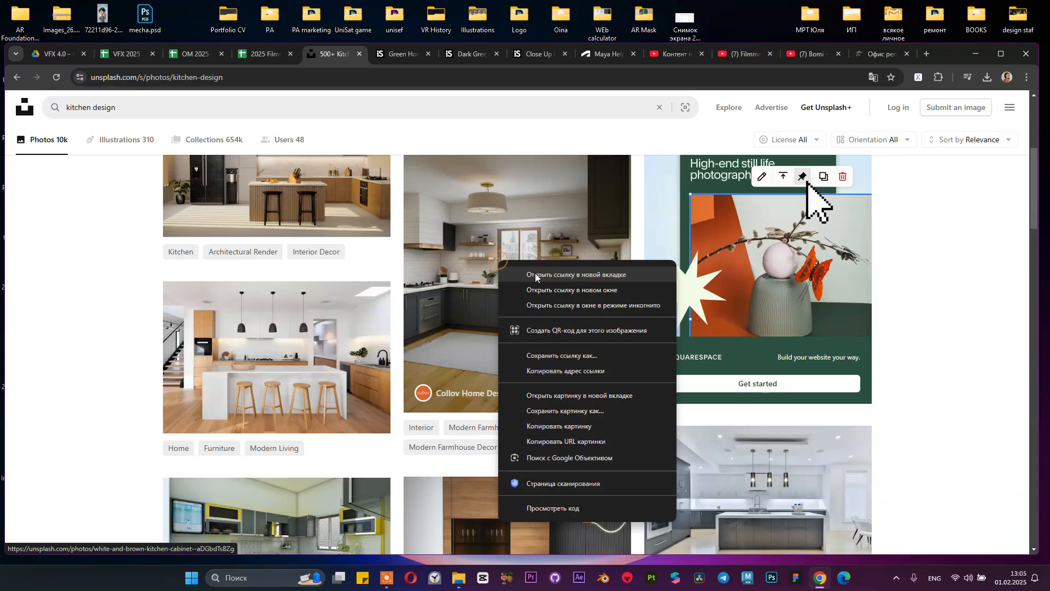
Step: Open the white-island kitchen photo with four stools and the two-stool kitchen photo in separate new tabs
right_click(269, 330)
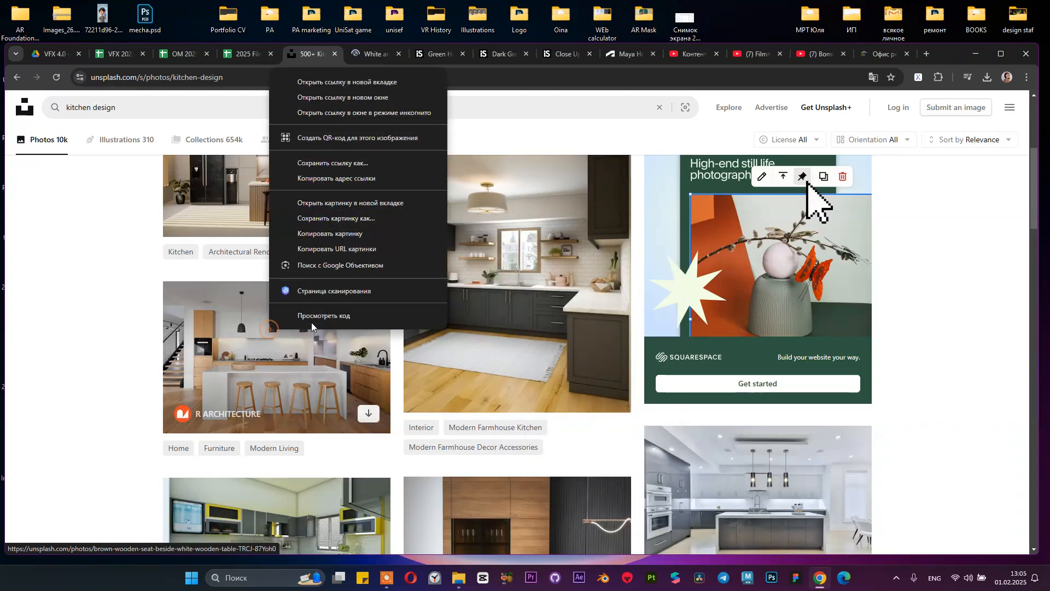
click(333, 84)
scroll(290, 267, up, 2)
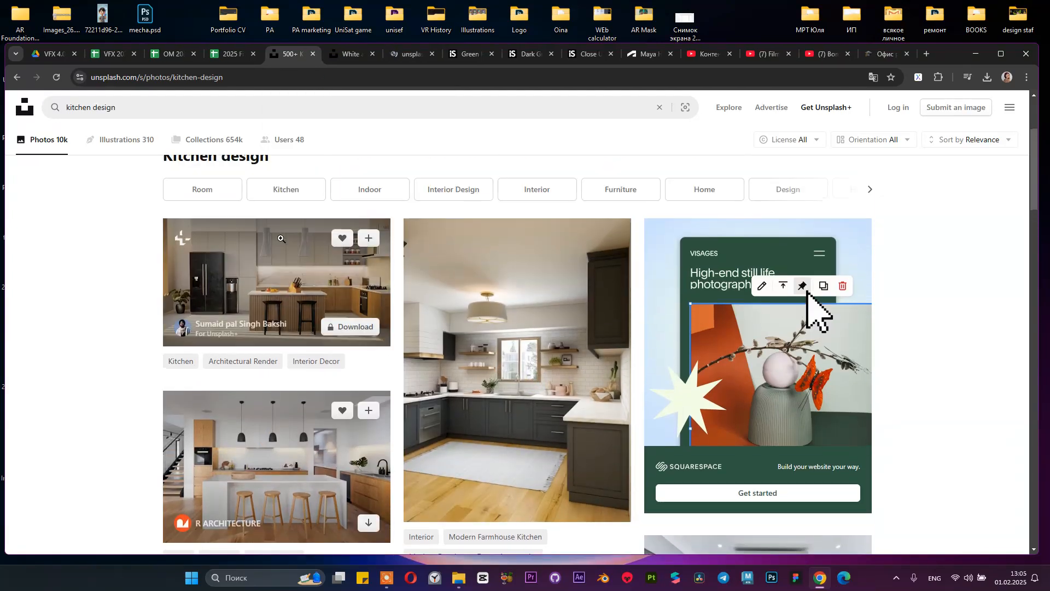
right_click(274, 281)
click(275, 284)
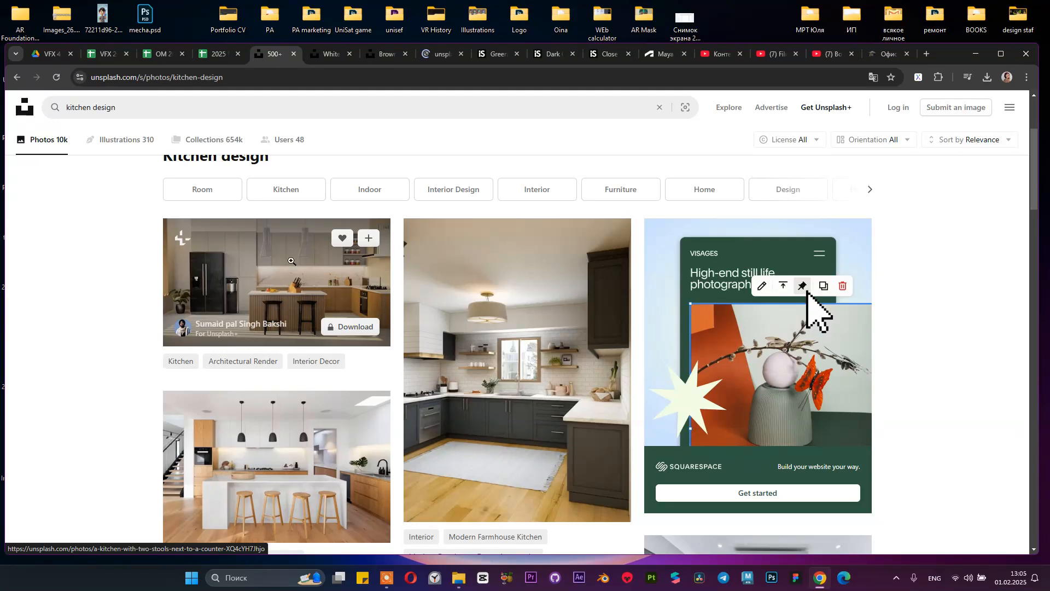
Step: Review the three opened Unsplash kitchen photos and the green iStock kitchen with a bar counter as modeling references
click(322, 57)
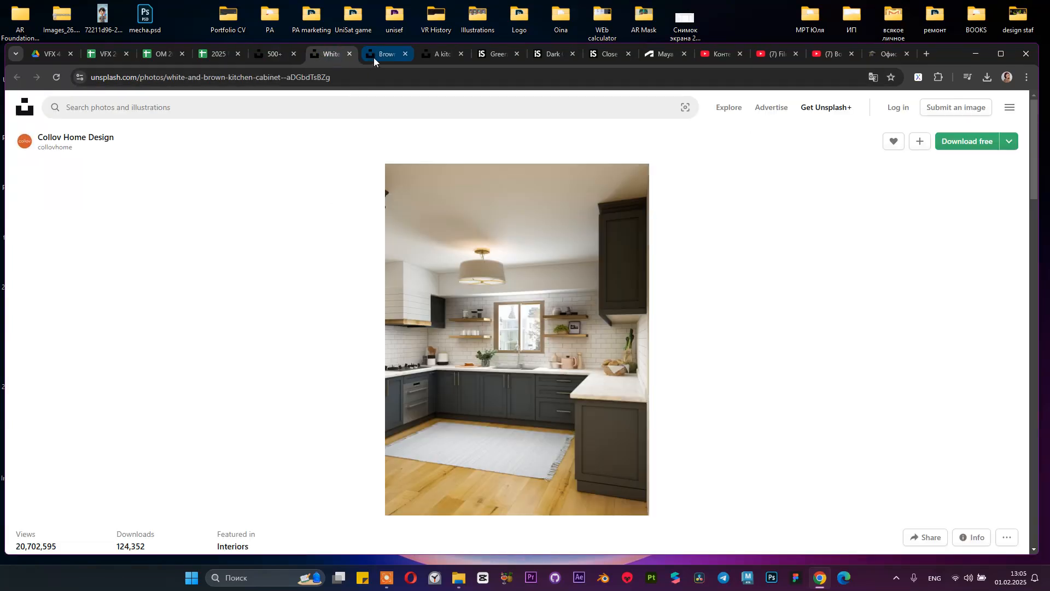
click(375, 57)
click(428, 53)
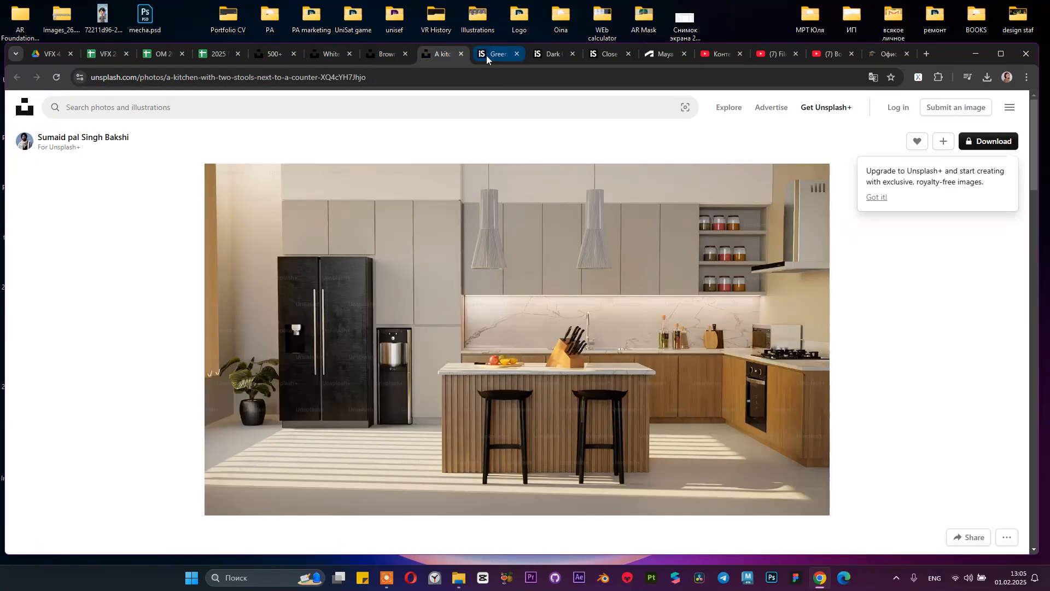
click(487, 55)
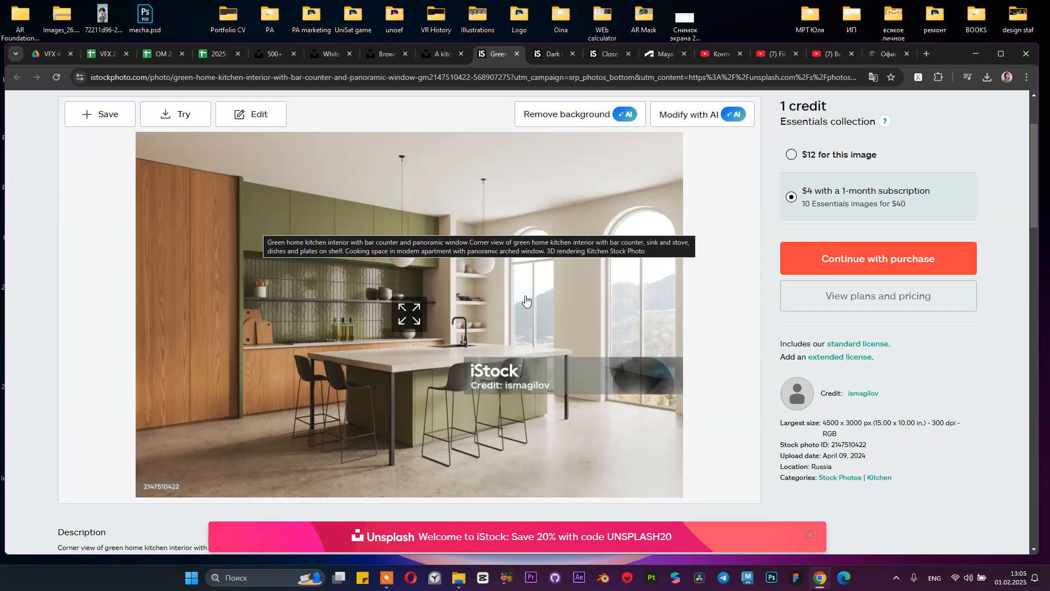
click(525, 300)
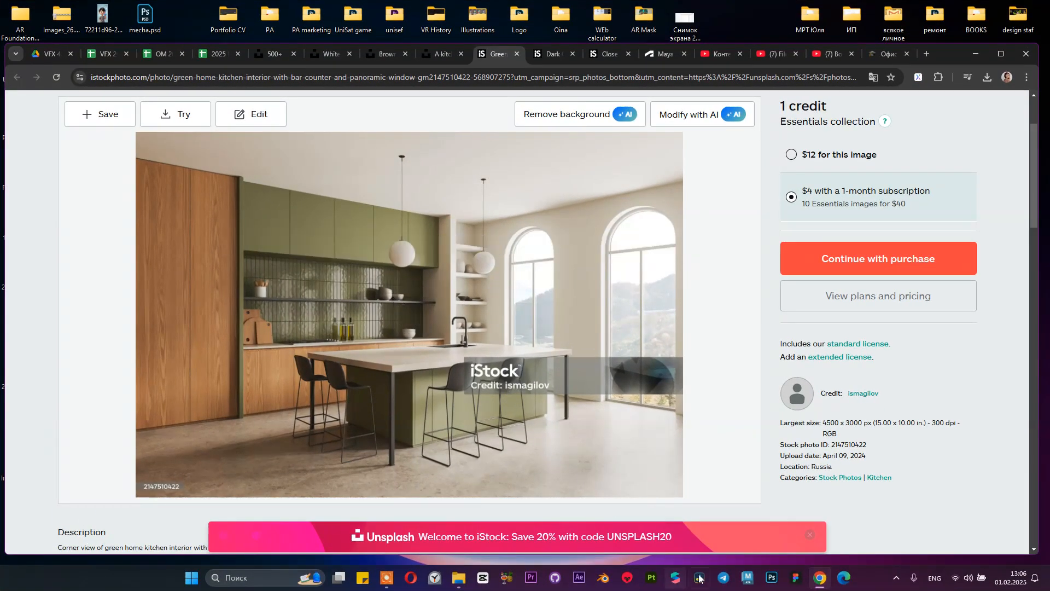
Step: Switch to Telegram and find the OM 2024 Lecture 3 Kitchen modeling post in the MY backlog channel
click(723, 578)
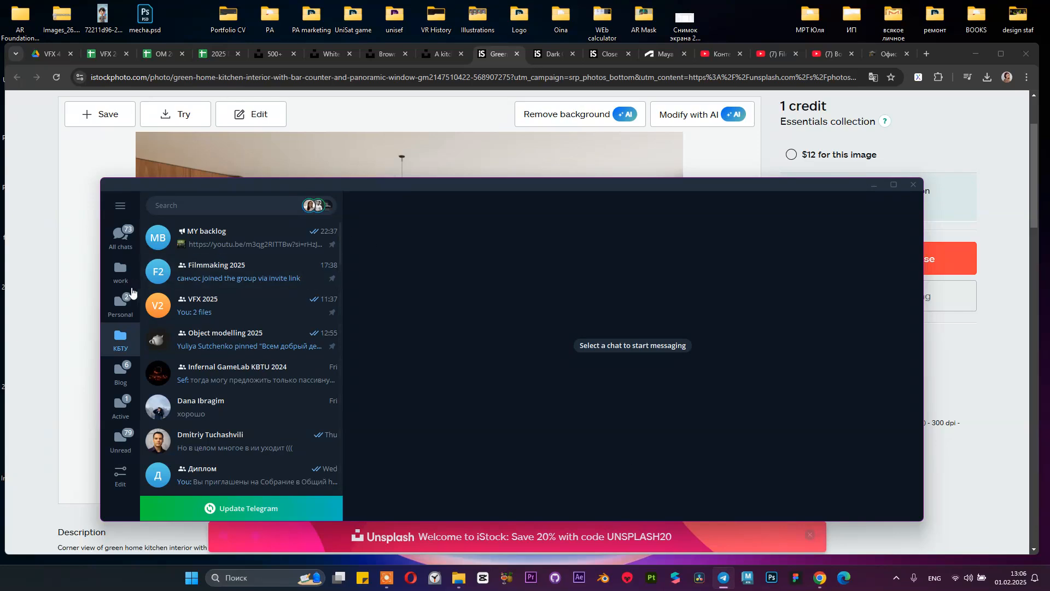
click(234, 240)
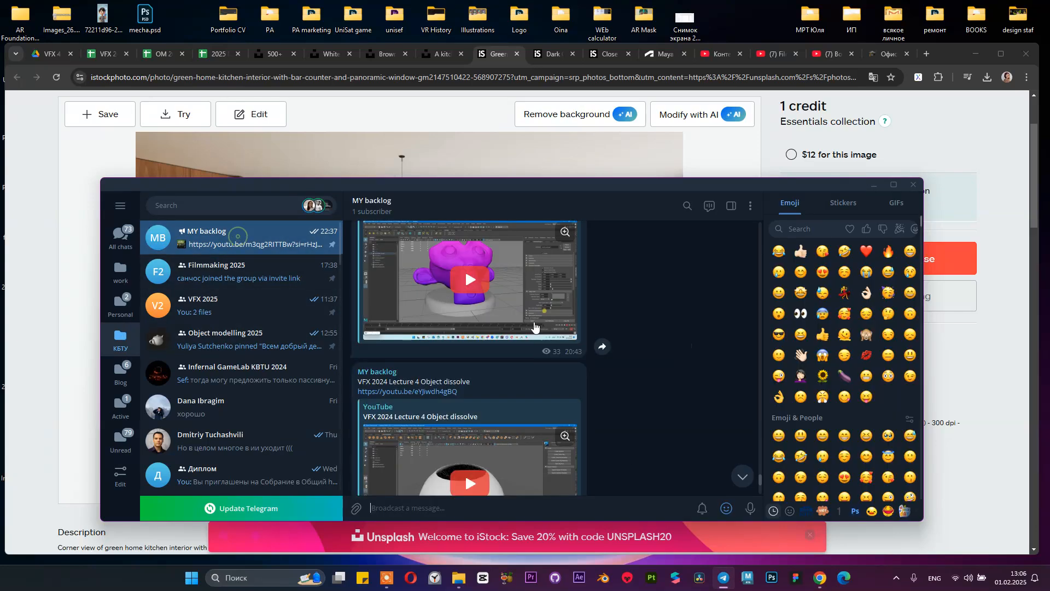
scroll(527, 372, down, 2)
scroll(527, 379, up, 6)
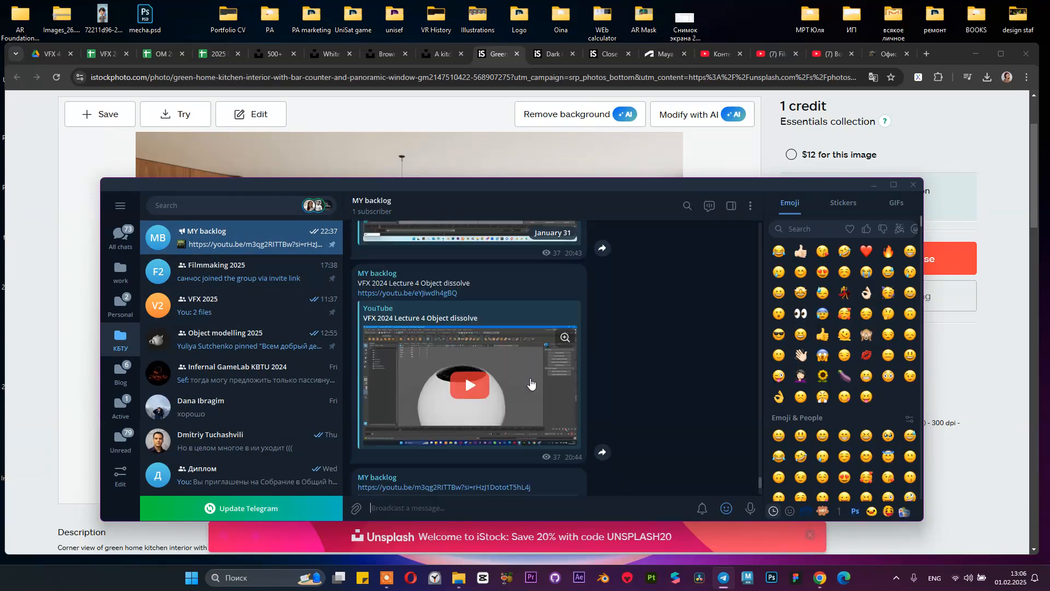
scroll(521, 384, up, 5)
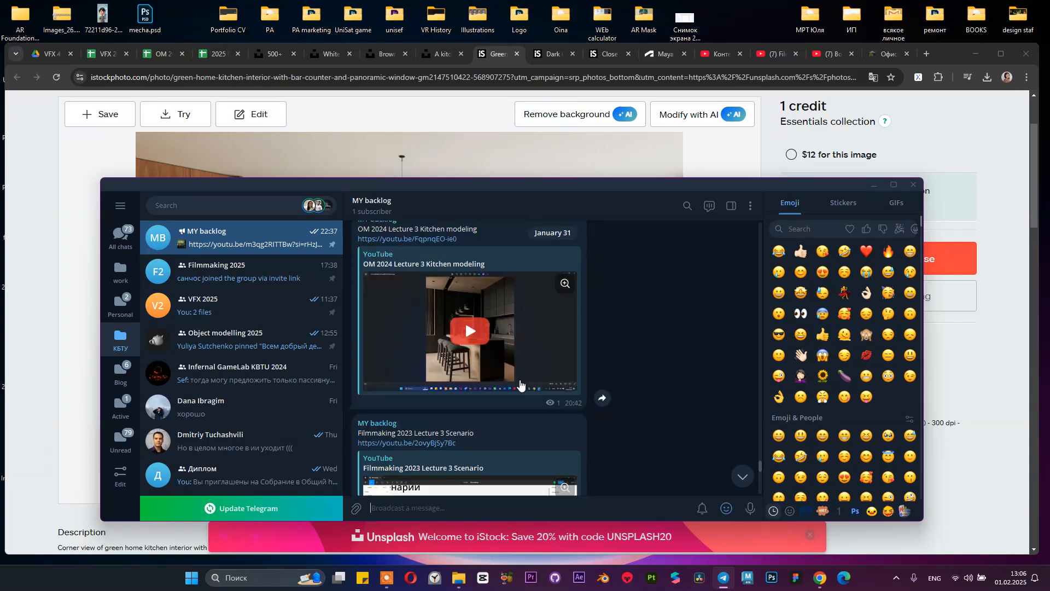
Step: Forward the OM 2024 Lecture 3 Kitchen modeling post to the Object modelling 2025 group and return to the browser
right_click(425, 305)
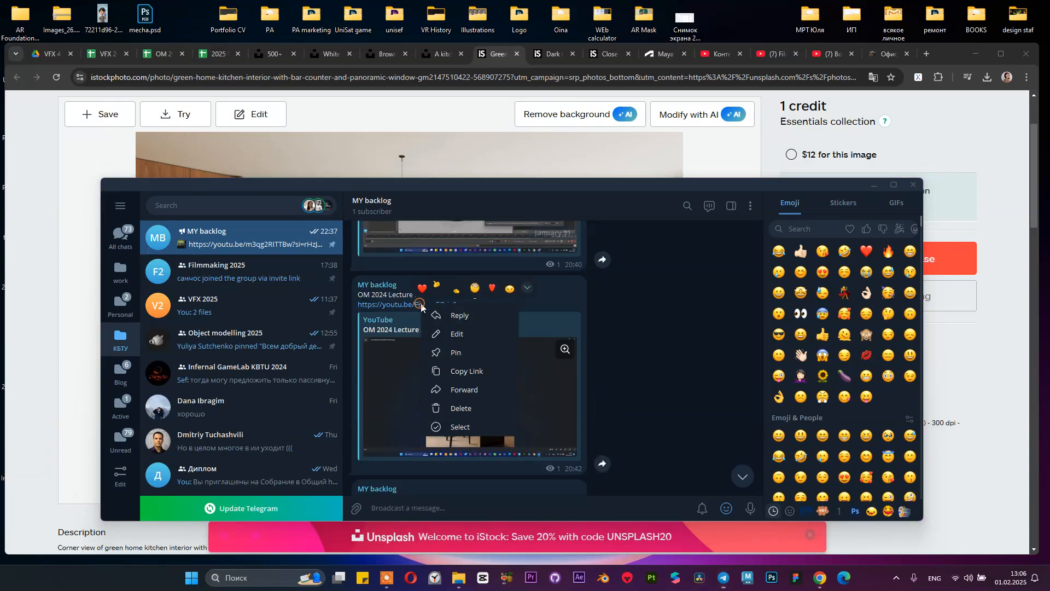
click(456, 390)
scroll(514, 359, down, 3)
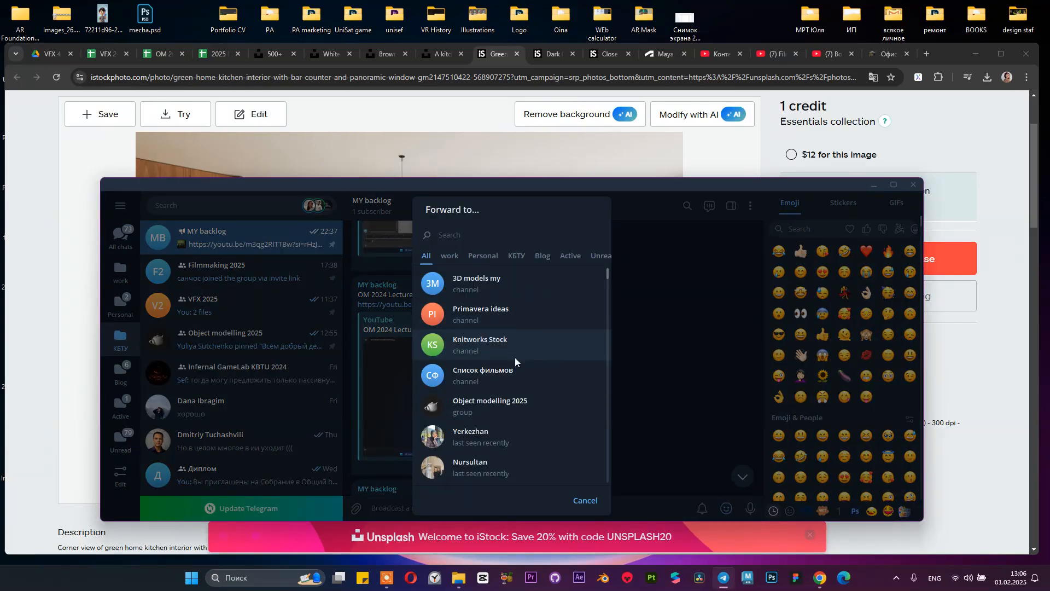
scroll(514, 359, down, 1)
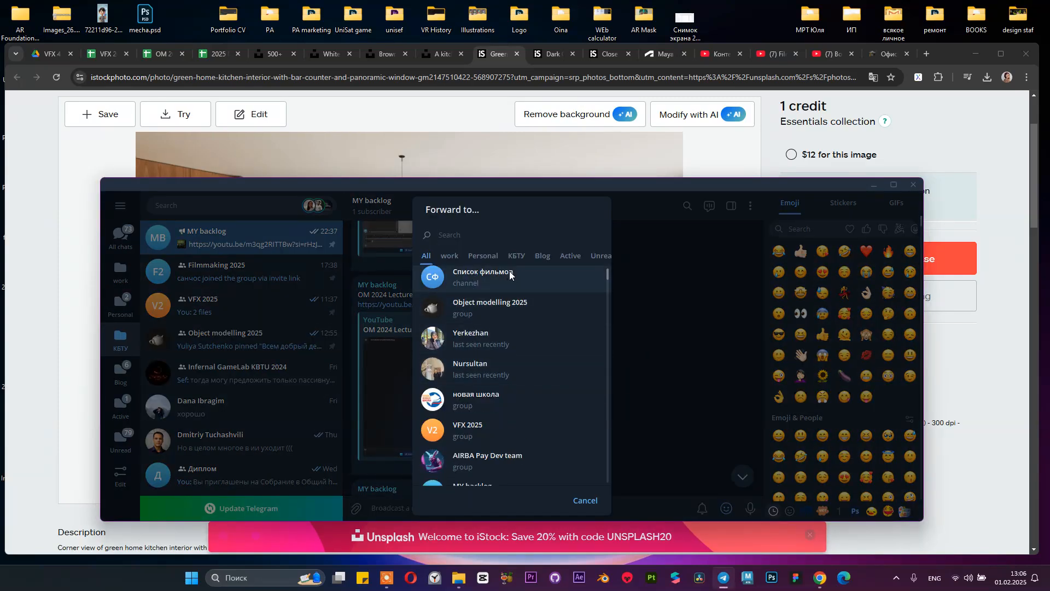
click(515, 256)
scroll(488, 343, down, 1)
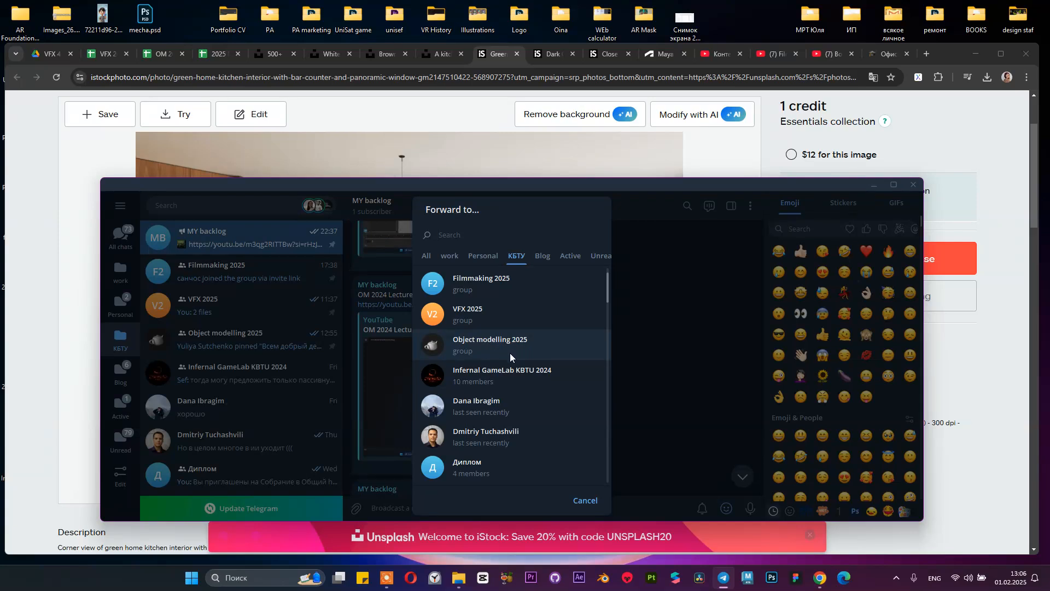
click(510, 355)
key(Return)
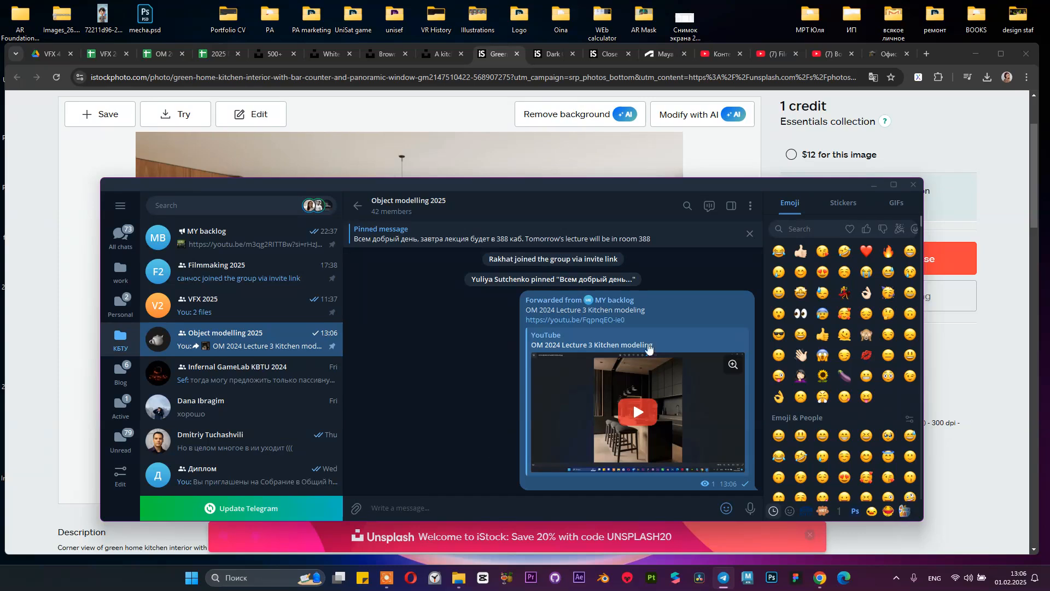
click(873, 185)
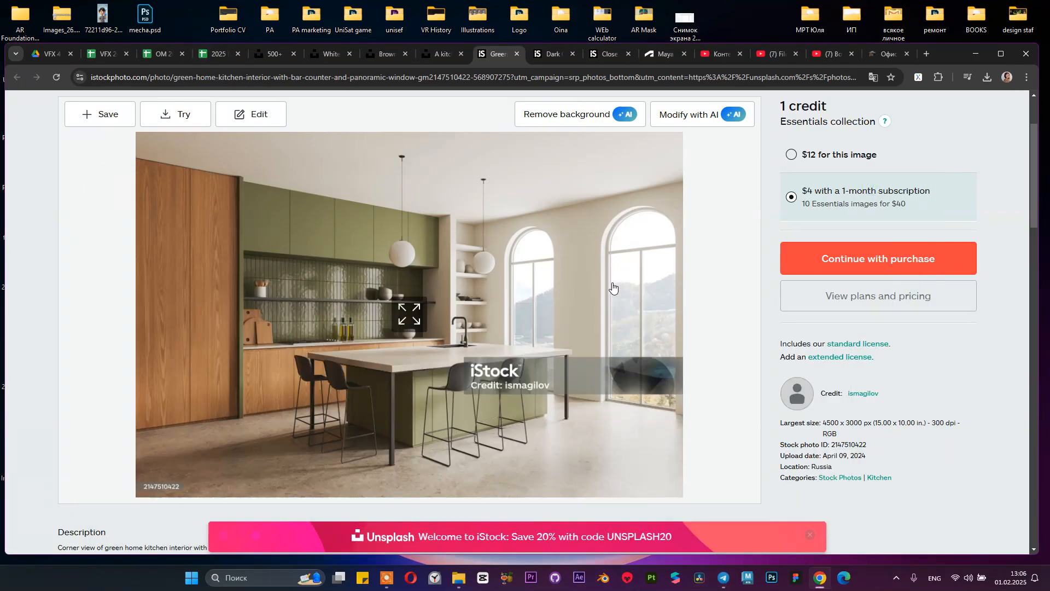
Step: Look through the similar images for the dark green modern kitchen on iStock
click(536, 54)
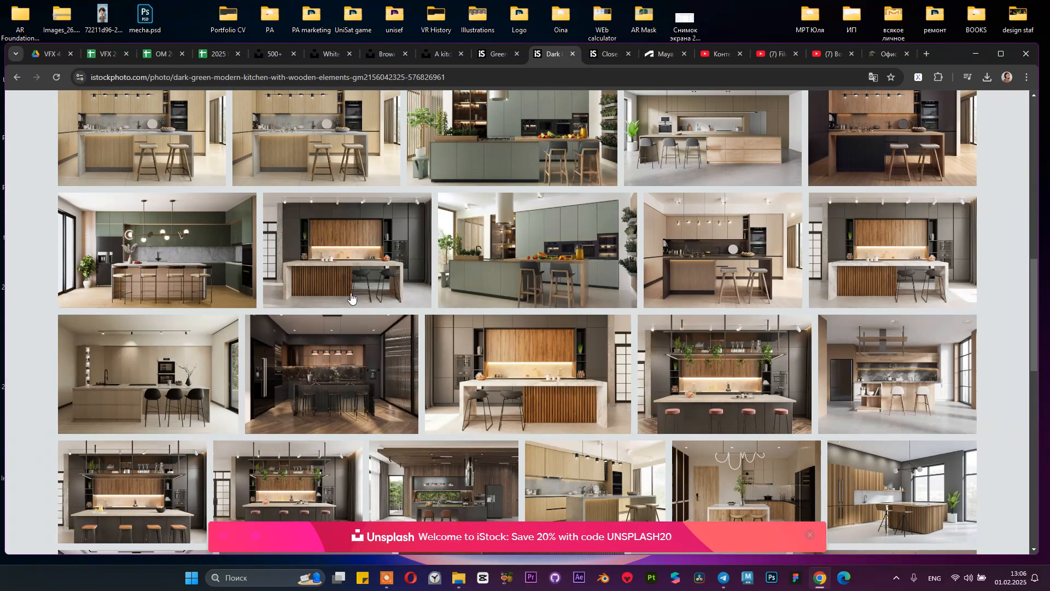
scroll(361, 284, down, 4)
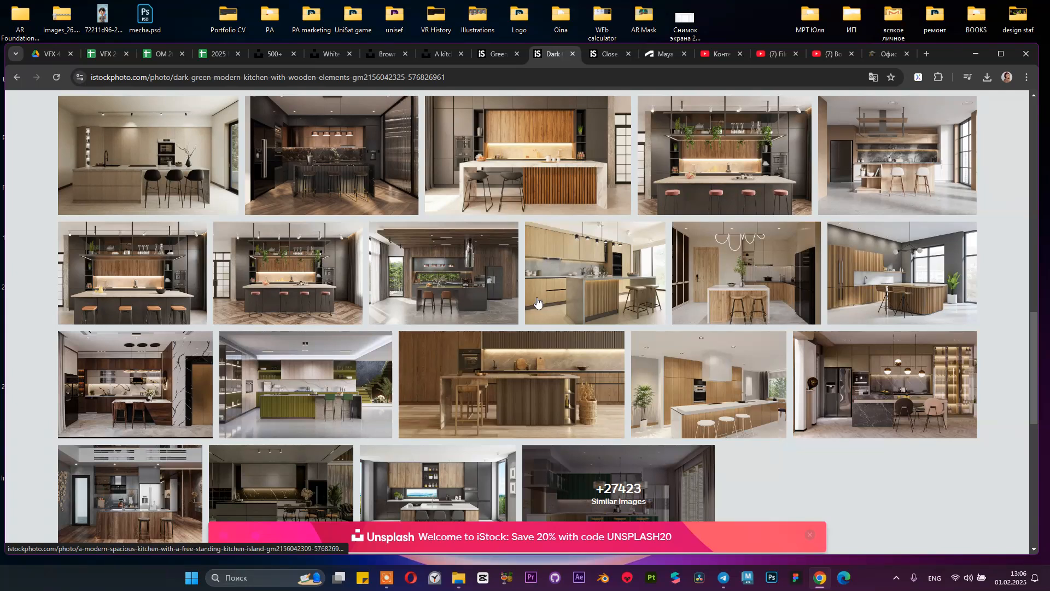
scroll(468, 274, up, 8)
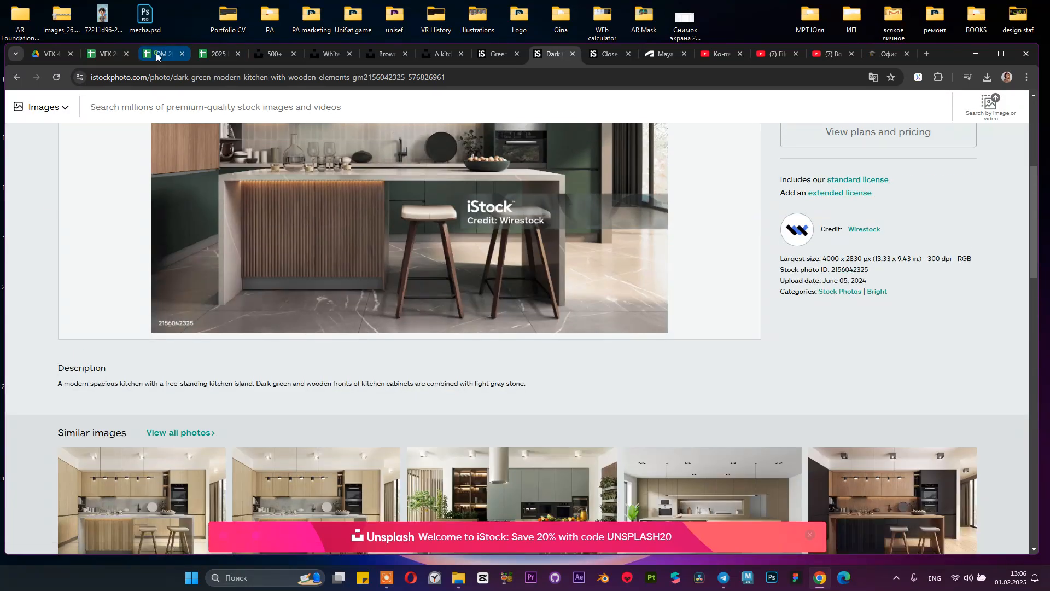
Step: Review the modeling, texturing and render assignments and their points in the OM 2025 grades spreadsheet
click(159, 54)
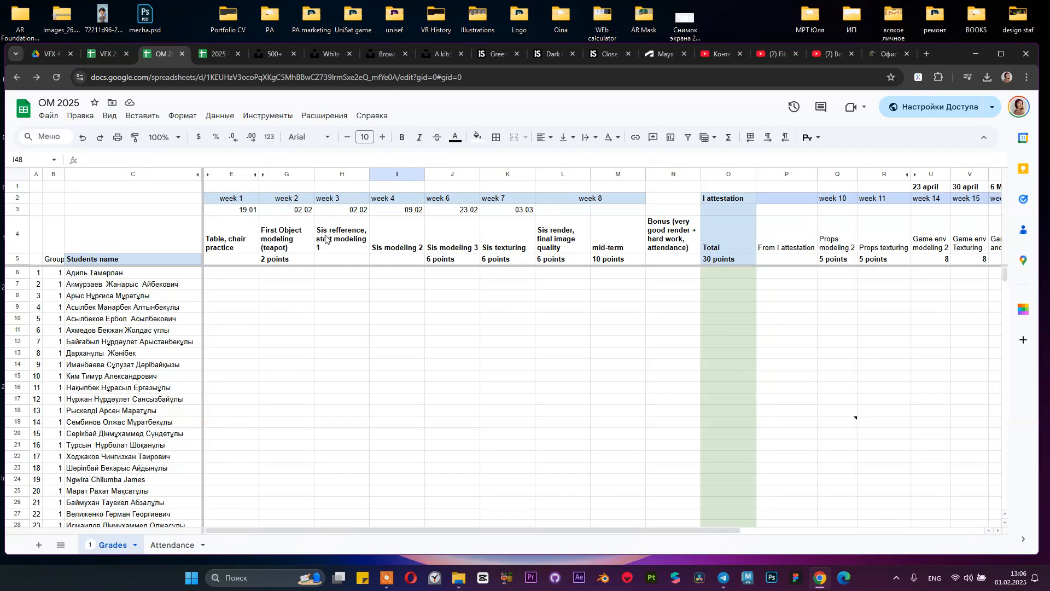
drag(325, 239, 502, 268)
click(507, 241)
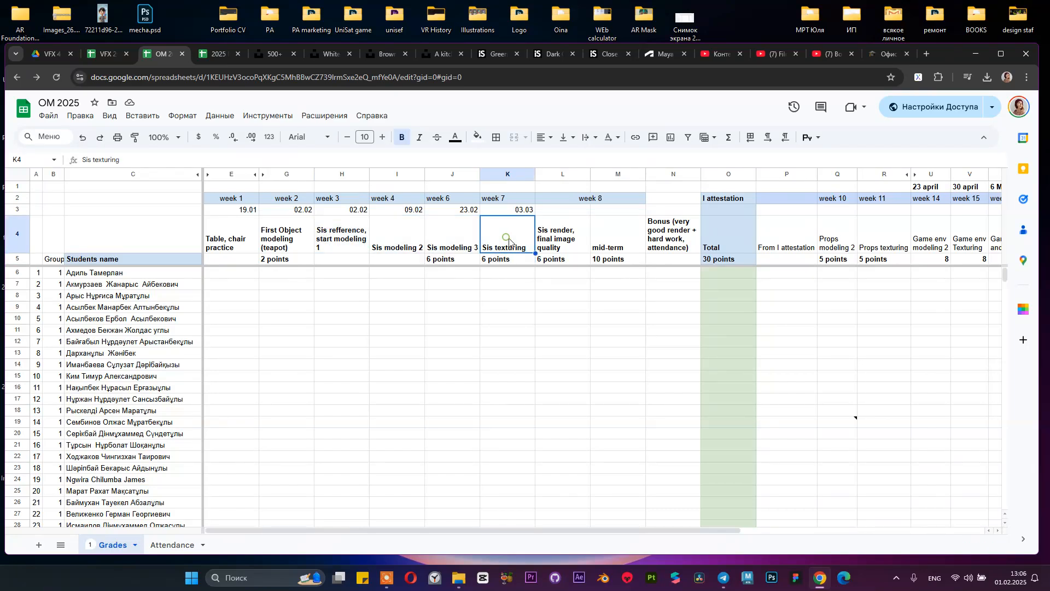
click(570, 241)
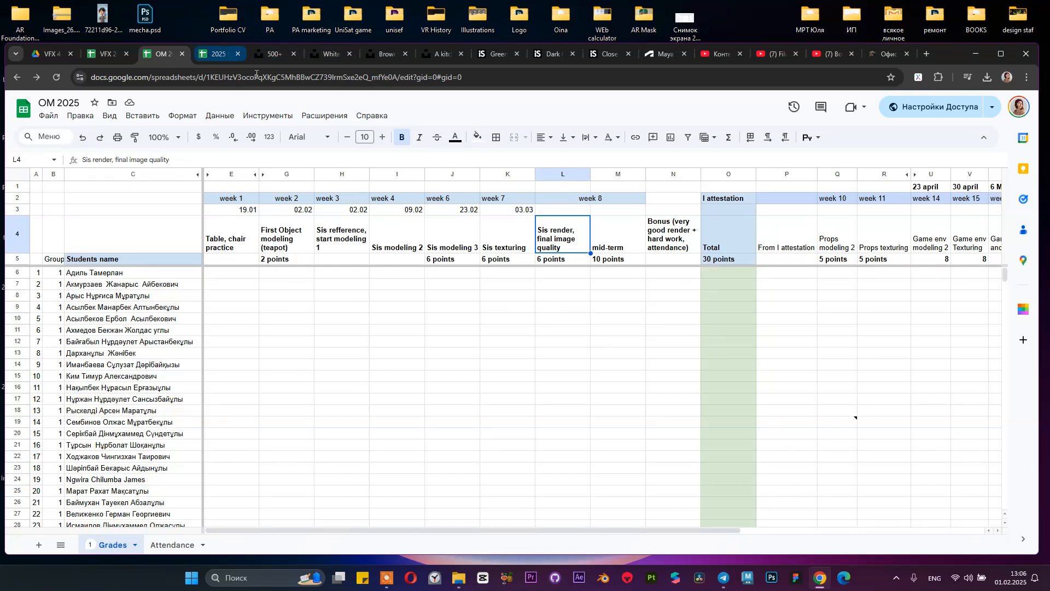
click(440, 305)
drag(557, 260, 443, 263)
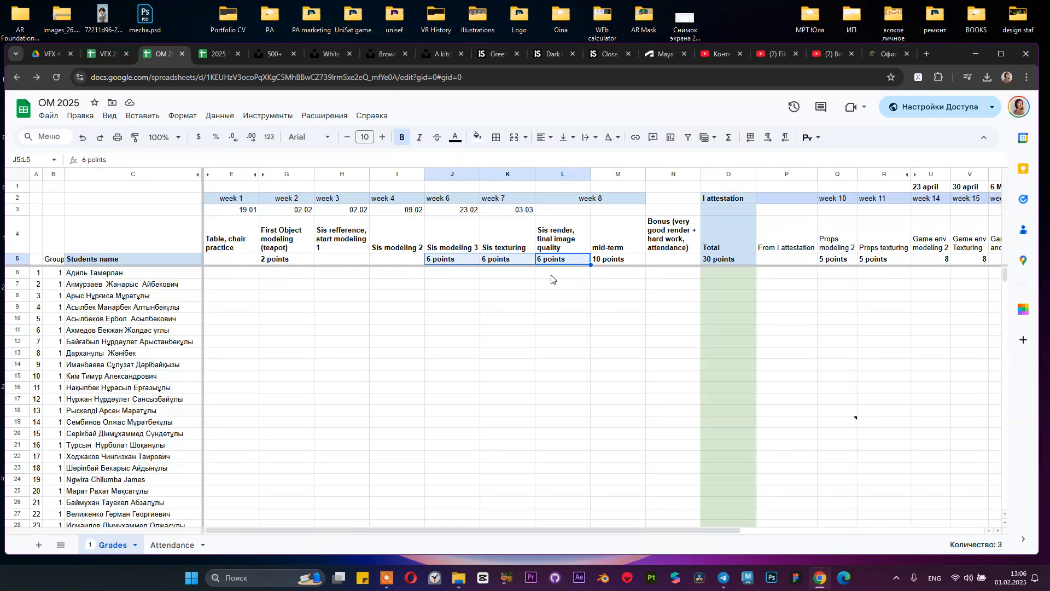
click(542, 299)
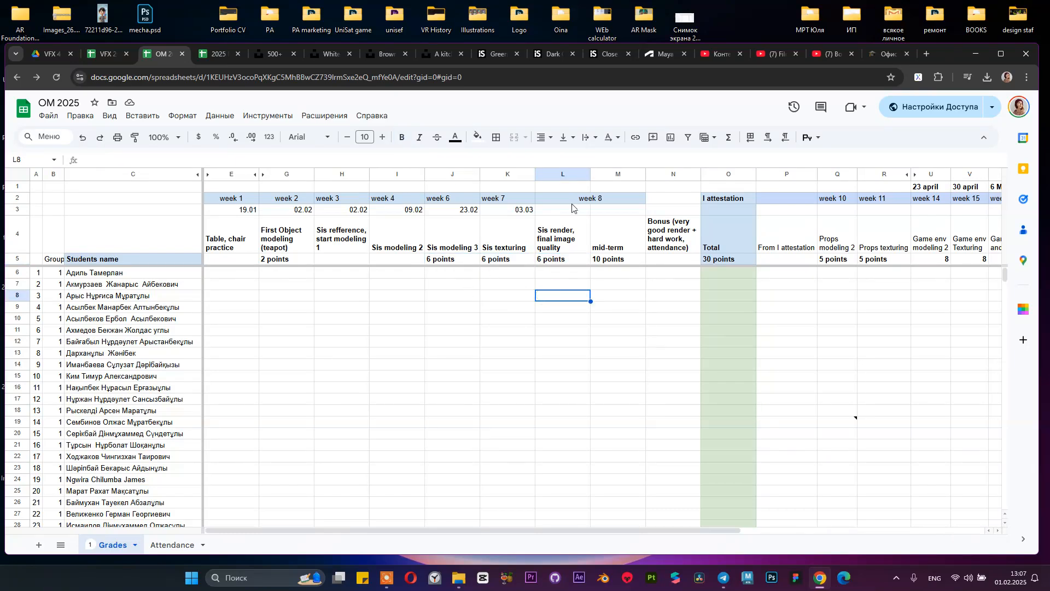
click(567, 237)
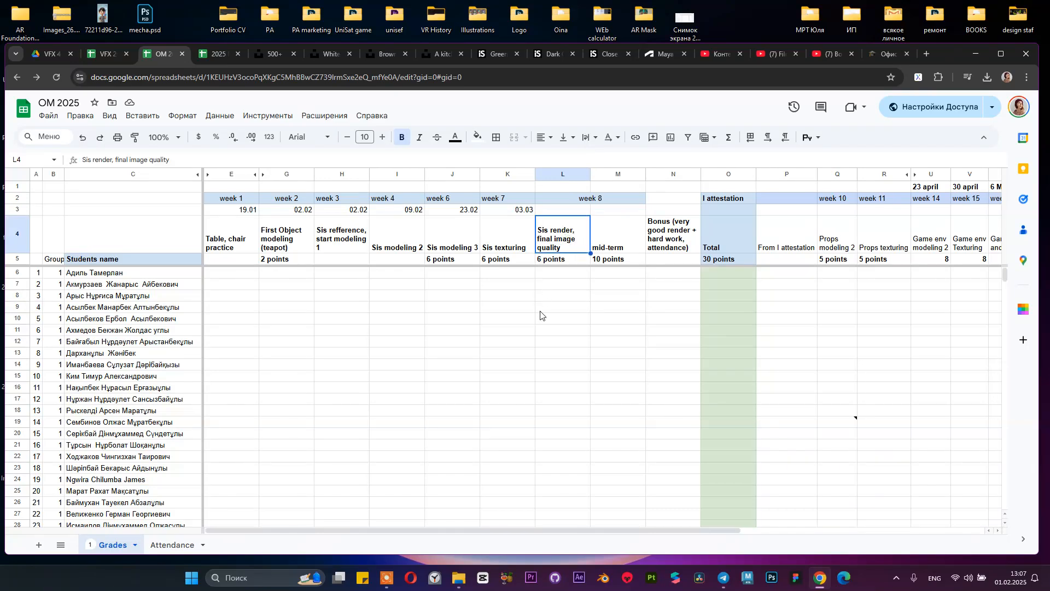
Step: Browse the Unsplash kitchen design results to compare layouts, cabinets and islands as possible references
click(277, 61)
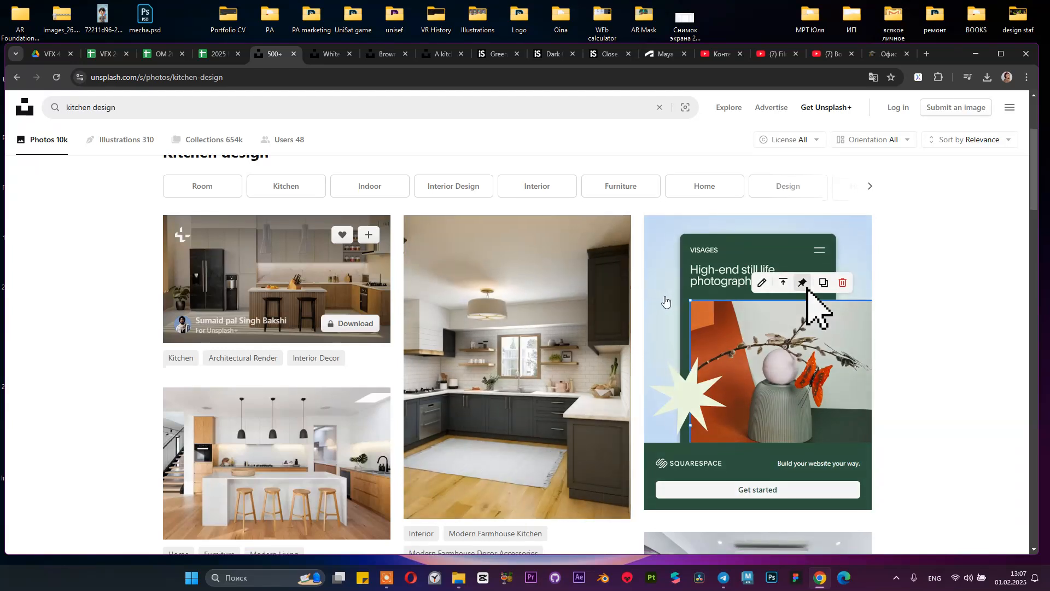
scroll(572, 314, down, 8)
scroll(572, 314, down, 10)
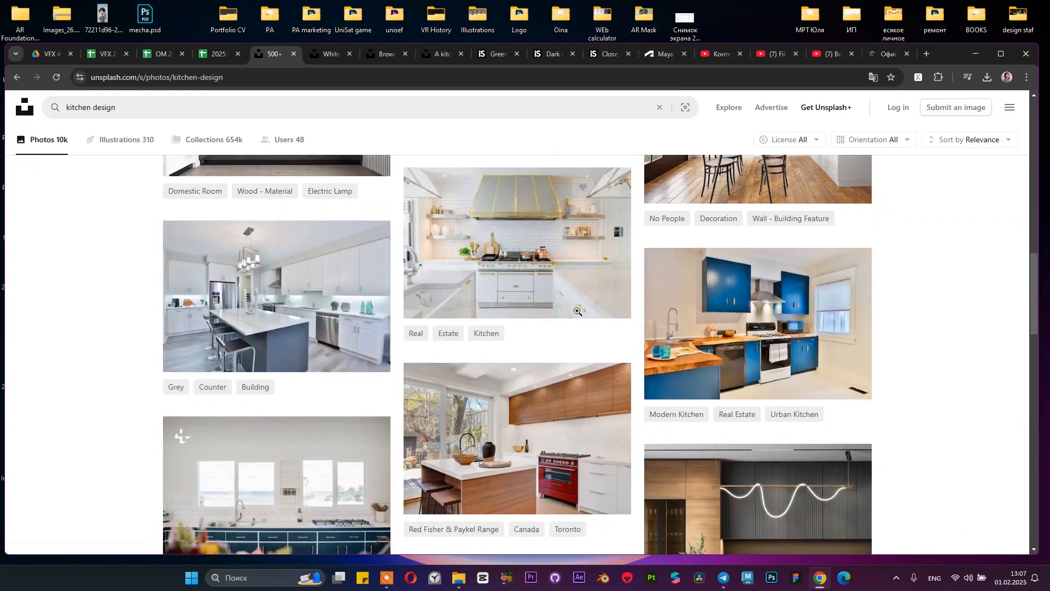
scroll(511, 336, down, 1)
scroll(935, 408, down, 2)
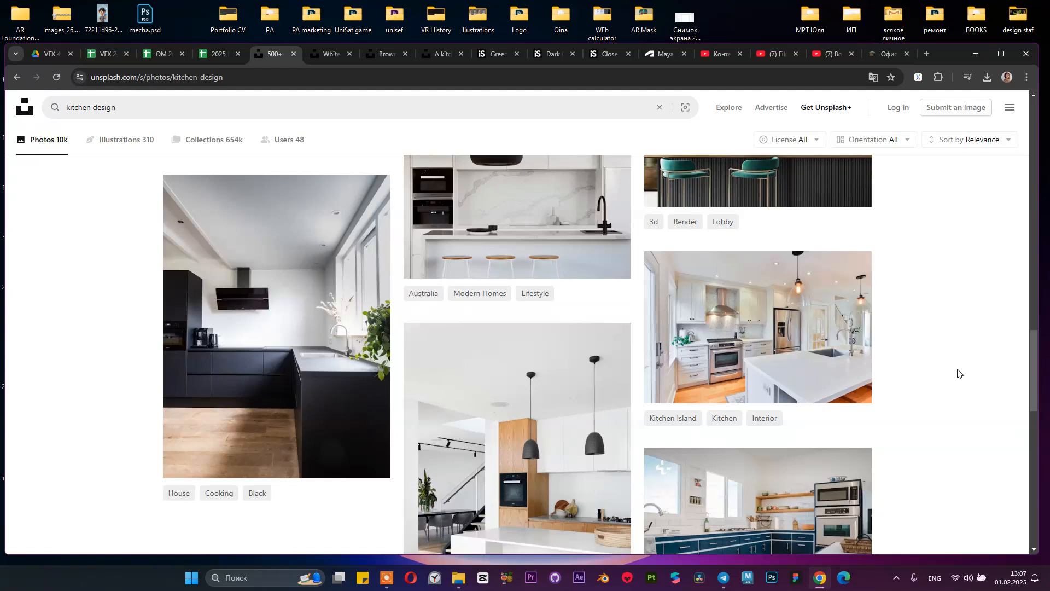
scroll(958, 374, up, 1)
scroll(958, 373, down, 5)
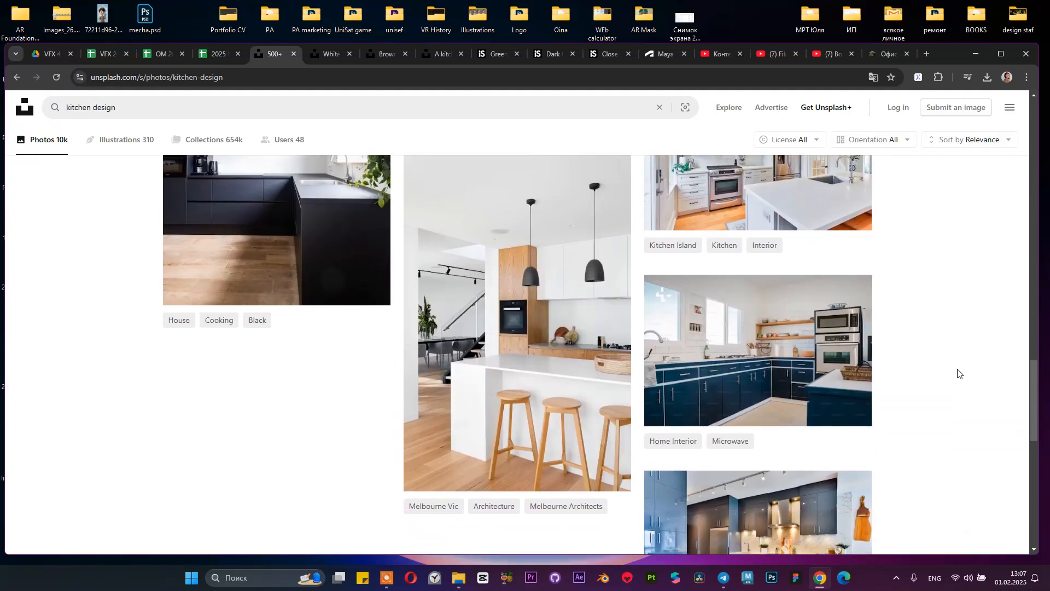
scroll(958, 374, up, 1)
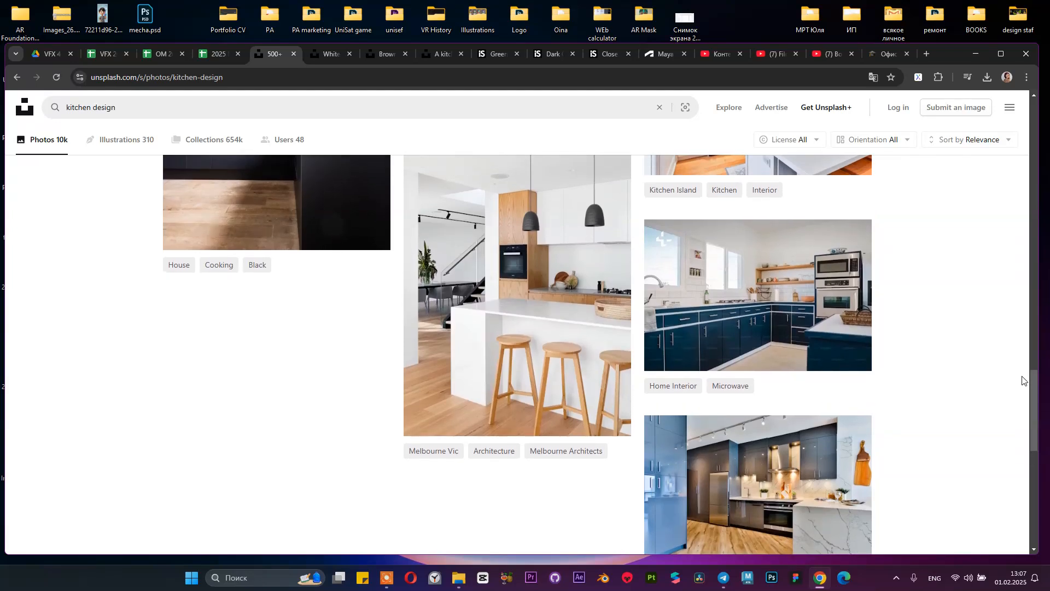
scroll(867, 346, up, 7)
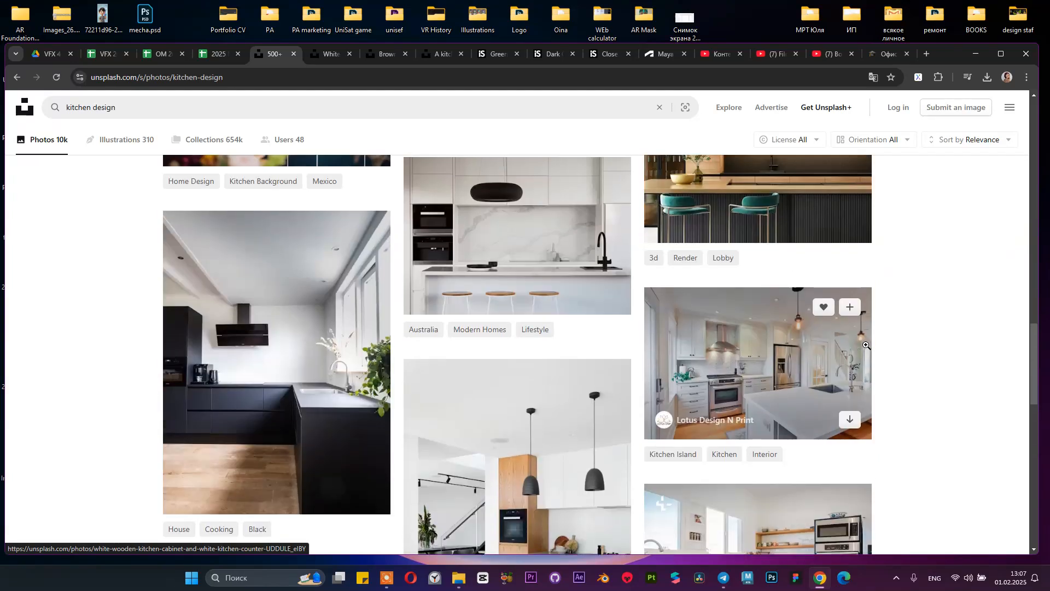
scroll(867, 345, up, 7)
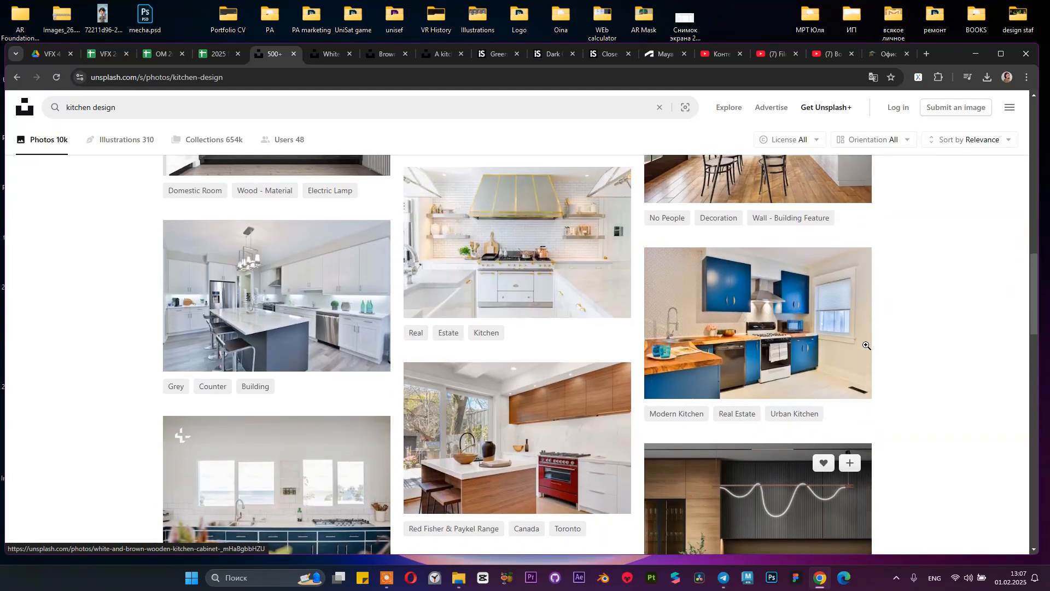
scroll(866, 345, up, 5)
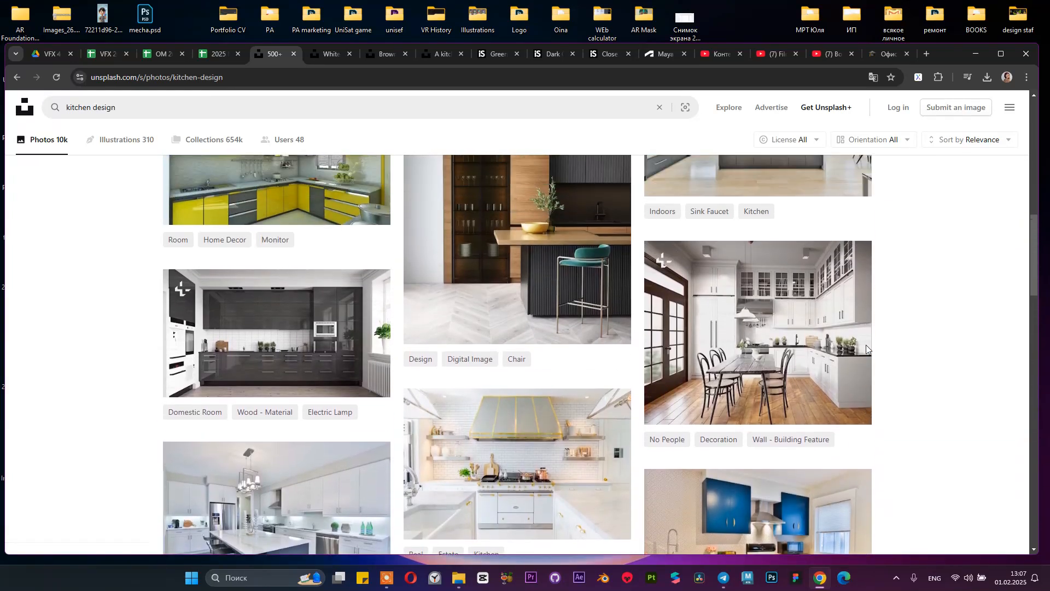
scroll(865, 344, up, 5)
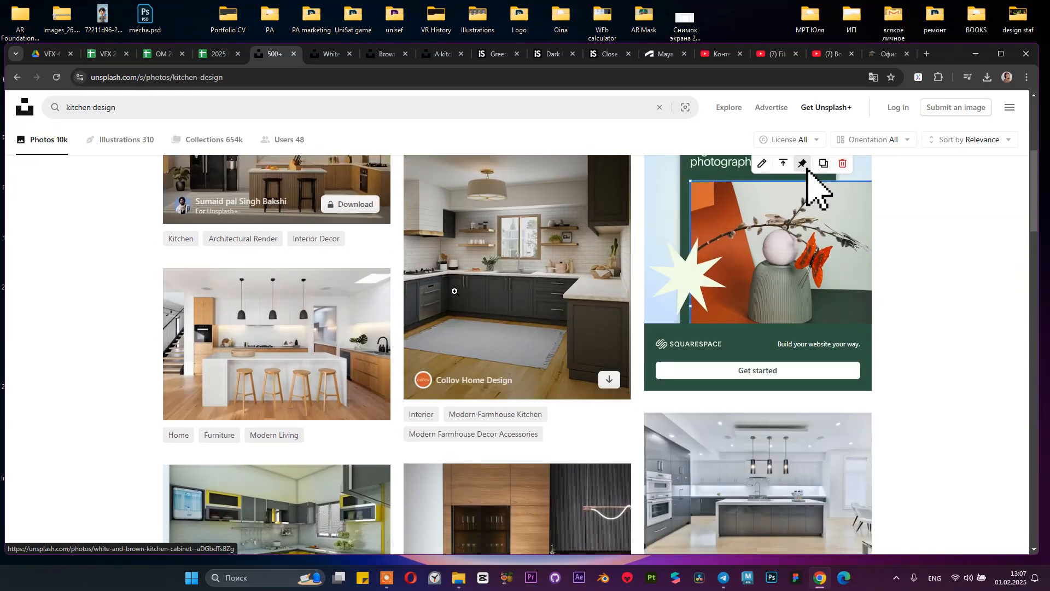
Step: Open the first two iStock photos, the modern elegant kitchen and the traditional L-shaped kitchen, in separate new tabs
scroll(454, 293, up, 1)
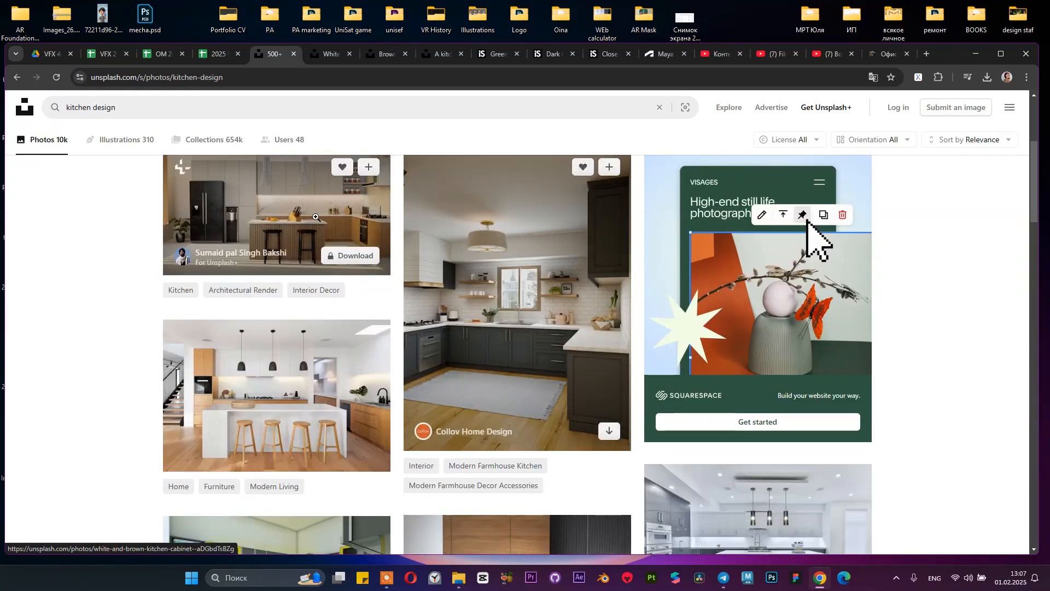
scroll(283, 216, up, 4)
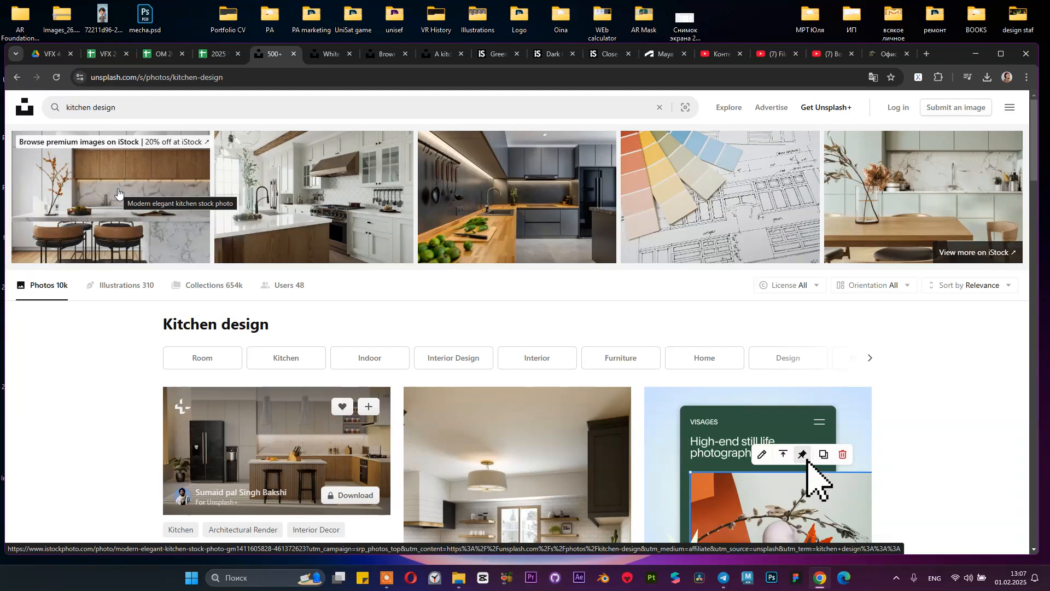
right_click(95, 193)
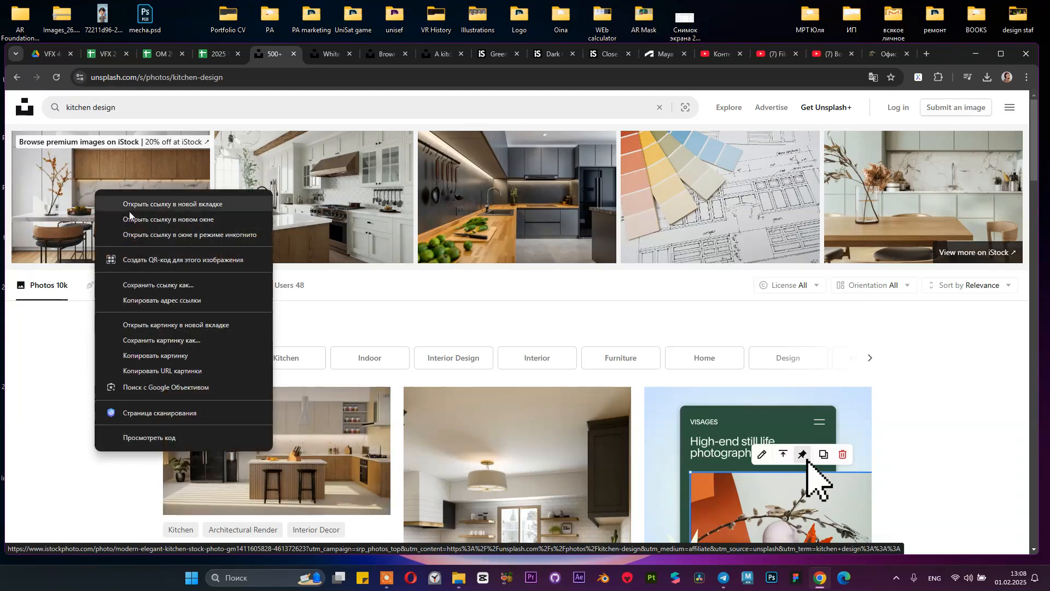
click(132, 205)
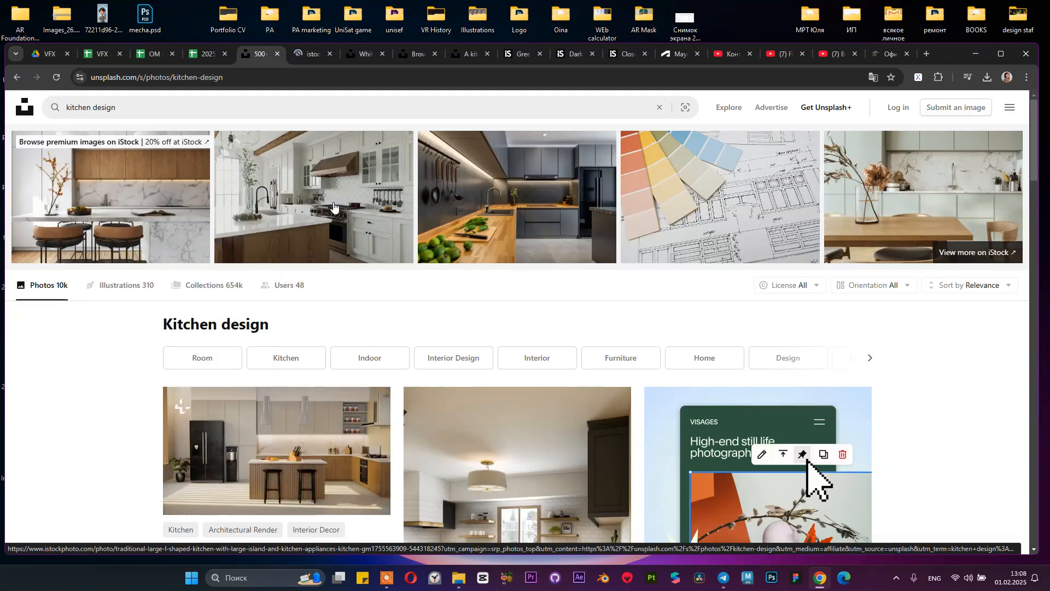
right_click(333, 202)
click(350, 216)
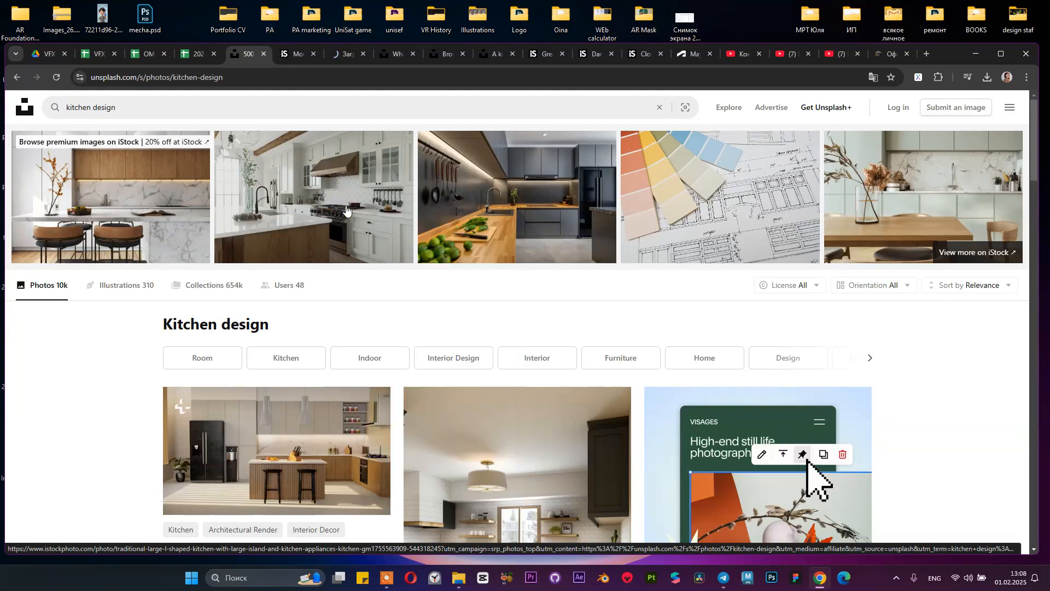
Step: Examine the traditional L-shaped kitchen photo on iStock and the three kitchen photos already open from Unsplash
click(343, 54)
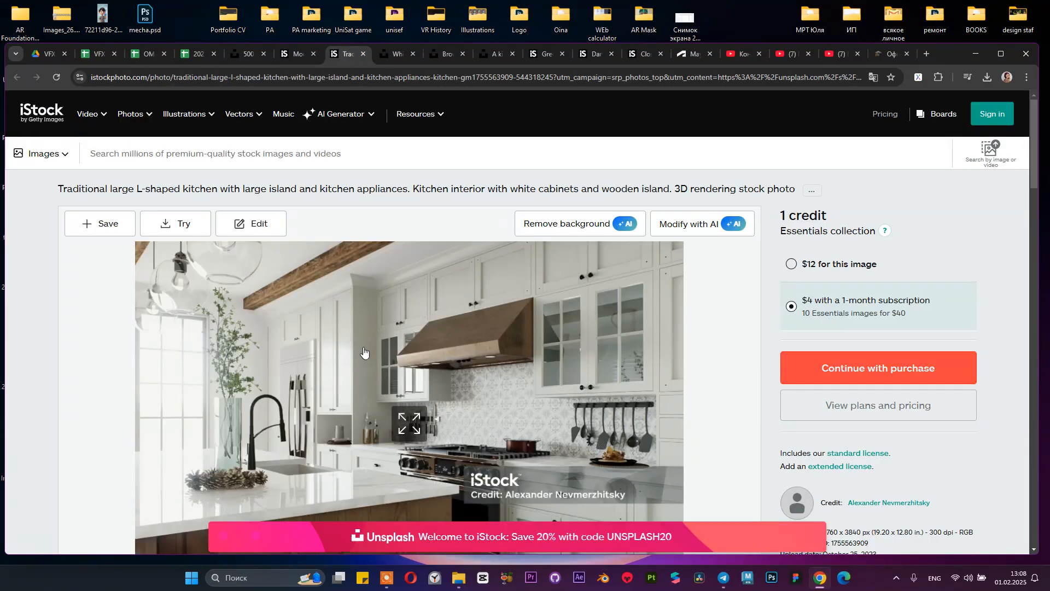
scroll(446, 401, down, 2)
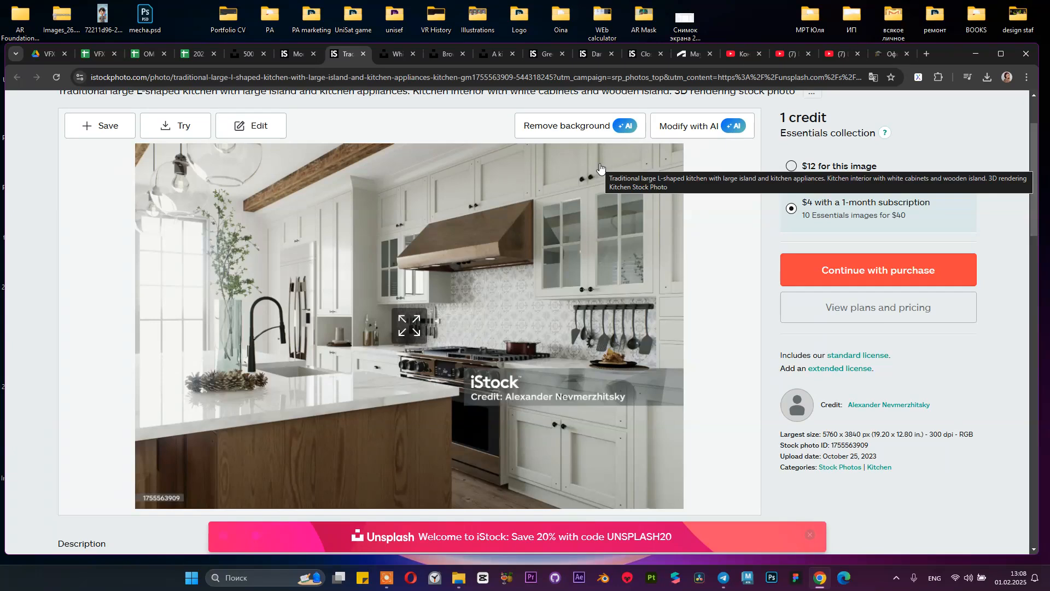
click(400, 57)
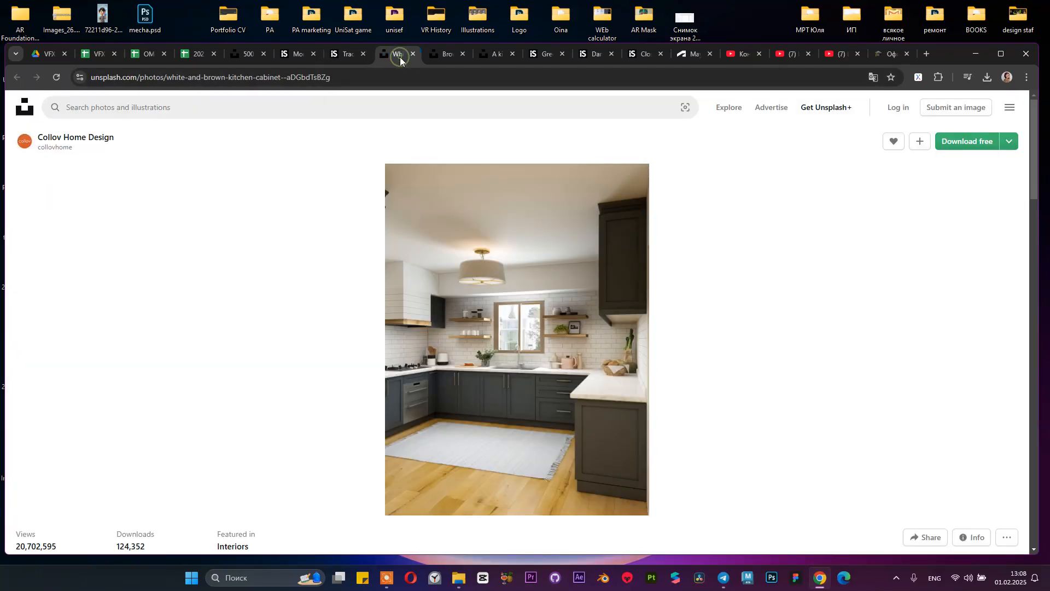
click(444, 58)
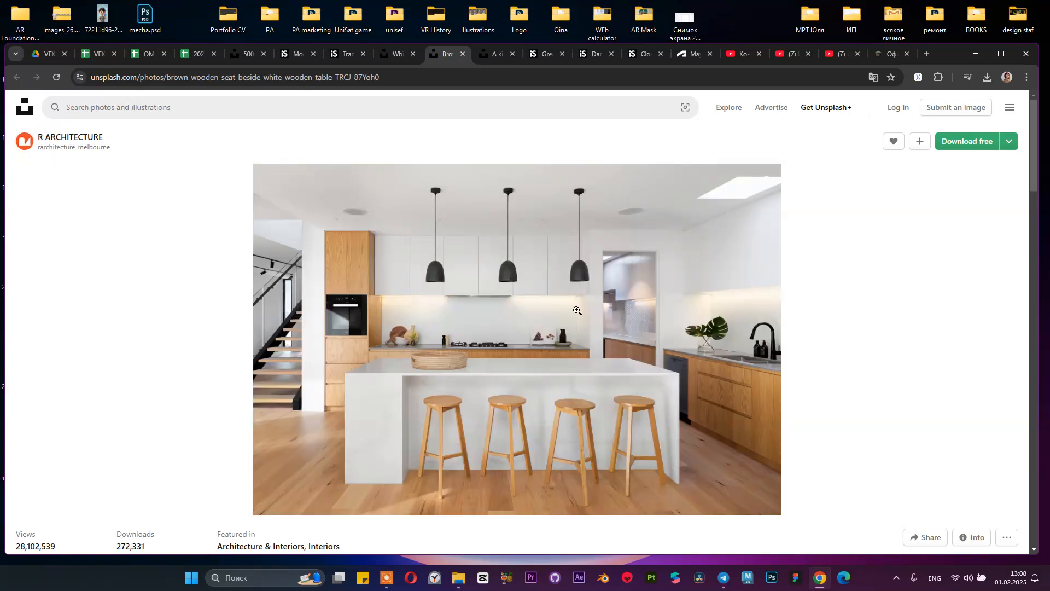
click(496, 58)
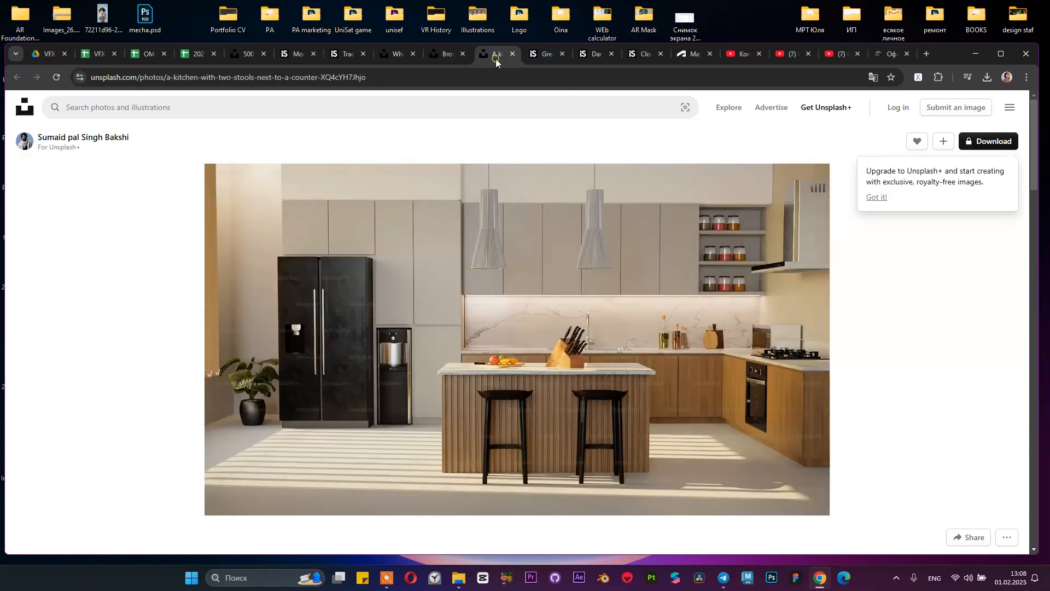
Step: Browse further through the Unsplash kitchen design results for different views of the same kitchen
click(241, 54)
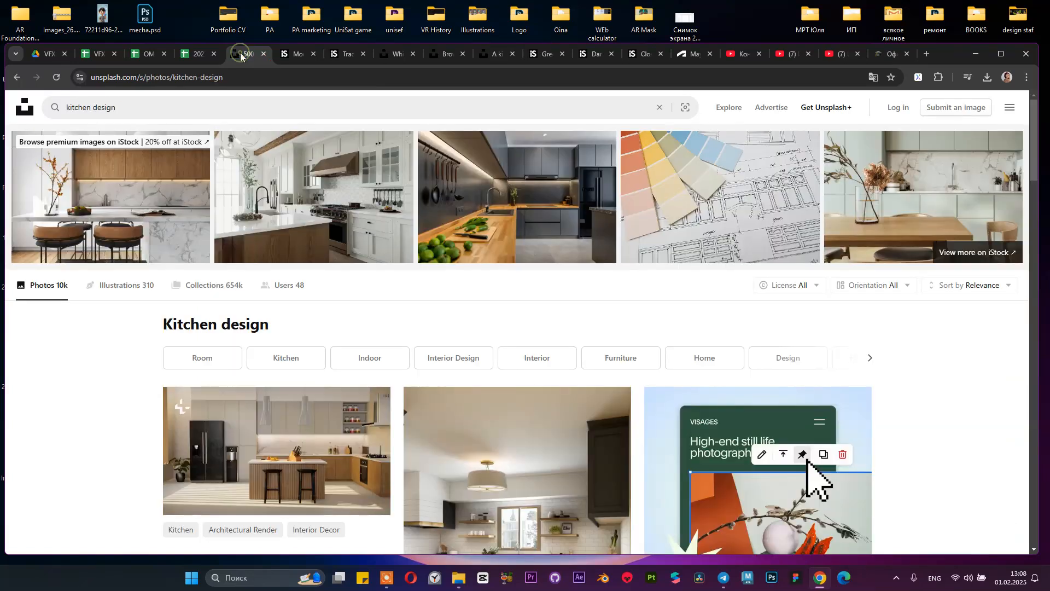
scroll(250, 292, down, 10)
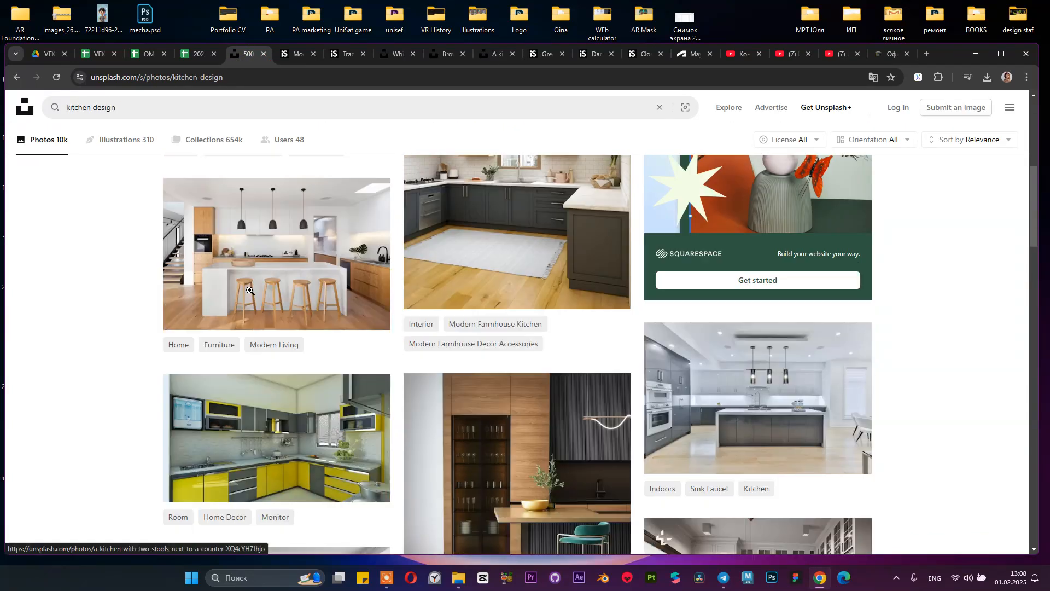
scroll(250, 291, down, 9)
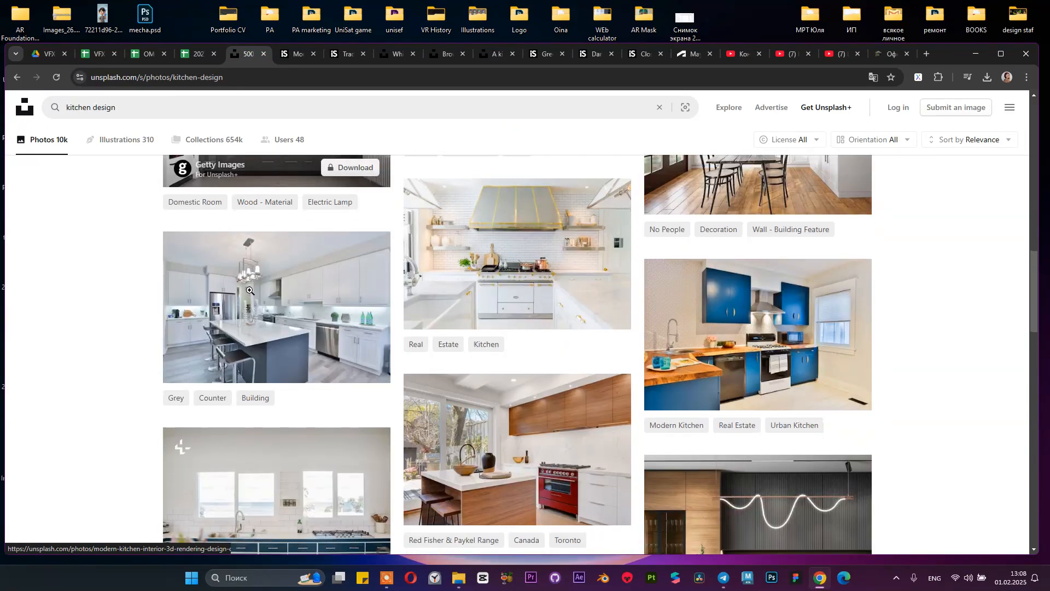
scroll(250, 290, down, 3)
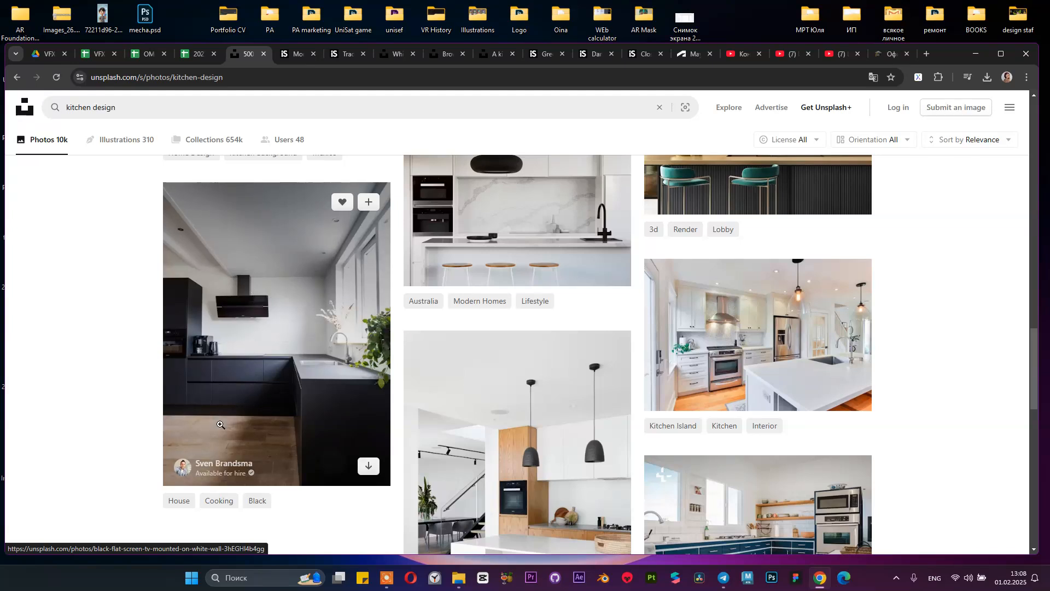
scroll(241, 388, down, 1)
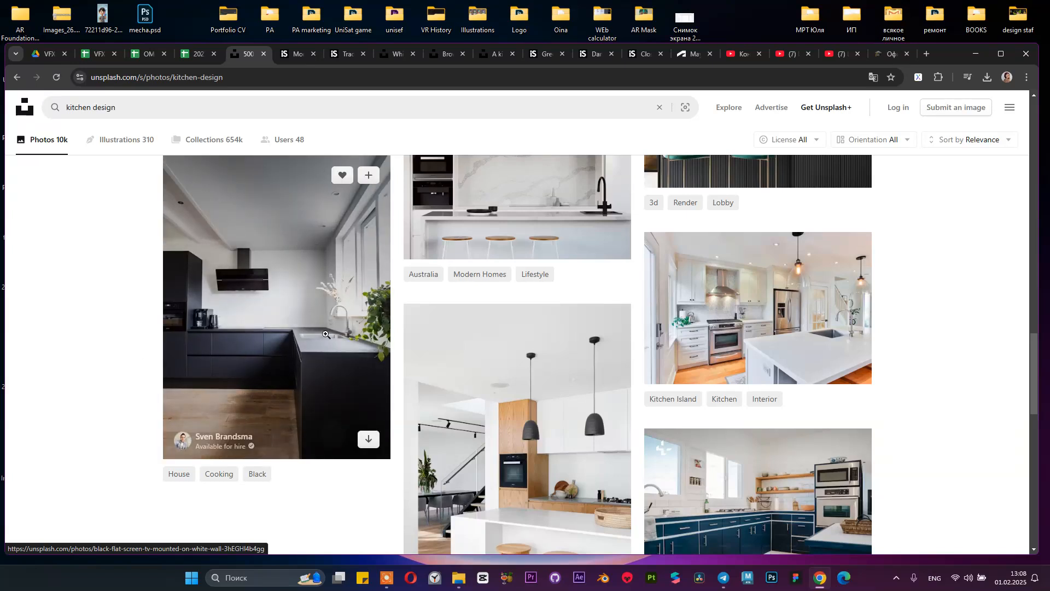
scroll(350, 288, down, 2)
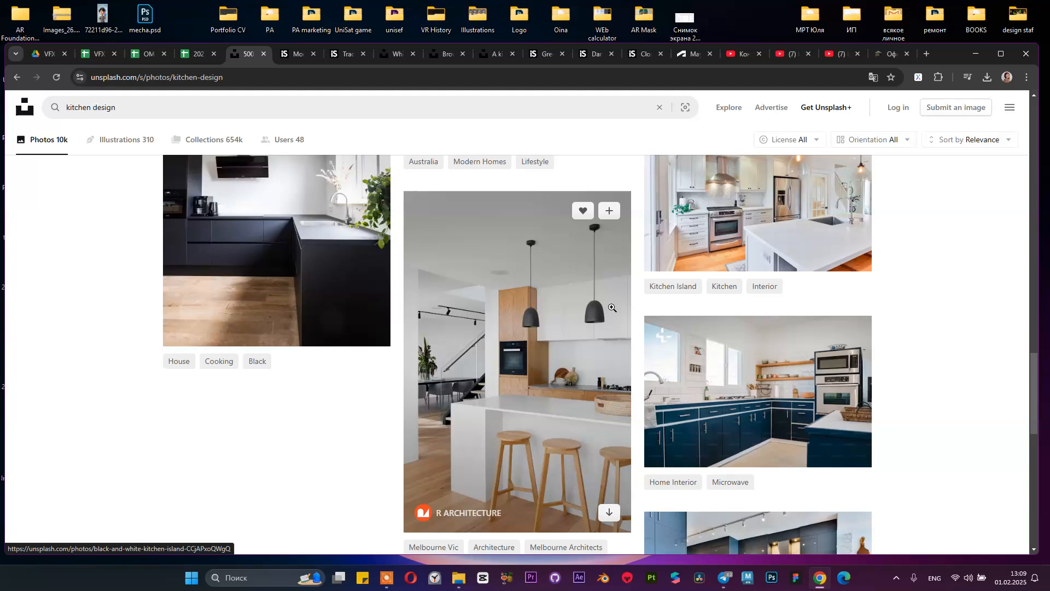
scroll(520, 301, up, 8)
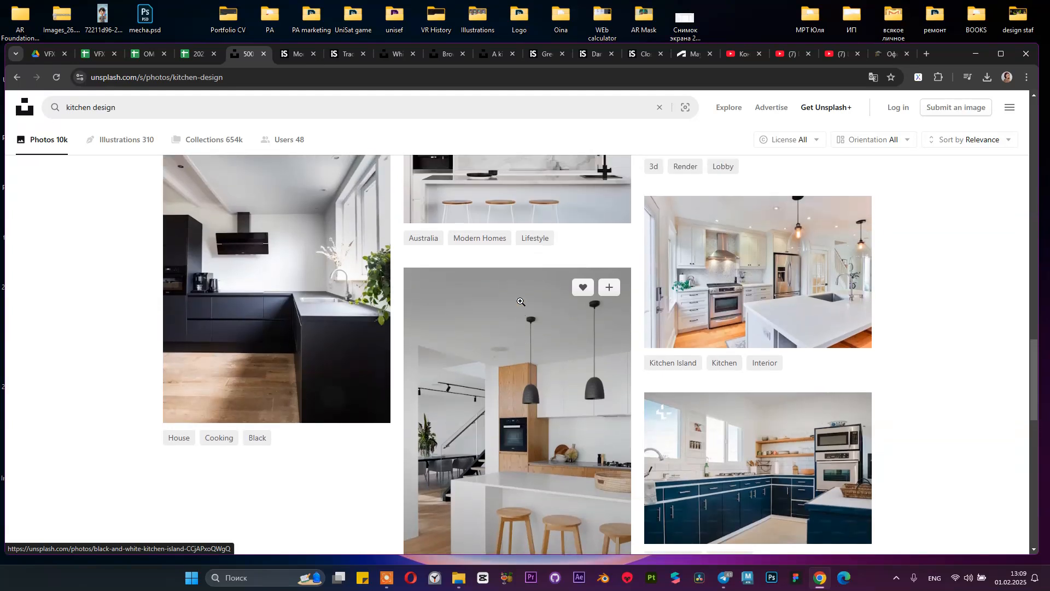
scroll(520, 301, up, 8)
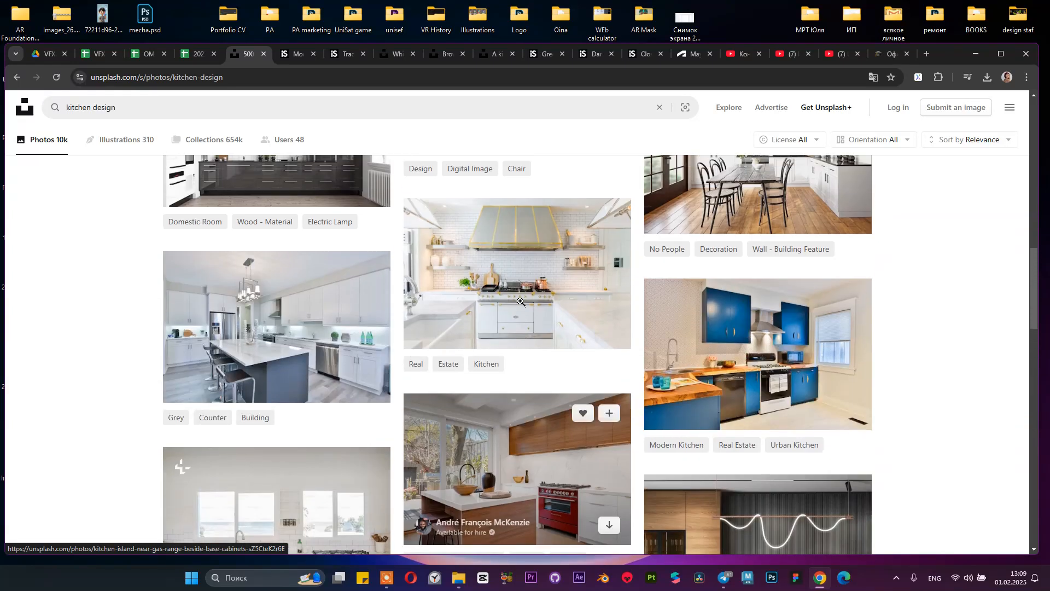
scroll(520, 301, up, 4)
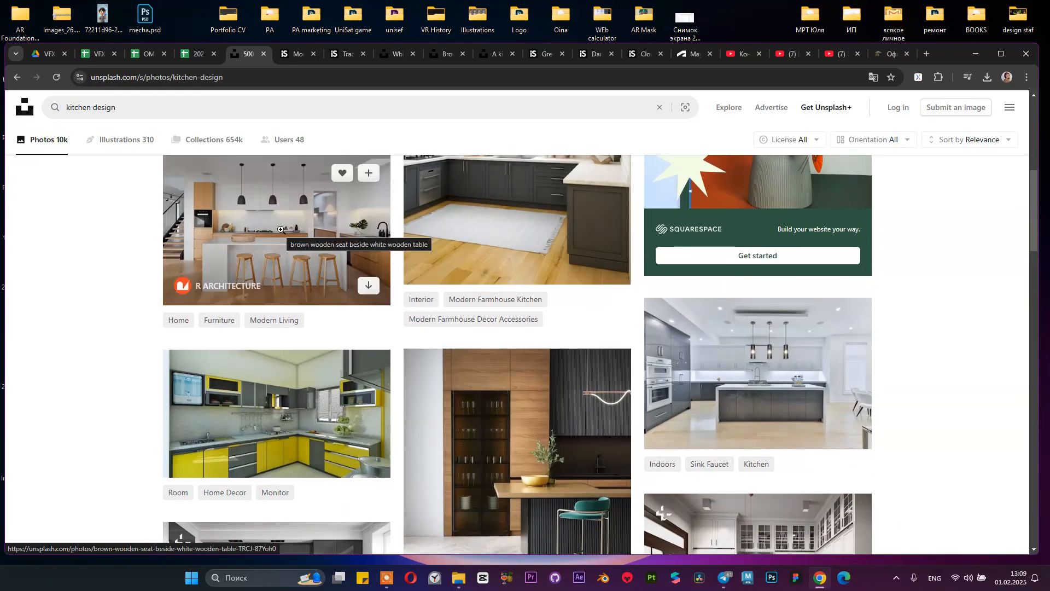
Step: Open the white kitchen photo with four wooden stools and the portrait photo of the same kitchen's island in new tabs
right_click(210, 217)
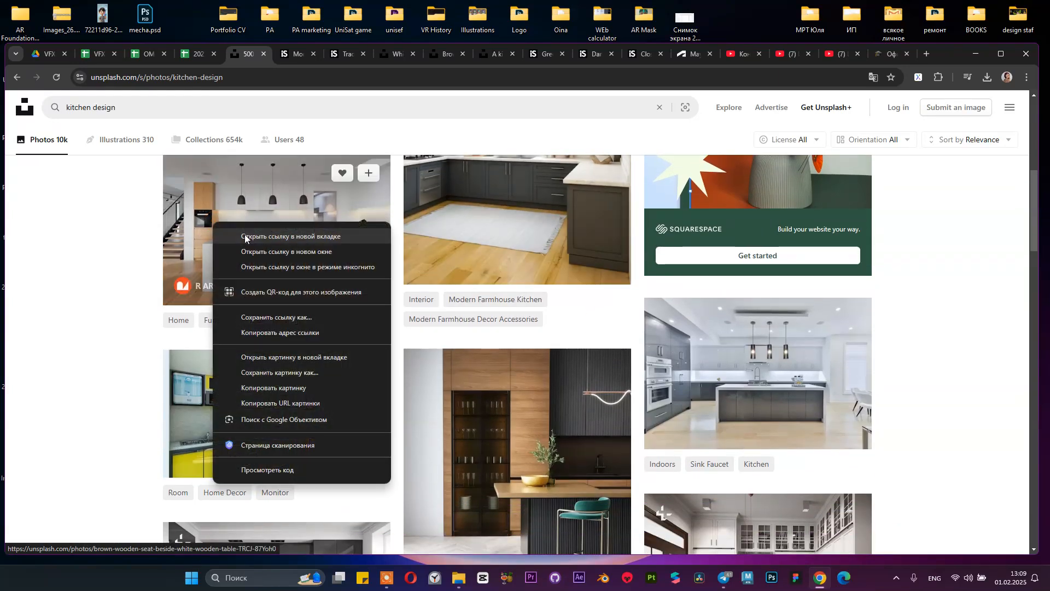
click(241, 234)
scroll(511, 324, down, 1)
scroll(510, 324, down, 15)
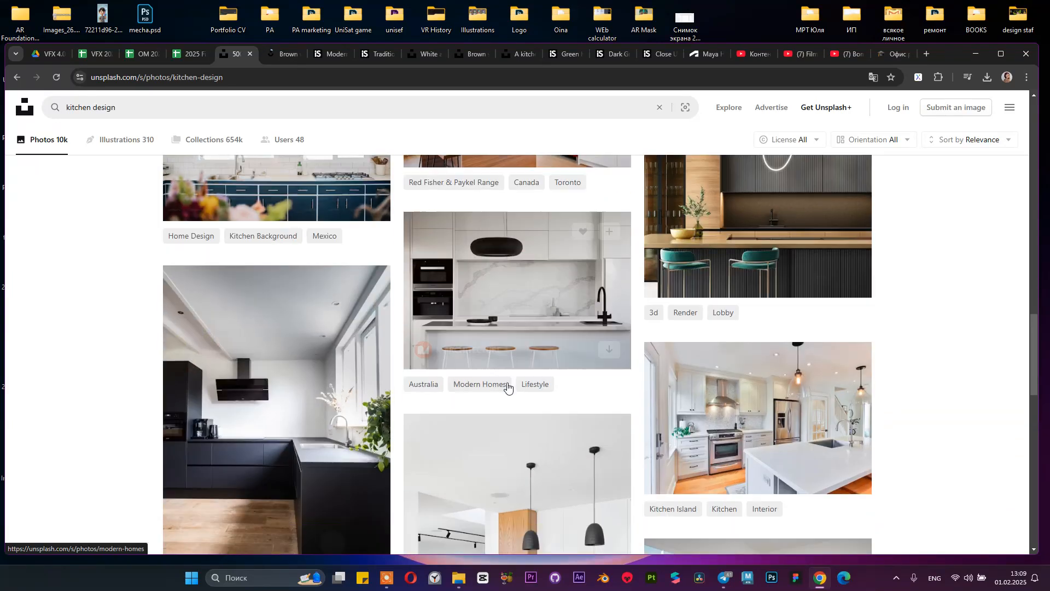
scroll(507, 387, down, 3)
right_click(493, 445)
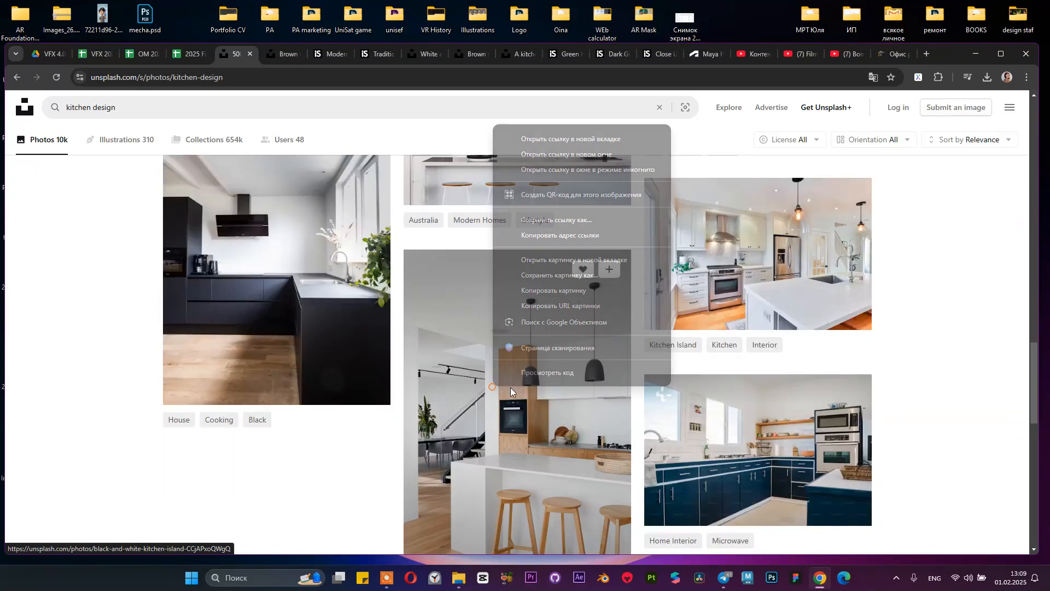
click(600, 141)
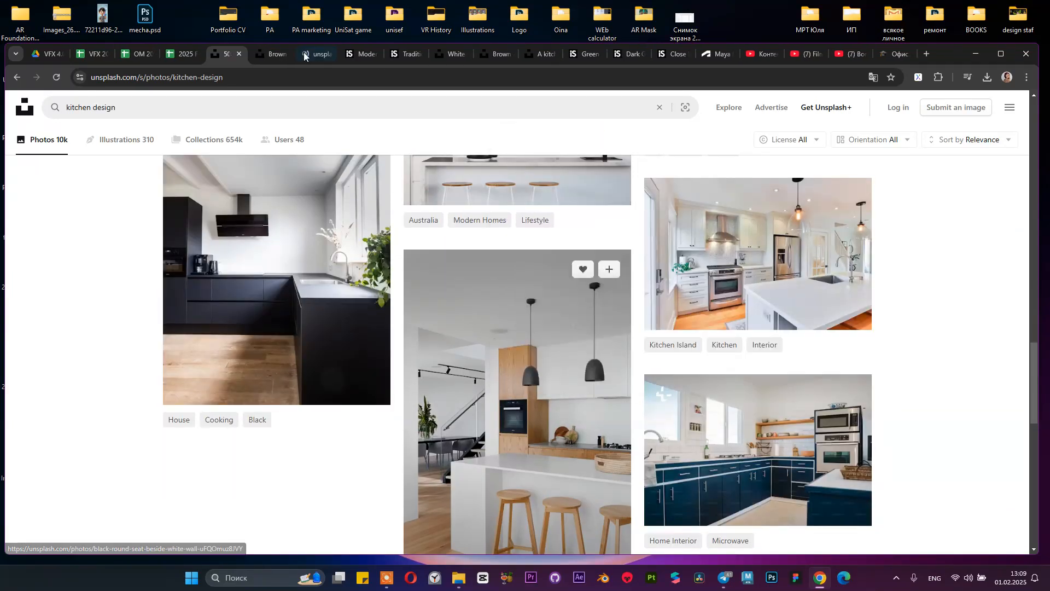
Step: Compare the portrait and landscape photos of the white kitchen with wooden stools as two views of one room
click(303, 53)
scroll(576, 309, down, 4)
scroll(449, 271, up, 4)
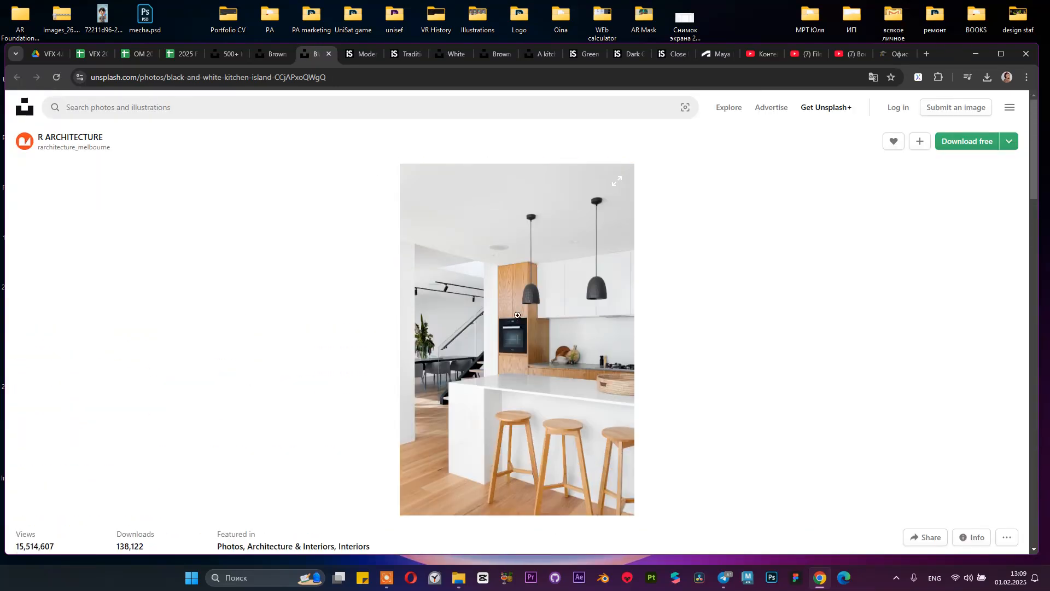
click(274, 52)
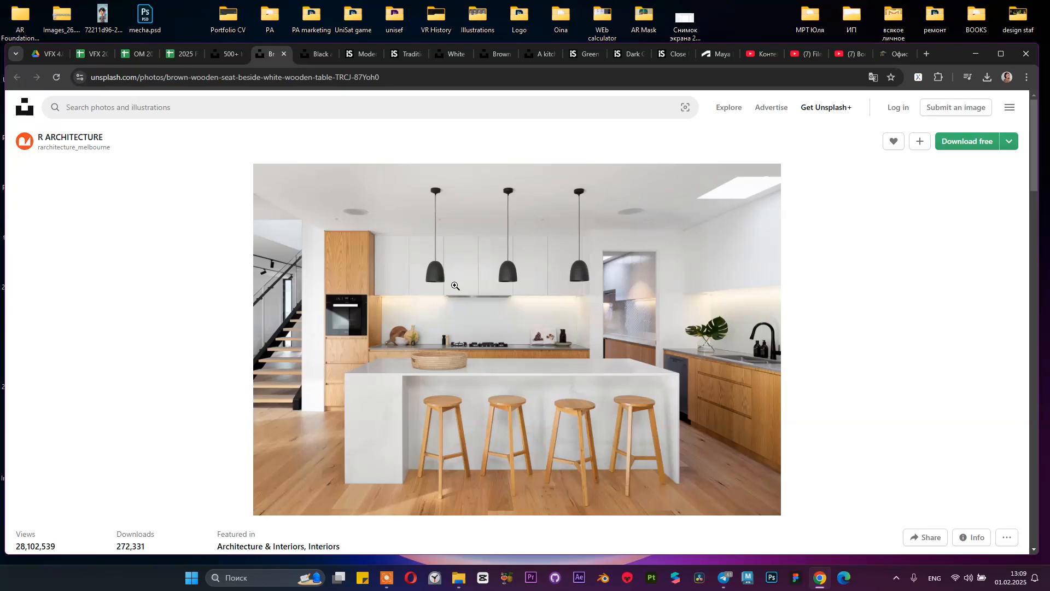
click(312, 53)
click(263, 53)
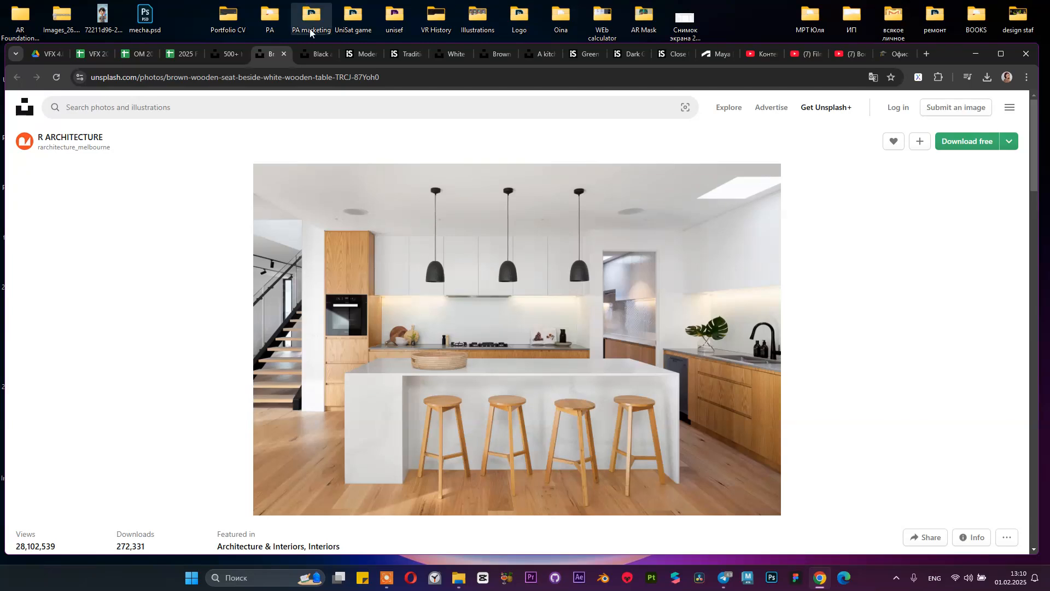
click(307, 52)
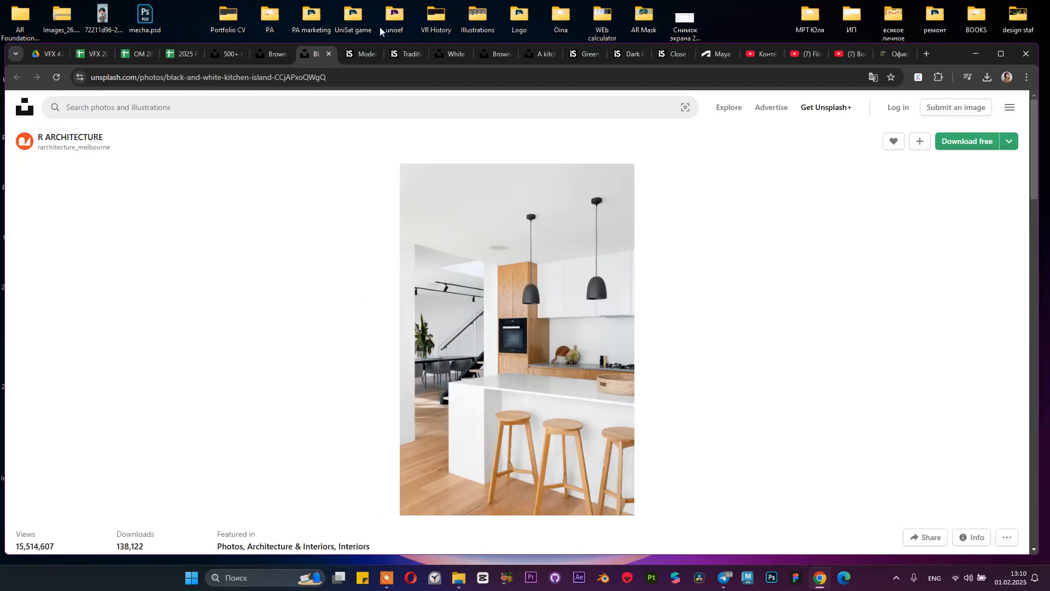
Step: Examine the modern elegant kitchen photo on iStock and compare it with the open Unsplash kitchen references
click(364, 53)
scroll(401, 274, down, 2)
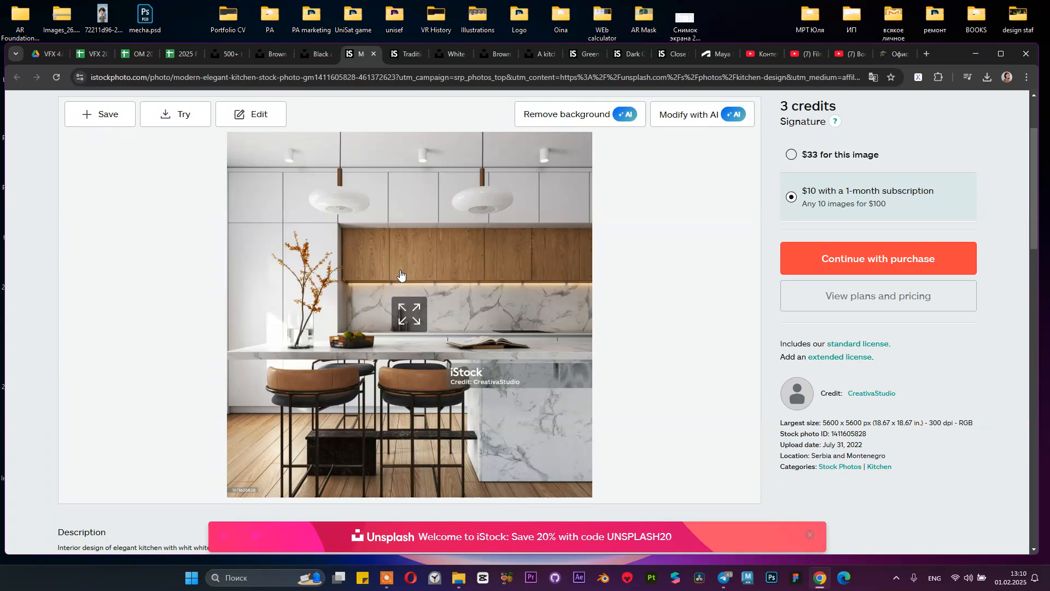
click(221, 54)
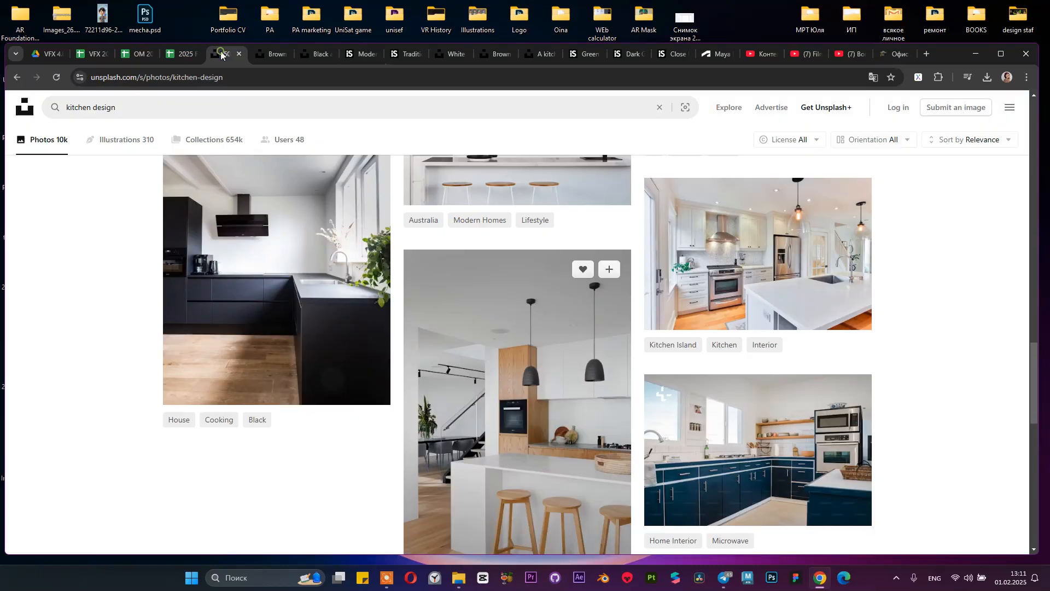
click(287, 52)
click(316, 54)
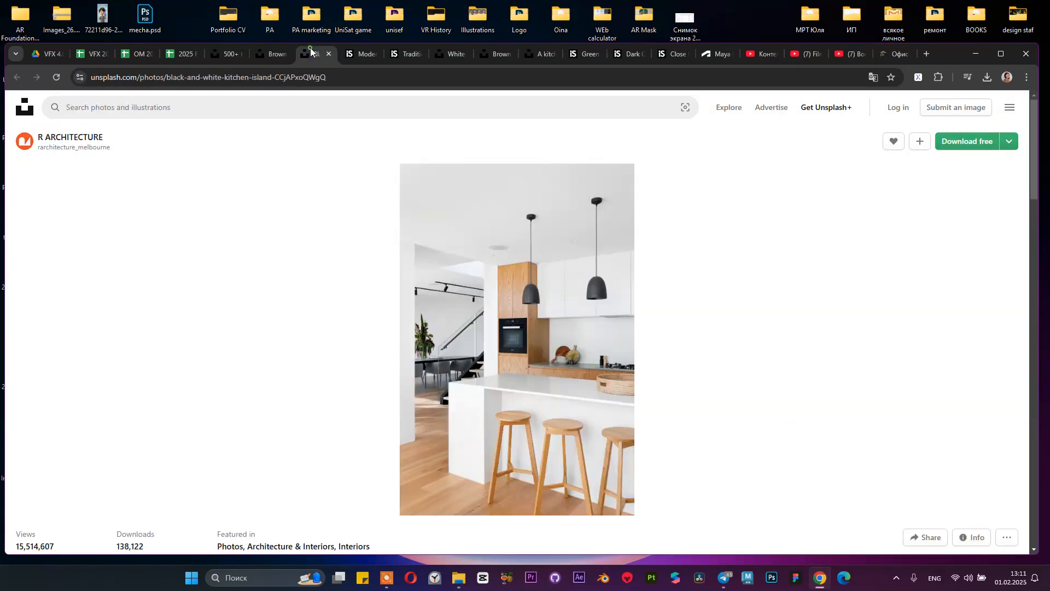
click(354, 57)
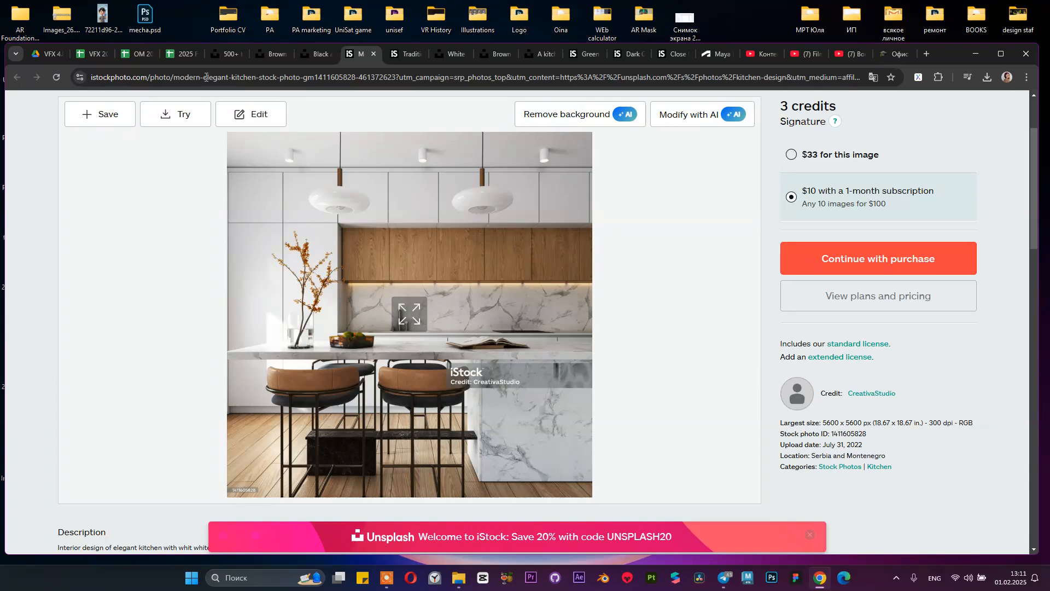
Step: Review the Sis texturing and Sis render, final image quality assignments in the OM 2025 grades spreadsheet
click(140, 59)
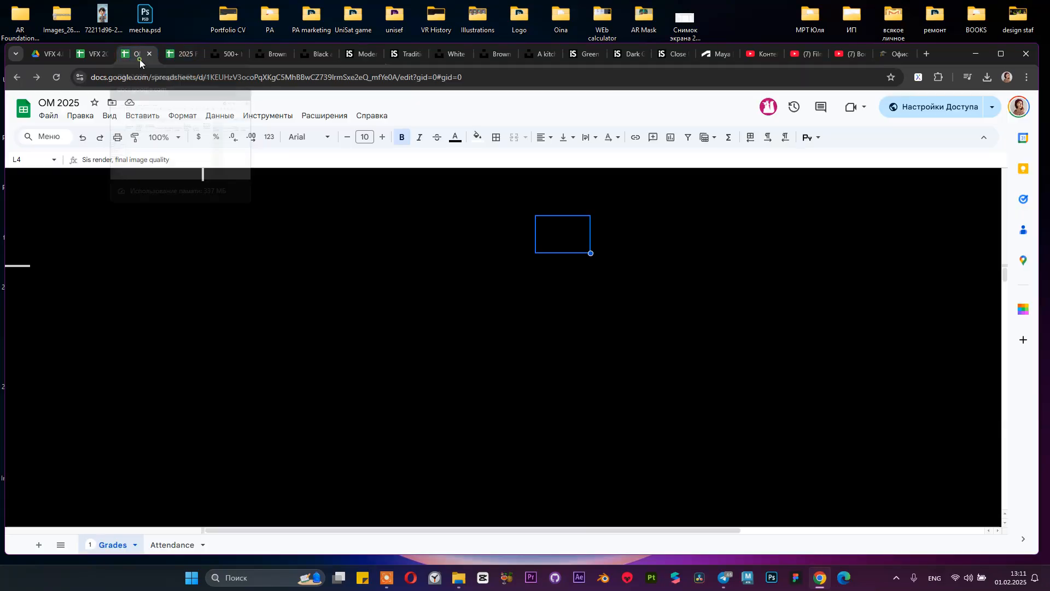
click(406, 312)
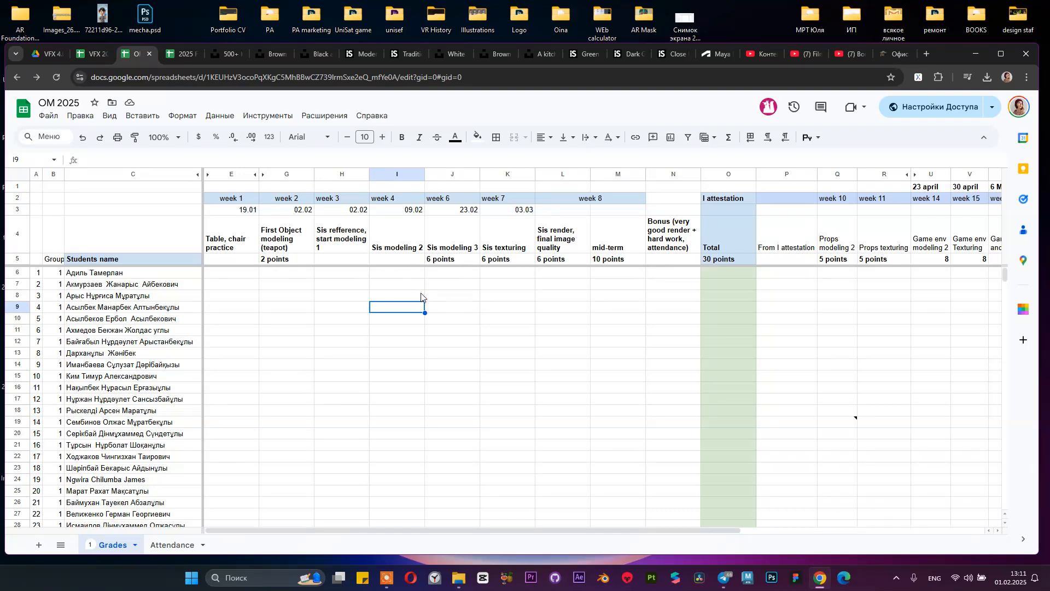
click(514, 239)
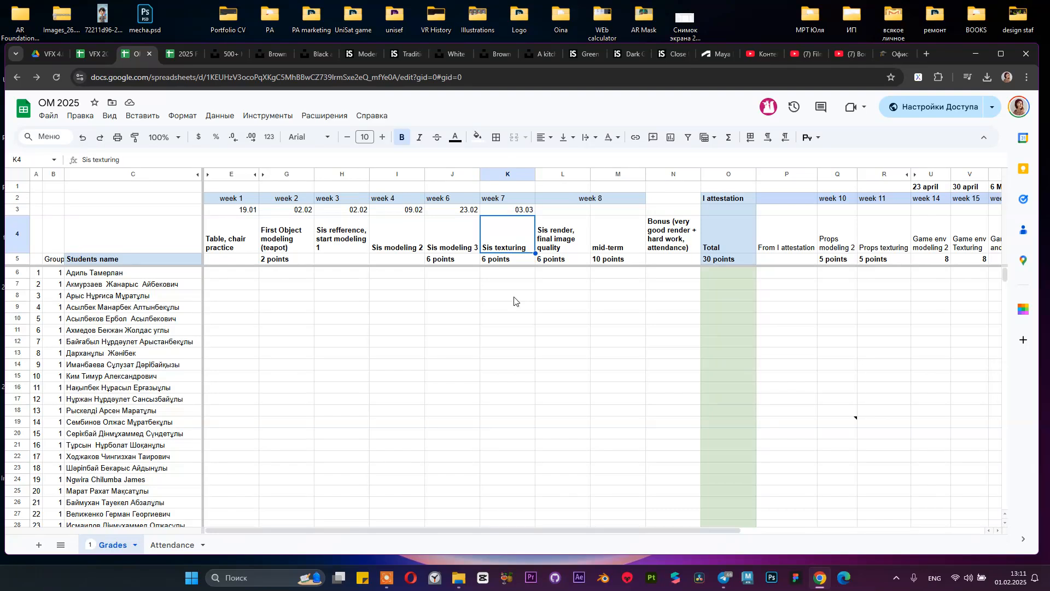
click(583, 243)
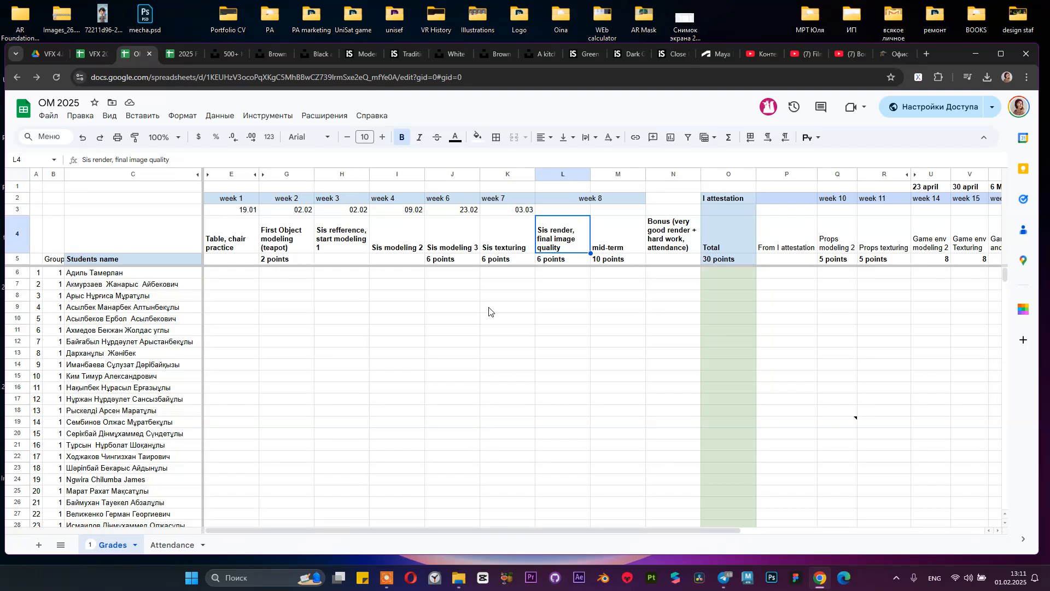
Step: Review the mid-term assignment column and the early kitchen modeling stages in the OM 2025 grades spreadsheet
click(598, 234)
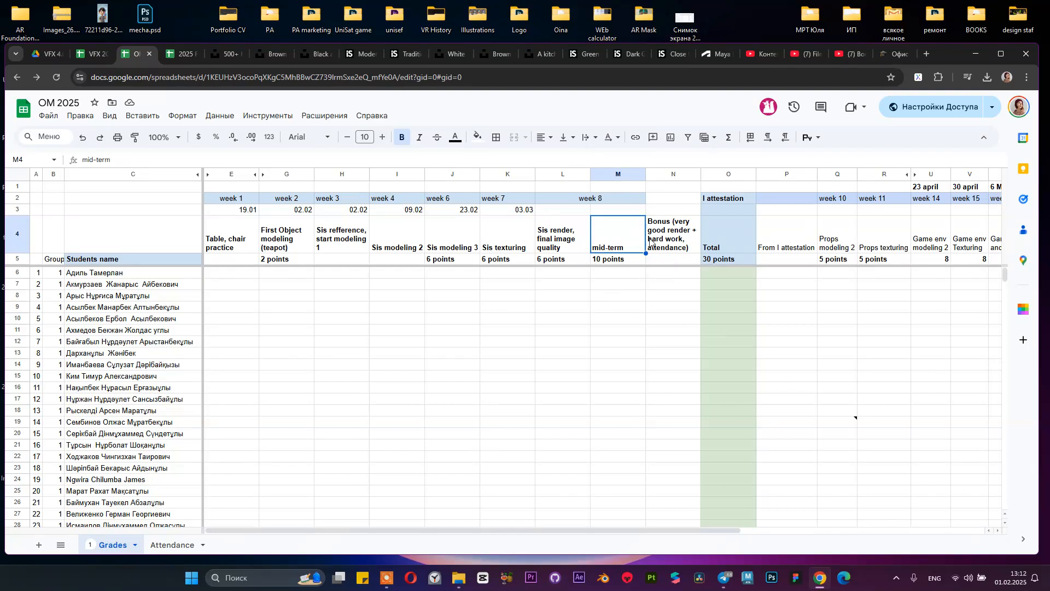
click(628, 295)
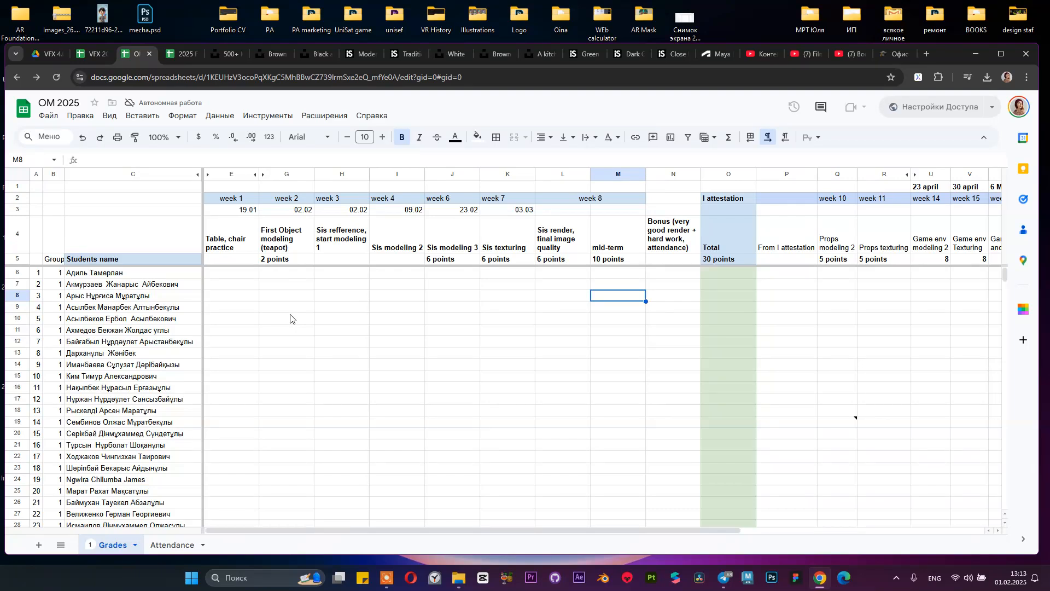
click(335, 306)
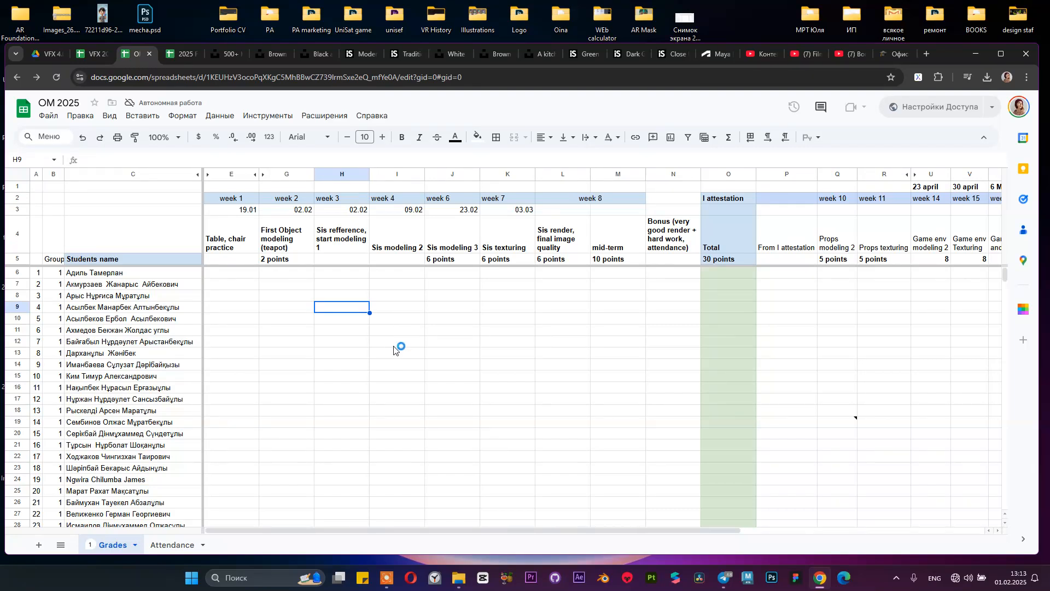
Step: Compare the portrait and landscape views of the white kitchen with wooden stools against the Unsplash kitchen design results
click(317, 56)
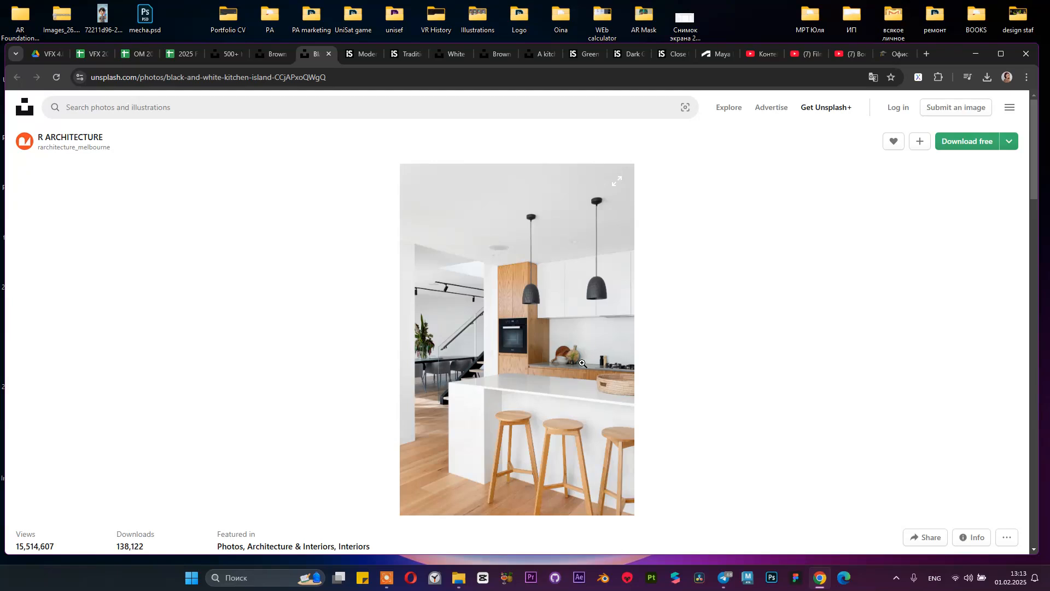
click(362, 55)
click(267, 55)
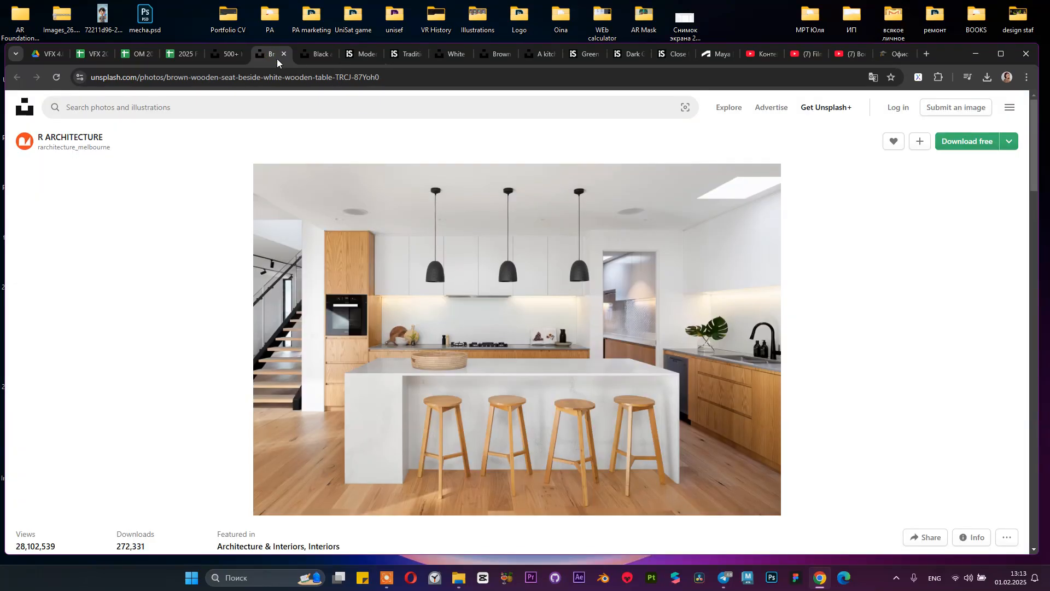
click(302, 55)
click(223, 55)
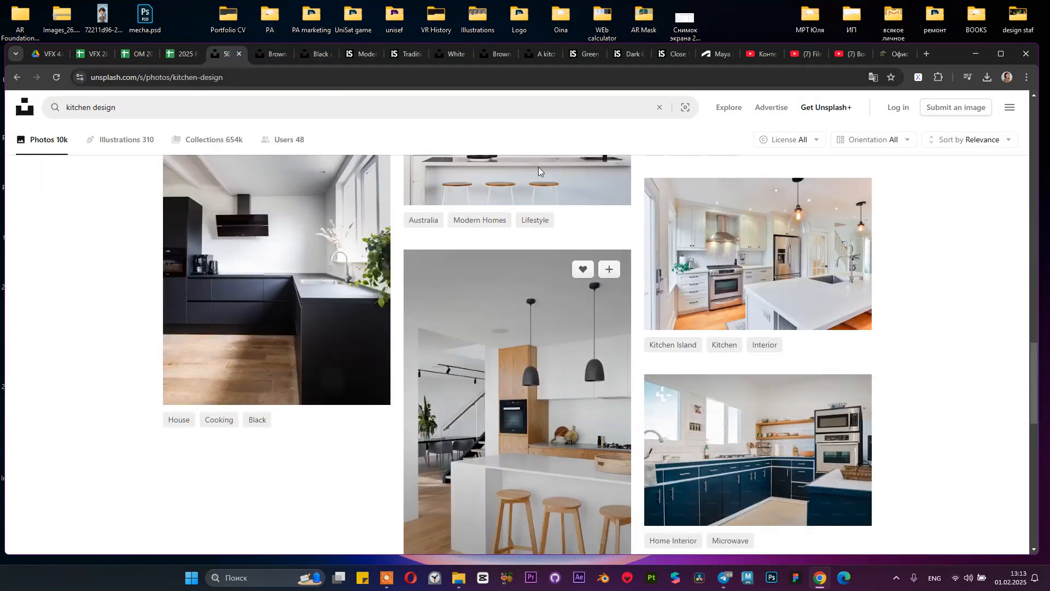
click(487, 54)
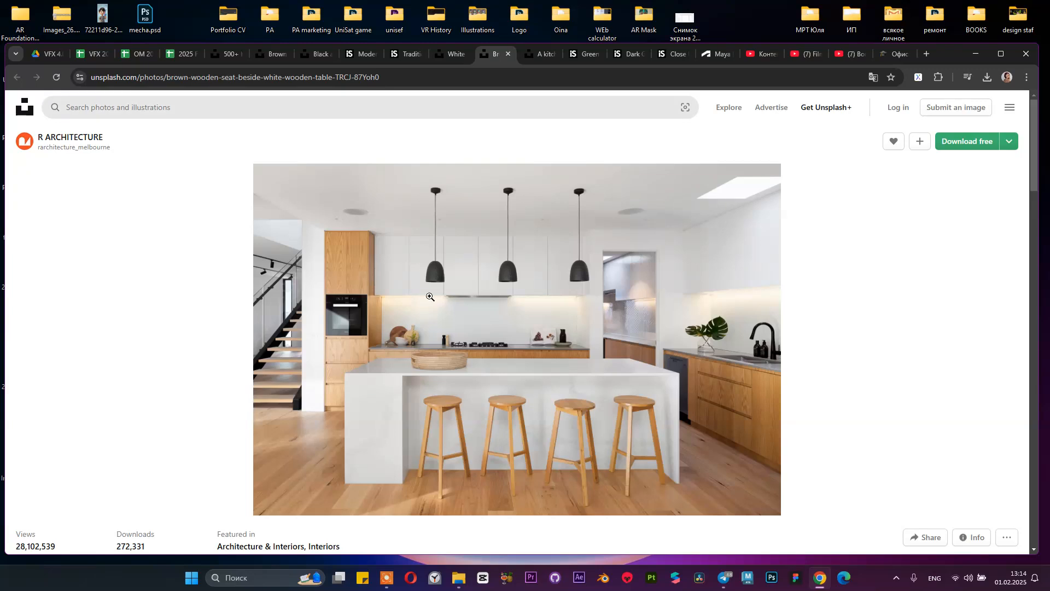
Step: Examine the two-stool kitchen on Unsplash and the green home and dark green modern kitchens on iStock
click(538, 55)
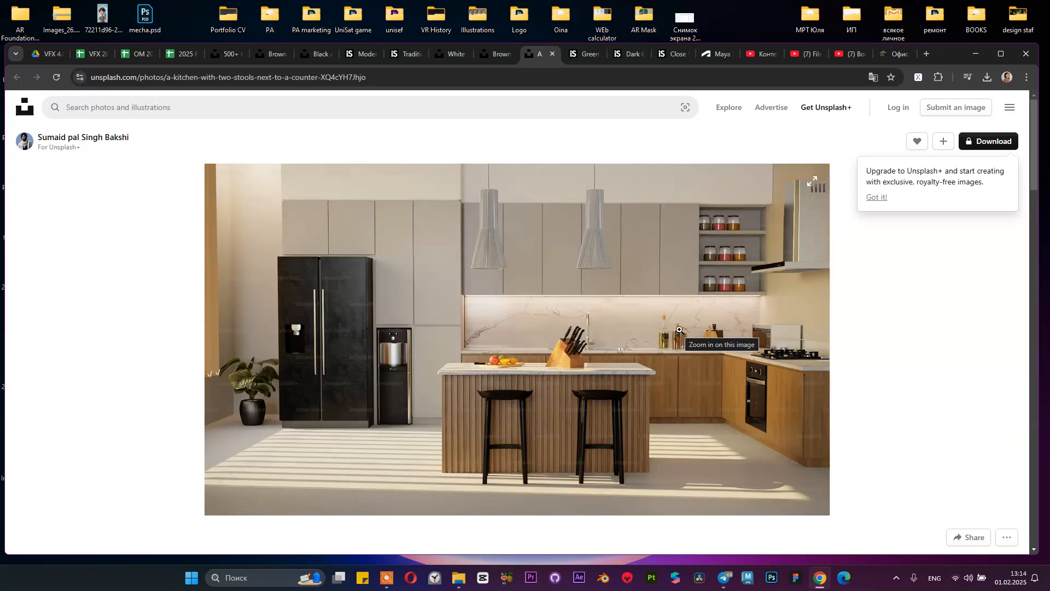
click(575, 54)
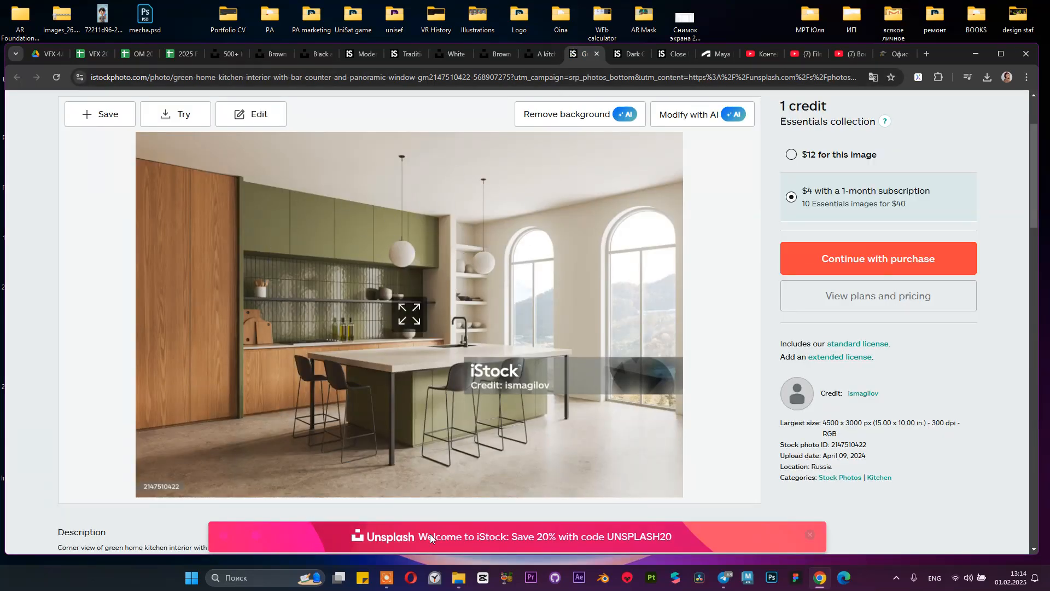
click(632, 55)
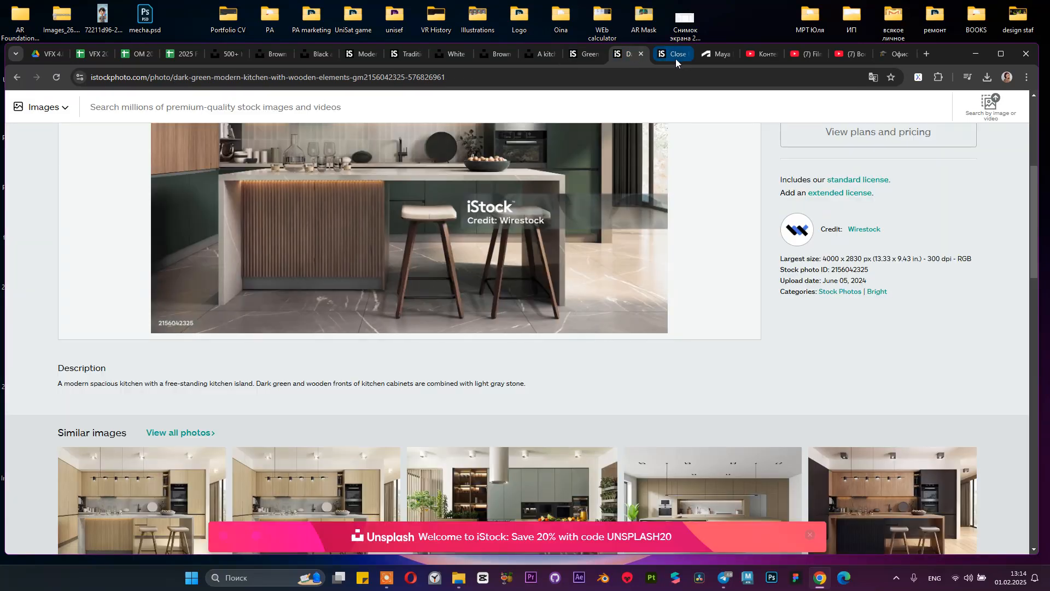
scroll(535, 279, up, 4)
scroll(435, 301, up, 2)
scroll(383, 308, down, 4)
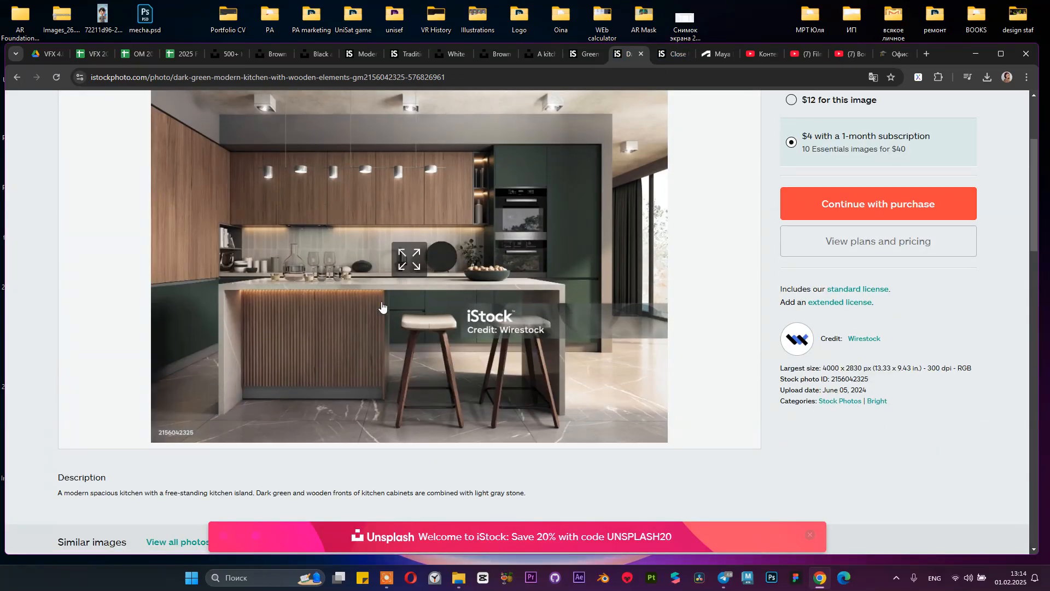
scroll(381, 310, up, 3)
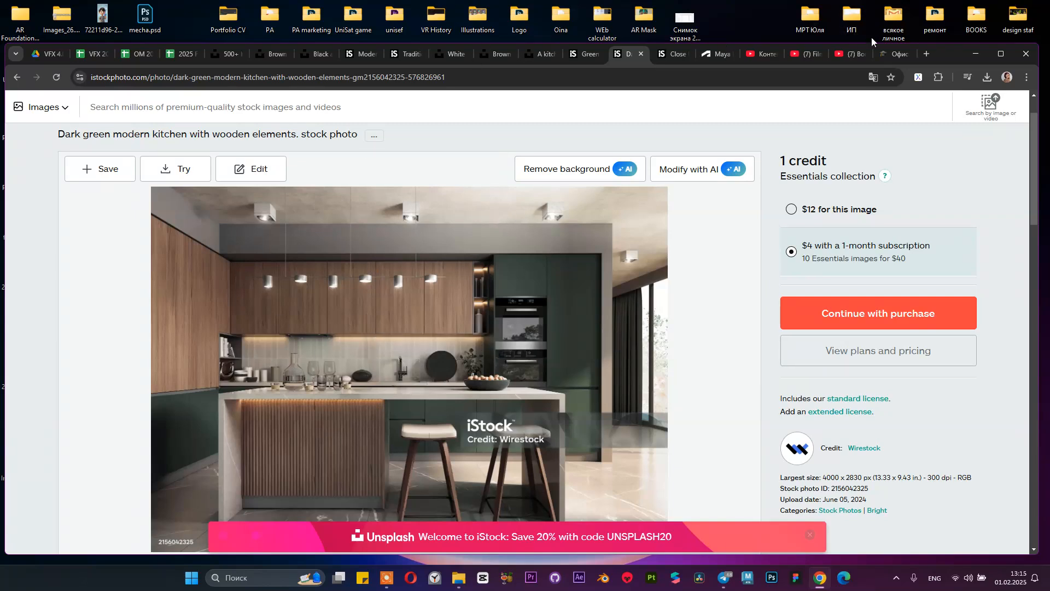
Step: Refresh the course journal and look through the student attendance for фев 01
click(890, 53)
click(374, 213)
scroll(459, 346, down, 5)
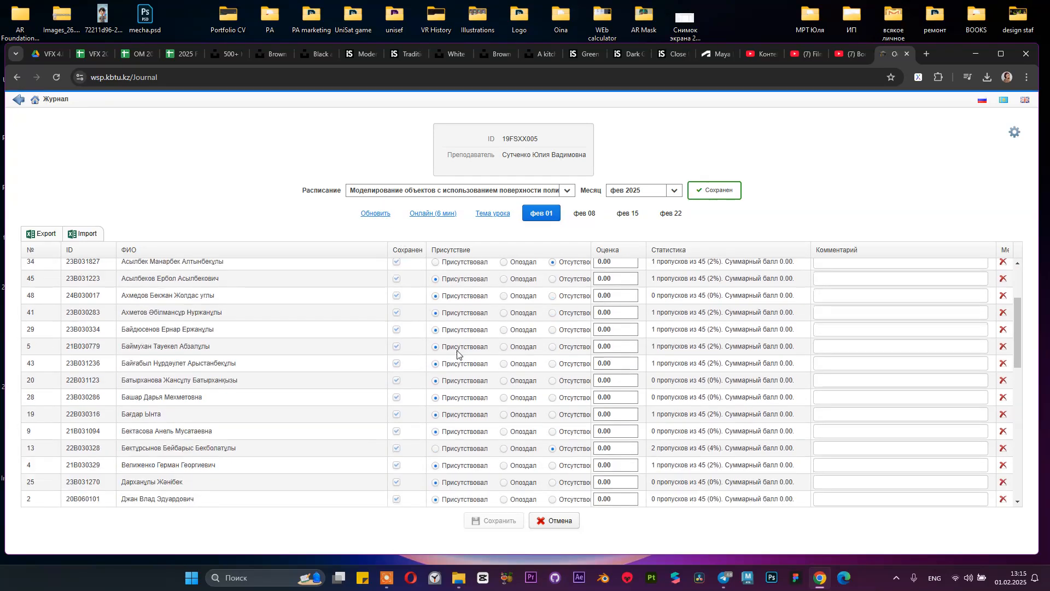
Step: Revisit the portrait island photo and the landscape photo of the white kitchen with wooden stools
click(307, 55)
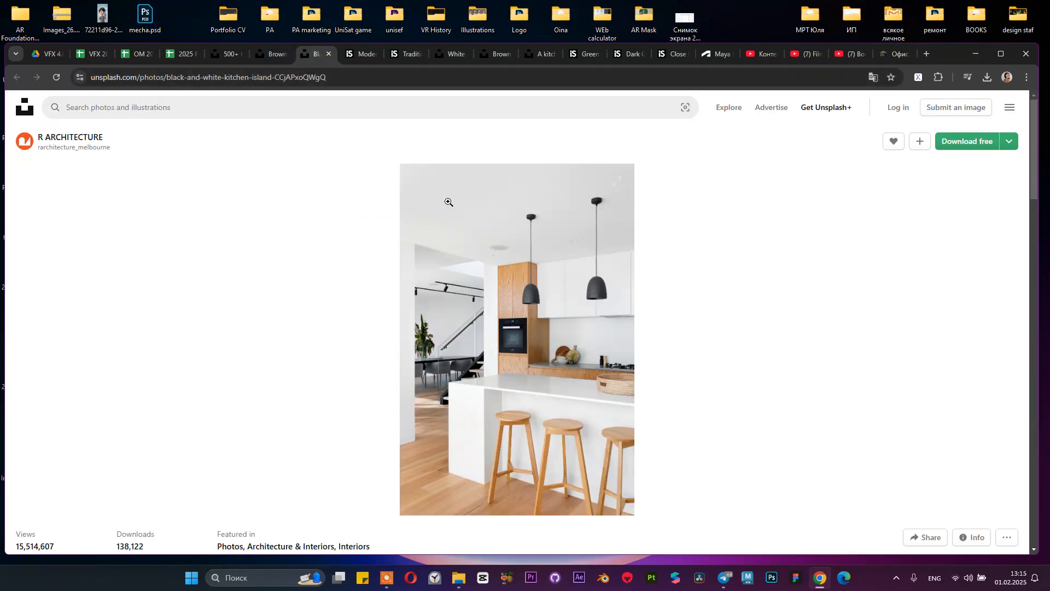
click(282, 54)
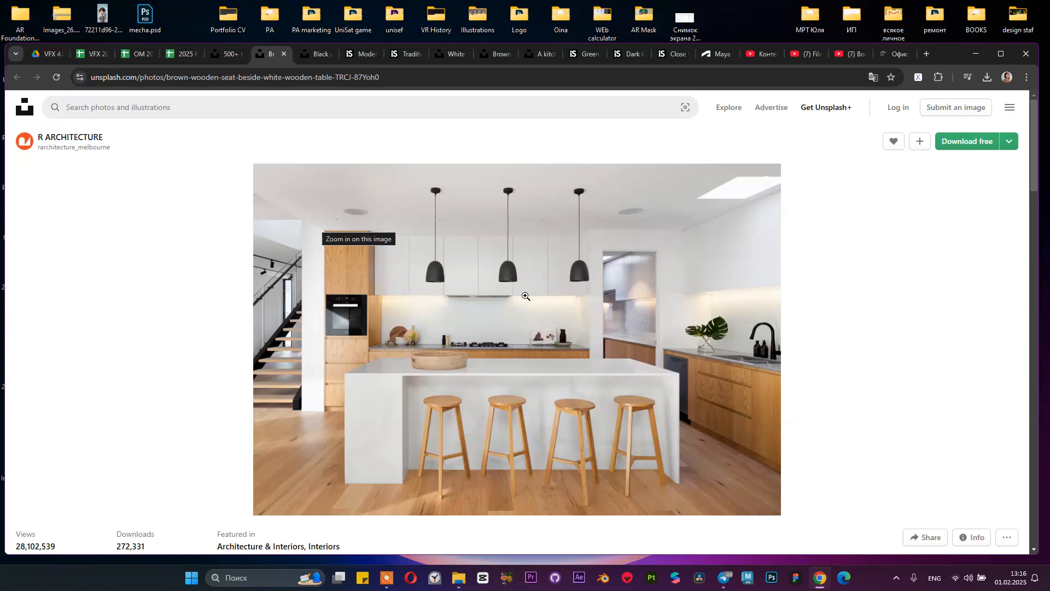
key(XF86AudioMute)
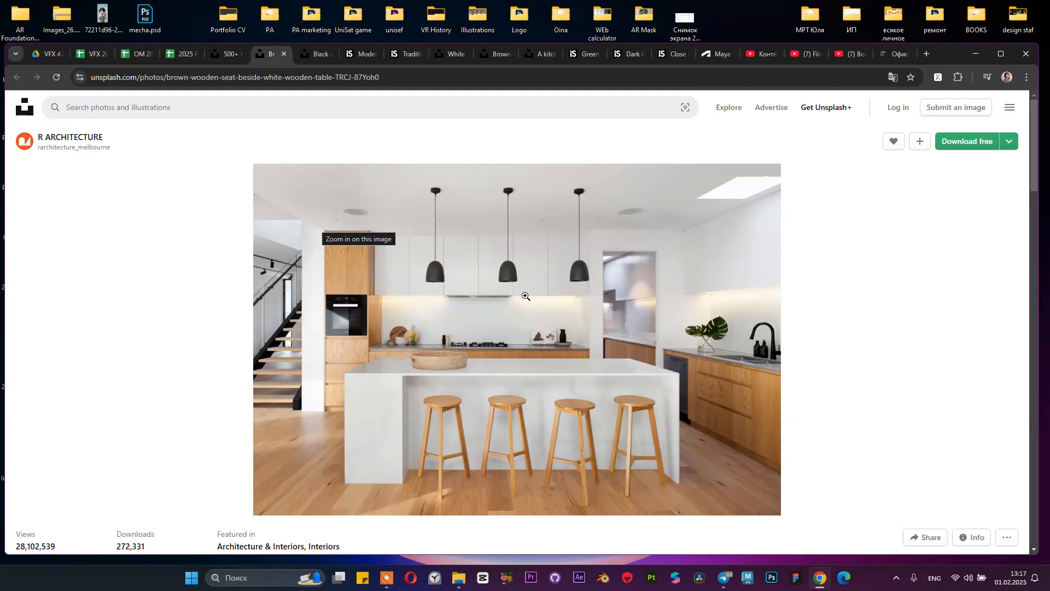
Step: Look through the modern elegant, traditional L-shaped, dark-cabinet and four-stool white kitchen references
click(318, 61)
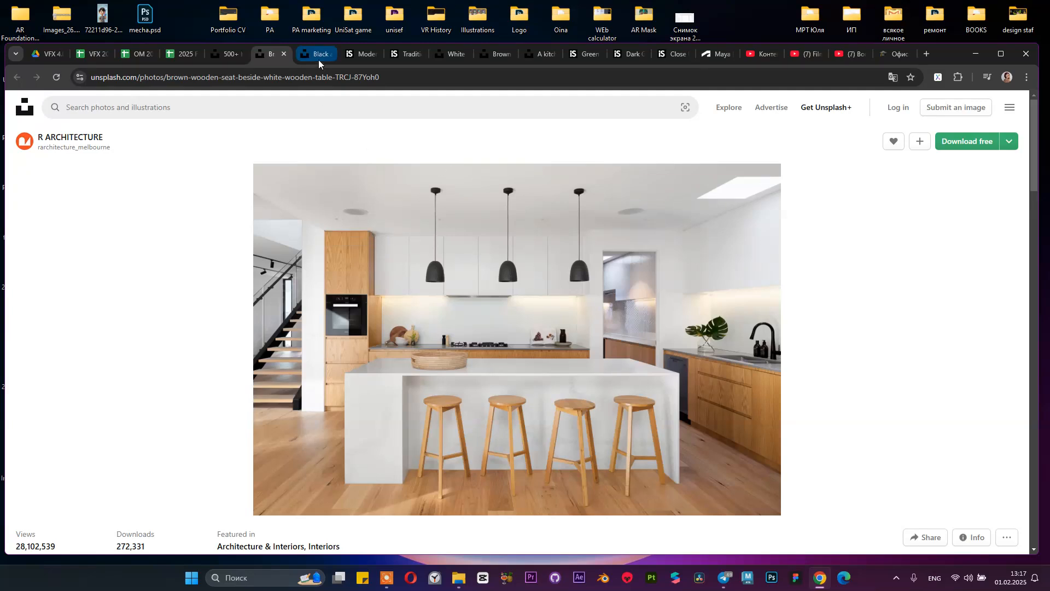
click(360, 55)
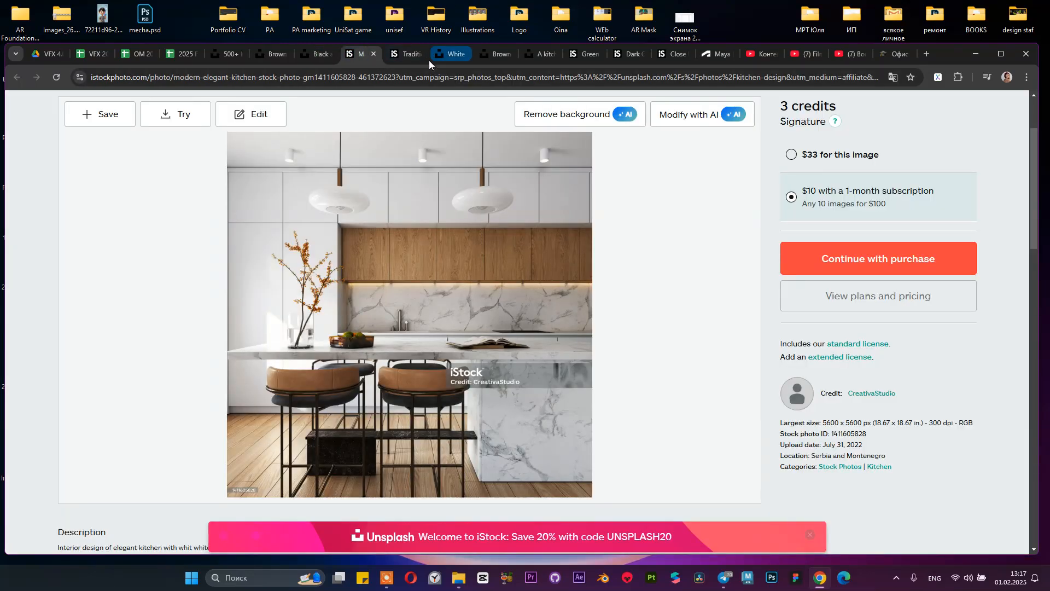
click(405, 55)
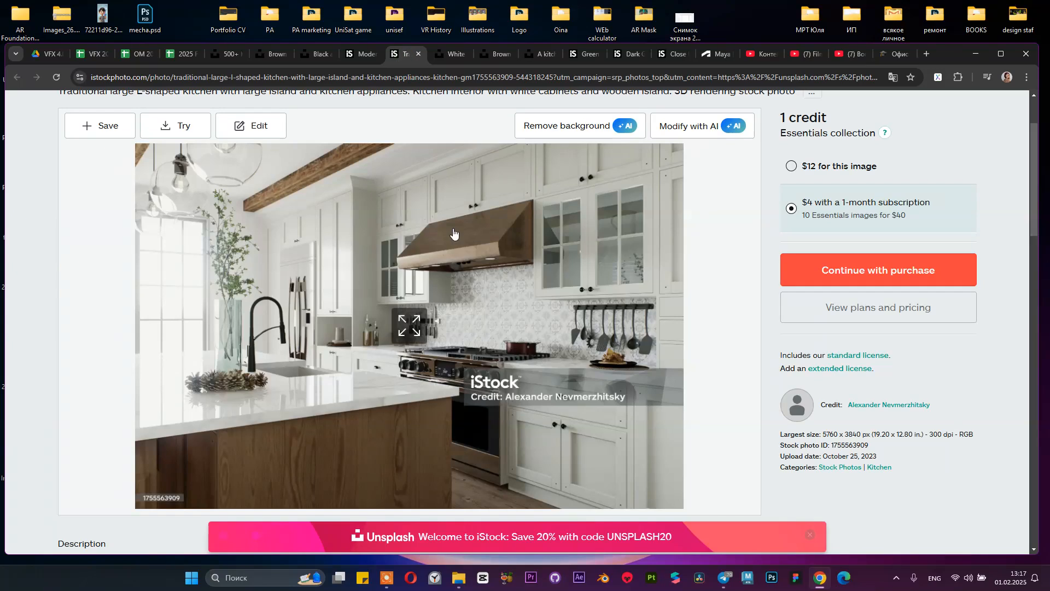
click(442, 58)
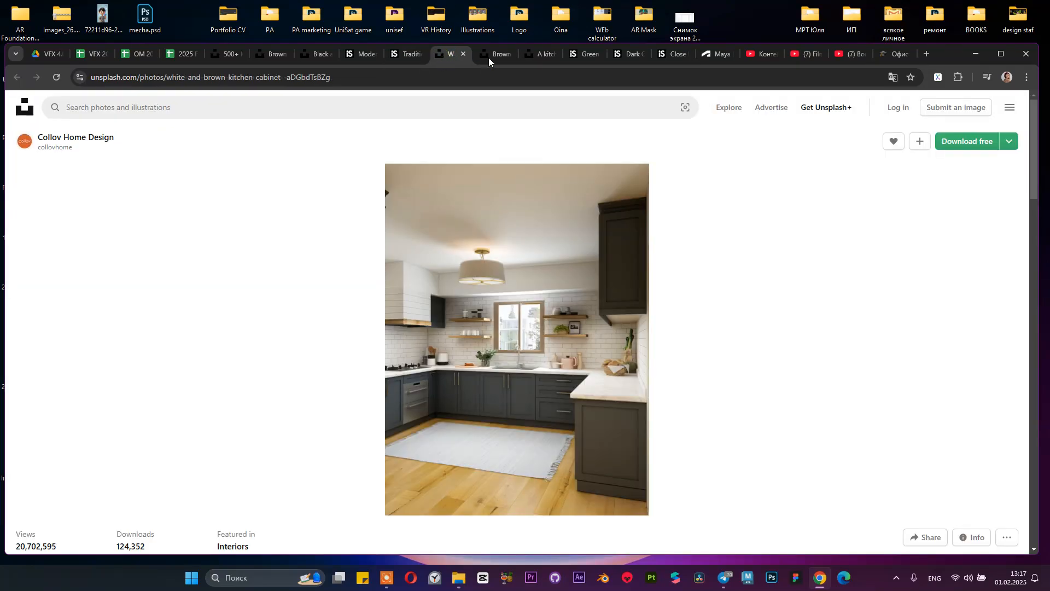
click(507, 54)
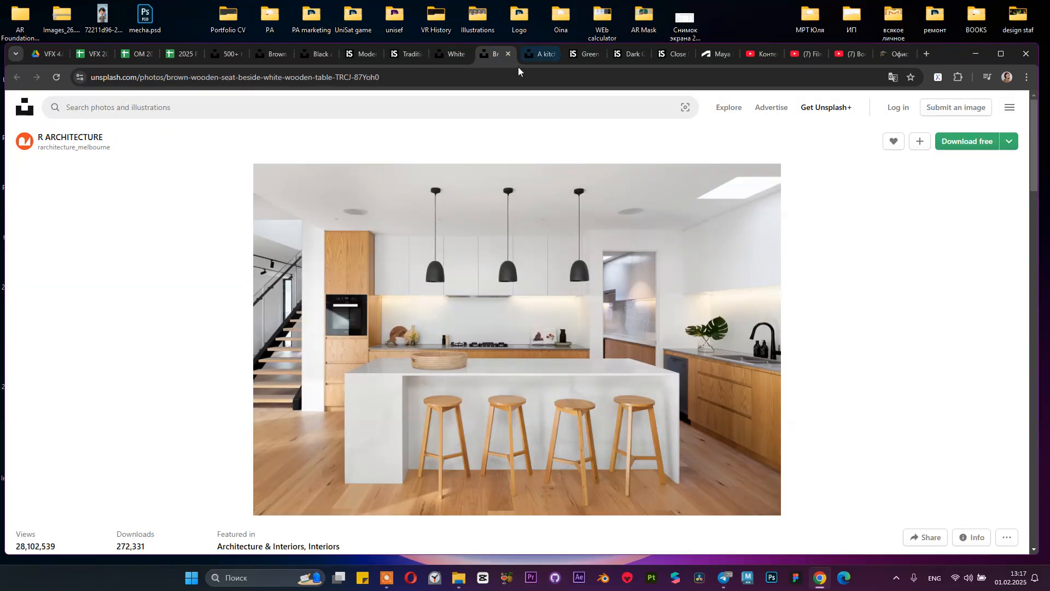
Step: Switch to the desktop's OM 2024 folder and view the dark kitchen reference image with black bar stools
click(980, 58)
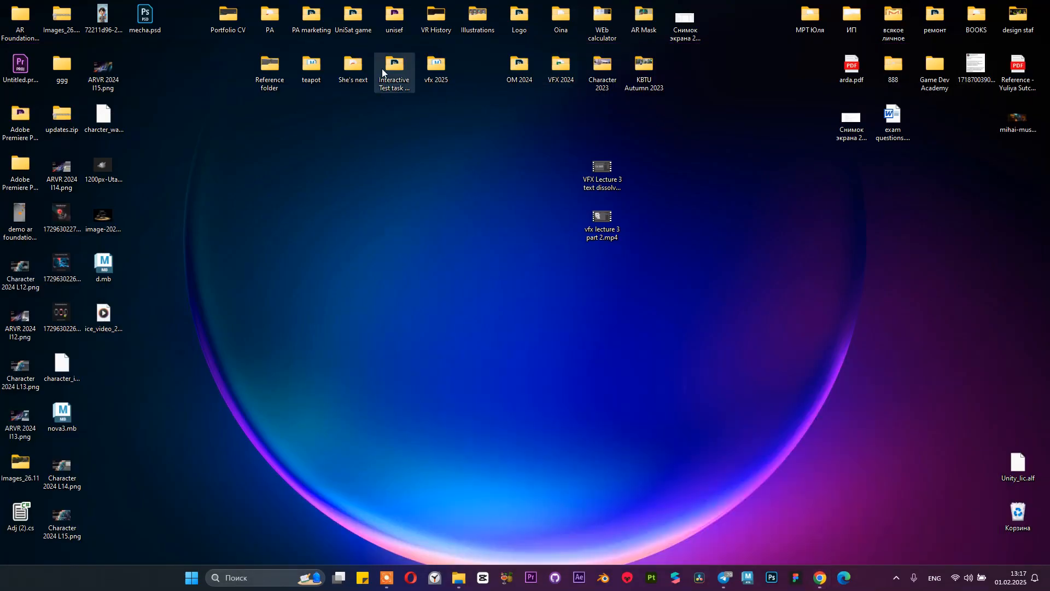
double_click(520, 68)
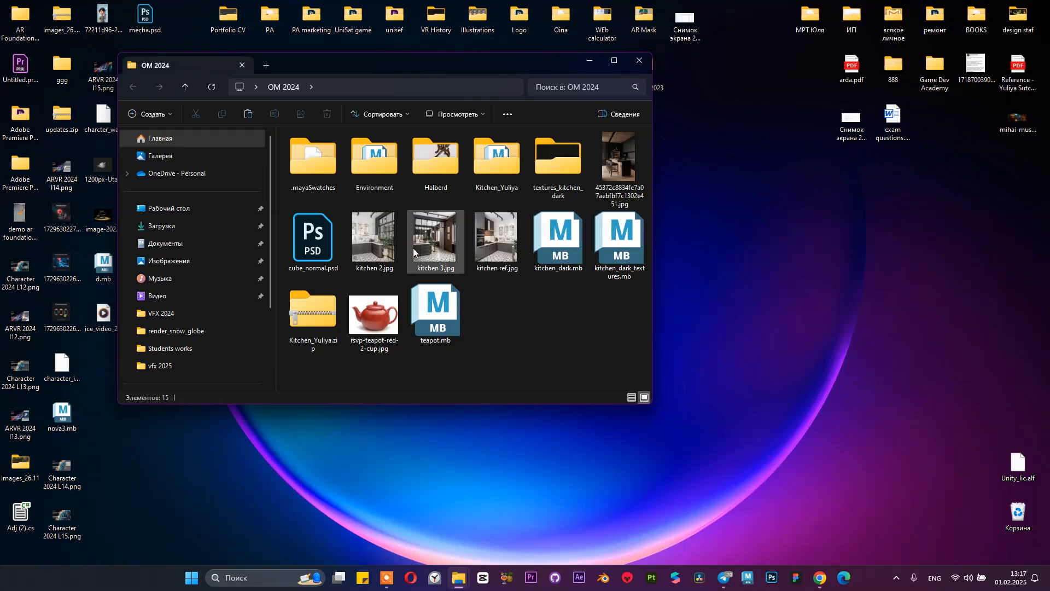
click(606, 163)
double_click(604, 245)
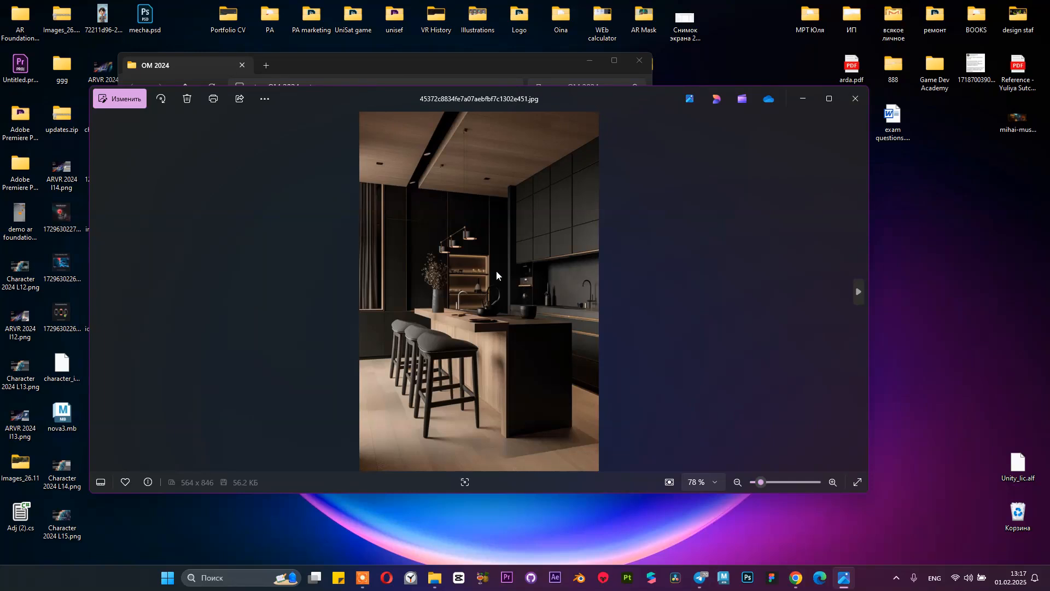
scroll(497, 276, up, 5)
scroll(496, 276, down, 5)
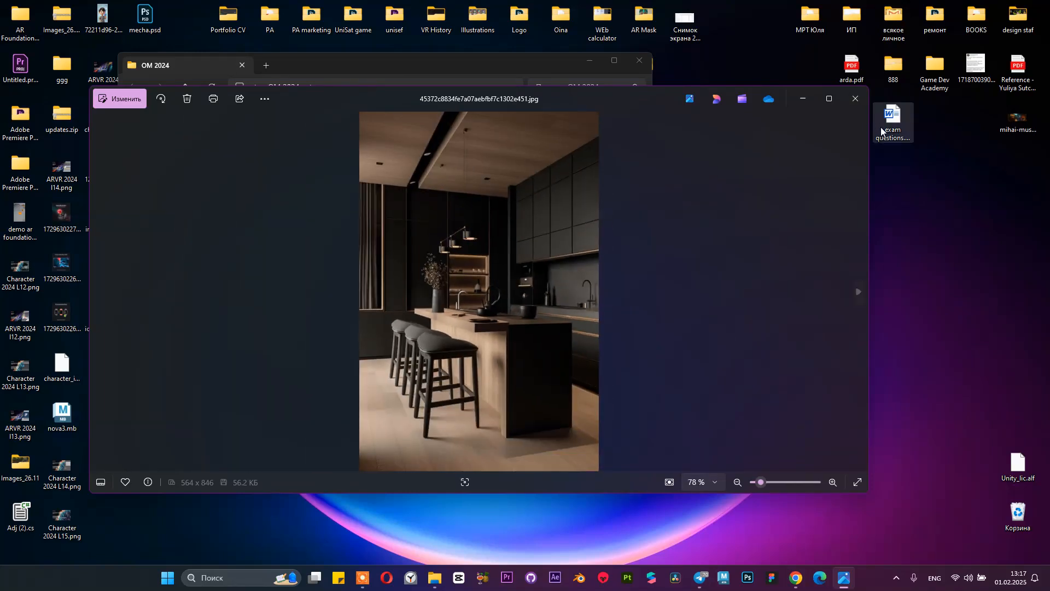
click(851, 98)
Step: View the kitchen reference images from kitchen 2.jpg through kitchen ref.jpg as different angles of one room
click(370, 243)
double_click(369, 242)
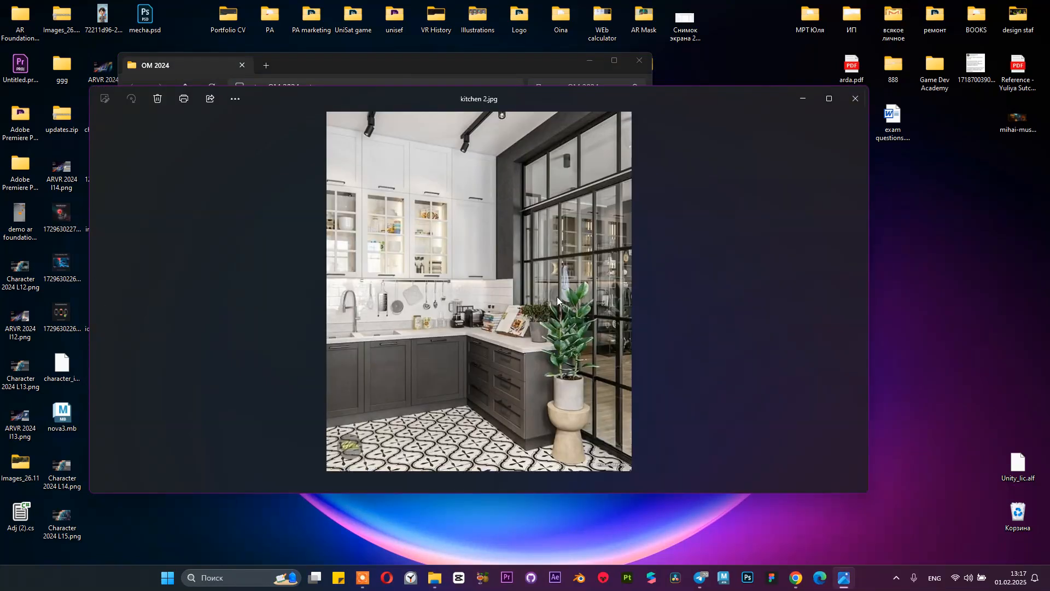
scroll(557, 296, up, 2)
scroll(556, 296, down, 2)
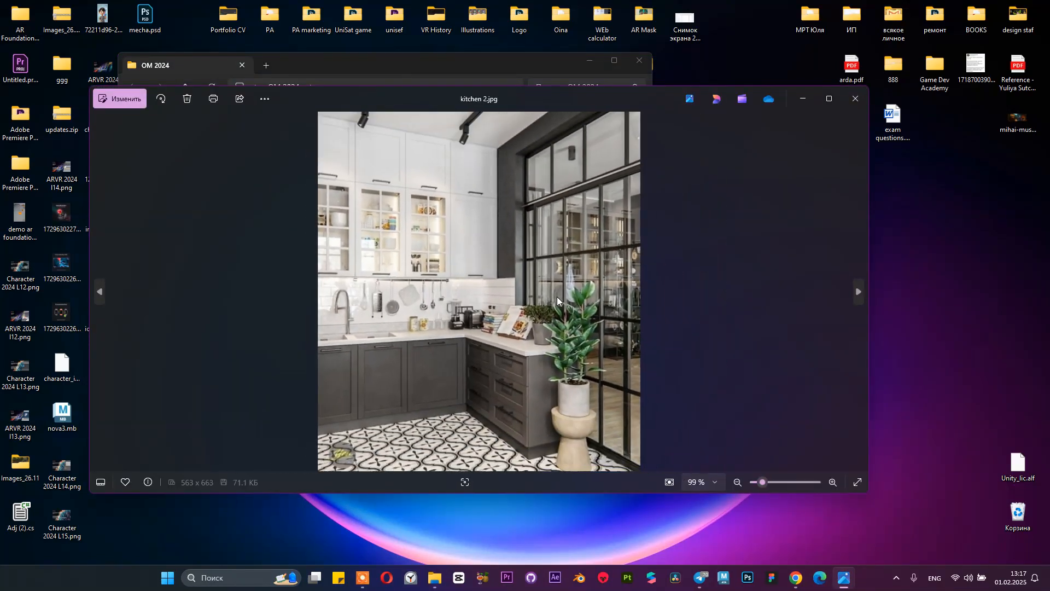
key(Right)
key(Right)
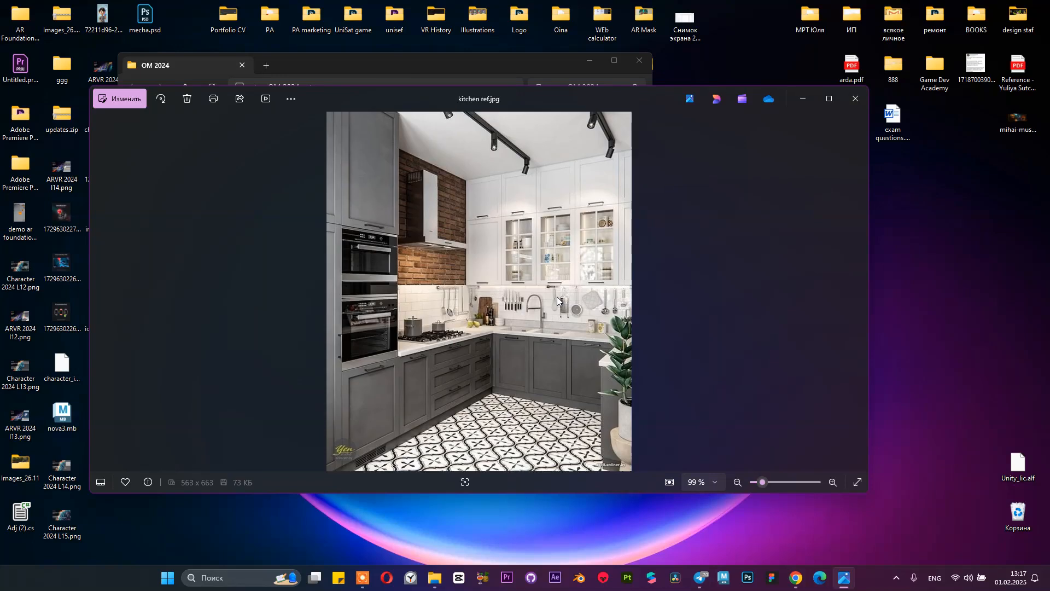
click(849, 99)
Step: Switch to Chrome's iStock photo of the green kitchen with arched windows and start saving the image
click(819, 578)
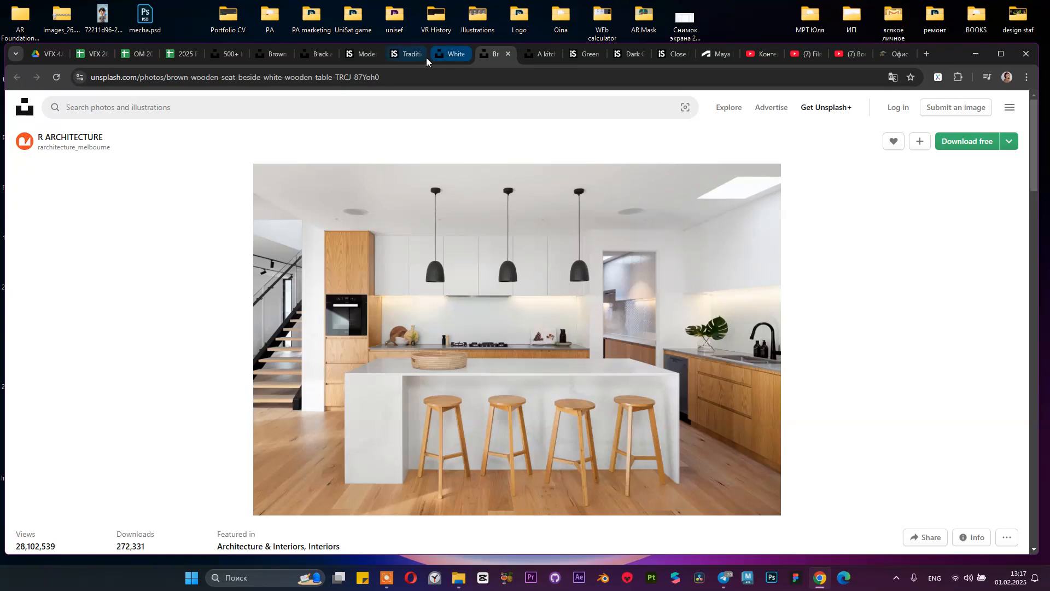
click(572, 53)
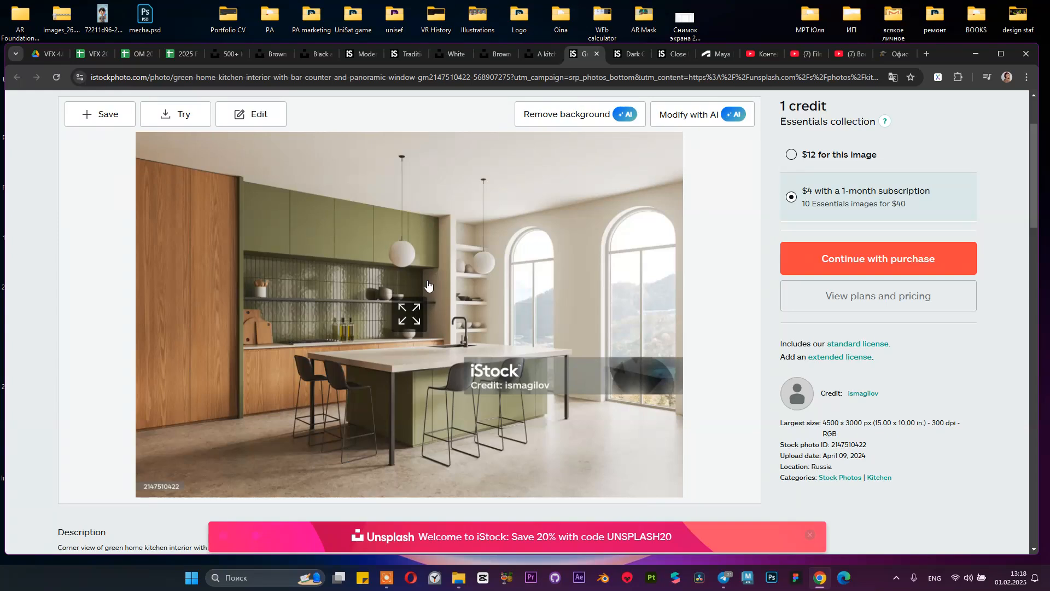
right_click(377, 259)
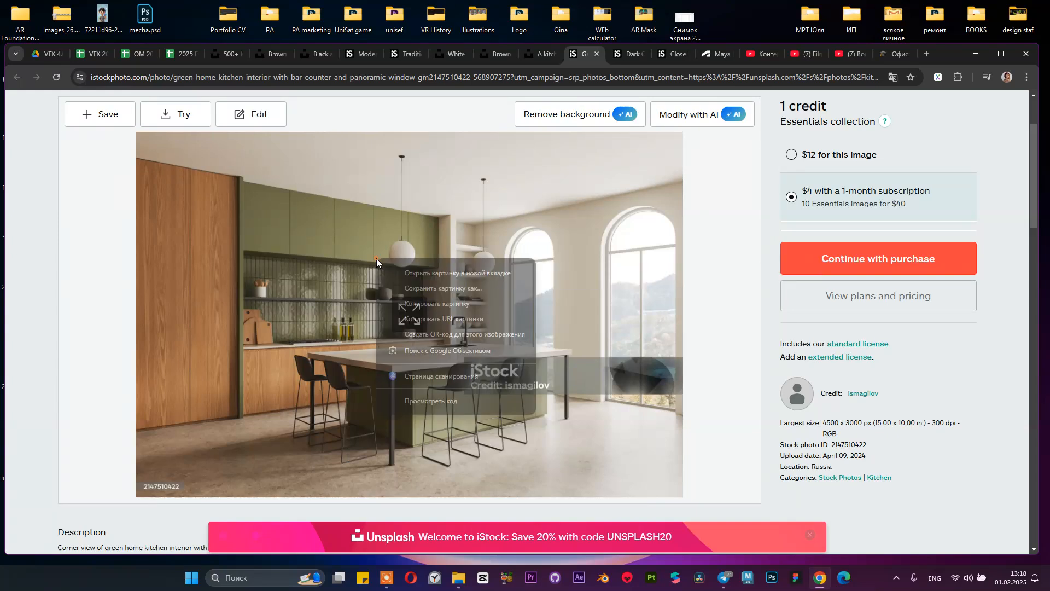
click(402, 291)
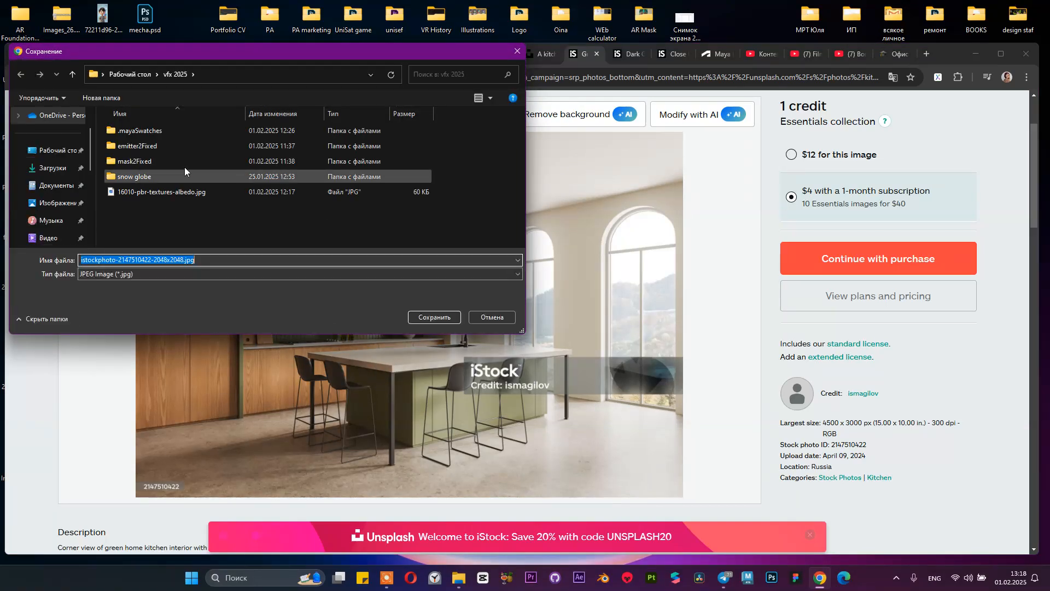
click(130, 75)
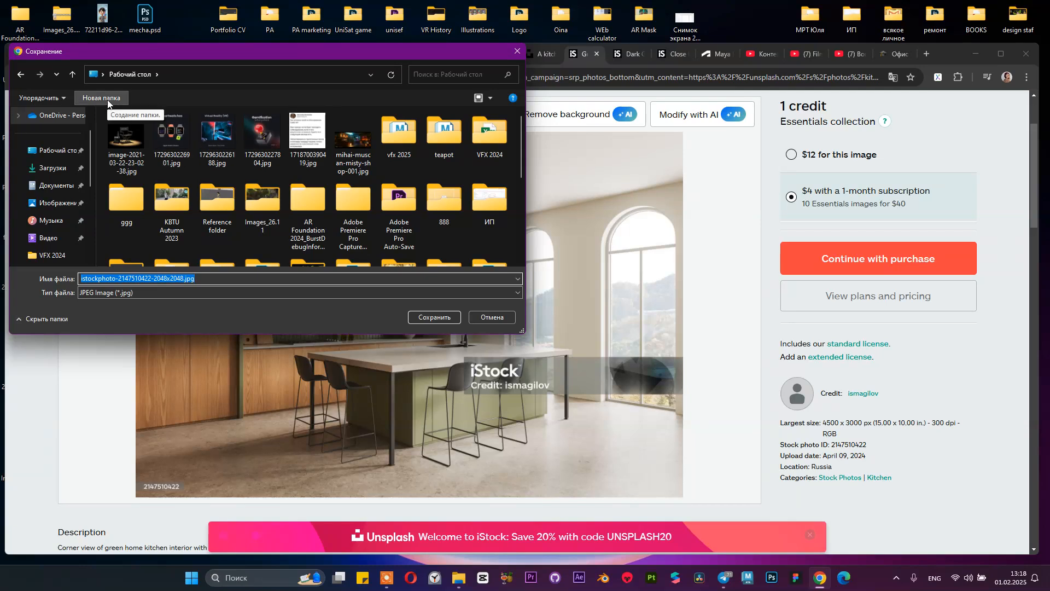
scroll(268, 211, down, 2)
scroll(268, 211, down, 1)
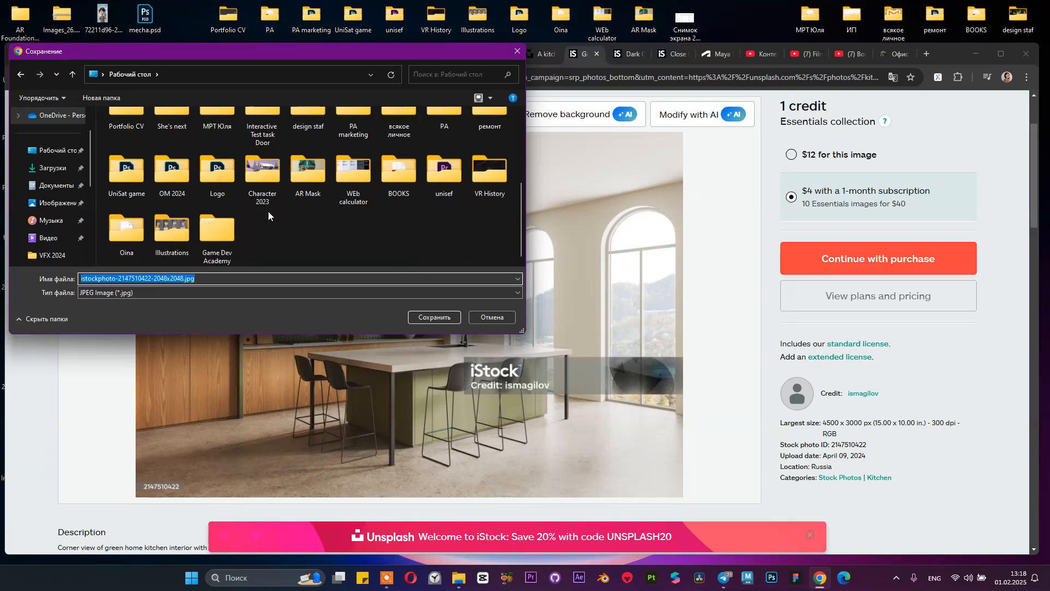
scroll(253, 217, up, 1)
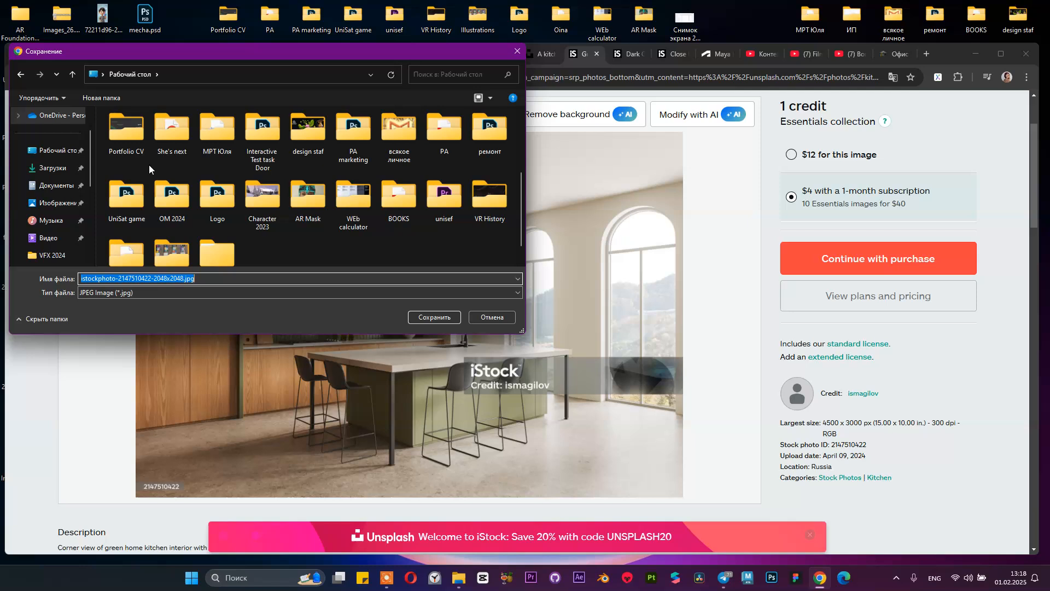
click(107, 99)
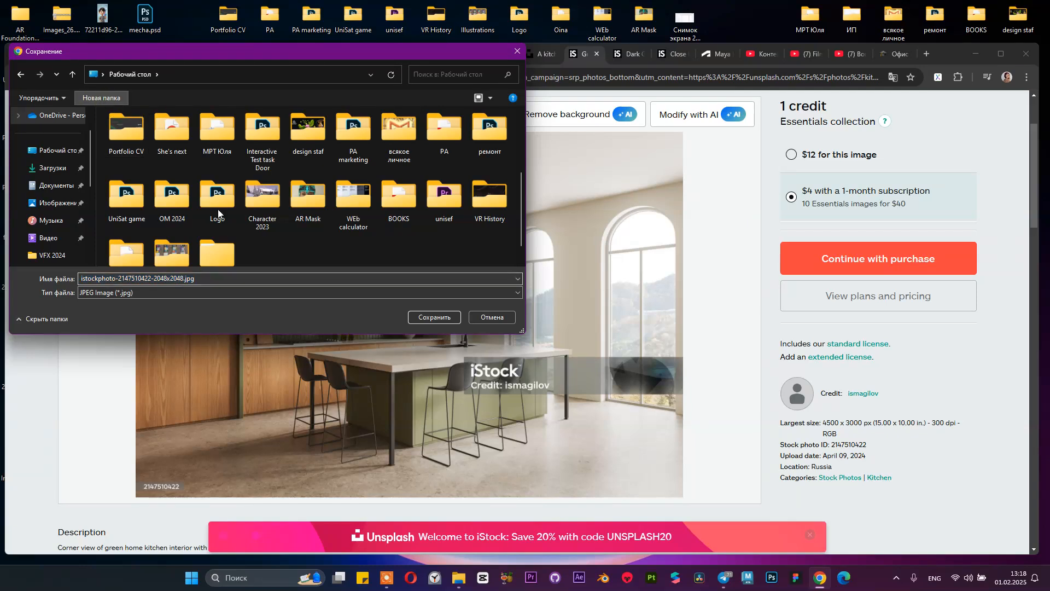
text(OM )
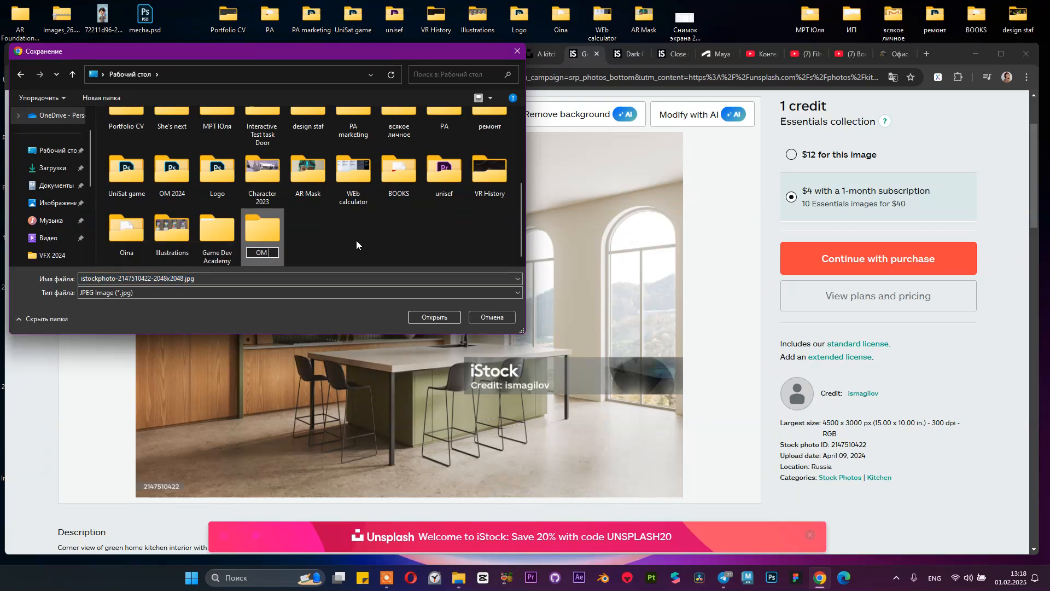
text(2025)
key(Return)
key(Return)
click(427, 313)
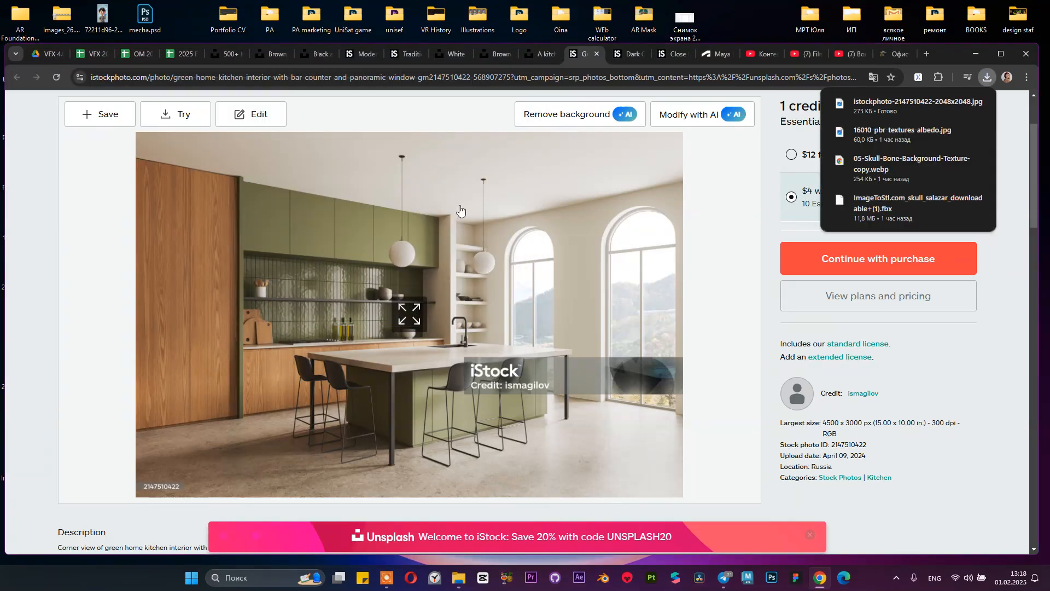
Step: Examine the same-series photos and similar images offered for the green kitchen reference
scroll(346, 230, down, 3)
scroll(346, 230, down, 6)
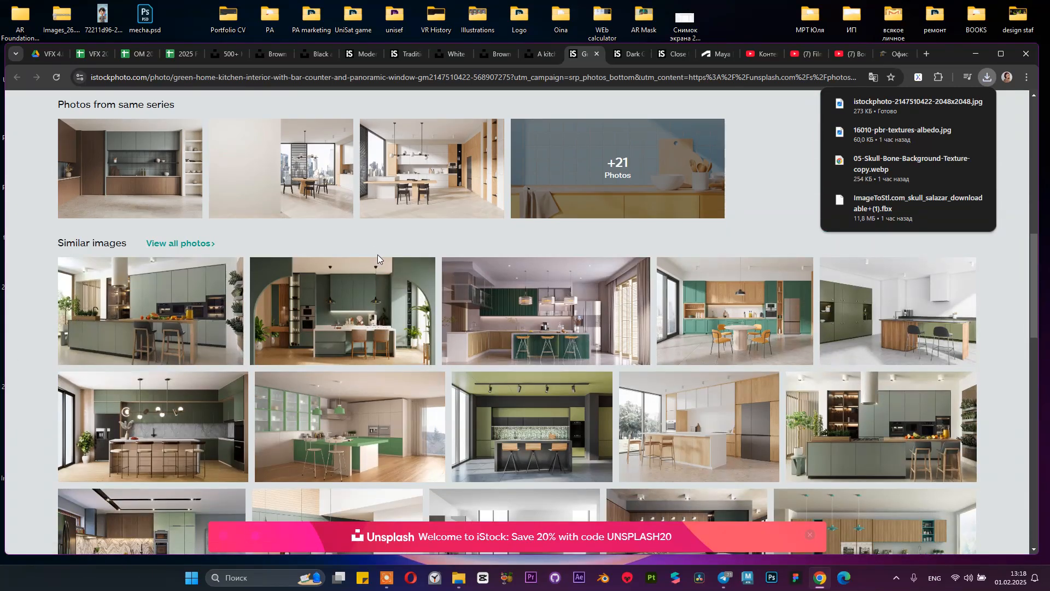
scroll(435, 243, up, 3)
scroll(434, 244, up, 6)
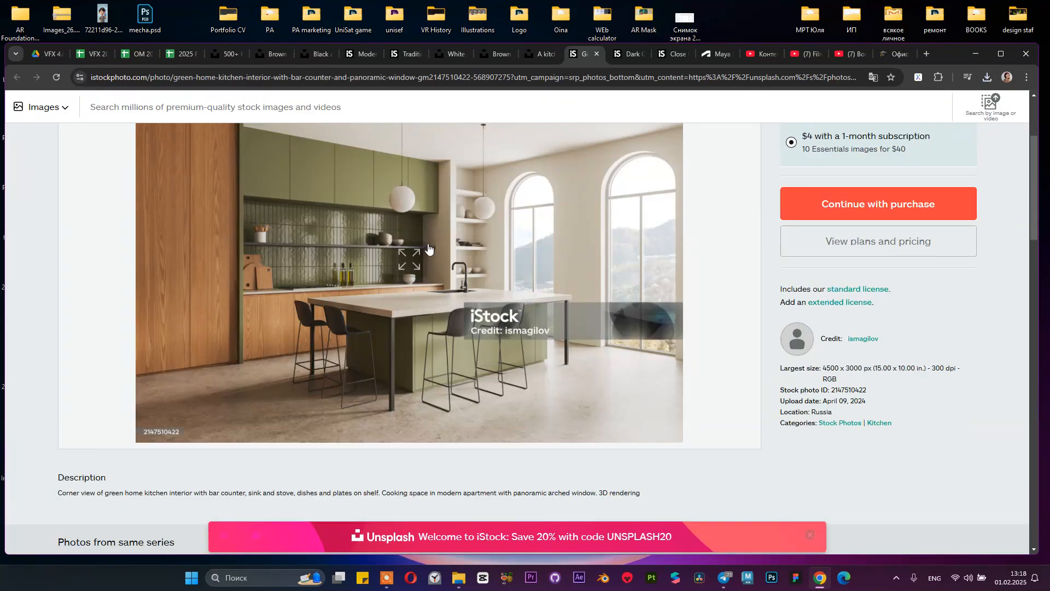
scroll(383, 246, down, 6)
scroll(368, 249, down, 12)
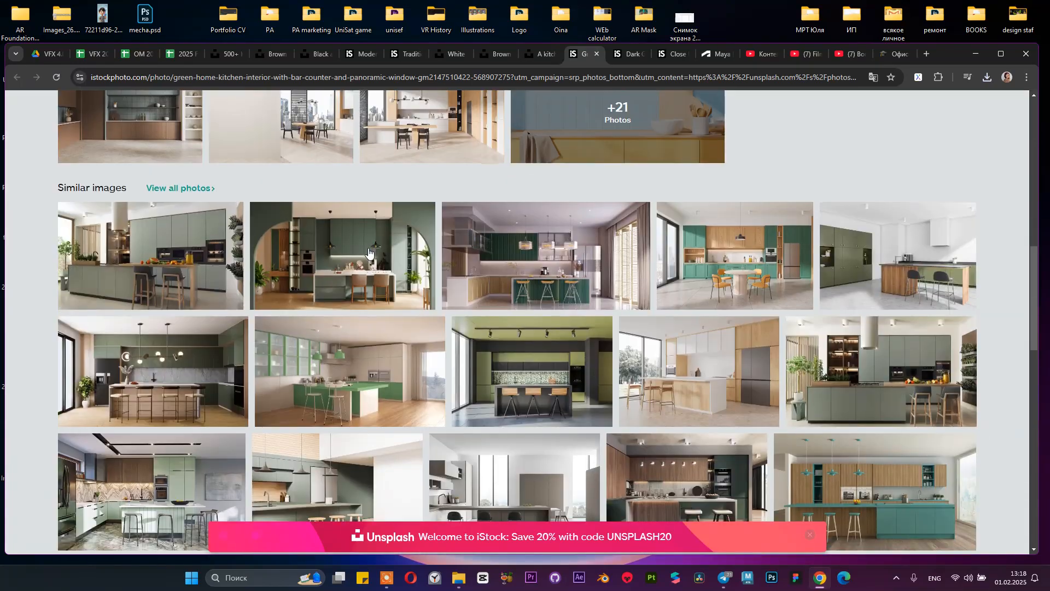
scroll(377, 246, up, 15)
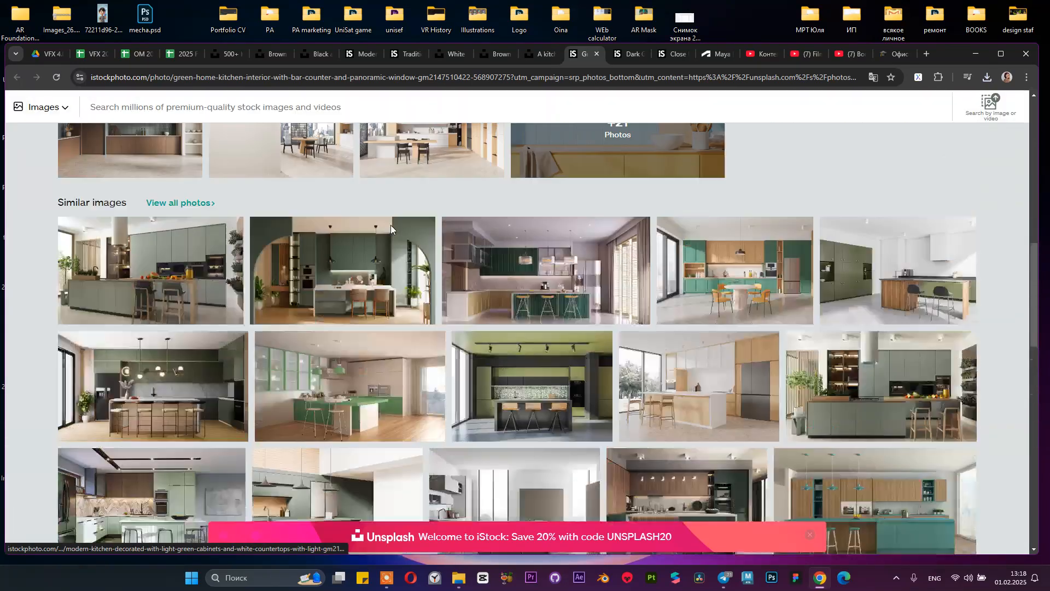
scroll(518, 296, down, 1)
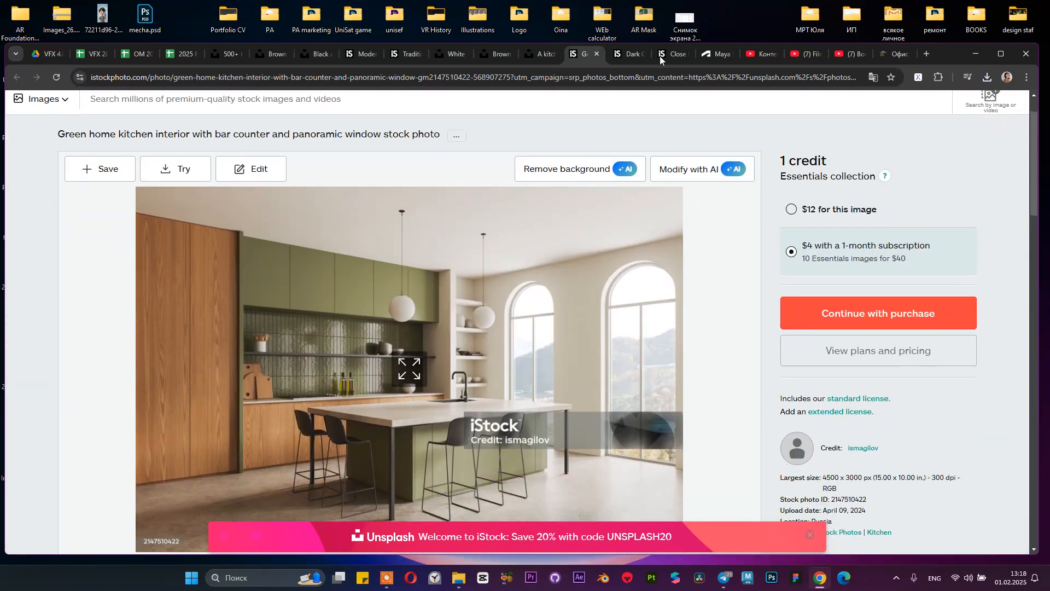
Step: Open a new browser tab and search for "google"
click(925, 54)
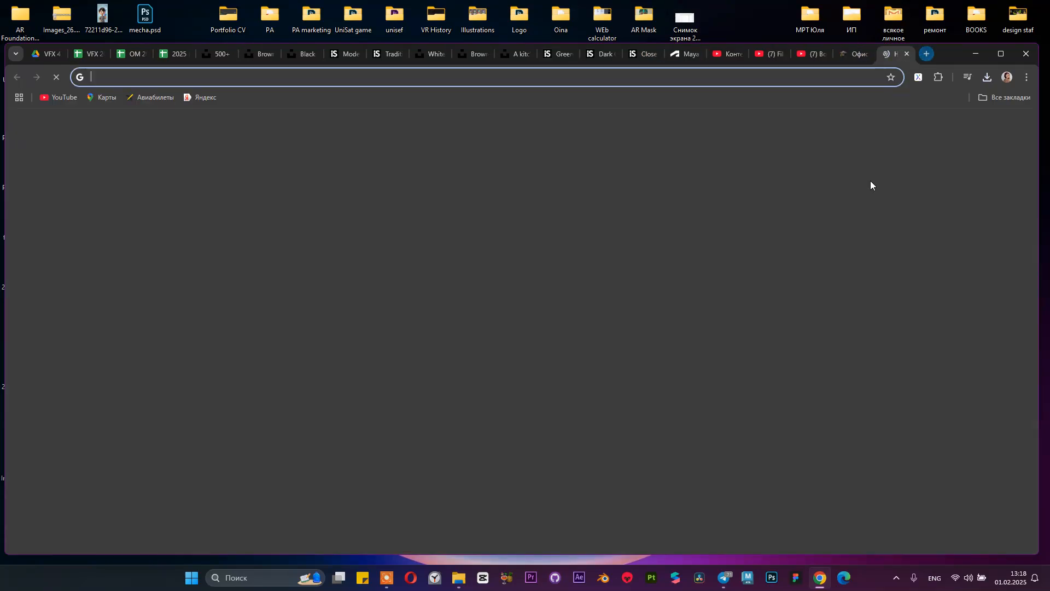
text(go)
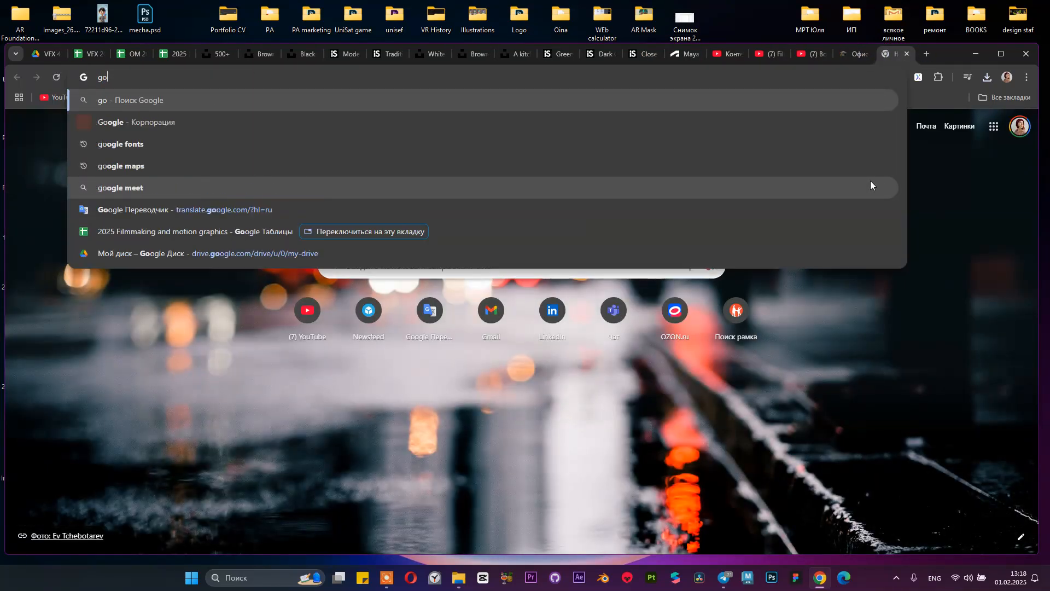
text(o)
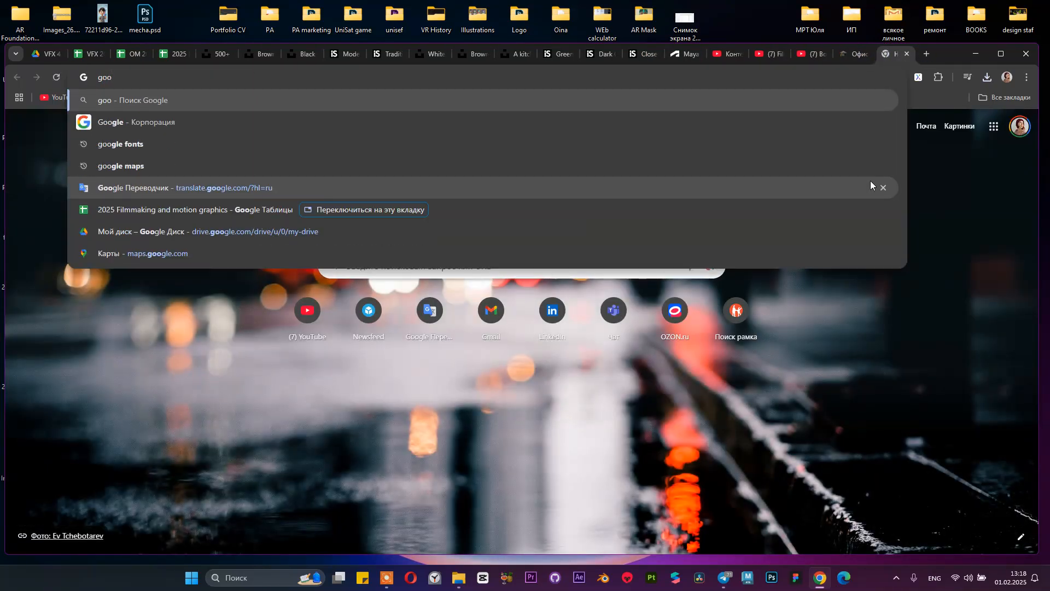
text(gle)
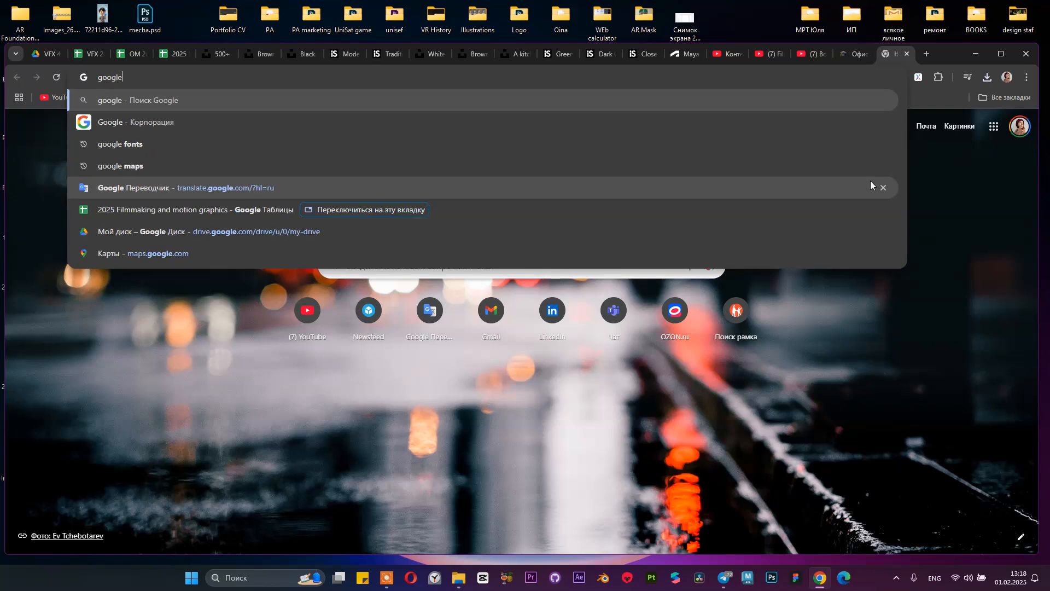
key(Return)
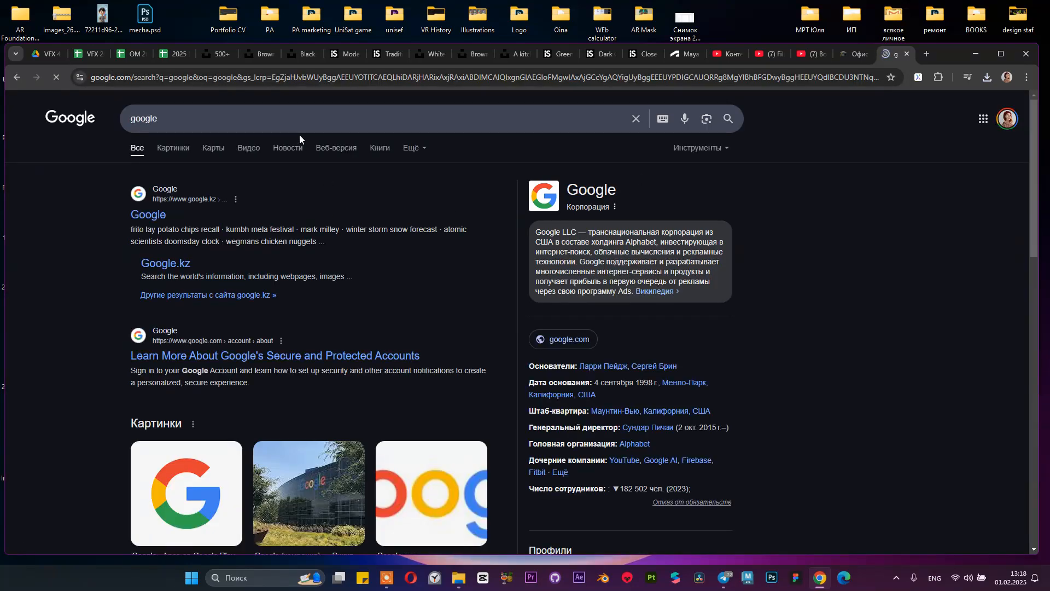
Step: Replace the search query with "kitchen interior" and show the image results
click(290, 120)
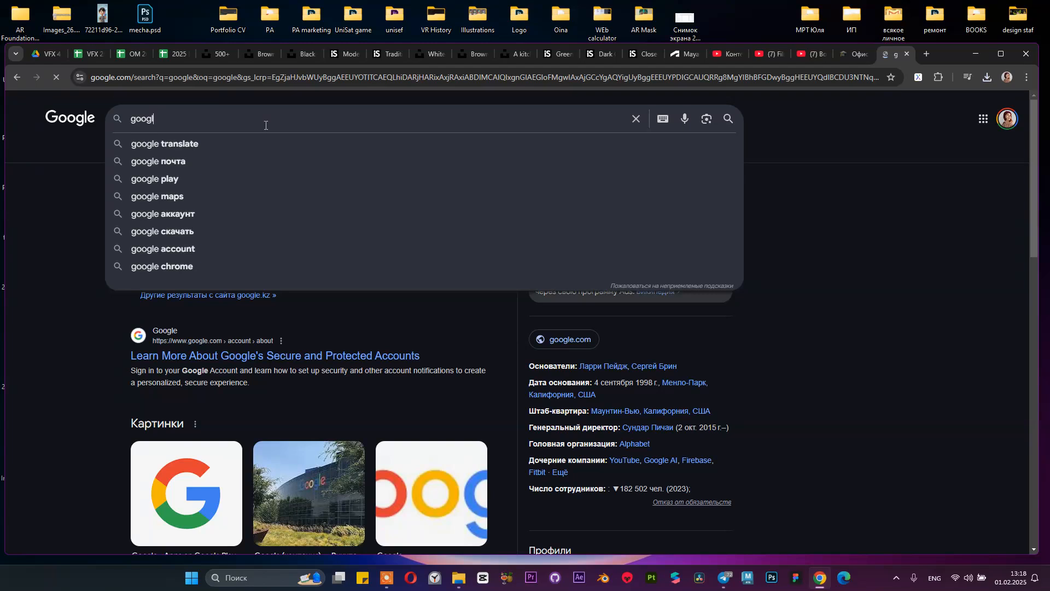
key(BackSpace)
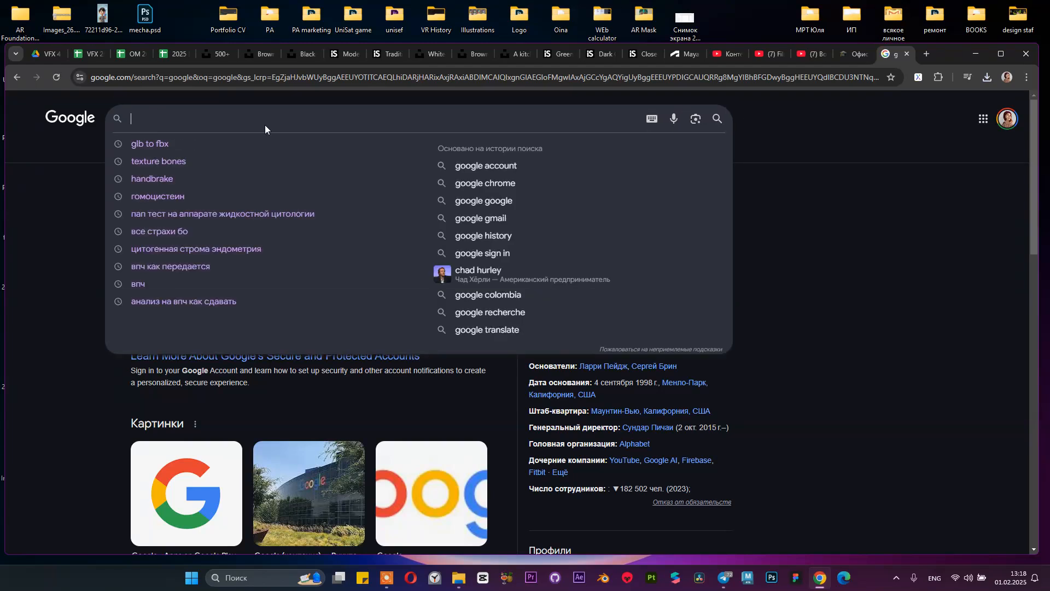
text(kitchen )
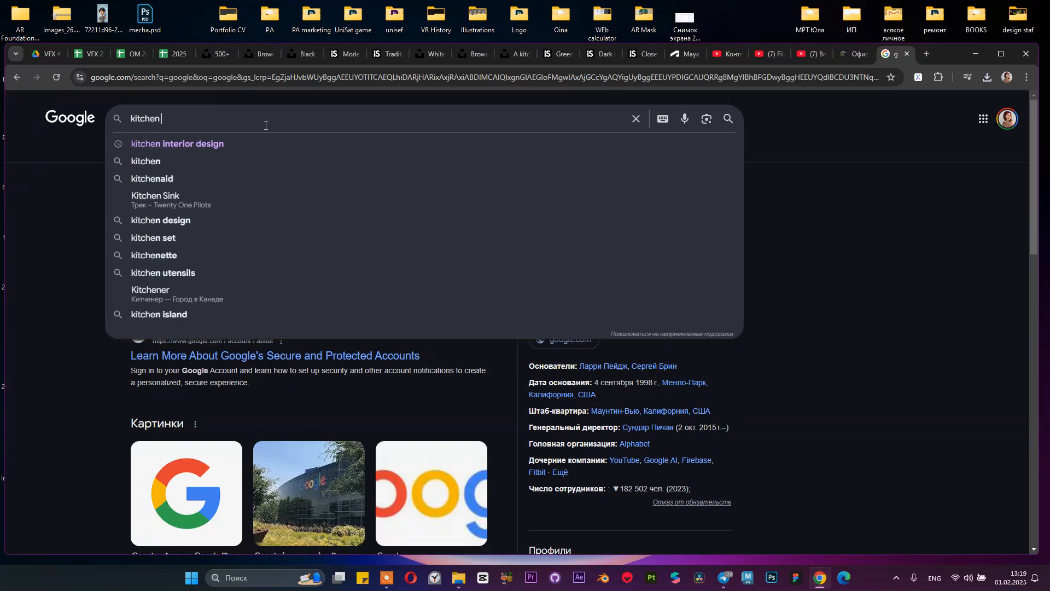
text(interior)
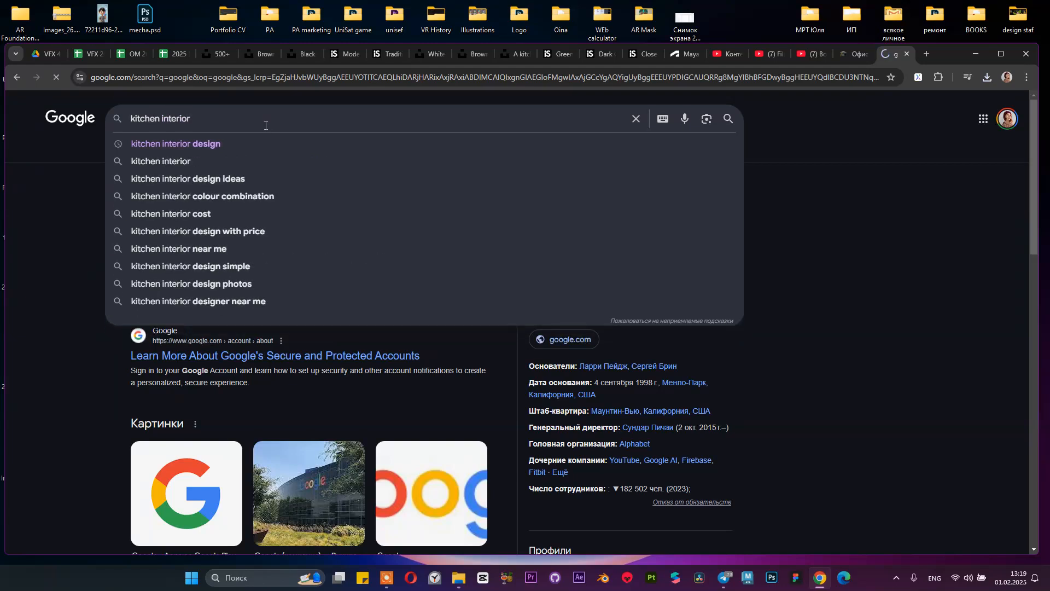
key(Return)
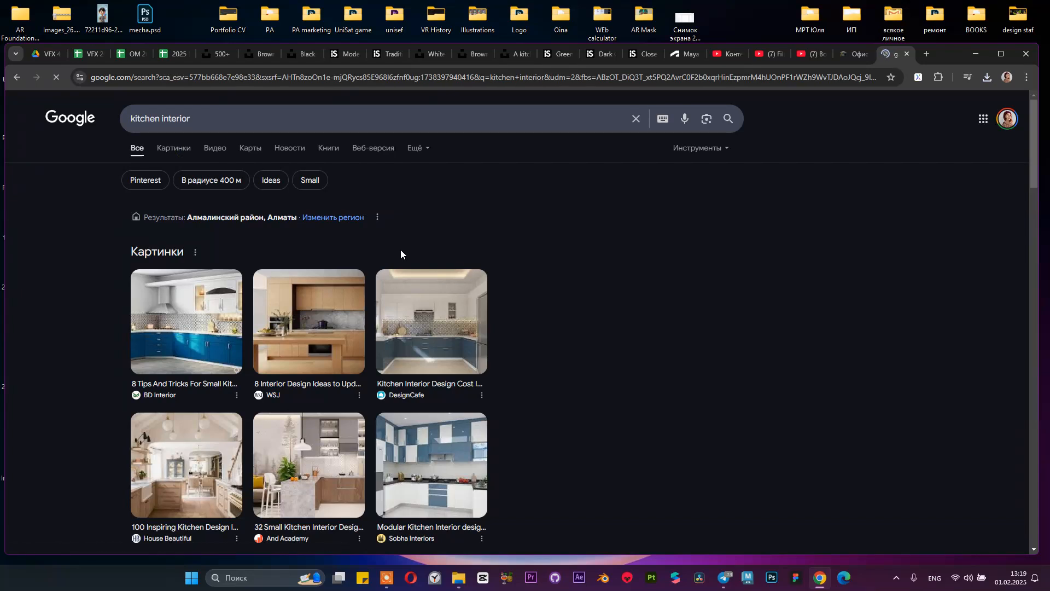
Step: Browse the kitchen interior image results for possible references and clear the search query
scroll(369, 241, down, 5)
scroll(377, 249, down, 4)
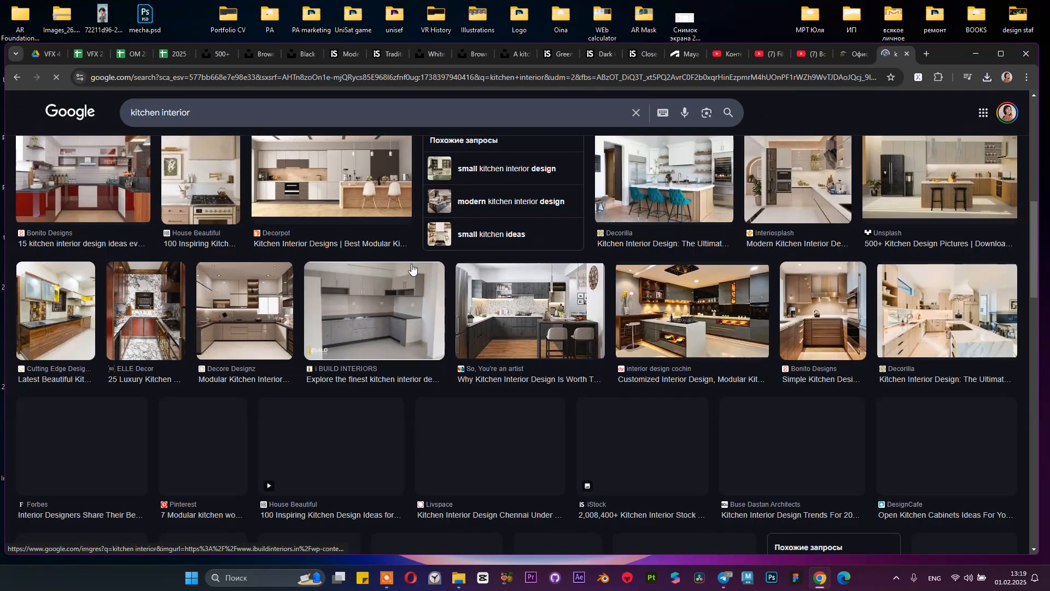
scroll(674, 258, down, 2)
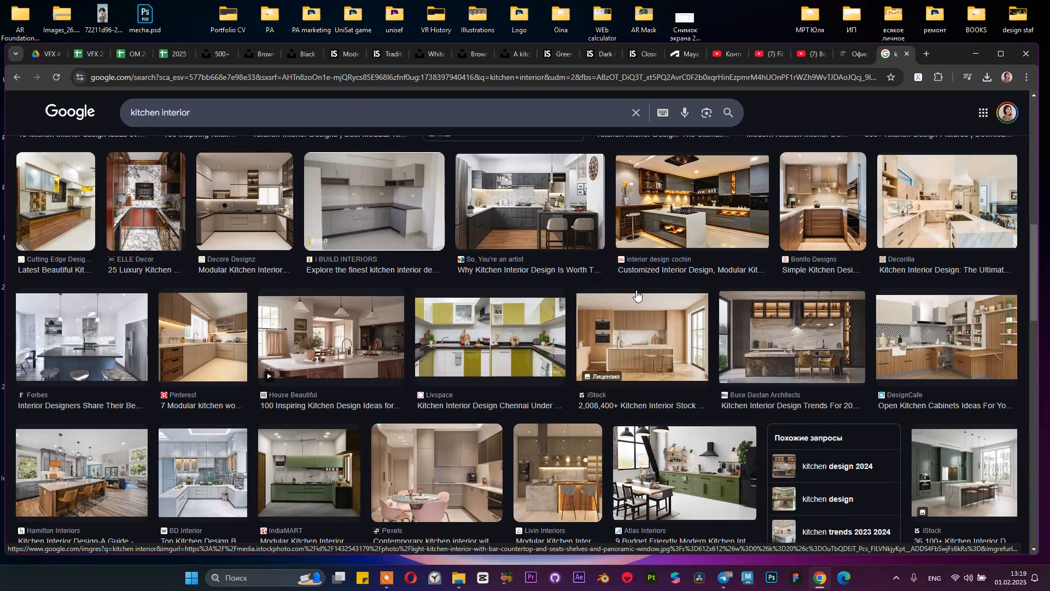
scroll(637, 296, down, 2)
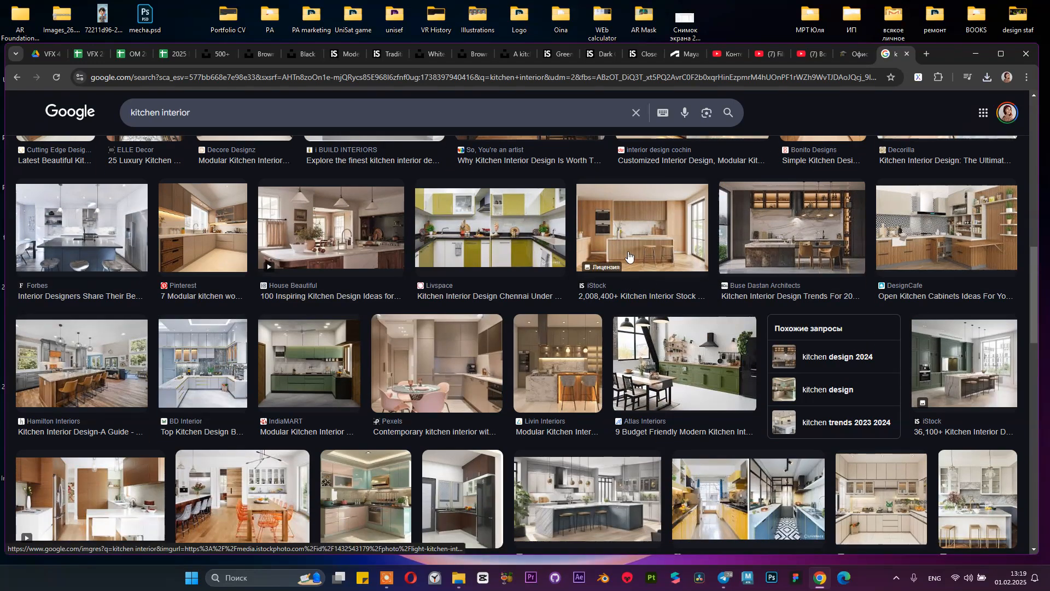
scroll(612, 317, down, 2)
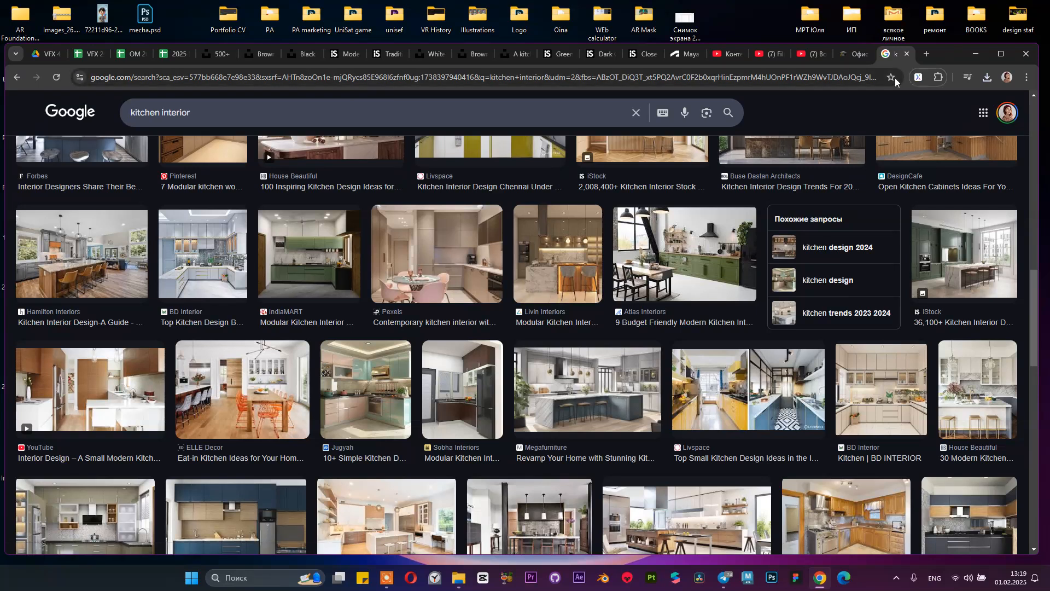
scroll(714, 116, up, 7)
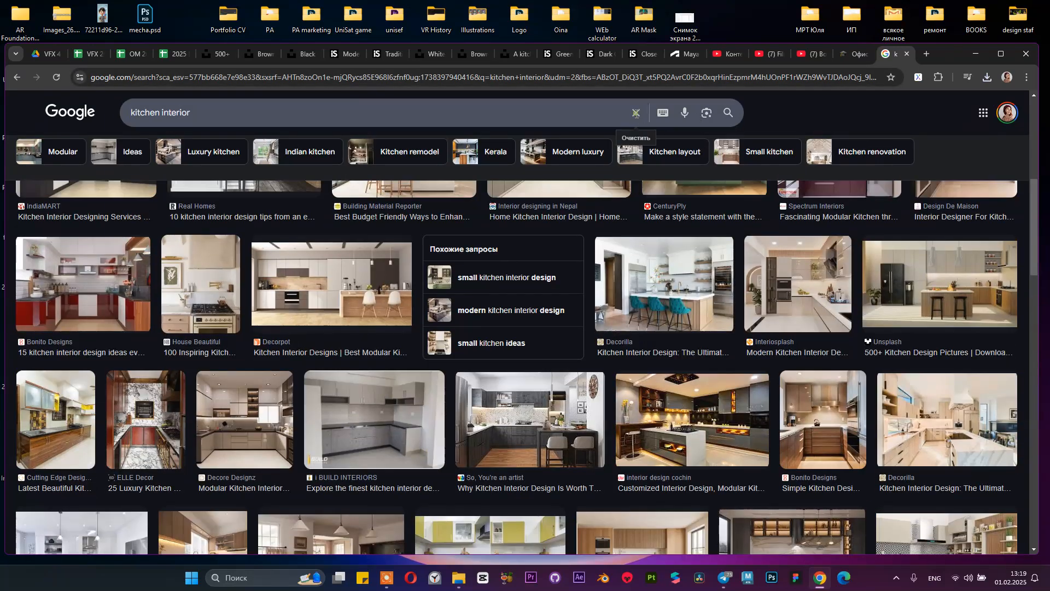
click(636, 112)
click(941, 103)
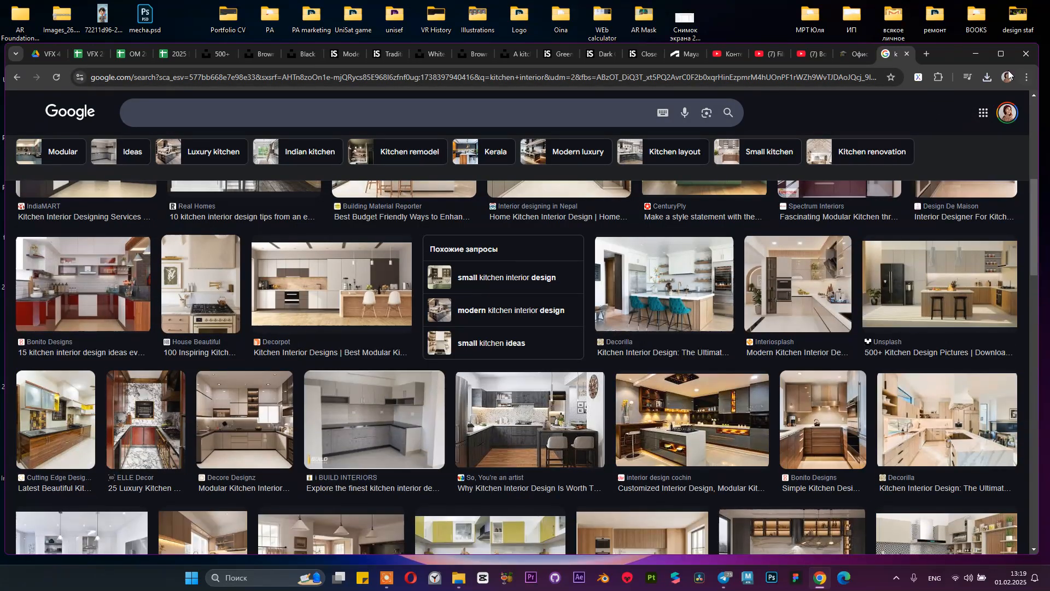
Step: Close the OM 2024 folder window and open the desktop's OM 2025 folder, moving its window aside
click(976, 54)
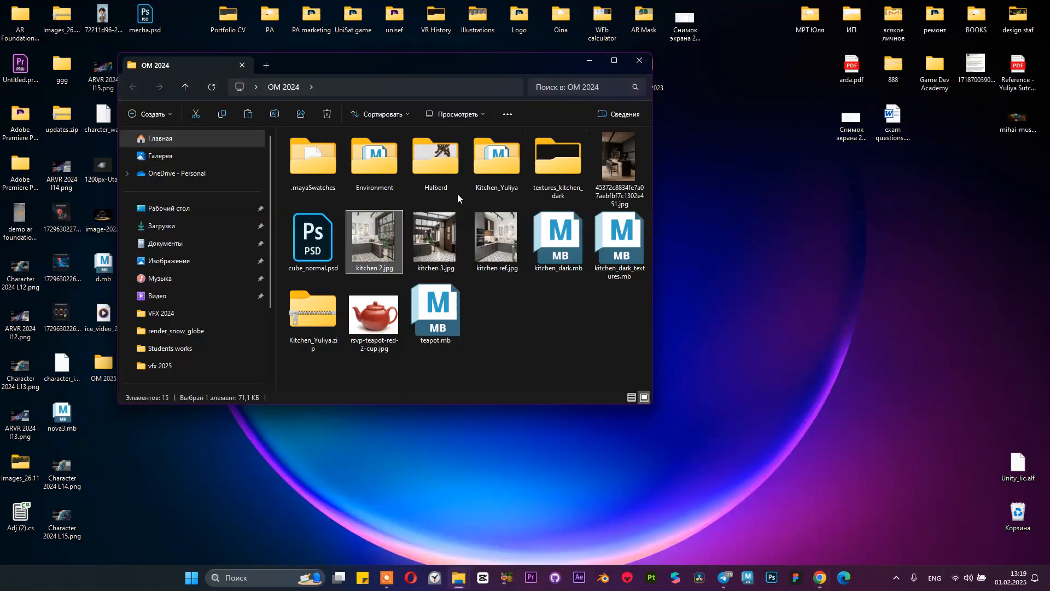
click(638, 61)
click(110, 361)
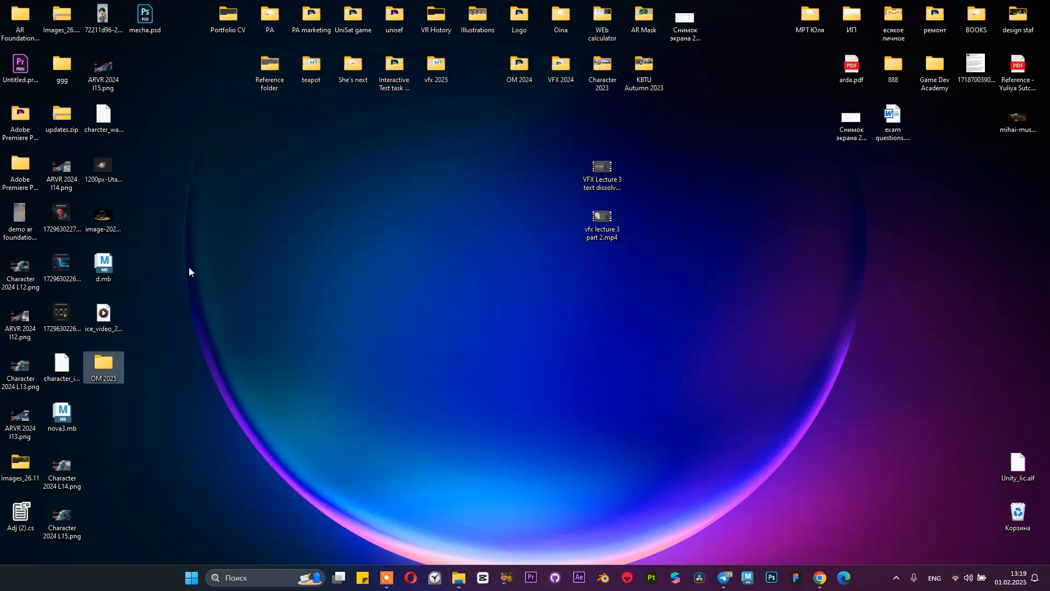
double_click(106, 365)
drag(397, 68, 841, 179)
Step: Switch back to the kitchen interior image results in Chrome
click(815, 578)
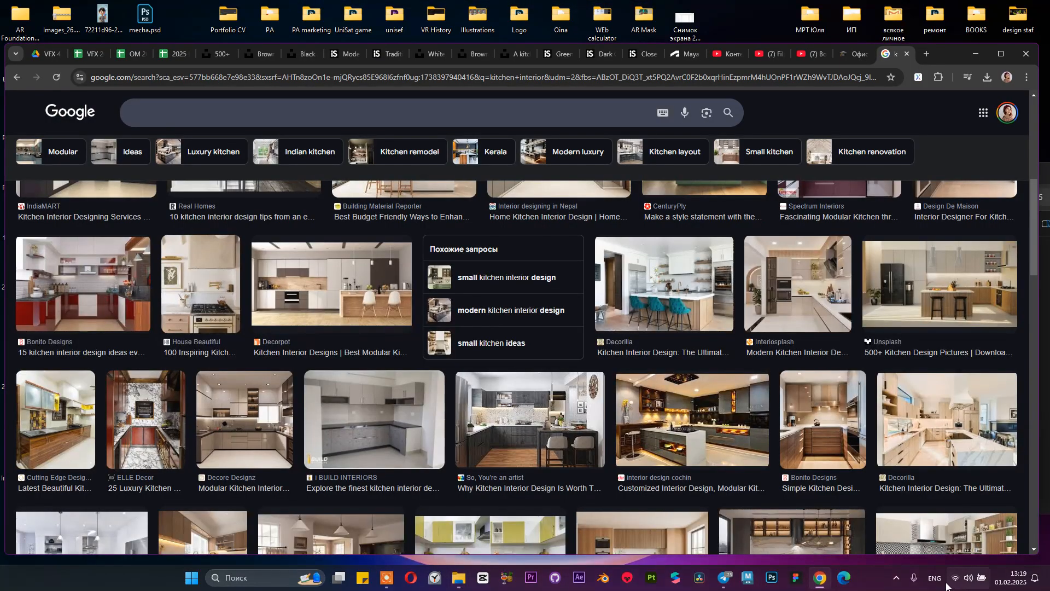
click(897, 578)
click(895, 584)
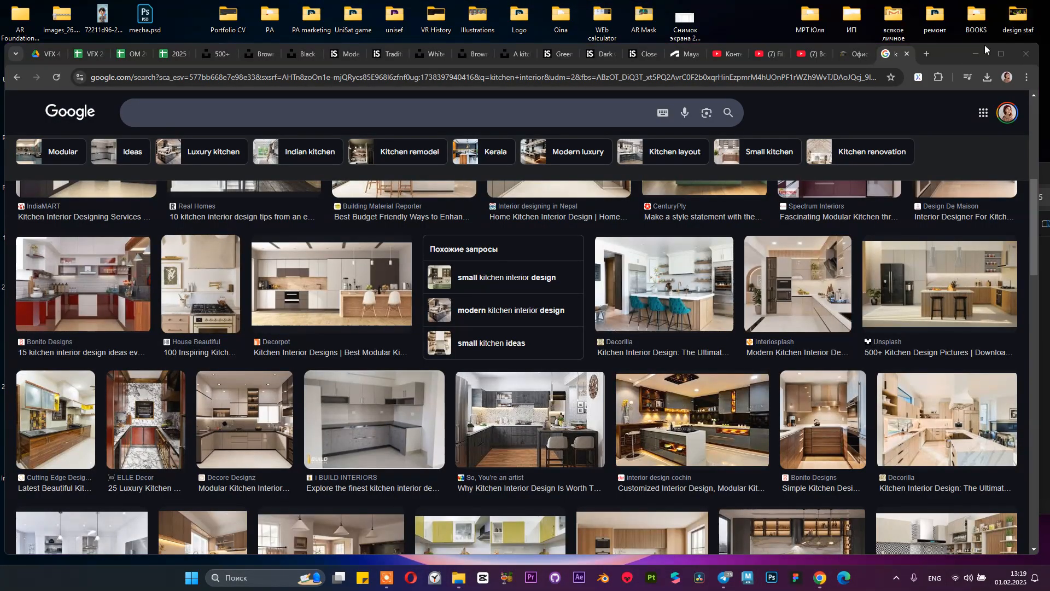
Step: Run a Google image search with the saved istockphoto JPG from the OM 2025 folder, and restore Chrome to full size
drag(923, 58, 638, 91)
click(792, 176)
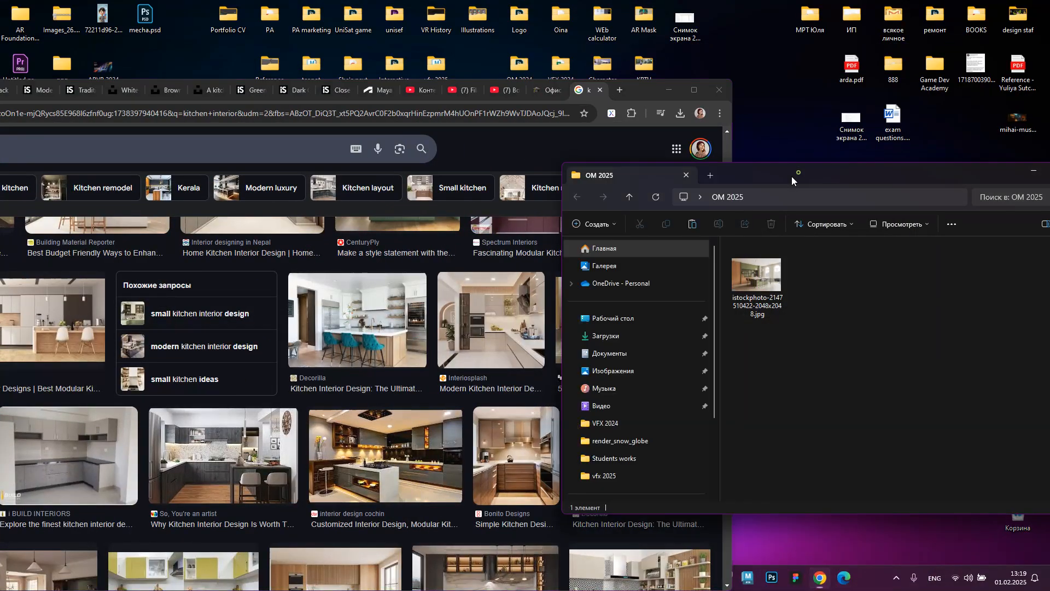
click(750, 276)
drag(361, 153, 343, 181)
click(699, 90)
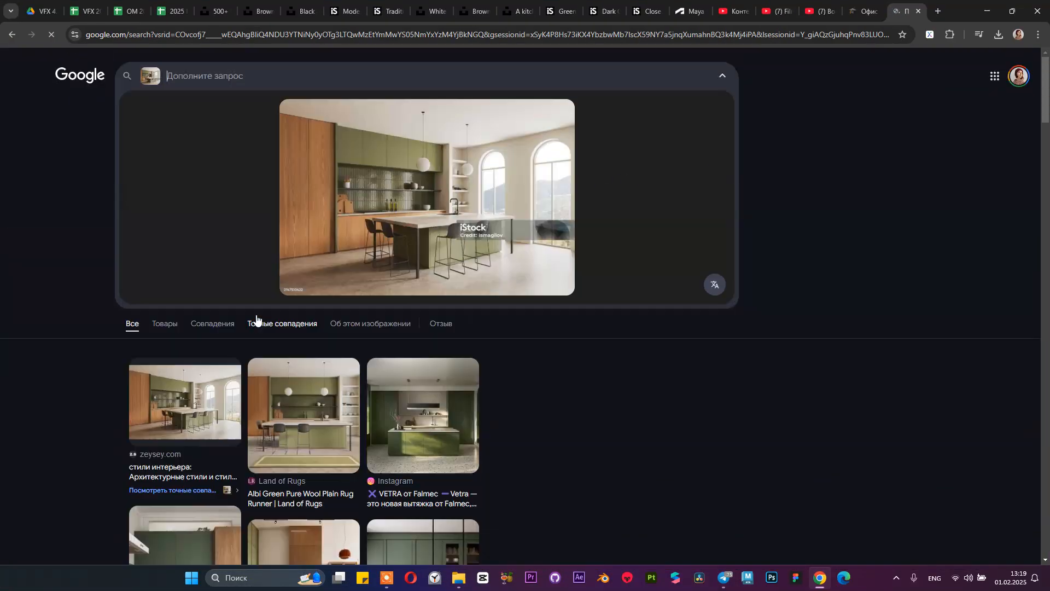
Step: Examine the visually similar kitchen images for other views of the green and wood kitchen
scroll(257, 318, down, 8)
scroll(257, 316, down, 8)
scroll(257, 317, down, 10)
scroll(255, 320, down, 10)
scroll(254, 321, down, 6)
scroll(252, 322, up, 5)
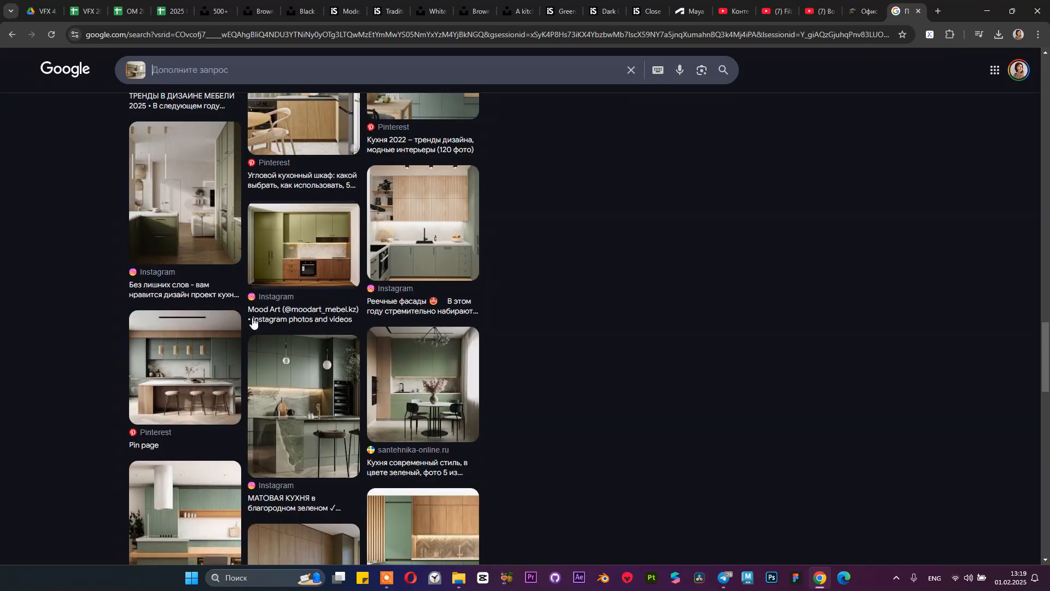
scroll(252, 321, up, 20)
scroll(432, 235, up, 12)
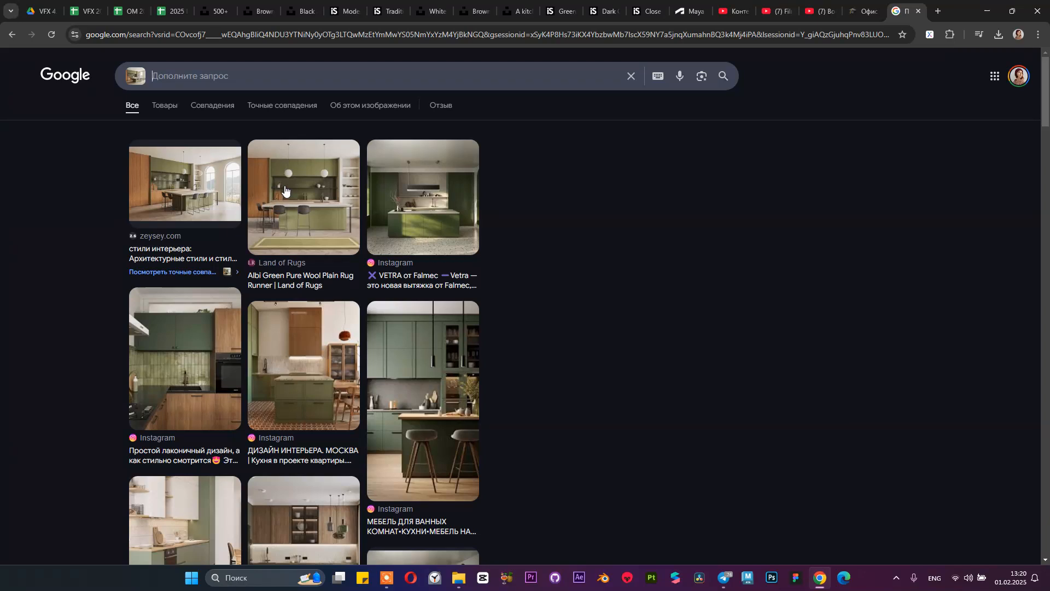
Step: Open the Land of Rugs product page in a new tab and save its green kitchen photo as a JPEG in OM 2025
click(351, 198)
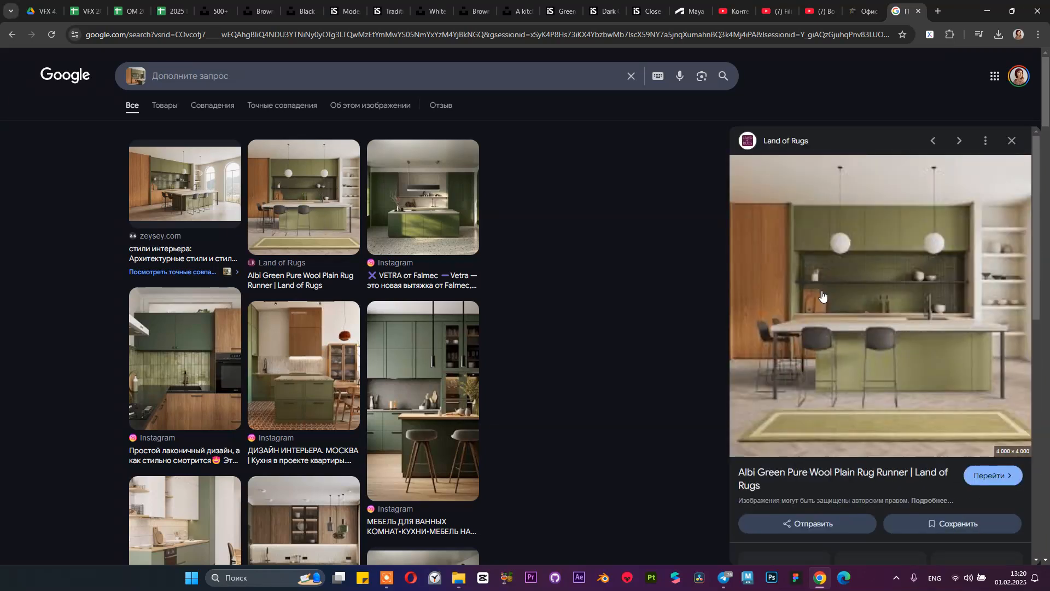
right_click(798, 476)
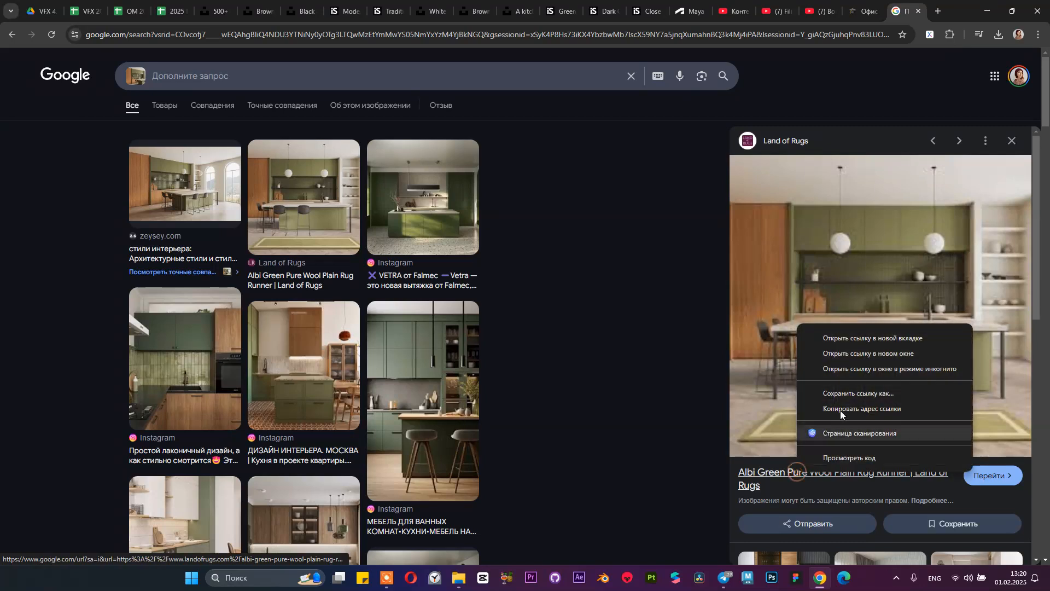
click(847, 340)
right_click(859, 273)
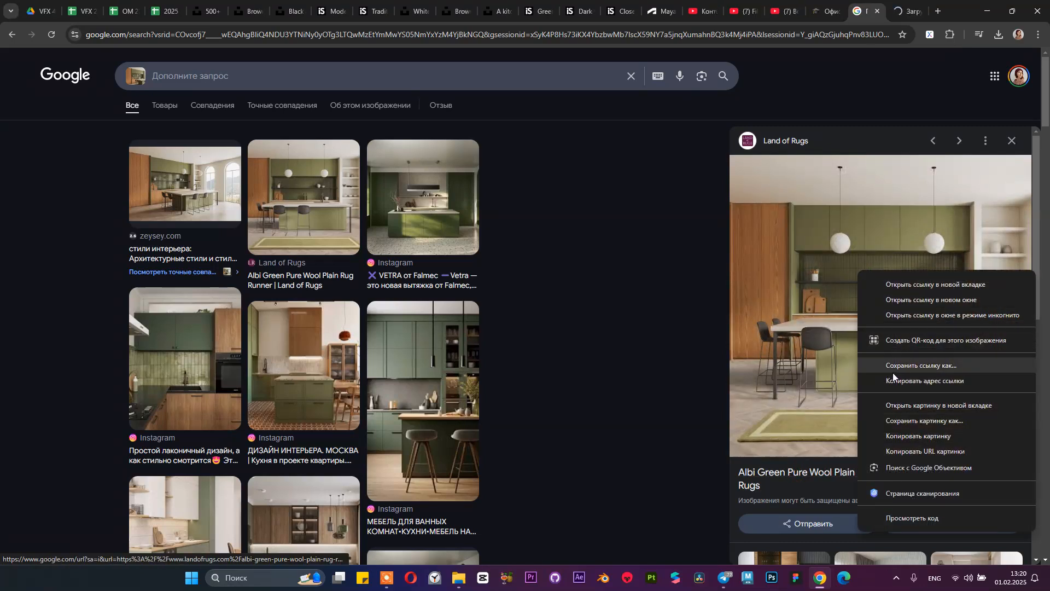
click(883, 420)
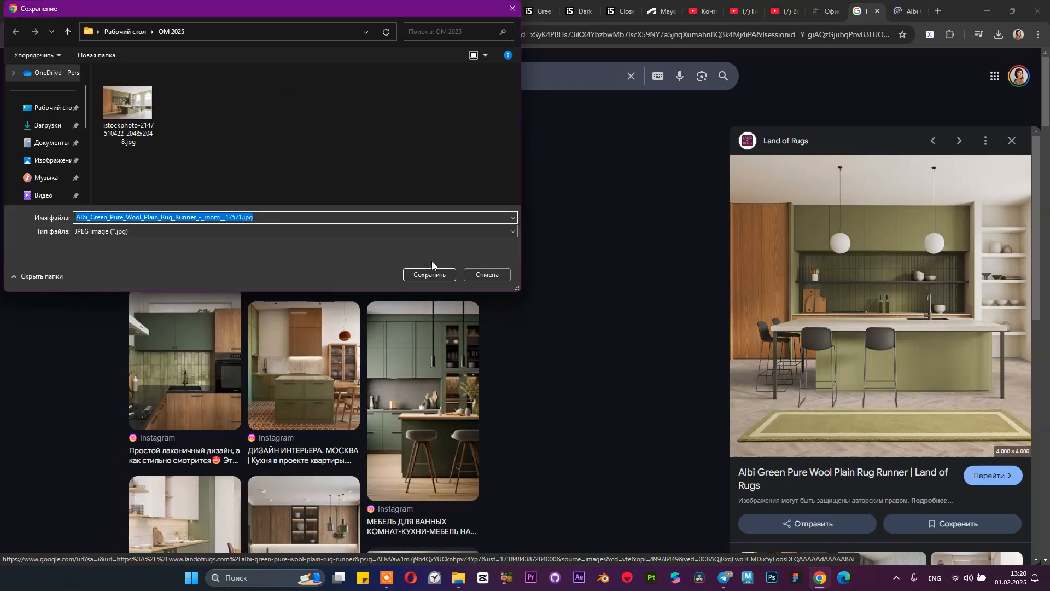
click(427, 276)
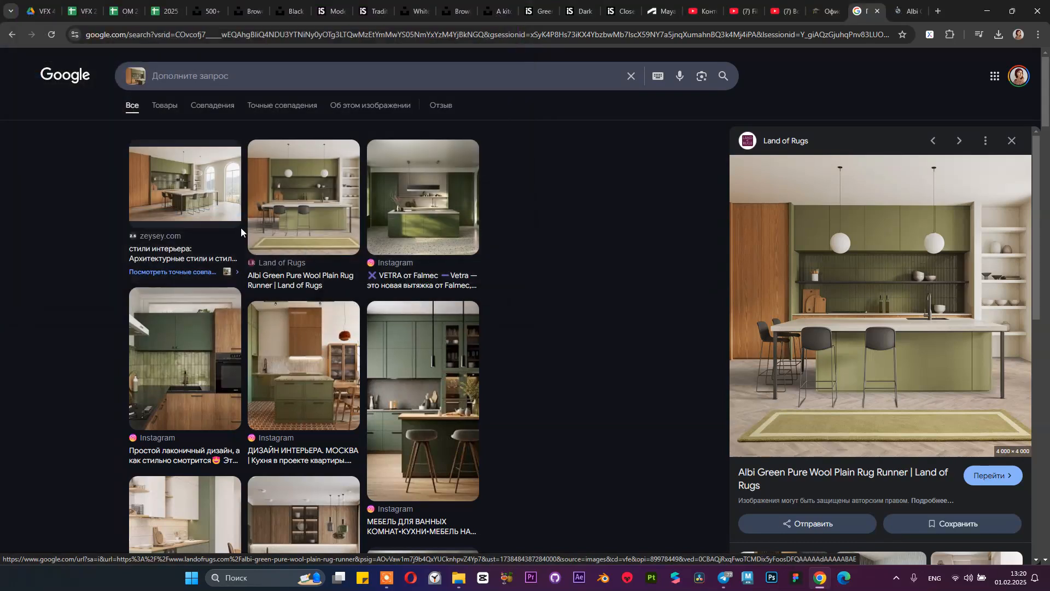
Step: View the zeysey.com result's image in its own tab and close that tab
right_click(201, 205)
click(205, 210)
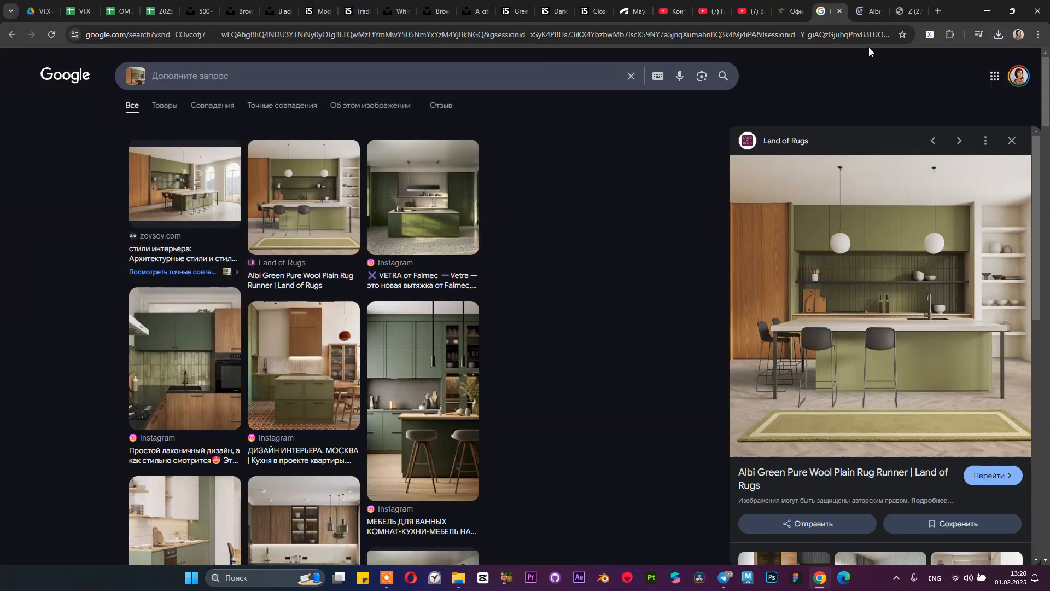
click(870, 11)
click(900, 11)
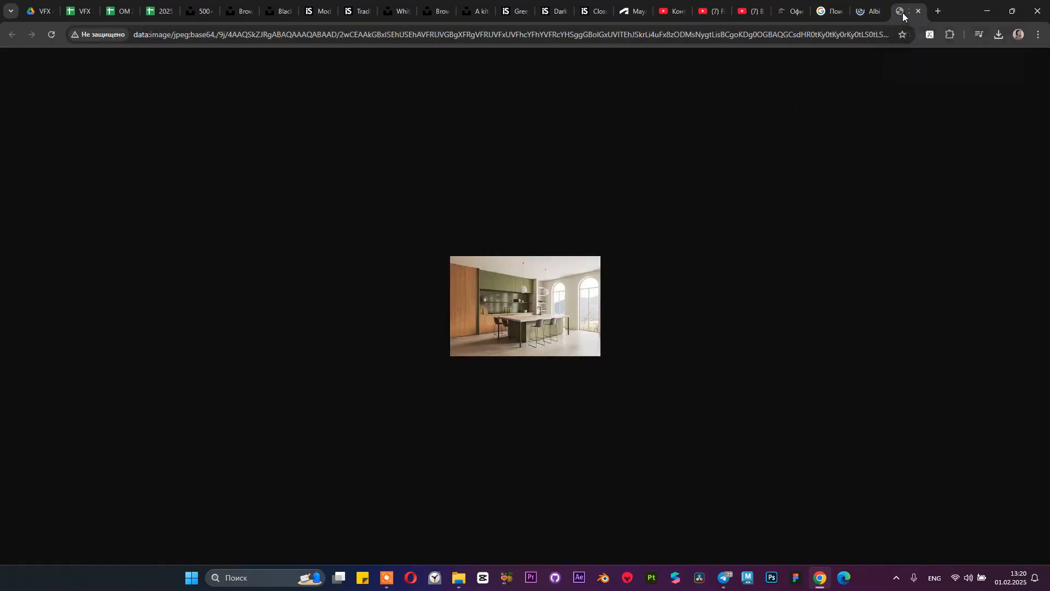
middle_click(904, 13)
Step: Look through the Land of Rugs product page for further kitchen photos and close its tab
scroll(771, 224, down, 14)
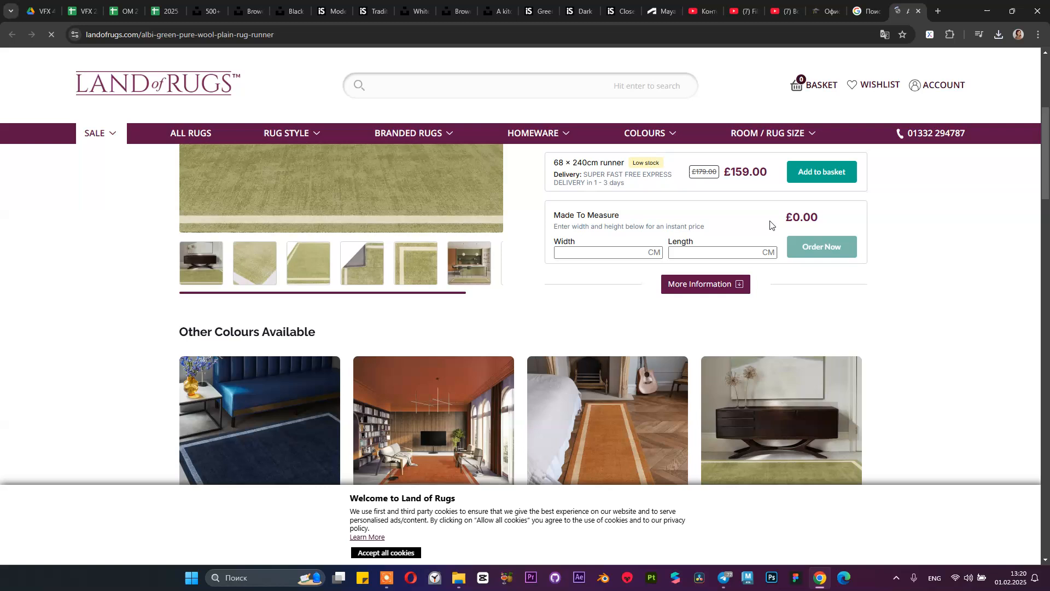
scroll(763, 249, down, 6)
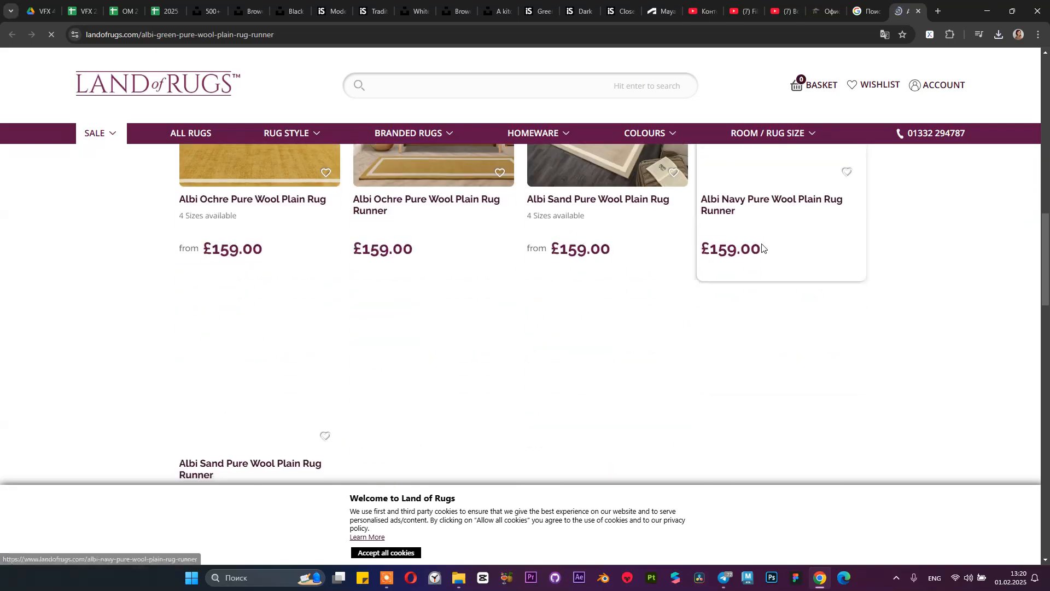
middle_click(911, 12)
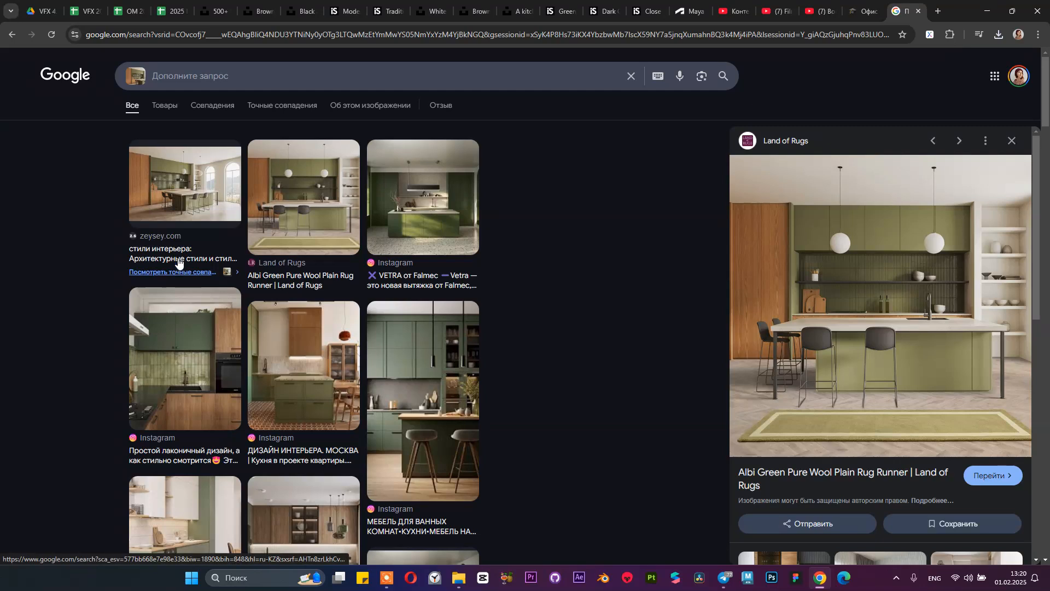
Step: Open the exact matches of the zeysey.com kitchen photo in a new tab and review the listed sources
right_click(168, 246)
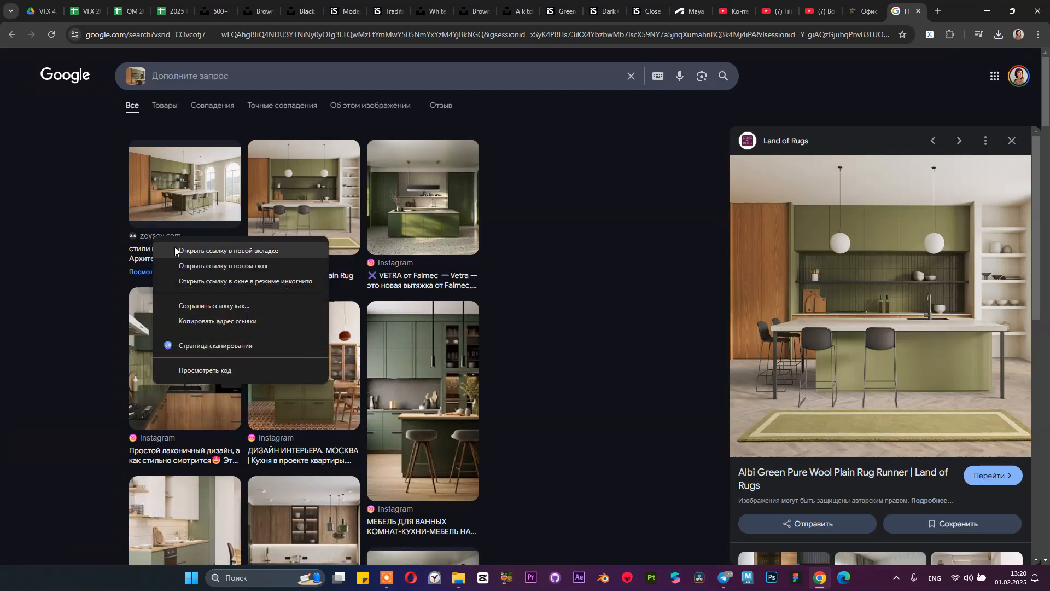
click(175, 250)
click(900, 10)
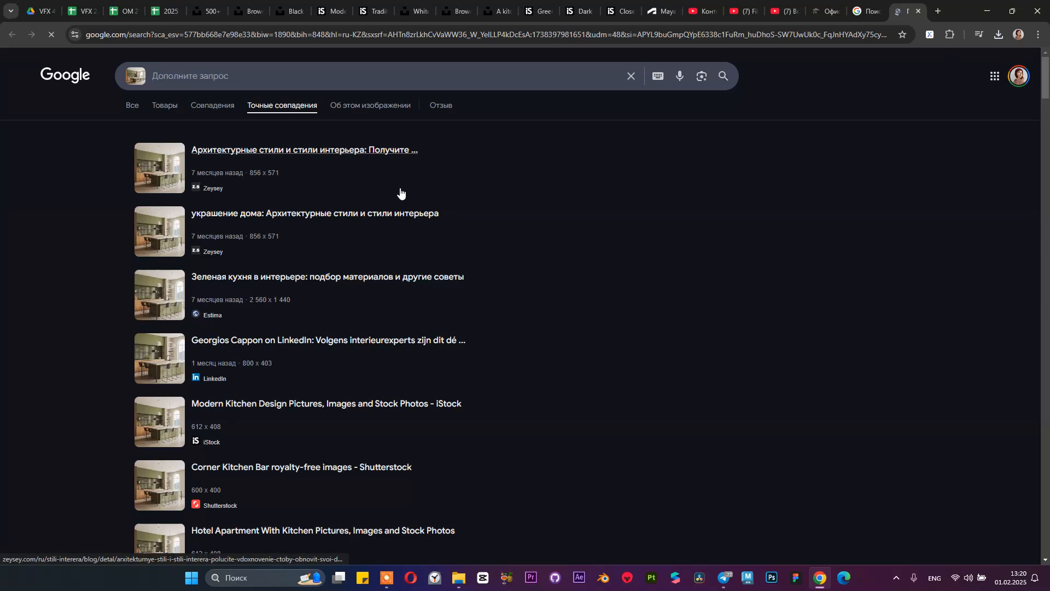
scroll(402, 196, down, 5)
scroll(298, 288, down, 4)
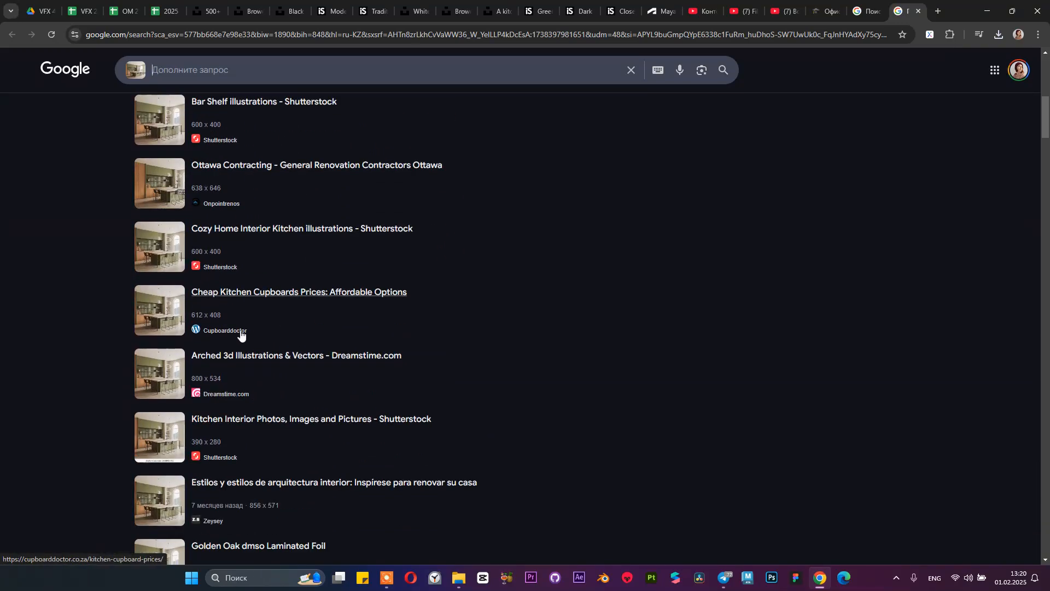
Step: Open the Cupboarddoctor and Dreamstime matches in new tabs and return to the start of the match list
right_click(260, 294)
click(294, 303)
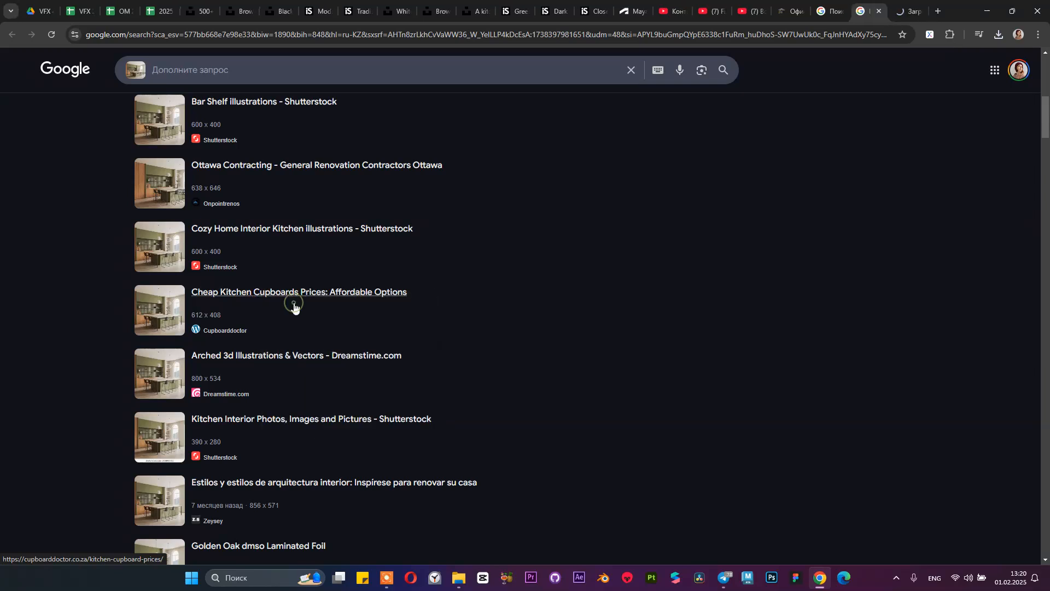
right_click(270, 359)
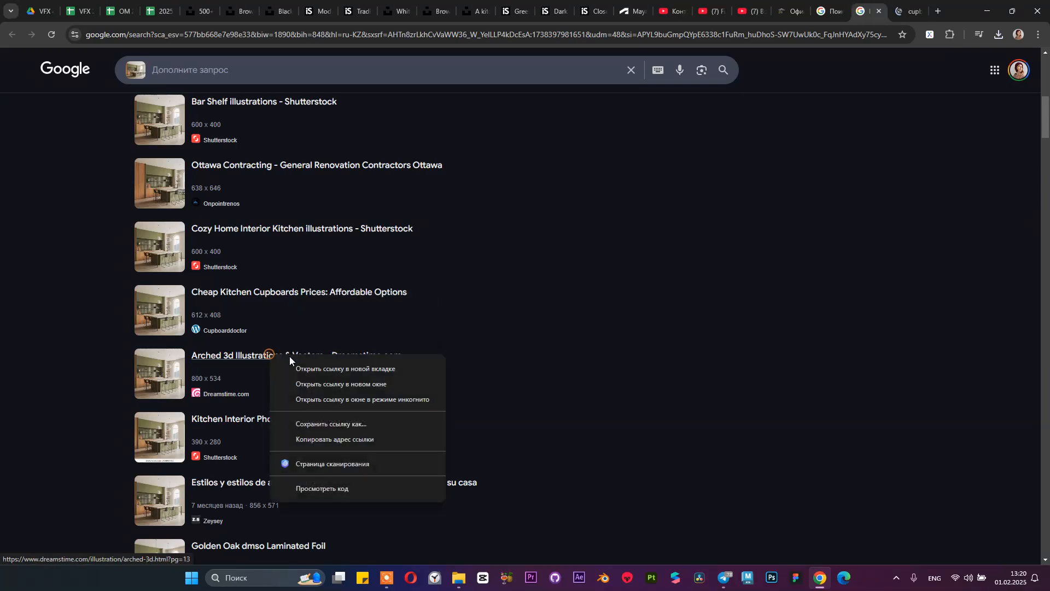
click(290, 361)
scroll(283, 357, up, 1)
scroll(282, 354, up, 8)
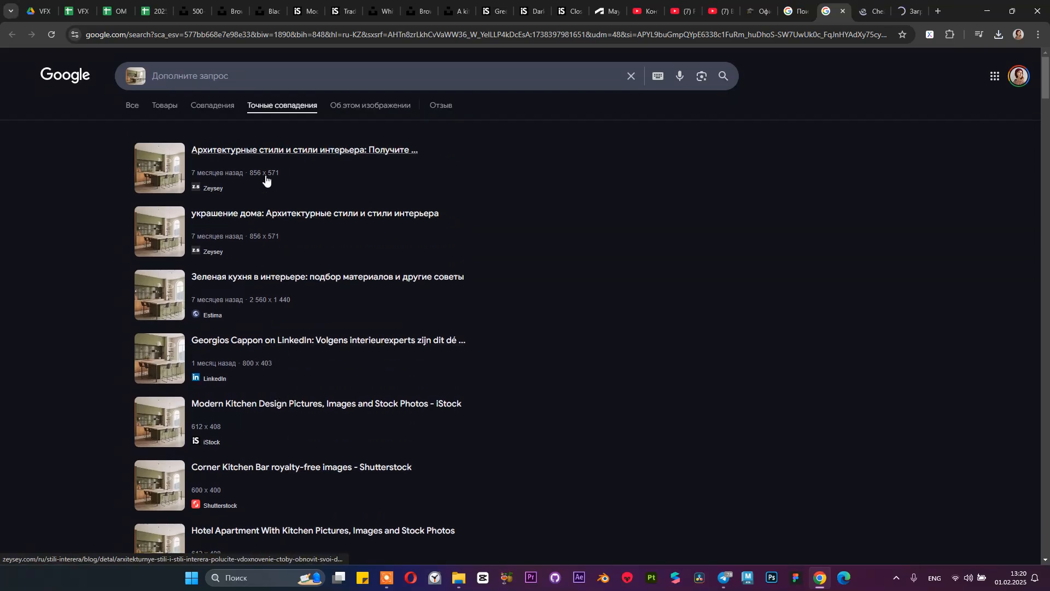
Step: Look through the Cupboarddoctor page for the green kitchen photo and switch to the Dreamstime page
click(871, 11)
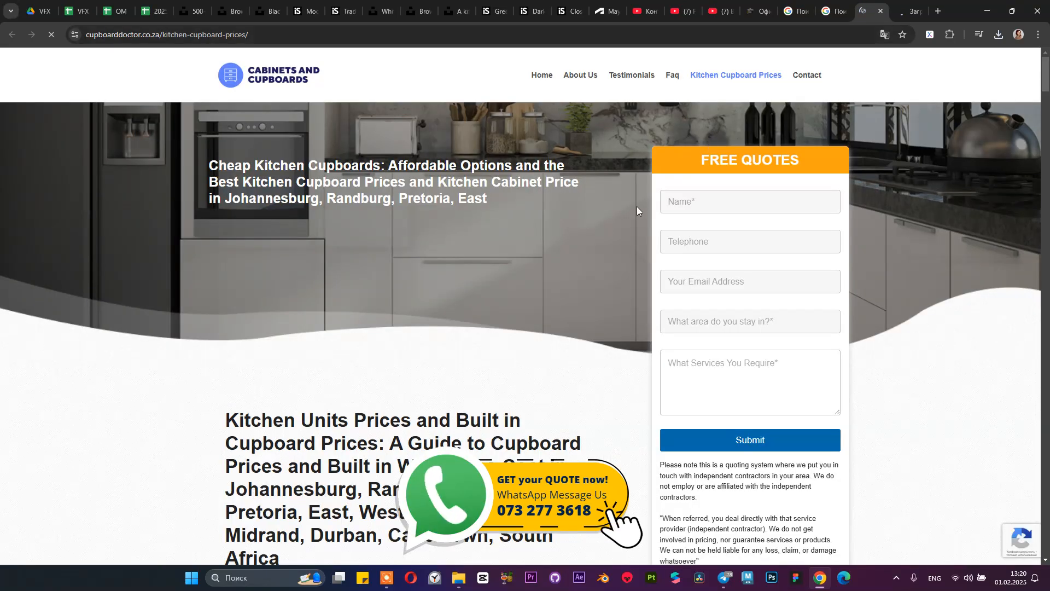
scroll(517, 211, down, 8)
scroll(480, 215, down, 20)
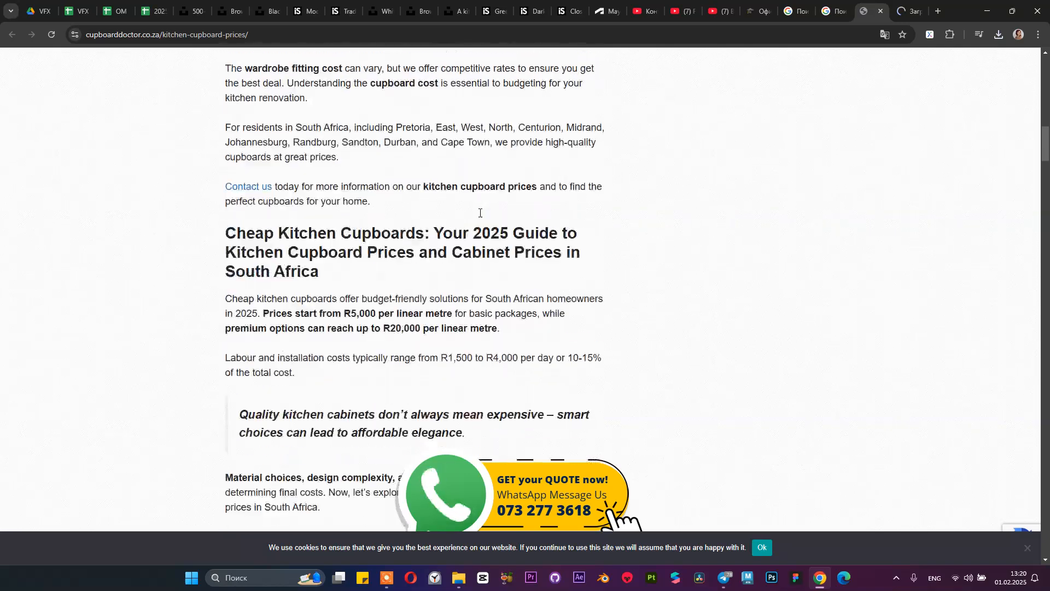
scroll(483, 215, down, 20)
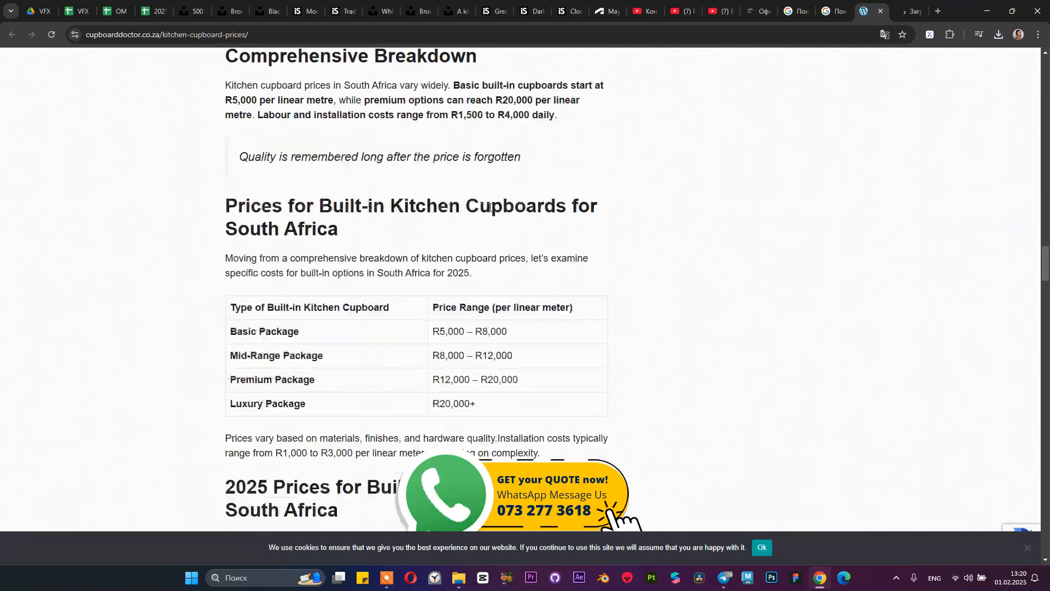
scroll(493, 206, down, 20)
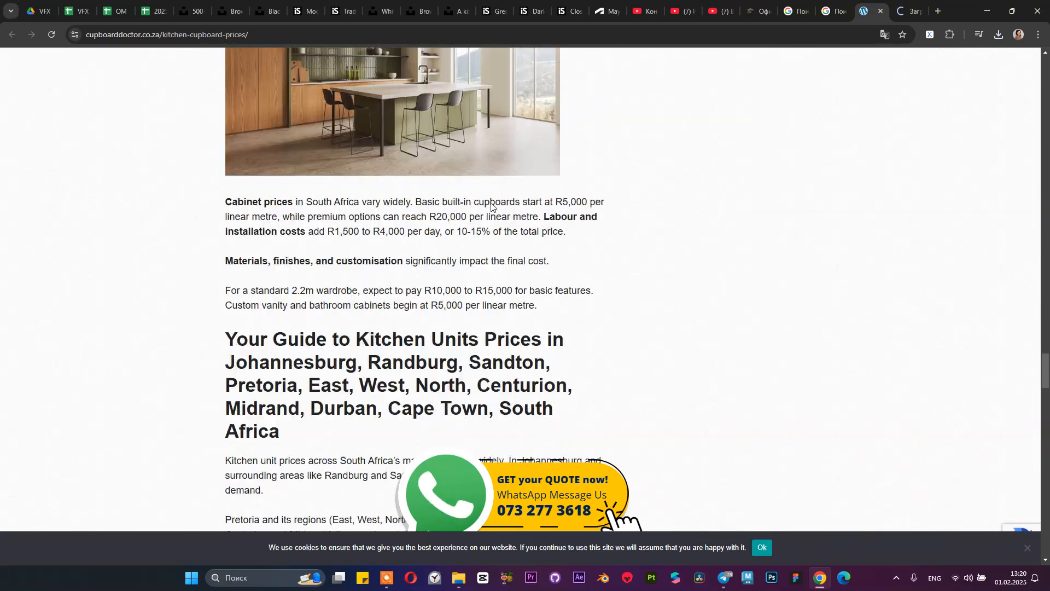
scroll(487, 205, down, 20)
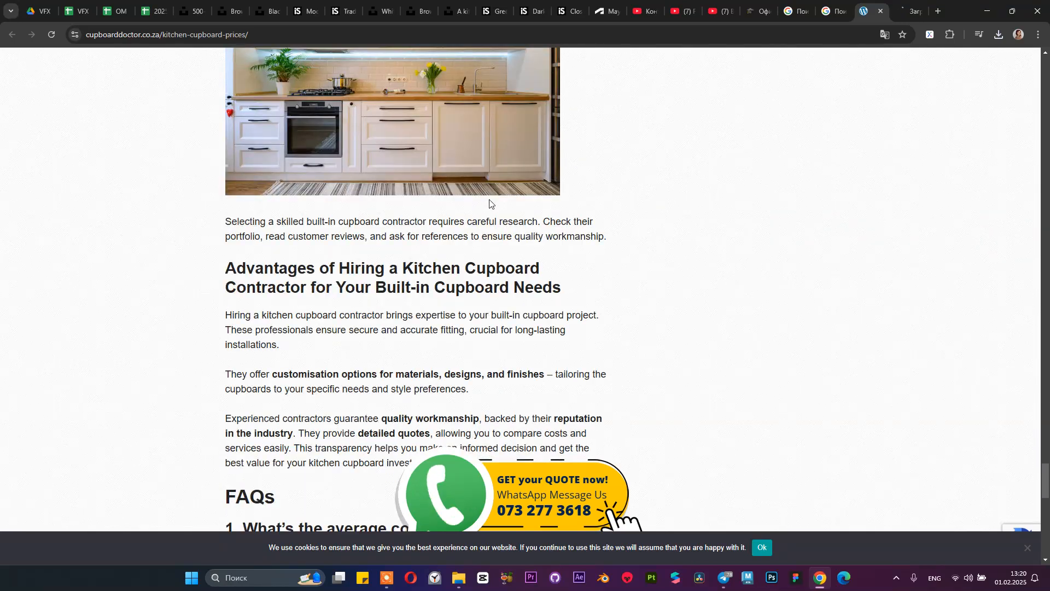
click(908, 5)
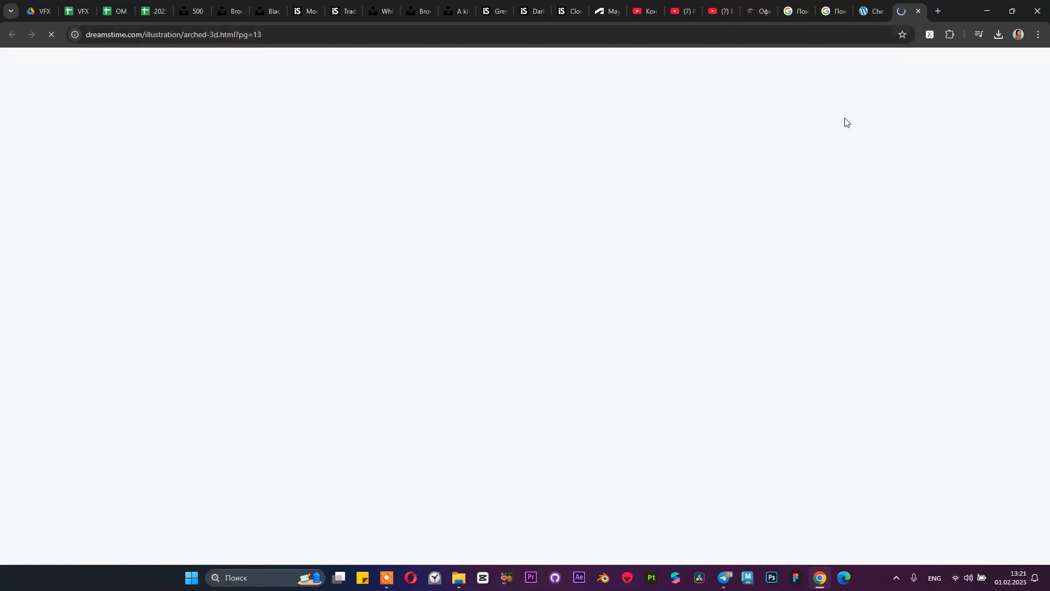
Step: Minimize Chrome and move the OM 2025 folder window fully into view on the desktop
click(987, 11)
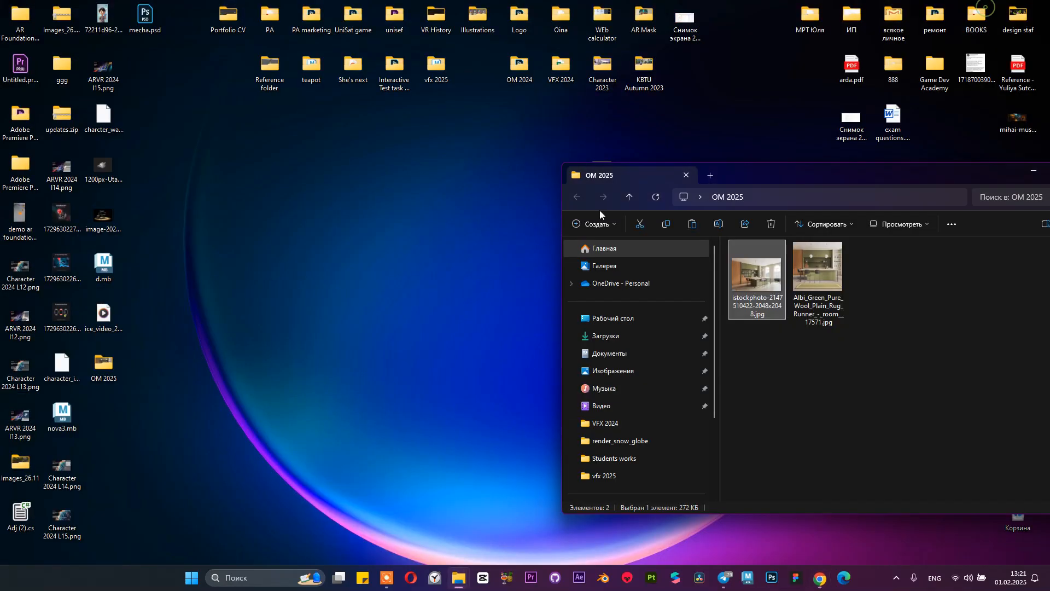
click(805, 346)
drag(830, 175, 580, 126)
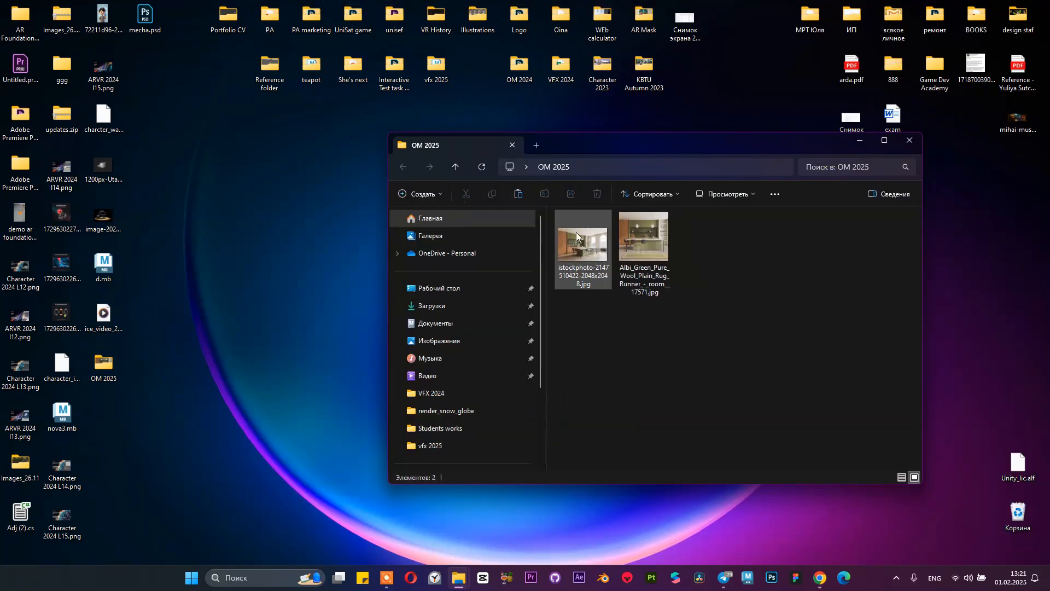
Step: View the saved istockphoto and Albi_Green kitchen images one after the other, inspecting the second more closely, and close each viewer
double_click(575, 233)
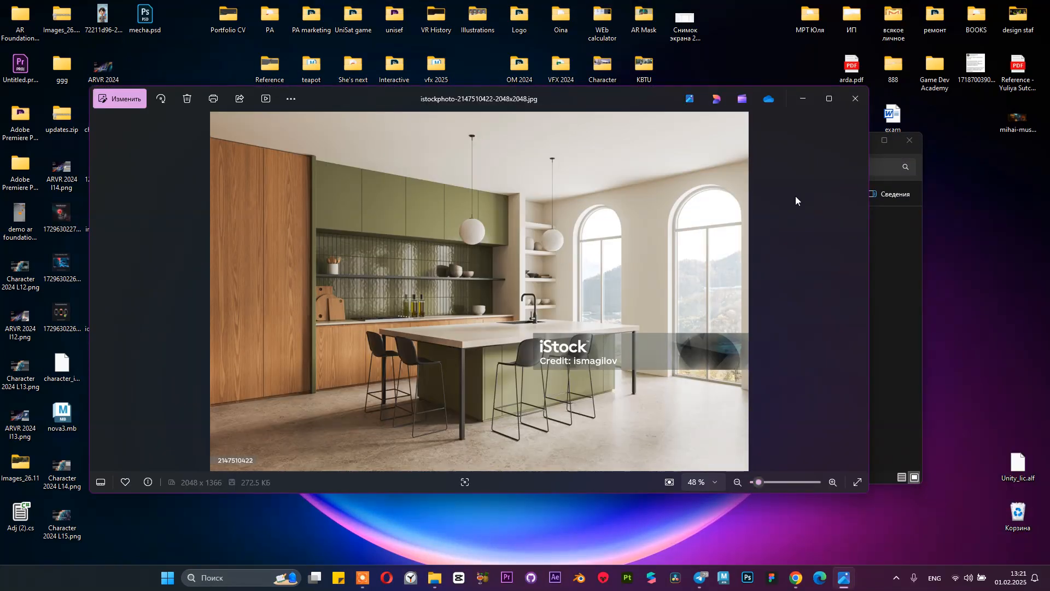
click(856, 99)
double_click(656, 236)
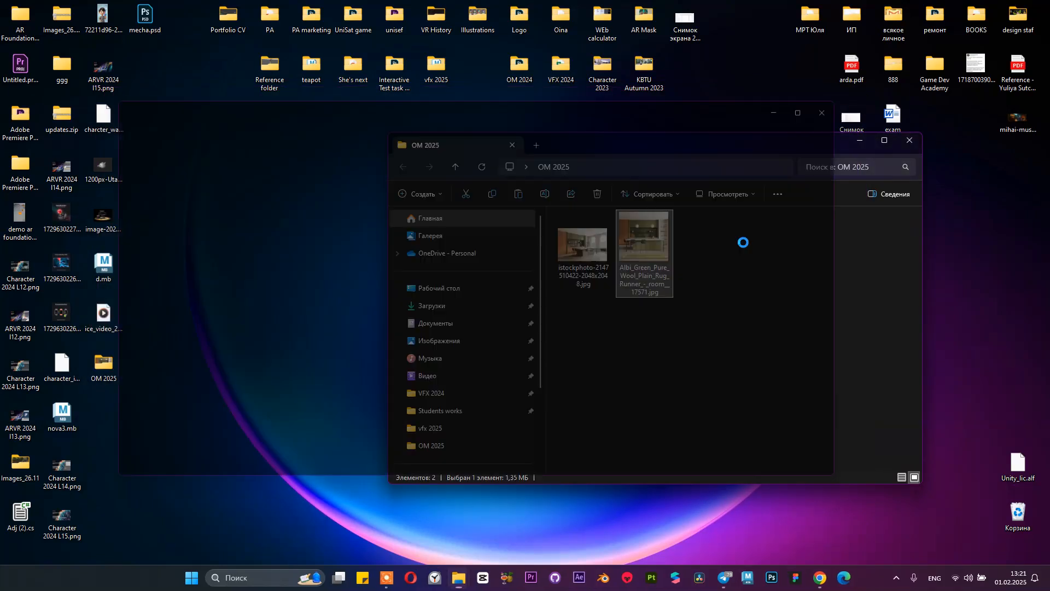
scroll(541, 334, up, 4)
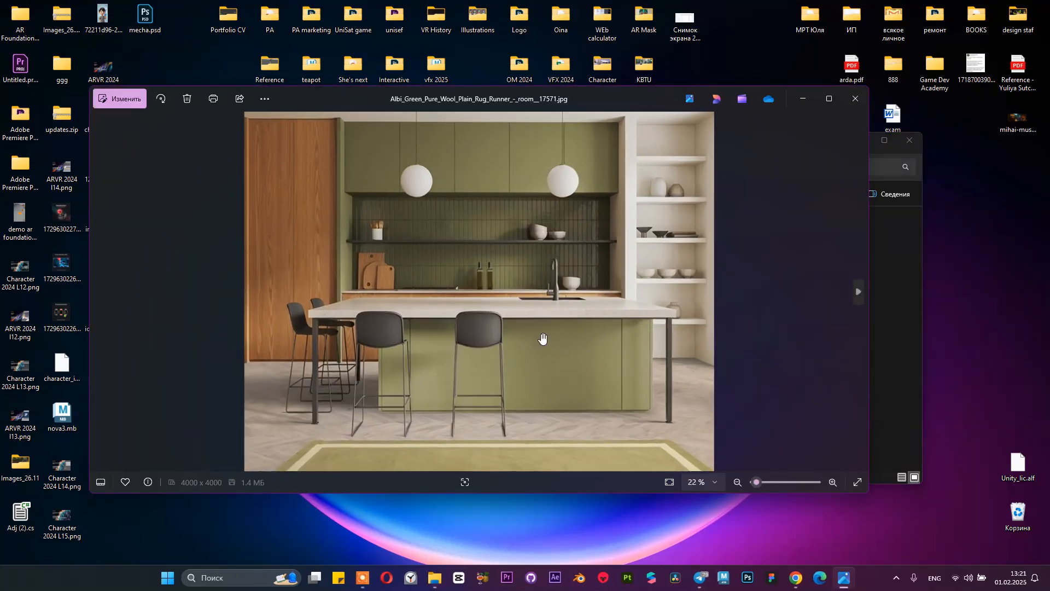
scroll(542, 338, down, 4)
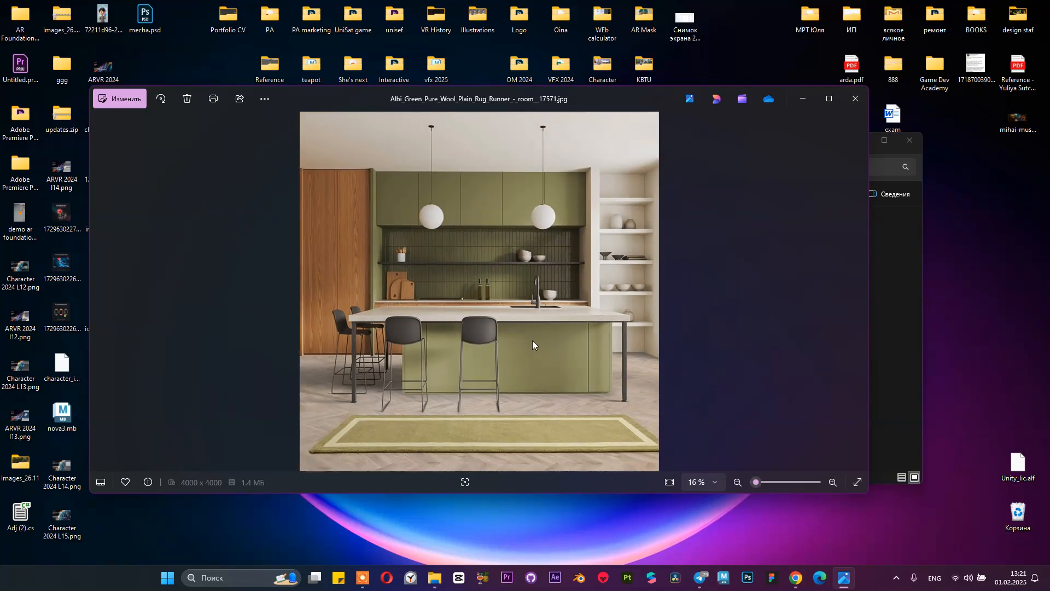
click(857, 98)
Step: Reopen the istockphoto kitchen image and inspect its cabinets, shelves and island up close
click(592, 230)
double_click(592, 230)
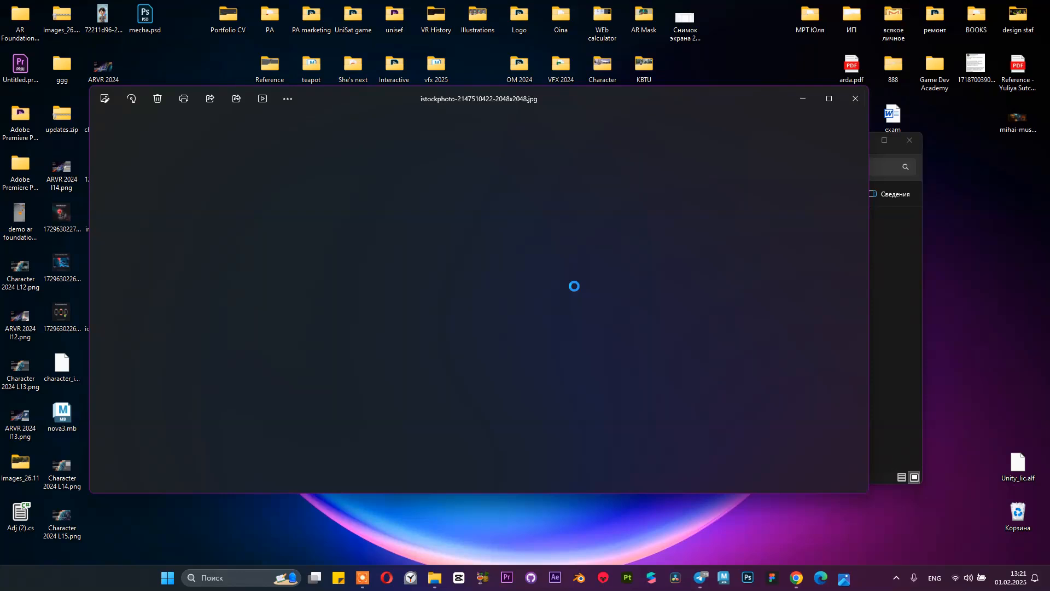
scroll(509, 283, up, 3)
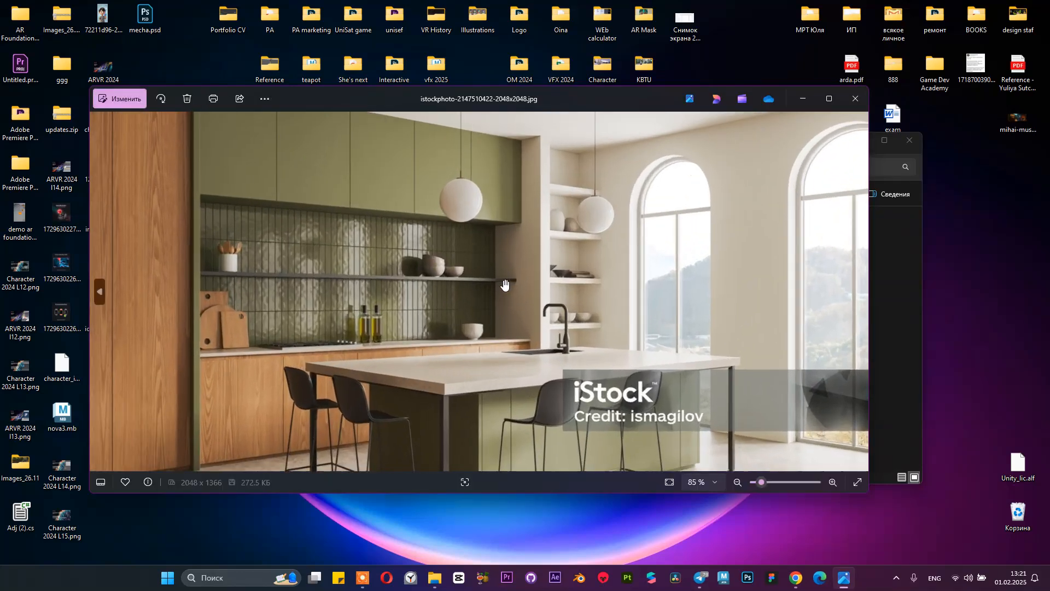
scroll(463, 283, down, 5)
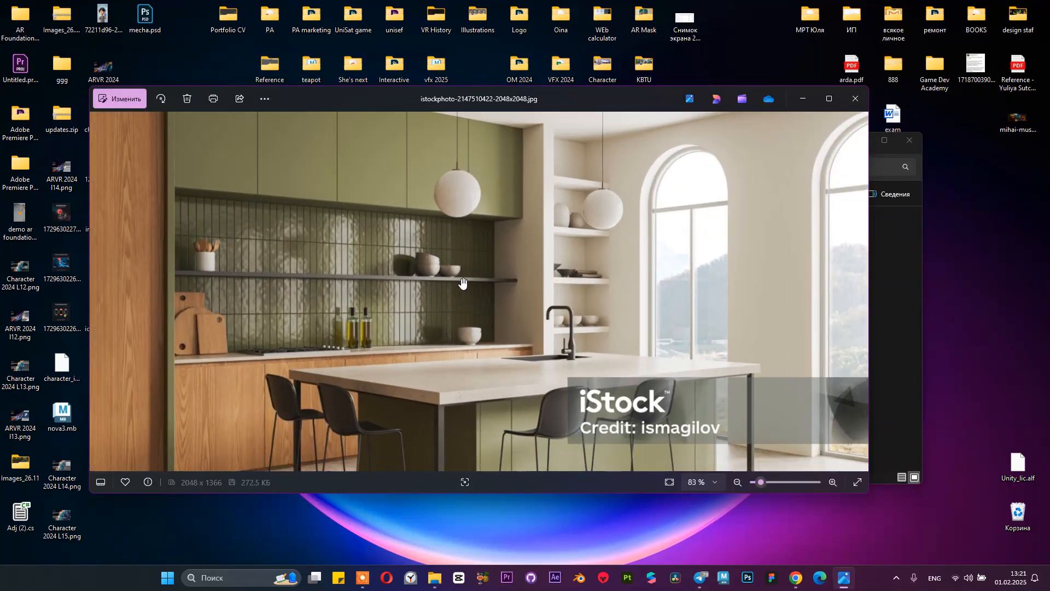
Step: Inspect the istockphoto kitchen's cabinets, island and stools up close, and close the viewer and the folder window
scroll(454, 366, up, 3)
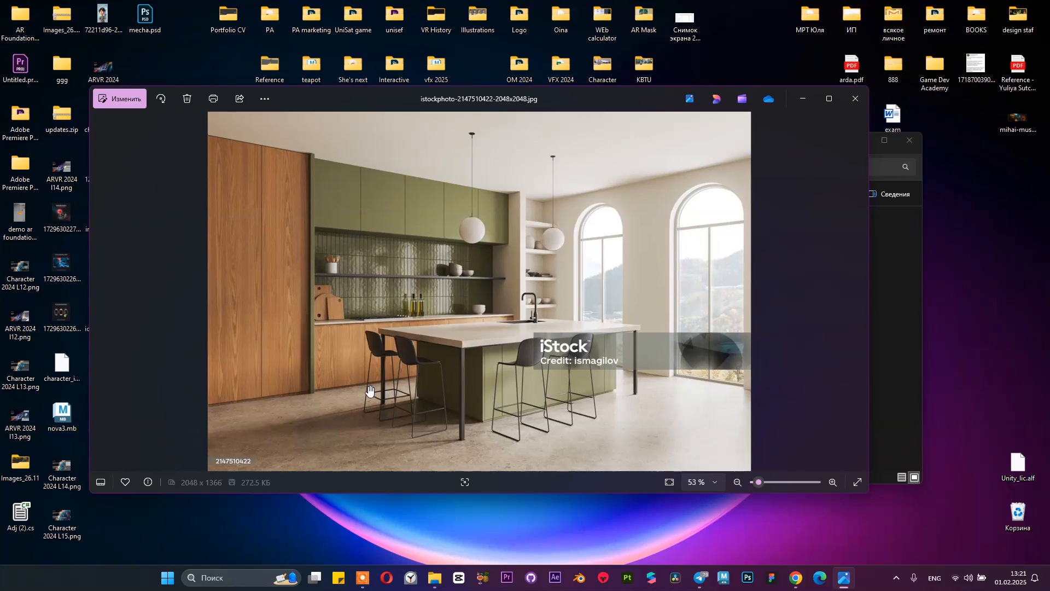
scroll(389, 383, down, 5)
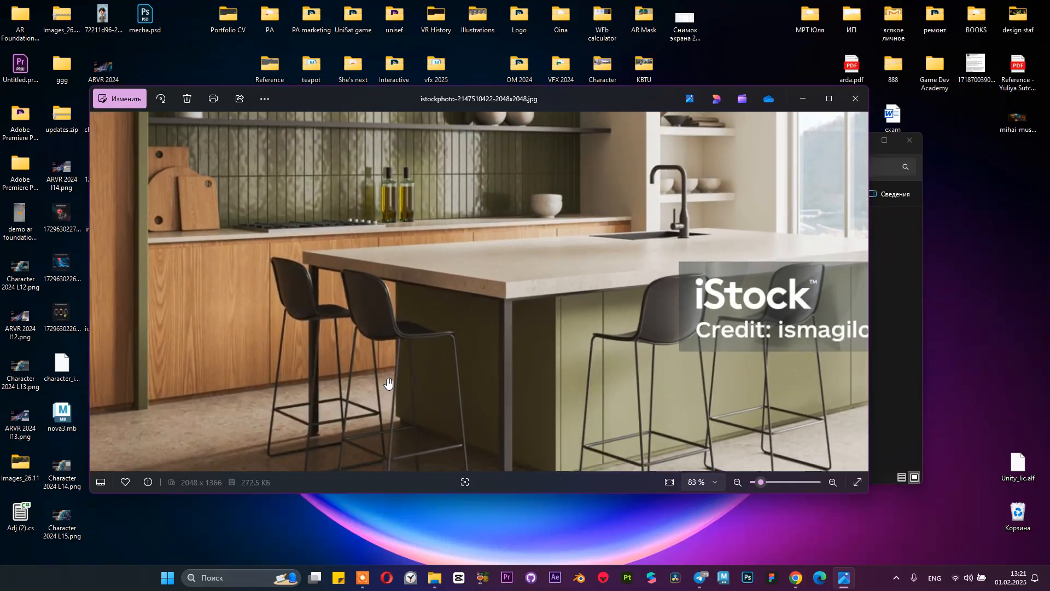
scroll(402, 368, up, 2)
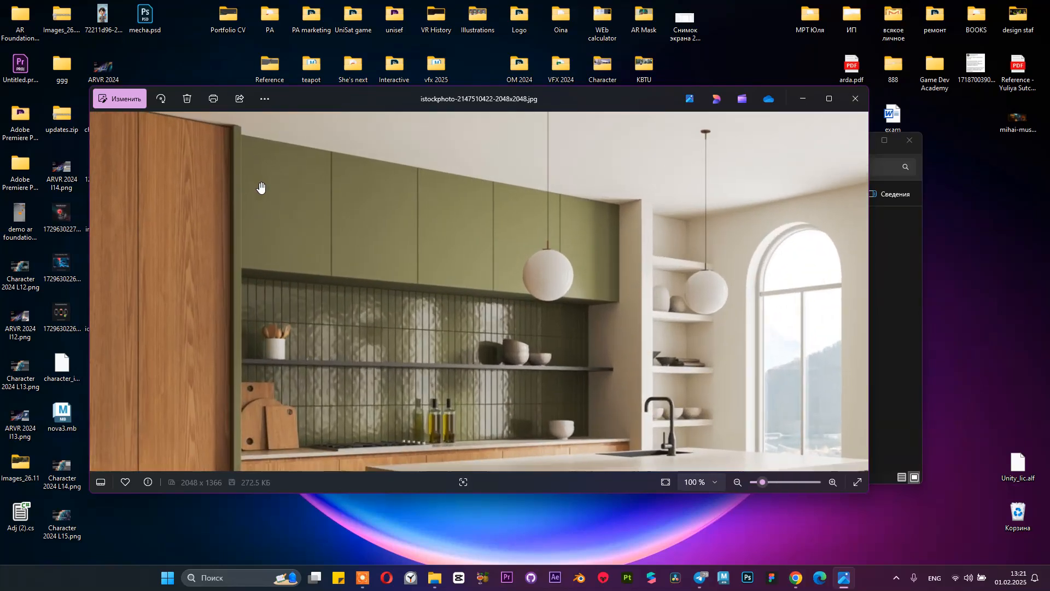
scroll(262, 188, down, 1)
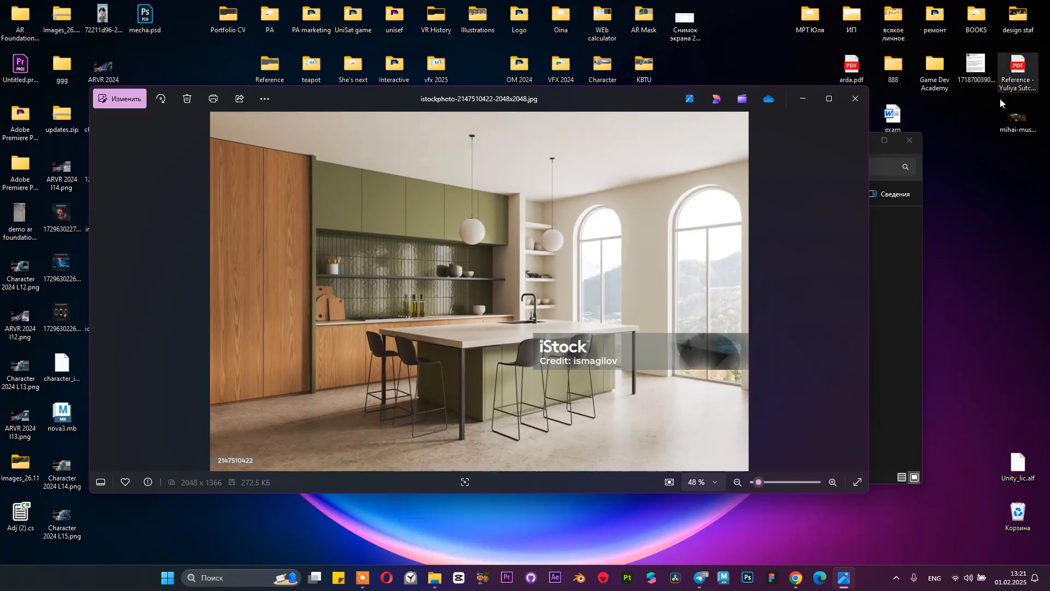
click(855, 98)
click(910, 141)
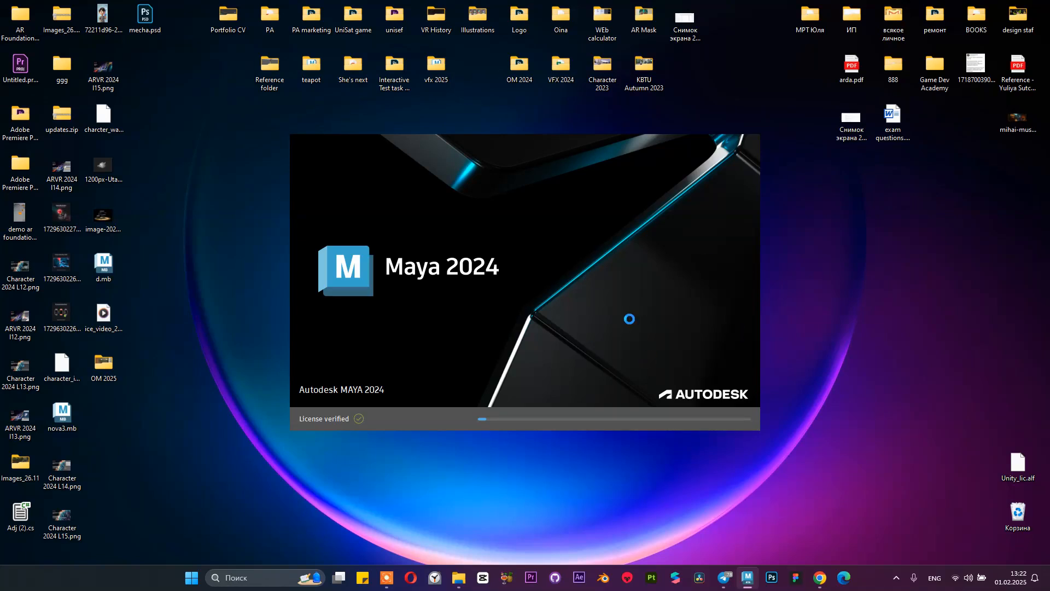
Step: Switch to Chrome, close the Cupboarddoctor page and open the match "Corner Kitchen Bar royalty-free images - Shutterstock"
click(819, 577)
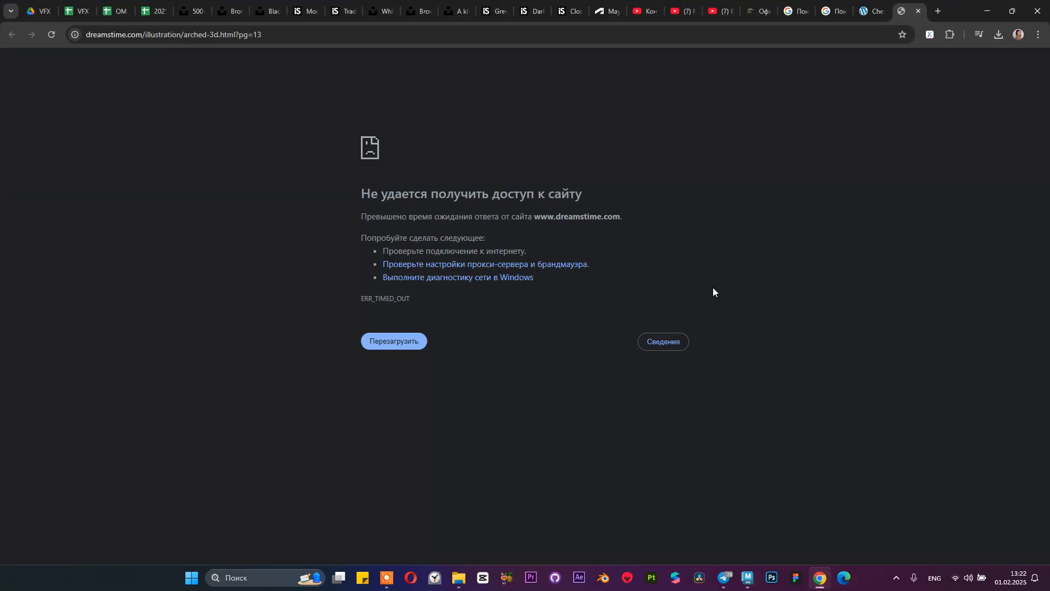
click(870, 11)
middle_click(868, 11)
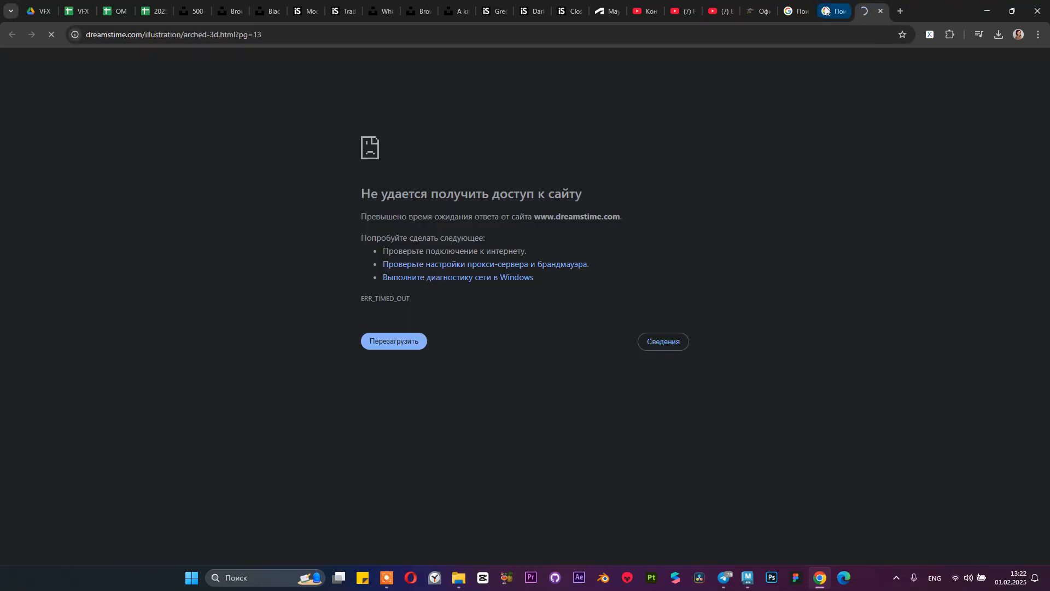
click(830, 7)
scroll(763, 136, down, 4)
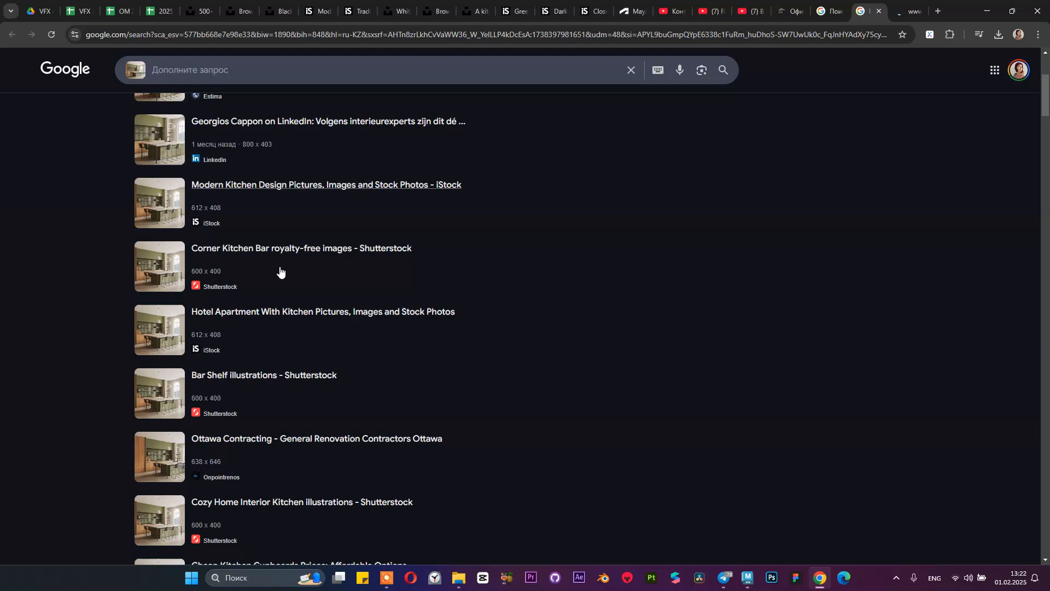
click(252, 251)
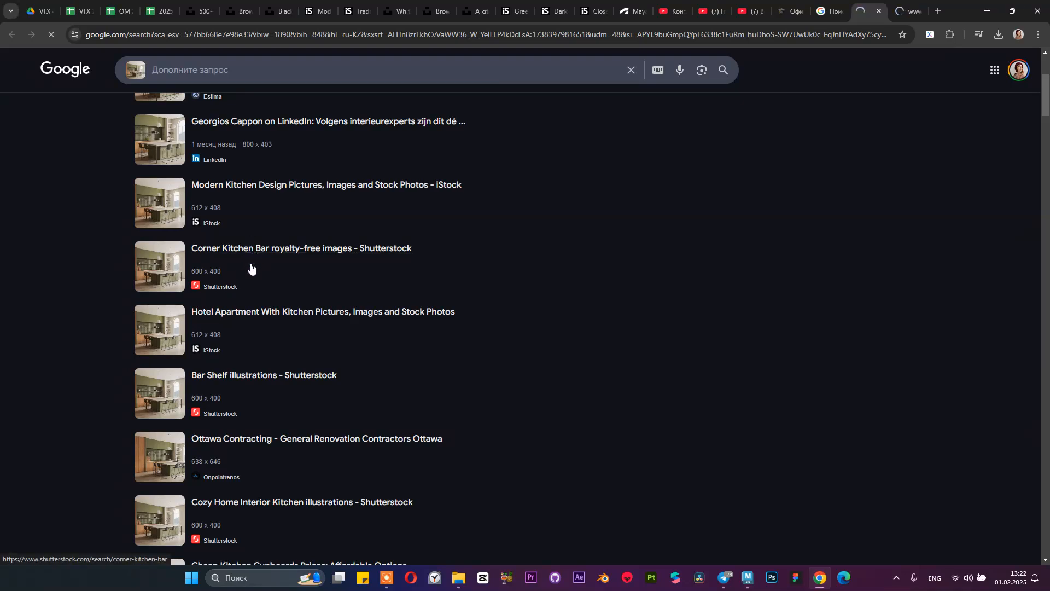
Step: Open the green kitchen image with arched windows from the Shutterstock corner kitchen bar results
click(837, 11)
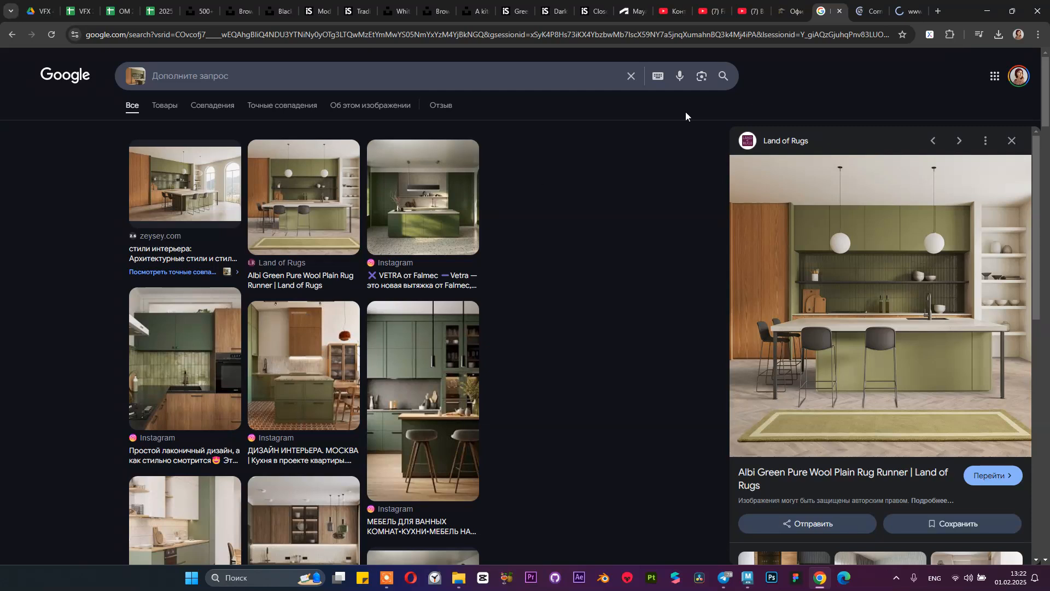
click(882, 12)
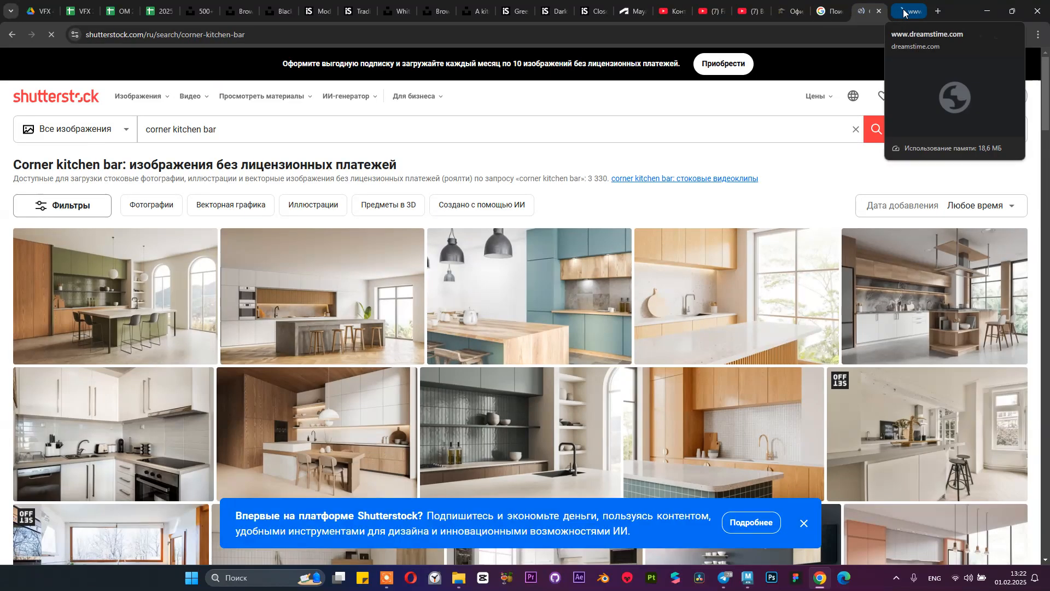
click(135, 300)
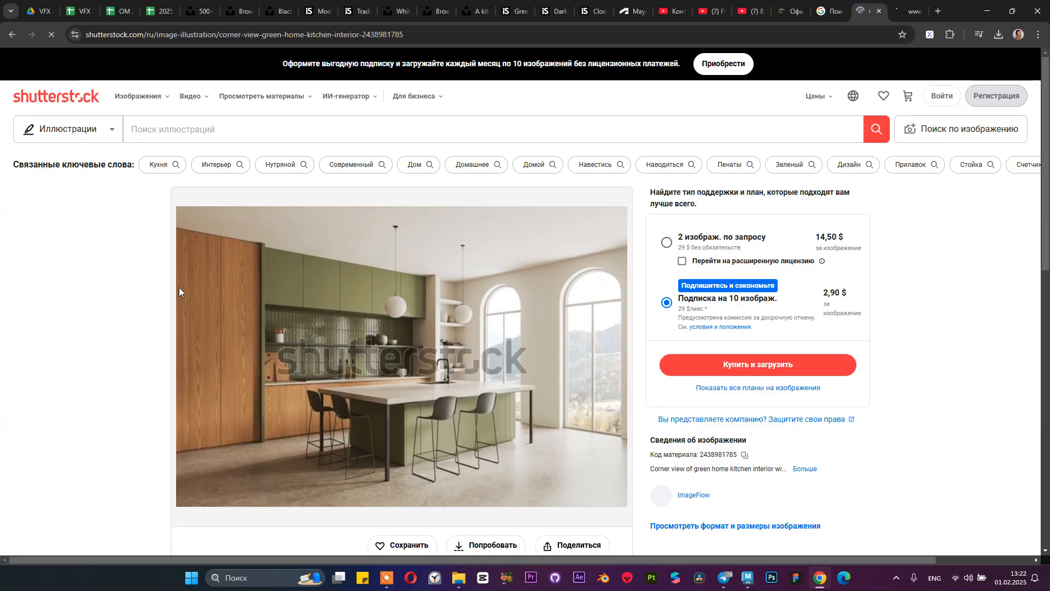
Step: Open the ImageFlow contributor page and the first similar green kitchen image, each in a new tab
scroll(366, 288, down, 3)
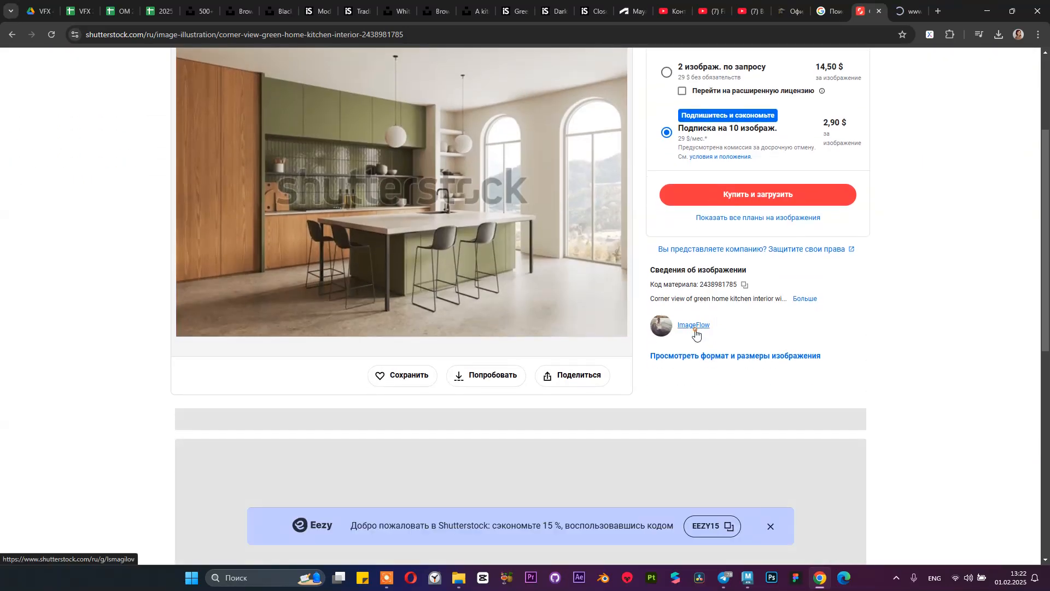
right_click(693, 328)
click(692, 307)
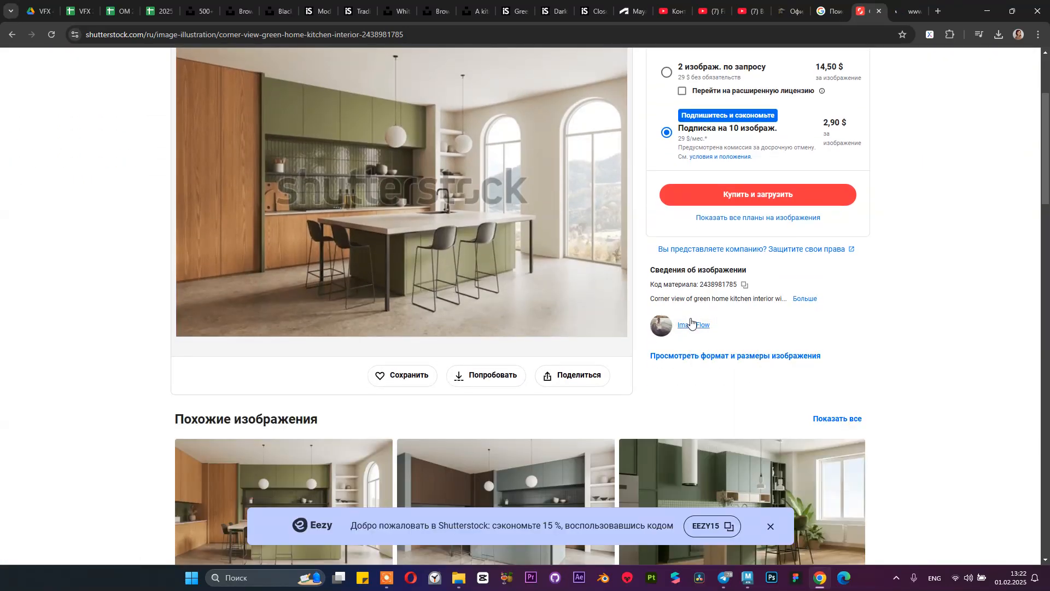
right_click(685, 322)
click(706, 339)
scroll(383, 355, down, 2)
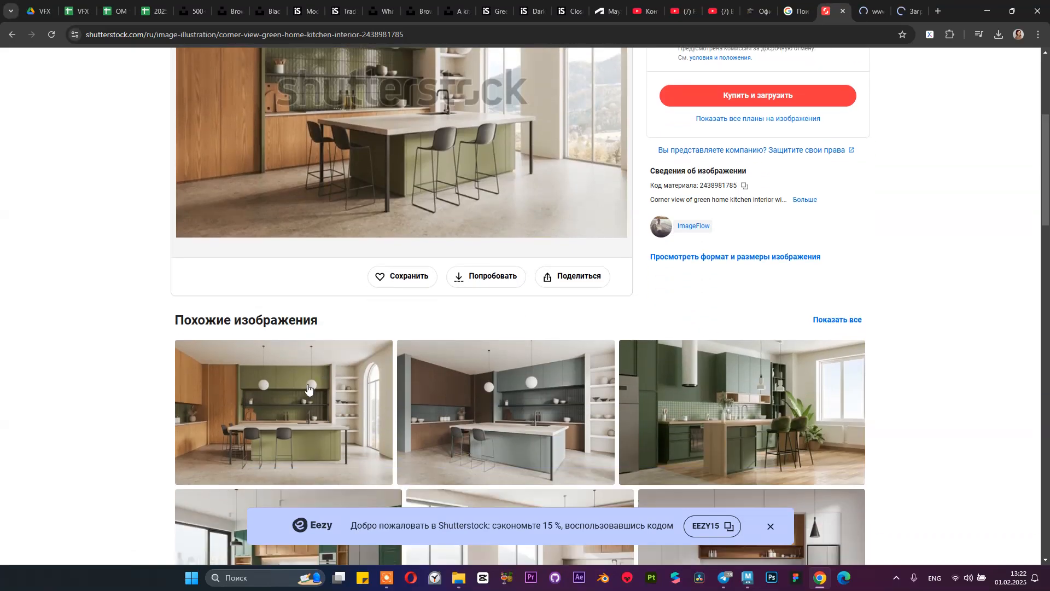
right_click(282, 383)
click(309, 397)
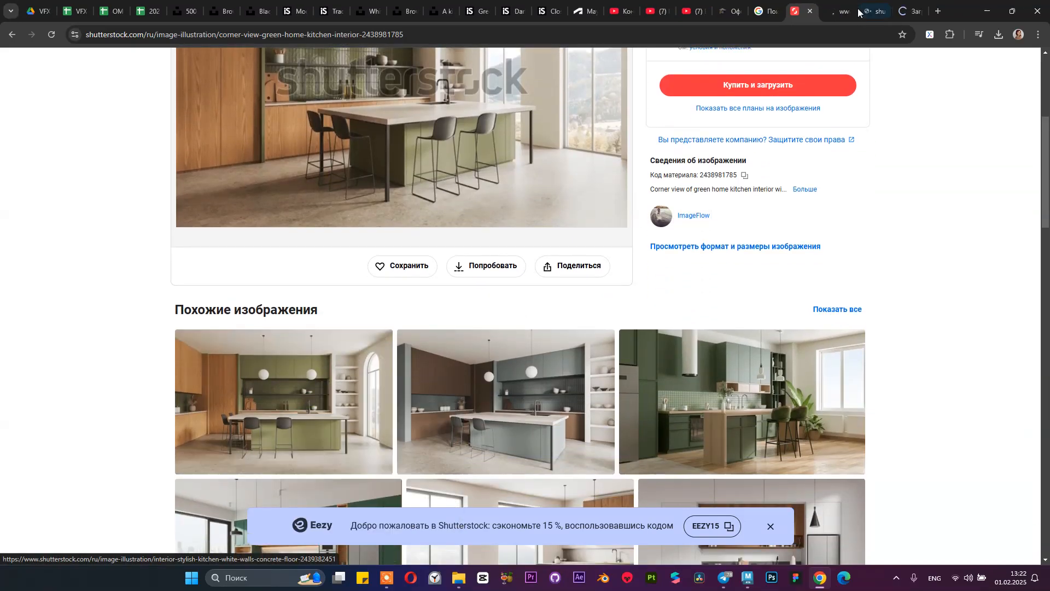
Step: Check the Dreamstime and ImageFlow pages and return to the Shutterstock page of the green kitchen
click(839, 12)
click(864, 16)
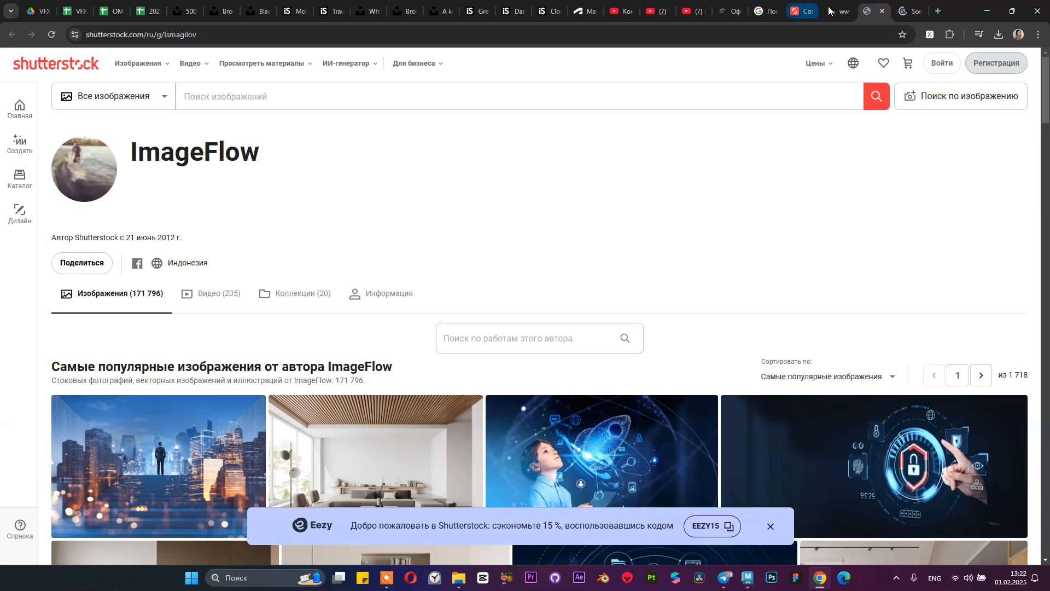
click(827, 11)
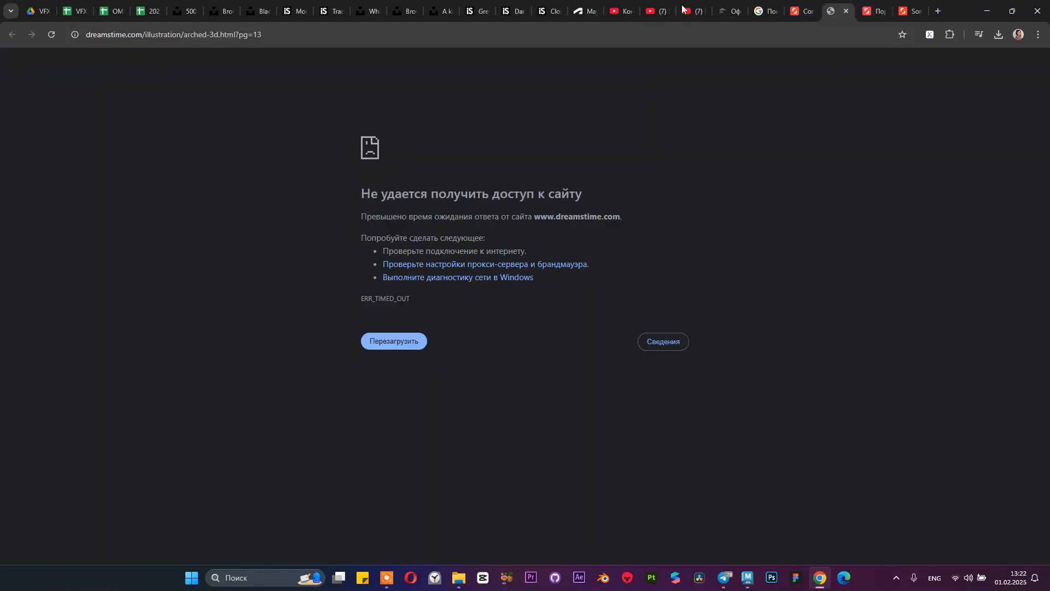
click(800, 11)
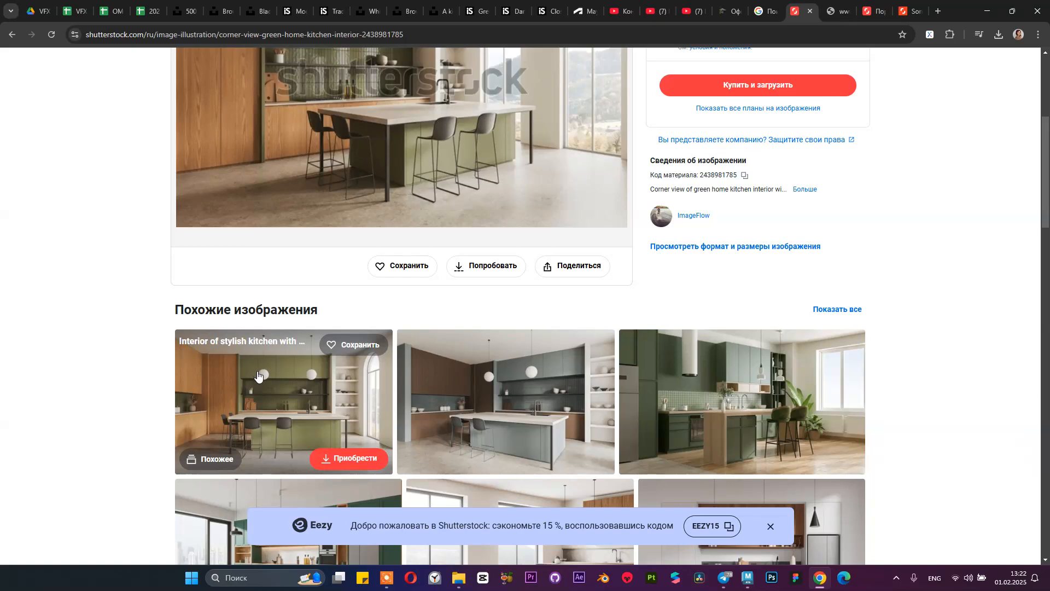
Step: Open the front view of the green kitchen from the similar images on the same page
scroll(256, 374, up, 2)
scroll(260, 403, down, 2)
click(263, 393)
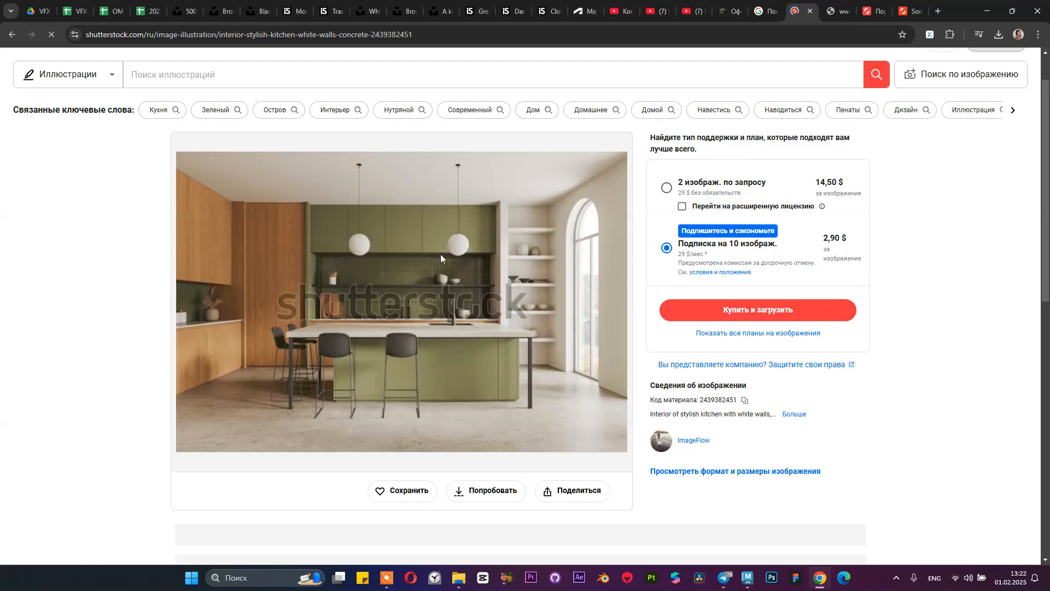
right_click(417, 252)
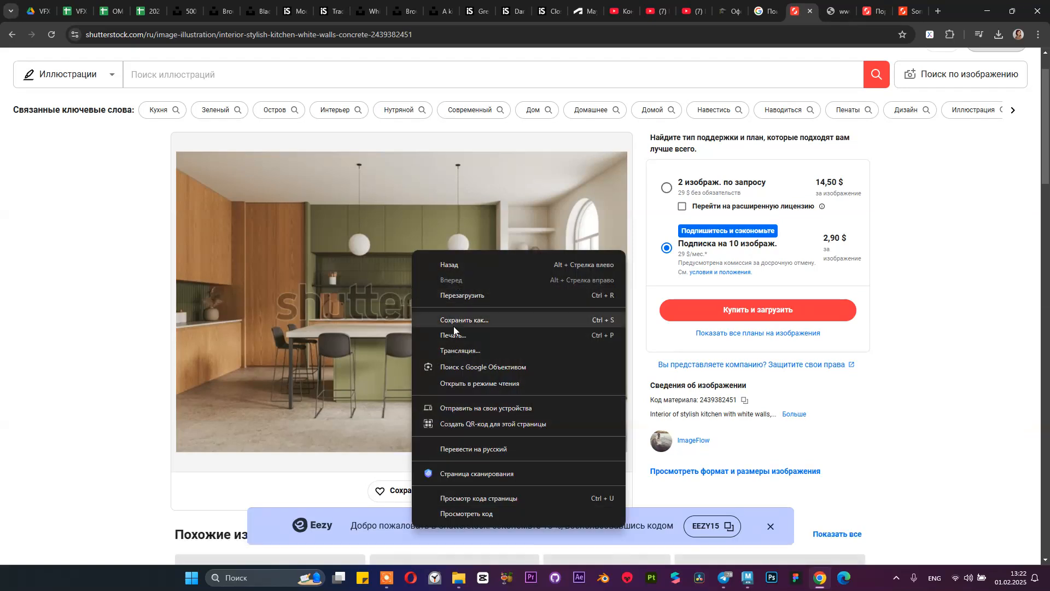
click(459, 321)
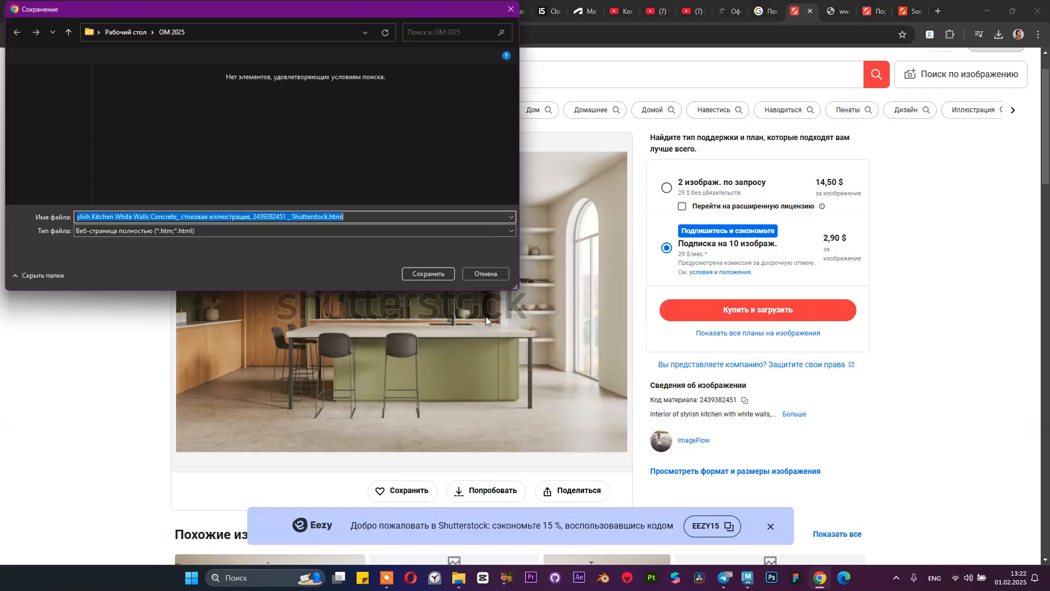
click(486, 275)
right_click(472, 270)
click(505, 336)
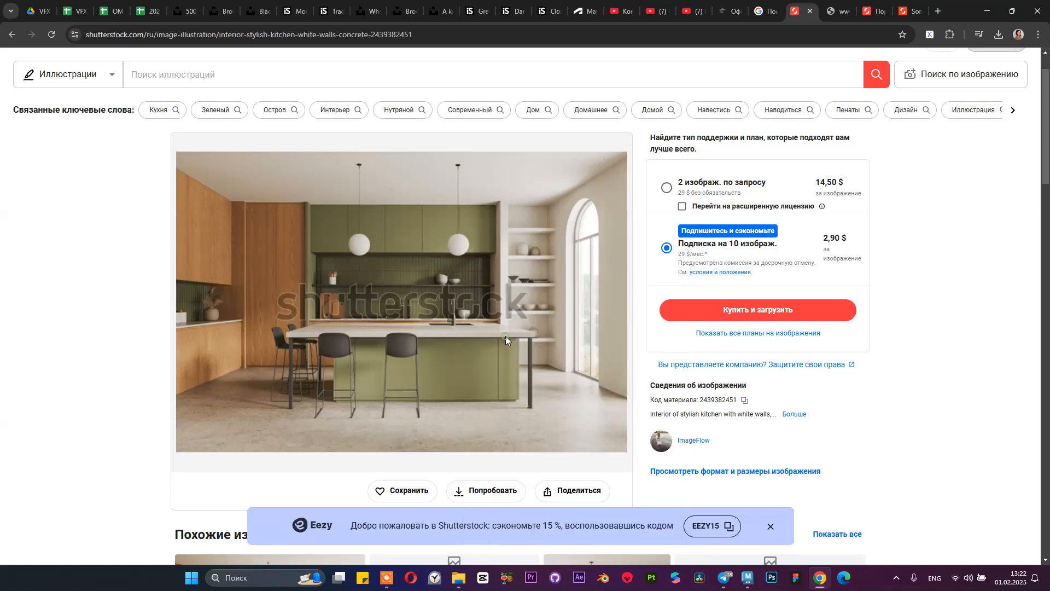
click(487, 275)
Step: Enlarge the front-view kitchen image, save it as a picture in the OM 2025 folder and close the enlarged preview
click(449, 288)
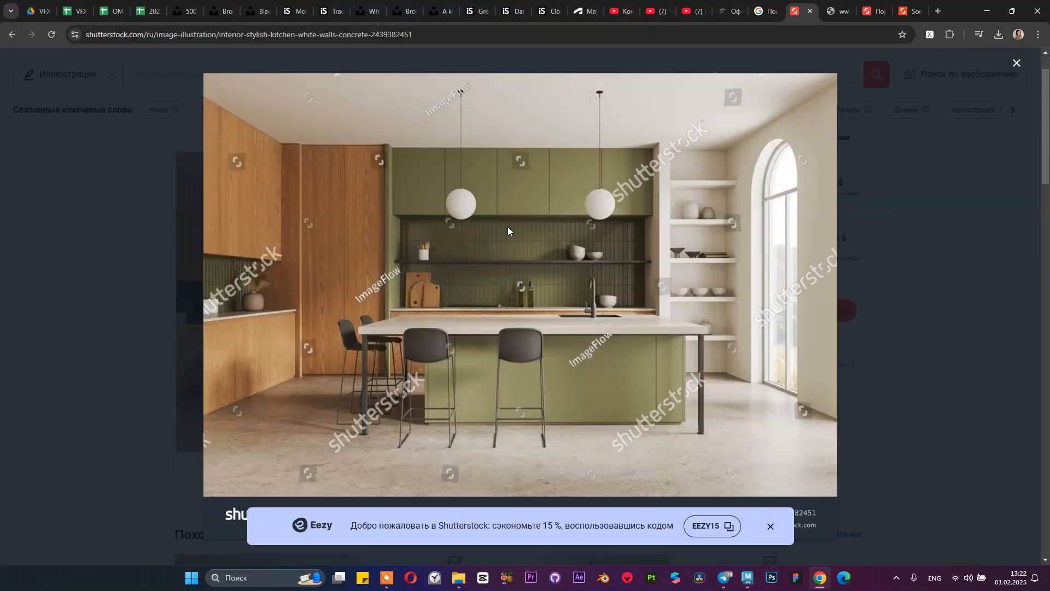
right_click(507, 226)
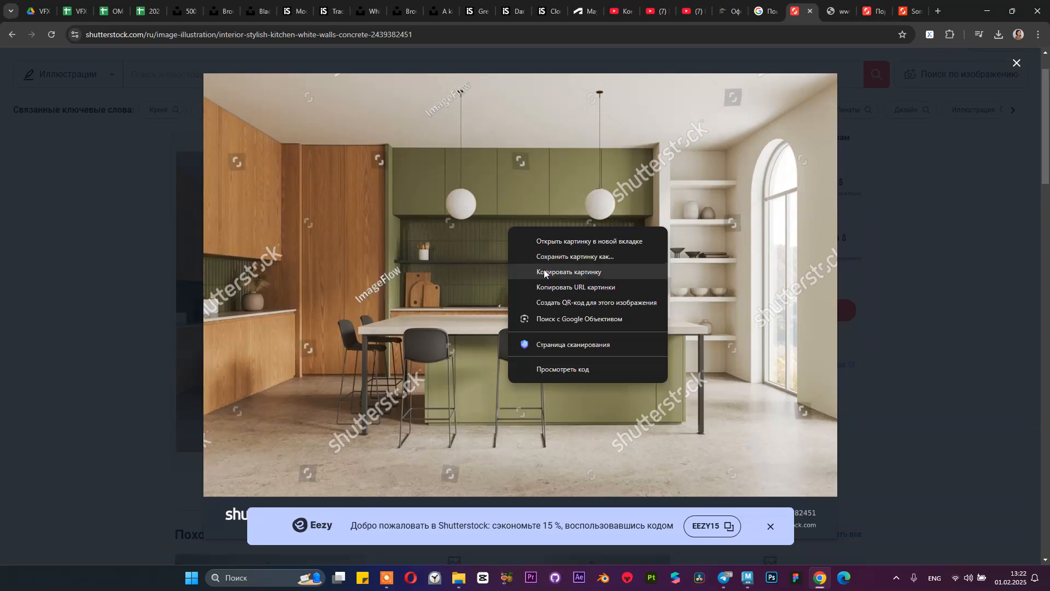
click(556, 257)
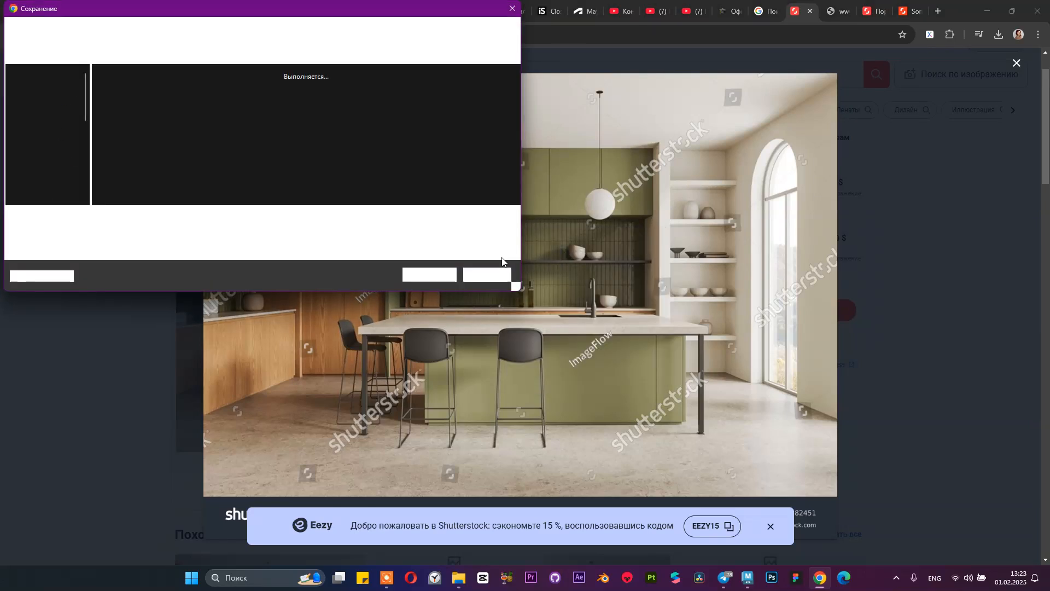
click(424, 274)
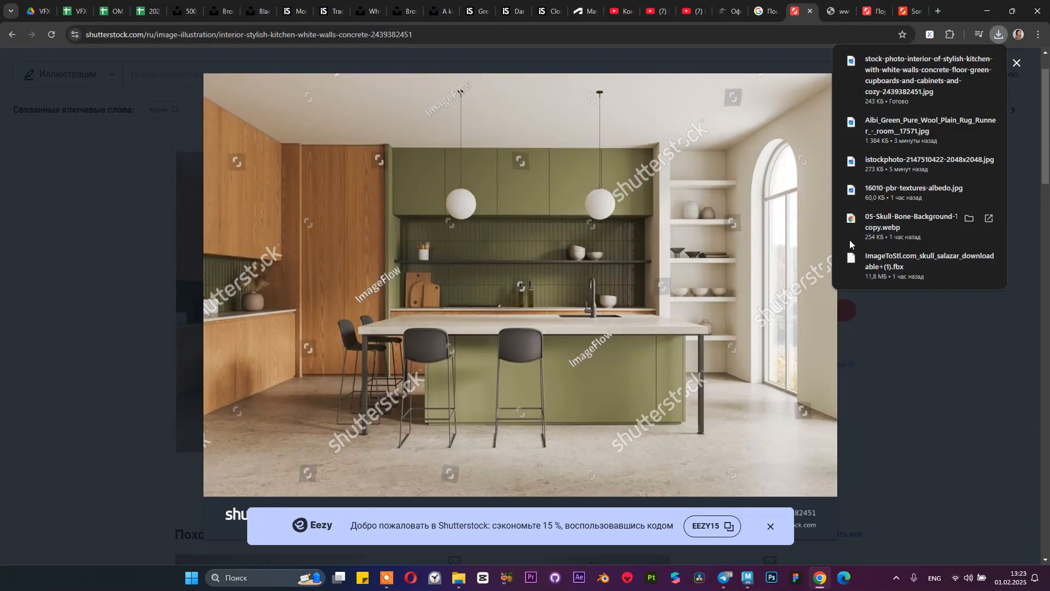
click(939, 370)
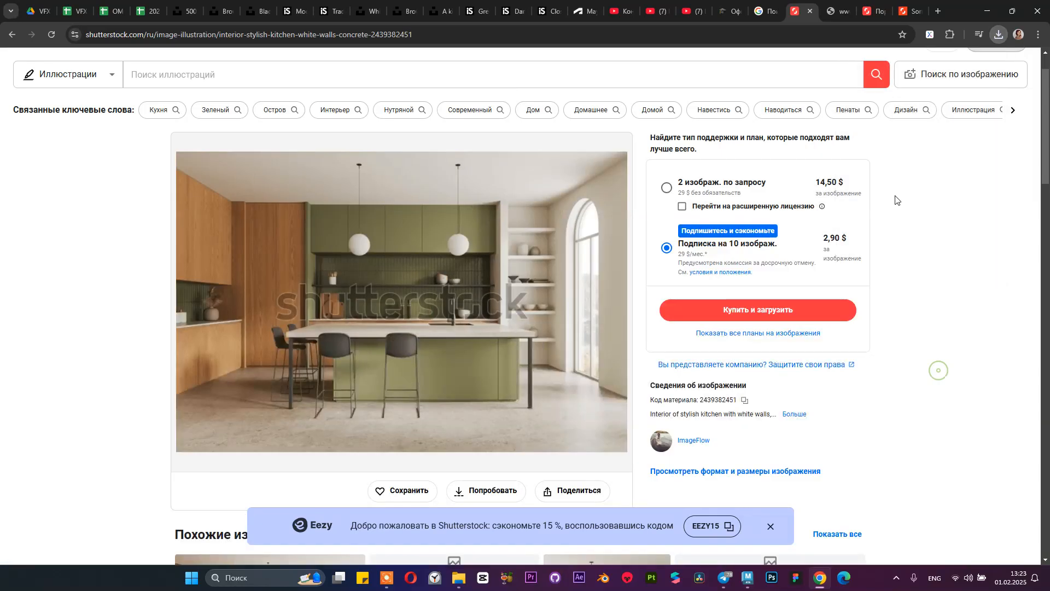
Step: Close the Dreamstime page, look through ImageFlow's most popular images for matching kitchen views, and check the remaining Shutterstock page
click(836, 12)
click(846, 11)
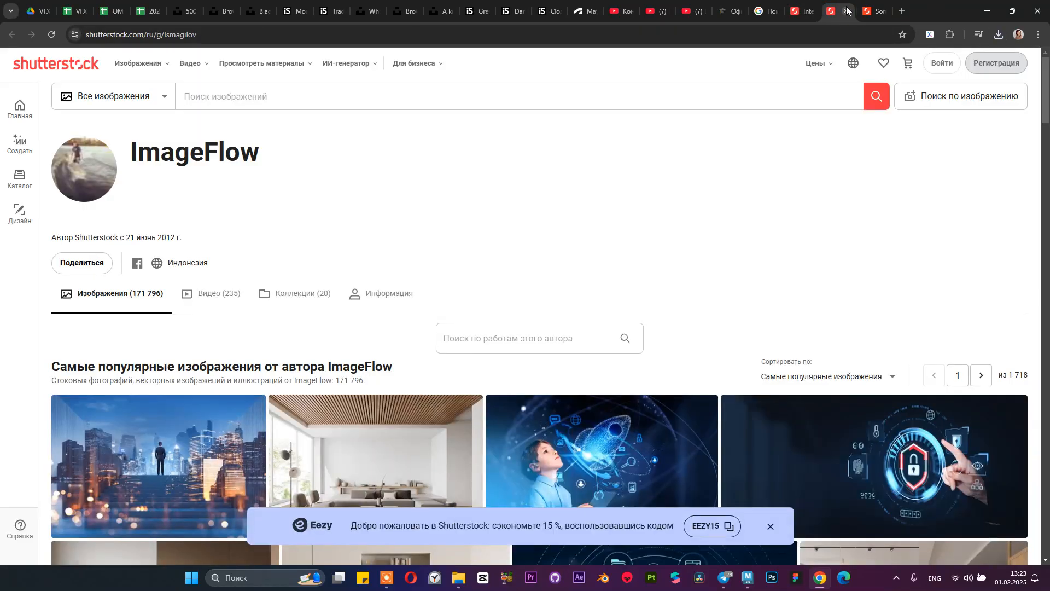
scroll(731, 208, down, 15)
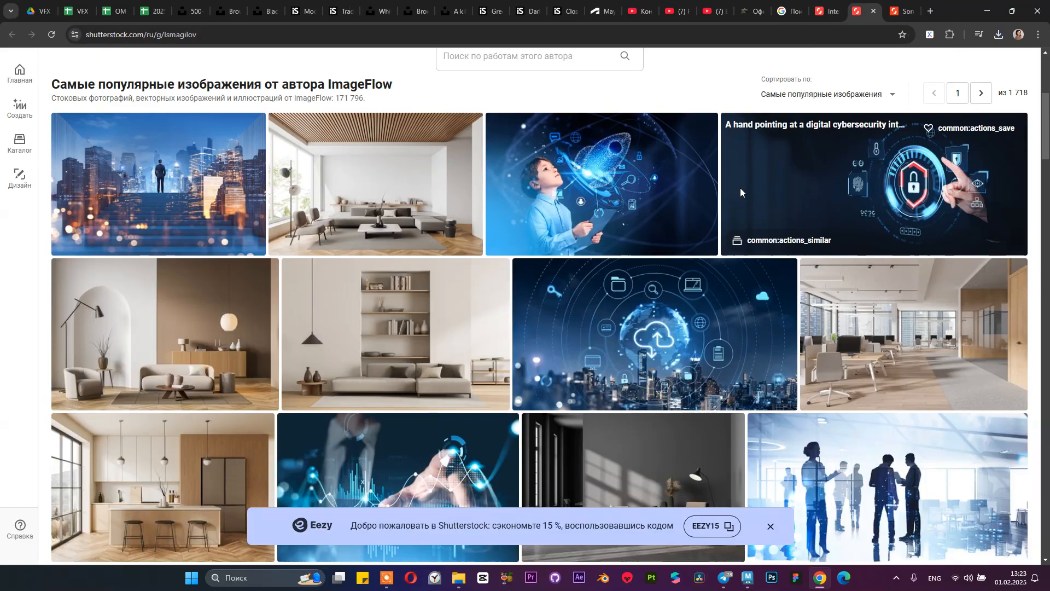
scroll(741, 191, down, 15)
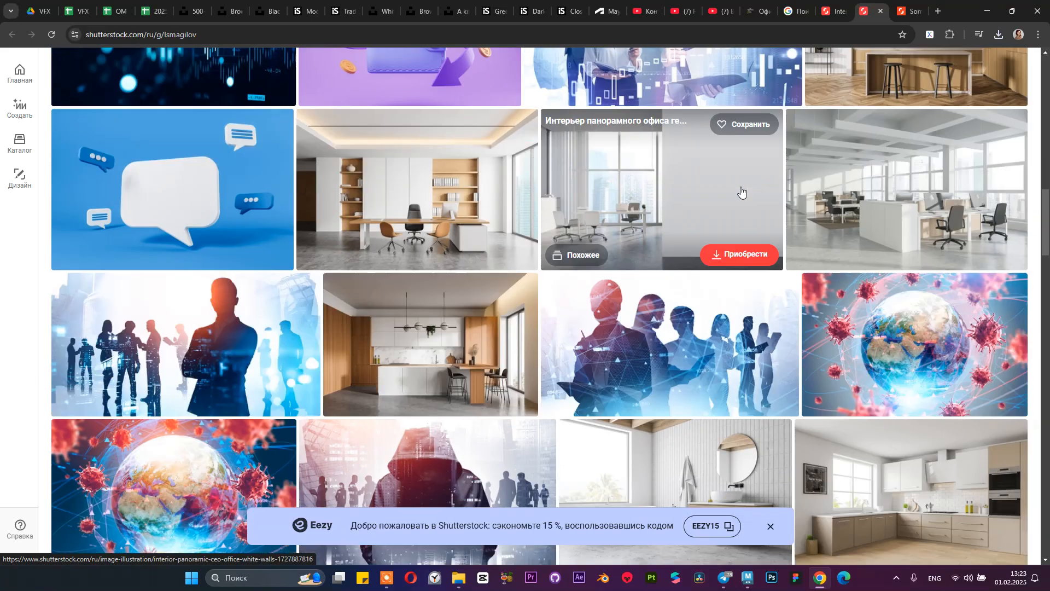
scroll(742, 191, down, 6)
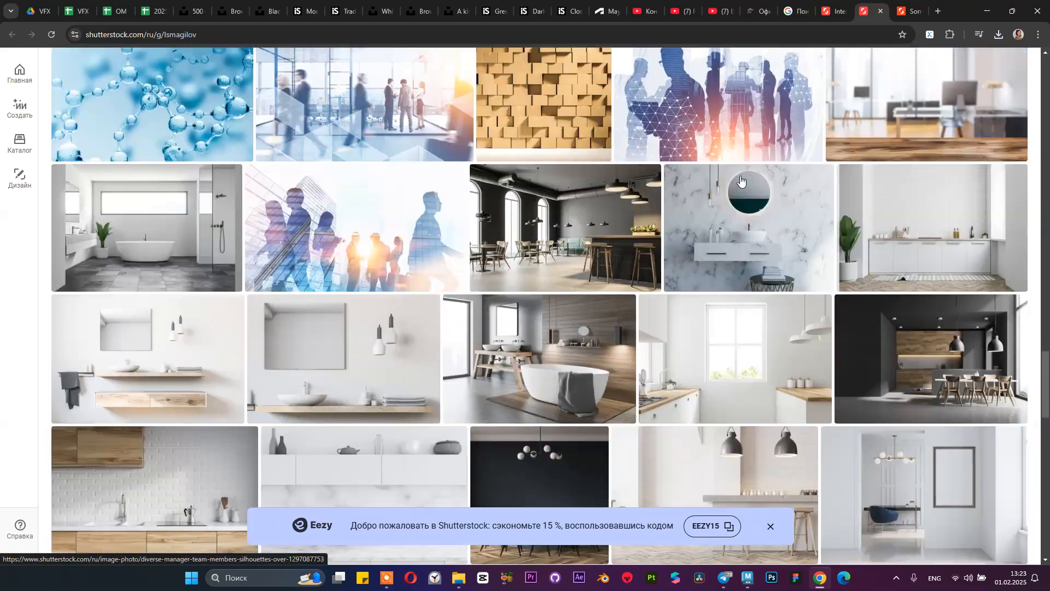
click(910, 11)
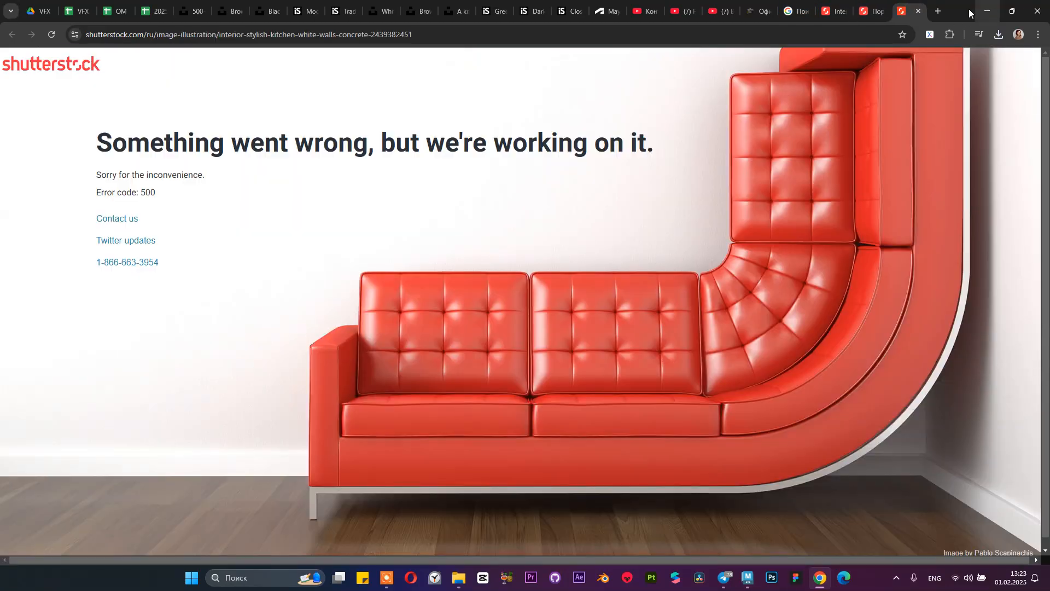
Step: Minimize Chrome and close the Arnold RenderView window in Maya
click(985, 11)
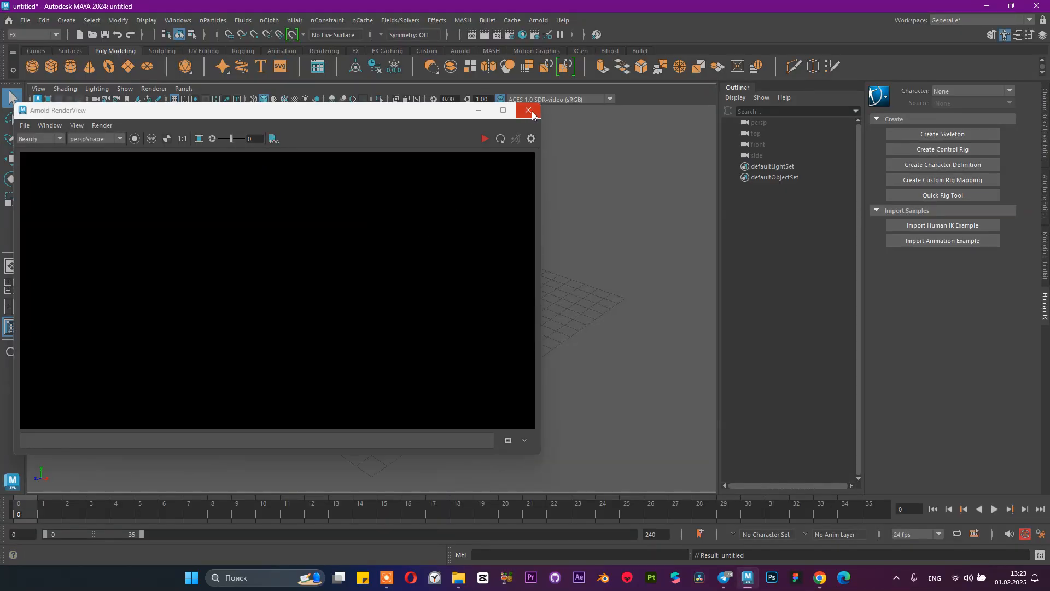
click(529, 110)
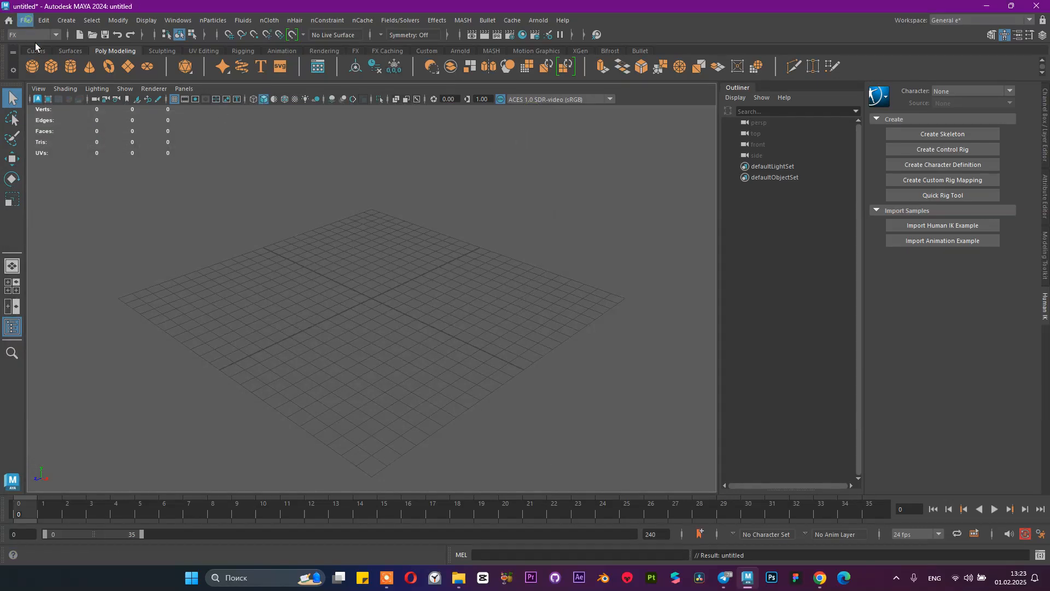
Step: Save the scene as a Maya Binary file named kitchen in the OM 2025 folder on the Desktop
click(25, 20)
click(82, 78)
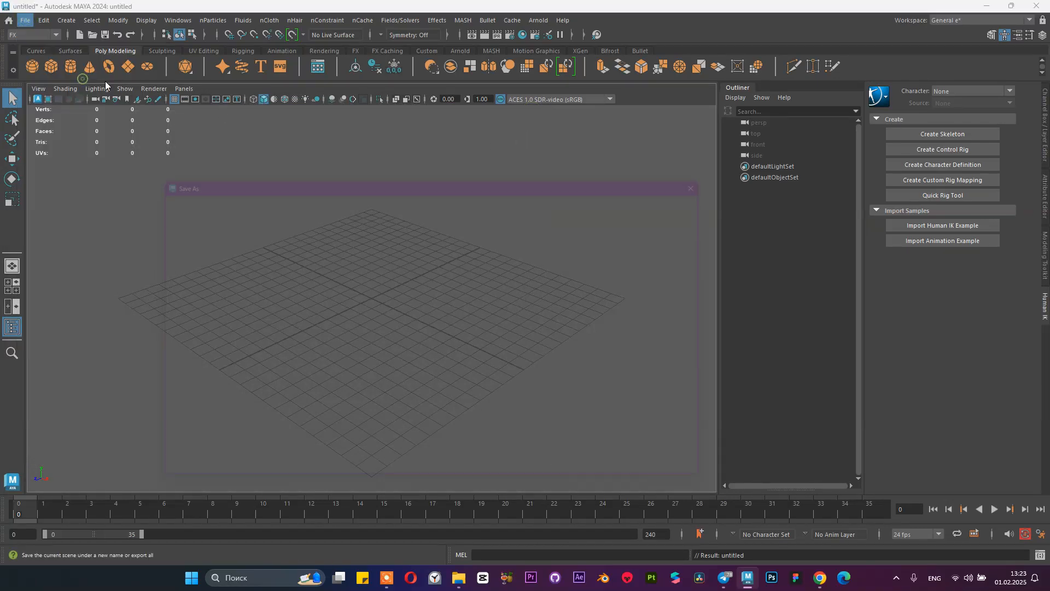
click(174, 226)
scroll(275, 322, down, 5)
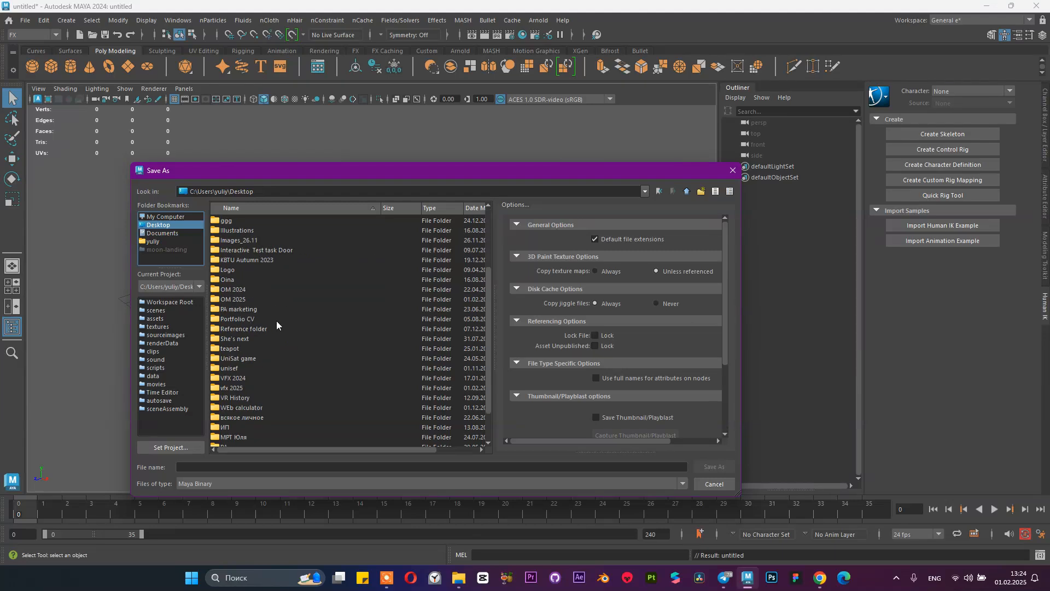
double_click(250, 300)
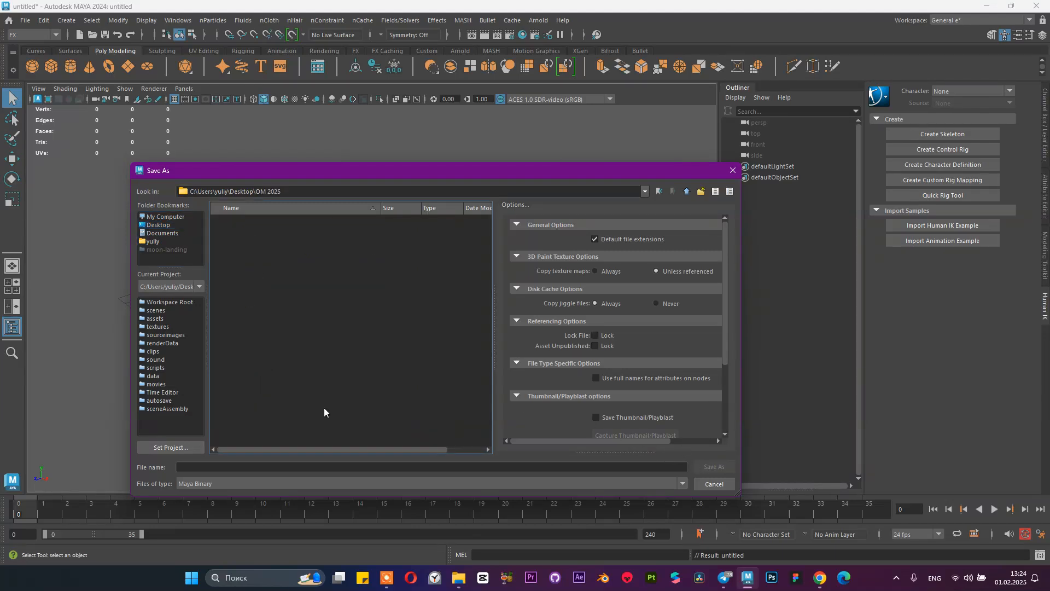
click(315, 465)
text(ki)
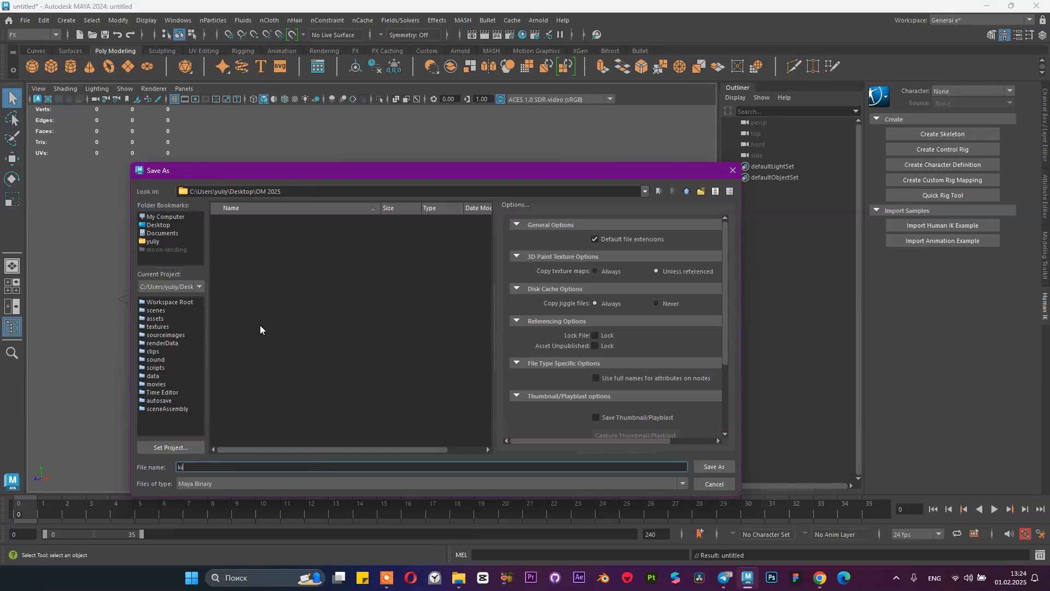
text(tchen)
key(Return)
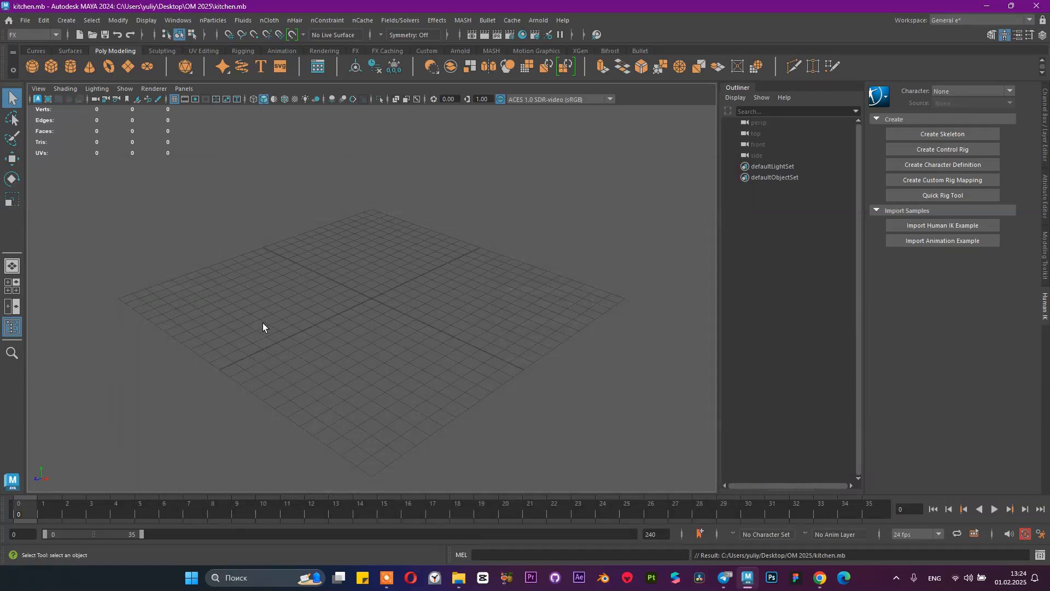
Step: Switch the menu set from FX to Modeling
click(33, 35)
click(40, 48)
scroll(338, 289, down, 3)
scroll(328, 282, up, 5)
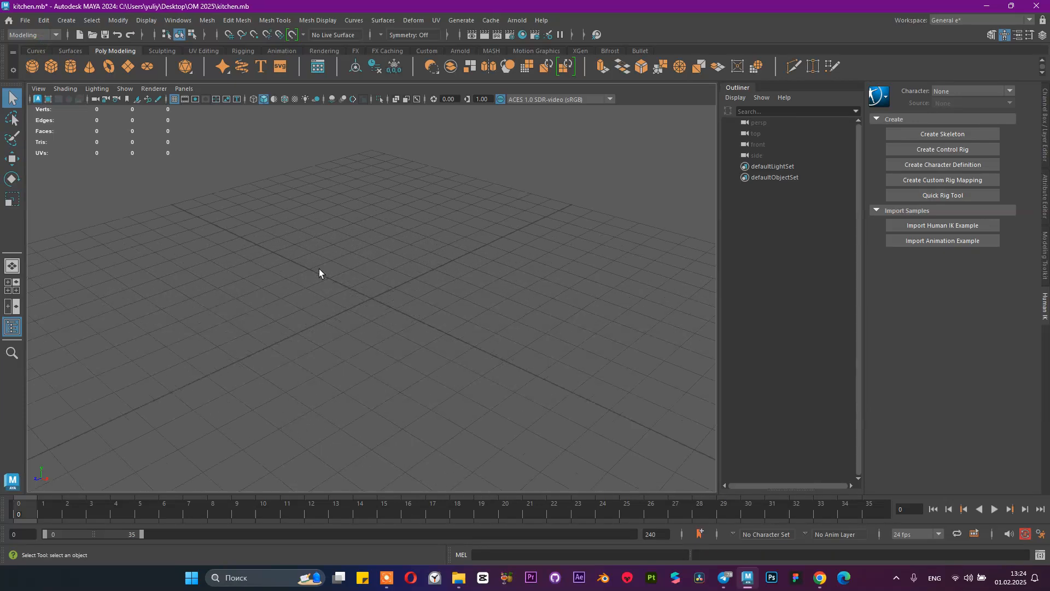
Step: Set the linear working unit to meter in the general application settings and save the preferences
click(118, 22)
click(181, 22)
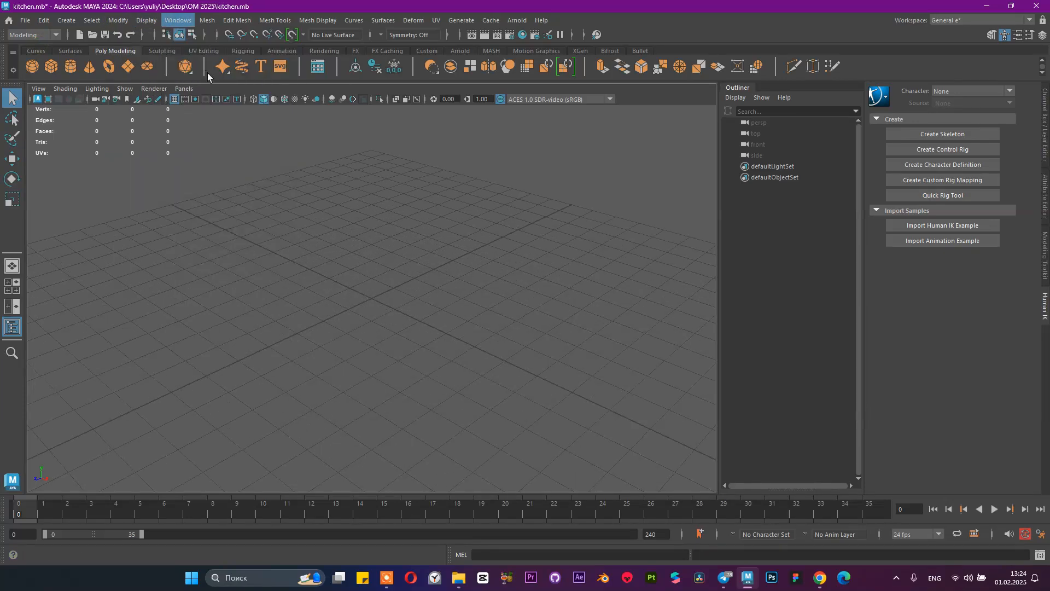
click(173, 24)
mouse_move(263, 140)
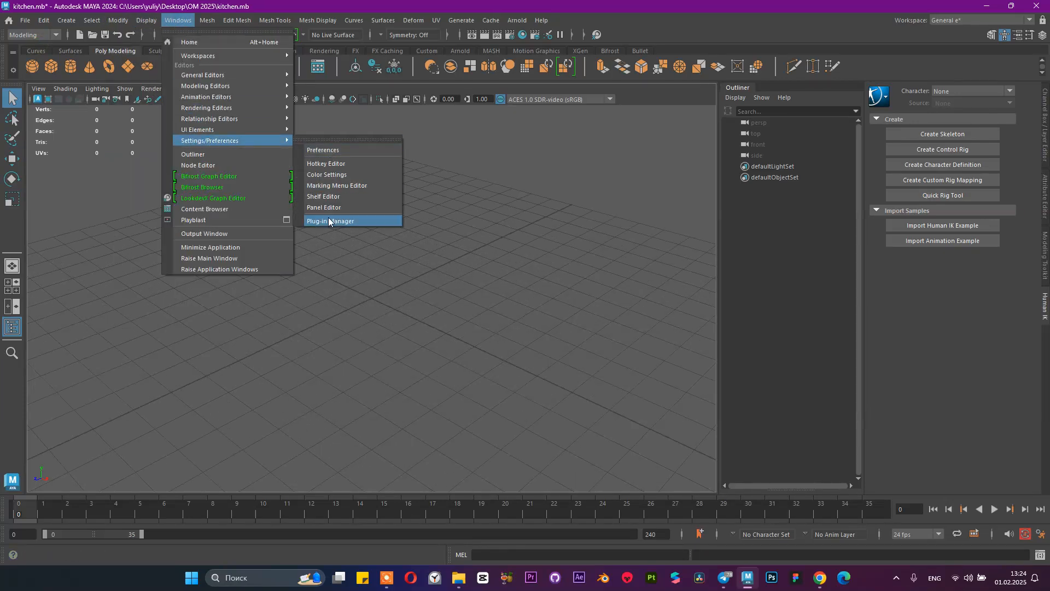
click(343, 151)
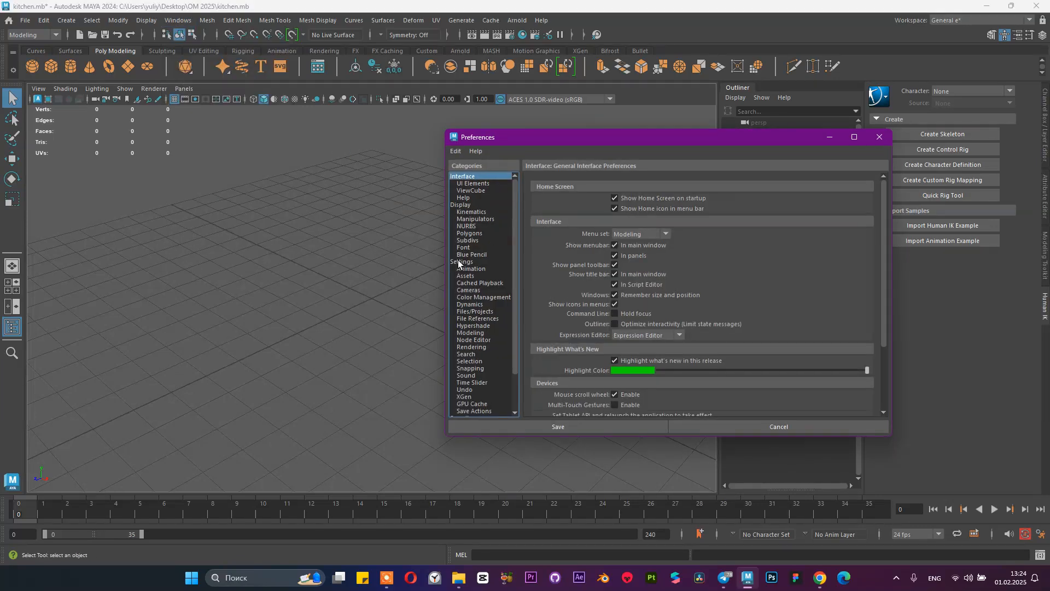
click(461, 261)
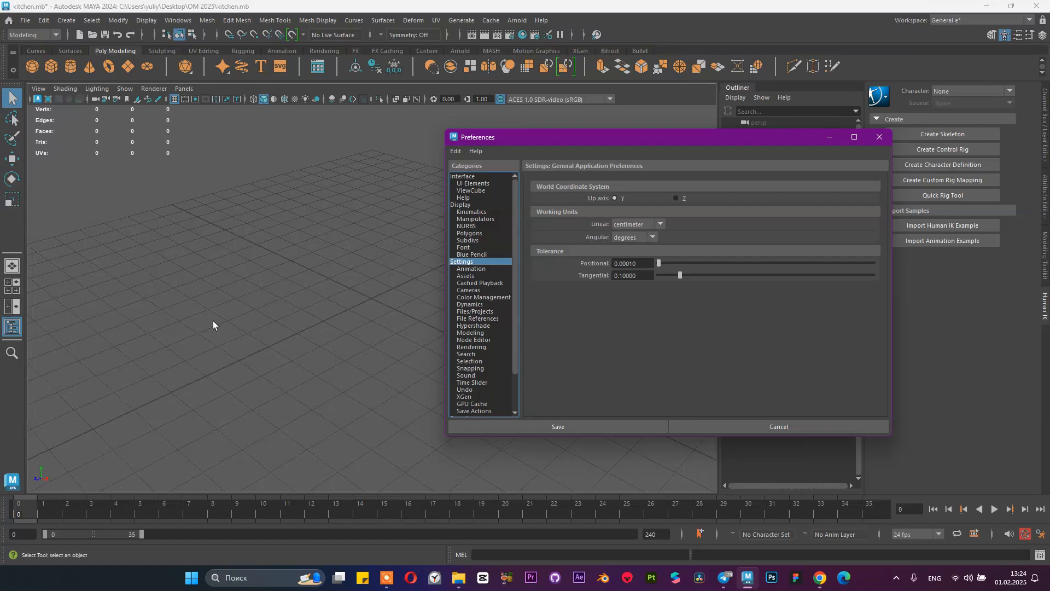
click(658, 223)
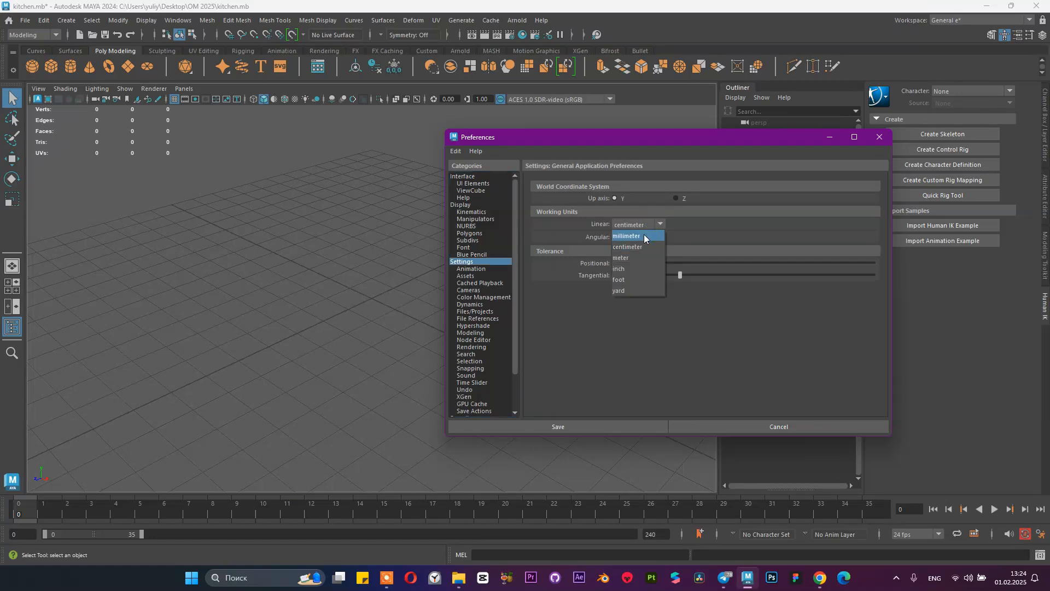
click(635, 255)
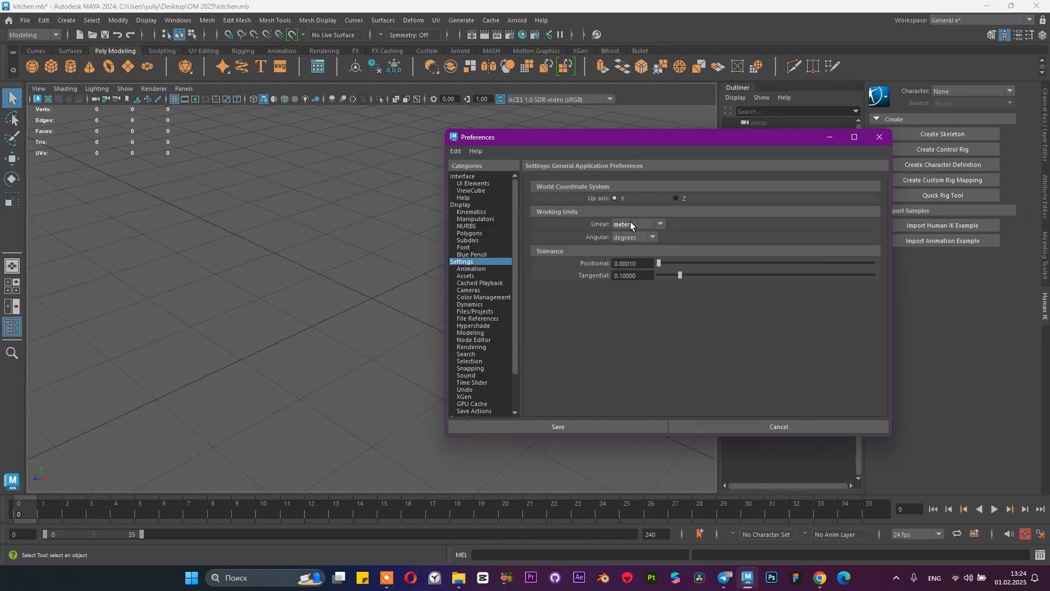
click(547, 426)
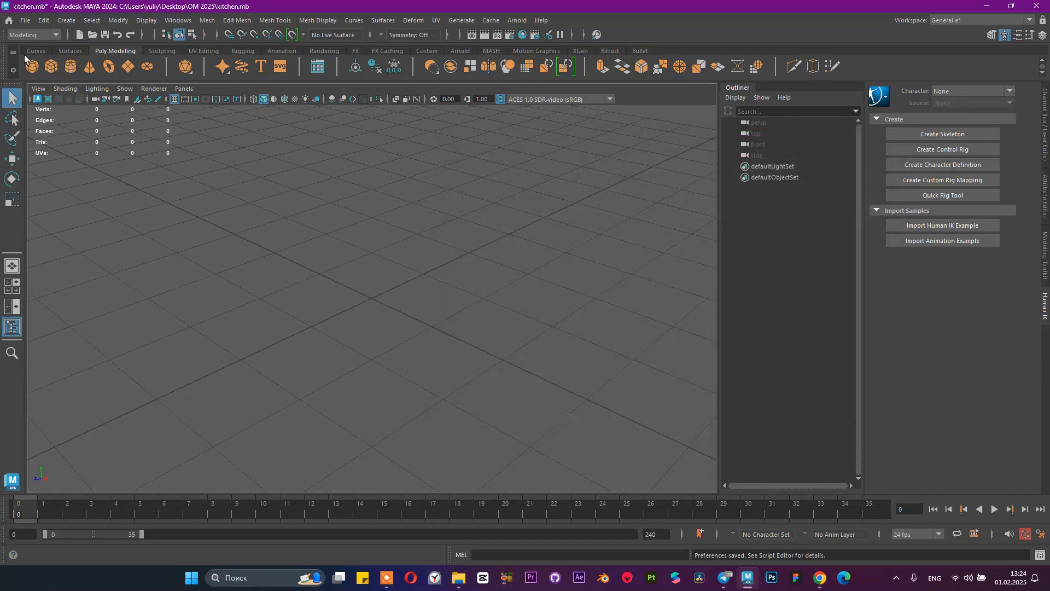
Step: Create a polygon cube at the origin and set its Scale X and Scale Z to 0.6
click(49, 71)
scroll(373, 306, up, 5)
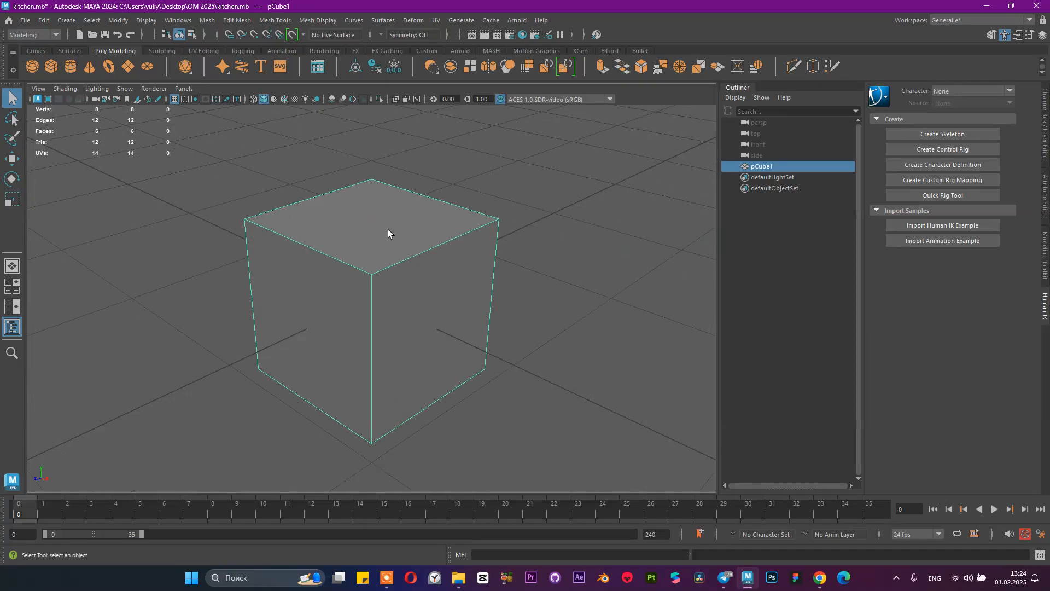
click(1043, 35)
double_click(1020, 173)
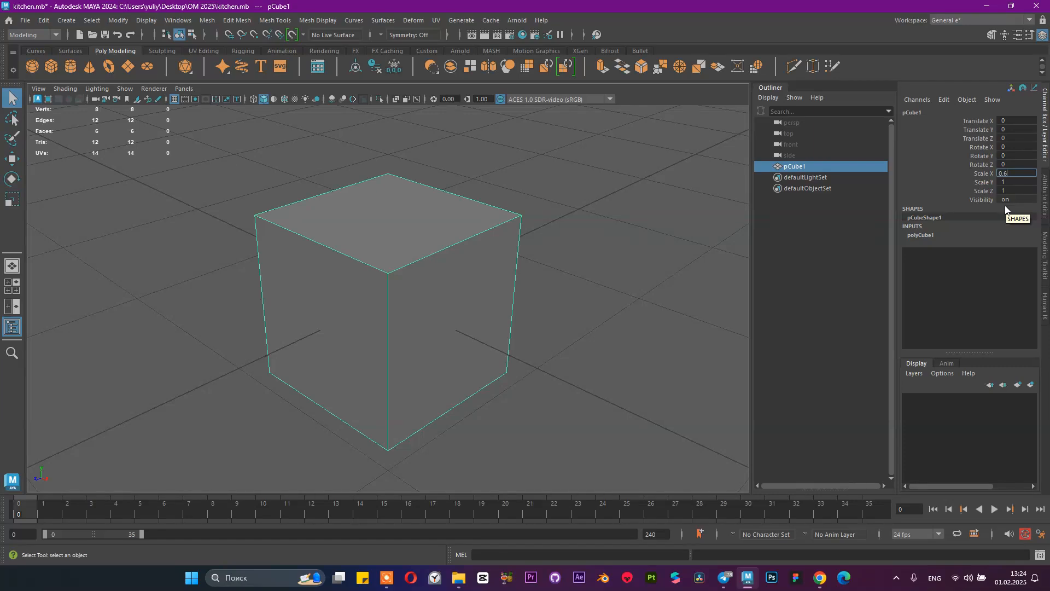
key(Tab)
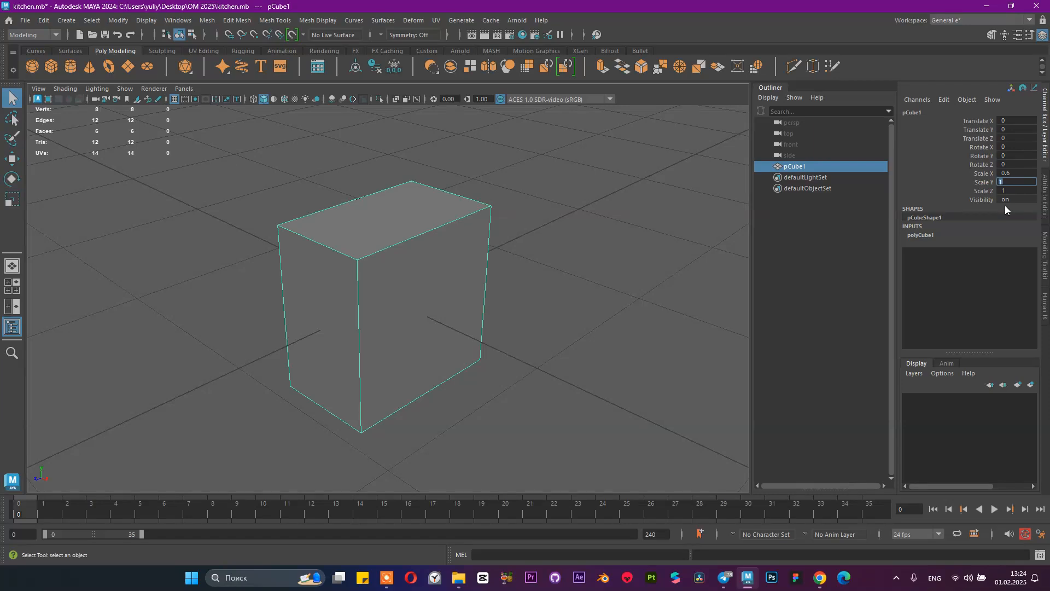
text(0.6)
key(Return)
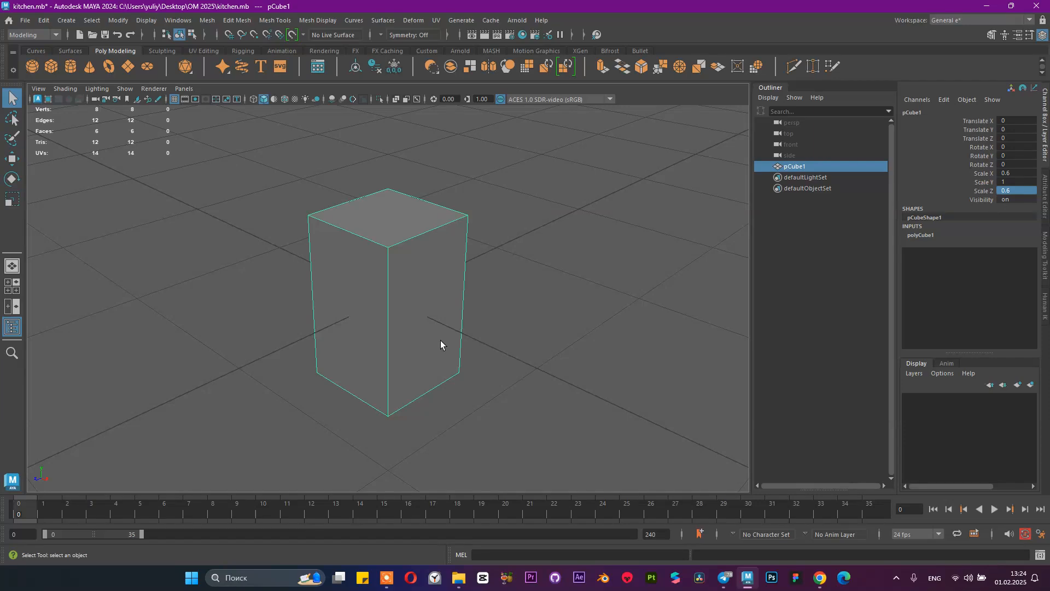
Step: Examine the scaled cube's proportions from several angles, close up and against the whole grid
alt+drag(433, 221, 418, 241)
scroll(418, 241, up, 3)
alt+middle_drag(523, 300, 512, 290)
alt+drag(512, 289, 389, 282)
alt+drag(404, 189, 458, 199)
scroll(401, 223, up, 1)
scroll(401, 223, up, 2)
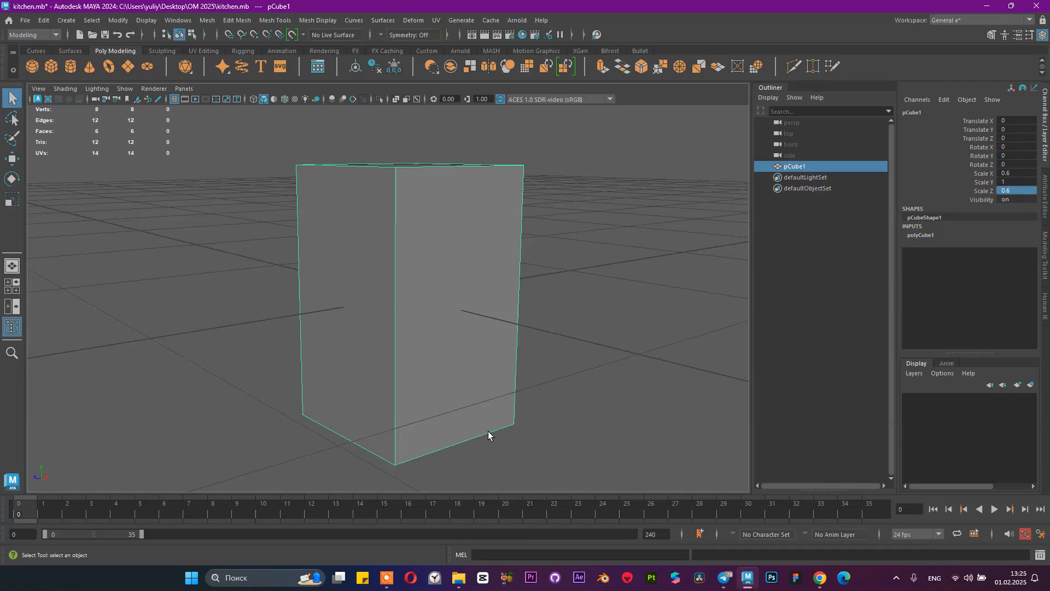
alt+drag(403, 346, 399, 297)
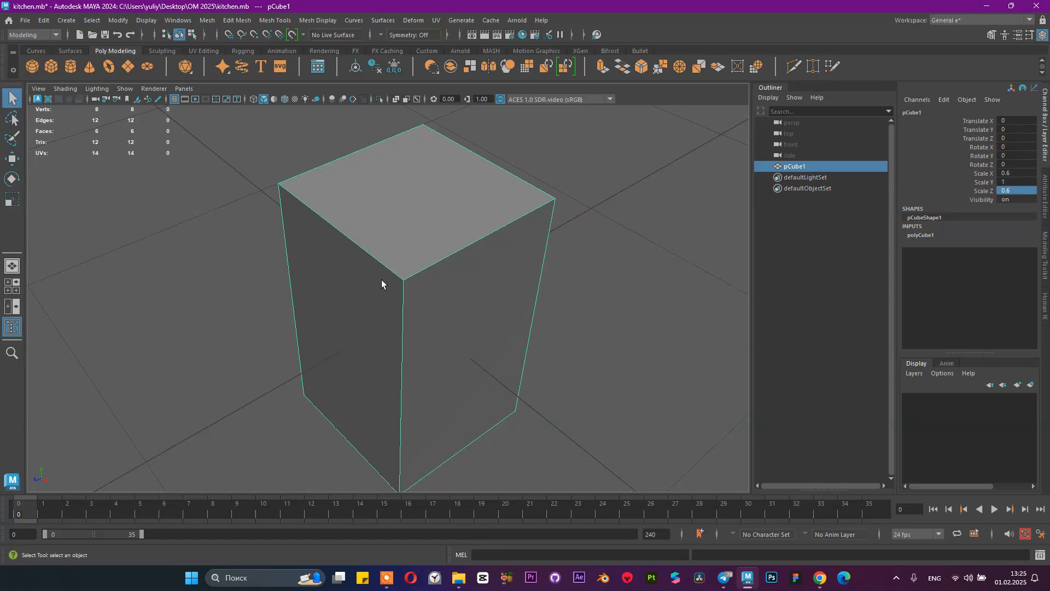
scroll(396, 268, down, 2)
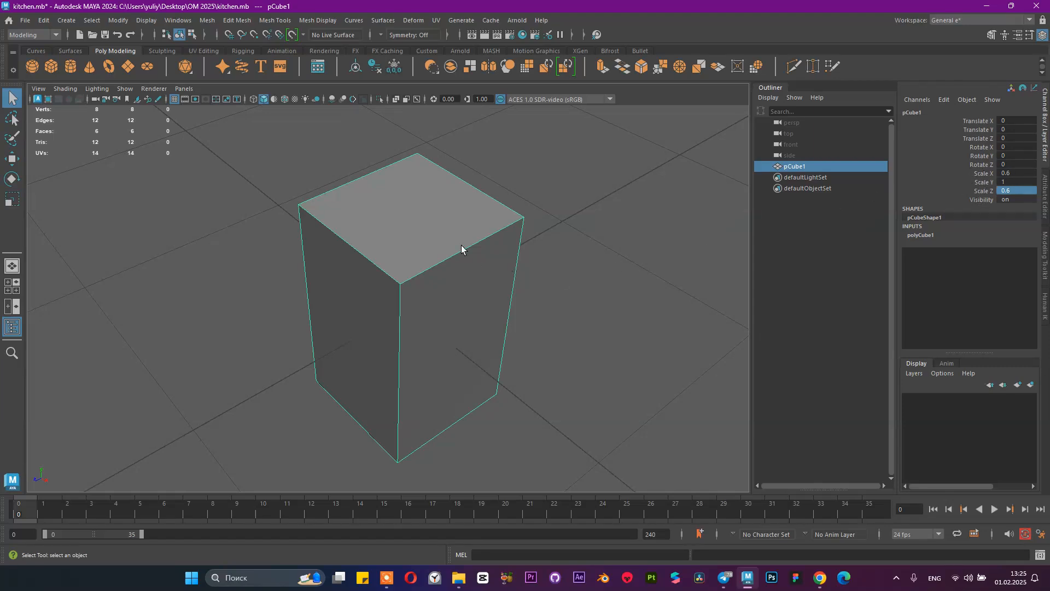
alt+drag(461, 245, 381, 245)
click(809, 257)
click(790, 167)
scroll(540, 273, down, 3)
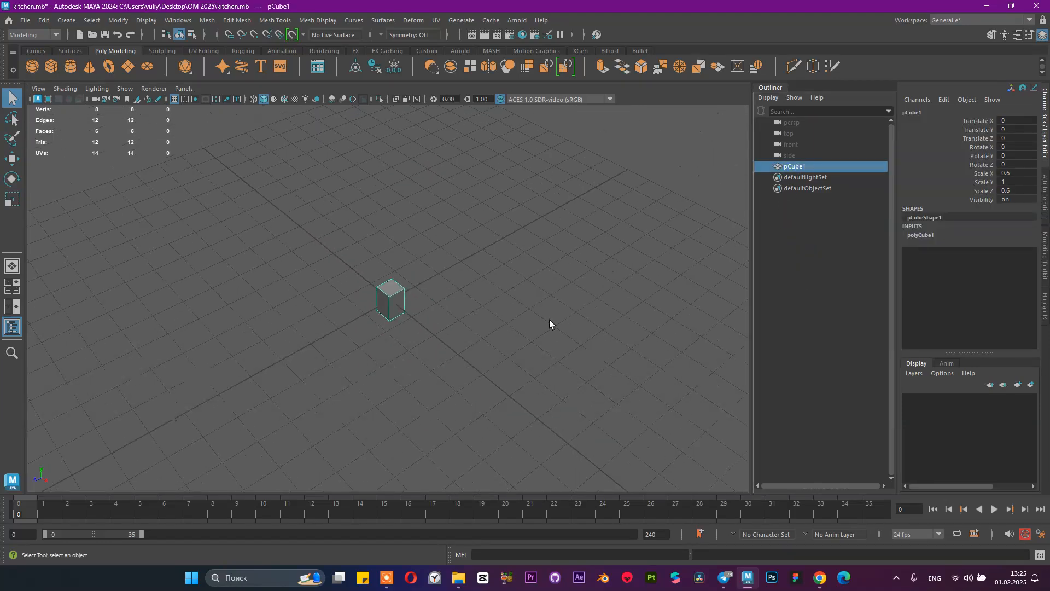
Step: Switch to File Explorer, view the front and angled green kitchen photos from the OM 2025 folder, and minimize the image viewer
click(819, 578)
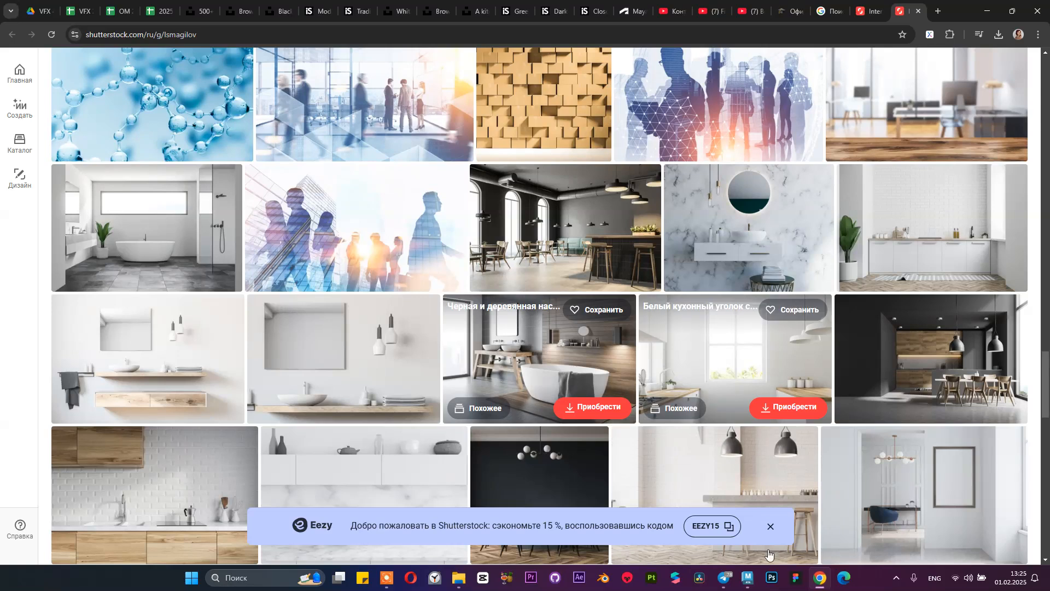
click(459, 577)
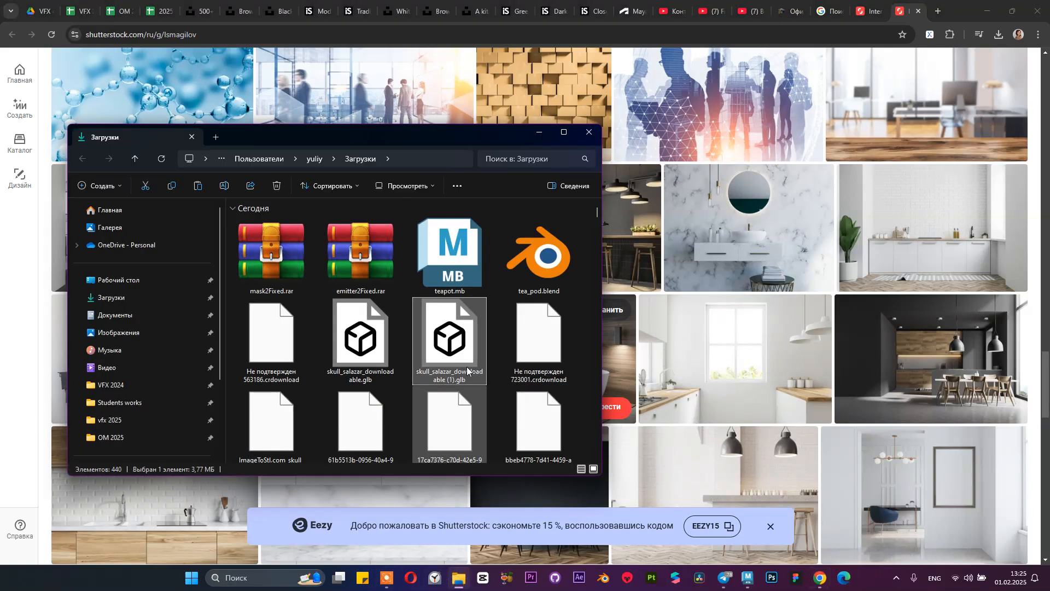
click(120, 437)
double_click(264, 241)
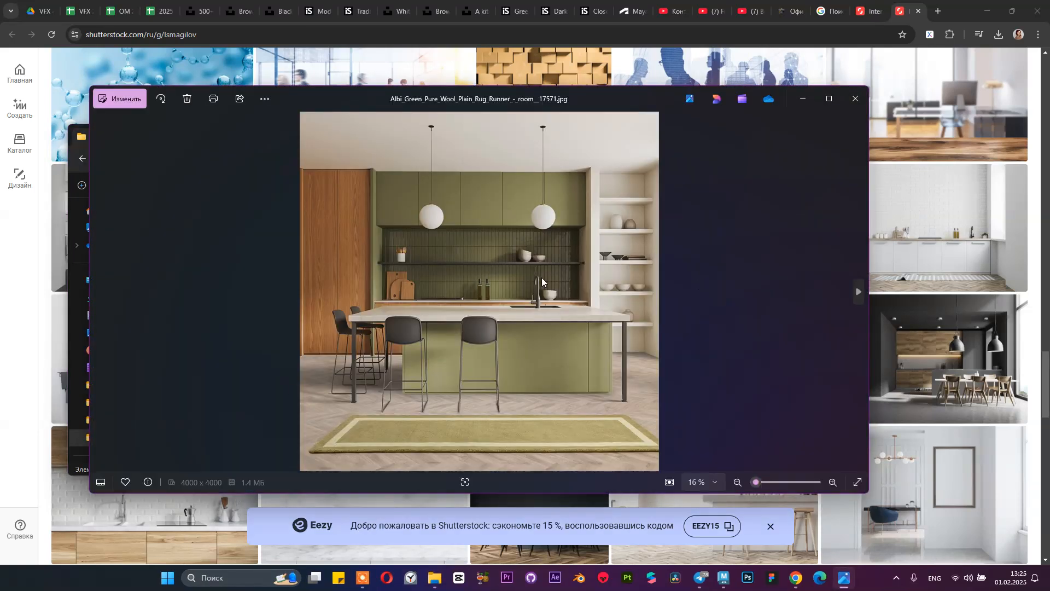
key(Right)
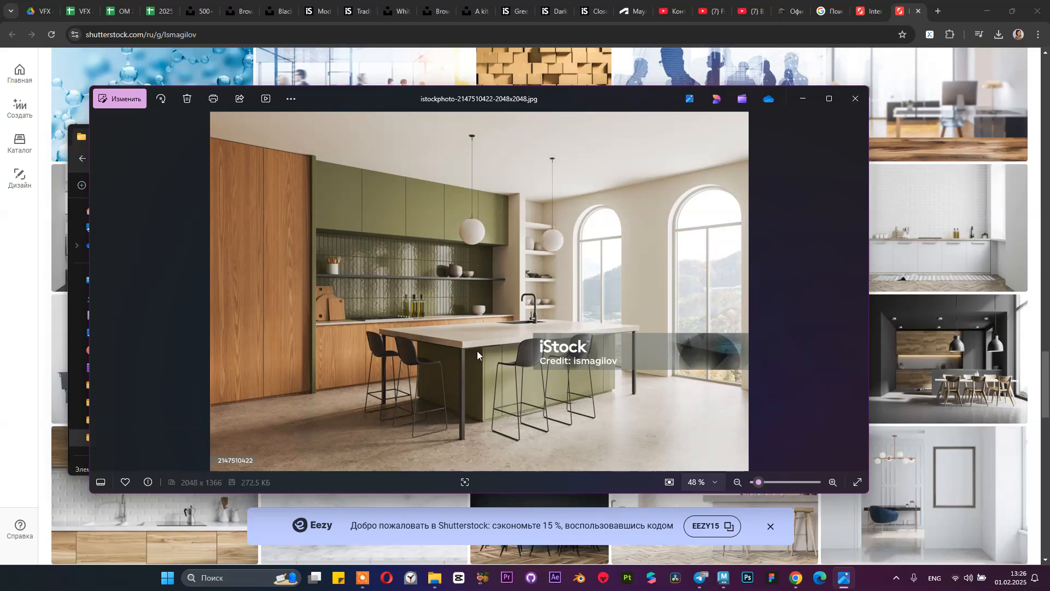
scroll(543, 340, up, 3)
scroll(542, 340, down, 3)
click(804, 99)
Step: Search Google for "kitchen floor plan" in a new Chrome tab, preview the RoomSketcher kitchen layout, and close the tab
click(938, 11)
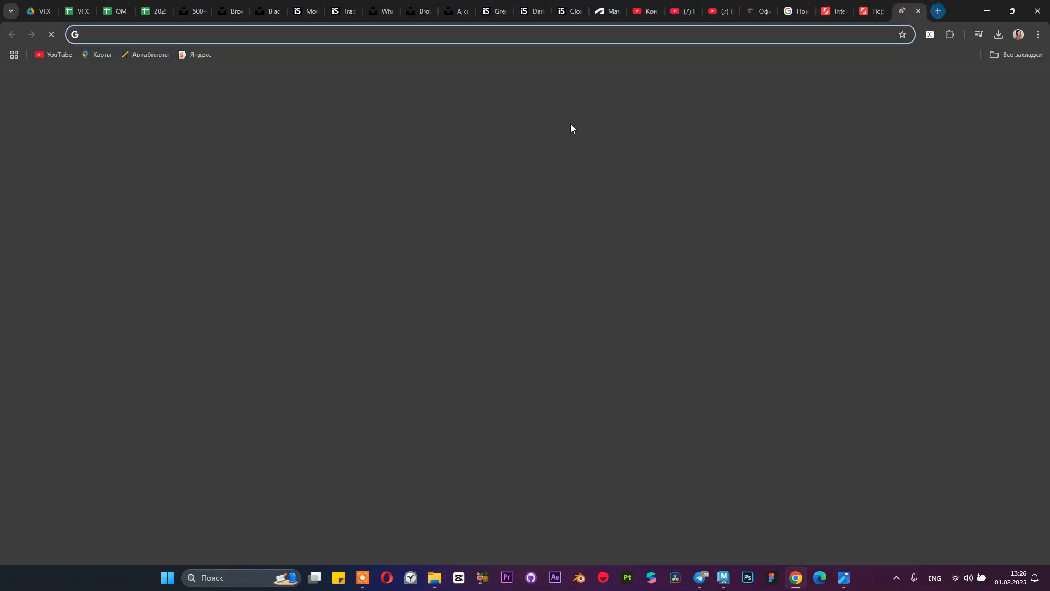
text(kitchen r)
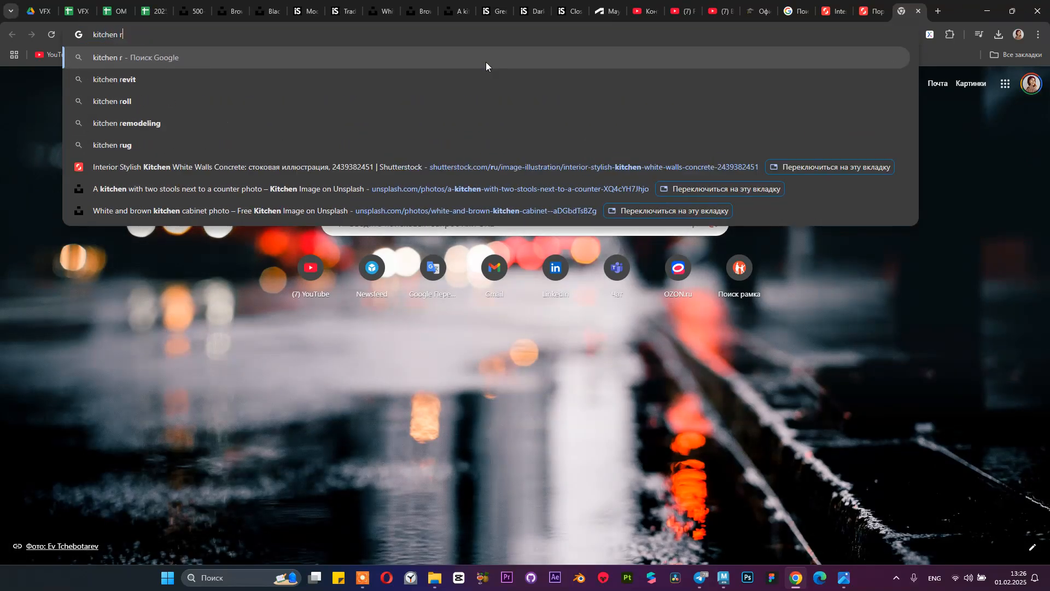
key(BackSpace)
text(floor plan)
key(Return)
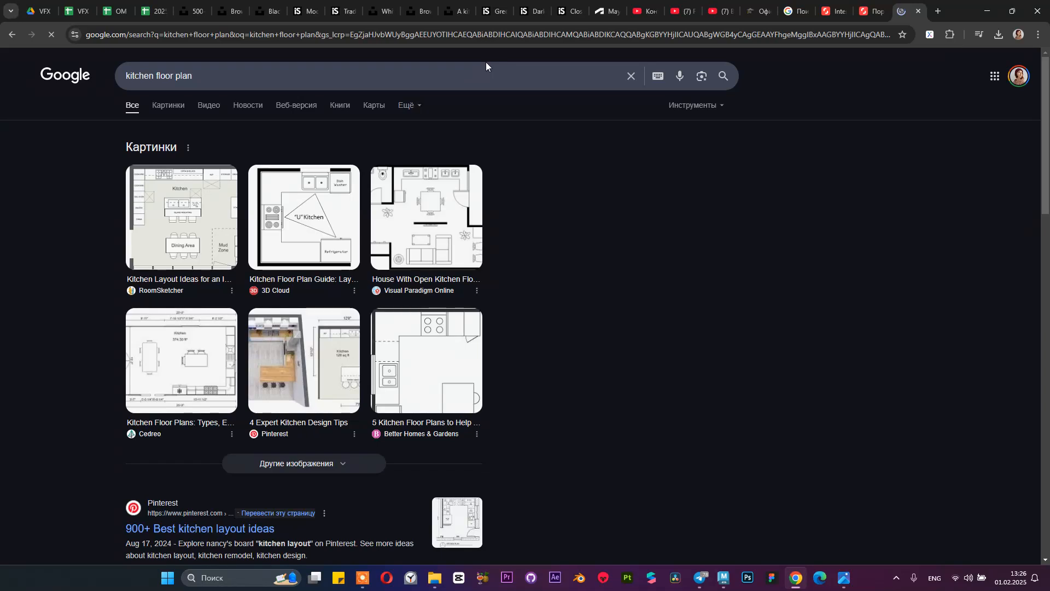
click(202, 223)
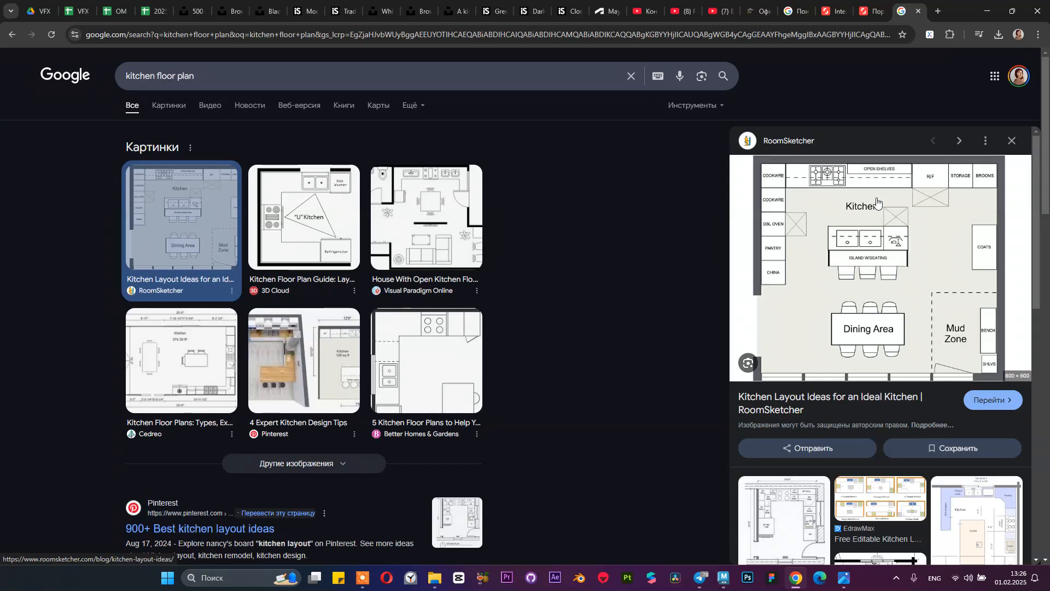
scroll(652, 318, down, 1)
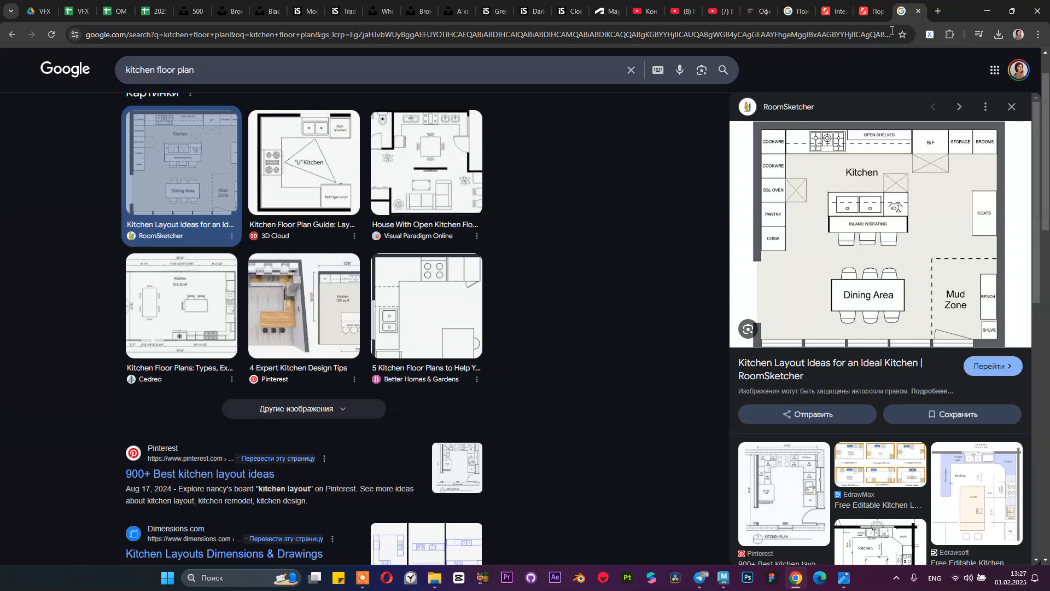
click(919, 11)
Step: Look back through the Shutterstock contributor's image gallery and close its page
scroll(276, 431, up, 10)
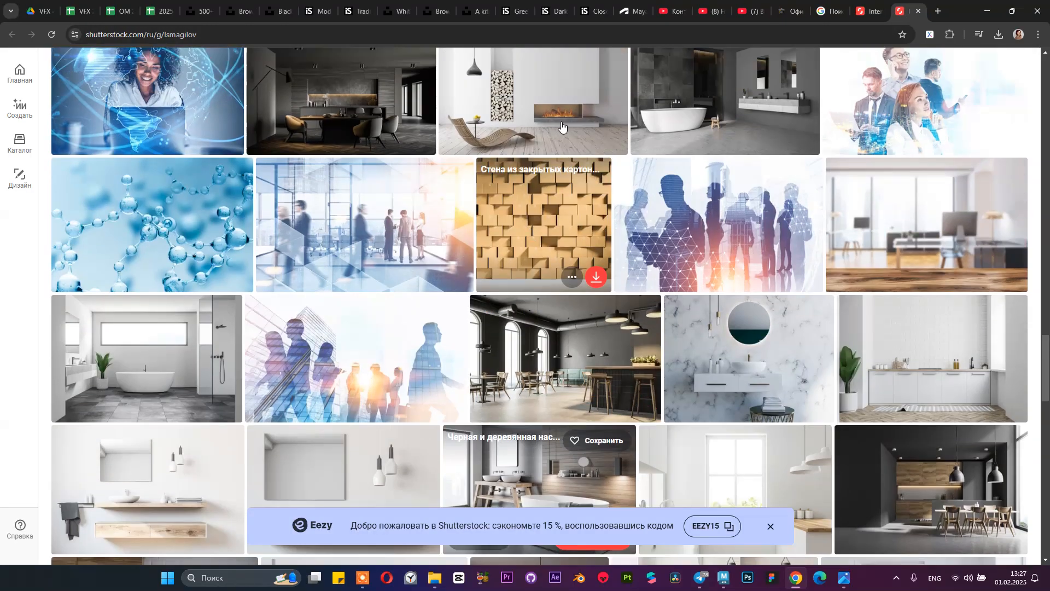
scroll(520, 136, up, 15)
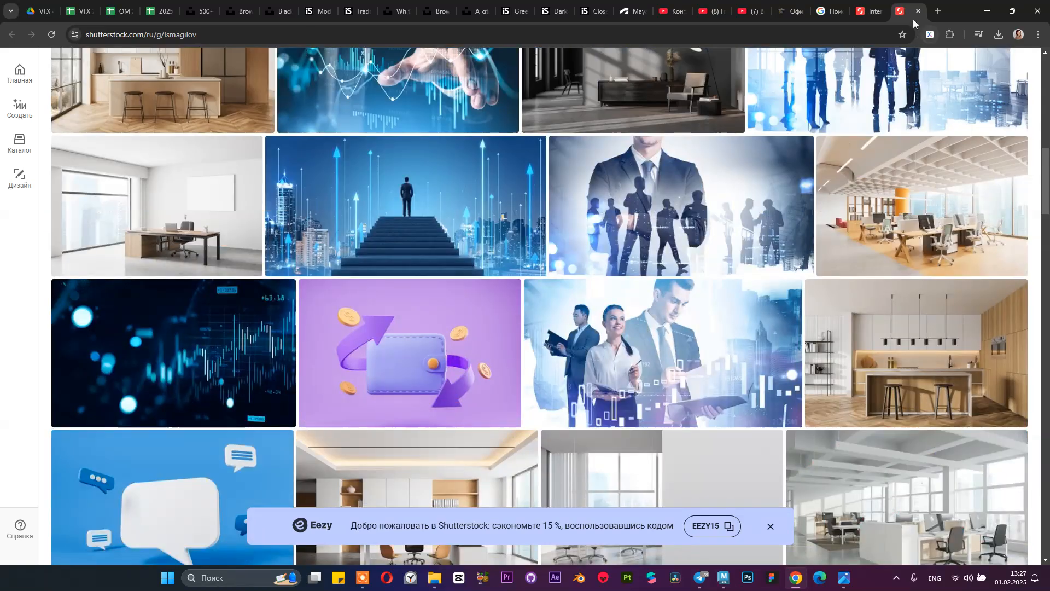
click(919, 11)
Step: Search Google Images for "кухонный гарнитур параметры" in a new browser tab
click(938, 11)
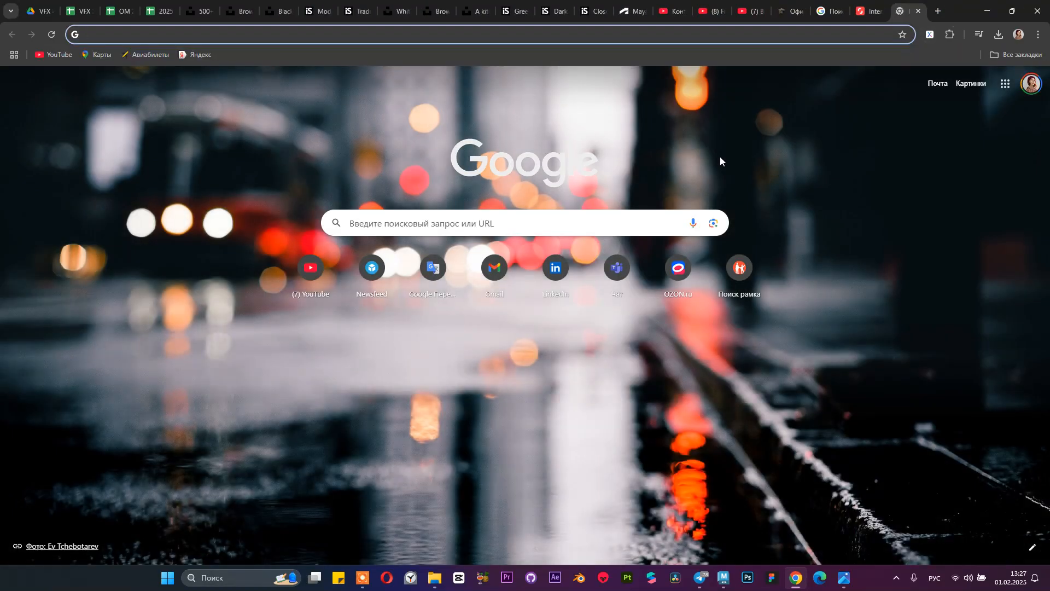
text(кух)
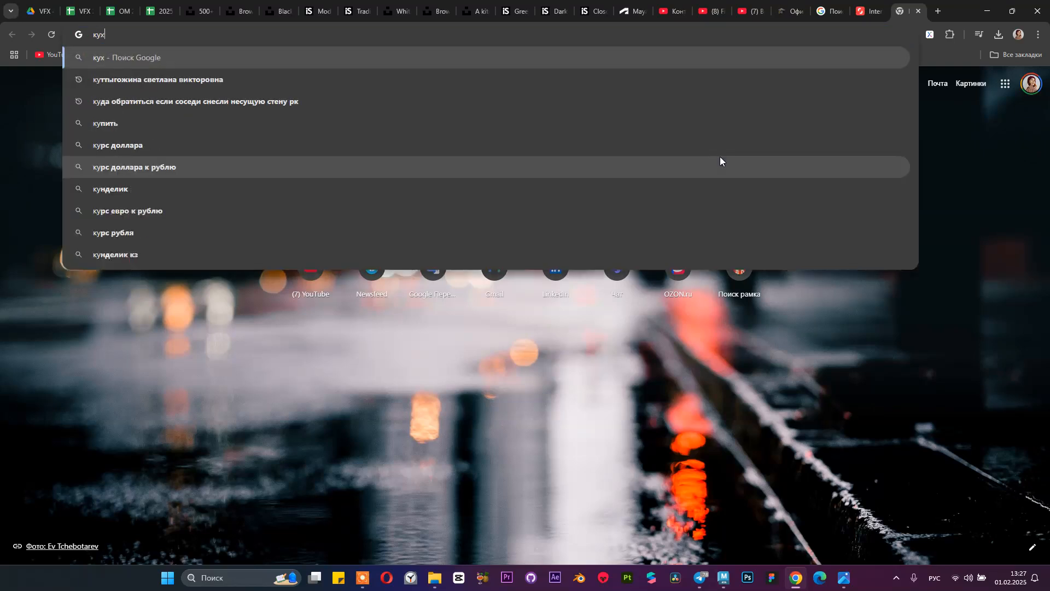
text(онный га)
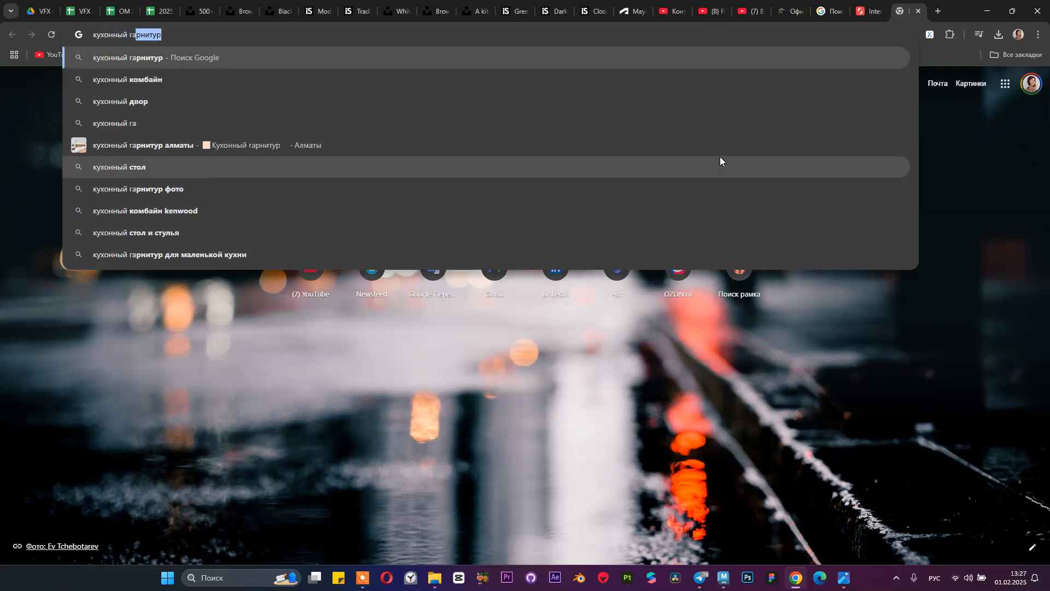
text(рнитур параметры)
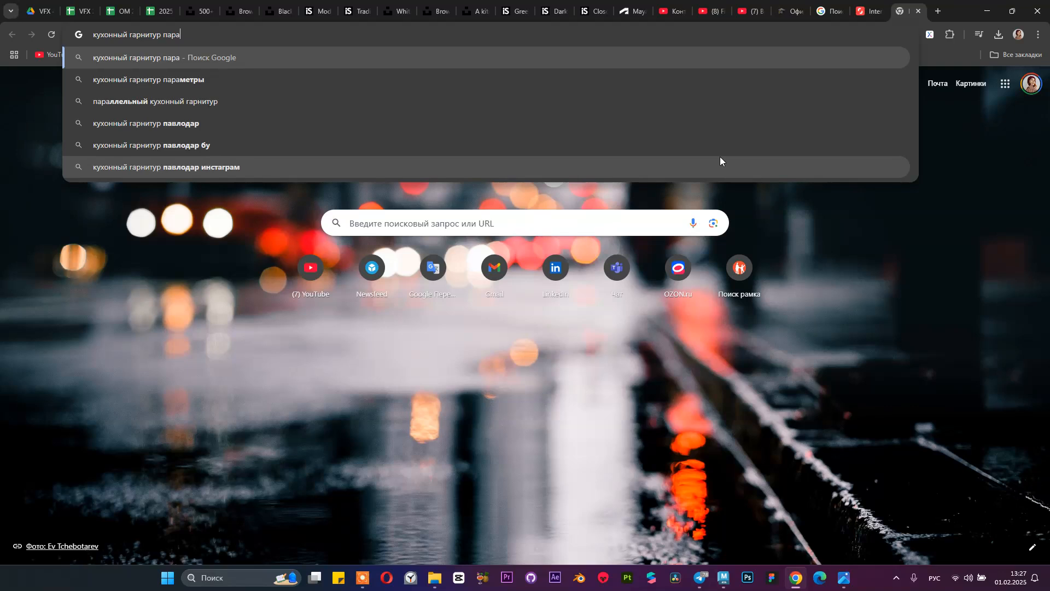
key(Return)
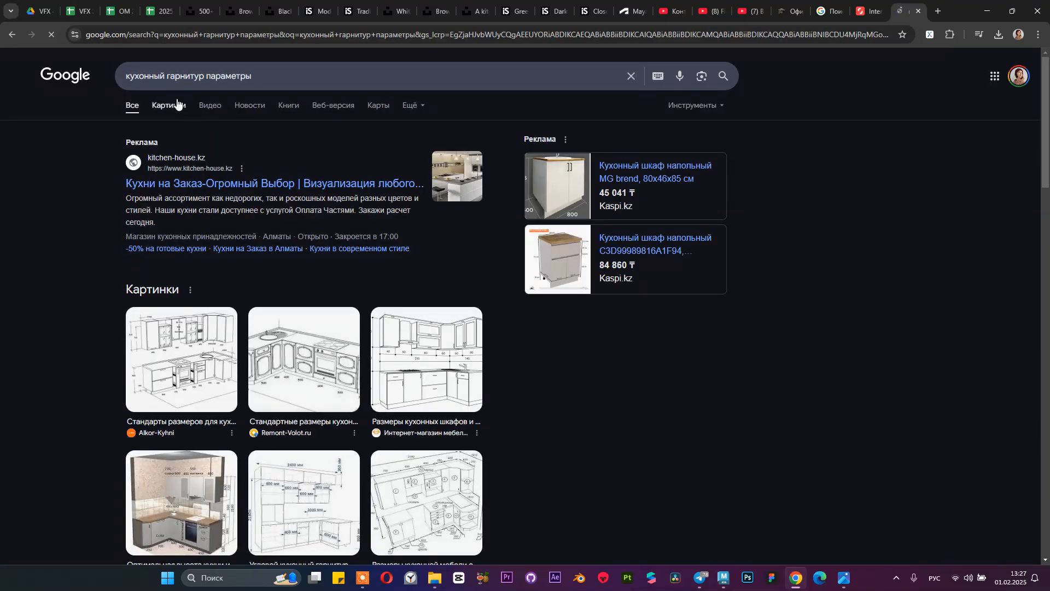
click(174, 106)
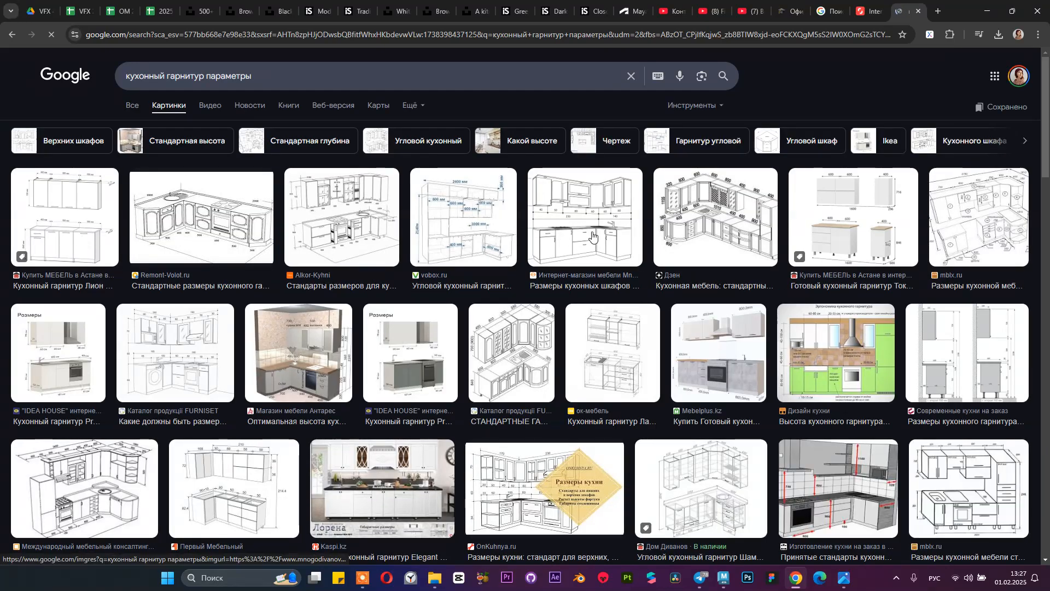
Step: Browse the image results and preview the dimensioned drawing of the Лион 1,8 м kitchen set
scroll(601, 245, down, 1)
scroll(601, 244, down, 3)
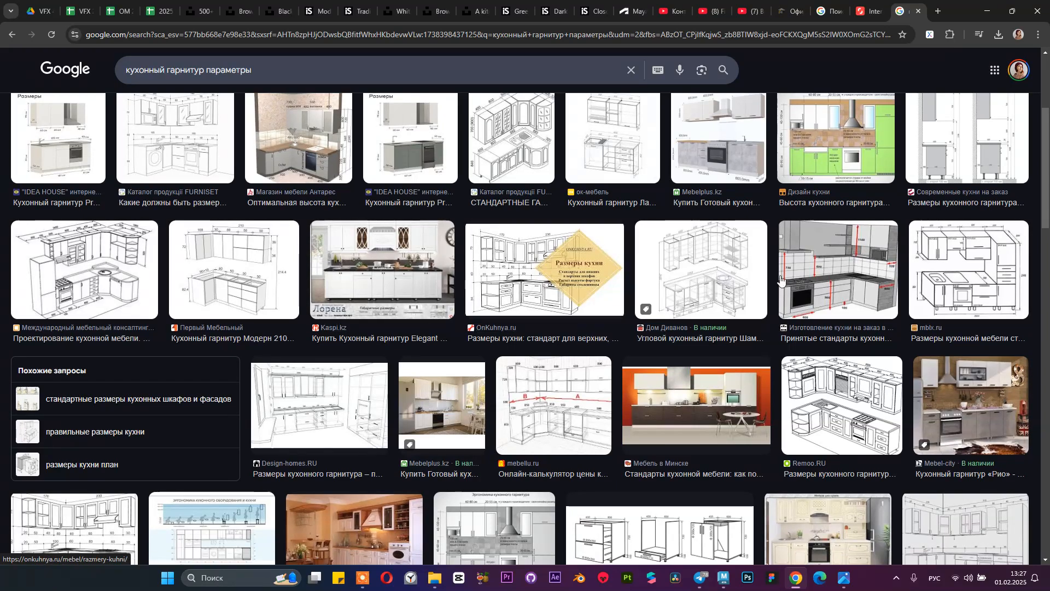
scroll(695, 276, up, 2)
scroll(688, 276, up, 2)
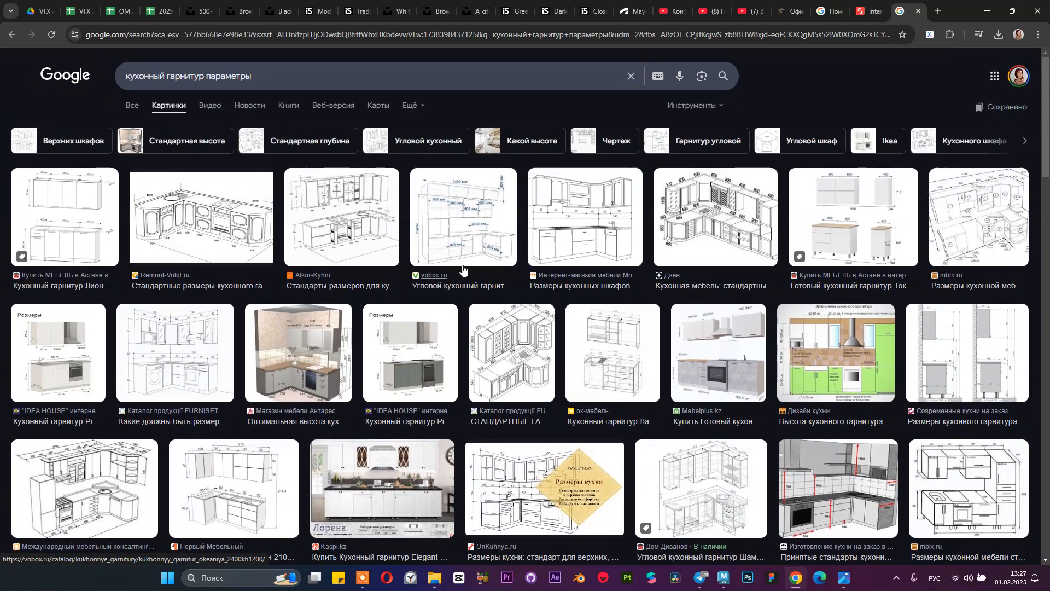
click(88, 230)
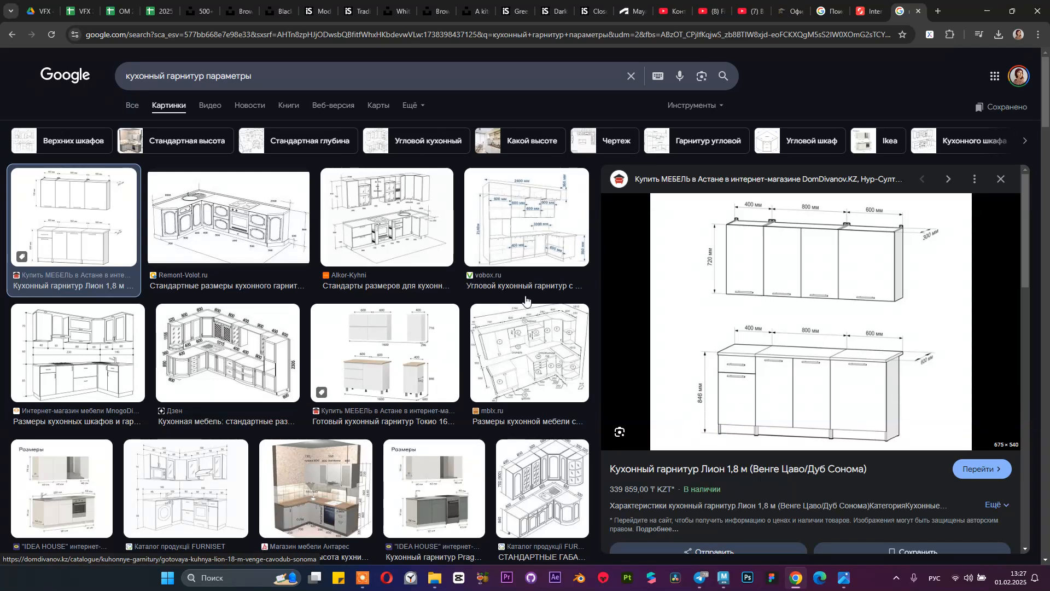
key(super+Down)
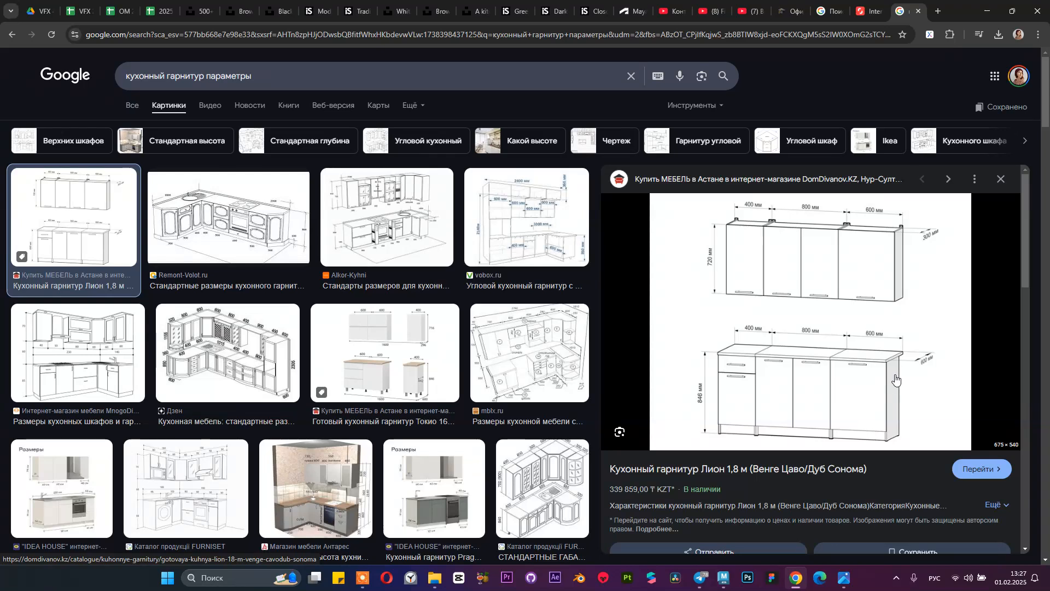
key(super+Down)
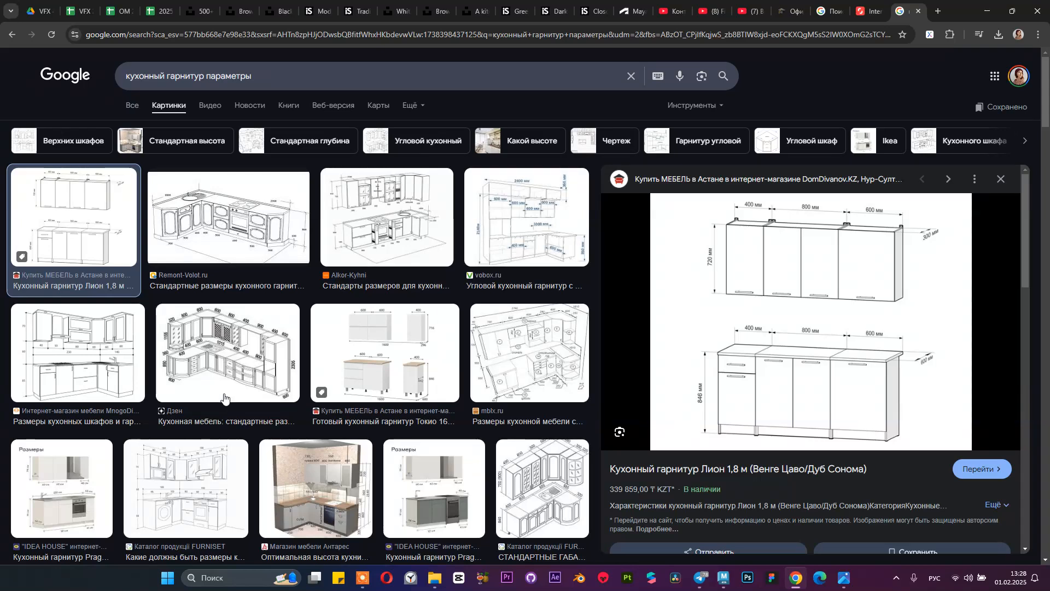
Step: Preview the dimensioned drawings of the Модерн 210 x 100 см kitchen set and the Alkor-Kyhni standard kitchen cabinets
scroll(223, 399, down, 5)
scroll(223, 399, down, 3)
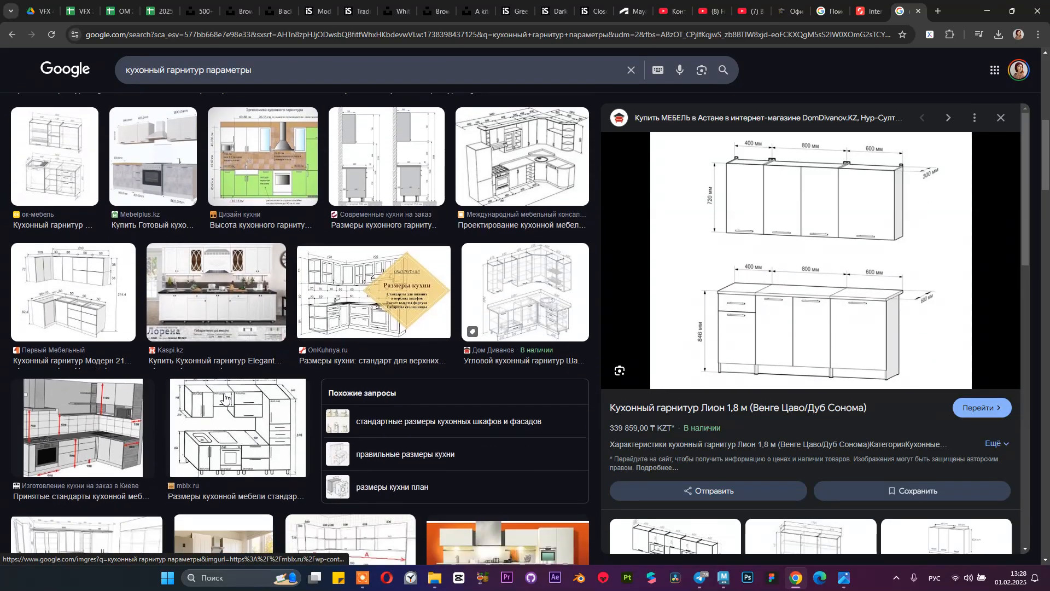
click(70, 309)
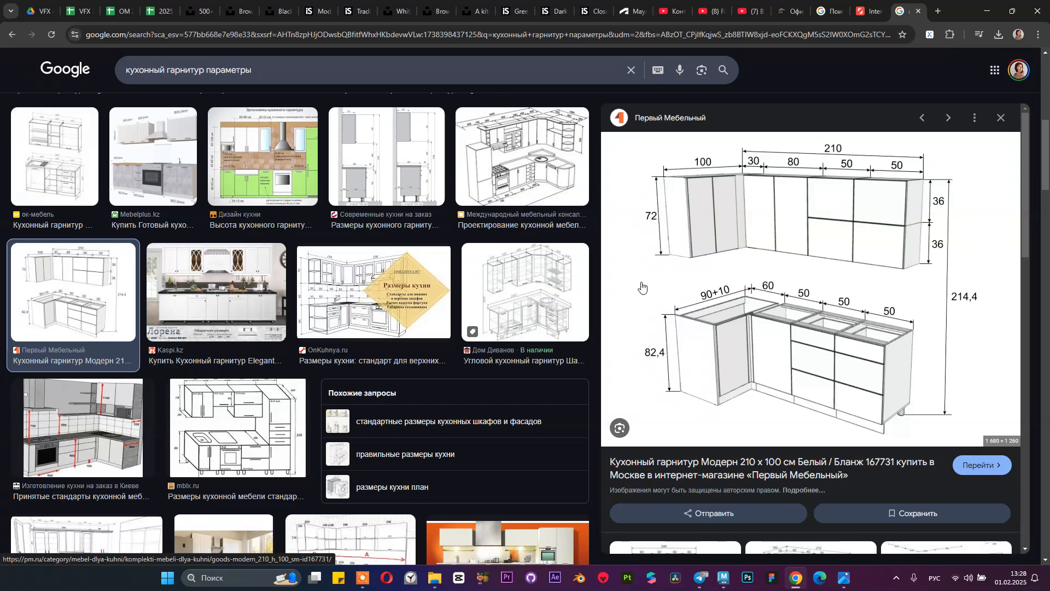
scroll(482, 349, down, 4)
scroll(482, 348, down, 10)
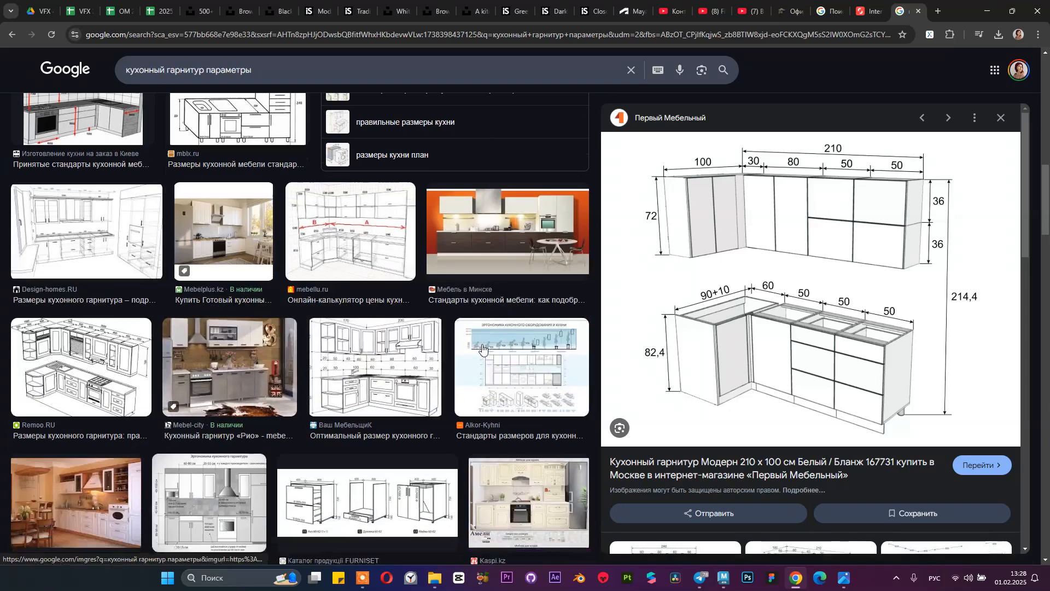
scroll(482, 349, up, 1)
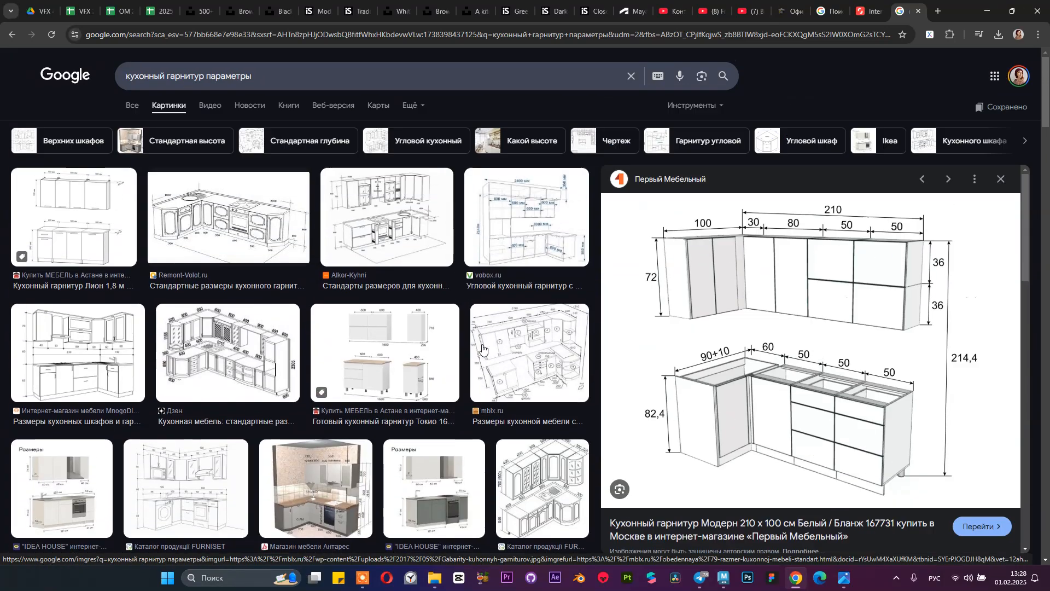
click(396, 226)
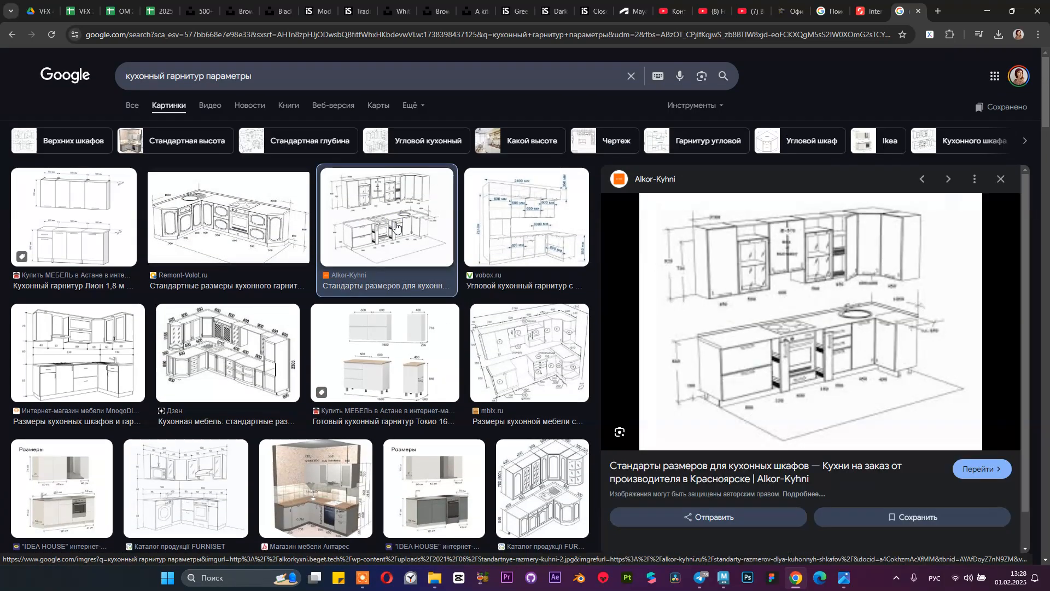
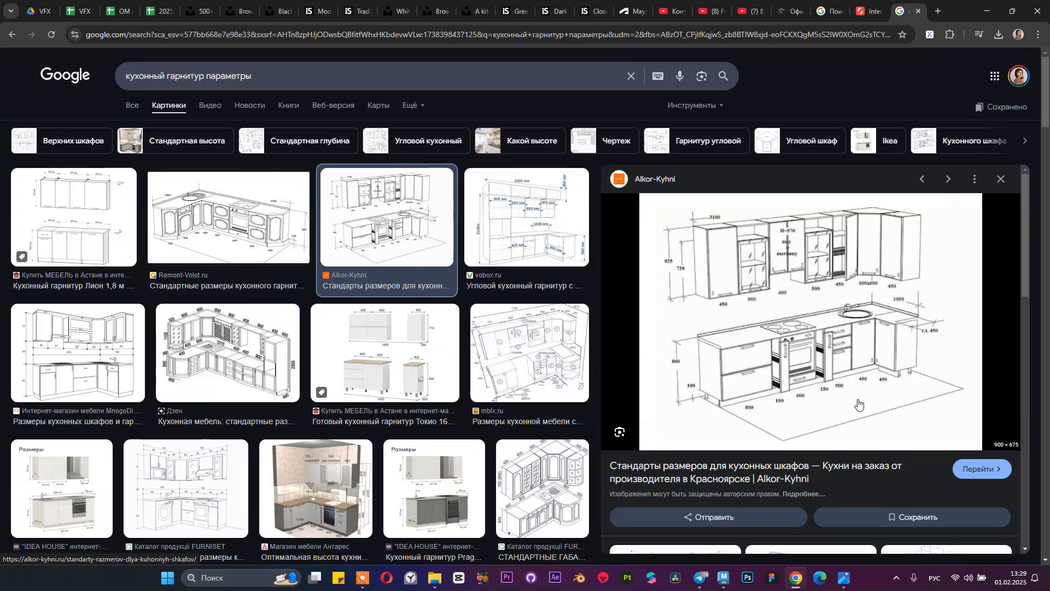
Step: Minimize Chrome, view the front and angled green kitchen photos from the OM 2025 folder, and minimize the image viewer
click(988, 11)
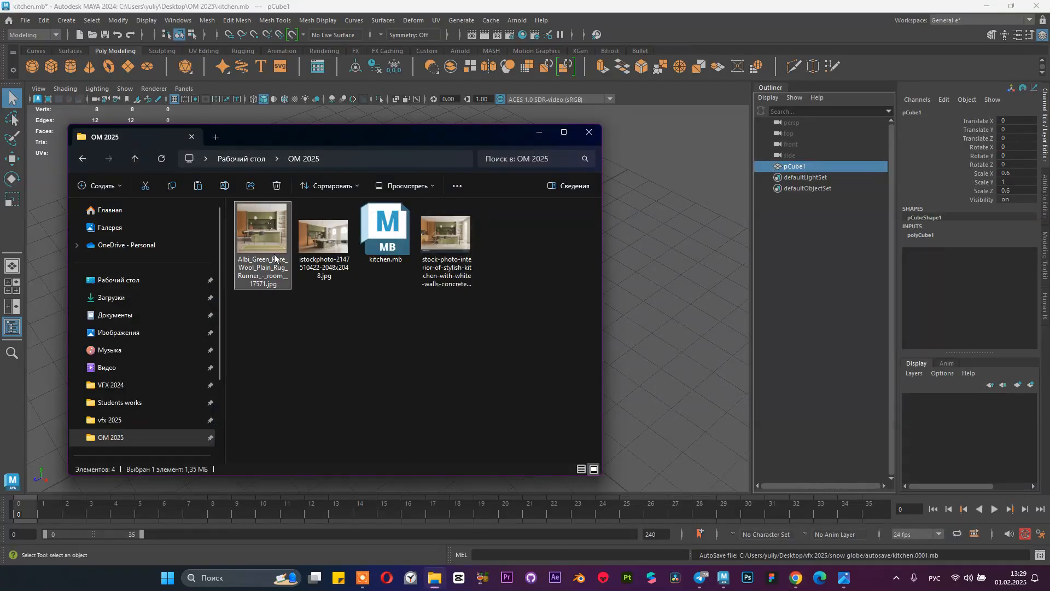
double_click(265, 234)
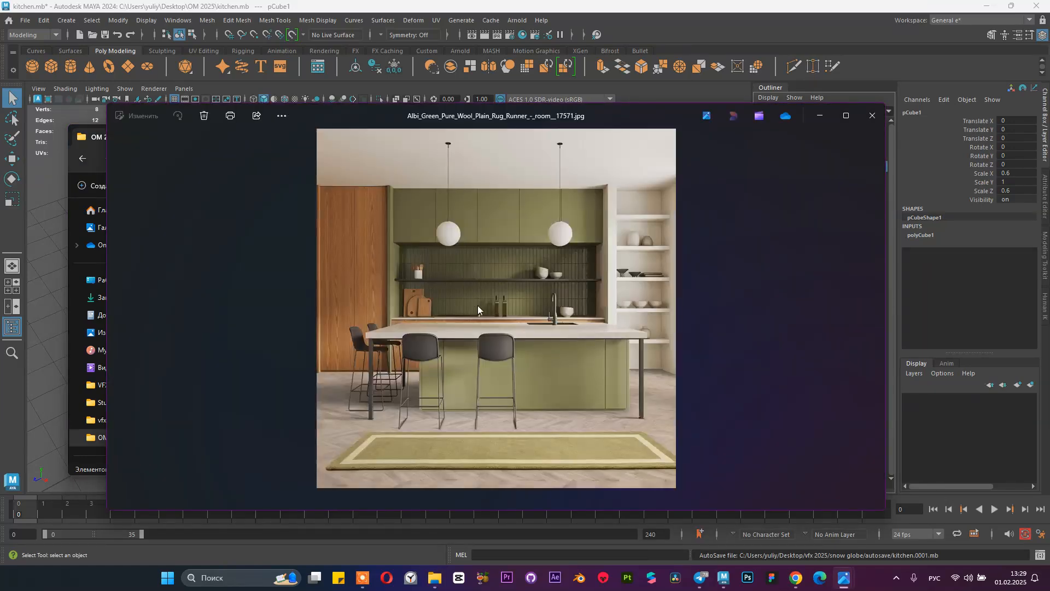
key(Right)
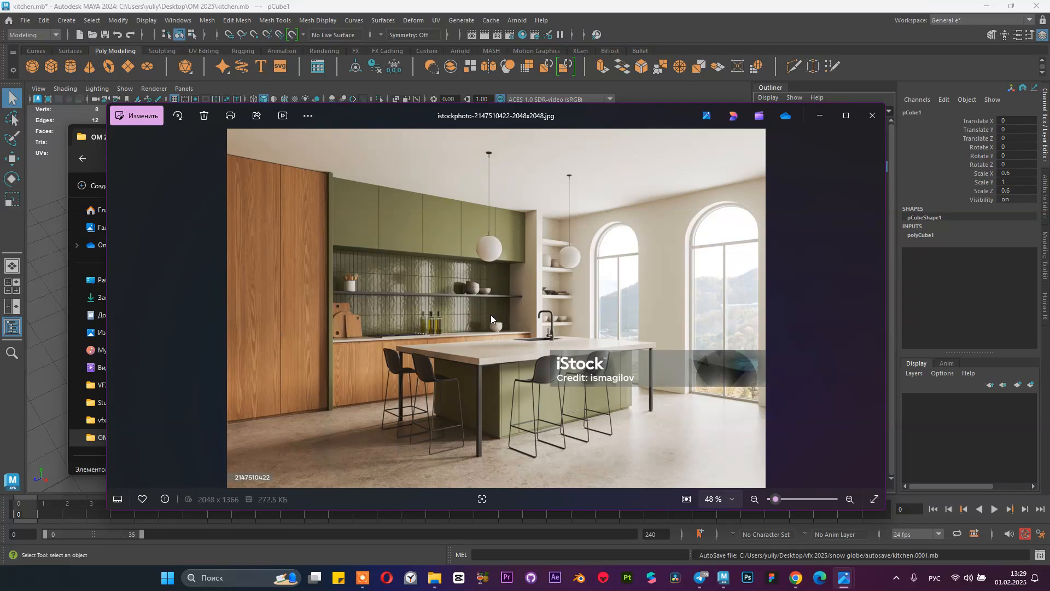
scroll(491, 315, up, 3)
scroll(483, 323, down, 3)
click(817, 118)
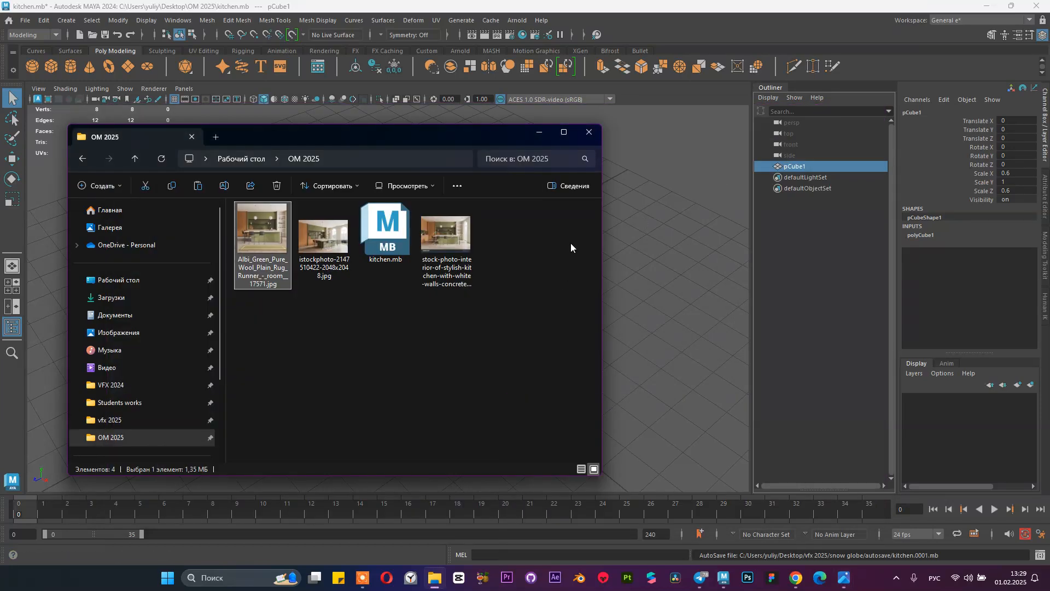
Step: Minimize the OM 2025 folder window to return to Maya and select pCube1
click(537, 136)
click(392, 307)
scroll(431, 241, down, 4)
scroll(421, 272, up, 5)
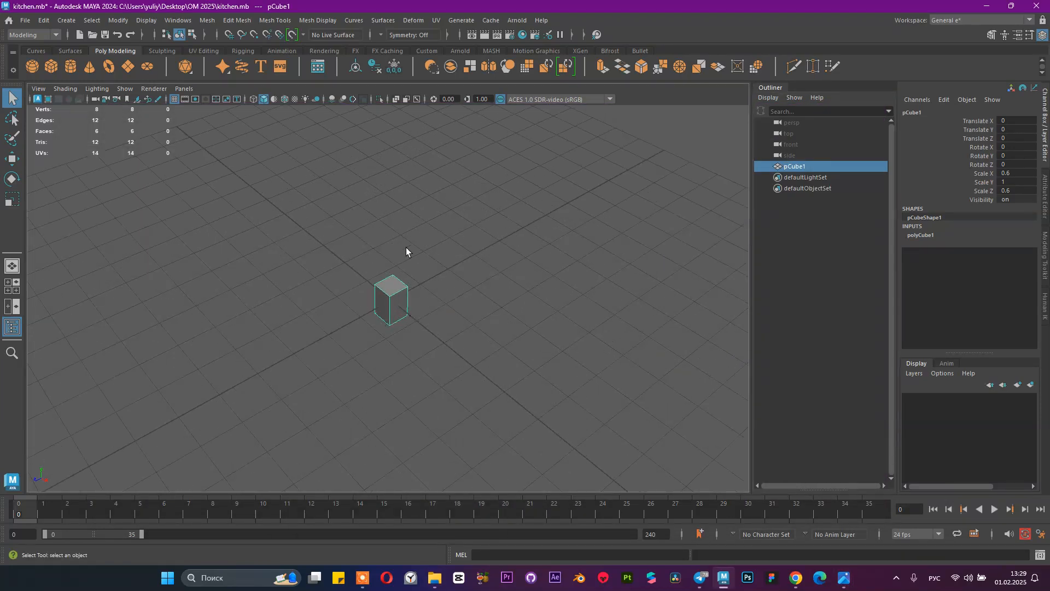
scroll(429, 340, down, 3)
click(822, 250)
click(798, 167)
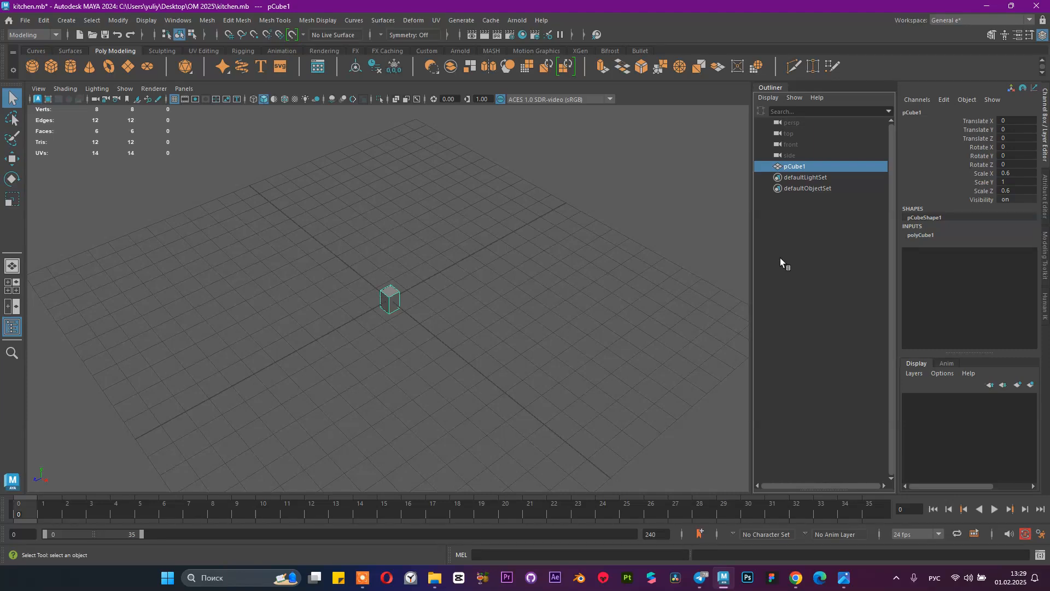
Step: Switch to the angled green kitchen photo and send "388" as a quick reply to the incoming Microsoft Teams message
click(844, 578)
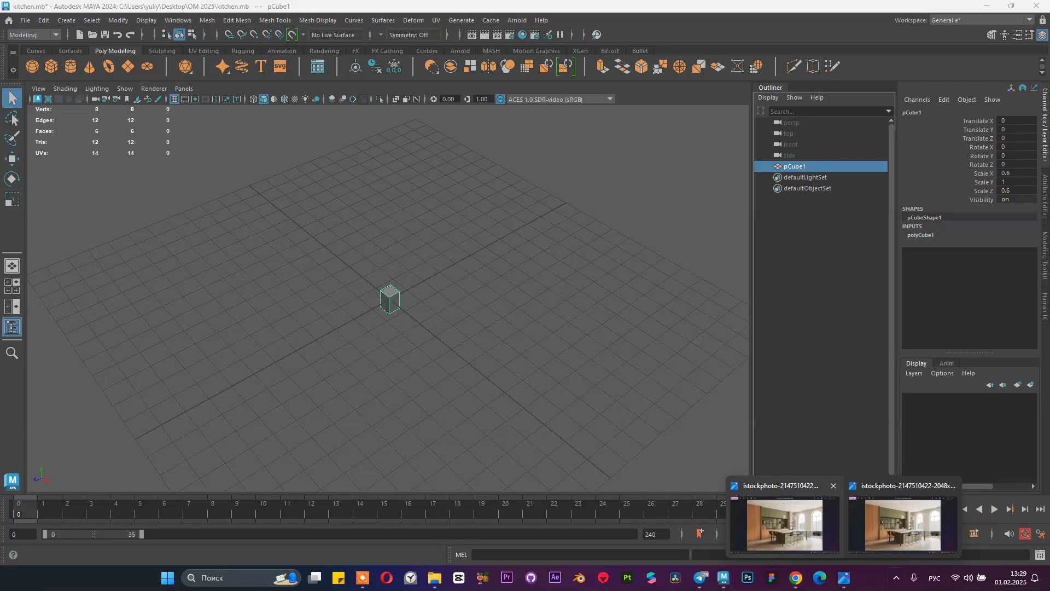
click(903, 525)
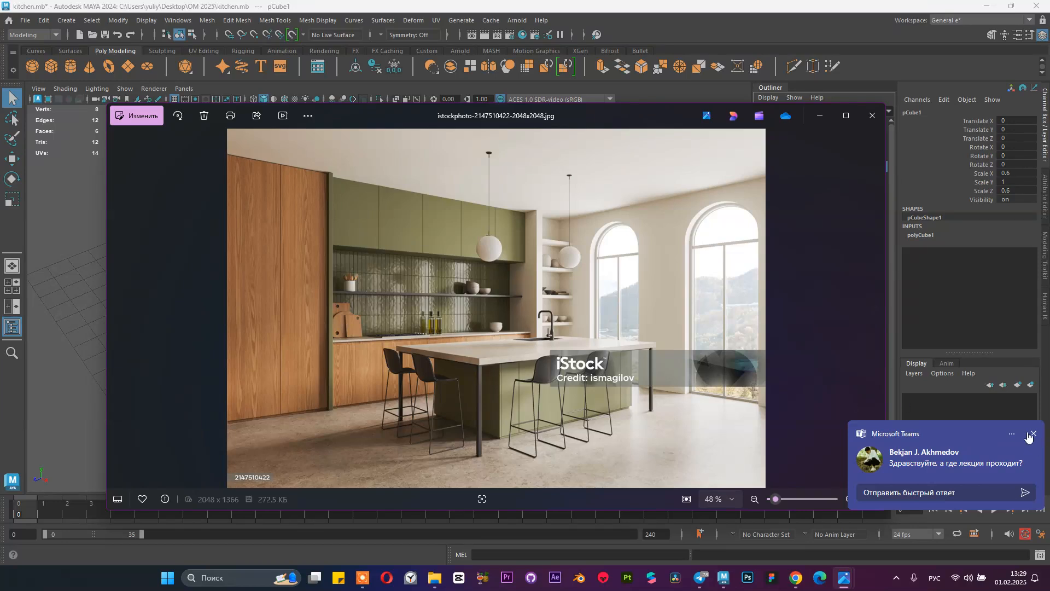
click(969, 495)
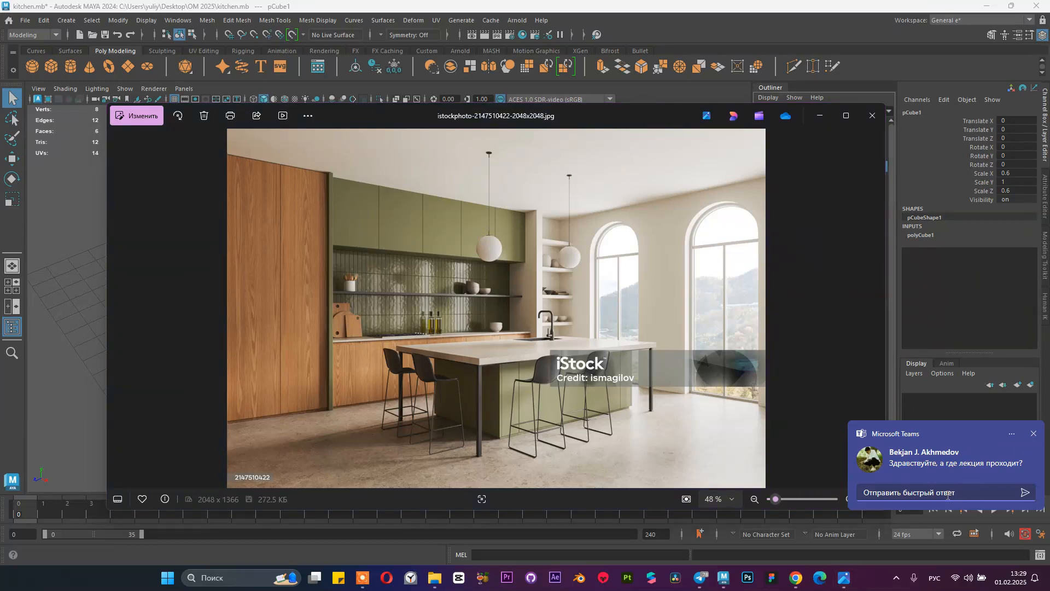
text(388)
click(1025, 494)
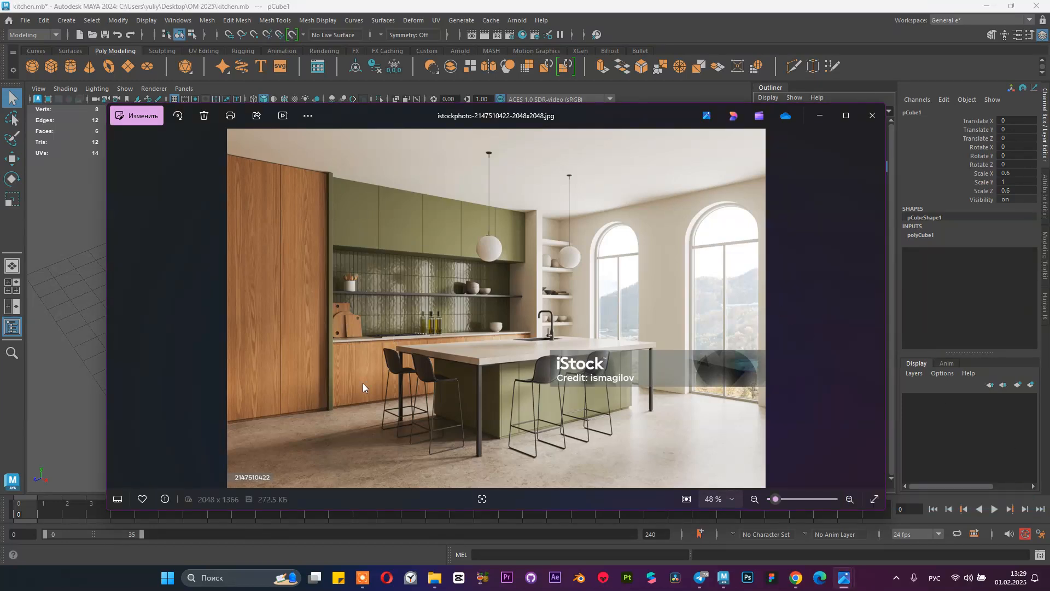
Step: Minimize the image viewer and set the cube's Scale Y to 0.82 in Maya
click(819, 115)
scroll(416, 309, up, 3)
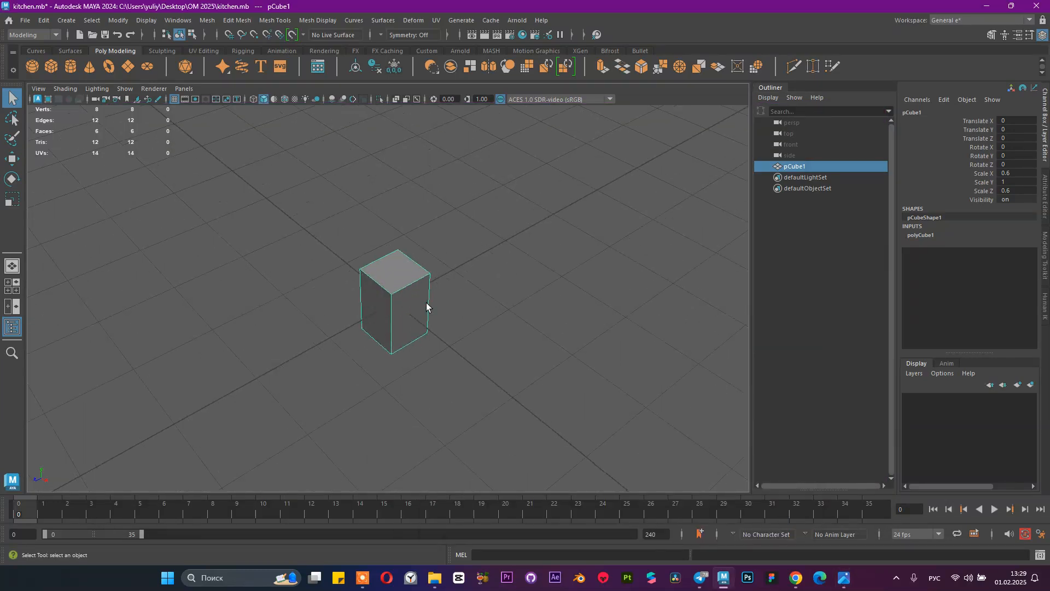
double_click(1010, 182)
key(Return)
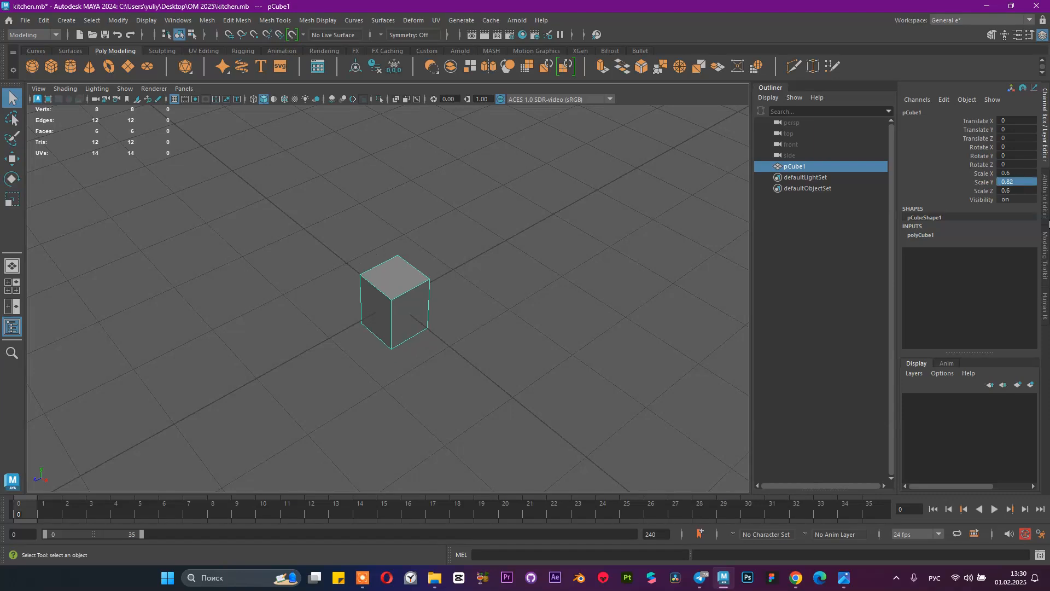
Step: Examine the cube's cabinet proportions up close from several angles
alt+drag(422, 259, 457, 235)
scroll(517, 307, up, 4)
alt+drag(495, 309, 475, 341)
click(1016, 190)
alt+drag(549, 299, 428, 272)
alt+right_drag(365, 271, 467, 291)
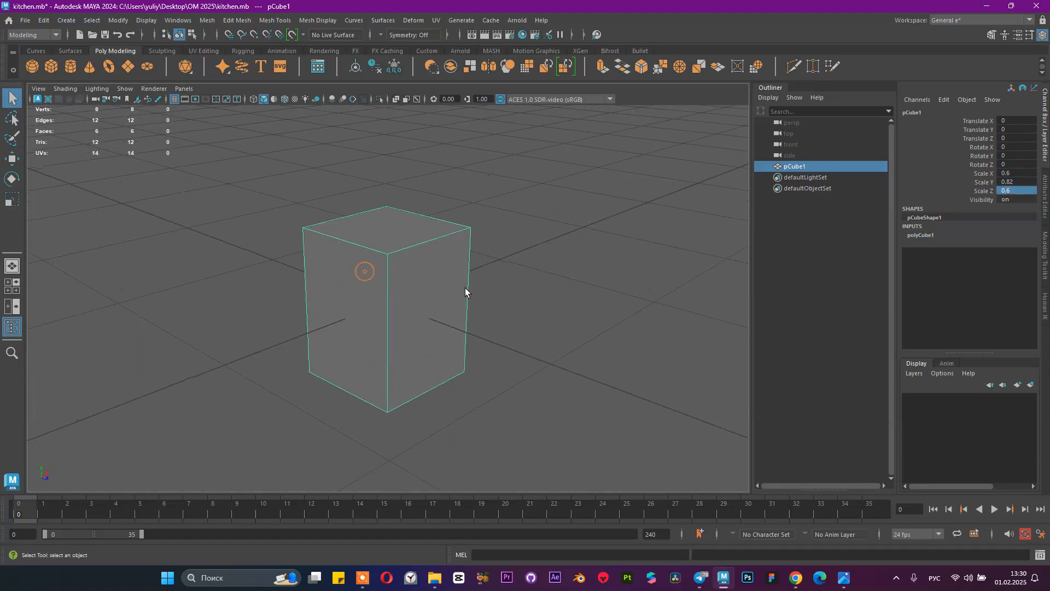
alt+drag(469, 268, 436, 279)
alt+right_drag(430, 285, 494, 337)
alt+middle_drag(480, 304, 515, 290)
mouse_move(488, 292)
alt+mouse_down()
mouse_move(512, 271)
mouse_move(479, 312)
mouse_move(448, 265)
mouse_move(406, 230)
mouse_move(371, 279)
mouse_move(385, 297)
alt+mouse_up()
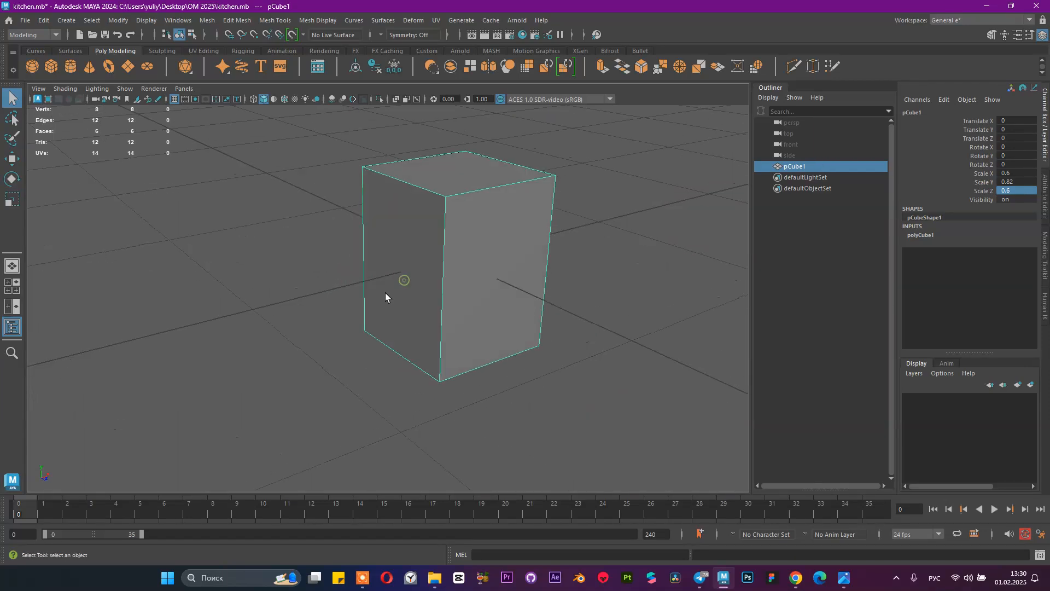
scroll(471, 269, down, 4)
Step: Switch the keyboard layout to English and activate the Move tool on the cube
key(alt+shift)
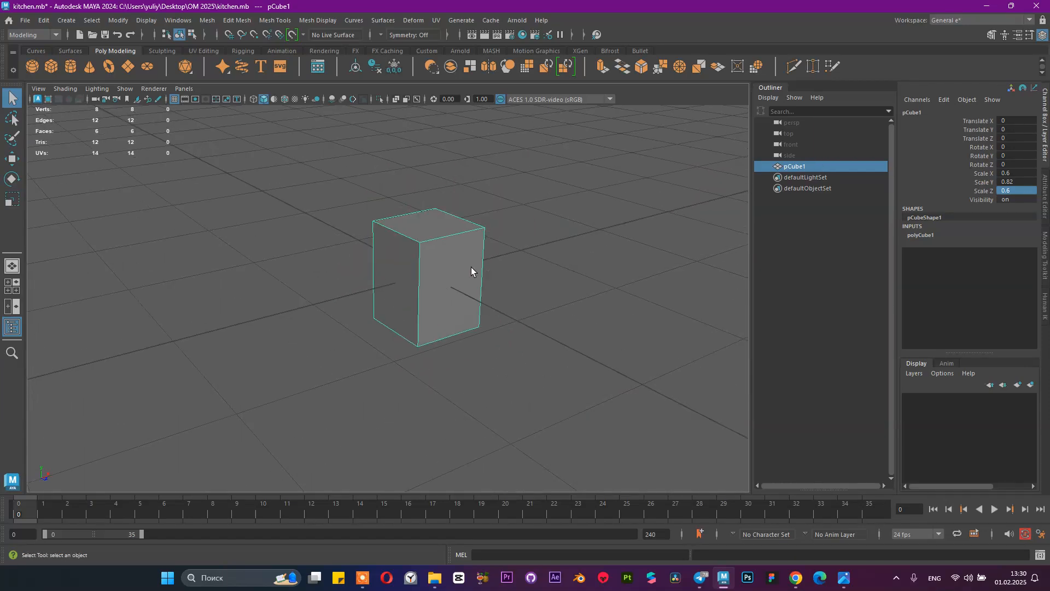
key(w)
scroll(441, 266, up, 2)
scroll(452, 262, up, 5)
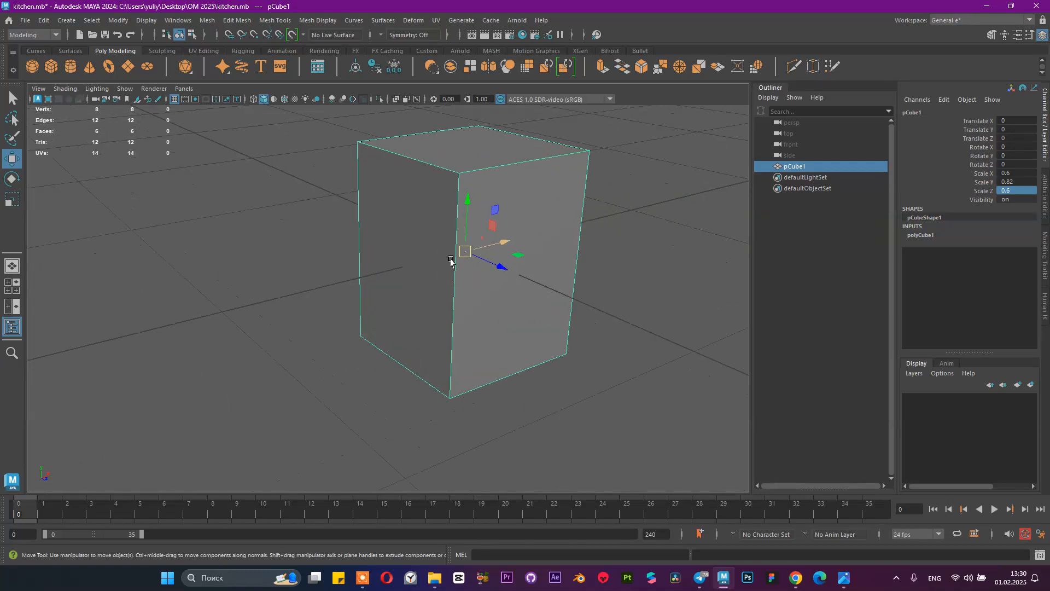
mouse_move(449, 266)
alt+mouse_down()
mouse_move(443, 277)
mouse_move(457, 290)
mouse_move(460, 262)
alt+mouse_up()
alt+middle_drag(469, 249, 459, 298)
scroll(460, 298, down, 3)
alt+drag(379, 276, 394, 227)
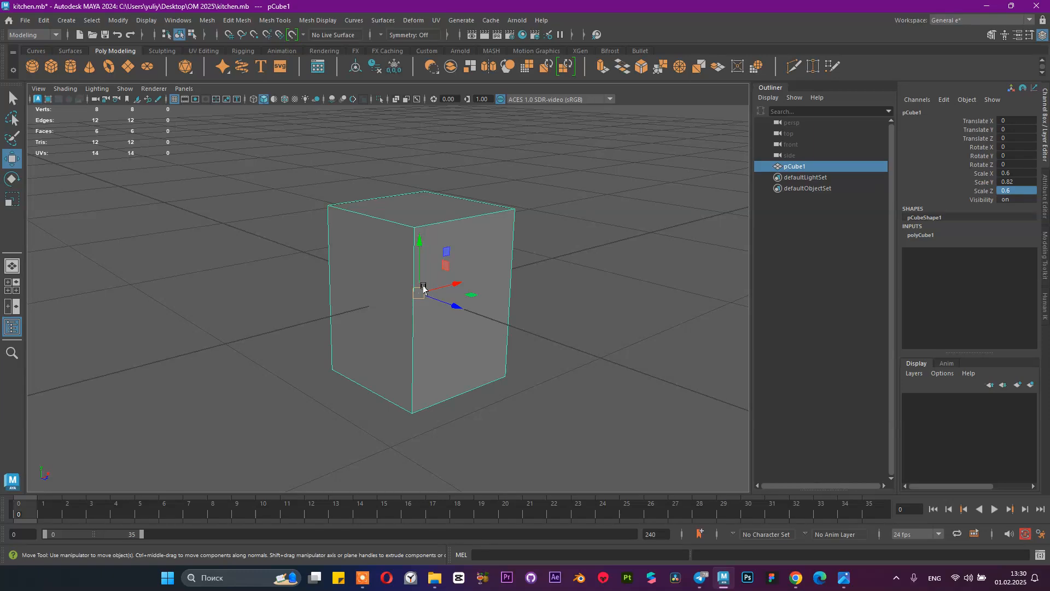
mouse_move(419, 293)
alt+mouse_down()
mouse_move(404, 321)
mouse_move(420, 279)
mouse_move(414, 297)
alt+mouse_up()
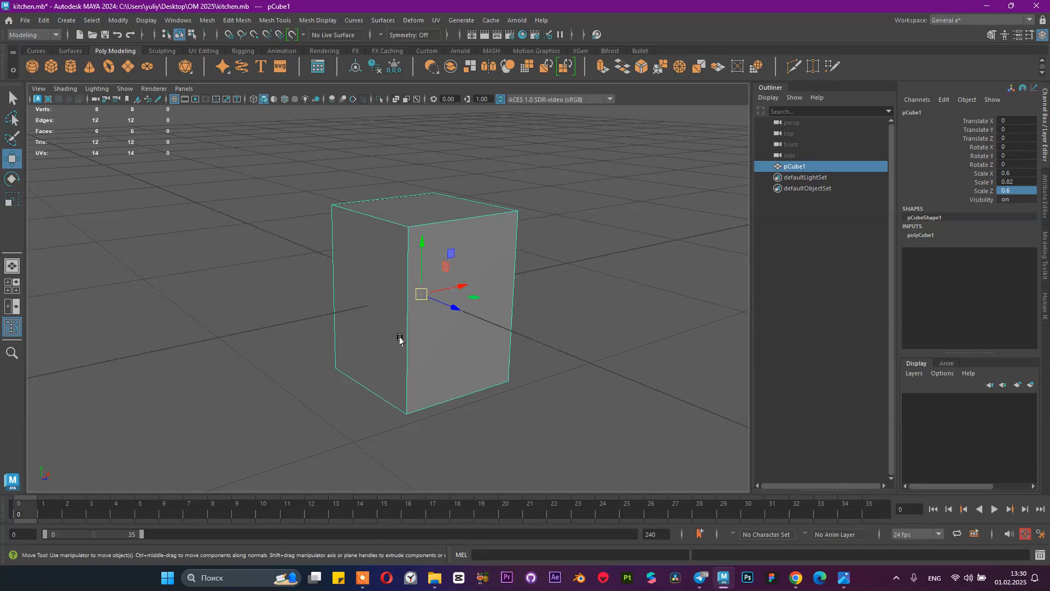
Step: Snap the cube's pivot to its lower rear corner vertex
key(d)
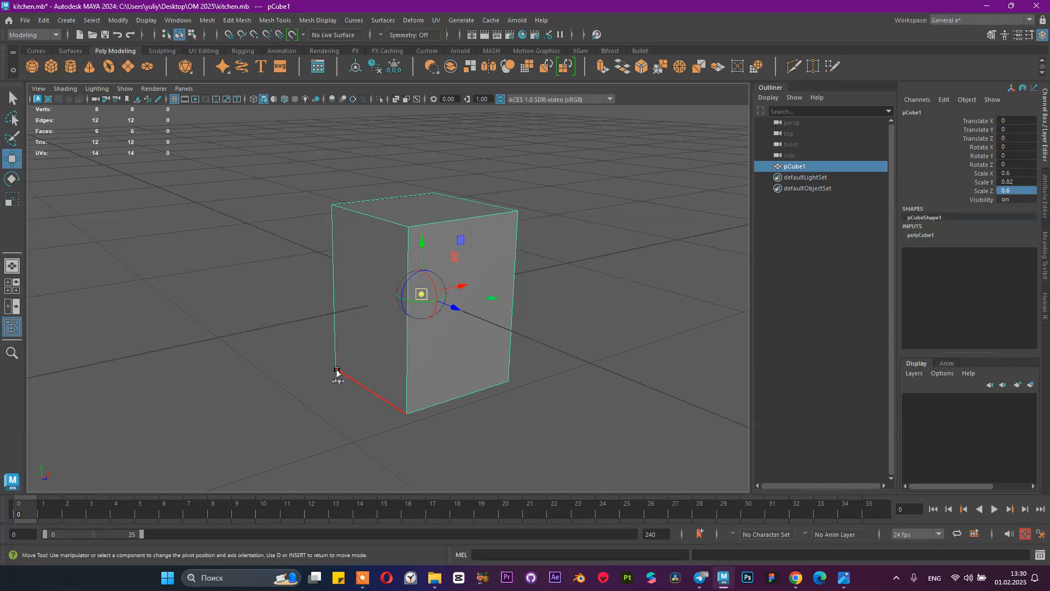
key(d)
key(d)
key(v)
click(334, 370)
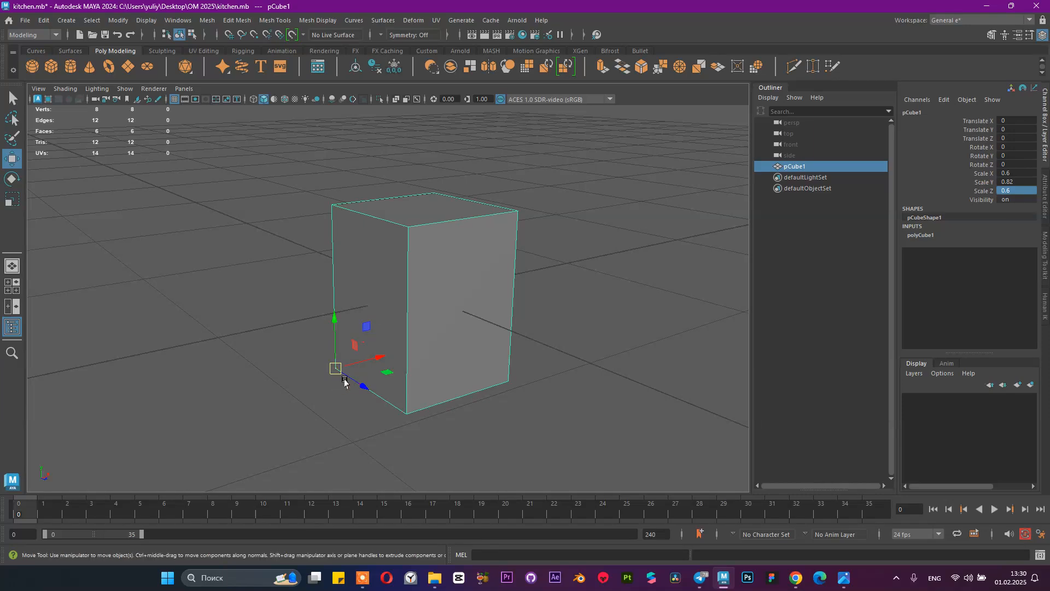
scroll(361, 331, down, 5)
alt+drag(361, 331, 399, 353)
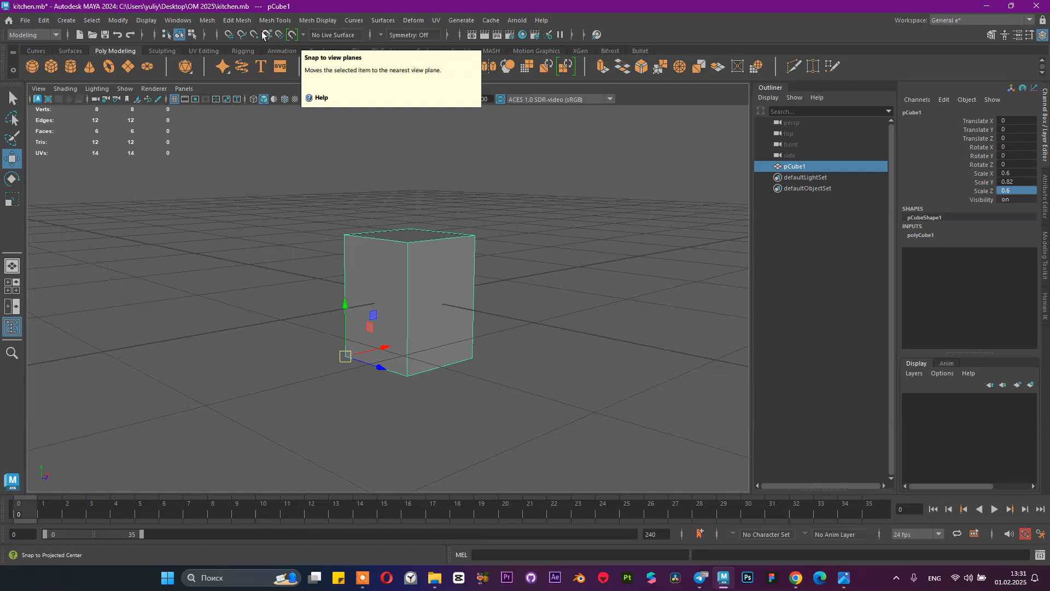
Step: Turn on grid snapping and move the cube so its pivot corner sits on the grid origin
click(229, 36)
drag(345, 356, 372, 308)
scroll(419, 300, down, 7)
scroll(372, 308, up, 4)
alt+drag(495, 356, 333, 355)
Step: Check the angled green kitchen photo, switch to Chrome and search in a new tab for "варочная поверхность индукционная"
mouse_move(845, 578)
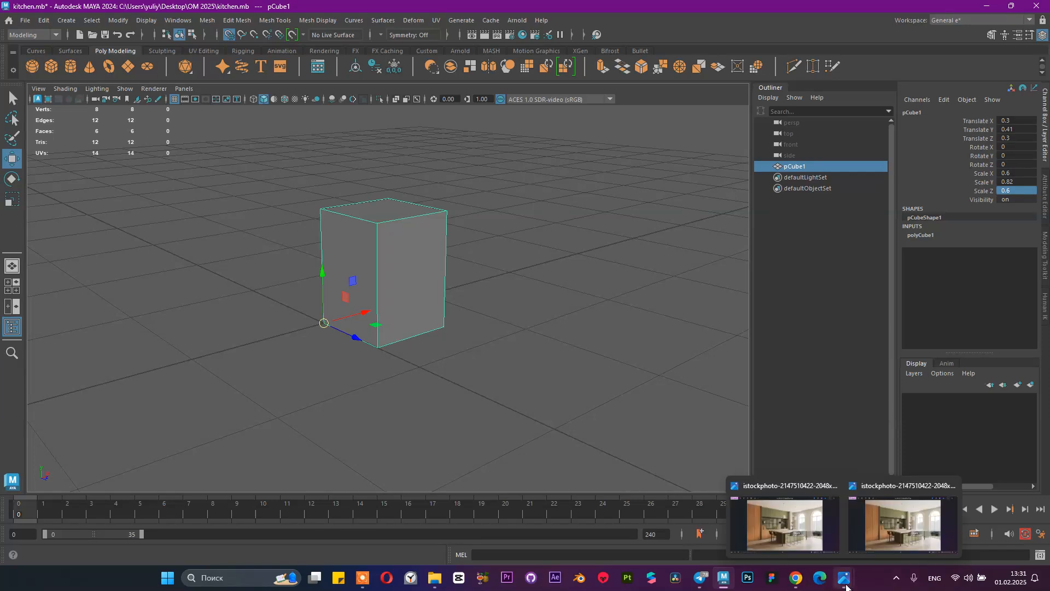
click(878, 522)
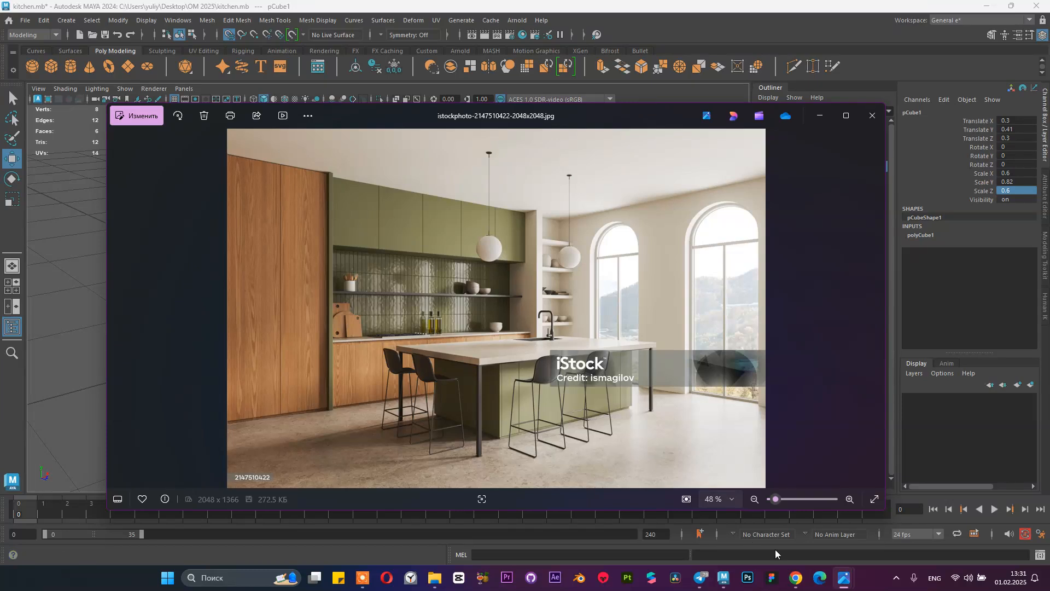
click(796, 577)
click(938, 11)
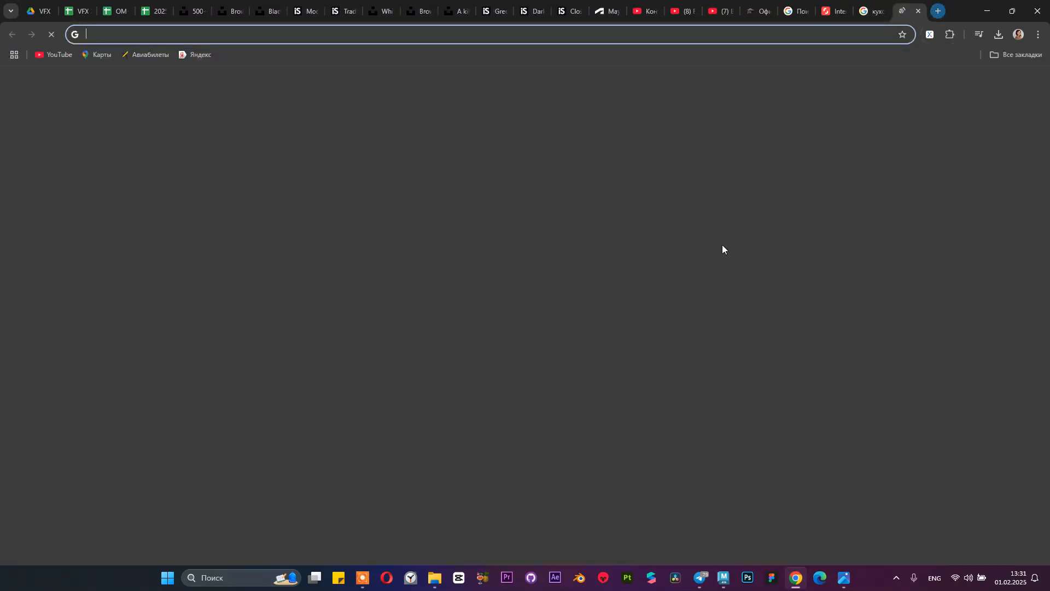
key(alt+shift)
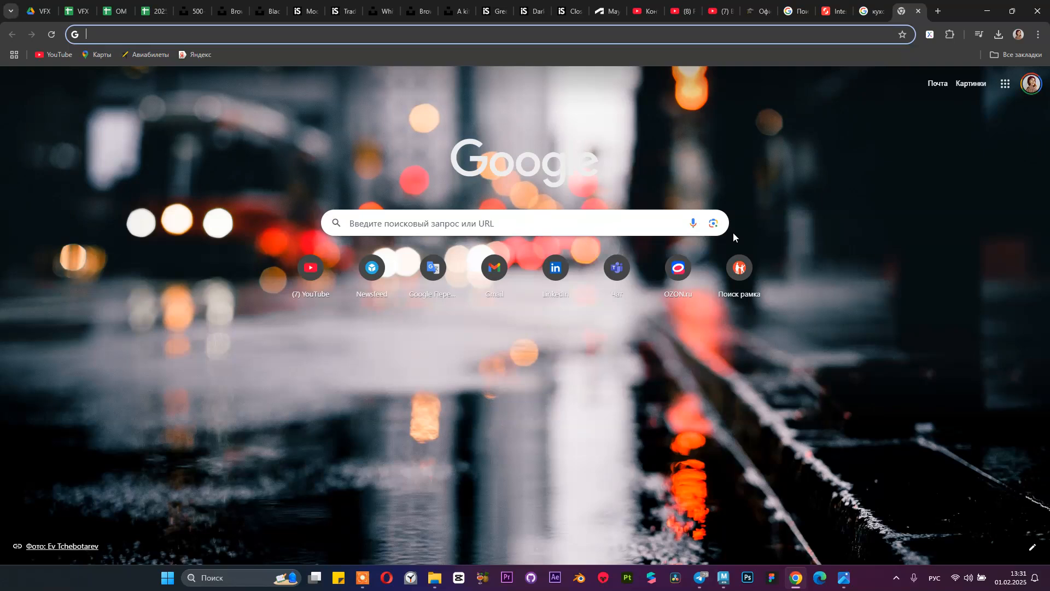
text(варочная по)
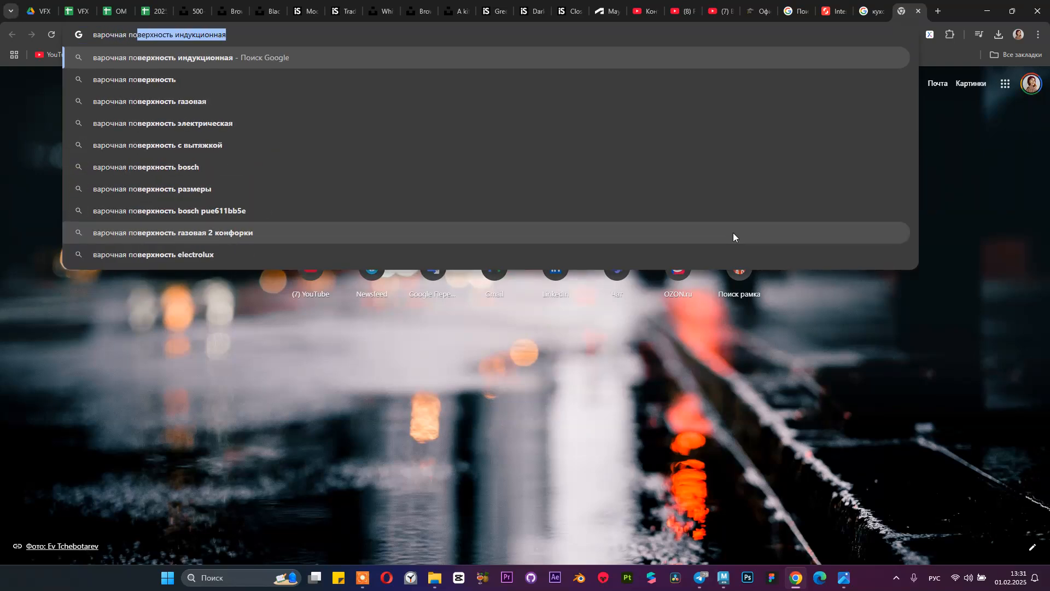
key(Return)
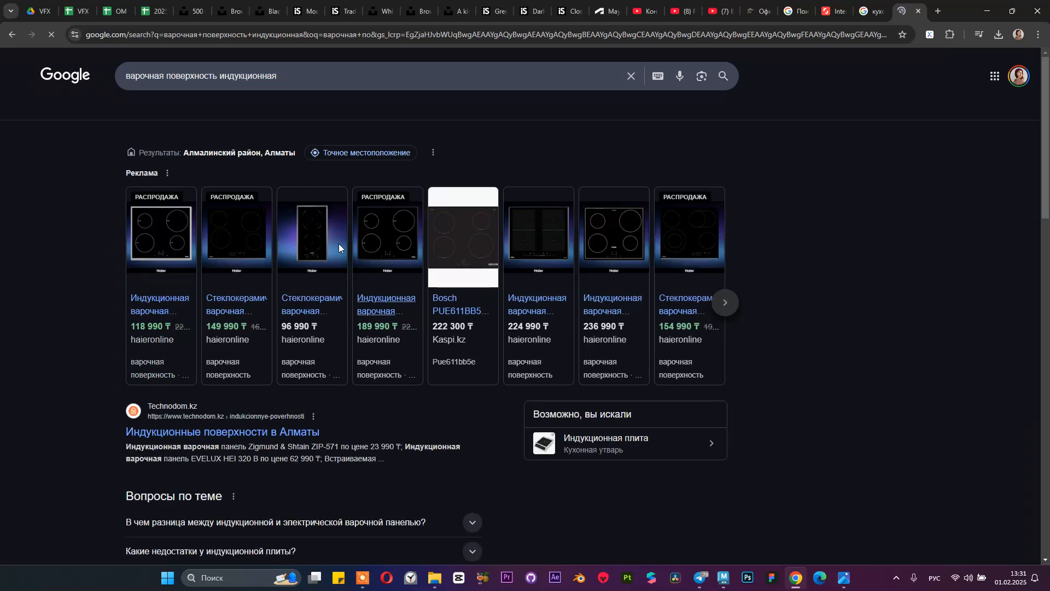
Step: Open the Samsung NZ-64T3536DK/WT cooktop from the image results and examine its width in the product specifications
click(175, 107)
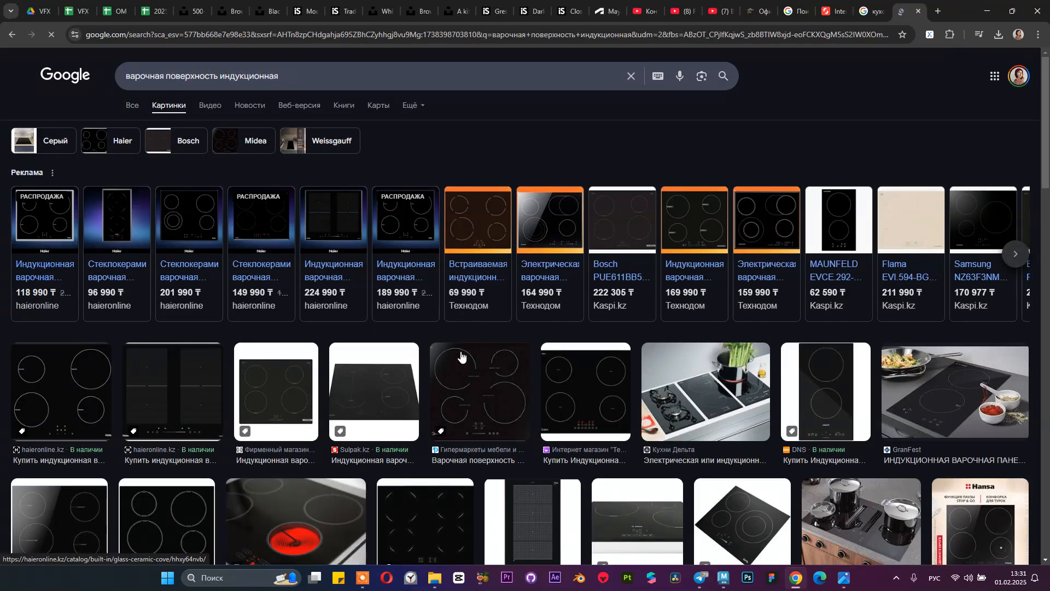
click(548, 277)
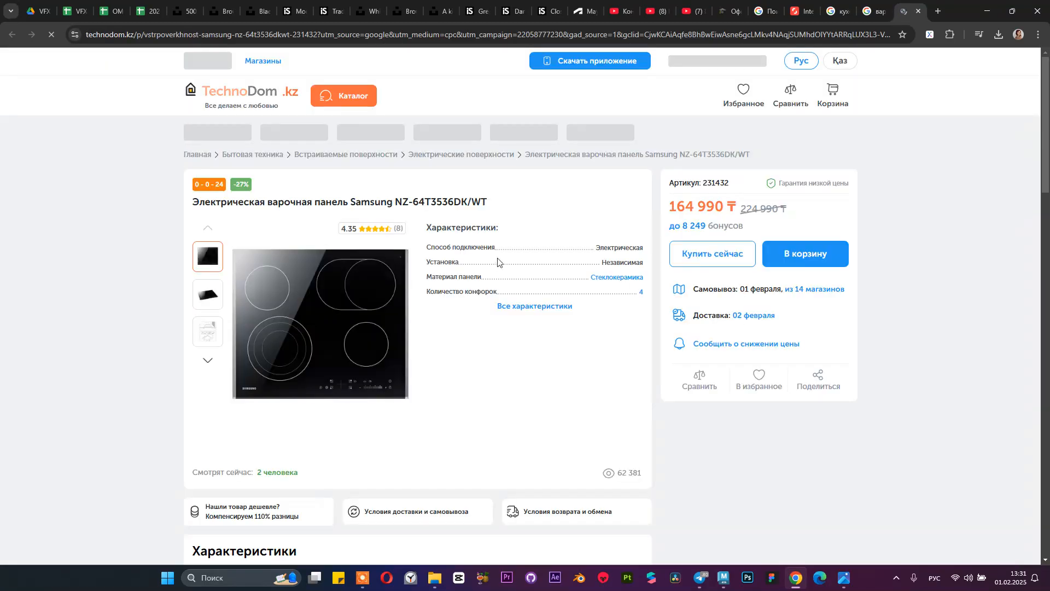
scroll(499, 262, down, 4)
scroll(422, 345, down, 9)
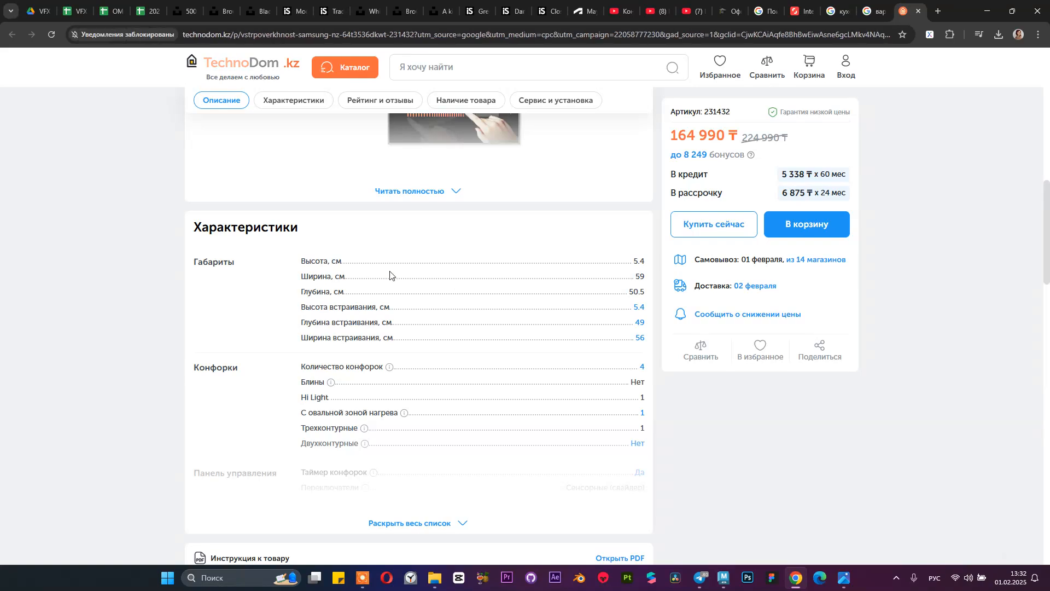
double_click(321, 275)
triple_click(322, 275)
click(416, 281)
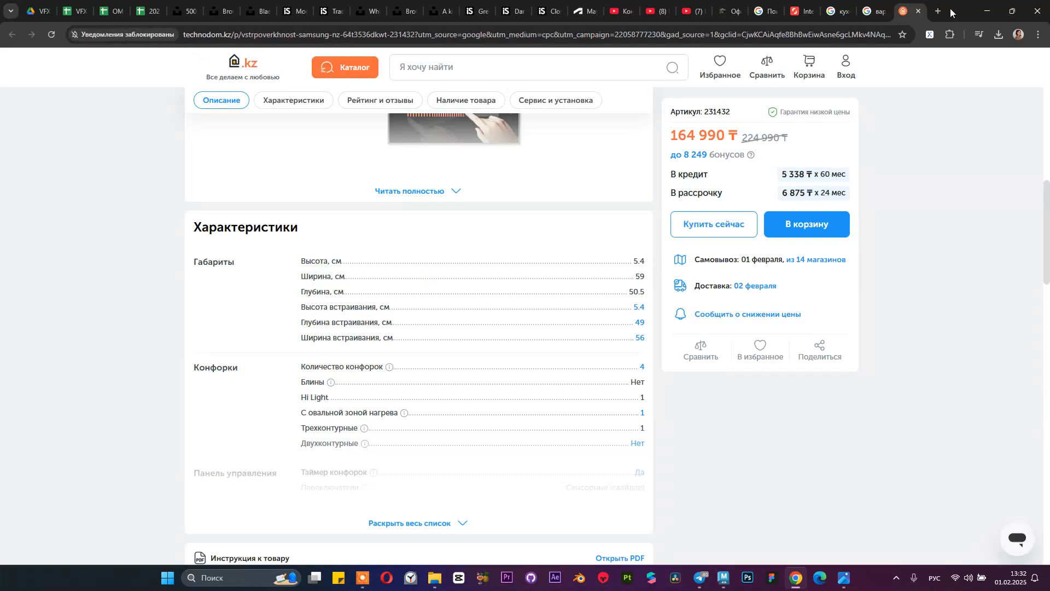
Step: Return to Maya, duplicate the cabinet cube and move the copy 1 m along X
click(989, 11)
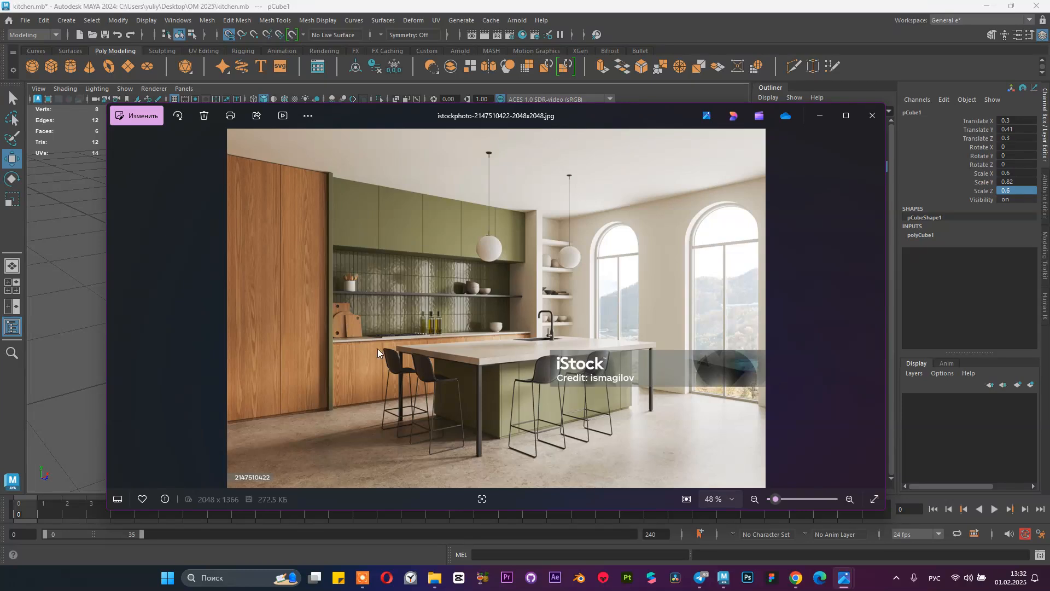
click(819, 115)
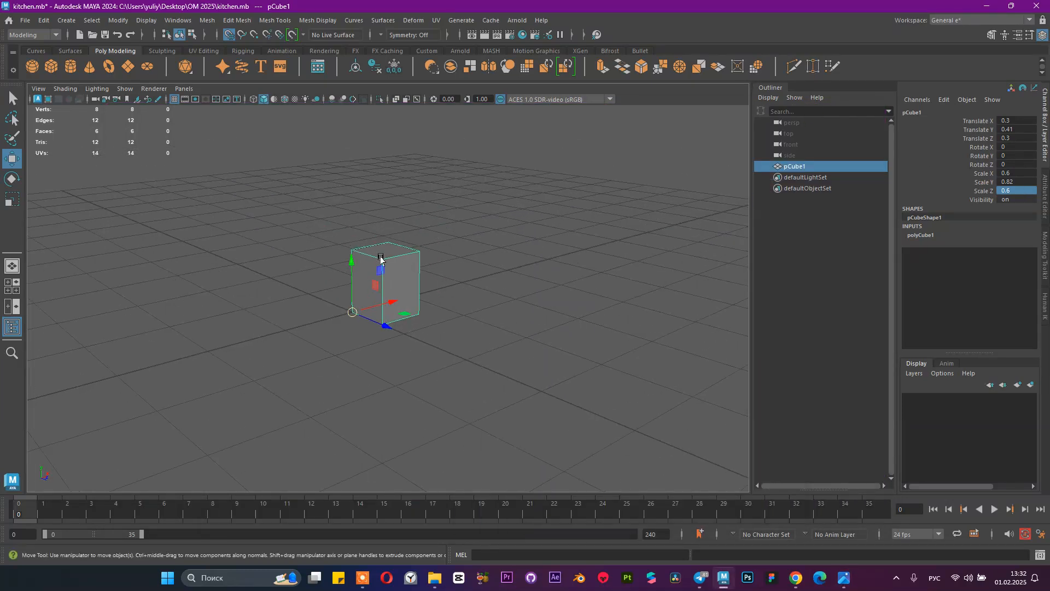
alt+drag(381, 257, 339, 264)
alt+right_drag(339, 264, 436, 288)
alt+middle_drag(429, 293, 406, 308)
key(ctrl+d)
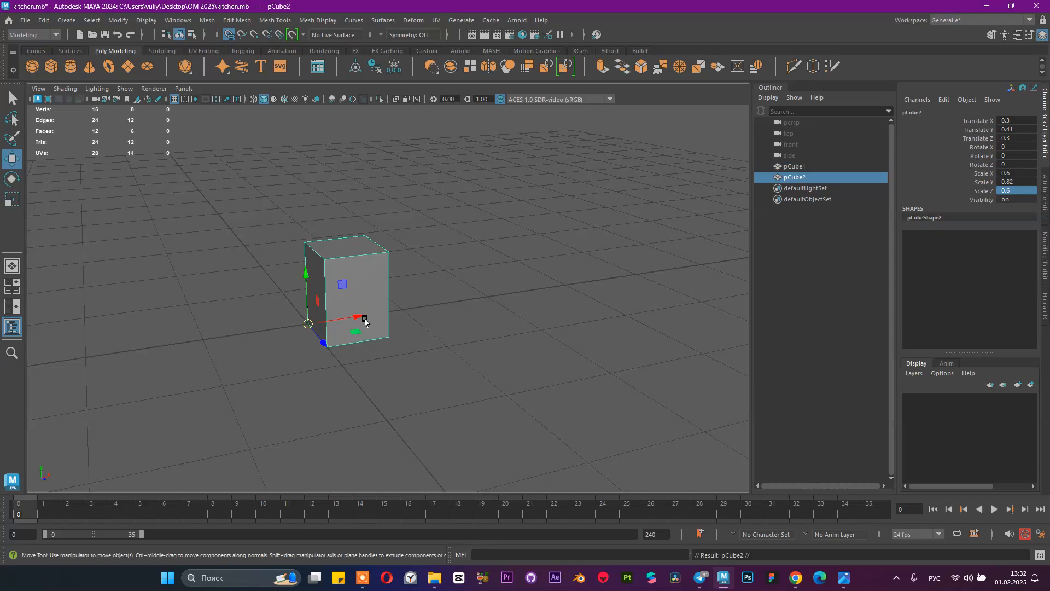
drag(356, 318, 353, 282)
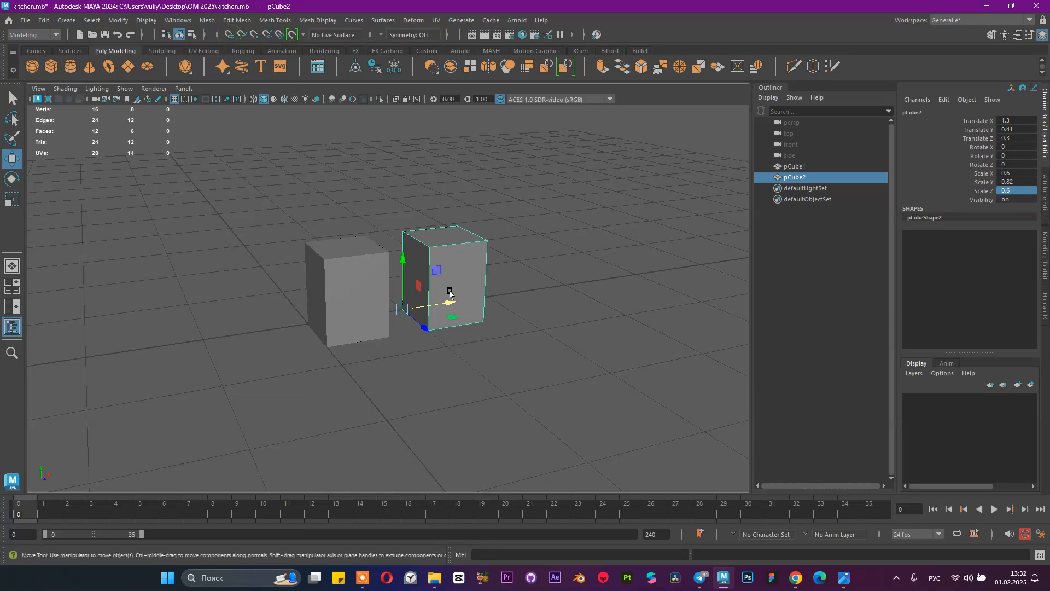
Step: Switch the keyboard layout to English and vertex-snap the copy flush against the first cube at Translate X 0.9
alt+drag(471, 290, 467, 321)
alt+right_drag(466, 320, 509, 330)
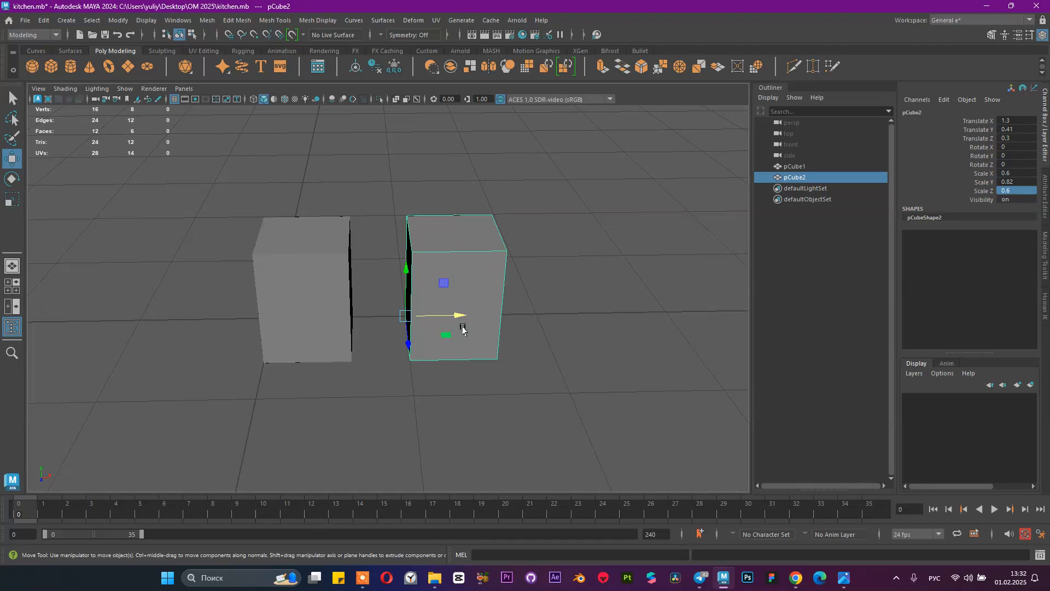
key(alt+shift)
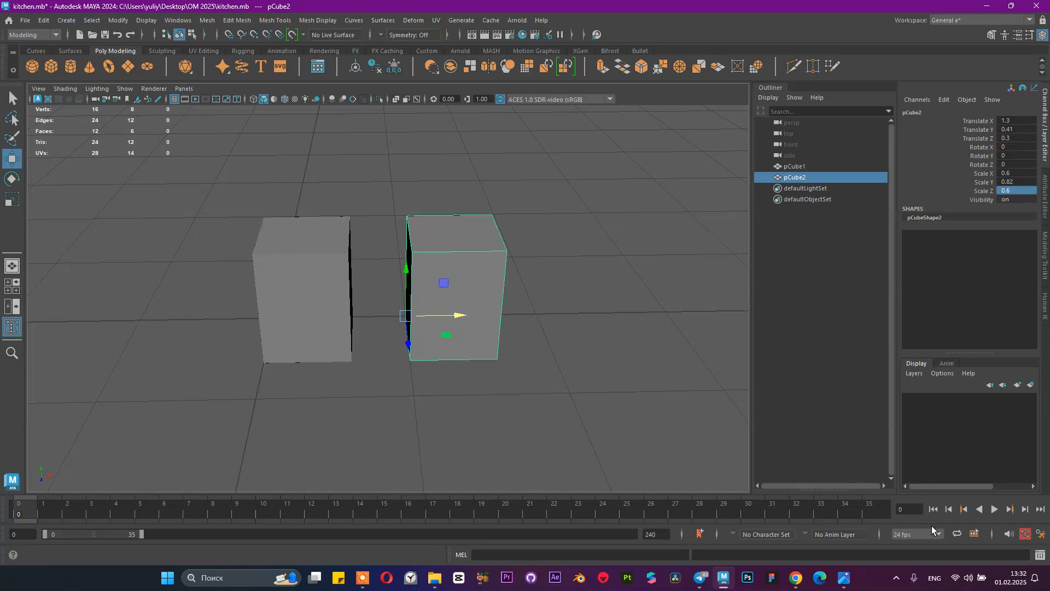
click(930, 583)
click(932, 584)
key(v)
drag(460, 315, 430, 329)
scroll(383, 323, down, 5)
scroll(438, 330, up, 2)
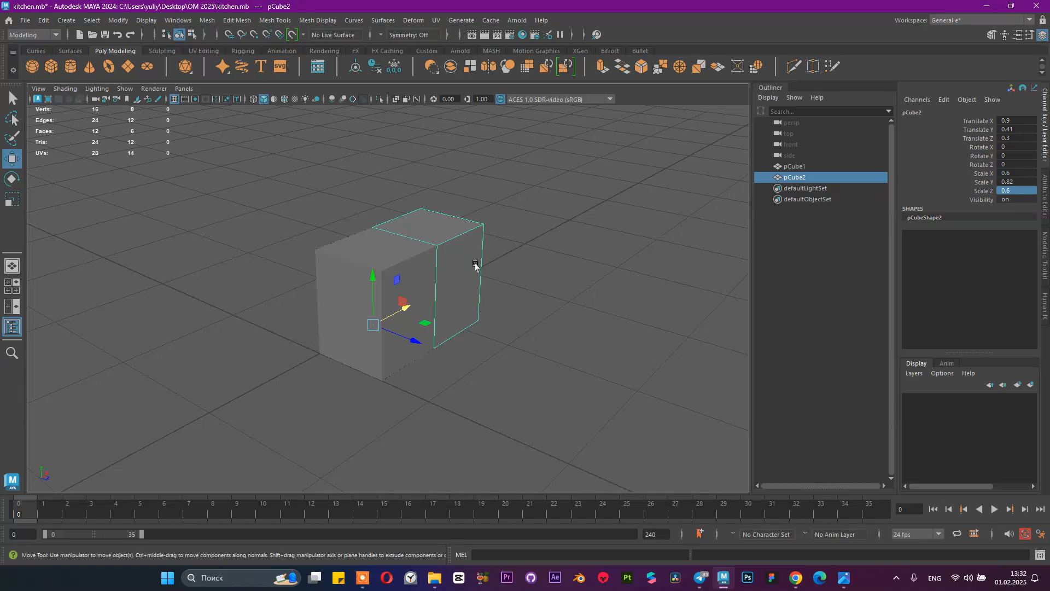
Step: Extend the cabinet row along X with two more cube copies at Translate X 1.5 and 2.1
mouse_move(495, 281)
alt+mouse_down()
mouse_move(397, 332)
mouse_move(366, 323)
mouse_move(462, 288)
alt+mouse_up()
key(ctrl+d)
key(ctrl+d)
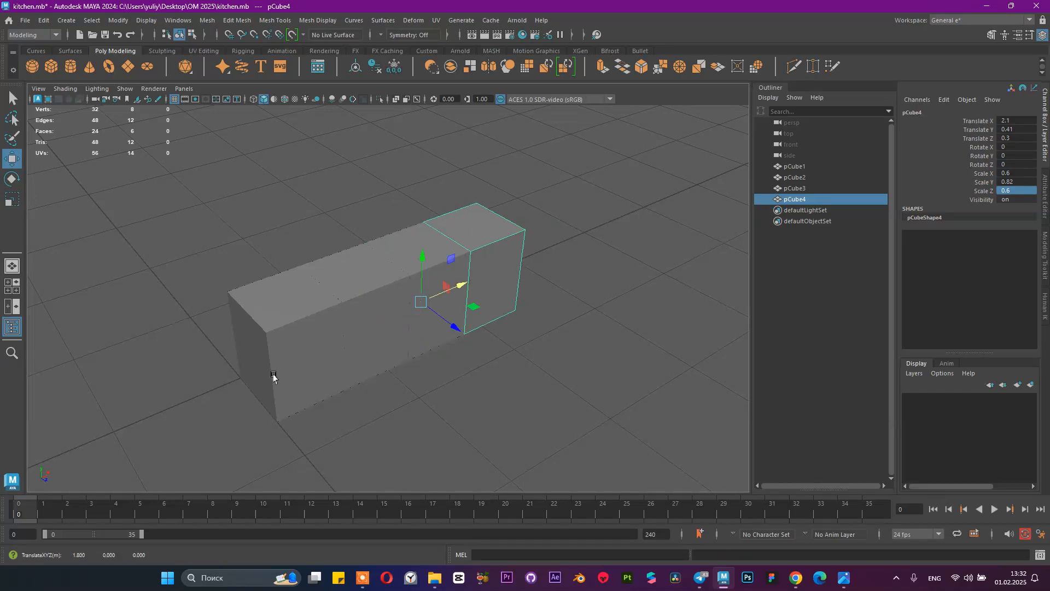
alt+drag(354, 272, 372, 246)
alt+right_drag(373, 246, 304, 281)
alt+drag(305, 281, 302, 304)
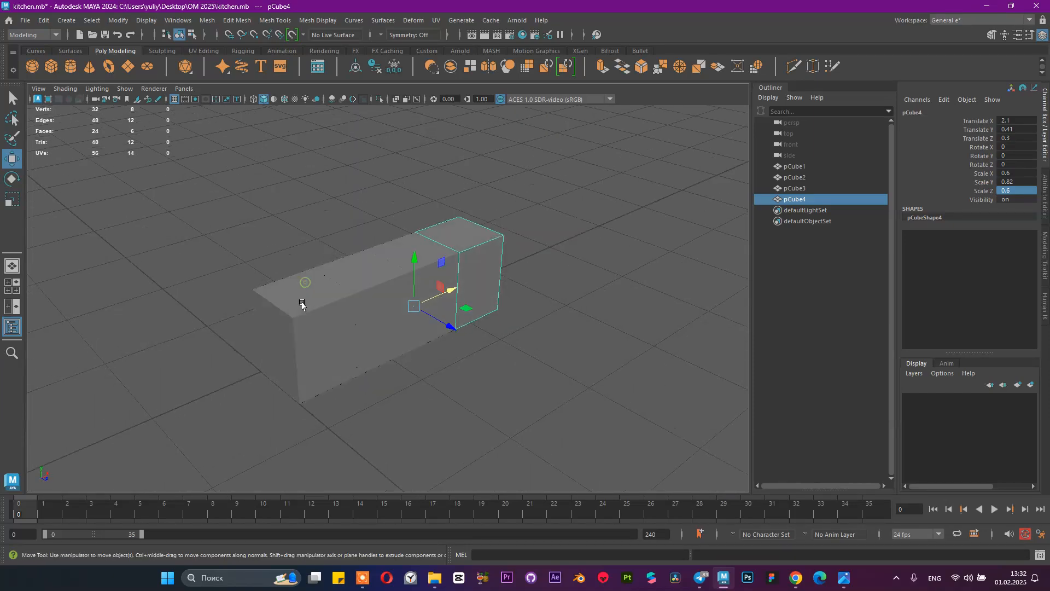
alt+right_drag(314, 311, 478, 336)
Step: Inspect the individual cubes in the row, compare them with the green kitchen photo and return to Maya
click(342, 355)
click(488, 254)
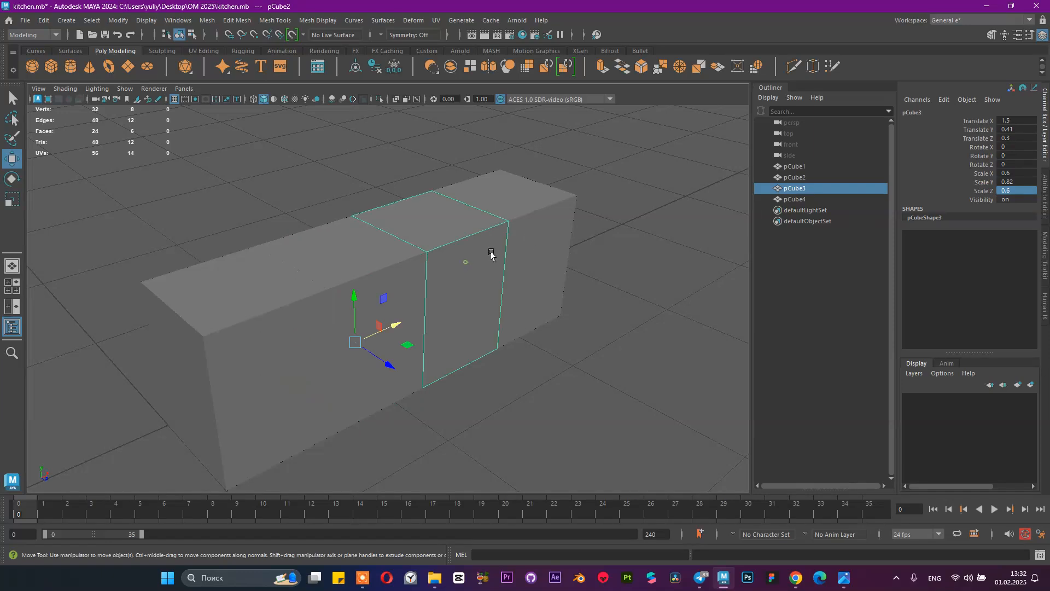
click(535, 237)
mouse_move(839, 580)
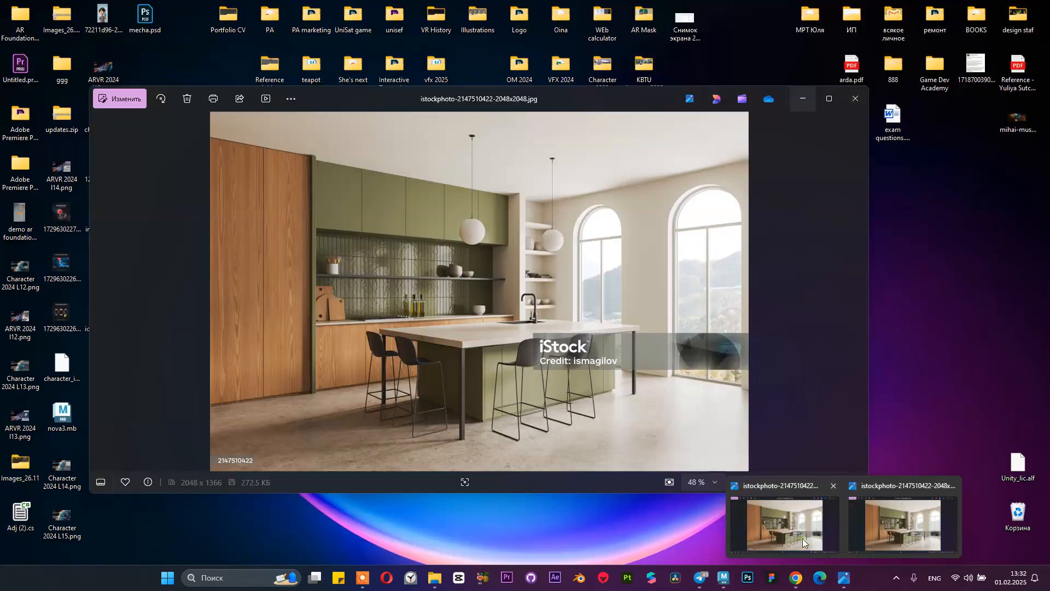
click(802, 538)
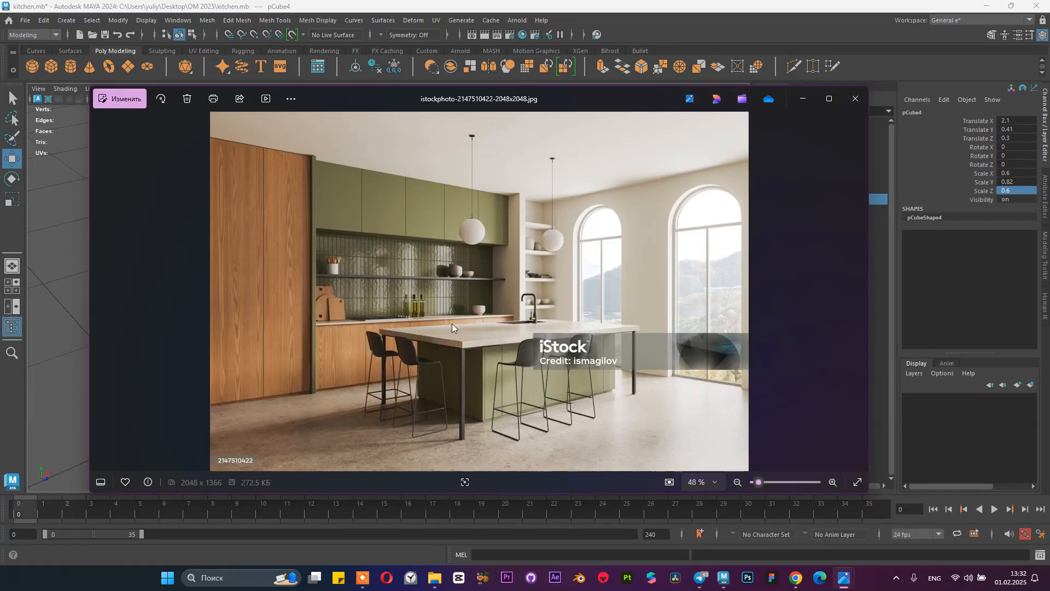
click(991, 7)
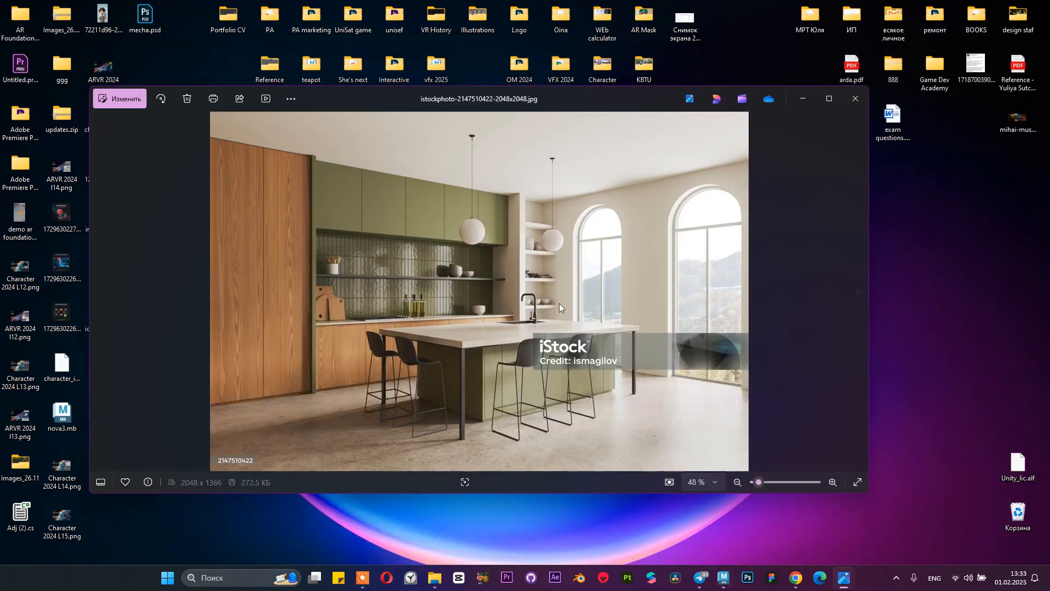
click(723, 578)
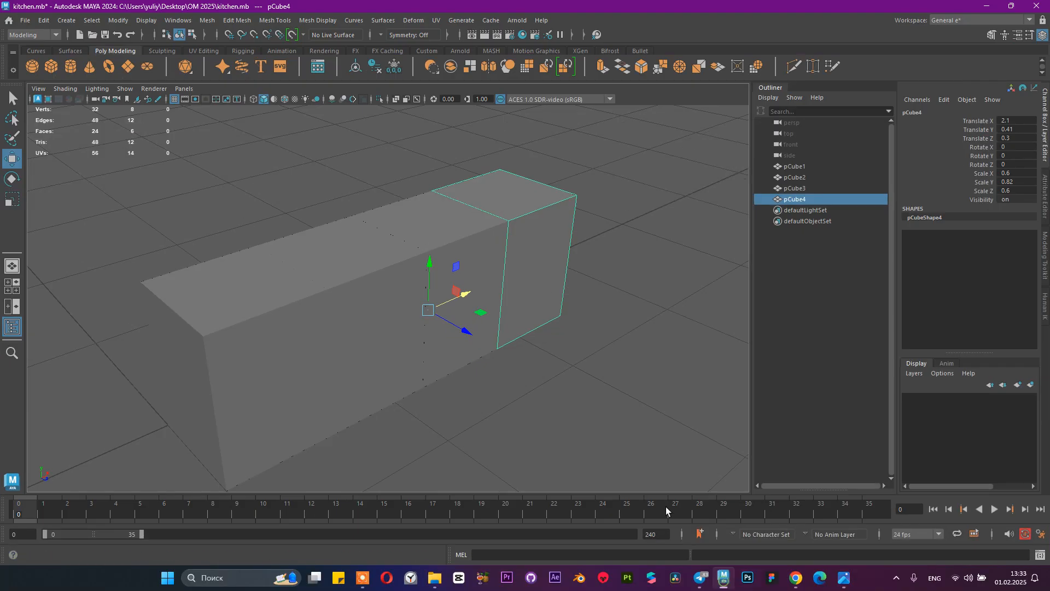
Step: Duplicate the end cube and place the copy flush on the row's end at Translate X 2.7 as the fifth cabinet
key(ctrl+d)
drag(462, 298, 213, 295)
scroll(524, 266, down, 3)
drag(173, 261, 500, 364)
scroll(569, 353, up, 3)
click(841, 169)
scroll(617, 224, down, 3)
alt+drag(616, 225, 391, 235)
scroll(469, 324, up, 3)
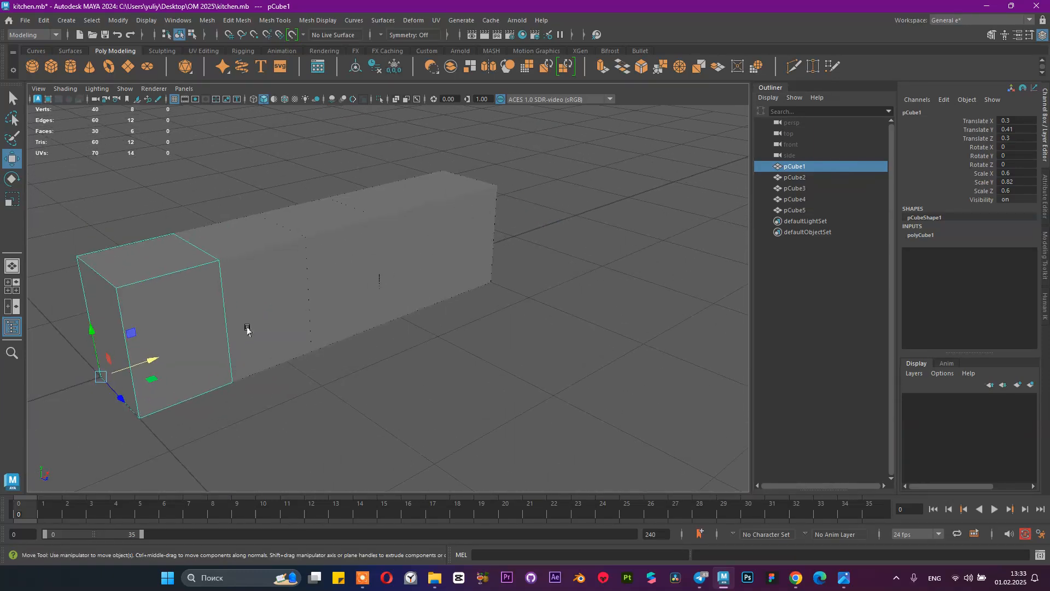
Step: Examine the lower cabinets in the angled and frontal green kitchen photos, then minimize the image viewer
click(845, 582)
click(903, 503)
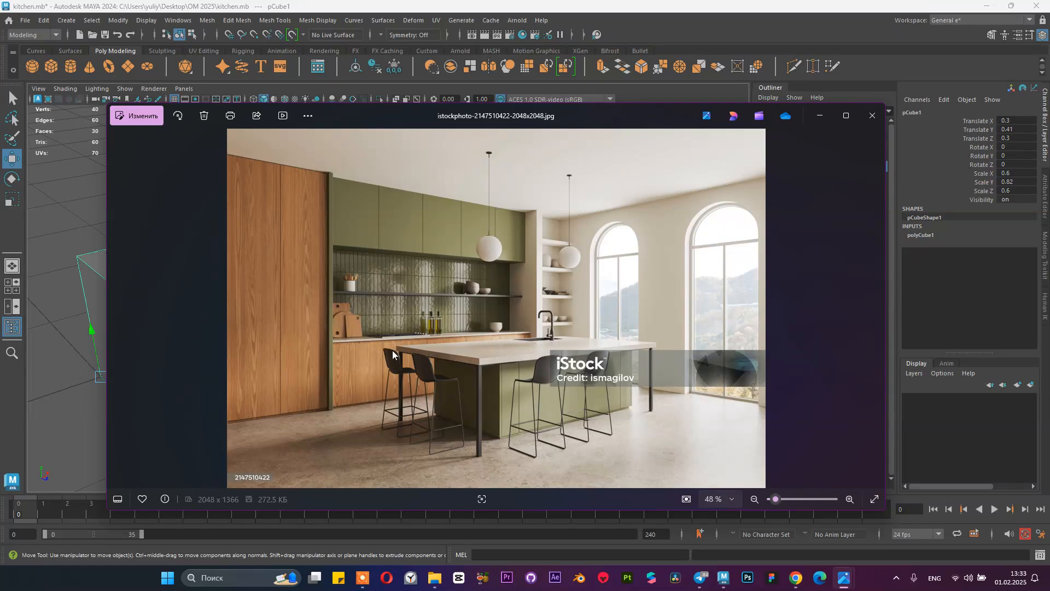
scroll(571, 318, up, 2)
scroll(590, 313, down, 2)
key(Right)
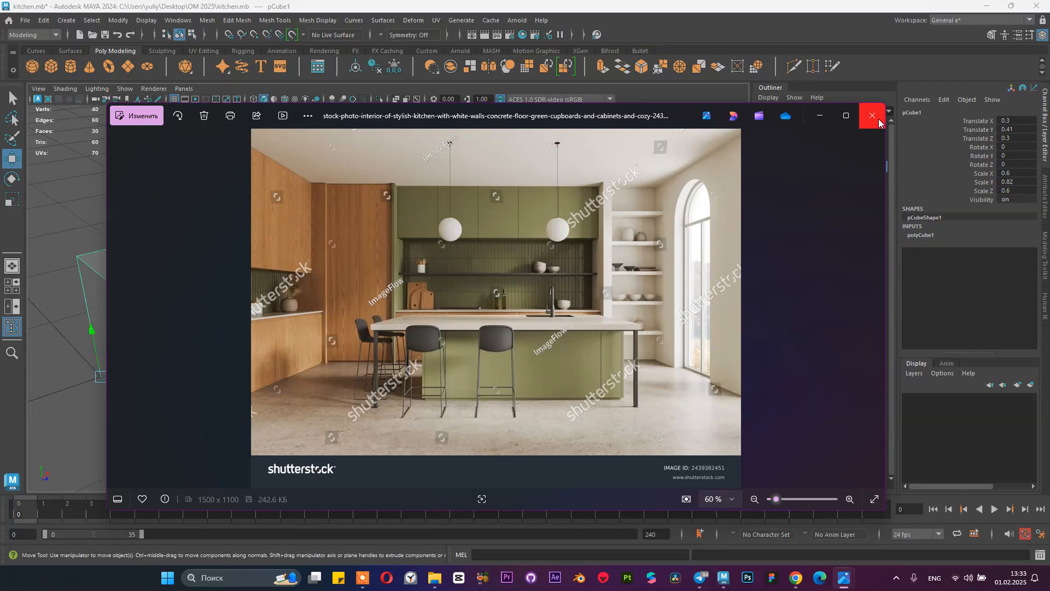
click(819, 116)
Step: Duplicate the last cube and vertex-snap the copy to the end of the row at Translate X 3.3
key(shift+d)
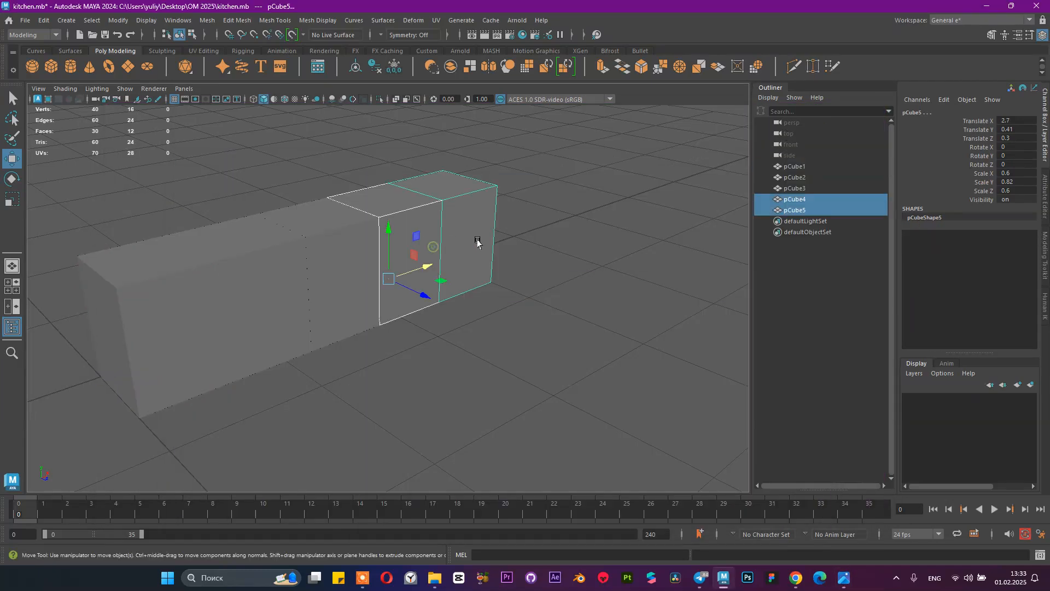
key(ctrl+d)
key(v)
drag(429, 267, 477, 248)
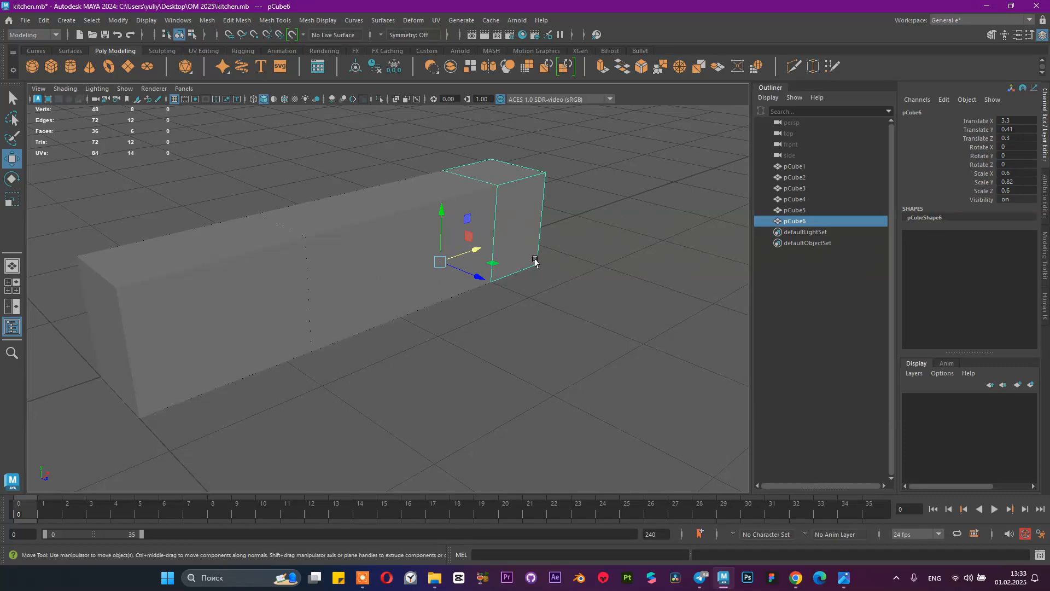
Step: Set the new end cube's Scale X to 1
key(r)
drag(474, 250, 487, 246)
click(1021, 173)
text(1)
key(Return)
Step: Widen the end cube by setting its Scale X to 1.2
alt+drag(602, 195, 317, 212)
alt+middle_drag(533, 329, 420, 299)
alt+right_drag(420, 299, 529, 239)
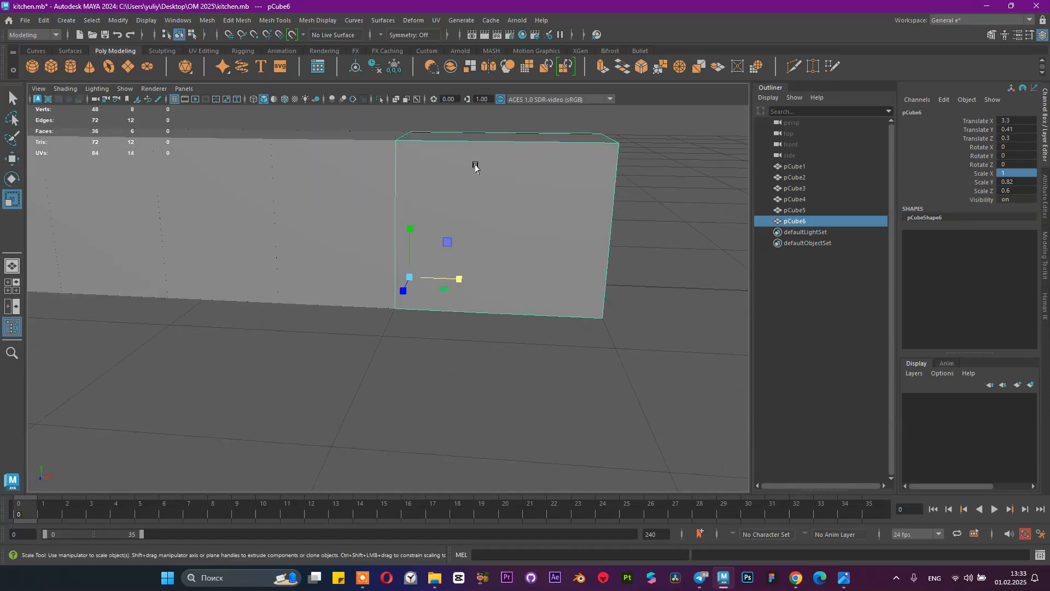
click(1017, 172)
text(1)
key(Return)
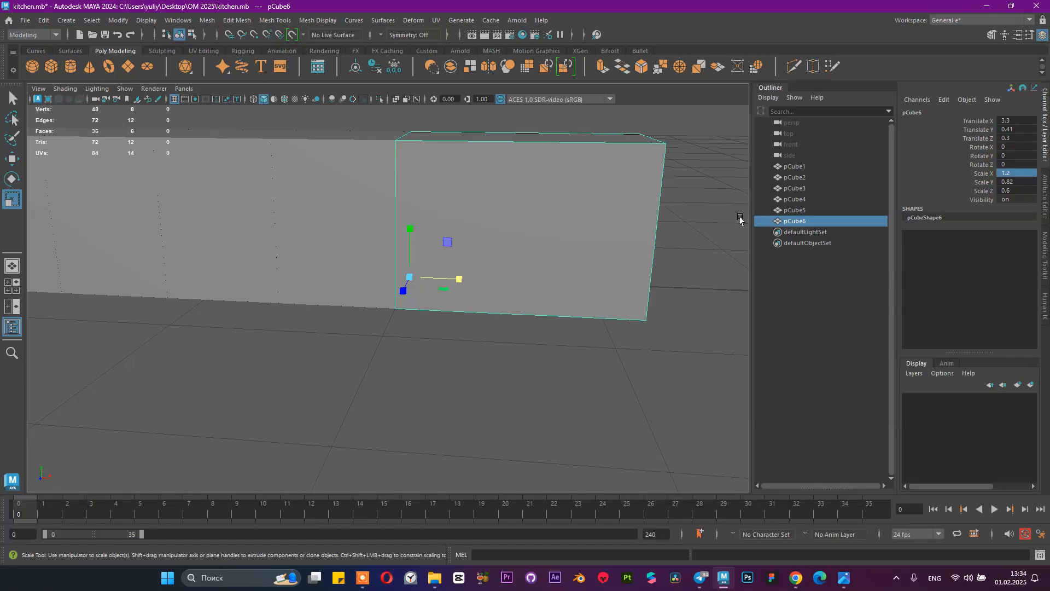
alt+right_drag(605, 232, 284, 185)
alt+middle_drag(374, 184, 438, 178)
alt+right_drag(438, 179, 328, 189)
alt+drag(329, 188, 372, 175)
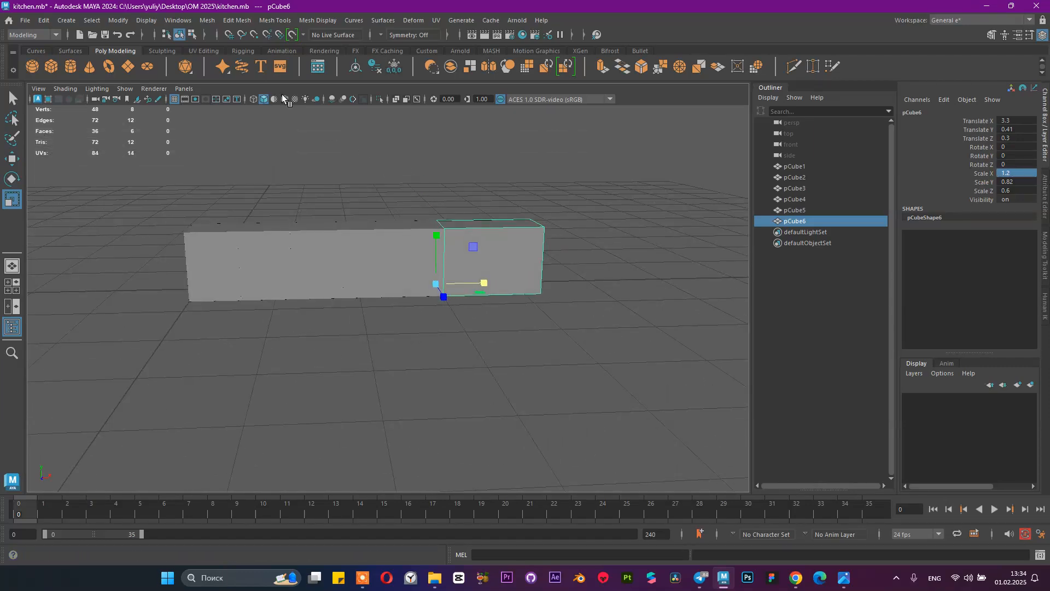
Step: Turn on wireframe on shaded display so the cube edges show, and clear the selection
click(284, 99)
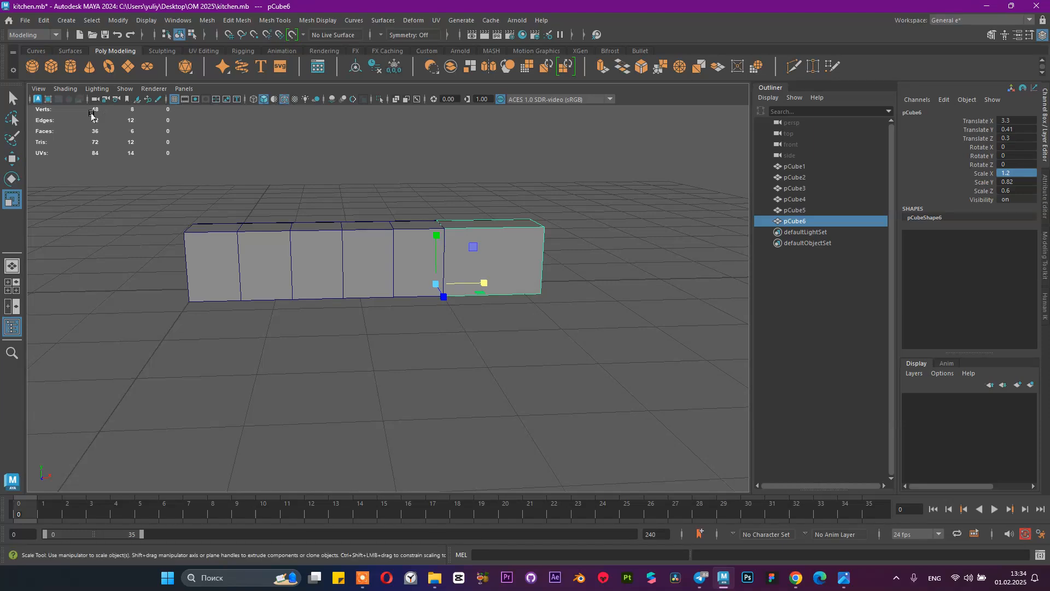
scroll(548, 192, down, 3)
scroll(547, 195, up, 2)
click(541, 206)
scroll(483, 245, up, 1)
scroll(473, 270, down, 2)
mouse_move(444, 296)
alt+mouse_down()
mouse_move(420, 257)
mouse_move(429, 300)
alt+mouse_up()
scroll(429, 300, up, 2)
alt+middle_drag(381, 254, 432, 300)
alt+drag(495, 304, 204, 316)
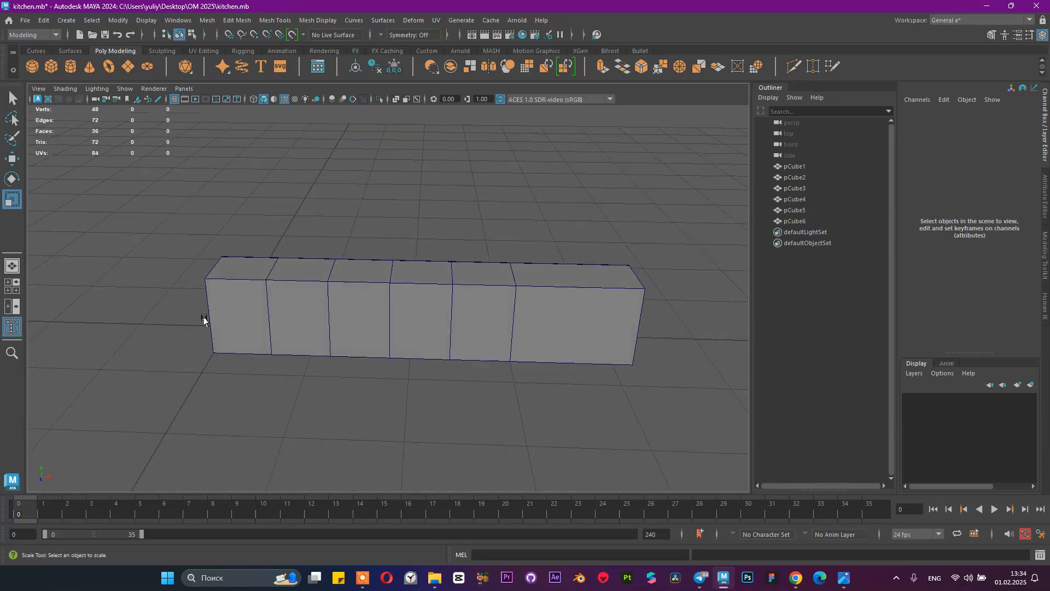
Step: Compare the cabinet row with the angled green kitchen photo, then minimize the photo
alt+drag(460, 246, 230, 197)
drag(168, 169, 500, 302)
click(563, 244)
alt+drag(565, 242, 591, 369)
click(432, 236)
mouse_move(844, 581)
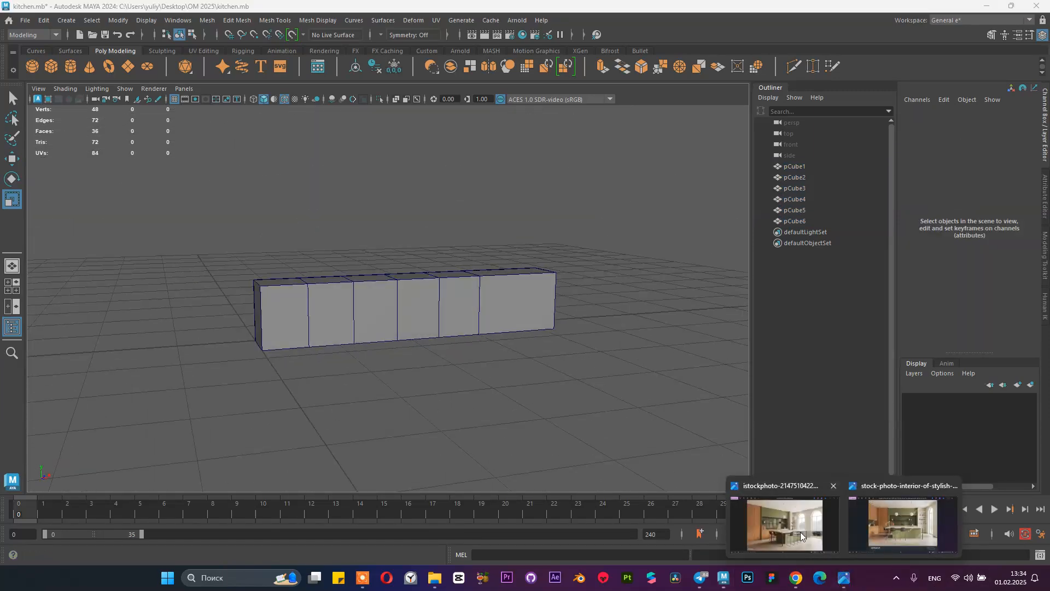
click(800, 532)
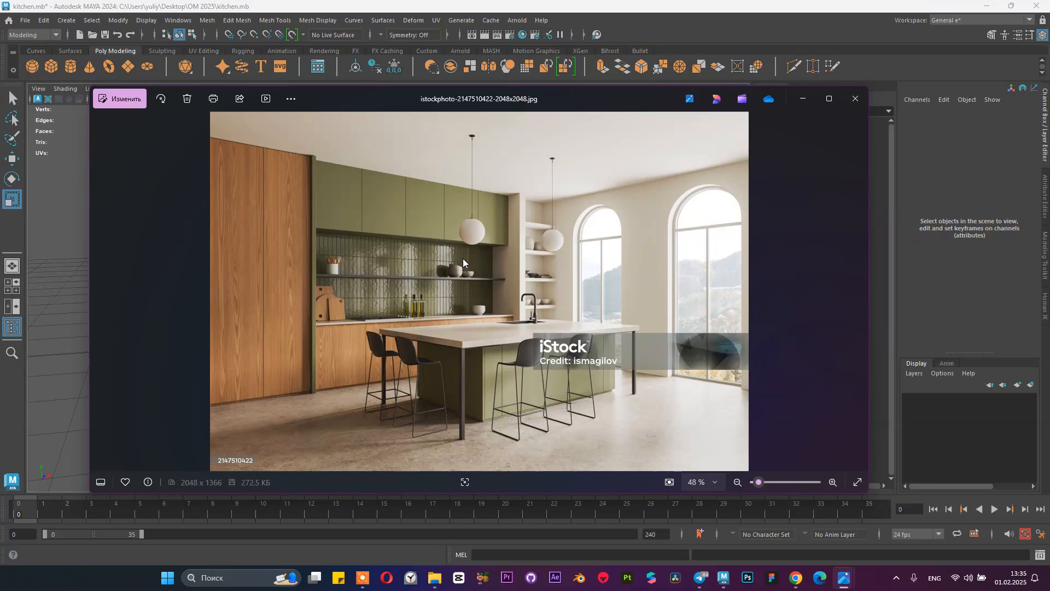
click(804, 98)
Step: Duplicate the first cube of the row, thin the copy to about 0.19 in Scale Z, and move it behind the row to Translate Z 0.003
alt+drag(577, 295, 538, 303)
alt+drag(366, 319, 313, 326)
alt+drag(448, 247, 432, 248)
click(316, 331)
alt+drag(347, 316, 498, 358)
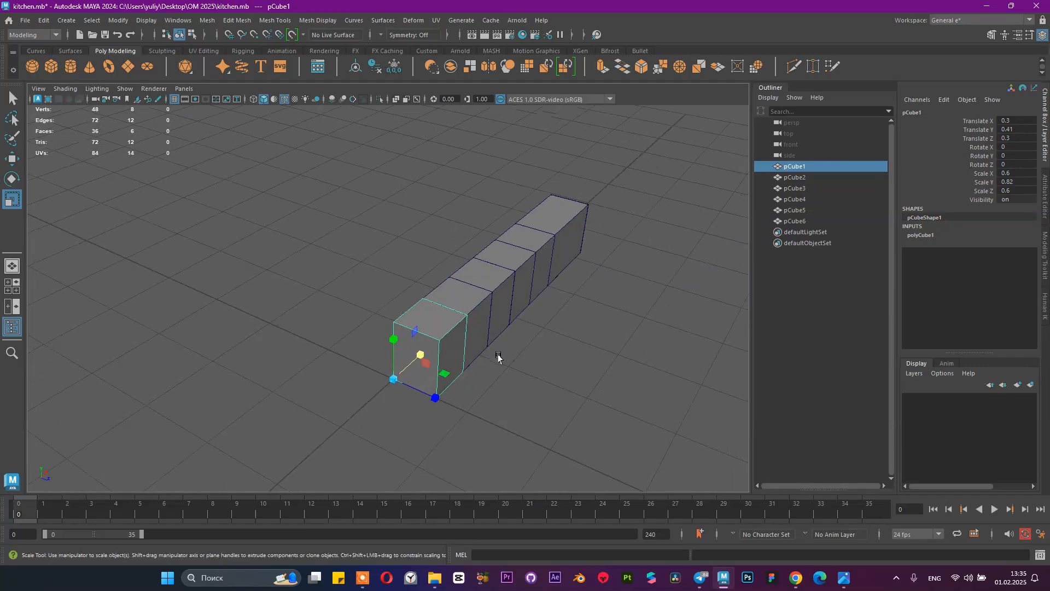
key(ctrl+d)
mouse_move(435, 398)
mouse_down()
mouse_move(399, 391)
mouse_move(419, 391)
mouse_up()
key(w)
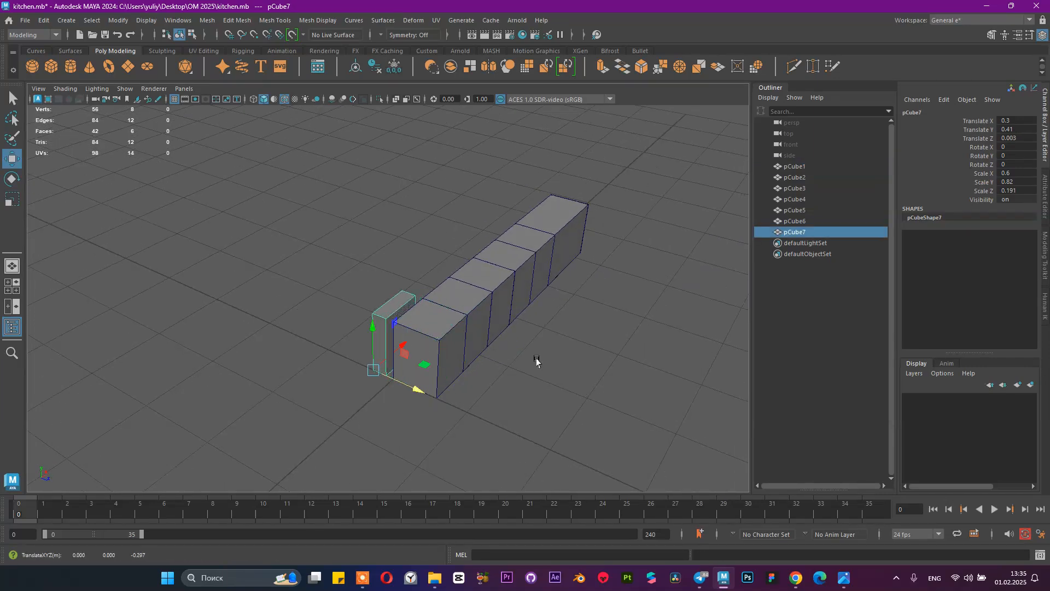
Step: Set the thin back cube's Scale Y to 3 to mark the room height
double_click(1017, 181)
text(3)
key(Return)
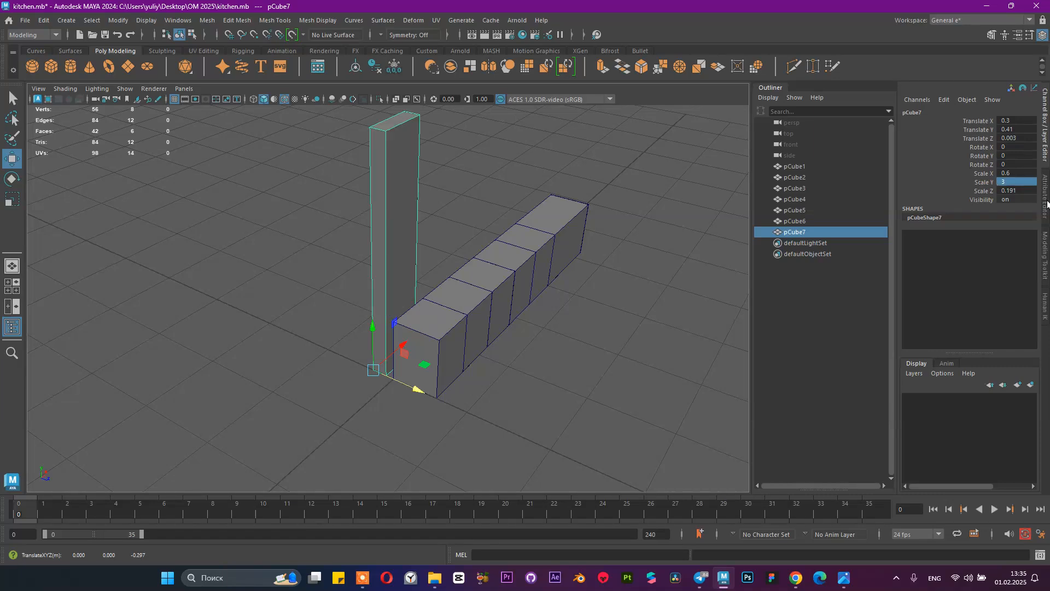
alt+right_drag(596, 244, 439, 206)
alt+drag(438, 206, 392, 204)
alt+right_drag(392, 204, 394, 287)
alt+drag(394, 287, 394, 279)
alt+right_drag(395, 279, 461, 312)
alt+middle_drag(461, 312, 398, 338)
alt+right_drag(399, 338, 376, 328)
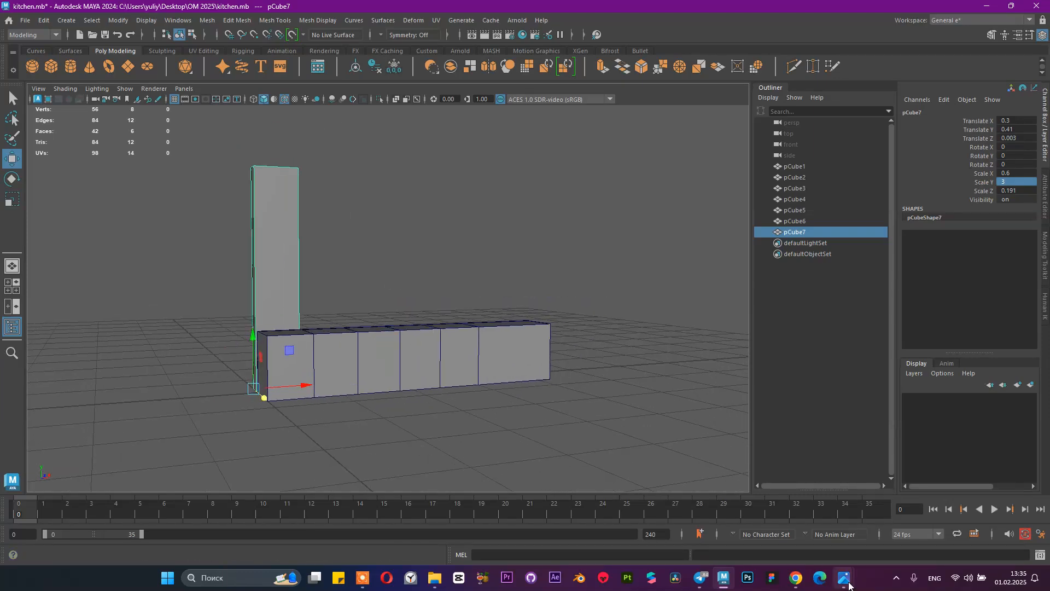
Step: Check the angled kitchen photo, then duplicate the first cube and vertex-snap the copy on top of it at Translate Y 1.23
mouse_move(850, 585)
click(789, 519)
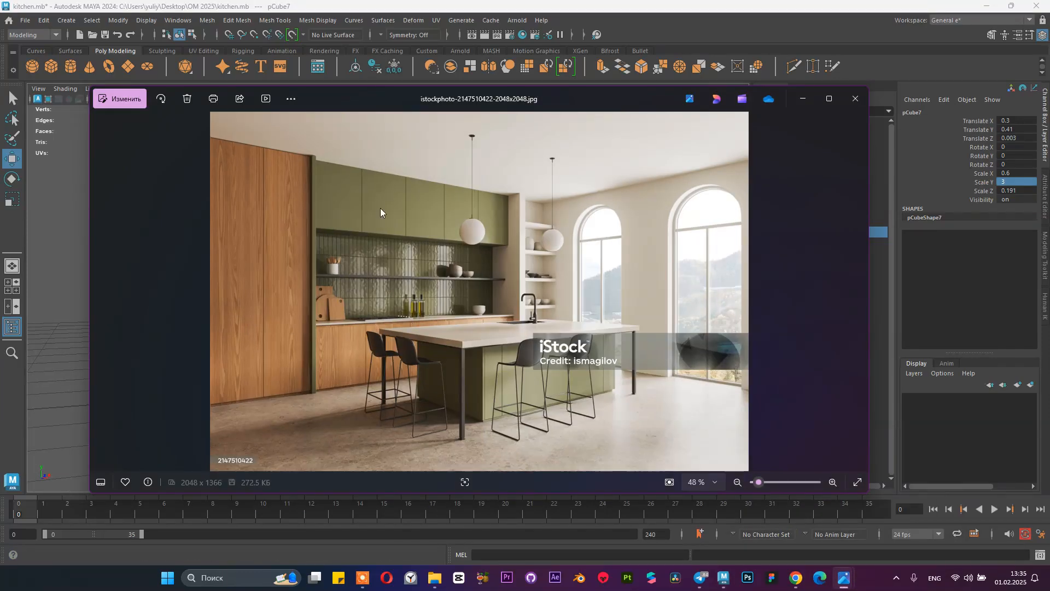
click(804, 100)
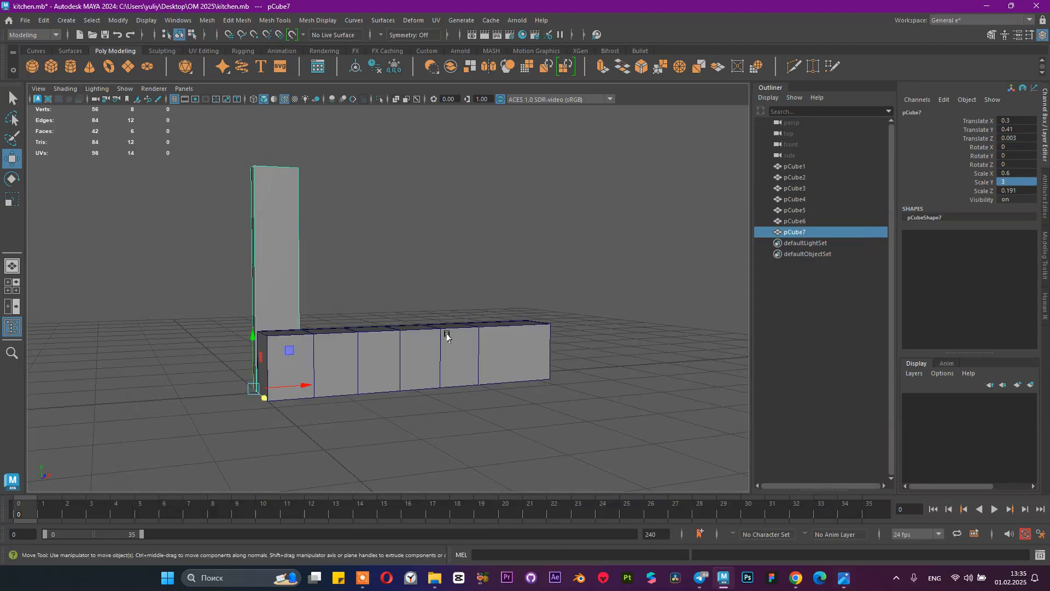
click(330, 346)
alt+middle_drag(330, 346, 379, 326)
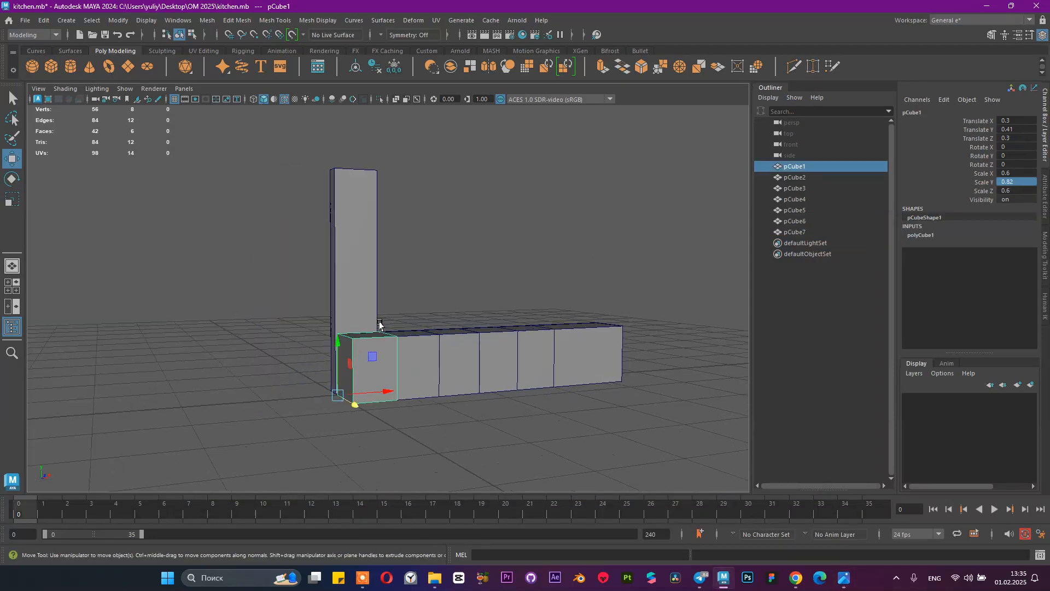
alt+right_drag(380, 326, 614, 276)
alt+drag(614, 277, 586, 291)
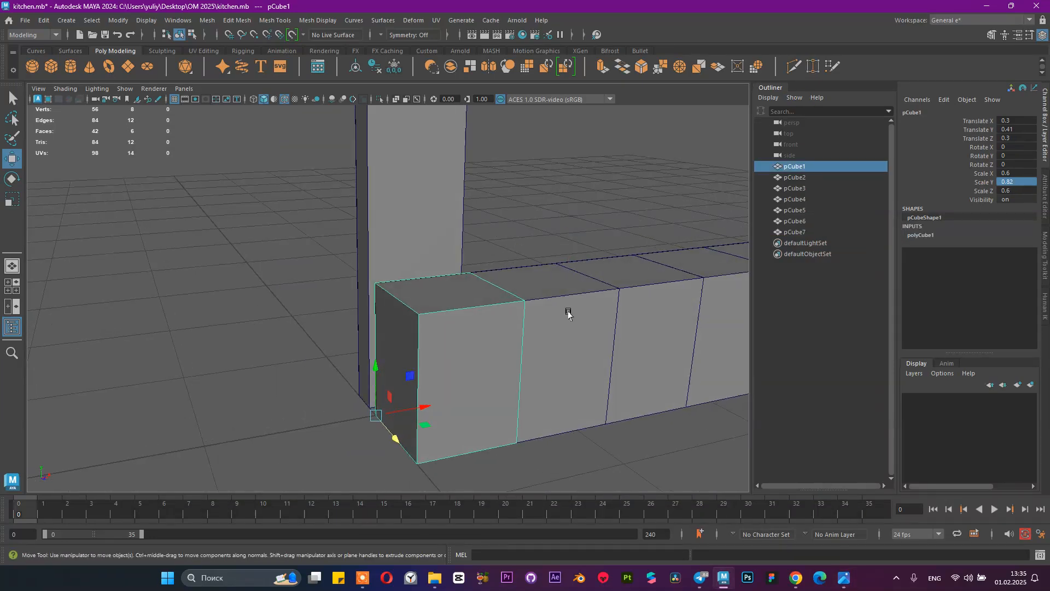
key(ctrl+d)
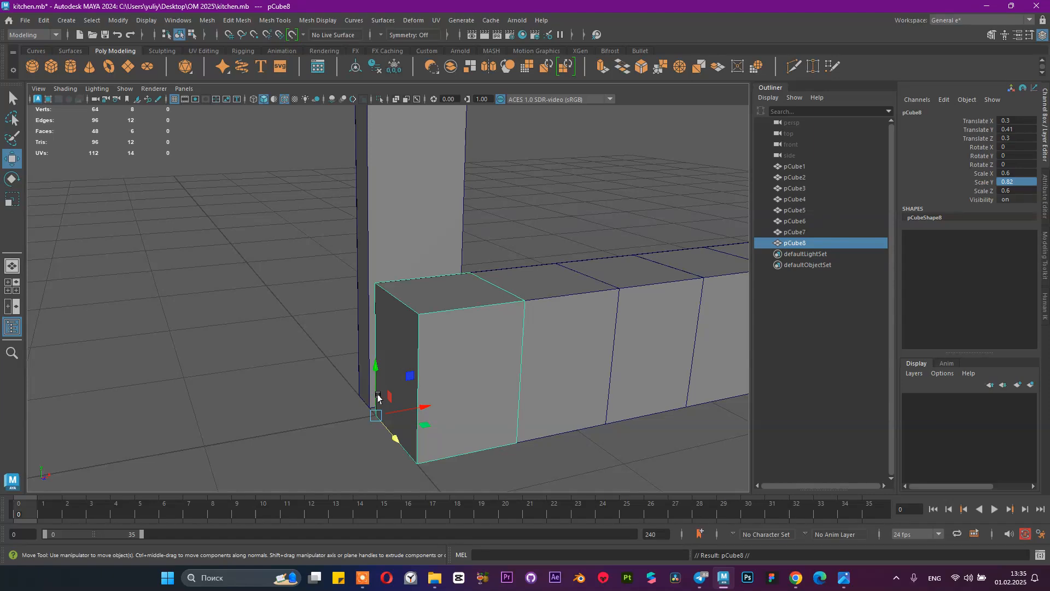
key(v)
drag(373, 371, 375, 283)
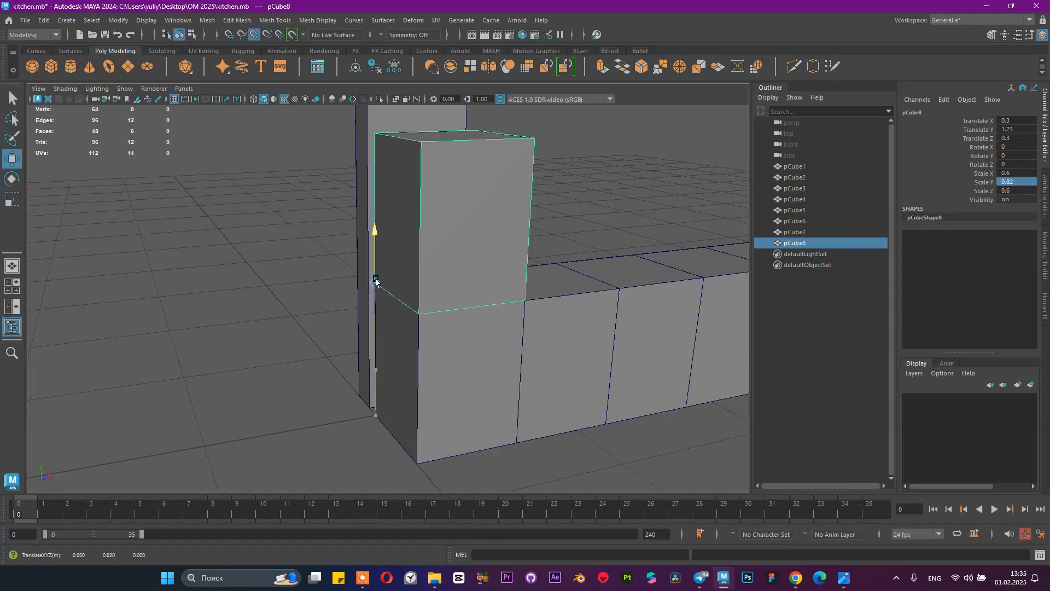
Step: Set the stacked cube's Scale Y to 0.6 for the gap above the lower cabinets
click(1018, 182)
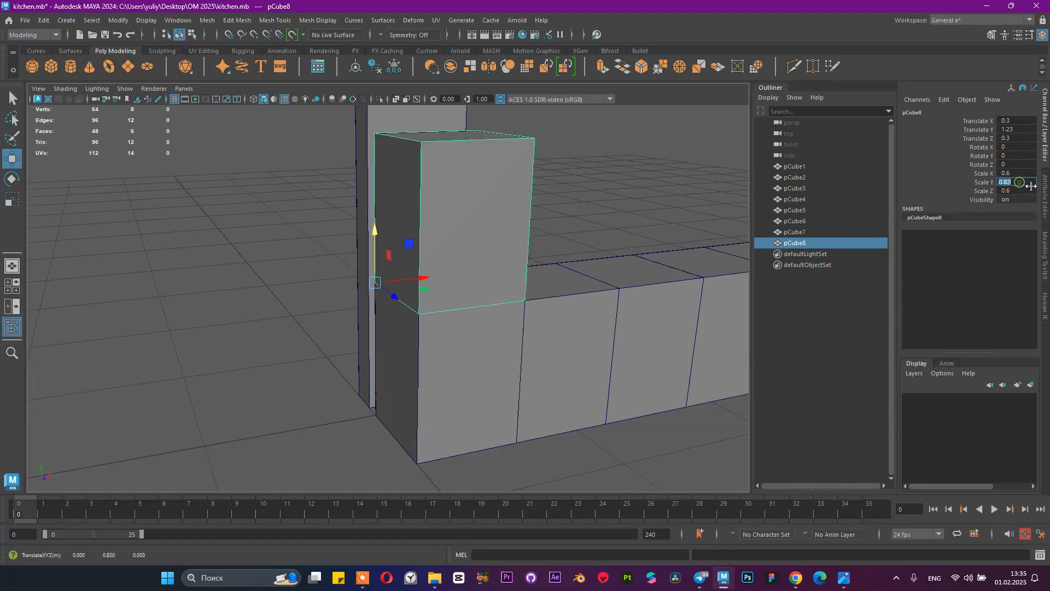
text(0)
key(Return)
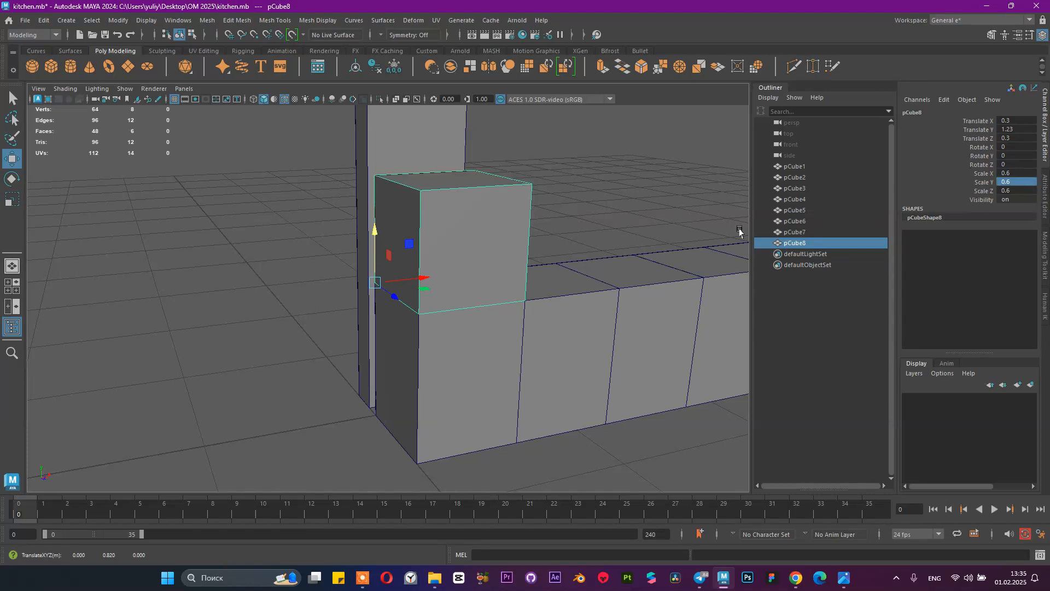
alt+drag(591, 244, 633, 220)
alt+middle_drag(633, 220, 591, 274)
scroll(591, 275, up, 2)
Step: Examine the angled kitchen photo and the Google Images dimension drawings for the spacing and height of the upper cabinets
click(840, 584)
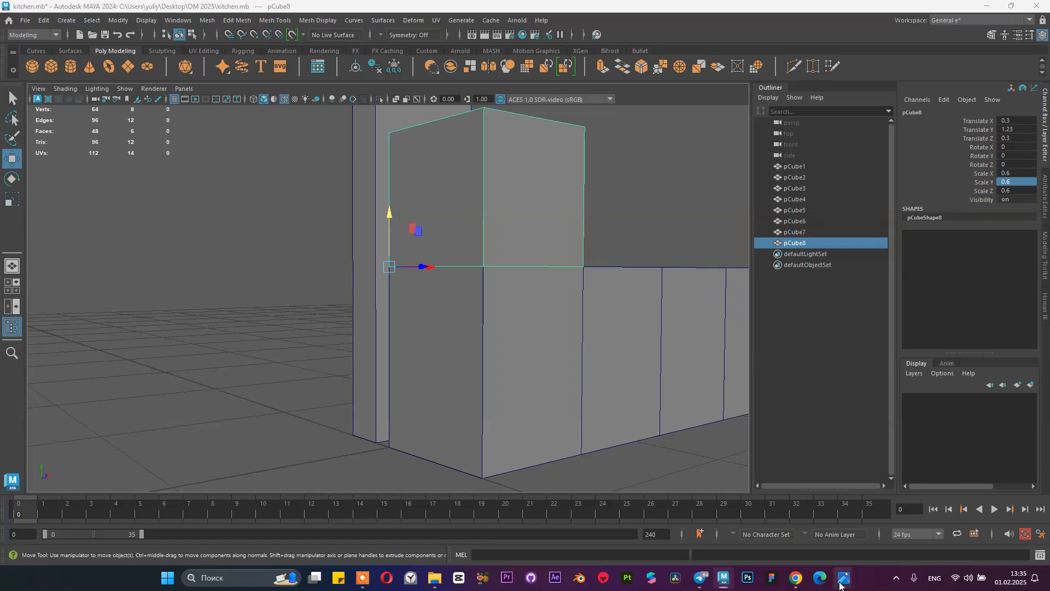
click(784, 522)
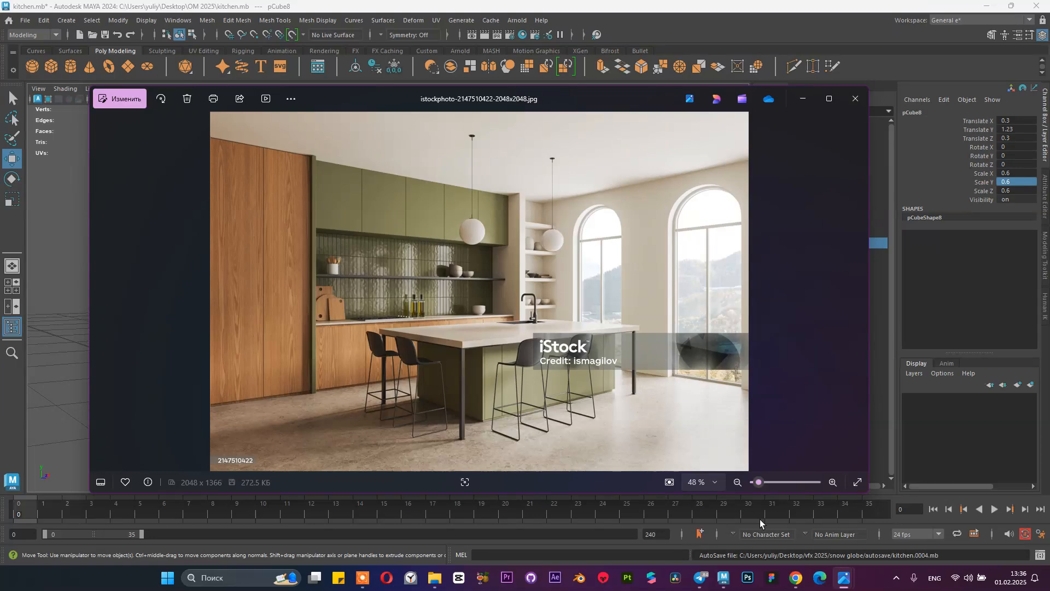
click(796, 578)
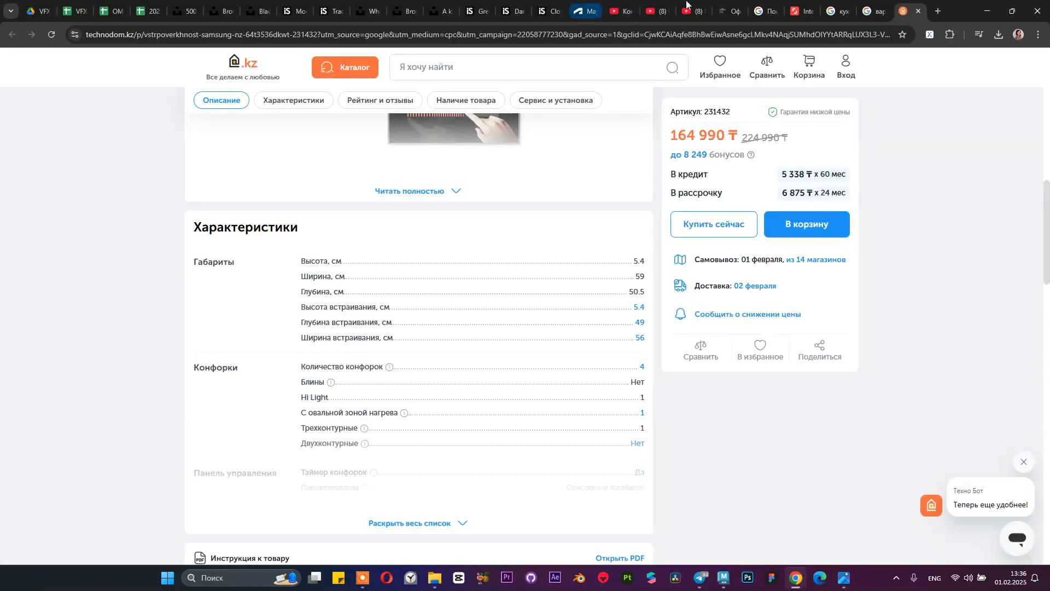
click(763, 11)
click(837, 7)
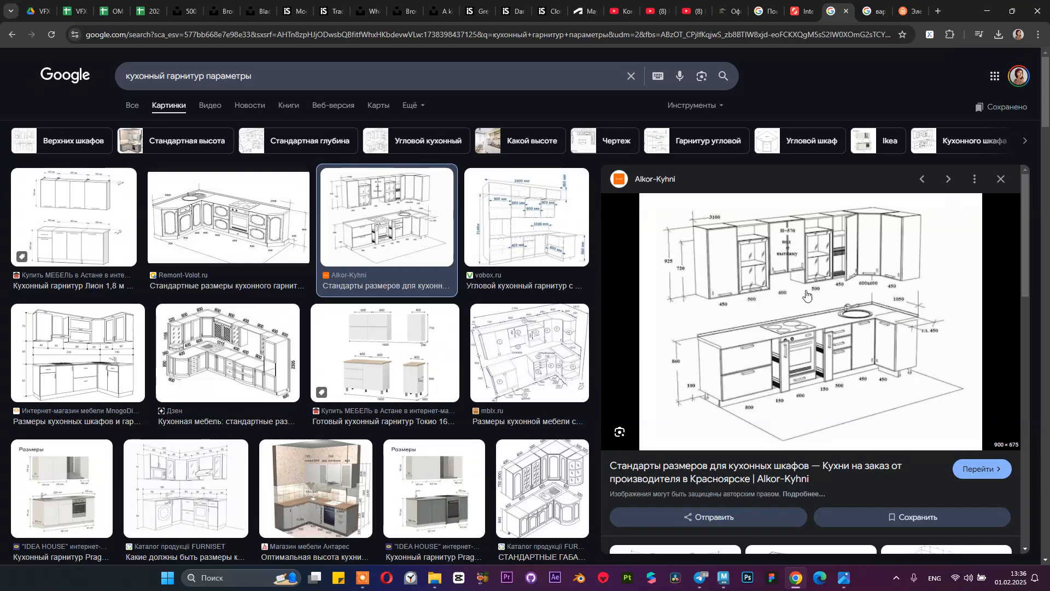
click(523, 370)
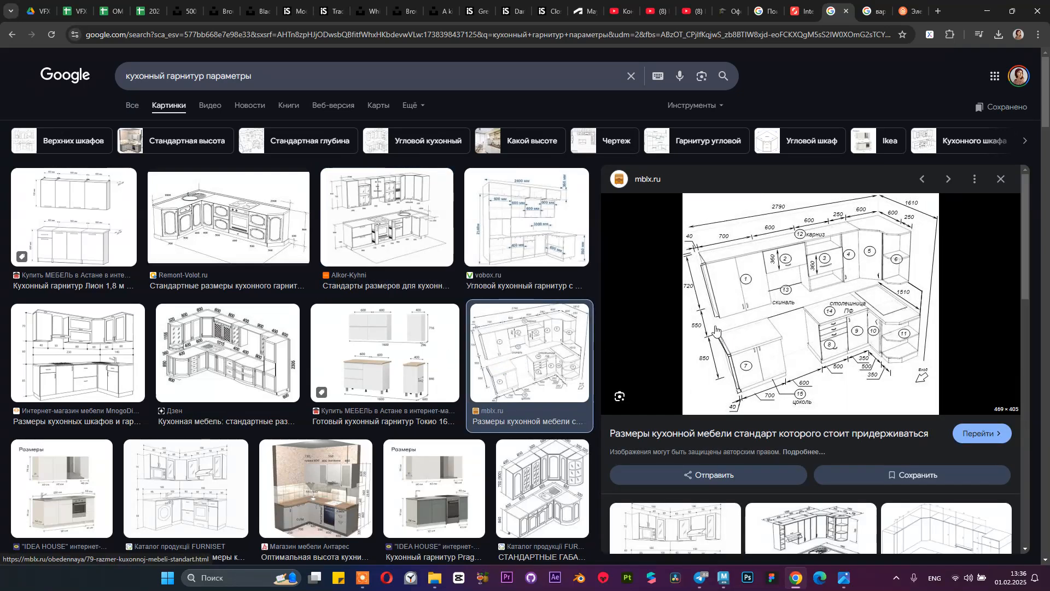
scroll(725, 324, down, 3)
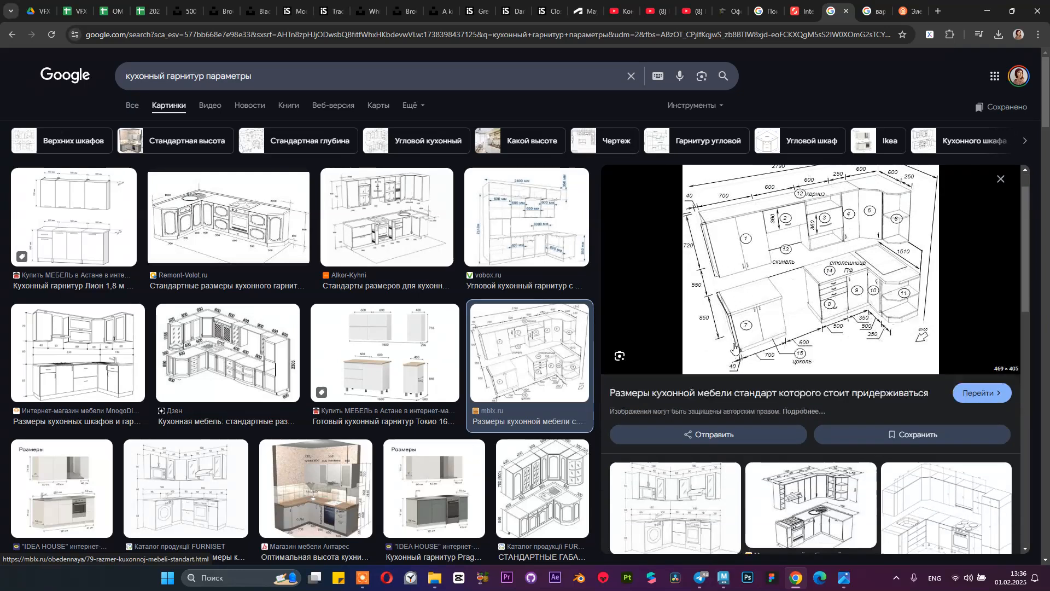
scroll(904, 408, down, 2)
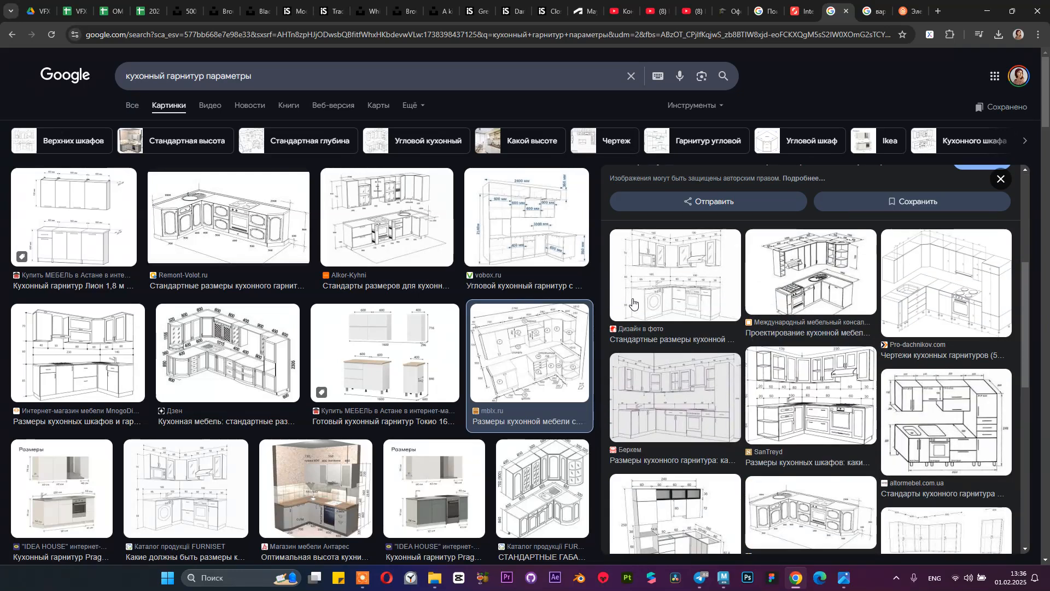
click(634, 301)
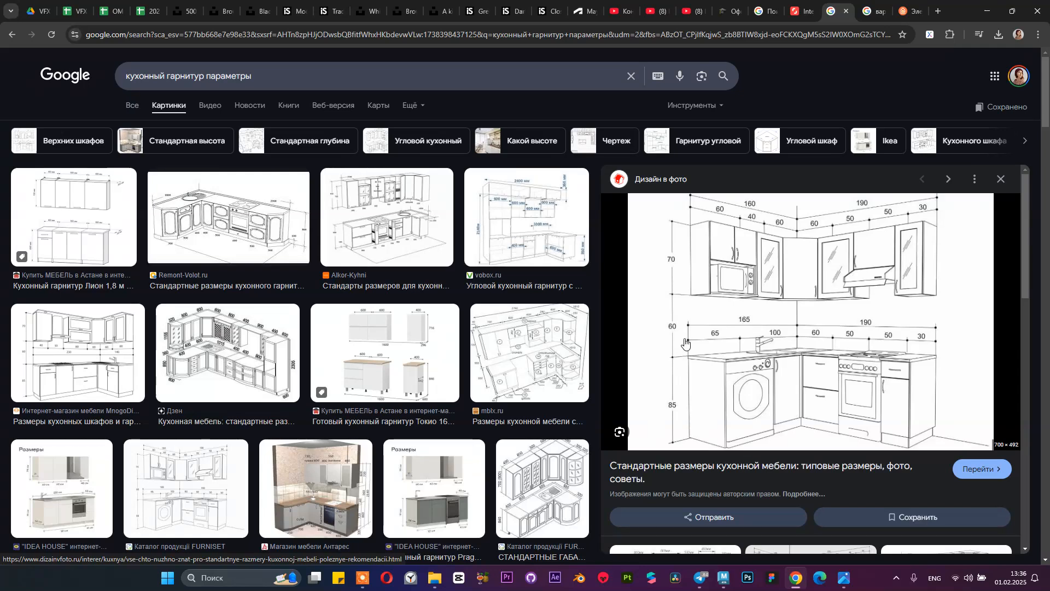
click(987, 11)
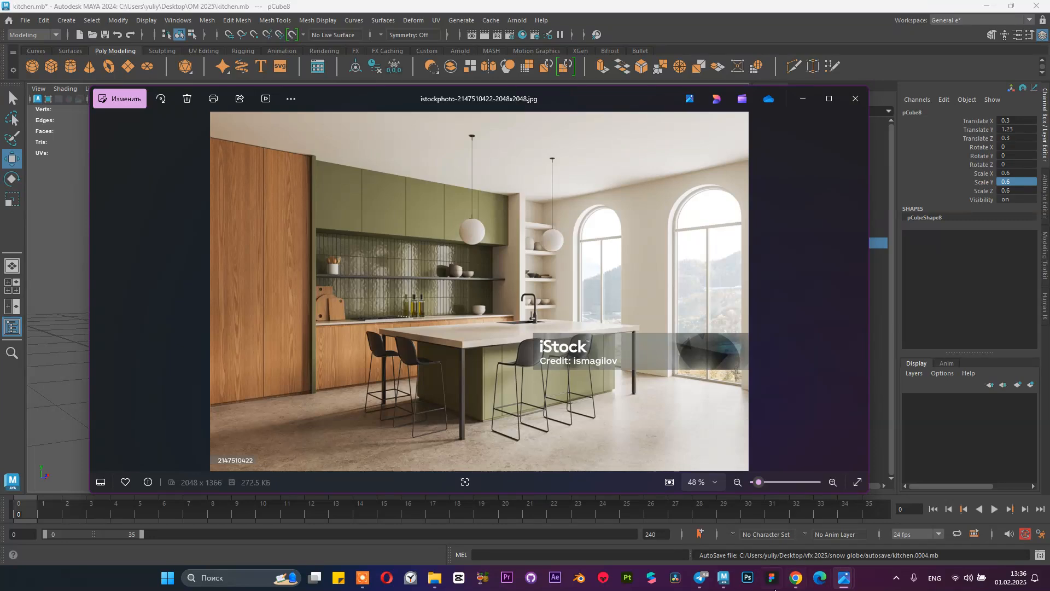
Step: Back in Maya, duplicate the stacked gap cube and vertex-snap the copy on top of it at Translate Y 1.83
click(724, 578)
scroll(503, 266, down, 3)
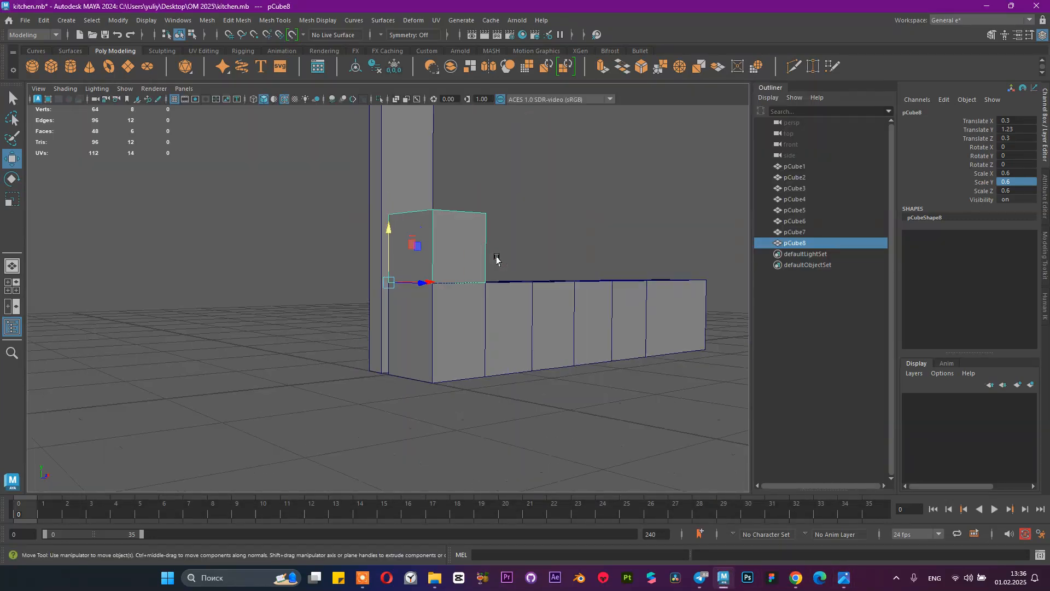
alt+drag(455, 233, 495, 325)
key(ctrl+d)
key(v)
drag(391, 294, 394, 246)
alt+right_drag(460, 251, 450, 348)
alt+drag(450, 347, 390, 345)
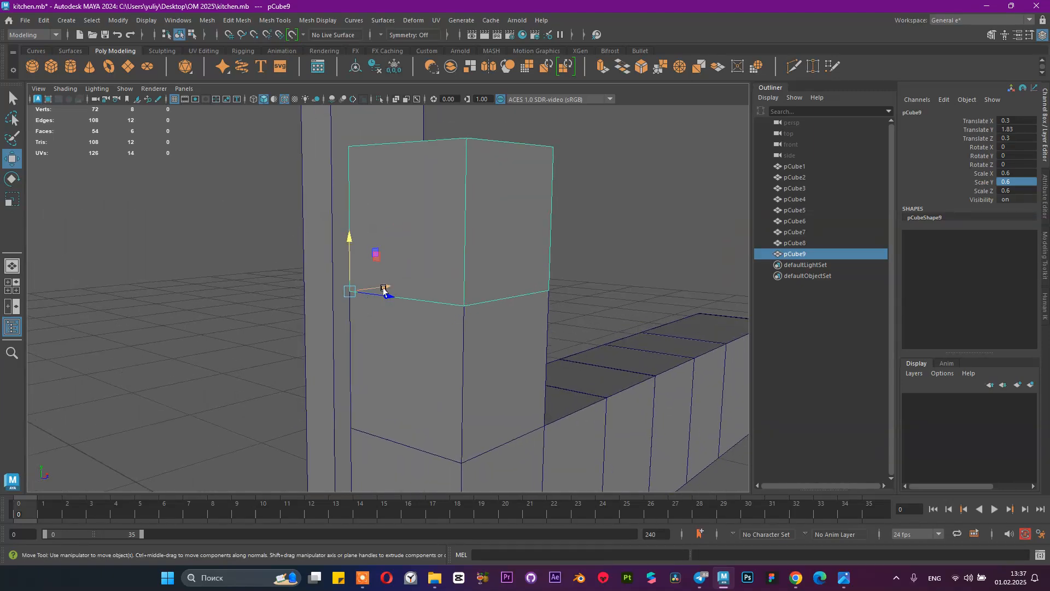
Step: Flatten the topmost cube by setting its Scale Y to 0.1
double_click(1022, 181)
key(Return)
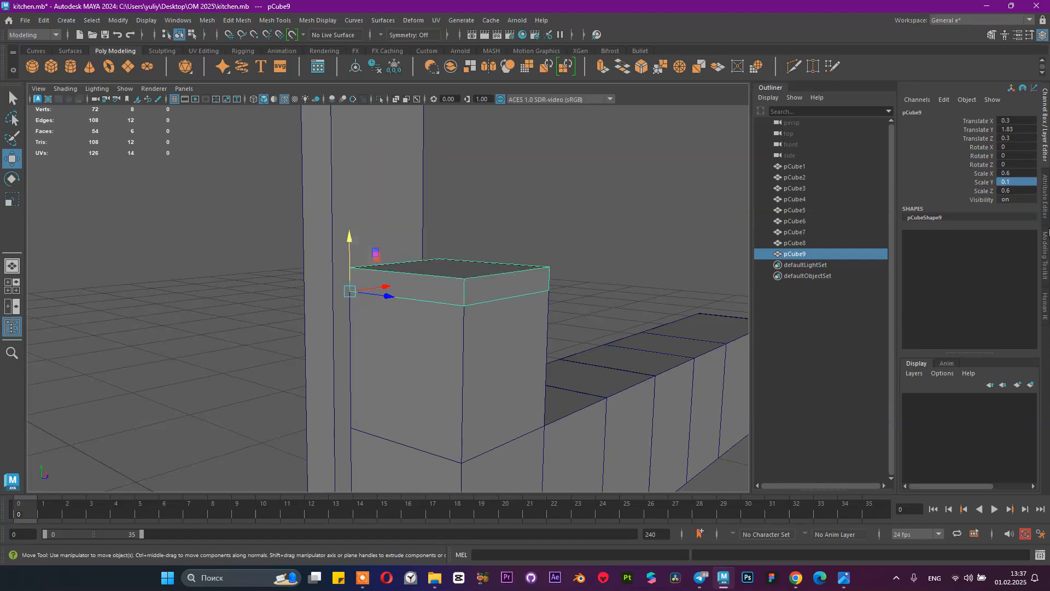
alt+drag(457, 325, 623, 429)
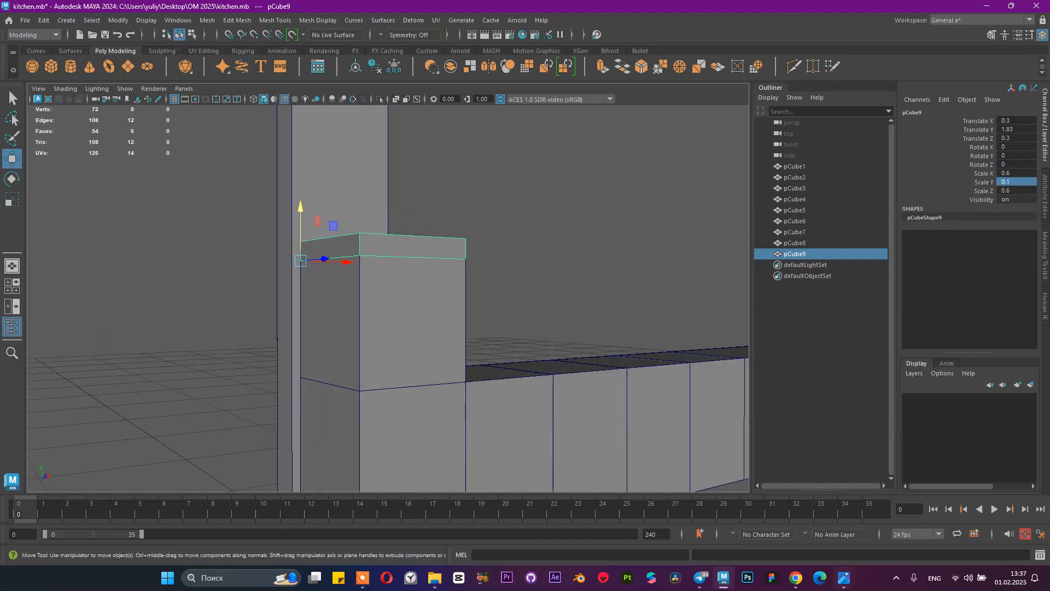
Step: Check the angled kitchen photo, then thin the topmost slab by setting its Scale Y to 0.05
mouse_move(854, 568)
click(803, 536)
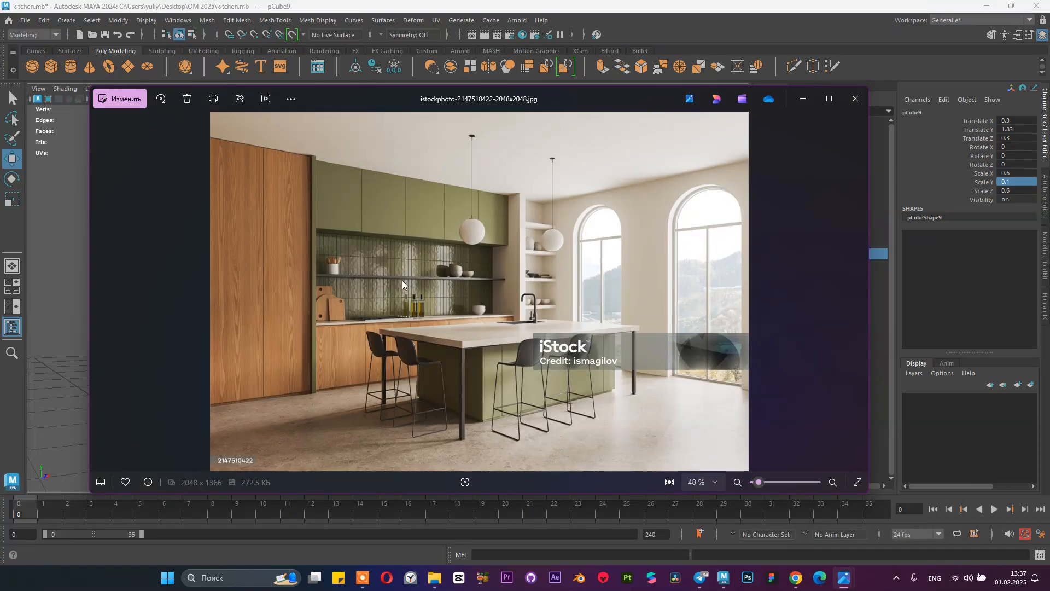
click(803, 98)
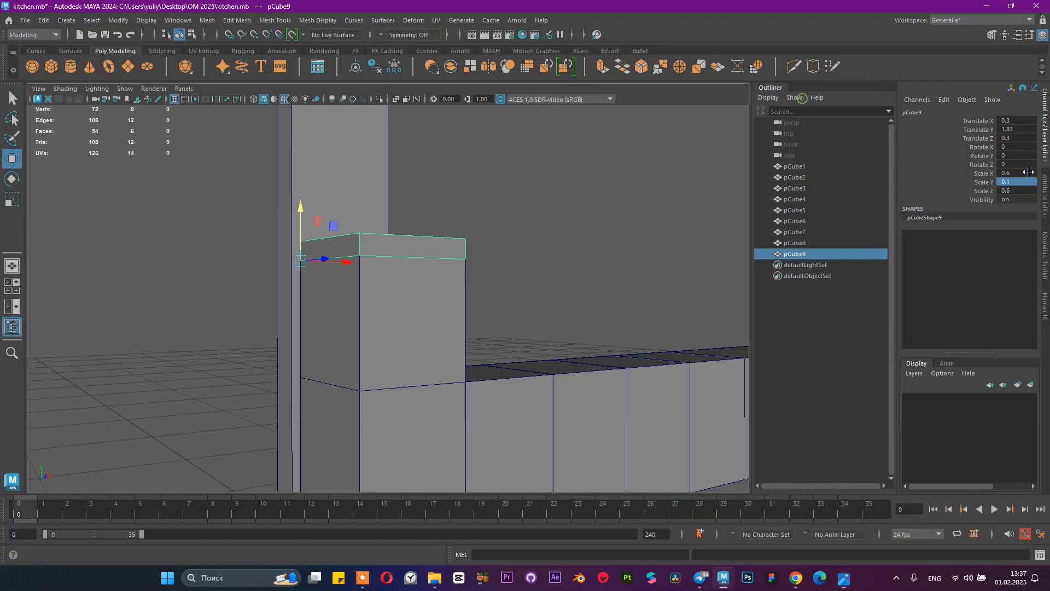
text(0.5)
key(Return)
click(1022, 183)
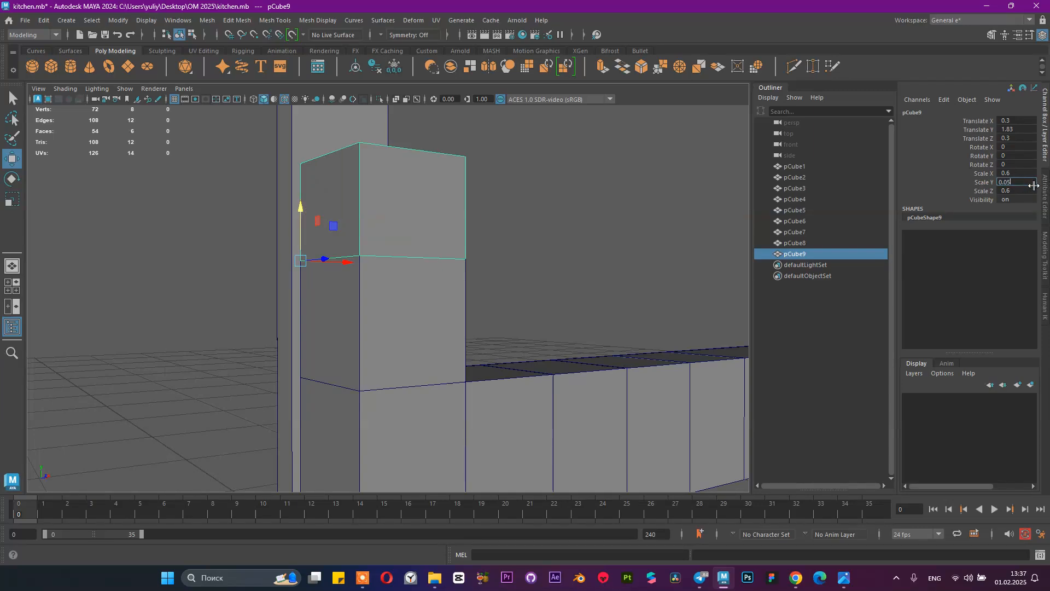
key(Return)
alt+drag(560, 277, 355, 301)
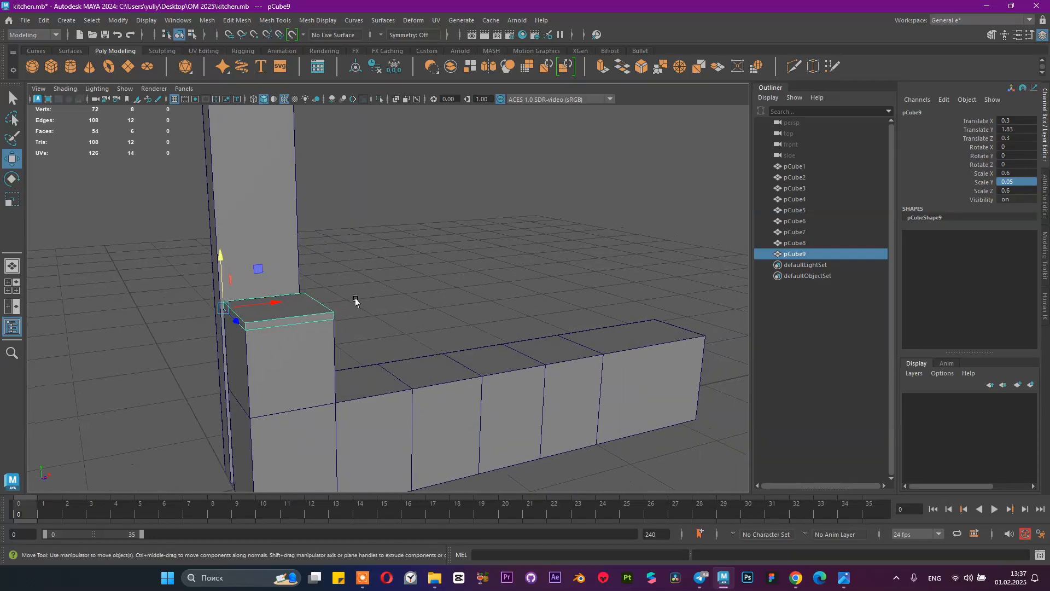
Step: Stretch the thin top slab along the cabinet row by setting its Scale X to 3
key(r)
drag(274, 304, 399, 272)
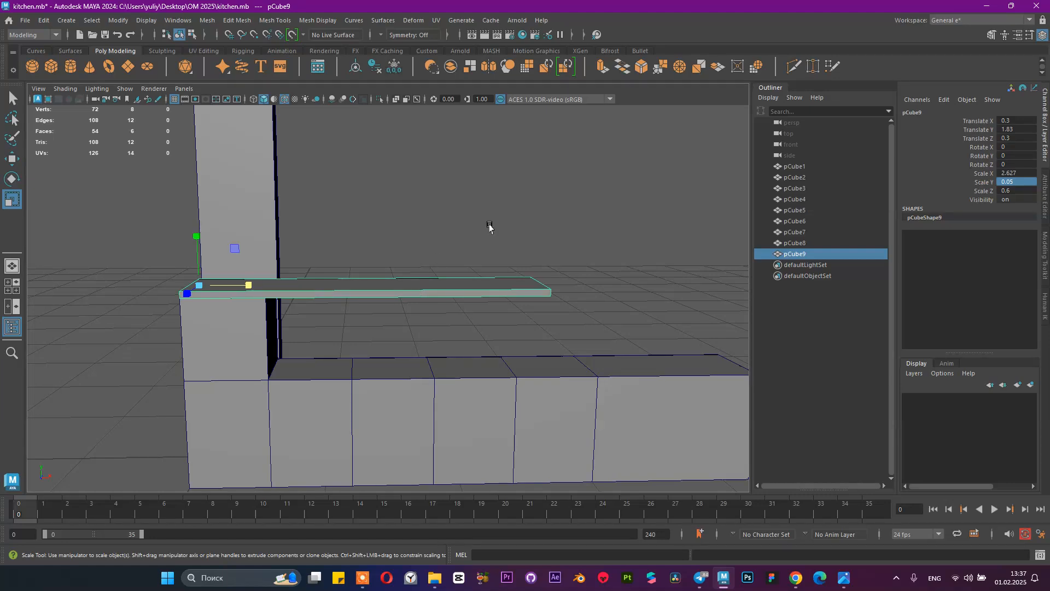
double_click(1015, 173)
text(3)
key(Return)
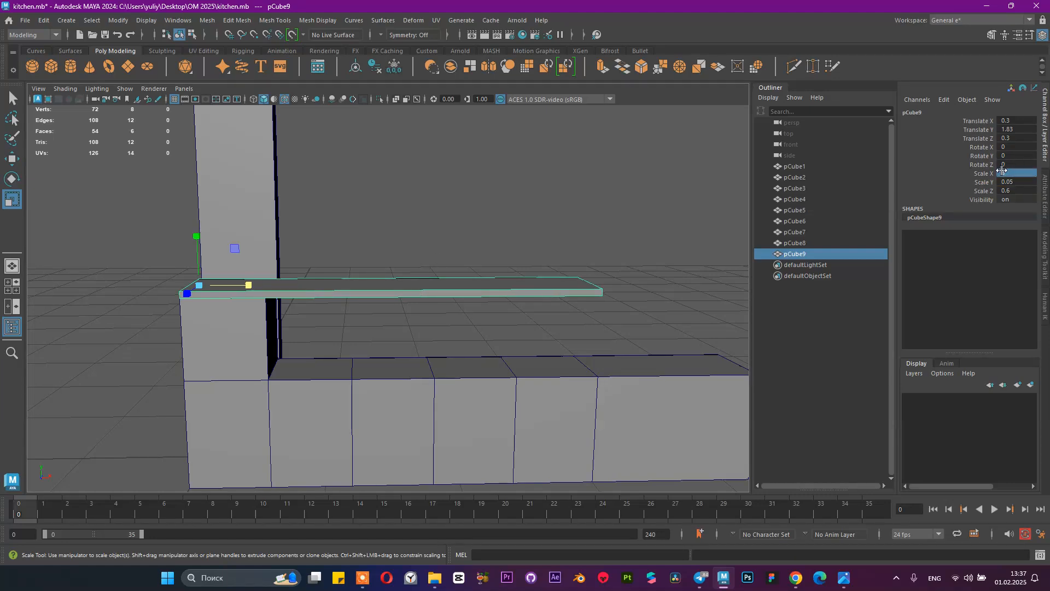
Step: Compare the stretched slab with the angled kitchen photo and the cabinet dimension drawing in the browser
mouse_move(495, 323)
alt+mouse_down()
mouse_move(487, 308)
mouse_move(494, 316)
alt+mouse_up()
alt+drag(594, 302, 572, 356)
alt+drag(425, 329, 664, 465)
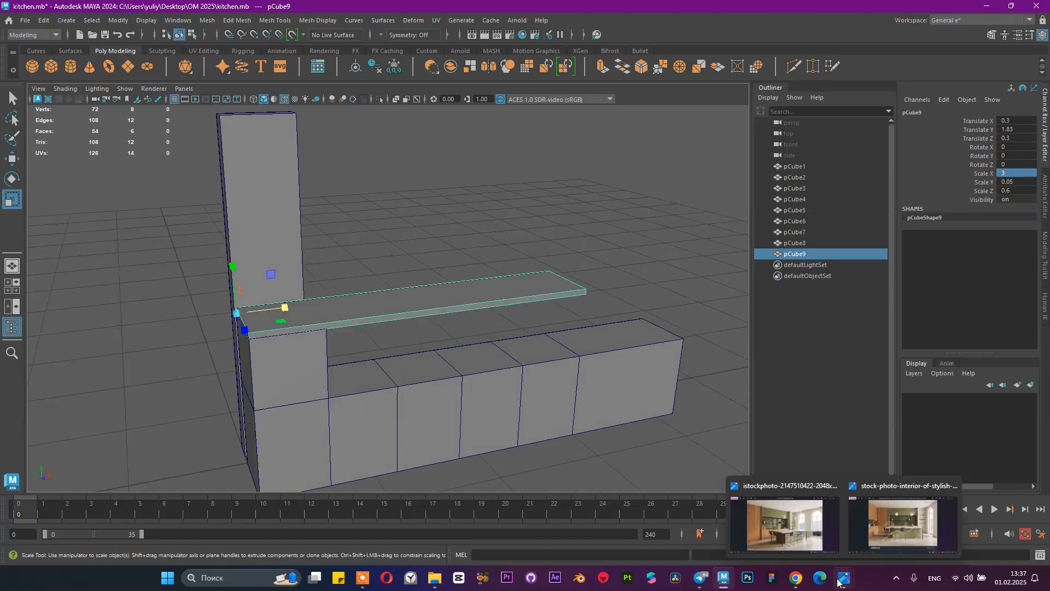
click(806, 521)
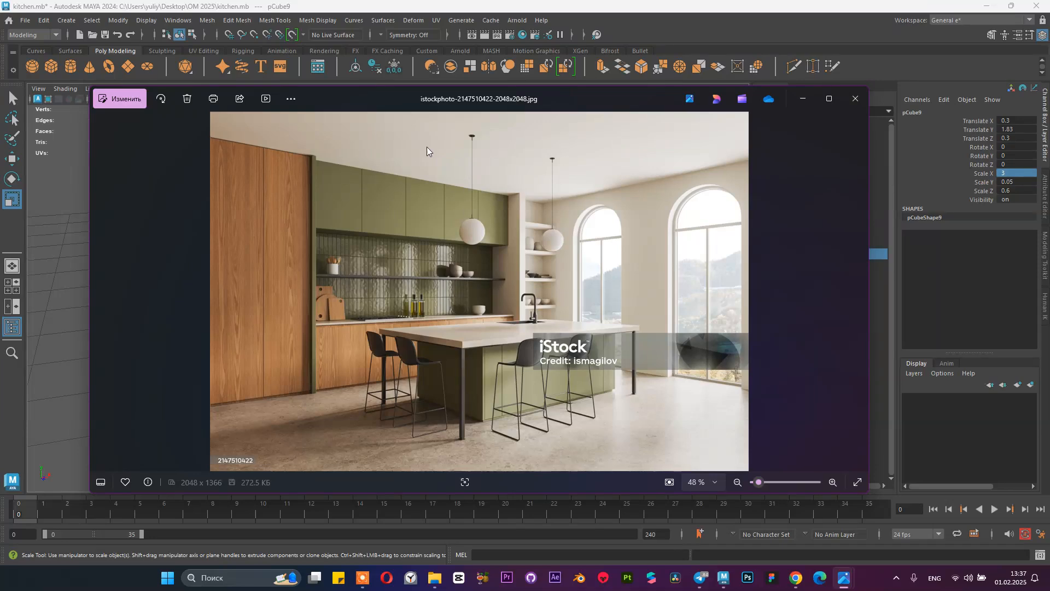
click(802, 98)
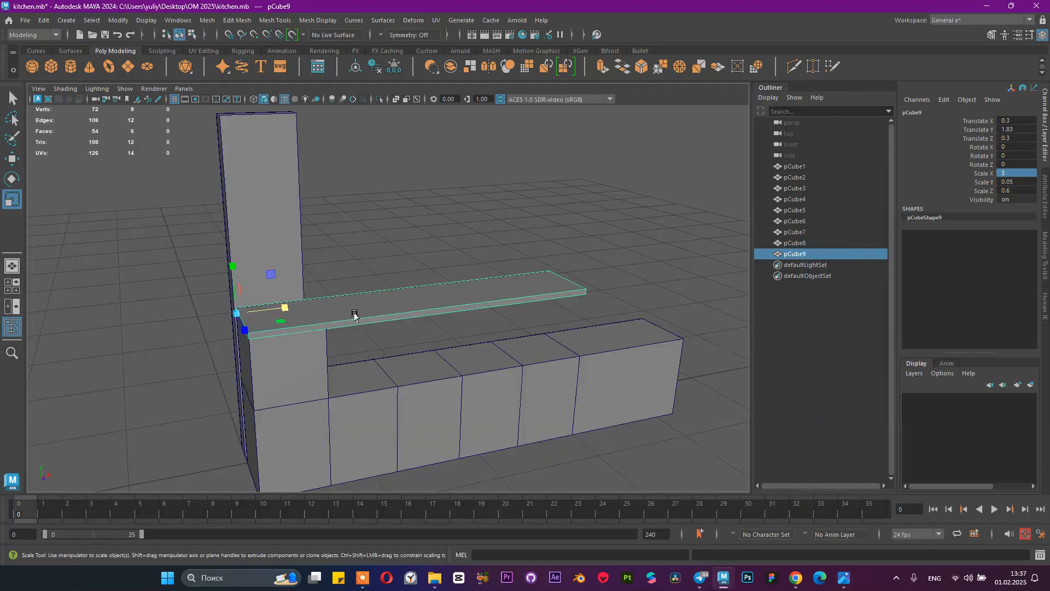
click(796, 577)
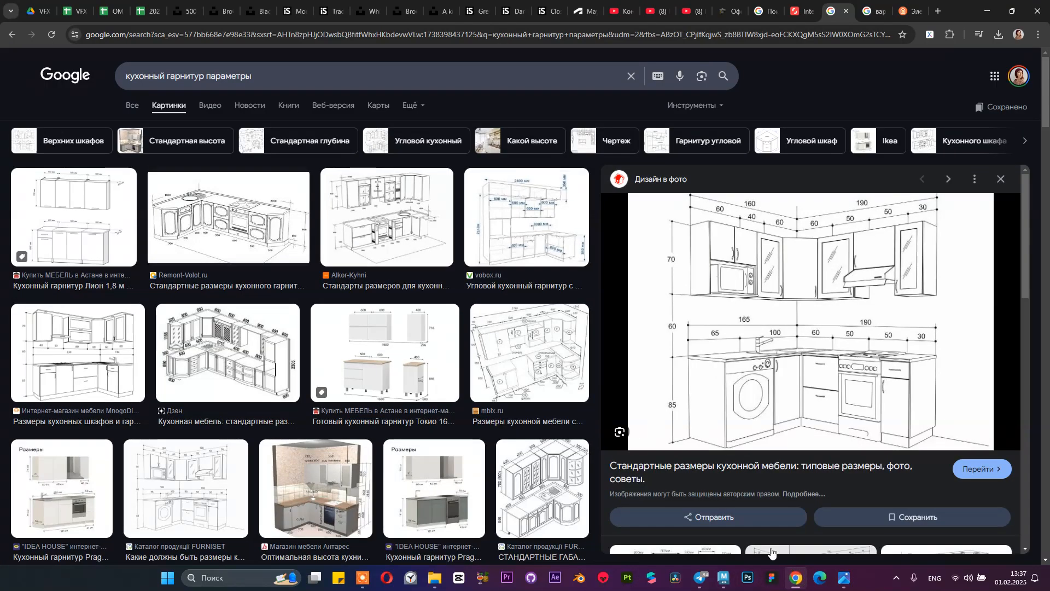
click(988, 11)
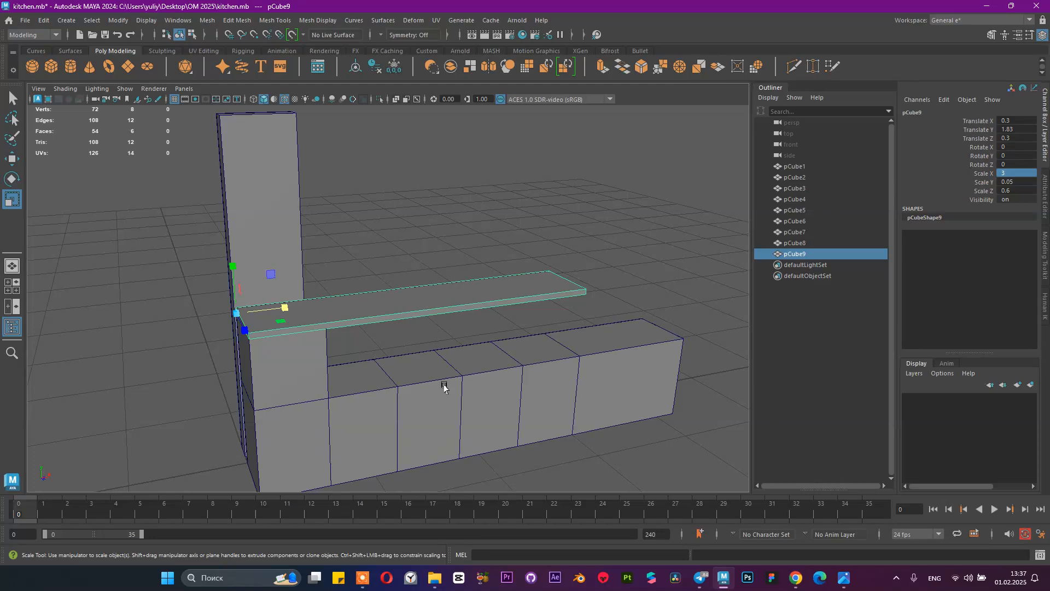
click(844, 577)
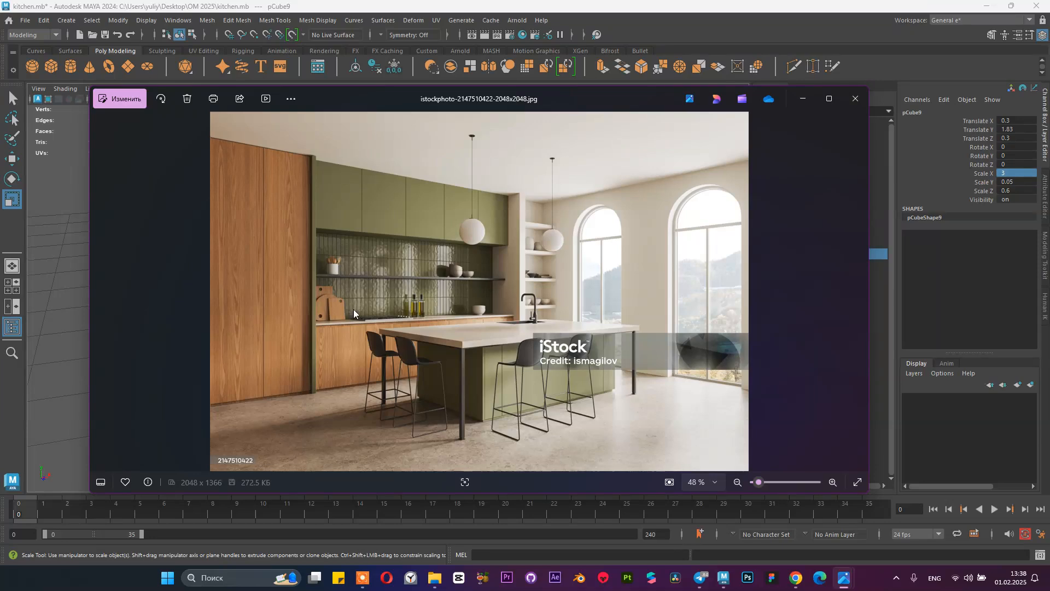
click(756, 78)
Step: Duplicate the gap cube above the lower cabinets, vertex-snap the copy onto the slab at Translate Y 1.88, and duplicate another above it
click(370, 341)
key(ctrl+d)
key(w)
key(v)
drag(236, 321, 320, 341)
click(368, 438)
alt+drag(414, 421, 333, 184)
key(ctrl+d)
Step: Delete the two spacer cubes directly above and below the slab, keeping the topmost cube as the upper cabinet
click(376, 245)
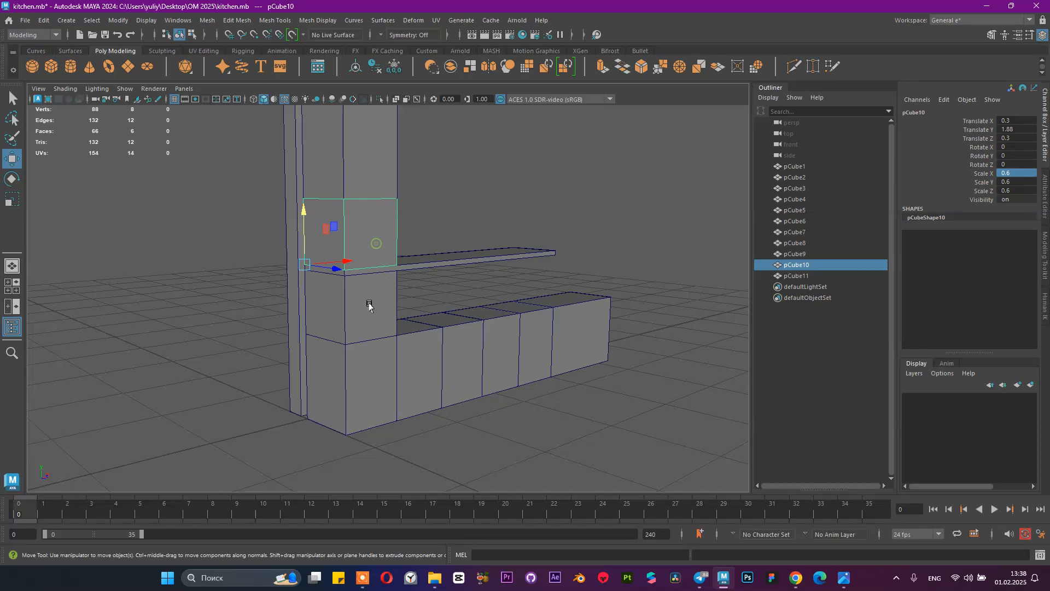
shift+click(370, 308)
key(Delete)
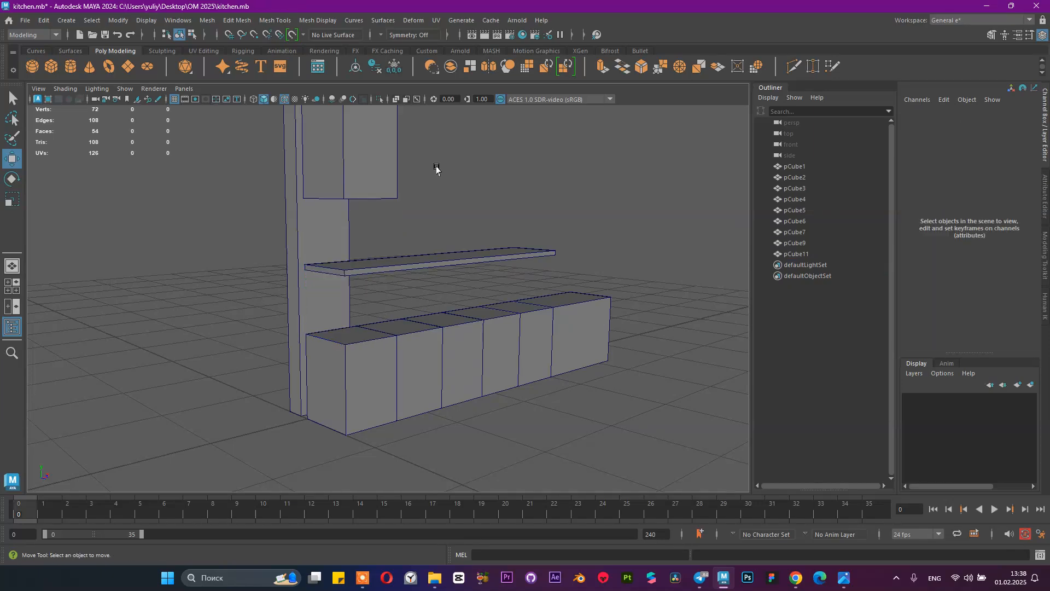
alt+right_drag(445, 173, 364, 177)
alt+middle_drag(363, 178, 326, 244)
alt+right_drag(326, 244, 389, 280)
alt+middle_drag(388, 280, 361, 281)
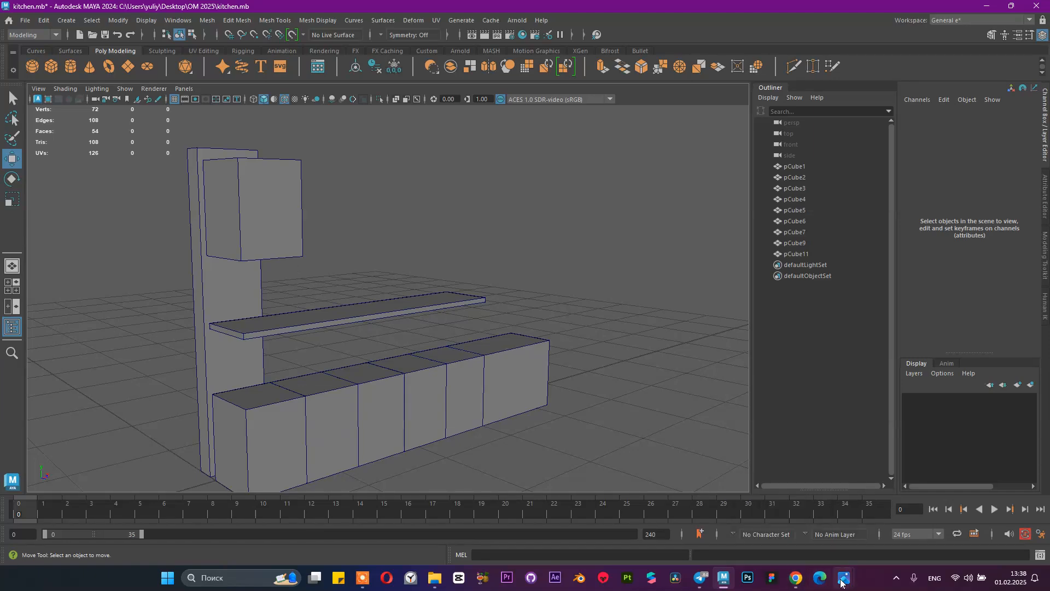
Step: Check the angled kitchen photo, then lower the back wall to the upper cabinet's top by setting its Scale Y to 2.9
mouse_move(844, 578)
click(819, 543)
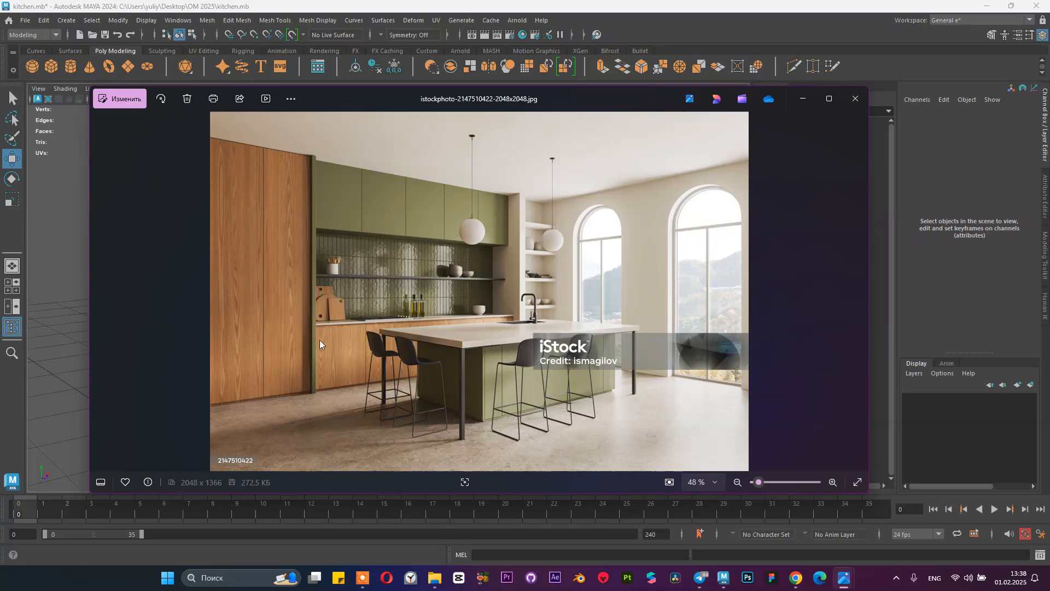
drag(558, 95, 812, 108)
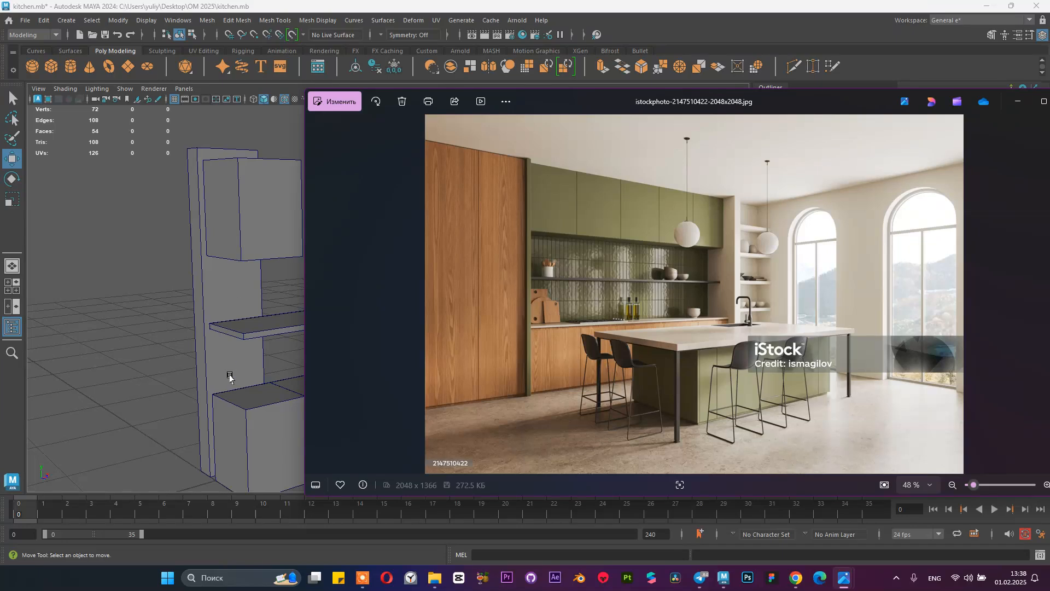
click(212, 198)
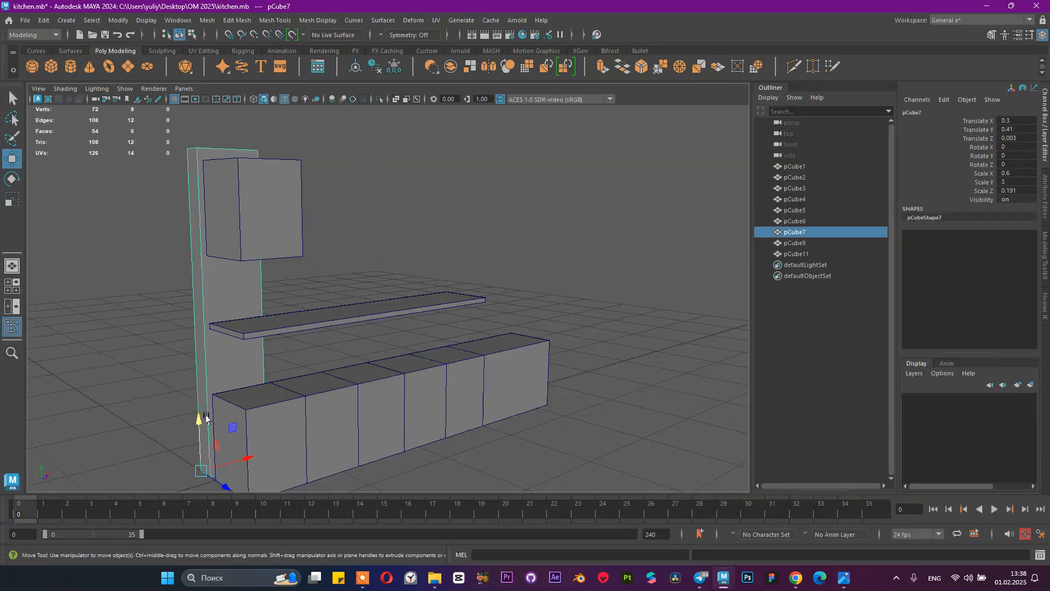
key(r)
drag(198, 419, 201, 424)
click(1032, 182)
click(1031, 181)
key(Return)
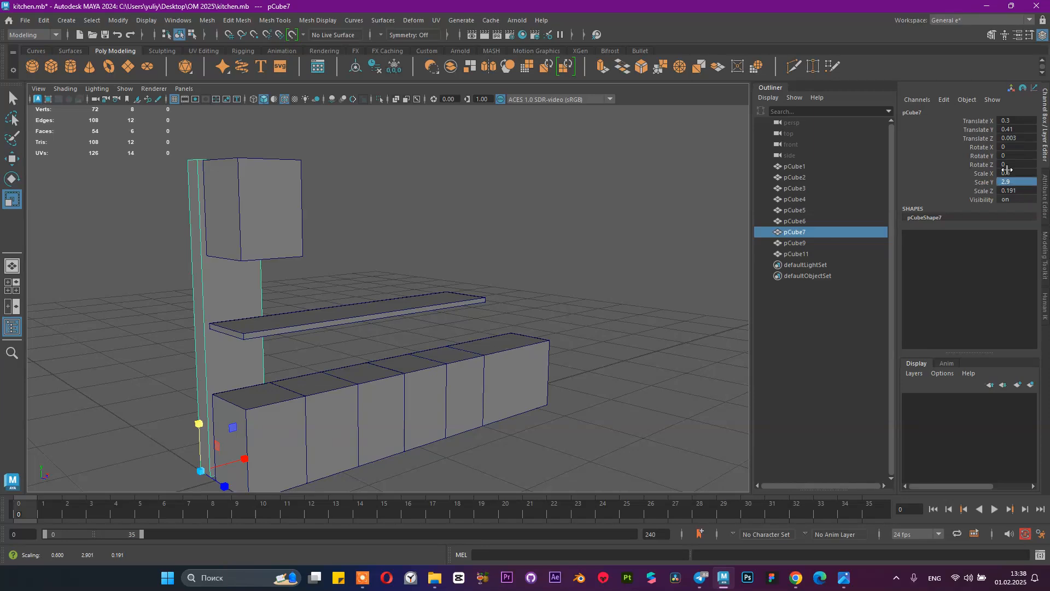
Step: Recheck the kitchen photo, then step back through the back wall's height edits to the vertex-snapped Scale Y of 2.901
mouse_move(457, 302)
alt+mouse_down()
mouse_move(421, 295)
mouse_move(424, 267)
mouse_move(274, 265)
mouse_move(413, 279)
mouse_move(460, 295)
mouse_move(424, 298)
mouse_move(448, 307)
alt+mouse_up()
mouse_move(843, 578)
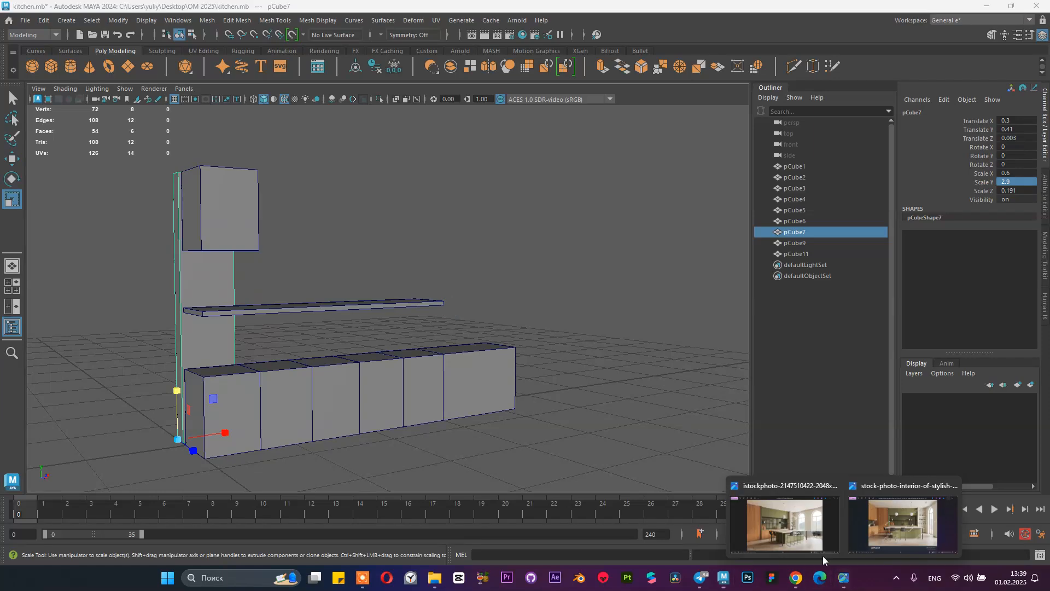
click(788, 525)
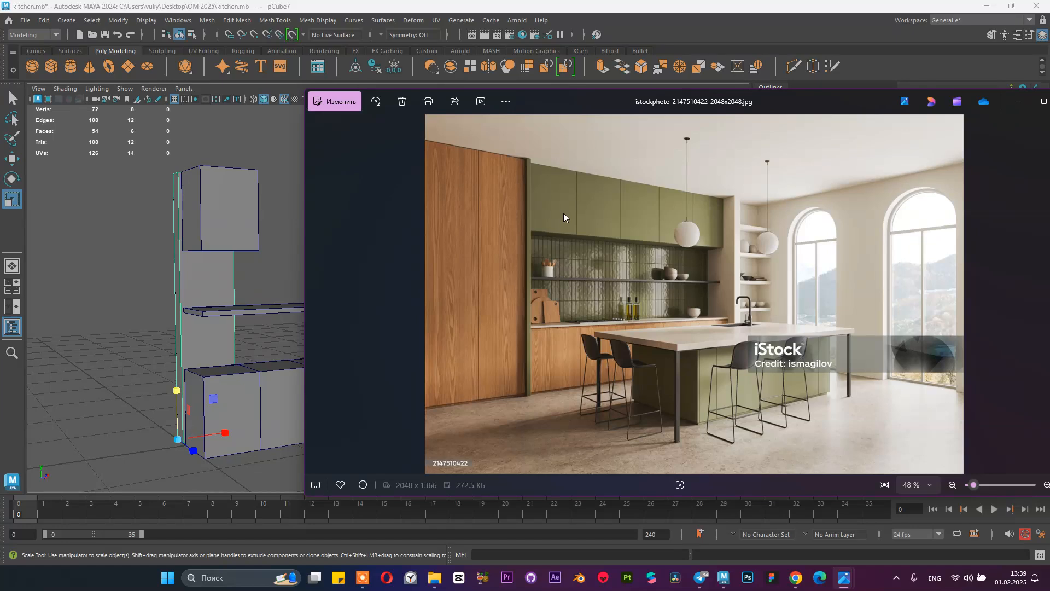
click(1018, 102)
key(ctrl+z)
alt+drag(244, 243, 263, 246)
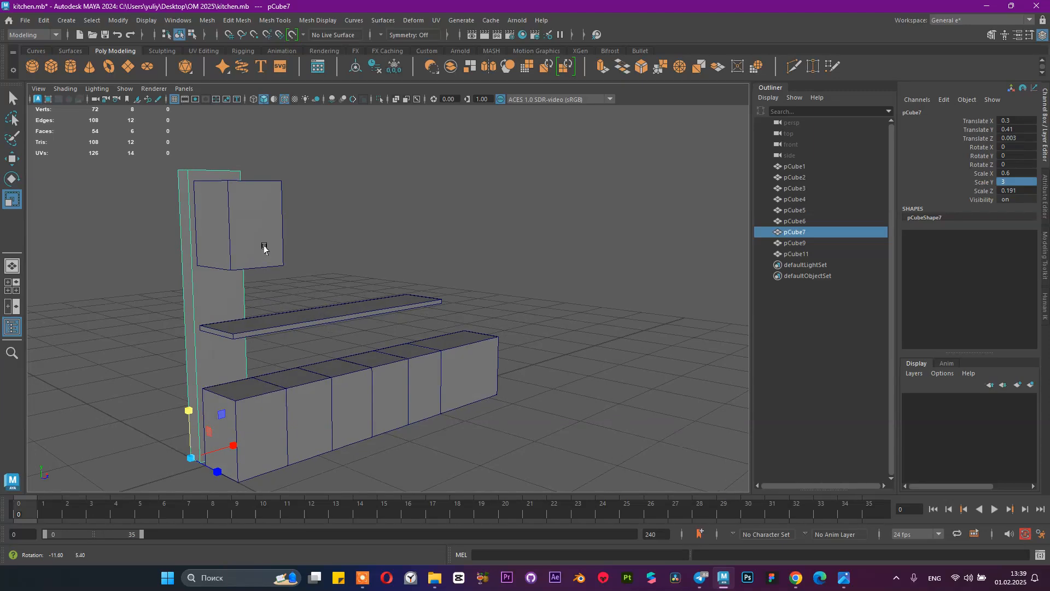
click(130, 36)
Step: Thin the back wall by setting its Scale Z to 0.1
scroll(457, 279, down, 3)
alt+drag(408, 258, 400, 378)
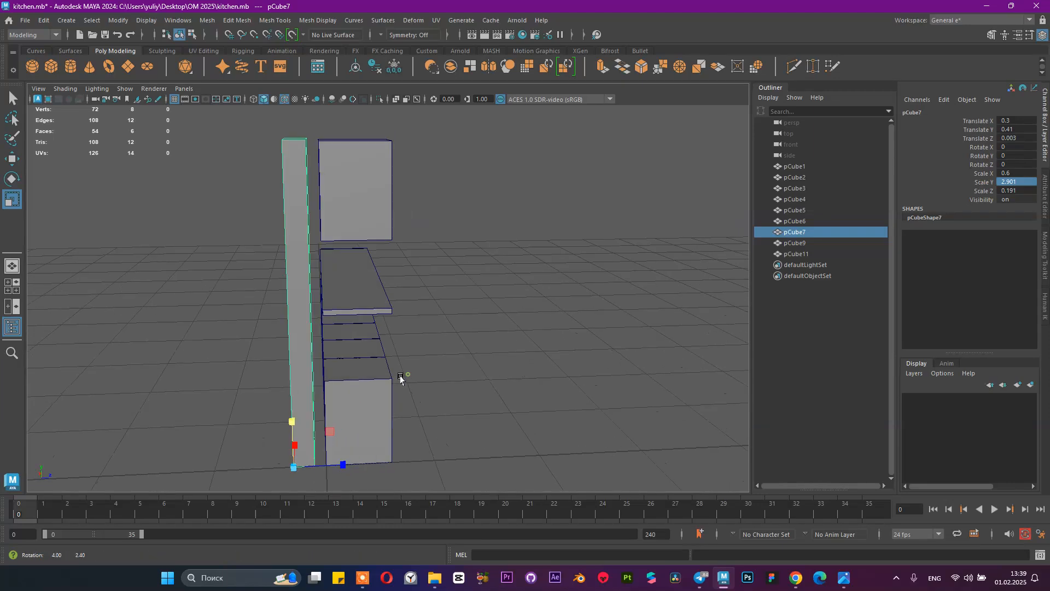
click(1033, 190)
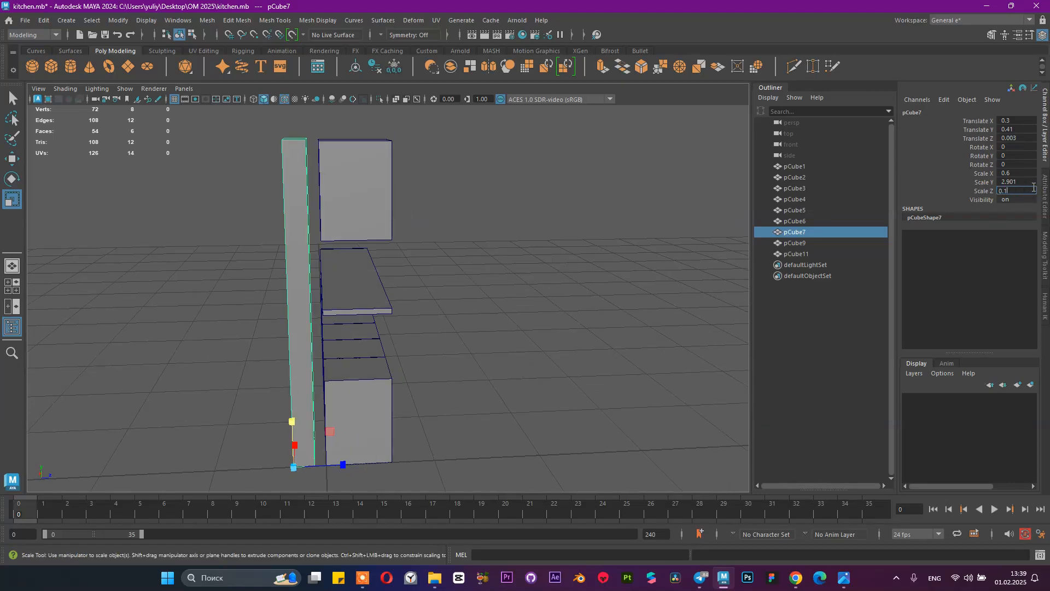
key(Return)
alt+drag(316, 365, 371, 334)
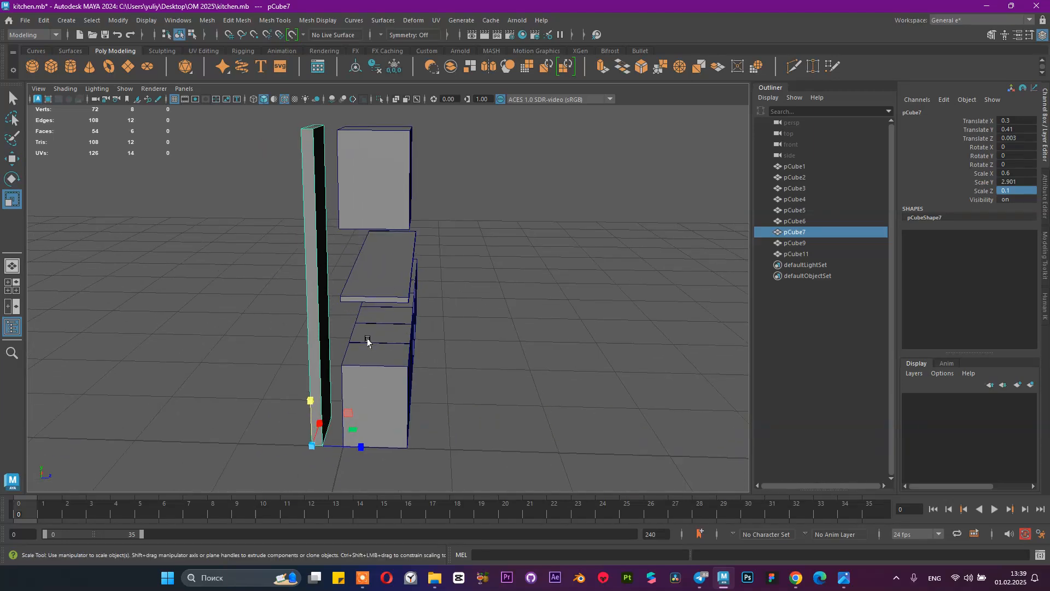
Step: Snap the back wall's pivot to its front bottom corner, then snap the wall against the cabinets' backs at Translate Z 0.2
alt+right_drag(320, 414, 525, 441)
key(d)
key(v)
drag(375, 413, 384, 413)
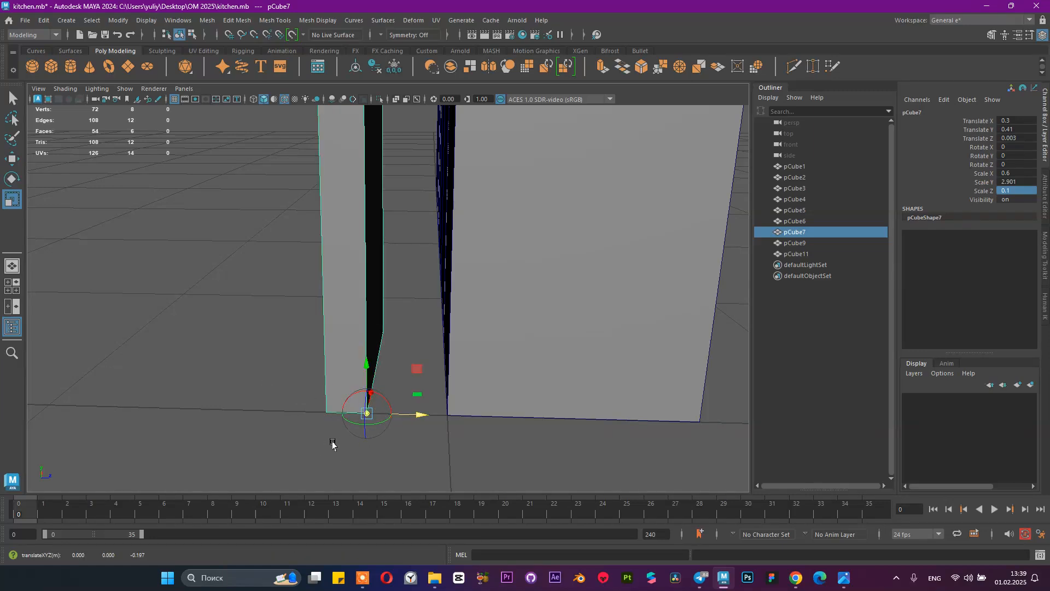
key(w)
key(v)
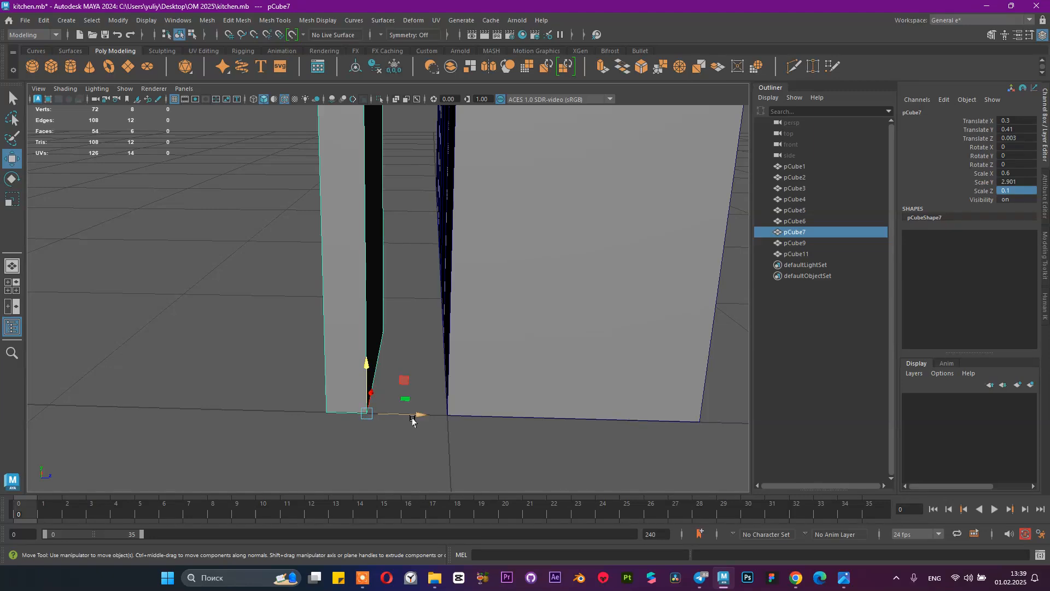
drag(417, 418, 314, 402)
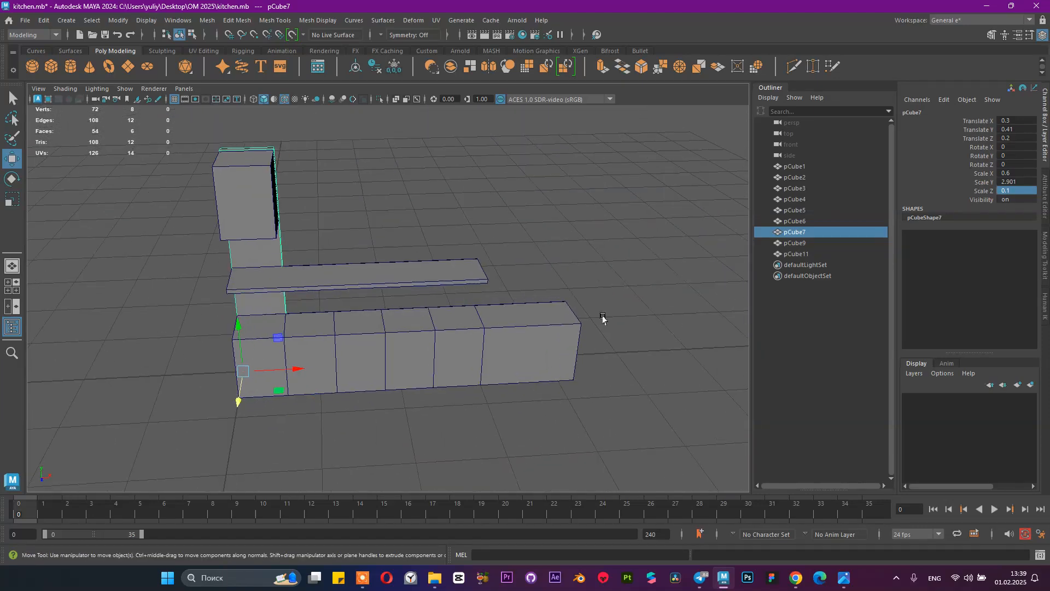
Step: Check the kitchen photo, then stretch the back wall along the whole lower cabinet row to Scale X 4.177
click(845, 580)
click(793, 526)
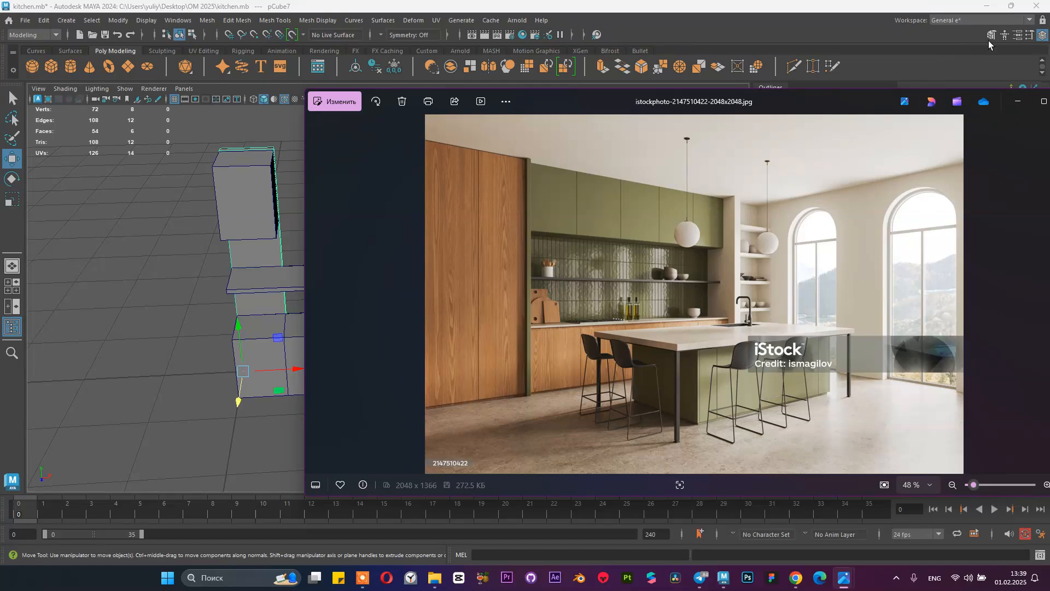
click(1017, 101)
alt+drag(464, 246, 485, 263)
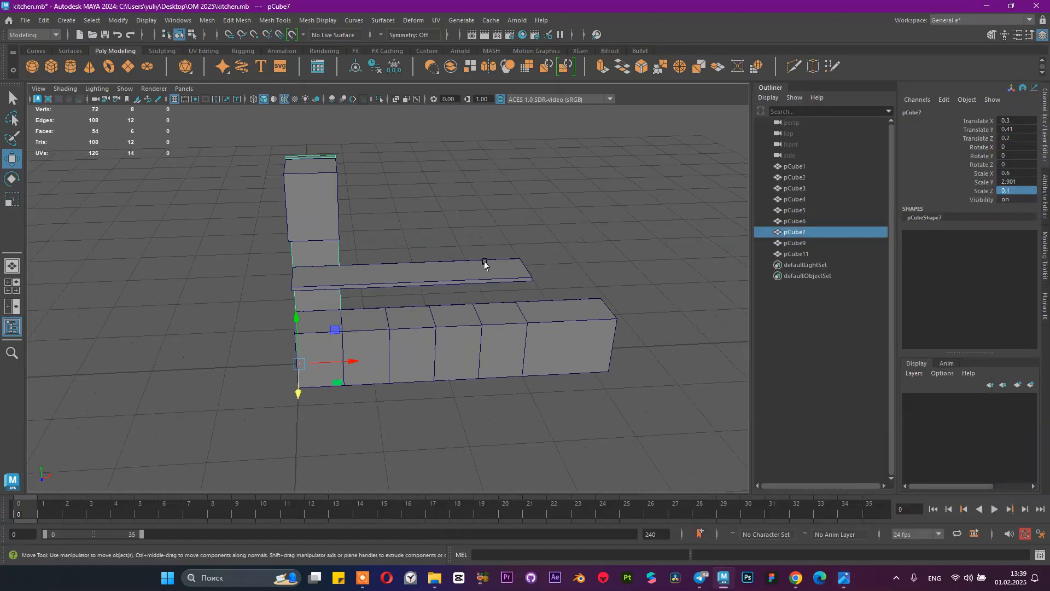
double_click(1027, 182)
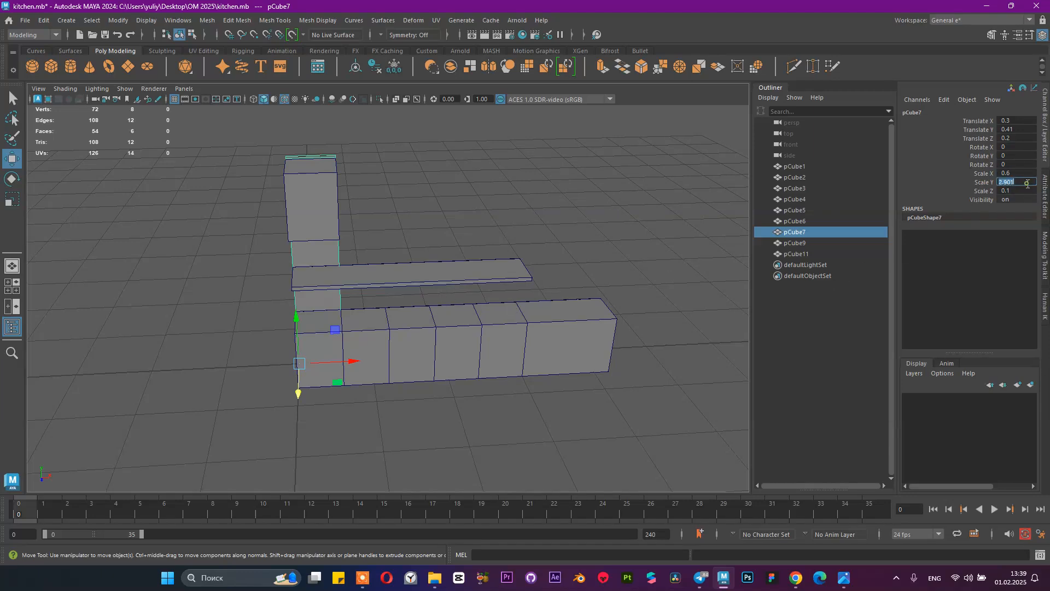
text(1r)
drag(348, 360, 557, 318)
alt+middle_drag(316, 307, 432, 320)
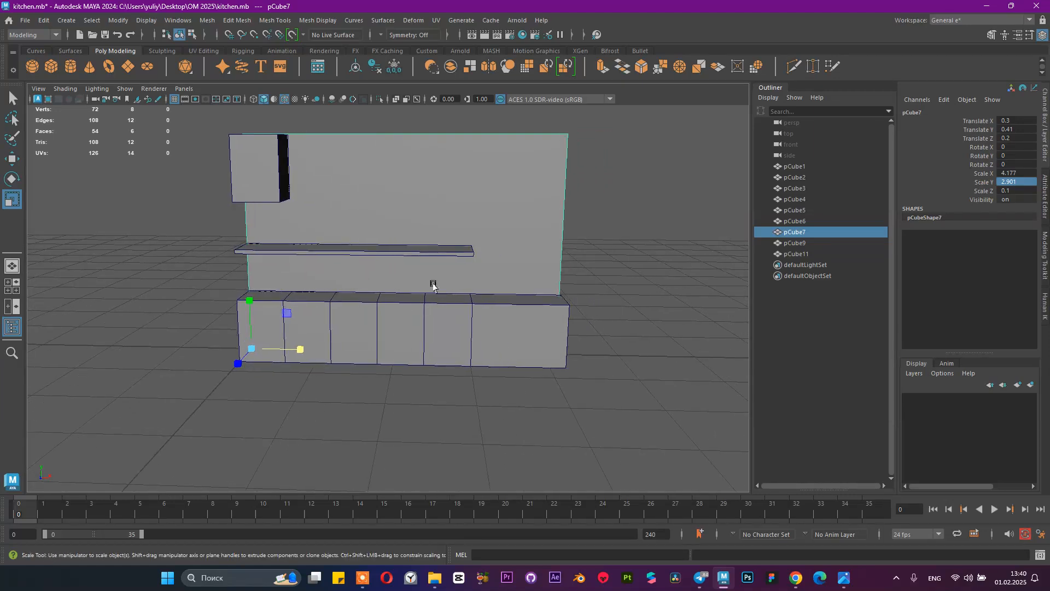
Step: Duplicate the wide end cabinet, vertex-snap the copy to the opposite end of the row at Translate X -0.9, and recheck the photo
click(666, 361)
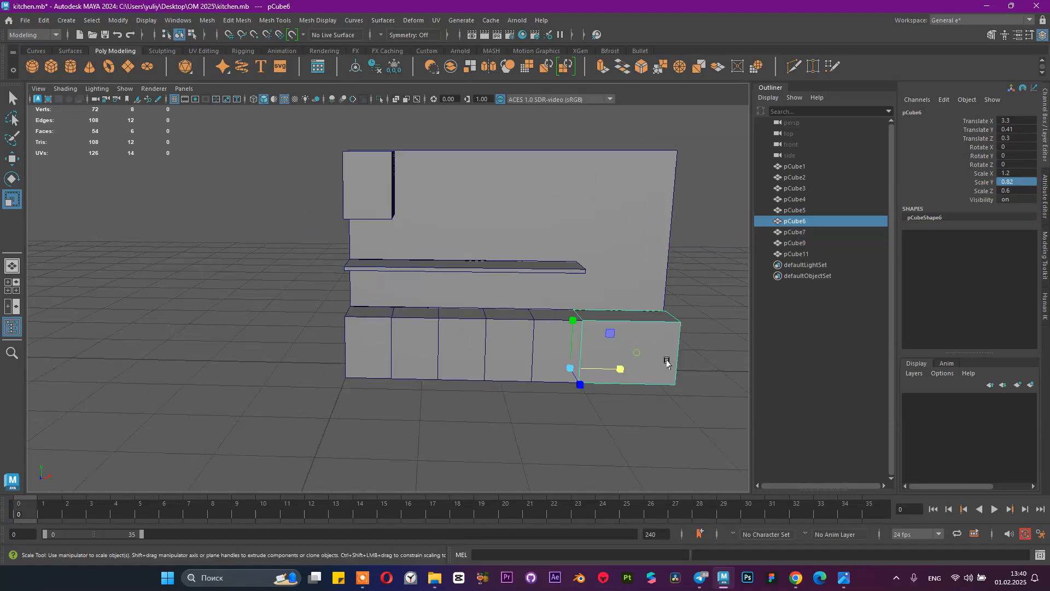
key(ctrl+d)
key(w)
drag(622, 368, 352, 364)
key(d)
key(s)
key(v)
key(v)
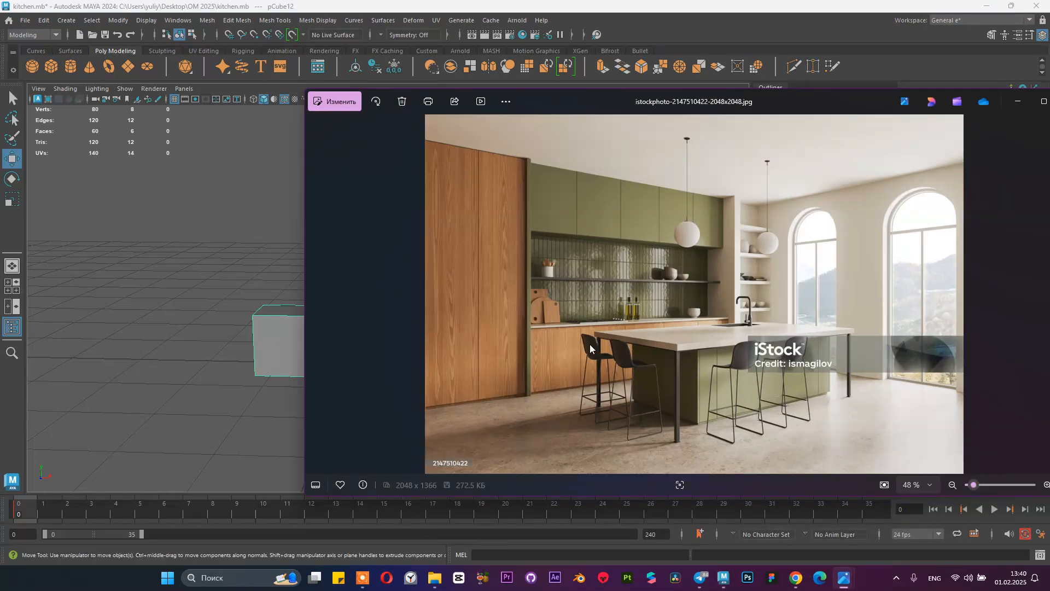
click(1018, 102)
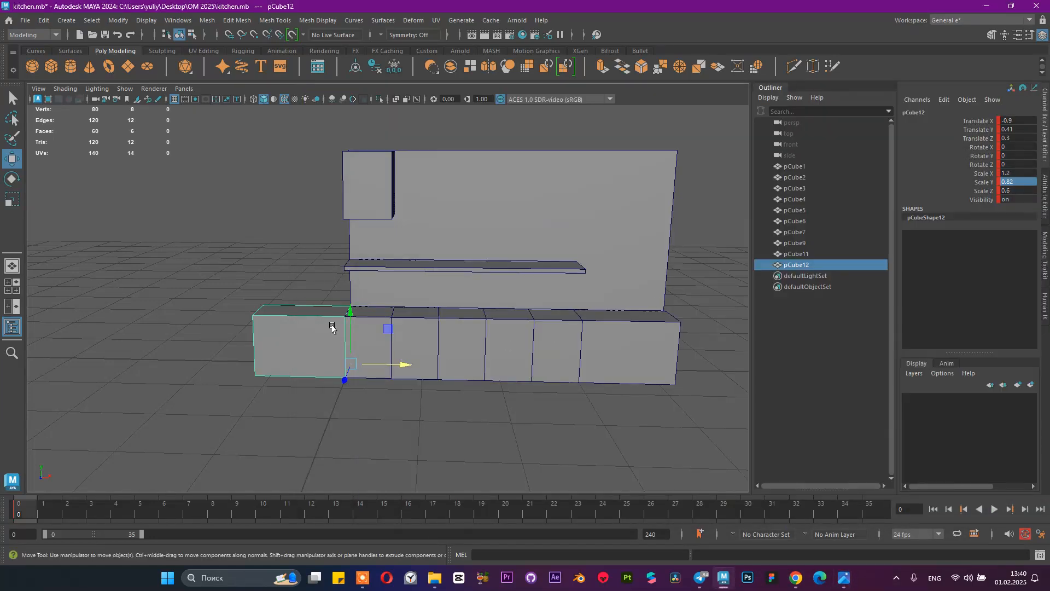
Step: Vertex-snap the back wall to the outer edge of the new end cabinet at Translate X -0.9
click(420, 253)
key(d)
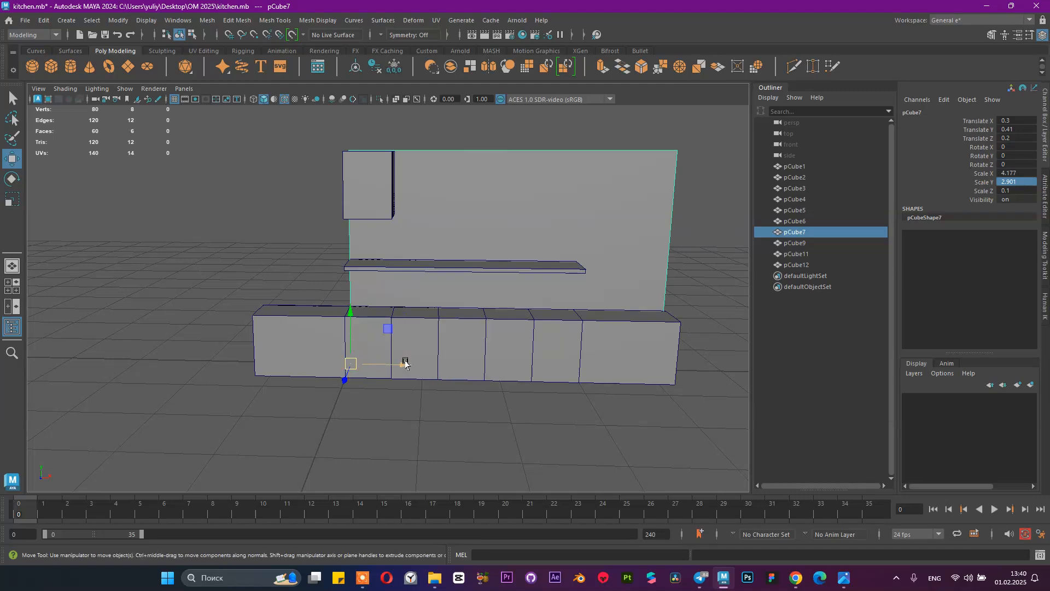
key(v)
drag(404, 363, 394, 344)
Step: Widen the back wall to span the extended cabinet row by setting its Scale X to 5.4
key(r)
scroll(394, 343, up, 2)
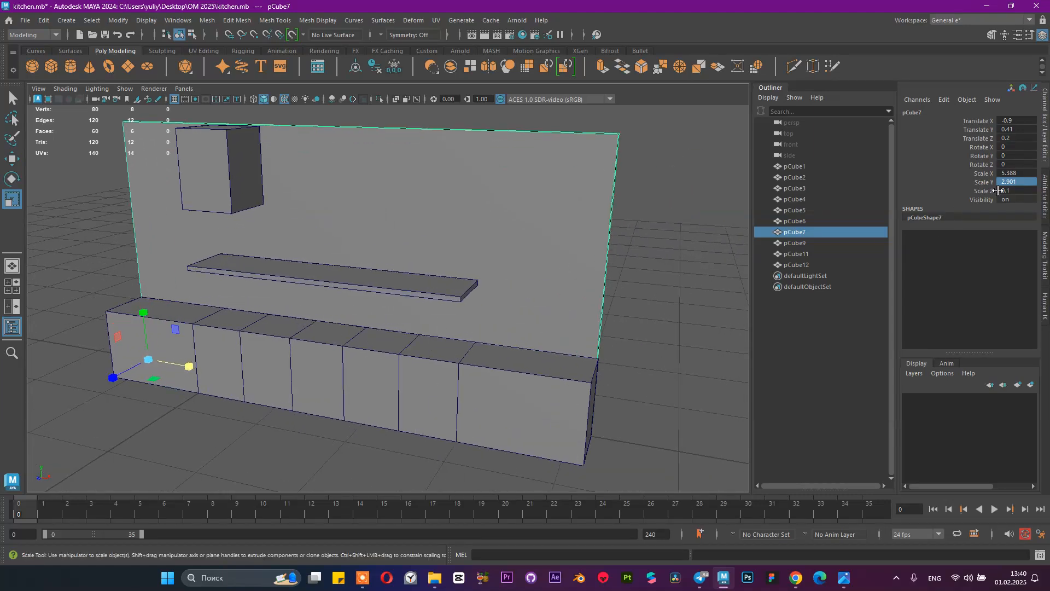
double_click(1028, 174)
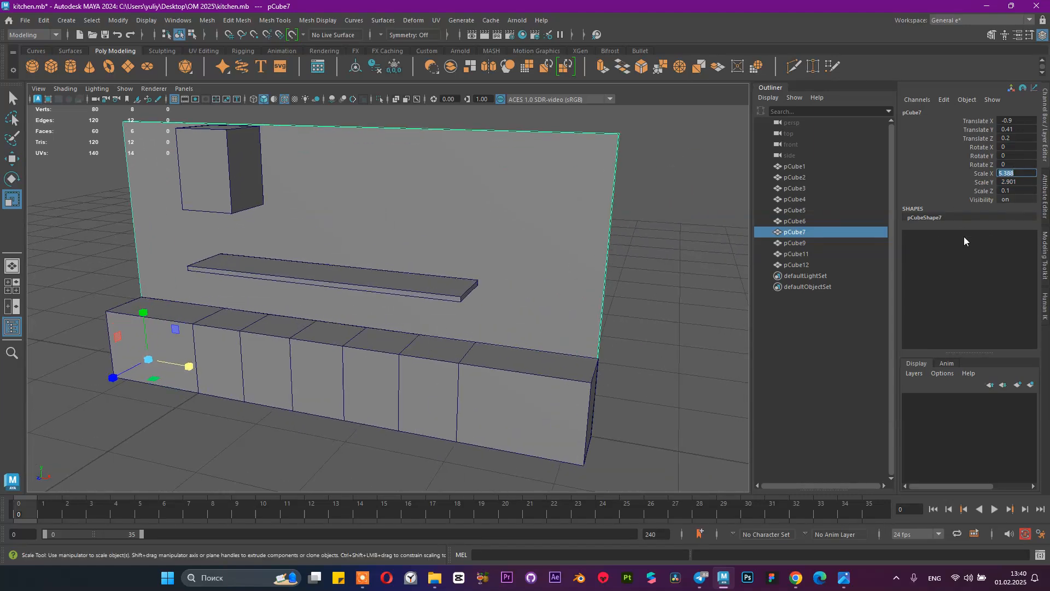
text(5.4)
key(Return)
scroll(441, 290, down, 4)
alt+drag(441, 291, 476, 268)
Step: Compare the angled kitchen photo with the widened back wall and the far end of the cabinet row
mouse_move(844, 578)
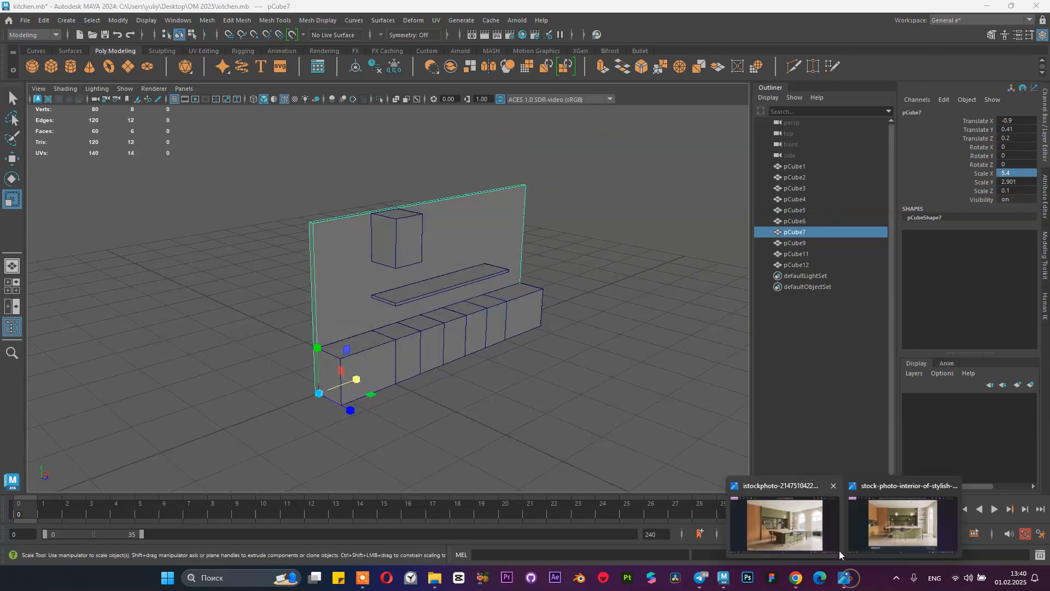
click(821, 530)
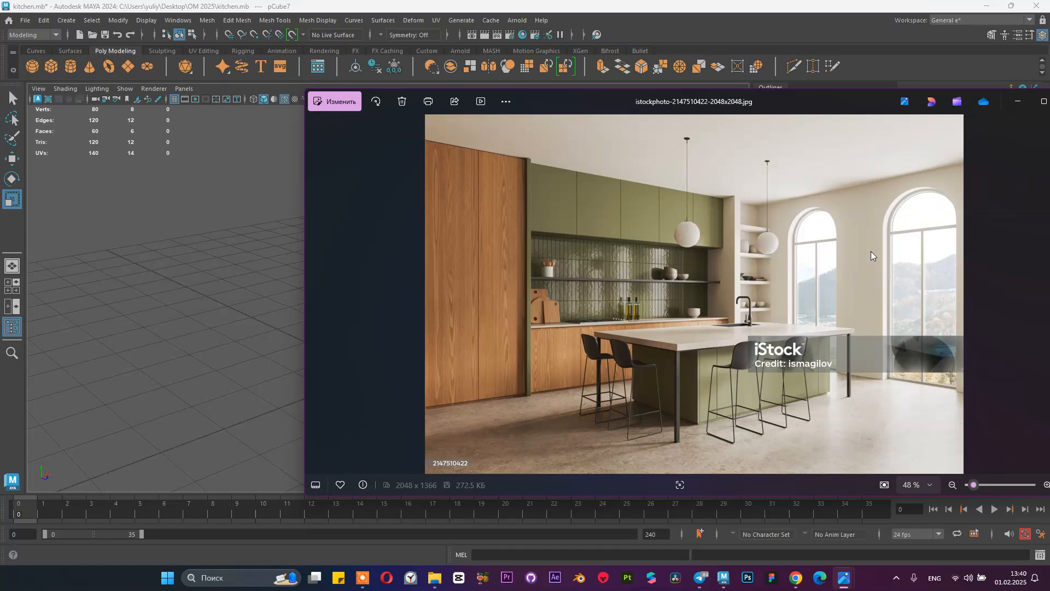
click(1017, 102)
alt+drag(535, 251, 388, 239)
alt+right_drag(388, 238, 441, 193)
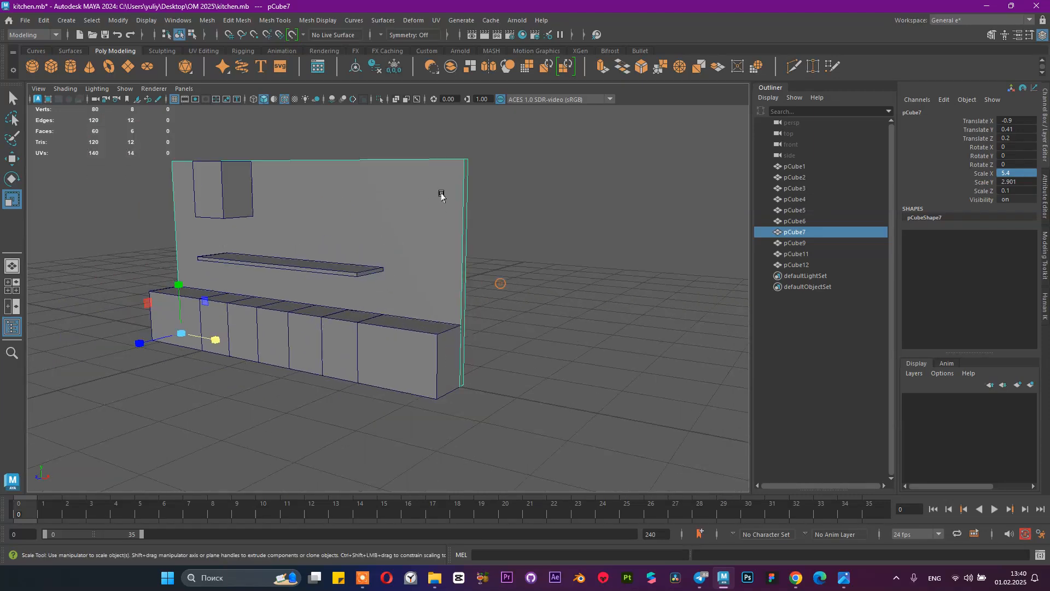
Step: Save the kitchen scene and rename the back wall object to wall
key(ctrl+s)
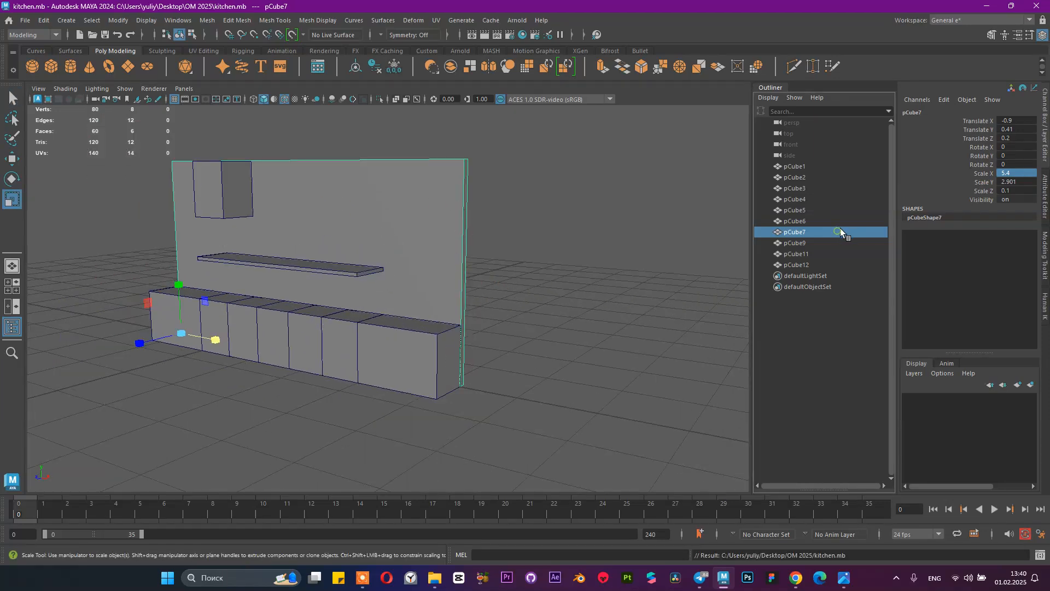
alt+drag(439, 232, 495, 265)
alt+right_drag(495, 265, 511, 288)
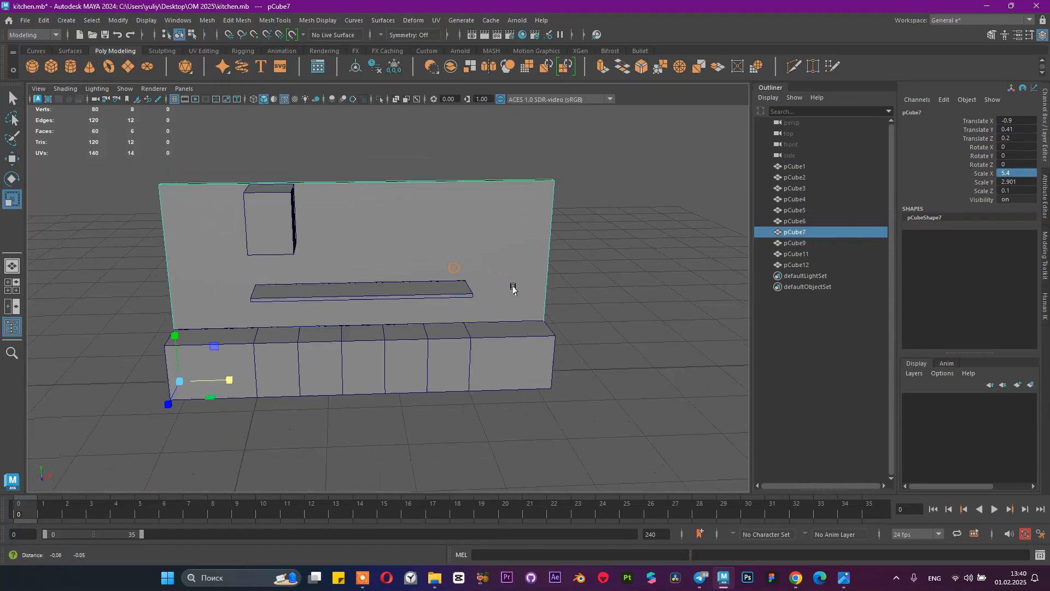
alt+drag(484, 277, 532, 265)
alt+right_drag(444, 271, 494, 299)
alt+middle_drag(593, 233, 538, 254)
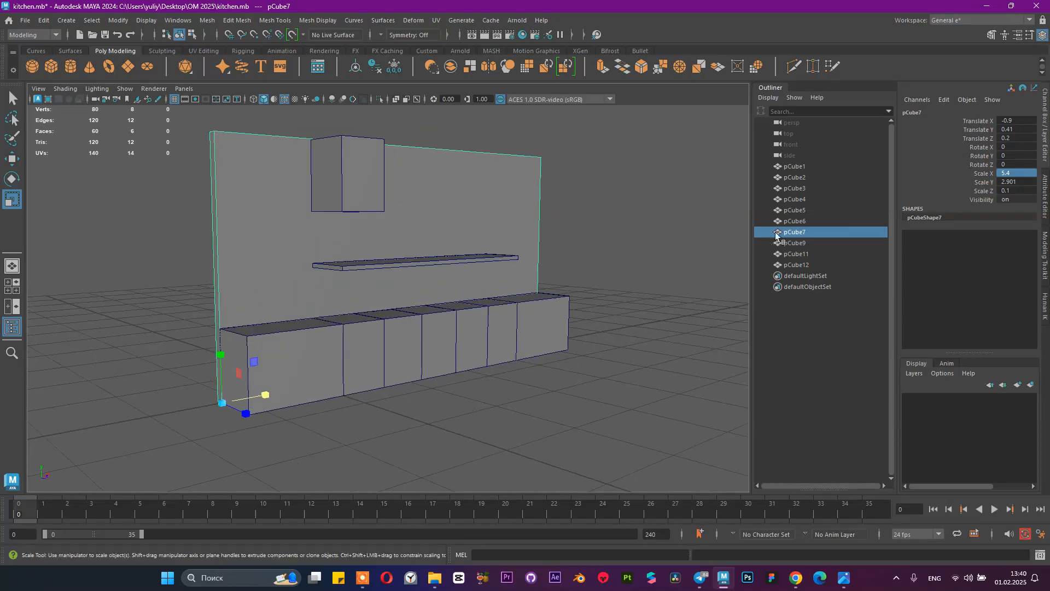
double_click(819, 233)
text(wall)
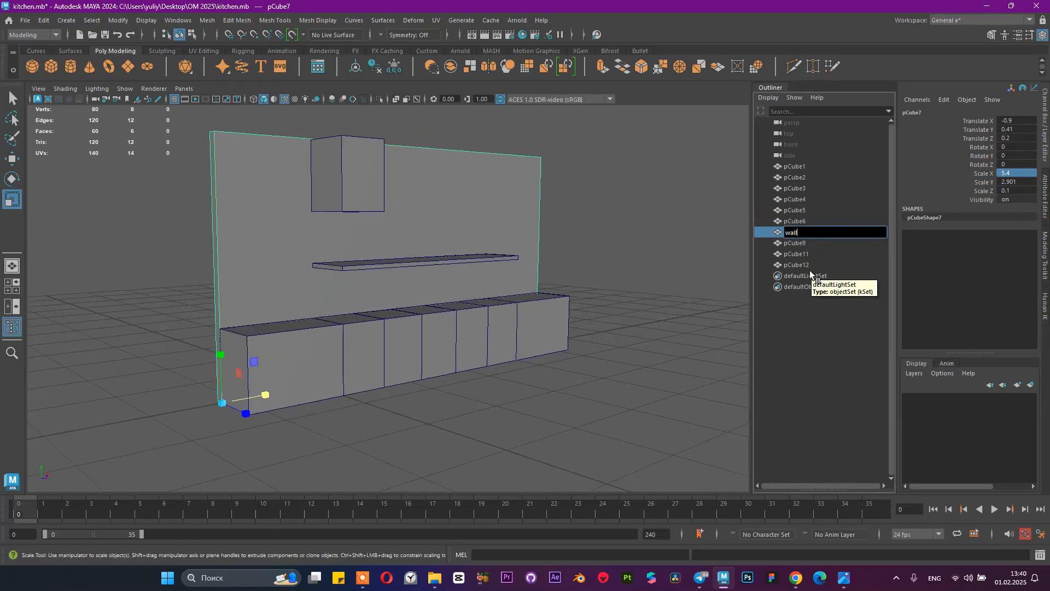
key(Return)
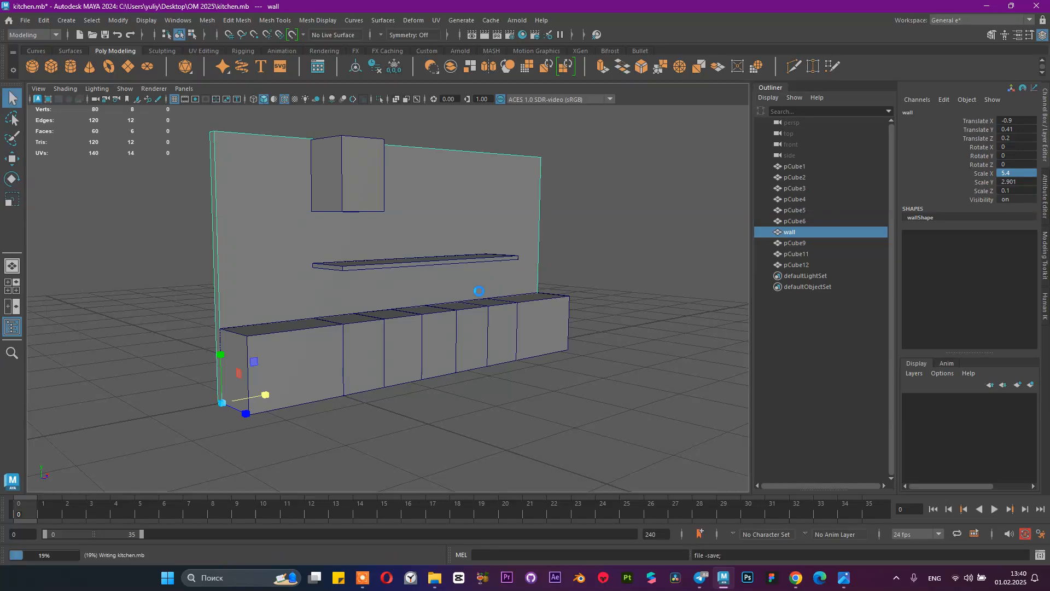
Step: Extrude the narrow end face of the back wall outward with Local Translate Z set to 0.1
alt+drag(358, 258, 325, 247)
right_drag(347, 219, 345, 230)
click(347, 227)
alt+drag(419, 227, 533, 252)
scroll(537, 263, up, 3)
alt+middle_drag(539, 264, 478, 275)
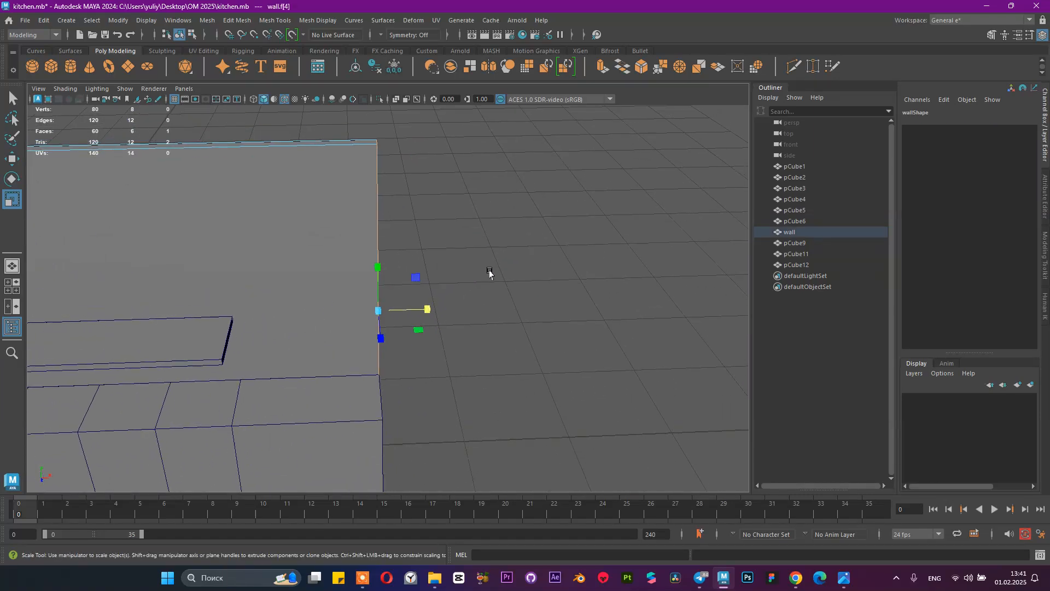
click(604, 67)
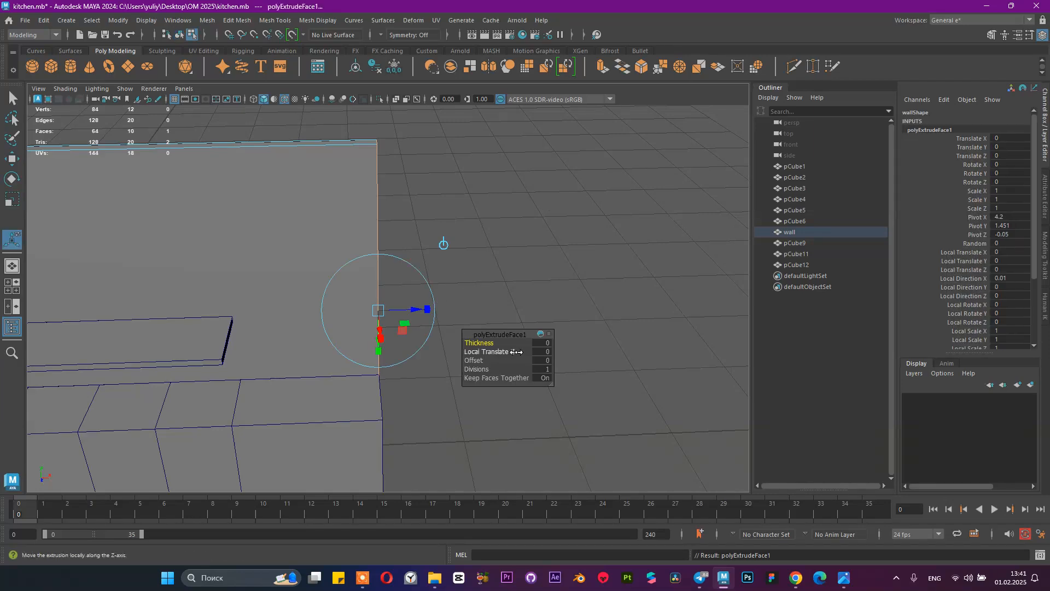
click(543, 361)
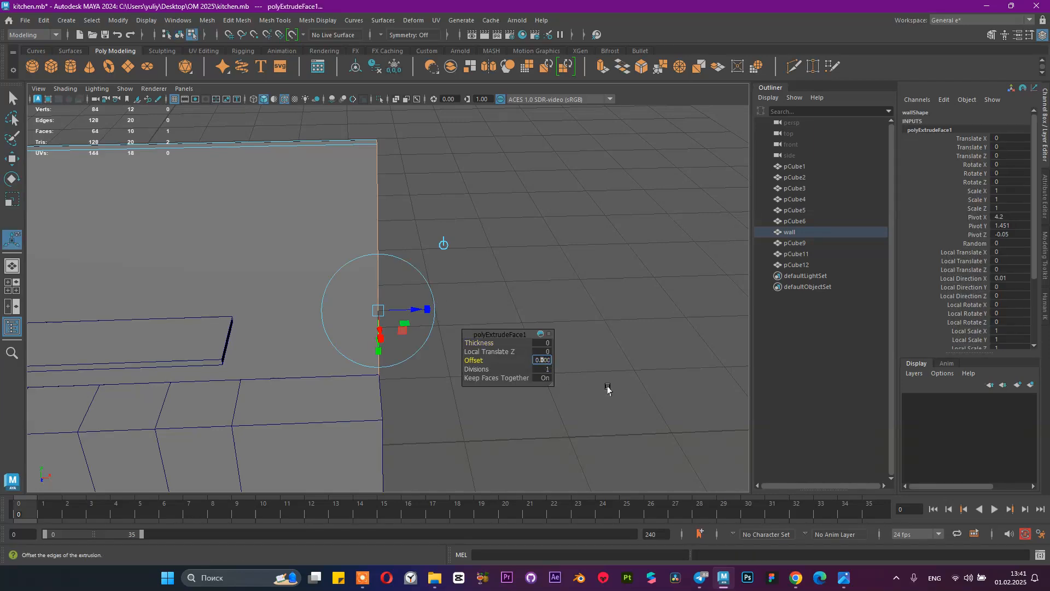
key(Return)
drag(427, 309, 436, 309)
click(541, 352)
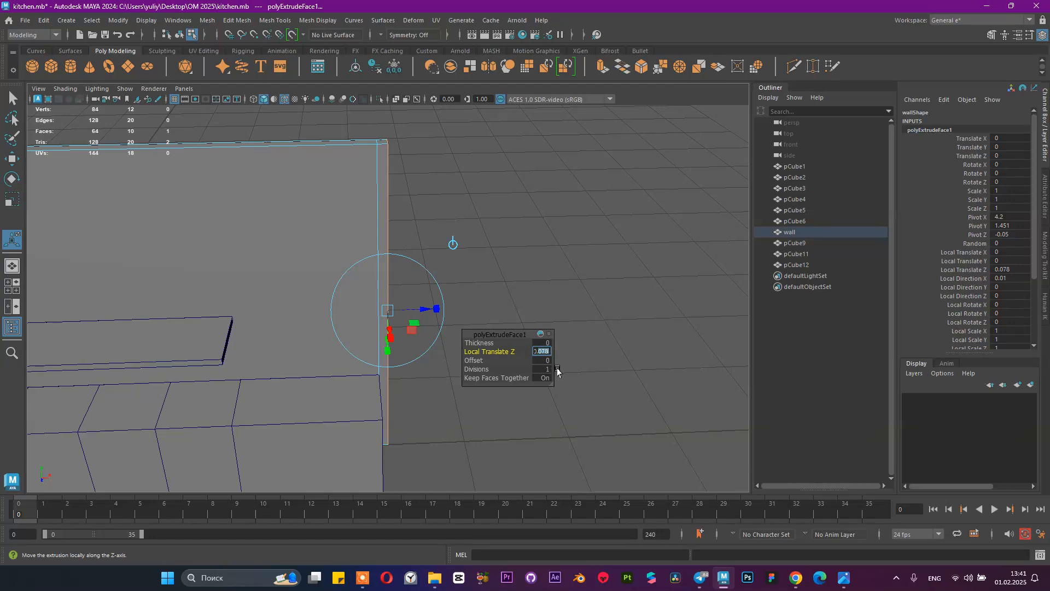
text(0.1)
key(Return)
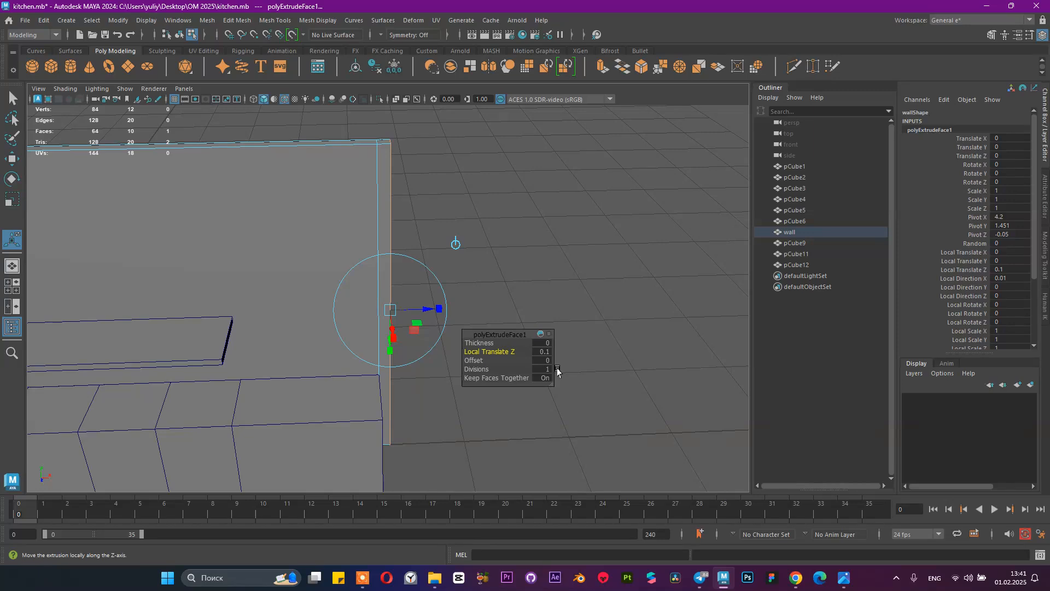
Step: Extrude the front face of the wall's new end strip forward about 3.41 m to form a perpendicular side wall
alt+drag(485, 259, 398, 246)
click(438, 197)
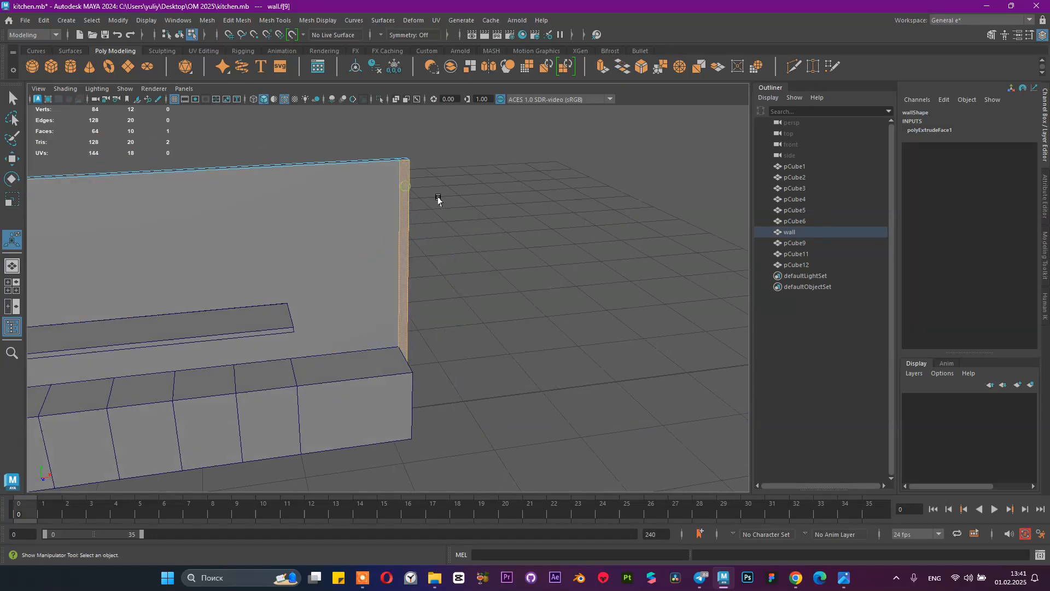
alt+drag(481, 245, 394, 183)
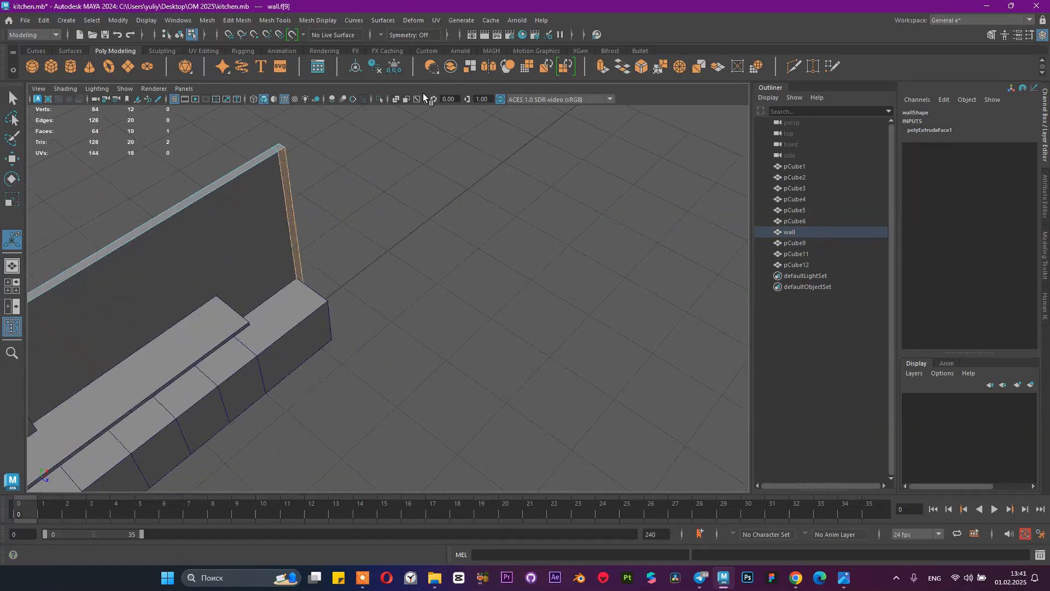
click(602, 66)
drag(318, 257, 534, 409)
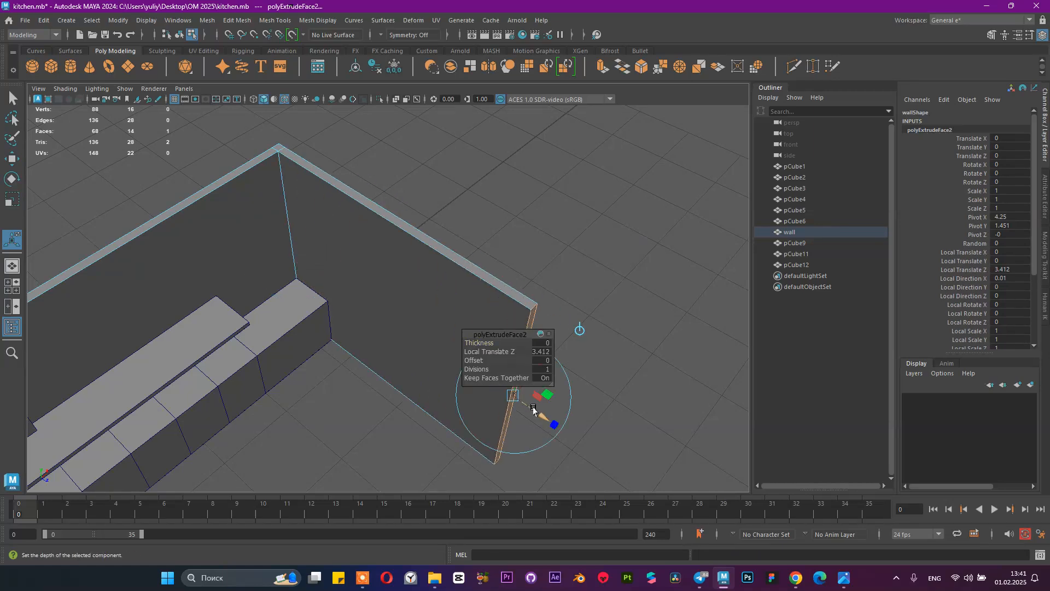
Step: Check the kitchen reference photo and undo the side wall extruded from the back wall's end face
scroll(257, 274, down, 5)
alt+middle_drag(251, 272, 256, 258)
alt+drag(256, 258, 633, 452)
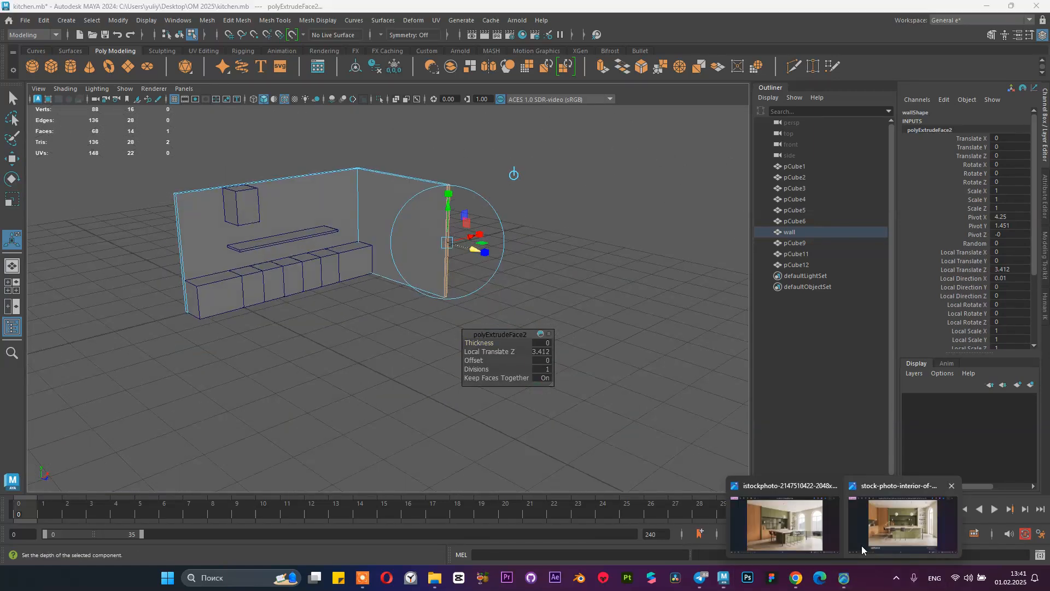
click(844, 577)
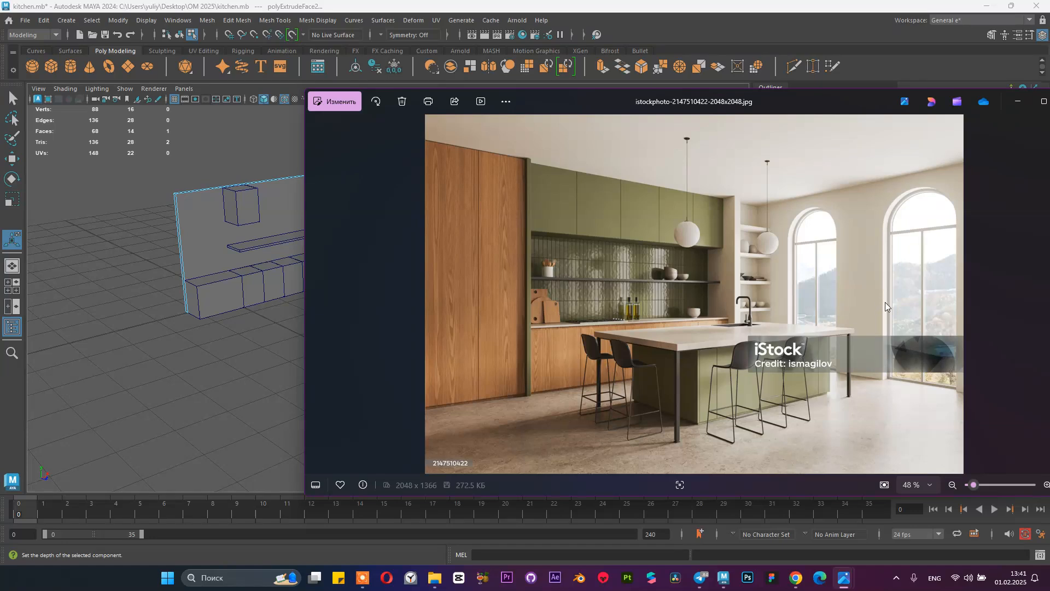
click(1018, 102)
scroll(571, 257, up, 5)
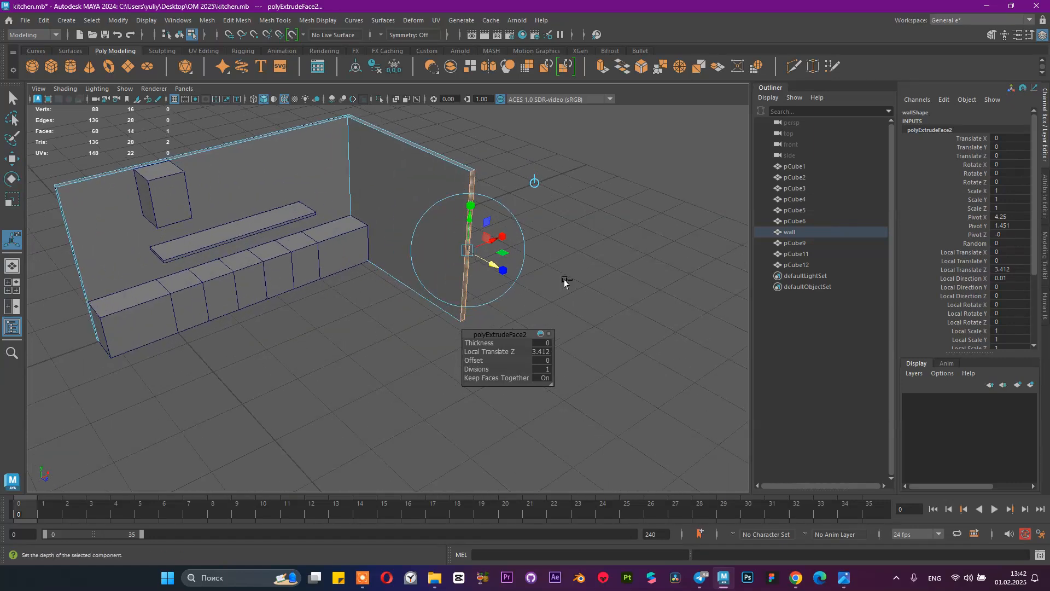
key(ctrl+z)
key(ctrl+z)
alt+middle_drag(399, 223, 480, 279)
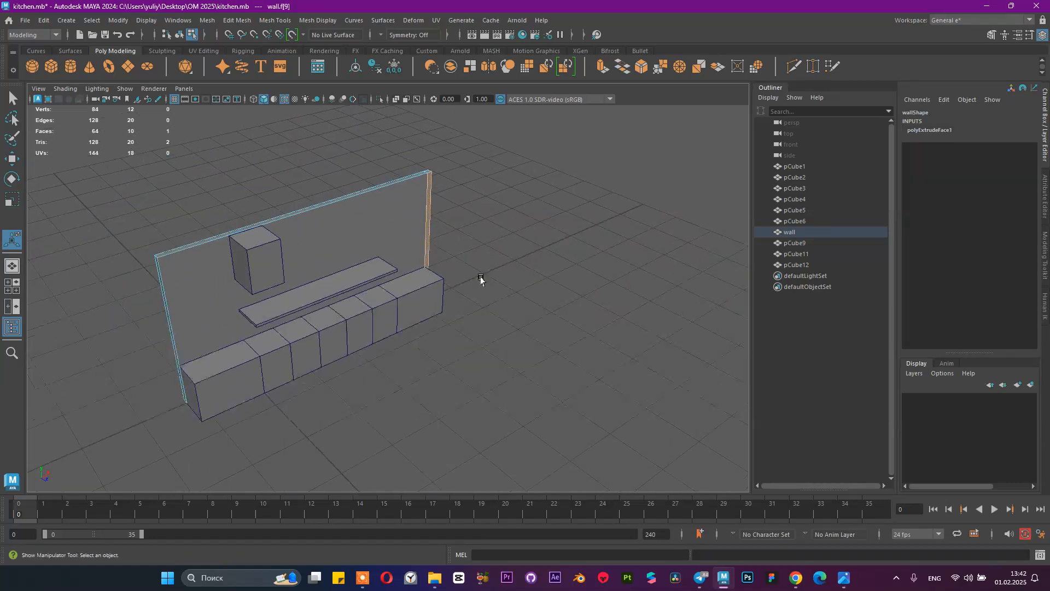
Step: Step back through the wall's edits, restore its 0.1 end-face extrusion, and return to object selection mode
alt+drag(480, 279, 416, 256)
alt+right_drag(417, 256, 492, 270)
key(ctrl+z)
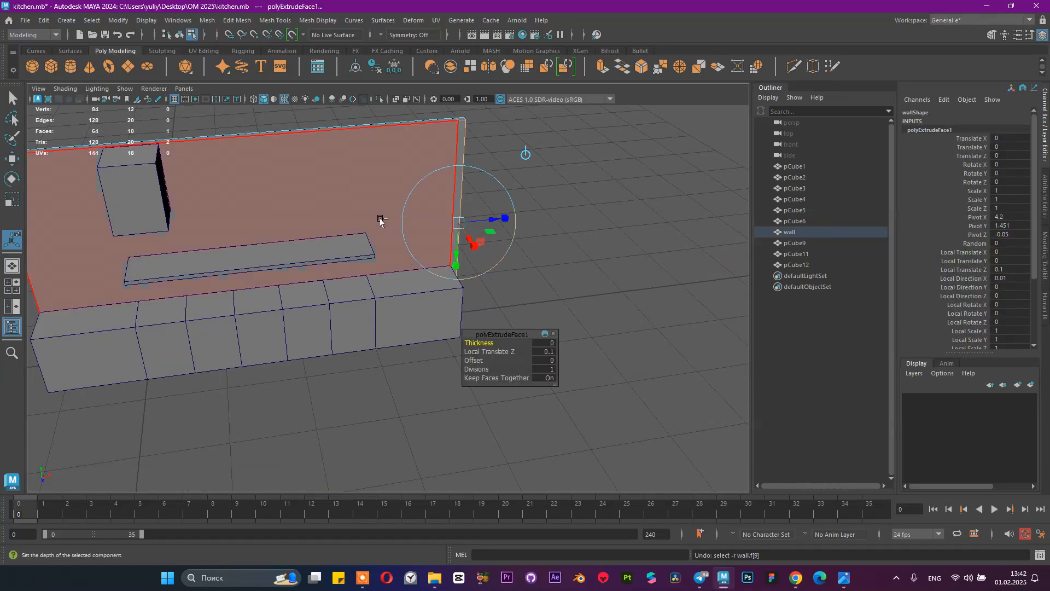
key(ctrl+z)
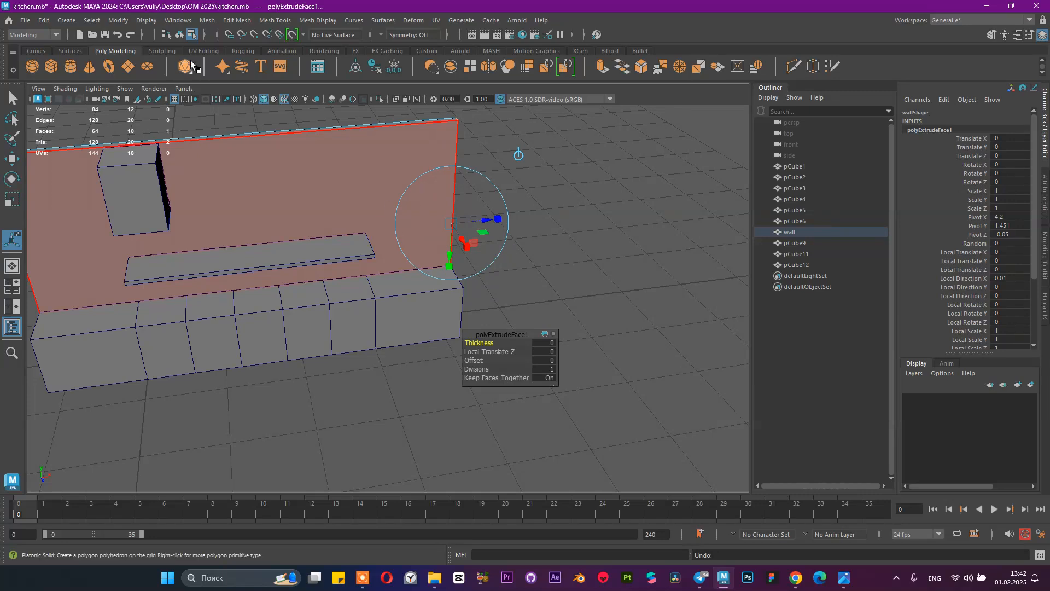
click(130, 35)
click(130, 35)
alt+drag(569, 185, 562, 187)
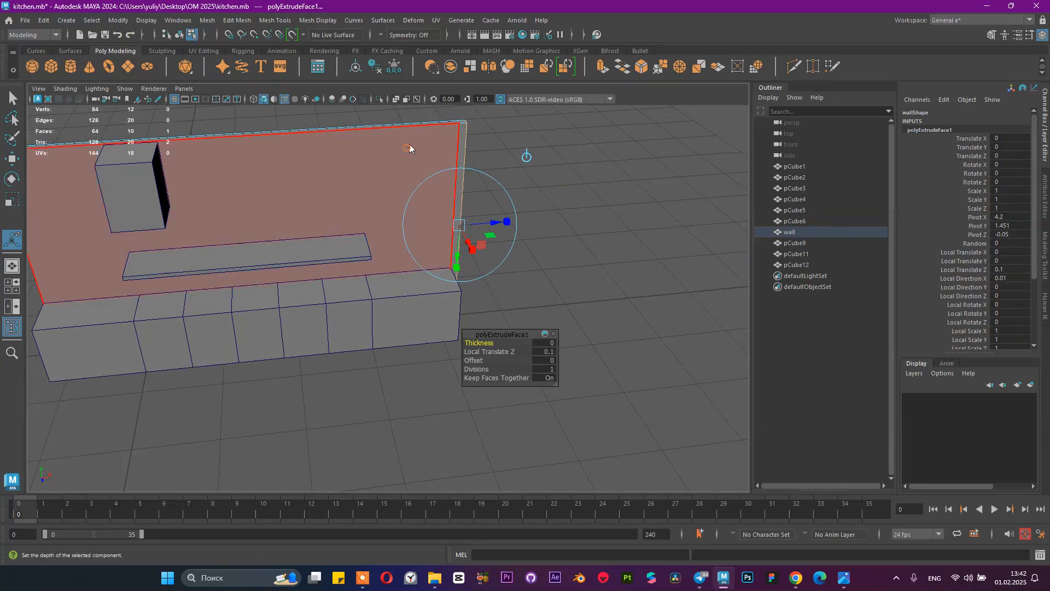
right_drag(410, 143, 456, 141)
scroll(489, 156, down, 2)
alt+drag(490, 157, 517, 177)
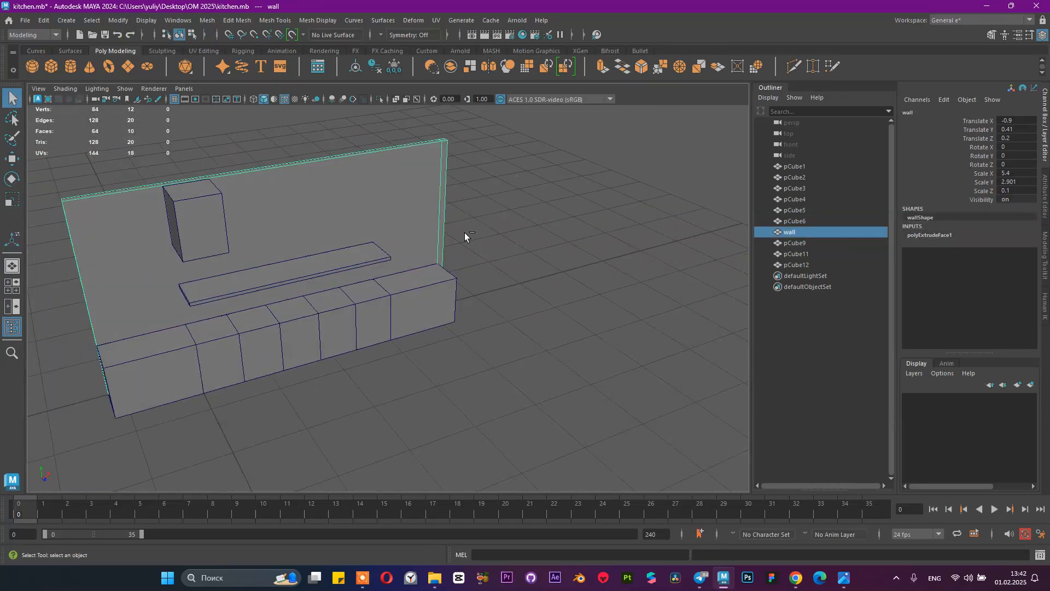
Step: Duplicate the end base cabinet pCube6 and move the copy along X to 4.5, flush with the row's end
click(419, 304)
scroll(465, 306, up, 3)
key(w)
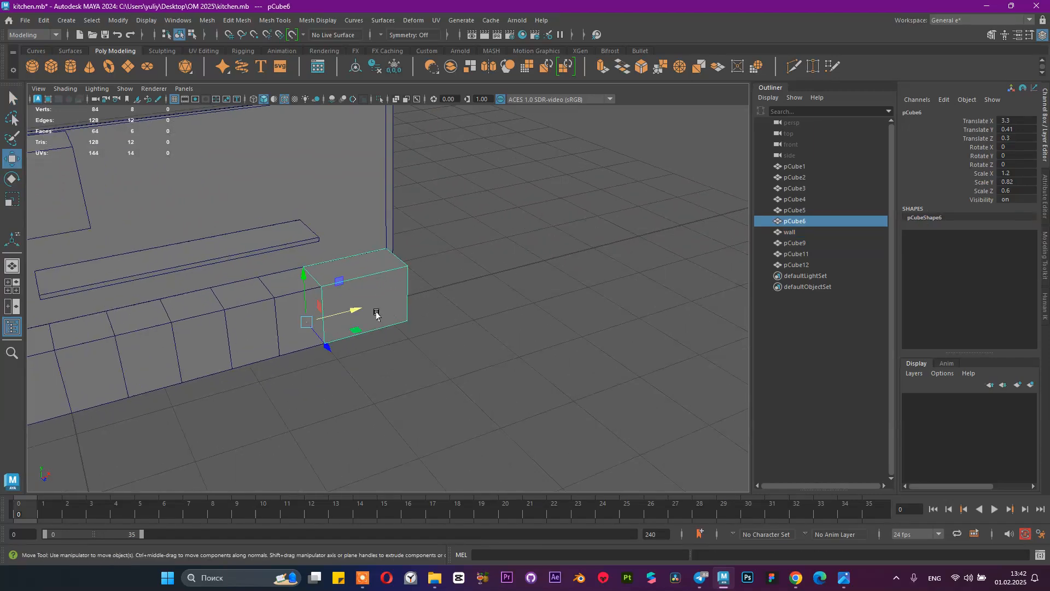
key(d)
key(d)
key(ctrl+d)
drag(356, 312, 379, 294)
Step: Try to stretch the duplicated cabinet along Z by hand and to set its Scale Y to 1
alt+drag(714, 214, 450, 262)
key(r)
drag(385, 294, 513, 333)
key(ctrl+z)
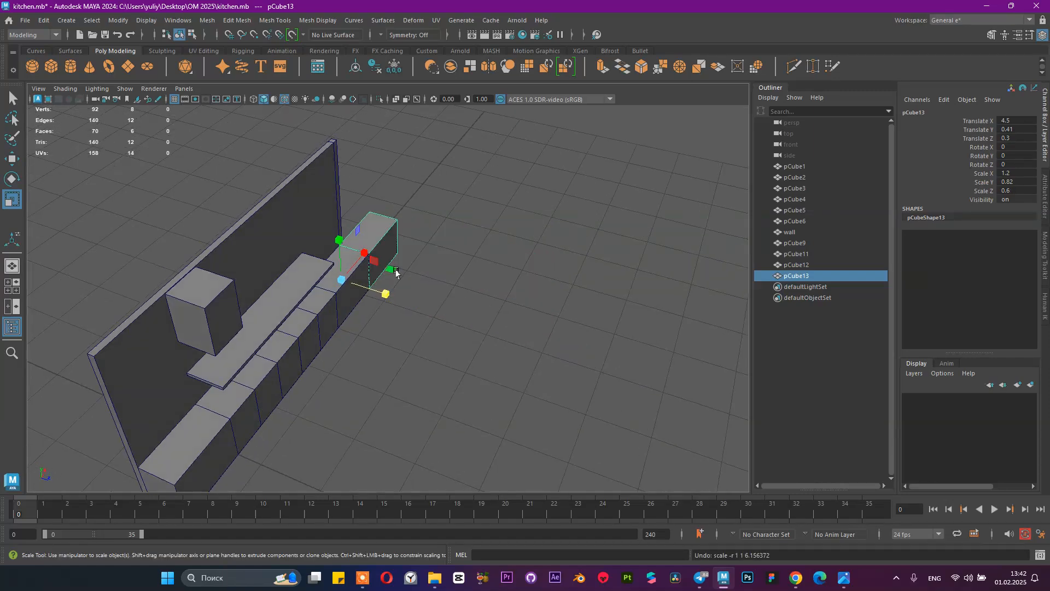
scroll(506, 308, up, 6)
drag(326, 327, 334, 330)
click(1032, 181)
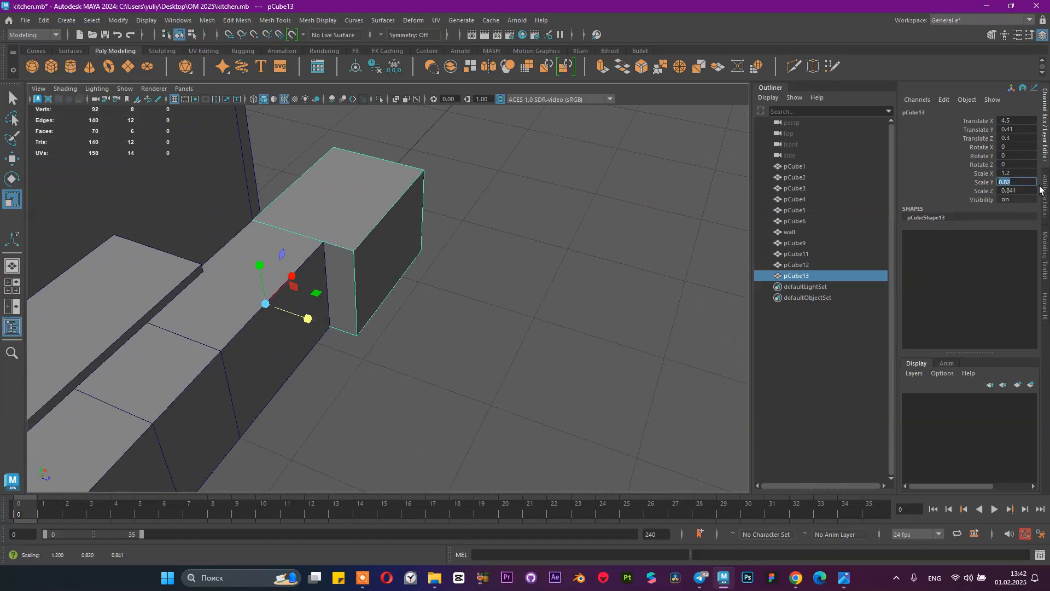
text(1)
key(Return)
key(ctrl+z)
Step: Set the duplicated corner block's Scale X and Scale Z to 1
click(1031, 173)
text(1)
key(Return)
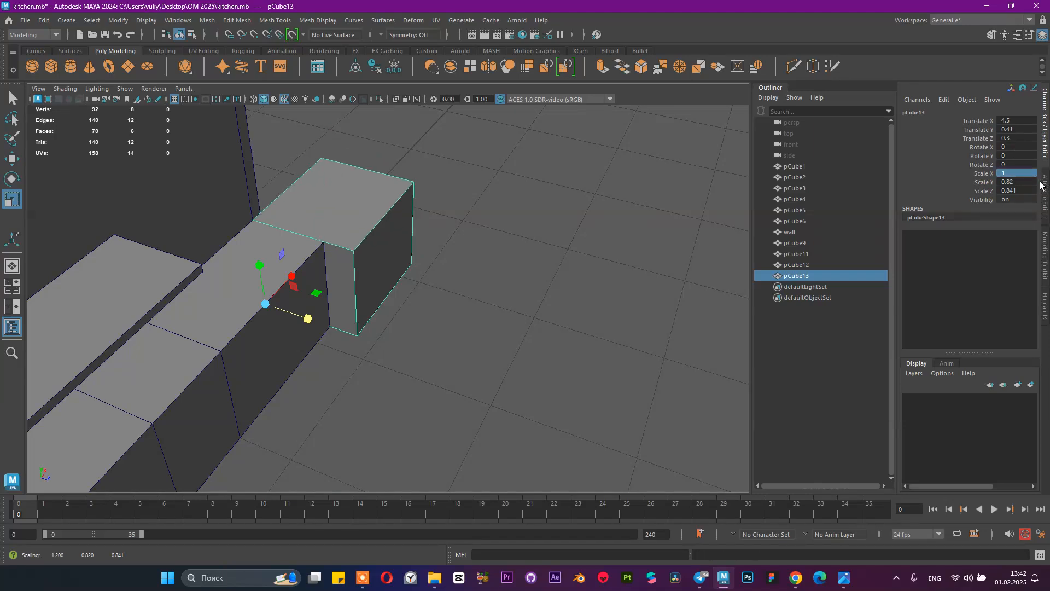
click(1016, 191)
text(1)
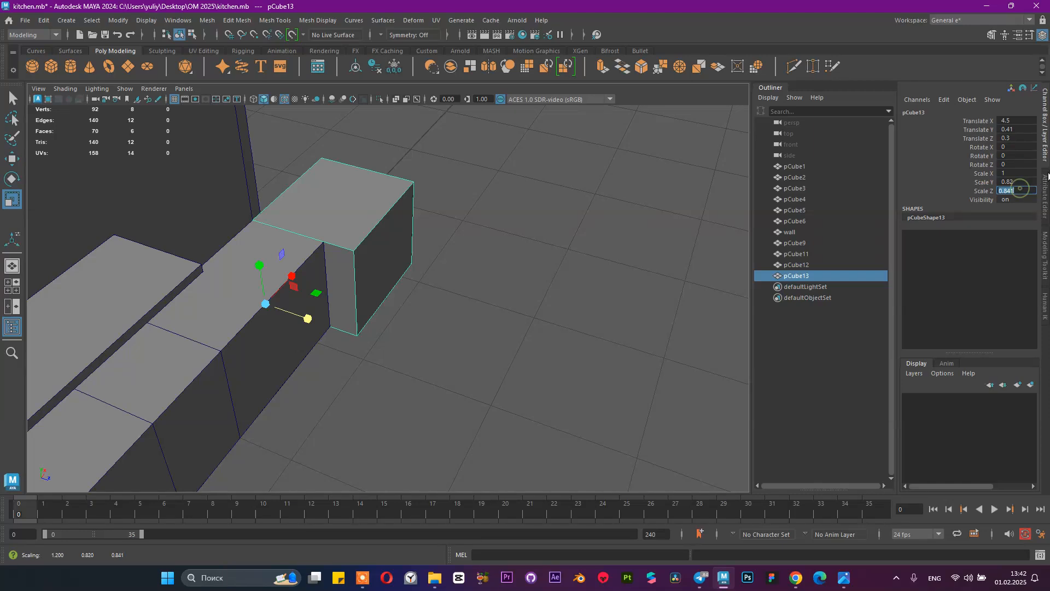
key(Return)
scroll(432, 227, down, 3)
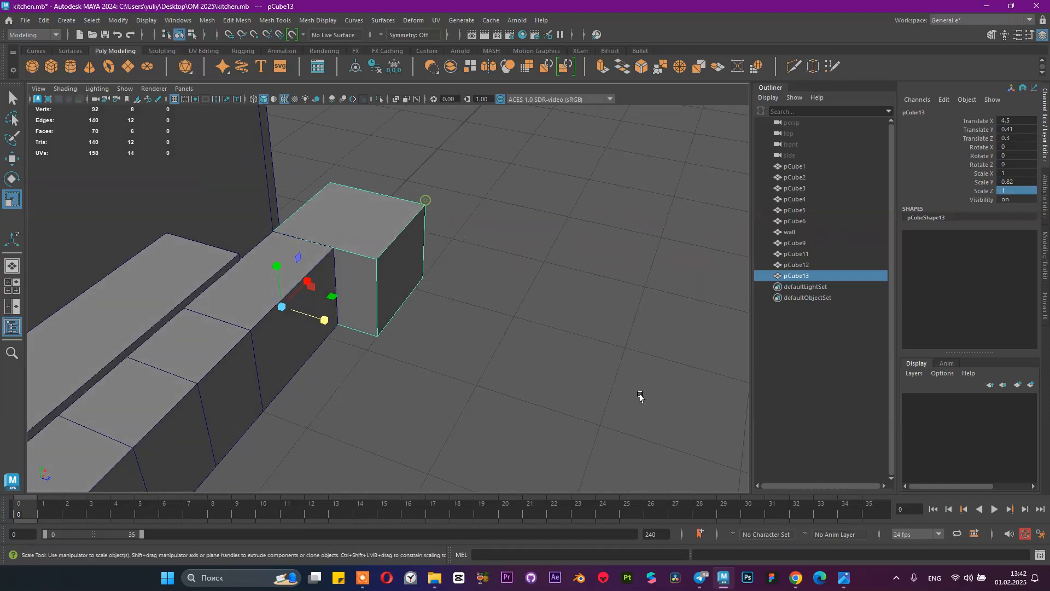
Step: Compare the corner block layout with the side wall and windows in the kitchen reference photo
mouse_move(844, 577)
click(810, 549)
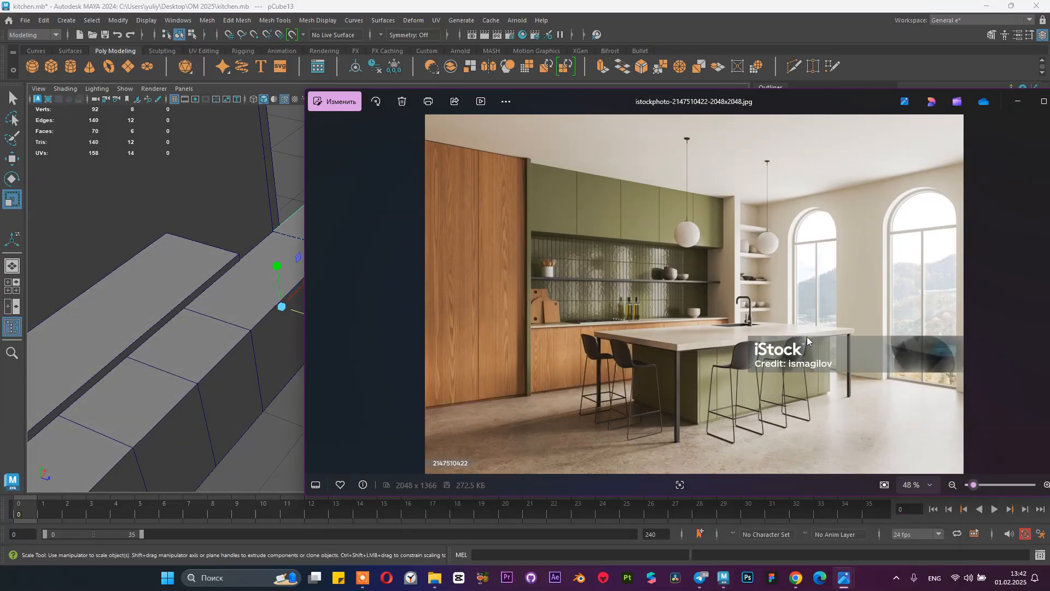
click(214, 273)
alt+drag(214, 274, 313, 286)
mouse_move(851, 581)
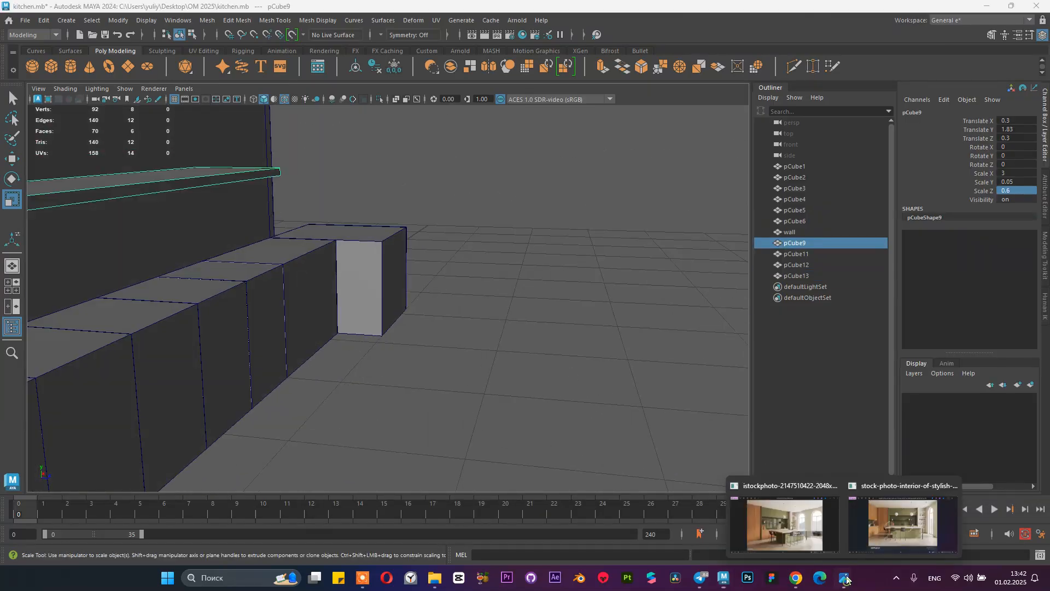
click(799, 523)
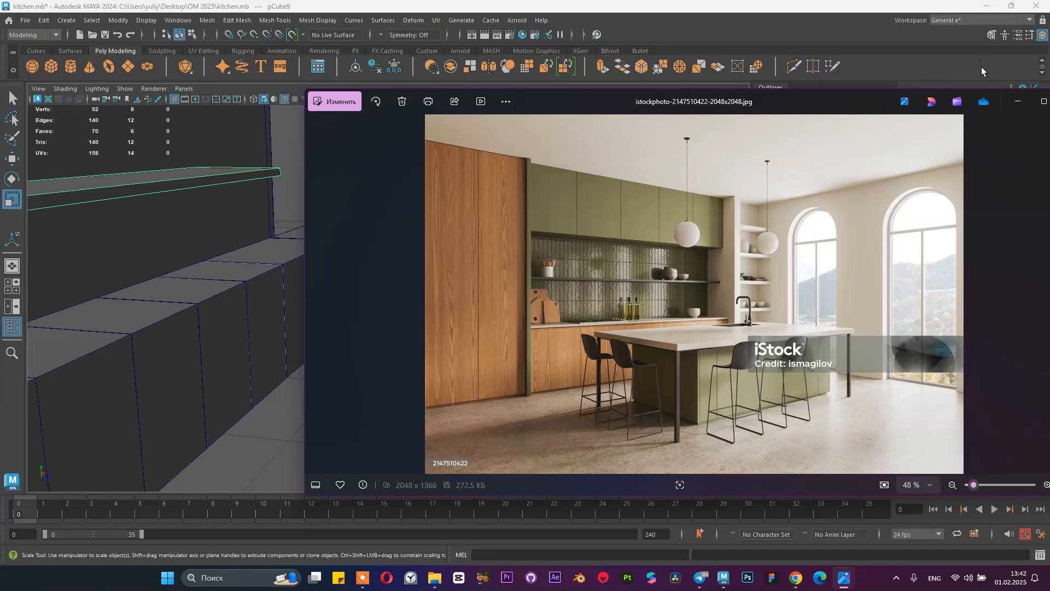
click(1016, 101)
alt+drag(565, 258, 403, 273)
Step: Duplicate the corner block pCube13 and move the copy along Z to 1.3, adjoining the original
click(402, 274)
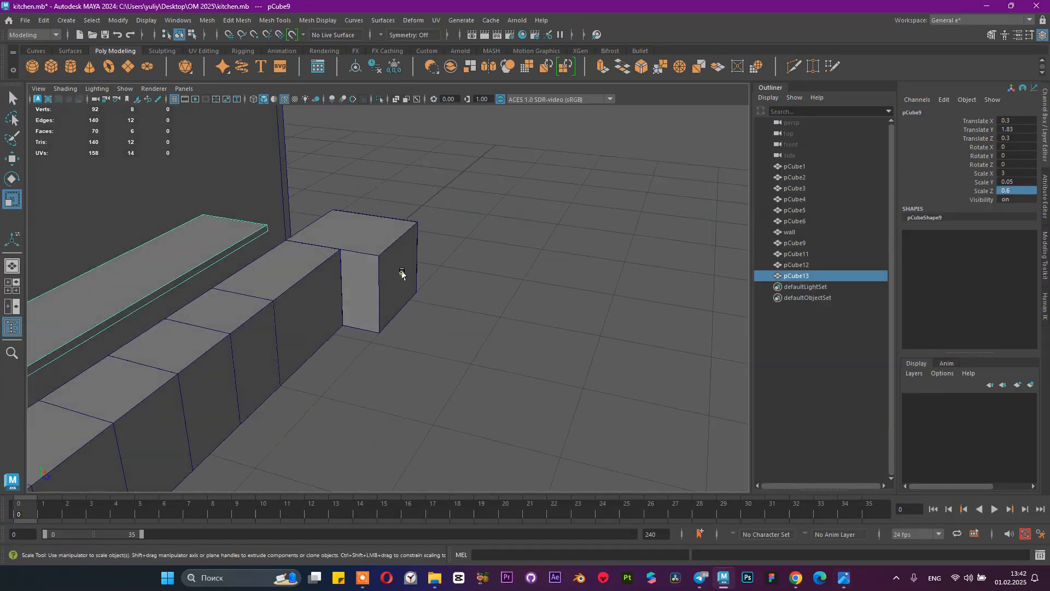
key(ctrl+d)
key(w)
drag(338, 325, 394, 328)
alt+drag(471, 286, 401, 302)
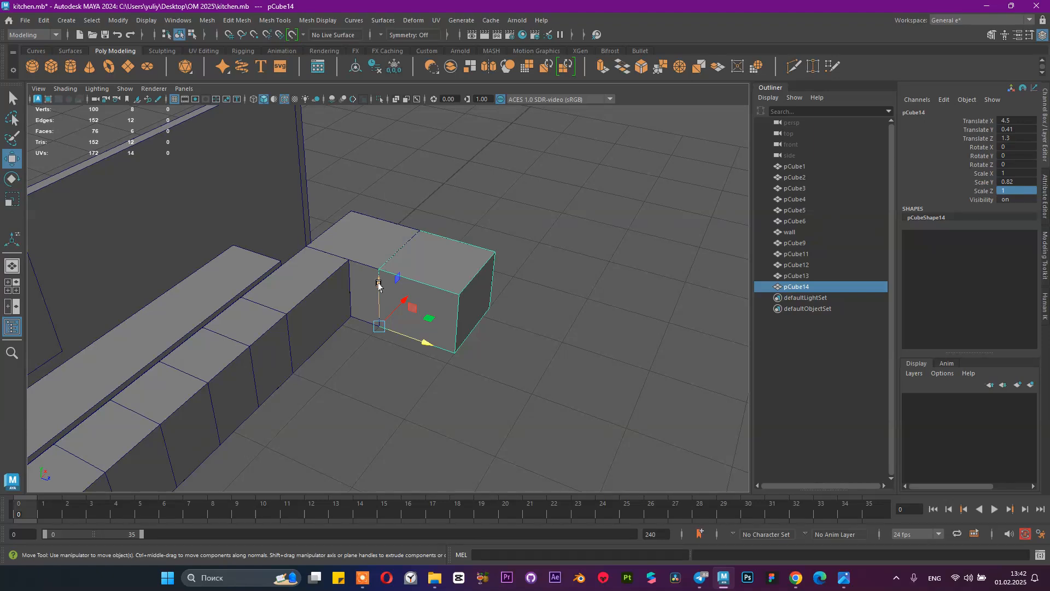
Step: Set the second block's Scale Z to 1.2 and check the layout against the reference photo
alt+drag(133, 286, 408, 336)
alt+drag(549, 310, 577, 409)
scroll(518, 359, up, 3)
double_click(1029, 190)
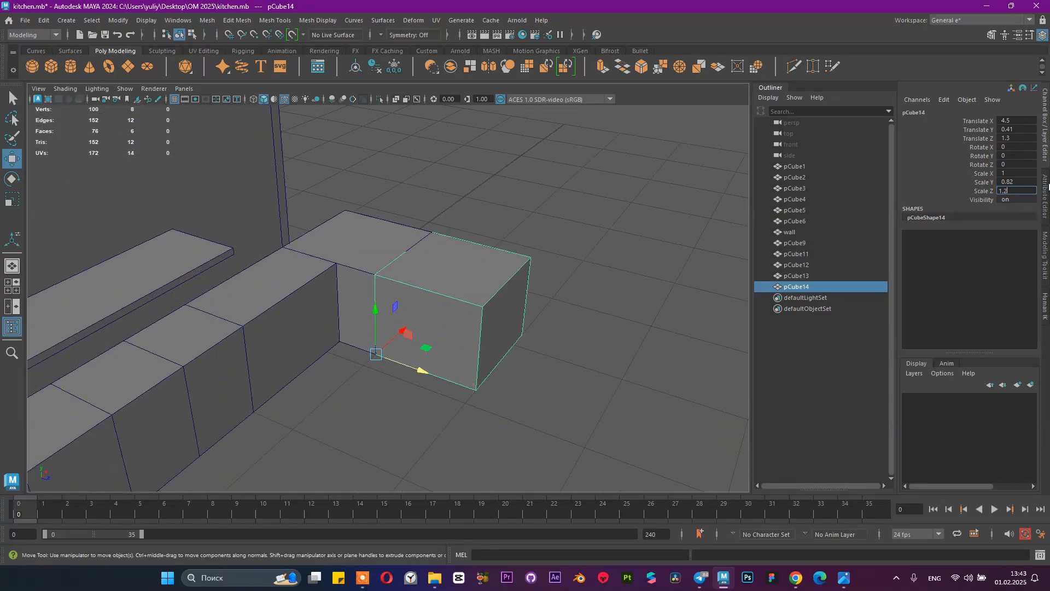
key(Return)
alt+drag(595, 275, 576, 239)
mouse_move(843, 571)
click(821, 529)
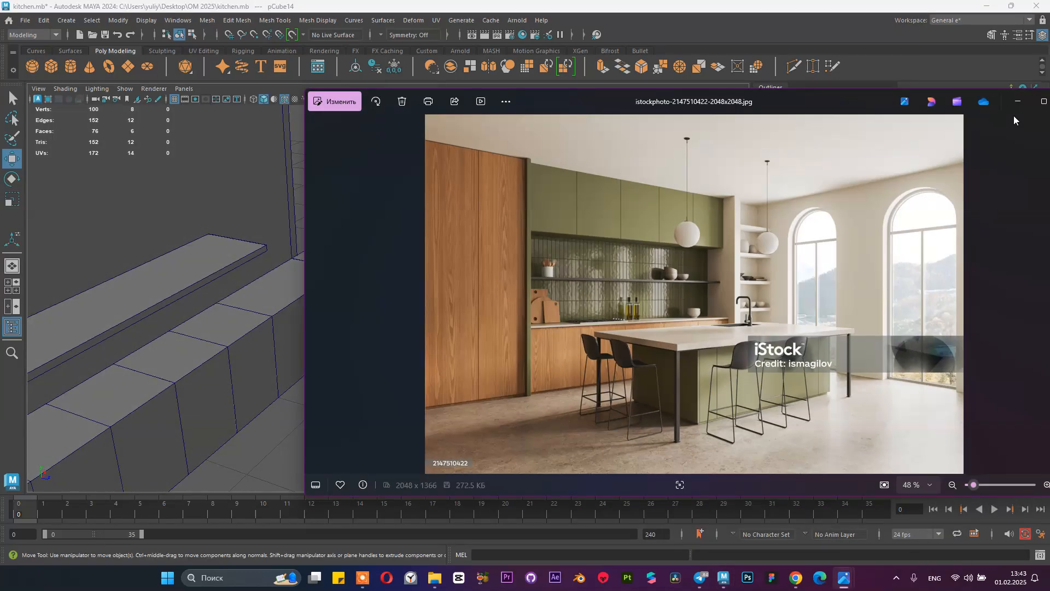
click(1017, 102)
Step: Duplicate the corner block, snap the copy to the end of the side row at Translate Z 2.5, and save the scene
click(400, 282)
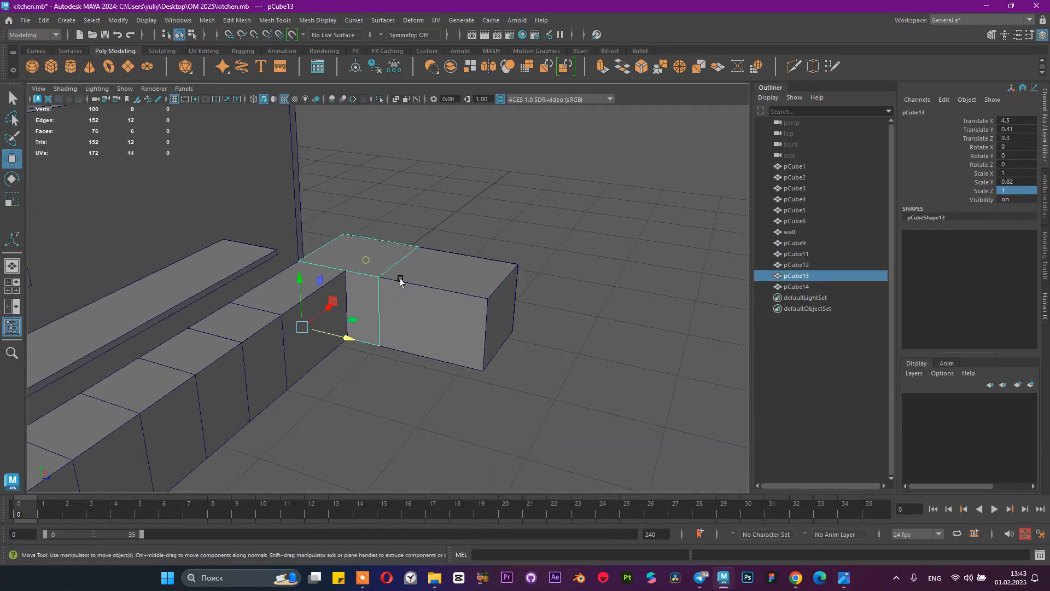
key(ctrl+d)
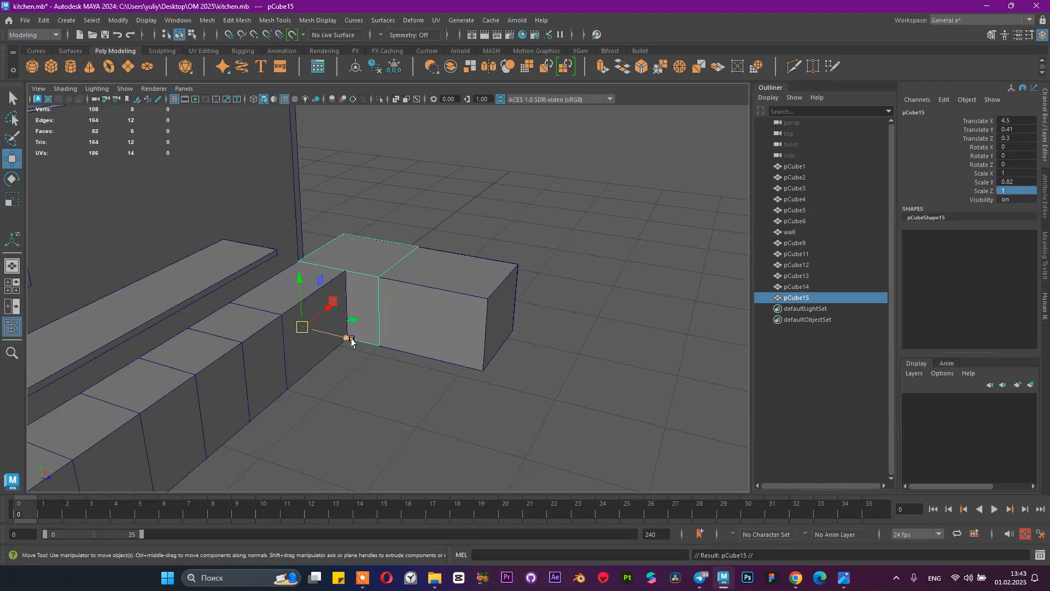
drag(347, 336, 378, 380)
alt+right_drag(378, 380, 499, 414)
drag(445, 392, 452, 399)
click(445, 395)
click(444, 388)
key(v)
drag(447, 390, 424, 386)
alt+right_drag(413, 361, 387, 324)
alt+drag(387, 323, 413, 357)
key(ctrl+s)
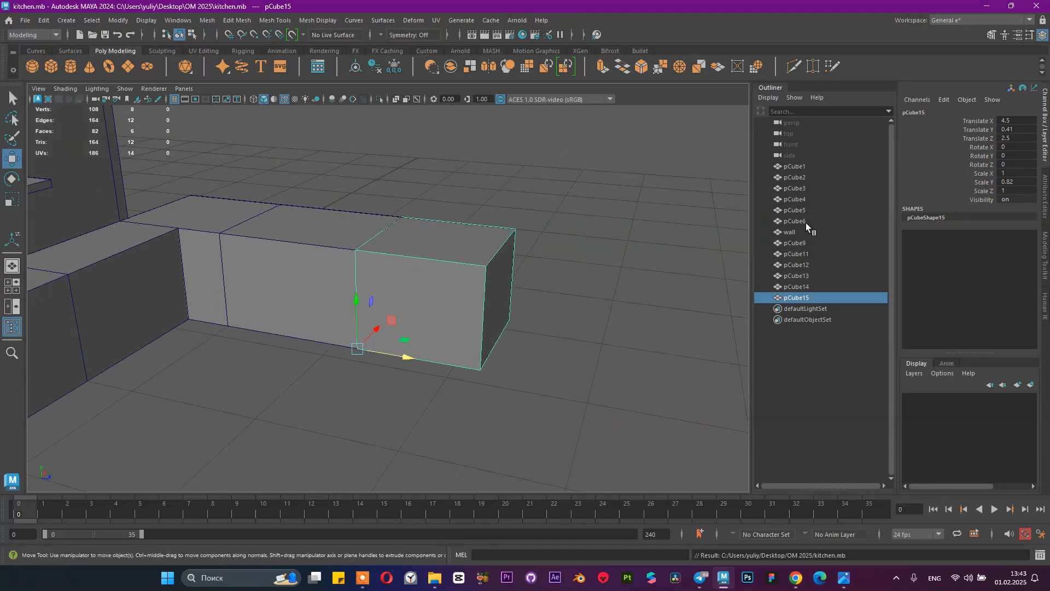
Step: Duplicate the 1.2-long block pCube14 and snap the copy to the row's end at Translate Z 3.5
click(331, 269)
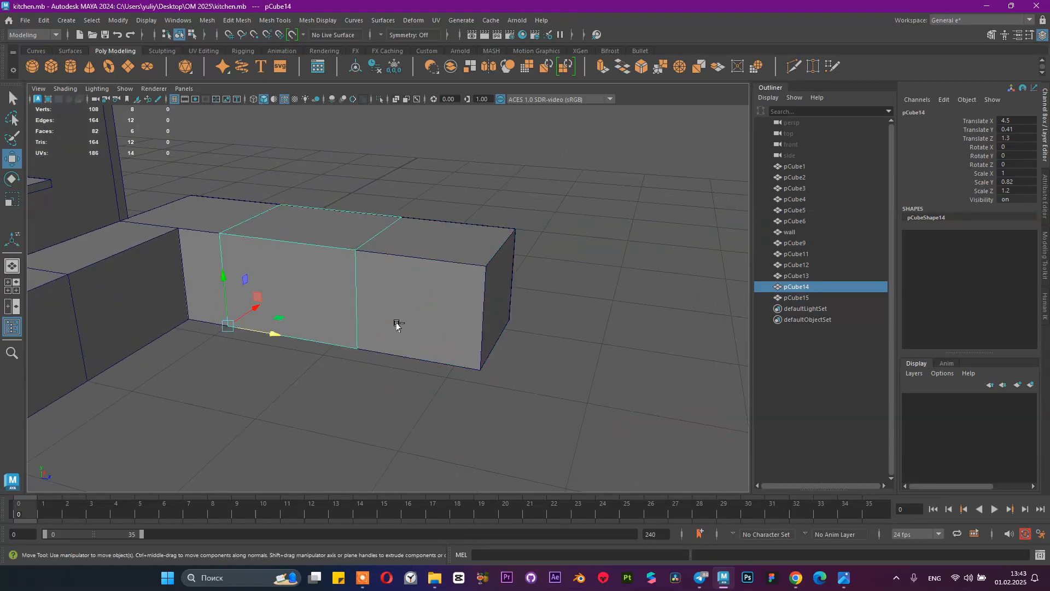
key(ctrl+d)
key(v)
drag(274, 334, 528, 342)
alt+right_drag(629, 333, 422, 288)
alt+drag(422, 289, 547, 307)
Step: Check the reference photo, then duplicate the 1-unit block pCube15 and snap the copy to the row's end at Translate Z 4.7
mouse_move(844, 578)
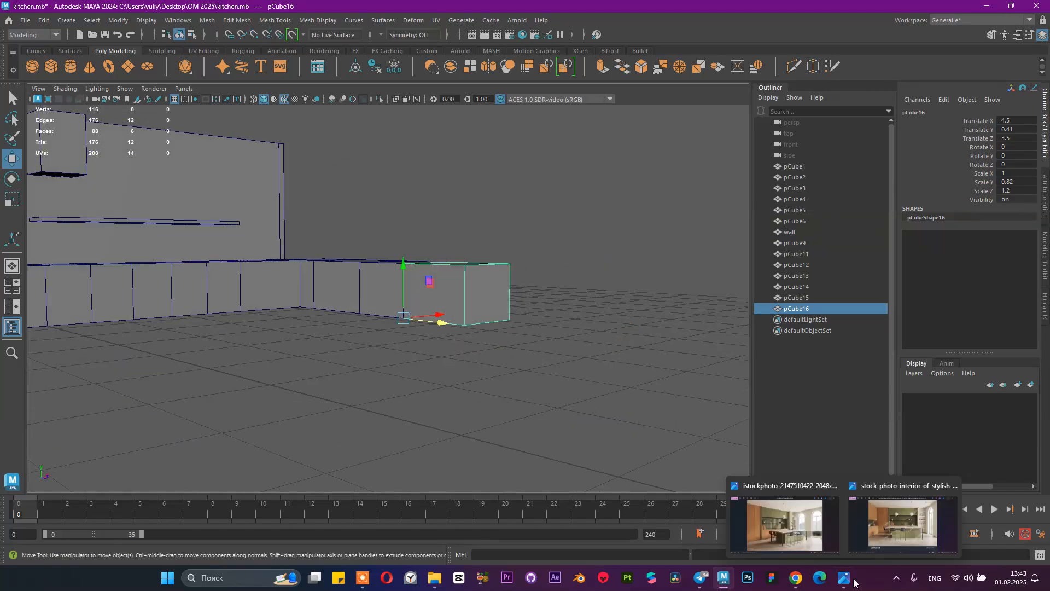
click(803, 535)
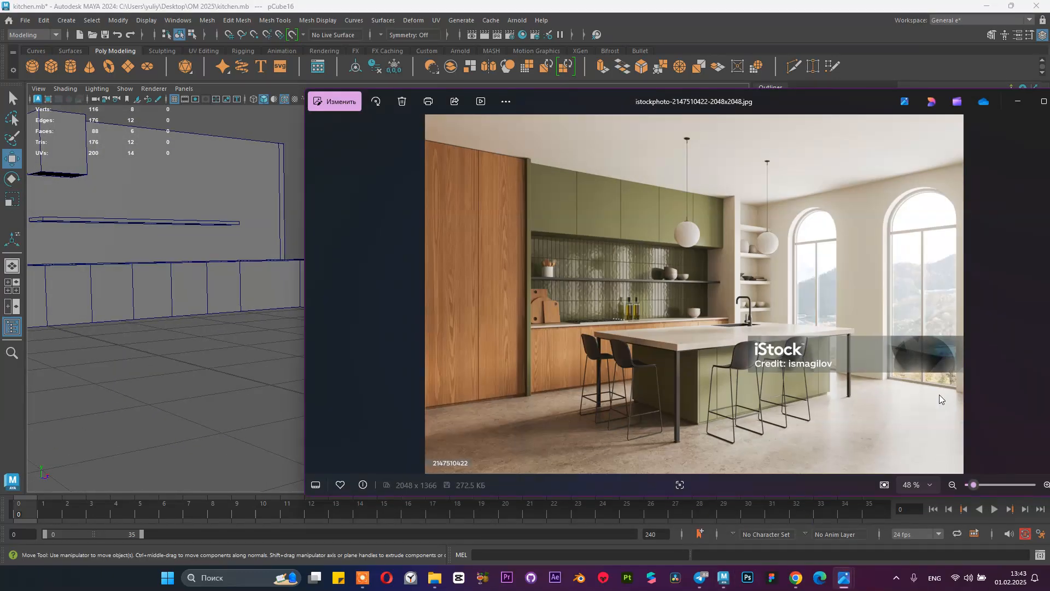
click(1016, 103)
alt+drag(450, 356, 474, 374)
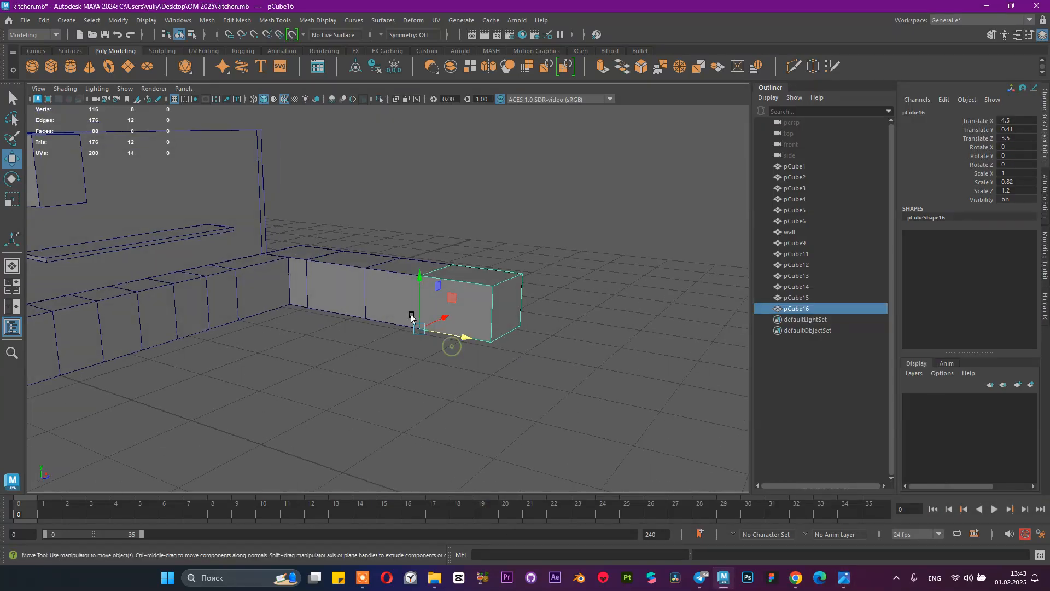
click(413, 317)
key(ctrl+d)
drag(411, 326, 457, 333)
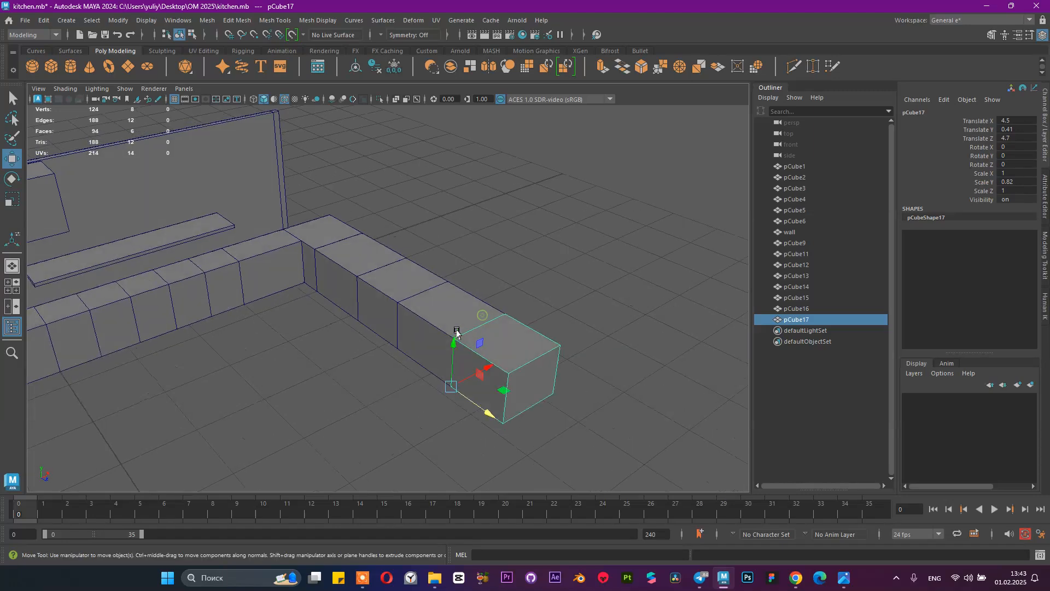
Step: Select all five side-row blocks, pCube13 to pCube17, and set their Scale X to 0.1
shift+click(326, 227)
shift+click(365, 252)
shift+click(404, 278)
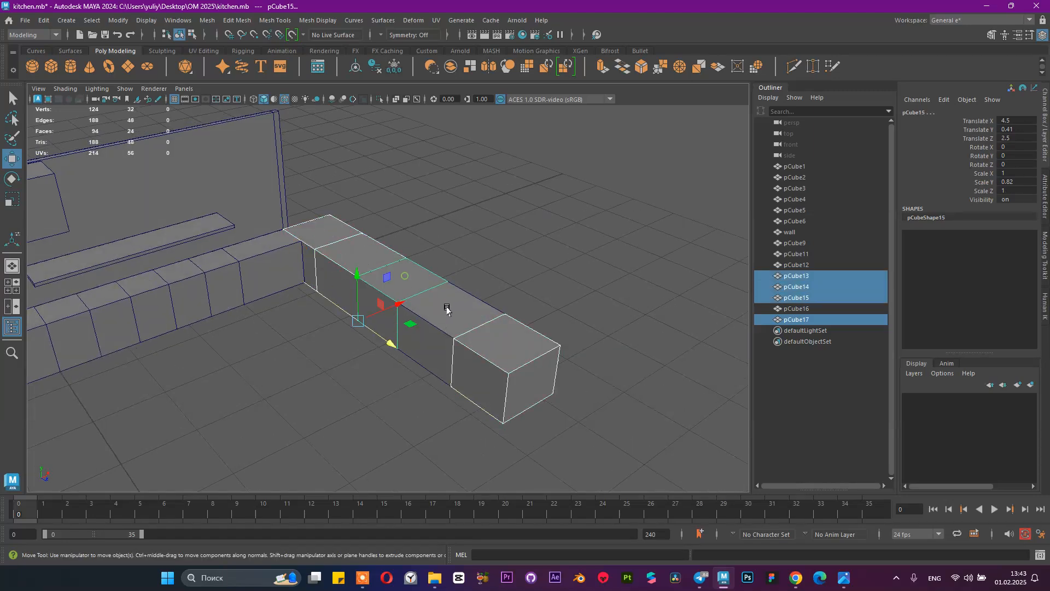
shift+click(451, 306)
double_click(1028, 182)
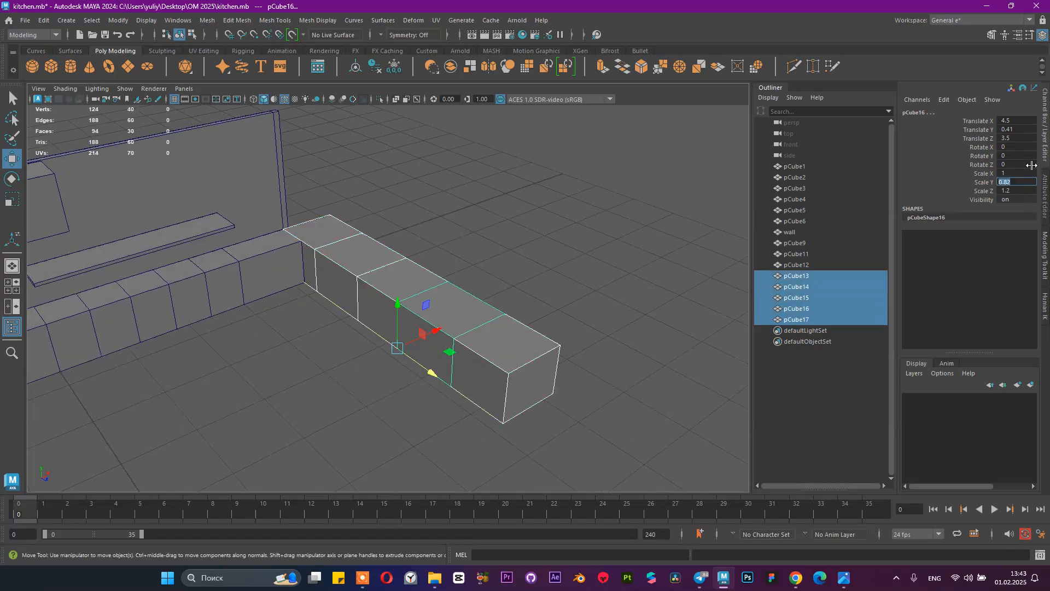
double_click(1024, 174)
key(Return)
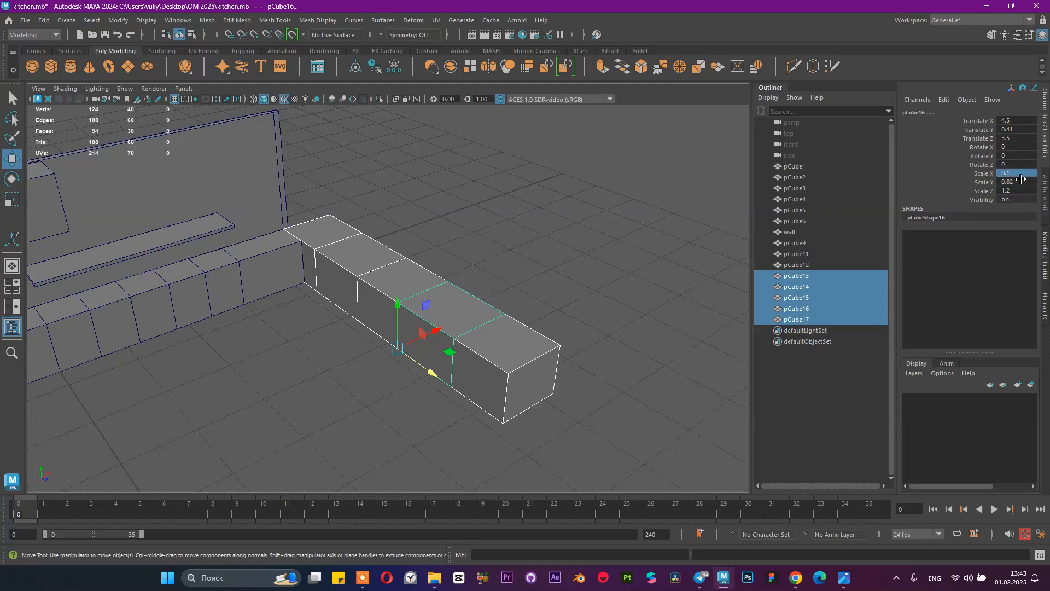
Step: Set the Scale Y of the five thin side-wall segments to 2.9
alt+drag(449, 235, 476, 296)
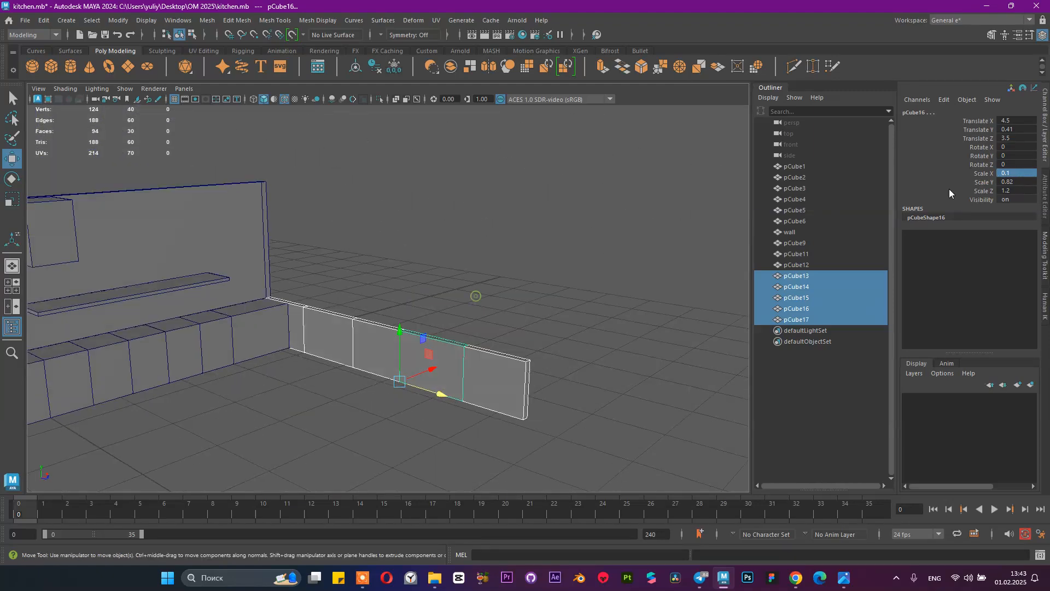
double_click(1029, 183)
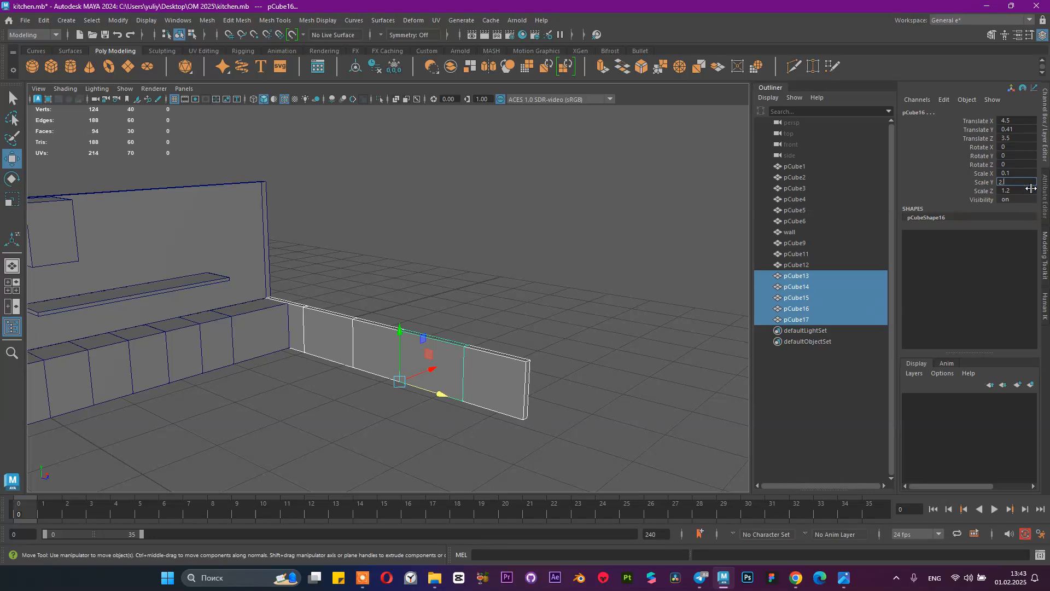
text(2.9)
key(Return)
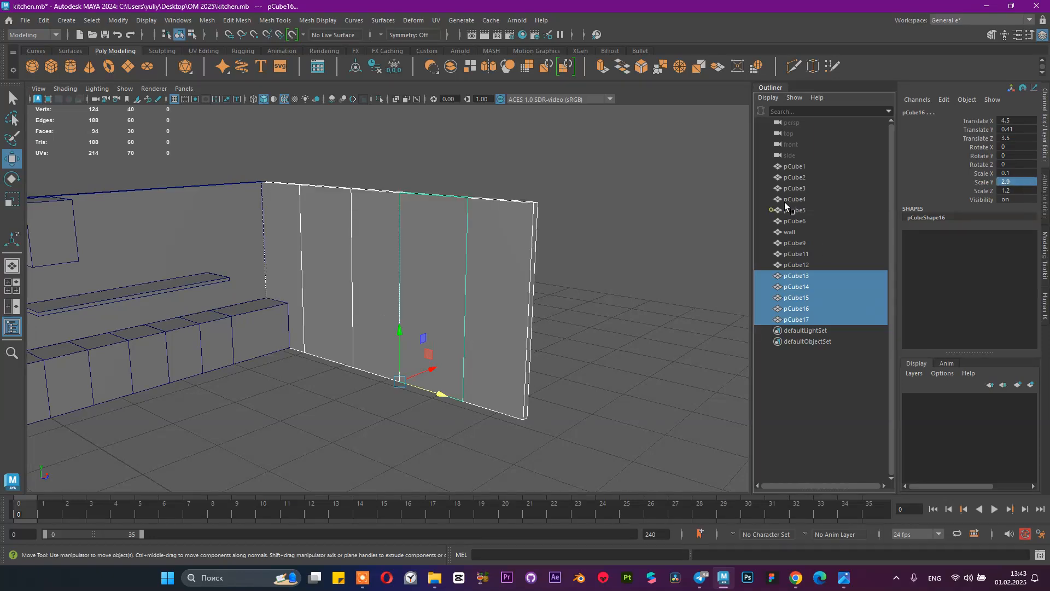
Step: Check the reference photo's windows, then set the Scale Y of the side-wall segment pCube14 to 2.7
click(448, 257)
click(325, 250)
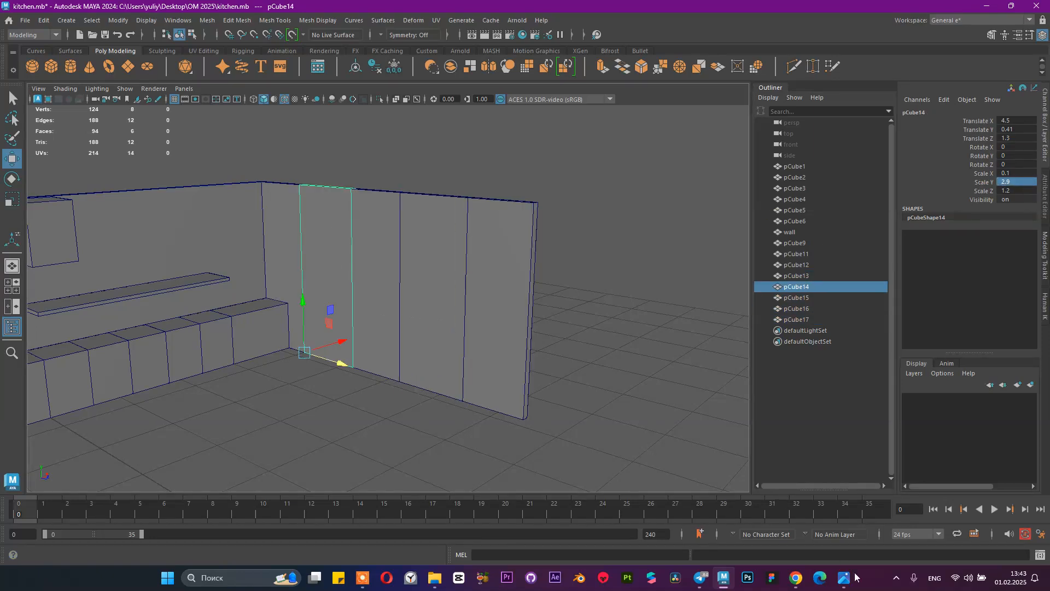
click(832, 552)
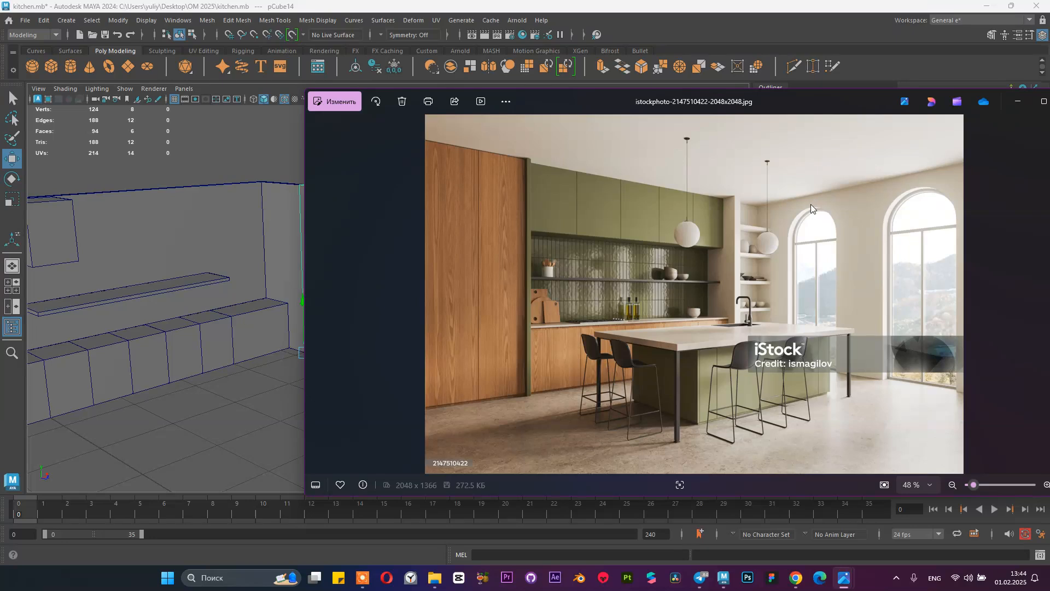
click(1018, 101)
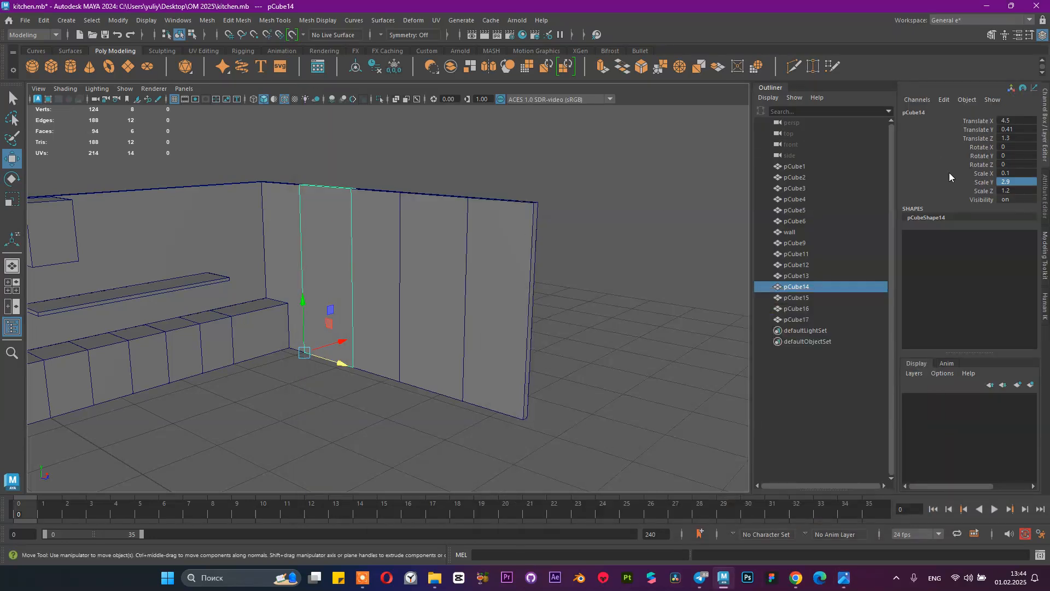
double_click(1013, 180)
text(7)
key(Return)
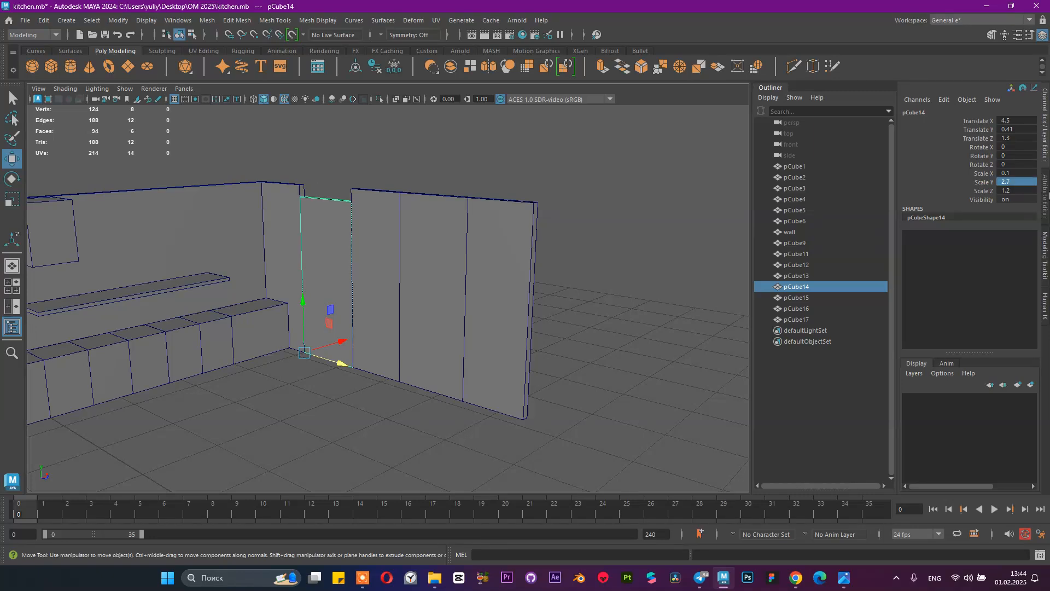
Step: Compare the window heights with the reference photo again and set the Scale Y of segment pCube14 to 2.6
click(448, 259)
alt+drag(447, 258, 558, 235)
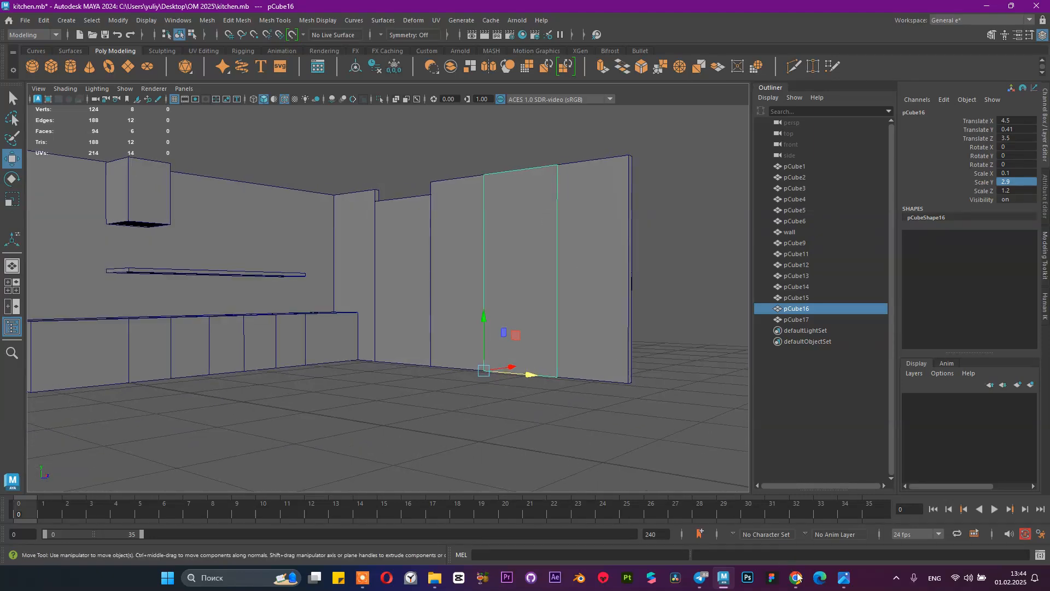
mouse_move(842, 577)
click(785, 523)
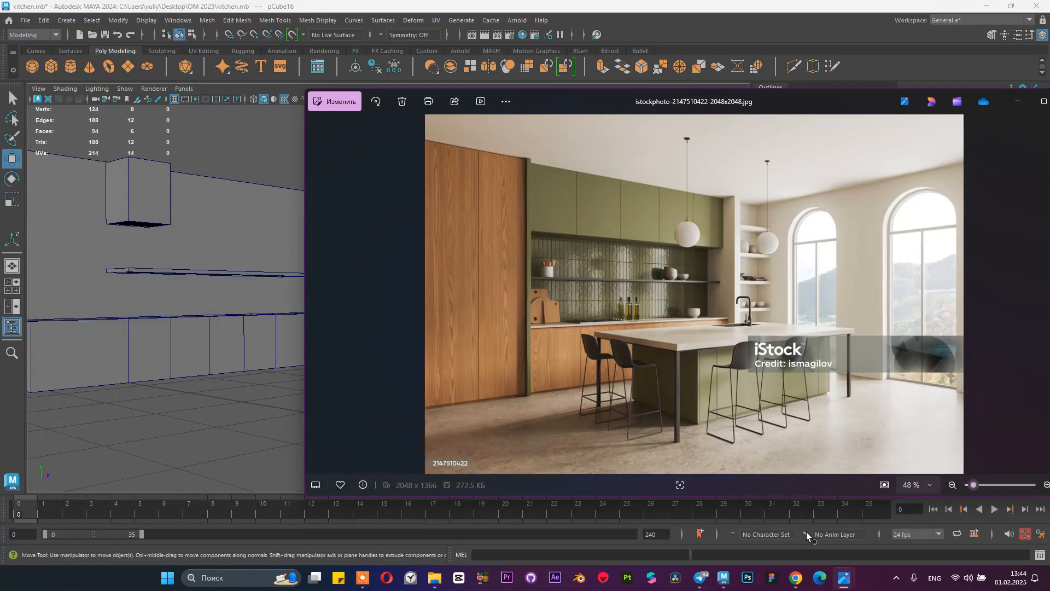
click(1016, 102)
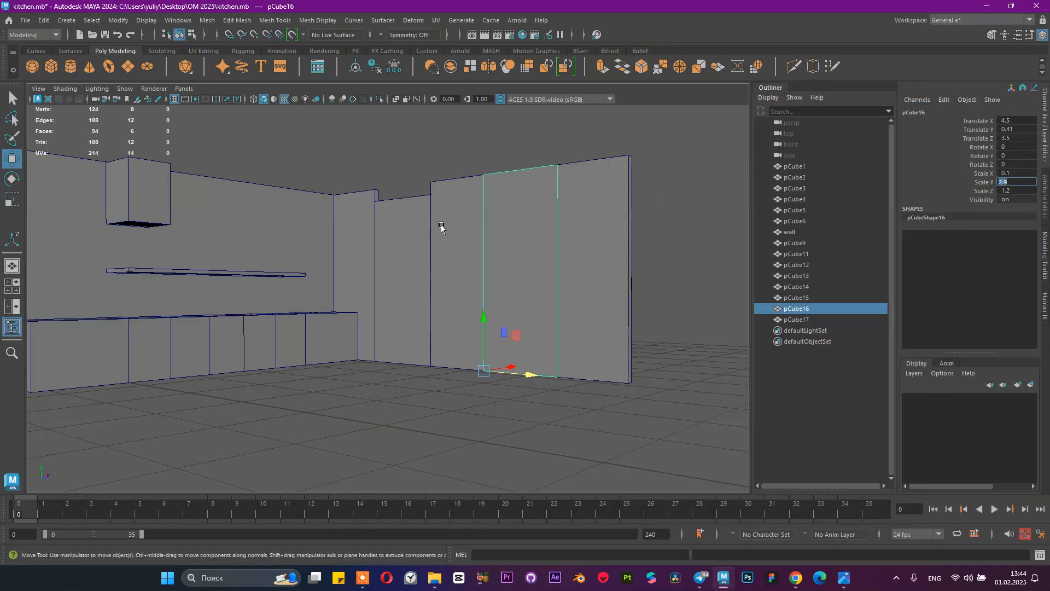
click(413, 229)
double_click(1030, 185)
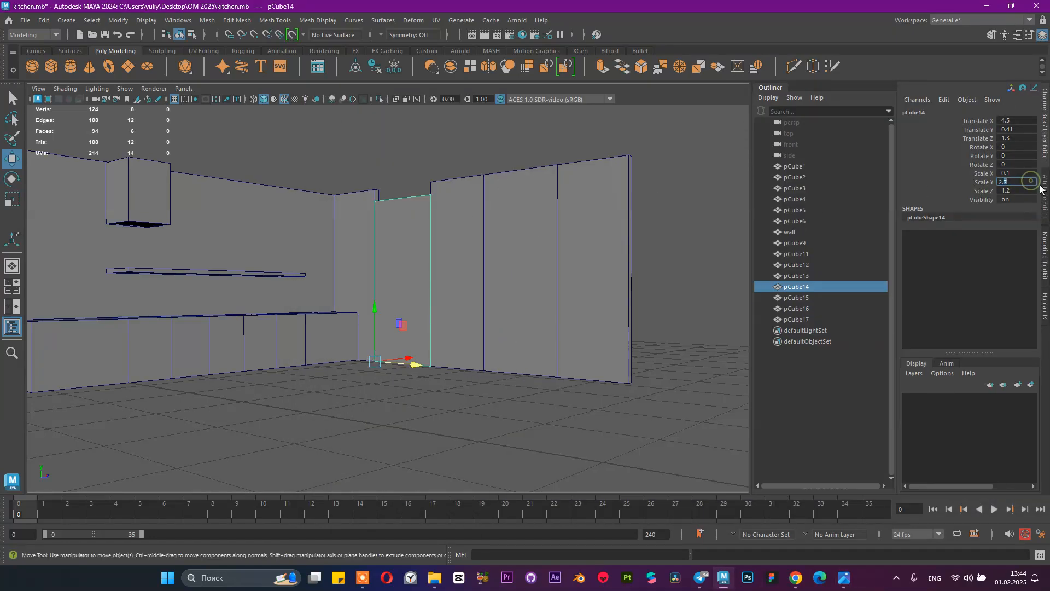
text(2.6)
key(Return)
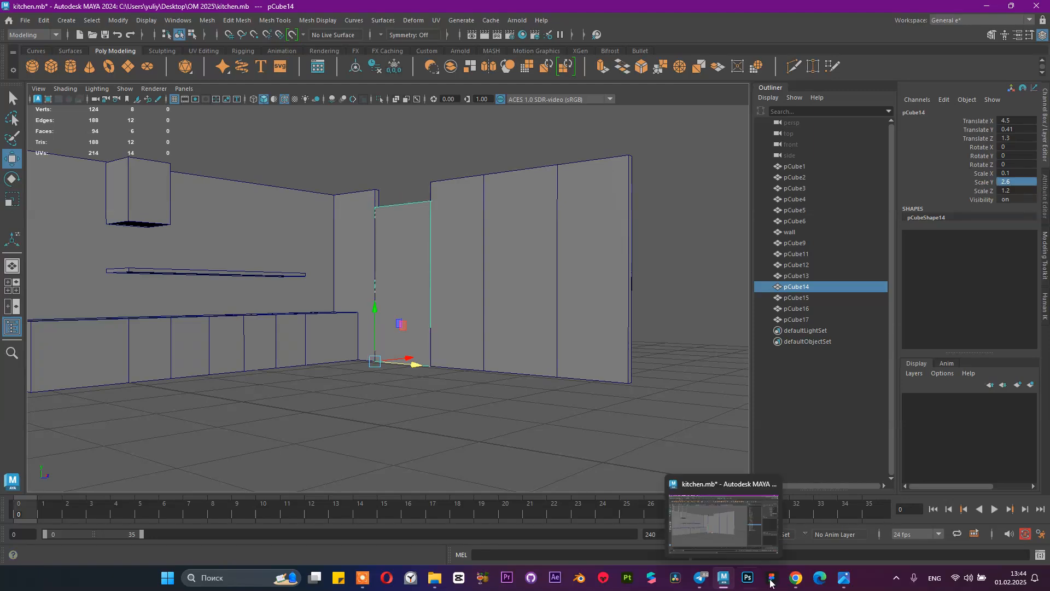
Step: Check the larger window in the reference photo, then set the Scale Y of segment pCube16 to 2.6
click(844, 578)
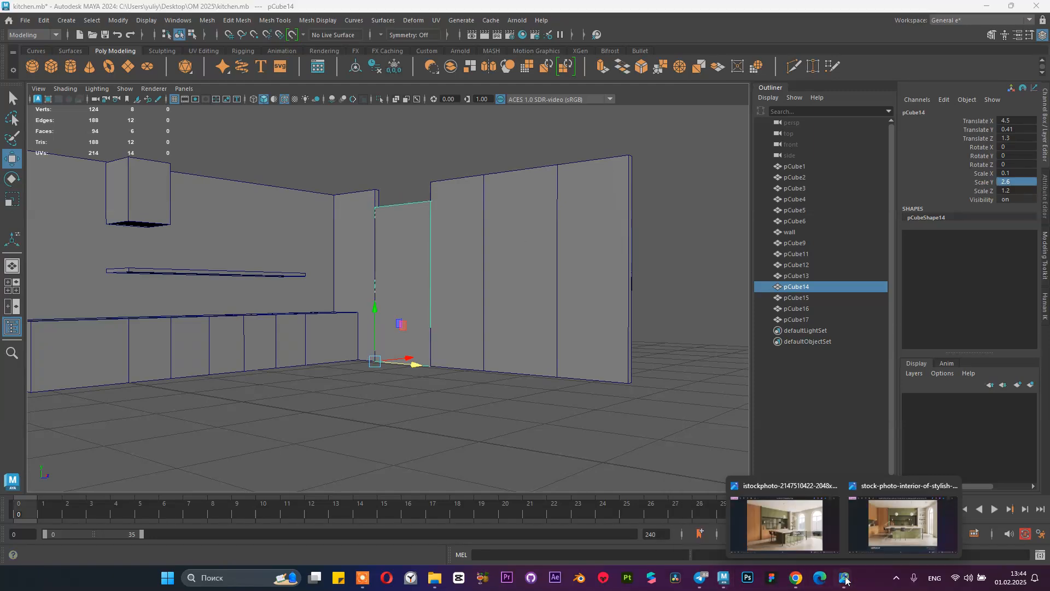
click(781, 518)
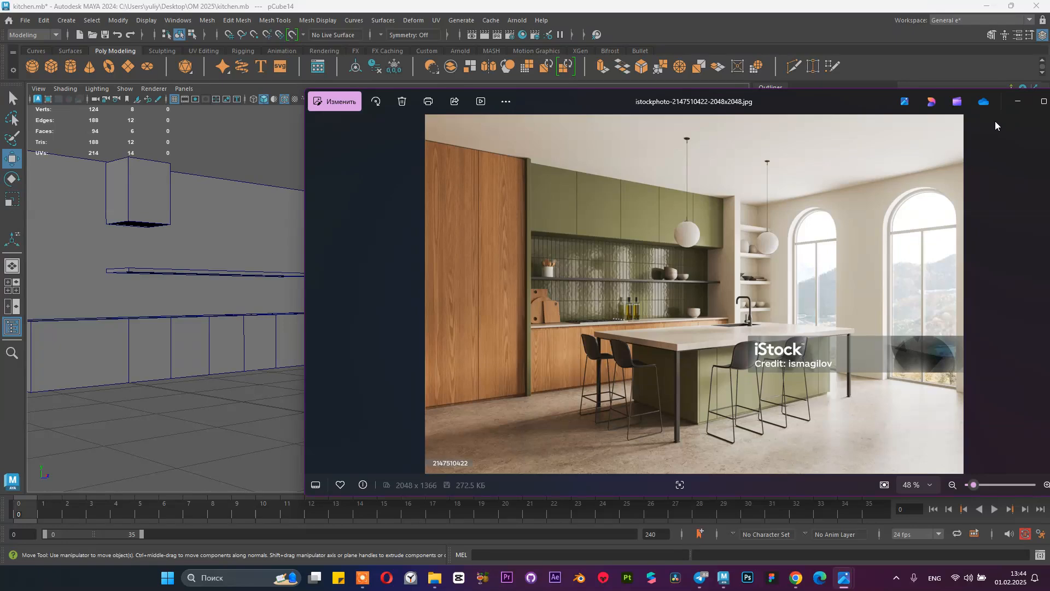
click(1018, 101)
click(543, 227)
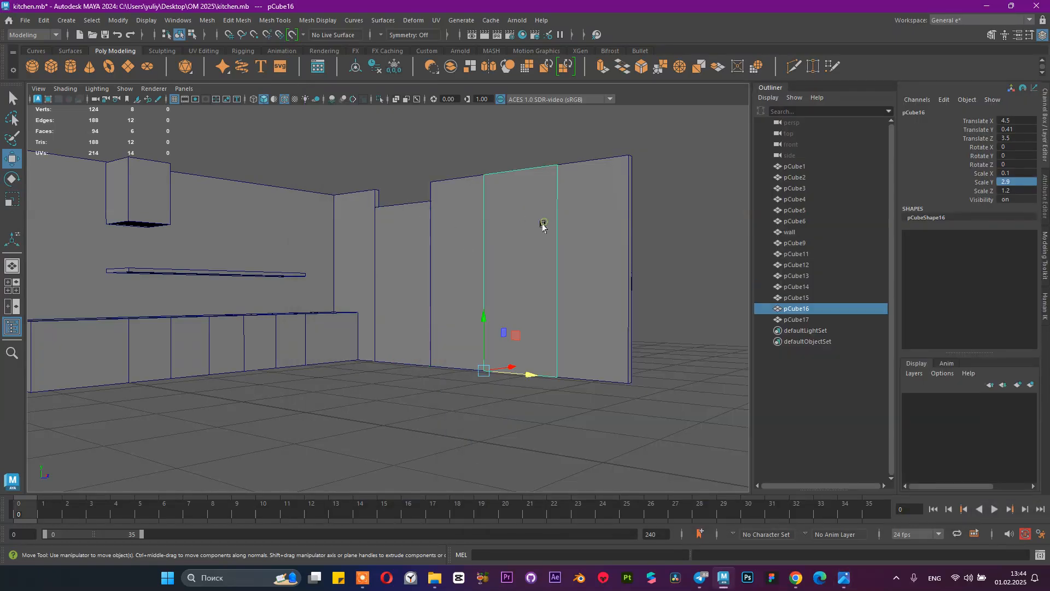
click(1032, 183)
key(Return)
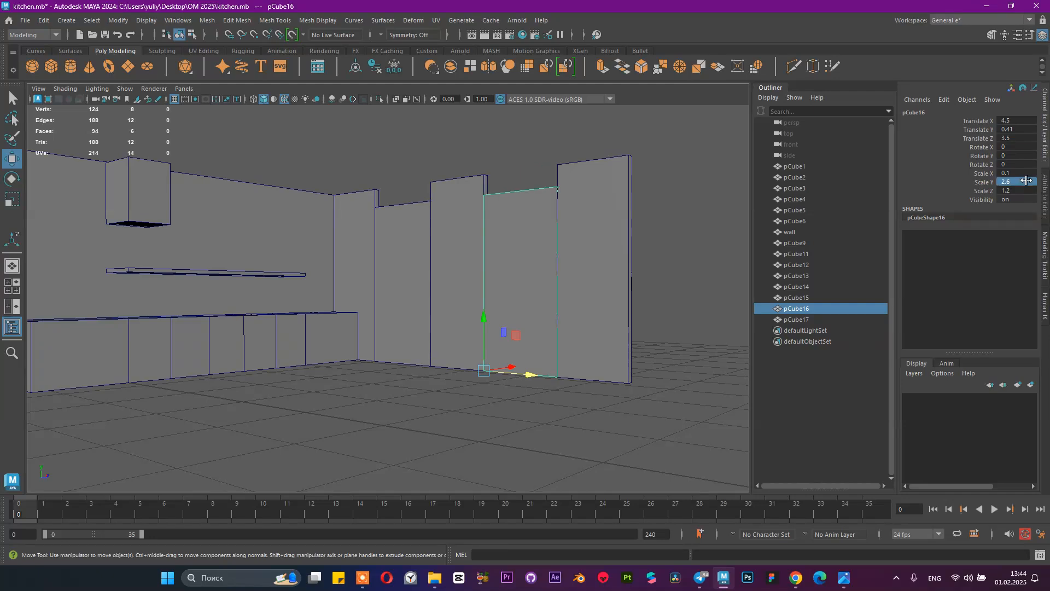
Step: Extrude the back wall's corner face along the row of side segments to the row's far end, then return to object mode
alt+drag(574, 267, 431, 304)
click(302, 212)
alt+drag(302, 221, 276, 231)
alt+right_drag(297, 239, 486, 359)
alt+drag(536, 320, 513, 339)
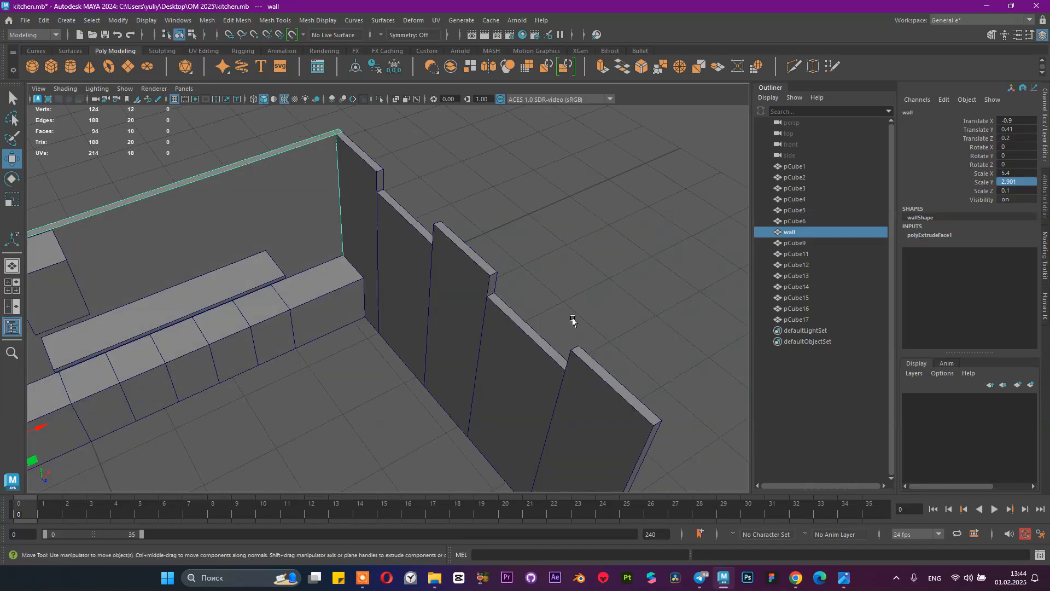
right_drag(349, 127, 382, 130)
click(350, 208)
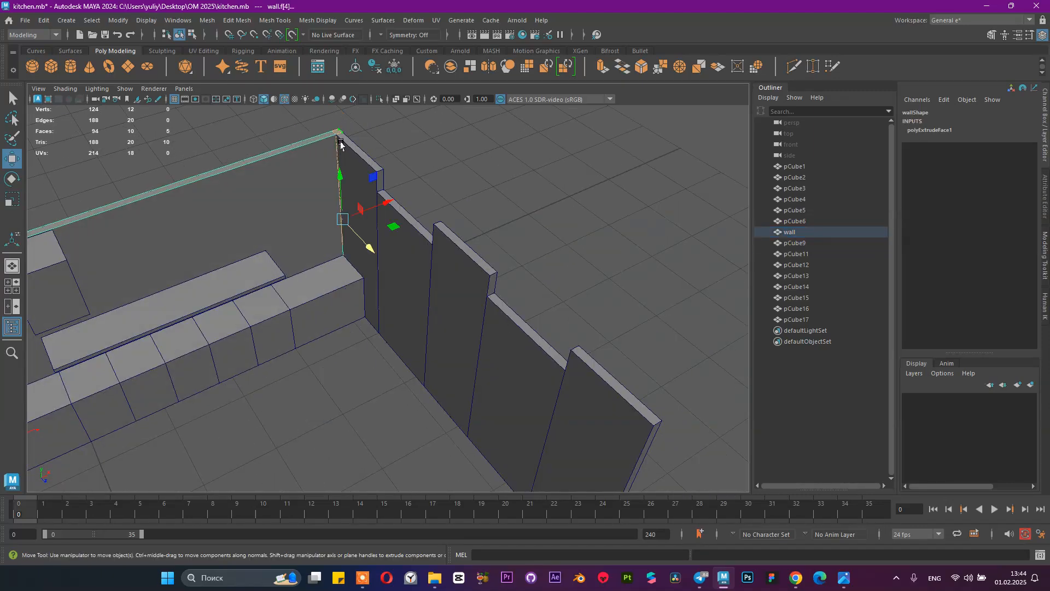
alt+drag(388, 182, 470, 97)
key(ctrl+e)
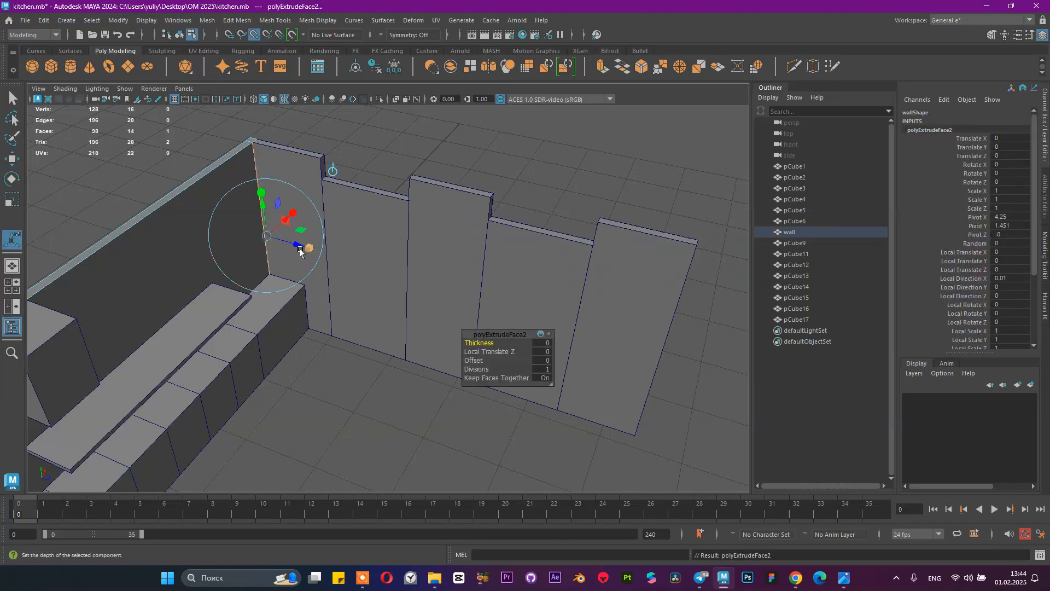
drag(298, 247, 688, 263)
alt+drag(589, 260, 564, 251)
right_drag(541, 227, 616, 176)
key(q)
alt+right_drag(492, 232, 337, 214)
alt+drag(336, 214, 305, 229)
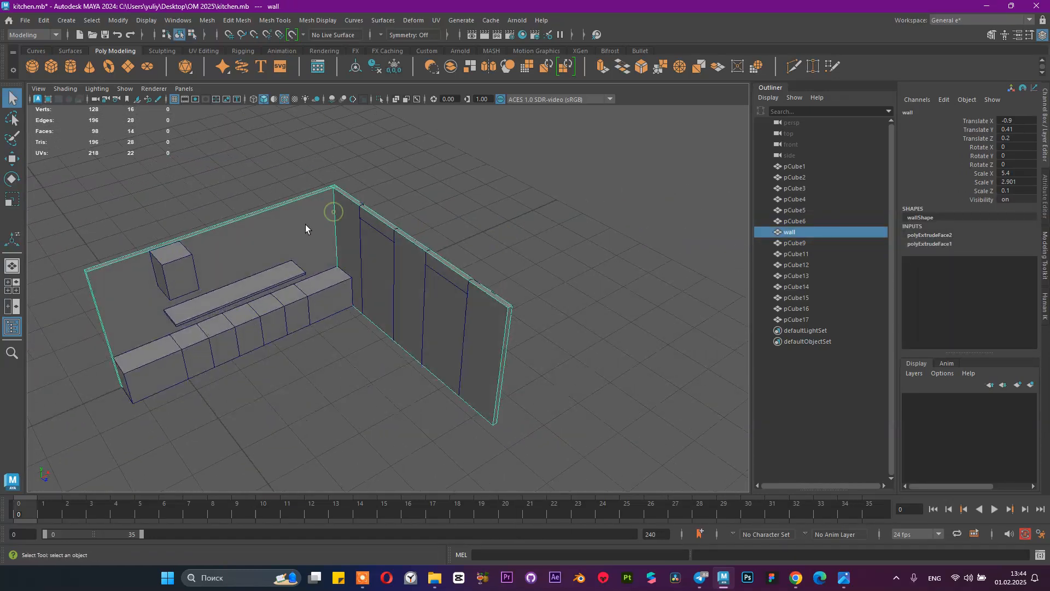
Step: Isolate the L-shaped wall, compare it with the reference photo, and bring the other objects back into view
click(379, 99)
alt+drag(536, 219, 592, 438)
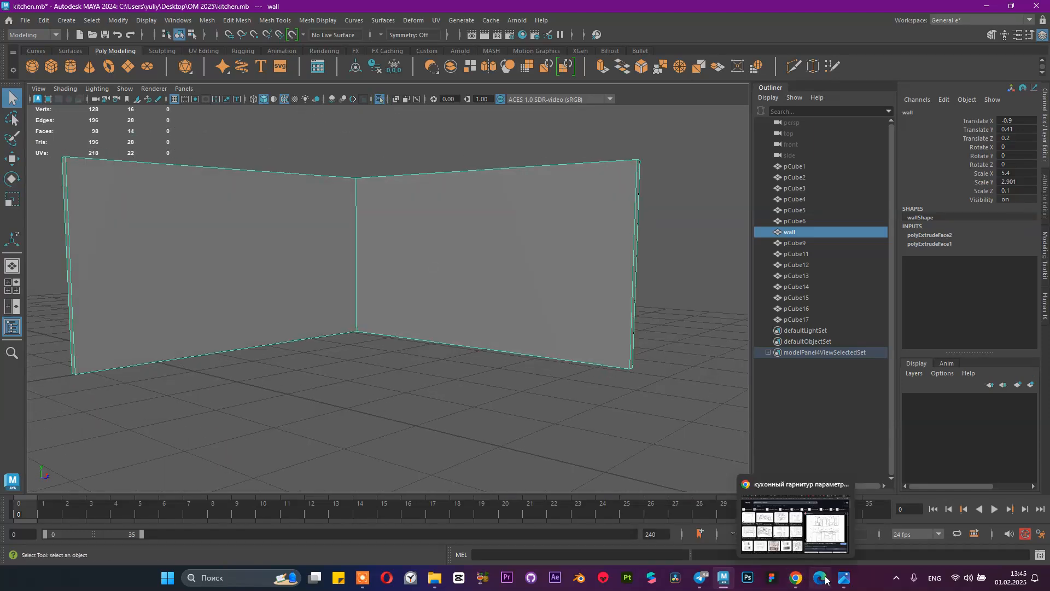
mouse_move(846, 567)
click(815, 523)
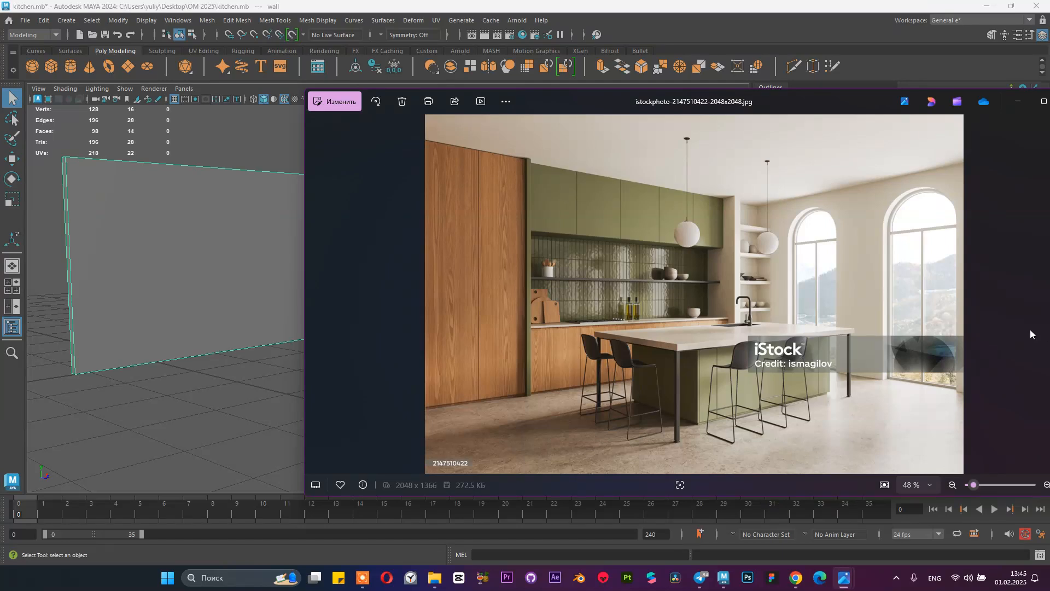
click(1015, 97)
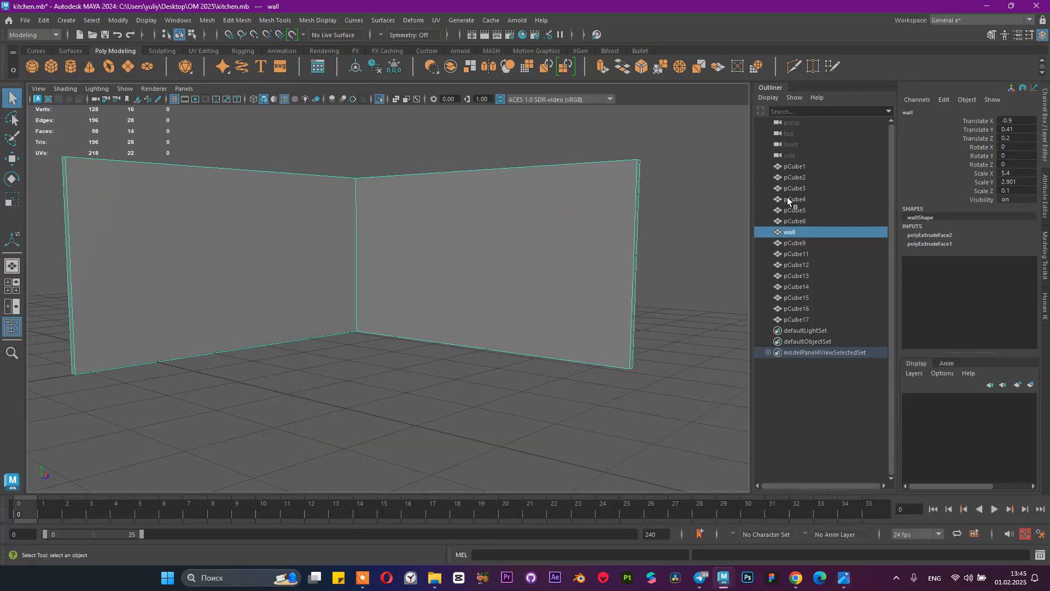
click(379, 99)
Step: Delete the full-height side segments pCube13, pCube15 and pCube17, keeping only the two window blocks
alt+drag(399, 130, 412, 206)
click(411, 190)
click(394, 187)
click(789, 244)
click(806, 254)
click(812, 278)
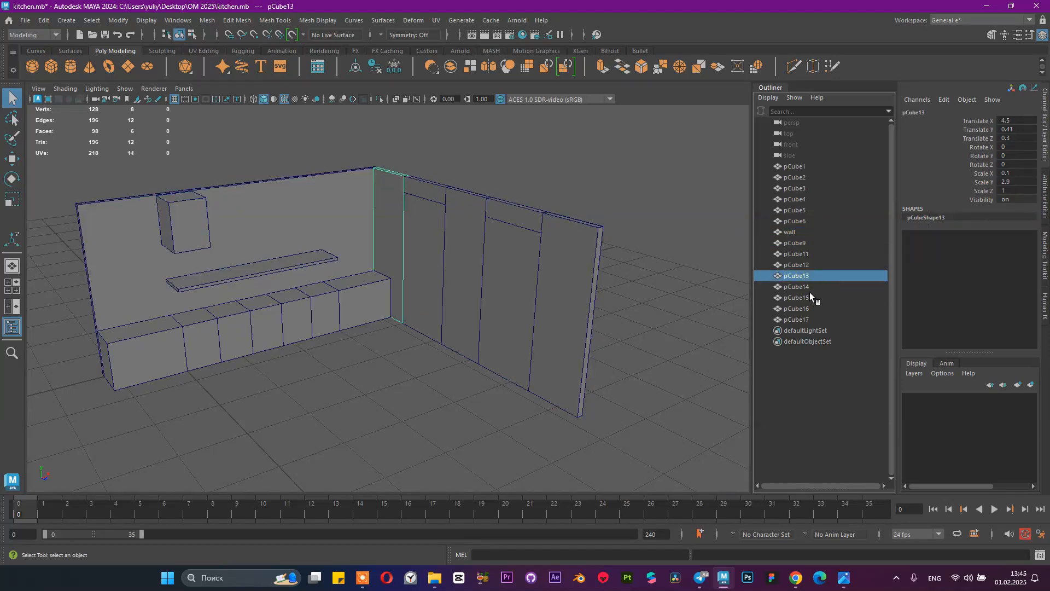
key(Delete)
click(809, 285)
key(Delete)
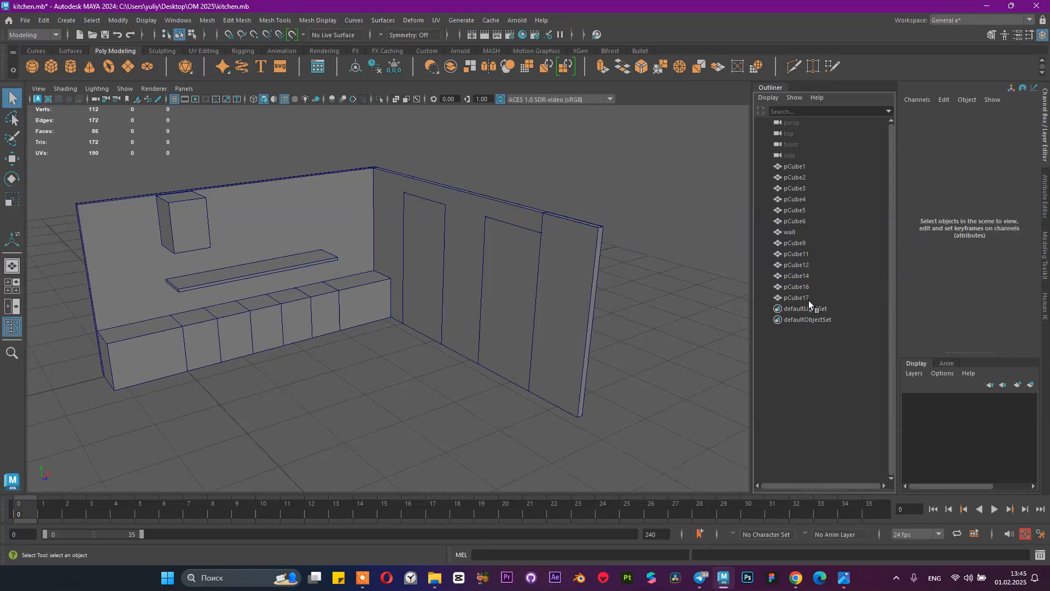
click(810, 298)
key(Delete)
Step: Check the two remaining window blocks against the wall and save the kitchen scene
click(524, 258)
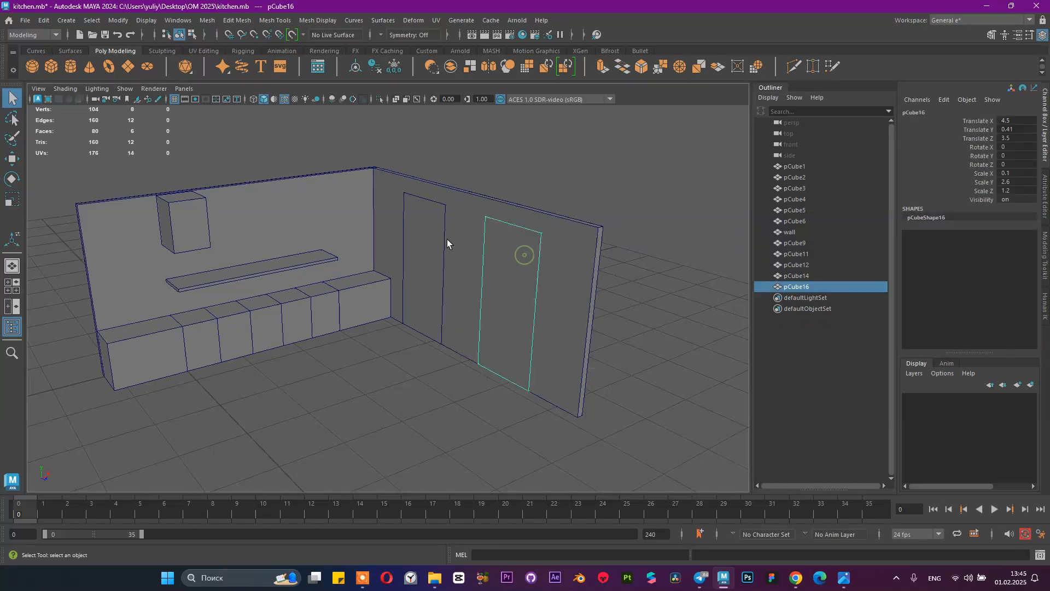
click(432, 236)
click(442, 219)
alt+drag(439, 230, 490, 223)
key(ctrl+s)
Step: Insert a horizontal edge loop around the wall near the tops of the window blocks, using relative distance from edge
alt+right_drag(490, 223, 455, 243)
click(448, 175)
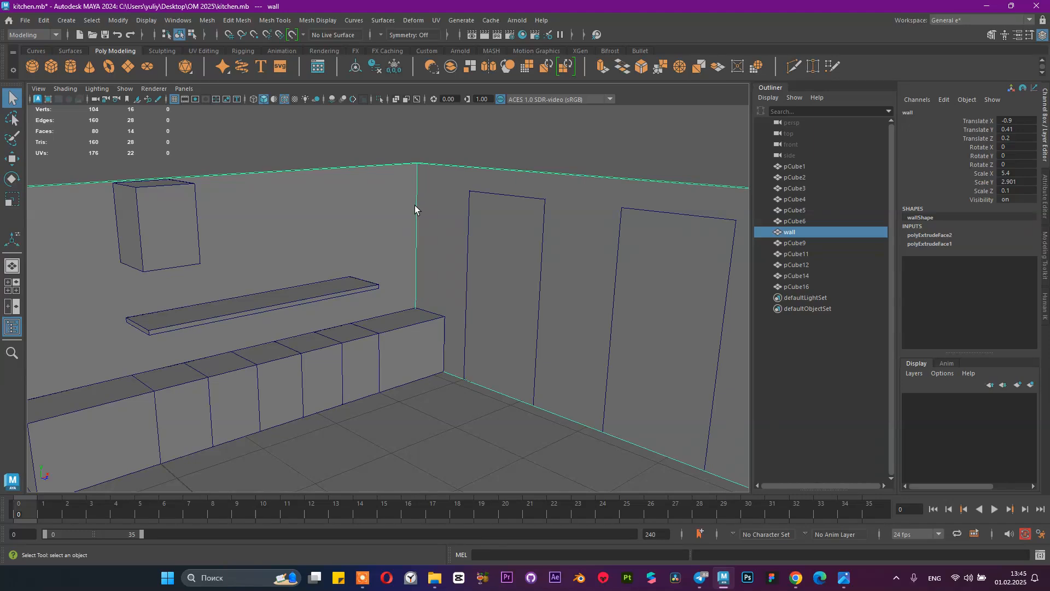
shift+right_drag(421, 197, 368, 211)
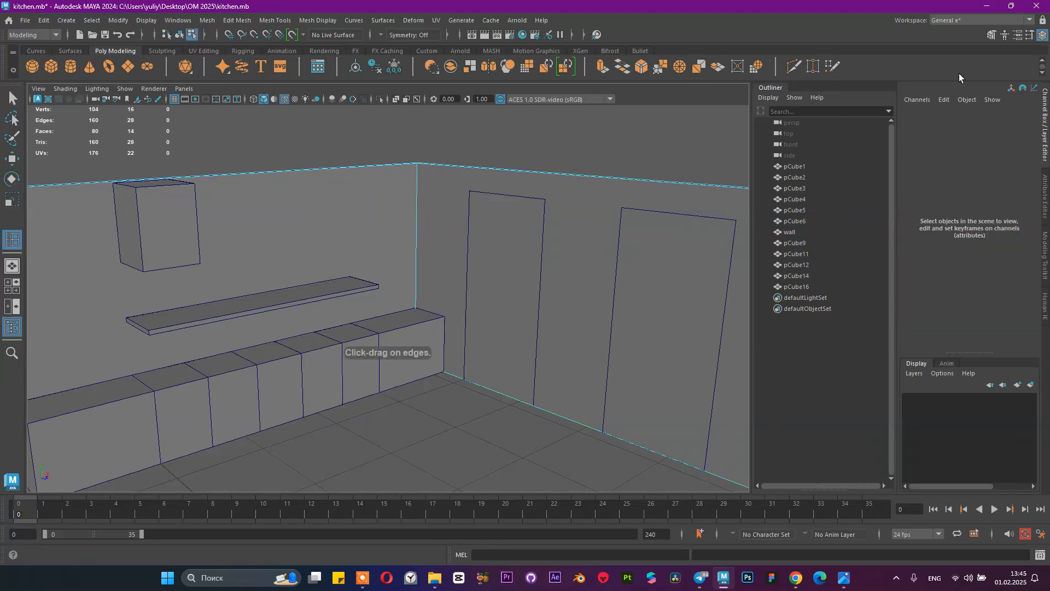
click(1029, 35)
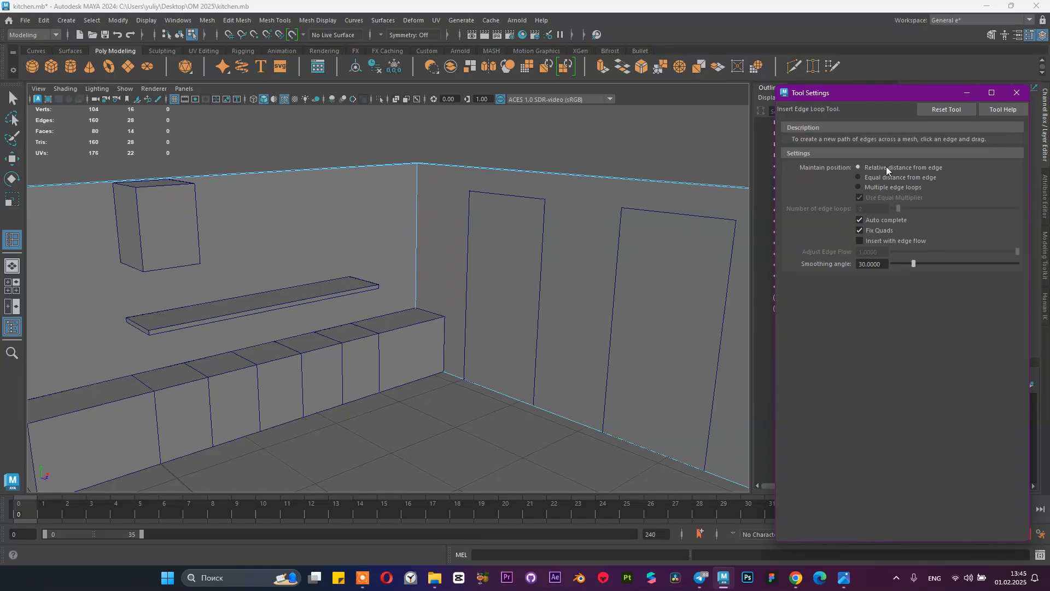
click(417, 186)
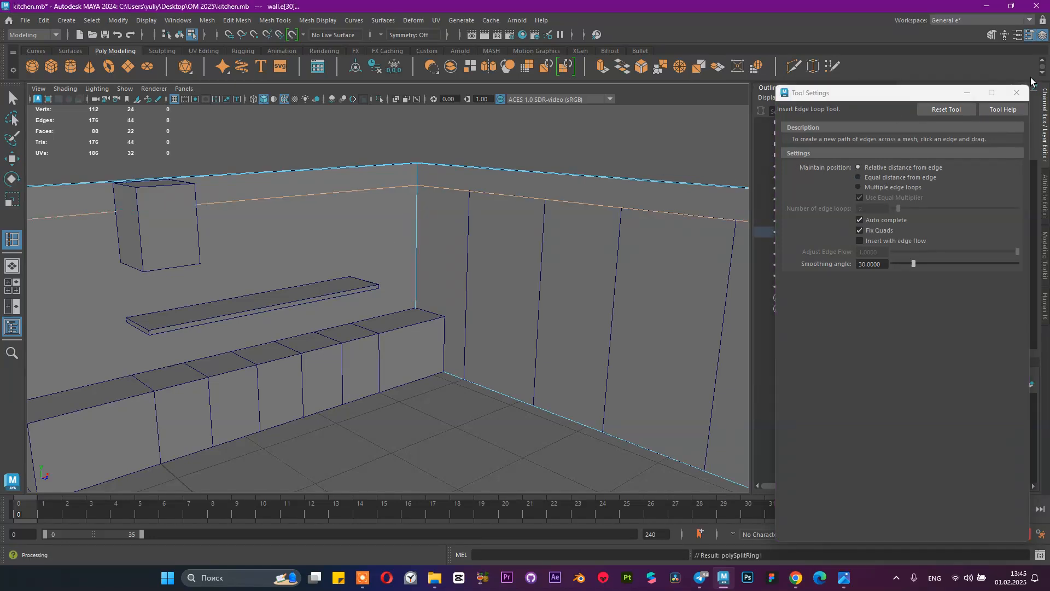
click(1017, 93)
Step: Snap the wall's new edge loop vertically to the top corner of window block pCube14 and return to object mode
alt+drag(679, 257, 629, 252)
alt+right_drag(558, 246, 611, 284)
alt+drag(611, 284, 590, 292)
key(w)
alt+right_drag(500, 295, 495, 275)
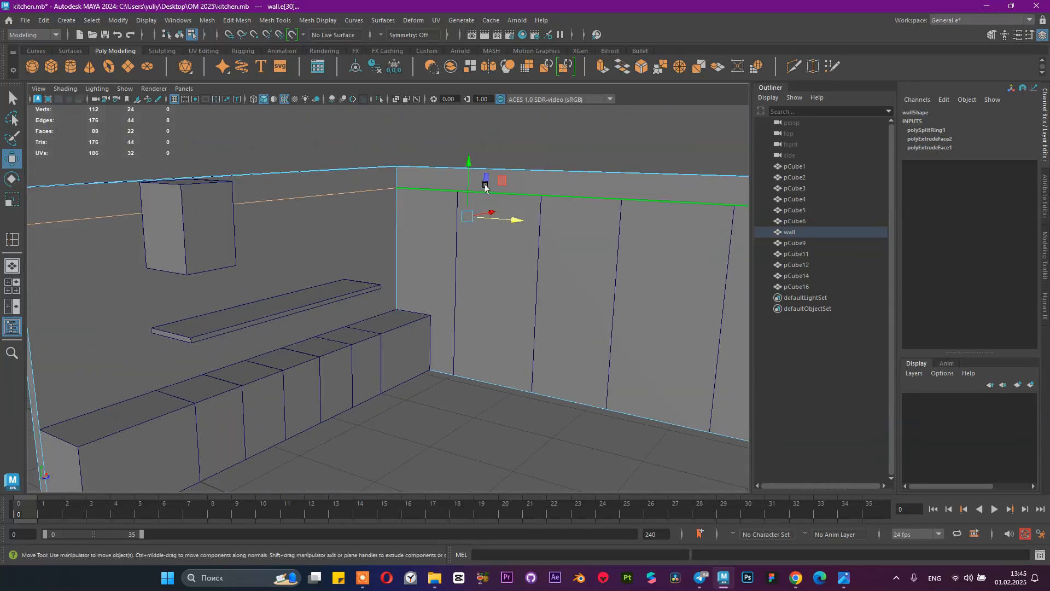
key(v)
drag(469, 162, 449, 196)
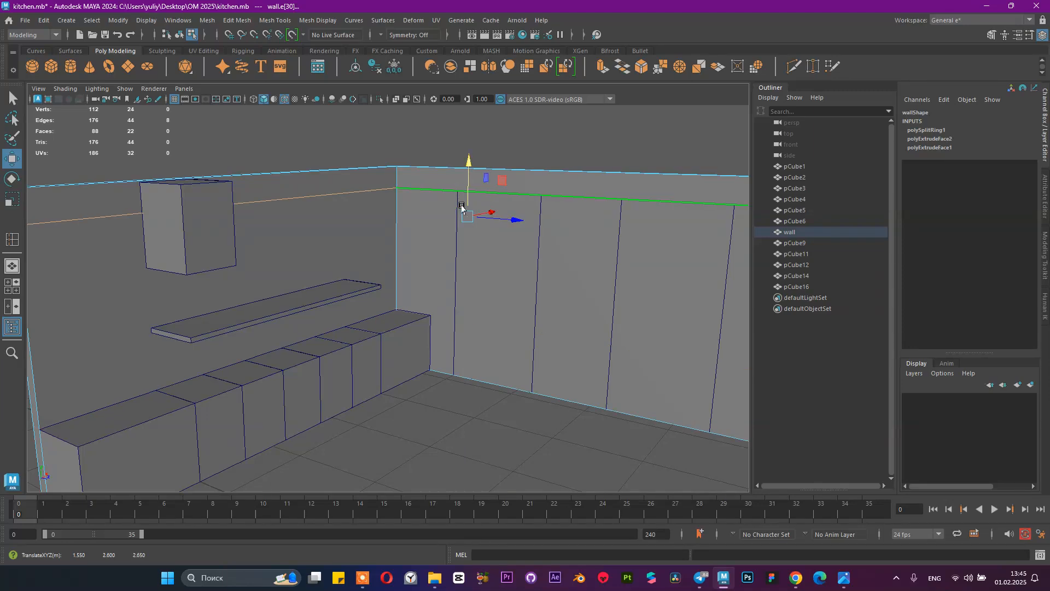
alt+drag(448, 249, 429, 227)
right_drag(477, 198, 529, 164)
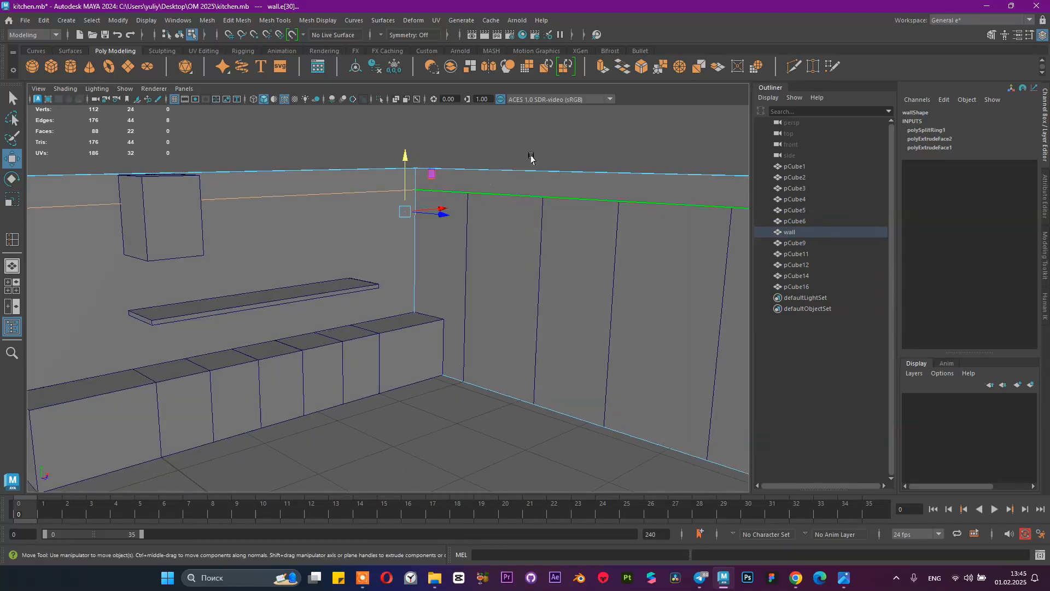
click(514, 147)
alt+right_drag(546, 207, 411, 223)
alt+drag(410, 223, 436, 228)
click(462, 236)
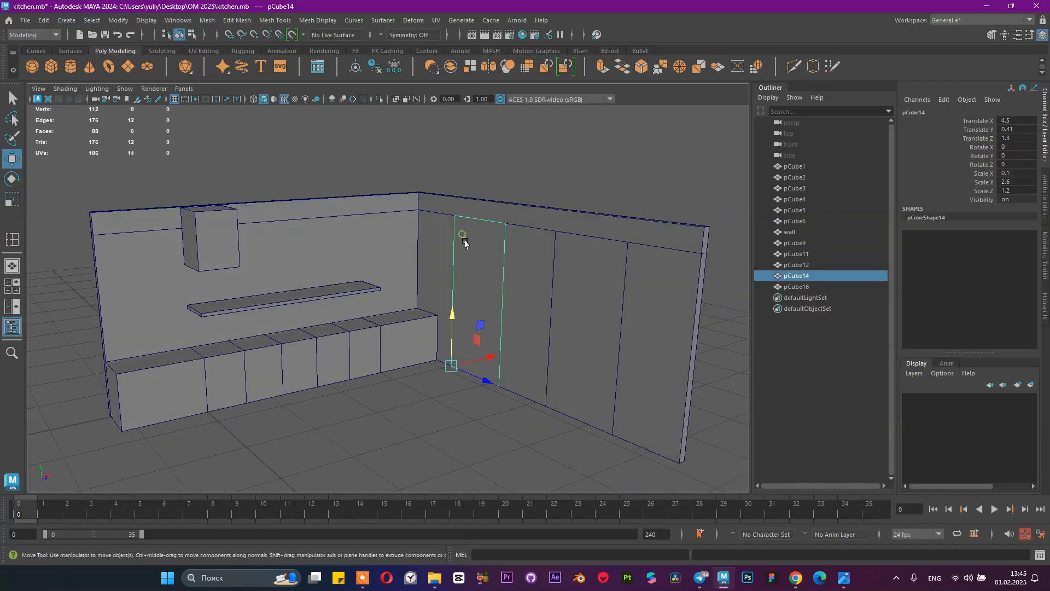
click(599, 274)
click(480, 282)
click(434, 221)
alt+right_drag(481, 224, 383, 225)
alt+drag(383, 225, 445, 232)
alt+right_drag(445, 232, 465, 317)
alt+drag(433, 310, 470, 302)
alt+right_drag(470, 303, 412, 287)
scroll(412, 287, up, 3)
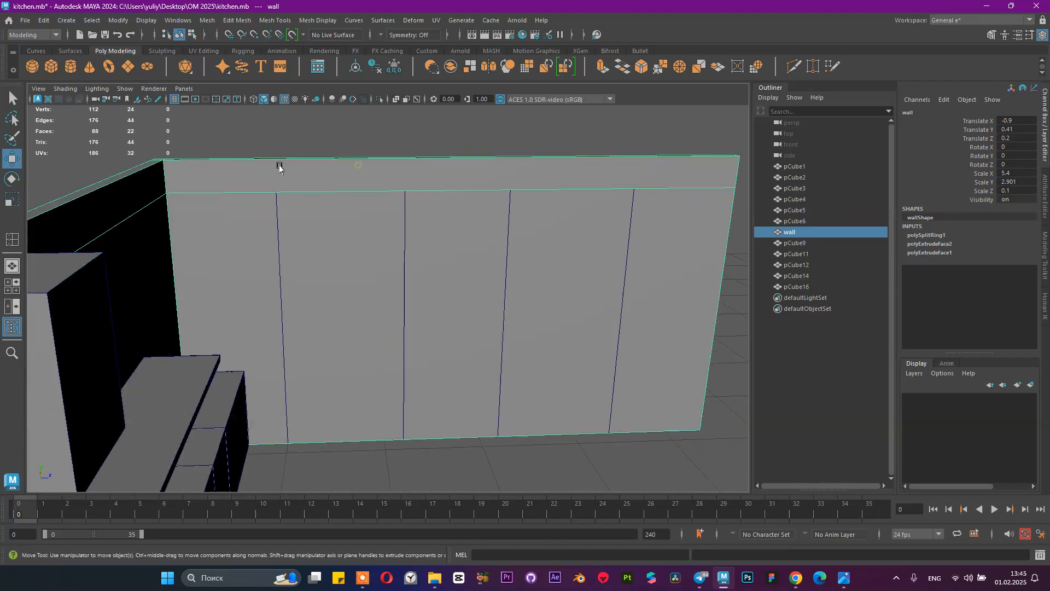
shift+right_drag(255, 185, 192, 196)
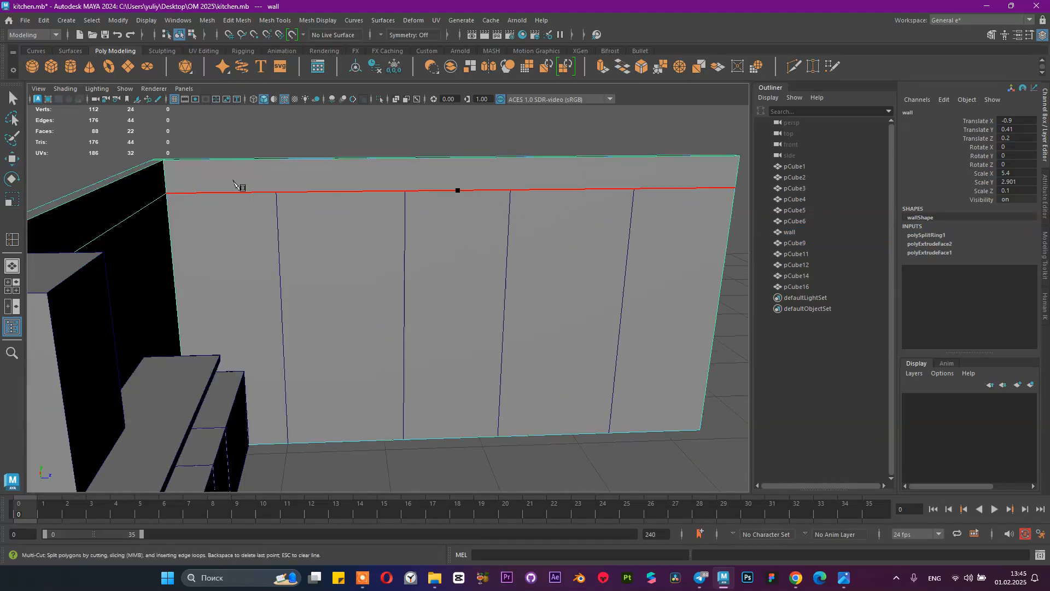
key(1)
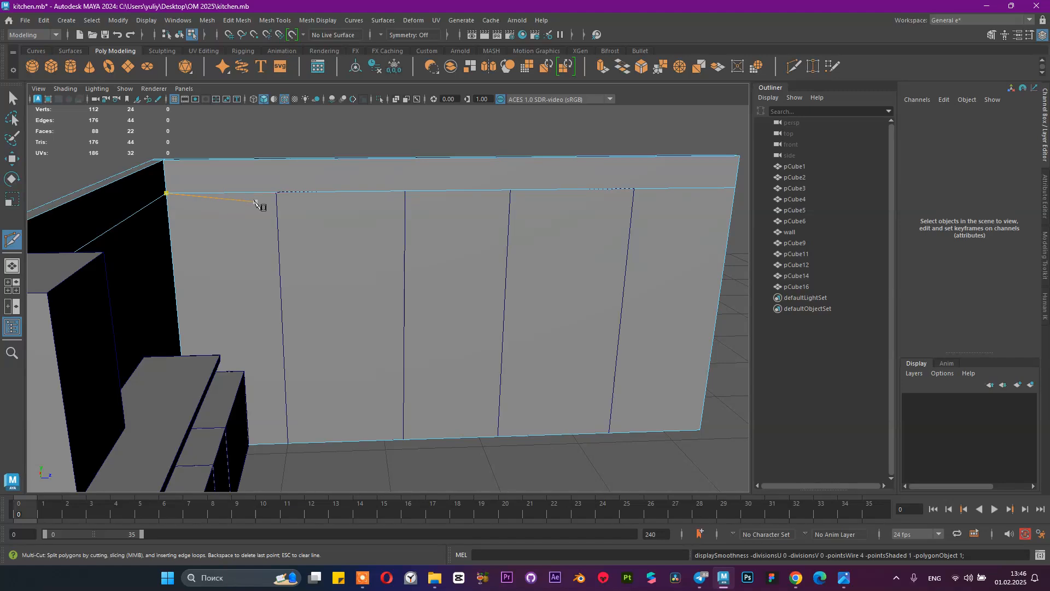
key(q)
key(F8)
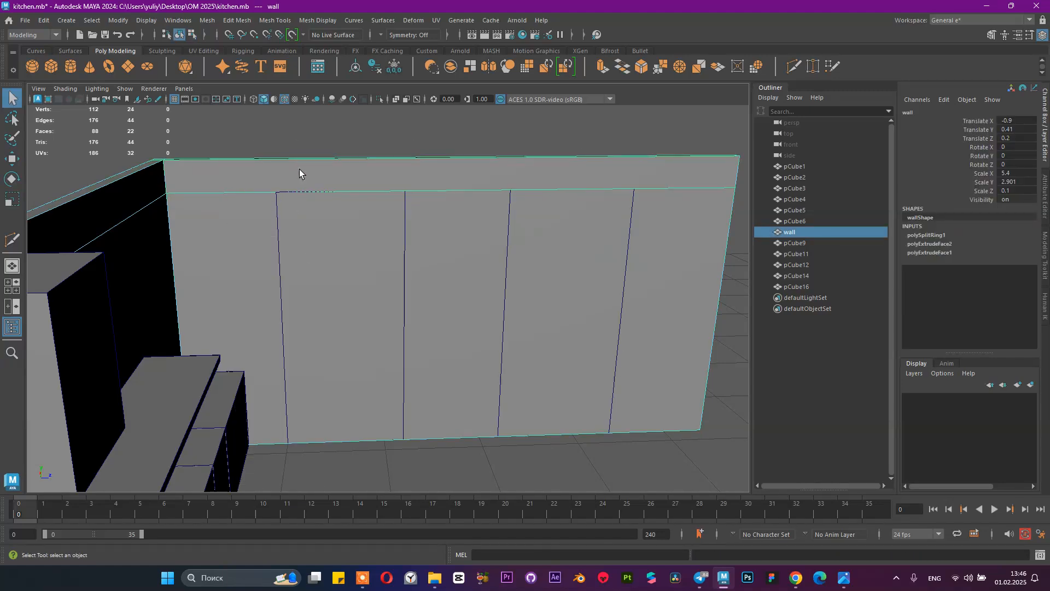
Step: Insert a vertical edge loop on the window wall and snap it to the corner-side edge of window block pCube14, returning to object mode
shift+right_drag(251, 178, 197, 194)
click(260, 193)
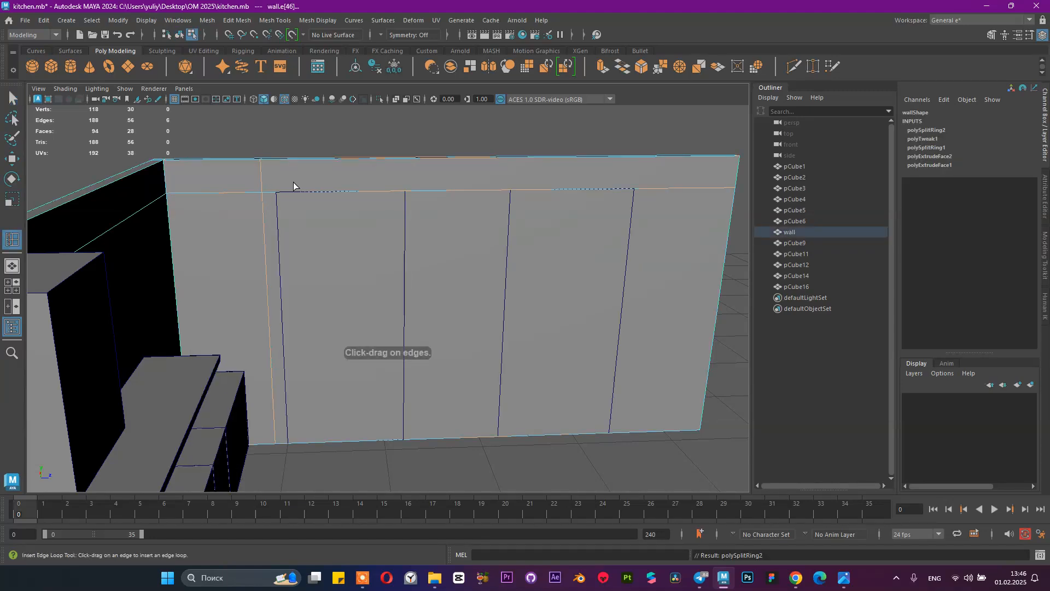
key(w)
key(v)
drag(317, 307, 272, 210)
right_drag(267, 209, 241, 192)
right_drag(340, 172, 372, 180)
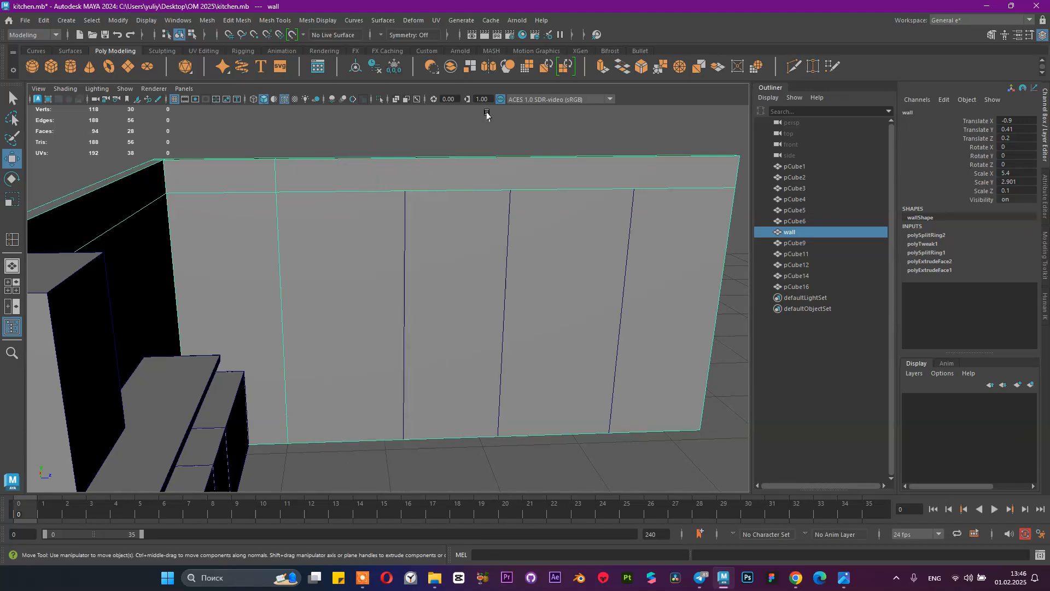
Step: Insert a second vertical edge loop in the wall and snap it to the other side of window block pCube14
click(275, 20)
click(305, 91)
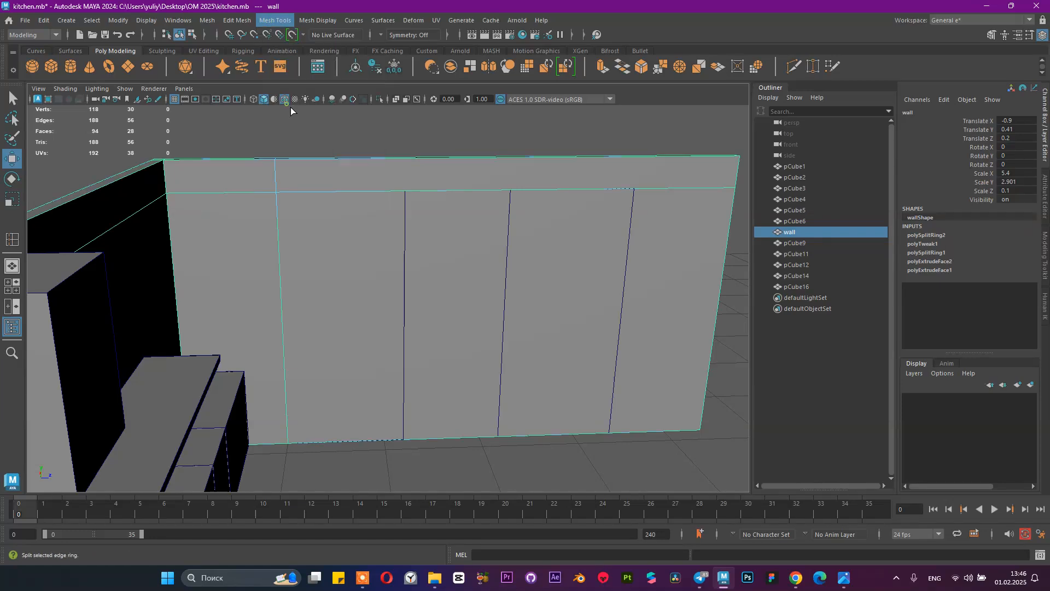
click(408, 187)
key(q)
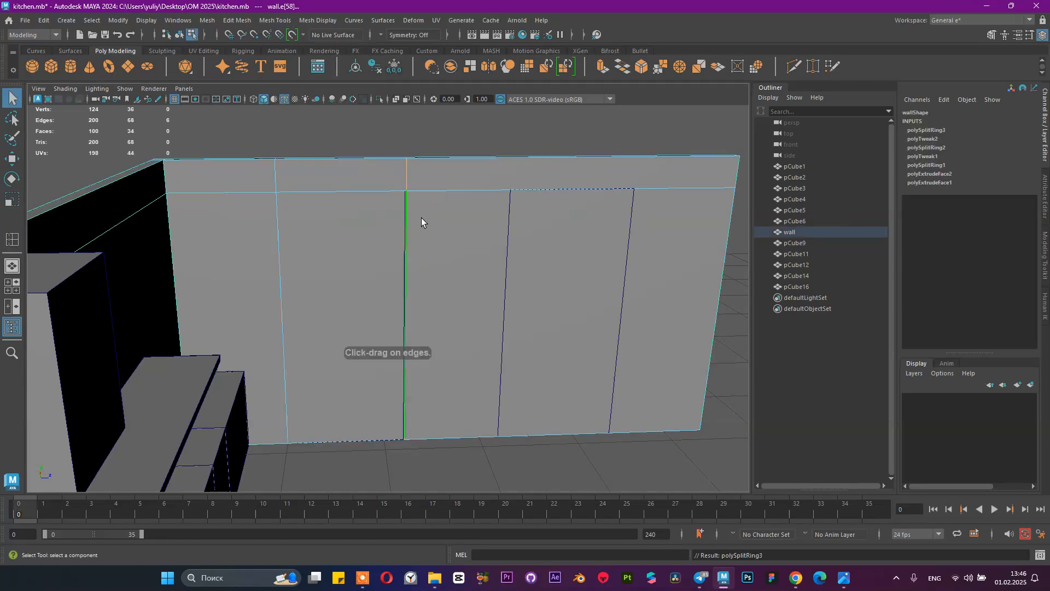
key(w)
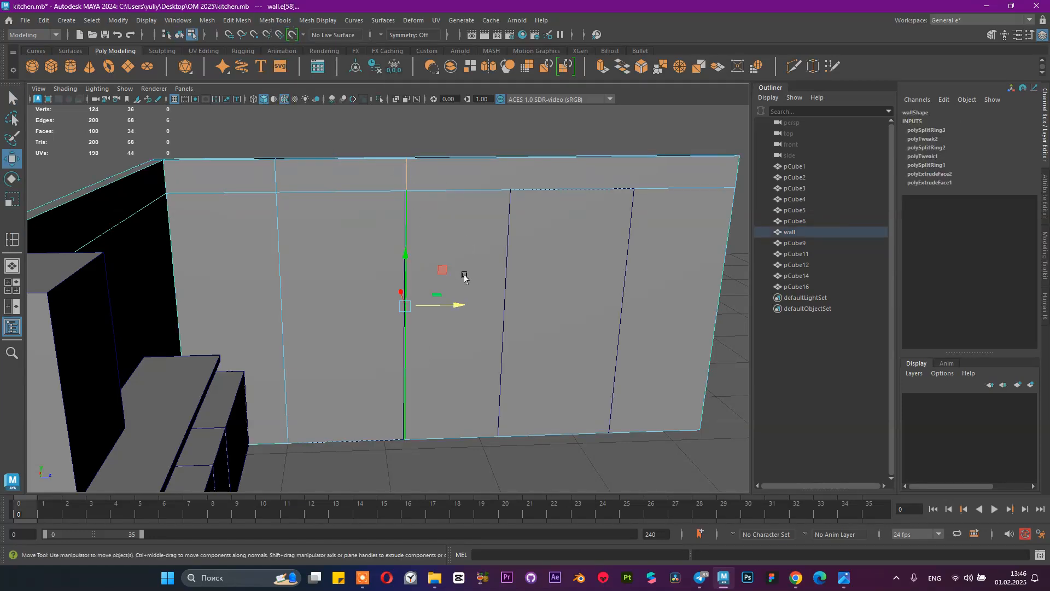
key(v)
drag(458, 301, 446, 301)
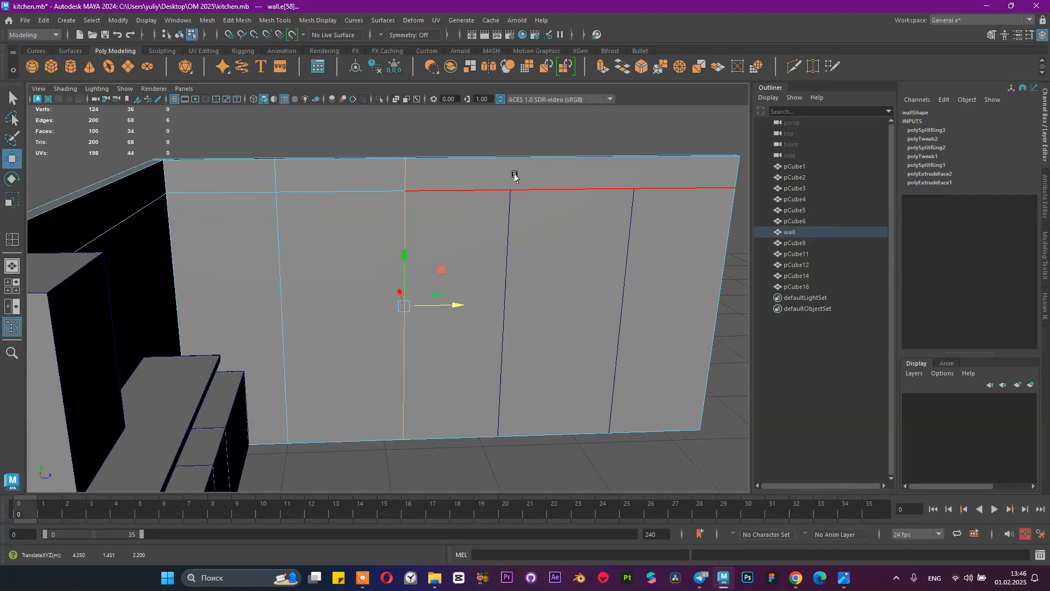
alt+drag(469, 195, 349, 153)
key(F8)
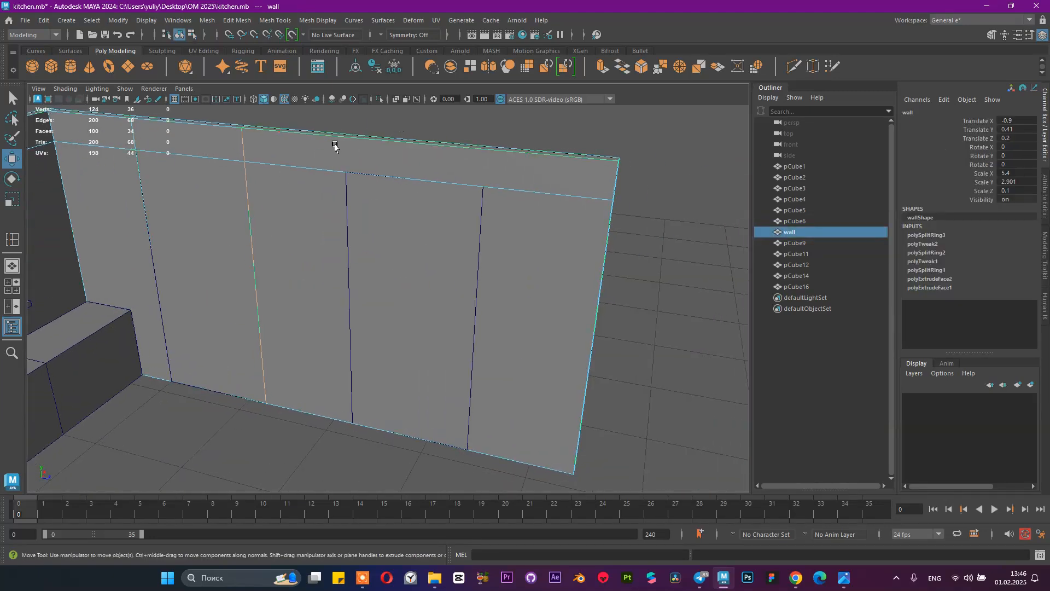
Step: Insert a third vertical edge loop in the wall and snap it to the nearer side of window block pCube16
shift+right_drag(323, 144, 266, 160)
click(325, 167)
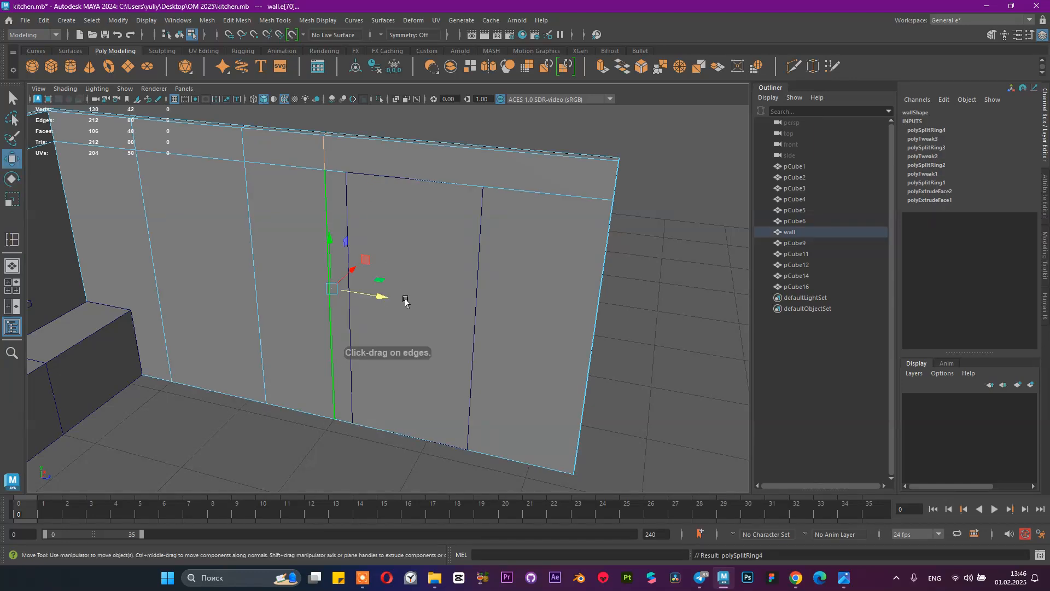
key(v)
click(377, 297)
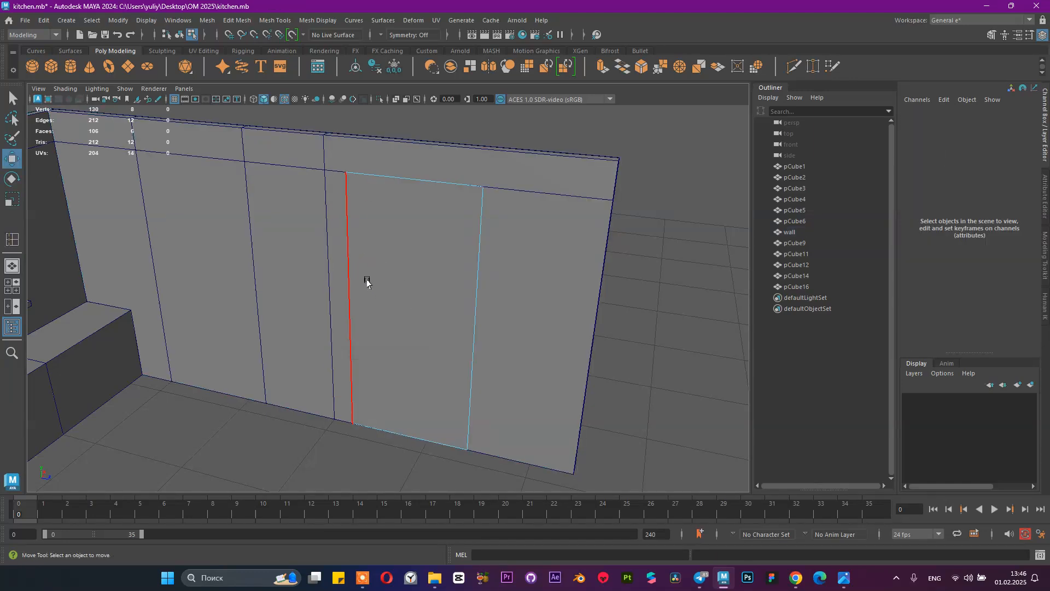
key(ctrl+z)
drag(384, 300, 394, 298)
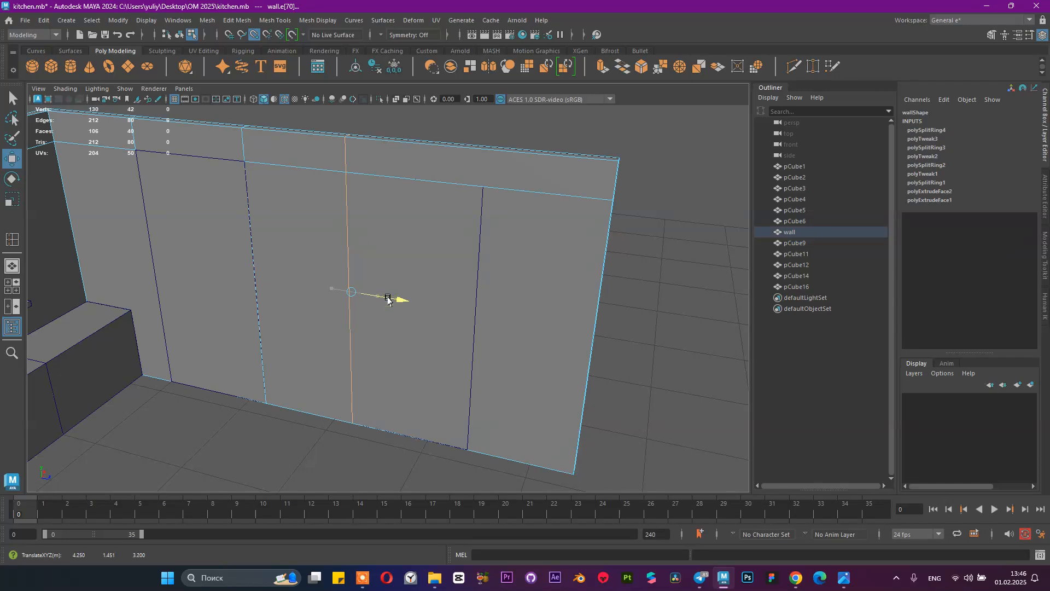
right_drag(401, 165, 457, 164)
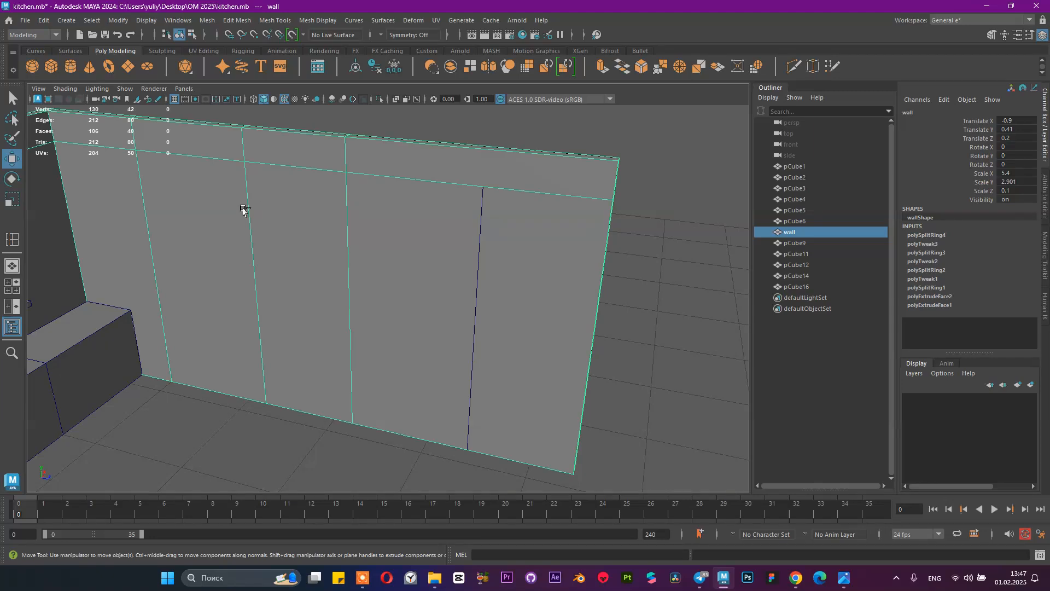
Step: Insert a fourth vertical edge loop near the wall's free end and snap it to the outer side of window block pCube16
alt+drag(244, 209, 401, 159)
alt+middle_drag(400, 159, 546, 211)
alt+drag(546, 211, 443, 218)
scroll(443, 219, down, 4)
alt+middle_drag(443, 218, 373, 213)
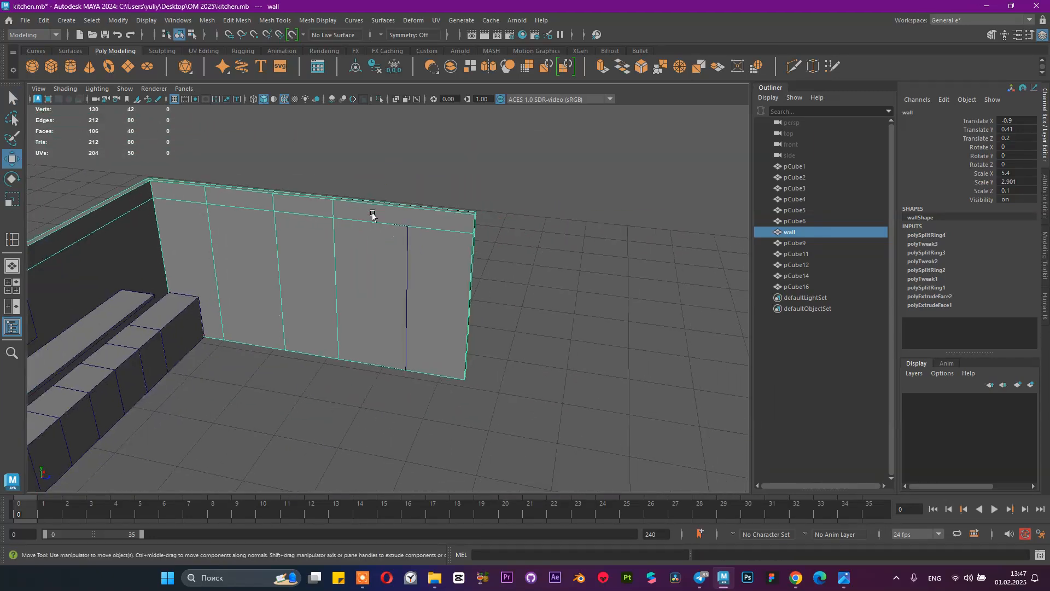
alt+right_drag(372, 213, 543, 240)
alt+right_drag(480, 217, 411, 194)
alt+drag(411, 193, 439, 196)
shift+right_drag(446, 224, 388, 235)
click(432, 199)
key(w)
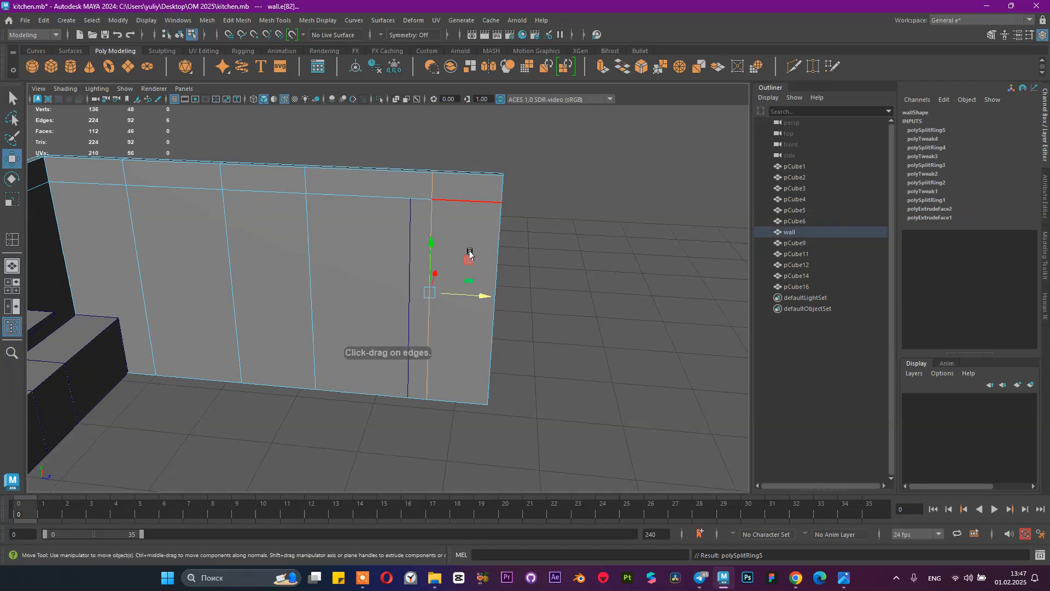
drag(478, 294, 457, 294)
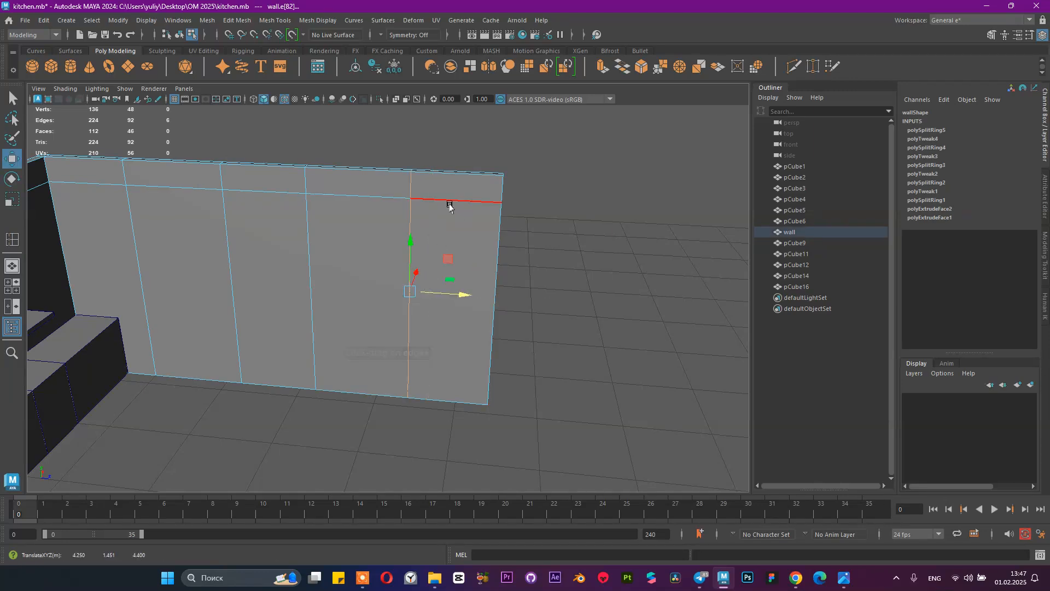
alt+drag(442, 208, 424, 197)
right_drag(427, 192, 504, 141)
Step: Delete both window blocks, pCube14 and pCube16, leaving only the edge loops in the wall
alt+drag(477, 180, 354, 251)
click(426, 288)
shift+click(350, 259)
alt+drag(475, 258, 462, 257)
alt+right_drag(461, 257, 550, 278)
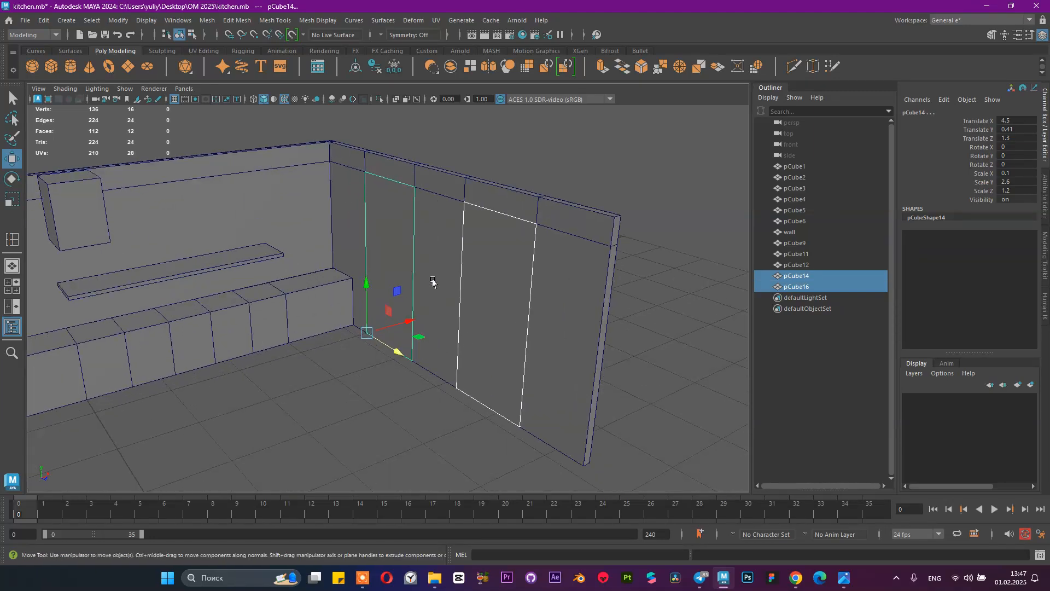
key(Delete)
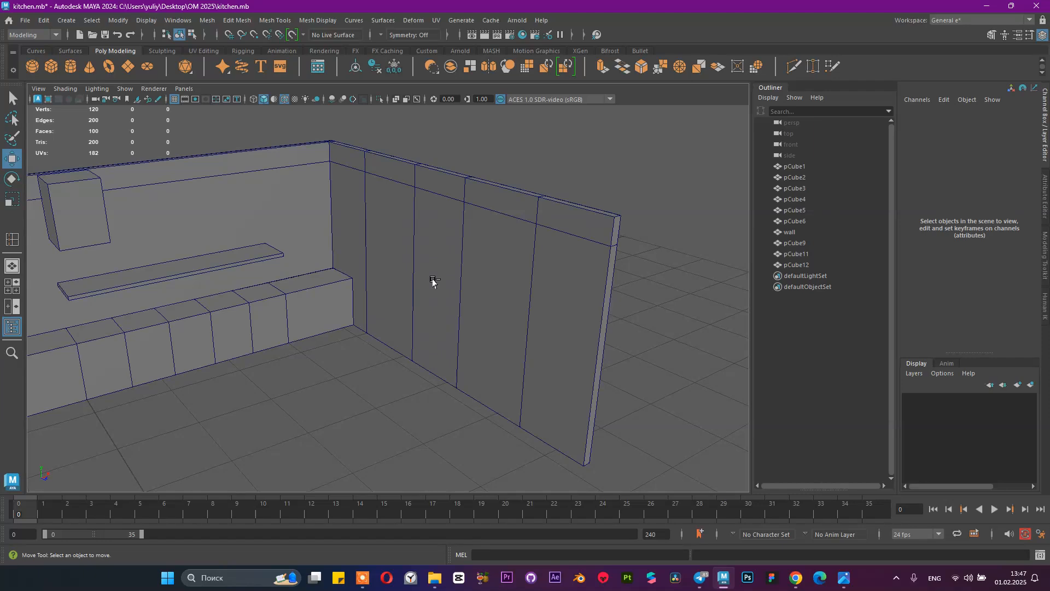
Step: Select the wall and examine its window edge loops from several angles
click(513, 223)
alt+drag(514, 222, 438, 292)
alt+middle_drag(438, 292, 500, 272)
scroll(393, 178, up, 2)
scroll(443, 213, down, 3)
alt+drag(425, 216, 354, 219)
scroll(438, 280, up, 2)
alt+middle_drag(438, 282, 471, 249)
alt+drag(471, 248, 421, 275)
alt+middle_drag(421, 275, 359, 293)
alt+drag(358, 292, 370, 234)
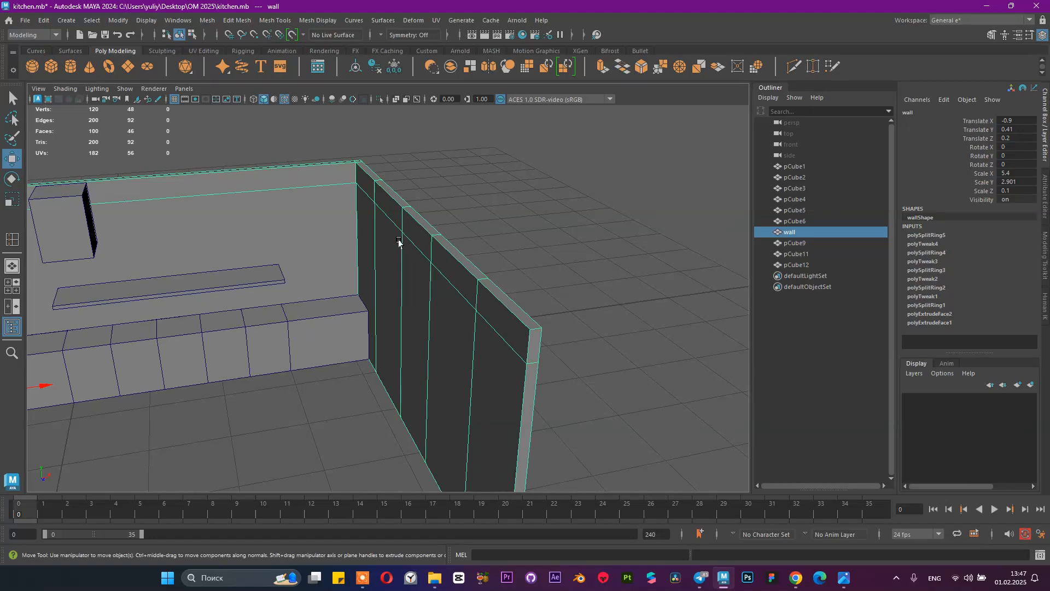
alt+drag(415, 242, 452, 241)
alt+right_drag(453, 241, 417, 229)
alt+drag(417, 229, 372, 180)
mouse_move(456, 219)
alt+mouse_down()
mouse_move(354, 206)
mouse_move(307, 221)
mouse_move(494, 258)
mouse_move(457, 253)
mouse_move(425, 228)
mouse_move(444, 227)
alt+mouse_up()
Step: Compare the reference photo with the blockout, checking base cabinets pCube3 and pCube4 and the window wall
click(843, 579)
click(792, 521)
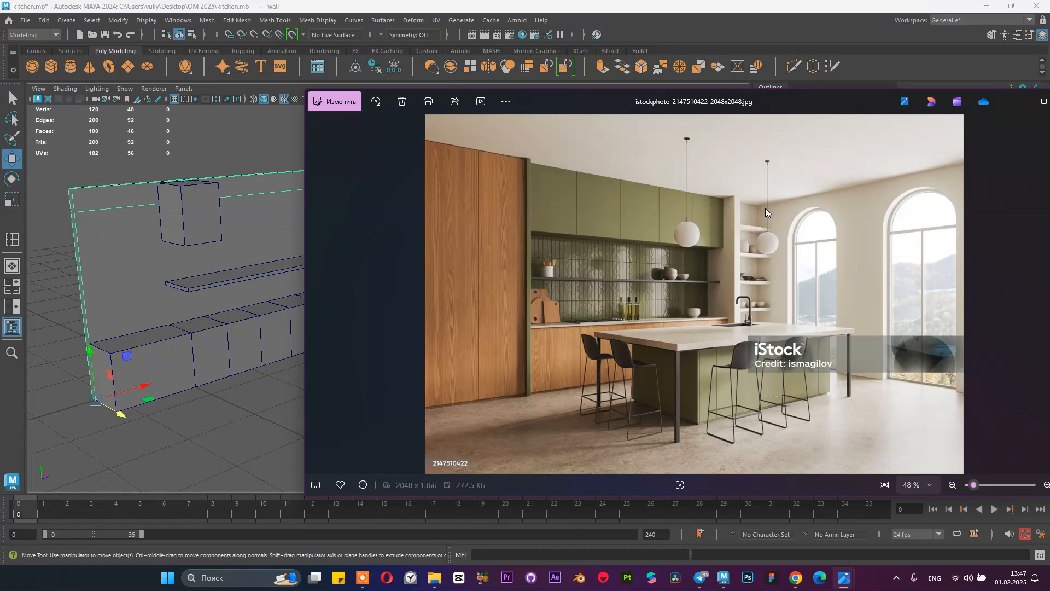
click(1017, 102)
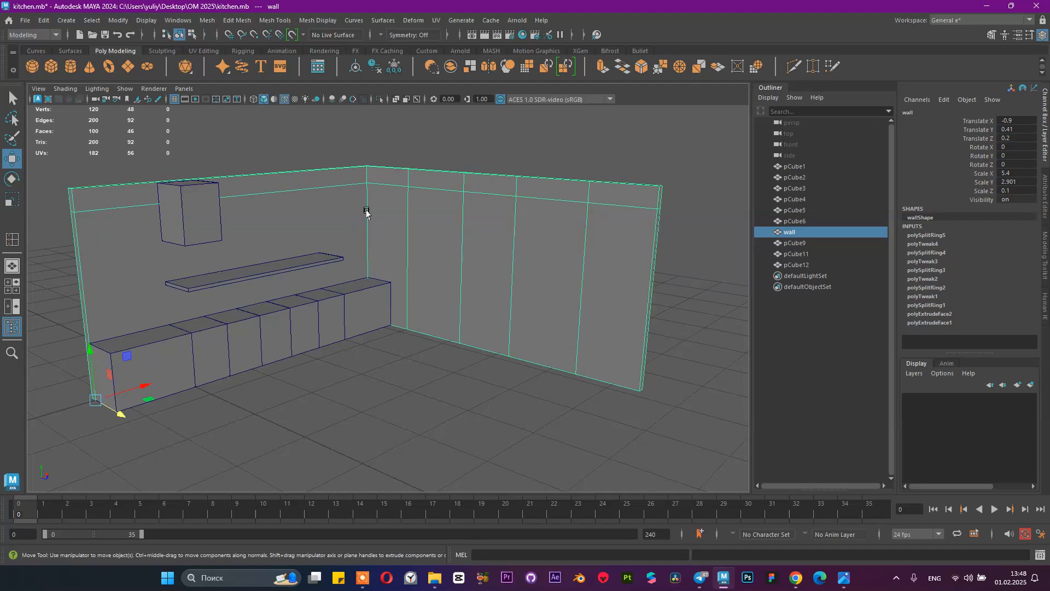
click(300, 324)
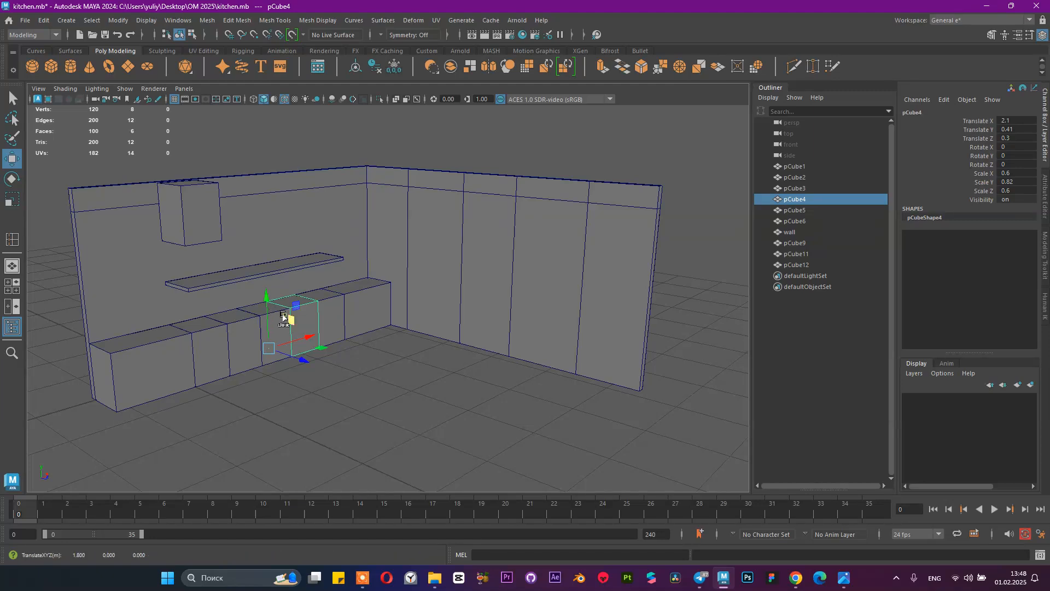
shift+click(279, 330)
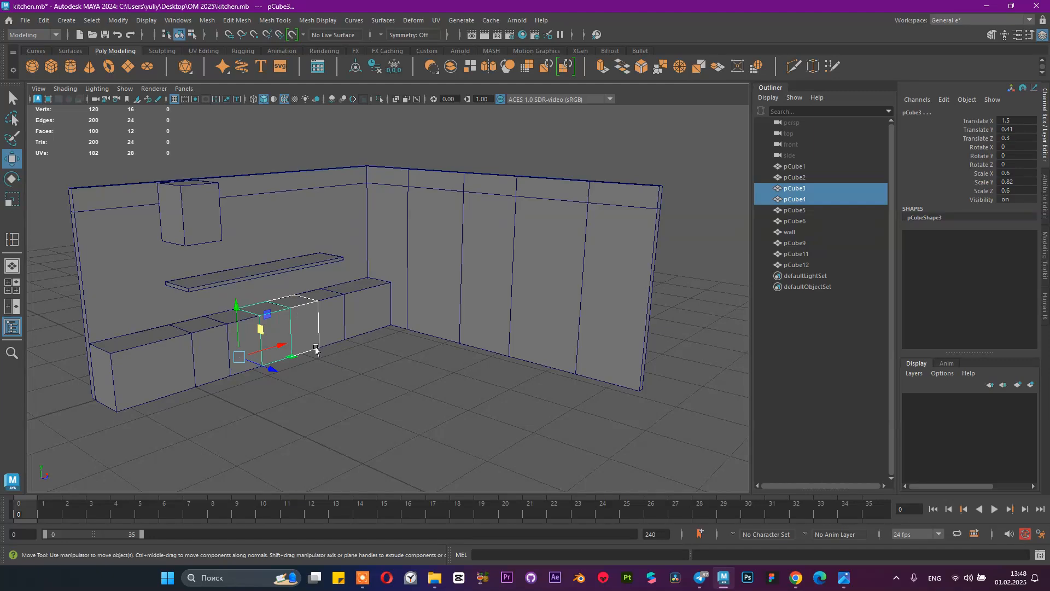
click(448, 215)
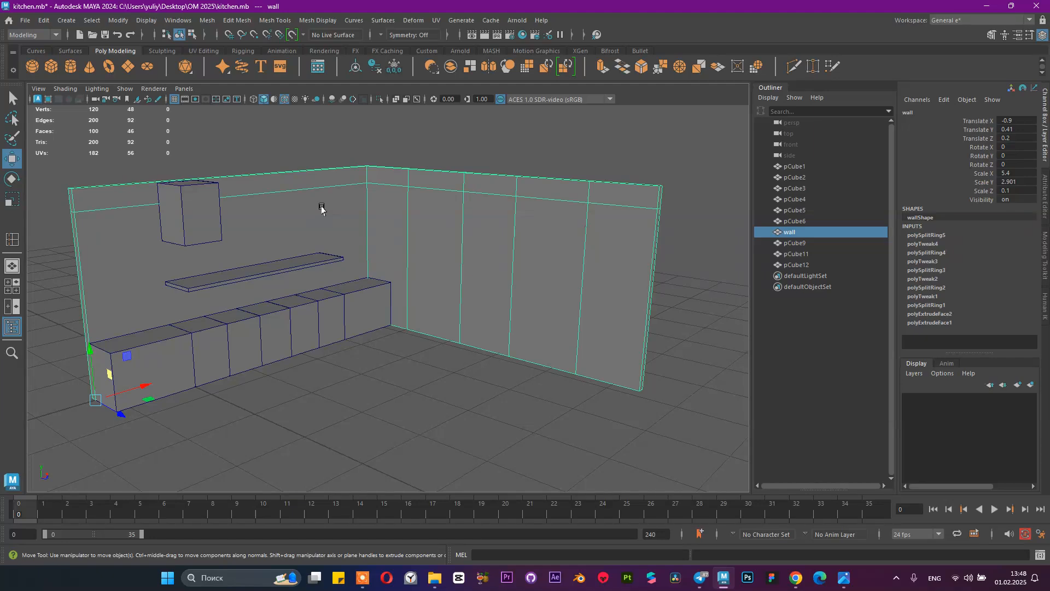
Step: Review the overall room layout and compare it with both kitchen reference photos
alt+drag(417, 235, 274, 218)
alt+drag(372, 218, 347, 230)
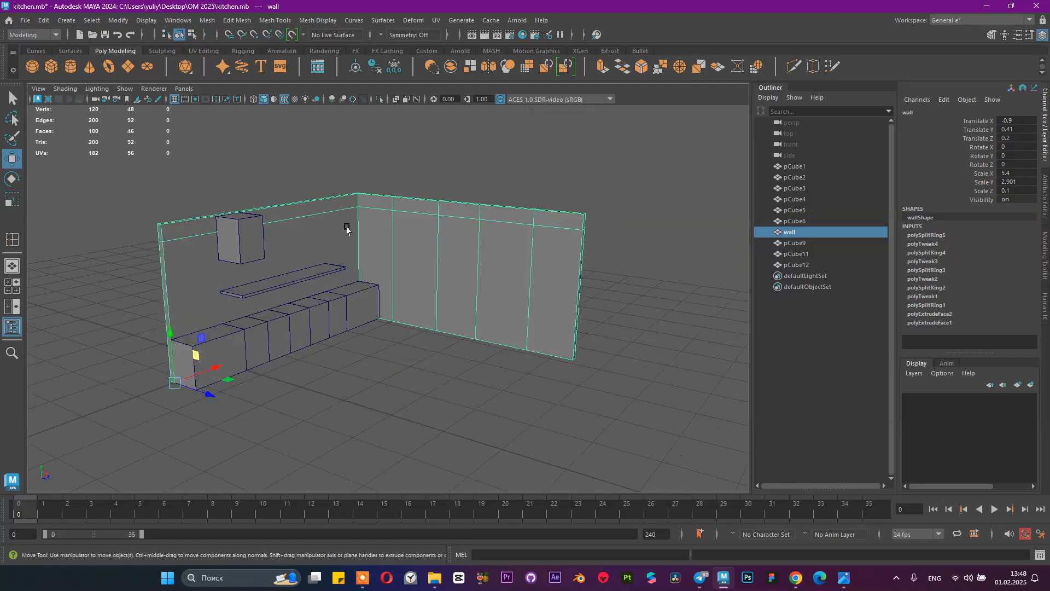
alt+right_drag(347, 230, 550, 300)
alt+drag(525, 265, 425, 271)
alt+right_drag(426, 272, 286, 235)
alt+middle_drag(286, 234, 353, 238)
mouse_move(353, 238)
alt+mouse_down()
mouse_move(377, 264)
mouse_move(338, 228)
alt+mouse_up()
mouse_move(845, 579)
click(787, 519)
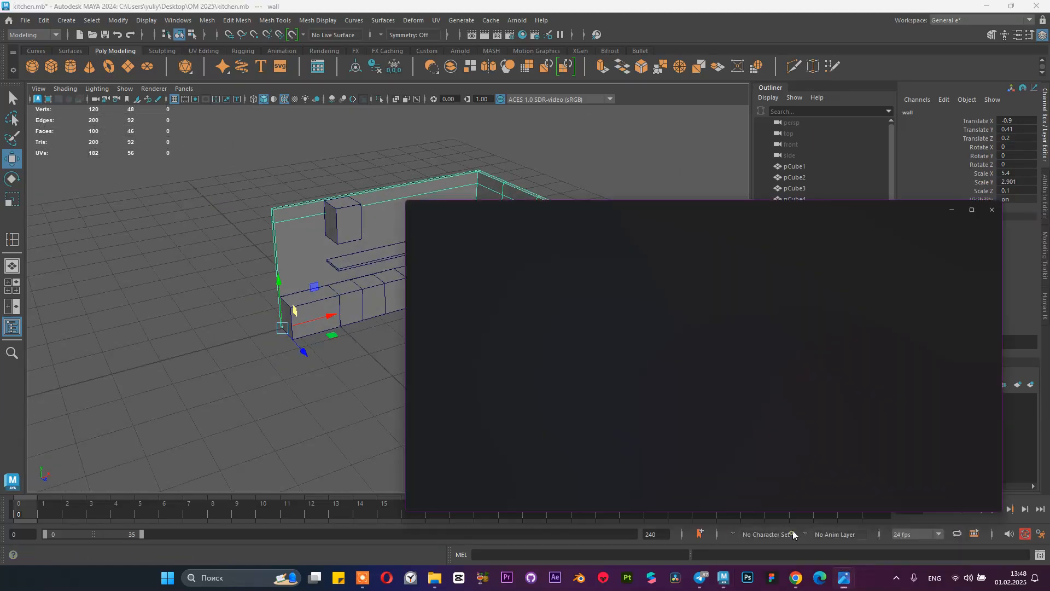
key(Right)
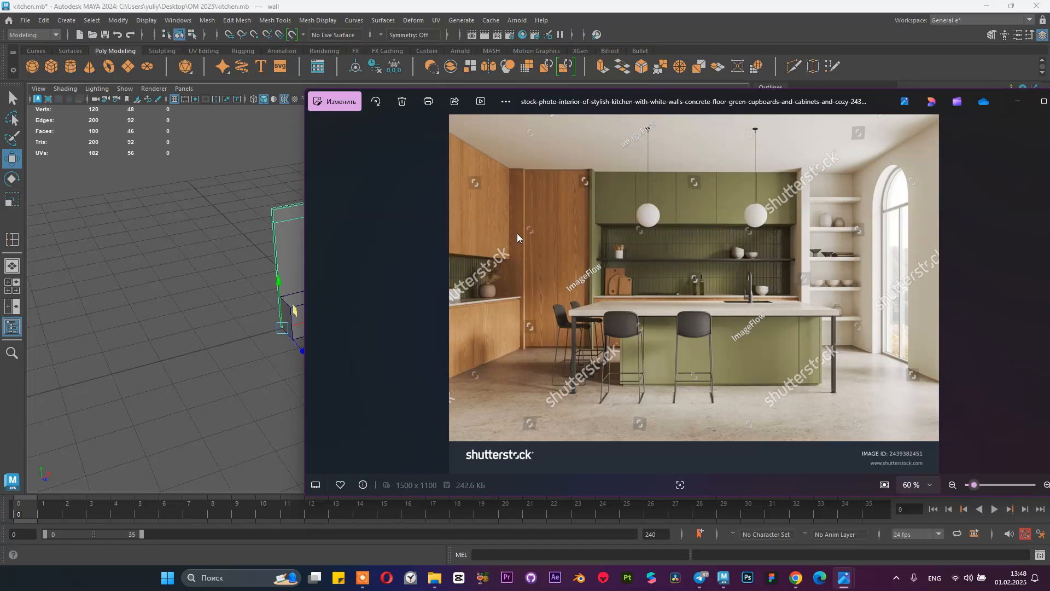
key(Right)
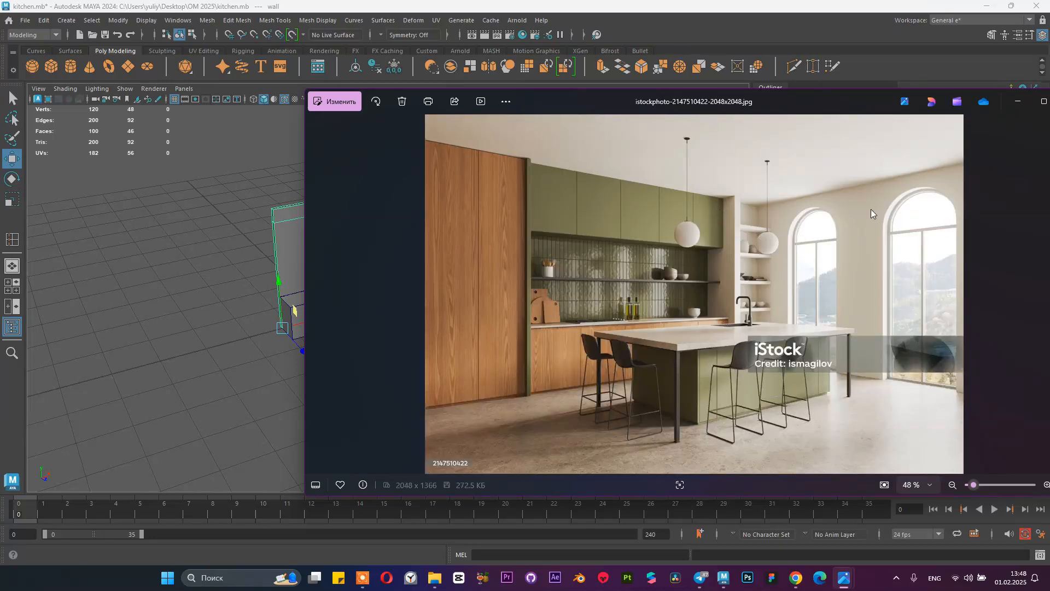
click(1018, 102)
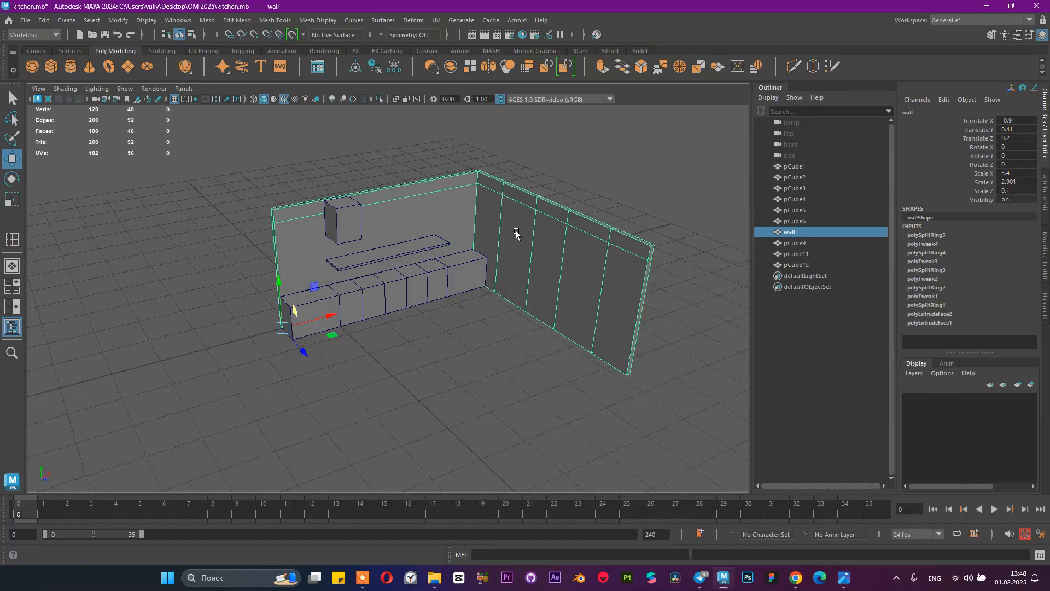
Step: Select the two narrow end faces at the free end of the cabinet wall
scroll(309, 232, up, 2)
alt+middle_drag(306, 235, 384, 238)
alt+right_drag(309, 232, 438, 229)
right_drag(352, 151, 354, 183)
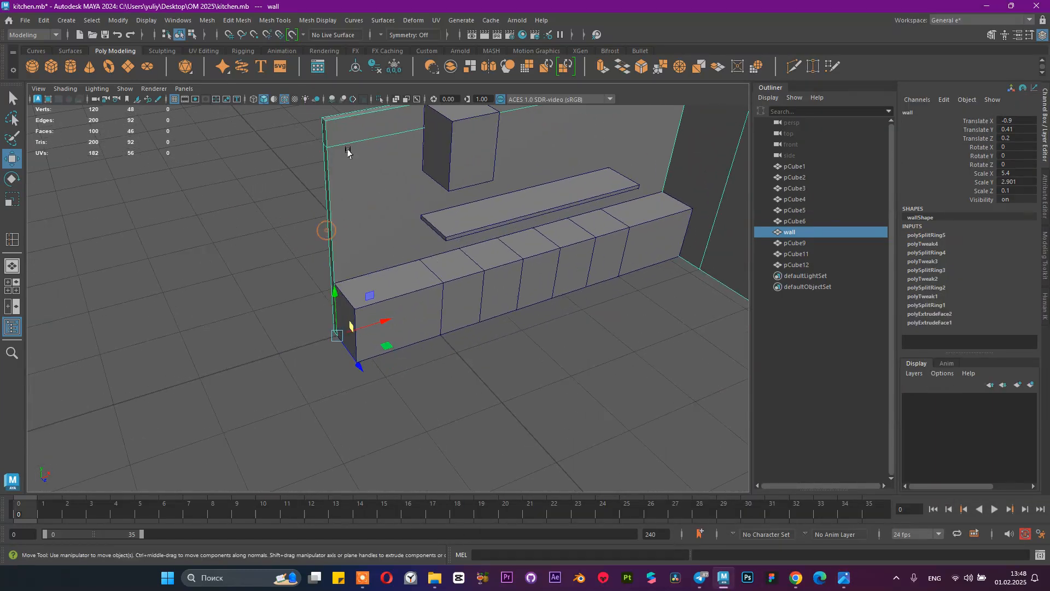
click(325, 137)
click(325, 139)
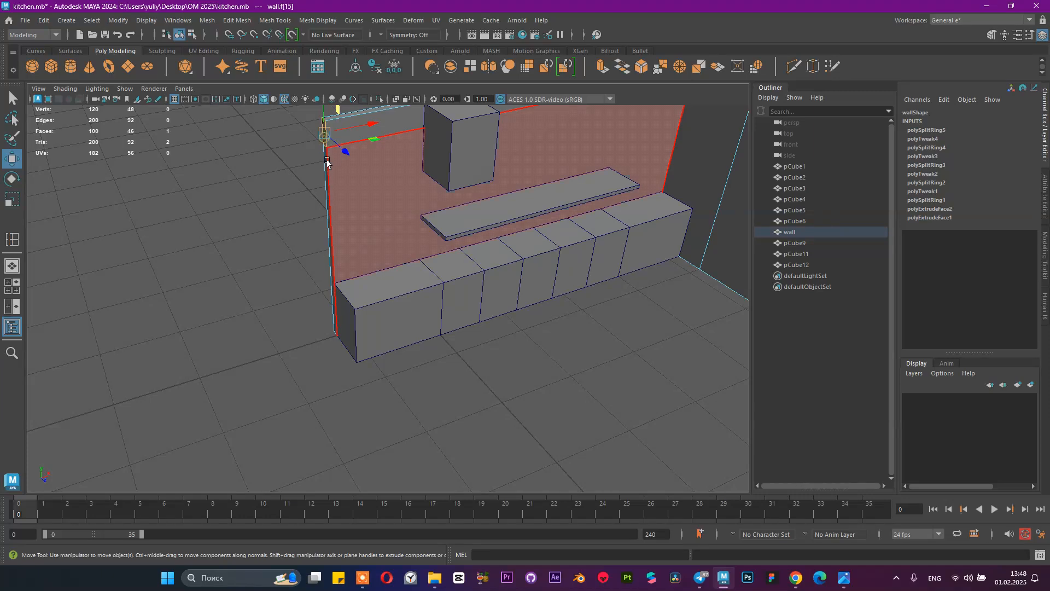
shift+click(326, 167)
mouse_move(374, 190)
alt+mouse_down()
mouse_move(321, 244)
mouse_move(453, 274)
mouse_move(380, 237)
mouse_move(291, 236)
mouse_move(333, 237)
mouse_move(345, 307)
mouse_move(332, 333)
alt+mouse_up()
alt+middle_drag(333, 331, 354, 317)
alt+right_drag(344, 323, 394, 359)
alt+middle_drag(394, 359, 427, 359)
alt+right_drag(426, 358, 433, 366)
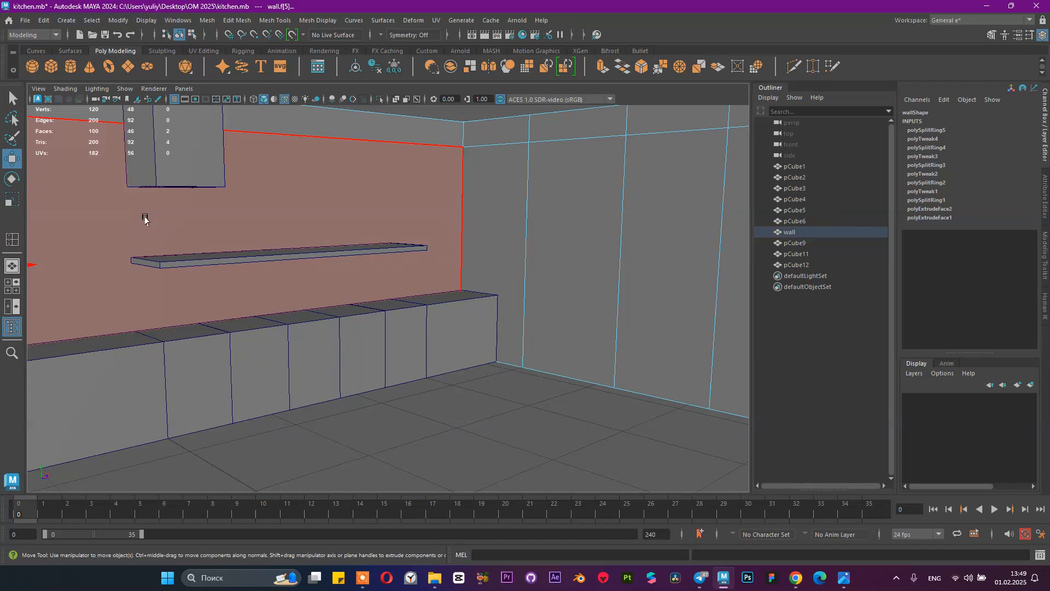
alt+drag(488, 244, 380, 248)
scroll(330, 265, down, 4)
alt+drag(313, 265, 460, 137)
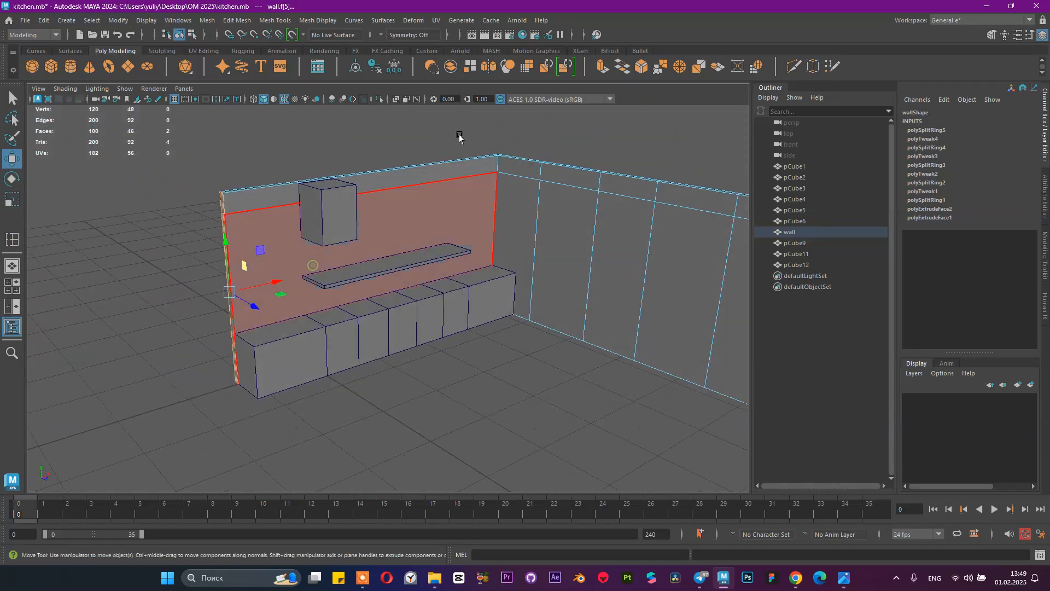
Step: Extrude the selected wall end faces with a Local Translate Z of 0.1
click(602, 67)
drag(215, 309, 195, 307)
click(542, 351)
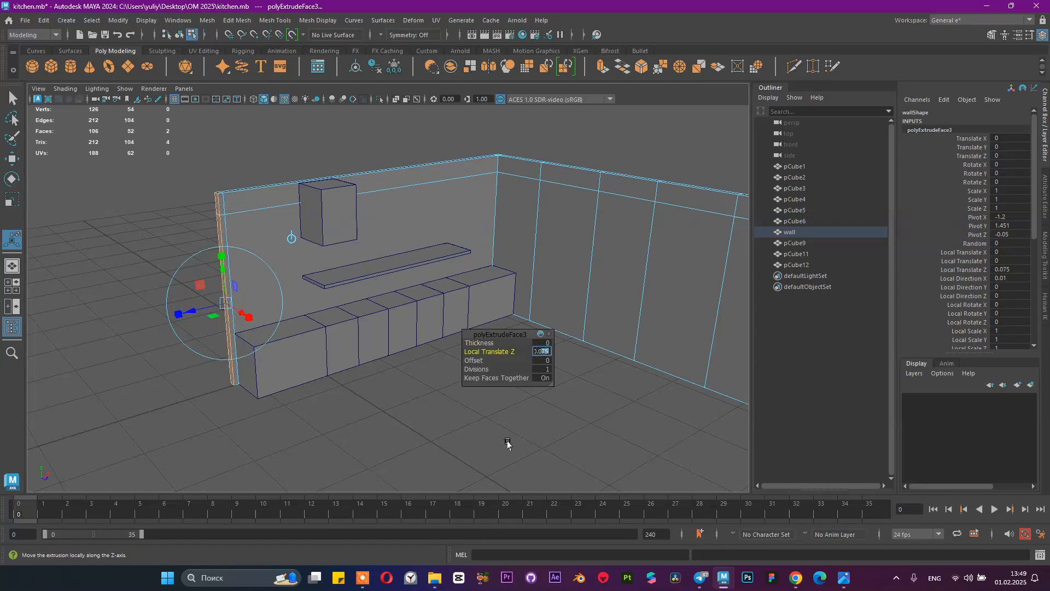
key(Return)
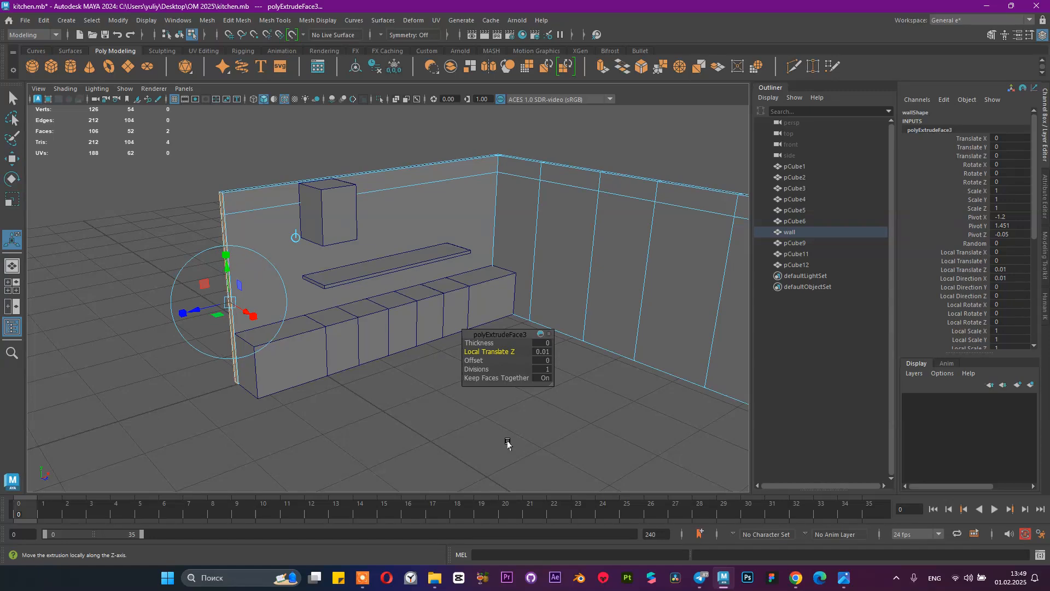
click(547, 352)
text(0.1)
key(Return)
alt+drag(329, 296, 377, 299)
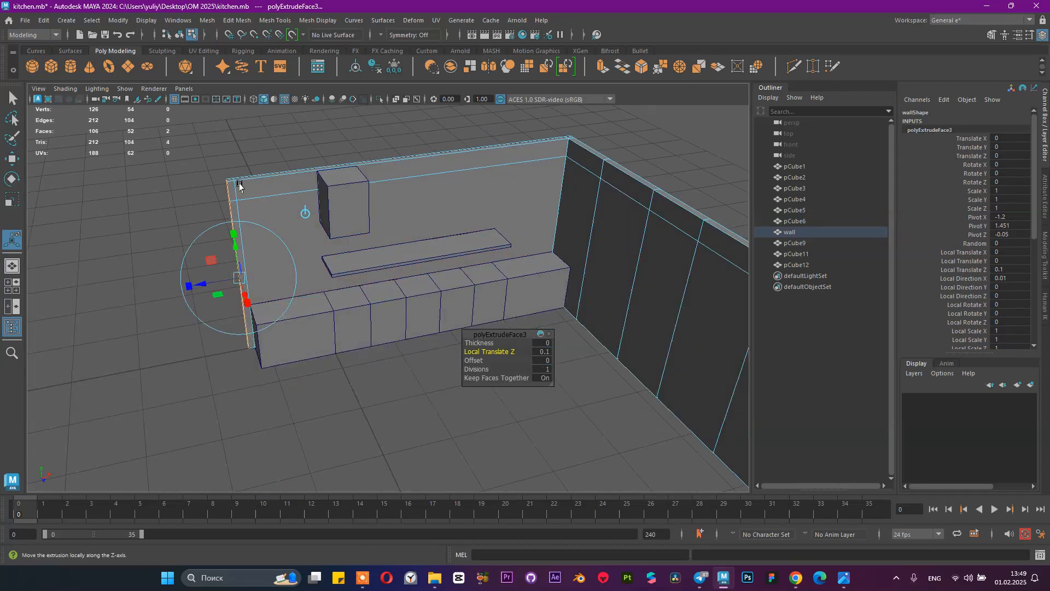
Step: Select and inspect the side faces of the newly extruded wall end, and return to object mode
click(239, 187)
click(231, 194)
shift+click(238, 230)
alt+drag(243, 235, 415, 441)
alt+drag(319, 371, 226, 251)
right_drag(225, 249, 282, 212)
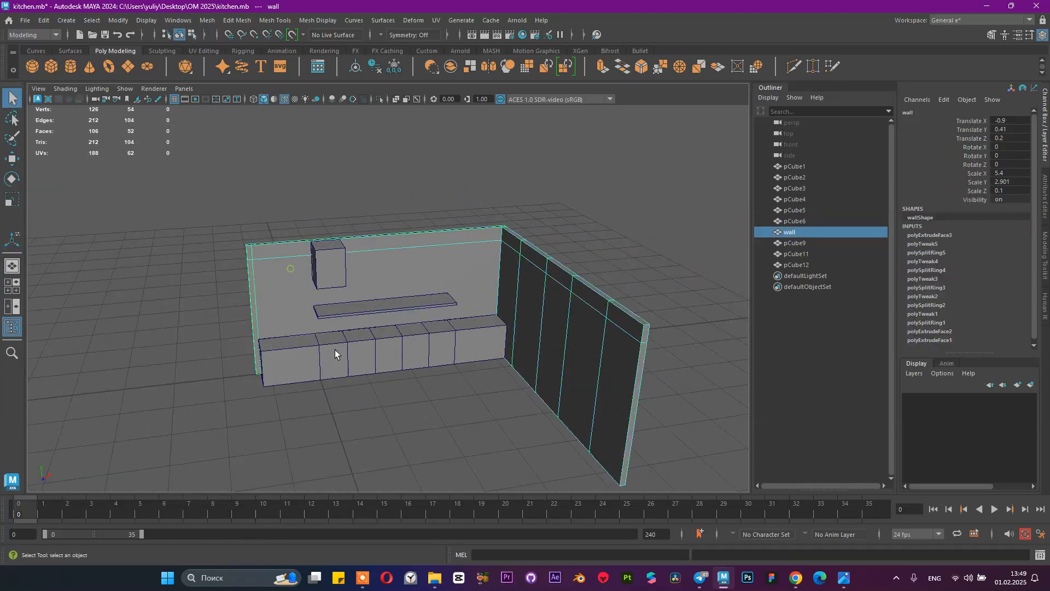
Step: Examine the wall layout and the cabinet wall's free end from several angles
alt+drag(335, 352, 377, 317)
alt+right_drag(378, 317, 492, 302)
alt+drag(493, 302, 434, 349)
alt+right_drag(717, 323, 645, 295)
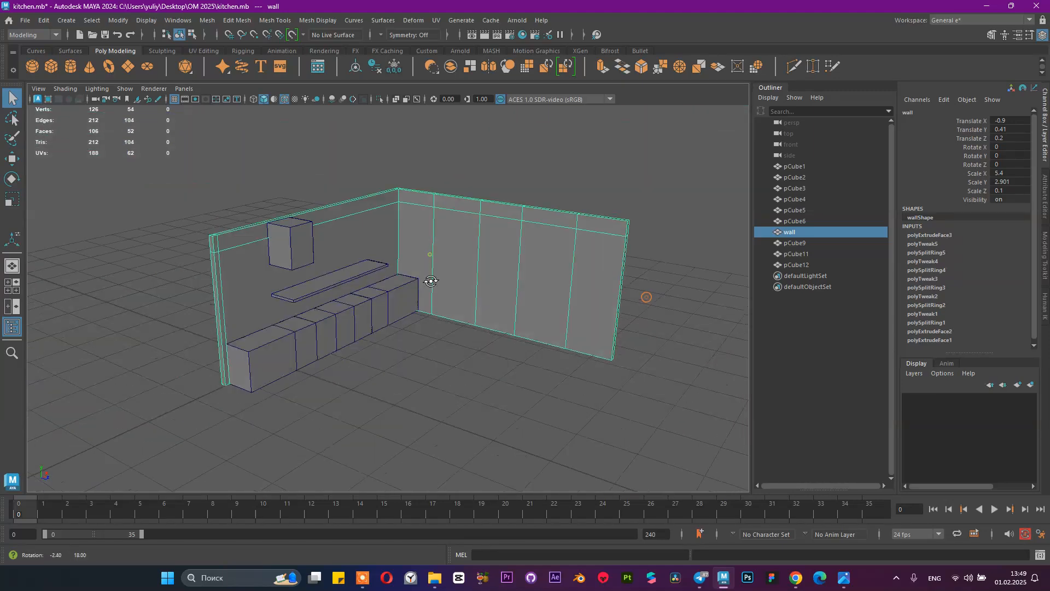
alt+drag(454, 169, 430, 252)
alt+drag(383, 214, 433, 66)
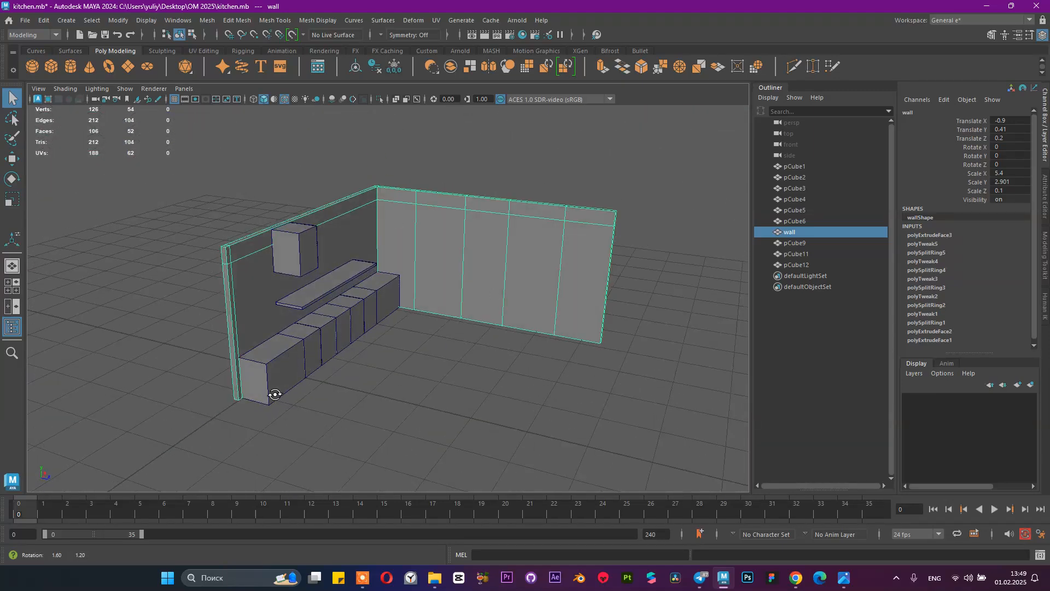
alt+drag(272, 394, 314, 387)
alt+right_drag(314, 386, 285, 349)
mouse_move(286, 348)
alt+mouse_down()
mouse_move(241, 339)
mouse_move(271, 343)
alt+mouse_up()
alt+right_drag(138, 187, 110, 204)
click(79, 181)
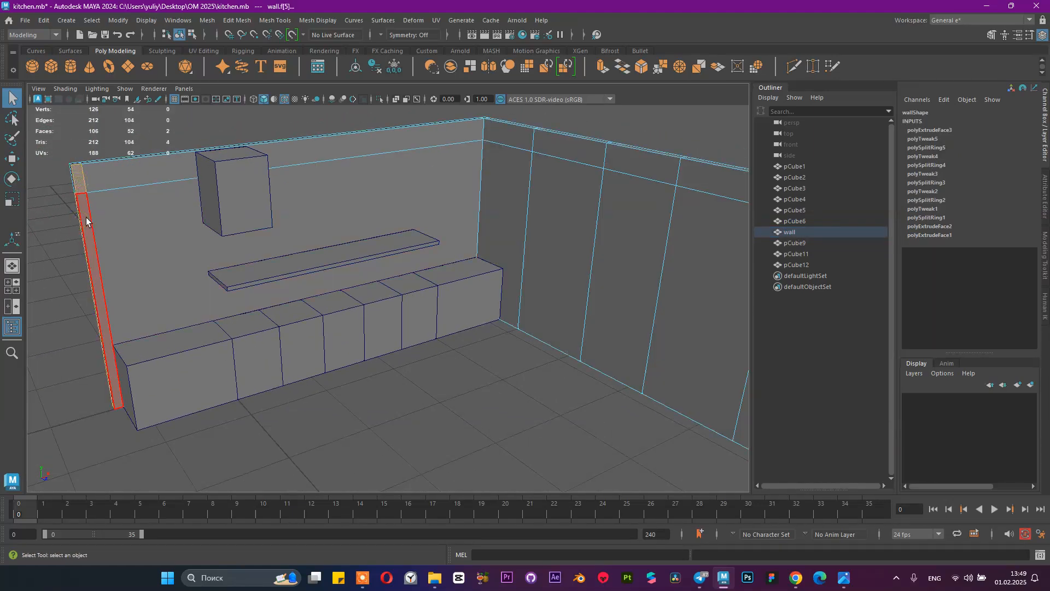
shift+click(86, 218)
click(606, 71)
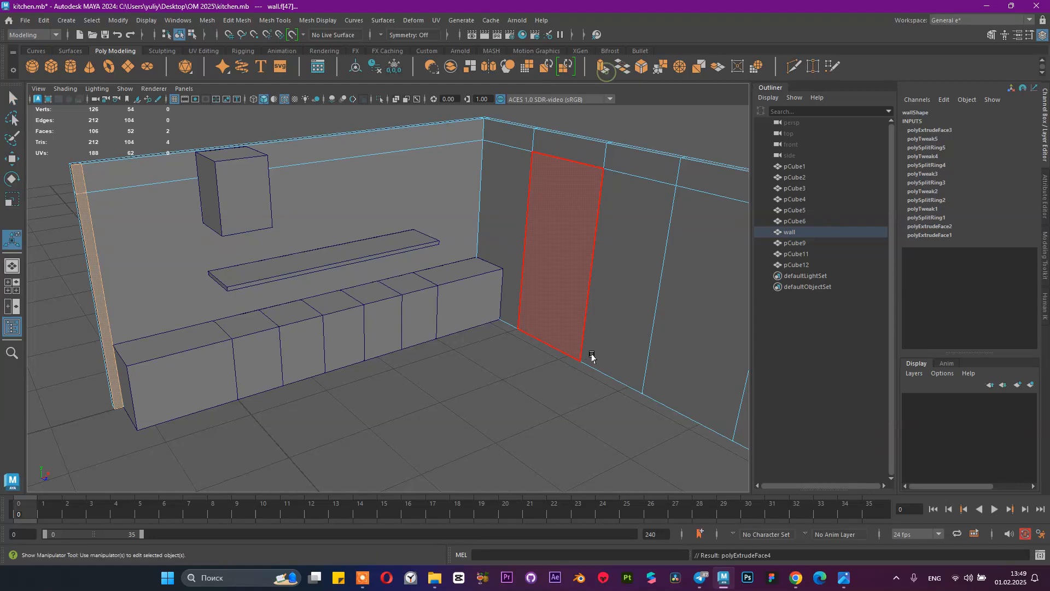
alt+right_drag(590, 356, 323, 284)
drag(261, 311, 434, 448)
alt+right_drag(258, 294, 431, 330)
mouse_move(431, 330)
alt+mouse_down()
mouse_move(389, 322)
mouse_move(441, 307)
mouse_move(428, 323)
alt+mouse_up()
key(ctrl+z)
key(ctrl+z)
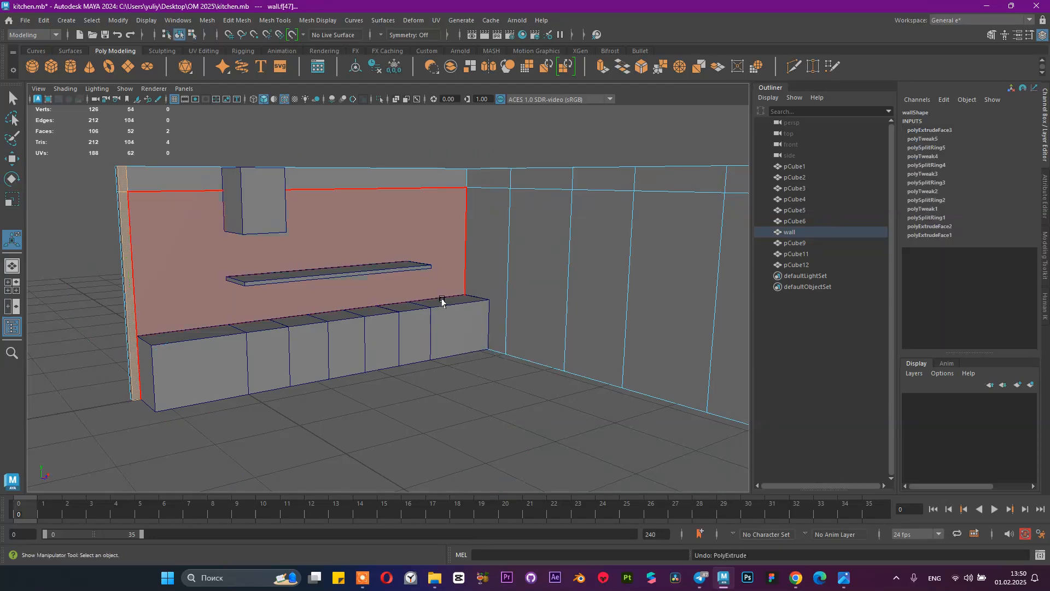
key(ctrl+z)
key(ctrl+z)
key(q)
right_drag(225, 172, 241, 143)
click(228, 136)
Step: Inspect the corner and window wall, and compare them with the reference photo showing the arched windows
alt+drag(569, 245, 548, 284)
alt+middle_drag(548, 284, 490, 260)
alt+right_drag(490, 261, 572, 293)
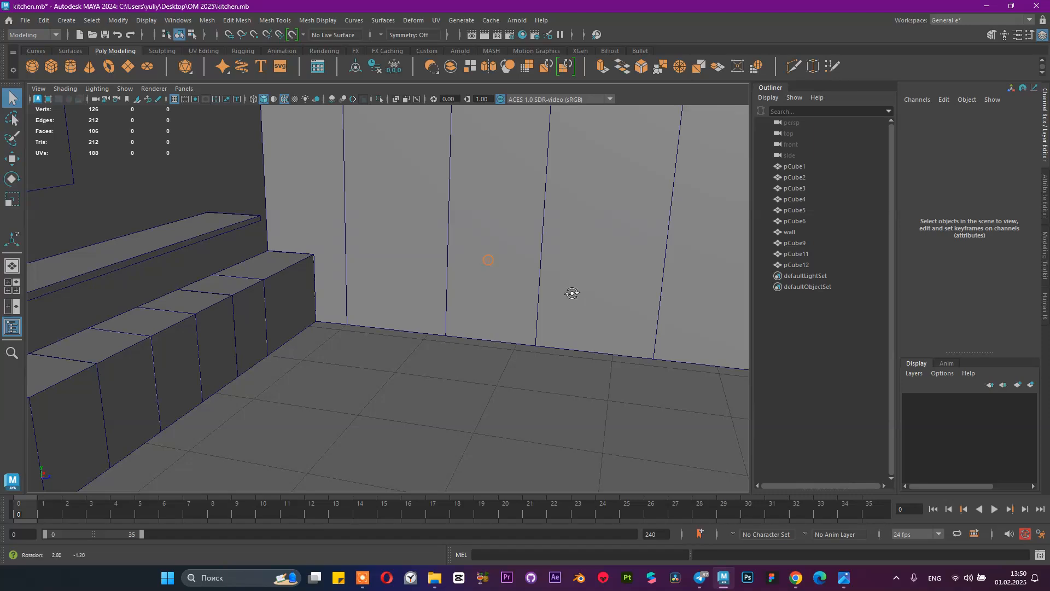
alt+drag(572, 293, 558, 291)
alt+middle_drag(558, 290, 545, 303)
alt+drag(545, 302, 434, 295)
click(442, 283)
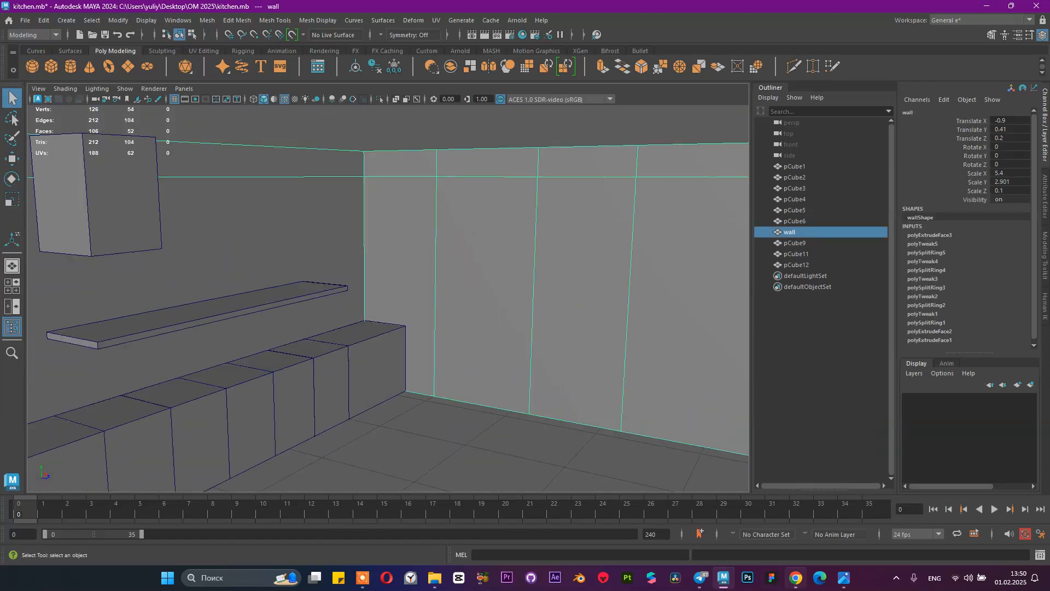
mouse_move(842, 581)
click(790, 511)
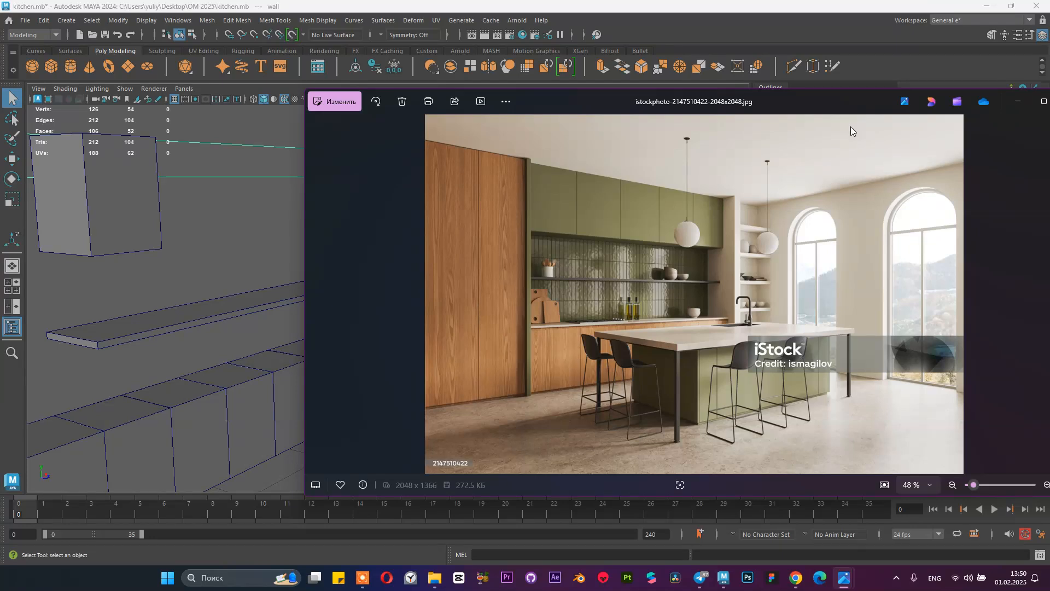
click(1015, 104)
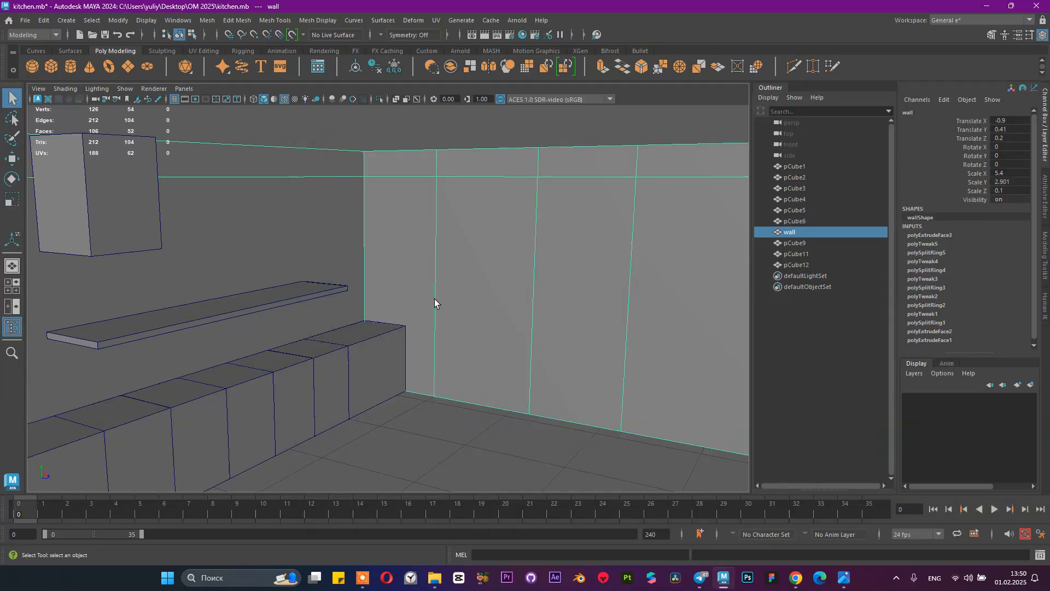
Step: Select the wide base block in the corner by the window wall and check the niche shelving in the reference photo
click(369, 345)
alt+drag(369, 346, 307, 358)
alt+middle_drag(307, 358, 483, 354)
alt+right_drag(483, 354, 464, 345)
alt+middle_drag(464, 345, 344, 344)
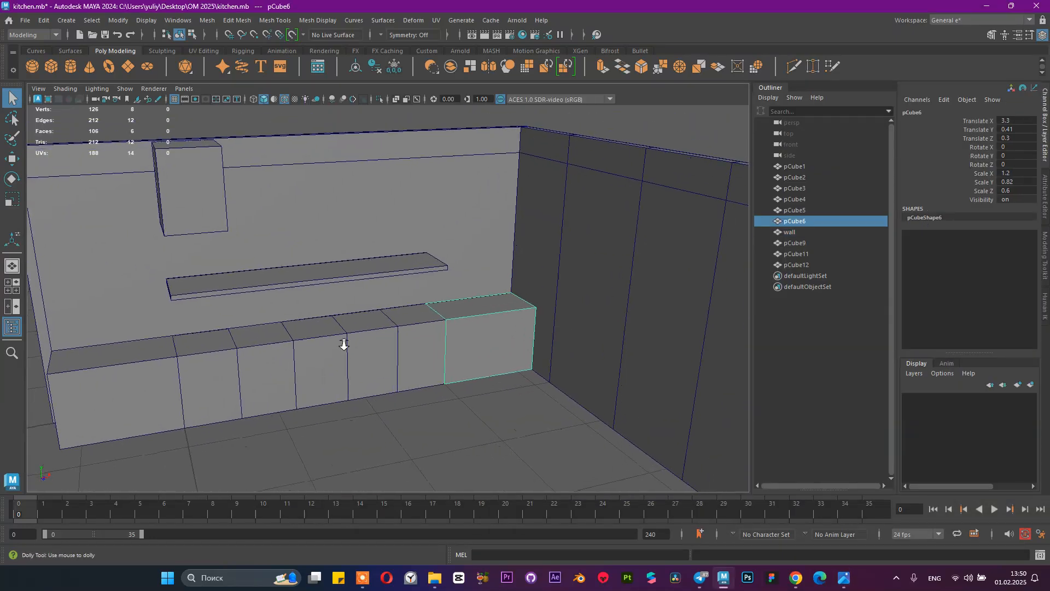
alt+right_drag(344, 345, 323, 365)
click(797, 520)
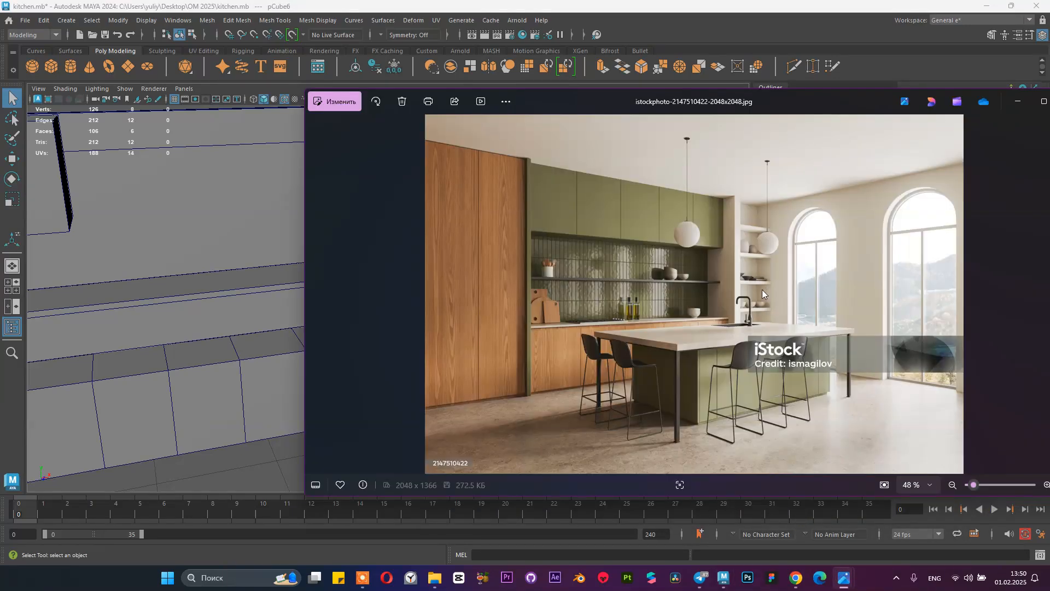
click(1013, 103)
Step: Deepen the corner base block by setting its Scale Z to 0.8
alt+right_drag(533, 293, 728, 266)
click(983, 182)
key(r)
drag(367, 392, 387, 414)
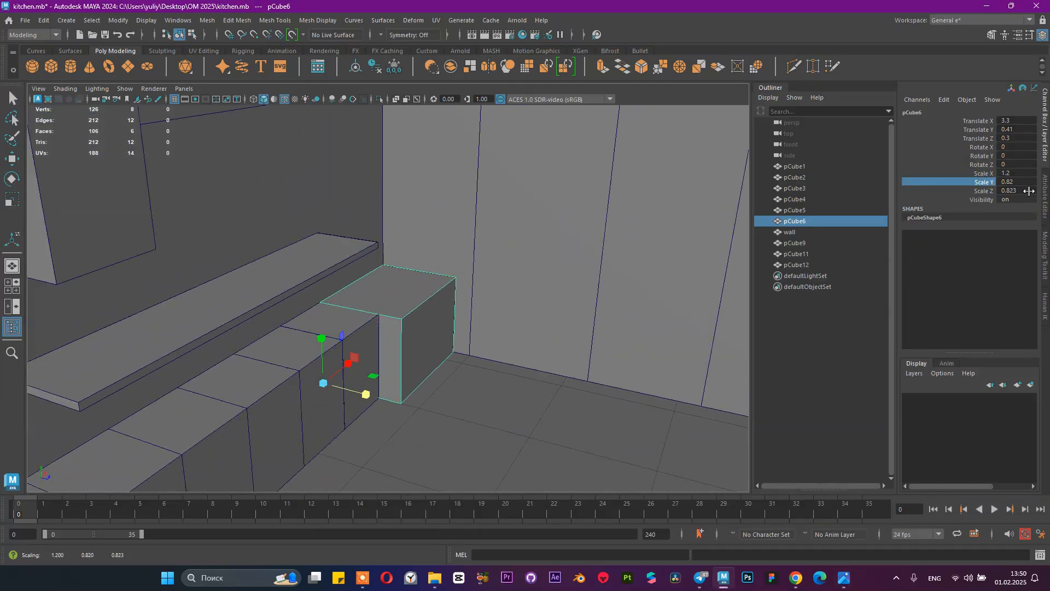
double_click(1029, 190)
key(Right)
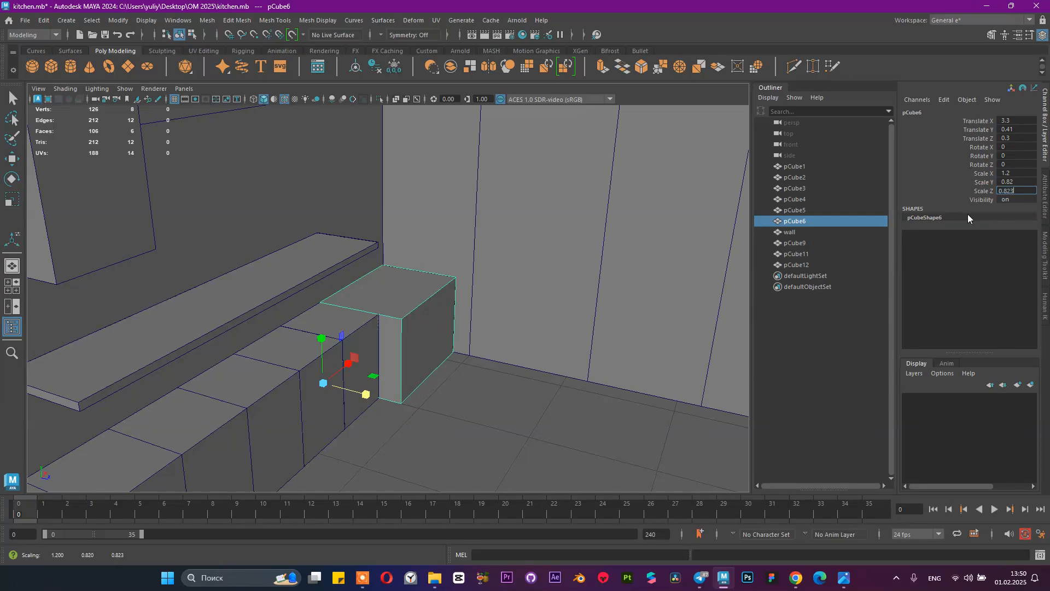
key(BackSpace)
key(Return)
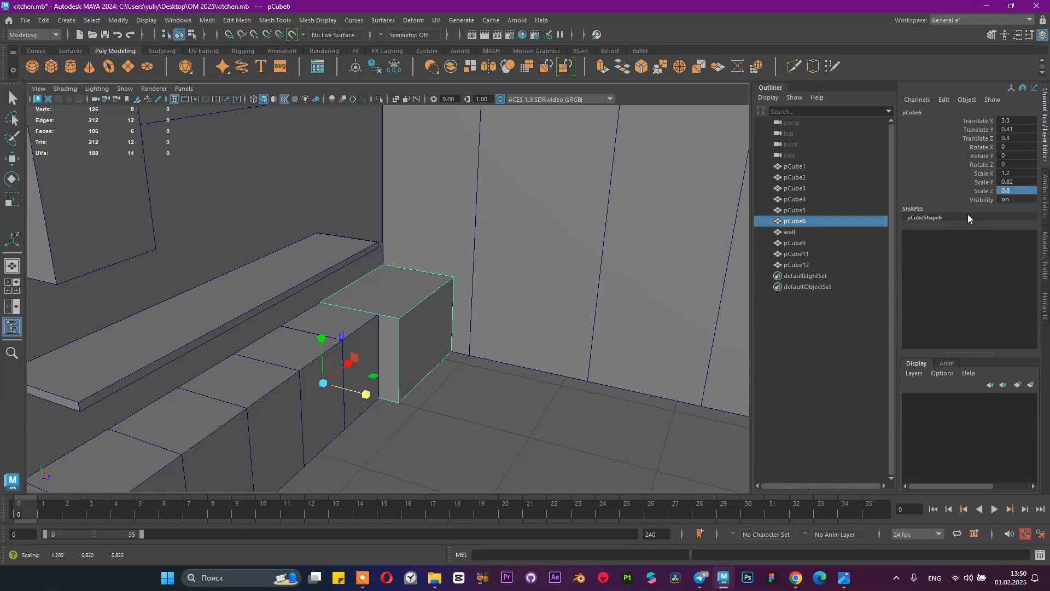
Step: Compare the deepened corner block with the partition beside the niche shelves in the reference photo
mouse_move(844, 578)
click(819, 528)
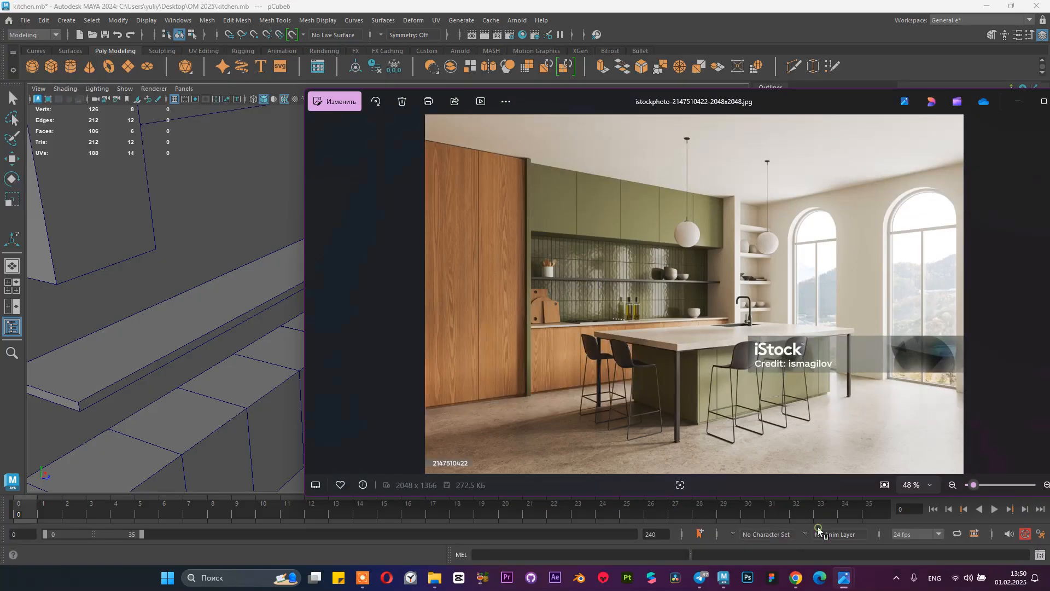
click(1016, 102)
alt+drag(499, 328, 433, 336)
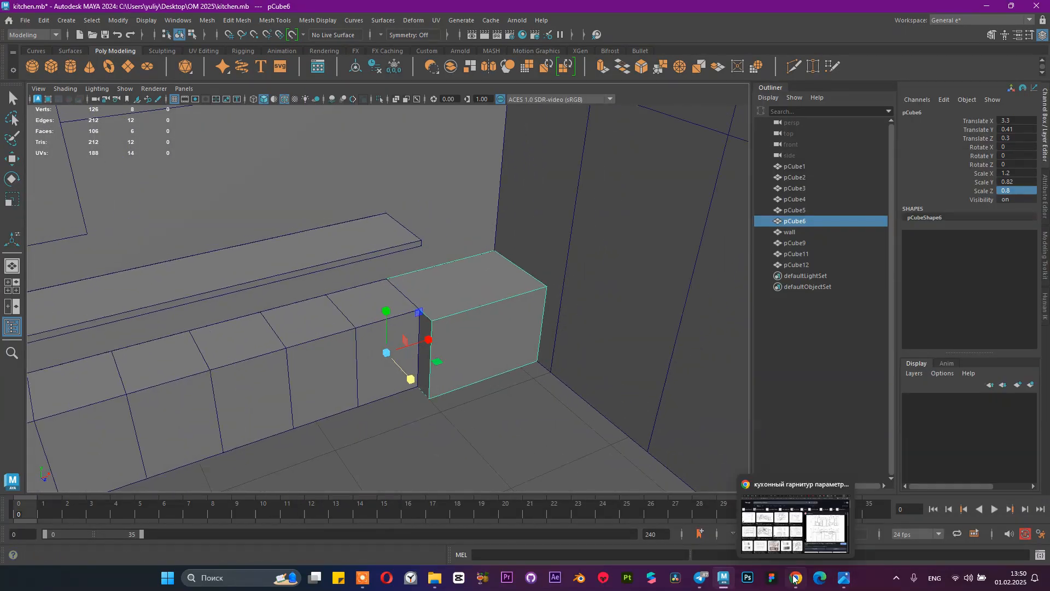
mouse_move(844, 579)
click(796, 551)
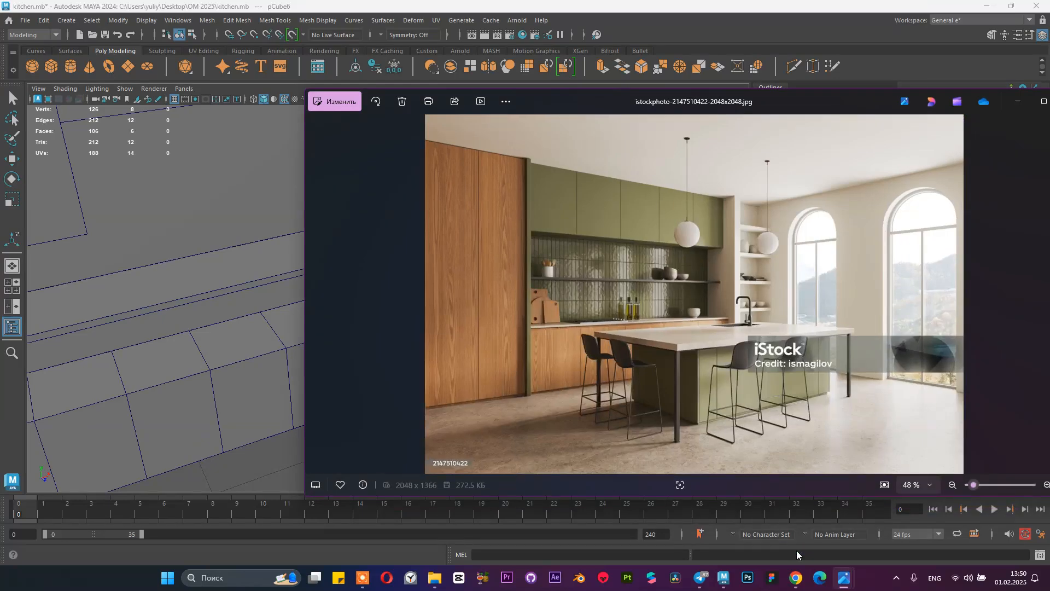
click(1016, 102)
Step: Narrow the corner block into a thin panel by setting its Scale X to 0.1
alt+drag(527, 300, 465, 340)
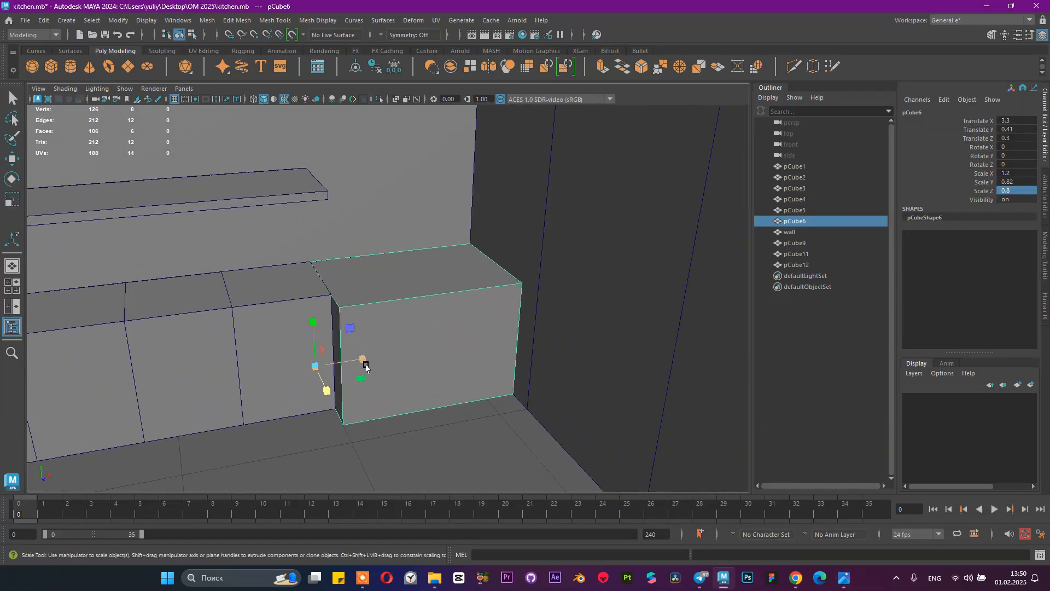
drag(362, 360, 327, 369)
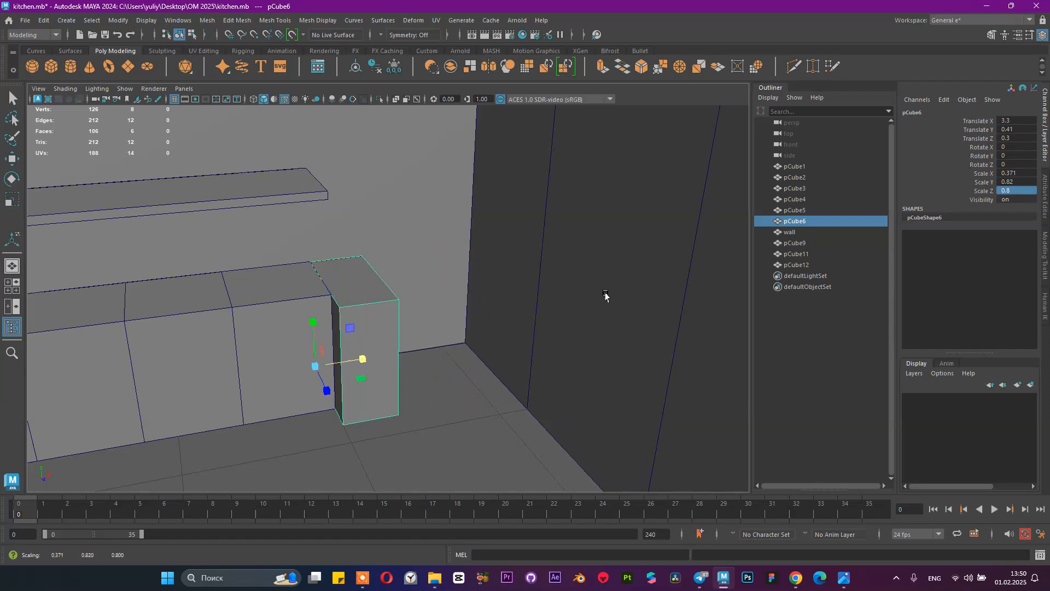
double_click(1032, 173)
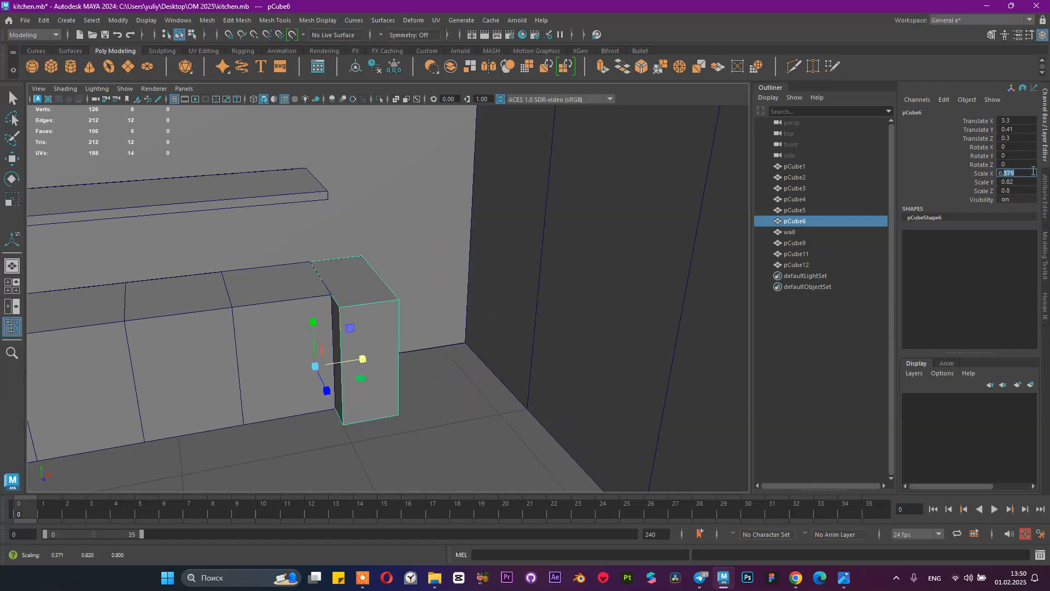
key(Return)
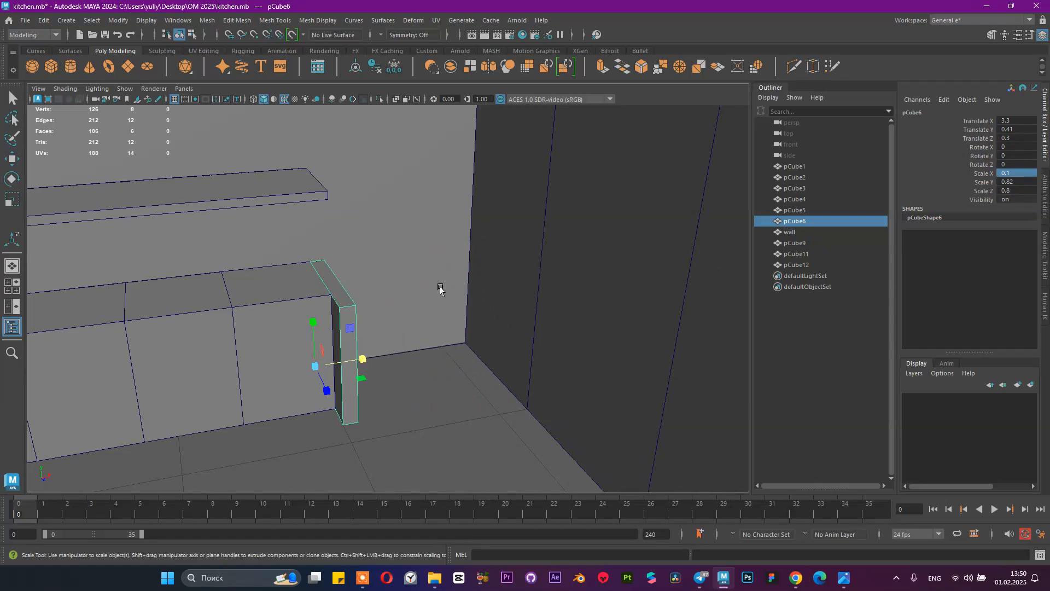
Step: Raise the thin corner panel to wall height by setting its Scale Y to 2.9
alt+drag(441, 288, 297, 239)
alt+middle_drag(290, 240, 299, 269)
scroll(300, 269, down, 5)
drag(314, 333, 339, 214)
click(1031, 182)
click(1031, 182)
key(shift+Left)
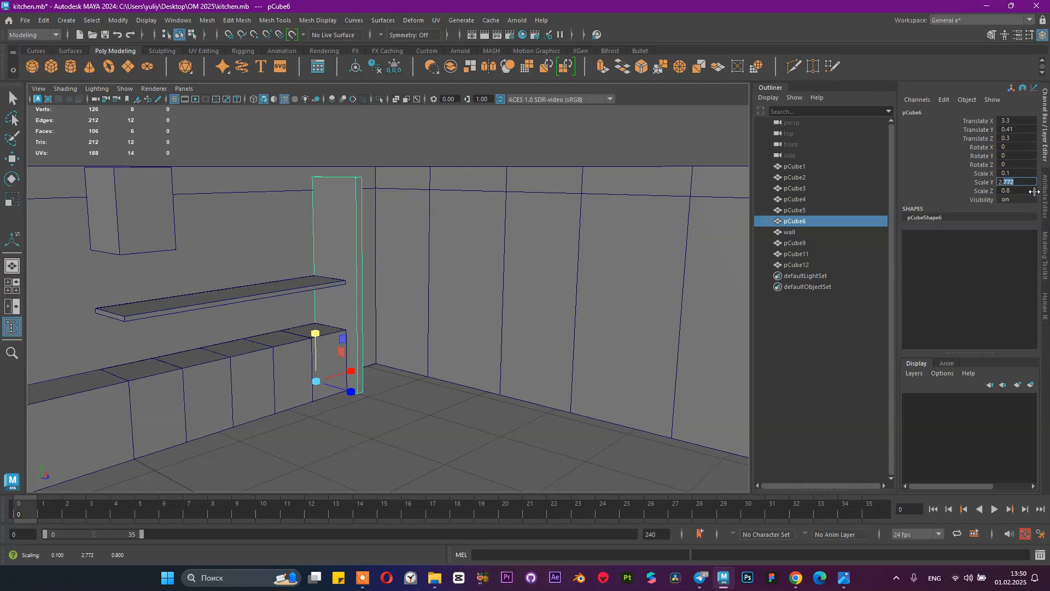
text(2.9)
key(Return)
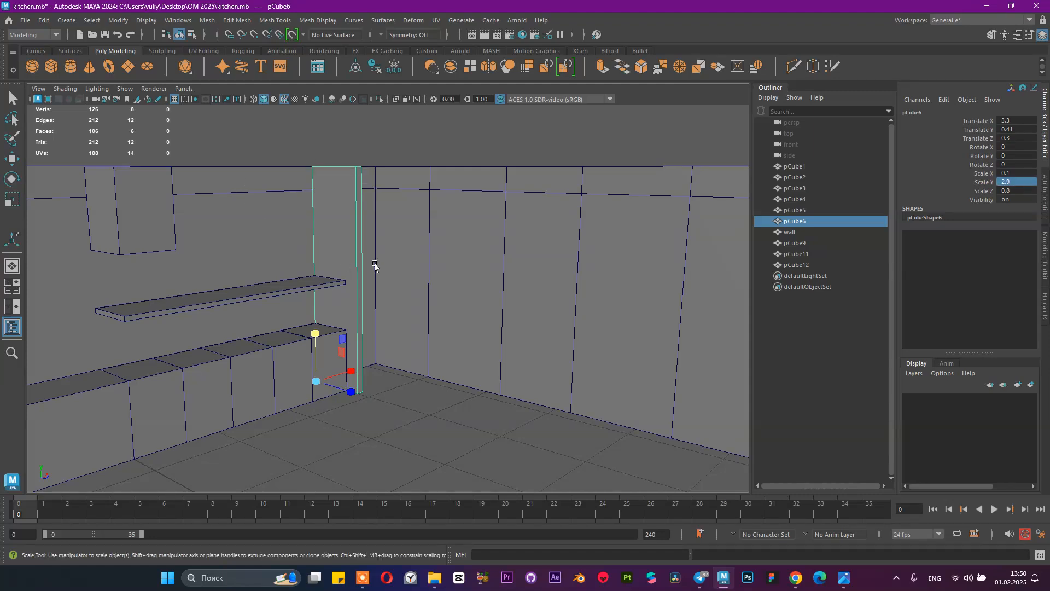
Step: Examine the tall corner partition from several angles and compare it with the kitchen reference photo
alt+drag(375, 265, 270, 251)
alt+drag(333, 185, 299, 209)
click(404, 156)
alt+drag(406, 158, 495, 138)
mouse_move(848, 574)
click(809, 550)
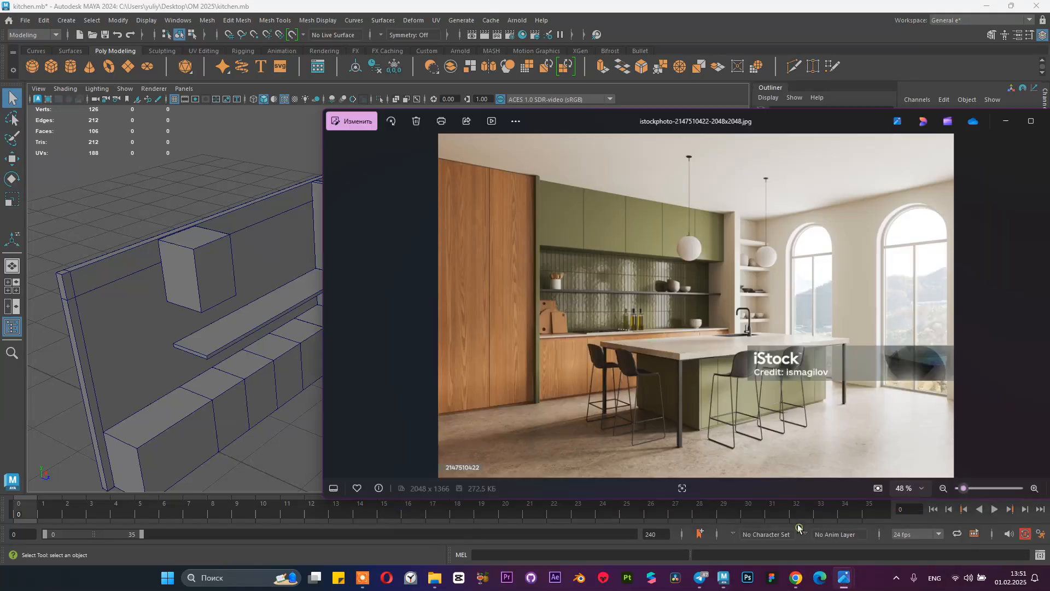
click(1018, 101)
alt+drag(498, 258, 405, 230)
click(362, 229)
alt+drag(307, 203, 392, 197)
alt+right_drag(376, 220, 452, 271)
alt+drag(452, 272, 409, 265)
mouse_move(844, 583)
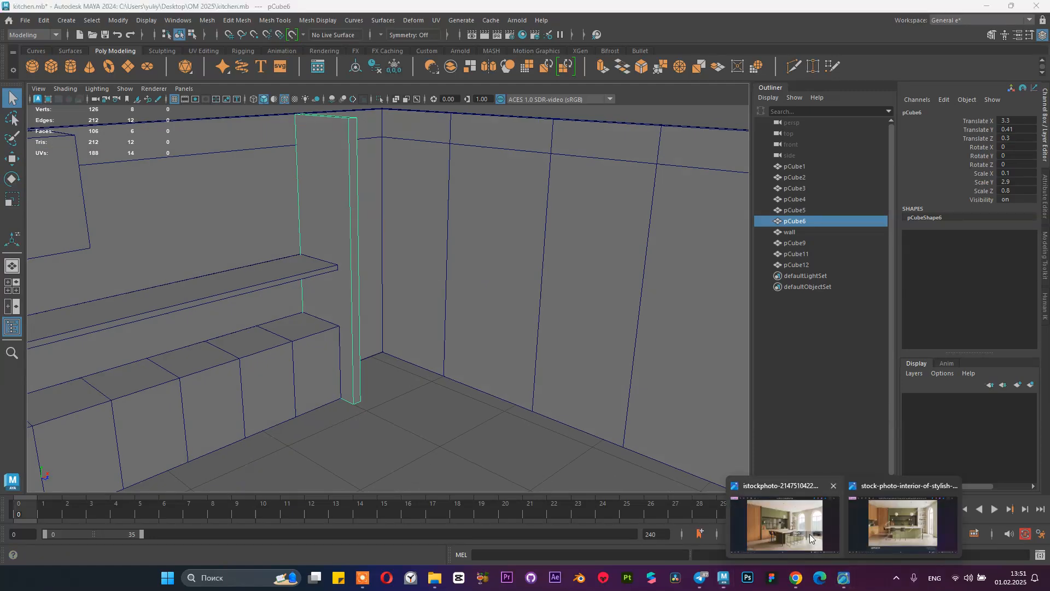
click(810, 537)
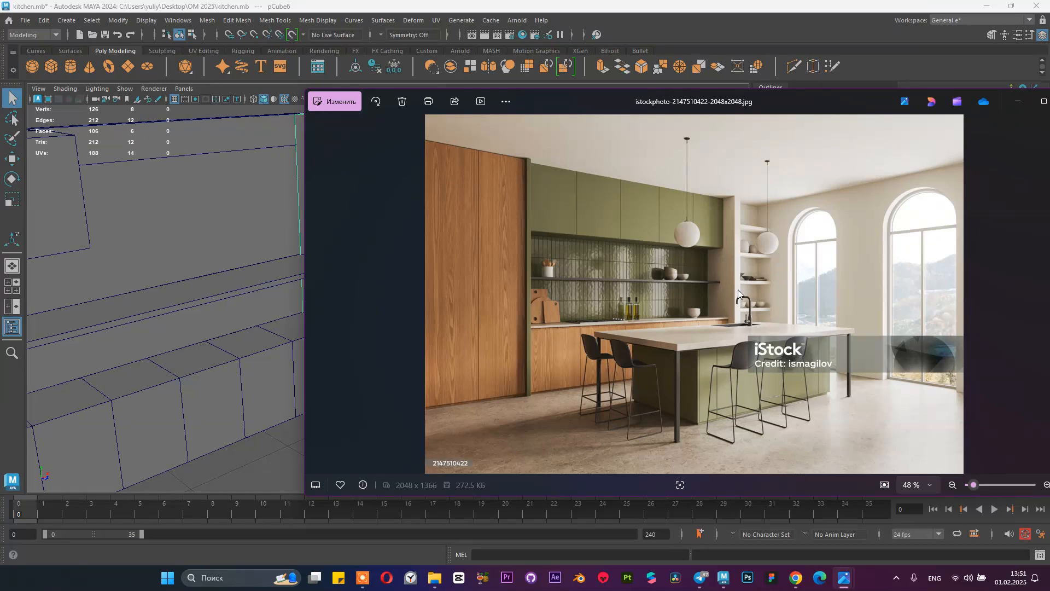
click(1018, 102)
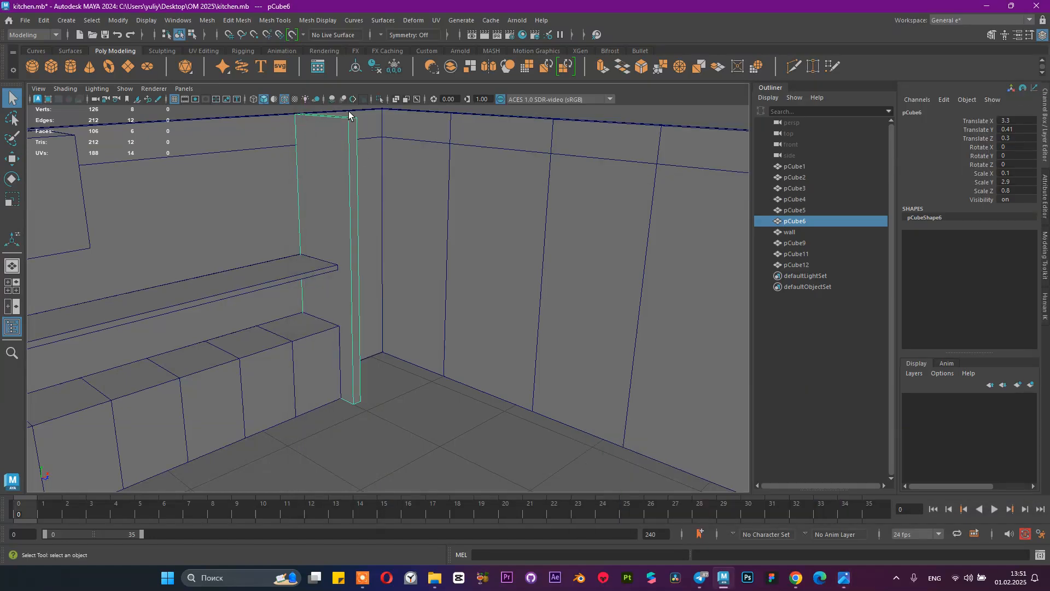
Step: Check the partition against the wall, and compare the run's free end with the tall cabinets in the reference photo
click(294, 126)
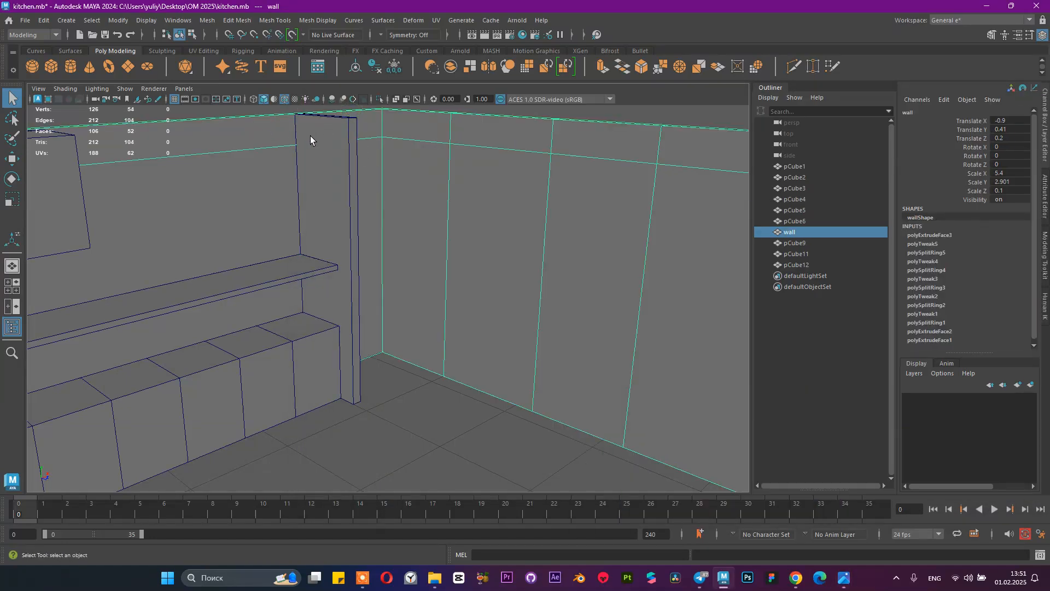
click(309, 138)
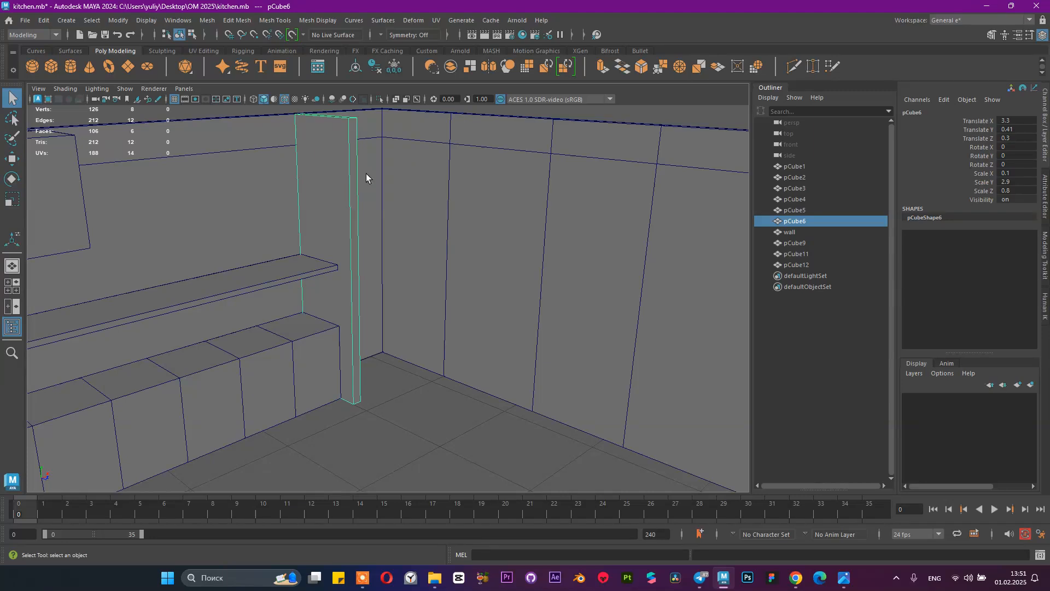
scroll(367, 172, down, 3)
alt+drag(323, 162, 590, 376)
mouse_move(845, 578)
click(804, 519)
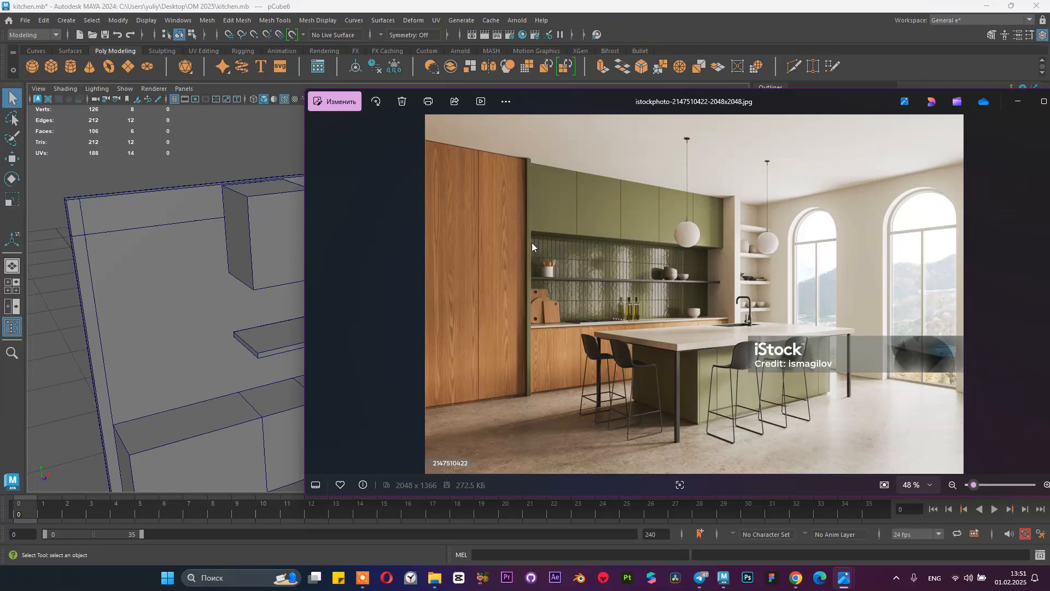
click(1023, 96)
Step: Examine the wide base block at the free end of the cabinet run
alt+middle_drag(306, 333, 442, 248)
click(370, 330)
alt+drag(402, 320, 418, 338)
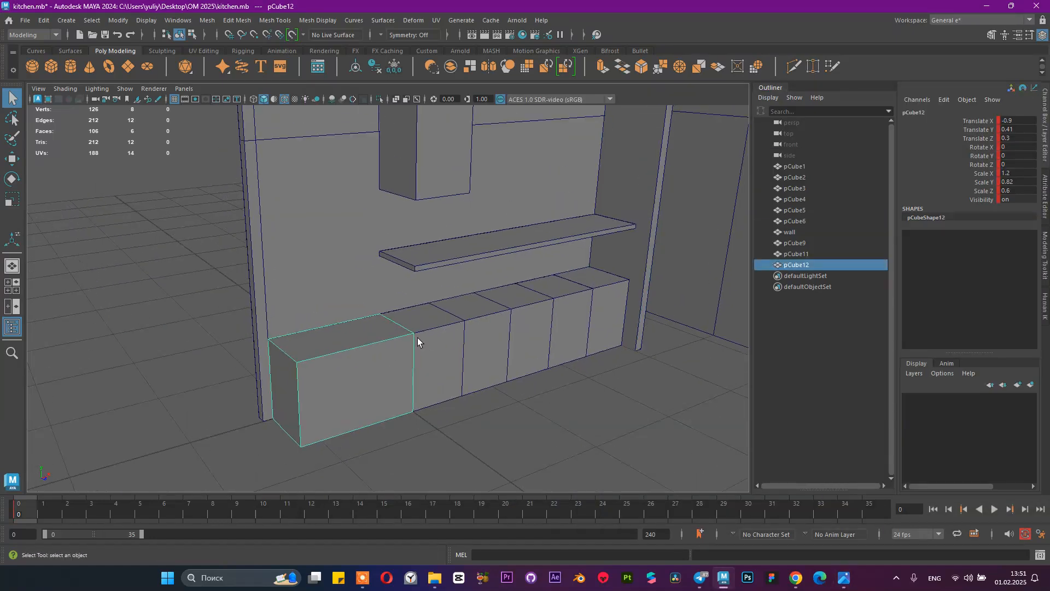
alt+right_drag(418, 338, 377, 331)
alt+drag(383, 329, 338, 329)
alt+right_drag(326, 319, 330, 342)
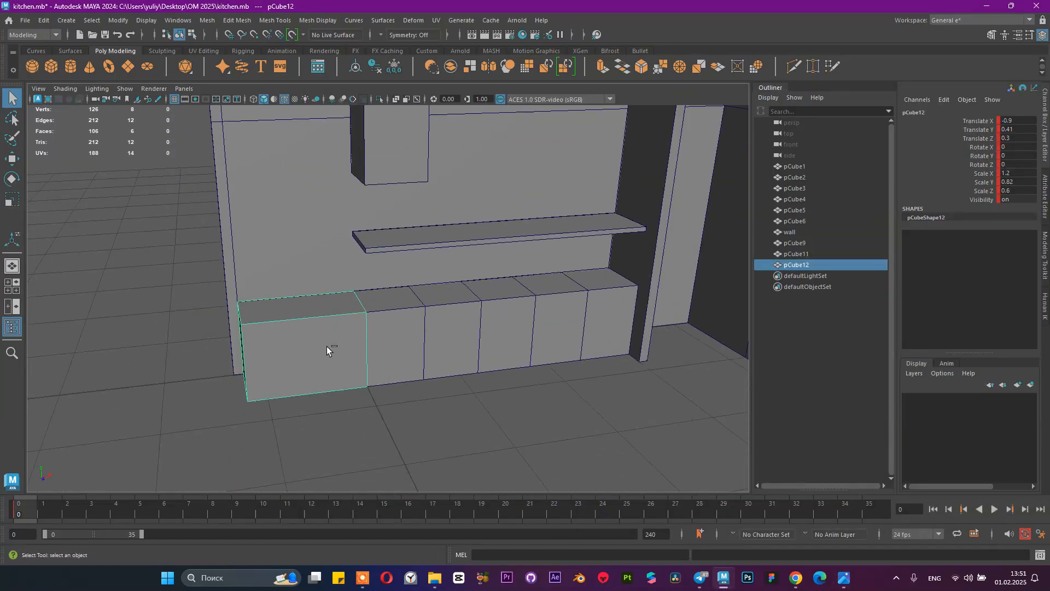
key(ctrl+z)
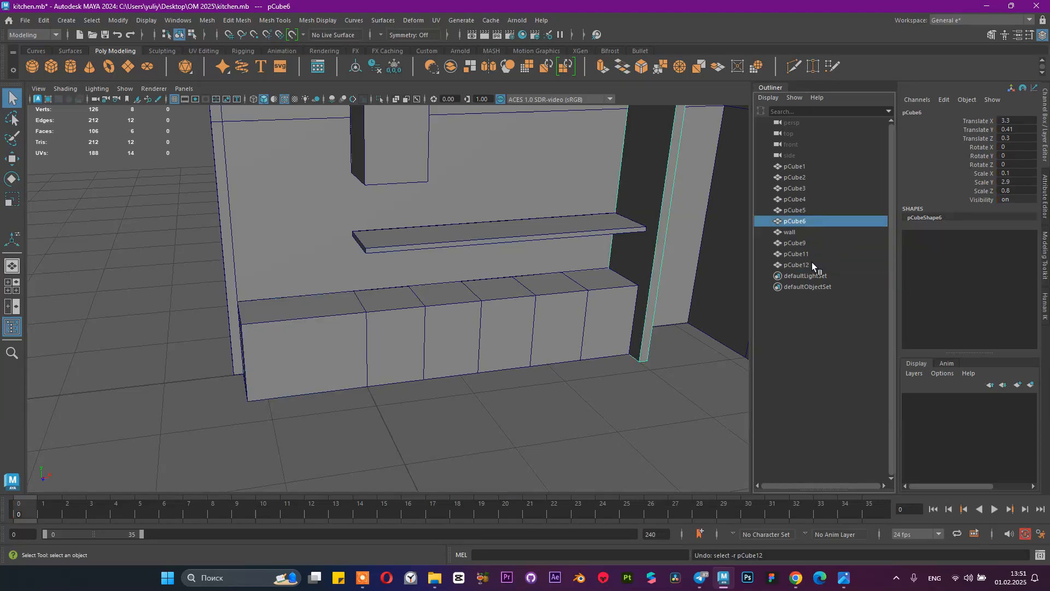
Step: Delete the keyframes from all transform and visibility channels of the wide base block at the run's free end
click(320, 350)
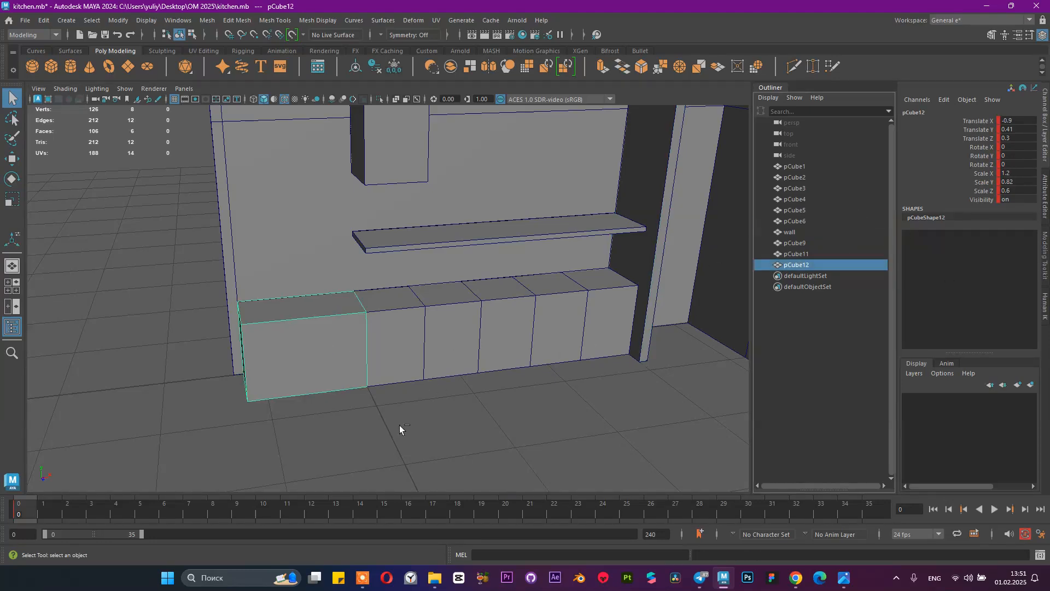
drag(982, 122, 980, 202)
right_click(952, 190)
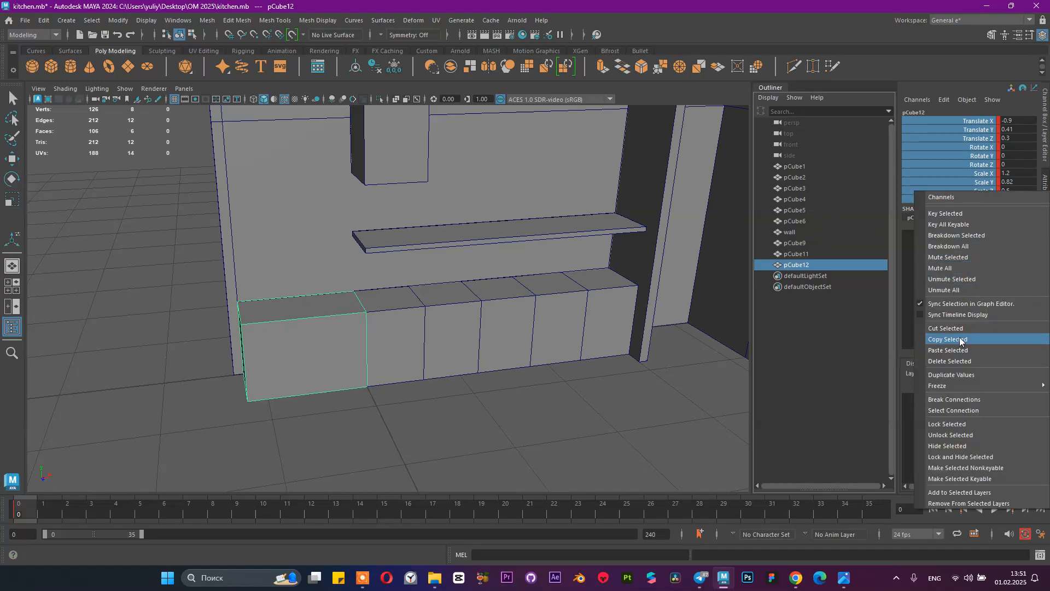
click(938, 362)
click(390, 385)
click(306, 363)
click(393, 327)
click(345, 335)
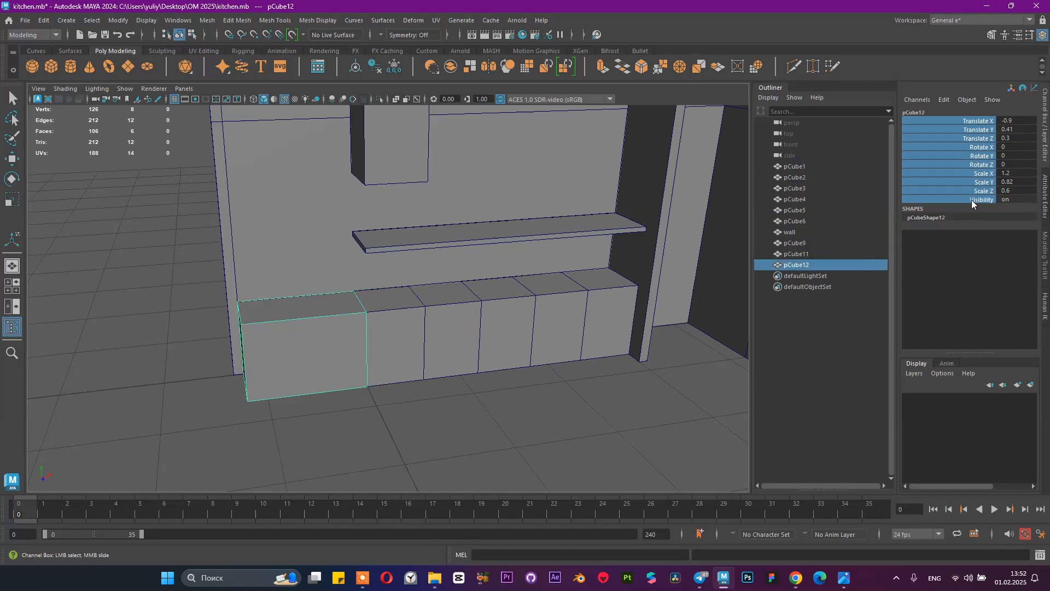
double_click(1007, 154)
key(q)
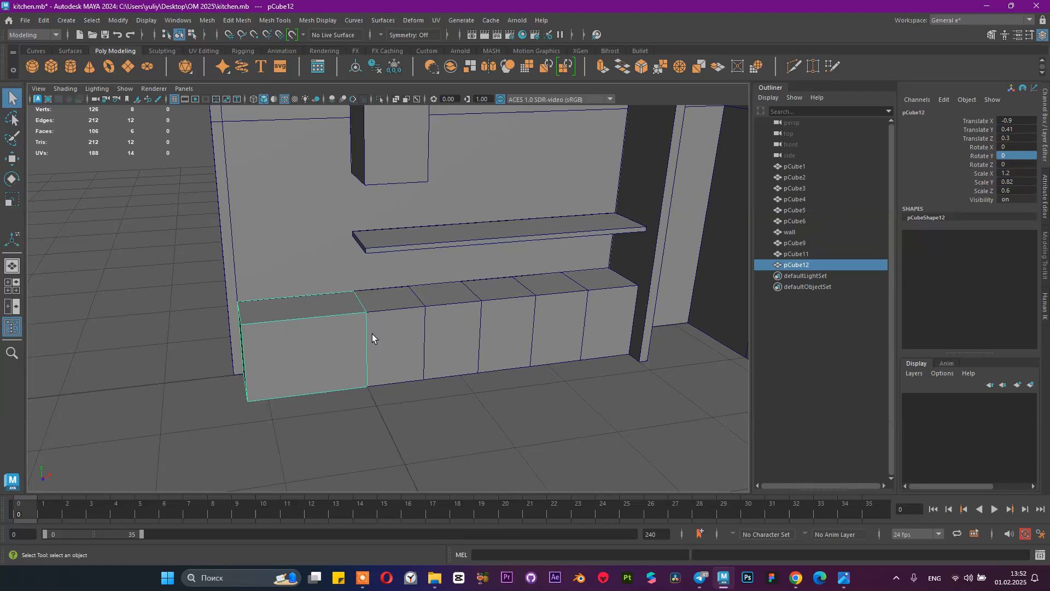
Step: Narrow the wide base block into a thin side panel by setting its Scale X to 0.05
key(r)
drag(401, 358, 367, 359)
double_click(1034, 174)
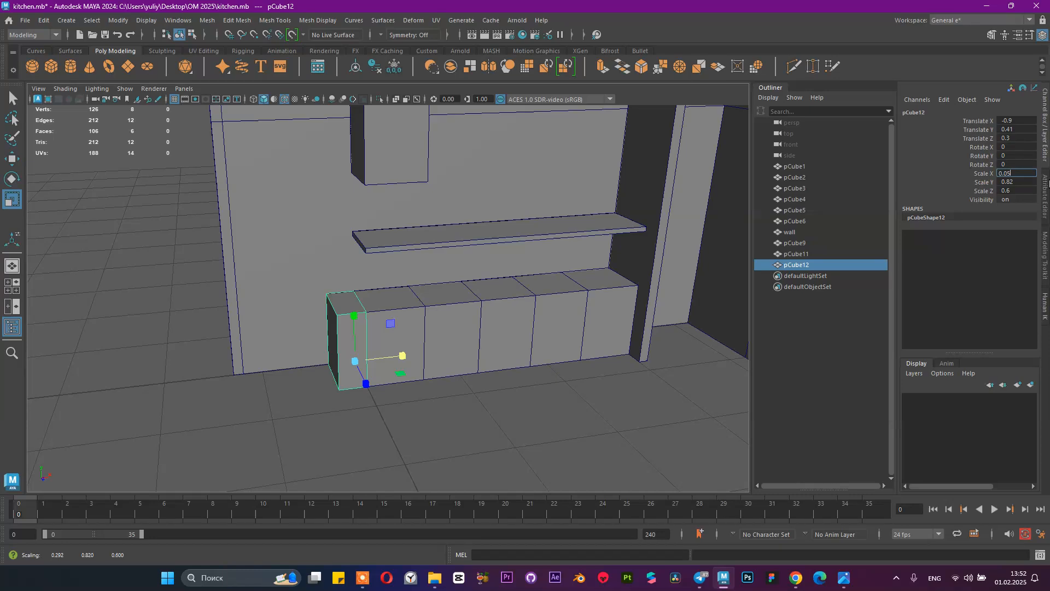
text(0.05)
key(Return)
alt+drag(476, 230, 434, 337)
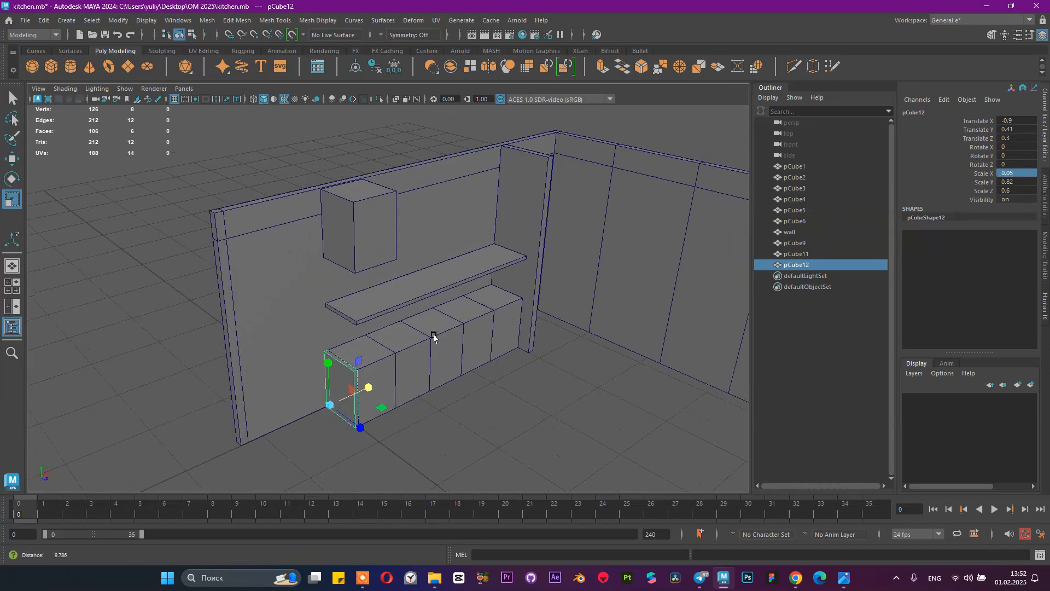
Step: Raise the thin panel at the run's free end to wall height by setting its Scale Y to 2.9
scroll(434, 337, up, 3)
drag(297, 420, 283, 298)
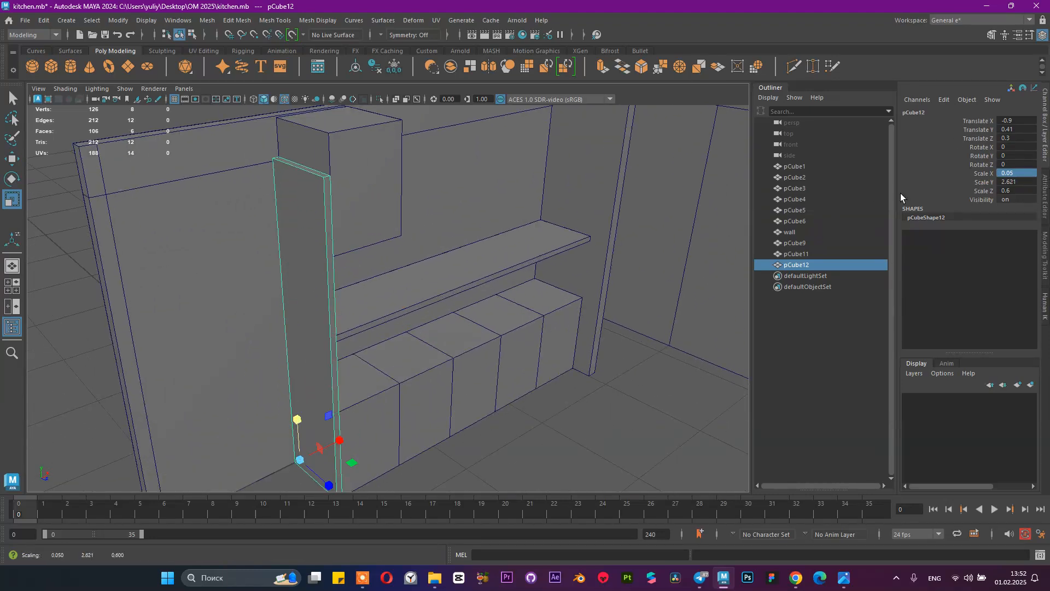
key(Tab)
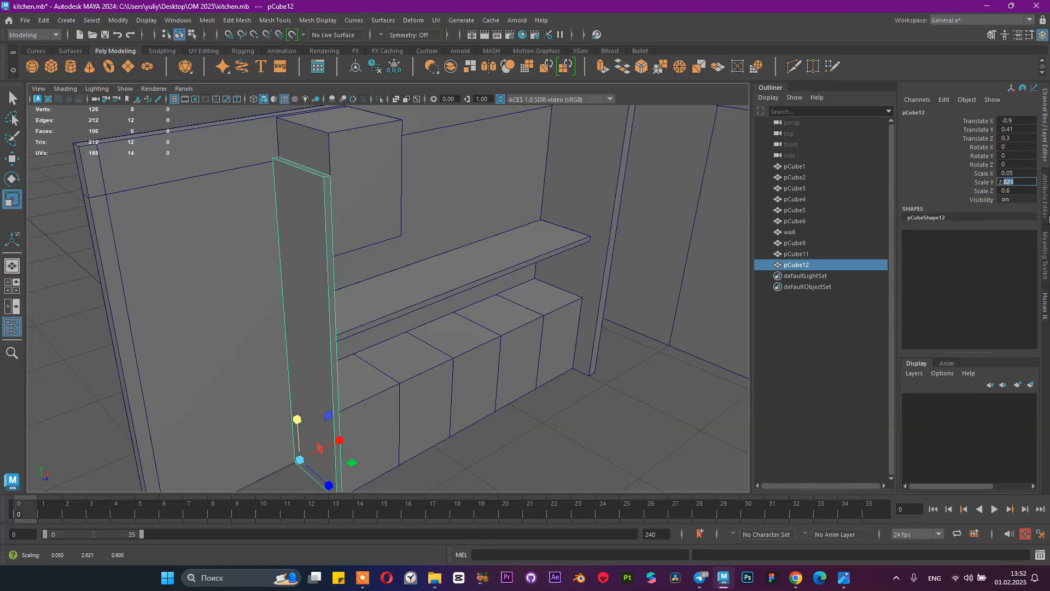
text(2.9)
key(Return)
Step: Compare the new end partition and surrounding walls with the kitchen reference photo from several angles
alt+drag(371, 295, 203, 328)
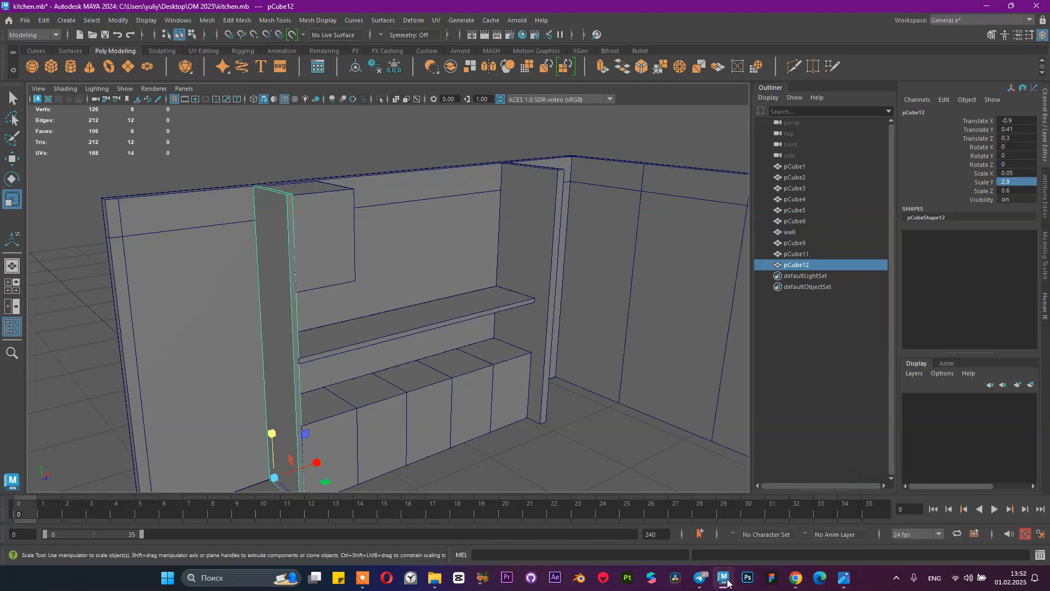
mouse_move(846, 584)
click(773, 509)
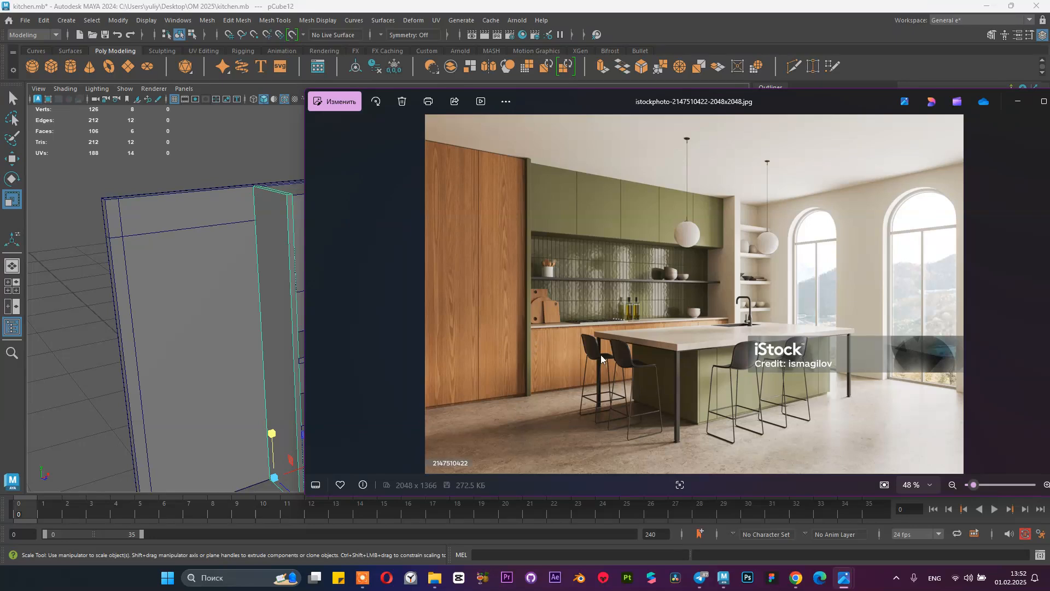
click(996, 64)
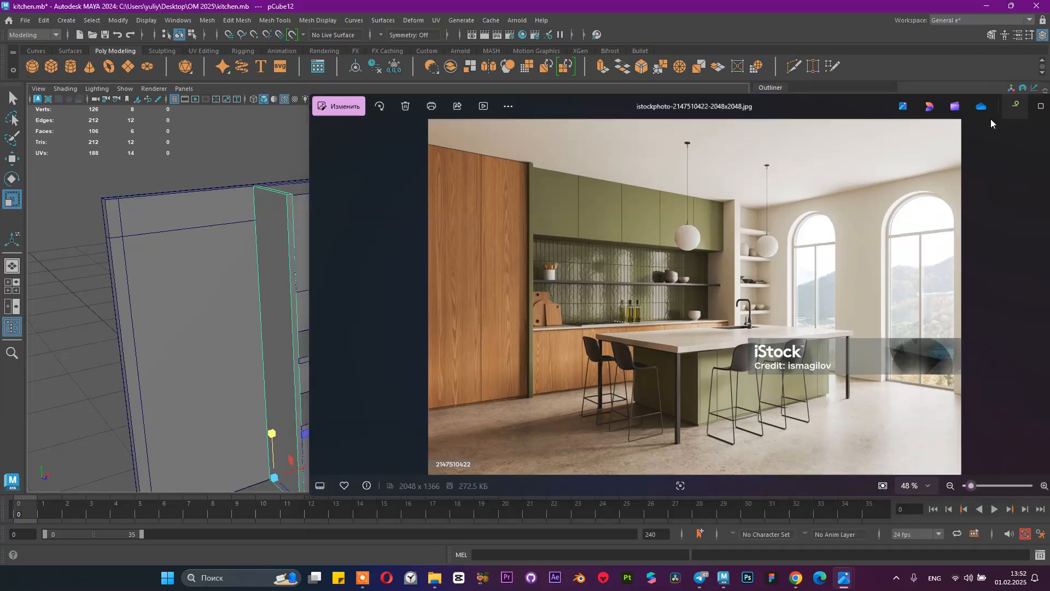
scroll(495, 328, up, 5)
mouse_move(502, 339)
alt+mouse_down()
mouse_move(530, 314)
mouse_move(478, 319)
mouse_move(540, 329)
mouse_move(481, 356)
mouse_move(506, 356)
alt+mouse_up()
mouse_move(844, 577)
click(805, 530)
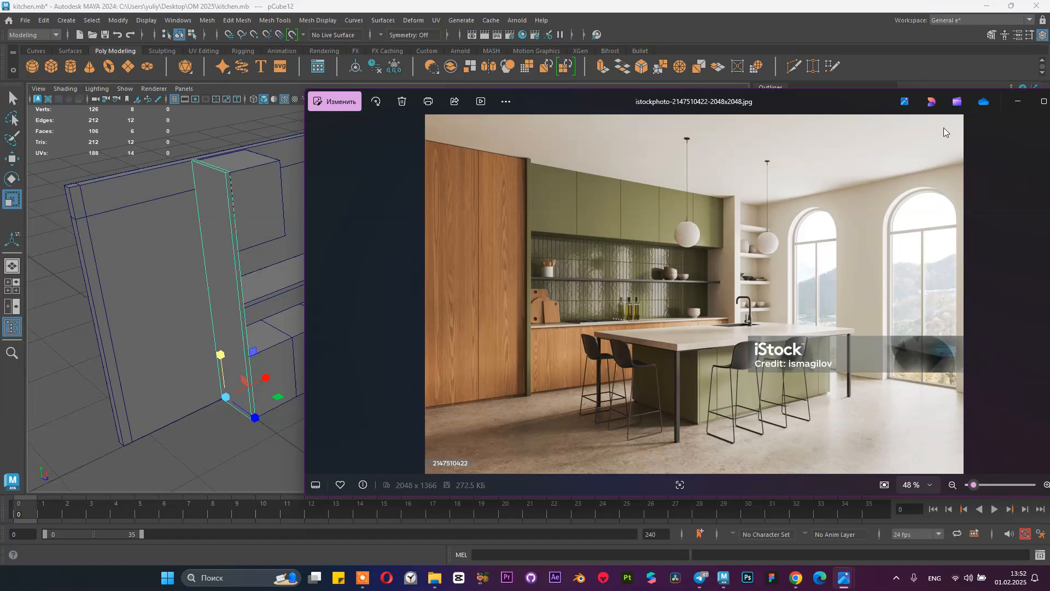
click(1020, 104)
alt+drag(609, 298, 319, 326)
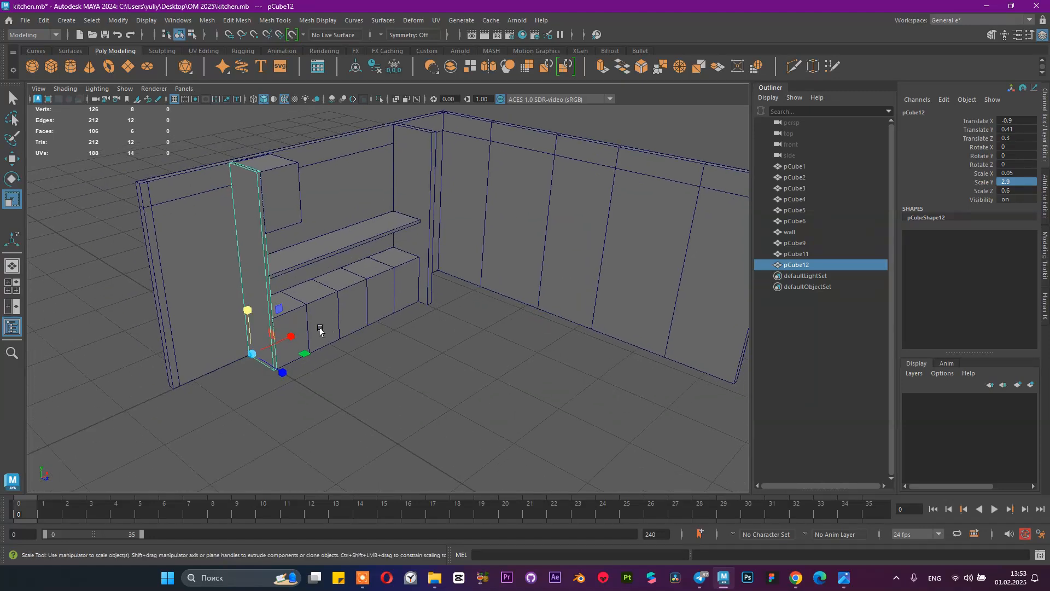
Step: Duplicate the second base cabinet from the free end and move the copy out into the room to Translate Z 2.09
click(305, 319)
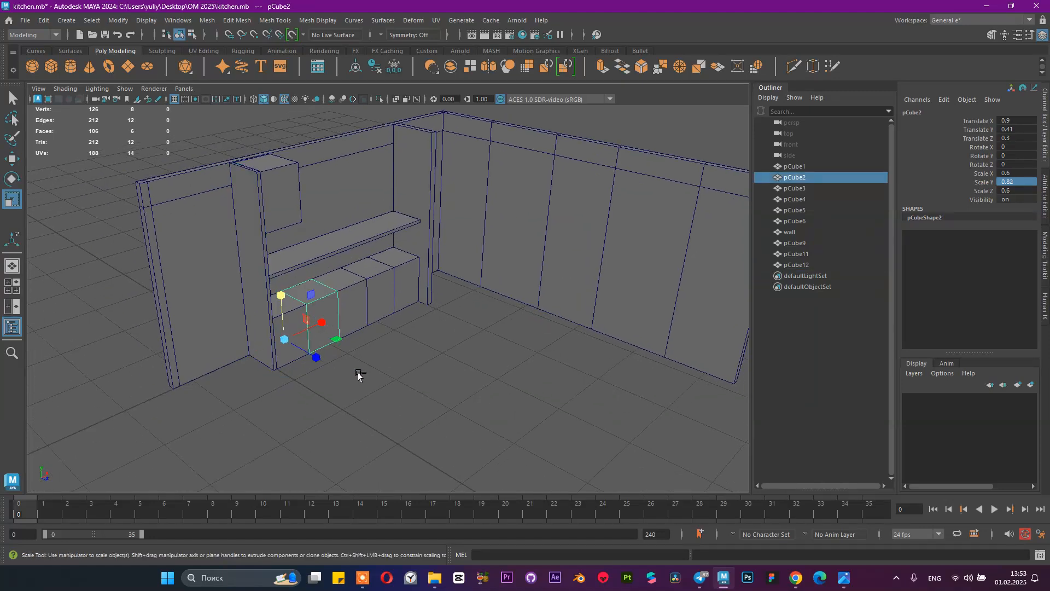
key(ctrl+d)
key(w)
drag(316, 357, 423, 398)
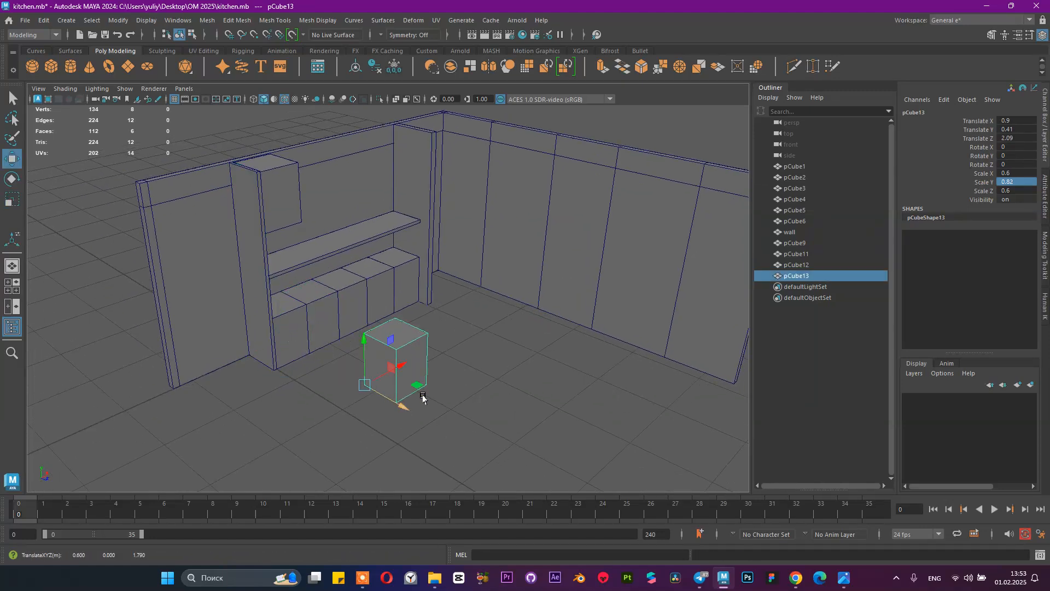
alt+middle_drag(483, 427, 476, 394)
alt+drag(476, 394, 523, 381)
Step: Check the island's spacing in the reference photo and move the copied block against the cabinet fronts at Translate Z 0.9
click(844, 578)
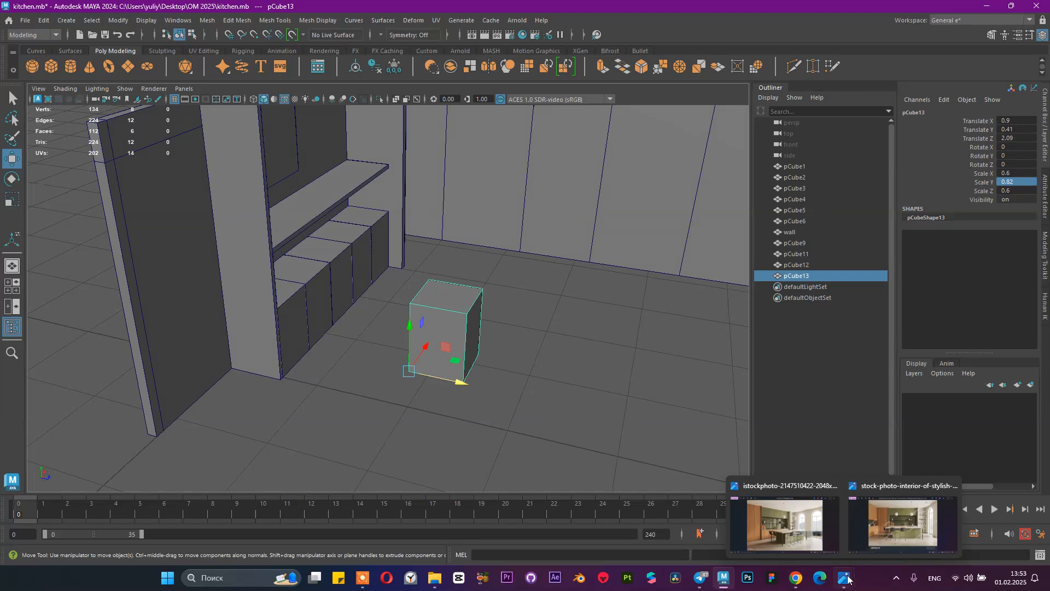
click(798, 529)
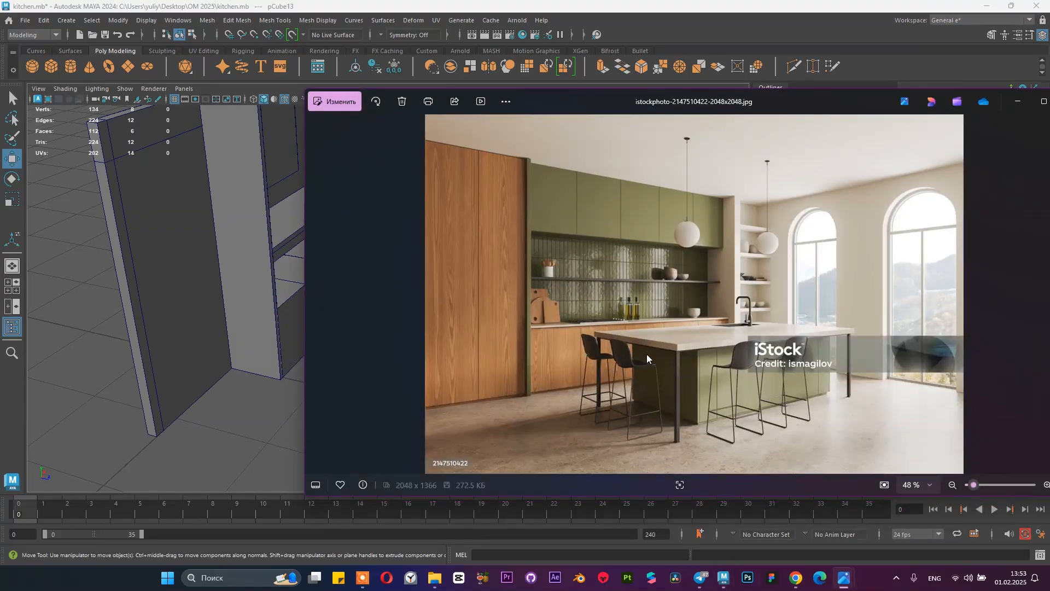
click(1018, 101)
alt+drag(569, 275, 410, 396)
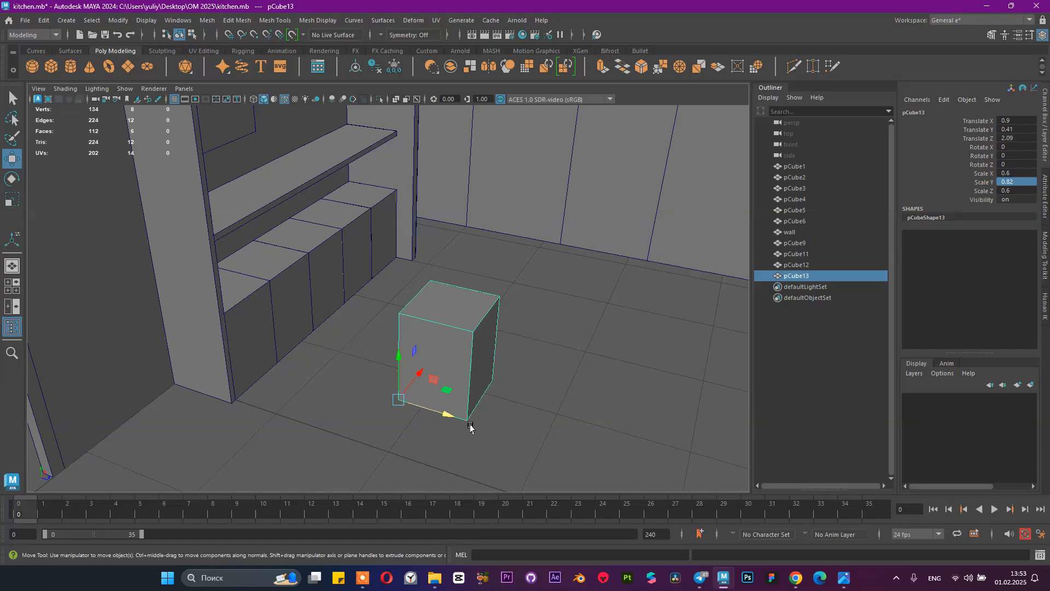
drag(470, 426, 401, 403)
Step: Deepen the copied block into a 1-unit aisle spacer by setting its Scale Z to 1
click(1027, 173)
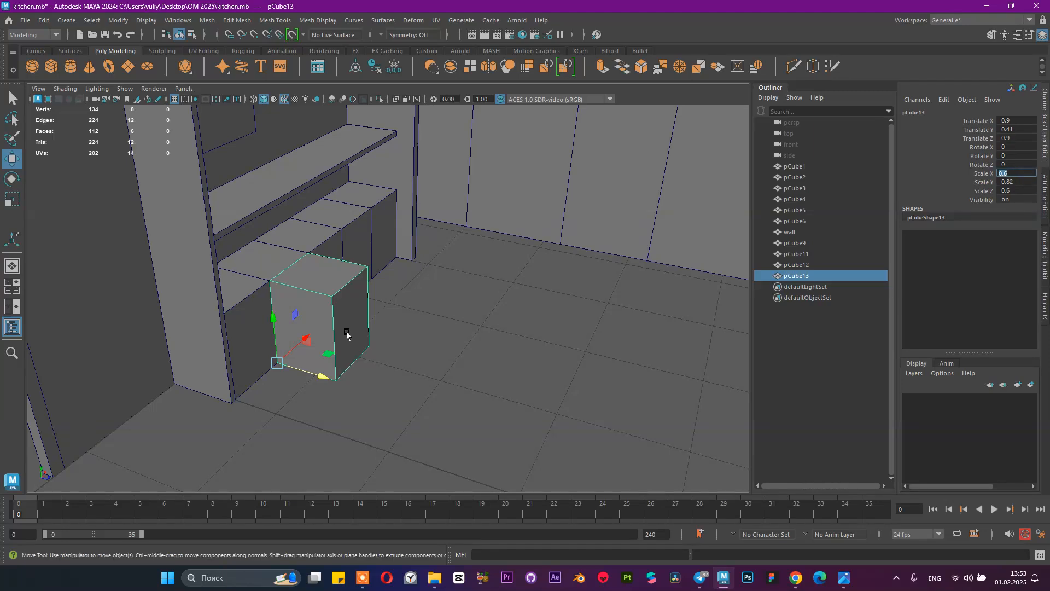
key(r)
drag(321, 375, 352, 385)
click(1025, 190)
key(Return)
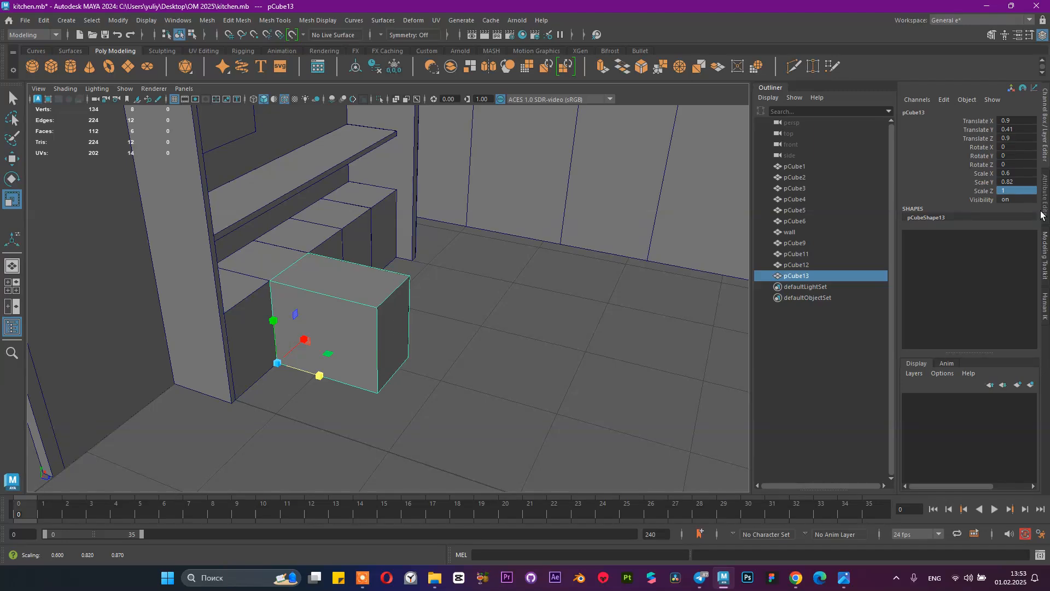
Step: Duplicate the spacer block, snap the copy to its outer end at Translate Z 1.9, and delete the original spacer
key(ctrl+d)
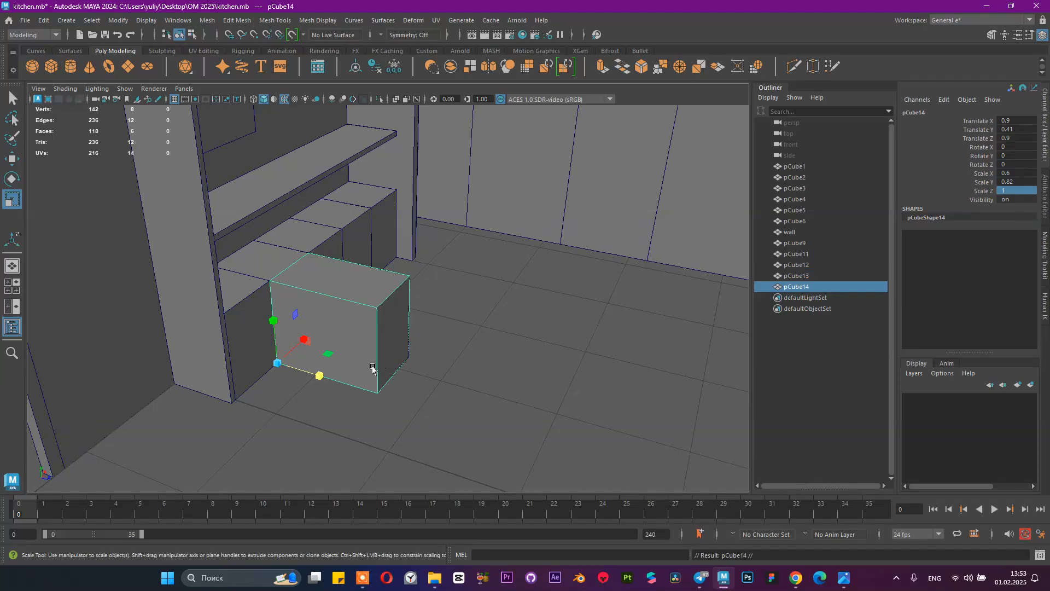
key(w)
drag(320, 377, 427, 402)
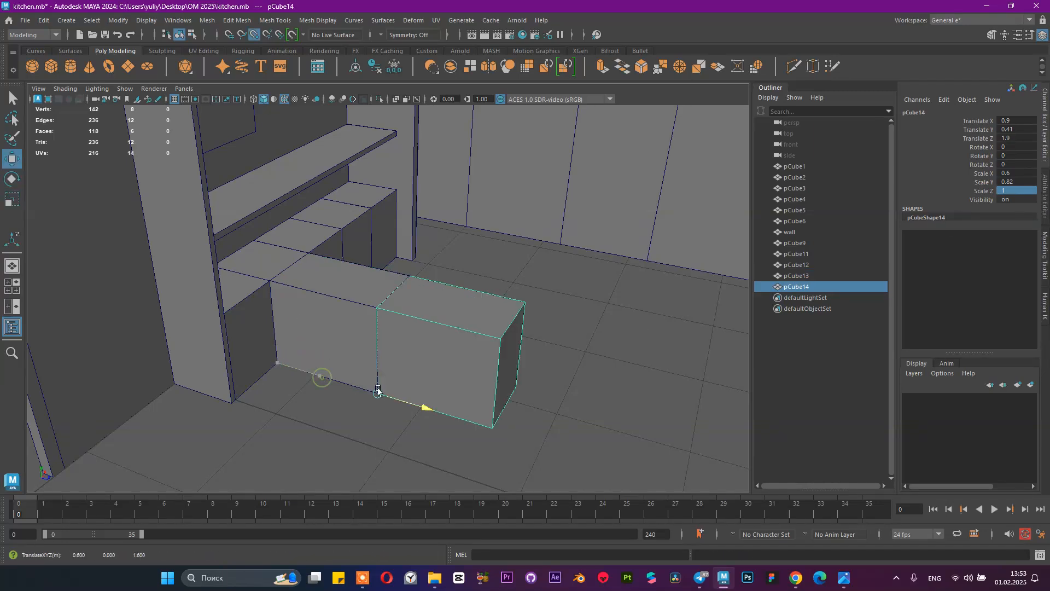
click(334, 357)
key(Delete)
Step: Check the island in the reference photo and lengthen the remaining free-standing block by setting its Scale X to 2
alt+drag(468, 335, 291, 326)
alt+drag(361, 362, 428, 391)
click(420, 345)
mouse_move(844, 577)
click(797, 525)
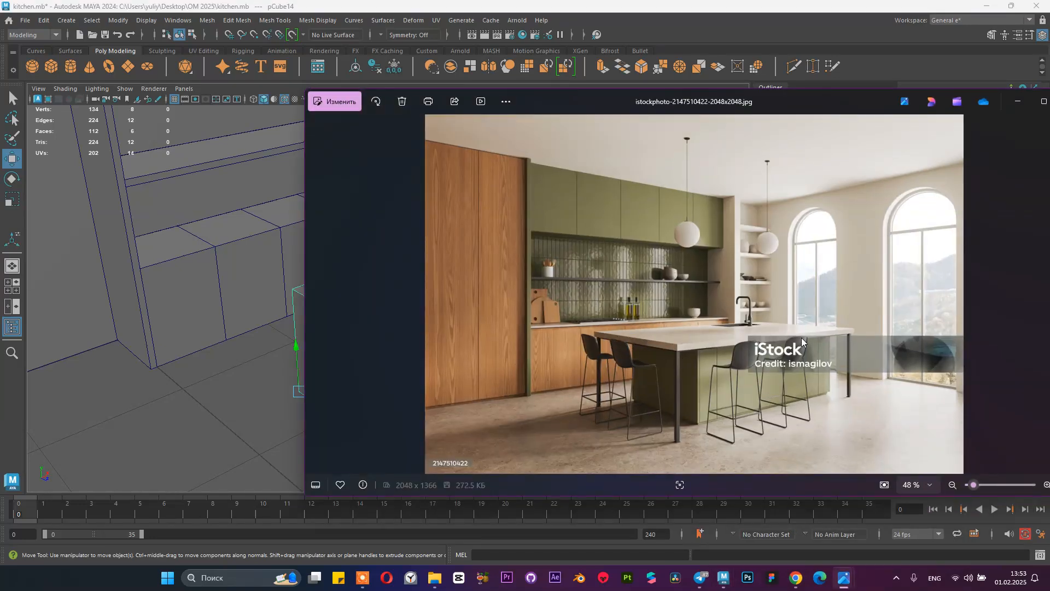
click(1018, 102)
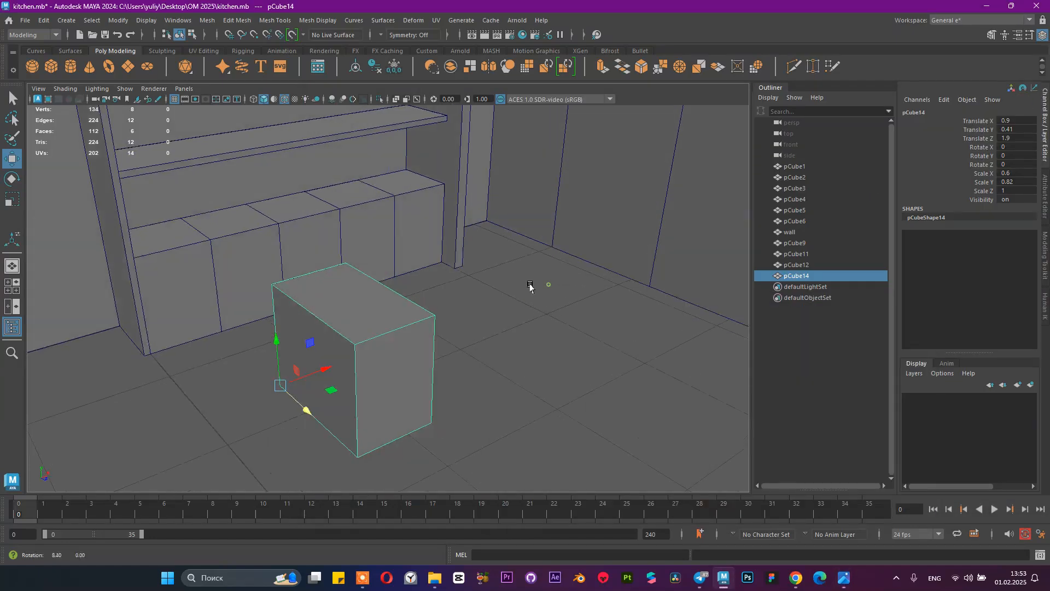
key(r)
drag(309, 364, 408, 335)
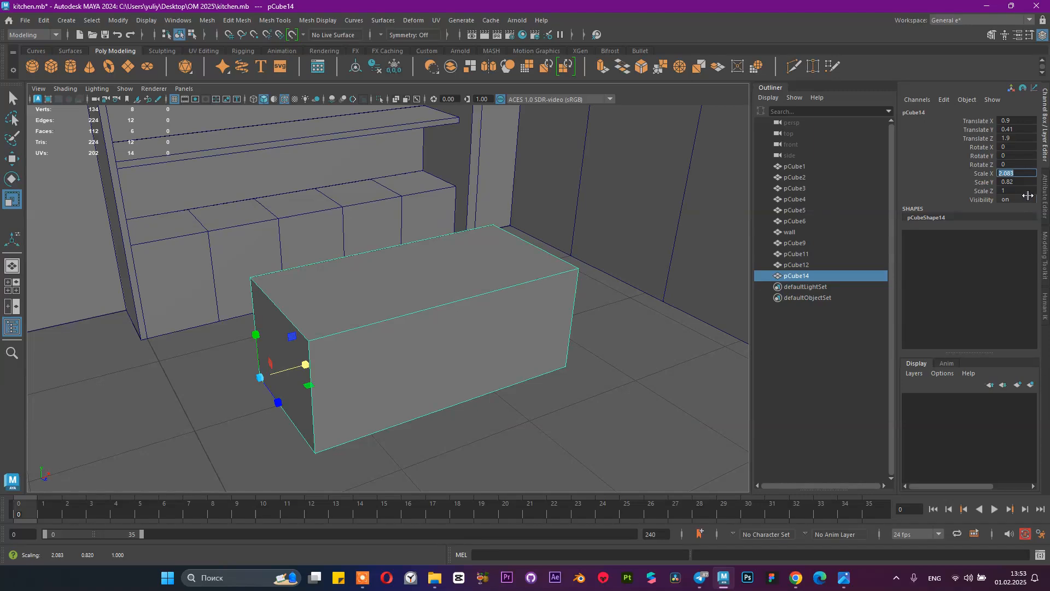
text(2)
key(Return)
Step: Match the viewing angle to the kitchen reference photo and compare the island block's proportions and placement with it
alt+drag(352, 290, 363, 350)
alt+right_drag(363, 350, 406, 309)
alt+drag(405, 309, 391, 366)
alt+middle_drag(399, 344, 396, 414)
alt+drag(396, 415, 421, 408)
mouse_move(776, 585)
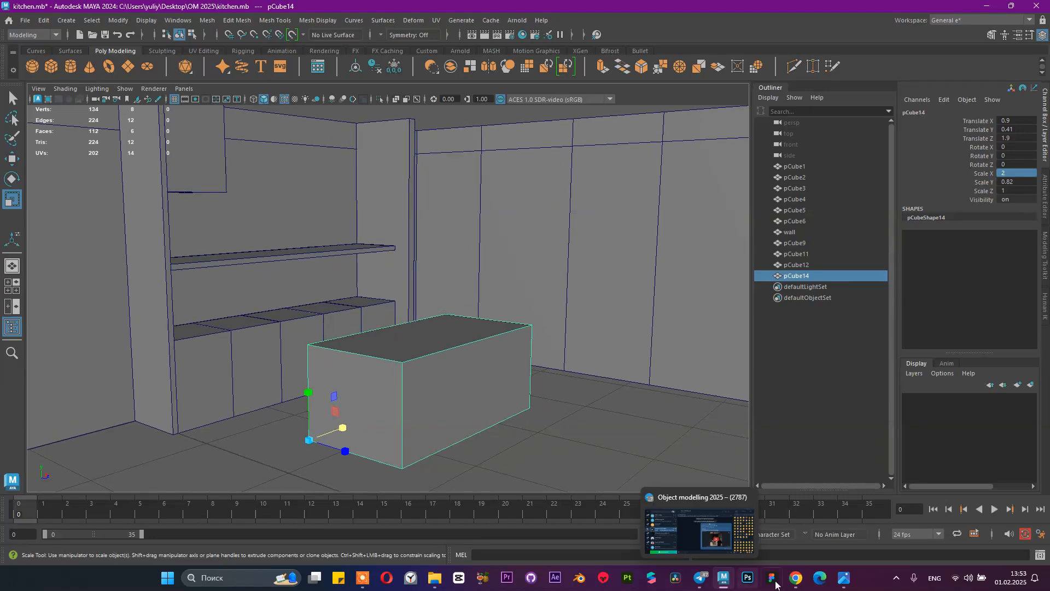
mouse_move(844, 579)
click(800, 525)
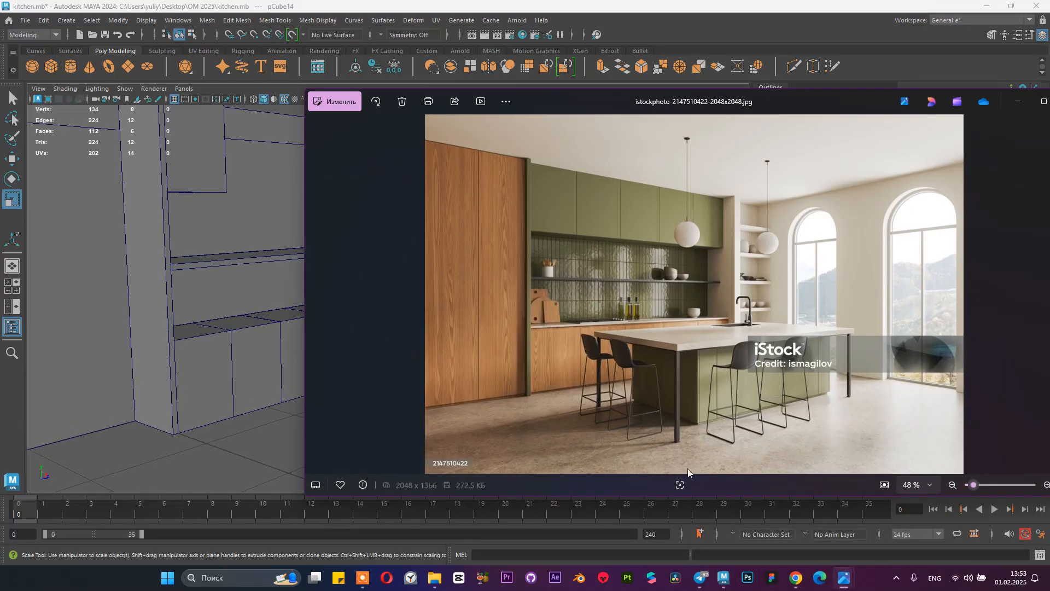
click(1016, 102)
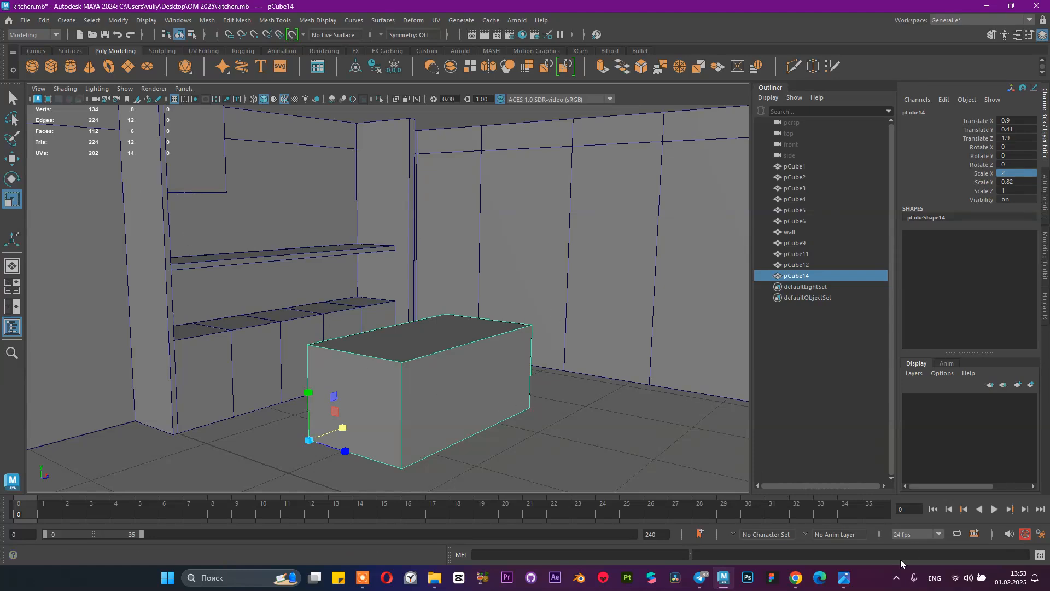
mouse_move(844, 579)
click(791, 521)
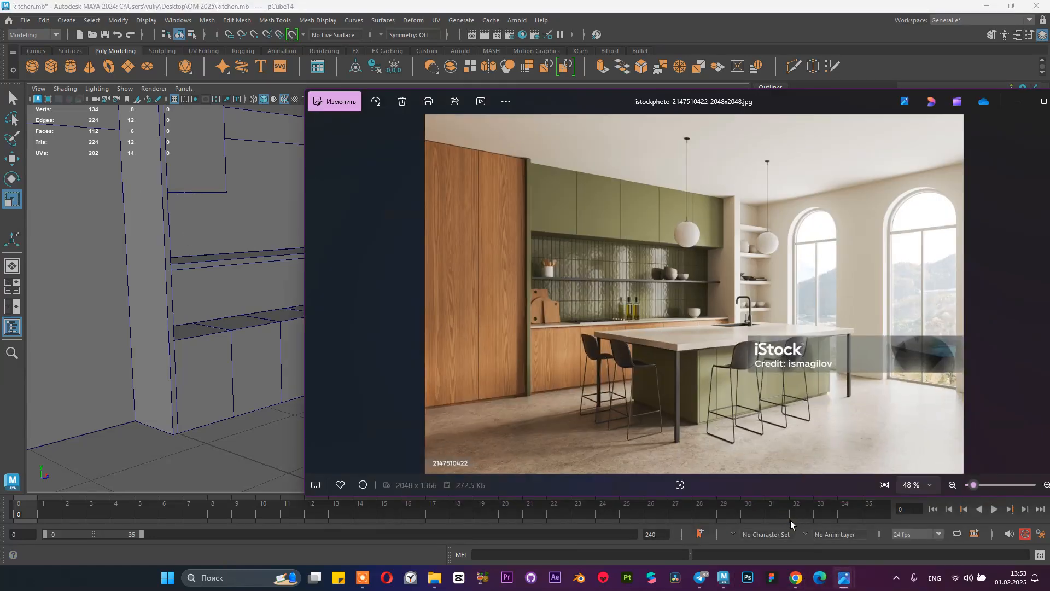
click(1012, 104)
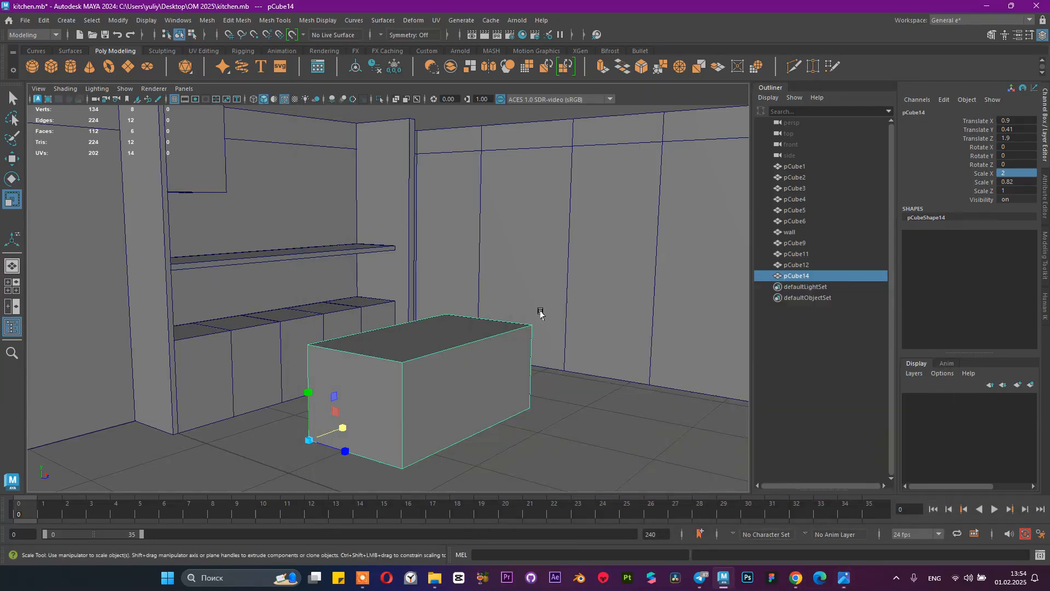
Step: Save the current perspective camera view as a new bookmark and close the Bookmark Editor
click(38, 89)
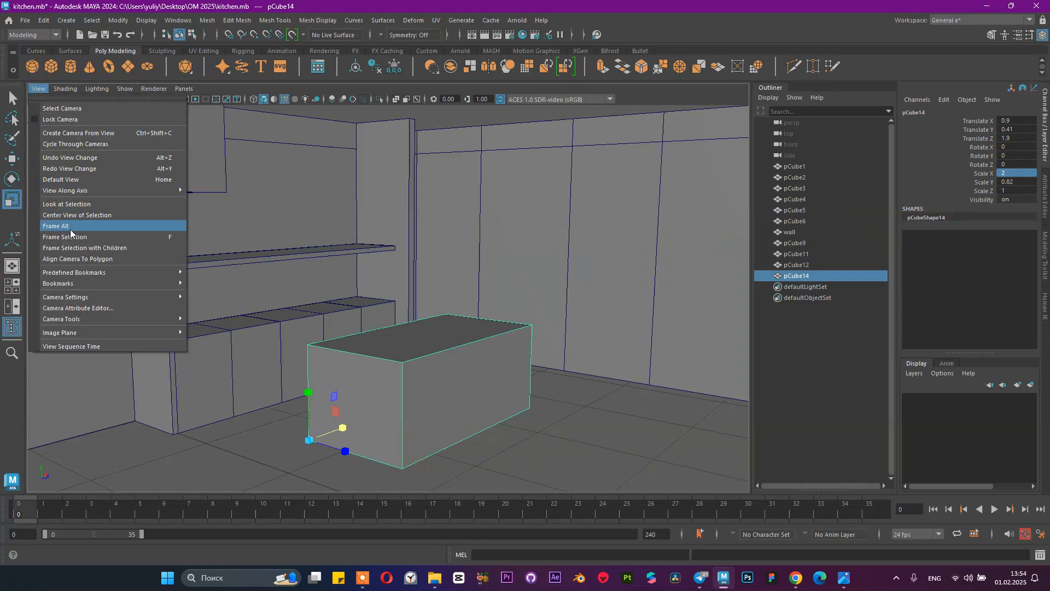
mouse_move(123, 283)
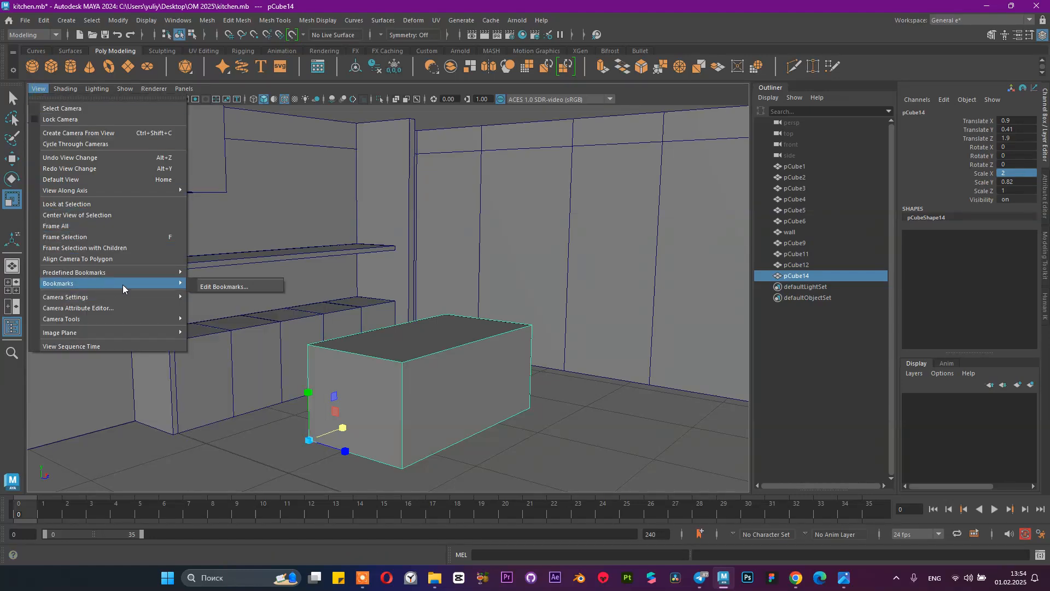
click(214, 288)
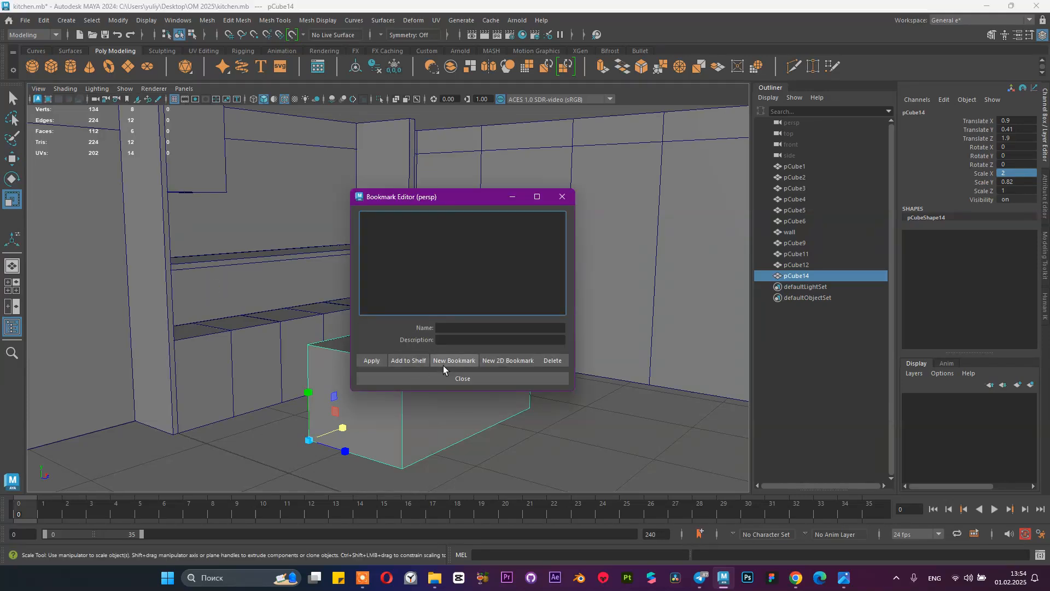
click(445, 361)
click(463, 378)
Step: Deselect the island, view the kitchen from another angle, and recall the cameraView1 bookmark to test it
scroll(460, 342, down, 5)
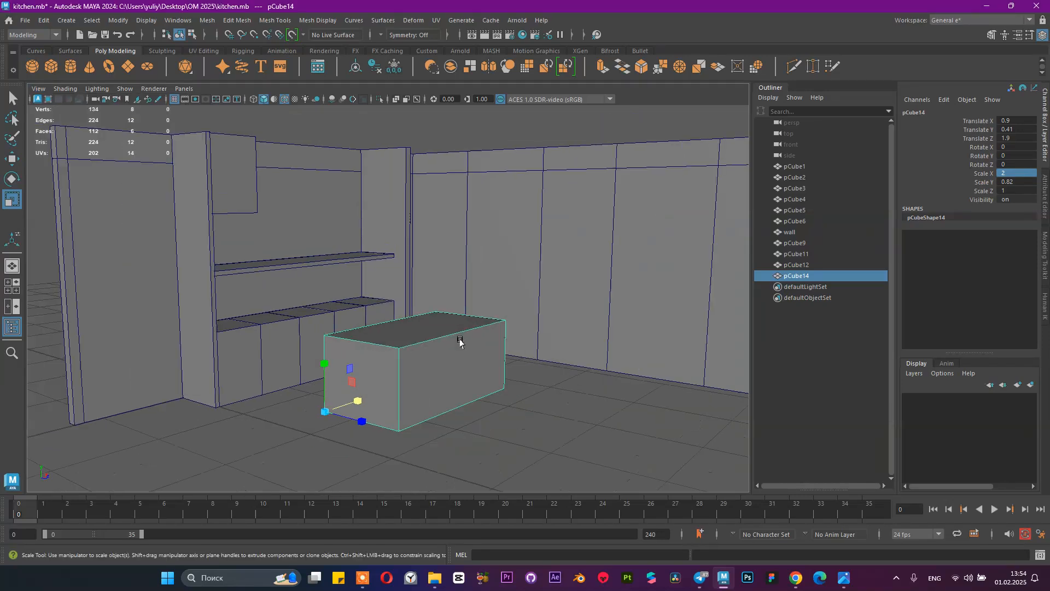
alt+drag(495, 348, 365, 372)
click(382, 417)
scroll(560, 377, up, 5)
click(38, 88)
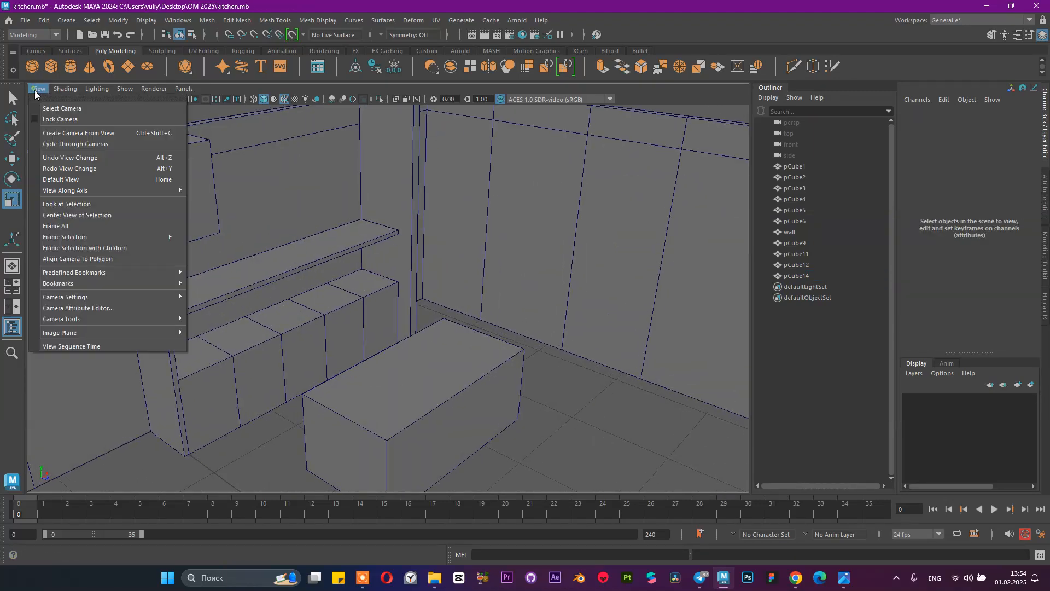
mouse_move(113, 281)
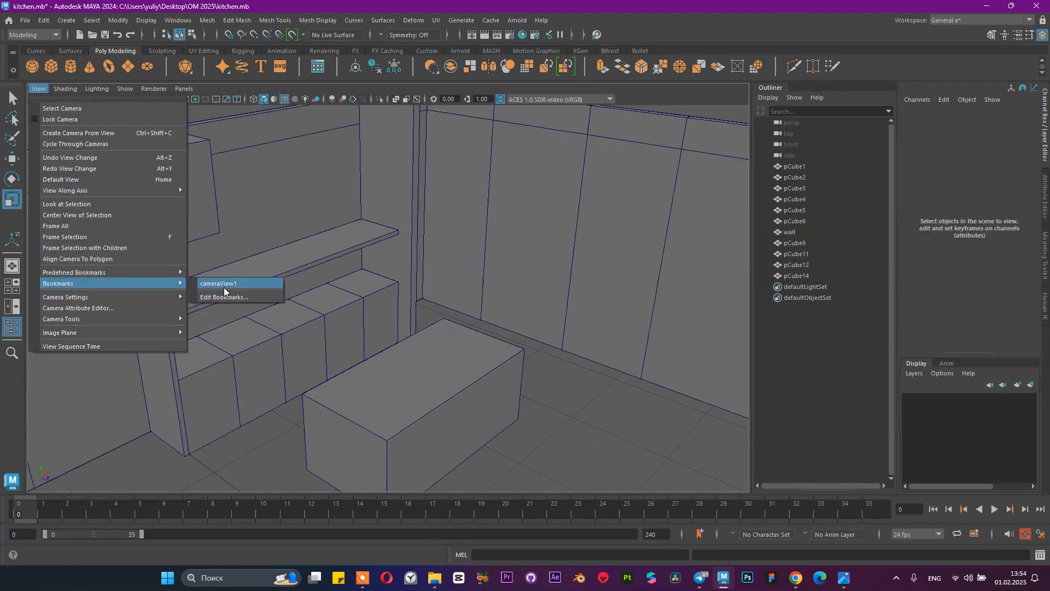
click(225, 287)
Step: Compare the bookmarked view with the kitchen reference photo and dismiss the remote desktop update notice
mouse_move(844, 577)
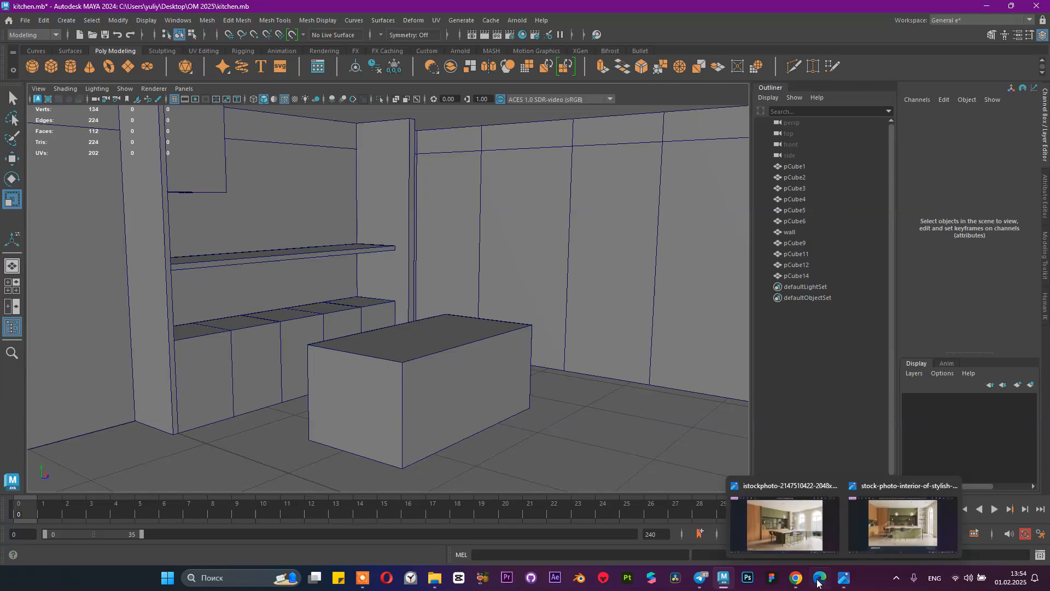
click(816, 545)
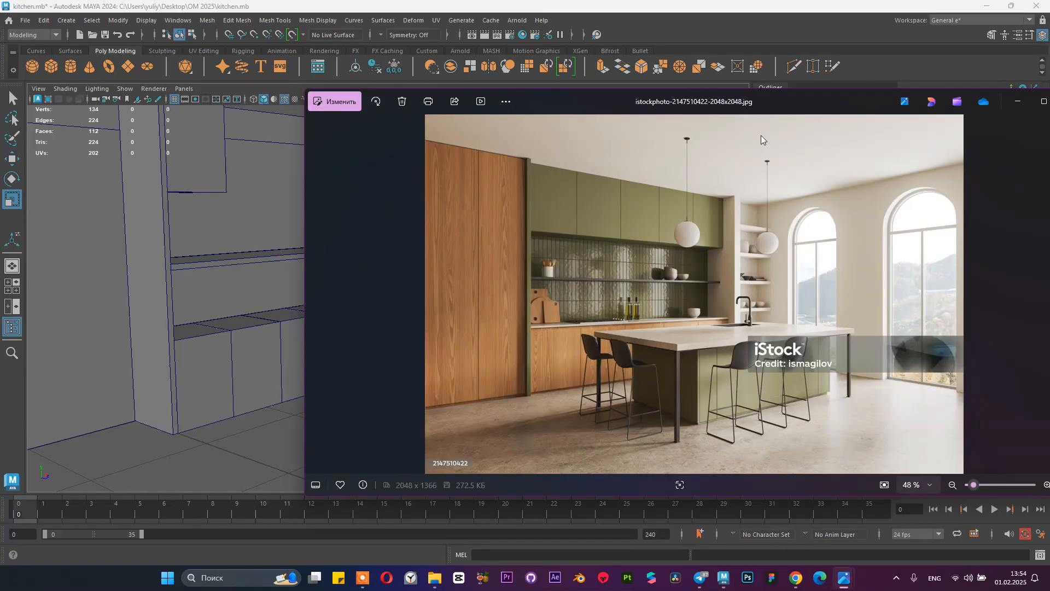
drag(775, 101, 727, 193)
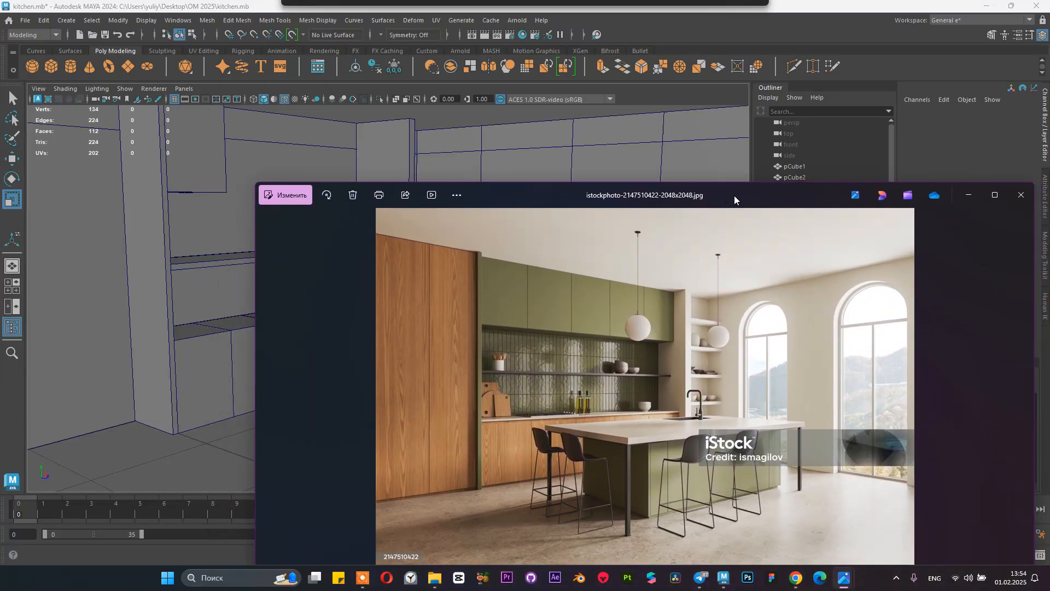
click(969, 195)
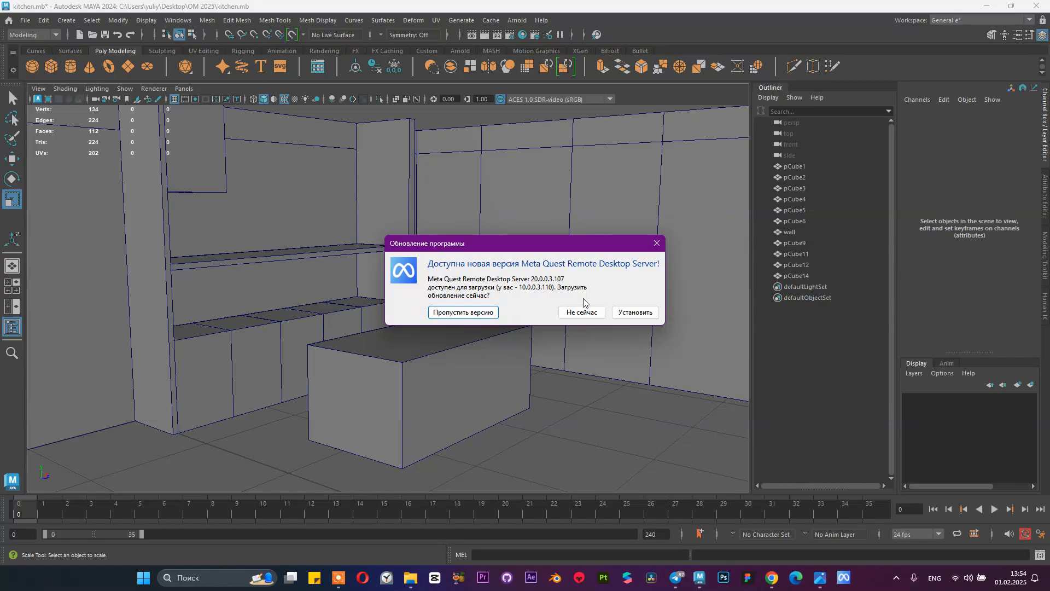
click(657, 243)
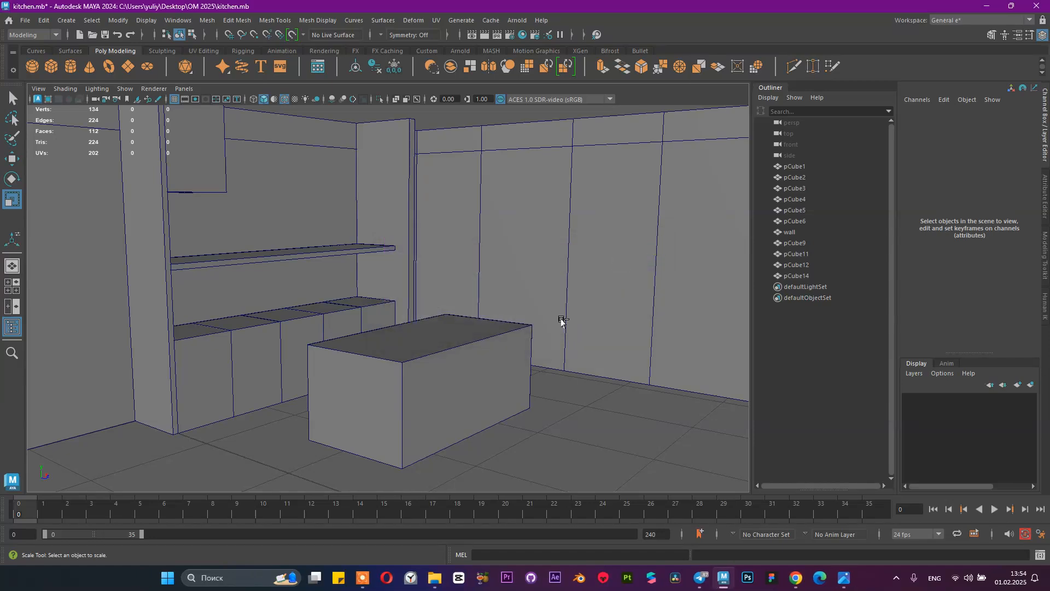
click(844, 578)
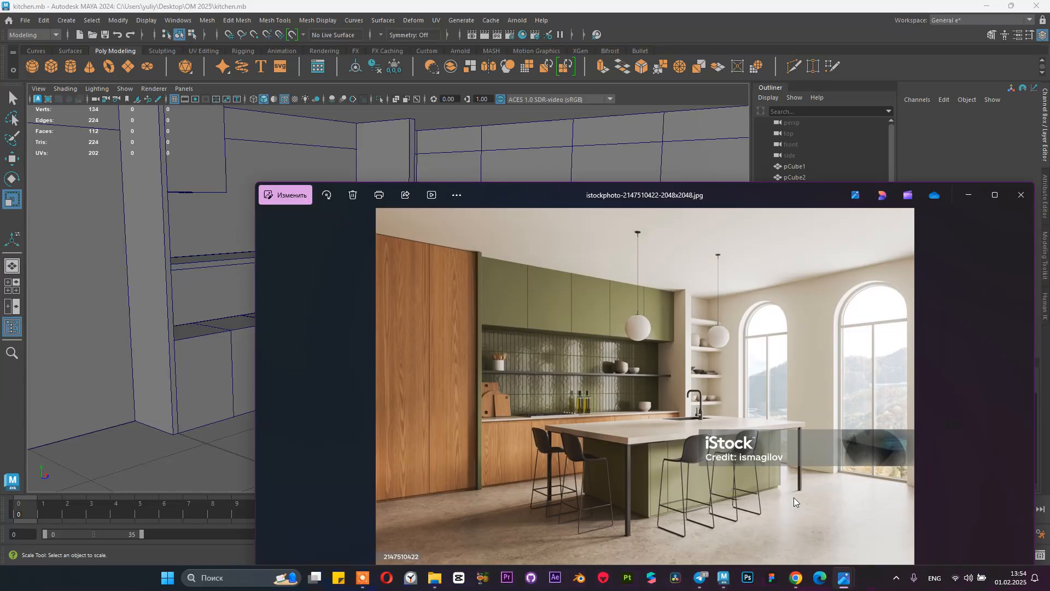
click(958, 202)
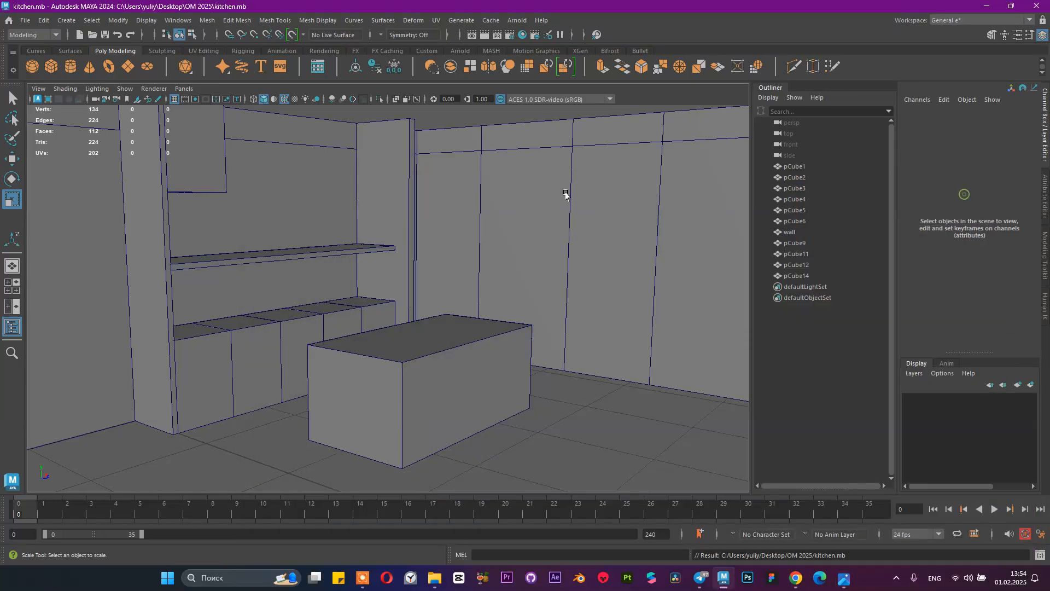
Step: Duplicate the long wall shelf and move the copy along X past the tall end partition to Translate X 3.4
alt+drag(497, 220, 484, 190)
alt+middle_drag(517, 186, 408, 259)
click(405, 234)
alt+drag(405, 233, 393, 236)
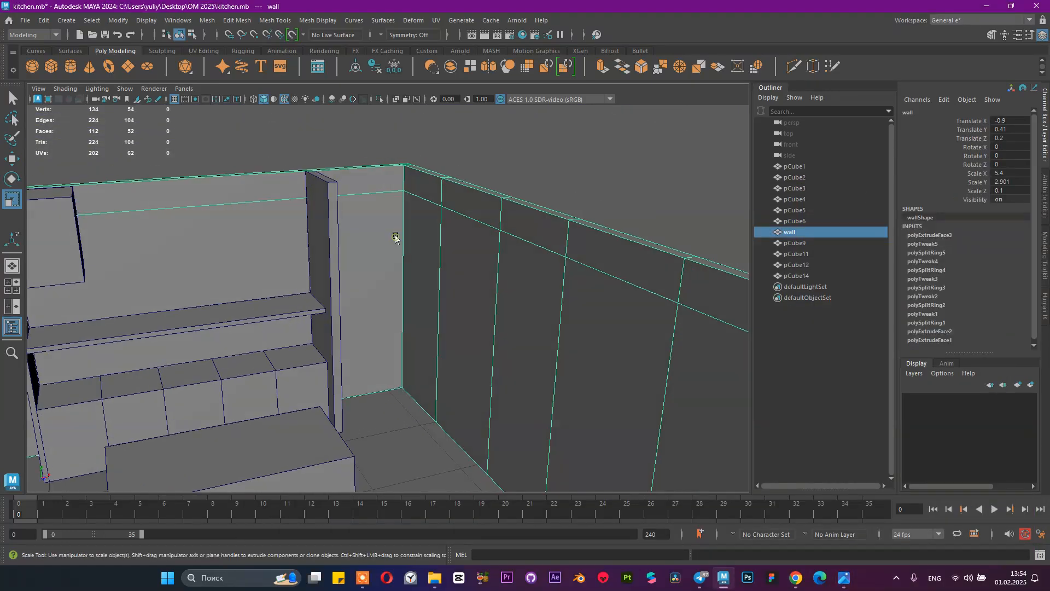
scroll(393, 237, up, 2)
click(292, 315)
scroll(363, 318, down, 1)
alt+middle_drag(363, 318, 482, 266)
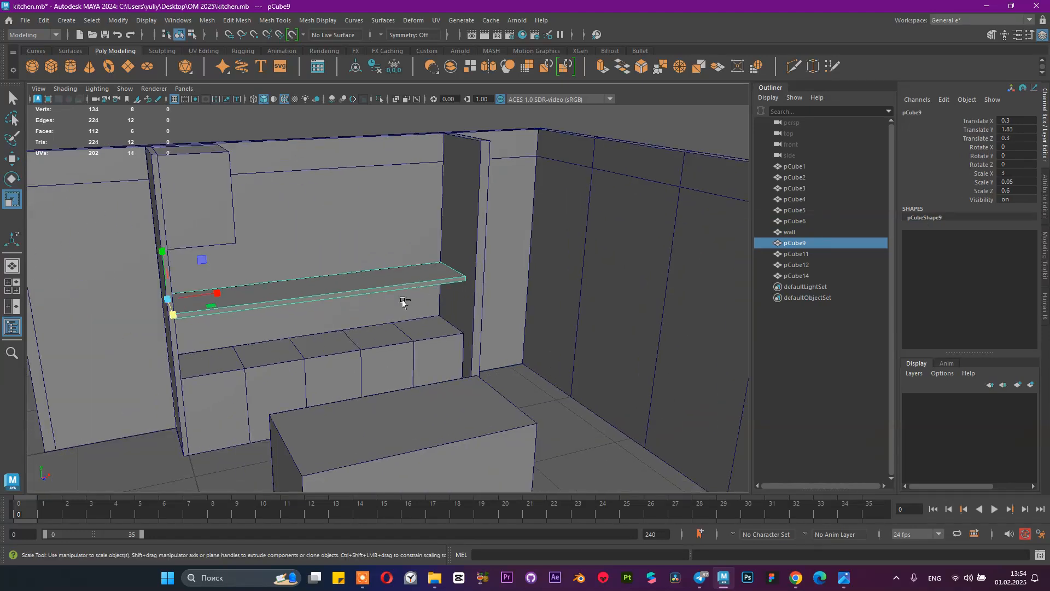
key(ctrl+d)
key(w)
drag(218, 294, 488, 265)
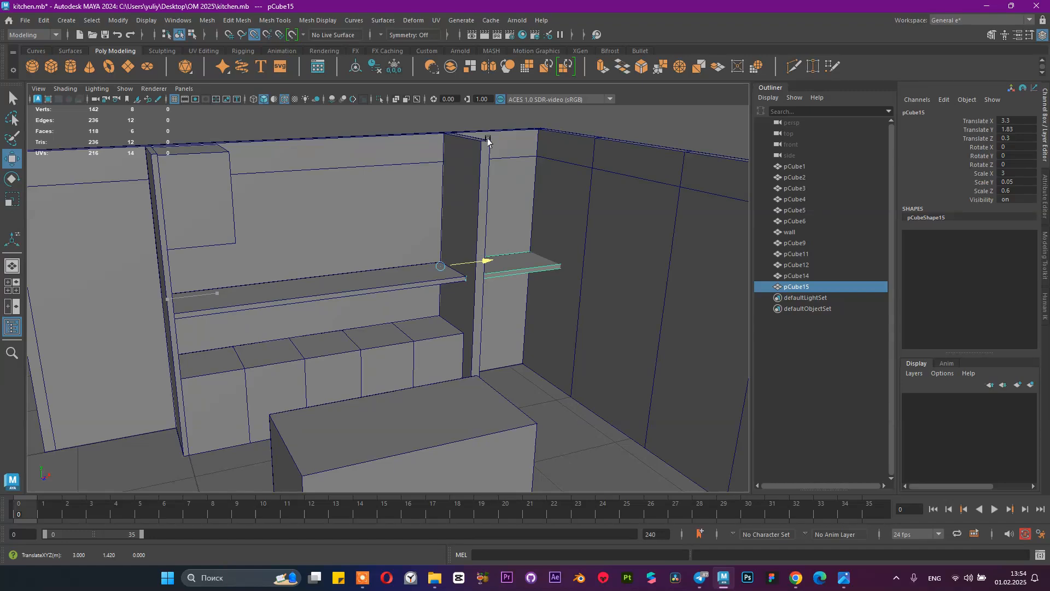
alt+drag(486, 144, 511, 246)
Step: Recall the cameraView1 bookmark and compare the shelf niche beside the partition with the reference photo
click(38, 88)
mouse_move(97, 290)
click(204, 285)
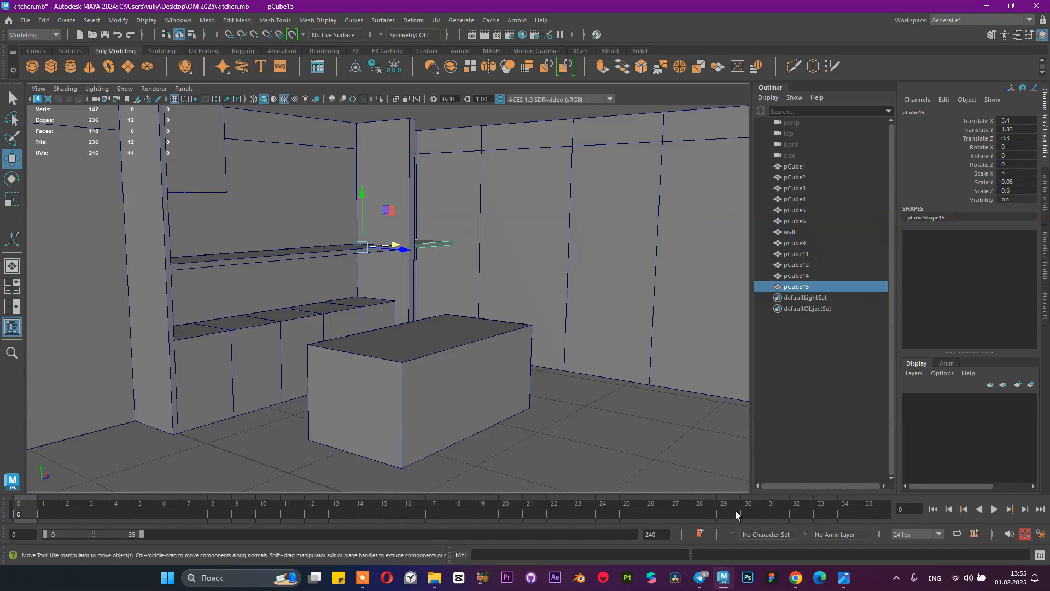
mouse_move(844, 585)
click(816, 546)
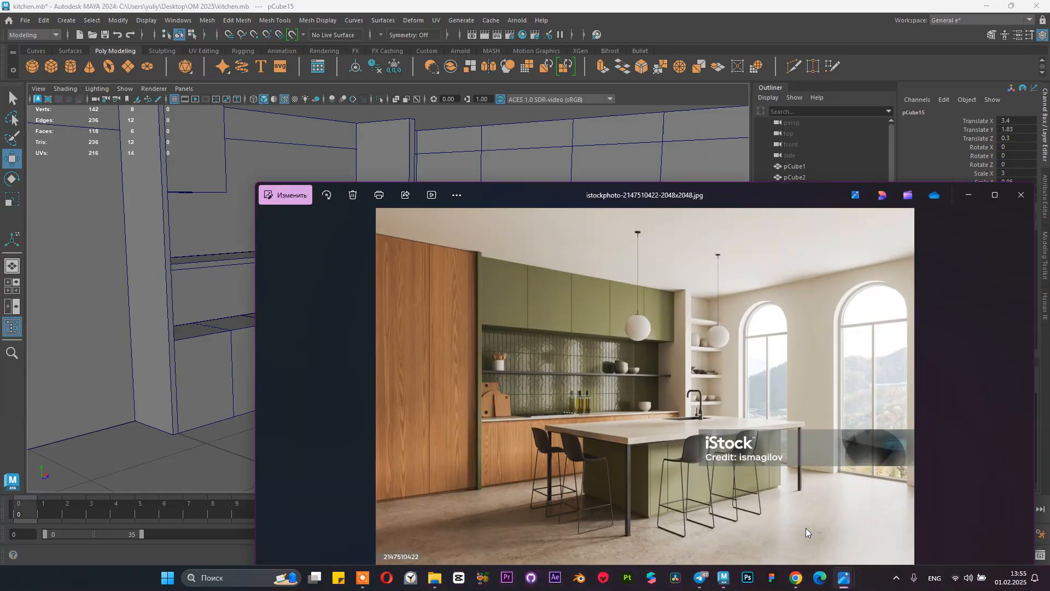
drag(820, 186, 774, 235)
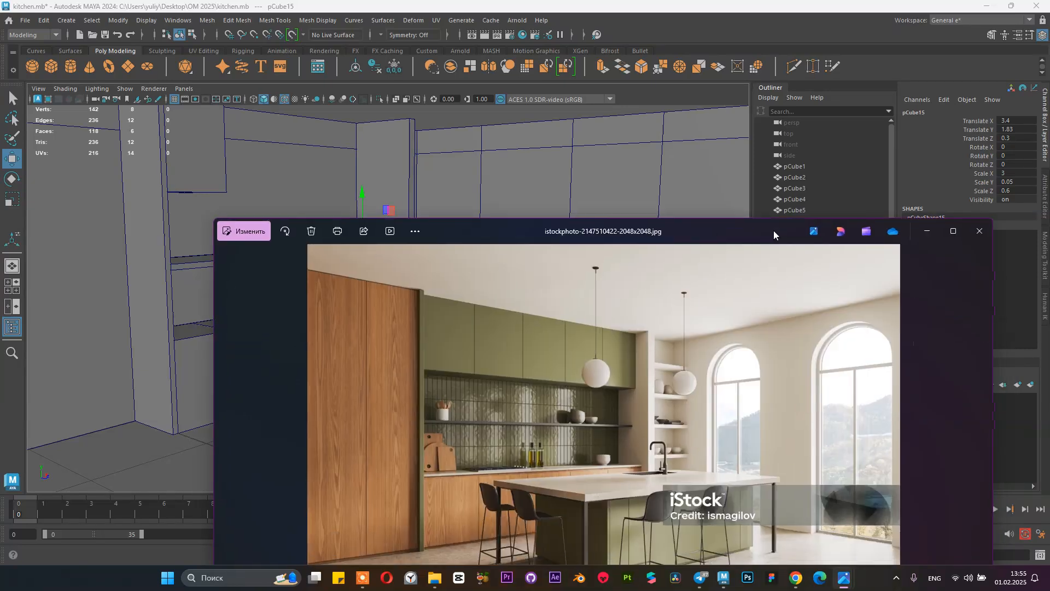
click(926, 232)
Step: Try shortening the duplicated shelf to fit the corner niche by setting its Scale X to 1.1
alt+drag(414, 256, 402, 267)
alt+middle_drag(402, 267, 400, 241)
scroll(401, 241, down, 3)
click(464, 189)
alt+middle_drag(481, 205, 413, 220)
click(377, 246)
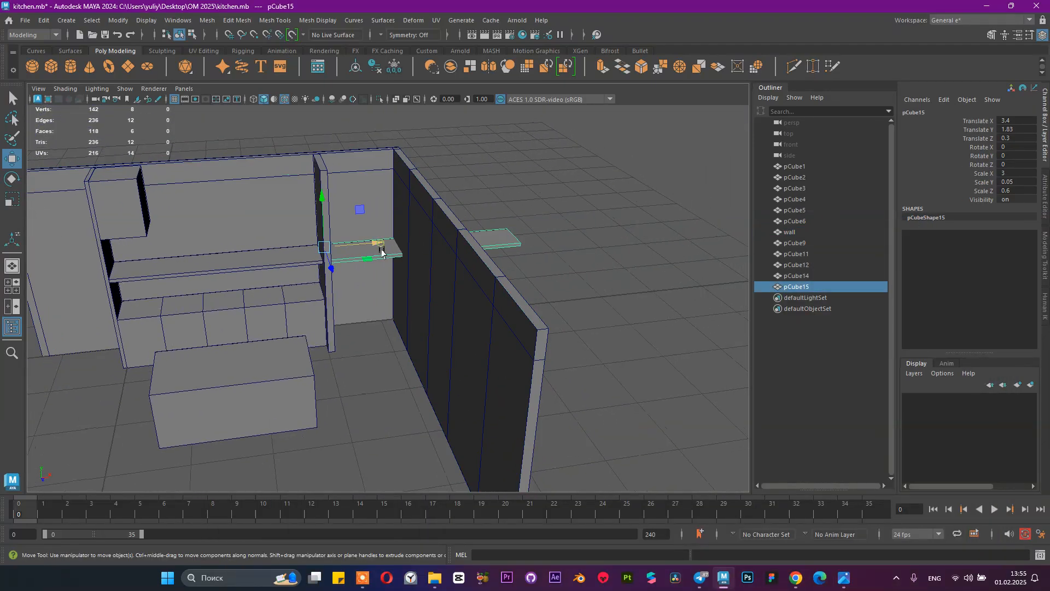
alt+drag(378, 246, 368, 253)
scroll(368, 253, up, 3)
alt+middle_drag(489, 289, 443, 270)
alt+drag(443, 270, 427, 240)
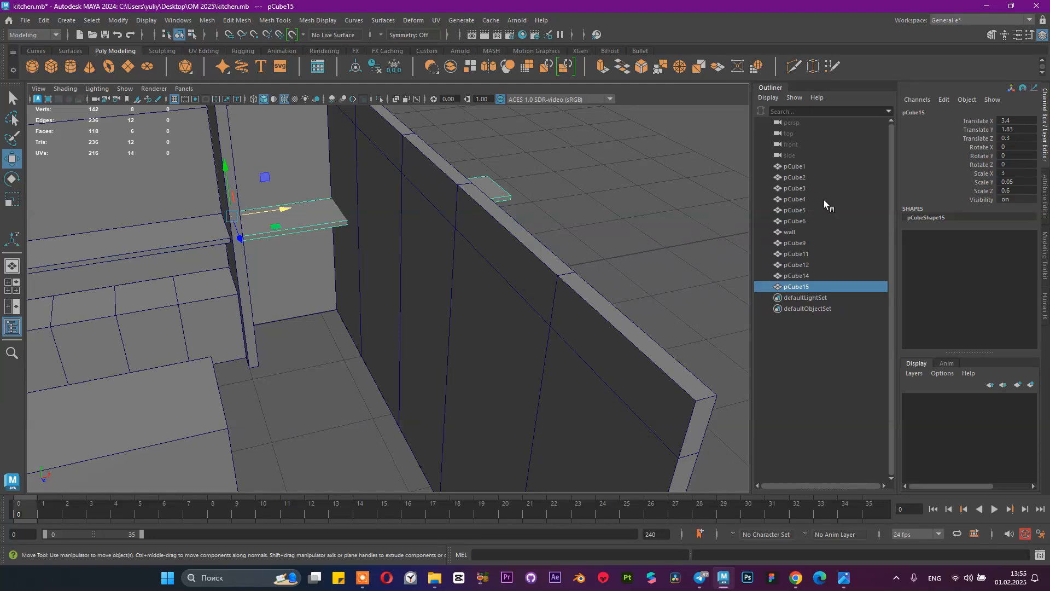
key(r)
drag(280, 210, 253, 228)
click(1016, 171)
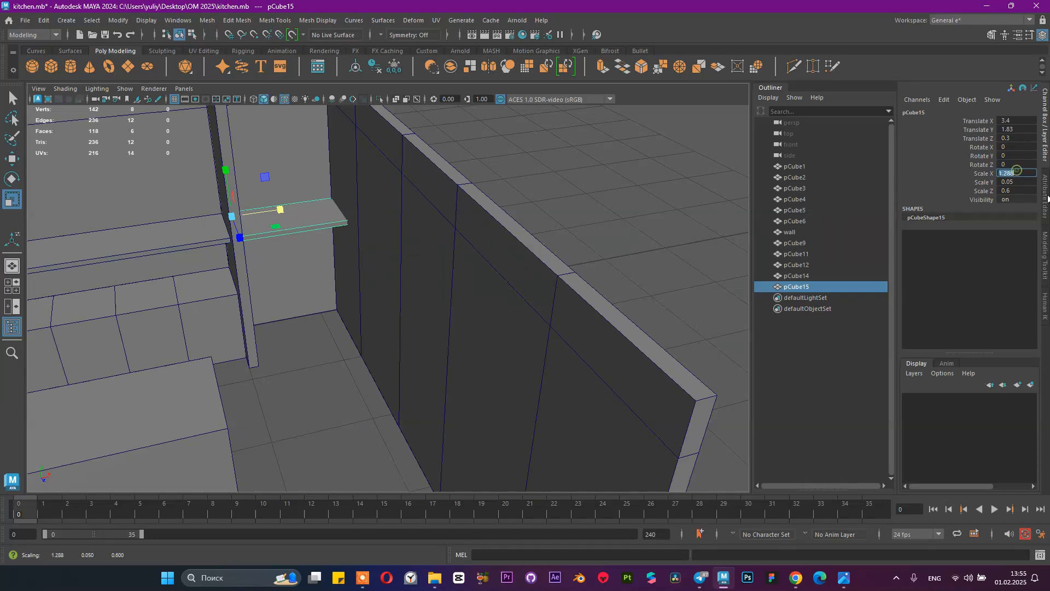
key(Return)
click(1031, 172)
text(1.1)
key(Return)
Step: Lengthen the niche shelf to Scale X 1.5, and trim it slightly so it still extends past the side wall
mouse_move(525, 237)
alt+mouse_down()
mouse_move(514, 244)
mouse_move(518, 274)
mouse_move(541, 235)
alt+mouse_up()
click(1025, 173)
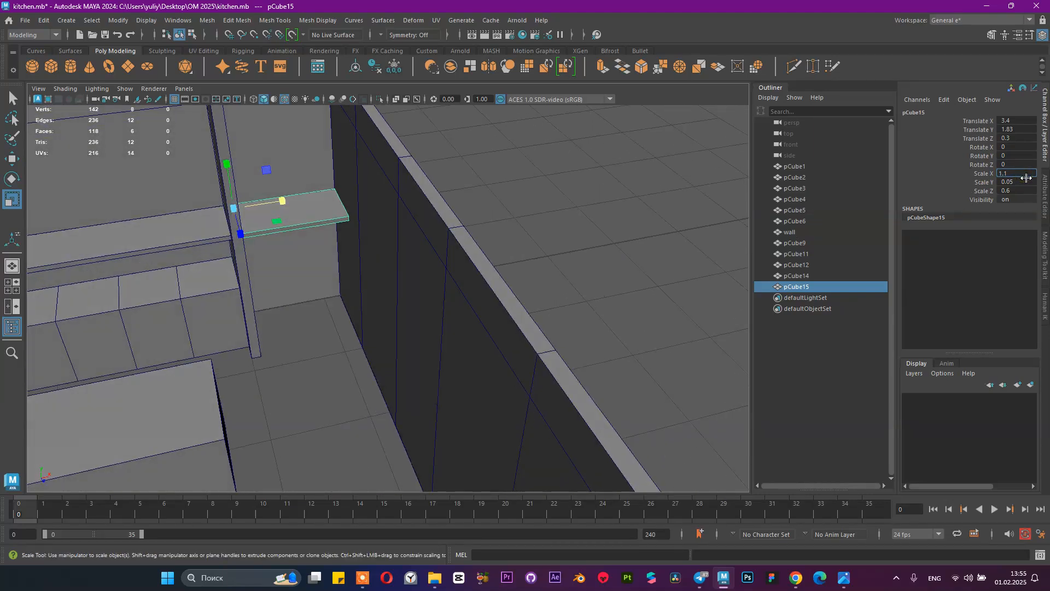
text(1.5)
key(Return)
alt+drag(527, 290, 345, 275)
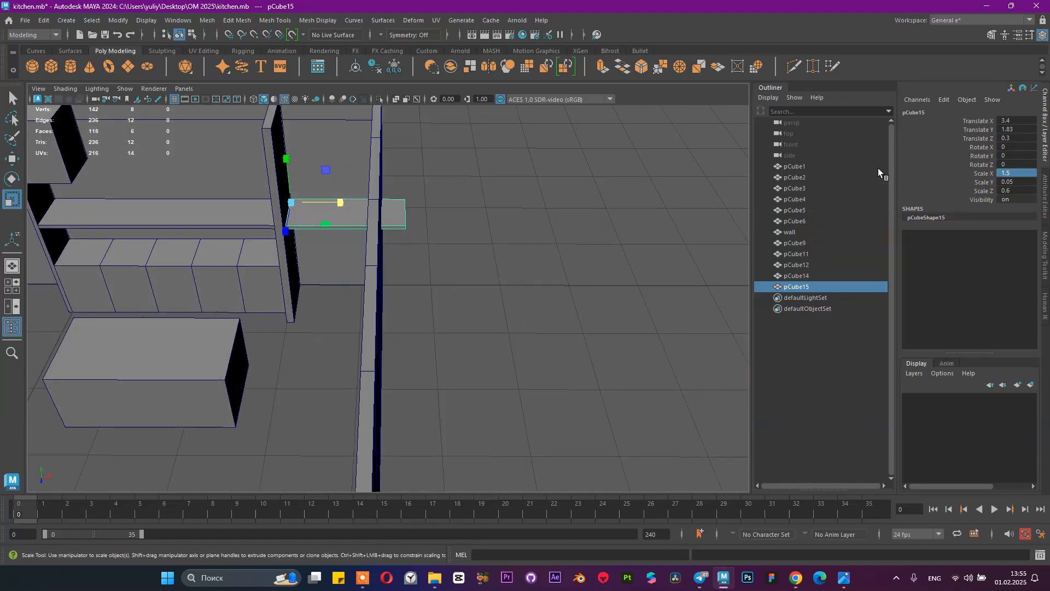
click(1012, 172)
text(4)
key(Return)
Step: Select all vertices of the side wall and move them outward along X to the niche shelf's end, then return to object mode
alt+drag(636, 323, 415, 165)
click(381, 167)
right_drag(436, 155, 377, 150)
drag(353, 124, 495, 492)
mouse_move(499, 383)
alt+mouse_down()
mouse_move(500, 291)
mouse_move(438, 335)
mouse_move(485, 368)
alt+mouse_up()
key(w)
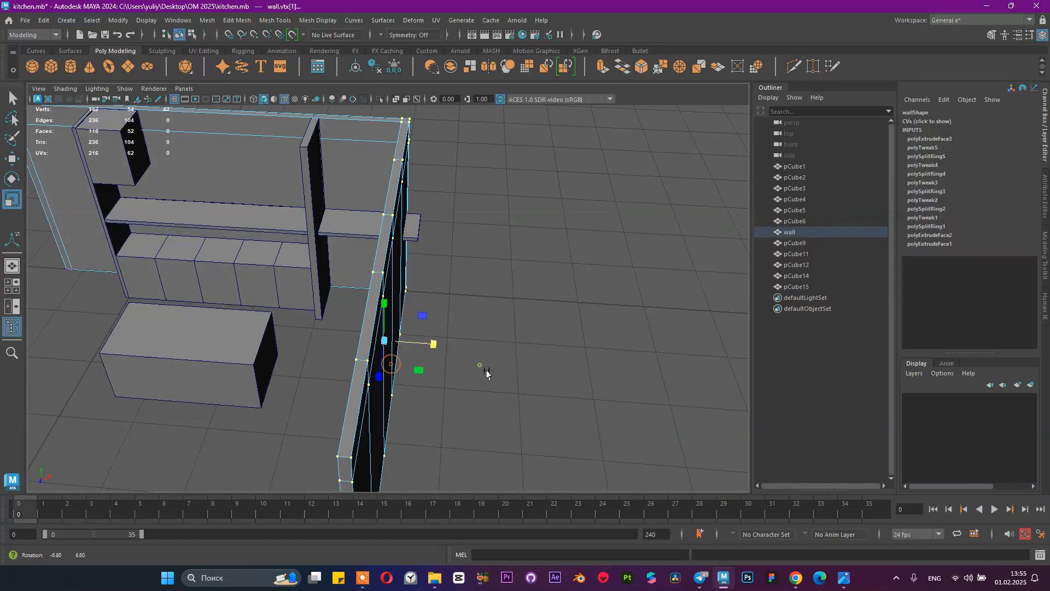
drag(436, 344, 458, 348)
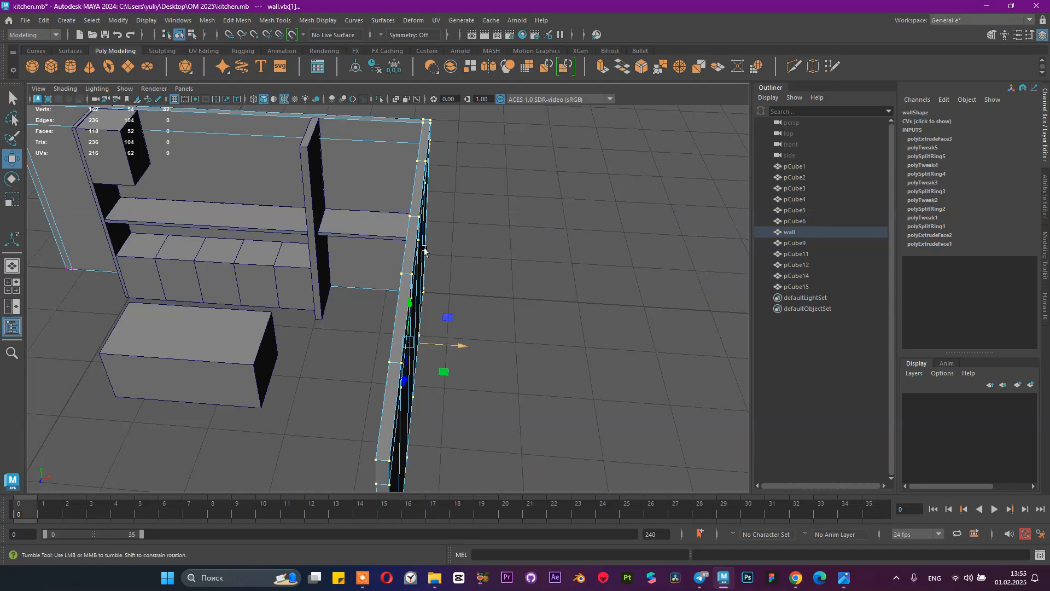
alt+drag(424, 251, 443, 274)
alt+right_drag(443, 274, 490, 317)
alt+middle_drag(490, 317, 461, 422)
drag(453, 428, 335, 337)
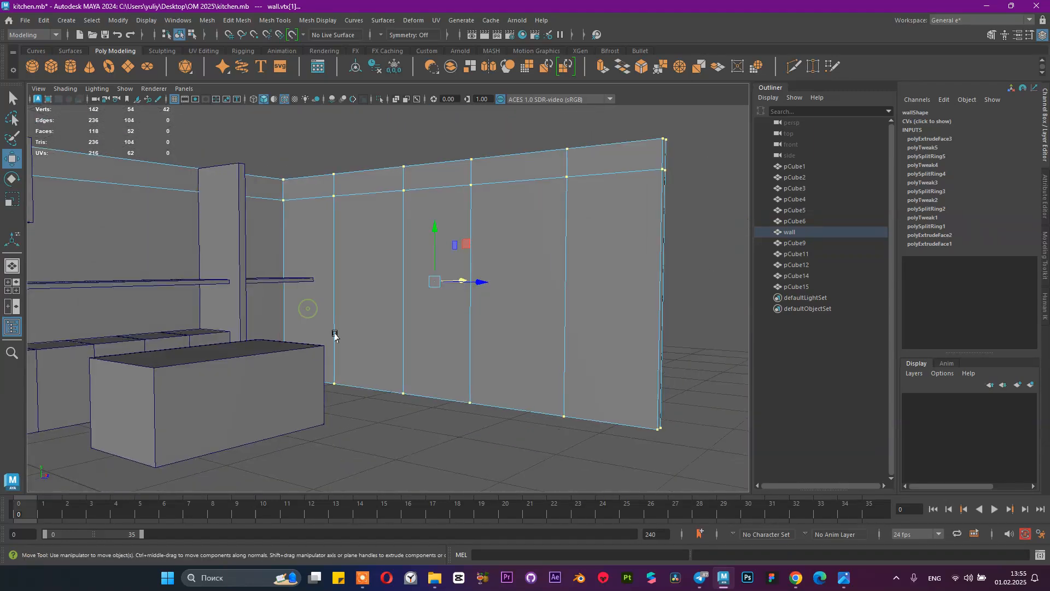
right_drag(439, 252, 510, 217)
click(445, 135)
scroll(456, 219, down, 2)
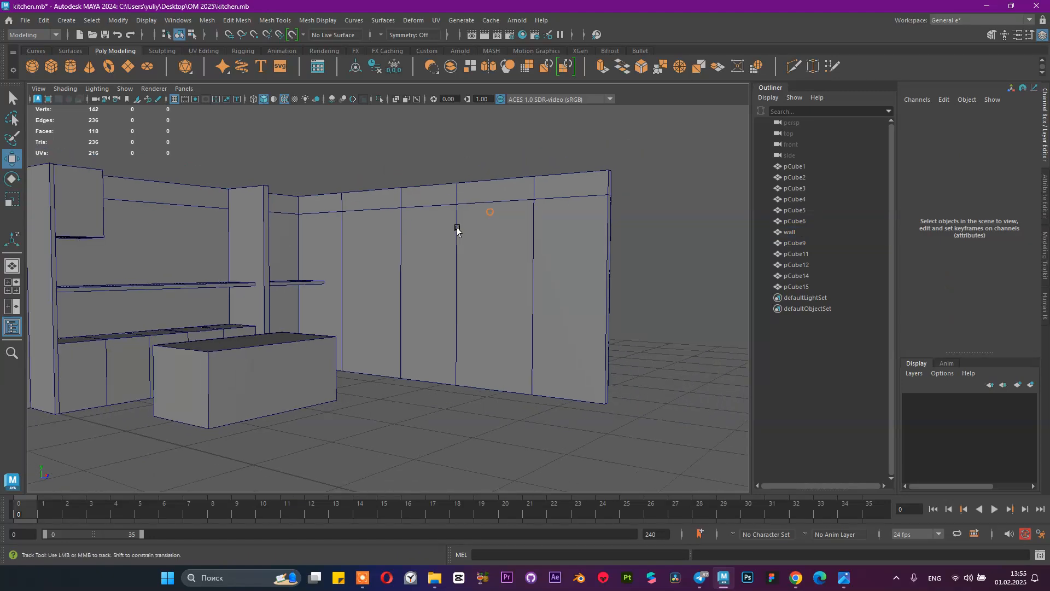
Step: Restore the cameraView1 view and compare the widened room and the island's length with the reference photo
alt+drag(457, 229, 425, 218)
click(38, 88)
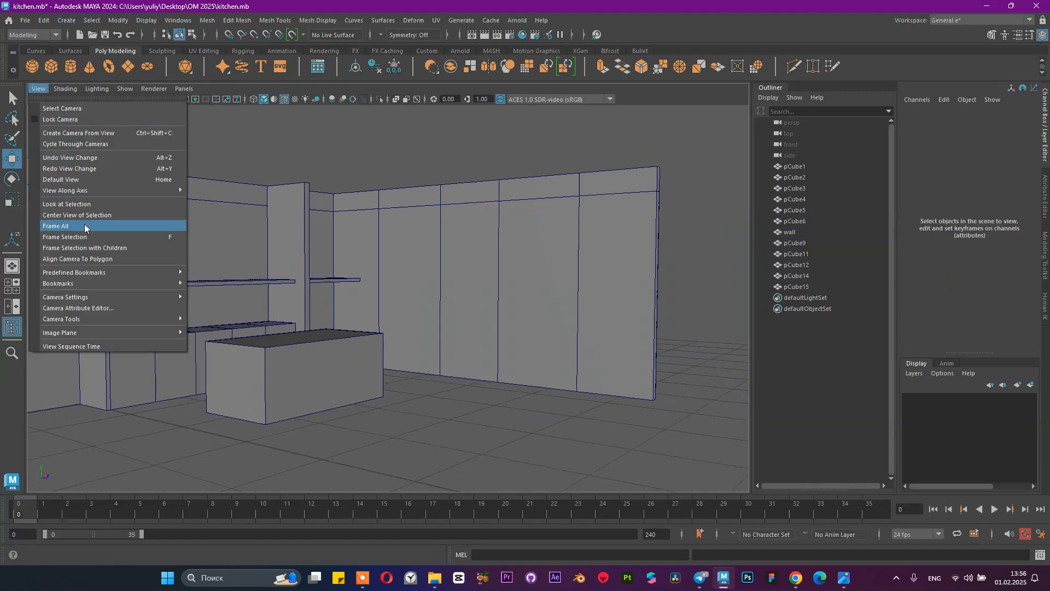
mouse_move(147, 282)
click(198, 281)
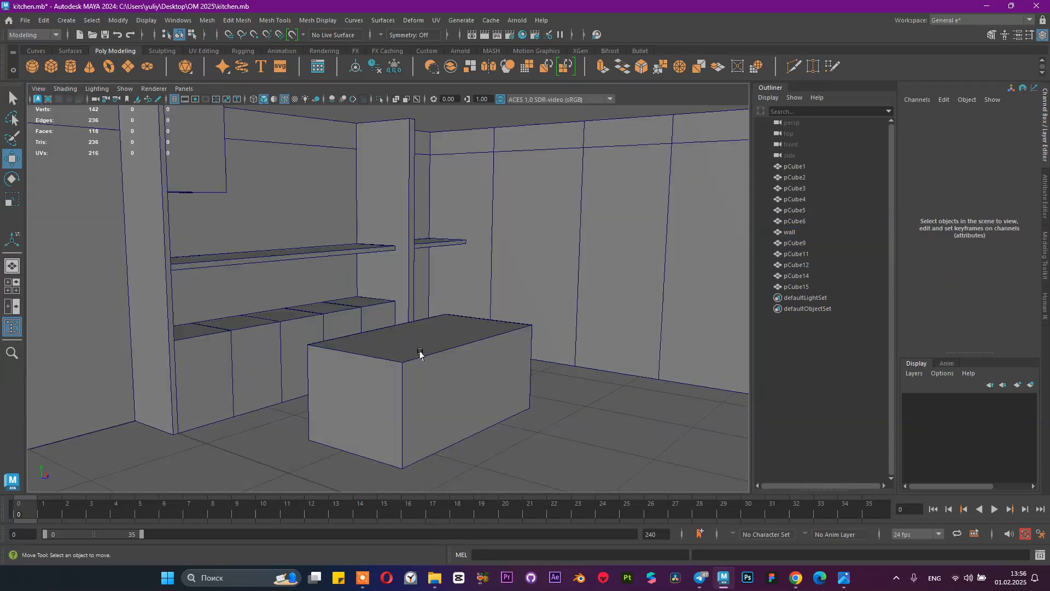
mouse_move(844, 577)
click(779, 515)
drag(709, 238, 701, 214)
click(919, 209)
Step: Lengthen the kitchen island block by setting its Scale X to 2.5
click(480, 354)
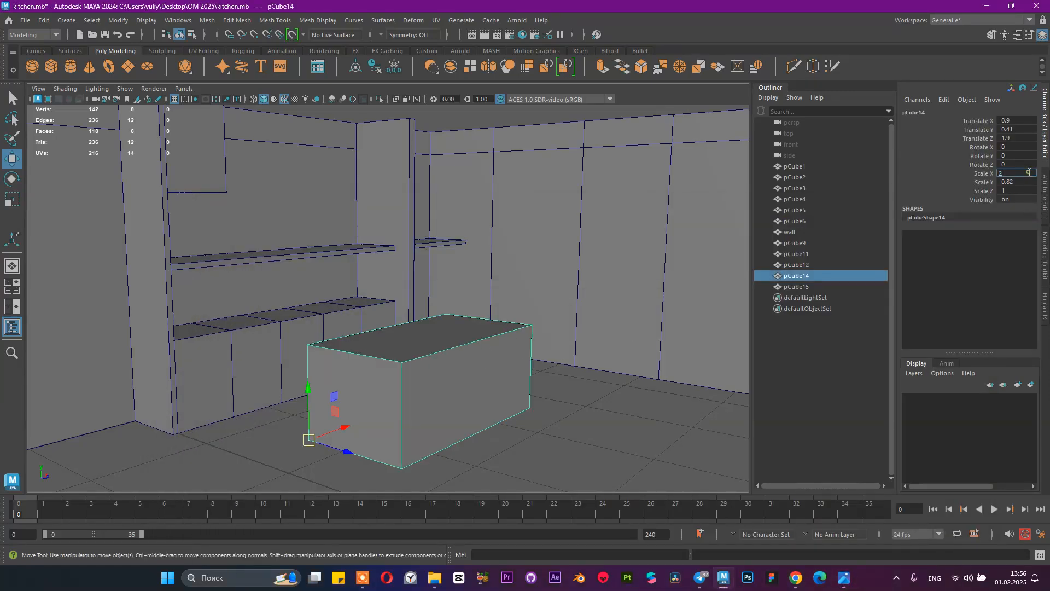
text(2.5)
key(Return)
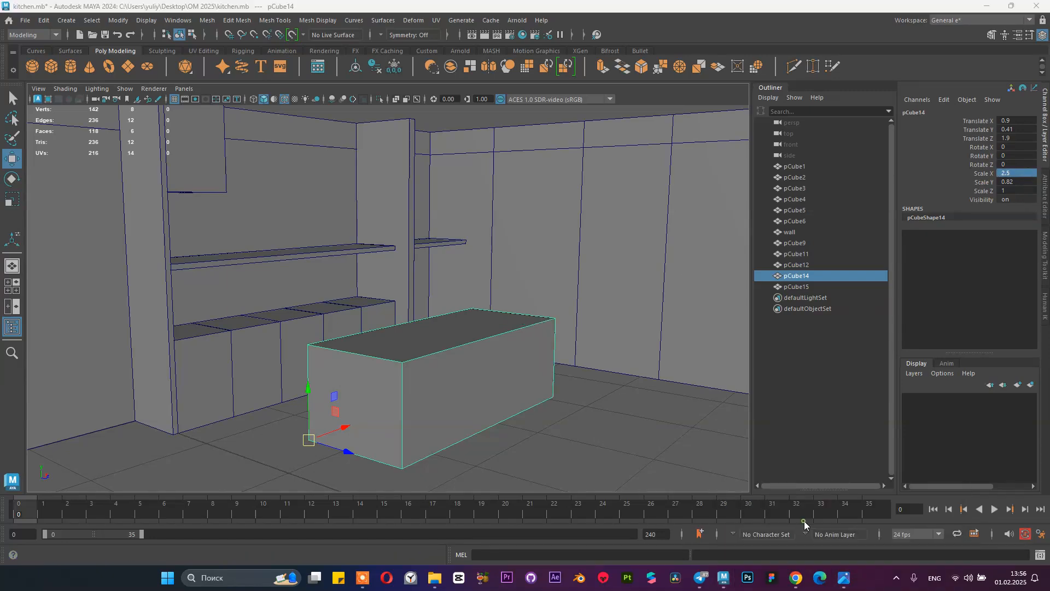
Step: Check the lengthened island against the reference photo and save the scene
click(844, 578)
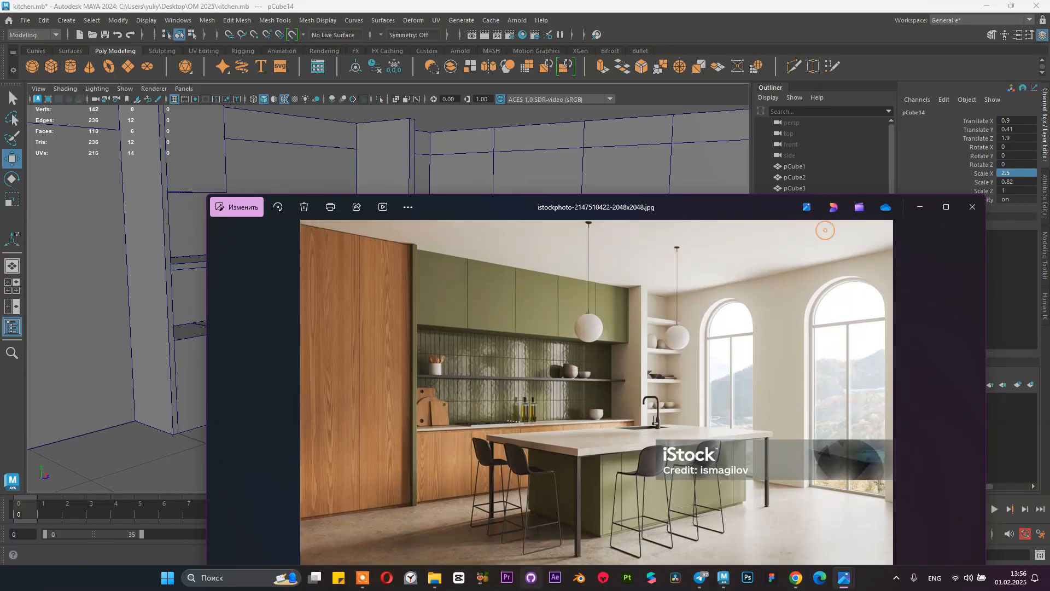
click(919, 207)
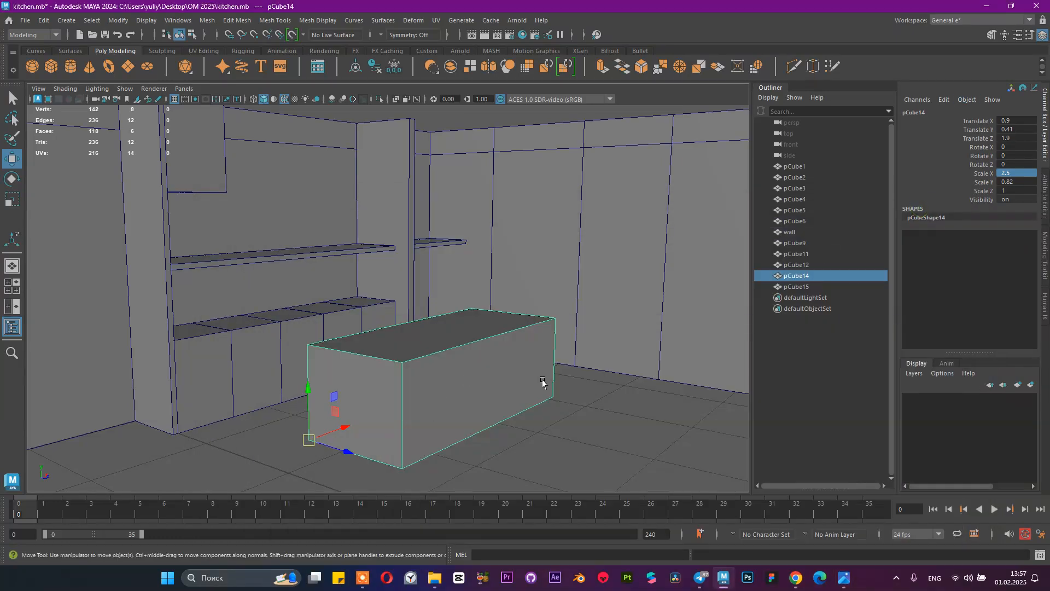
alt+drag(531, 361, 508, 366)
alt+right_drag(508, 365, 424, 328)
key(ctrl+s)
alt+drag(557, 356, 553, 394)
Step: Reopen the kitchen reference photo and examine the island's design once more
click(796, 578)
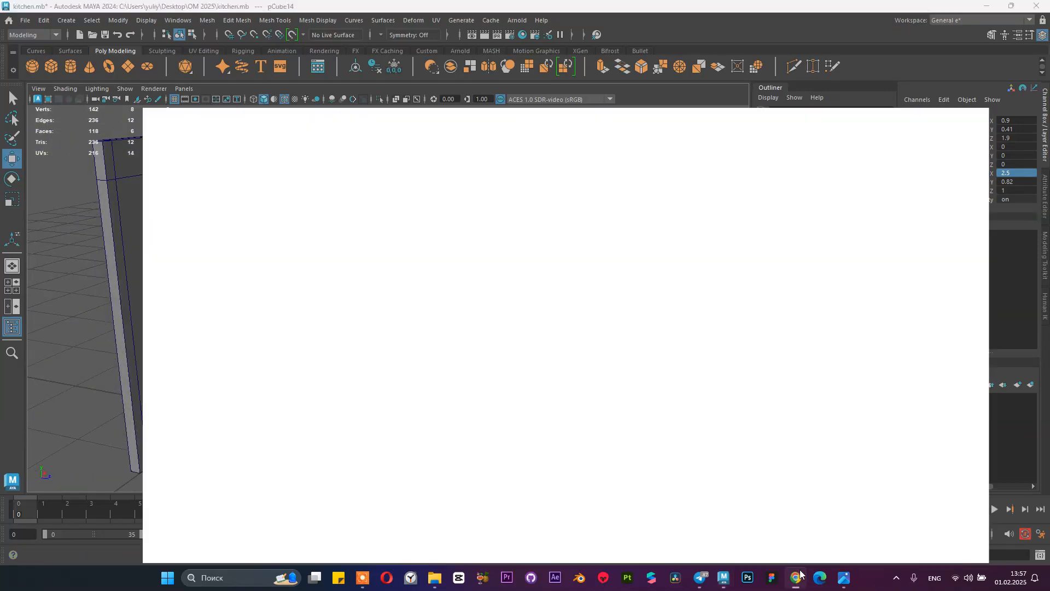
click(990, 11)
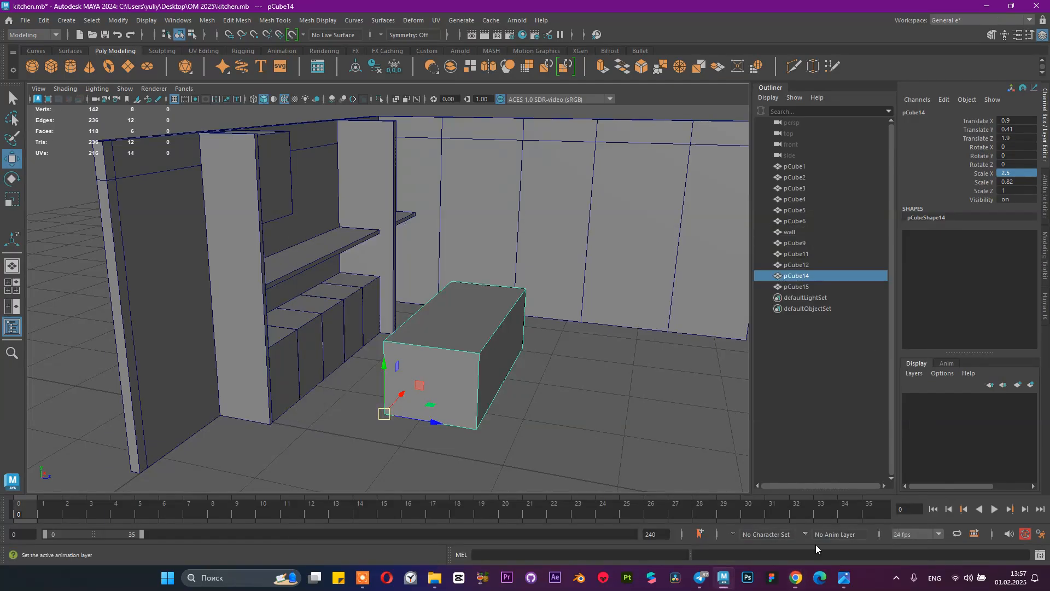
mouse_move(844, 578)
click(791, 529)
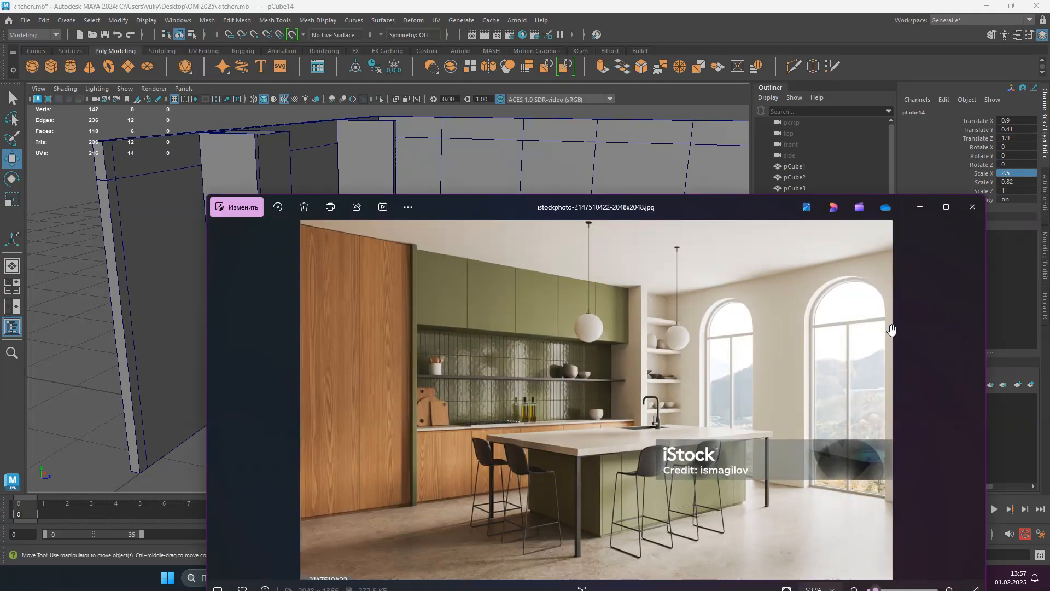
click(921, 208)
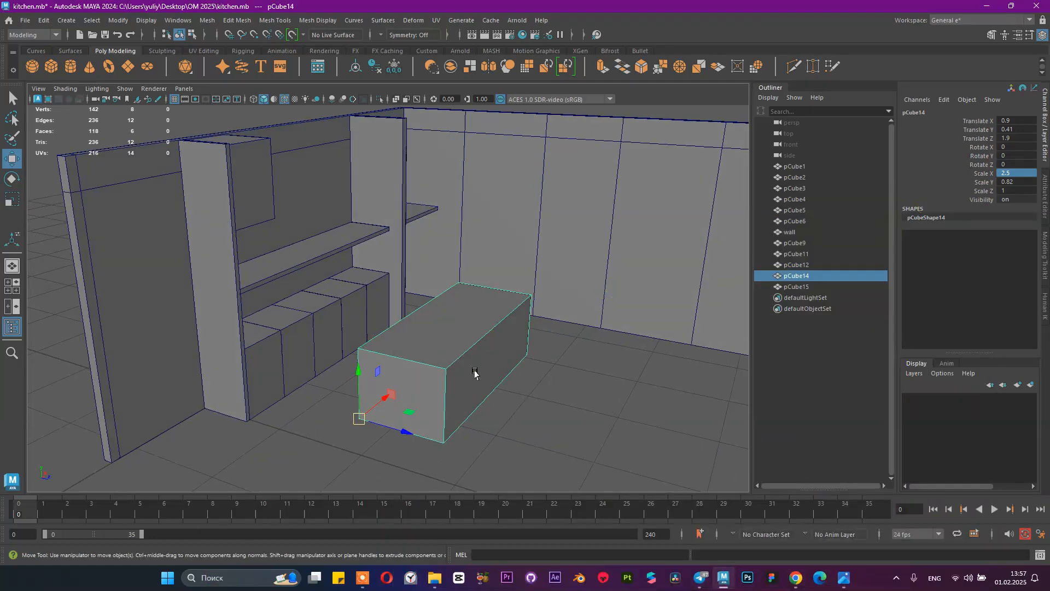
Step: Widen the kitchen island block by setting its Scale Z to 1.2
key(r)
drag(402, 432, 404, 430)
click(1023, 190)
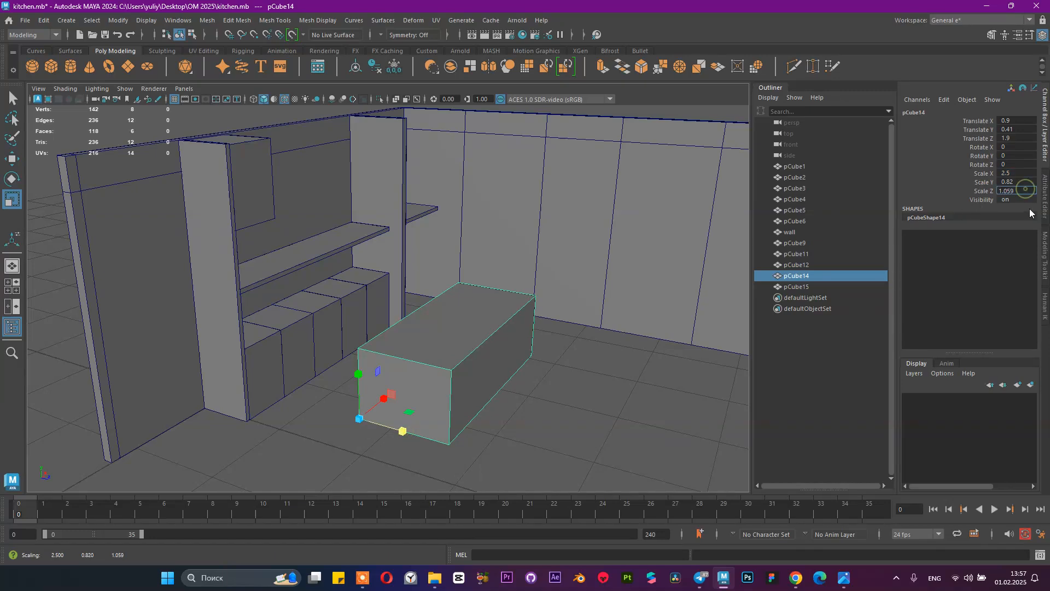
text(1.2)
key(Return)
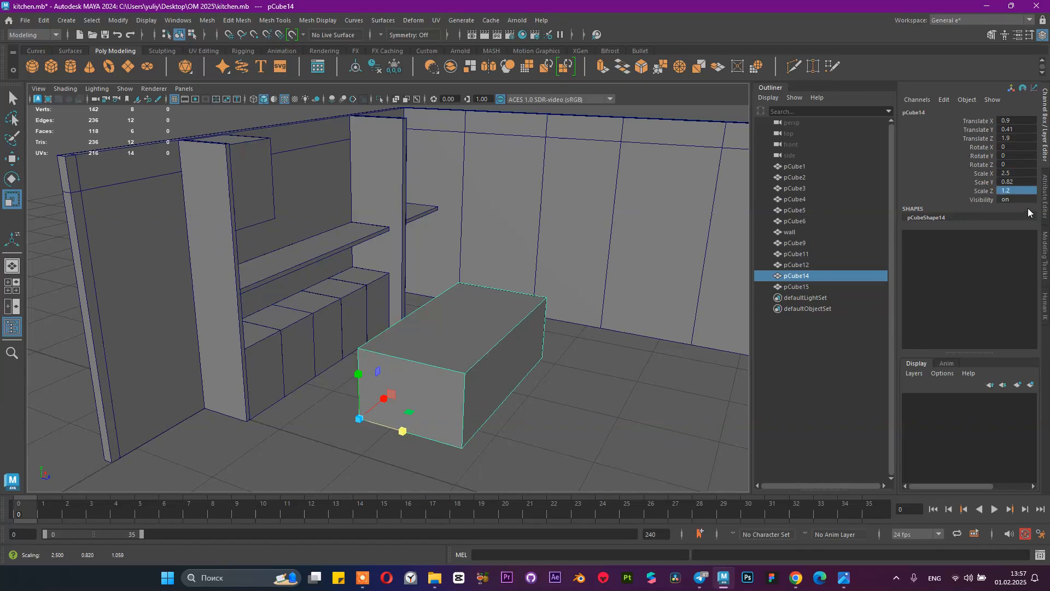
Step: Restore the bookmarked camera view and compare the widened island with the kitchen reference photo
scroll(579, 278, up, 2)
click(36, 89)
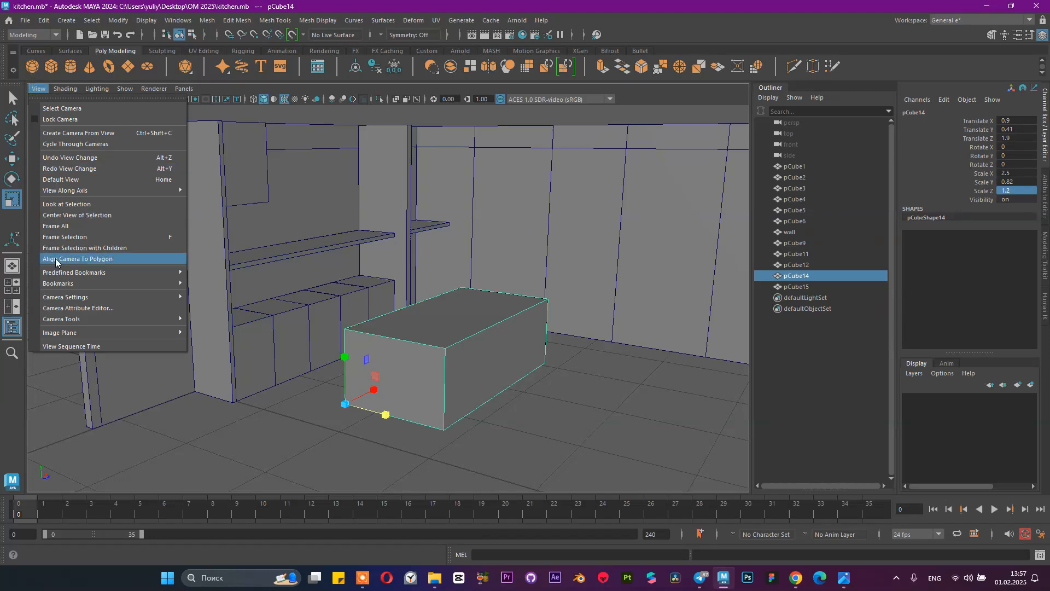
click(201, 284)
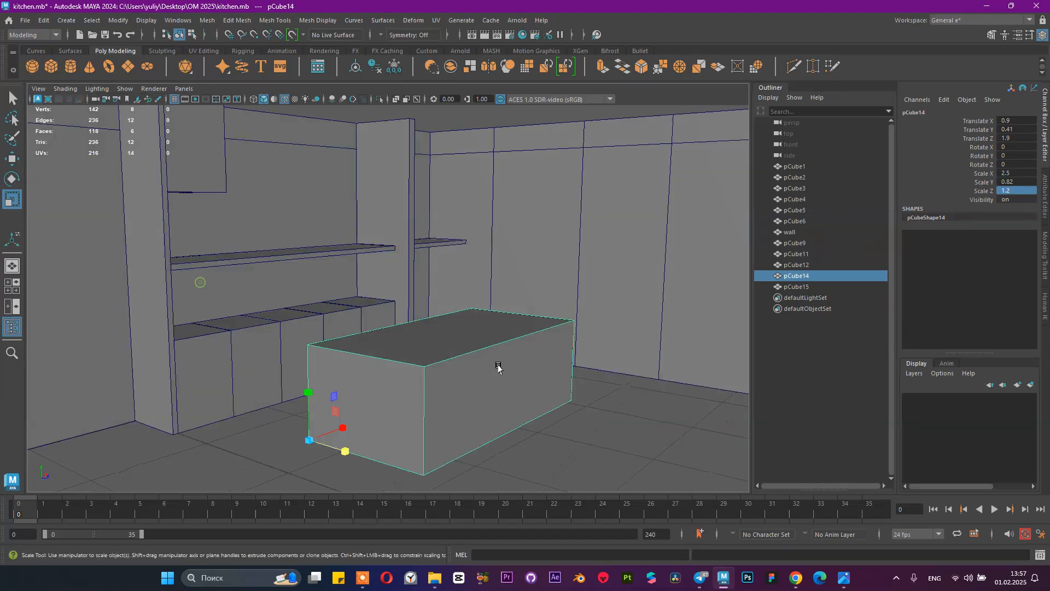
mouse_move(846, 578)
click(818, 542)
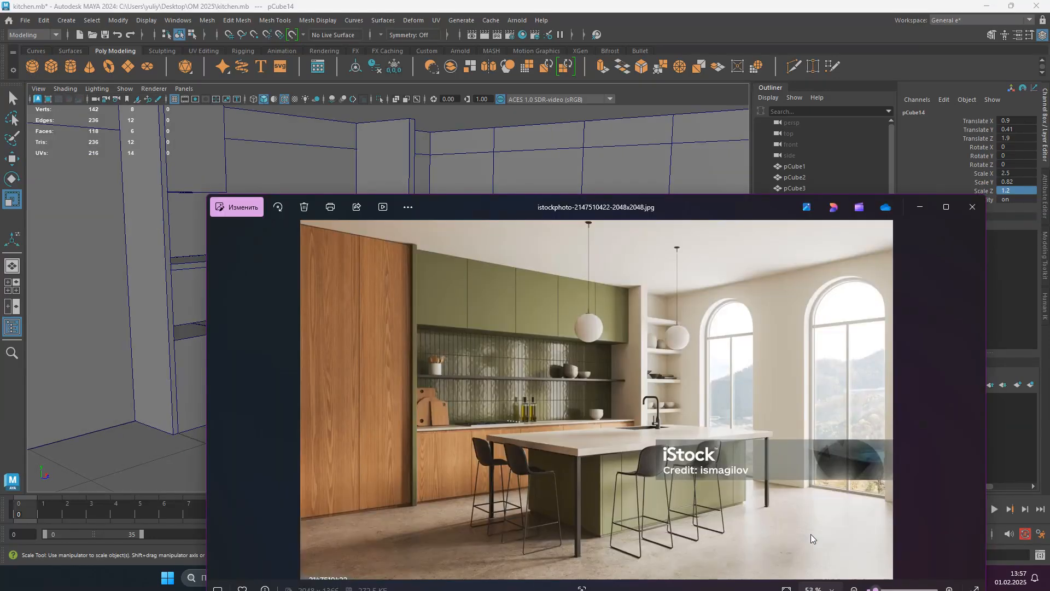
drag(730, 208, 754, 211)
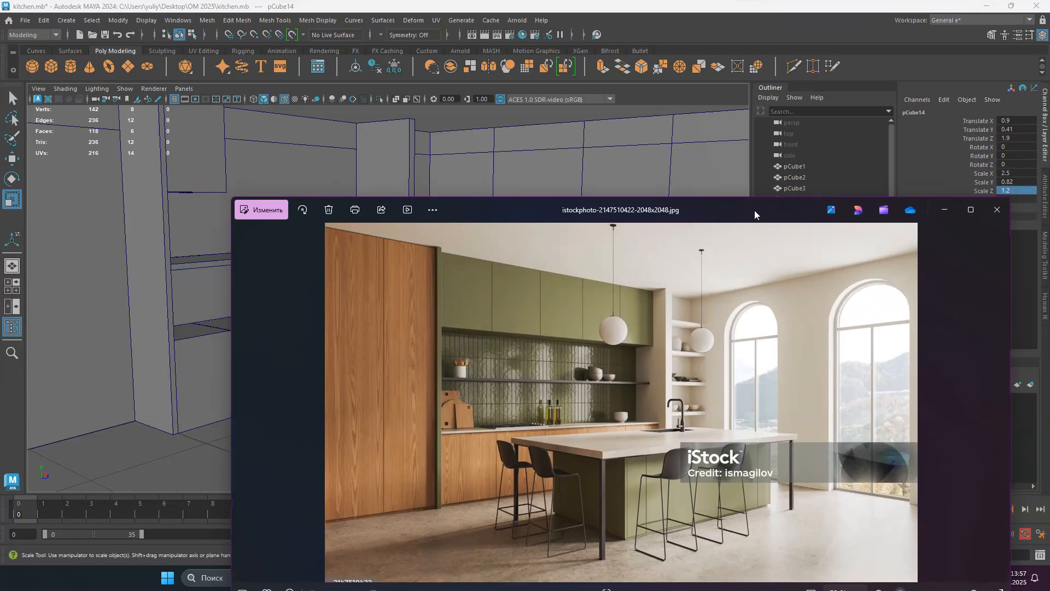
click(944, 209)
Step: Examine the room blockout from several angles and consult the reference photo and the kitchen cabinet dimension drawings in the browser
alt+drag(469, 279, 424, 303)
alt+right_drag(424, 303, 274, 290)
alt+drag(372, 290, 456, 306)
alt+right_drag(465, 318, 556, 352)
alt+middle_drag(556, 352, 519, 353)
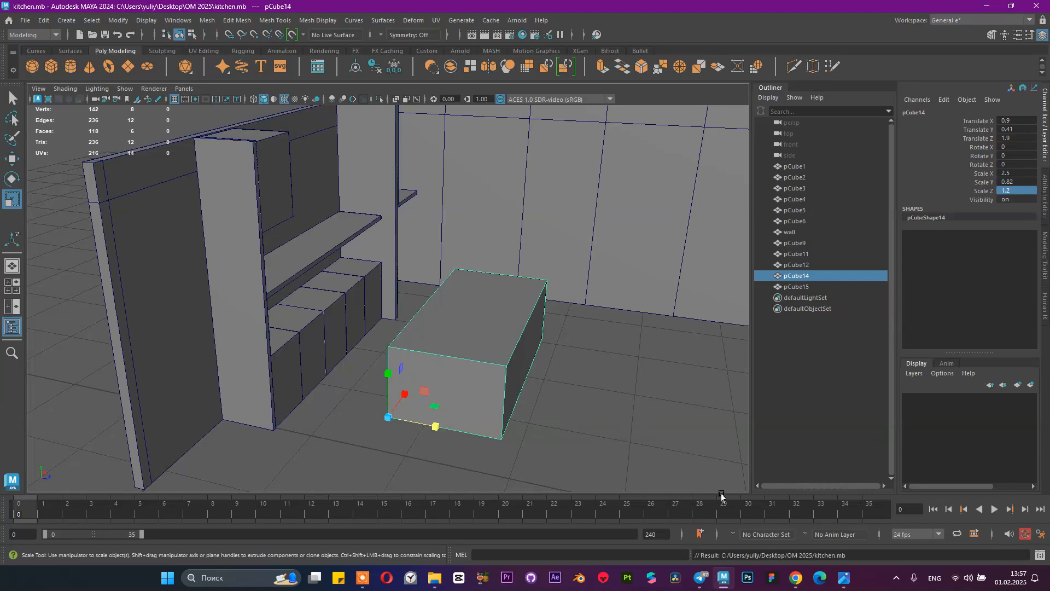
mouse_move(844, 578)
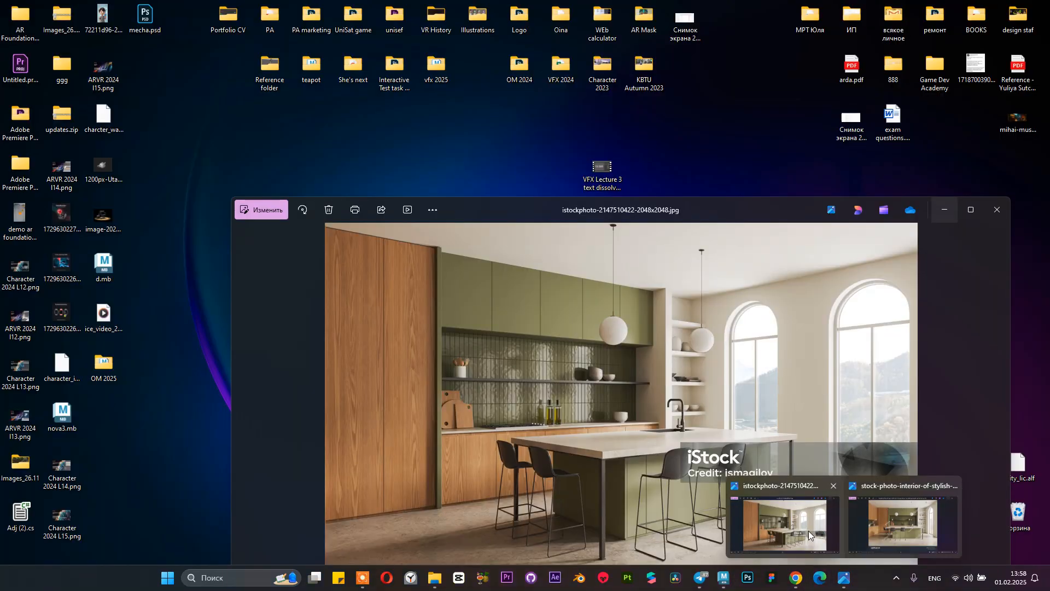
alt+right_drag(617, 248, 542, 241)
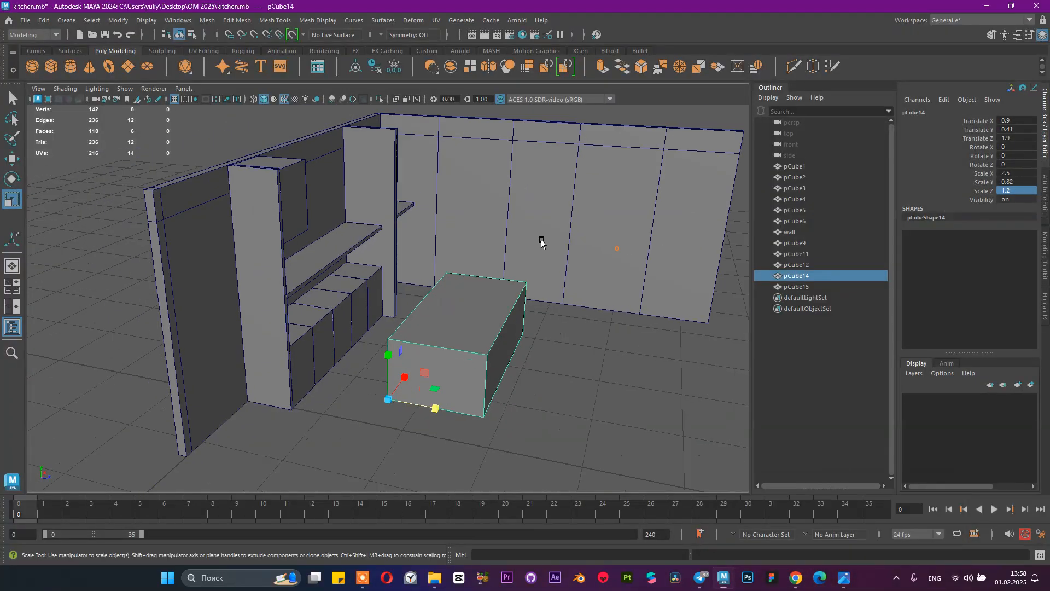
alt+drag(553, 255, 520, 286)
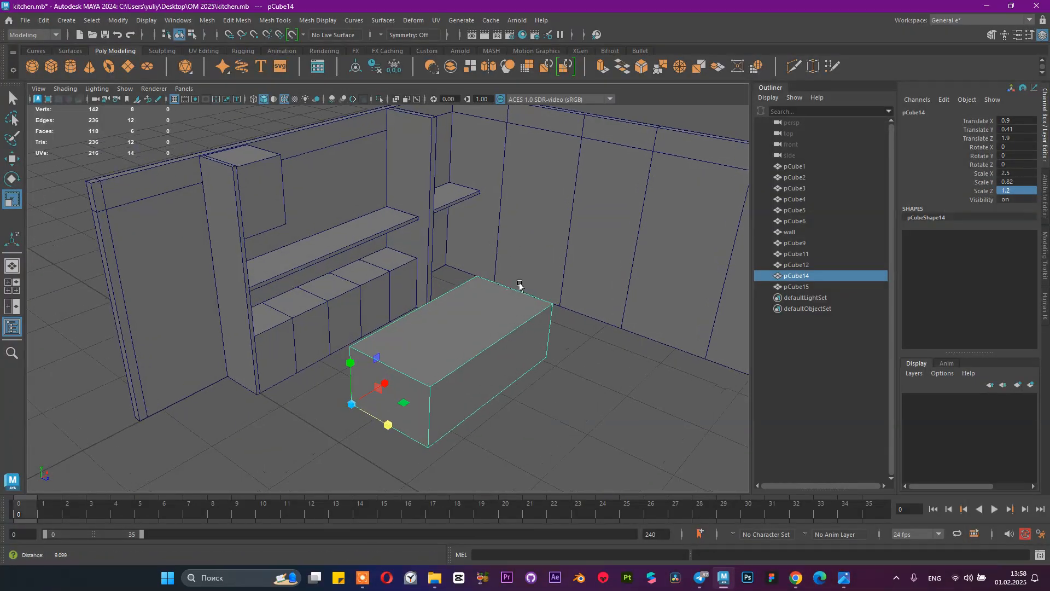
alt+right_drag(520, 286, 544, 281)
alt+drag(544, 282, 506, 235)
alt+right_drag(551, 272, 519, 290)
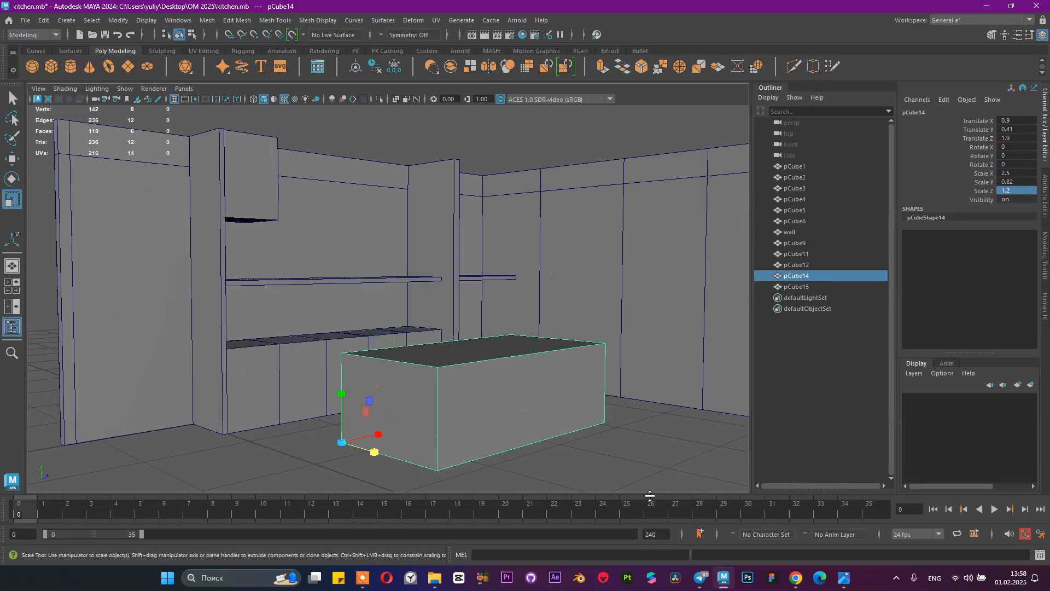
click(796, 578)
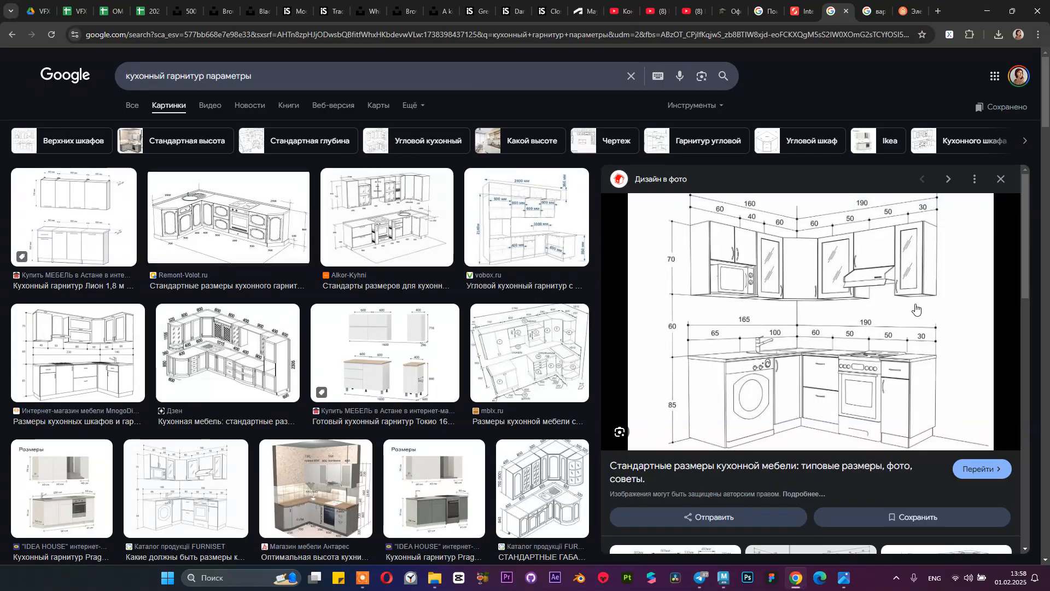
click(988, 12)
Step: Select the base cabinet next to the tall unit, compare the cabinet row with the reference photo, and save the scene
alt+drag(345, 314, 399, 354)
alt+right_drag(399, 354, 418, 353)
alt+drag(246, 353, 302, 362)
click(272, 373)
alt+right_drag(302, 362, 400, 369)
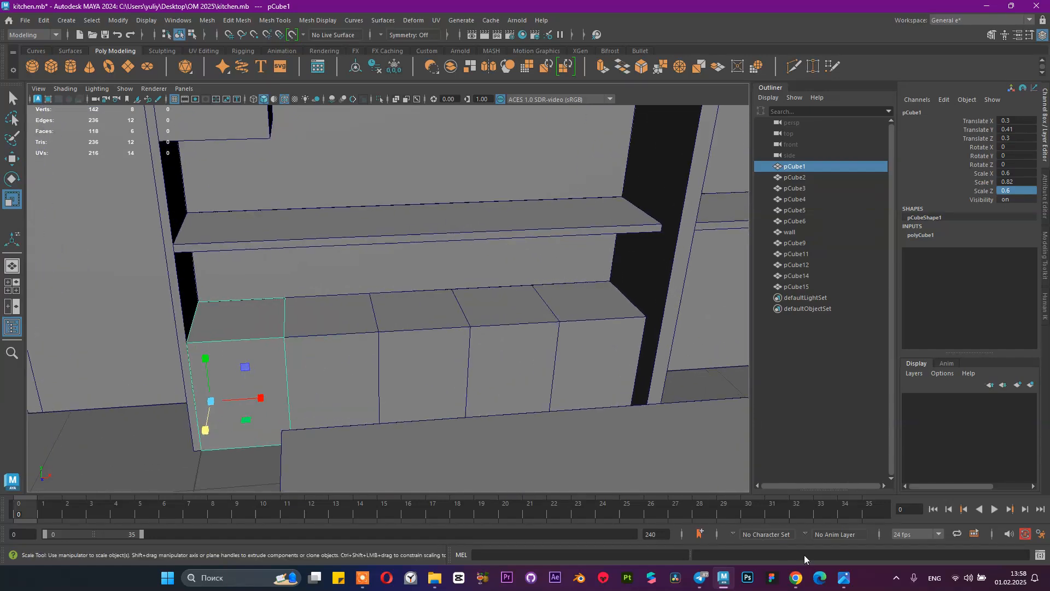
click(844, 578)
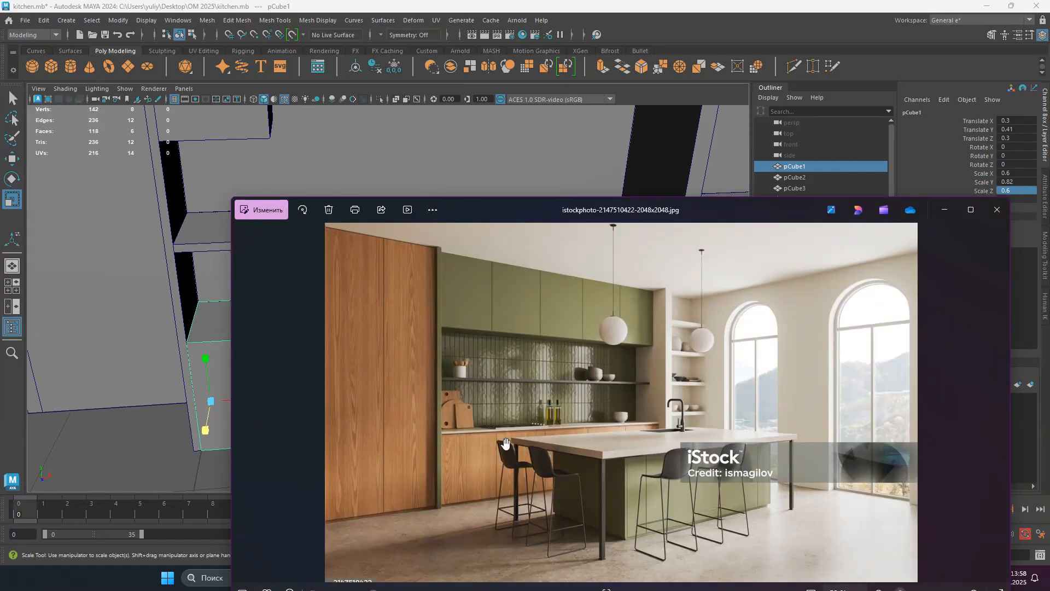
click(945, 209)
alt+drag(434, 328, 485, 301)
key(q)
key(ctrl+s)
Step: Group the other four base cabinets of the row and hide the group
alt+drag(387, 347, 340, 374)
key(r)
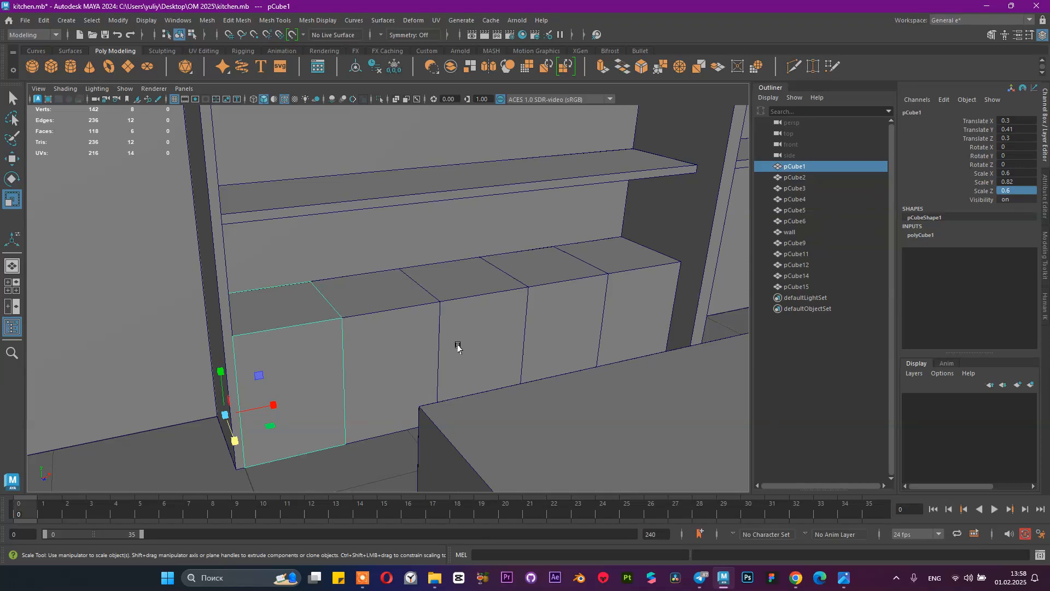
click(410, 364)
shift+click(487, 337)
shift+click(585, 307)
shift+click(630, 301)
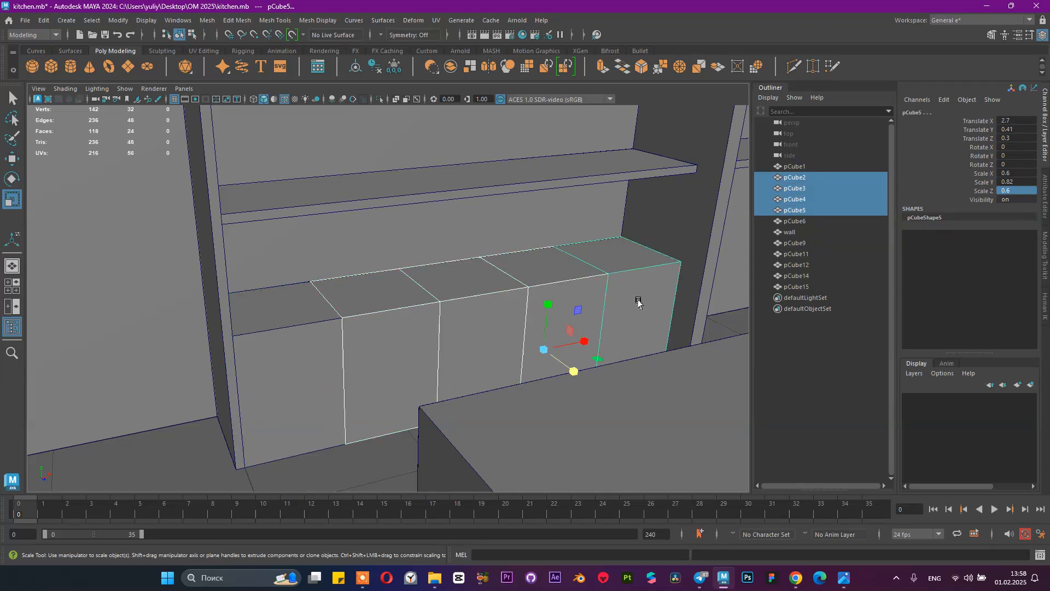
key(ctrl+g)
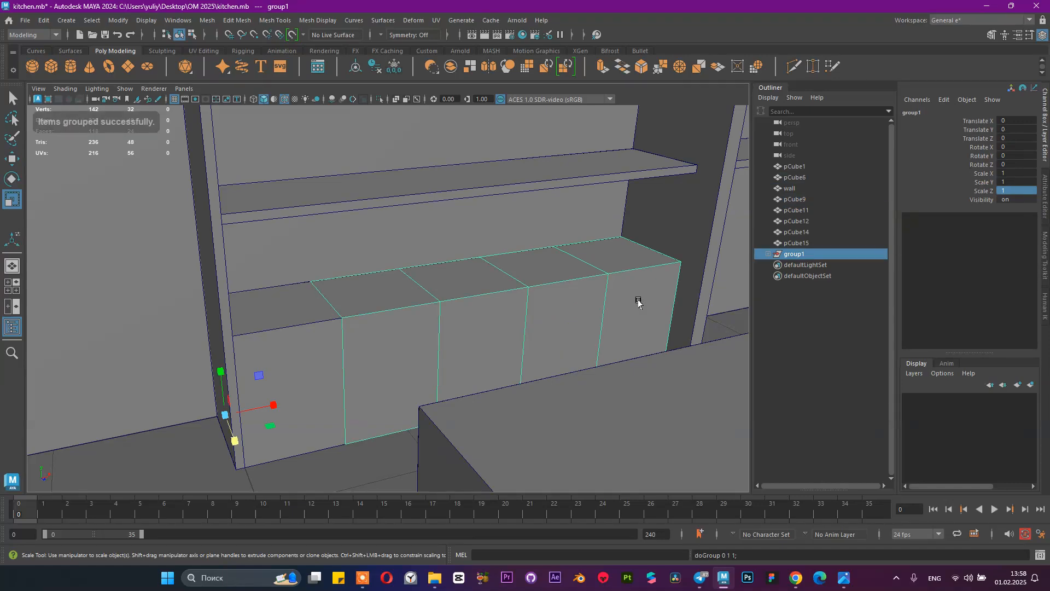
key(ctrl+h)
Step: Stretch the remaining base cabinet along the whole cabinet run by setting its Scale X to 3
click(323, 340)
alt+drag(323, 340, 391, 362)
alt+drag(344, 360, 260, 389)
alt+drag(246, 347, 190, 375)
alt+drag(448, 316, 273, 316)
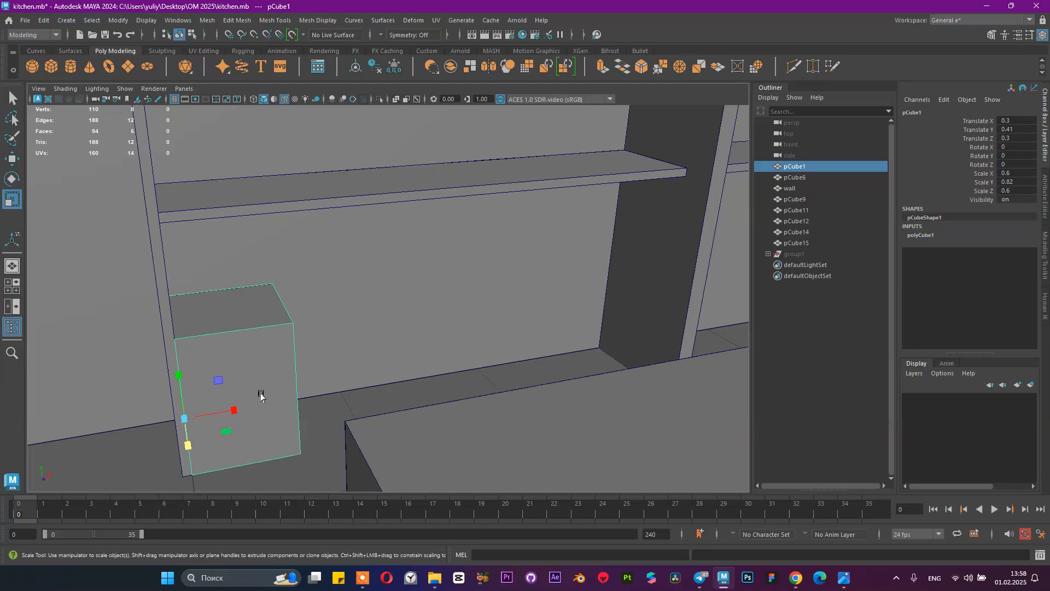
alt+drag(701, 282, 383, 352)
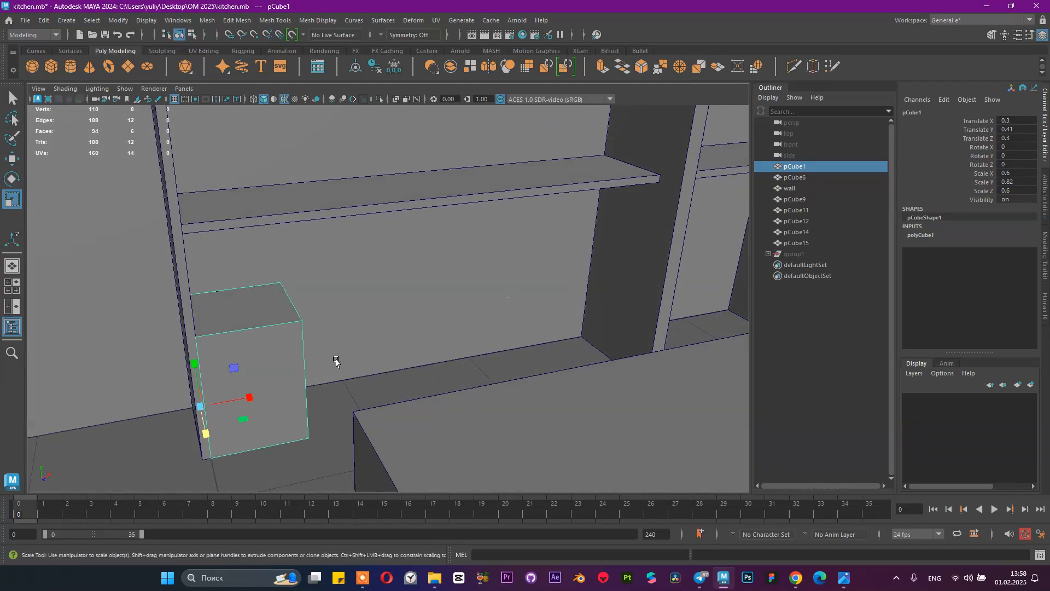
drag(248, 395, 432, 364)
click(1030, 173)
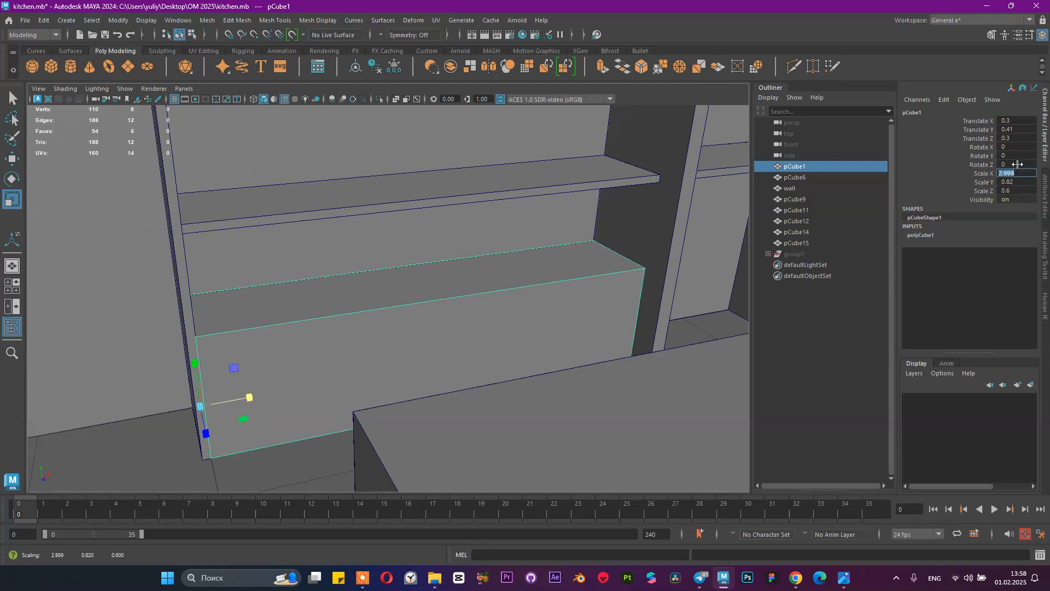
key(Return)
Step: Compare the stretched base cabinet with the cabinet run and countertop in the reference photo
alt+drag(579, 251, 593, 380)
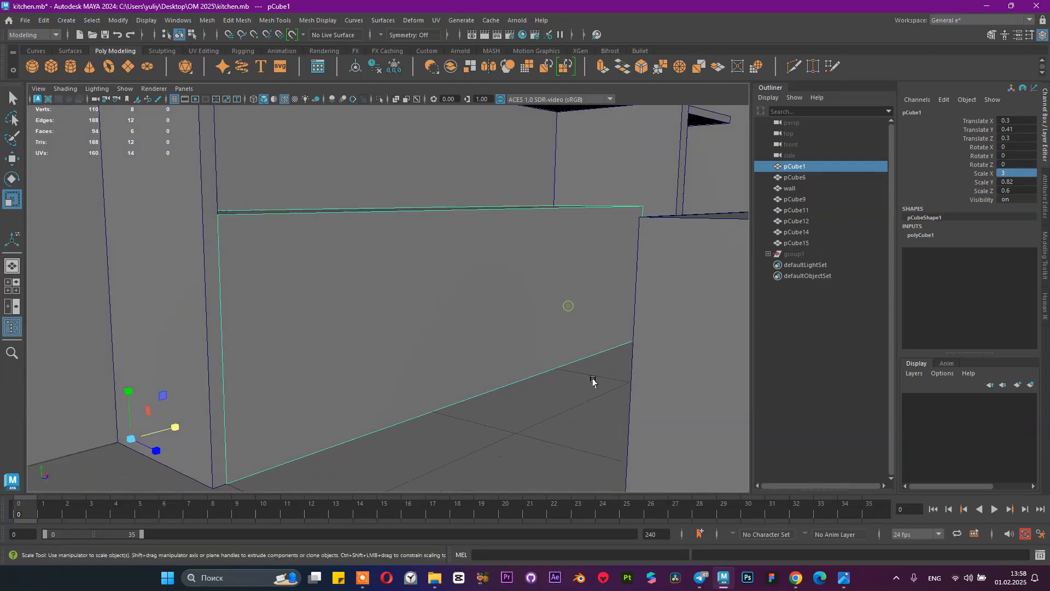
mouse_move(852, 575)
click(797, 534)
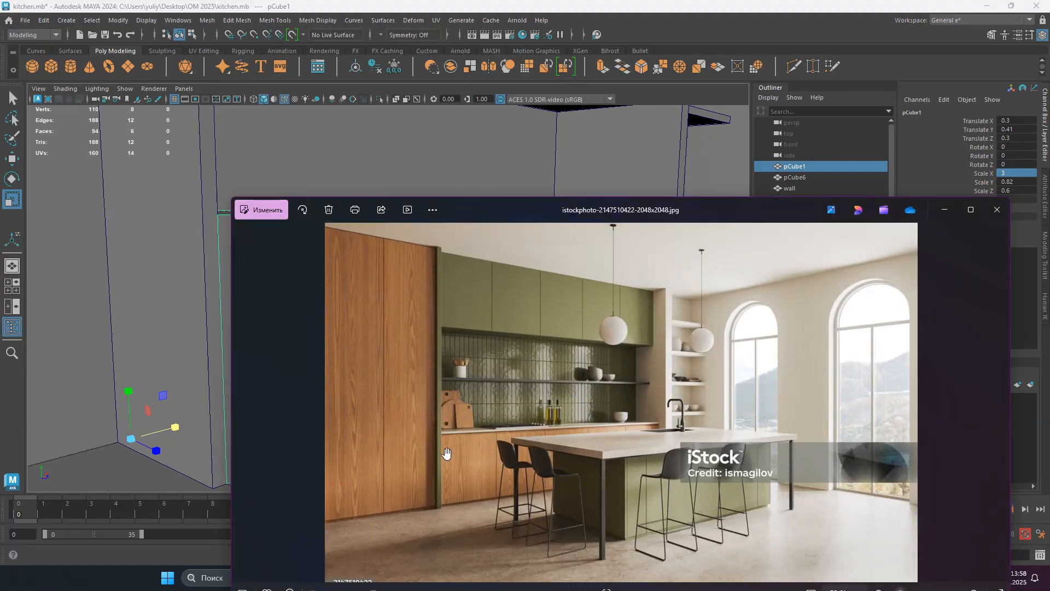
click(944, 210)
scroll(469, 328, down, 3)
alt+drag(462, 336, 371, 325)
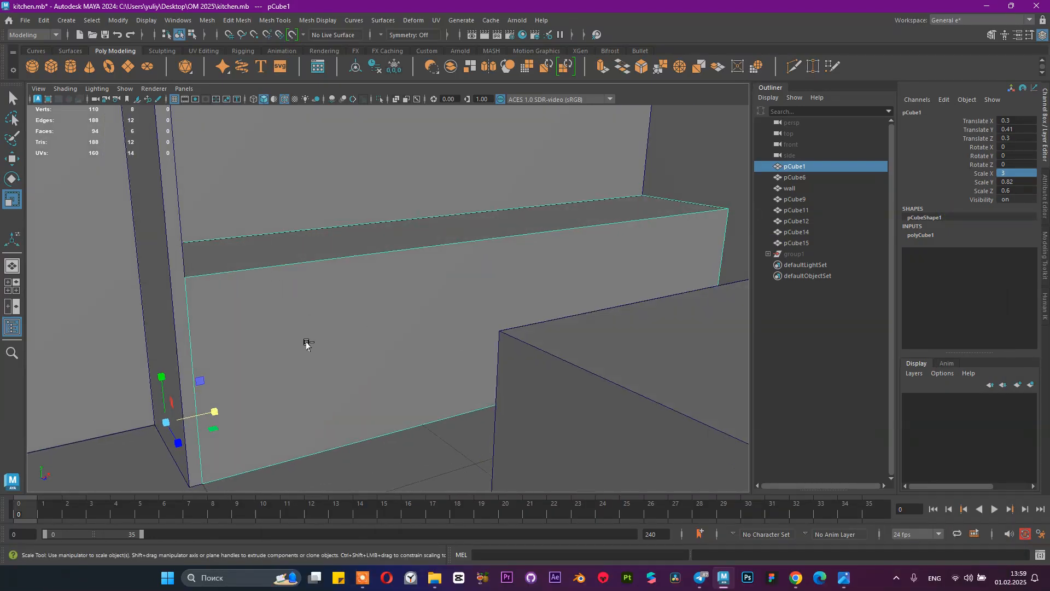
Step: Duplicate the long base cabinet, raise the copy to Translate Y 1.23, and flatten it into a countertop with Scale Y 0.03
key(ctrl+d)
key(w)
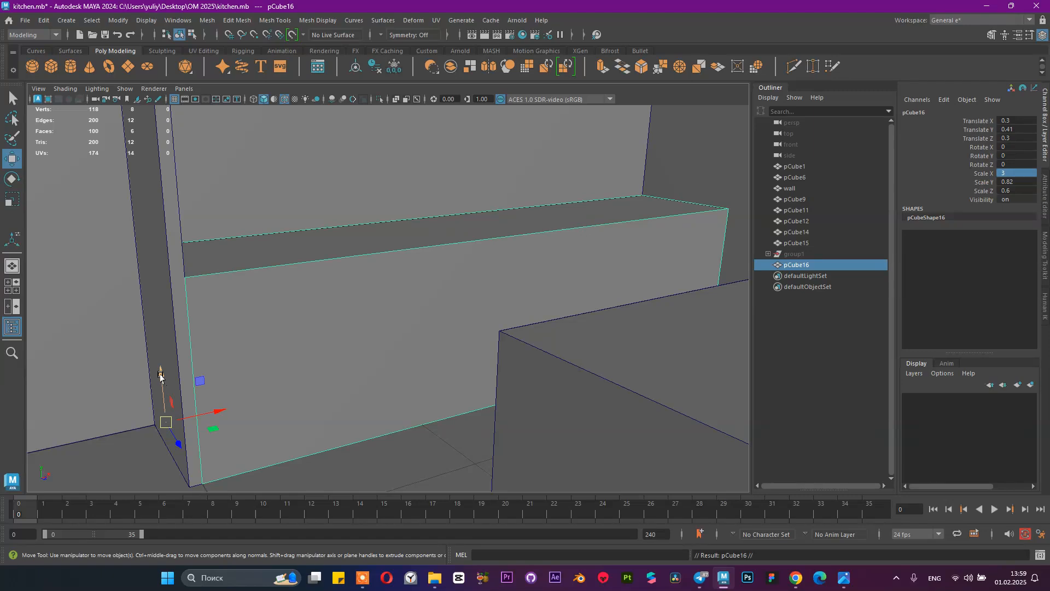
drag(160, 376, 171, 298)
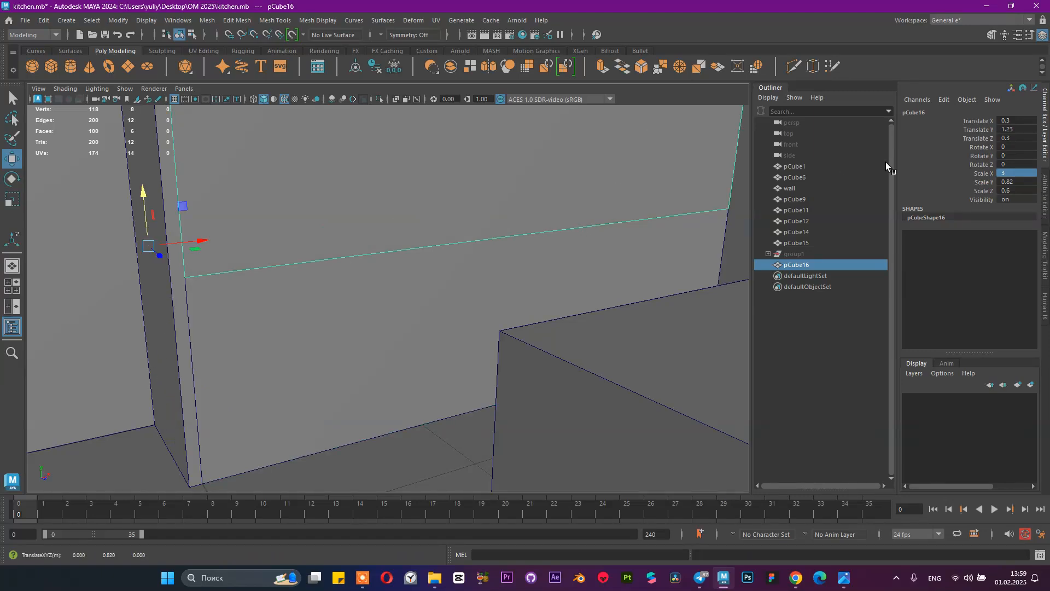
click(1025, 182)
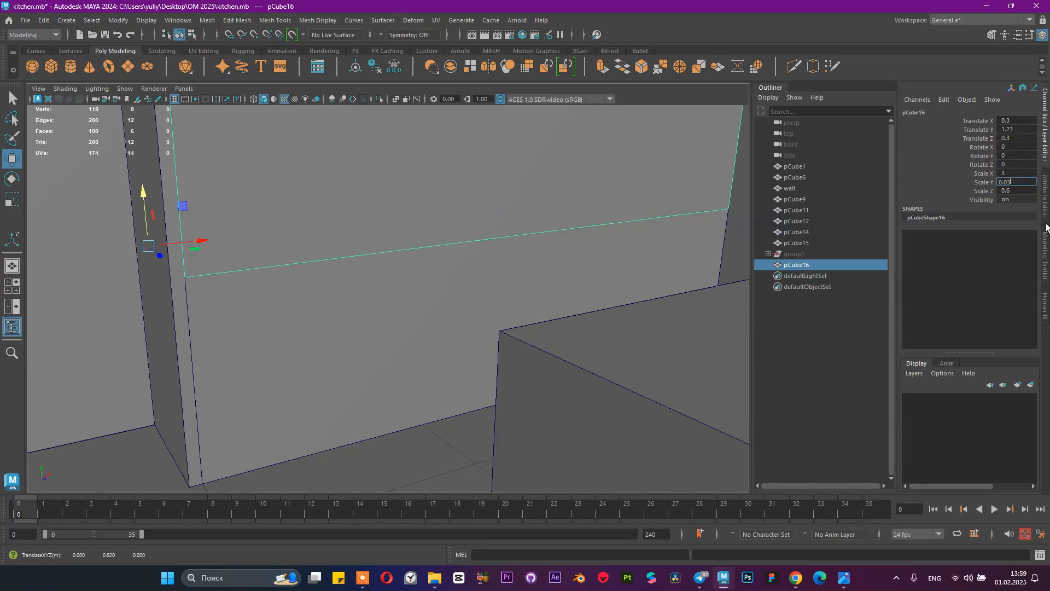
key(Return)
Step: Examine the countertop and base cabinet fronts close up in the reference photo
mouse_move(844, 578)
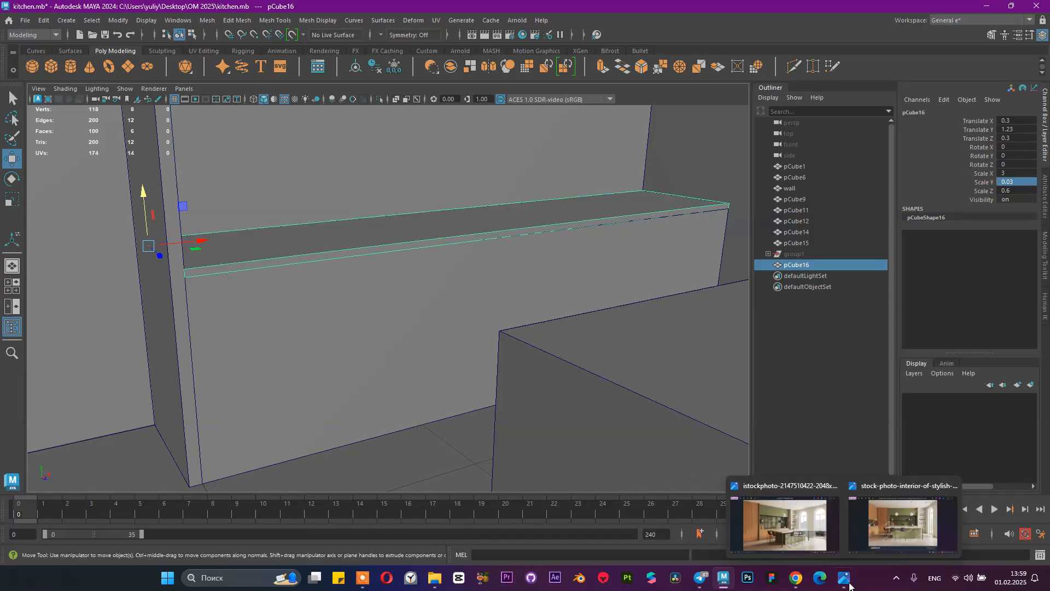
click(802, 533)
scroll(584, 403, up, 2)
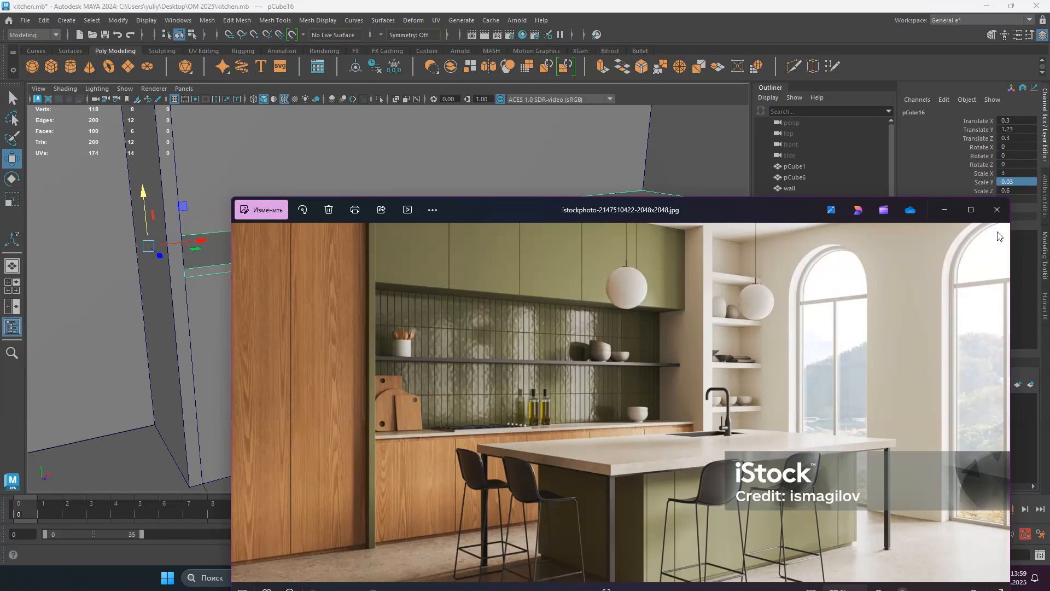
scroll(612, 476, up, 2)
scroll(565, 455, up, 3)
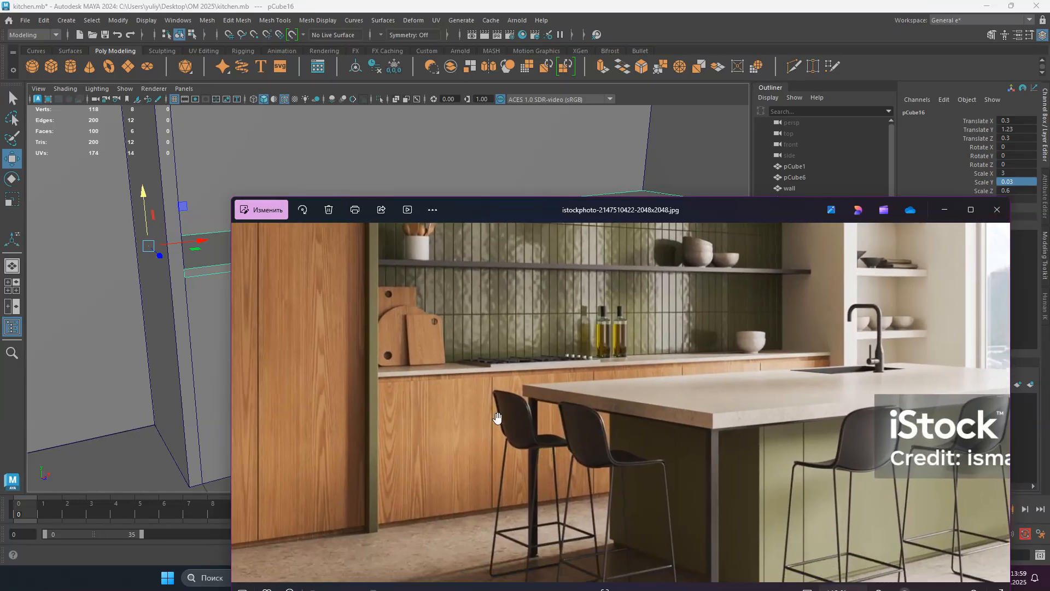
scroll(563, 395, down, 4)
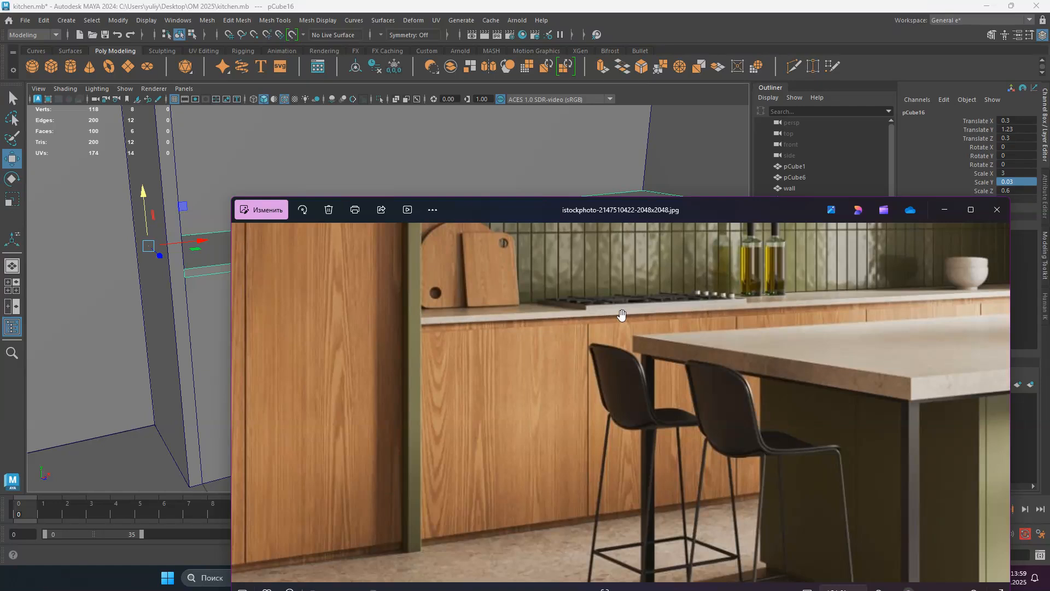
click(945, 210)
Step: Inspect how the countertop slab sits on the base cabinet and compare it with the reference photo
click(364, 293)
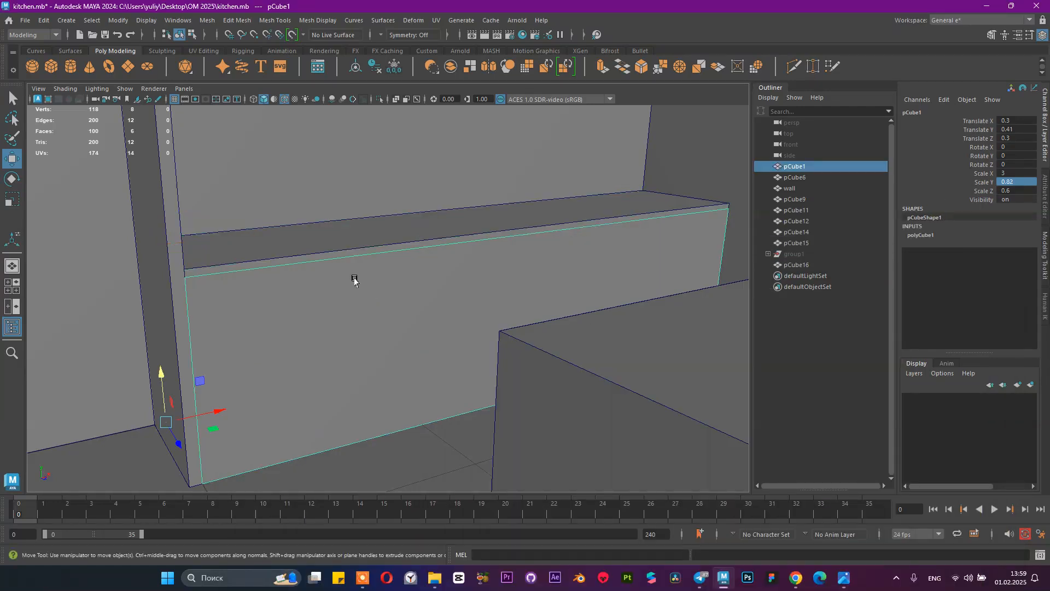
alt+drag(448, 282, 417, 286)
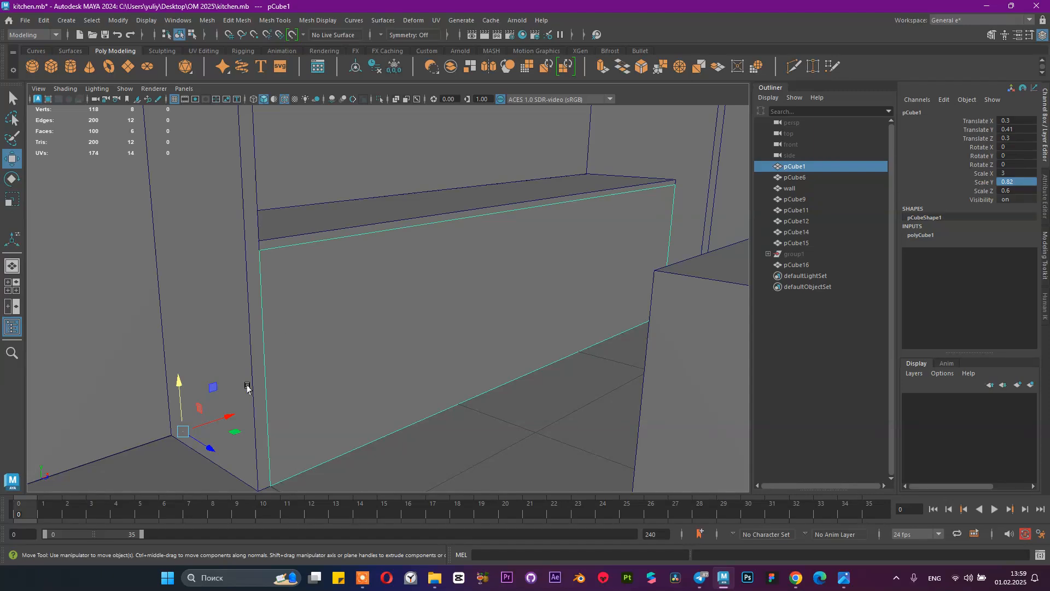
click(302, 230)
drag(163, 183, 161, 186)
alt+drag(586, 312, 434, 281)
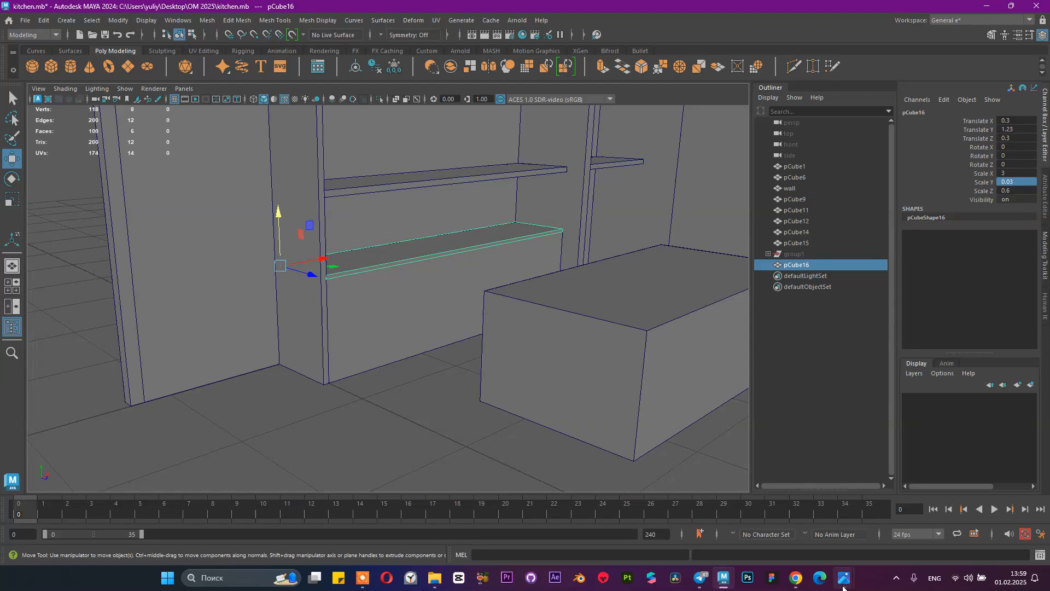
click(844, 578)
click(778, 522)
scroll(694, 363, down, 2)
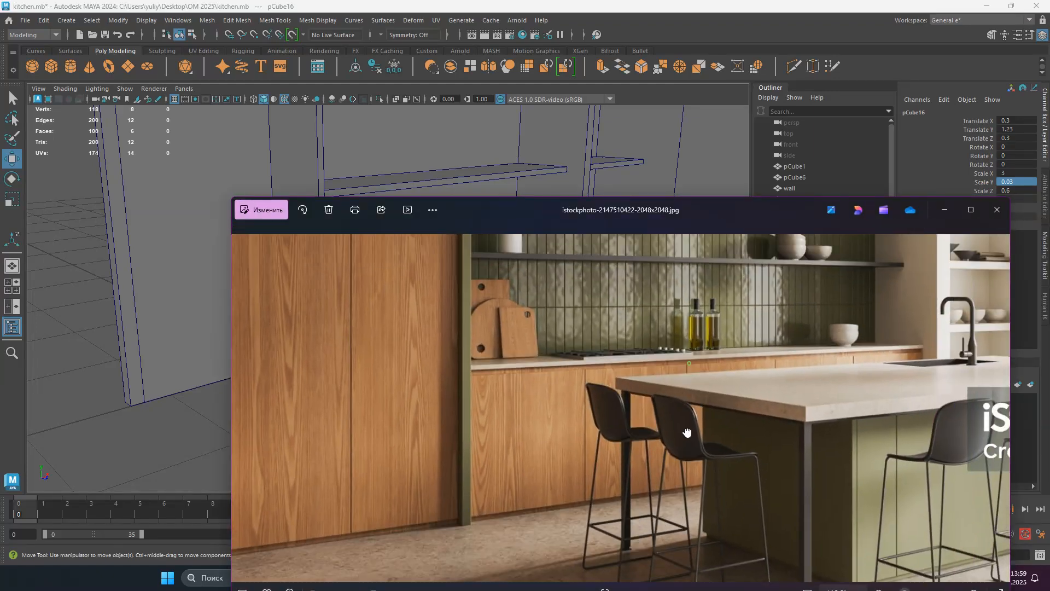
click(947, 214)
Step: Select the long wall shelf above the countertop
mouse_move(499, 243)
alt+mouse_down()
mouse_move(495, 222)
mouse_move(522, 246)
mouse_move(513, 257)
alt+mouse_up()
click(490, 195)
alt+drag(493, 199, 599, 209)
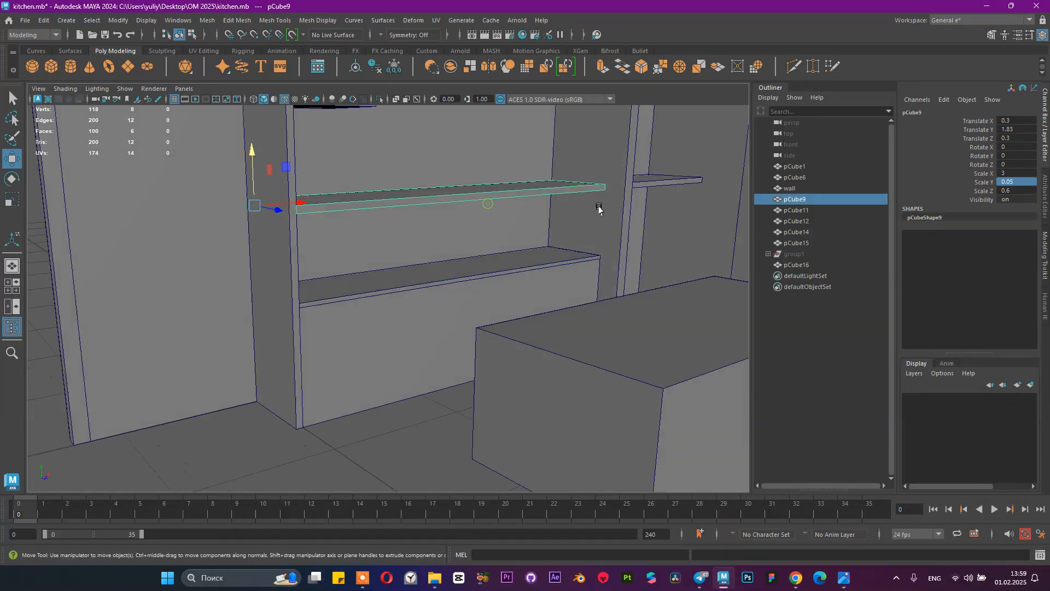
double_click(1022, 182)
key(BackSpace)
text(3)
key(Return)
alt+drag(719, 130, 471, 286)
key(ctrl+z)
Step: Snap the long shelf's pivot to its upper corner and thin the shelf to Scale Y 0.03
key(d)
key(v)
drag(181, 193, 227, 239)
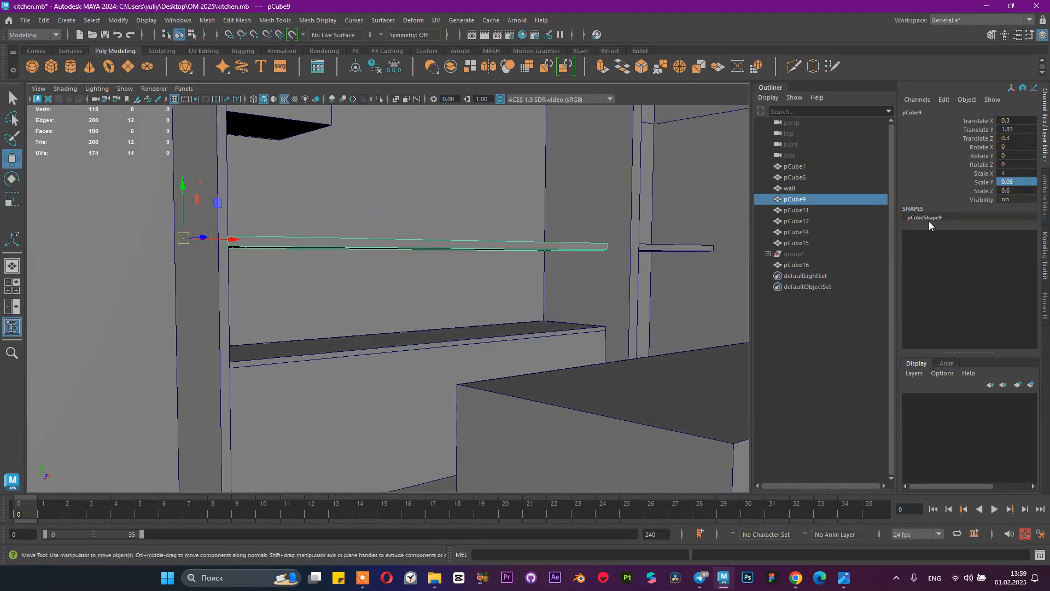
click(1024, 182)
text(3)
key(Return)
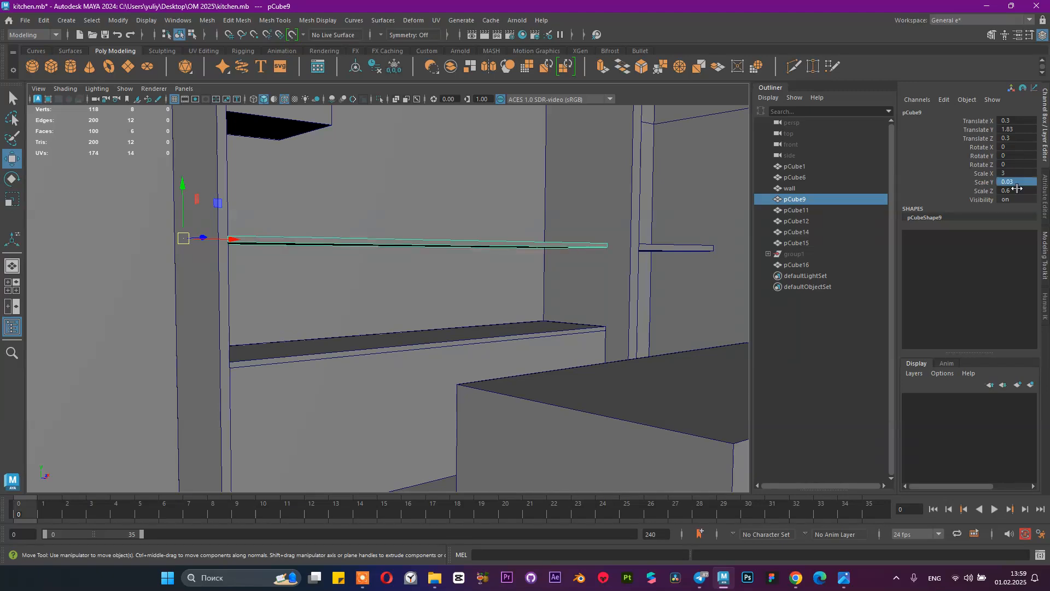
Step: Reduce the long base cabinet's depth to Scale Z 0.57 so the countertop overhangs its front
click(423, 345)
scroll(441, 328, up, 5)
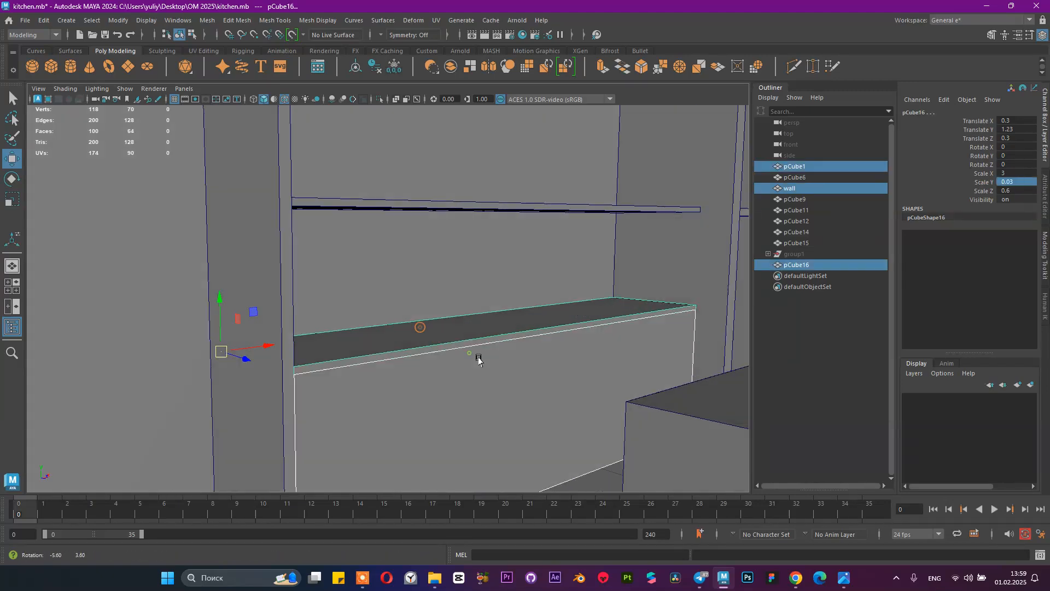
alt+drag(406, 350, 428, 402)
key(r)
drag(360, 434, 357, 438)
mouse_move(578, 228)
alt+mouse_down()
mouse_move(445, 253)
mouse_move(484, 281)
mouse_move(481, 307)
mouse_move(413, 311)
alt+mouse_up()
double_click(1018, 189)
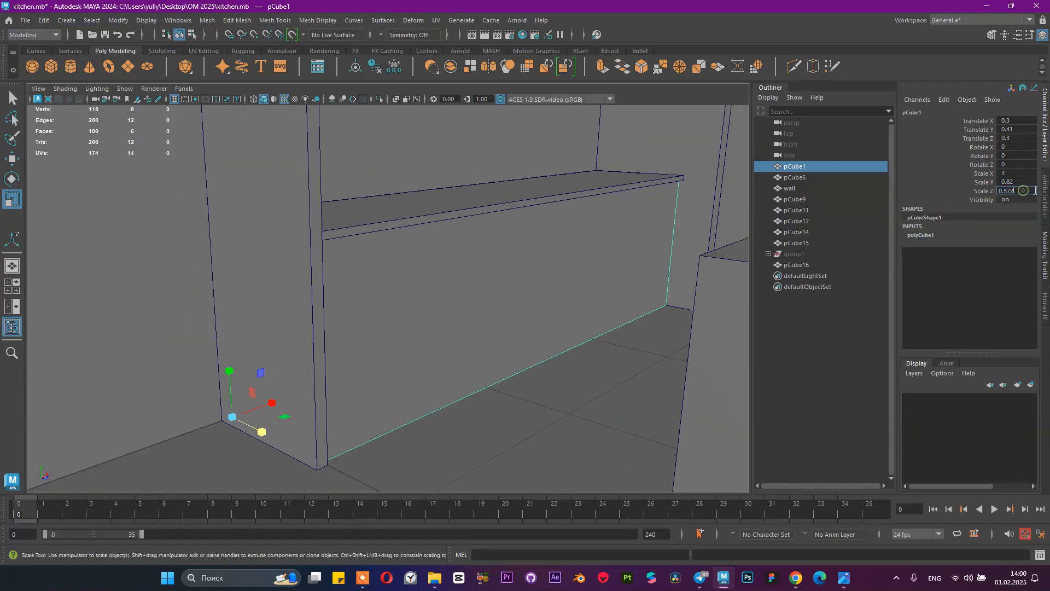
Step: Duplicate the long base cabinet and snap the copy forward along Z to Translate Z 0.9
mouse_move(681, 279)
alt+mouse_down()
mouse_move(600, 246)
mouse_move(579, 291)
mouse_move(524, 297)
alt+mouse_up()
key(ctrl+d)
key(w)
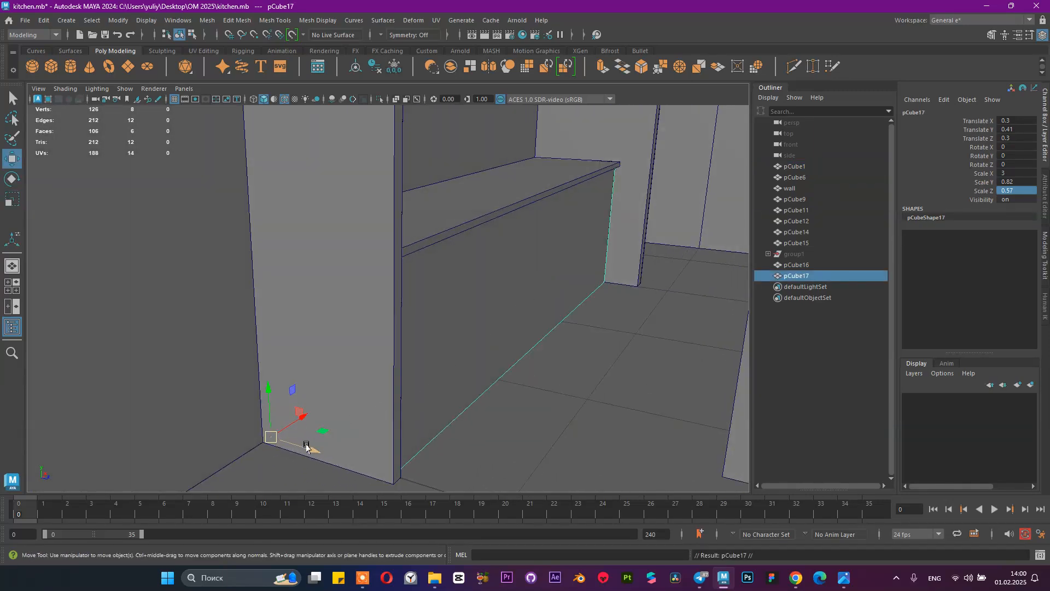
drag(305, 450, 423, 458)
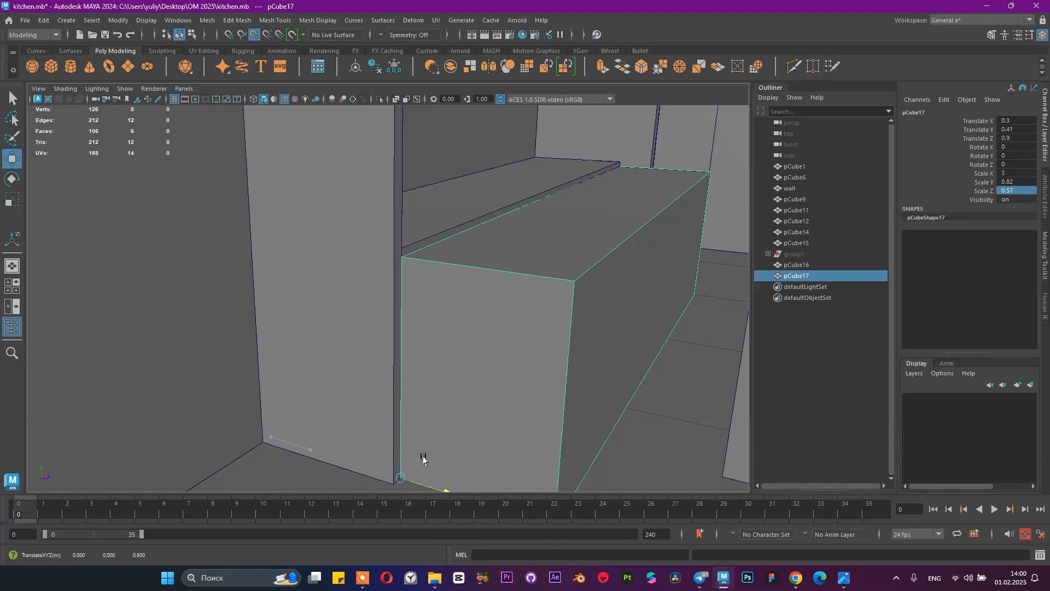
Step: Shorten the duplicated cabinet block to a single door width with Scale X 0.6
double_click(1025, 181)
key(Return)
alt+drag(613, 190, 591, 198)
double_click(1023, 174)
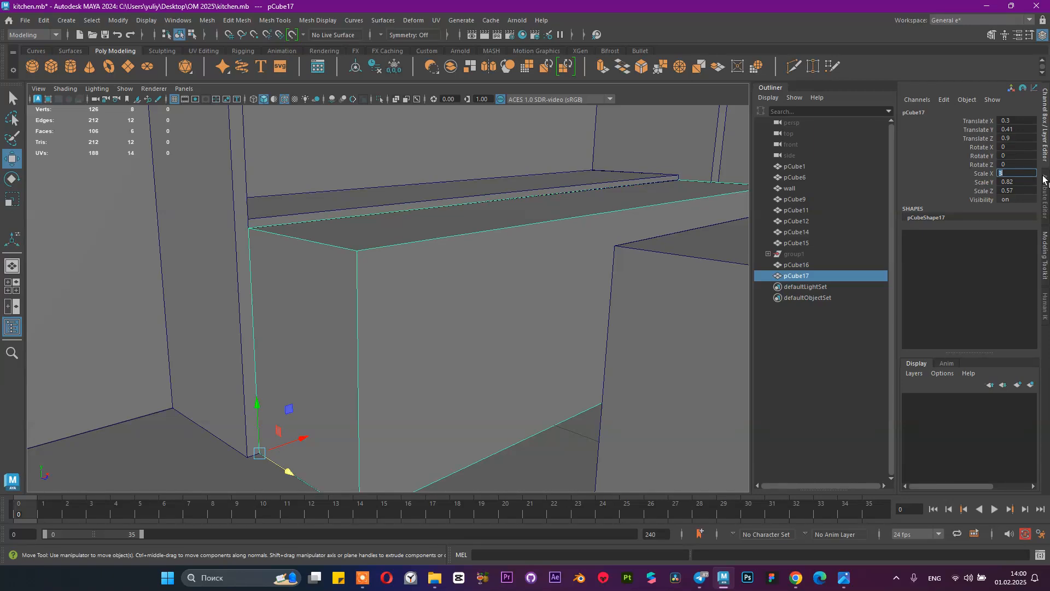
key(Return)
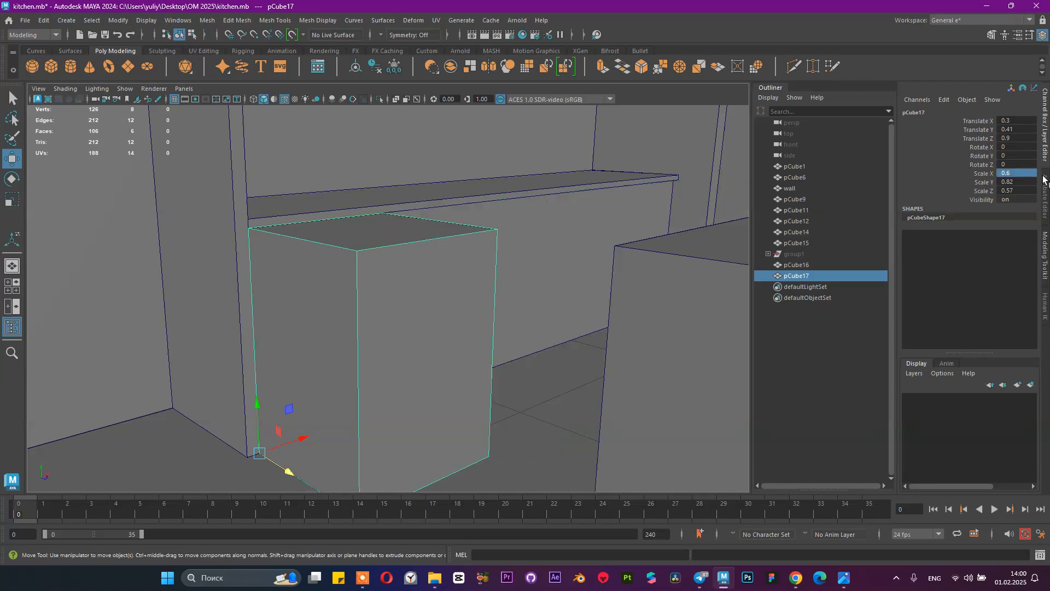
Step: Thin the duplicated block into a door panel with Scale Z 0.01
double_click(1032, 191)
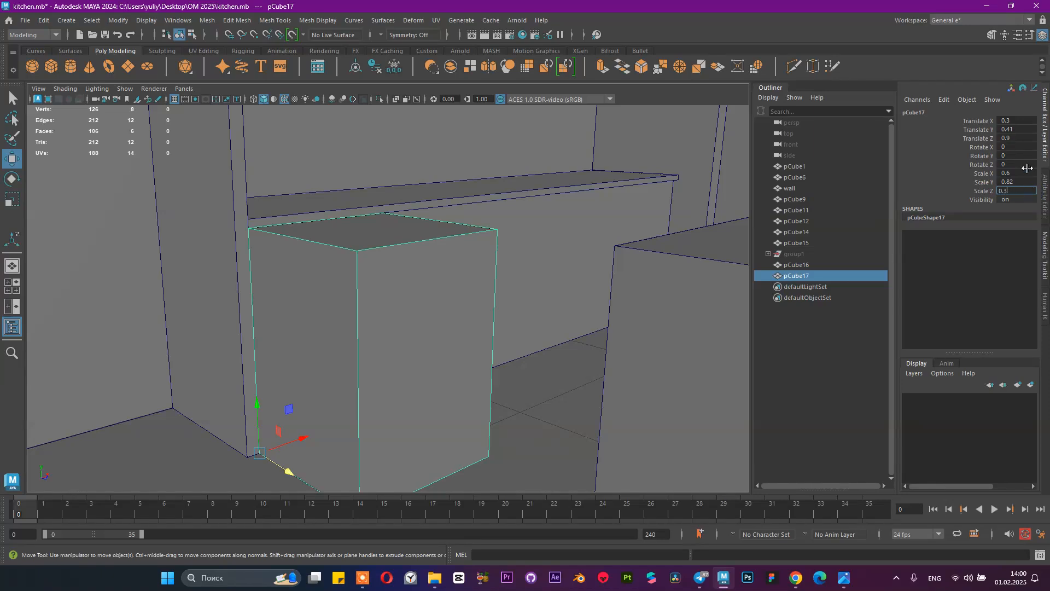
text(0.3)
key(Return)
alt+drag(519, 198, 890, 205)
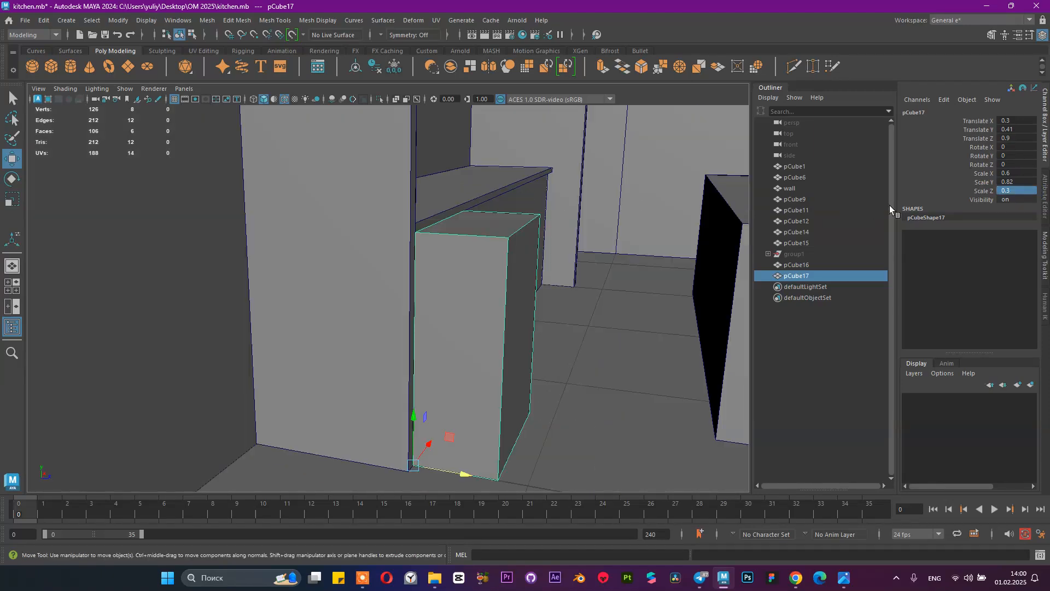
double_click(1025, 190)
key(Return)
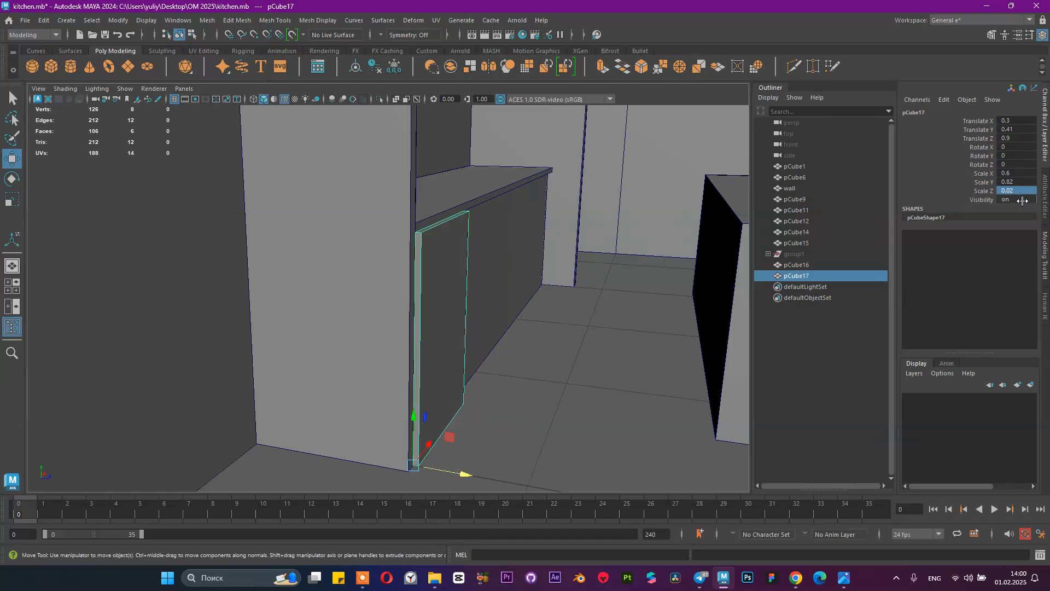
alt+drag(704, 257, 472, 304)
click(1016, 190)
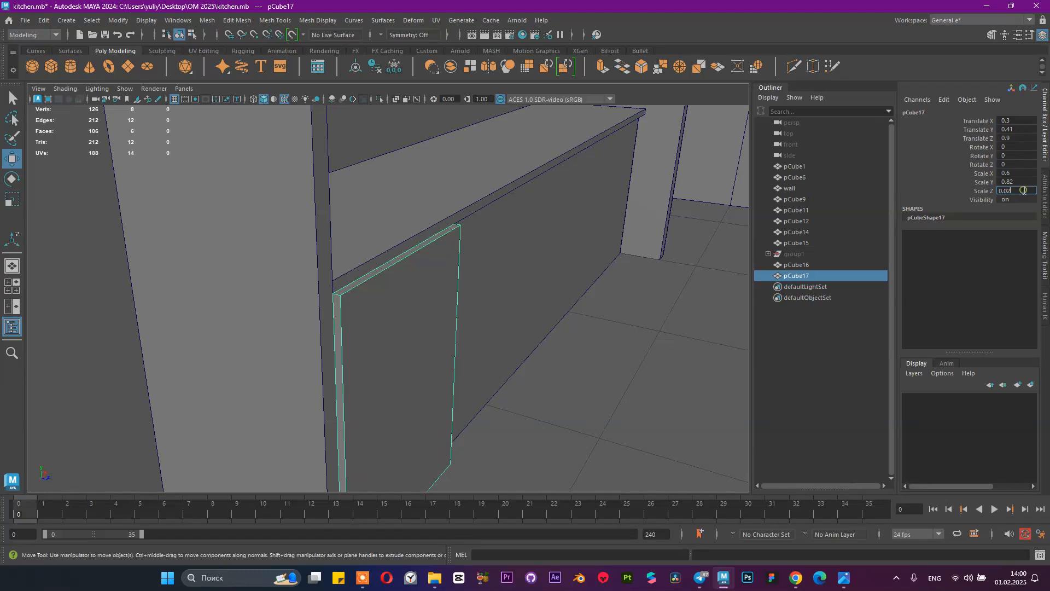
key(BackSpace)
text(1)
key(Return)
Step: Move the thin door panel back against the base cabinet's front at Translate Z 0.87
alt+drag(586, 239, 599, 203)
alt+middle_drag(560, 274, 594, 199)
scroll(593, 199, up, 2)
alt+middle_drag(629, 239, 579, 235)
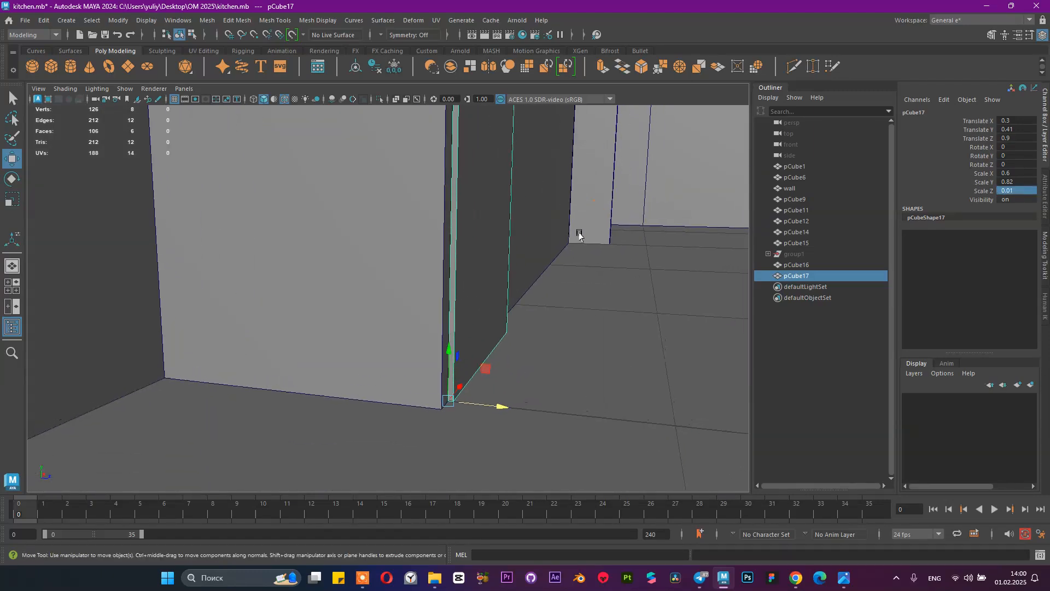
alt+drag(495, 368, 491, 412)
alt+middle_drag(506, 325, 526, 235)
scroll(526, 246, up, 3)
alt+drag(526, 296, 544, 365)
alt+drag(261, 320, 258, 364)
key(d)
alt+drag(328, 346, 310, 319)
alt+middle_drag(310, 319, 326, 369)
alt+drag(326, 368, 356, 356)
alt+right_drag(367, 351, 418, 364)
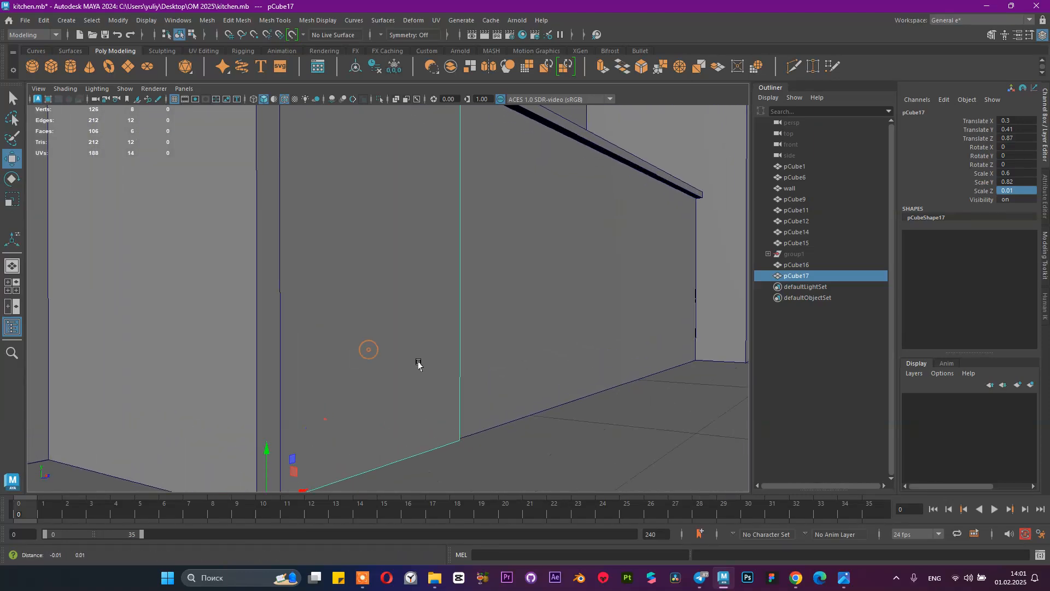
Step: Compare the door panel's upper edge with the strip beneath the countertop in the reference photo
alt+middle_drag(418, 363, 429, 396)
alt+drag(428, 396, 450, 405)
mouse_move(844, 578)
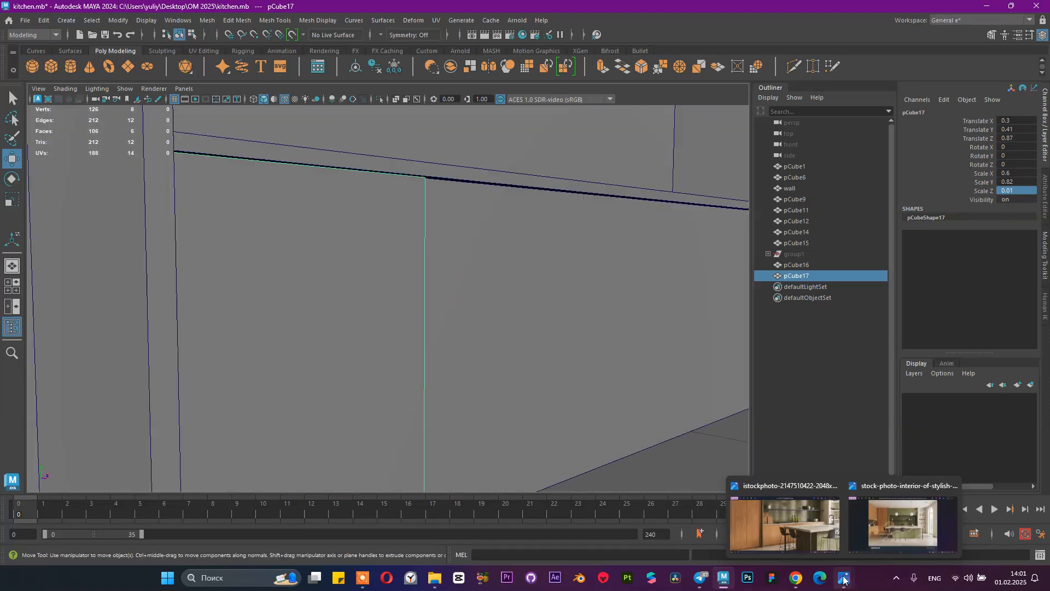
click(793, 519)
scroll(567, 420, up, 3)
scroll(567, 420, up, 2)
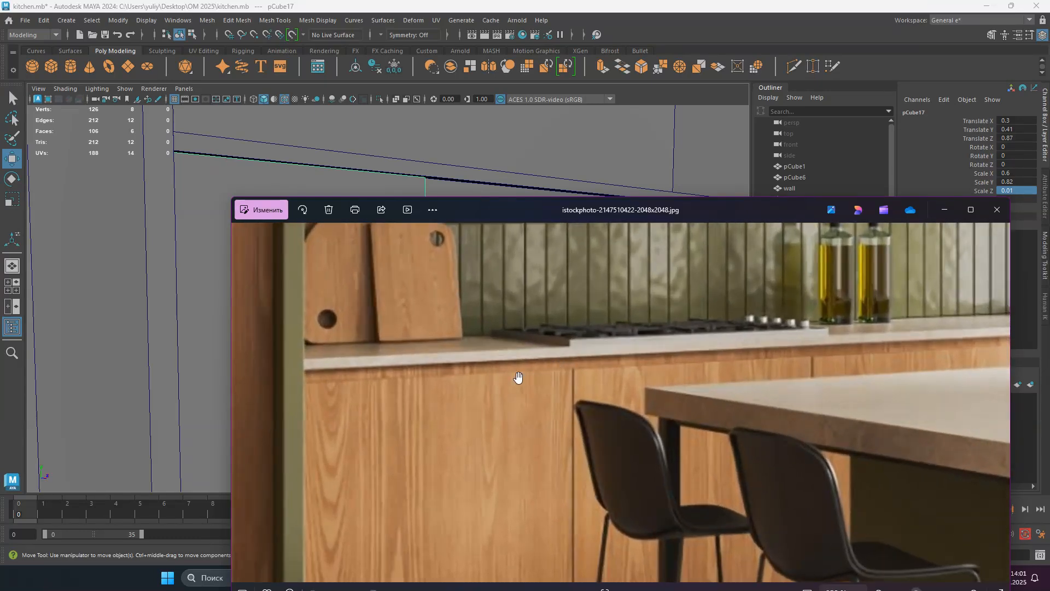
click(944, 211)
Step: Lower the door panel's height to Scale Y 0.8, leaving a strip of cabinet exposed beneath the countertop
alt+drag(442, 269, 497, 223)
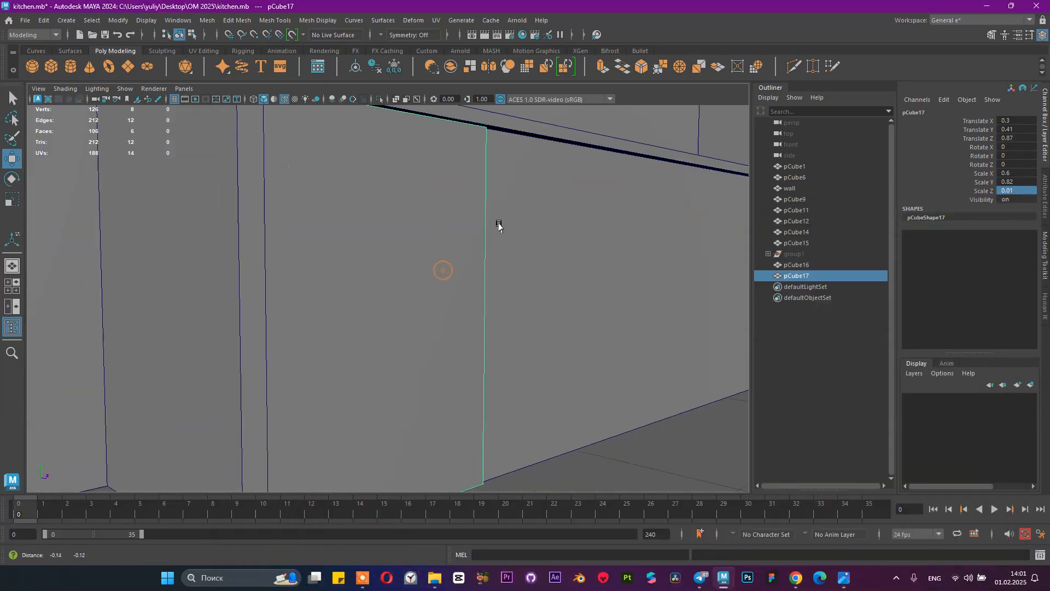
alt+right_drag(491, 234, 442, 241)
alt+middle_drag(423, 267, 432, 243)
key(r)
drag(296, 424, 295, 431)
double_click(1013, 182)
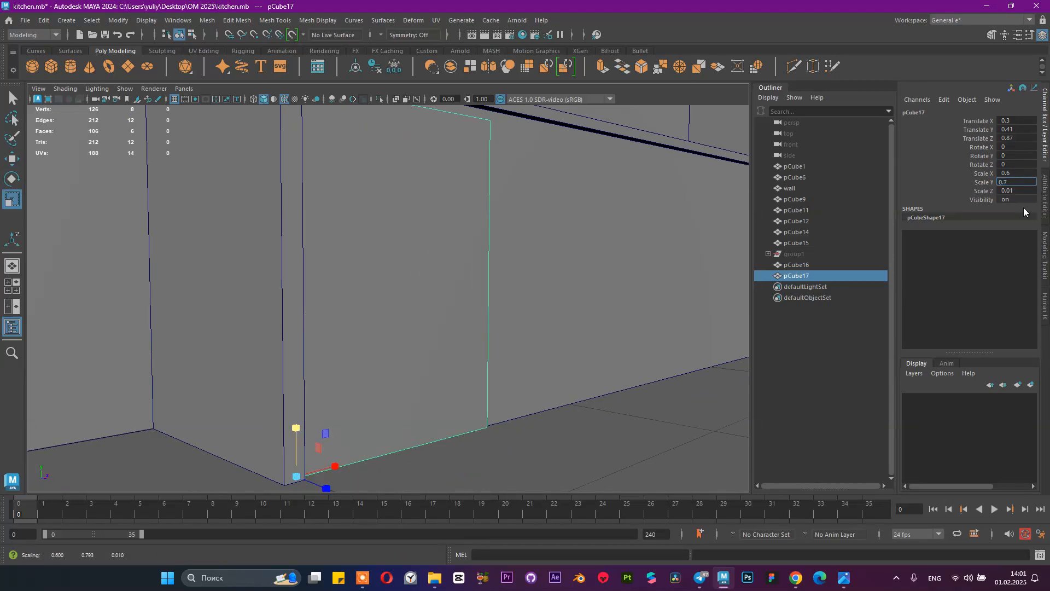
key(BackSpace)
text(8)
key(Return)
alt+drag(389, 229, 450, 248)
scroll(450, 247, down, 3)
alt+drag(380, 247, 370, 220)
click(371, 220)
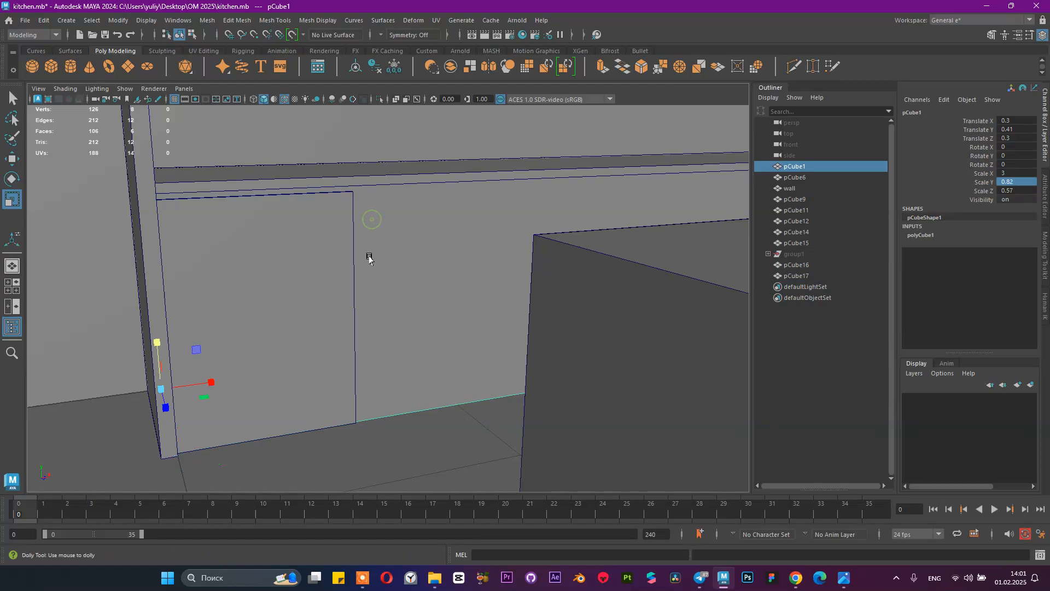
alt+right_drag(369, 257, 345, 260)
Step: Duplicate the door panel and move the copy along X beside the first door
click(345, 260)
alt+drag(344, 262, 344, 258)
alt+right_drag(346, 260, 399, 287)
alt+drag(399, 287, 379, 317)
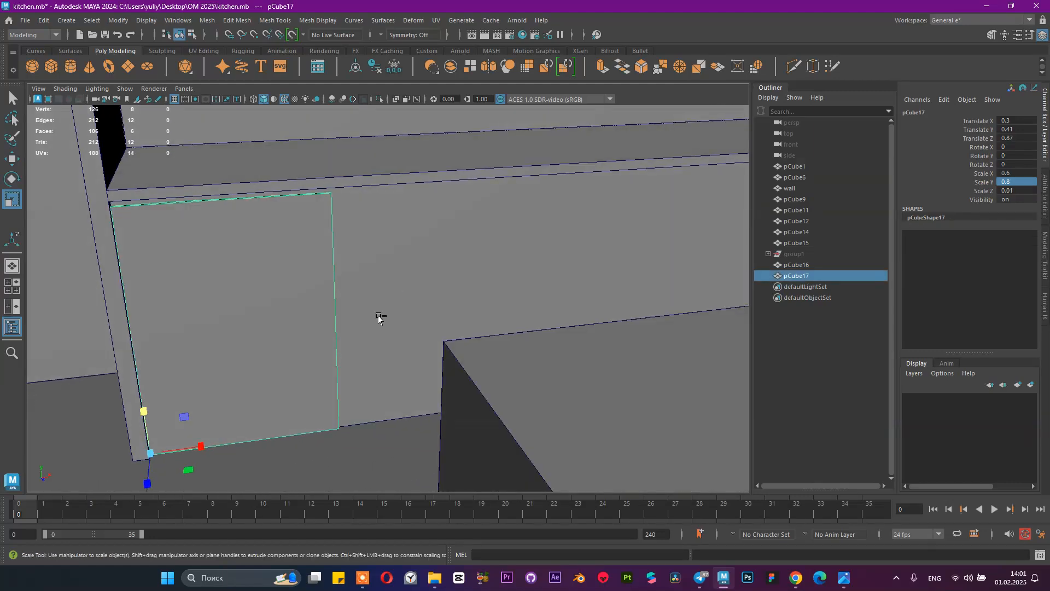
key(ctrl+d)
key(w)
drag(208, 443, 333, 392)
Step: Fine-tune the second door to Translate X 0.903 for a narrow gap beside the first door
alt+drag(377, 339, 357, 306)
alt+right_drag(357, 305, 407, 407)
alt+middle_drag(407, 407, 445, 358)
alt+right_drag(446, 359, 439, 405)
drag(370, 422, 377, 422)
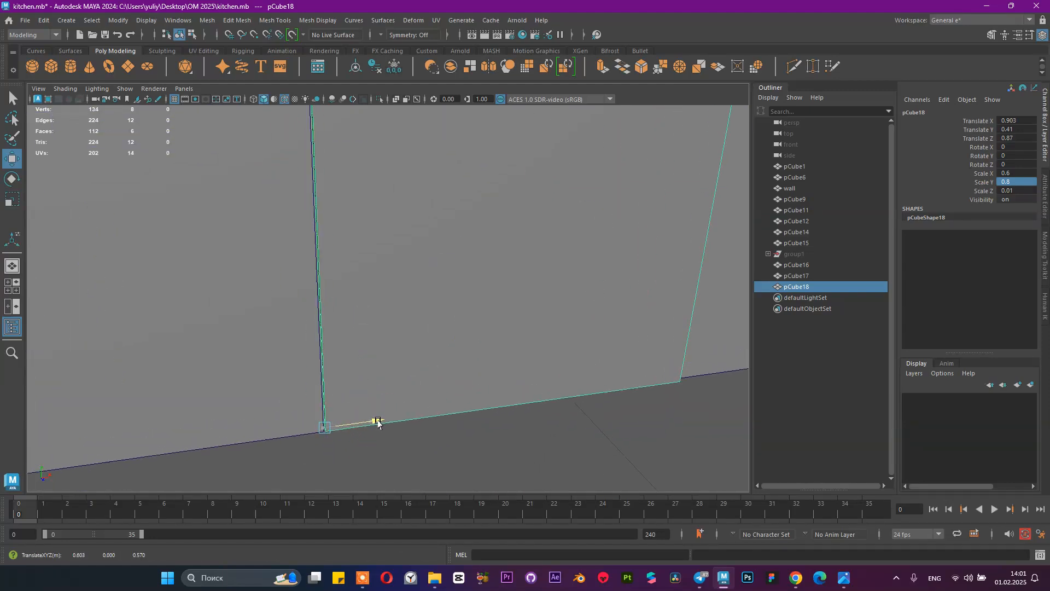
alt+right_drag(401, 371, 324, 350)
alt+drag(326, 349, 307, 354)
alt+middle_drag(164, 166, 192, 220)
alt+right_drag(215, 223, 240, 263)
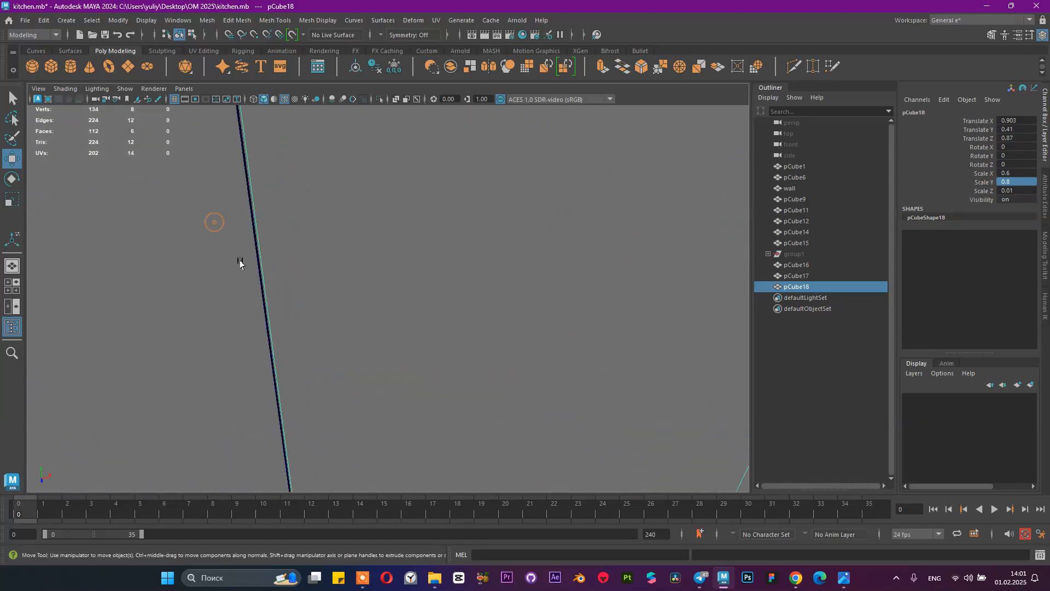
Step: Compare the two door panels and the gap between them with the cabinet fronts in the reference photo
click(235, 258)
alt+middle_drag(281, 277, 382, 307)
shift+click(436, 291)
alt+right_drag(497, 329, 348, 307)
alt+middle_drag(419, 344, 380, 293)
alt+drag(421, 310, 414, 280)
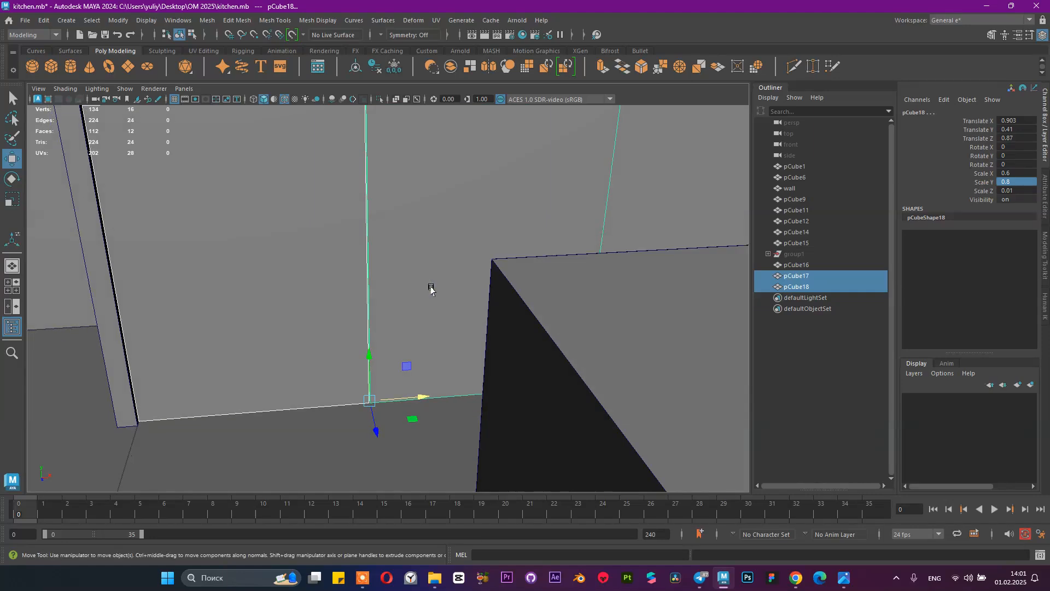
alt+right_drag(431, 289, 296, 255)
click(844, 578)
click(774, 515)
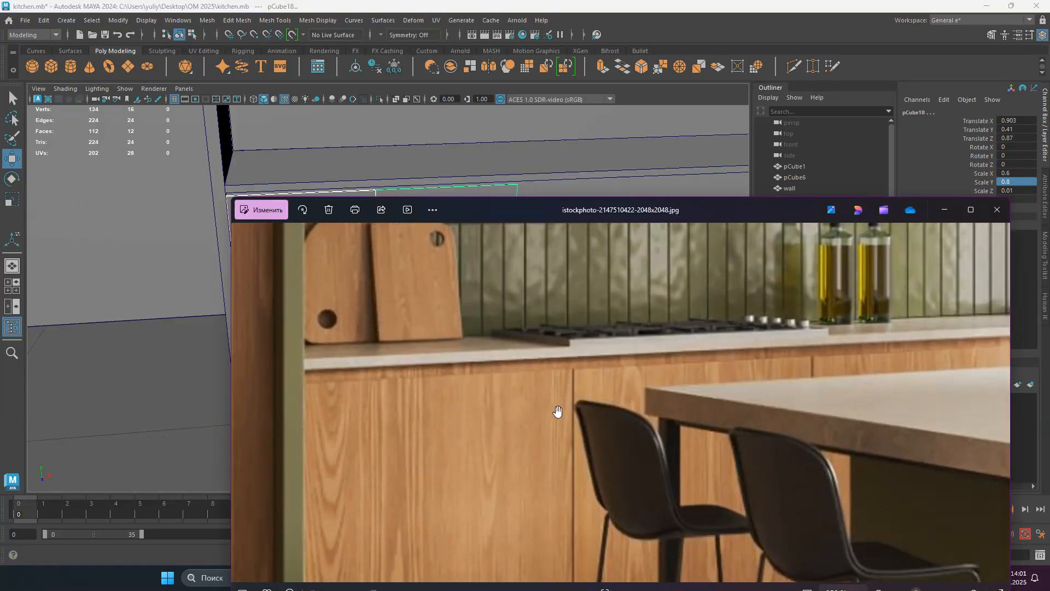
scroll(558, 411, up, 2)
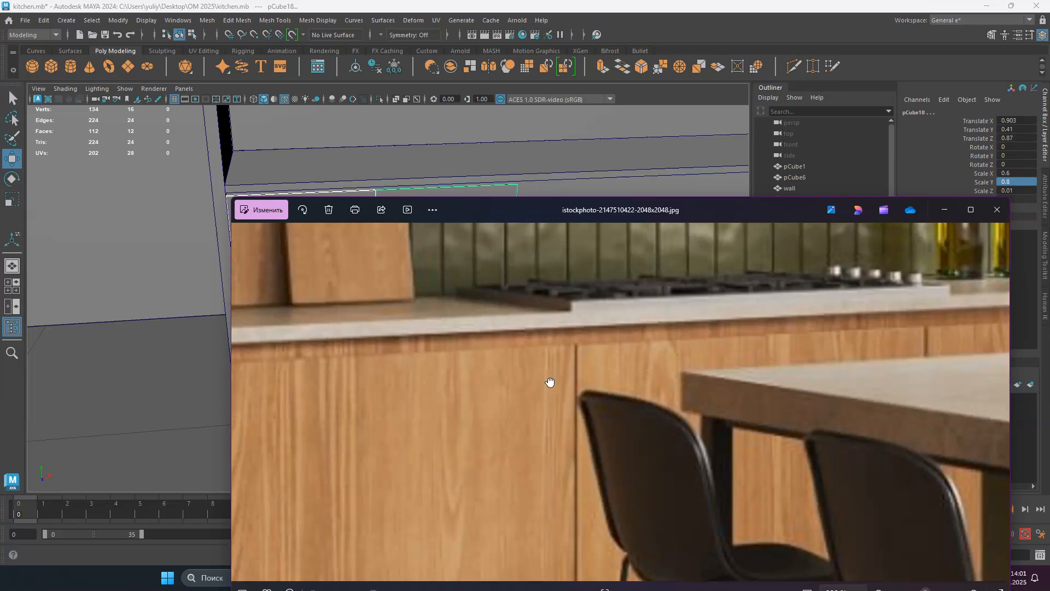
drag(551, 382, 530, 343)
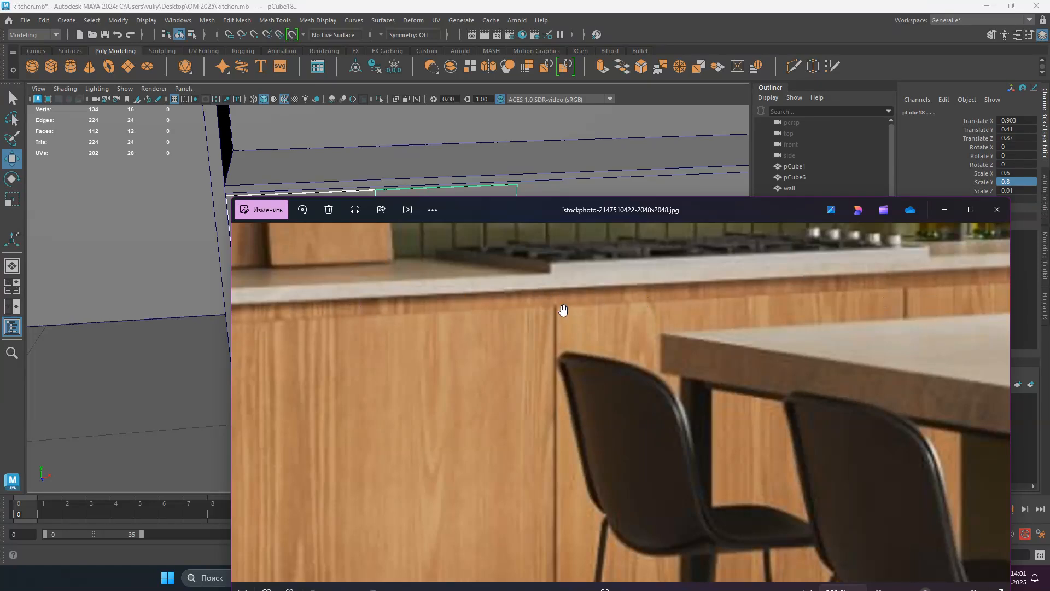
click(941, 210)
Step: Duplicate the second door and place the copy beside it at Translate X 1.507 as the third door
alt+drag(430, 234, 458, 236)
alt+right_drag(458, 236, 478, 253)
alt+middle_drag(477, 252, 419, 265)
click(422, 265)
alt+drag(425, 264, 424, 258)
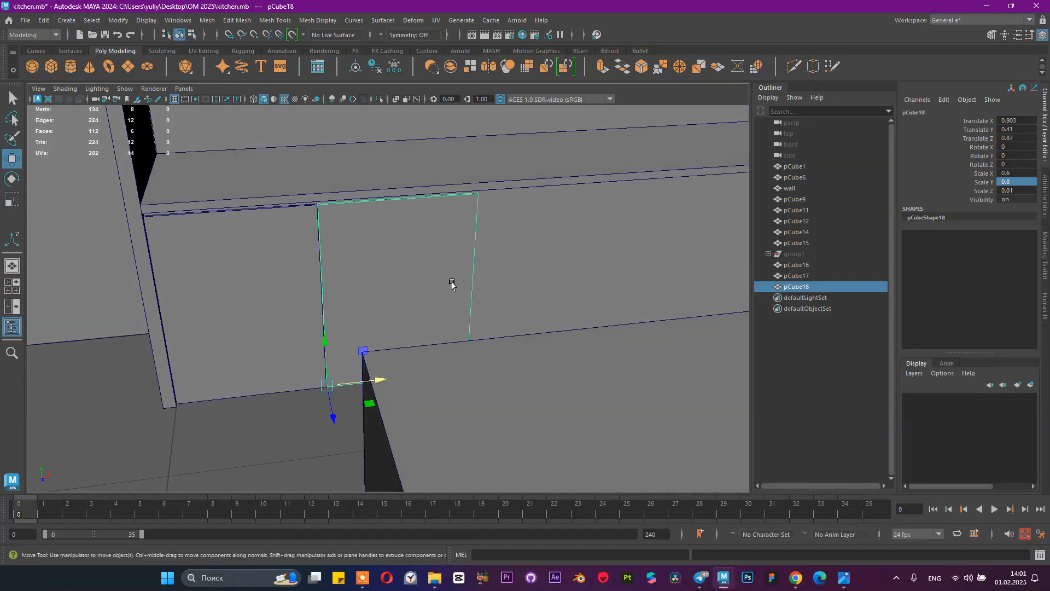
key(ctrl+d)
drag(377, 381, 517, 361)
alt+right_drag(465, 265, 487, 376)
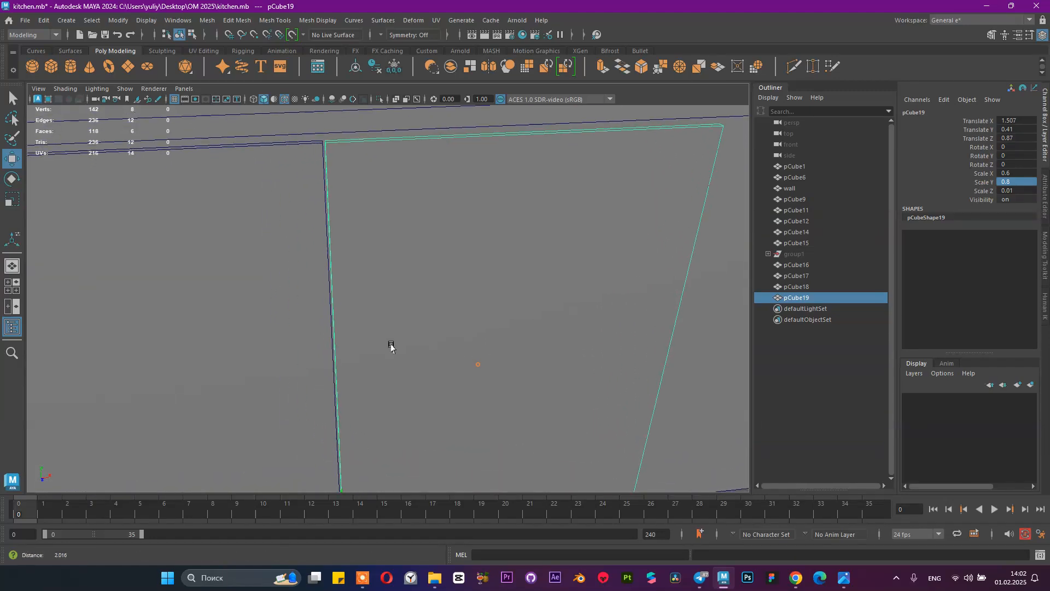
scroll(385, 341, down, 5)
alt+drag(425, 356, 412, 319)
Step: Duplicate the third door and place the copy at Translate X 2.112 with a matching narrow gap
key(ctrl+d)
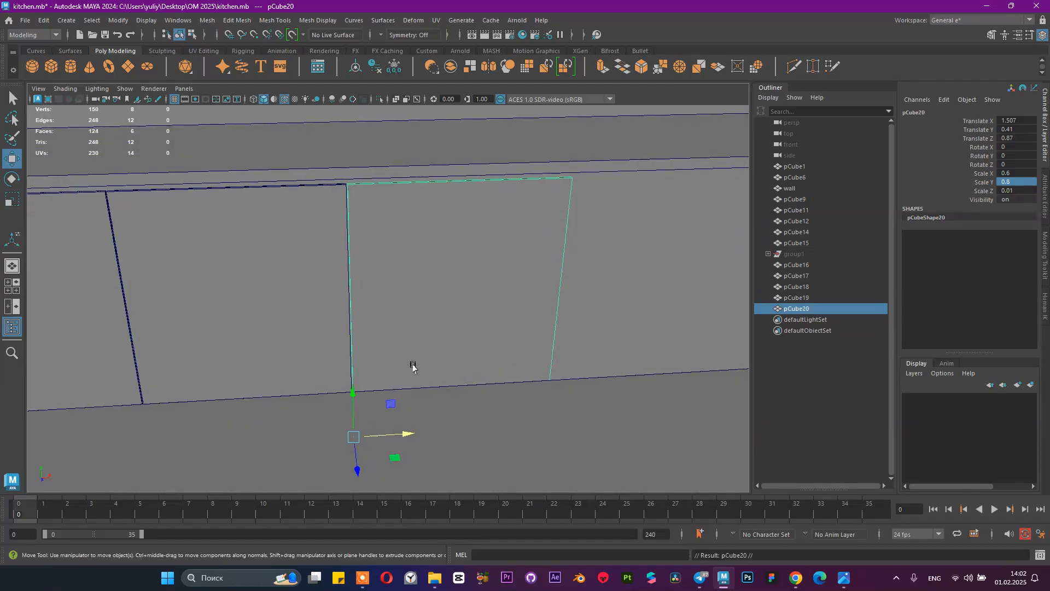
drag(410, 433, 596, 411)
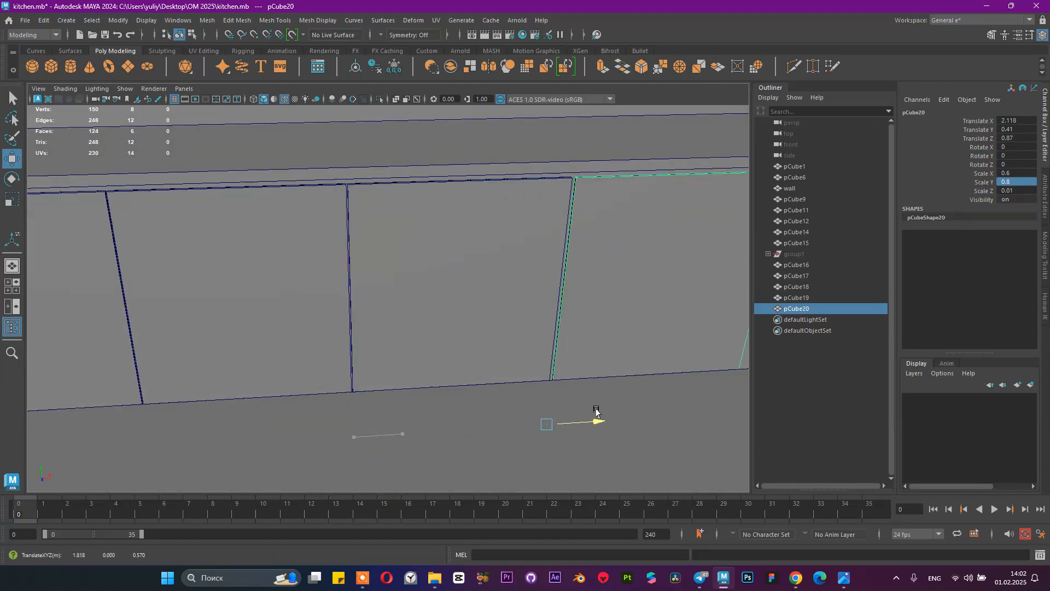
alt+middle_drag(615, 301, 445, 292)
alt+right_drag(466, 302, 512, 369)
drag(437, 457, 427, 468)
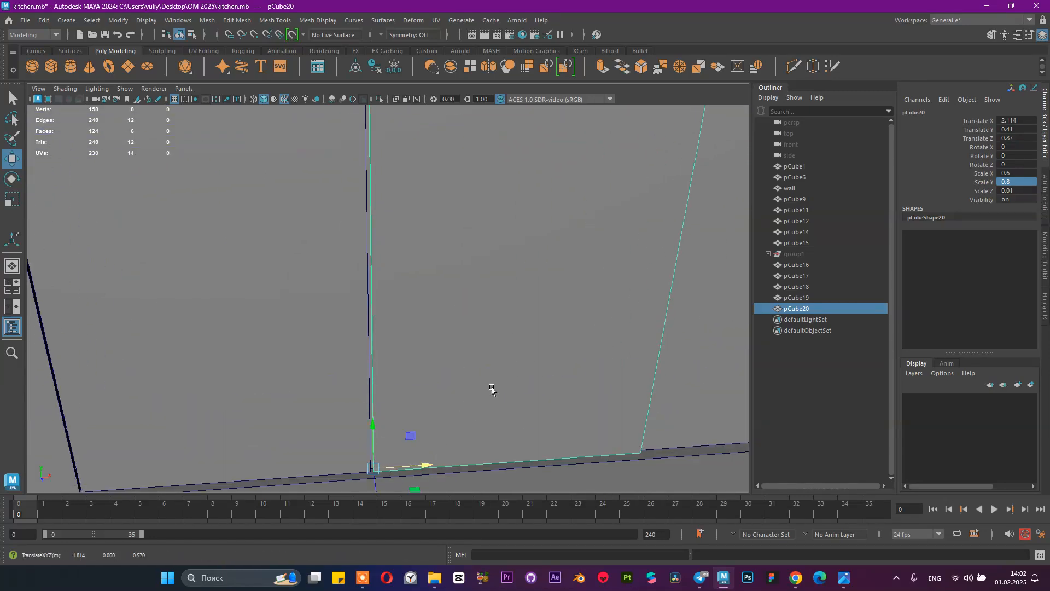
alt+right_drag(482, 362, 408, 365)
alt+drag(402, 290, 384, 307)
alt+right_drag(384, 307, 426, 429)
drag(432, 462, 433, 463)
alt+right_drag(473, 404, 377, 376)
alt+drag(378, 375, 352, 387)
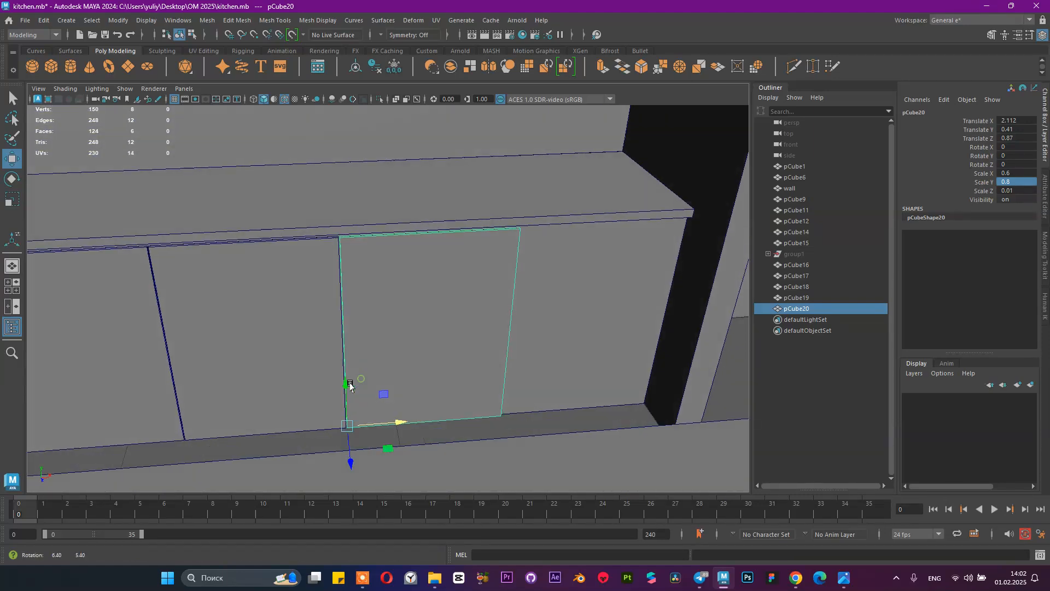
Step: Duplicate the fourth door and fit the copy at the cabinet's far end at about Translate X 2.72
key(ctrl+d)
drag(405, 422, 558, 410)
alt+drag(534, 370, 459, 370)
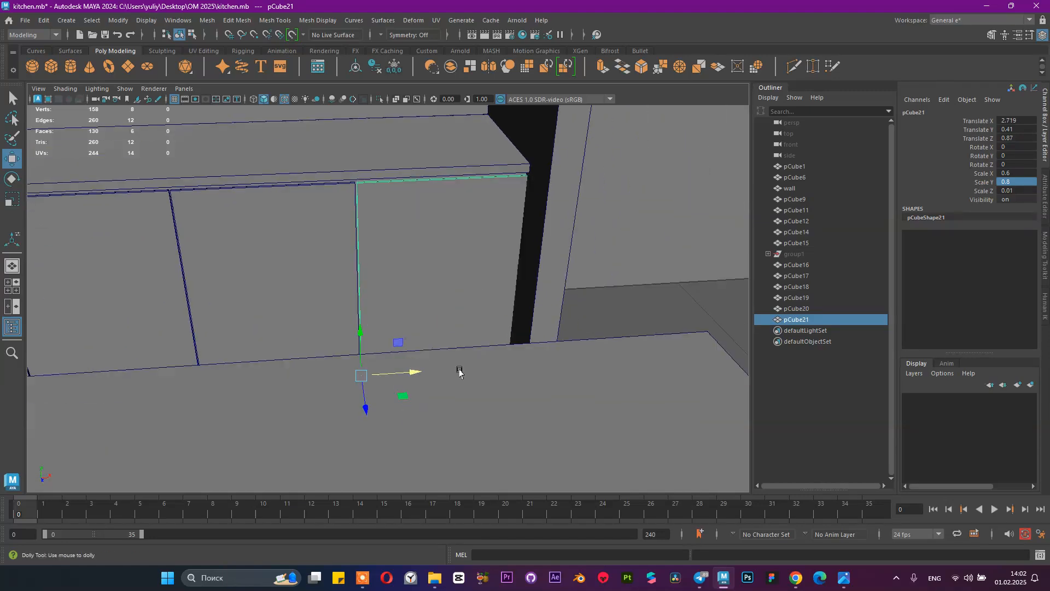
alt+right_drag(459, 370, 537, 396)
alt+drag(481, 382, 491, 410)
drag(424, 452, 421, 451)
Step: Nudge the fourth door to Translate X 2.111 to even out the gaps beside it
alt+middle_drag(348, 395, 497, 385)
click(422, 382)
drag(304, 463, 302, 462)
alt+middle_drag(397, 417, 515, 417)
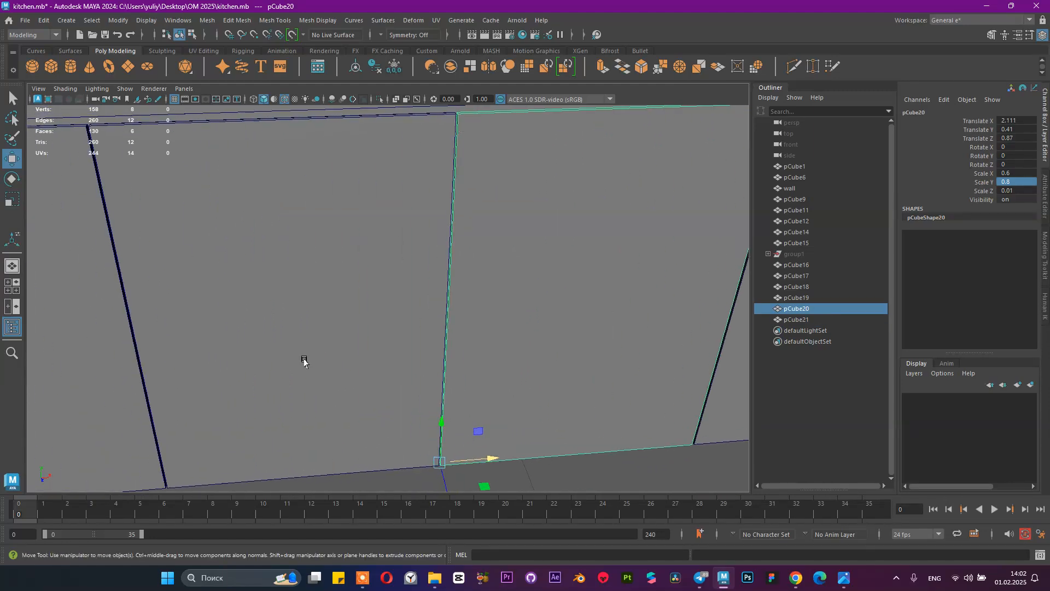
Step: Nudge the third door to Translate X 1.505 to tighten its gap with the second door
click(426, 464)
drag(223, 475, 434, 387)
click(371, 378)
alt+drag(369, 378, 343, 383)
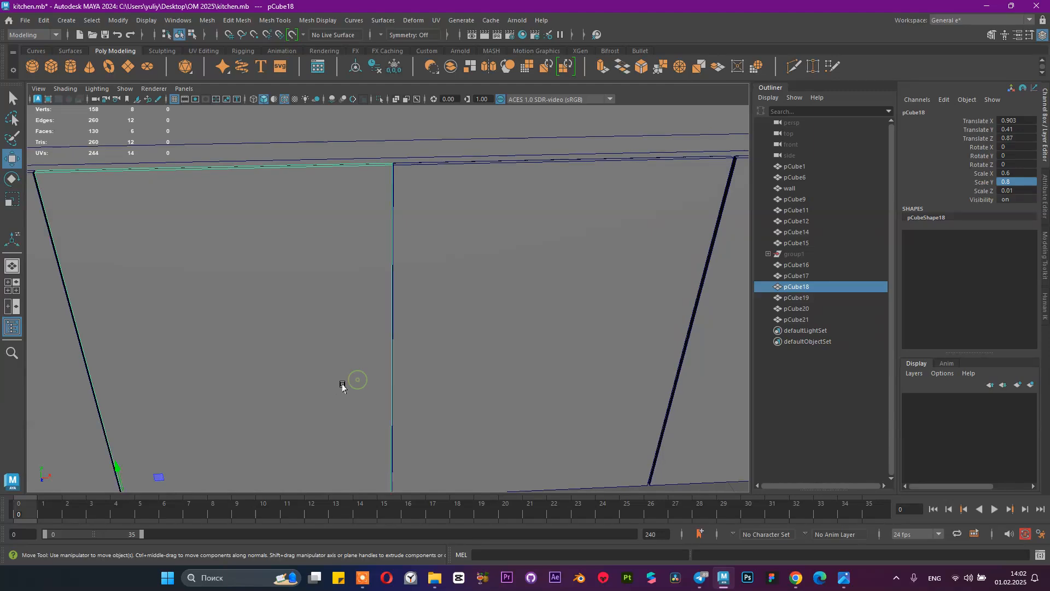
click(449, 384)
alt+middle_drag(446, 387, 386, 320)
alt+drag(386, 320, 352, 403)
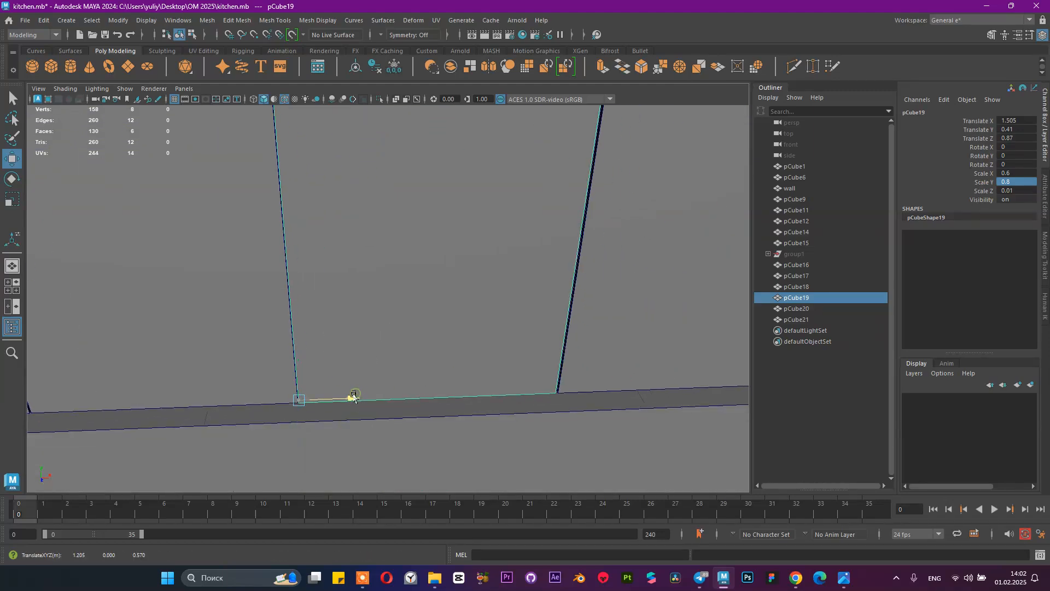
alt+middle_drag(417, 351, 337, 397)
Step: Nudge the fourth door to Translate X 2.108 and the fifth door to Translate X 2.712 to match the narrow gaps
drag(513, 328, 523, 332)
alt+middle_drag(523, 345, 442, 360)
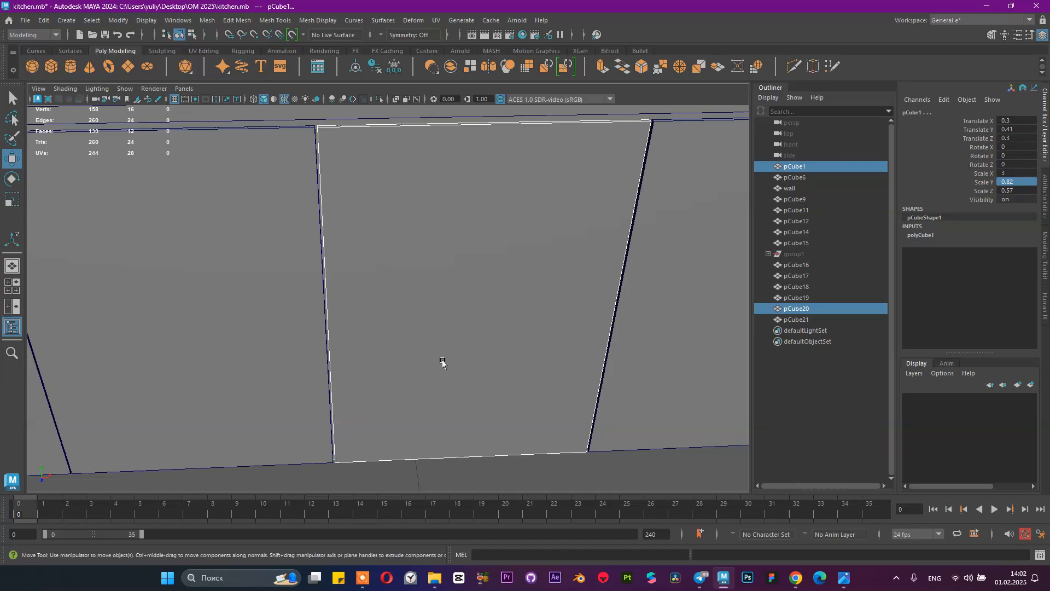
click(432, 399)
drag(398, 462, 390, 459)
alt+middle_drag(475, 372, 267, 392)
click(474, 366)
drag(459, 463, 459, 465)
alt+middle_drag(508, 403, 480, 375)
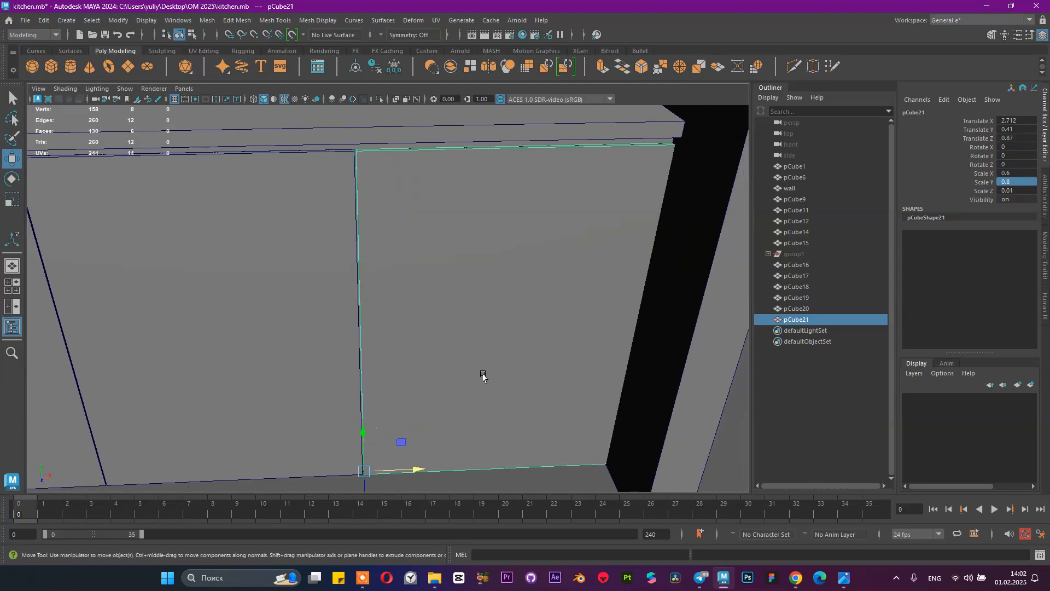
Step: Narrow the fifth door to Scale X 0.587 so it fits within the cabinet's far end
key(r)
drag(413, 469, 412, 470)
alt+right_drag(532, 327, 301, 255)
alt+drag(301, 256, 344, 242)
alt+right_drag(340, 246, 323, 239)
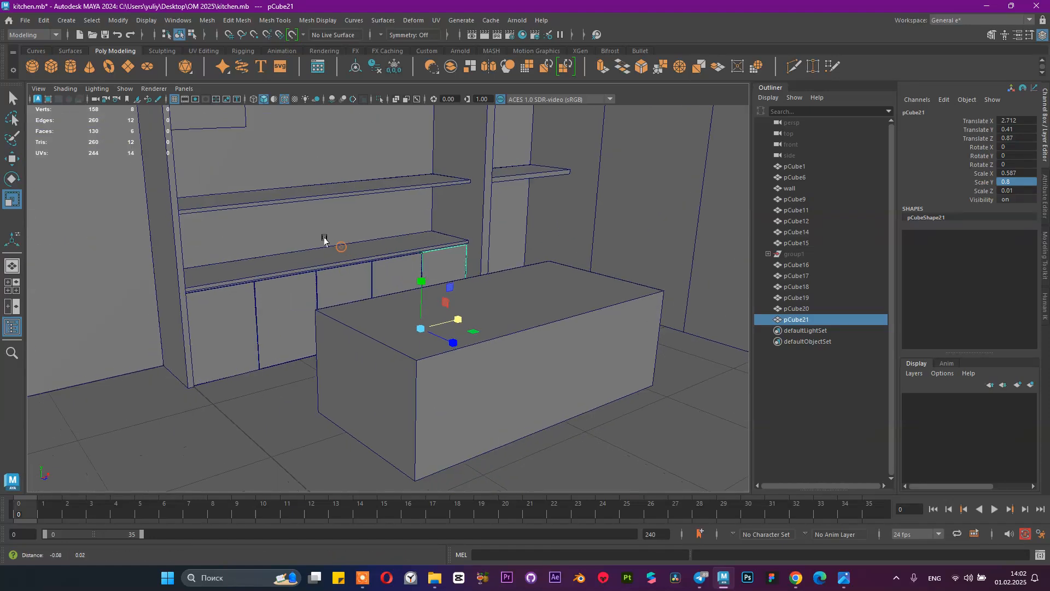
Step: Check the base cabinet's doors one by one and save the scene
alt+drag(323, 239, 373, 260)
click(469, 283)
click(322, 367)
click(389, 310)
click(442, 303)
click(481, 288)
alt+right_drag(587, 290, 448, 257)
key(ctrl+s)
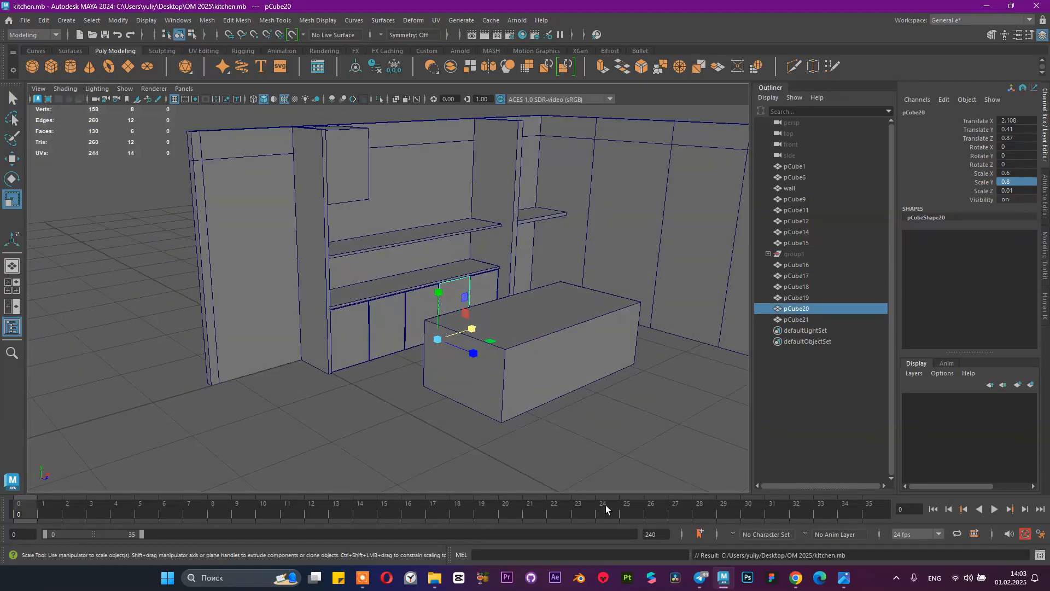
Step: Bring up the kitchen reference photo in the image viewer and close the stray Microsoft Edge window
click(843, 577)
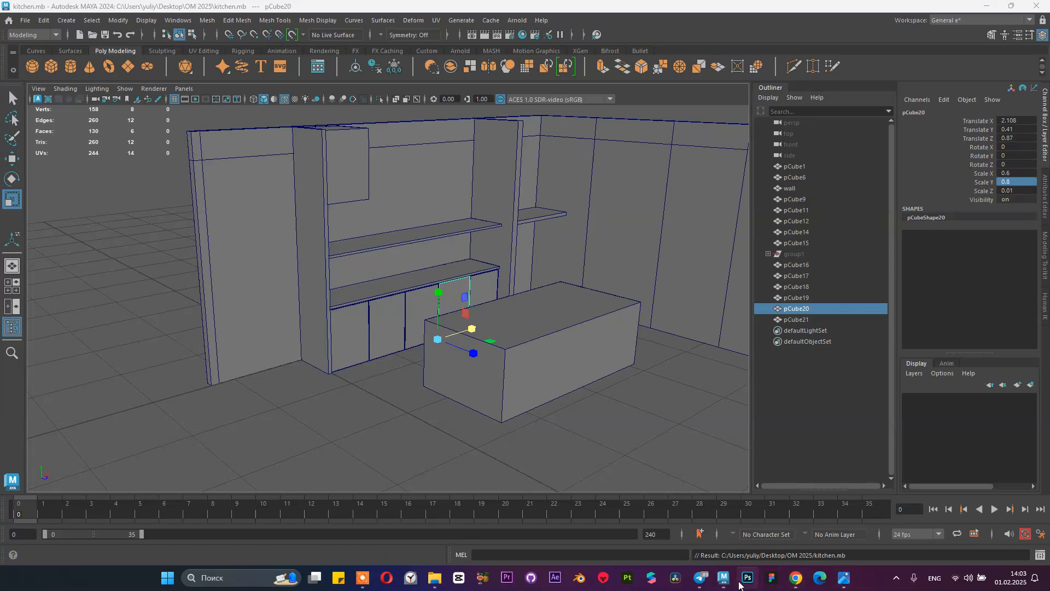
click(722, 581)
click(827, 581)
click(845, 581)
click(821, 548)
scroll(773, 354, down, 4)
click(994, 3)
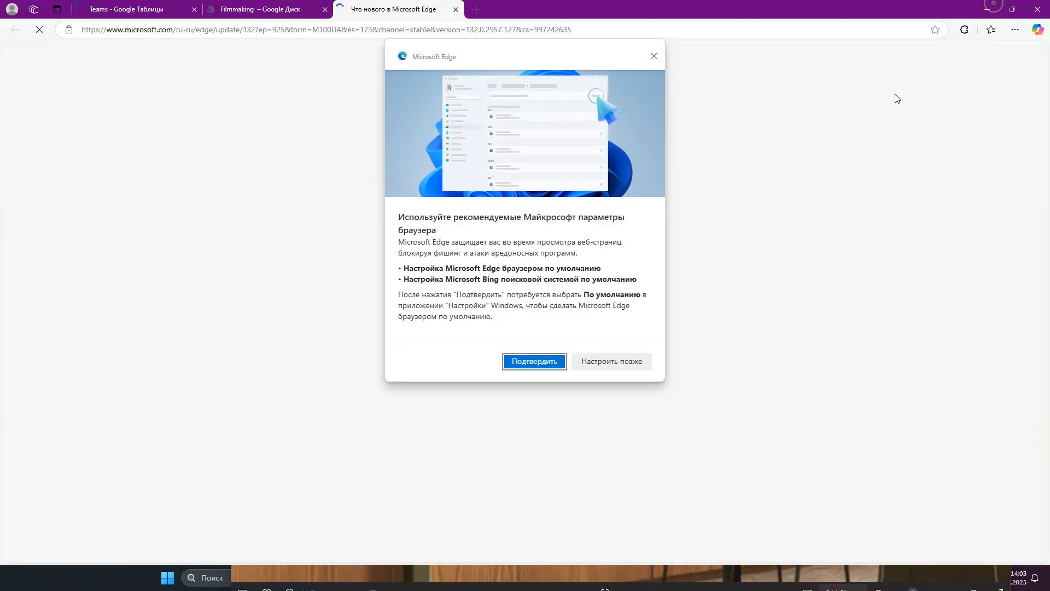
click(654, 57)
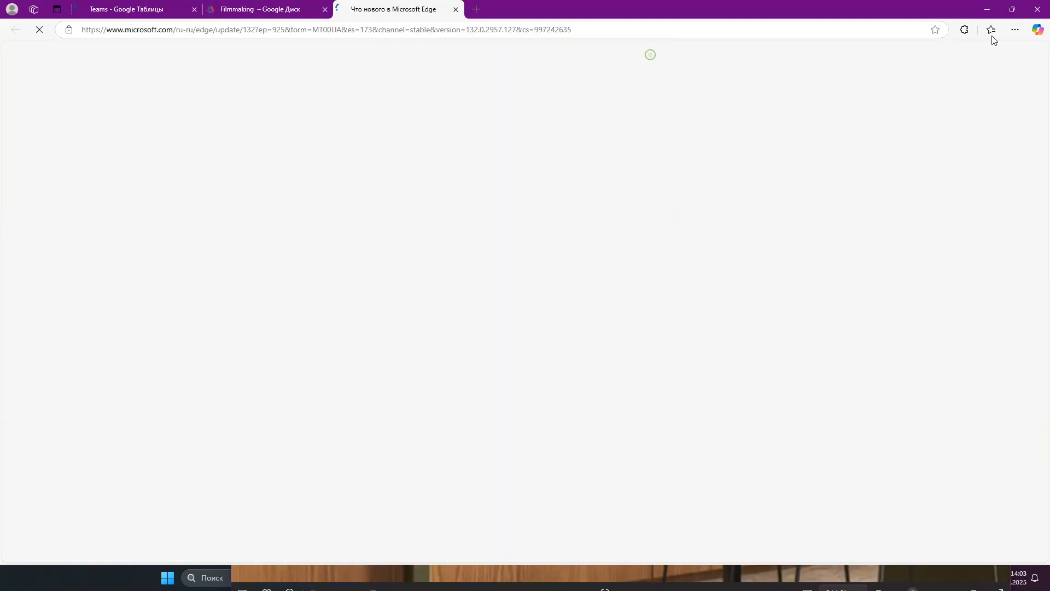
click(1039, 11)
Step: Examine the green upper cabinets' door divisions and proportions in the reference photo, and put the photo away
scroll(763, 457, down, 5)
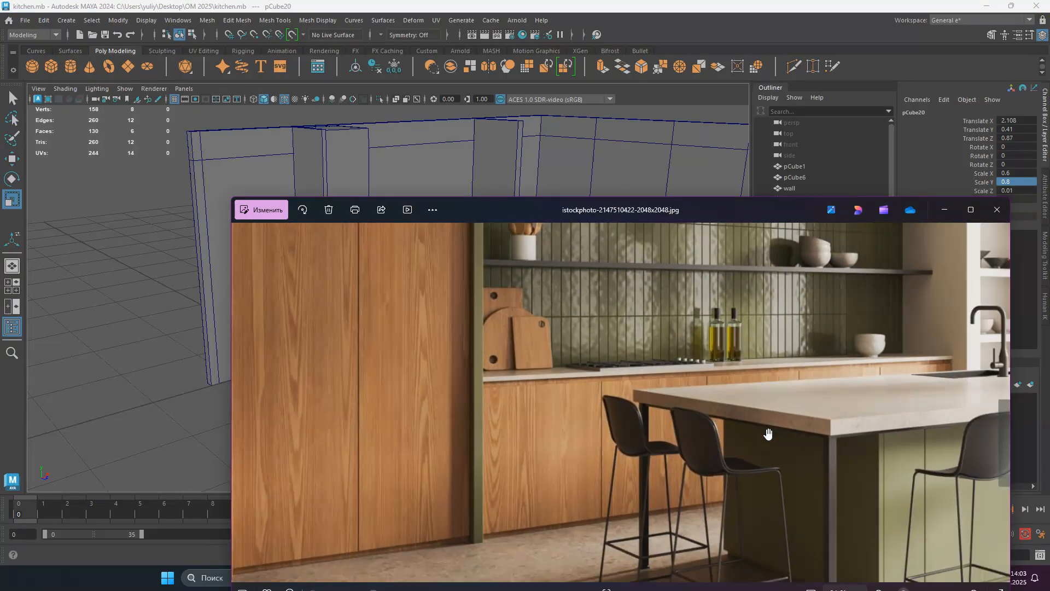
drag(636, 348, 641, 416)
scroll(641, 417, up, 3)
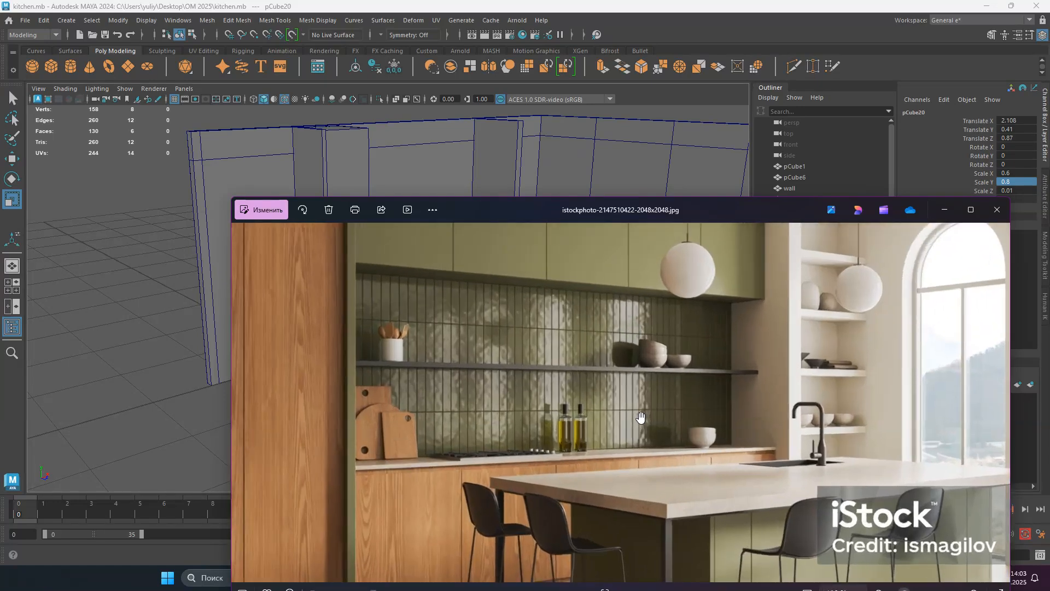
drag(586, 398, 602, 456)
scroll(582, 440, up, 1)
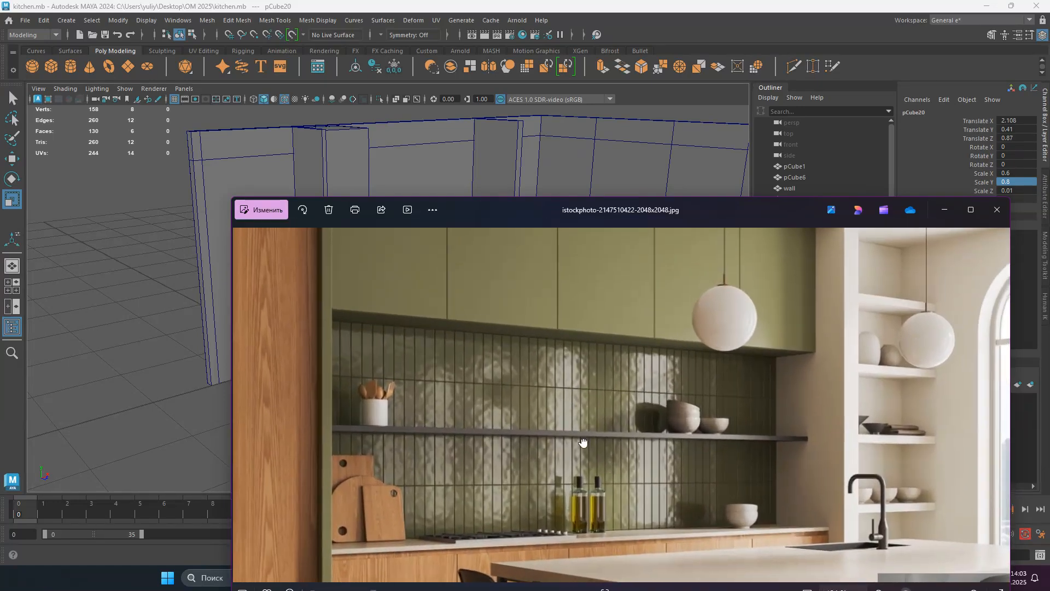
drag(572, 406, 597, 479)
scroll(582, 443, up, 3)
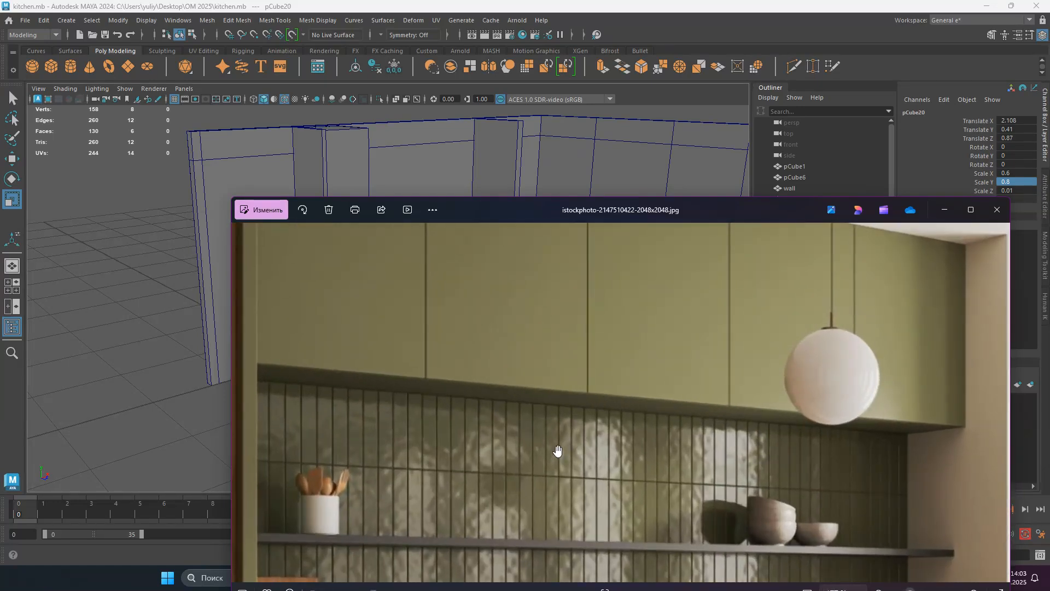
scroll(557, 450, down, 3)
drag(558, 443, 596, 474)
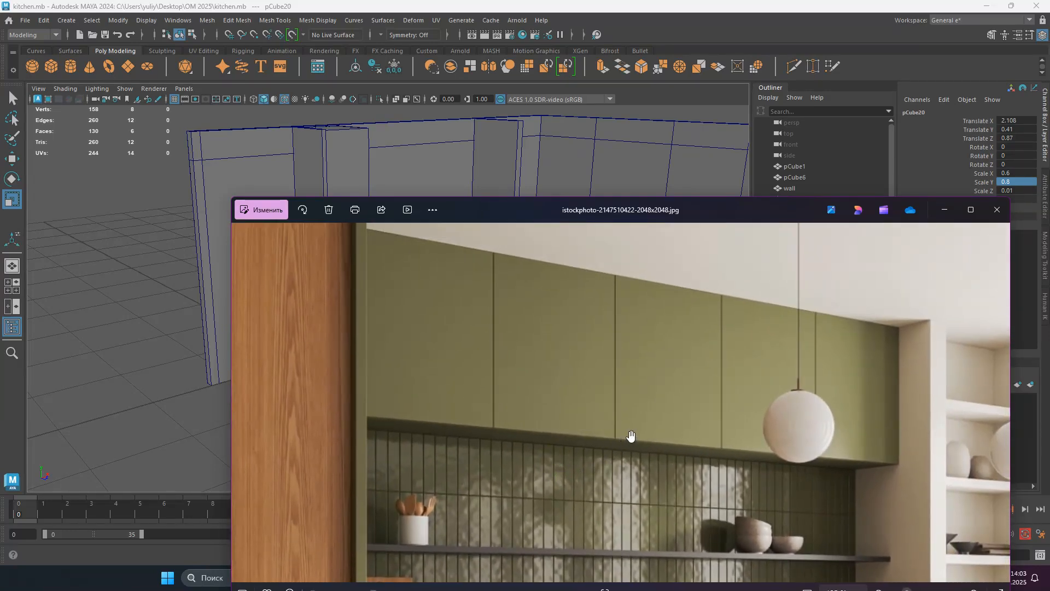
click(948, 211)
Step: Stretch the upper cabinet box along the niche between the side panels, setting its Scale X to 3
alt+drag(527, 308, 471, 303)
scroll(529, 349, up, 4)
alt+right_drag(471, 303, 534, 337)
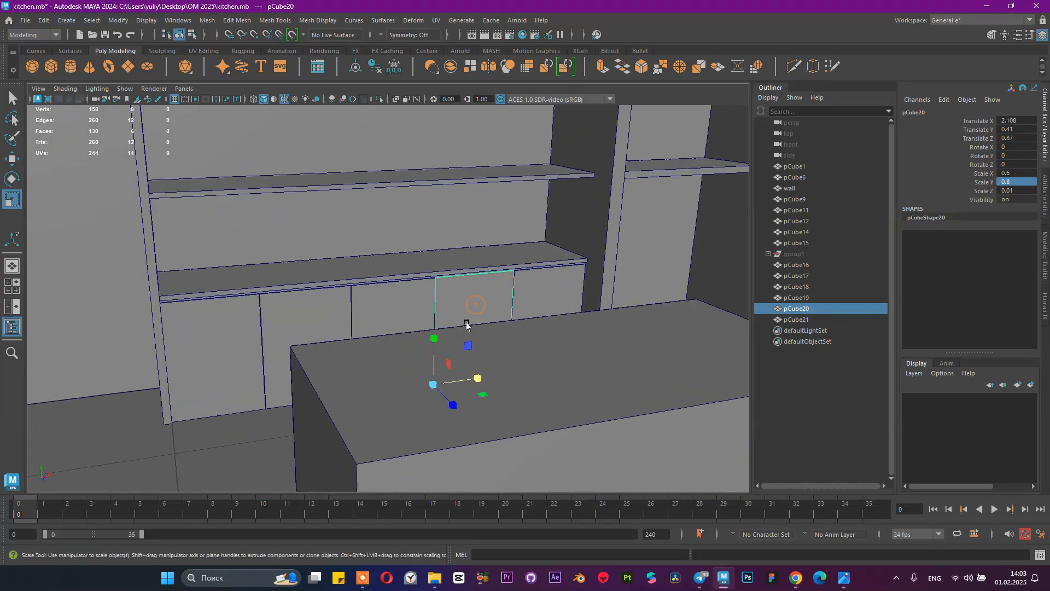
alt+middle_drag(466, 323, 501, 357)
alt+middle_drag(539, 224, 530, 308)
scroll(328, 230, down, 3)
drag(299, 234, 371, 235)
click(316, 237)
alt+middle_drag(514, 303, 481, 311)
alt+drag(481, 312, 441, 304)
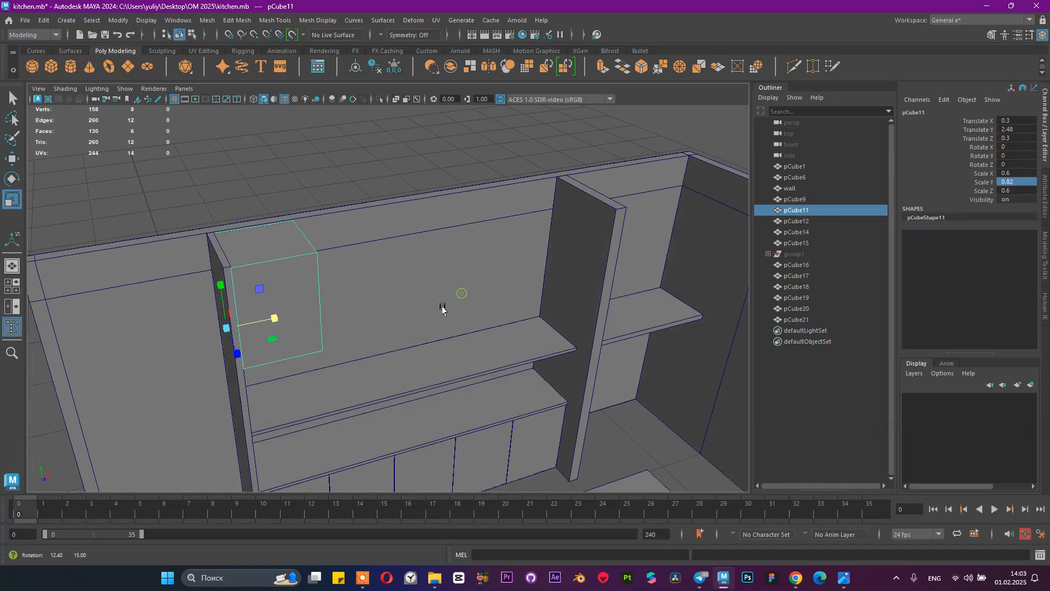
alt+right_drag(333, 302, 342, 267)
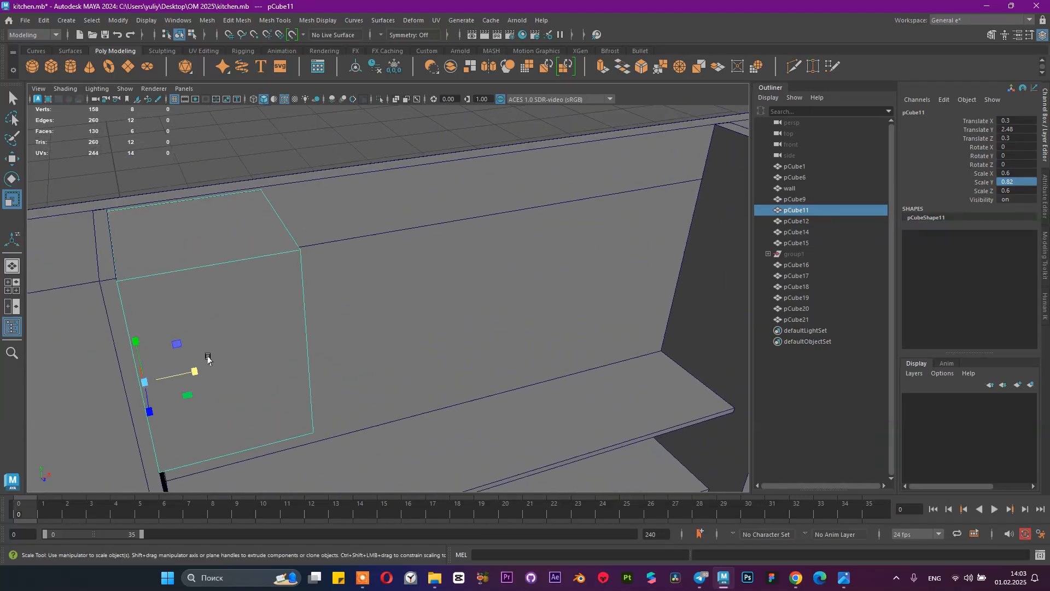
drag(194, 372, 427, 339)
click(1016, 173)
text(3)
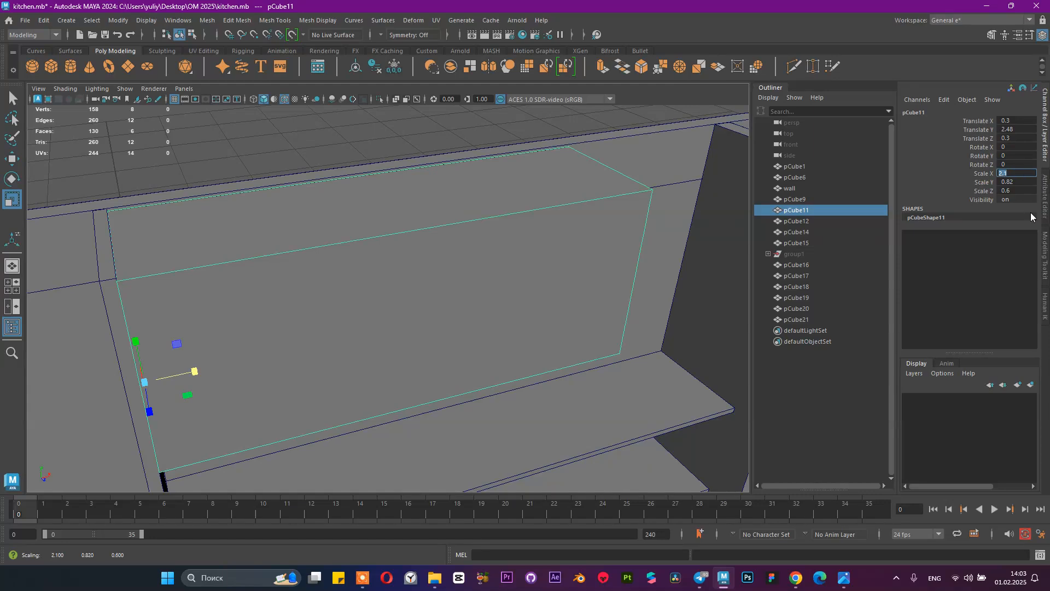
key(Return)
Step: Reduce the upper cabinet's depth to Scale Z 0.57 so it sits back from the side panel's front edge
alt+drag(624, 212, 477, 329)
drag(382, 400, 368, 414)
click(1018, 190)
text(0.5)
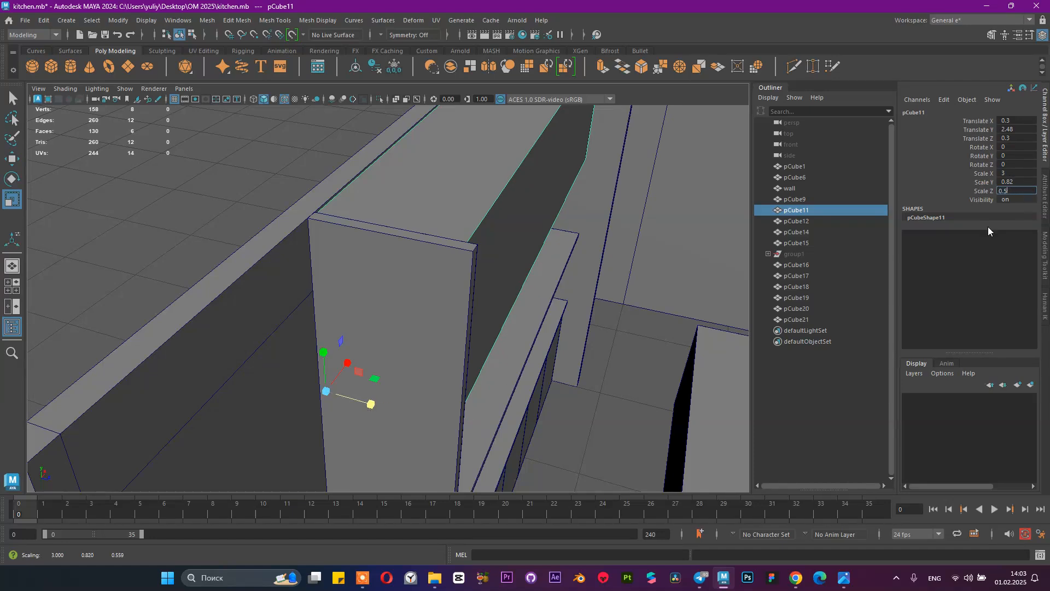
text(7)
key(Return)
Step: Set up the Insert Edge Loop tool with Multiple edge loops for the upper cabinet
mouse_move(640, 236)
alt+mouse_down()
mouse_move(539, 192)
mouse_move(535, 260)
mouse_move(506, 279)
mouse_move(553, 323)
mouse_move(417, 281)
alt+mouse_up()
mouse_move(339, 262)
alt+mouse_down()
mouse_move(310, 265)
mouse_move(331, 261)
alt+mouse_up()
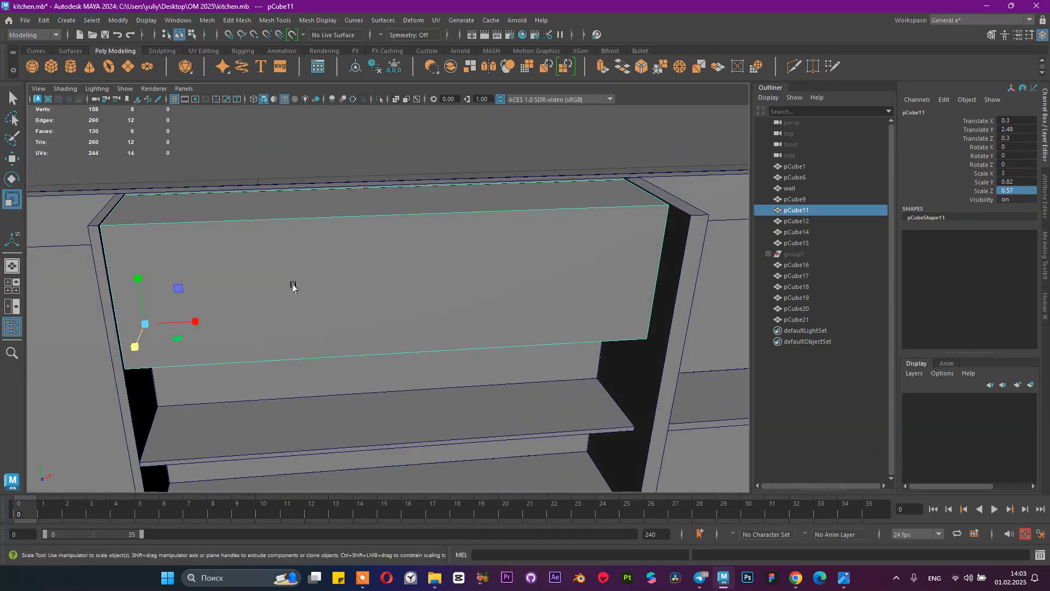
shift+right_drag(350, 252, 326, 265)
click(893, 188)
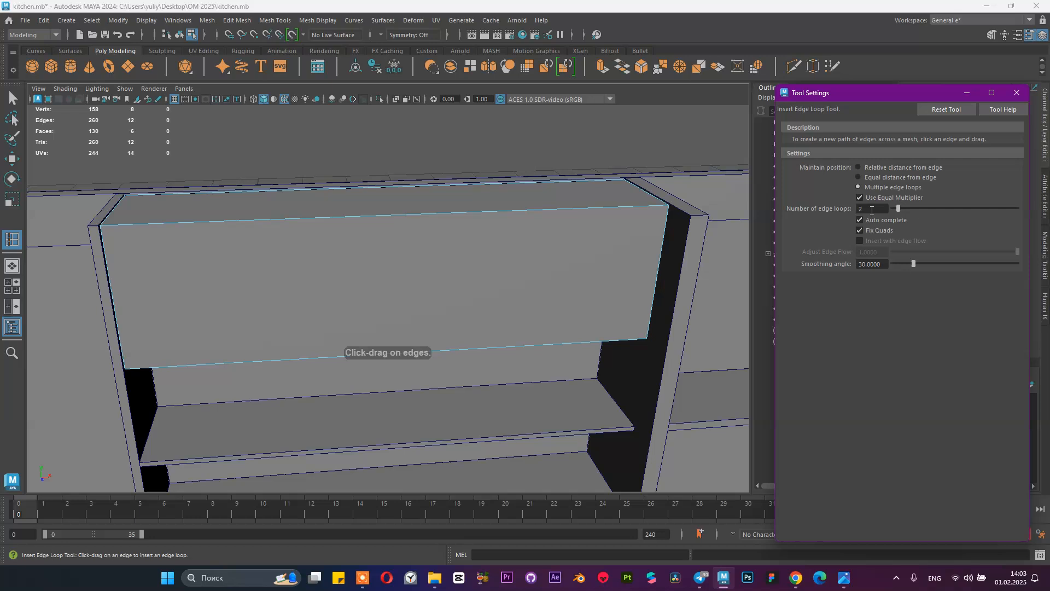
Step: Try dividing the upper cabinet with five evenly spaced vertical edge loops
text(5)
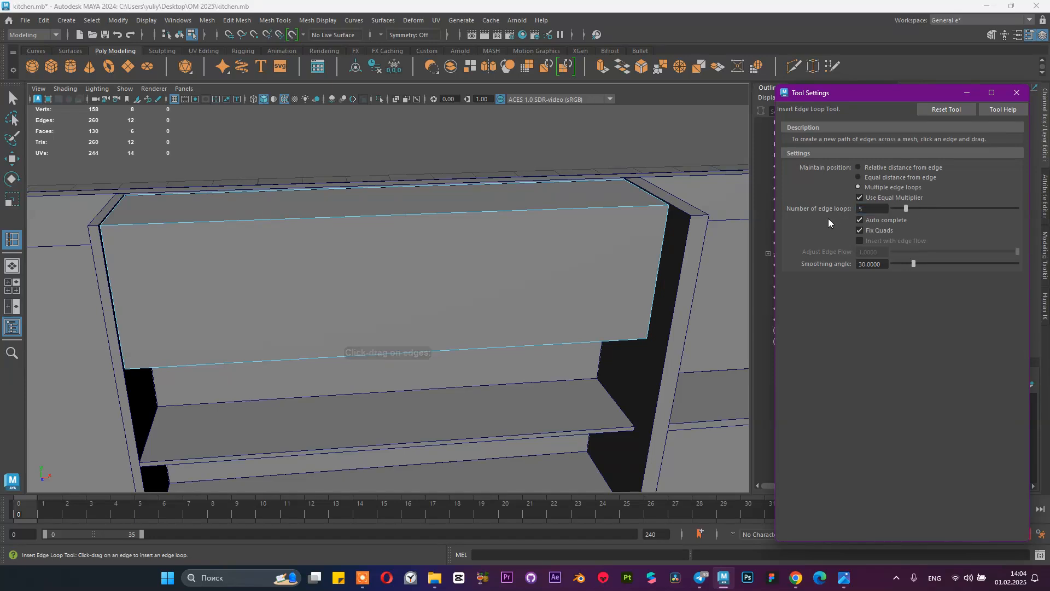
click(458, 213)
mouse_move(529, 235)
alt+mouse_down()
mouse_move(527, 222)
mouse_move(470, 236)
alt+mouse_up()
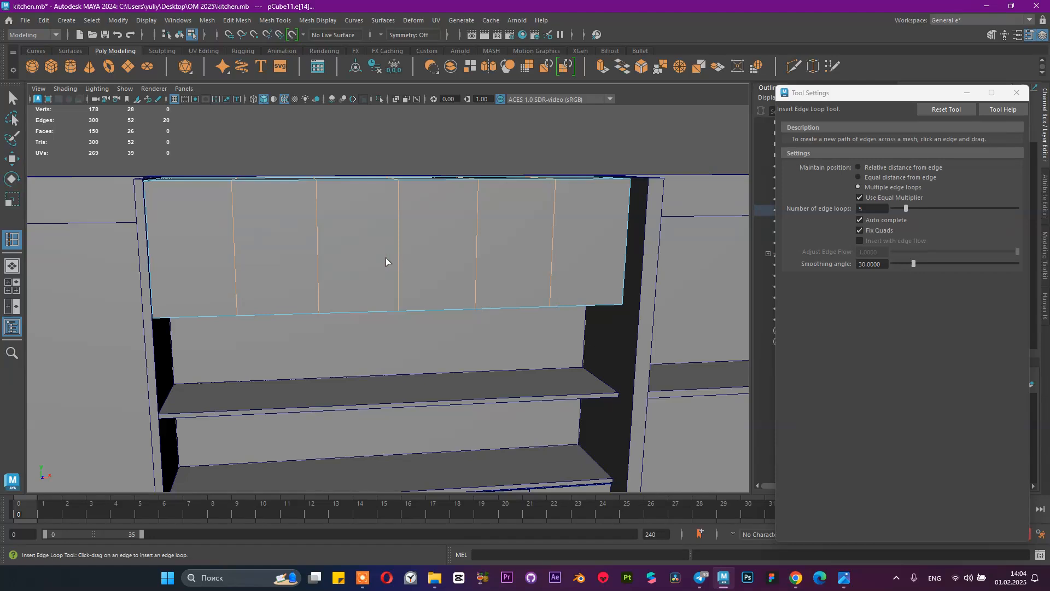
click(872, 208)
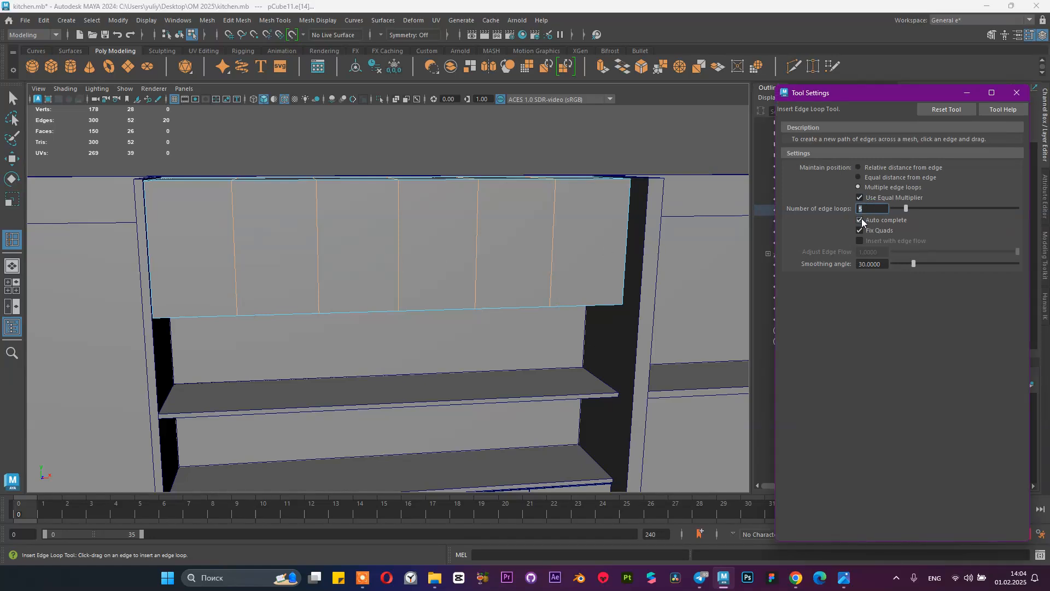
key(ctrl+z)
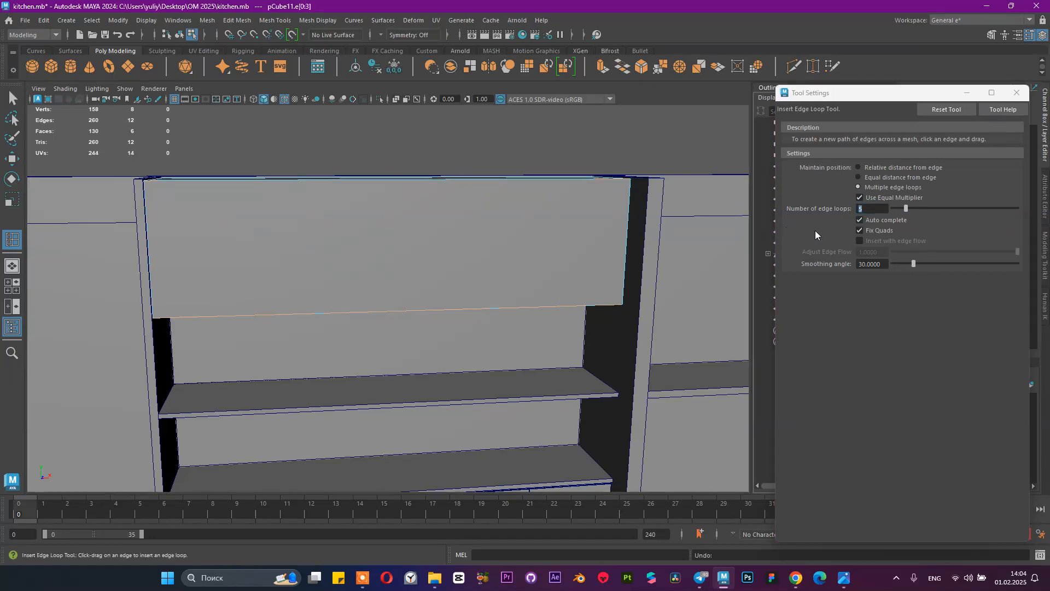
Step: Divide the upper cabinet into five equal sections with four evenly spaced vertical edge loops
click(839, 211)
text(4)
key(Return)
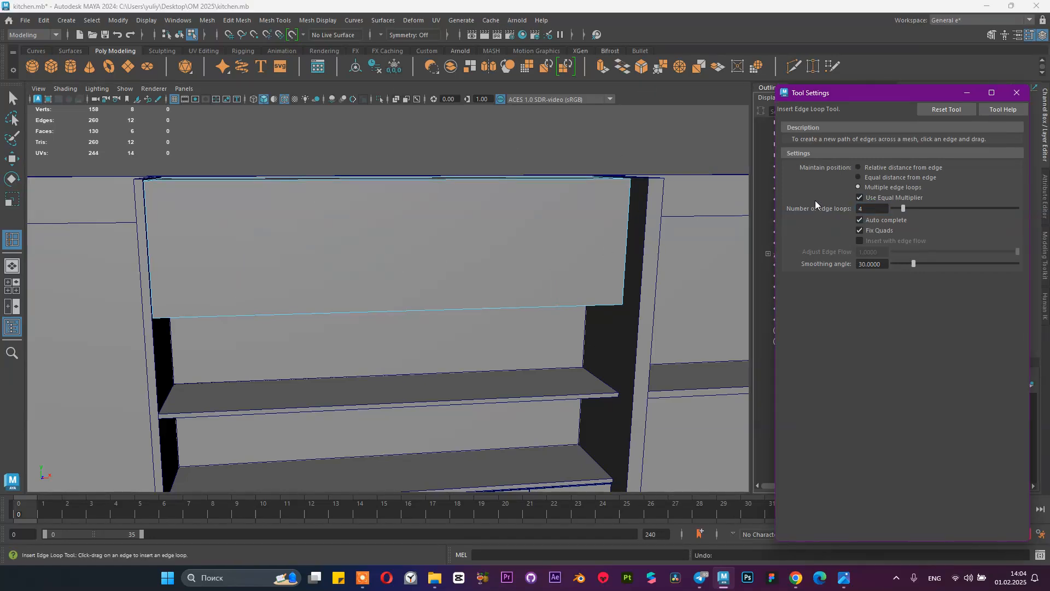
click(515, 178)
scroll(504, 186, down, 3)
alt+drag(491, 192, 544, 236)
key(q)
Step: Select all five front faces of the upper cabinet
alt+right_drag(301, 223, 378, 281)
right_drag(266, 208, 263, 241)
click(249, 233)
shift+click(332, 208)
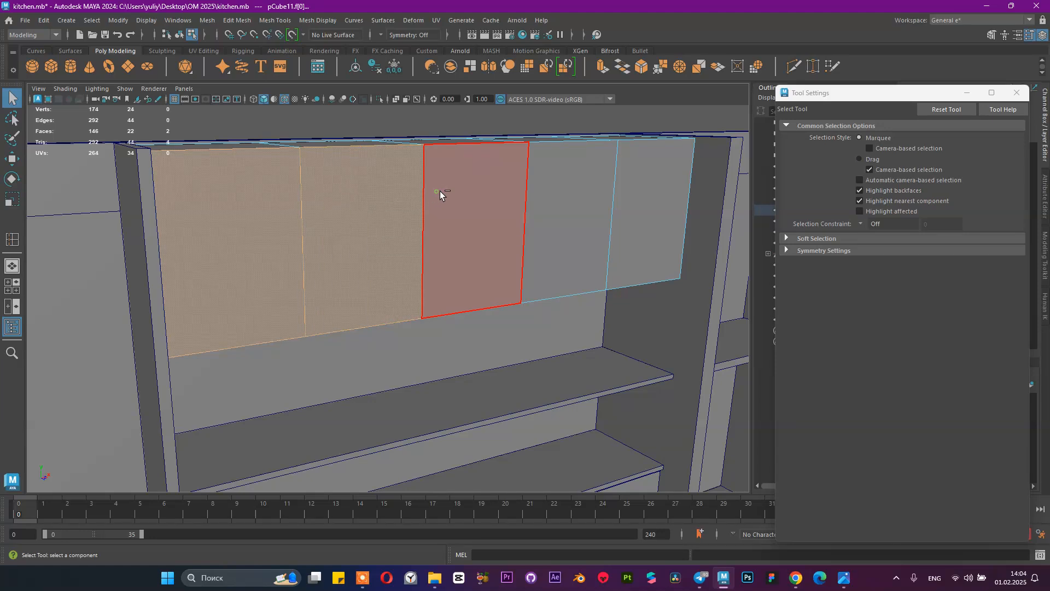
shift+click(440, 191)
shift+click(553, 188)
shift+click(651, 186)
Step: Bevel the four edge loops dividing the upper cabinet with a fraction of 0.01 to form thin door gaps
alt+drag(558, 223, 452, 244)
alt+middle_drag(453, 244, 539, 246)
alt+right_drag(347, 239, 438, 297)
right_drag(368, 251, 366, 192)
click(369, 228)
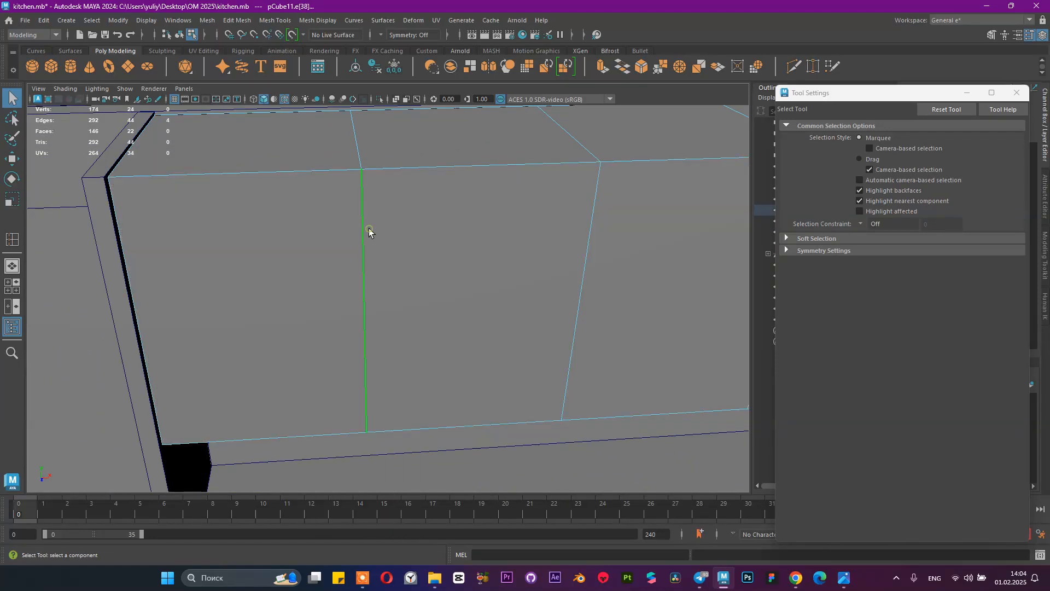
alt+middle_drag(577, 209, 422, 261)
shift+click(425, 254)
alt+right_drag(604, 304, 419, 277)
alt+drag(419, 277, 317, 237)
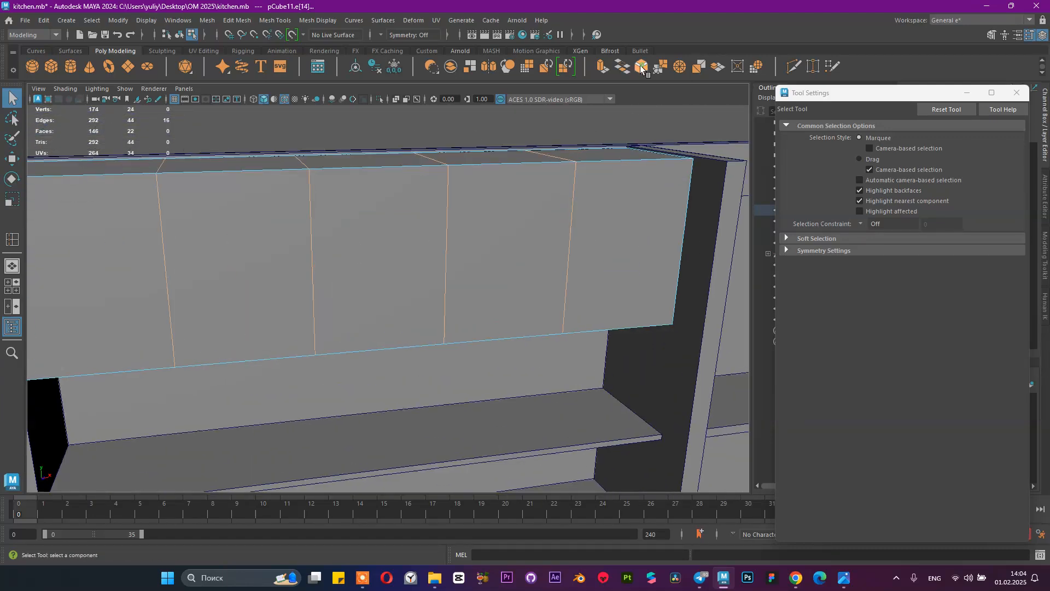
click(642, 67)
click(516, 343)
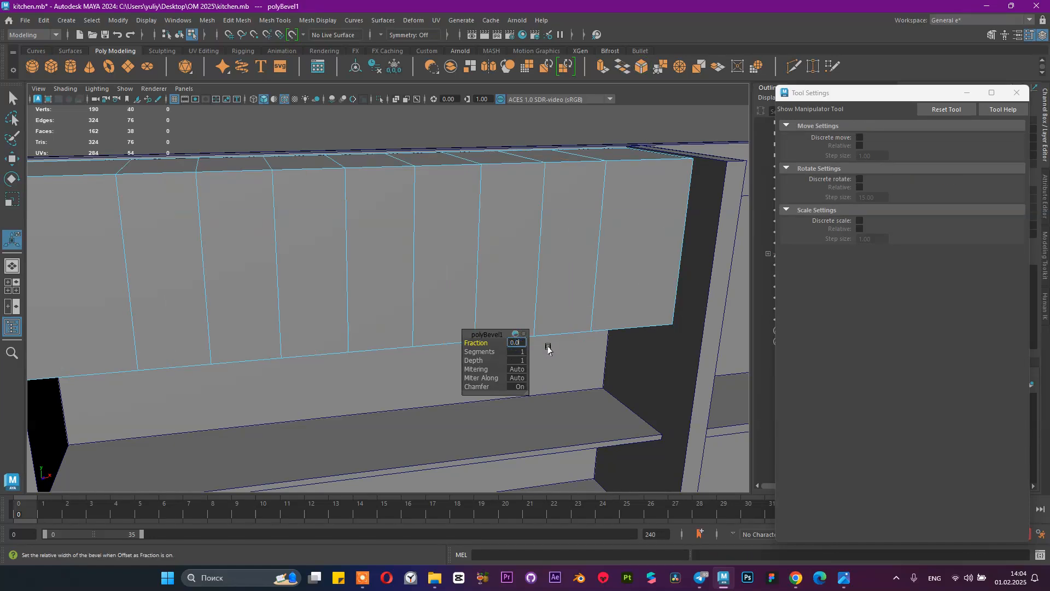
key(Return)
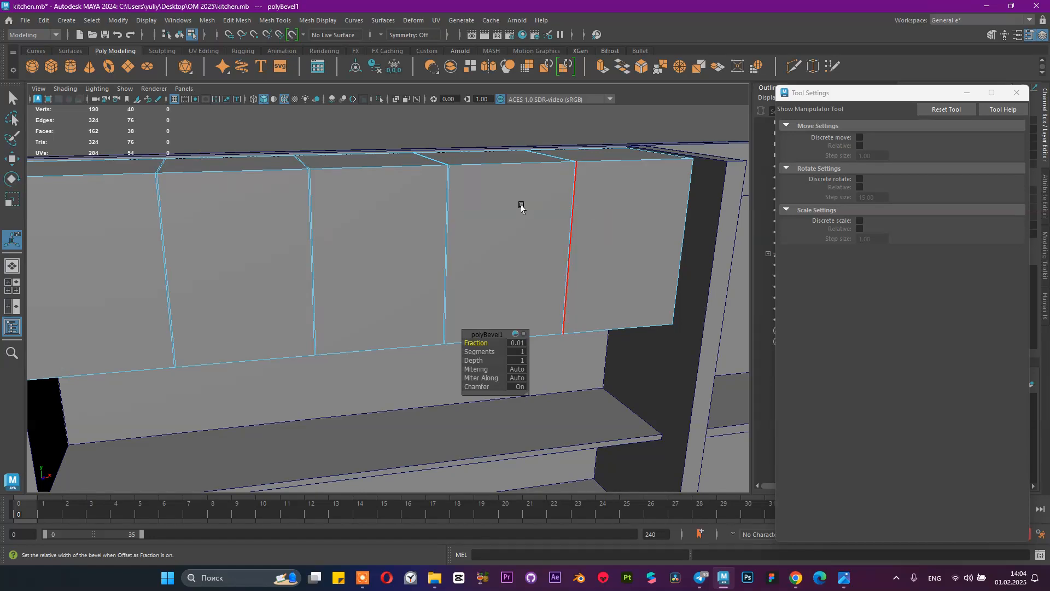
Step: Compare the upper cabinet's beveled door divisions with the row of doors on the base cabinet
scroll(350, 192, down, 2)
alt+drag(353, 187, 402, 212)
right_drag(293, 251, 296, 298)
drag(280, 274, 553, 228)
click(533, 236)
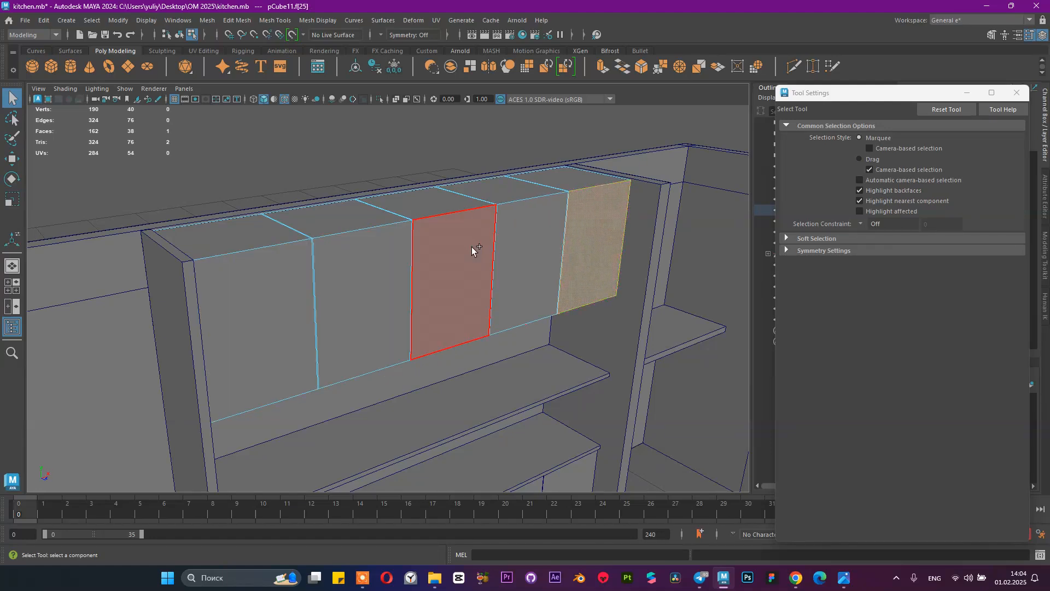
alt+drag(541, 272, 446, 414)
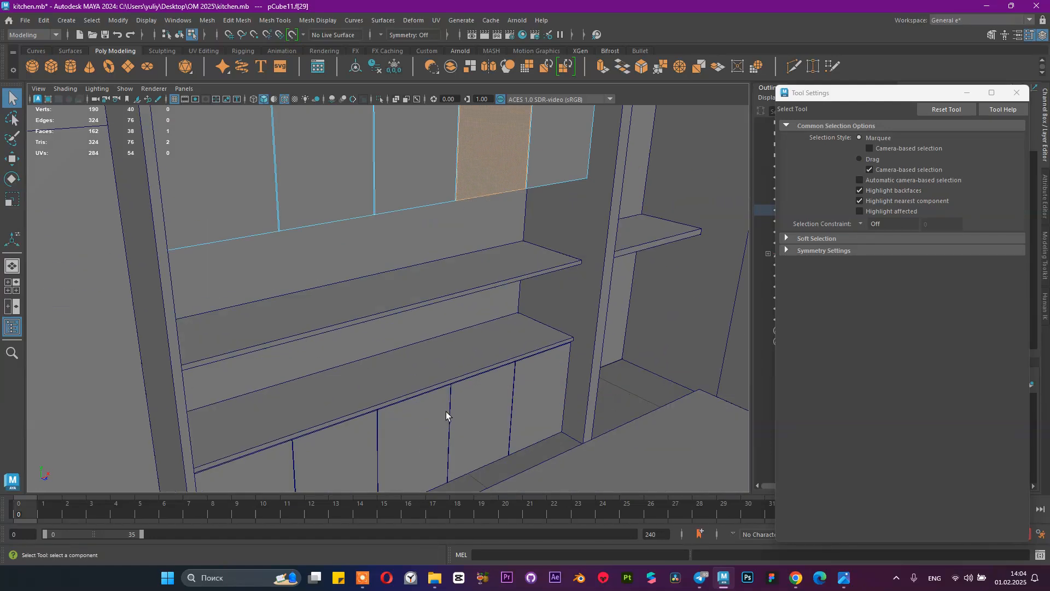
click(406, 418)
alt+middle_drag(484, 284, 496, 336)
key(F8)
alt+drag(466, 227, 470, 183)
scroll(518, 274, up, 3)
click(470, 182)
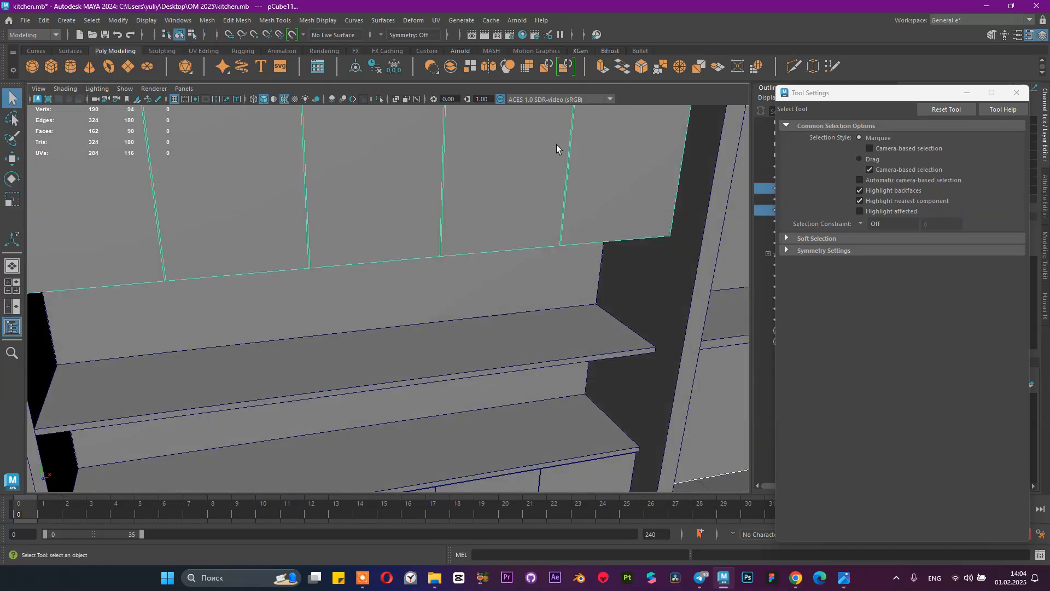
scroll(556, 144, down, 2)
right_drag(538, 143, 539, 172)
click(579, 169)
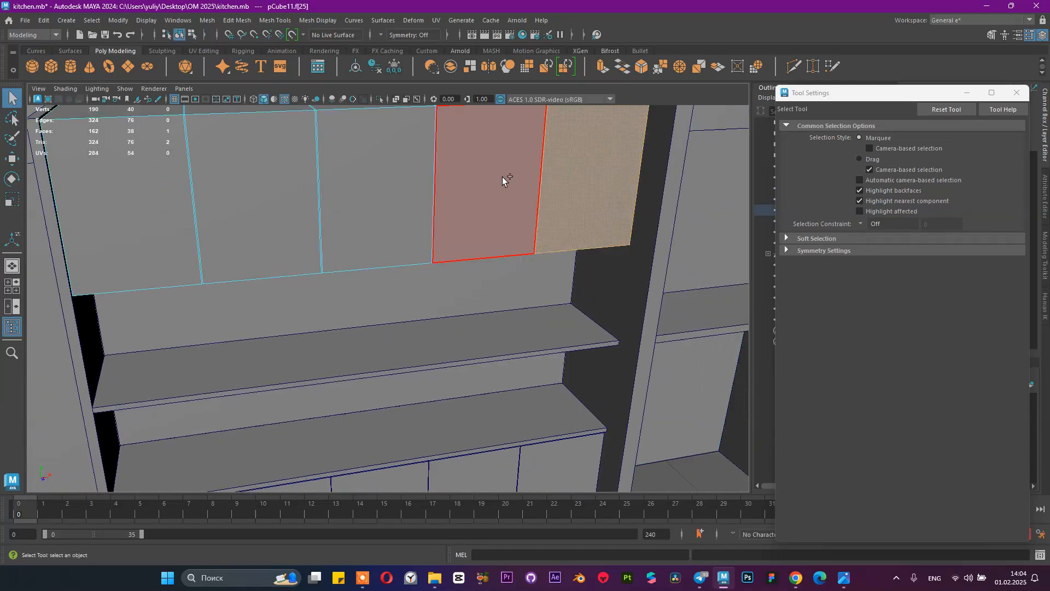
shift+click(502, 177)
shift+click(359, 182)
shift+click(282, 194)
shift+click(129, 194)
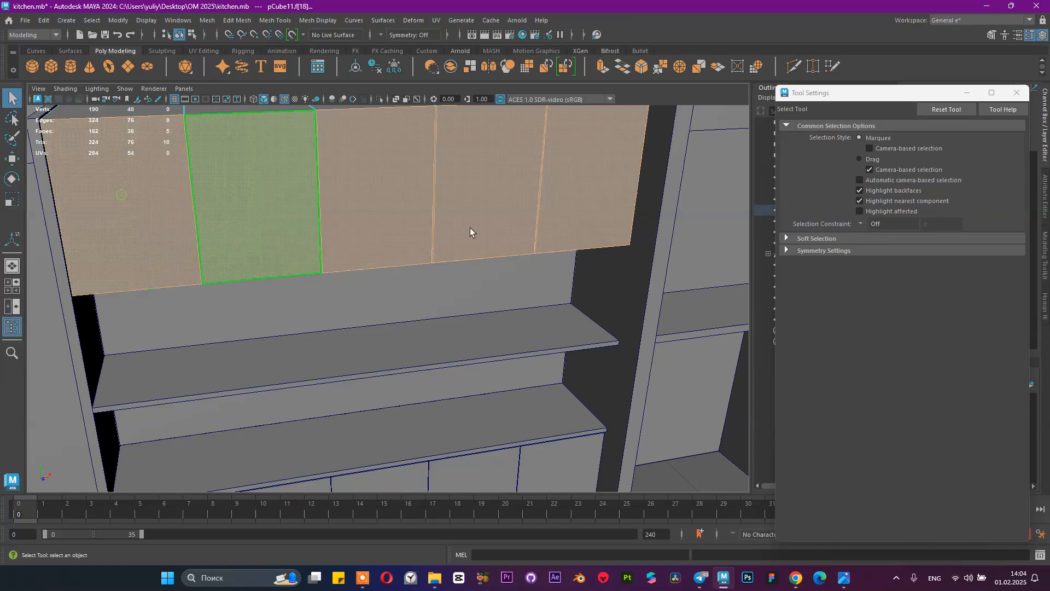
alt+right_drag(547, 229, 492, 202)
alt+drag(493, 201, 516, 230)
alt+right_drag(516, 229, 573, 254)
alt+drag(580, 252, 586, 274)
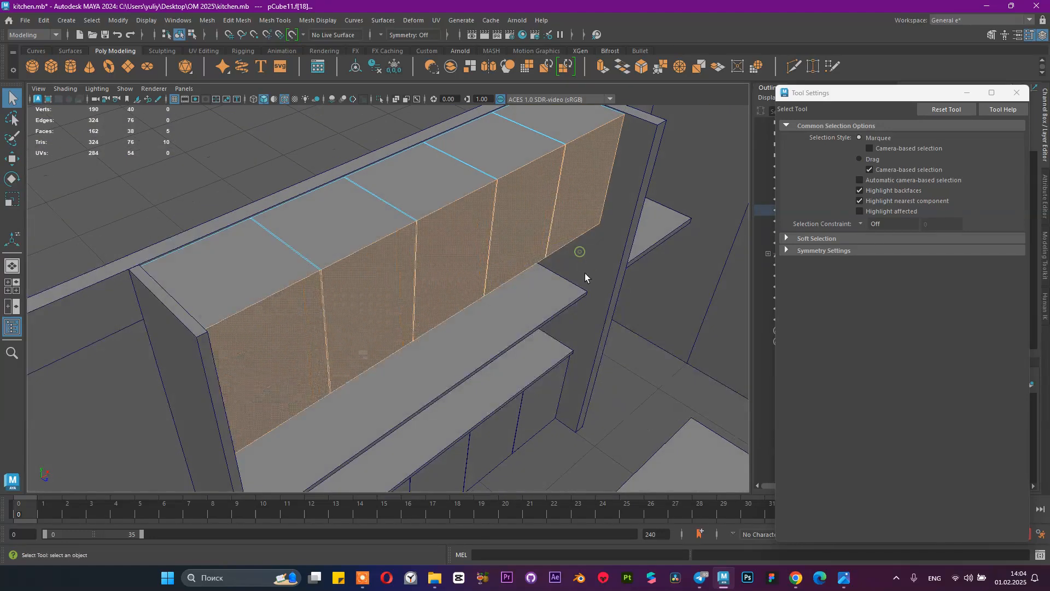
Step: Select the five front door faces of the upper cabinet, leaving out the thin gap strips between them
alt+right_drag(585, 273, 592, 317)
alt+drag(592, 317, 574, 317)
click(124, 329)
shift+click(228, 291)
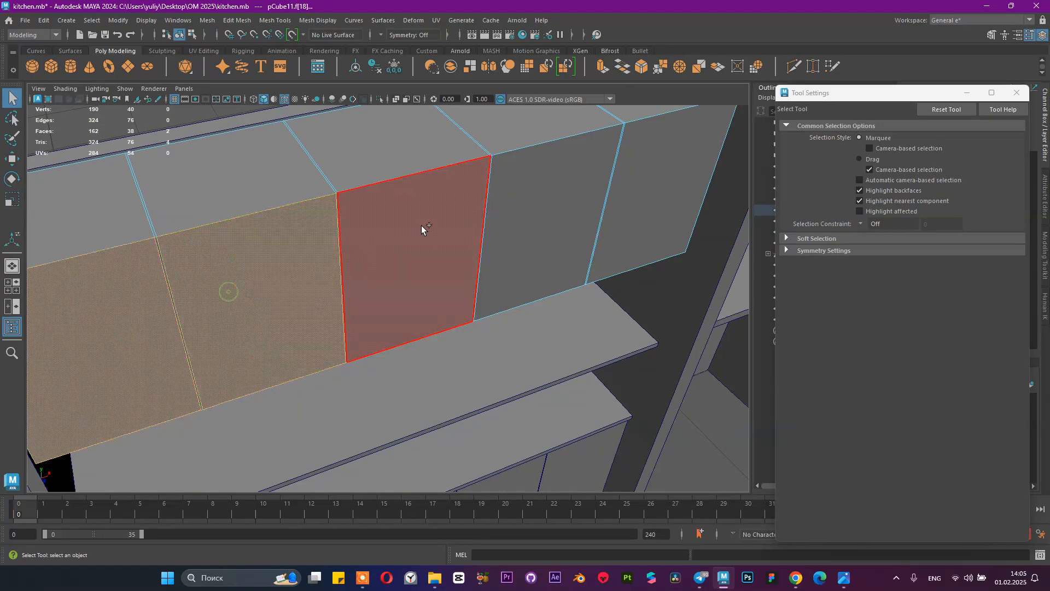
shift+click(422, 225)
shift+click(558, 211)
shift+click(674, 182)
alt+drag(714, 246, 618, 153)
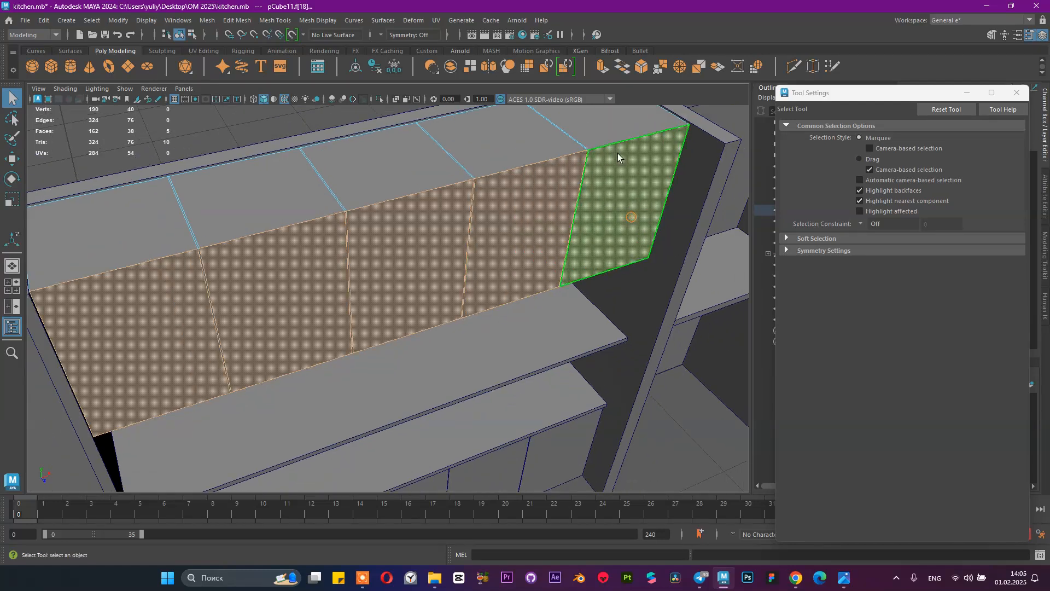
Step: Extrude the five upper door faces slightly outward to form raised door panels, and return to object selection
click(602, 66)
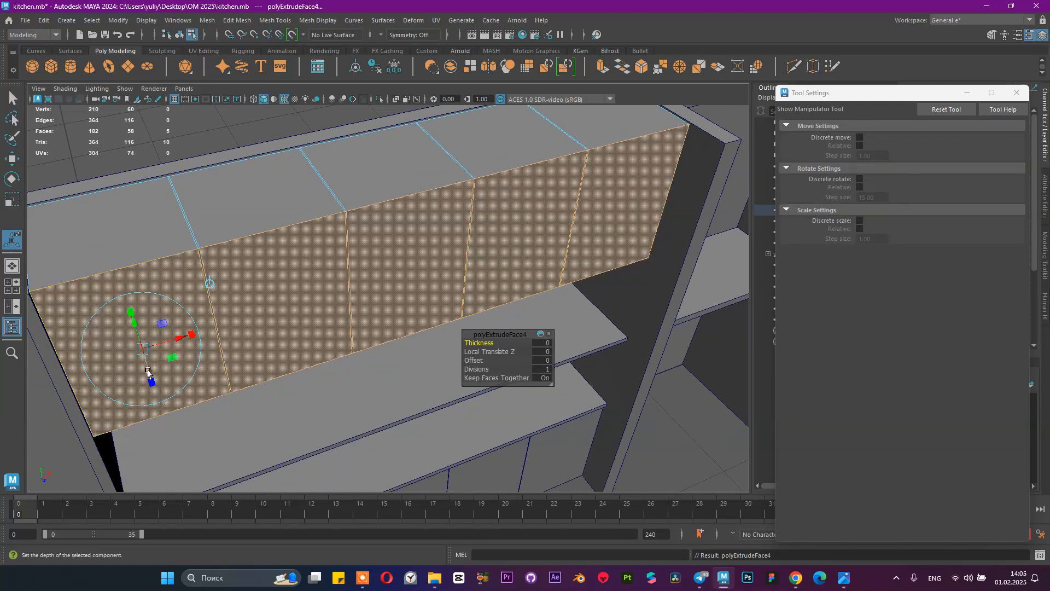
drag(147, 379, 425, 388)
click(547, 352)
drag(545, 351, 561, 351)
right_drag(286, 240, 384, 201)
alt+drag(409, 312, 421, 277)
click(409, 331)
alt+right_drag(406, 327, 365, 293)
alt+drag(364, 293, 343, 261)
click(398, 126)
alt+drag(399, 127, 333, 254)
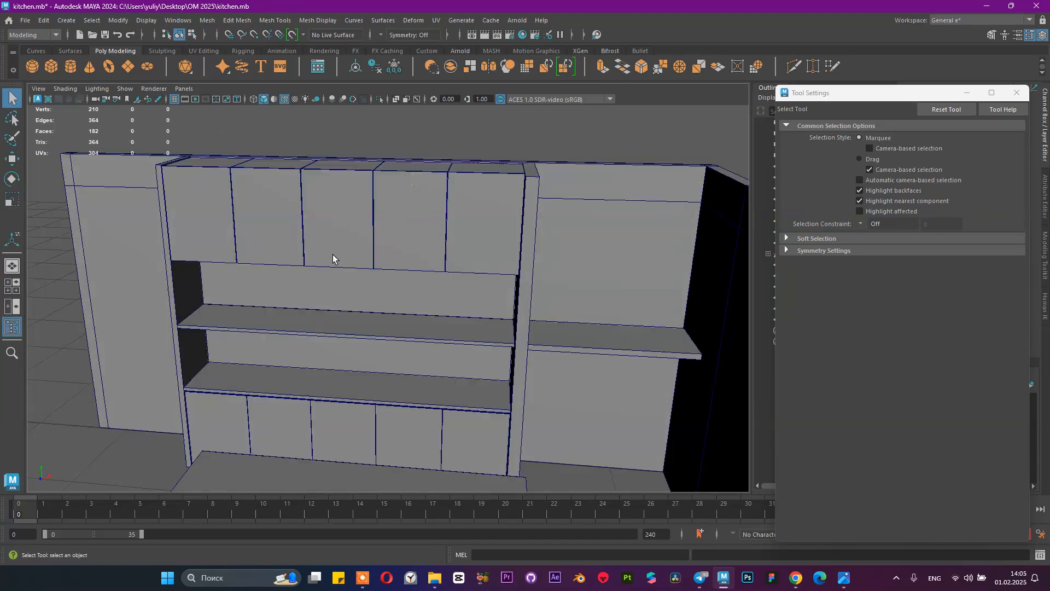
Step: Inspect the base and upper cabinet doors from several angles with the wireframe overlay hidden
alt+drag(324, 436, 248, 447)
click(248, 448)
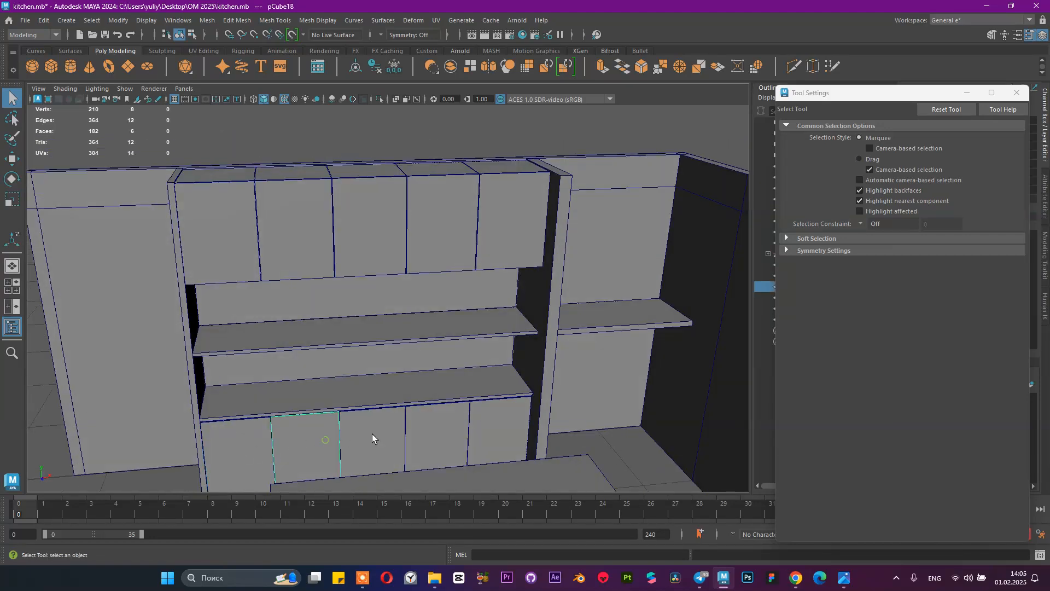
click(433, 433)
click(504, 427)
alt+drag(505, 428, 426, 272)
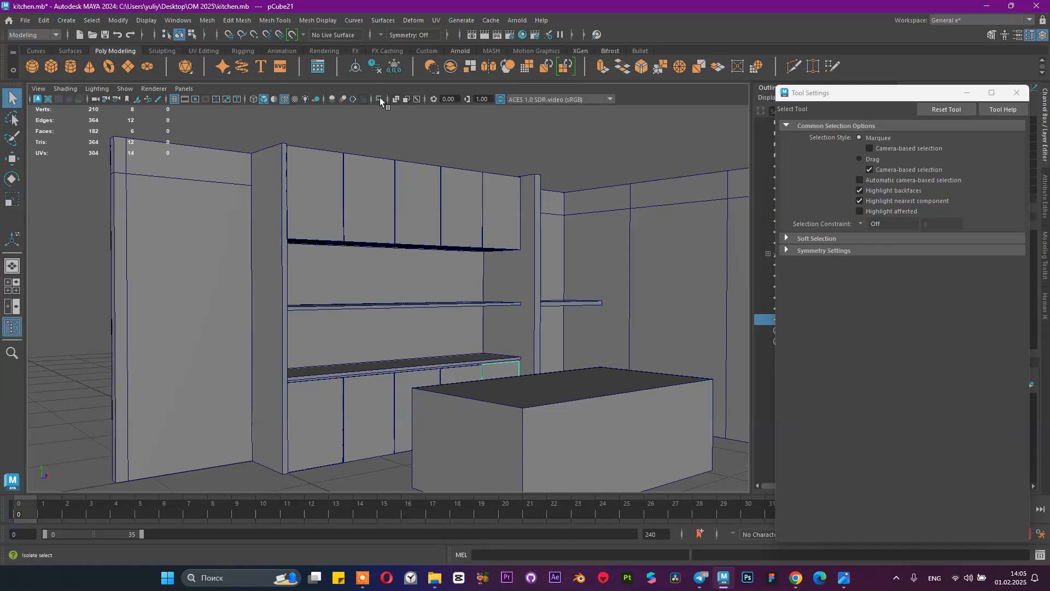
click(284, 99)
click(345, 129)
mouse_move(345, 130)
alt+mouse_down()
mouse_move(476, 223)
mouse_move(453, 231)
mouse_move(435, 218)
mouse_move(428, 230)
mouse_move(492, 241)
mouse_move(476, 230)
alt+mouse_up()
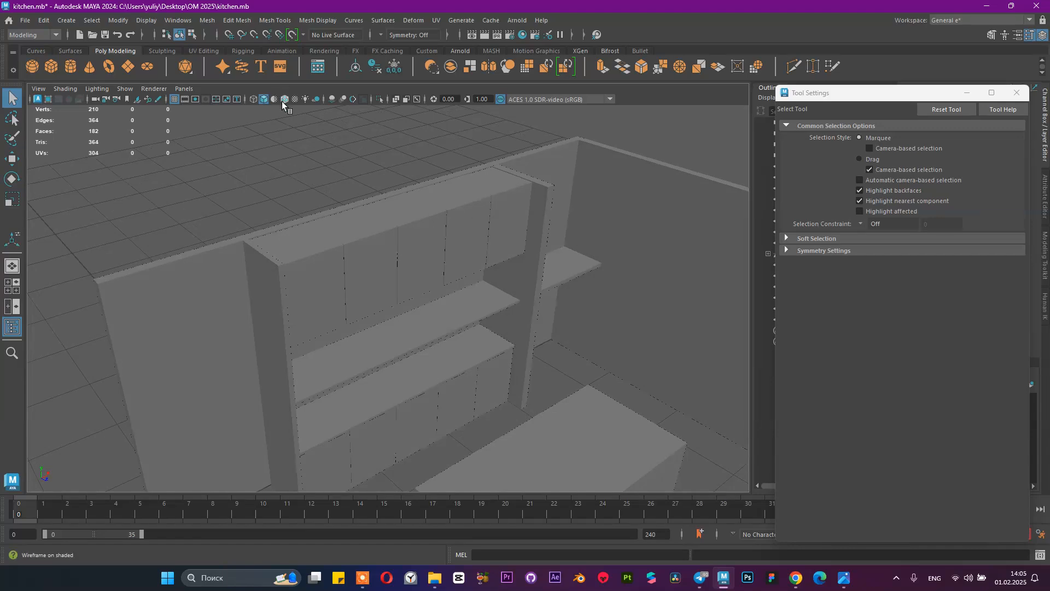
alt+drag(376, 232, 510, 279)
click(445, 255)
alt+drag(445, 256, 424, 207)
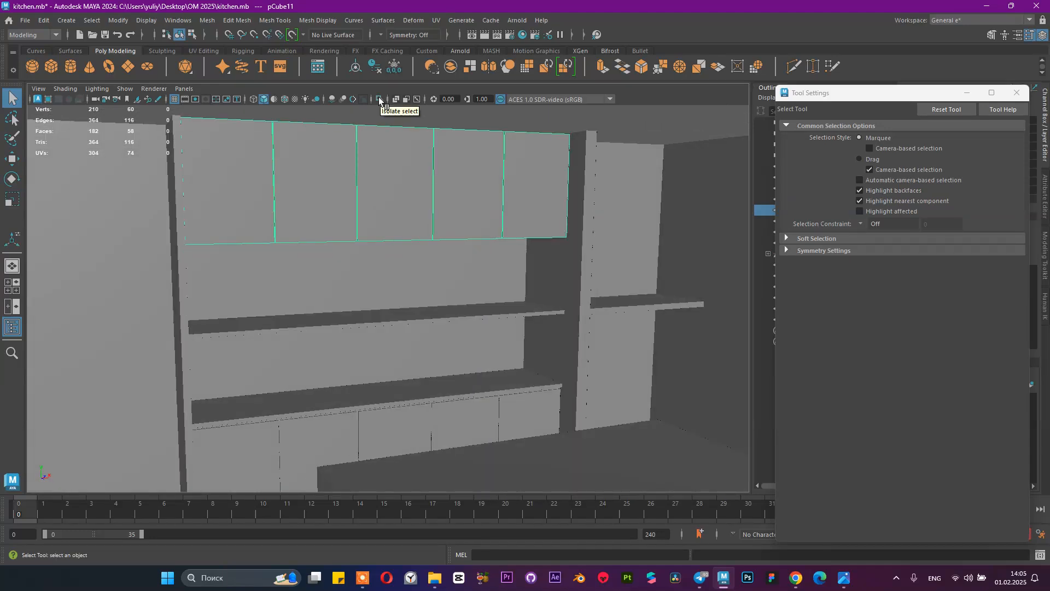
Step: Turn on screen-space ambient occlusion in the viewport and inspect the shaded cabinets, shelves and island
click(333, 100)
click(412, 116)
alt+right_drag(564, 175, 473, 166)
alt+drag(473, 165, 513, 306)
alt+middle_drag(514, 306, 345, 232)
alt+drag(345, 232, 391, 219)
alt+right_drag(391, 220, 441, 281)
alt+right_drag(411, 246, 416, 293)
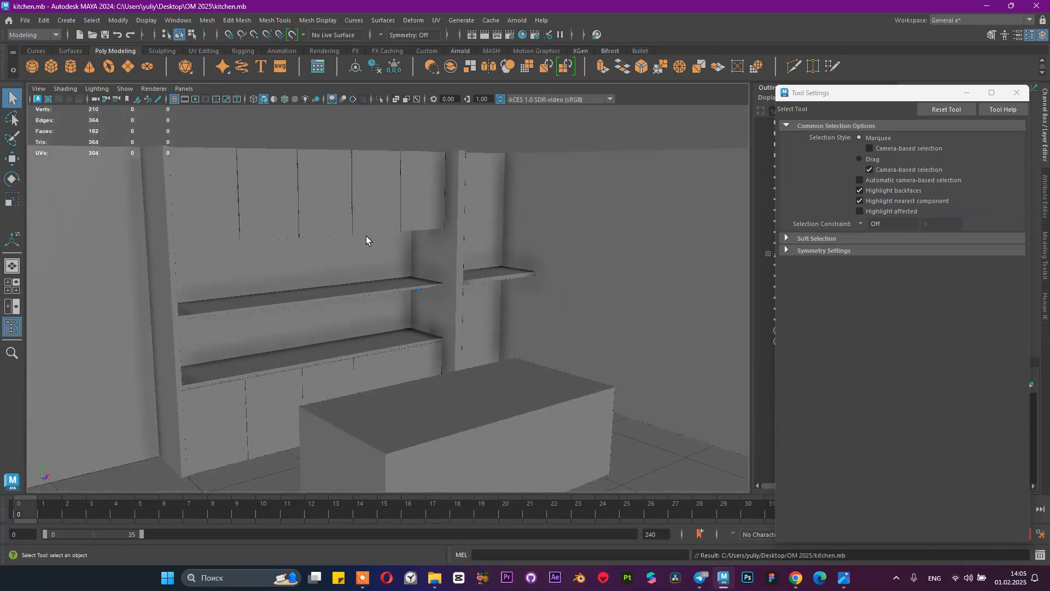
alt+middle_drag(315, 234, 372, 287)
alt+right_drag(372, 286, 487, 310)
alt+drag(487, 311, 517, 393)
Step: Select the vertical side panel next to the upper cabinet and examine the adjoining tall wooden cabinet in the reference photo
click(178, 327)
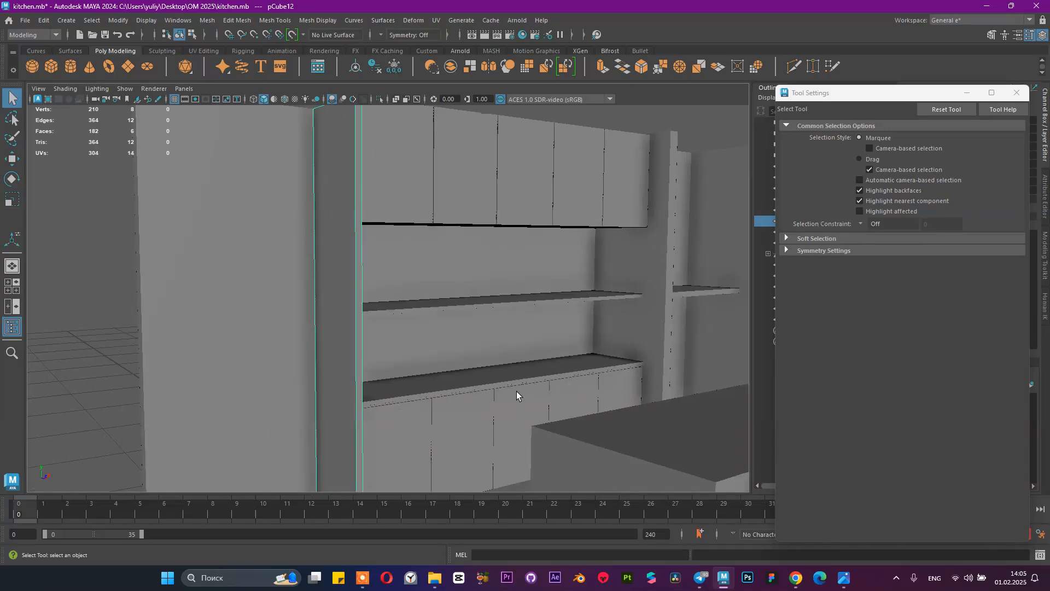
click(846, 578)
click(786, 527)
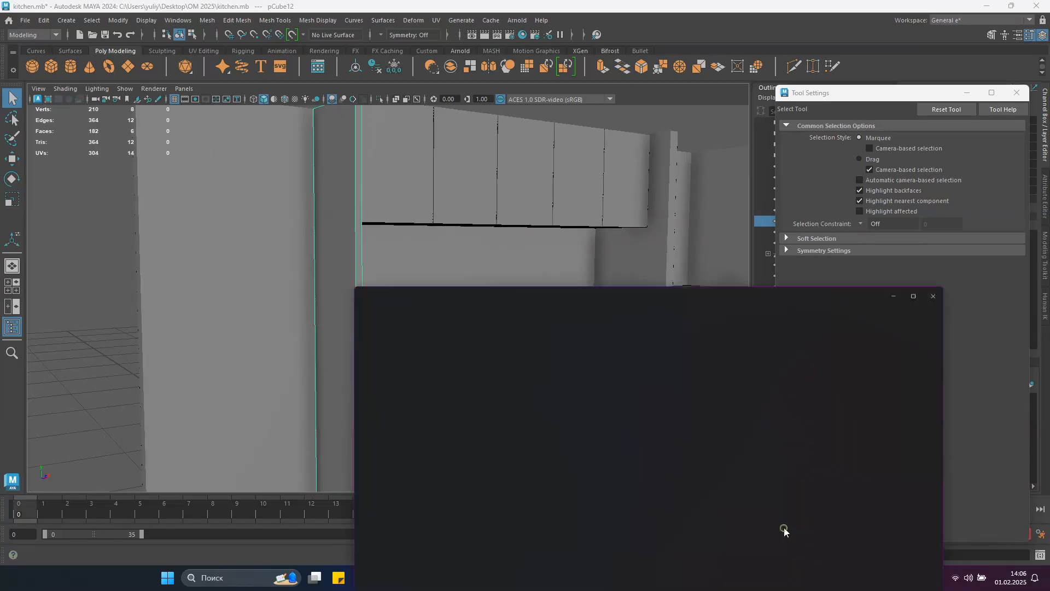
scroll(444, 349, down, 2)
scroll(323, 355, down, 3)
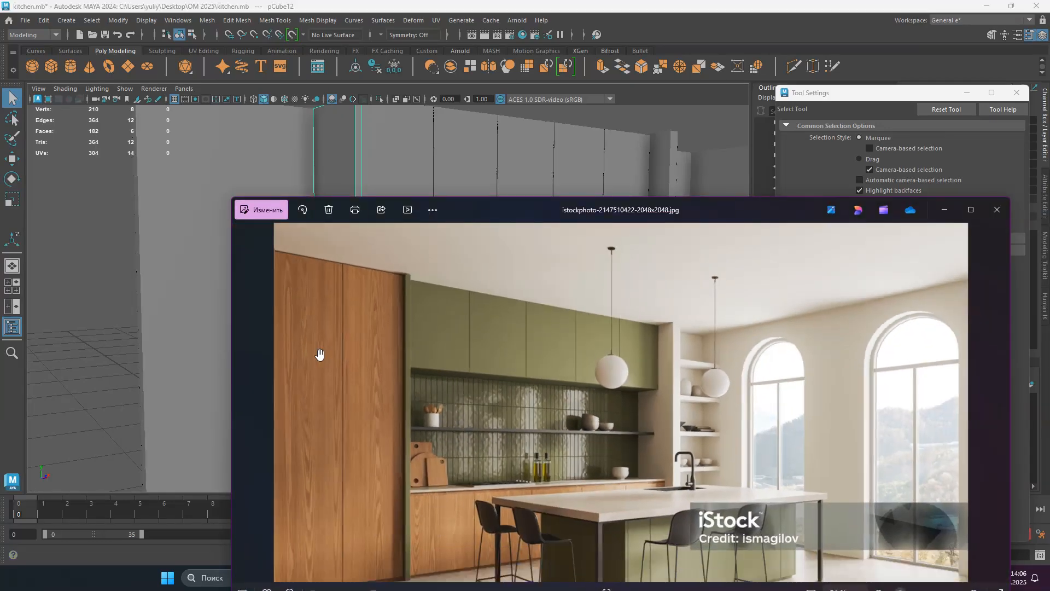
click(950, 209)
Step: Duplicate the selected side panel and move the copy outward along the bare end of the back wall
alt+drag(330, 258, 336, 283)
alt+middle_drag(336, 283, 421, 298)
alt+drag(398, 297, 399, 302)
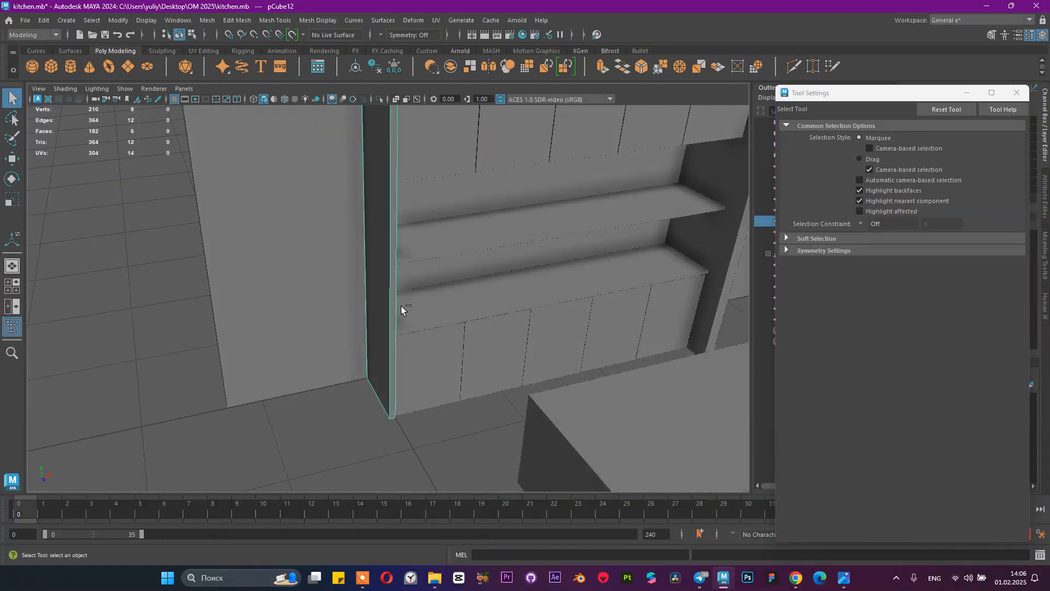
key(ctrl+d)
key(w)
drag(419, 373, 352, 370)
Step: Widen the duplicated panel into a tall cabinet block covering the bare end of the back wall
key(r)
drag(409, 405, 1047, 313)
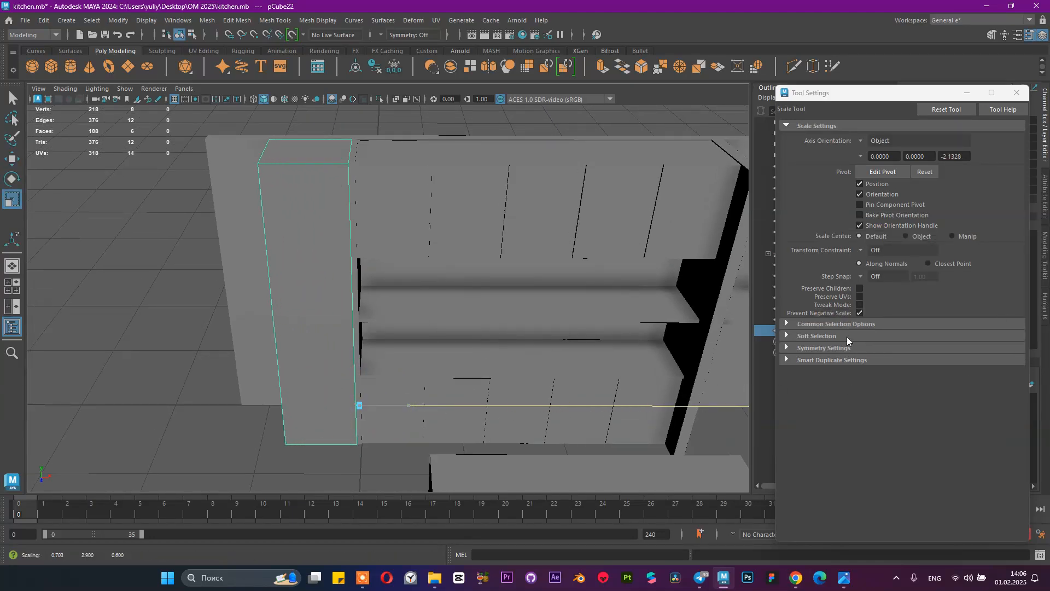
drag(398, 406, 448, 406)
scroll(506, 354, down, 3)
alt+drag(486, 346, 455, 273)
click(485, 147)
click(669, 149)
alt+drag(538, 171, 495, 190)
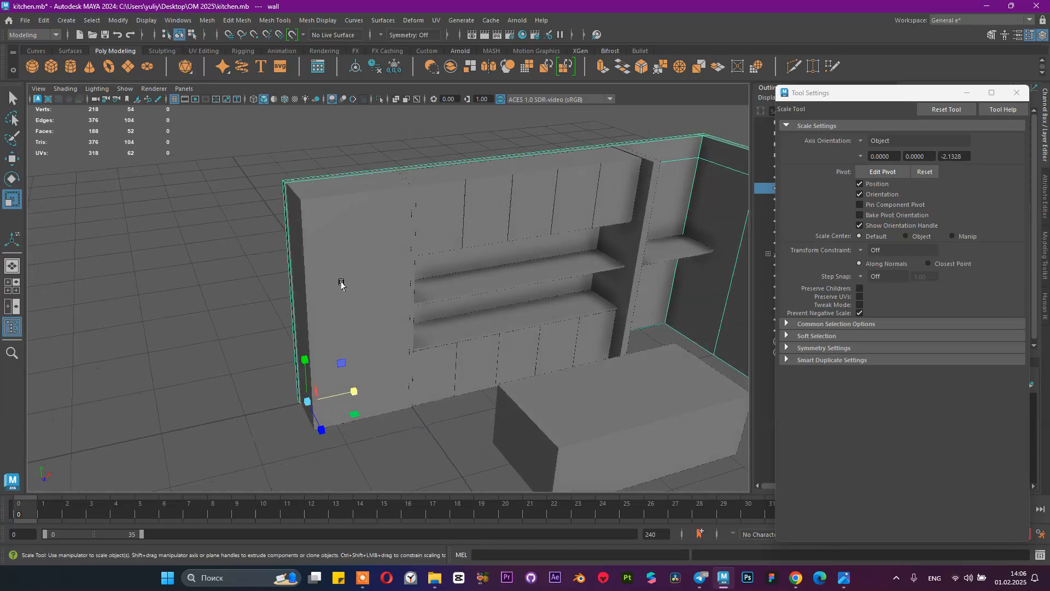
Step: Fine-tune the tall cabinet's width with the wireframe overlay shown, and save the scene
click(339, 284)
scroll(353, 318, up, 3)
drag(433, 395, 428, 397)
click(284, 100)
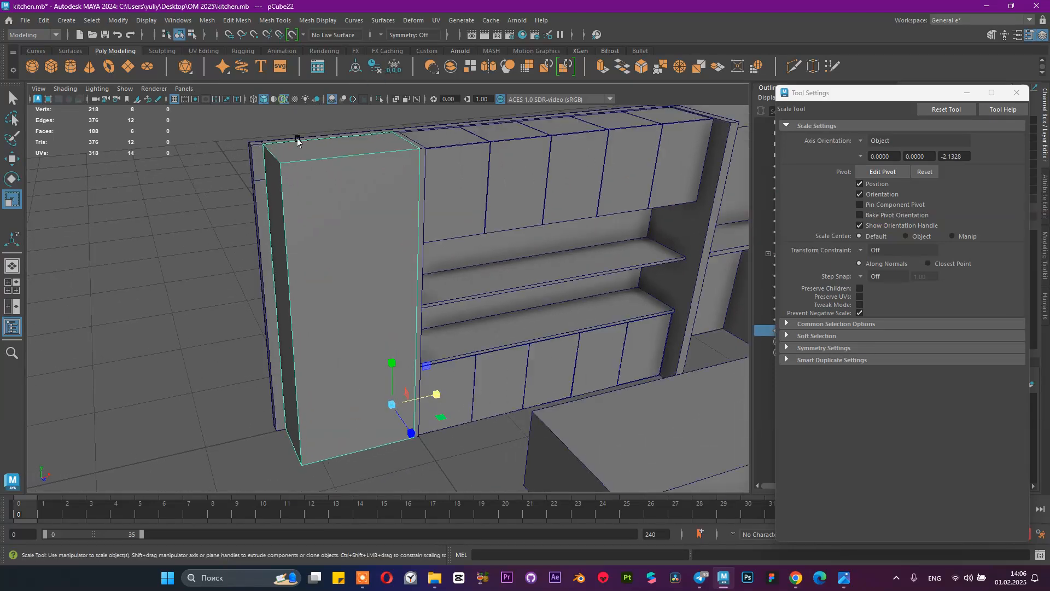
alt+drag(410, 159, 417, 195)
drag(440, 393, 436, 392)
key(ctrl+s)
Step: Snap the tall cabinet's outer side face to the end of the back wall
right_drag(344, 166, 347, 188)
click(344, 227)
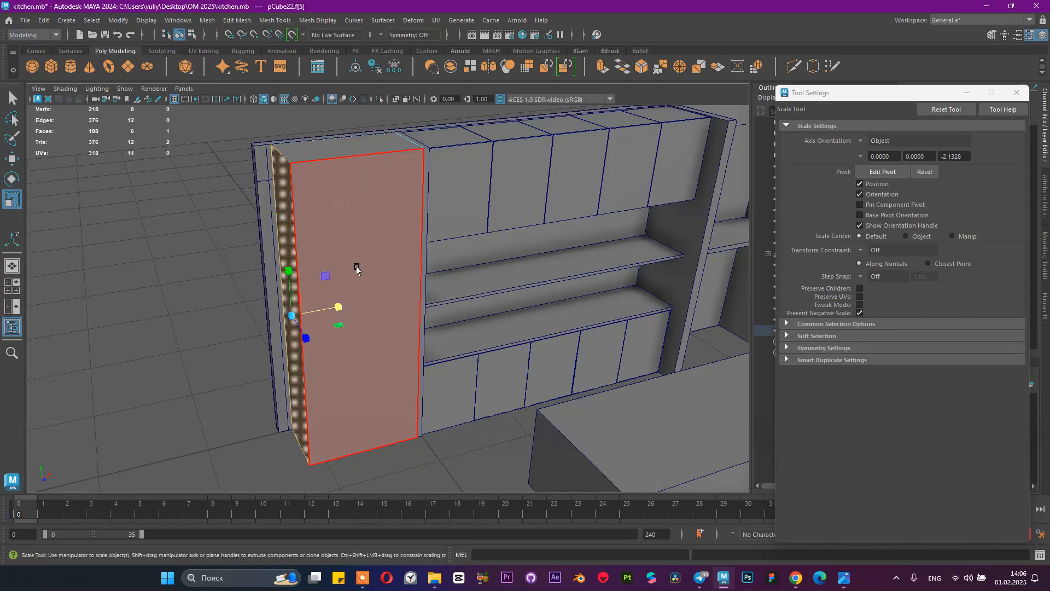
key(w)
key(v)
drag(342, 308, 279, 242)
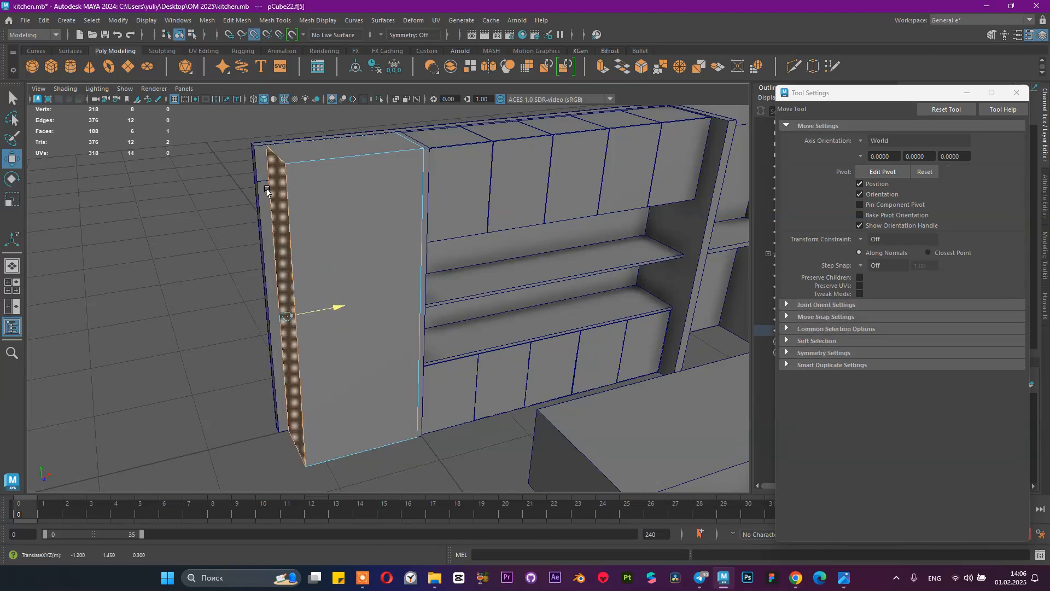
drag(266, 184, 266, 184)
right_drag(292, 192, 351, 159)
click(222, 189)
Step: Insert one centered vertical edge loop in the tall cabinet to divide its front into two equal doors
scroll(414, 262, down, 3)
alt+drag(326, 239, 312, 281)
click(312, 281)
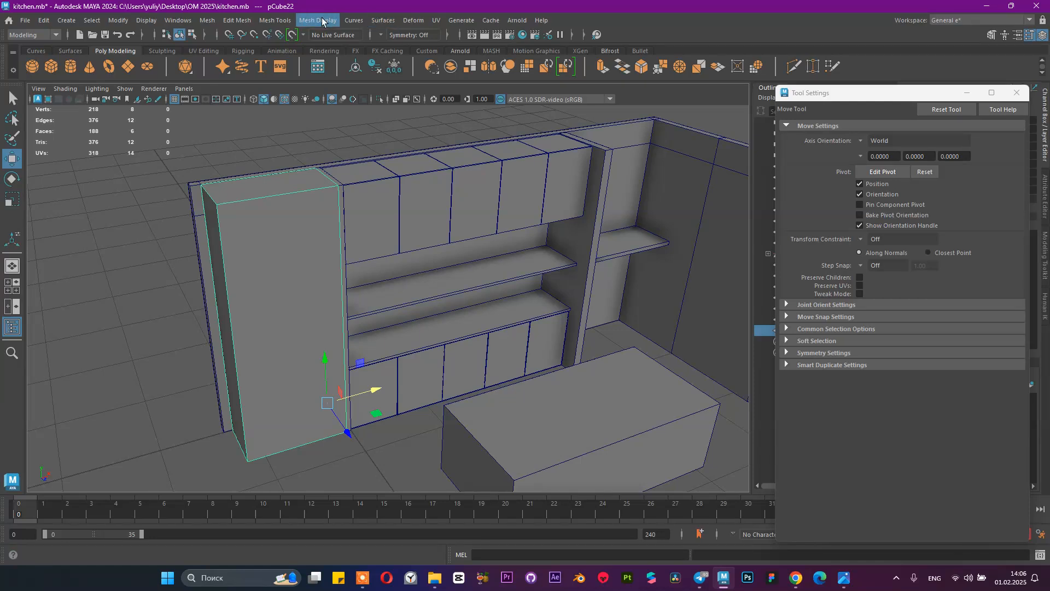
click(275, 20)
mouse_move(228, 21)
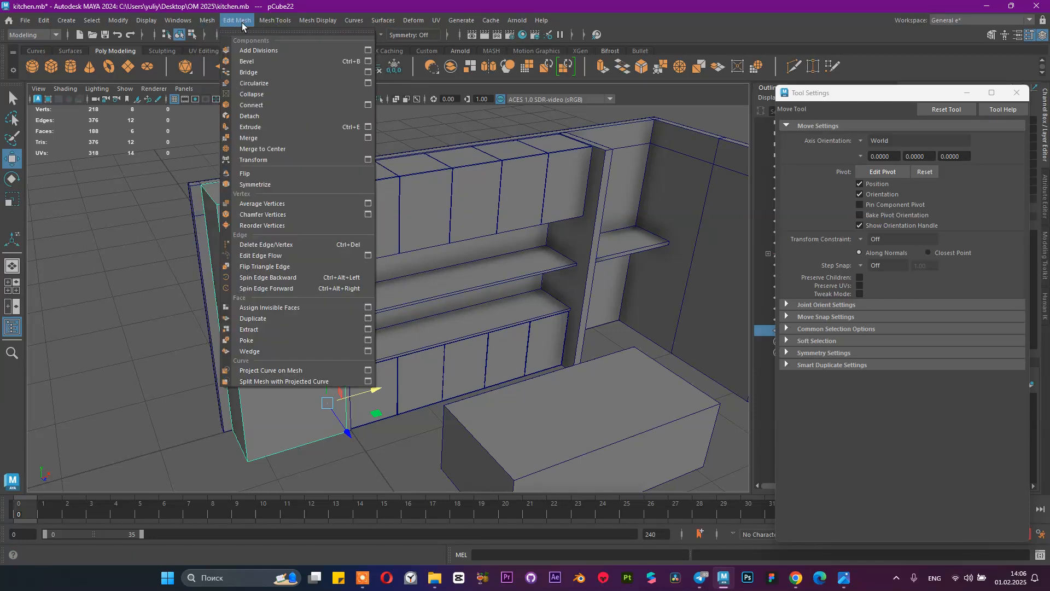
mouse_move(274, 20)
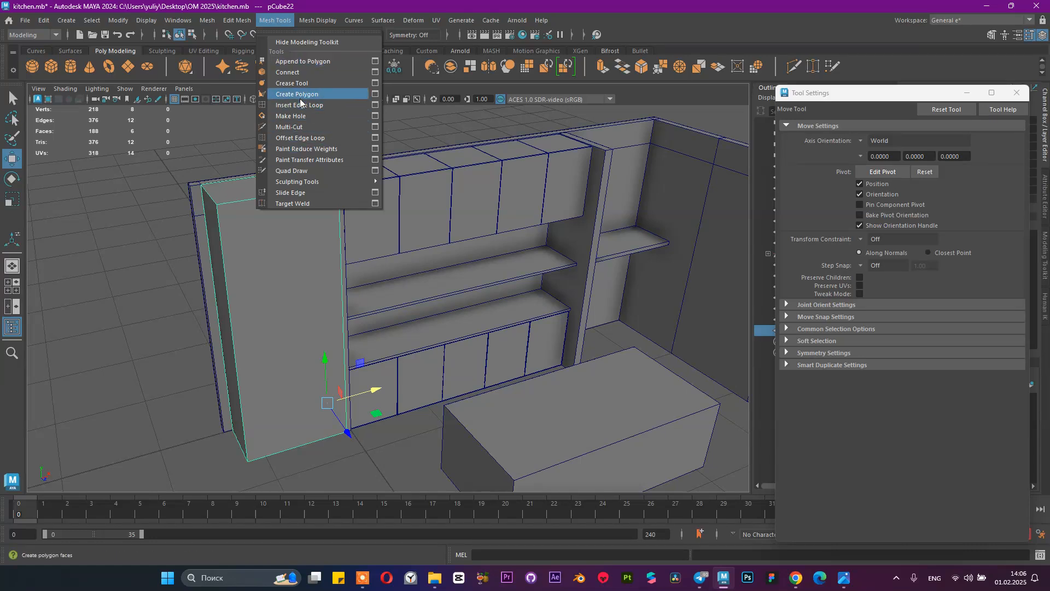
click(298, 105)
click(279, 196)
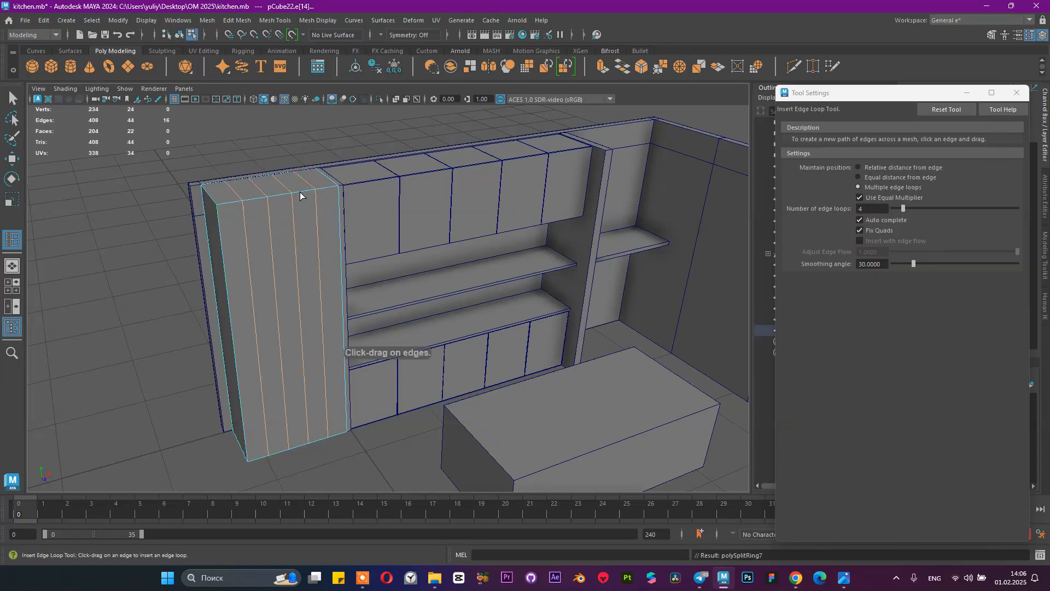
key(ctrl+z)
drag(904, 208, 901, 207)
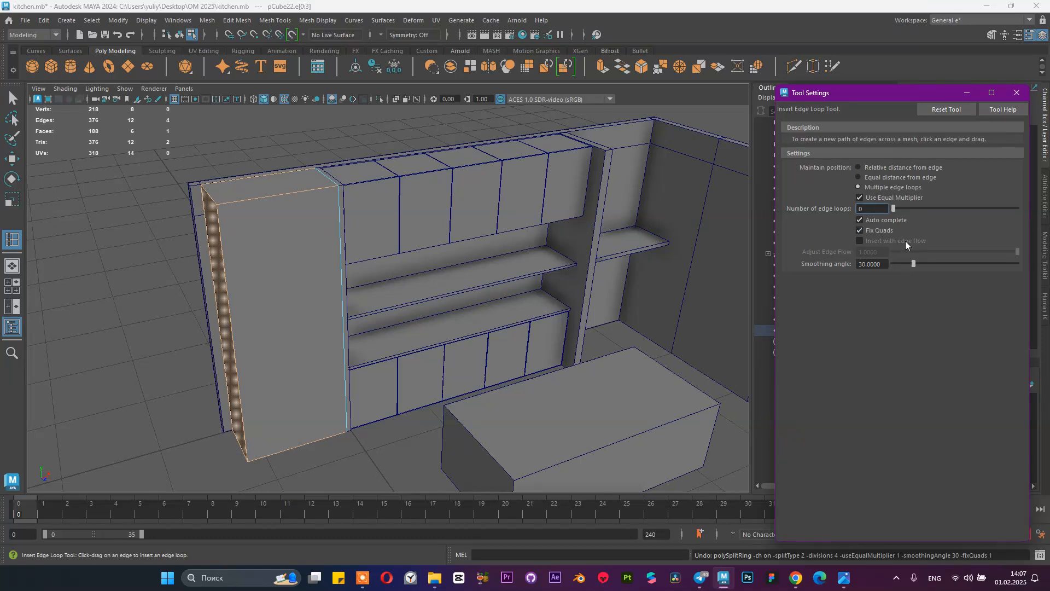
key(Return)
click(284, 197)
alt+drag(344, 220, 323, 218)
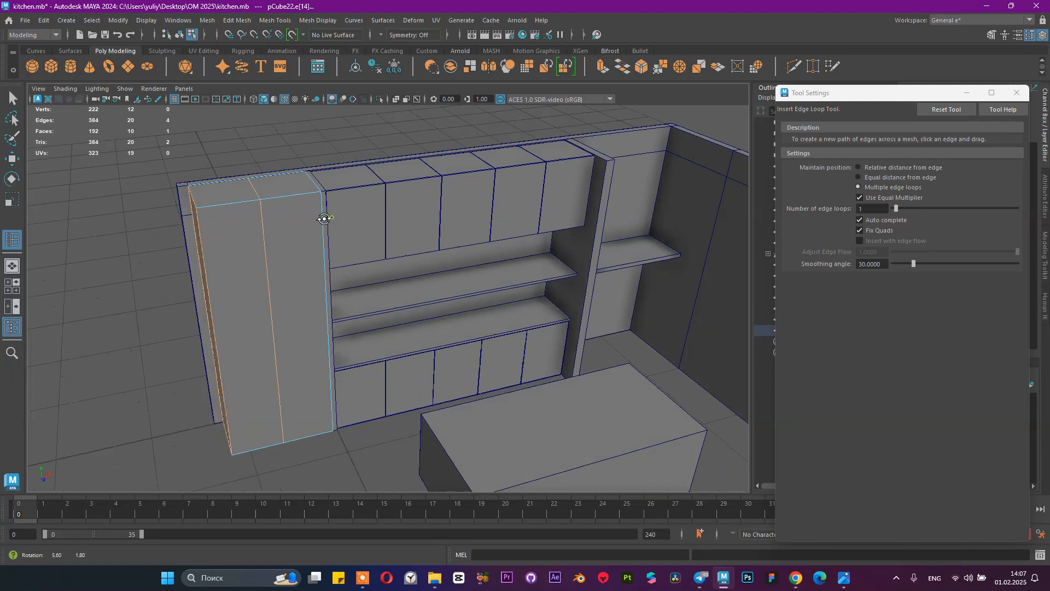
Step: Compare the tall cabinet's two-door division with the wooden cabinet in the reference photo
key(q)
mouse_move(846, 576)
click(796, 520)
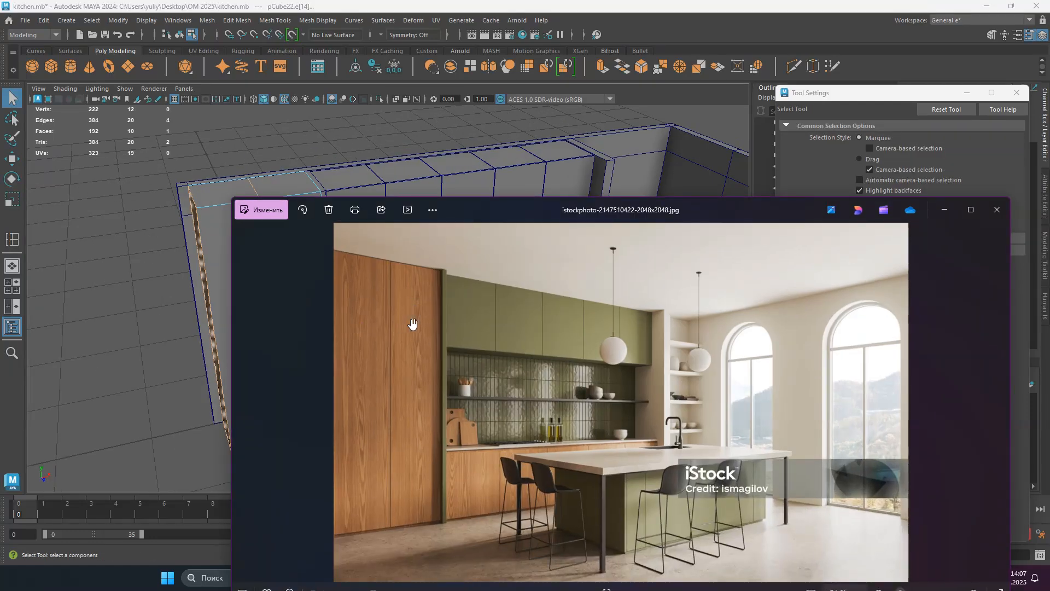
click(944, 210)
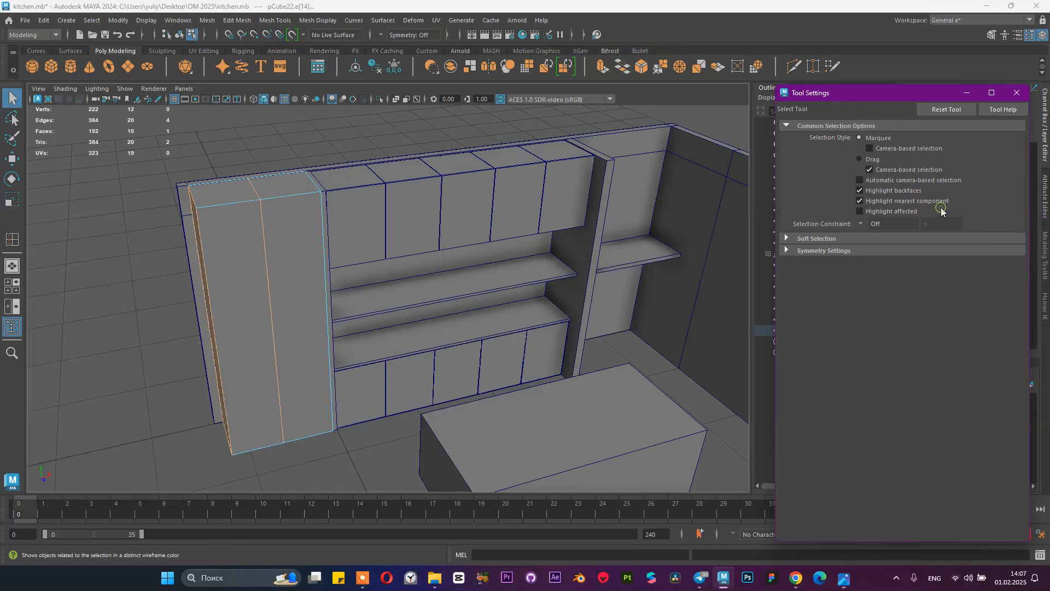
Step: Bevel the tall cabinet's center edge loop with a fraction of 0.01 to form a thin door gap
alt+drag(320, 303, 314, 228)
right_drag(326, 229, 276, 207)
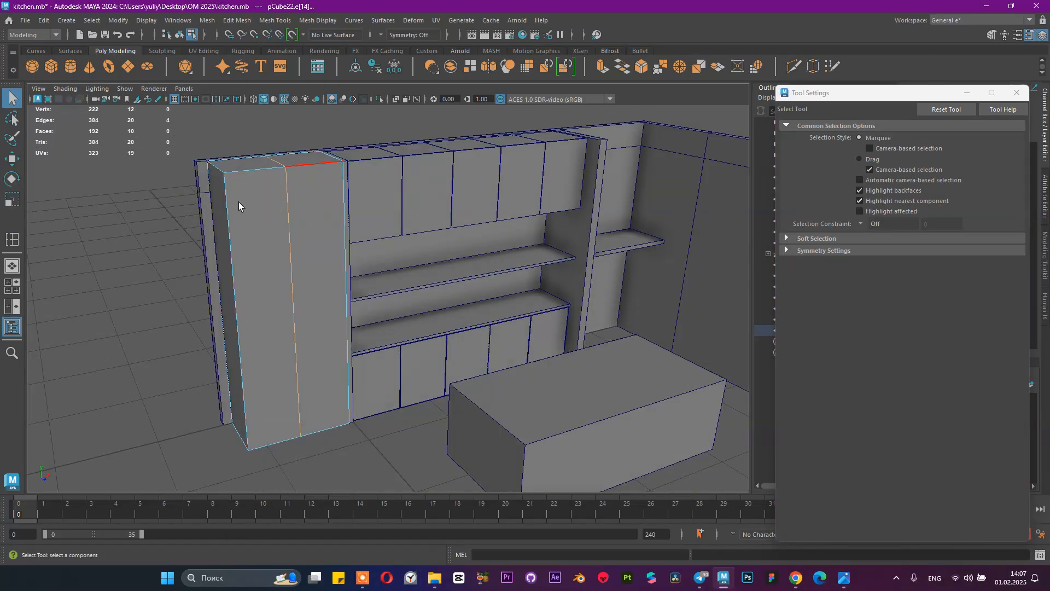
click(640, 69)
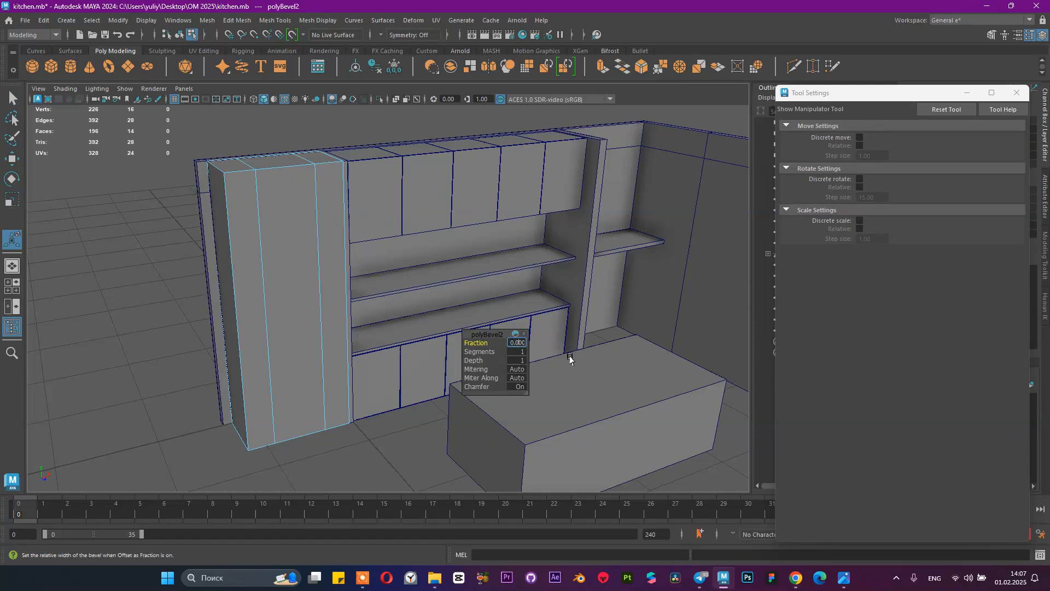
text(0.01)
key(Return)
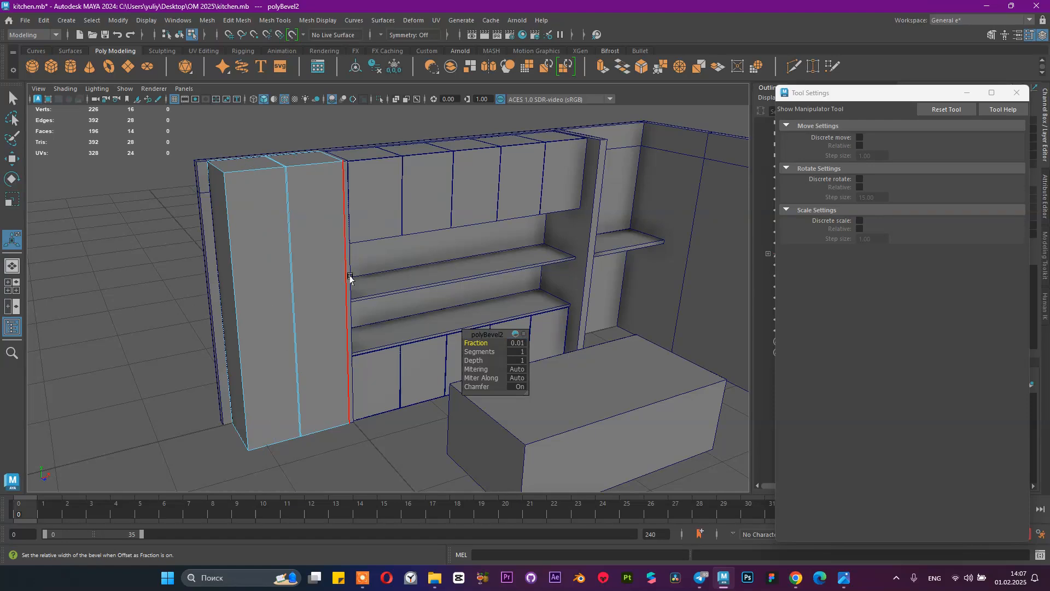
Step: Select the two front door faces of the tall cabinet
right_drag(298, 202, 306, 231)
click(308, 233)
shift+click(258, 238)
alt+drag(303, 197, 330, 207)
alt+right_drag(330, 209, 483, 309)
alt+drag(392, 279, 408, 288)
alt+middle_drag(482, 308, 458, 278)
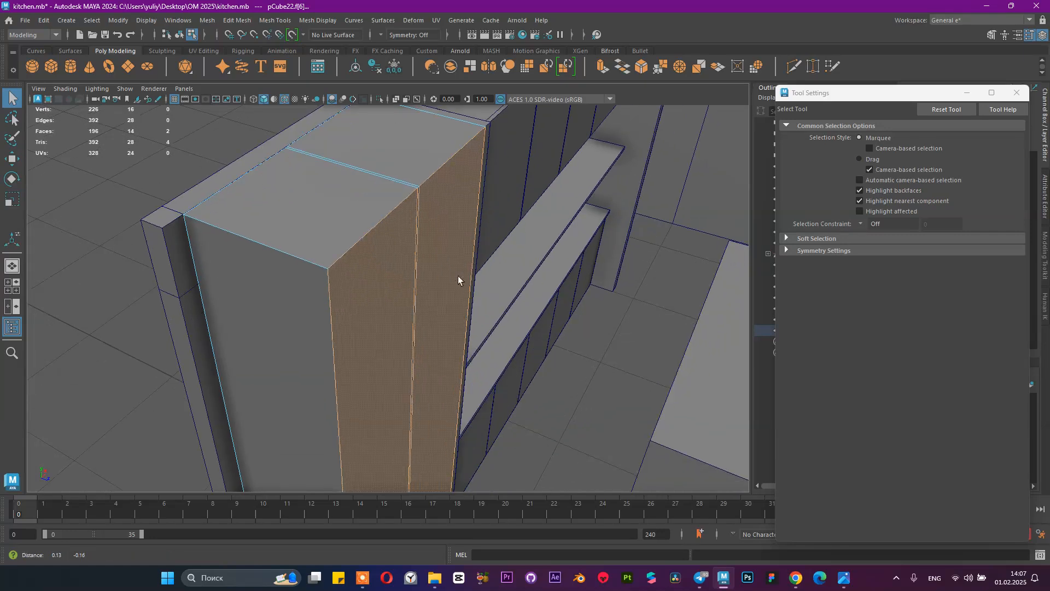
alt+right_drag(449, 290, 410, 232)
drag(354, 265, 364, 269)
alt+right_drag(427, 304, 380, 274)
alt+drag(379, 274, 382, 275)
Step: Reduce the tall cabinet's depth scale to about 0.566 and compare its proportions with the reference photo
click(417, 354)
alt+middle_drag(424, 357, 431, 280)
key(w)
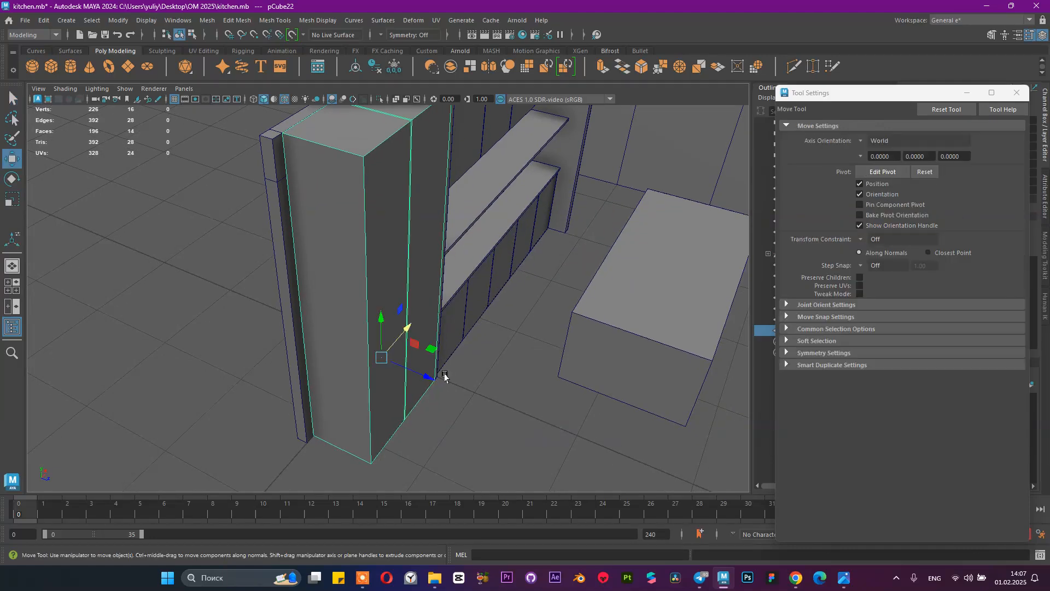
key(r)
drag(425, 376, 424, 376)
click(844, 577)
click(799, 534)
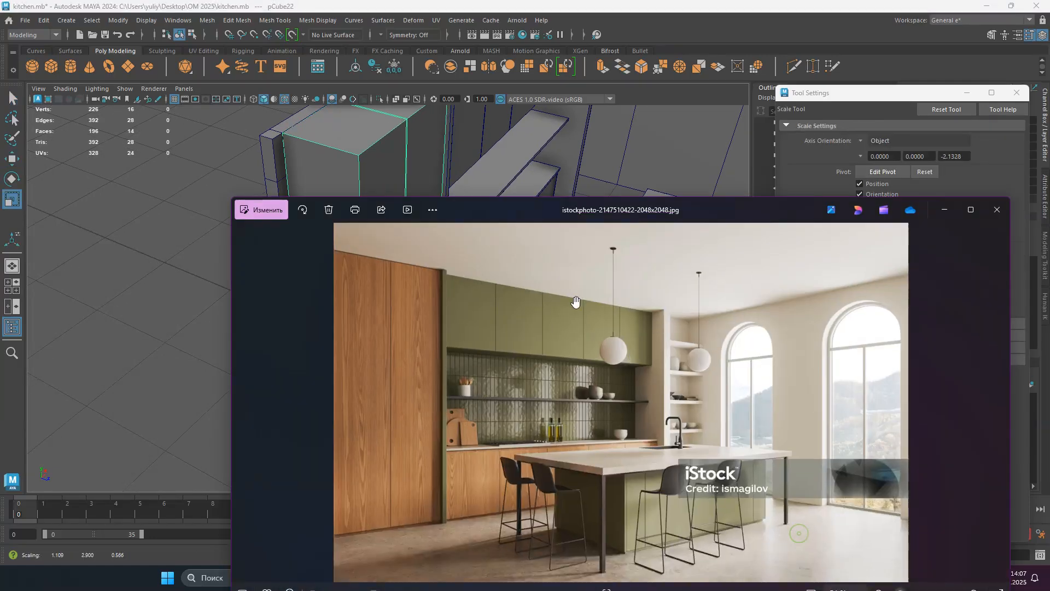
Step: Extrude the tall cabinet's two front door faces along their local Z, and return to object mode with nothing selected
click(945, 210)
scroll(495, 263, up, 2)
drag(423, 387, 430, 184)
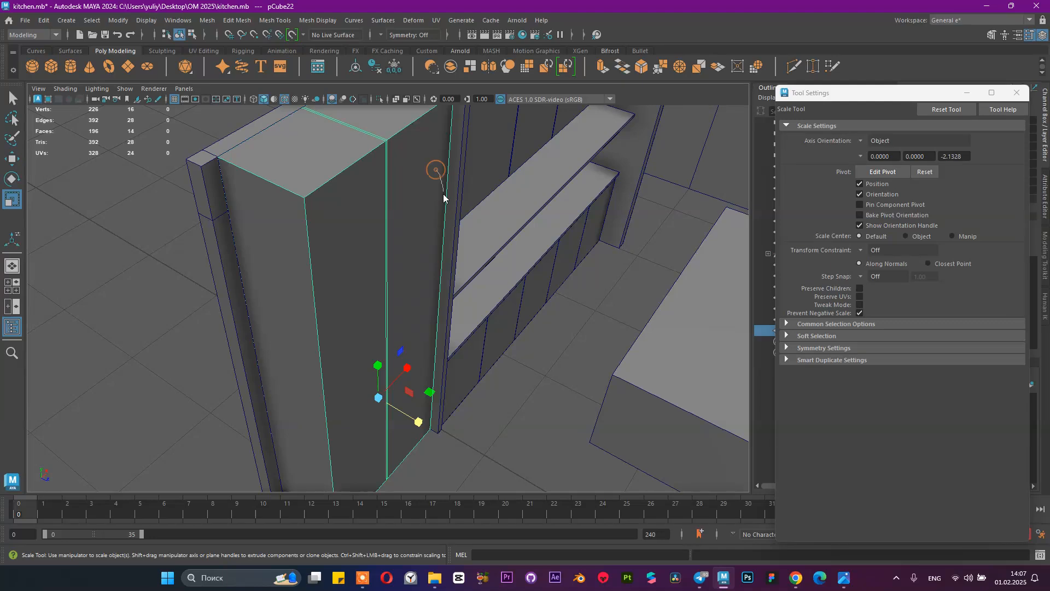
right_drag(444, 198, 432, 200)
click(425, 201)
shift+click(359, 228)
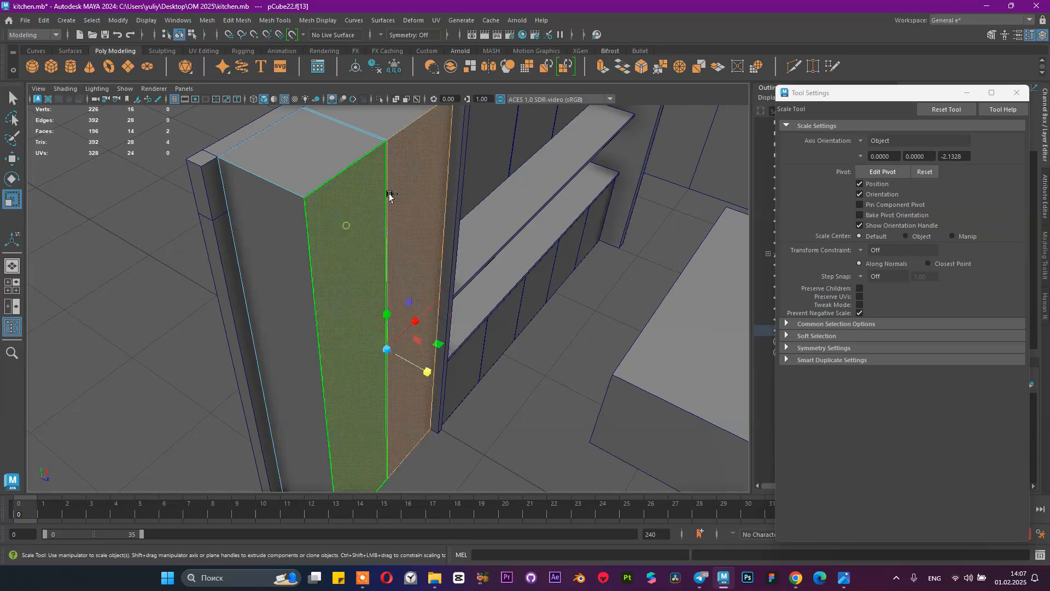
click(602, 68)
scroll(418, 354, up, 3)
drag(368, 434, 378, 436)
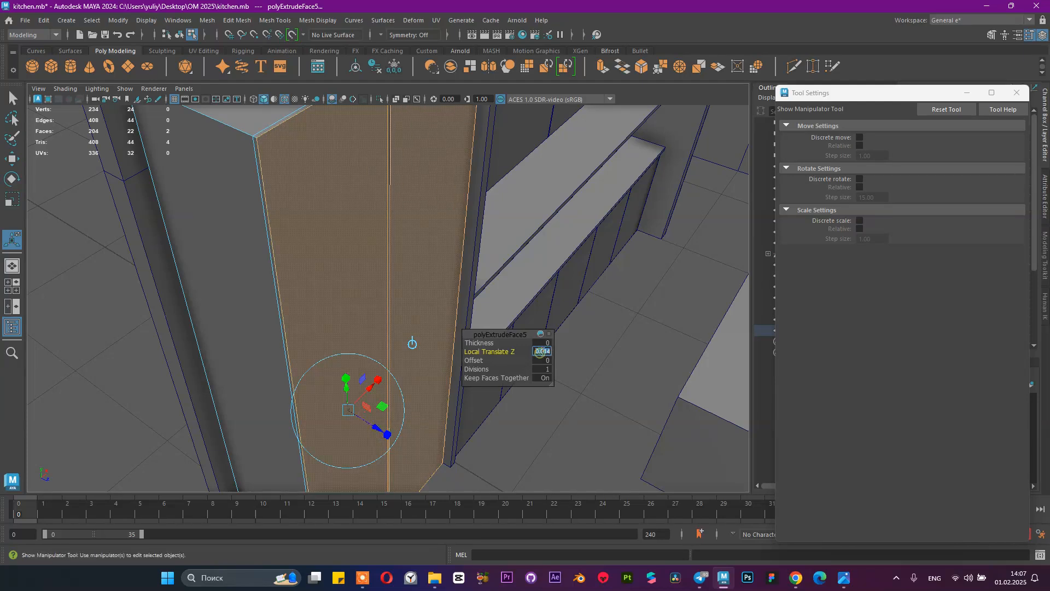
key(Return)
key(q)
alt+drag(328, 195, 362, 183)
right_drag(389, 159, 406, 144)
alt+drag(340, 197, 214, 164)
click(105, 199)
Step: Examine the tall cabinet and the upper cabinets within the overall kitchen layout, selecting each to compare their door divisions
alt+right_drag(476, 290, 339, 265)
alt+drag(332, 263, 303, 315)
alt+right_drag(340, 281, 506, 284)
alt+drag(509, 284, 574, 246)
alt+drag(413, 320, 446, 348)
alt+right_drag(446, 347, 346, 305)
alt+drag(346, 305, 382, 298)
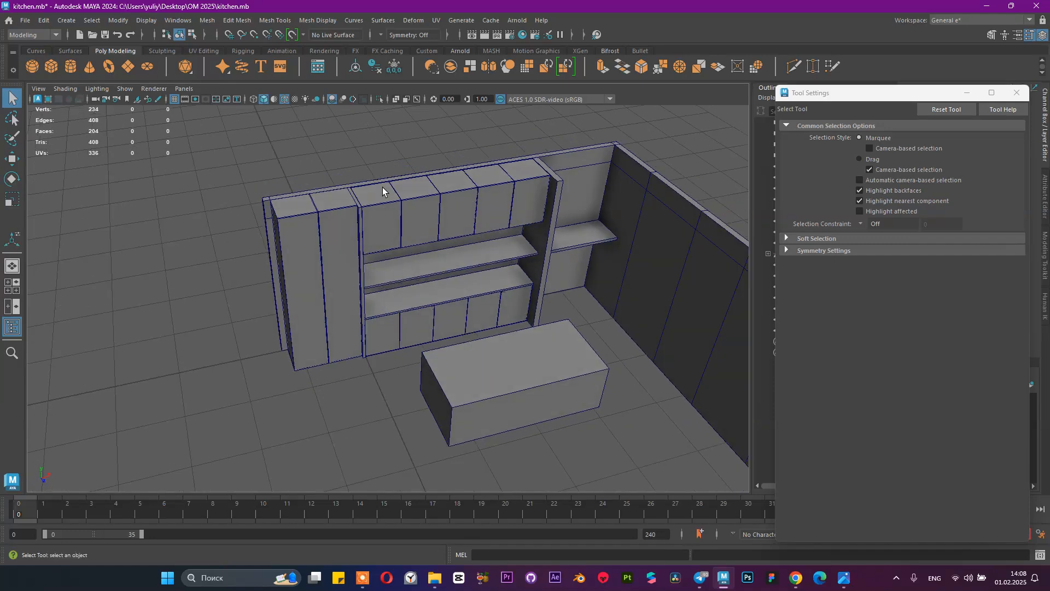
click(306, 217)
click(392, 209)
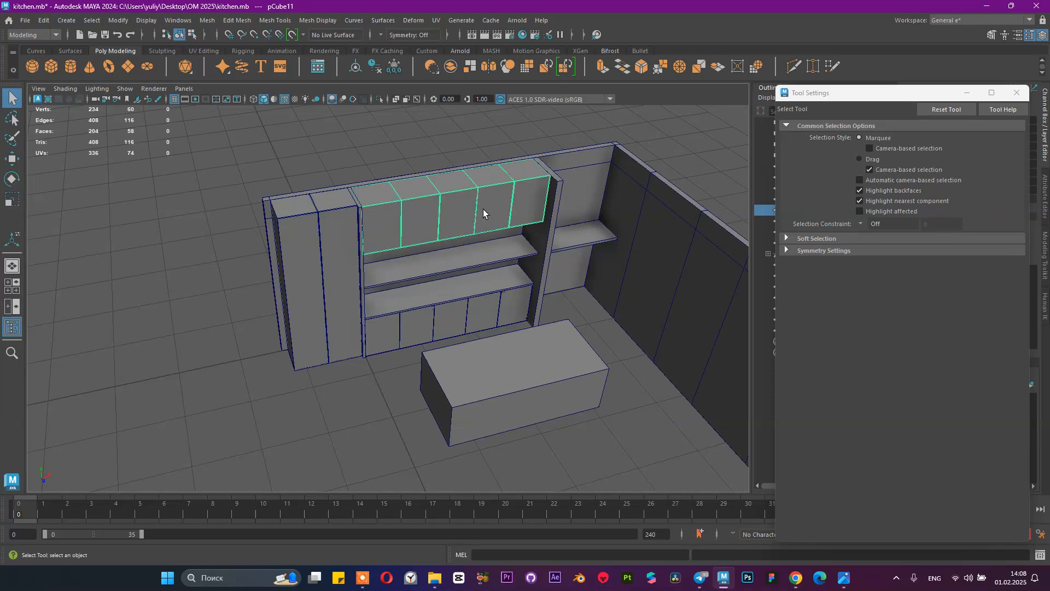
click(335, 224)
click(412, 203)
click(380, 156)
alt+right_drag(451, 213, 480, 190)
alt+right_drag(449, 245, 504, 269)
alt+drag(505, 269, 499, 239)
alt+right_drag(500, 239, 373, 308)
Step: Examine the separate door panels on the lower cabinet and the gap beneath the countertop
click(431, 307)
click(477, 298)
click(533, 295)
click(554, 289)
alt+right_drag(511, 286, 661, 356)
alt+drag(542, 299, 528, 265)
scroll(602, 337, up, 6)
alt+drag(567, 322, 467, 304)
scroll(465, 301, down, 1)
click(445, 235)
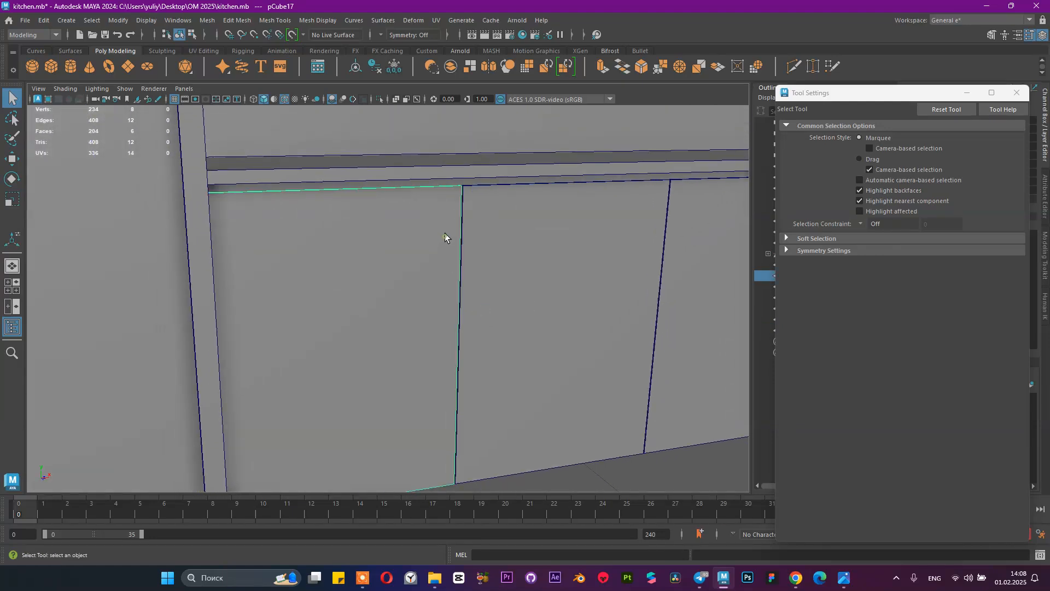
click(475, 184)
scroll(552, 206, down, 4)
alt+middle_drag(408, 220, 378, 224)
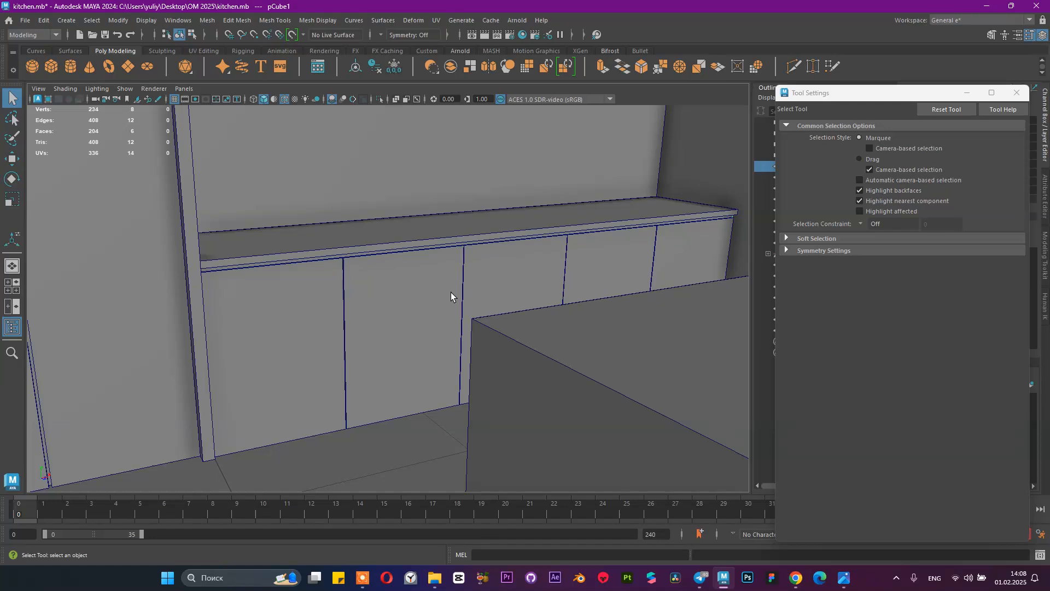
Step: Compare the tall cabinet's door construction with the lower cabinet's separate door panels, up close and from a distance
click(143, 269)
scroll(139, 284, down, 3)
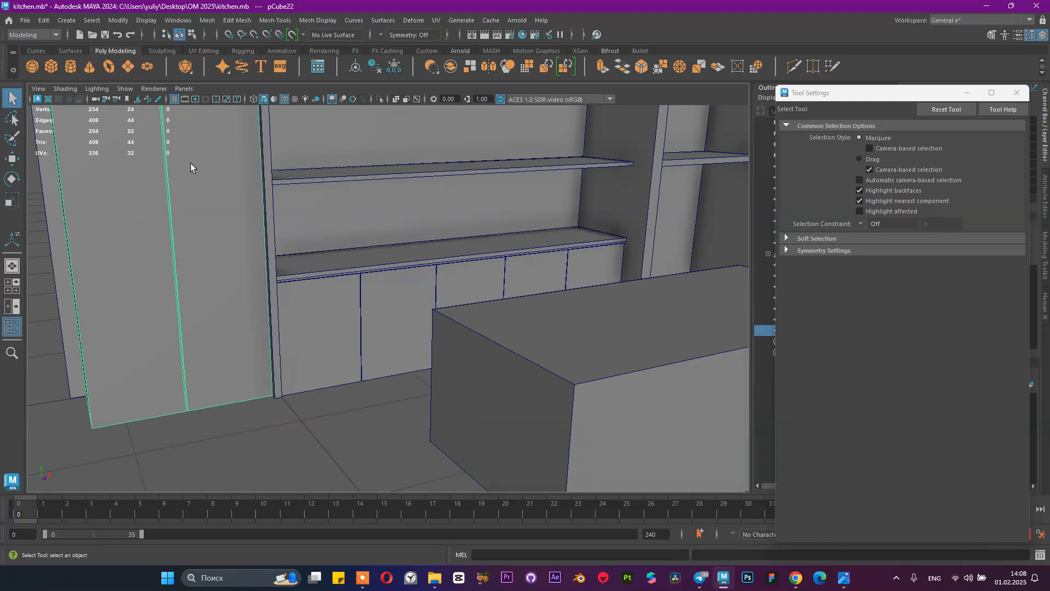
click(340, 307)
scroll(382, 299, up, 2)
click(394, 279)
alt+right_drag(591, 291, 251, 277)
alt+right_drag(321, 282, 569, 358)
alt+right_drag(366, 309, 314, 292)
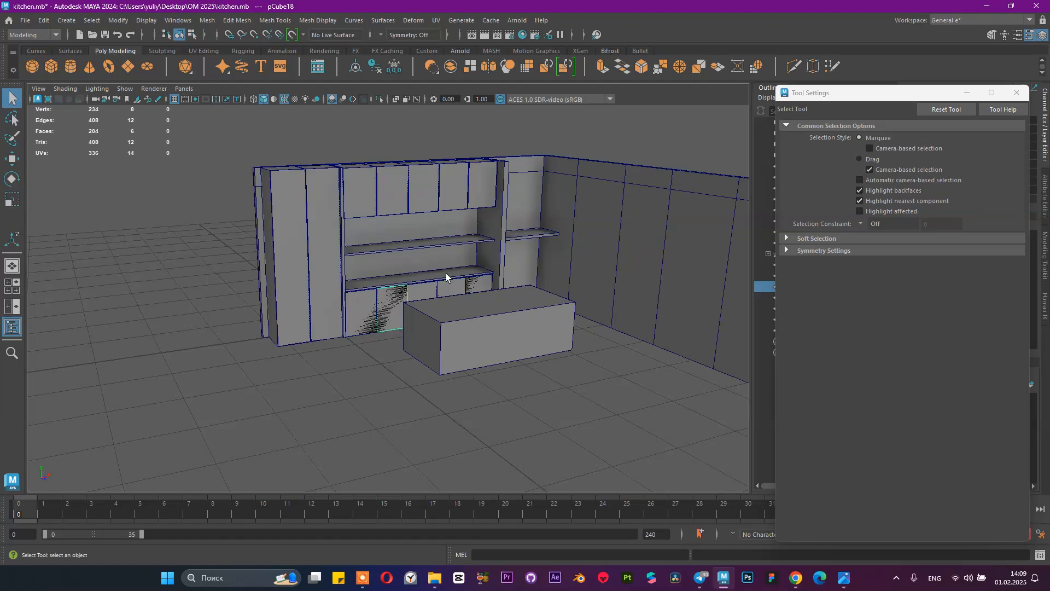
alt+right_drag(389, 265, 580, 396)
alt+right_drag(386, 284, 423, 344)
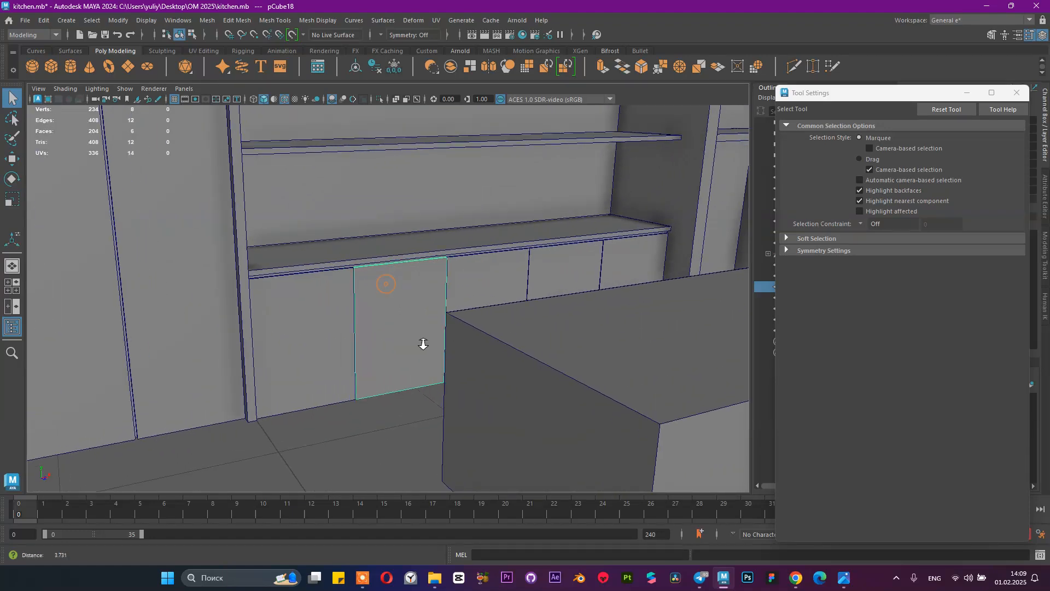
Step: Try to select the lower cabinet's door panels together in the viewport
scroll(423, 345, up, 3)
shift+click(305, 316)
shift+click(523, 267)
shift+click(672, 244)
shift+click(742, 232)
scroll(648, 275, down, 5)
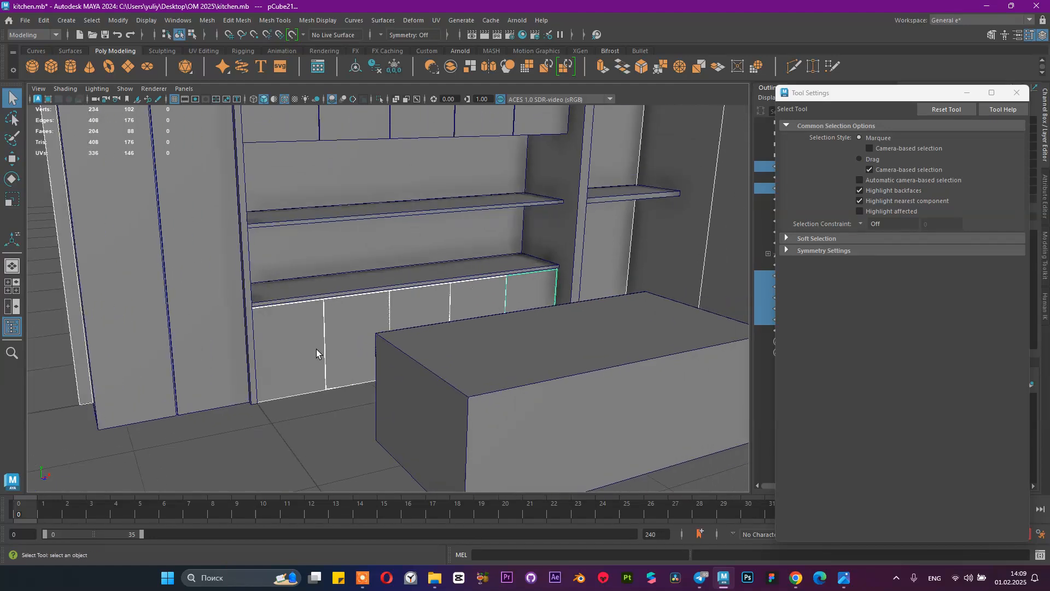
click(284, 346)
shift+click(368, 319)
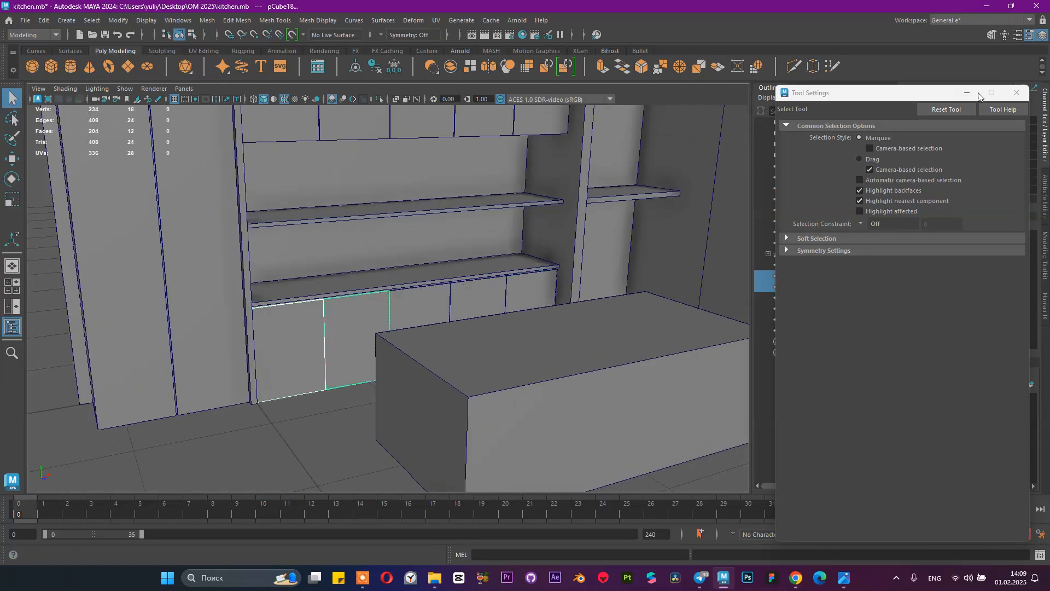
Step: Close the tool settings and try to select the lower door panels as a group through the Outliner
click(1016, 93)
click(825, 265)
shift+click(816, 289)
click(815, 268)
click(817, 285)
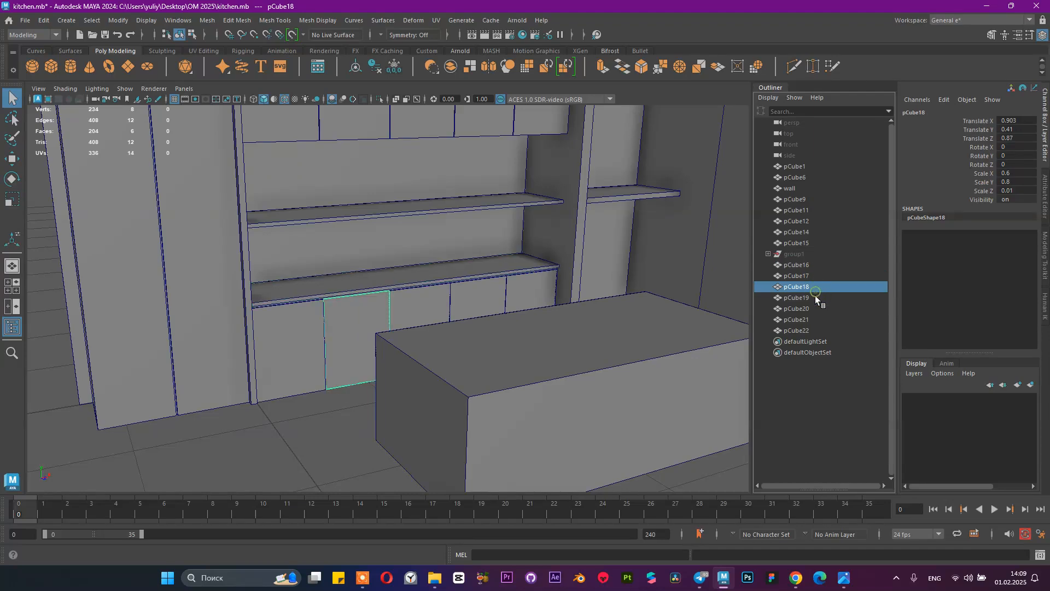
shift+click(815, 297)
shift+click(812, 308)
shift+click(811, 320)
shift+click(810, 330)
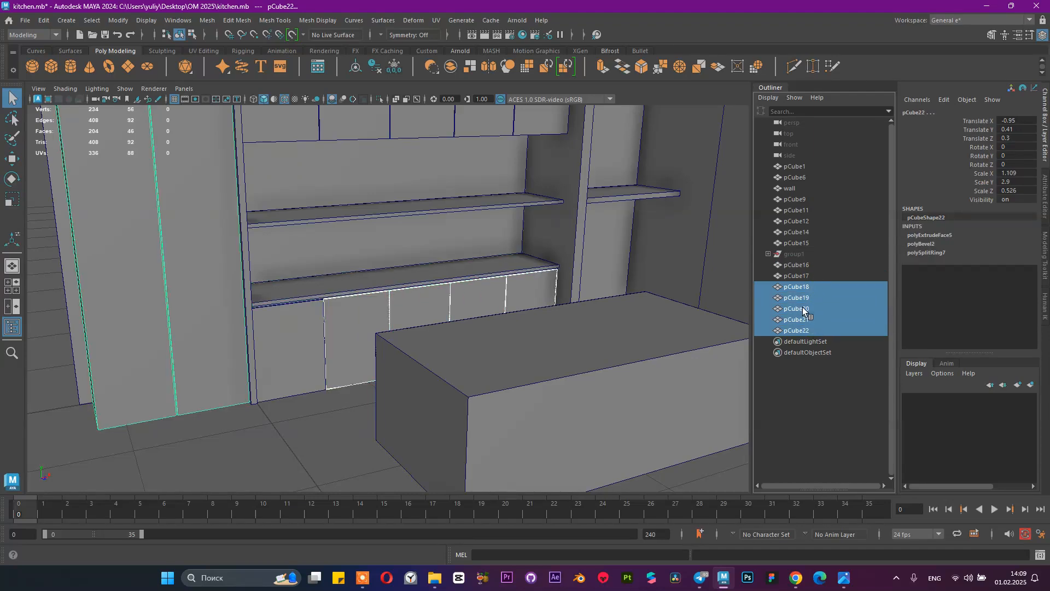
click(386, 316)
shift+click(443, 306)
Step: Delete the five separate door panels from the front of the lower cabinet one by one
click(484, 290)
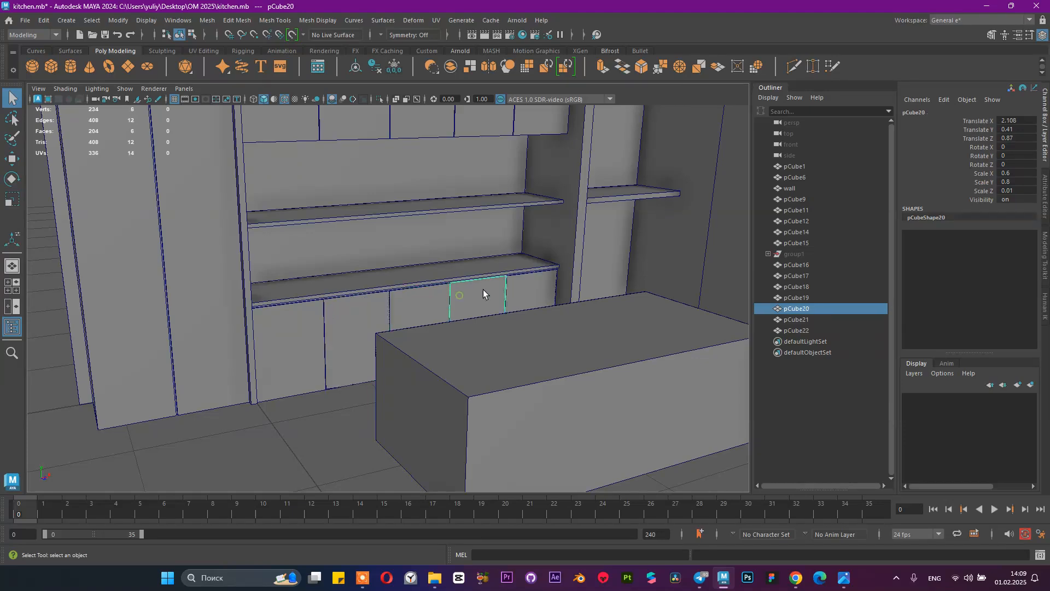
key(Delete)
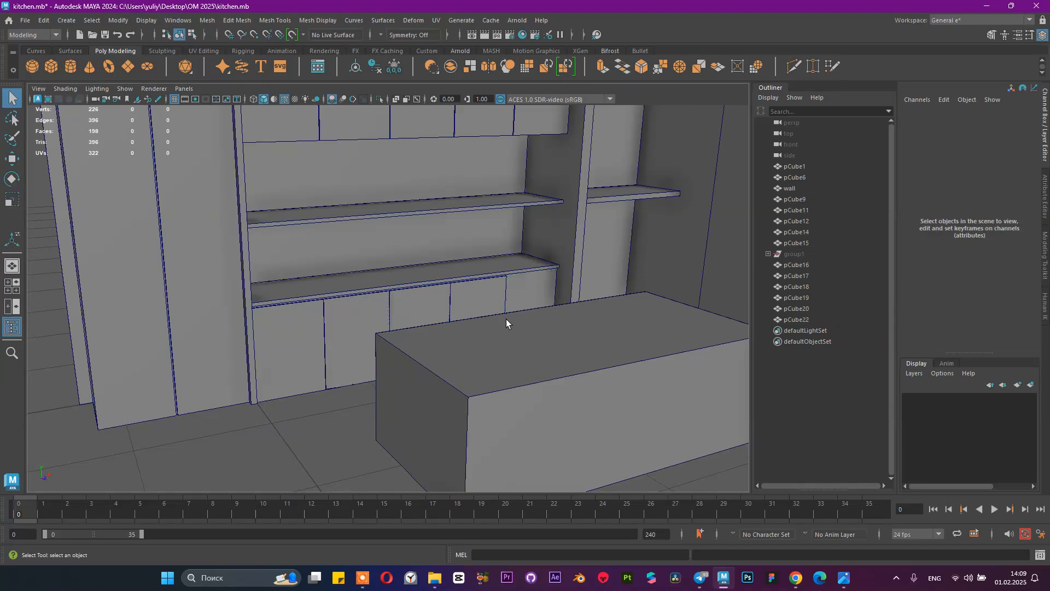
click(500, 294)
key(Delete)
click(440, 303)
key(Delete)
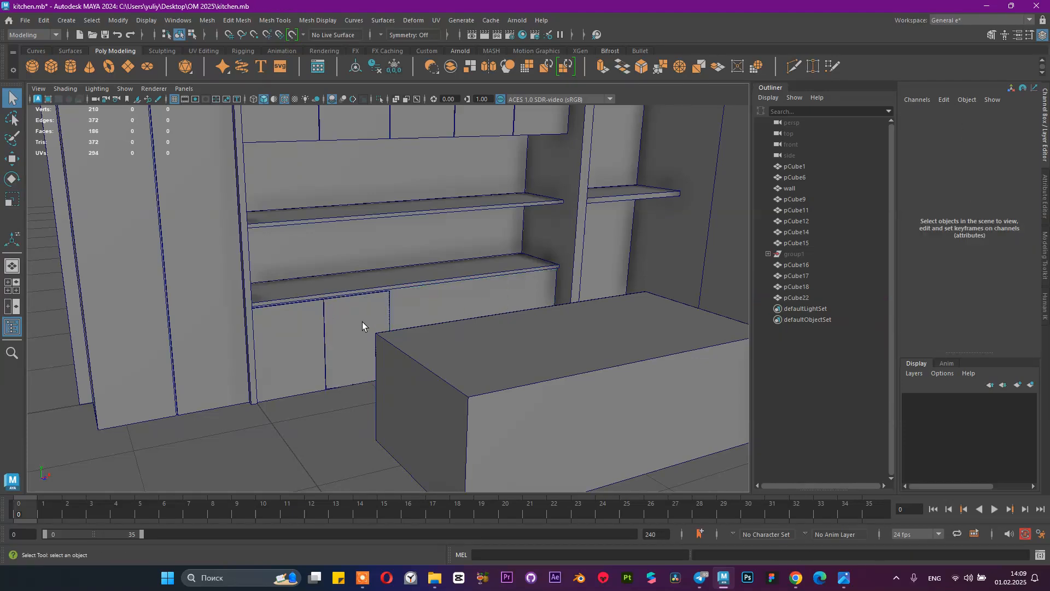
click(362, 321)
key(Delete)
click(307, 333)
key(Delete)
Step: Try to cut across the front of the lower cabinet body with Multi-Cut and undo the cut point
click(337, 329)
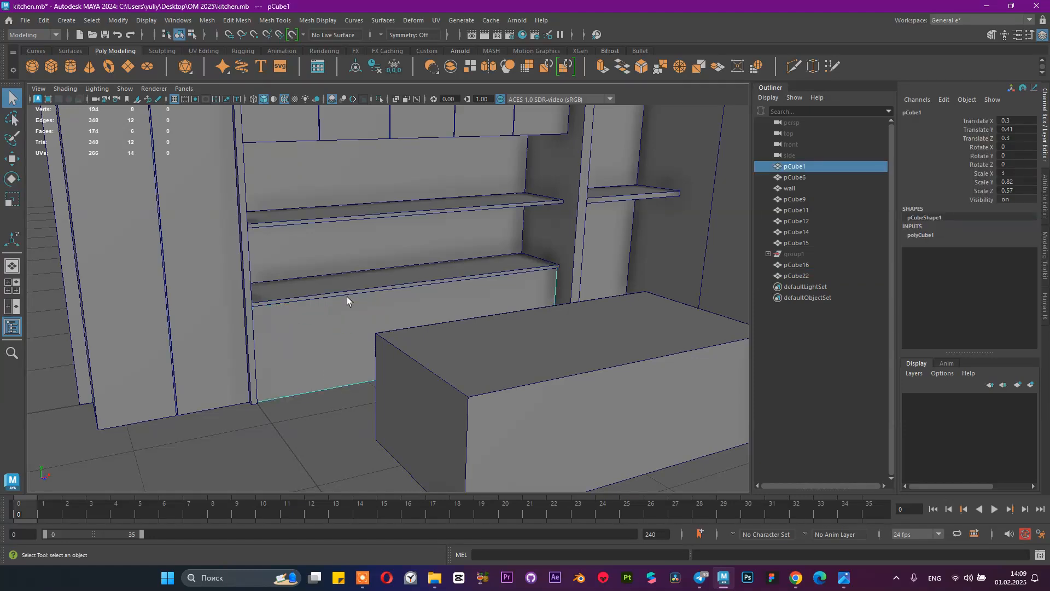
alt+drag(347, 297, 437, 240)
alt+right_drag(485, 340, 539, 350)
alt+middle_drag(443, 327, 490, 352)
alt+right_drag(471, 335, 491, 347)
alt+right_drag(462, 344, 482, 351)
shift+right_drag(461, 253, 413, 241)
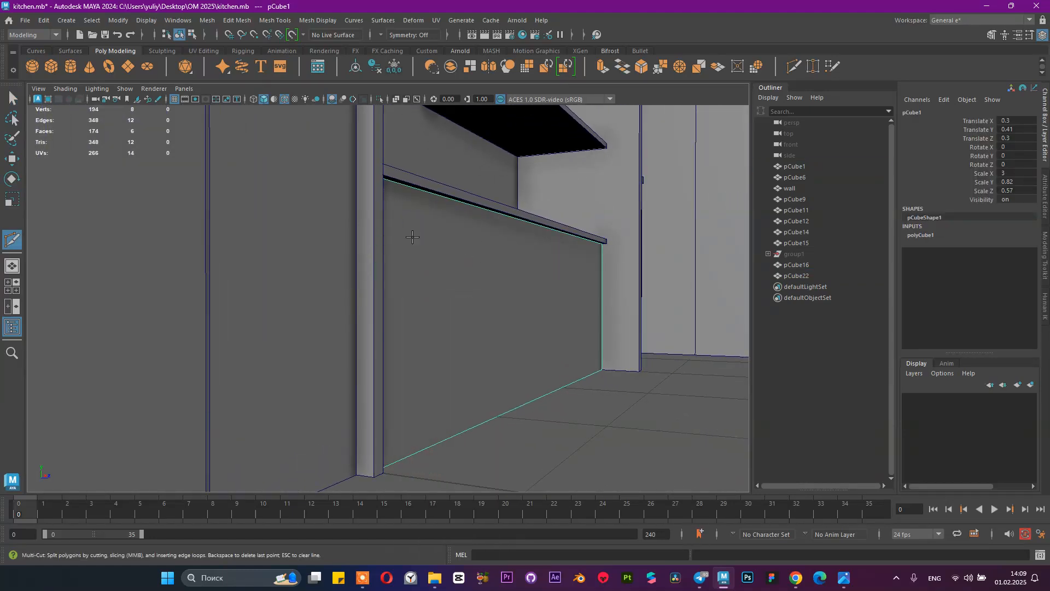
click(374, 176)
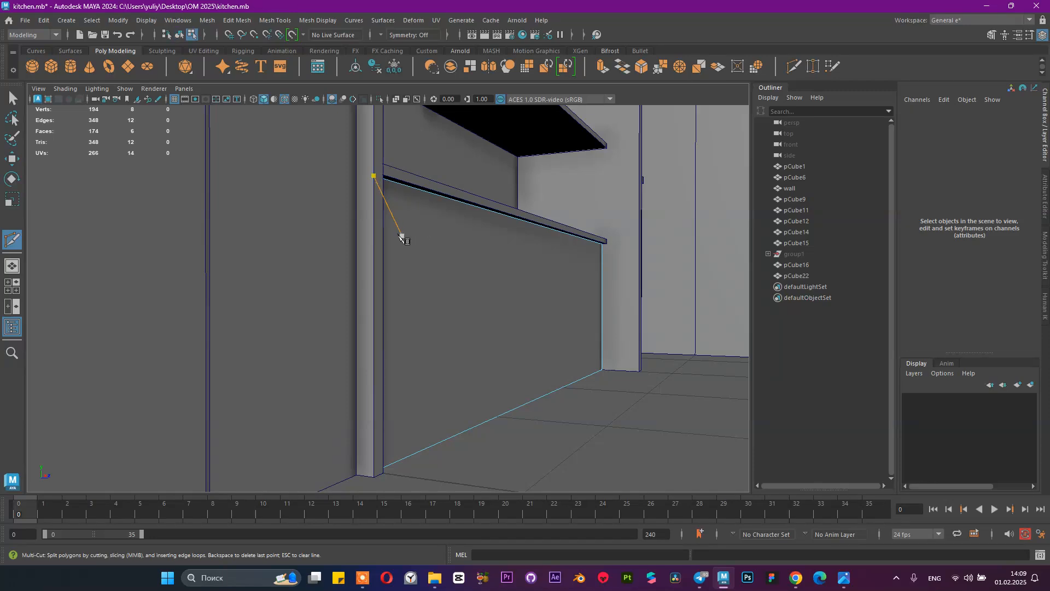
right_drag(463, 230, 514, 216)
key(ctrl+z)
Step: Insert a horizontal edge loop around the lower cabinet body just below the countertop, using relative distance from edge
right_drag(436, 241, 461, 266)
click(857, 167)
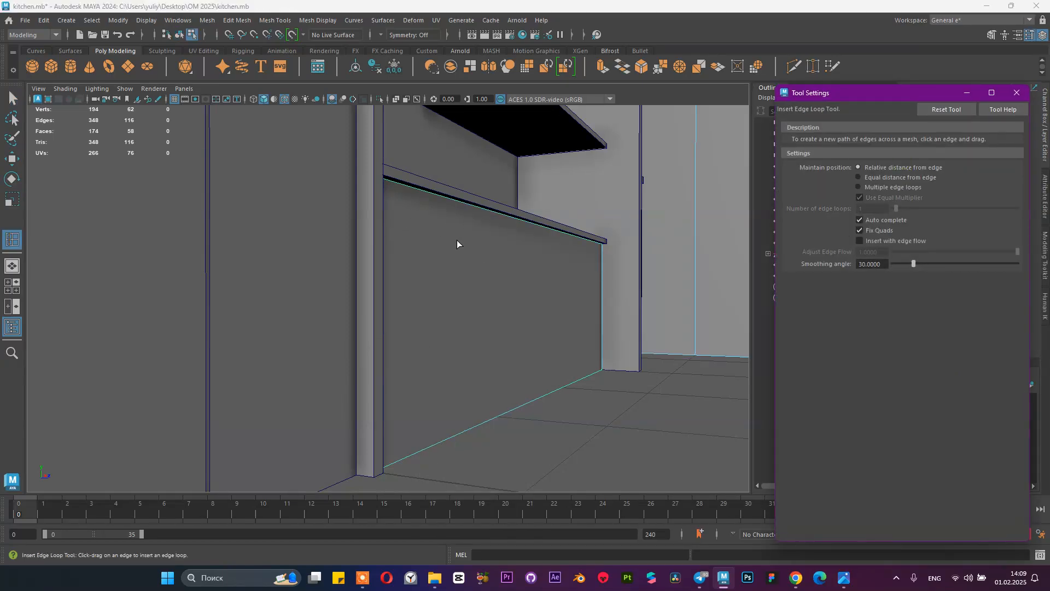
right_drag(596, 221, 645, 190)
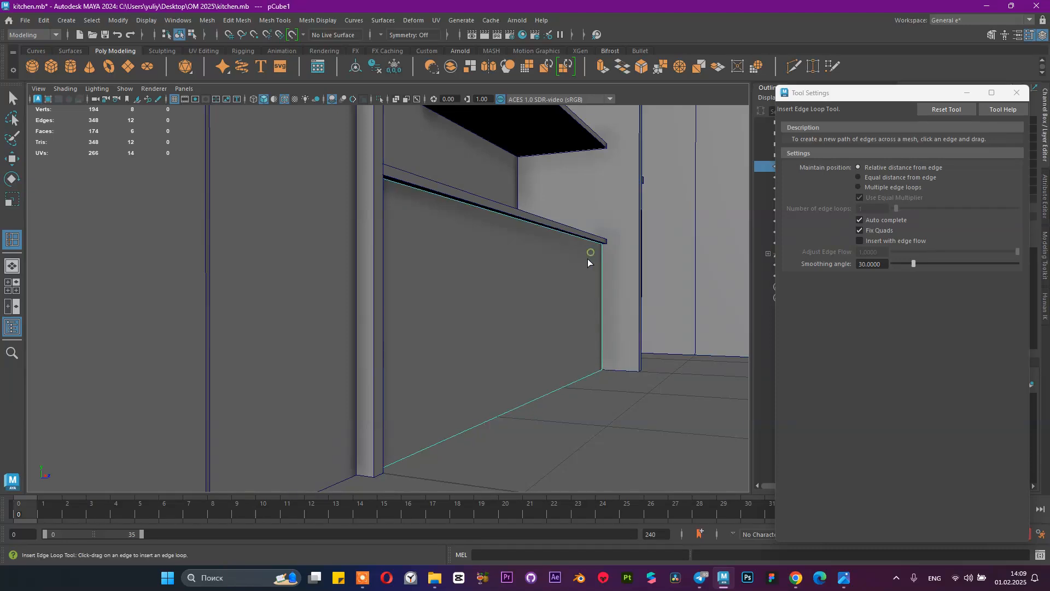
right_drag(526, 251, 525, 229)
key(q)
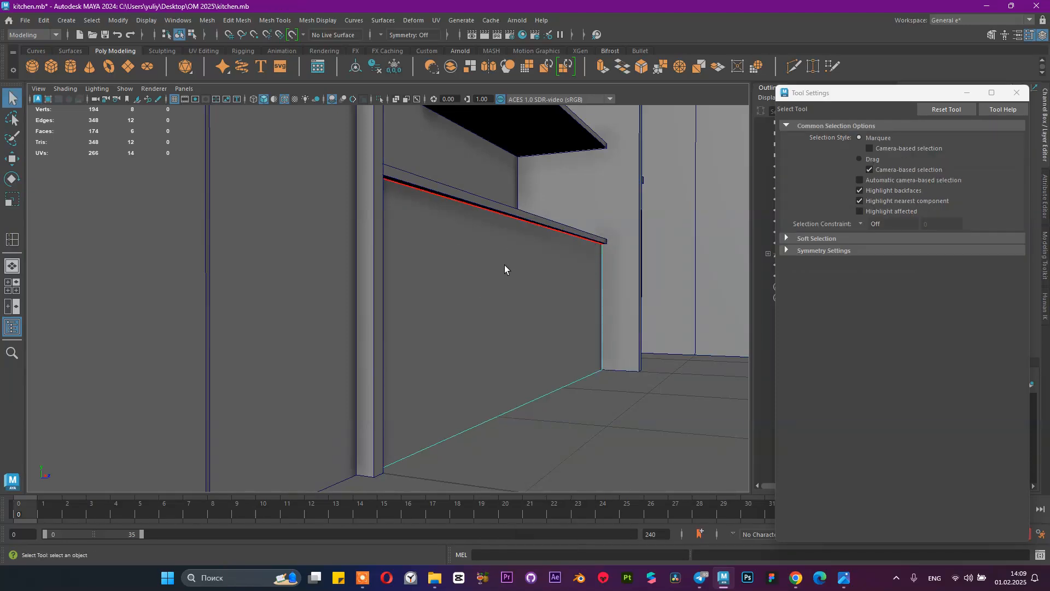
shift+right_drag(511, 268, 444, 268)
click(377, 190)
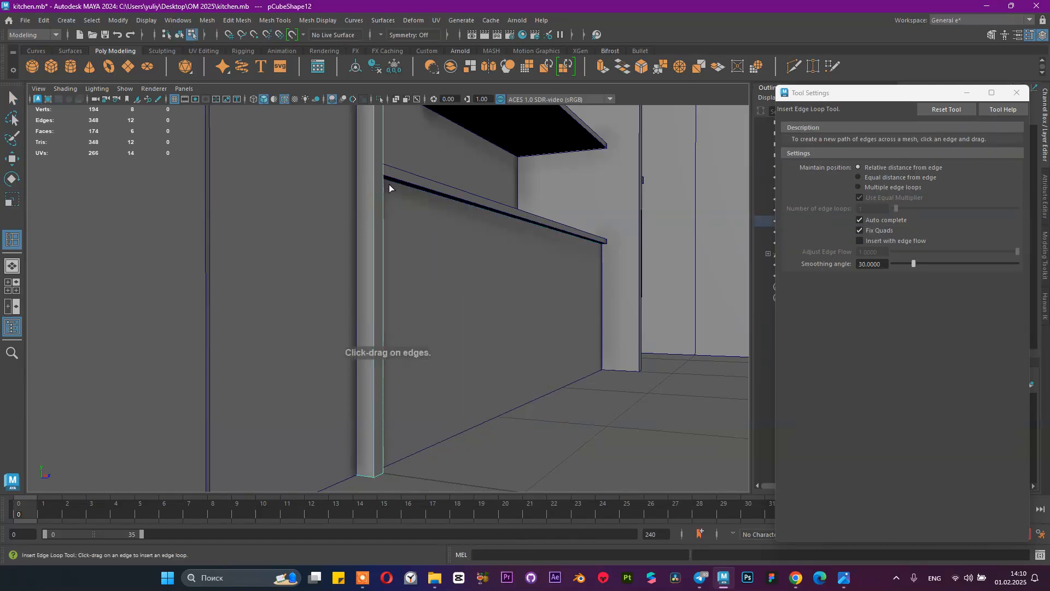
click(587, 246)
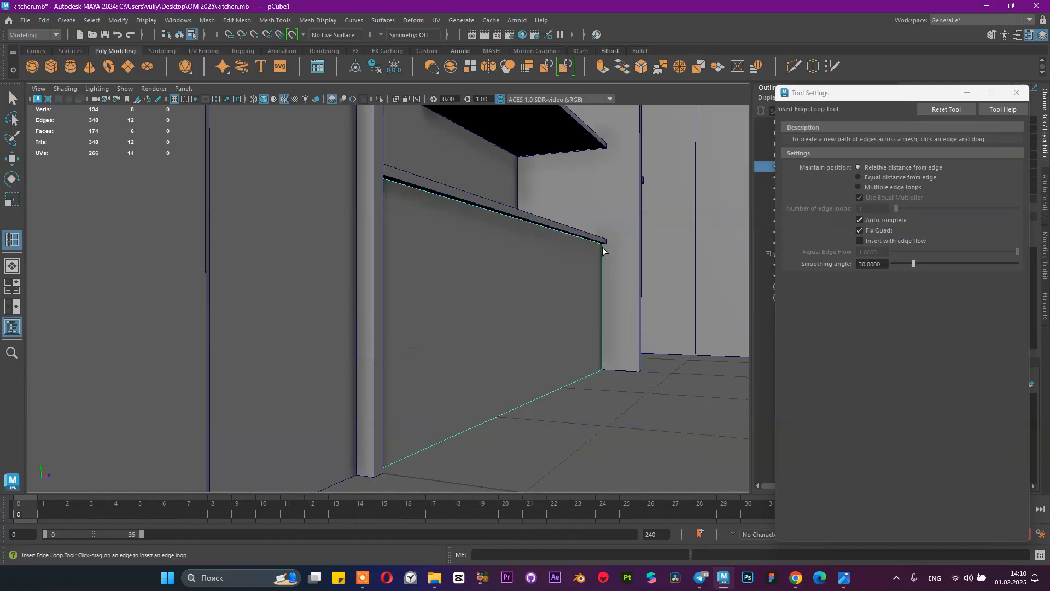
click(602, 249)
mouse_move(523, 258)
alt+mouse_down()
mouse_move(497, 263)
mouse_move(510, 265)
alt+mouse_up()
alt+right_drag(529, 269, 552, 280)
Step: Check the strip under the countertop in the istockphoto reference and slightly adjust the new edge loop's height
mouse_move(844, 578)
click(798, 546)
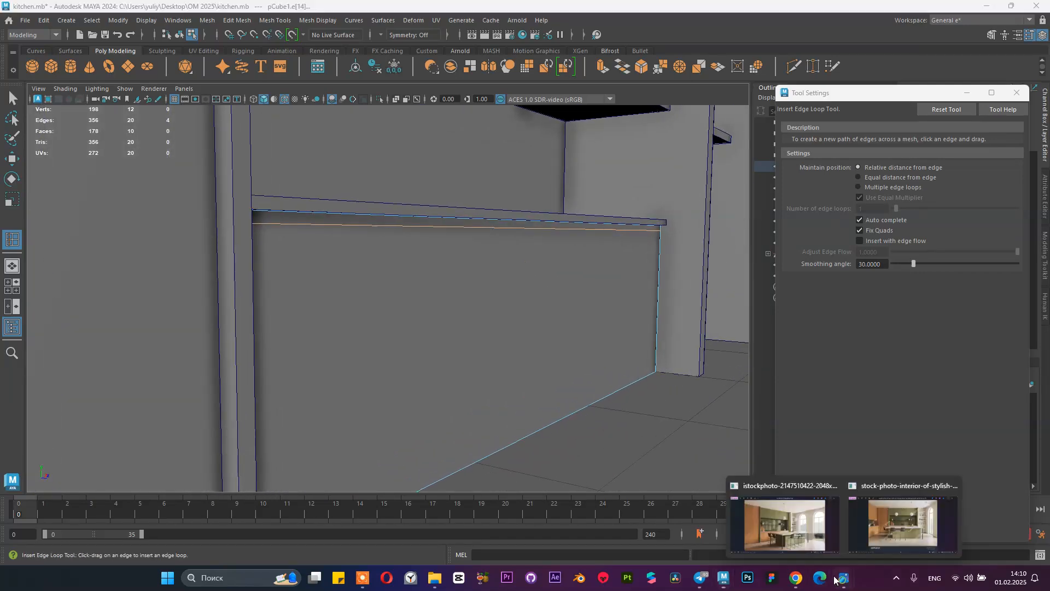
scroll(499, 403, up, 3)
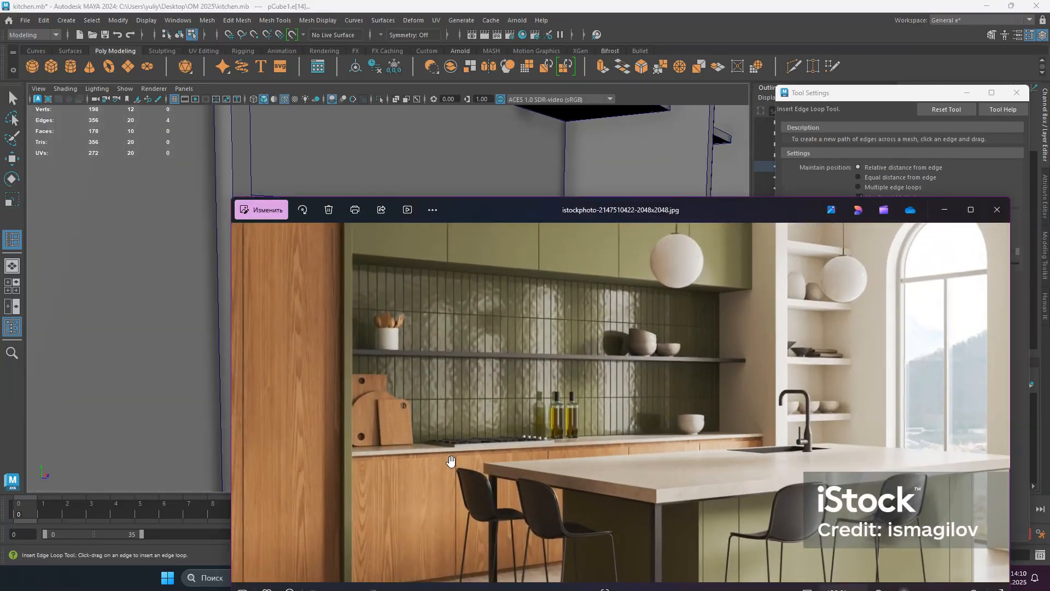
click(945, 210)
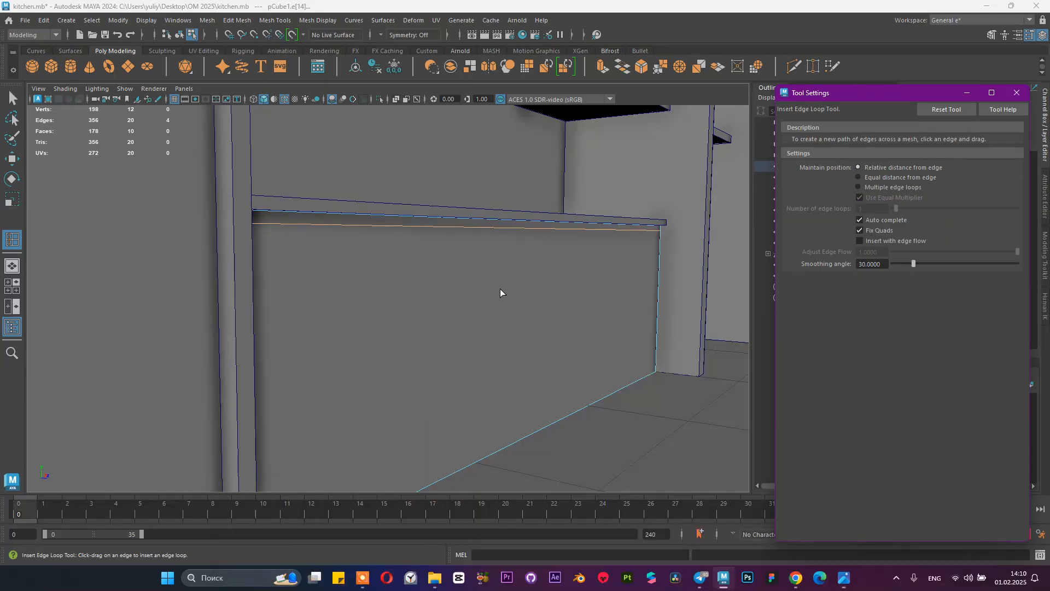
key(q)
click(476, 229)
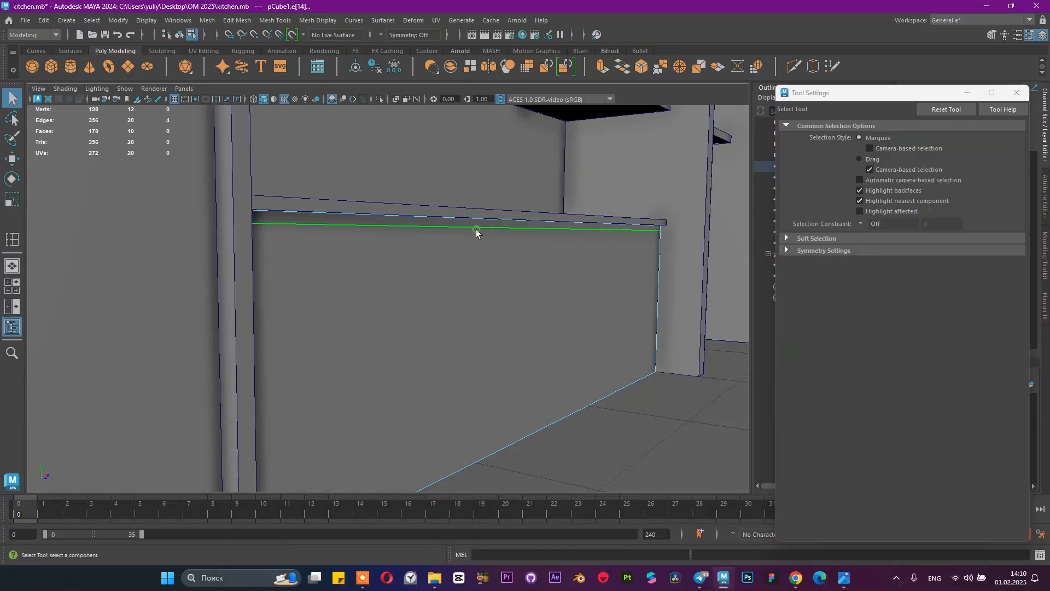
key(w)
drag(479, 174, 479, 177)
alt+drag(502, 249, 432, 263)
Step: Insert four evenly spaced vertical edge loops across the lower cabinet body using the multiple edge loops option
right_drag(427, 252, 474, 236)
shift+right_drag(431, 304, 458, 269)
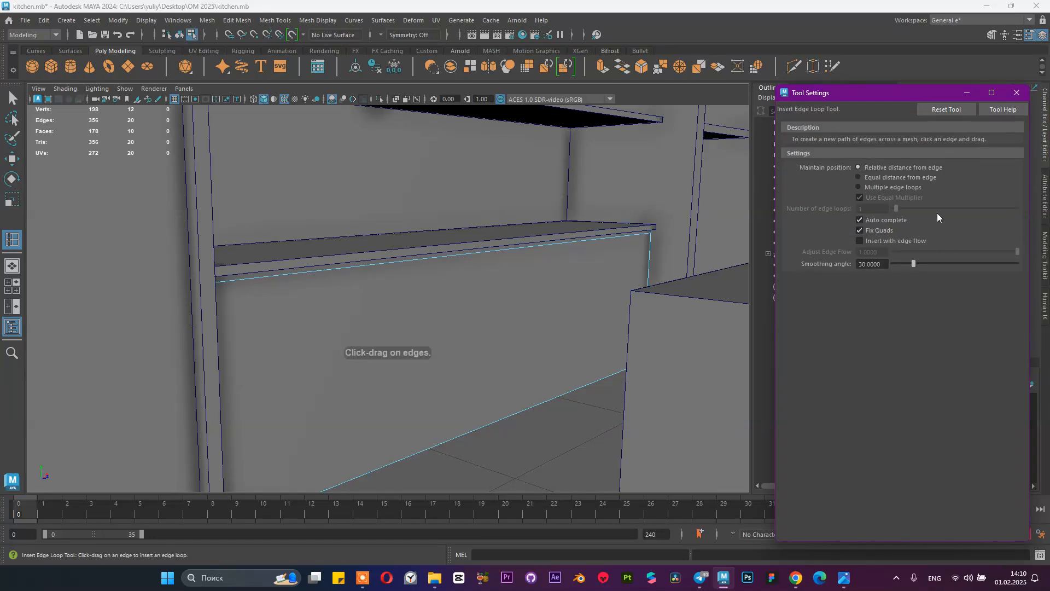
click(914, 189)
click(870, 208)
key(Return)
click(520, 248)
alt+drag(586, 268, 458, 281)
alt+right_drag(458, 281, 547, 274)
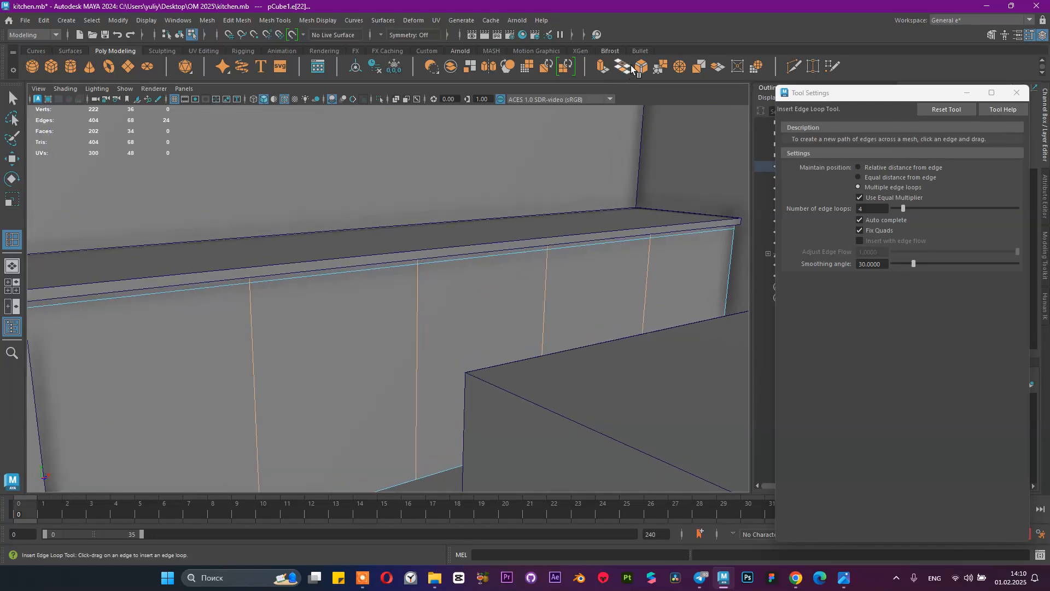
Step: Bevel the four vertical edge loops on the lower cabinet body, put away the tool settings and bring up the object channels
click(633, 68)
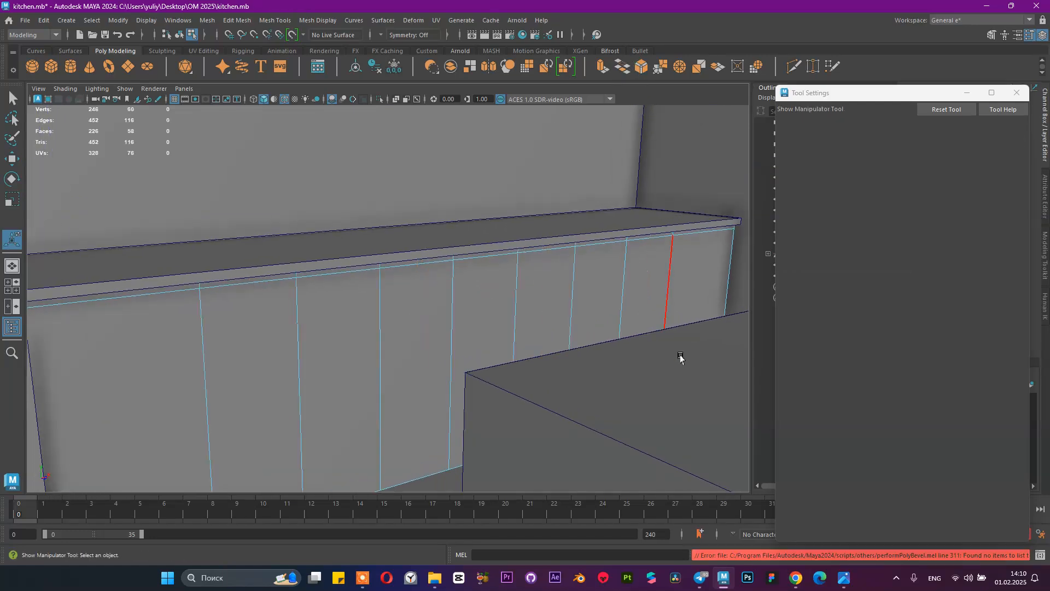
click(969, 94)
click(1045, 188)
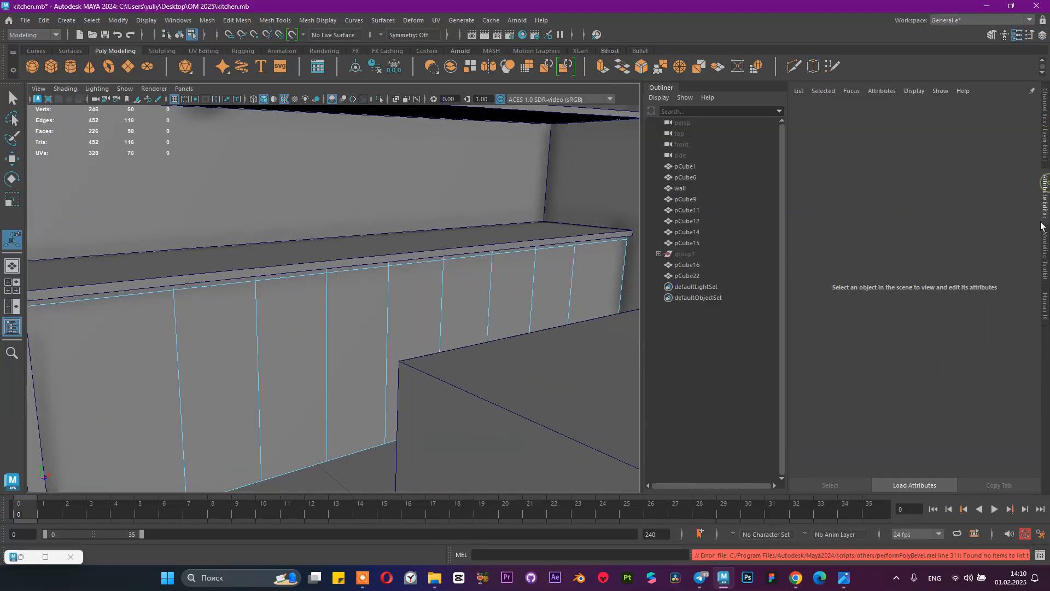
click(1044, 255)
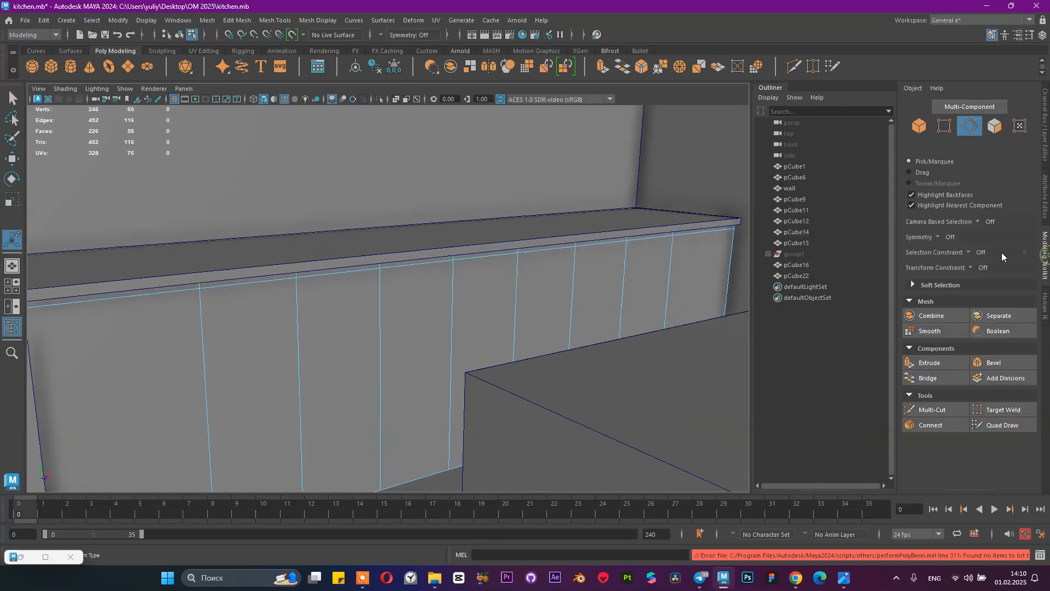
click(1046, 302)
click(1045, 140)
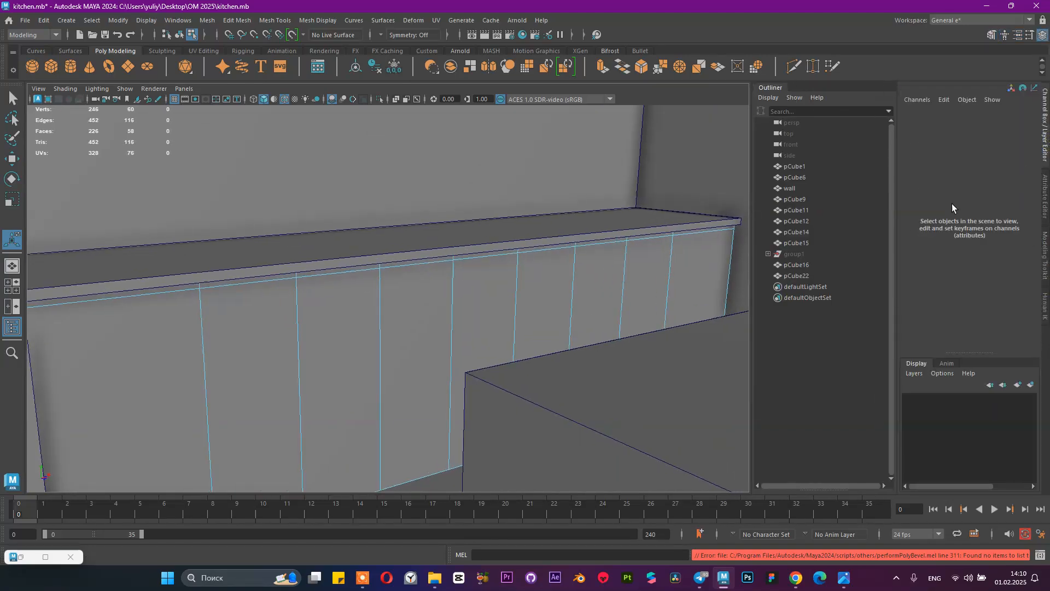
Step: Set the Fraction of the lower cabinet body's new bevel to 0.01 to form narrow gaps between the doors
right_drag(547, 265, 608, 221)
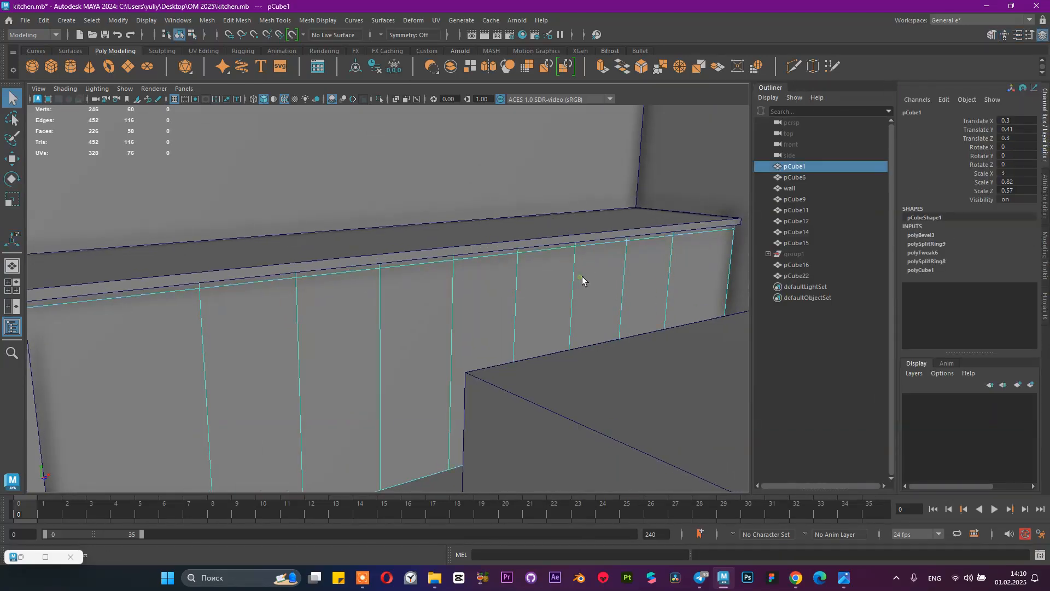
click(930, 234)
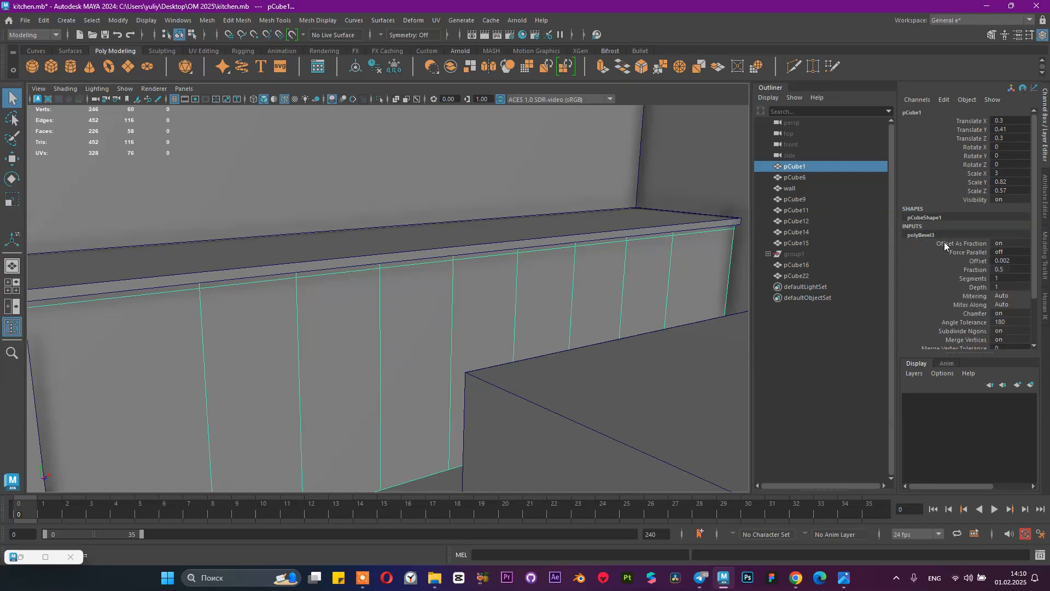
scroll(944, 242, down, 1)
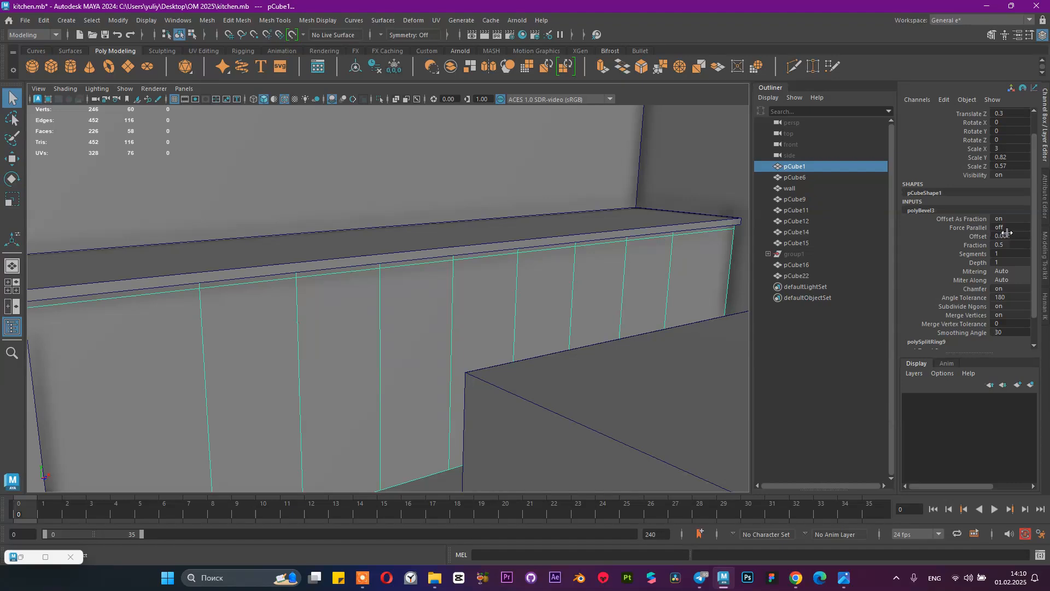
click(1019, 245)
click(1023, 244)
key(Return)
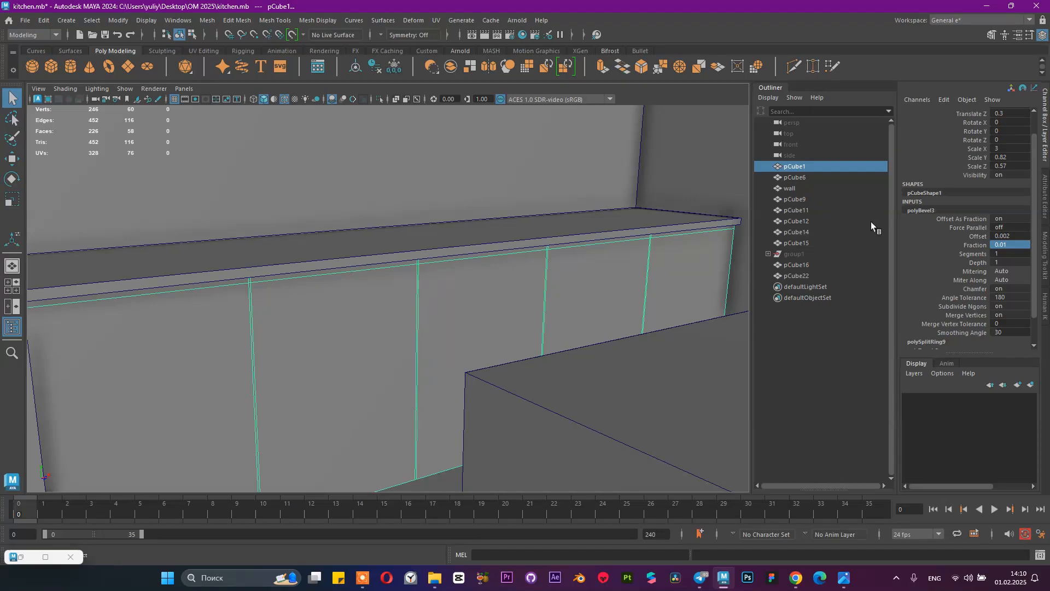
Step: Select the five large front door faces of the lower cabinet body, leaving out the narrow gap strips
alt+drag(516, 235, 451, 328)
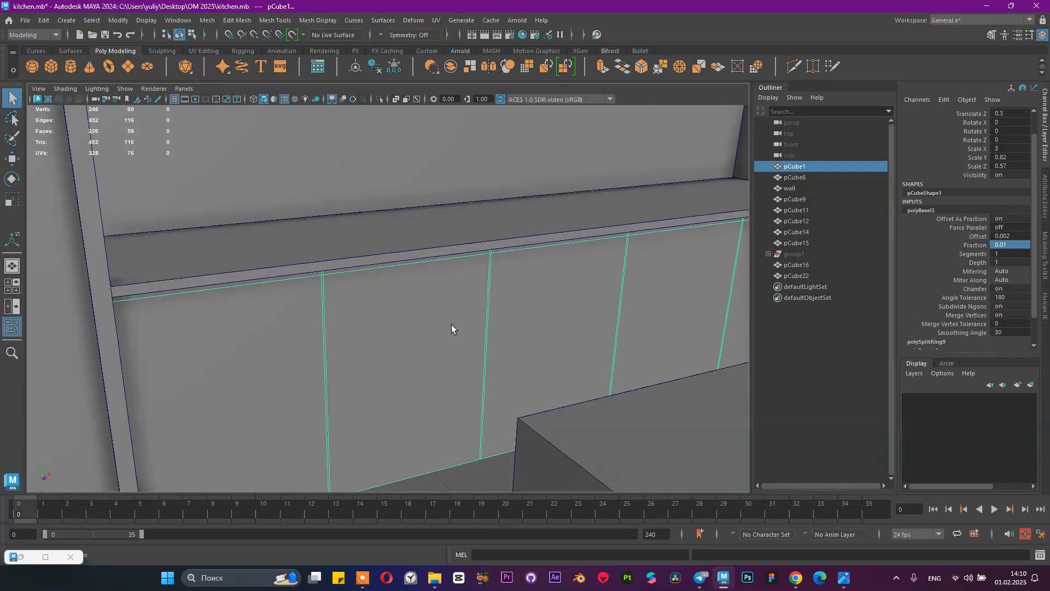
right_drag(403, 253, 421, 278)
click(293, 317)
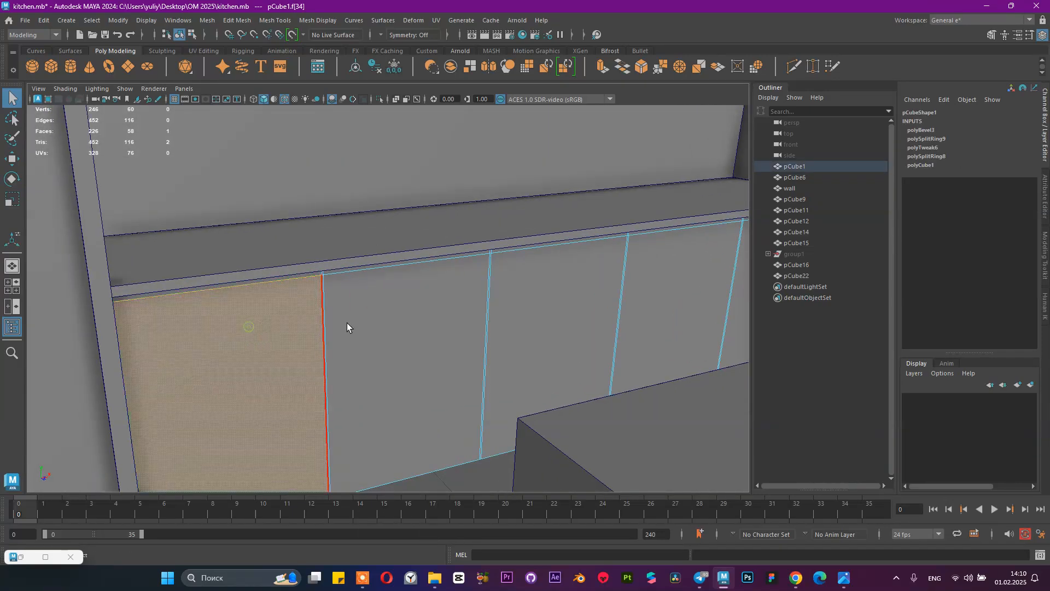
shift+click(350, 322)
shift+click(580, 291)
alt+middle_drag(596, 290, 490, 293)
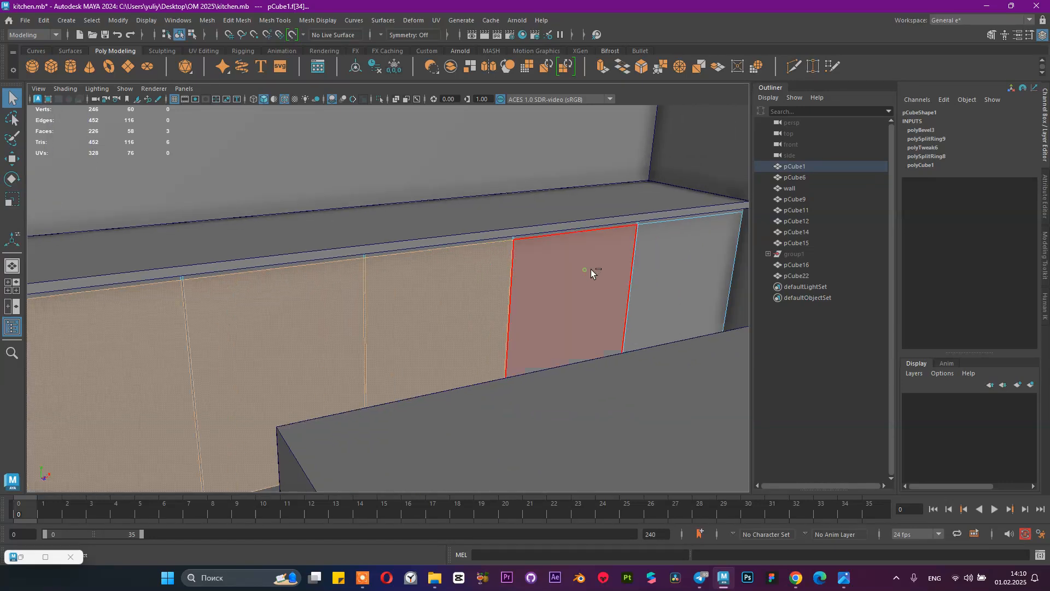
shift+click(593, 269)
shift+click(681, 266)
alt+drag(681, 267, 586, 264)
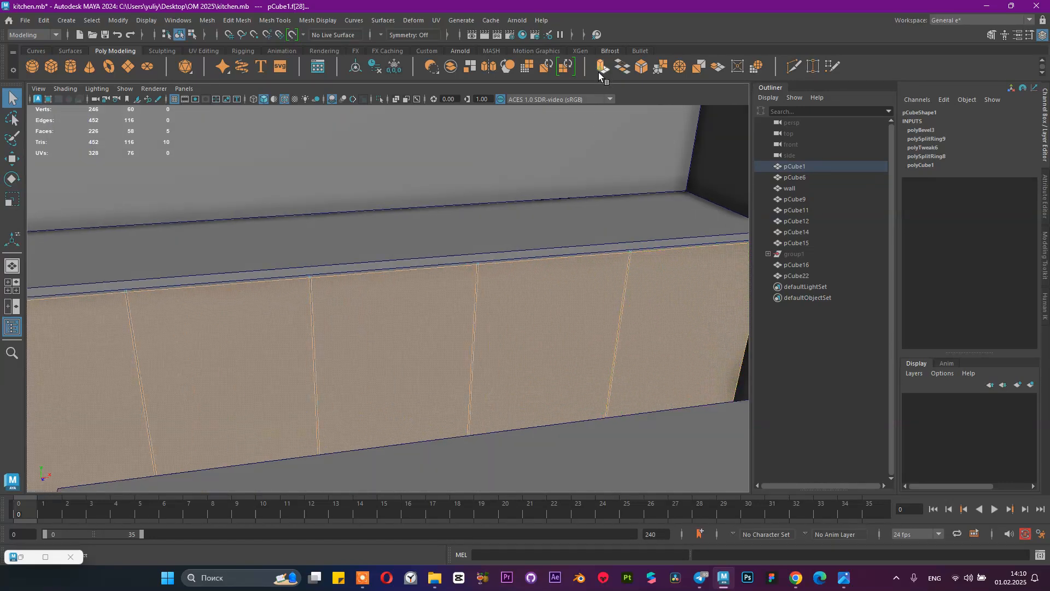
Step: Extrude the selected lower cabinet door faces with a Local Translate Z of 0.02 and return to object mode
click(601, 73)
drag(705, 354, 712, 360)
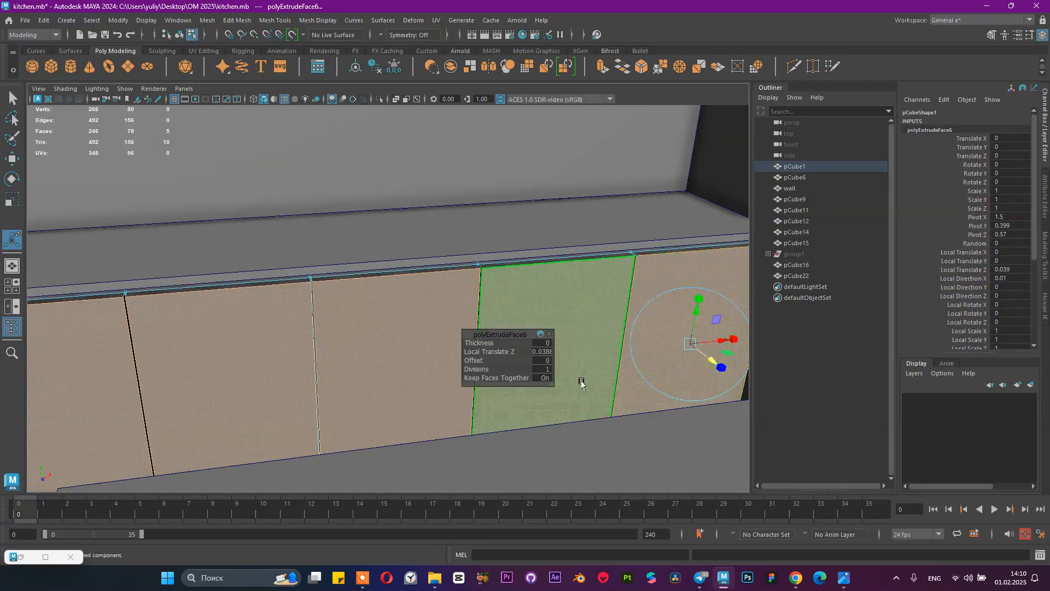
click(538, 352)
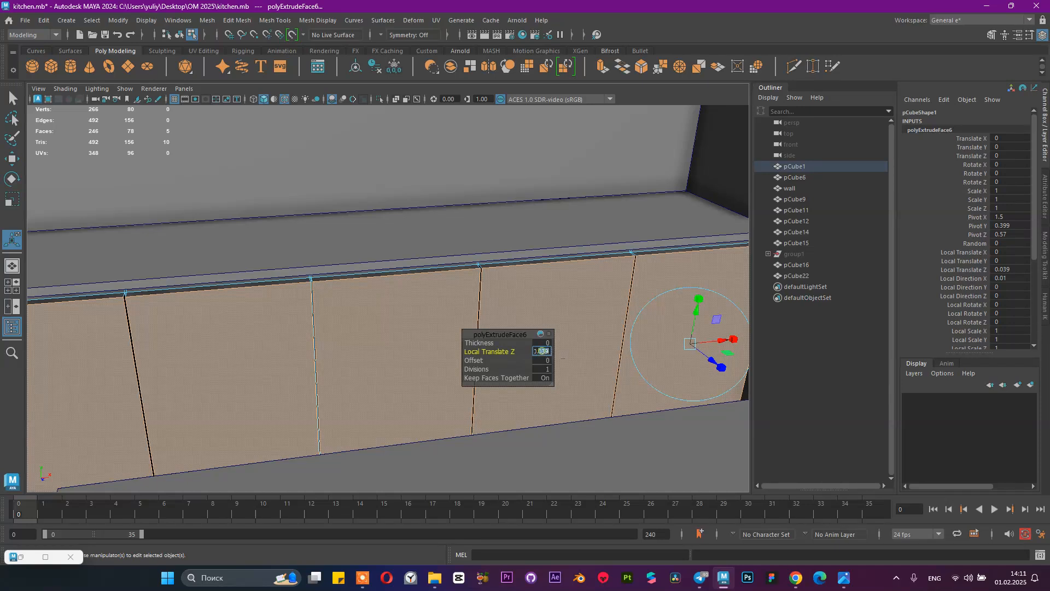
text(0.02)
key(Return)
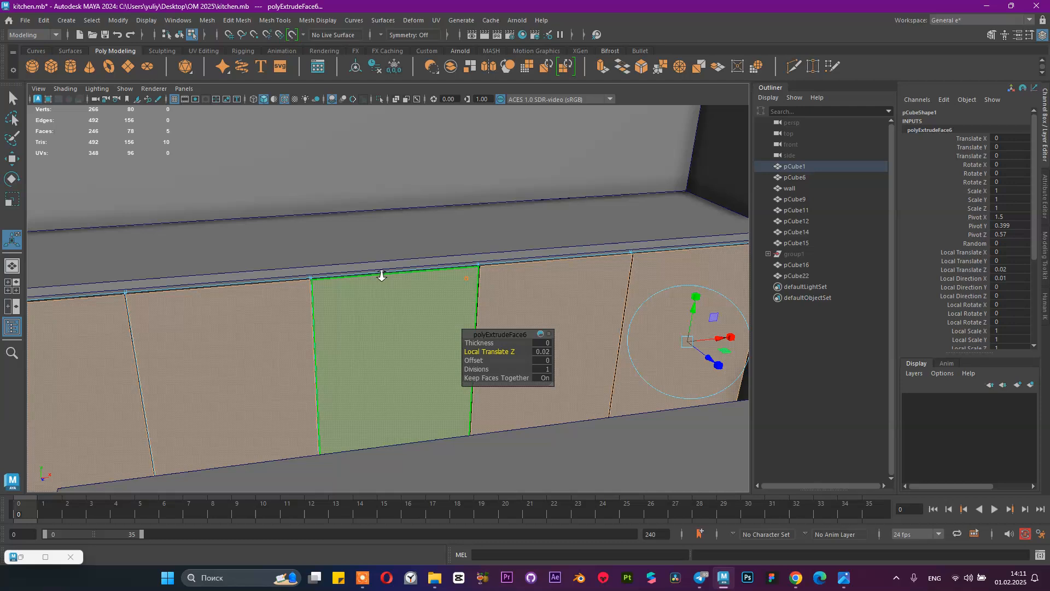
scroll(382, 278, down, 5)
right_drag(416, 266, 430, 231)
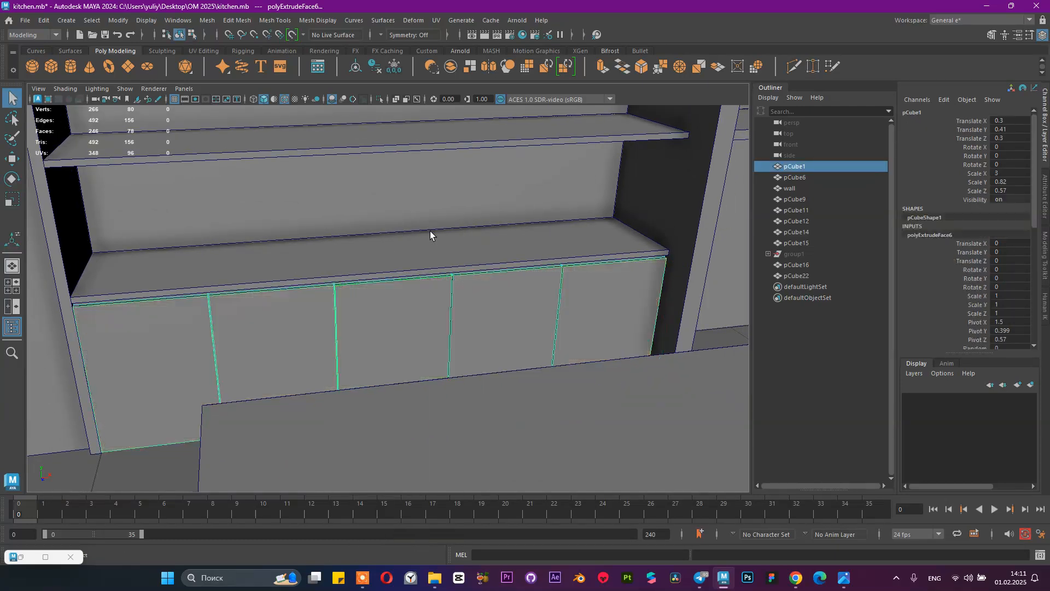
Step: Select the lower cabinet run with the extruded doors and save the scene
click(363, 286)
mouse_move(364, 286)
alt+mouse_down()
mouse_move(307, 247)
mouse_move(363, 261)
mouse_move(300, 288)
mouse_move(366, 263)
mouse_move(347, 291)
alt+mouse_up()
alt+right_drag(347, 291, 460, 351)
alt+drag(460, 350, 431, 328)
click(399, 350)
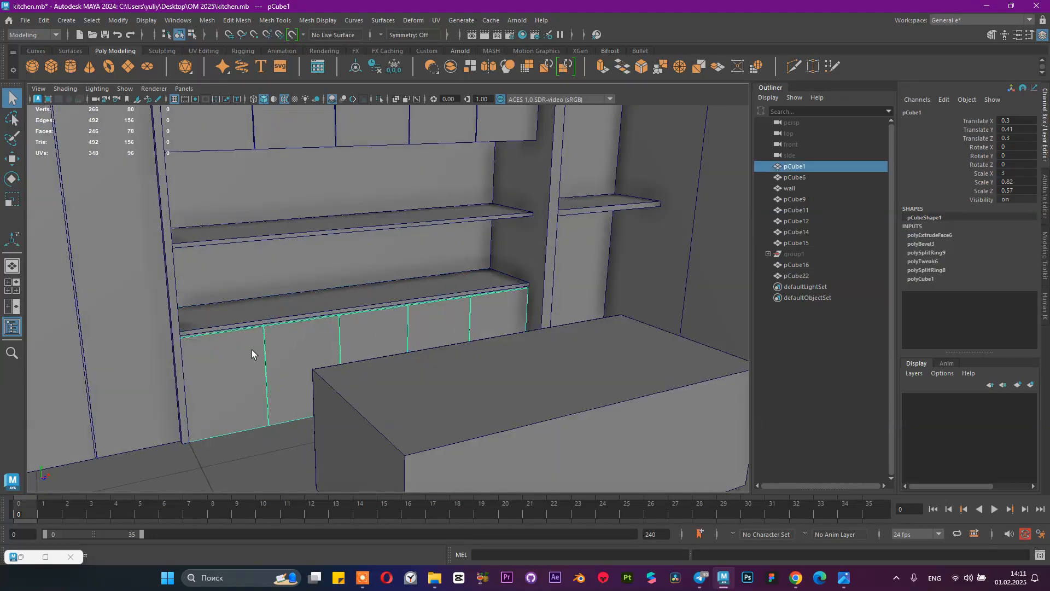
key(ctrl+s)
Step: Inspect the cabinets and shelves from several angles and select the countertop slab above the lower cabinets
alt+drag(525, 220, 319, 213)
scroll(535, 259, down, 5)
mouse_move(534, 264)
alt+mouse_down()
mouse_move(565, 230)
mouse_move(532, 251)
mouse_move(513, 242)
mouse_move(526, 251)
alt+mouse_up()
scroll(528, 371, up, 10)
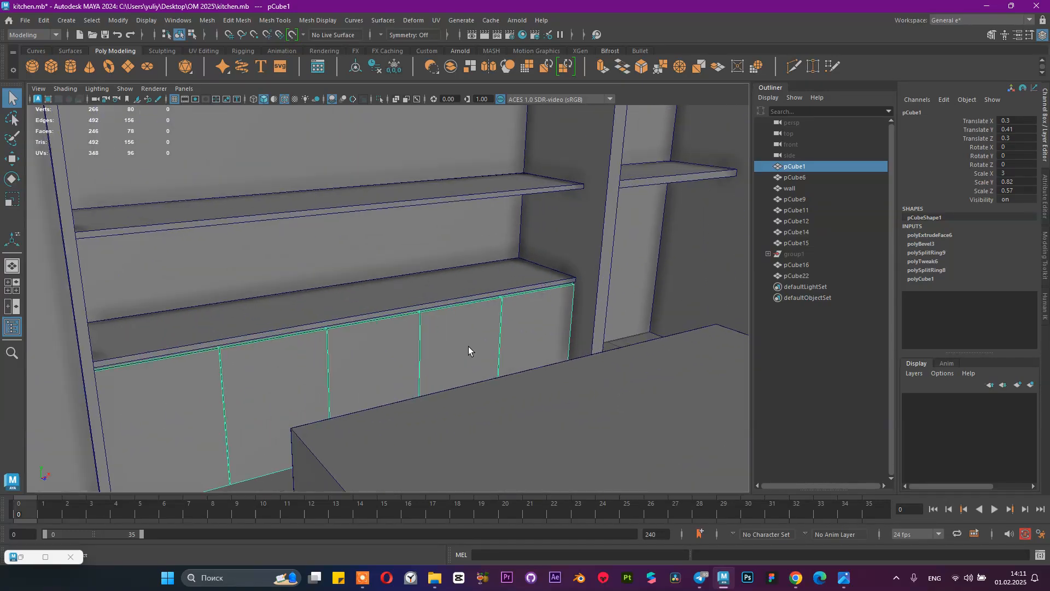
click(469, 284)
alt+drag(427, 271, 383, 263)
mouse_move(383, 263)
alt+right_down()
mouse_move(310, 257)
mouse_move(373, 259)
alt+right_up()
alt+drag(373, 259, 389, 268)
alt+middle_drag(389, 268, 393, 298)
alt+drag(392, 298, 375, 348)
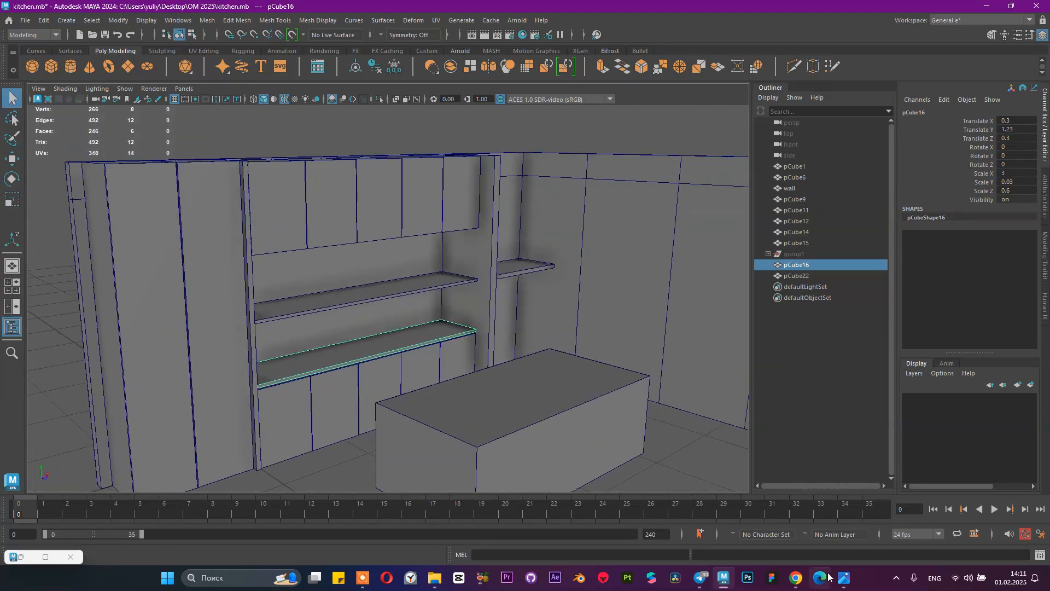
Step: Examine the kitchen island in the istockphoto reference image and select the matching island block in the scene
click(847, 581)
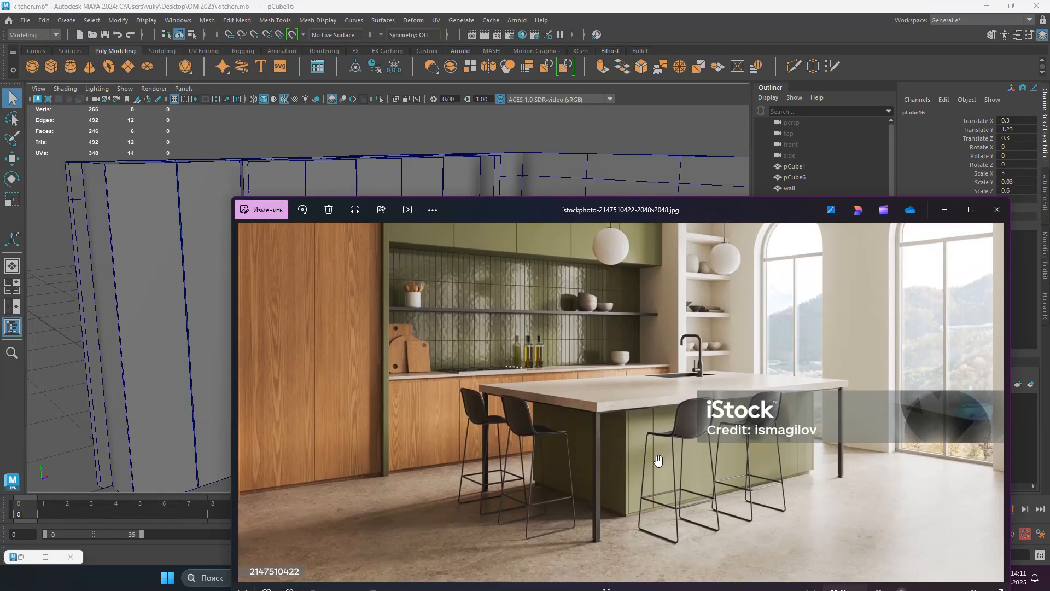
scroll(746, 485, up, 5)
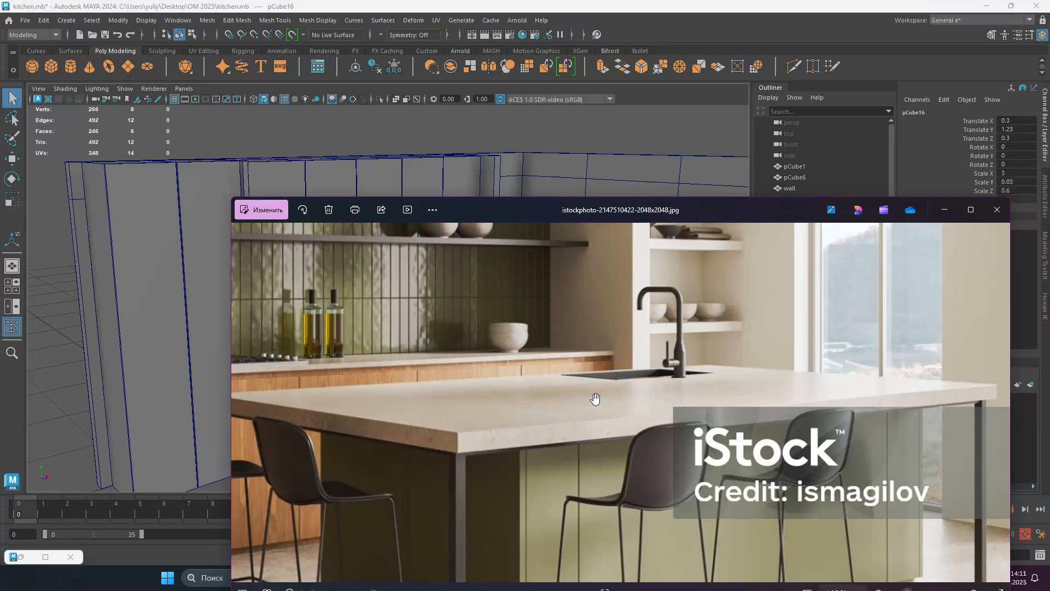
click(944, 209)
scroll(411, 389, up, 5)
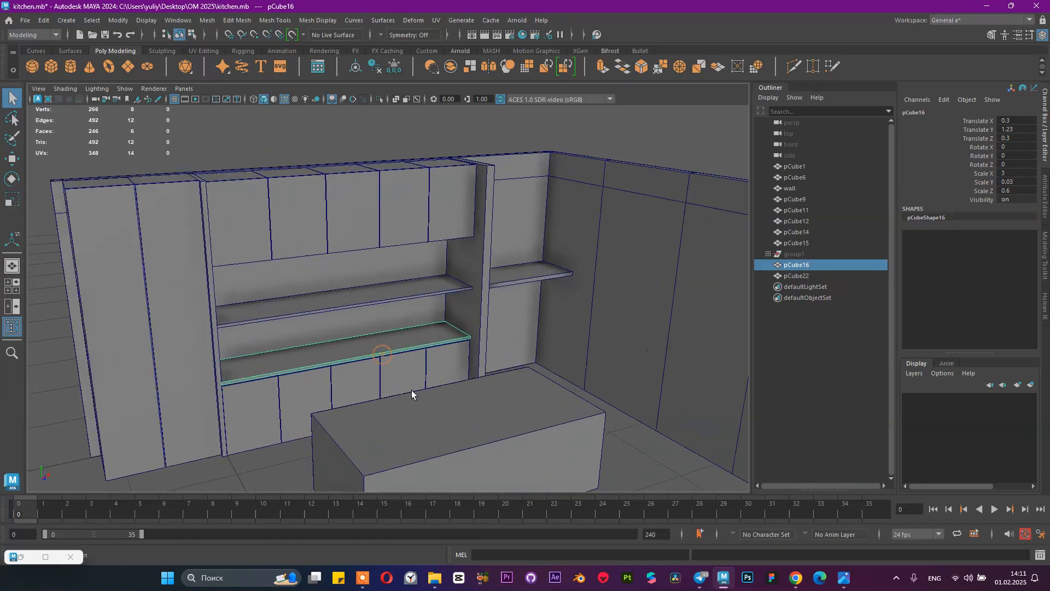
click(532, 346)
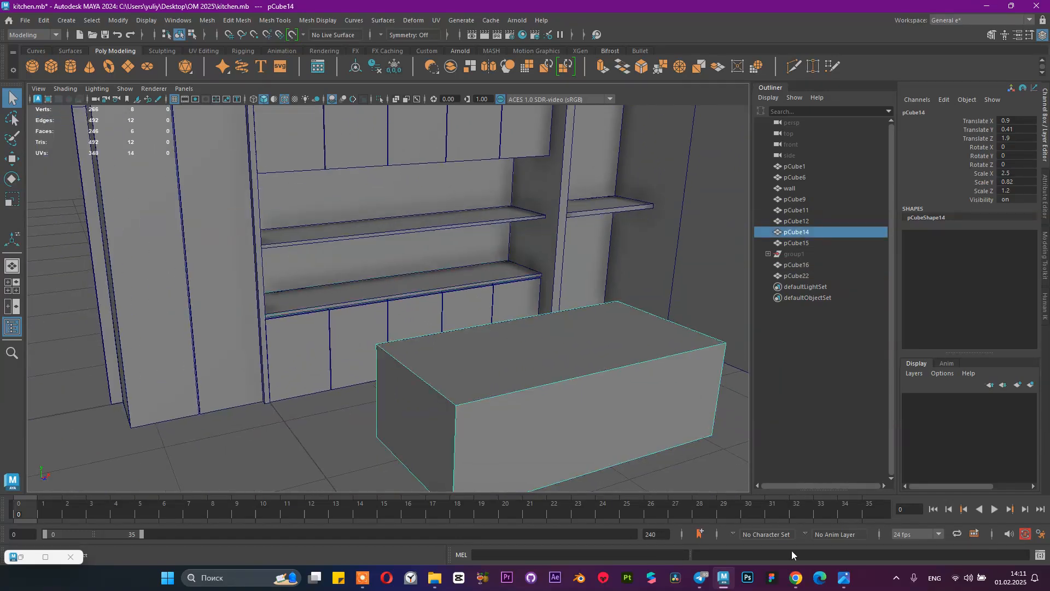
mouse_move(844, 578)
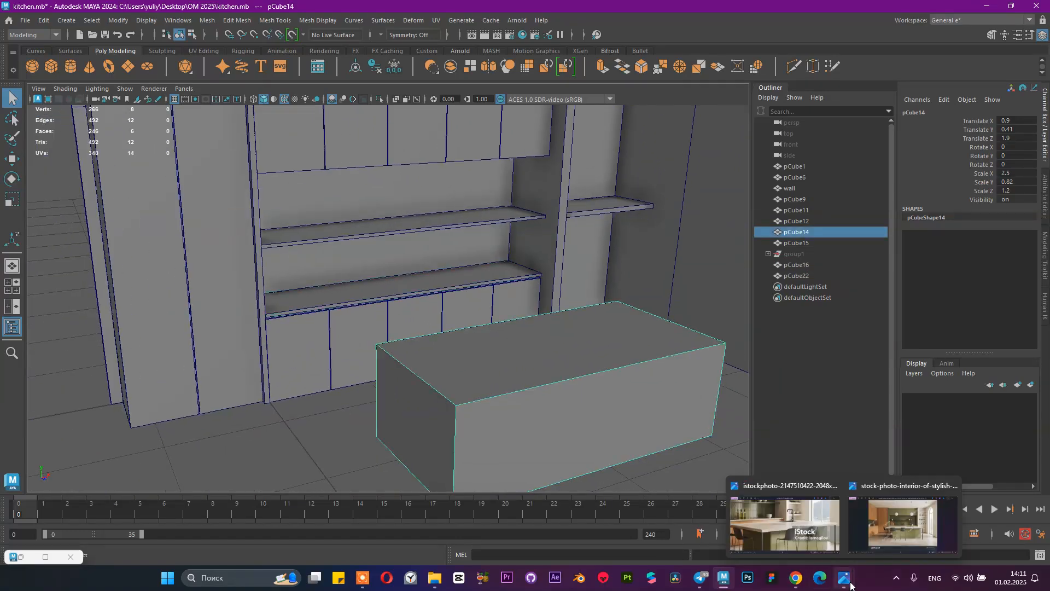
click(785, 528)
scroll(672, 367, down, 2)
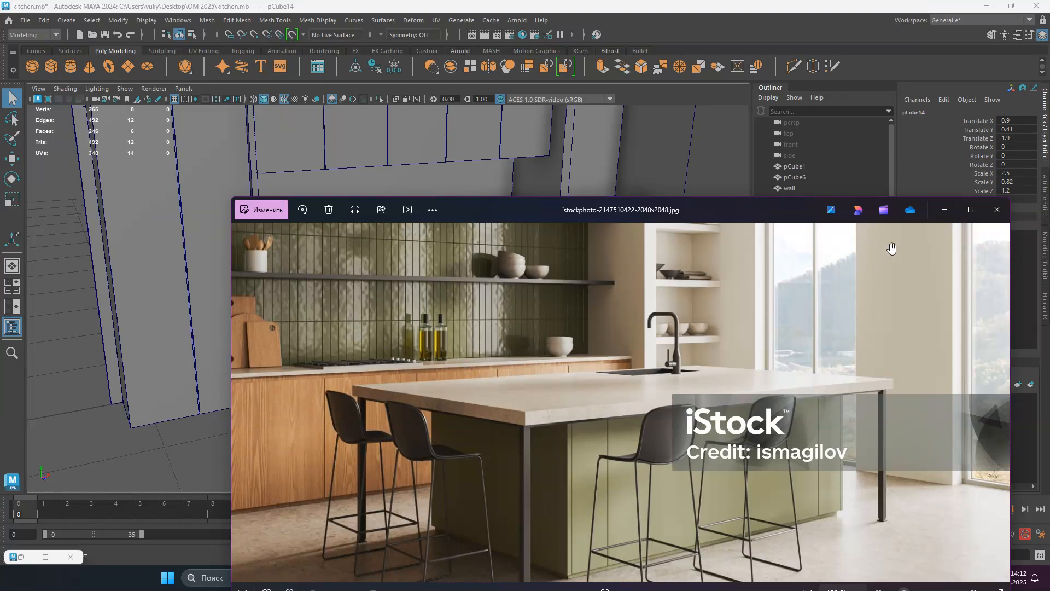
click(944, 211)
Step: Select the wall-side countertop and inspect how it sits over the lower cabinet doors
alt+drag(502, 261, 481, 296)
alt+right_drag(481, 296, 547, 293)
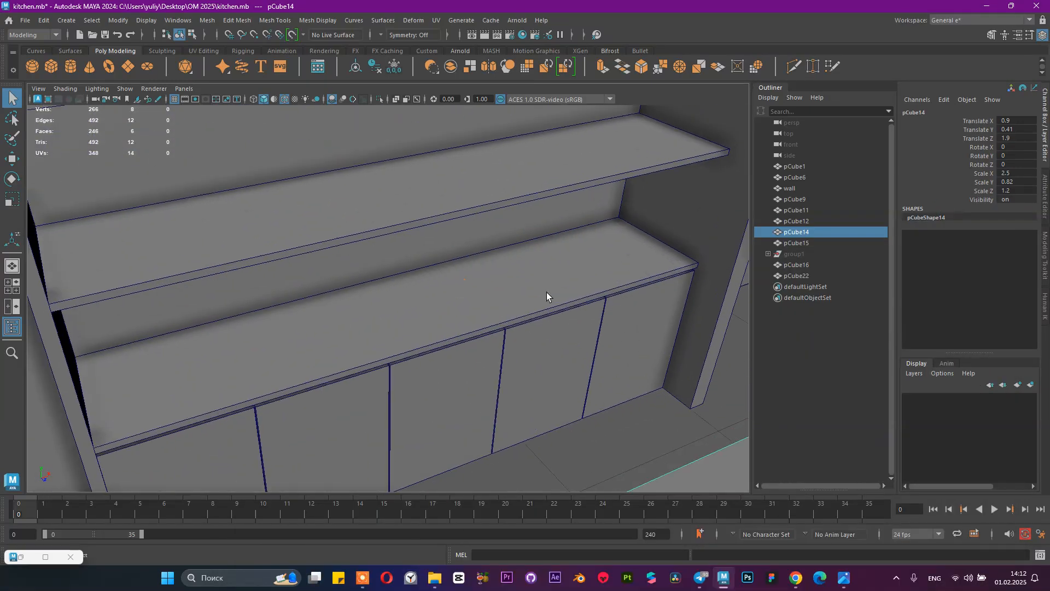
click(504, 293)
mouse_move(503, 293)
alt+mouse_down()
mouse_move(453, 251)
mouse_move(507, 288)
mouse_move(516, 262)
mouse_move(494, 284)
alt+mouse_up()
scroll(455, 278, up, 3)
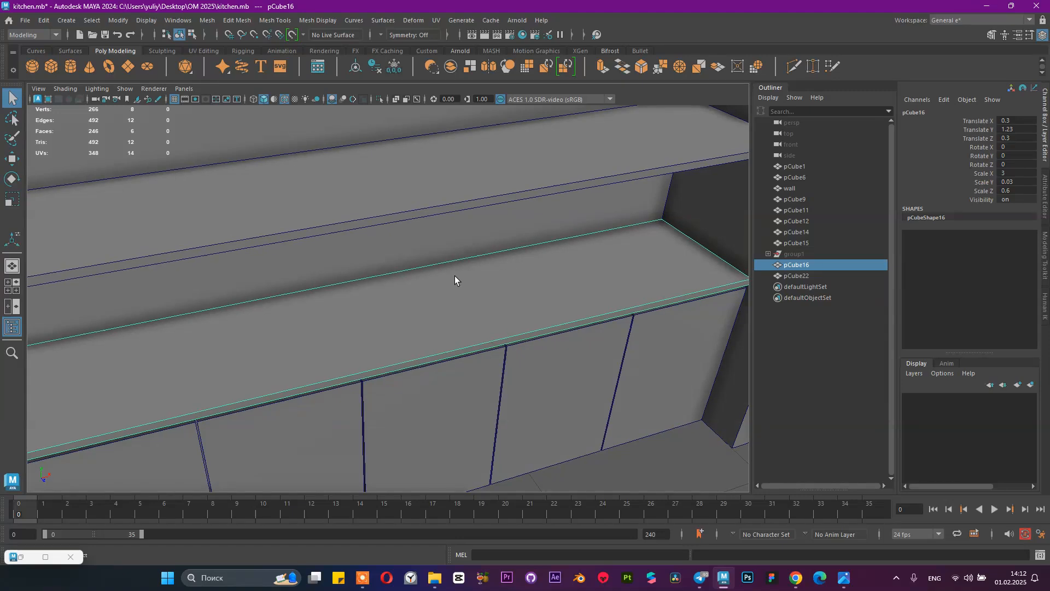
scroll(473, 295, down, 6)
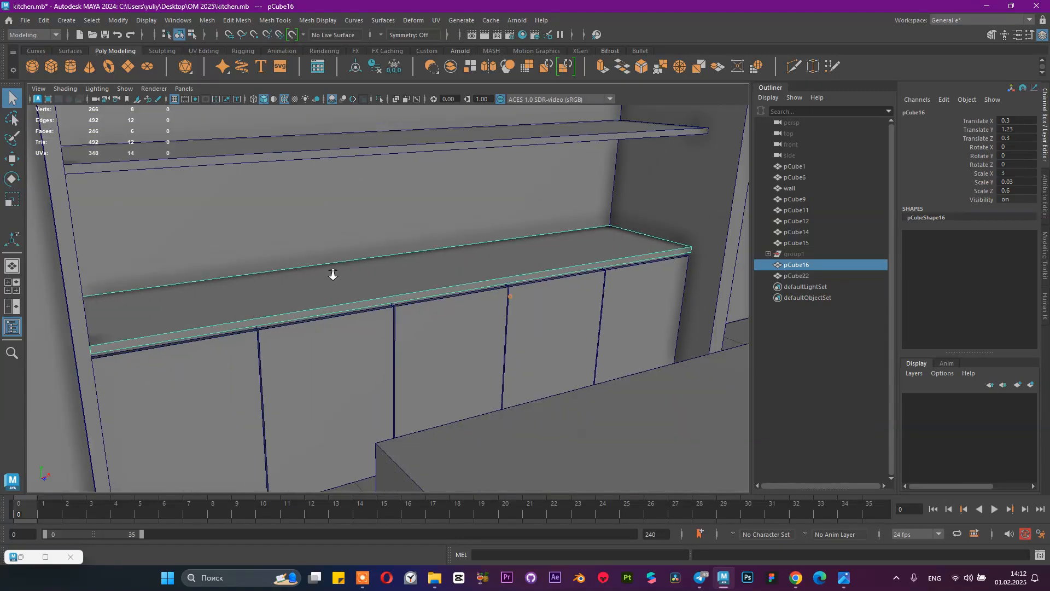
alt+middle_drag(426, 339, 385, 335)
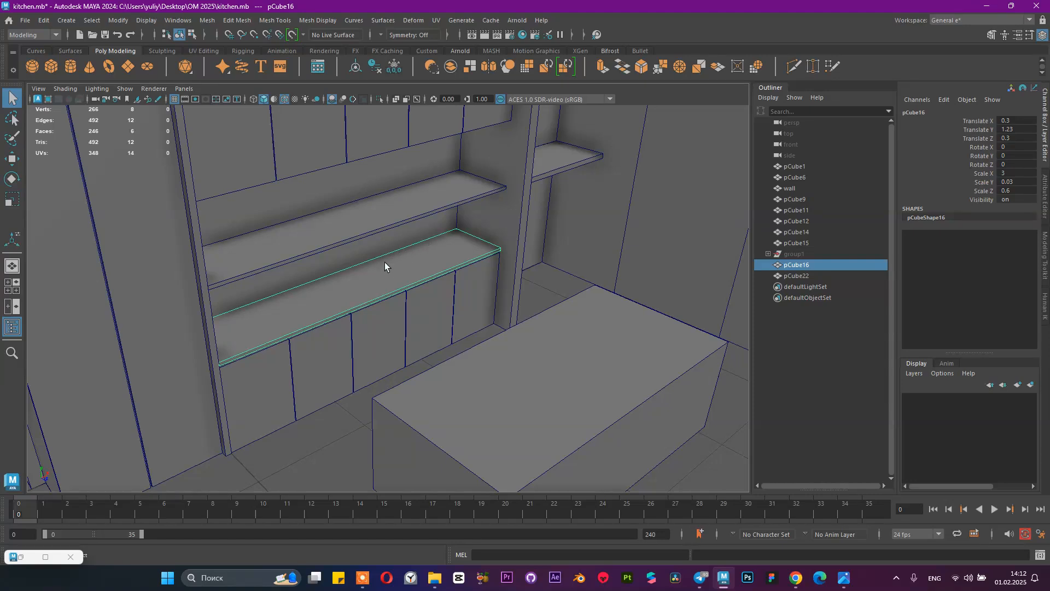
alt+drag(419, 296, 402, 277)
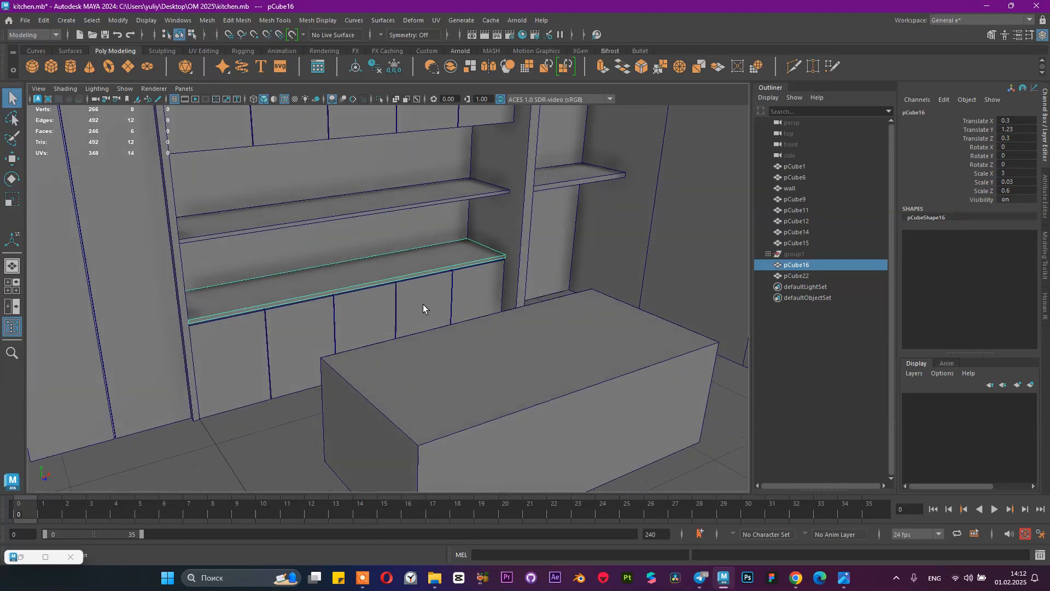
Step: Select the island block and save the scene
click(500, 358)
alt+drag(507, 353, 535, 350)
key(ctrl+s)
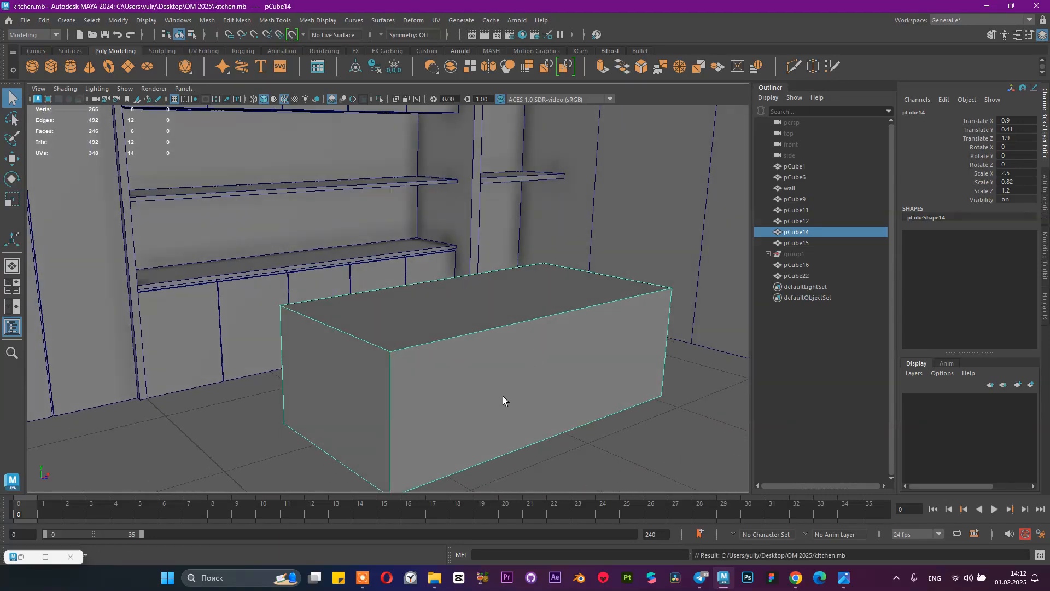
Step: Compare the island block with the island's tabletop, base and legs in the istockphoto reference image
mouse_move(844, 577)
click(782, 523)
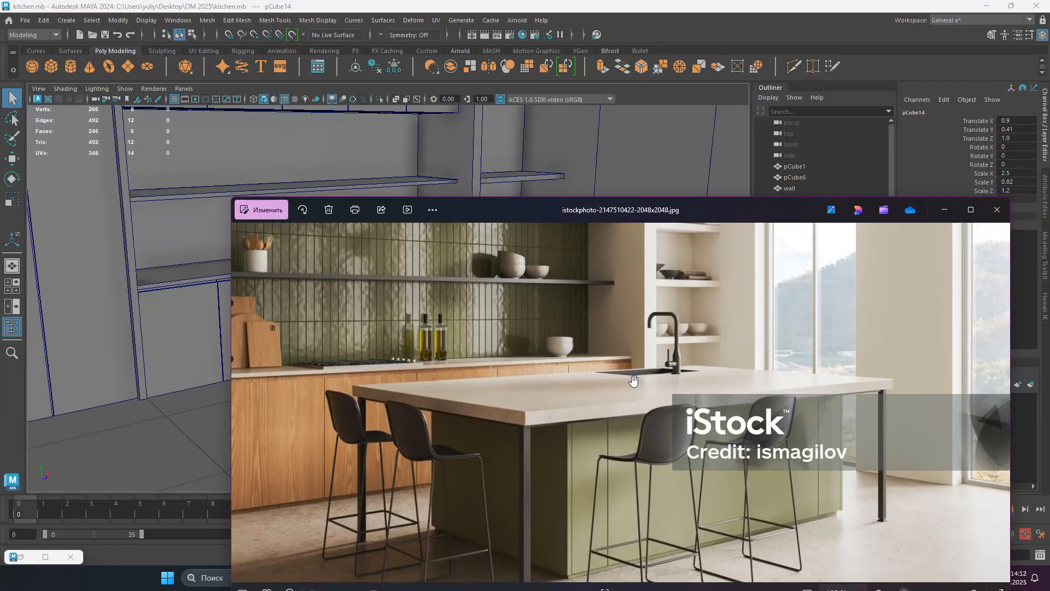
click(951, 205)
alt+drag(516, 295, 563, 320)
scroll(535, 306, up, 3)
mouse_move(849, 581)
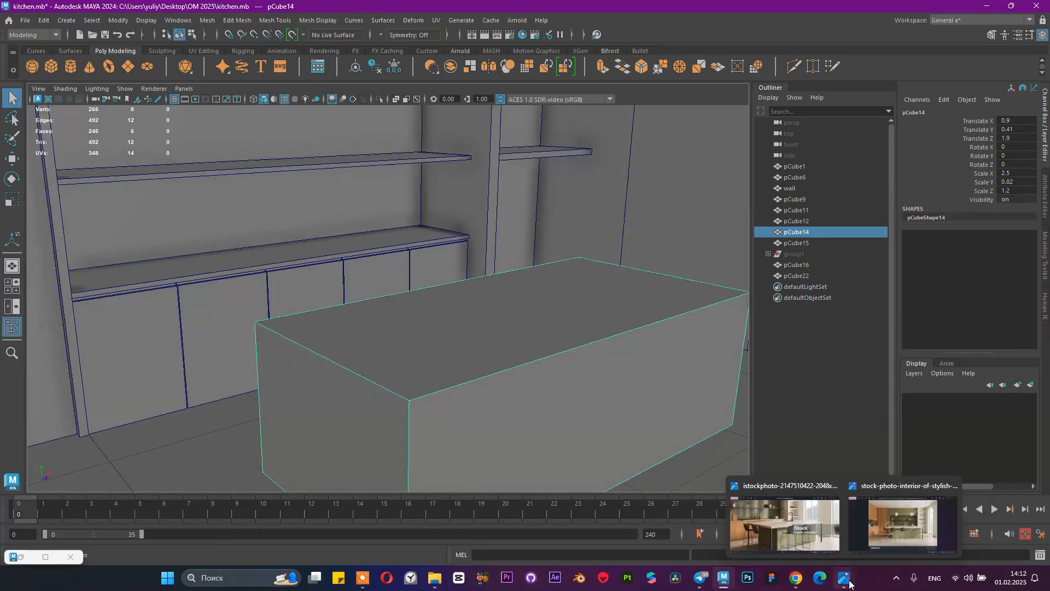
click(785, 522)
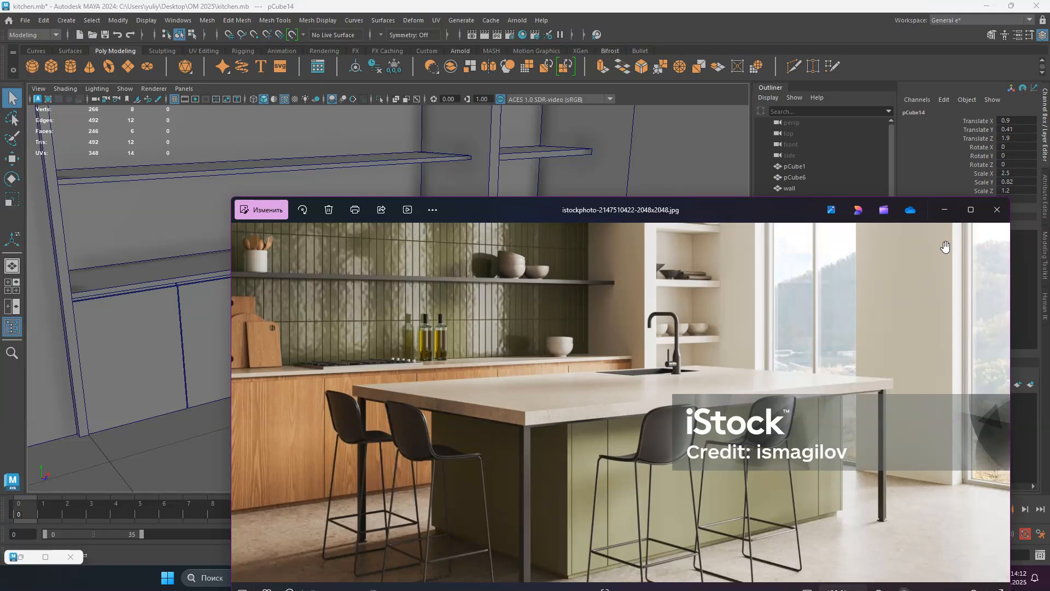
click(940, 211)
Step: Save the scene and rename the island block "mesure"
mouse_move(483, 354)
alt+mouse_down()
mouse_move(467, 284)
mouse_move(453, 305)
mouse_move(421, 306)
mouse_move(430, 297)
alt+mouse_up()
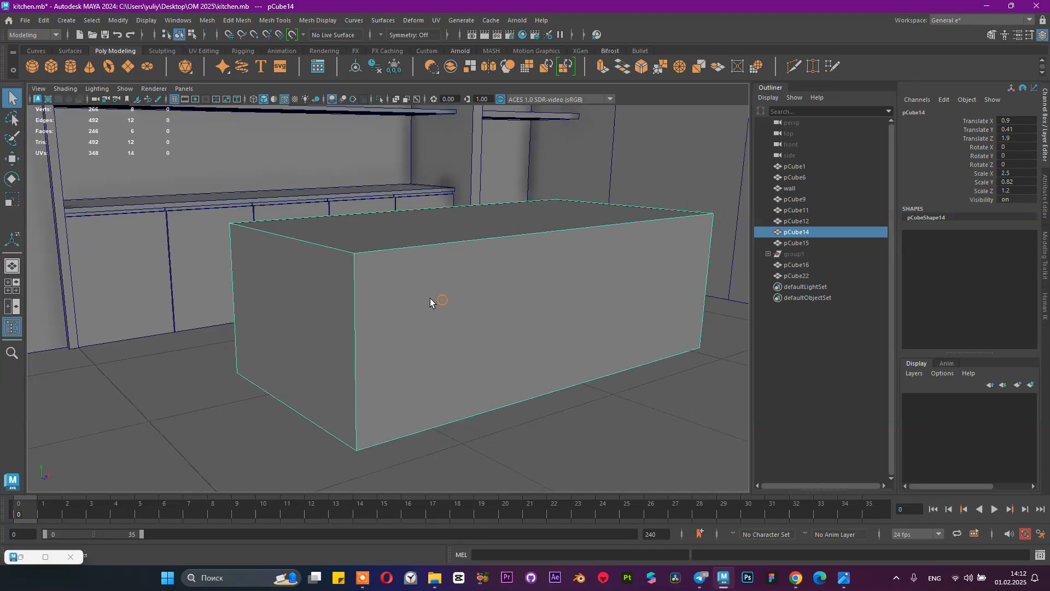
key(ctrl+s)
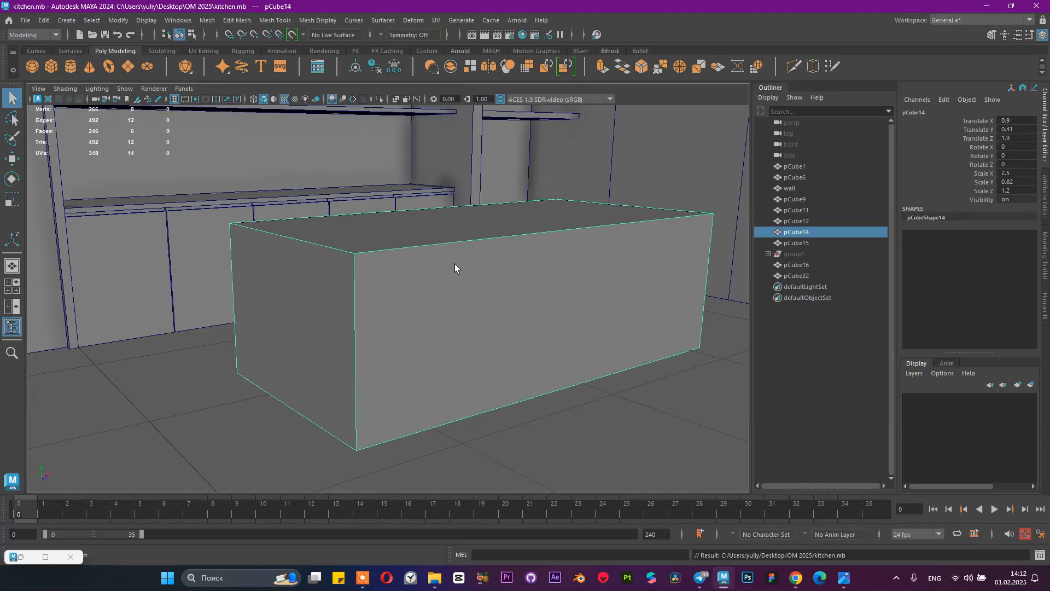
alt+click(484, 264)
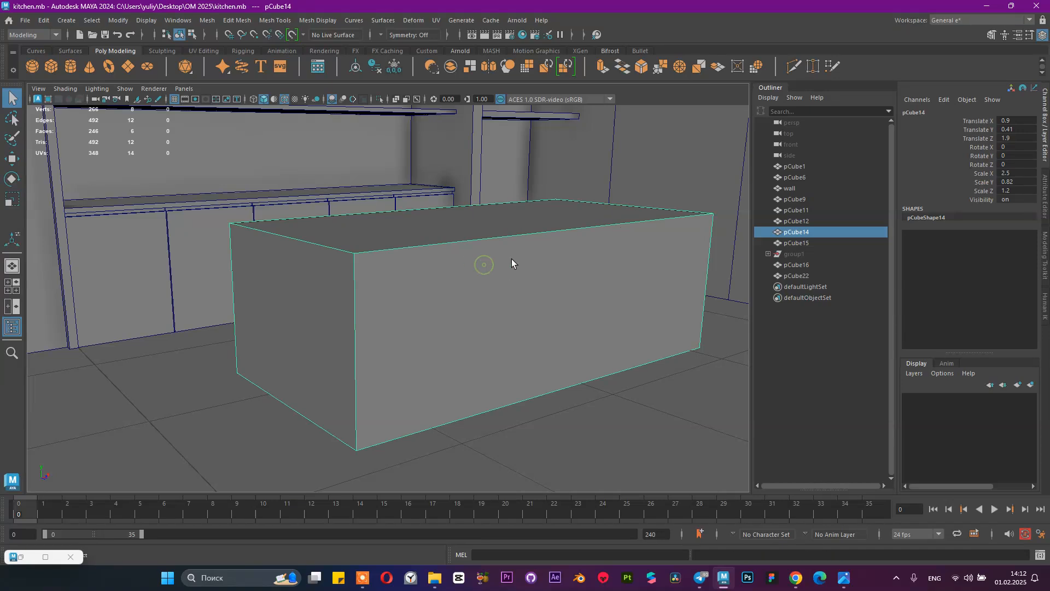
double_click(804, 233)
text(mesure)
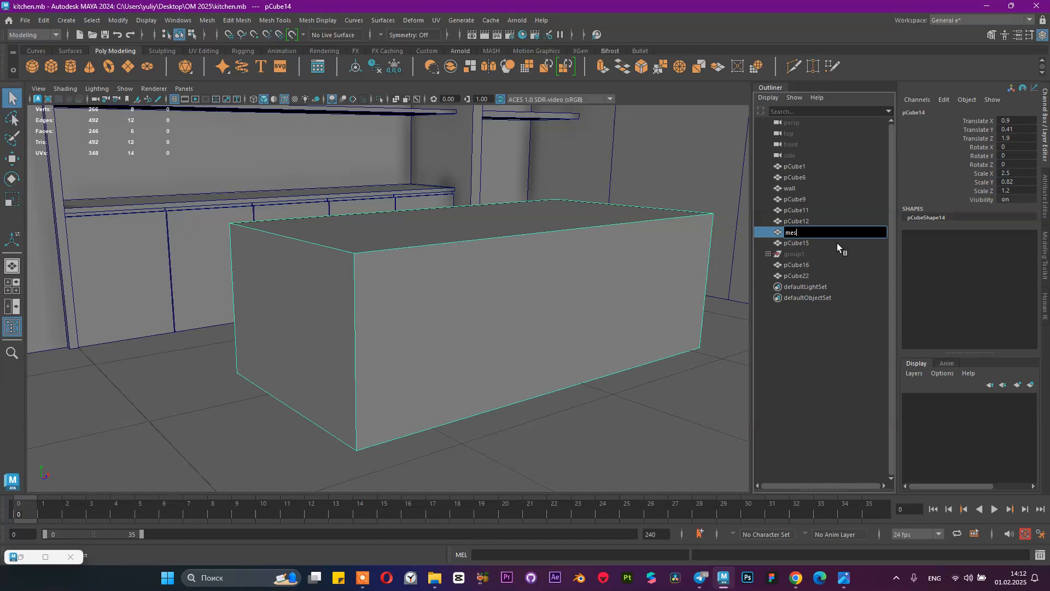
key(Return)
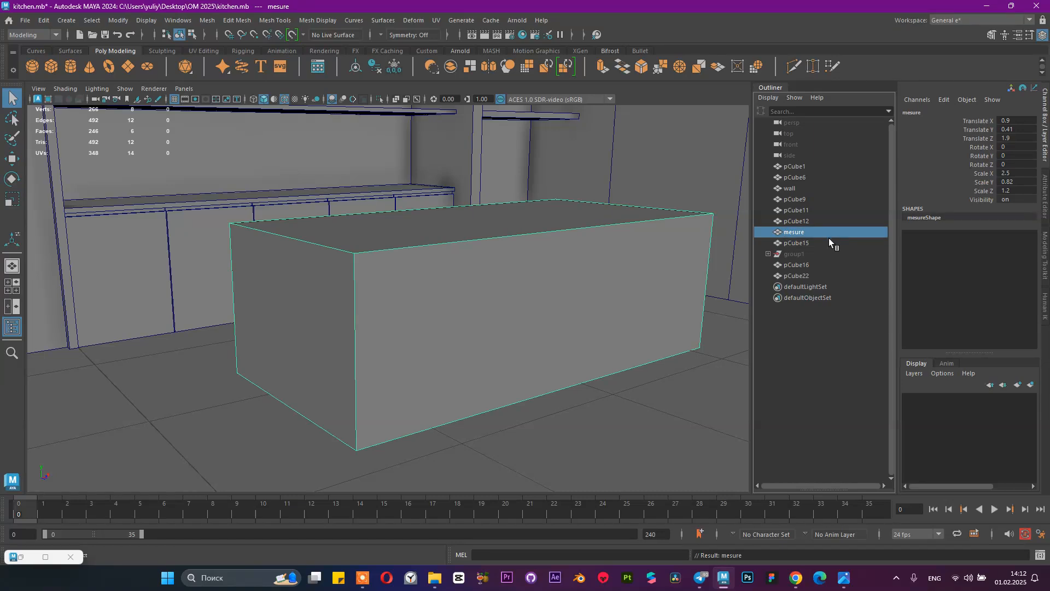
click(1032, 384)
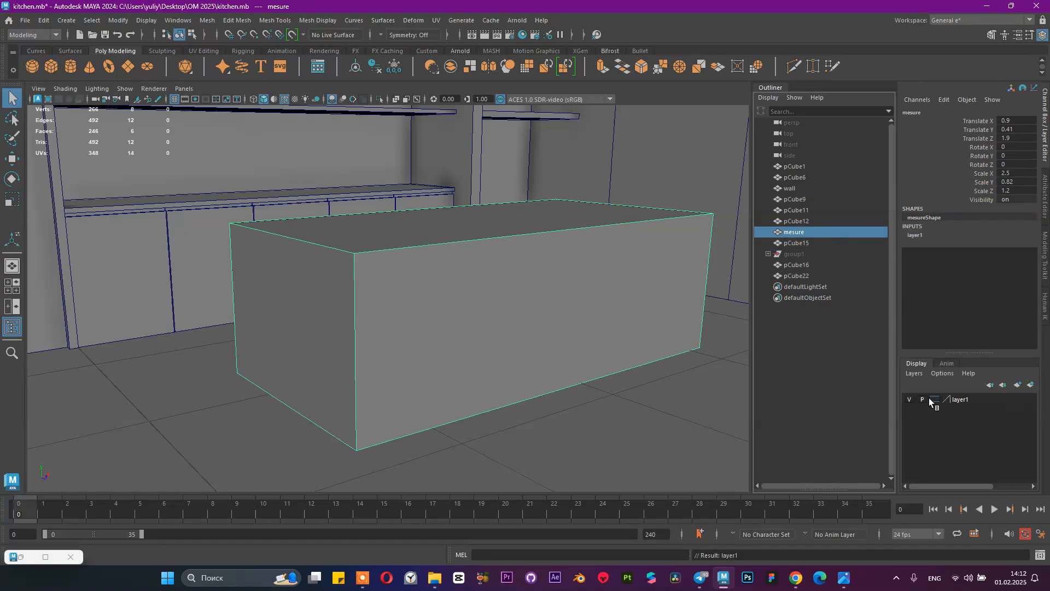
click(935, 399)
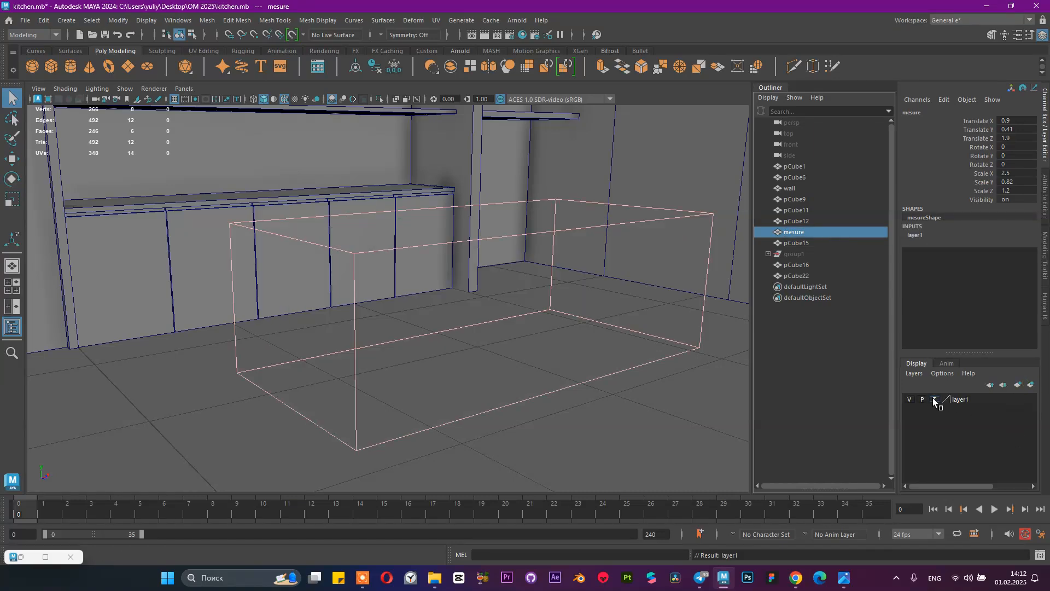
click(571, 275)
click(585, 228)
alt+drag(597, 268, 591, 272)
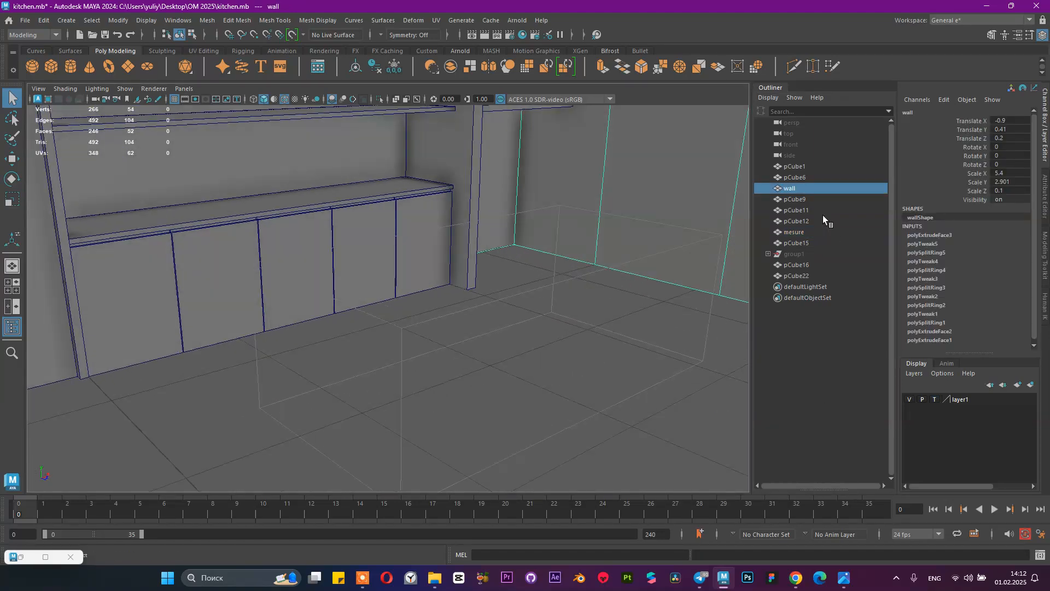
key(ctrl+z)
key(ctrl+z)
key(ctrl+z)
key(ctrl+z)
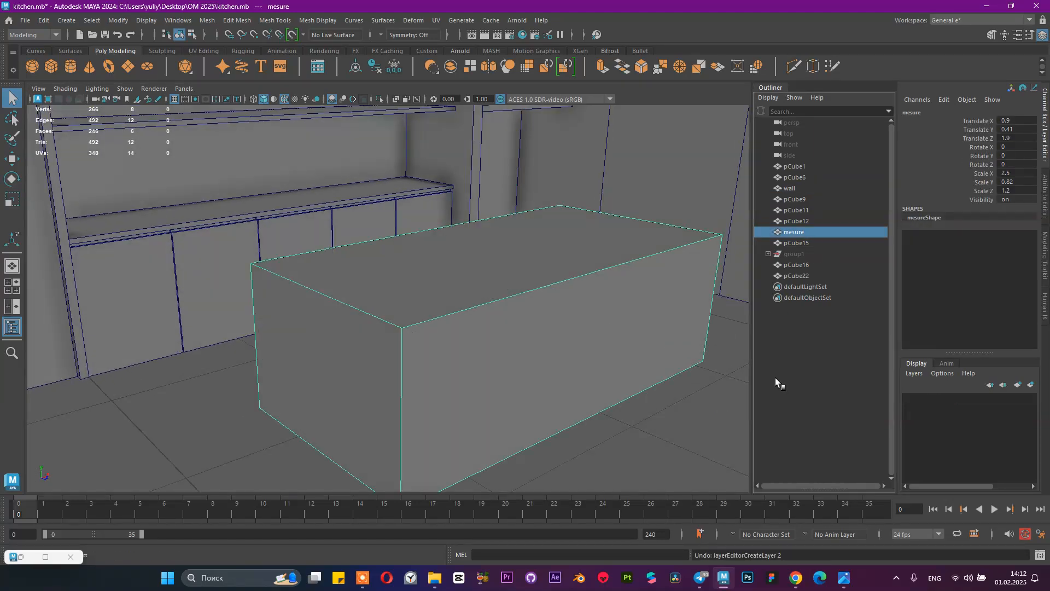
Step: Duplicate the mesure block, naming the copy "table", and activate the Scale tool on it
scroll(590, 300, up, 5)
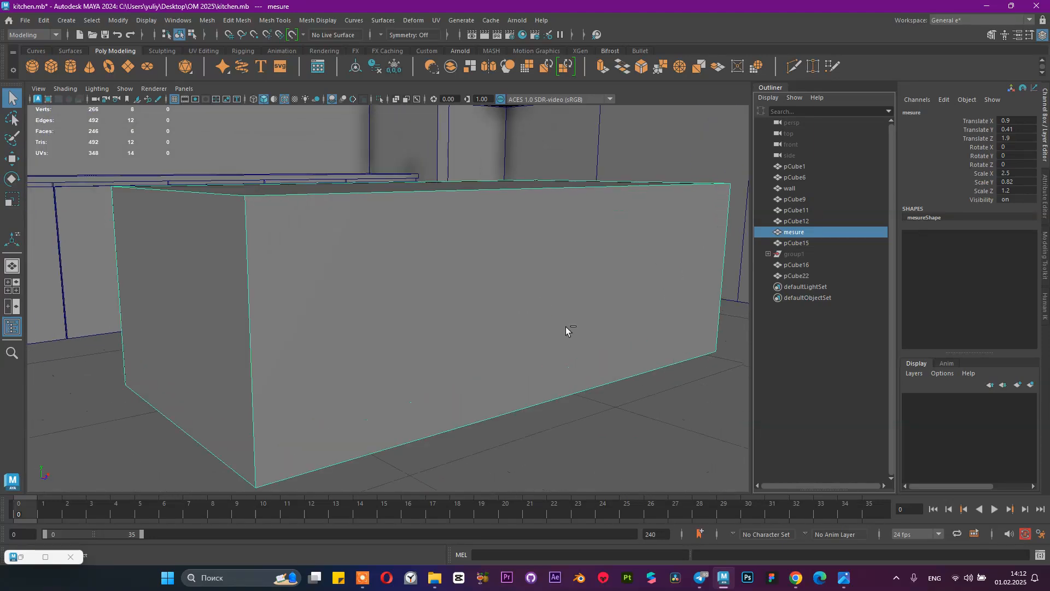
key(ctrl+d)
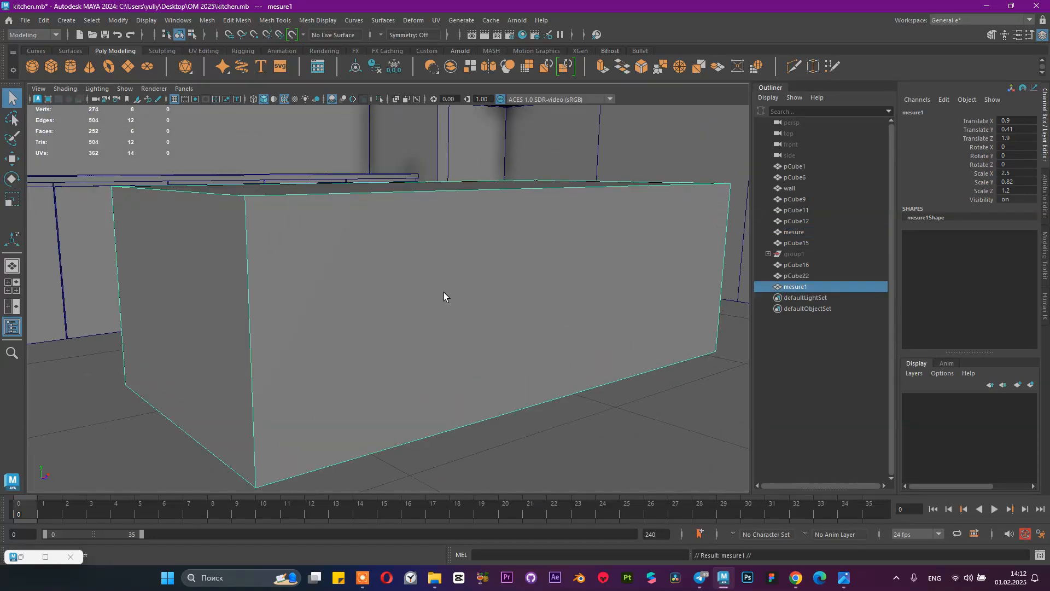
double_click(802, 288)
text(table)
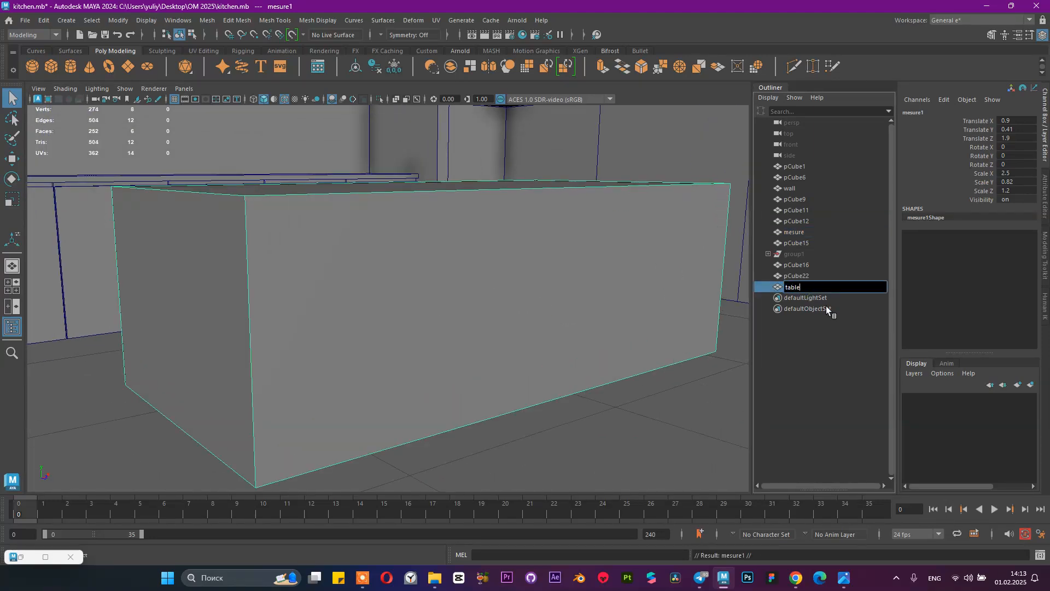
key(Return)
key(r)
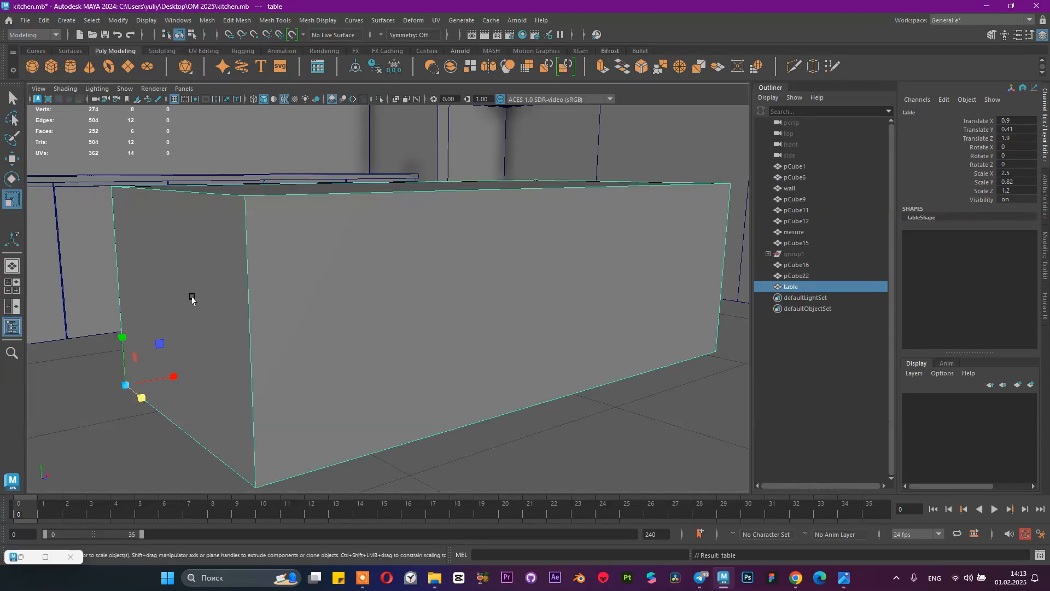
Step: Flatten the table copy into a thin tabletop slab with Scale Y 0.05, checking its thickness against the istockphoto reference
drag(124, 341, 132, 383)
click(845, 577)
click(805, 535)
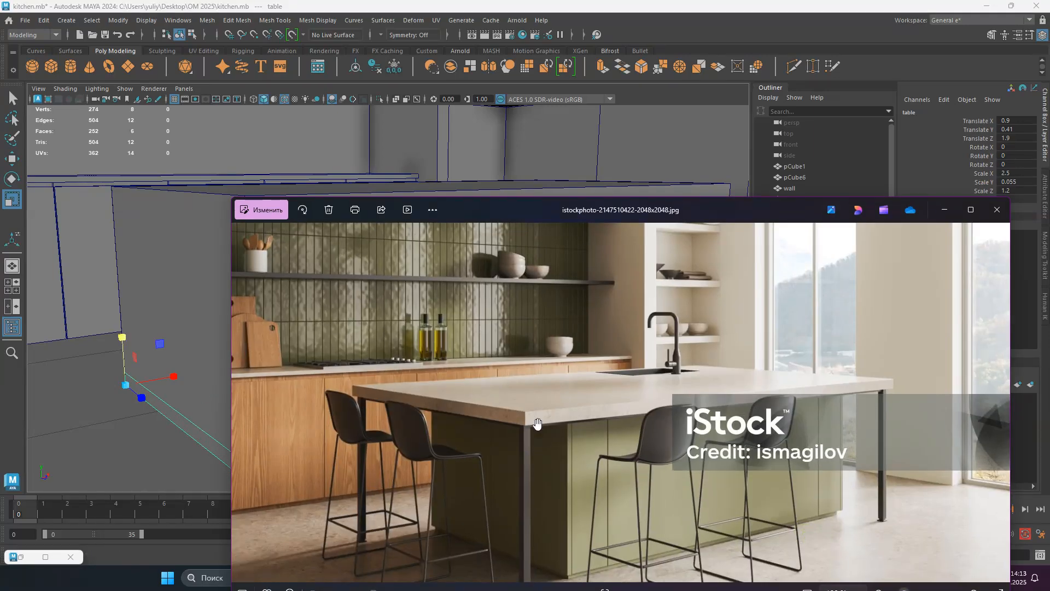
scroll(535, 428, down, 2)
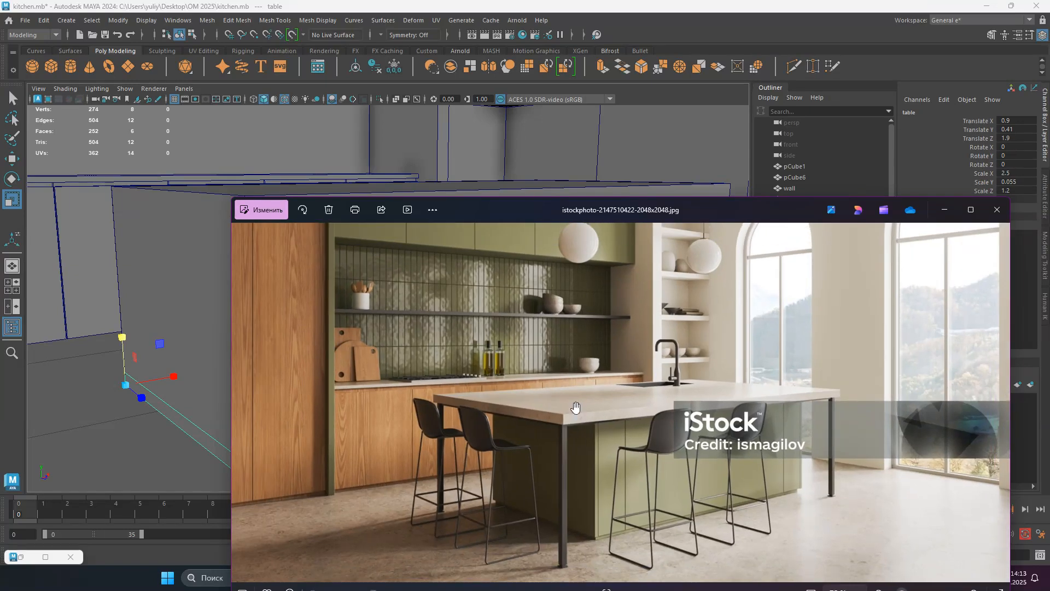
click(956, 210)
click(1026, 182)
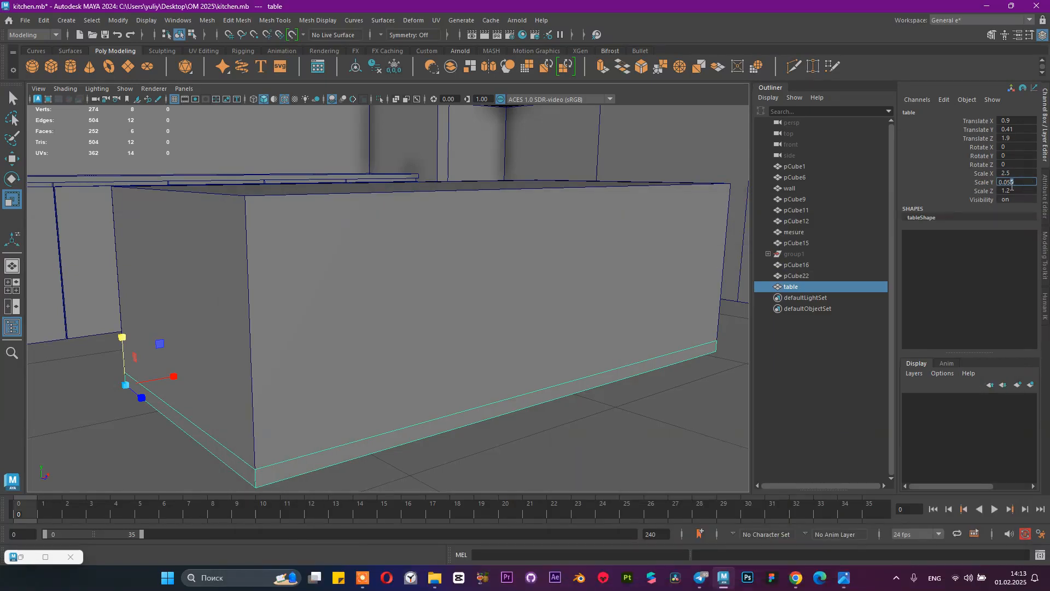
text(5)
key(Return)
Step: Shift the table slab's pivot to its top face and raise the slab flush with the top of the mesure block
key(d)
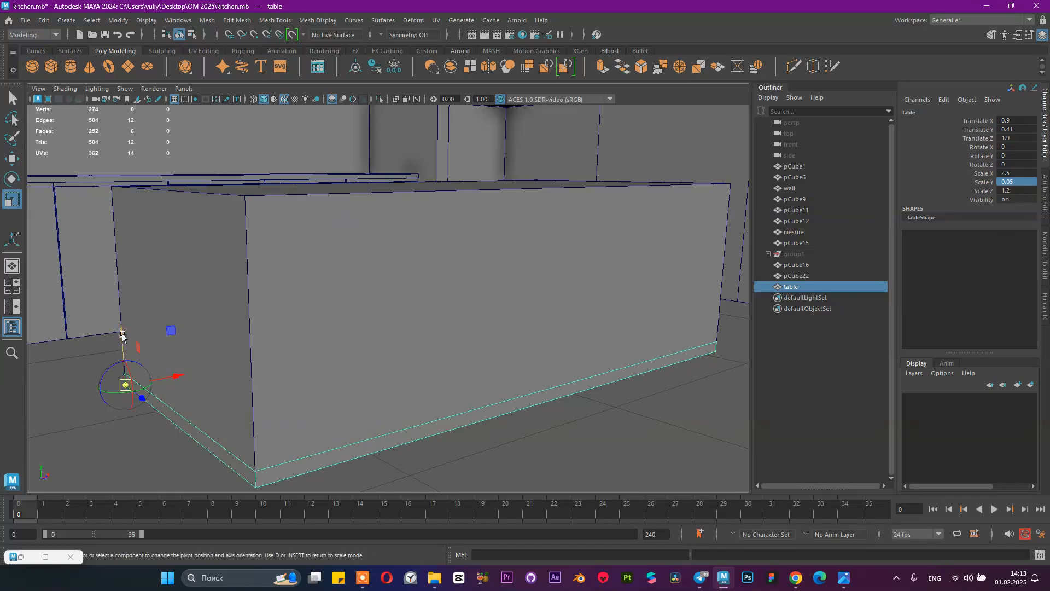
drag(121, 332, 120, 368)
key(d)
key(d)
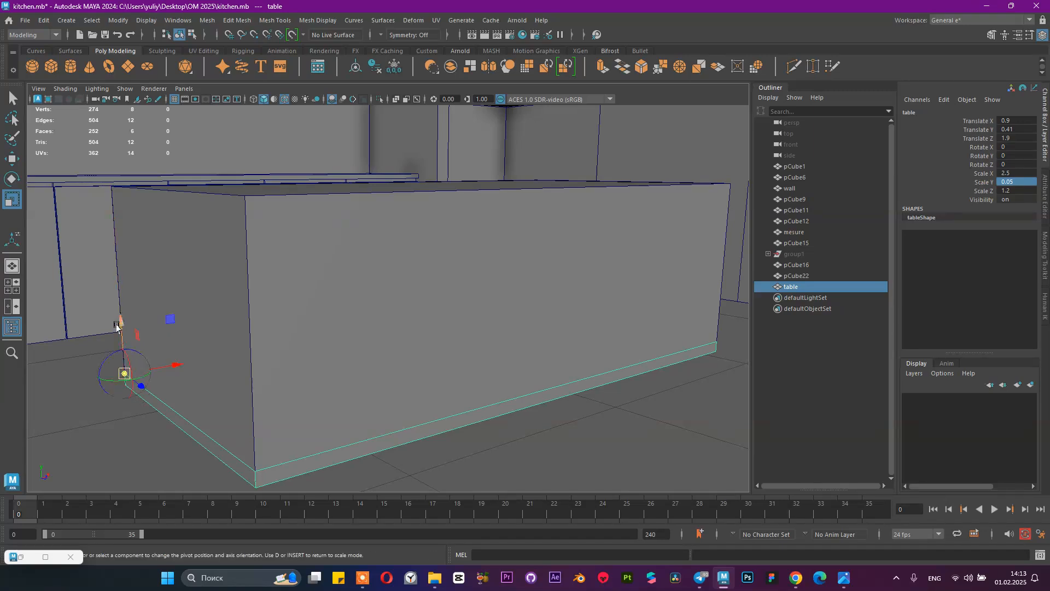
key(d)
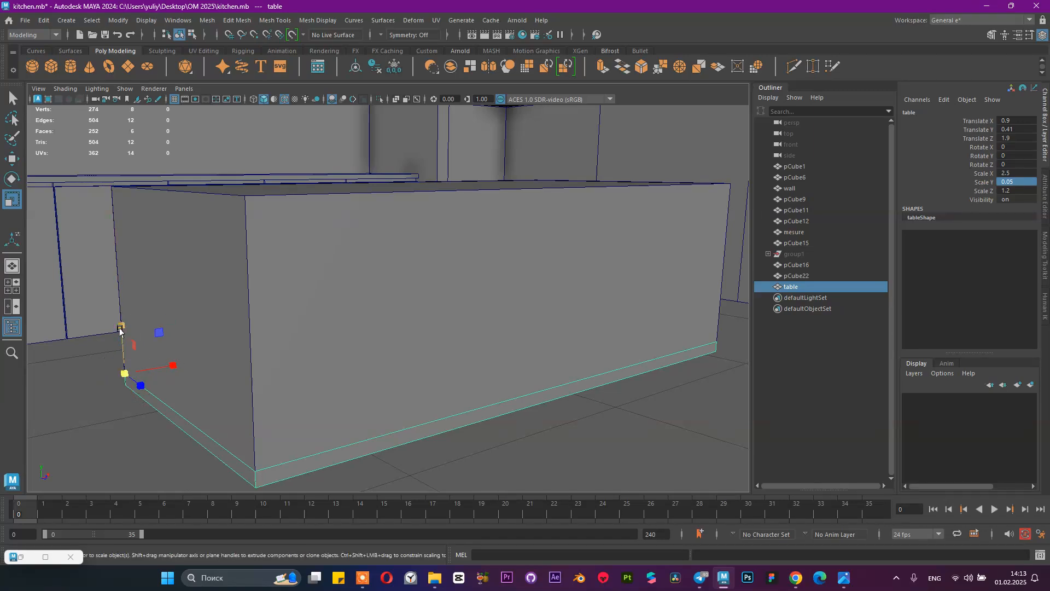
key(w)
drag(120, 327, 113, 216)
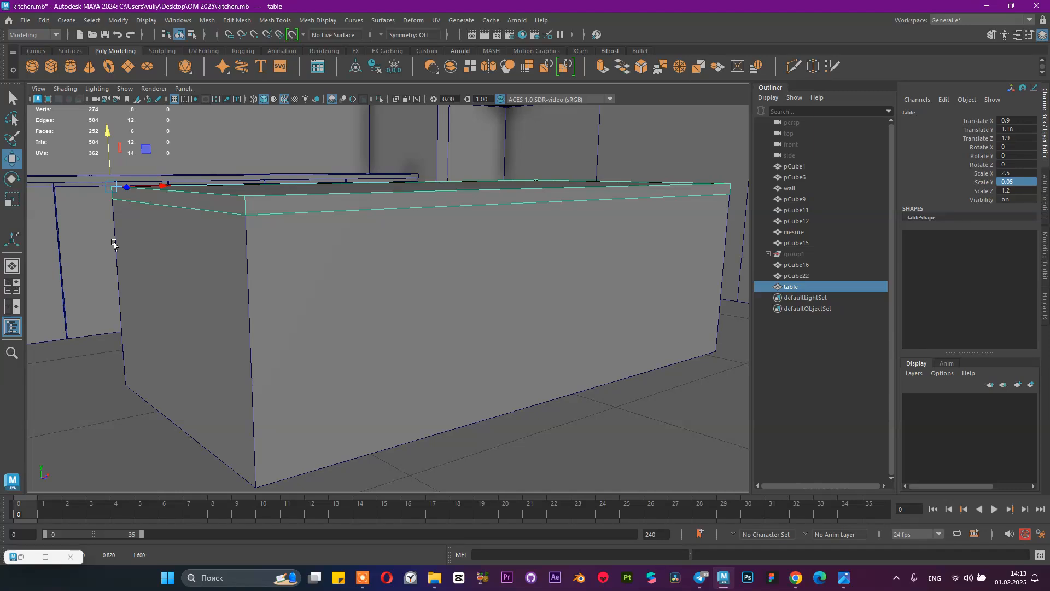
alt+drag(237, 255, 312, 279)
alt+right_drag(311, 279, 253, 265)
alt+drag(253, 265, 175, 273)
Step: Examine the underside of the island tabletop and its legs in the istockphoto reference image
mouse_move(843, 583)
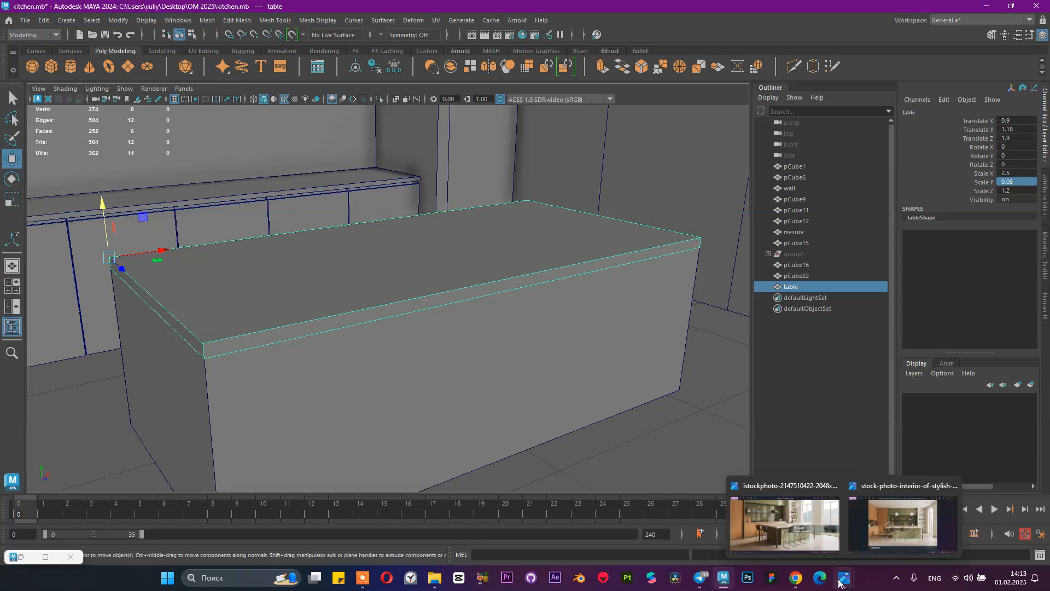
click(792, 520)
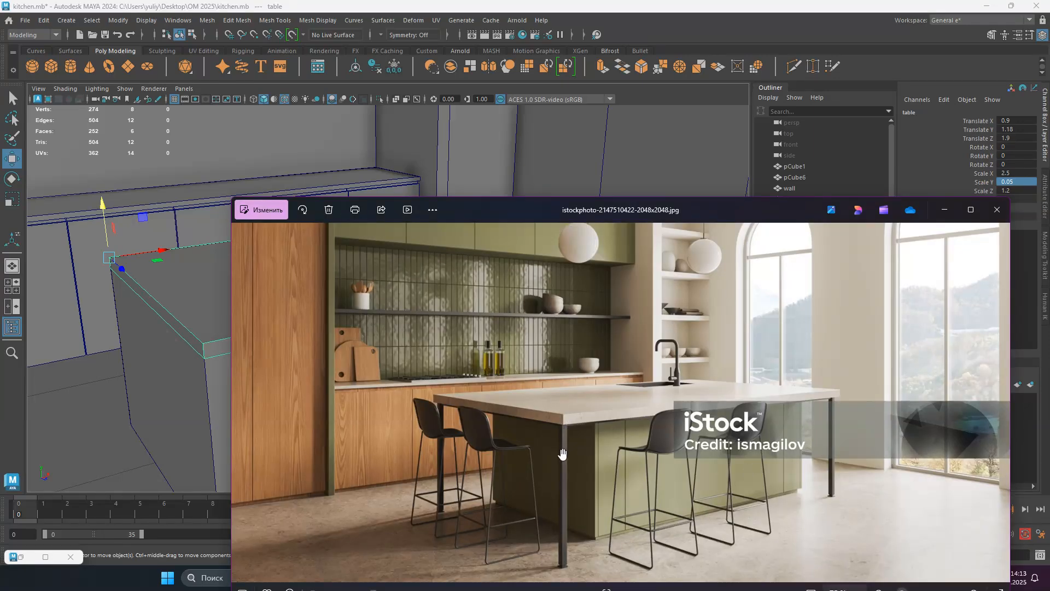
click(939, 208)
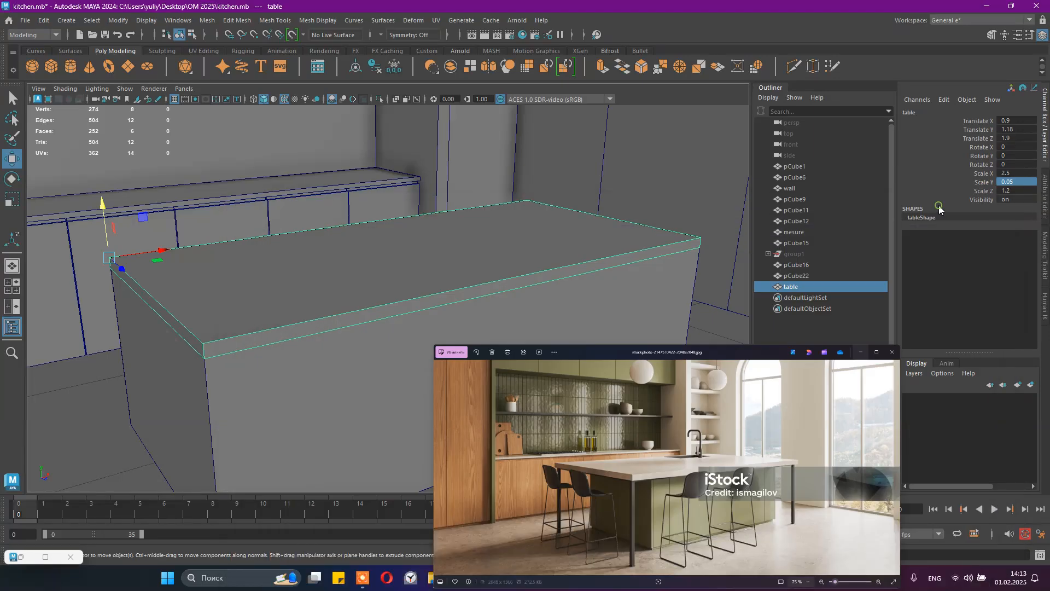
Step: Duplicate the tabletop slab, center the copy's pivot, and shrink it to about 2.406 in X and 1.09 in Z
click(683, 268)
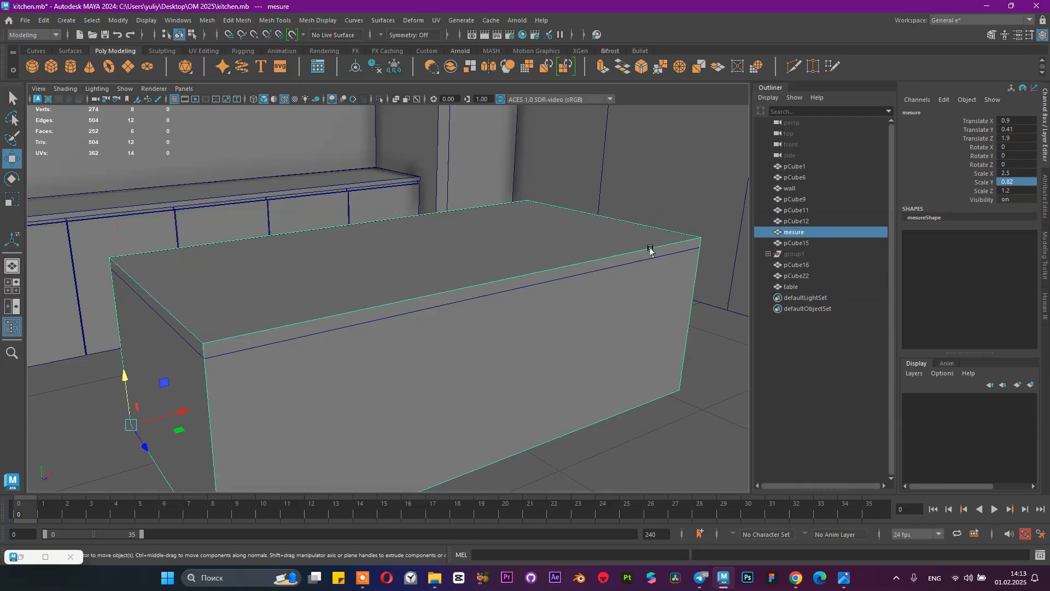
click(649, 251)
alt+drag(601, 258, 626, 266)
scroll(626, 266, up, 2)
scroll(626, 266, down, 1)
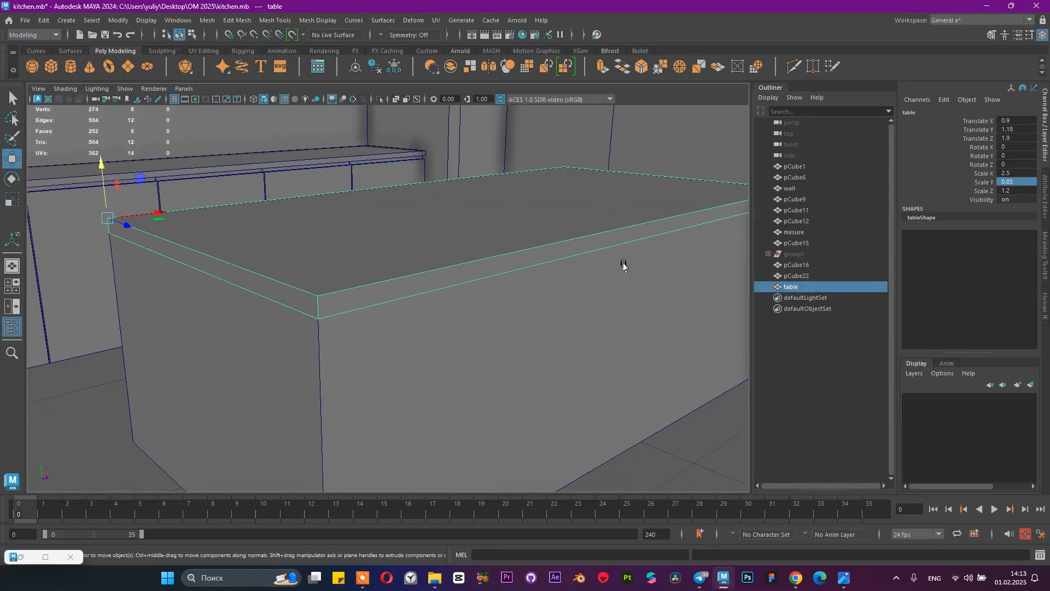
key(ctrl+d)
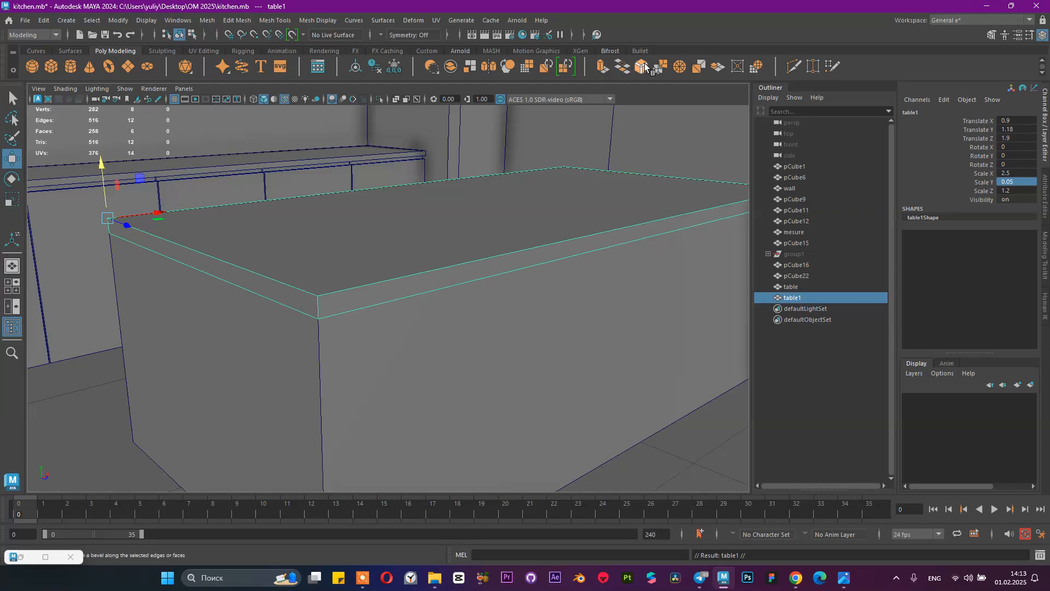
click(357, 68)
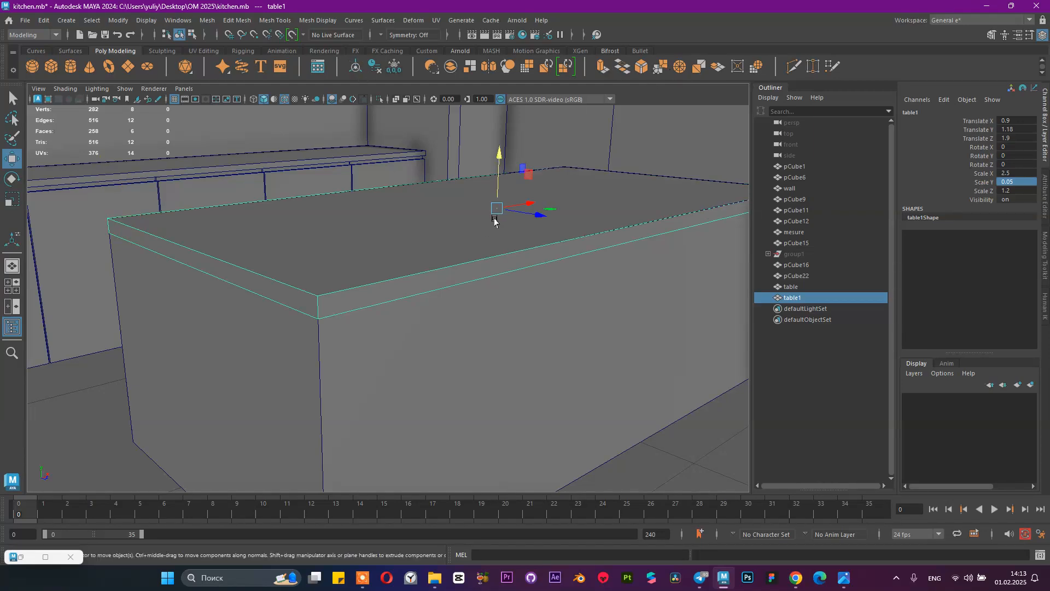
key(r)
drag(497, 208, 553, 244)
key(w)
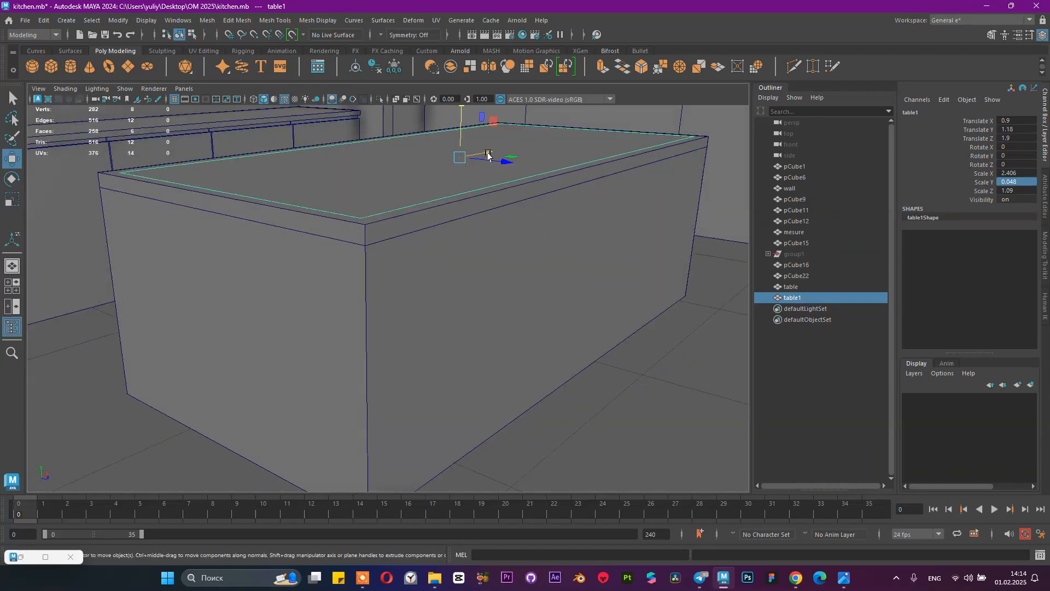
Step: Isolate the smaller slab to snap its pivot to the top face, then snap it against the tabletop's underside
click(379, 98)
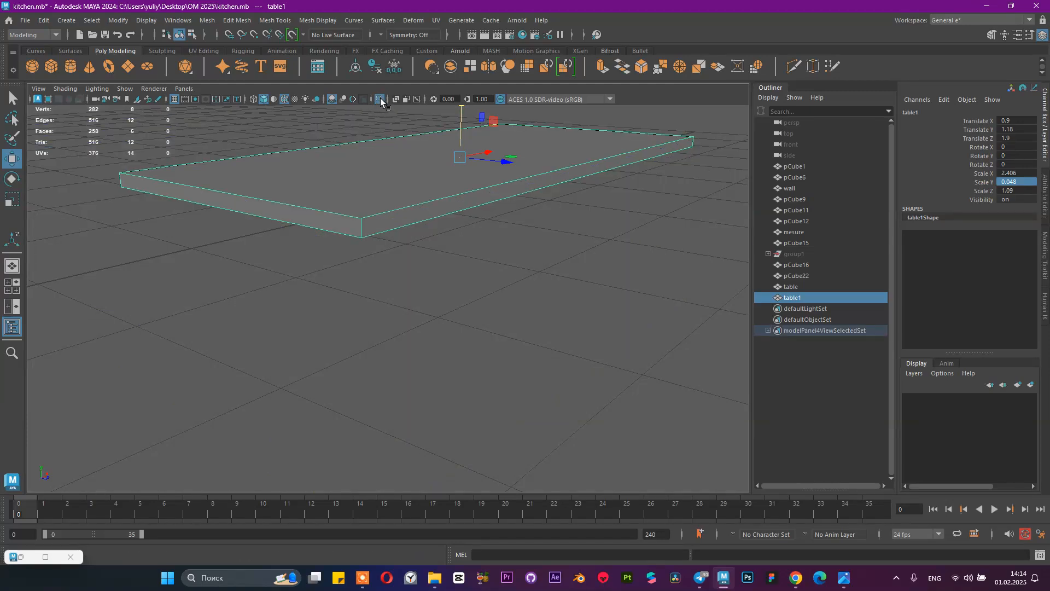
click(379, 98)
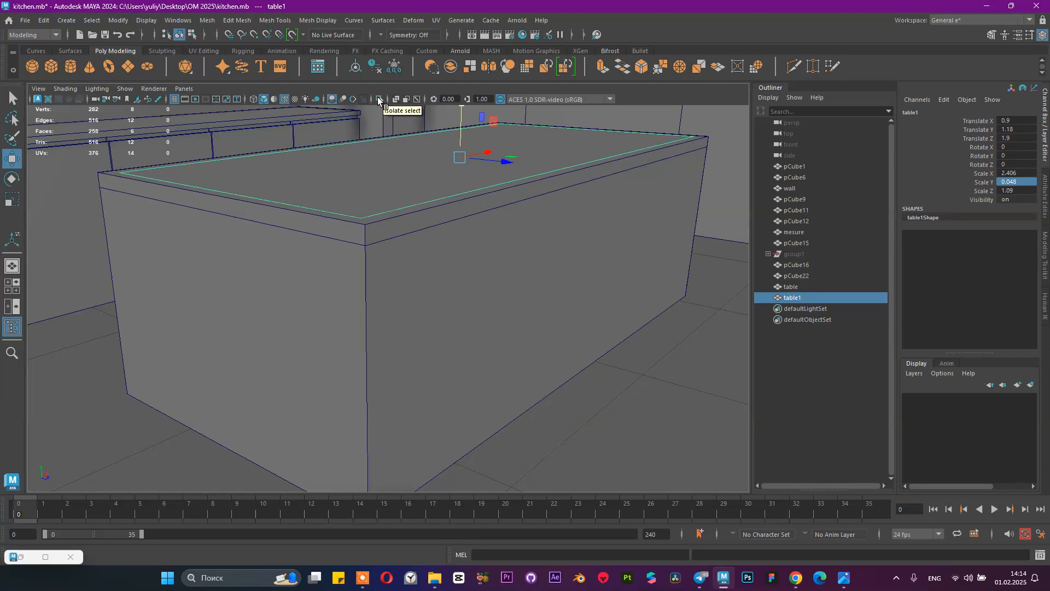
click(378, 97)
key(d)
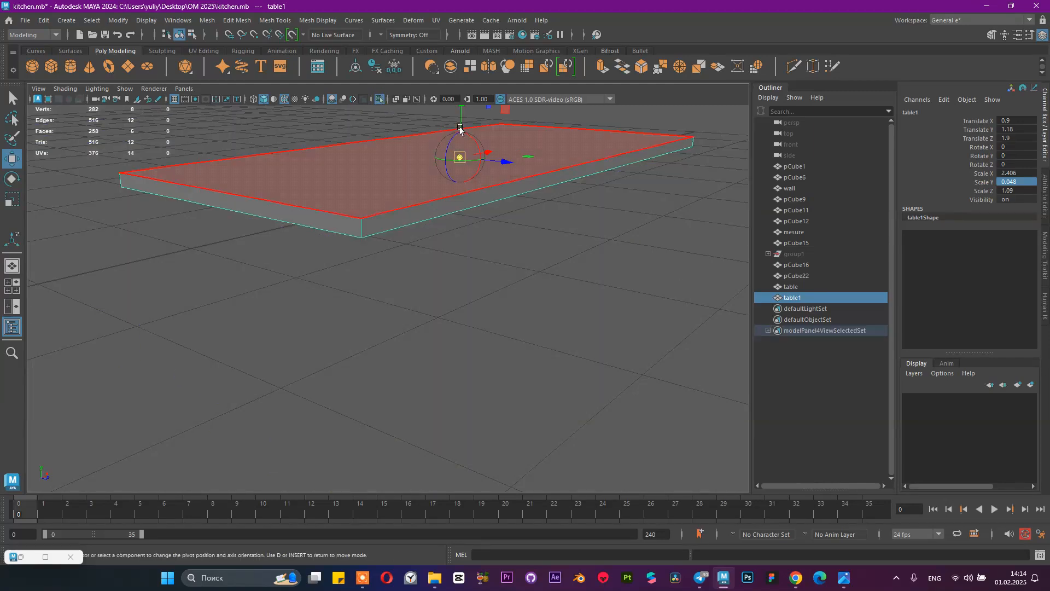
key(v)
drag(461, 111, 116, 174)
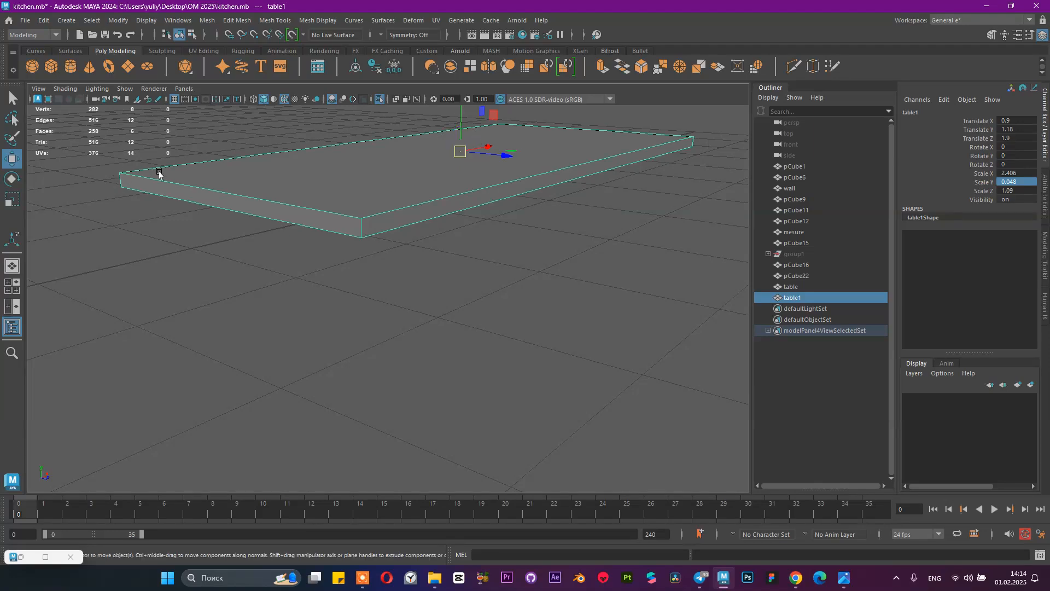
click(381, 99)
key(v)
drag(463, 119, 386, 235)
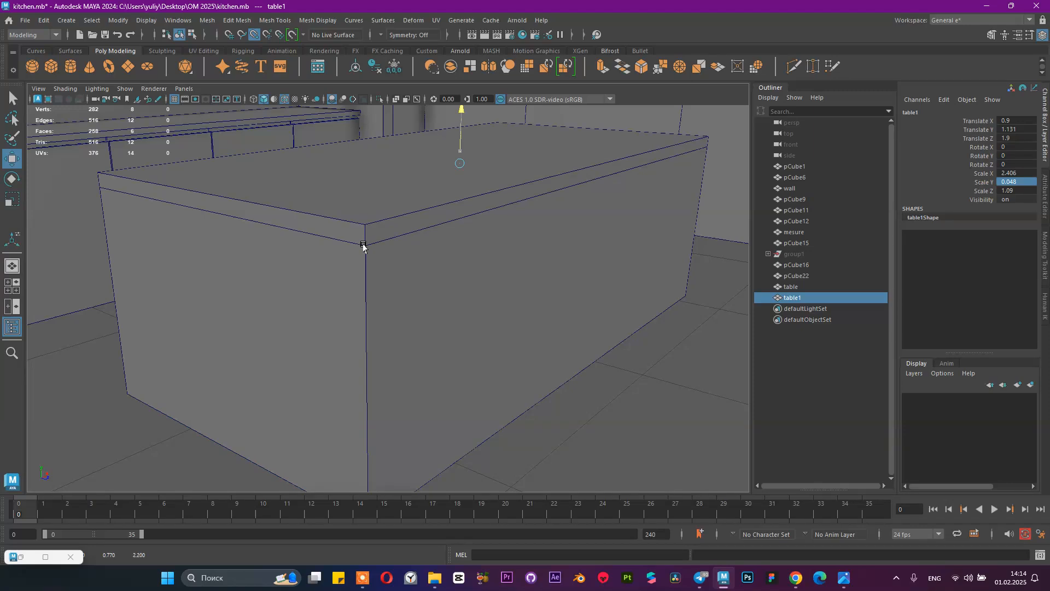
Step: Hide the mesure block and select the smaller slab beneath the tabletop
click(401, 261)
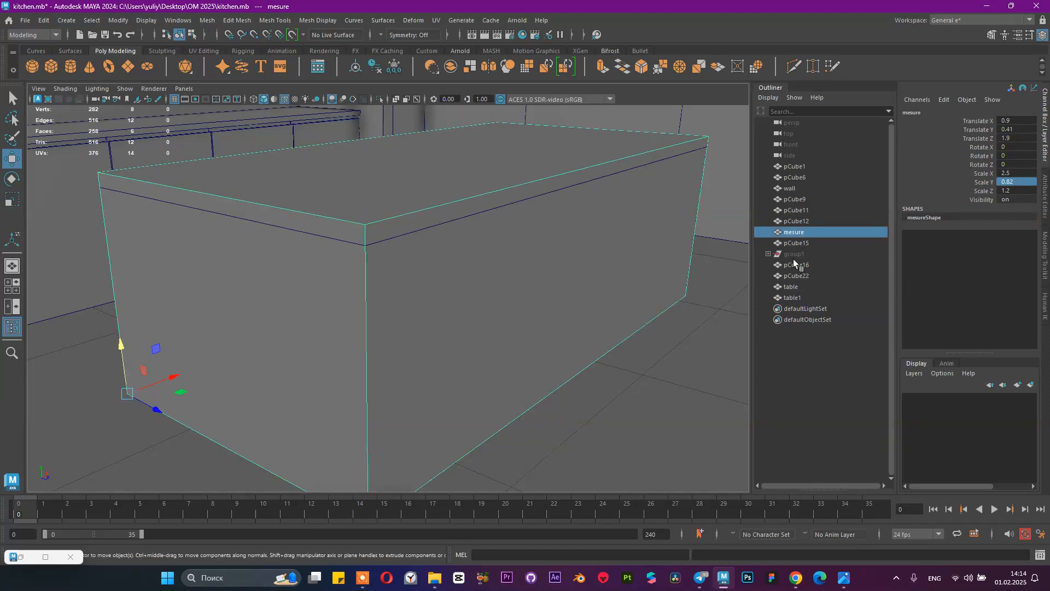
key(ctrl+h)
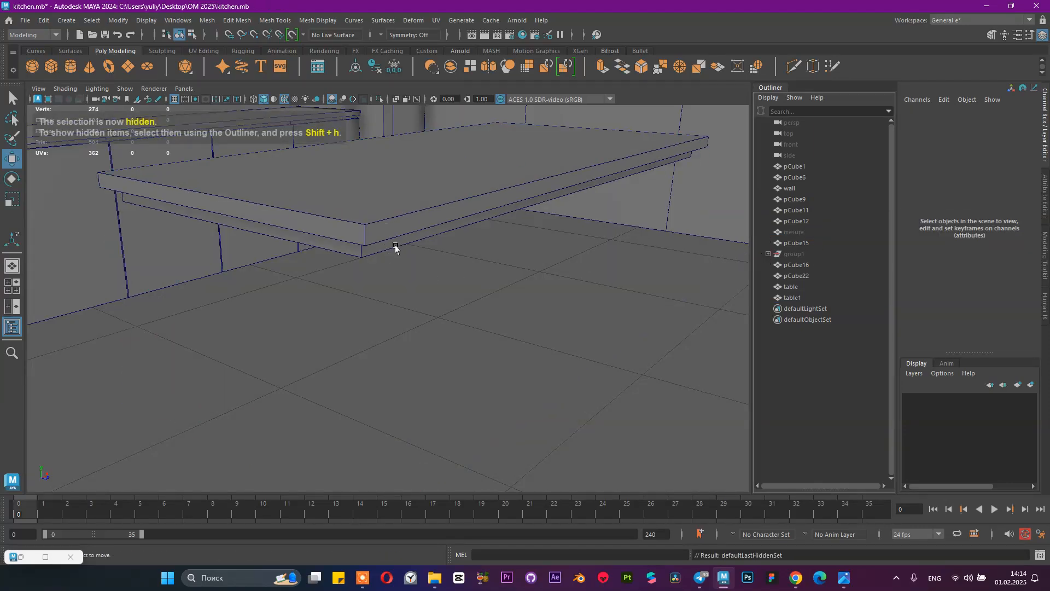
click(396, 246)
alt+drag(446, 258, 452, 298)
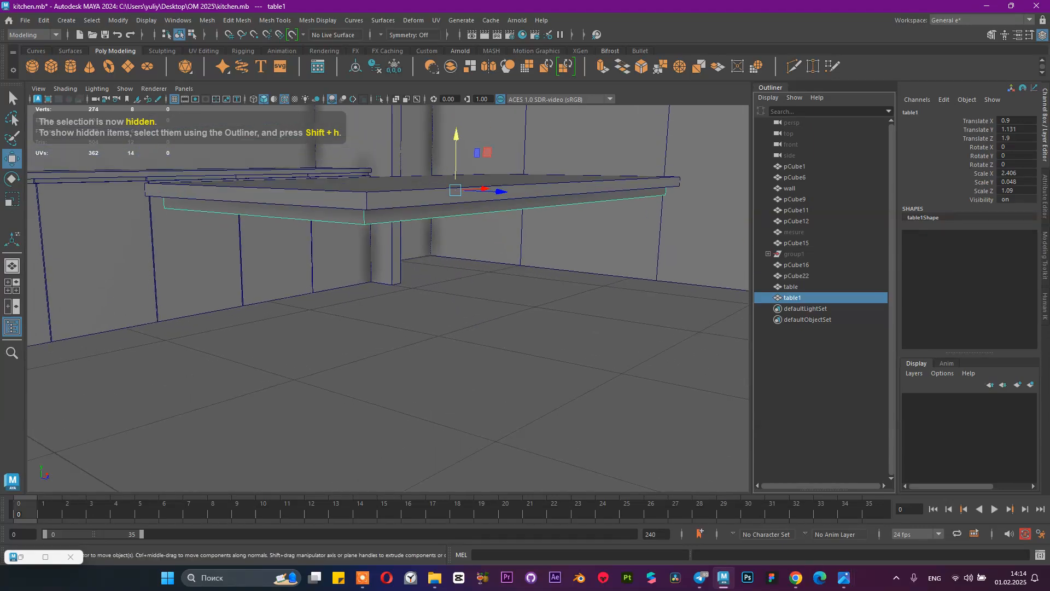
Step: Check the frame under the tabletop in the reference and enlarge the lower slab to about 2.477 in X and 1.122 in Z
mouse_move(844, 577)
click(798, 528)
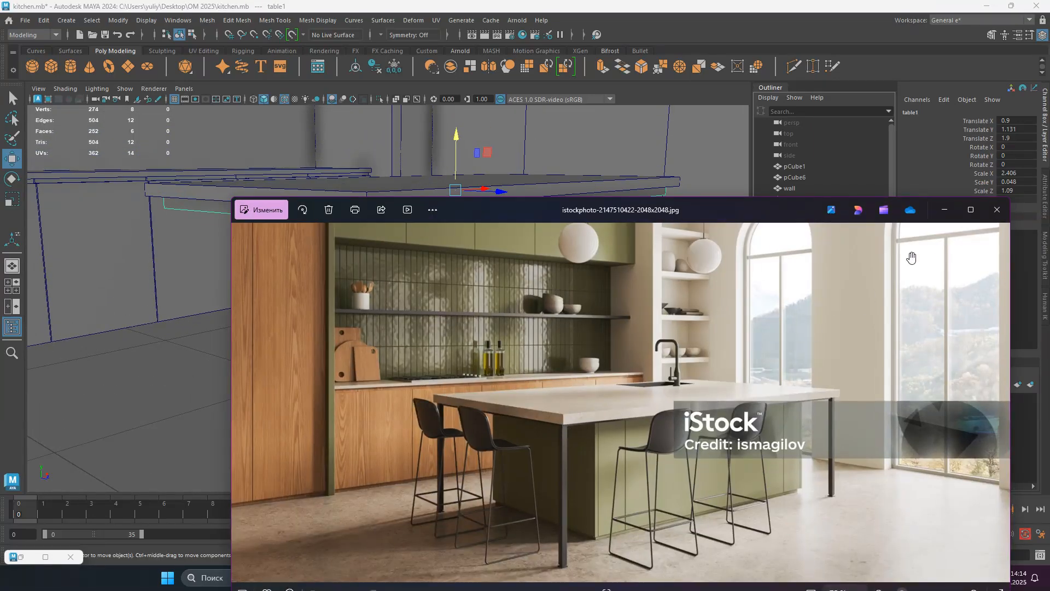
click(944, 209)
key(r)
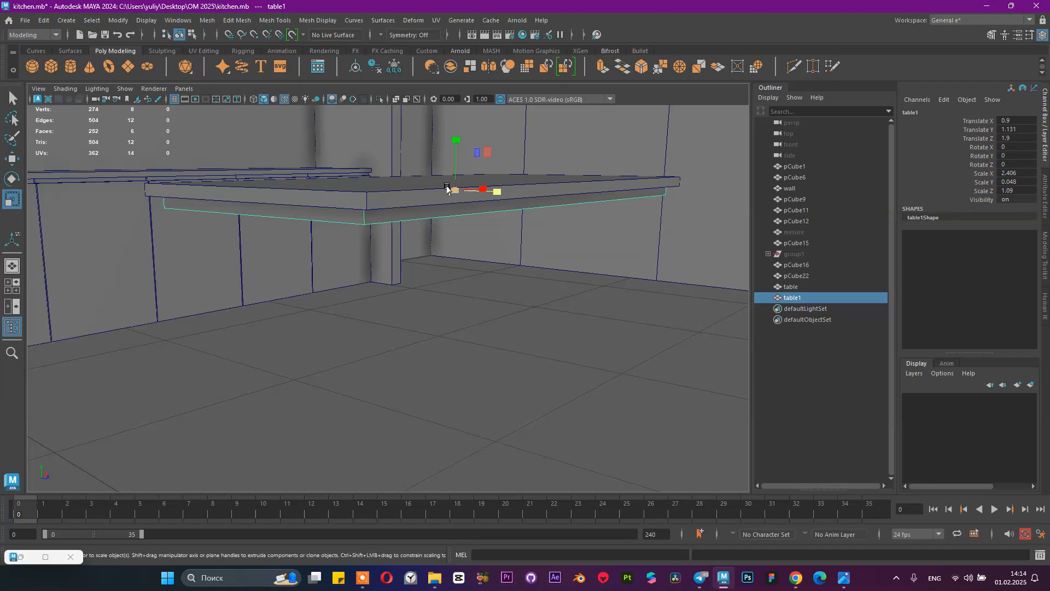
drag(454, 190, 460, 192)
Step: In the top view, even out the lower slab's margins inside the tabletop with scales of about 2.449 in X and 1.133 in Z
key(space)
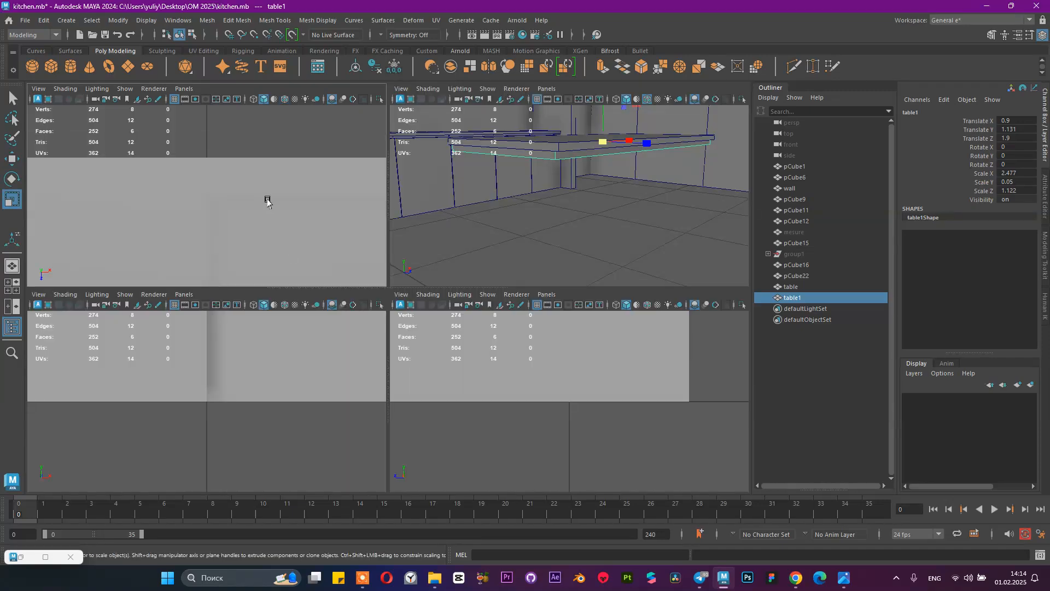
key(space)
scroll(321, 237, down, 5)
scroll(480, 262, up, 5)
alt+middle_drag(568, 363, 436, 275)
alt+right_drag(436, 275, 459, 256)
alt+middle_drag(460, 256, 474, 308)
alt+right_drag(474, 308, 506, 334)
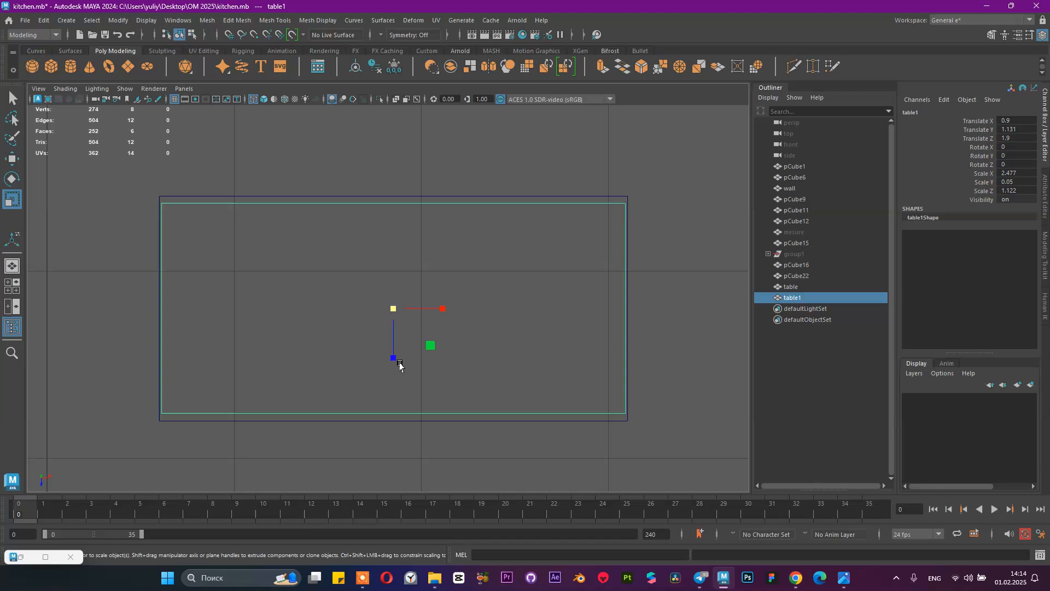
drag(394, 358, 395, 362)
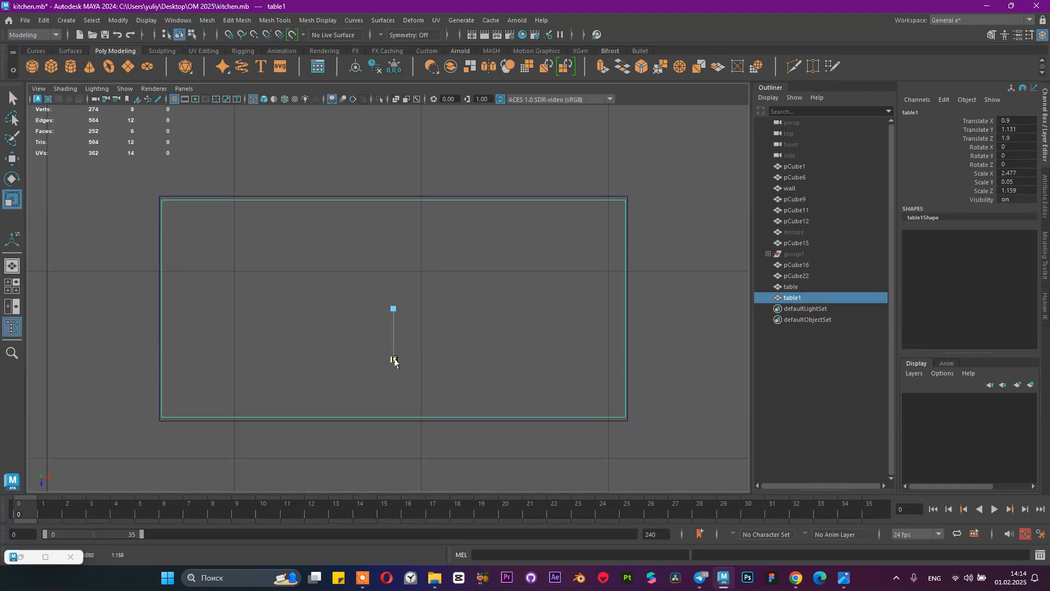
drag(441, 308, 443, 309)
drag(390, 359, 387, 361)
key(space)
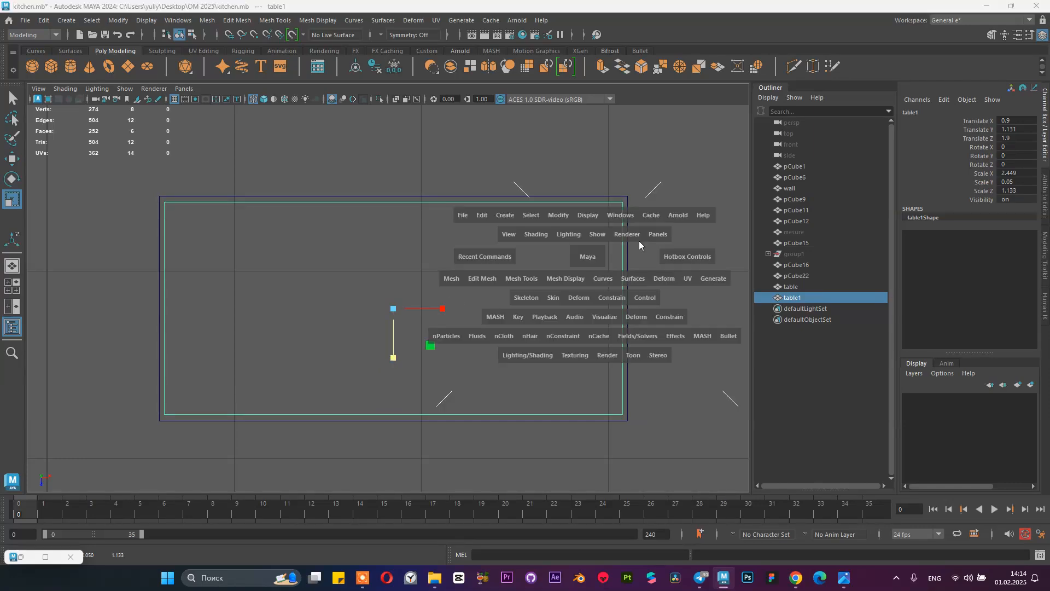
Step: Compare the lower slab's thickness with the istockphoto reference and set its Scale Y to 0.03
alt+drag(602, 191, 615, 244)
mouse_move(844, 578)
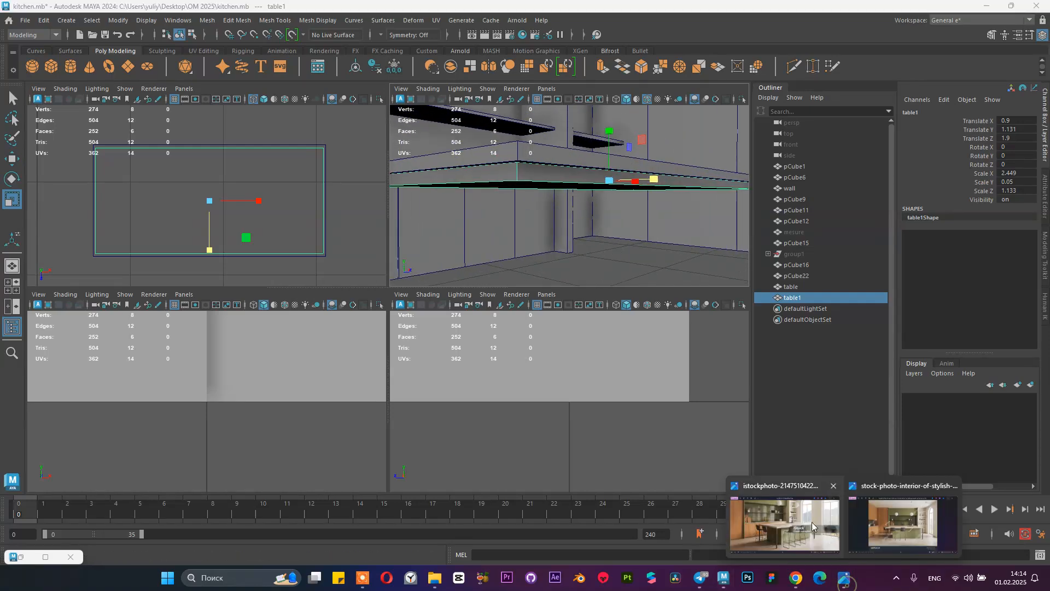
click(812, 522)
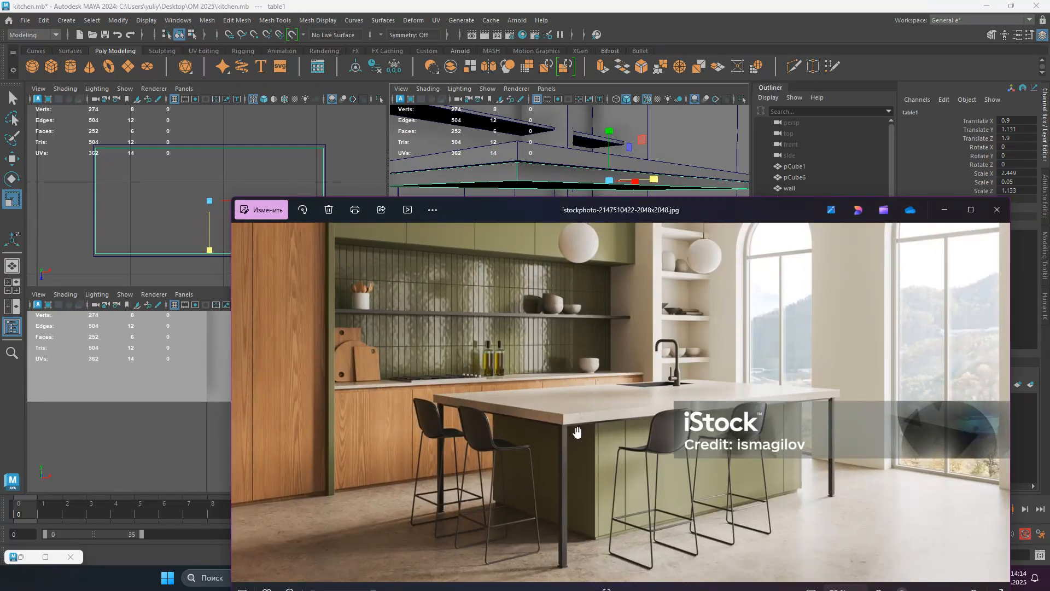
click(944, 210)
double_click(1025, 182)
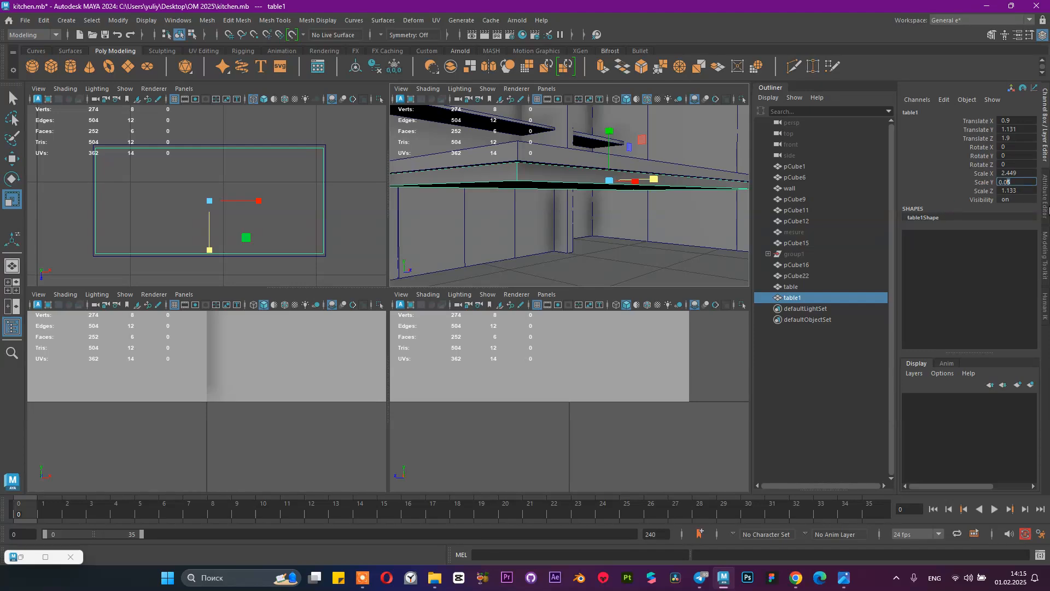
text(3)
key(Return)
Step: Delete the lower slab's bottom and top faces, leaving only its side walls as a frame under the tabletop
alt+right_drag(601, 164, 614, 229)
alt+drag(619, 208, 609, 195)
alt+right_drag(609, 194, 569, 202)
mouse_move(569, 203)
alt+mouse_down()
mouse_move(567, 188)
mouse_move(578, 189)
alt+mouse_up()
right_drag(587, 146, 591, 176)
alt+drag(591, 175, 556, 189)
alt+drag(535, 187, 601, 173)
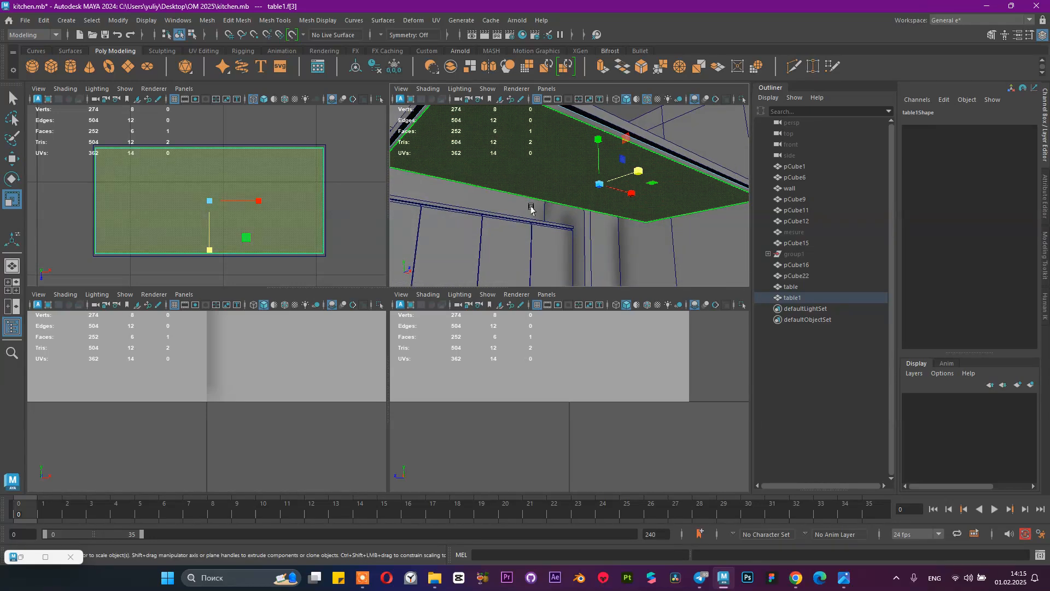
key(Delete)
click(515, 162)
key(Delete)
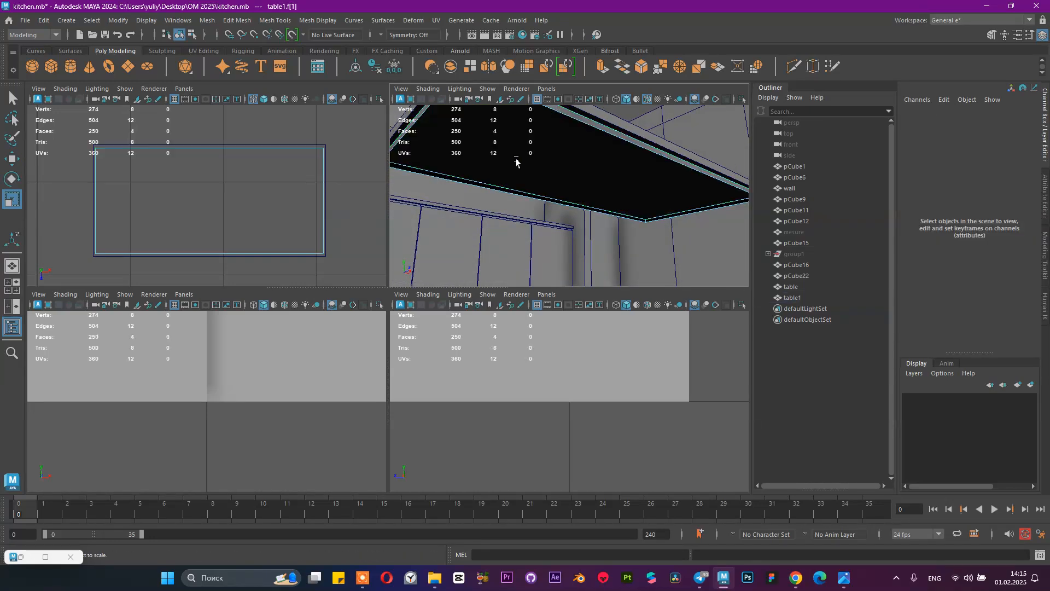
right_drag(657, 193, 658, 211)
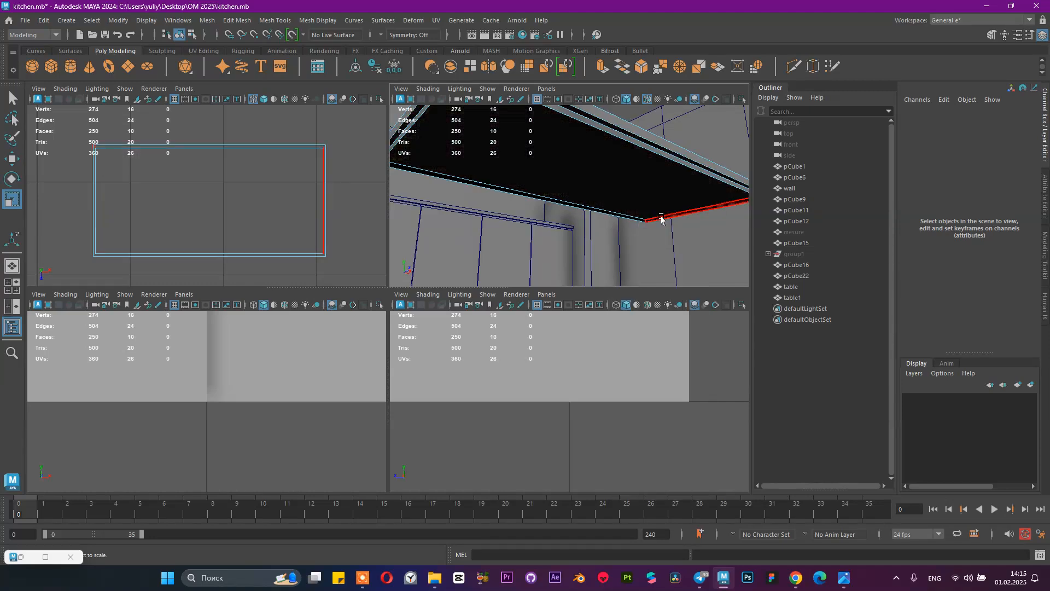
Step: Extrude the frame's side walls inward with a Local Translate Z of -0.03
double_click(661, 217)
click(602, 67)
drag(699, 144, 682, 214)
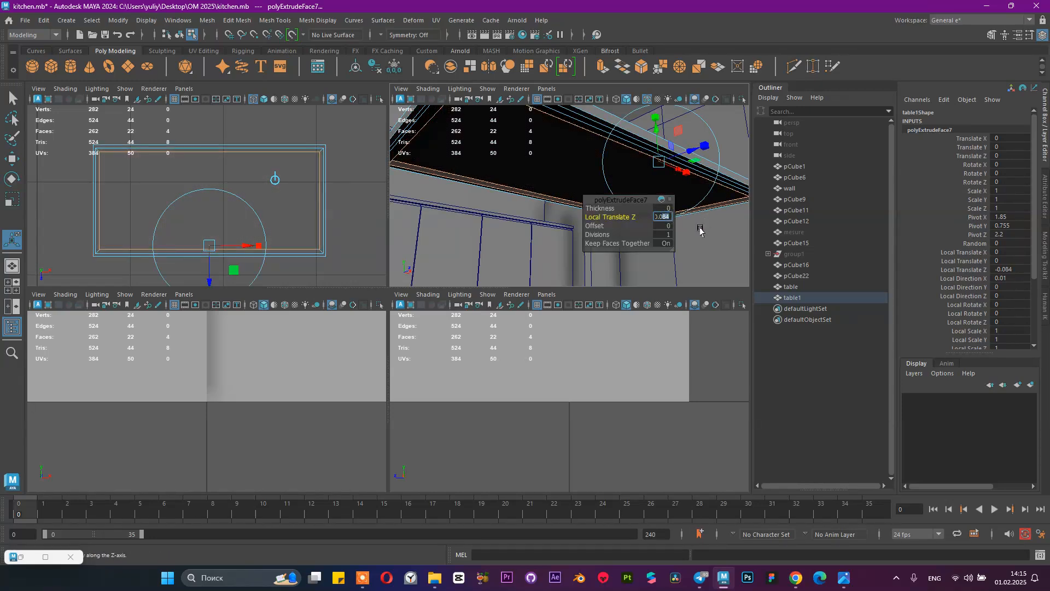
text(-0.03)
key(Return)
Step: Set the side wall extrusion's Local Translate Z to -0.05 and inspect the frame from below
alt+drag(714, 224, 517, 169)
alt+middle_drag(516, 169, 511, 175)
scroll(510, 176, down, 2)
alt+drag(510, 178, 526, 183)
key(q)
key(t)
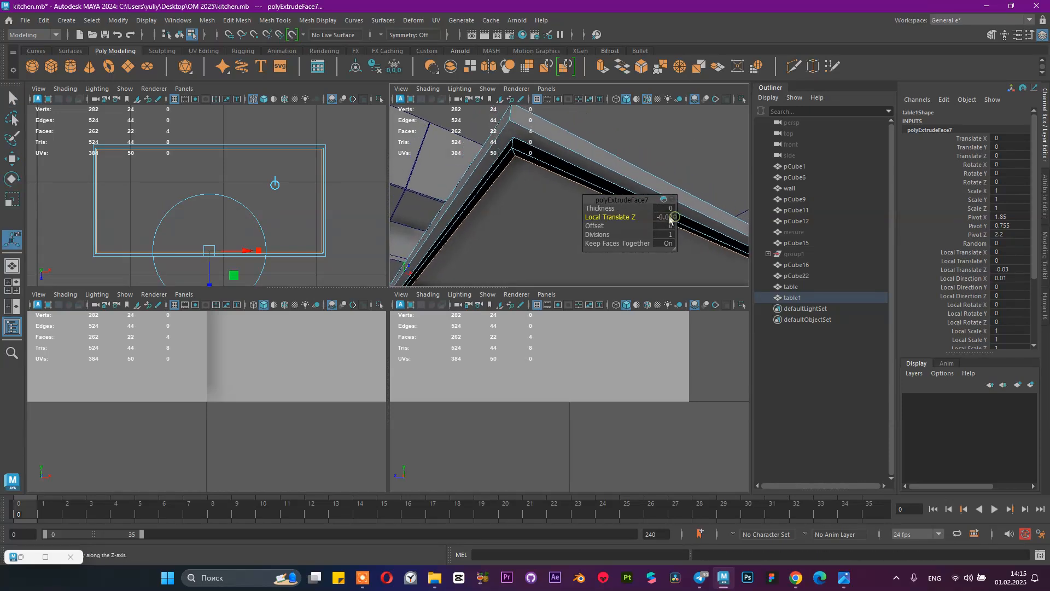
text(5)
key(Return)
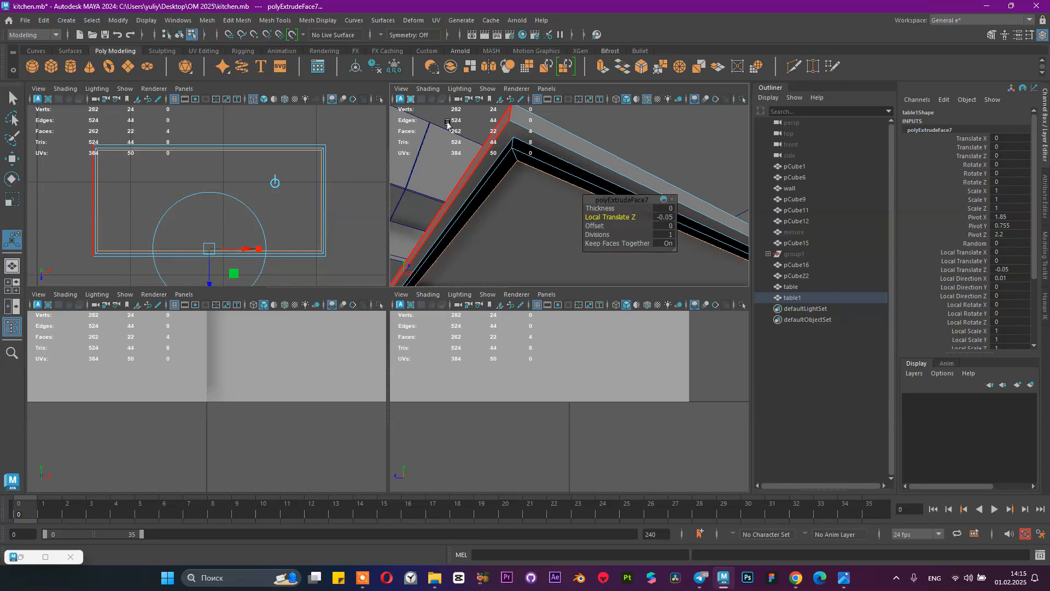
key(space)
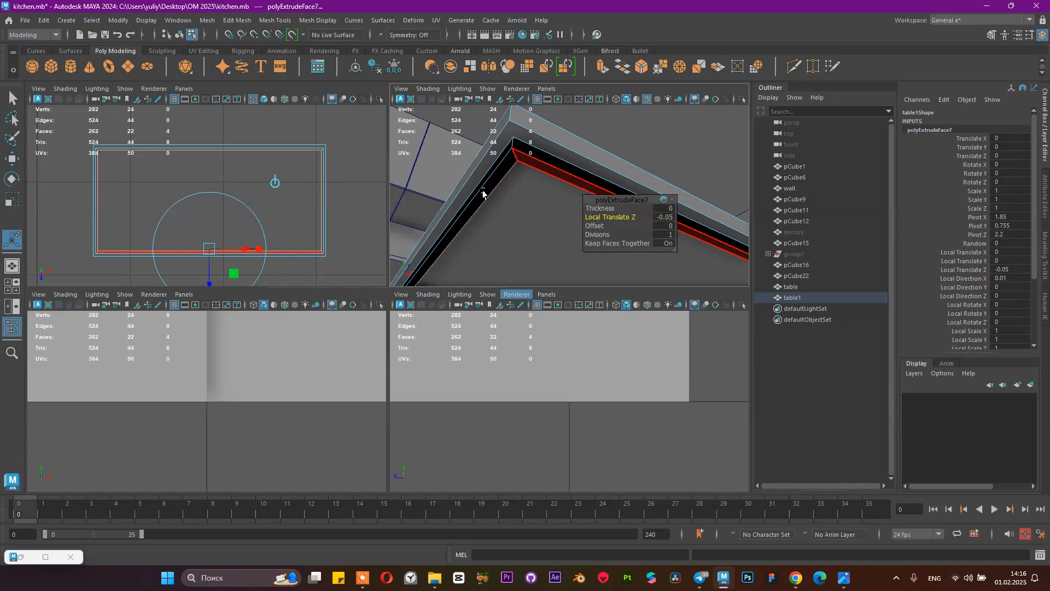
click(539, 181)
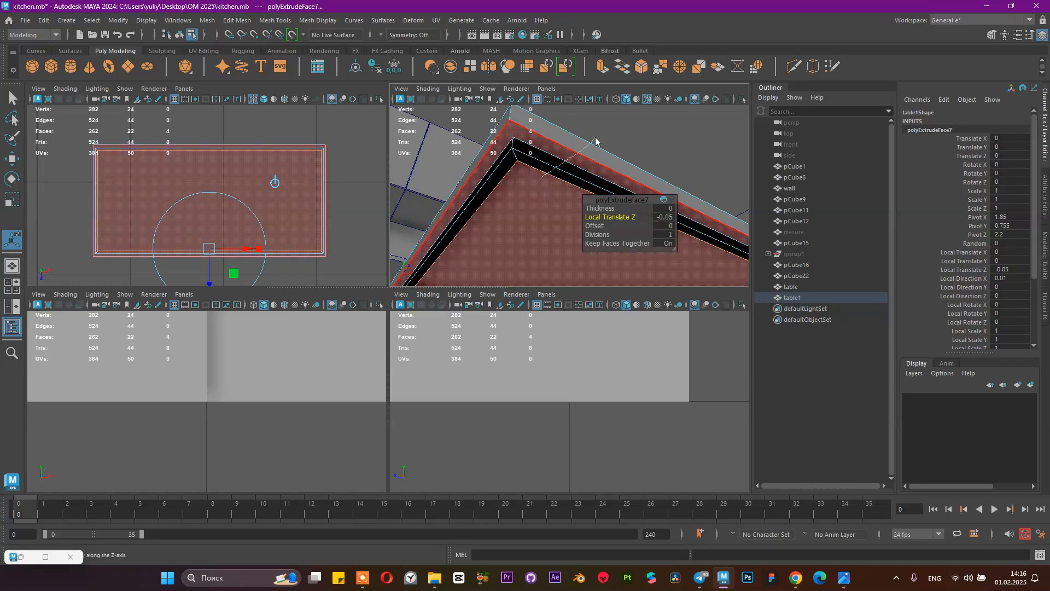
right_drag(596, 137, 596, 137)
click(564, 171)
scroll(581, 173, down, 5)
scroll(580, 174, up, 3)
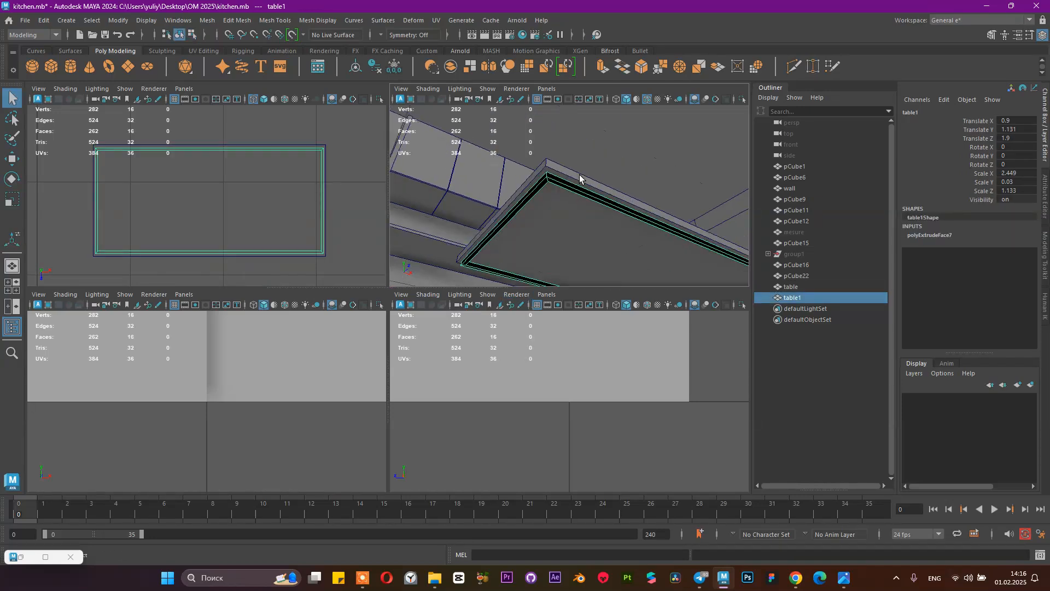
scroll(580, 176, up, 2)
Step: Undo the side wall extrusion and the top and bottom face deletions, restoring the closed lower slab
key(ctrl+z)
key(ctrl+z)
key(ctrl+z)
key(ctrl+z)
key(ctrl+z)
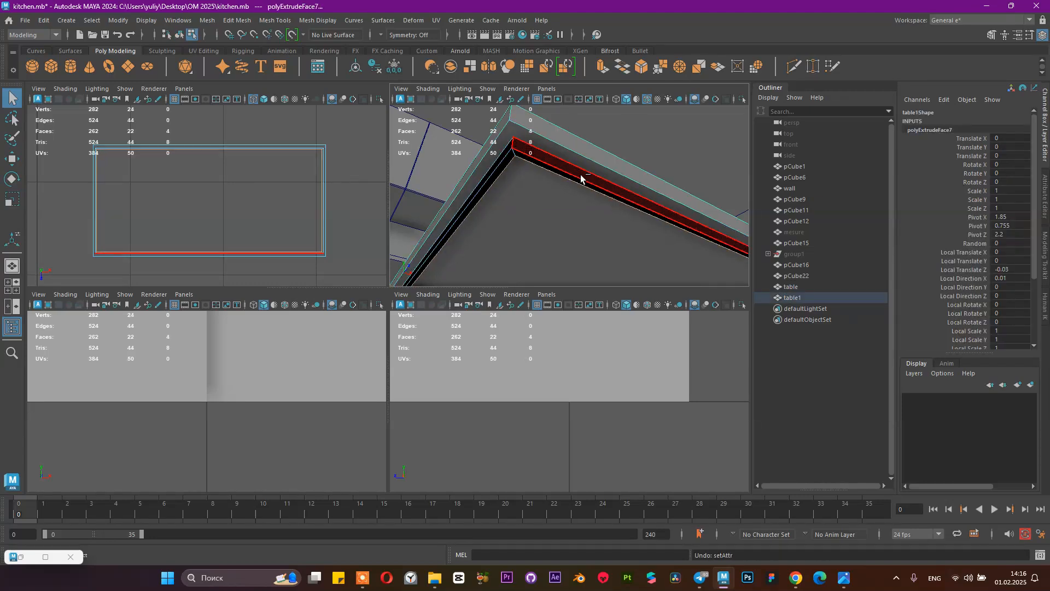
key(ctrl+z)
key(ctrl+z)
key(ctrl+z)
key(ctrl+z)
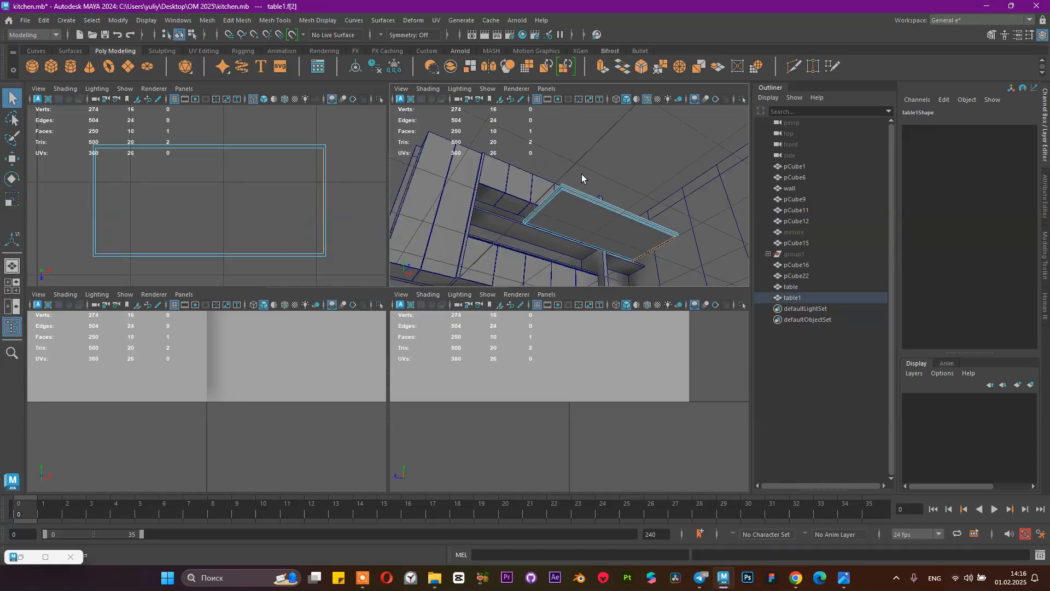
key(ctrl+z)
key(ctrl+z)
key(ctrl+z)
key(ctrl+z)
key(ctrl+z)
key(ctrl+z)
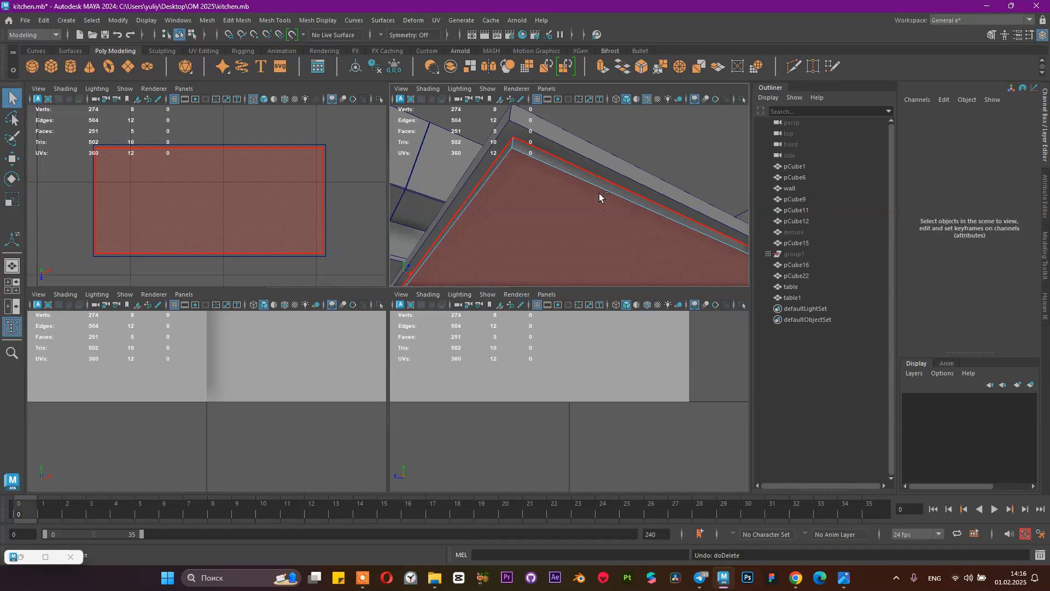
key(ctrl+z)
key(ctrl+z)
key(ctrl+z)
key(ctrl+z)
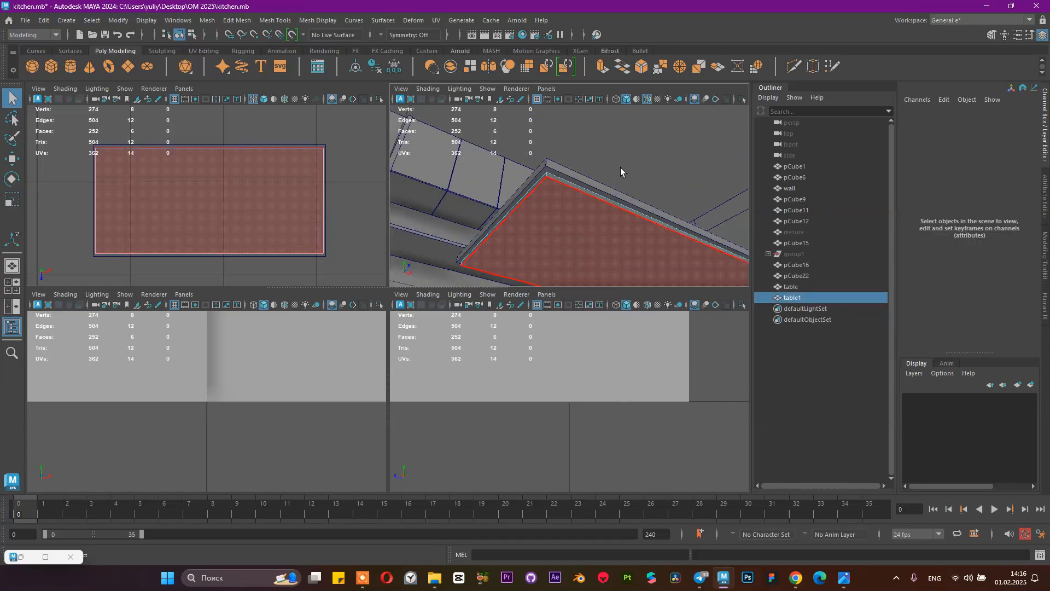
Step: Insert two crosswise edge loops in the lower slab and scale them apart toward its short ends
mouse_move(552, 189)
alt+mouse_down()
mouse_move(555, 173)
mouse_move(559, 183)
alt+mouse_up()
shift+right_drag(559, 184, 518, 207)
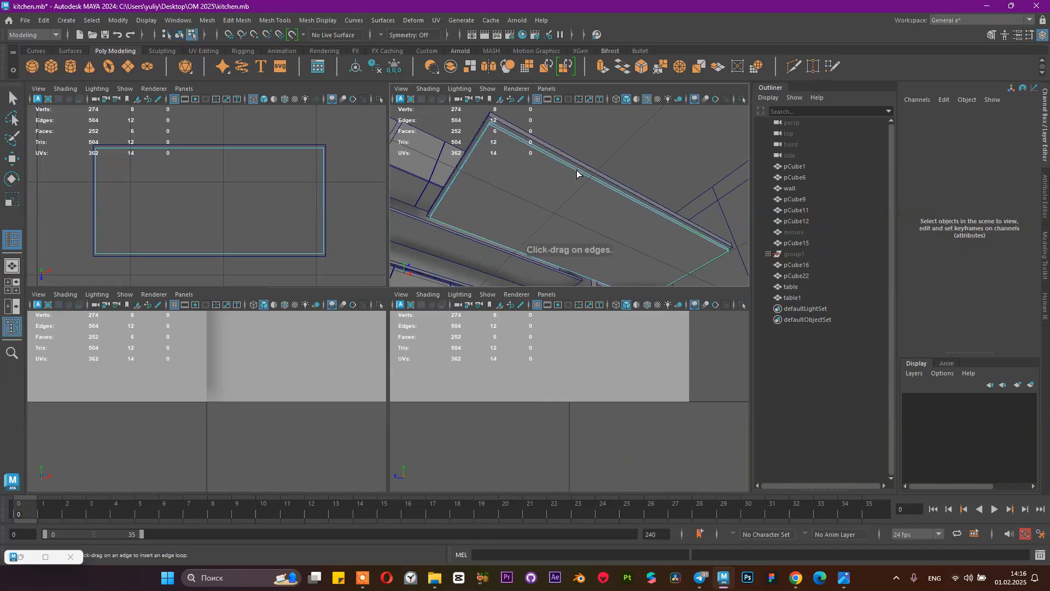
click(1030, 34)
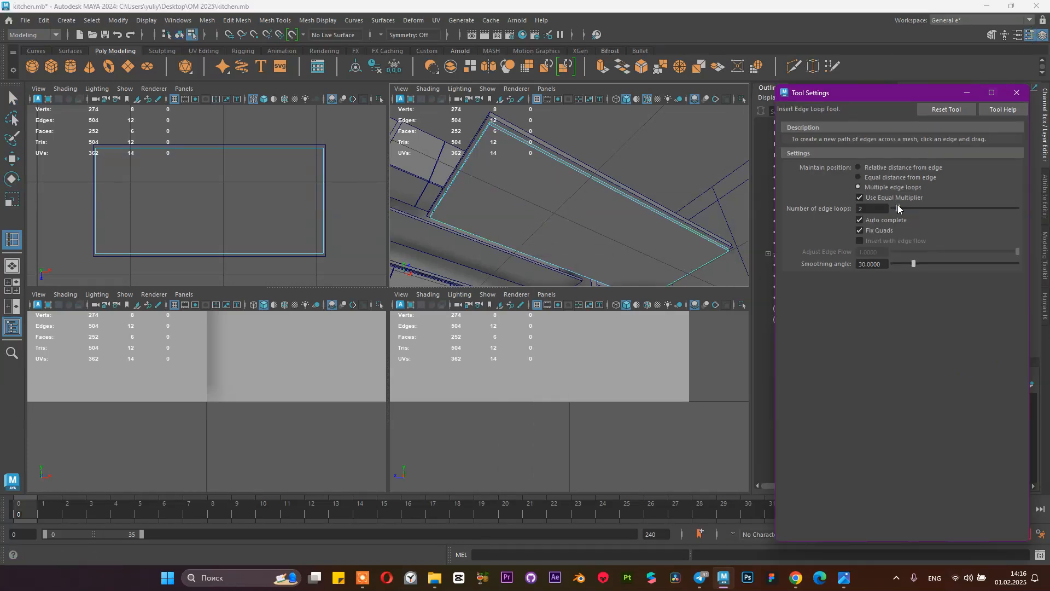
click(627, 199)
alt+drag(627, 198, 590, 191)
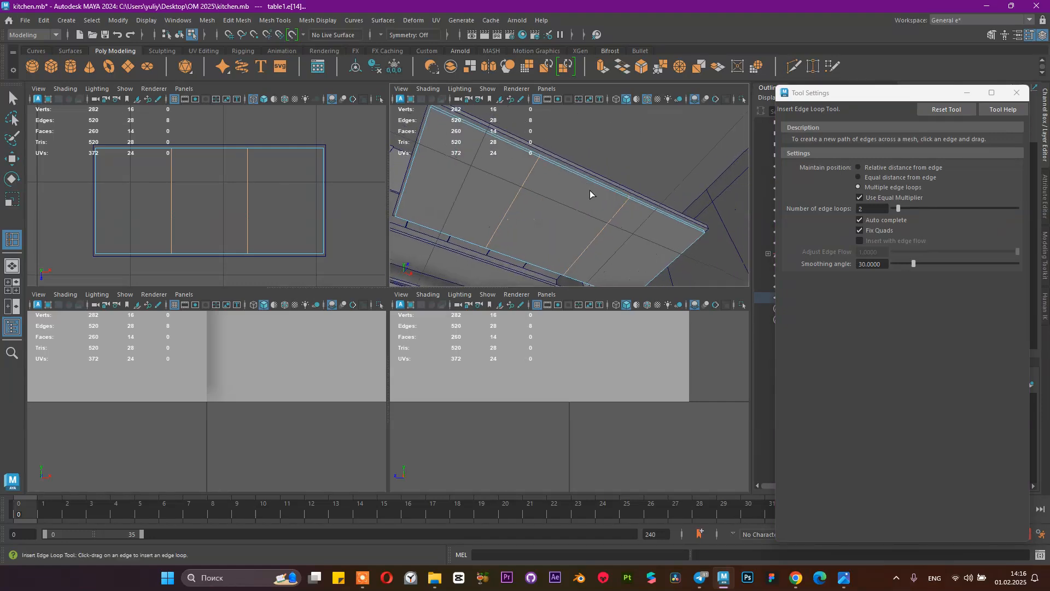
key(r)
drag(596, 236, 676, 259)
Step: Insert two lengthwise edge loops in the lower slab and scale them apart toward its long sides
alt+drag(645, 222, 610, 205)
right_drag(610, 205, 520, 222)
click(479, 178)
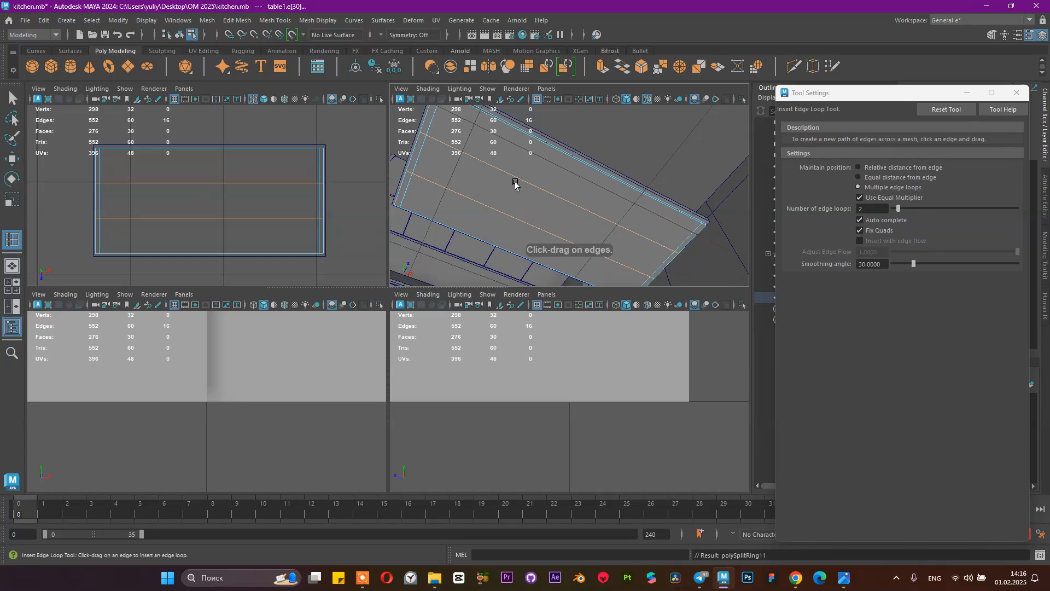
key(r)
drag(580, 172, 647, 138)
scroll(278, 184, down, 3)
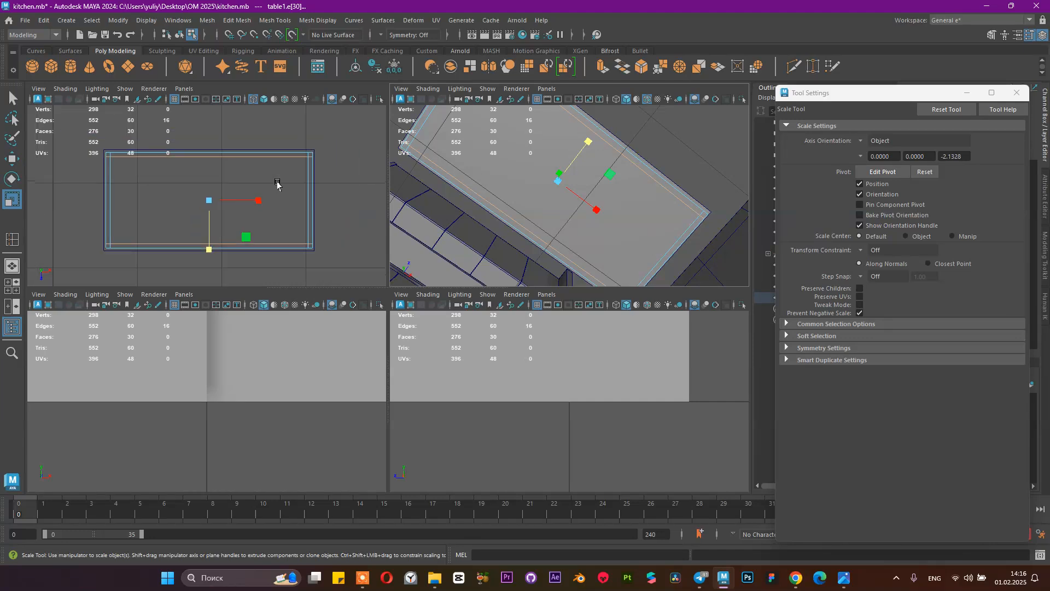
Step: Extrude the four small corner faces under the lower slab downward into table legs with a Local Translate Z of 0.74
right_drag(715, 206, 713, 238)
click(707, 214)
click(699, 211)
alt+drag(720, 210, 592, 201)
click(700, 231)
shift+click(446, 205)
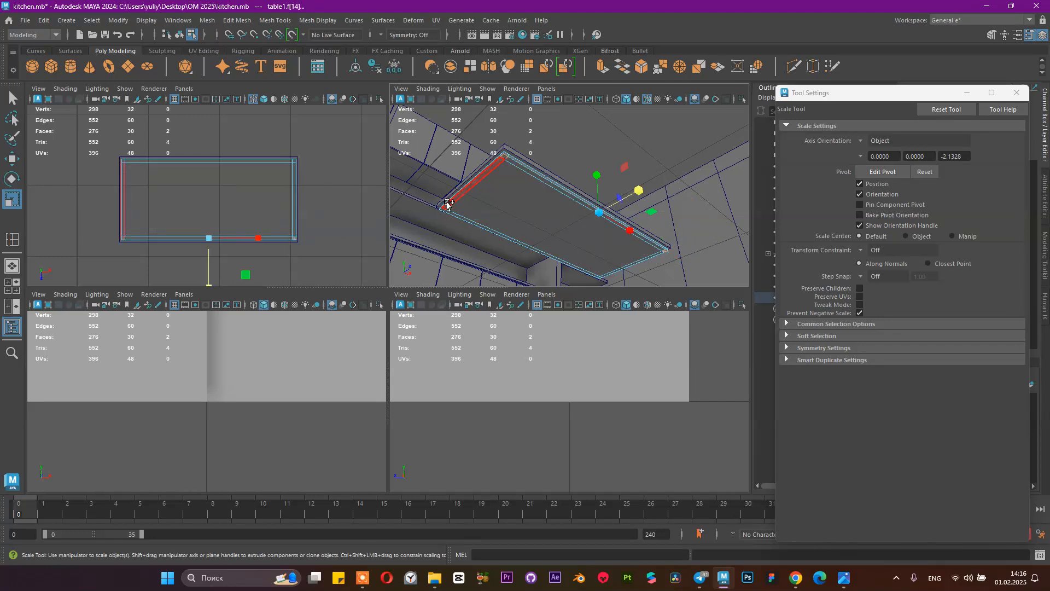
shift+click(516, 249)
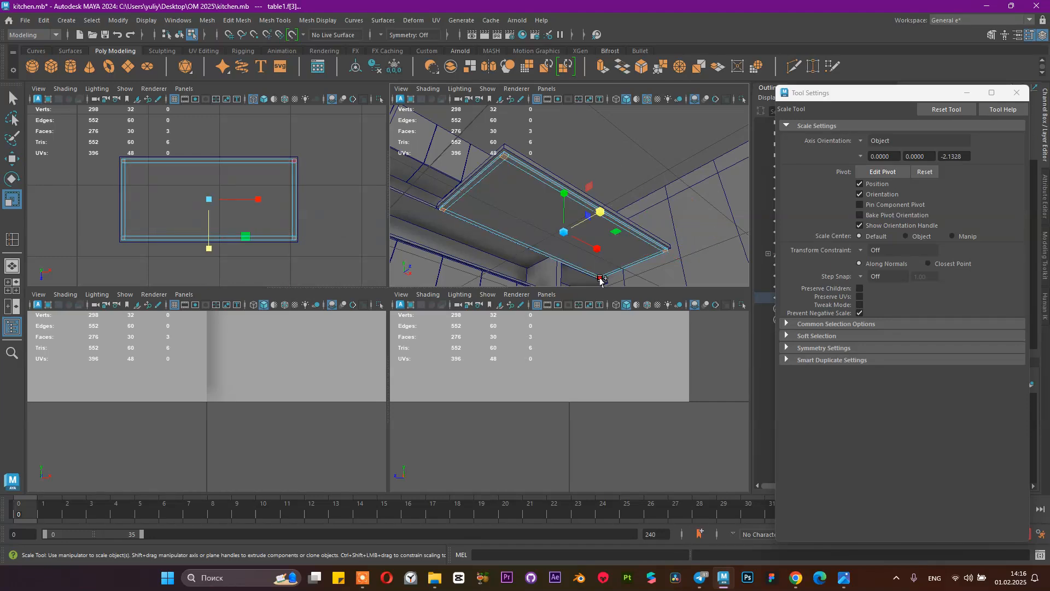
alt+drag(655, 241, 598, 239)
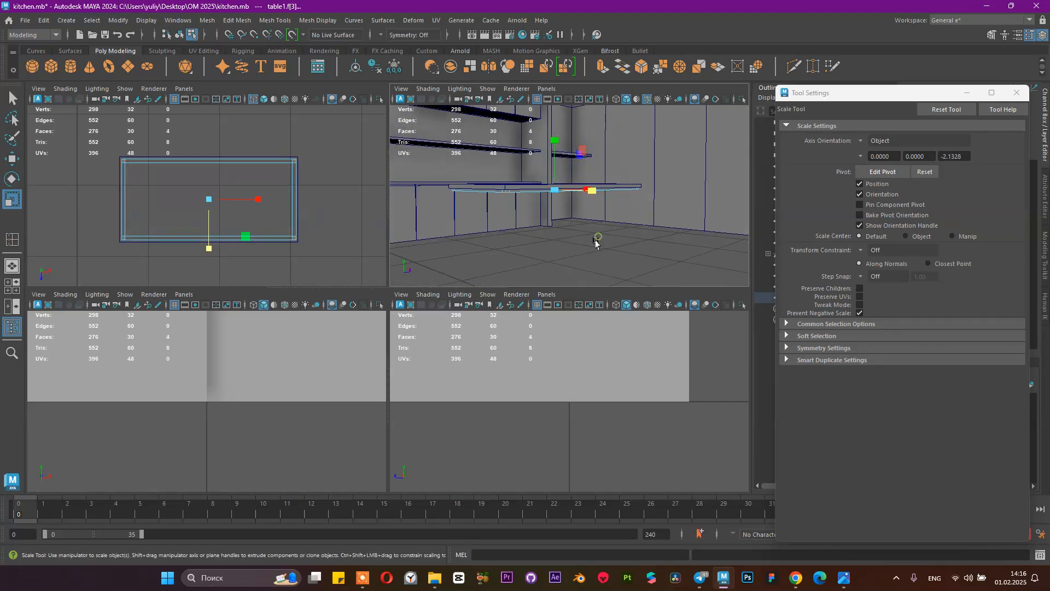
click(602, 67)
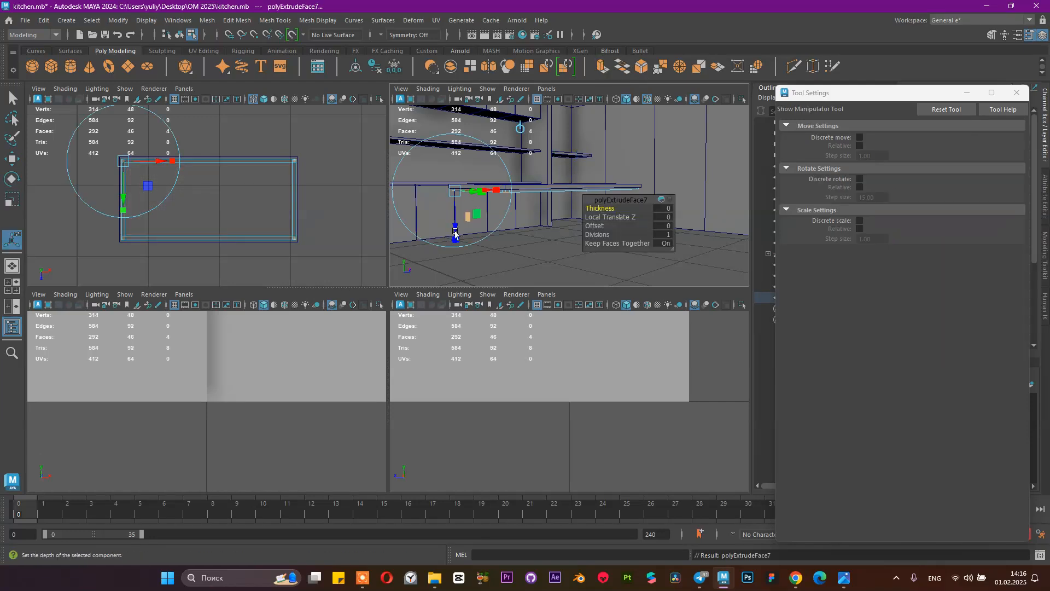
drag(451, 235, 436, 244)
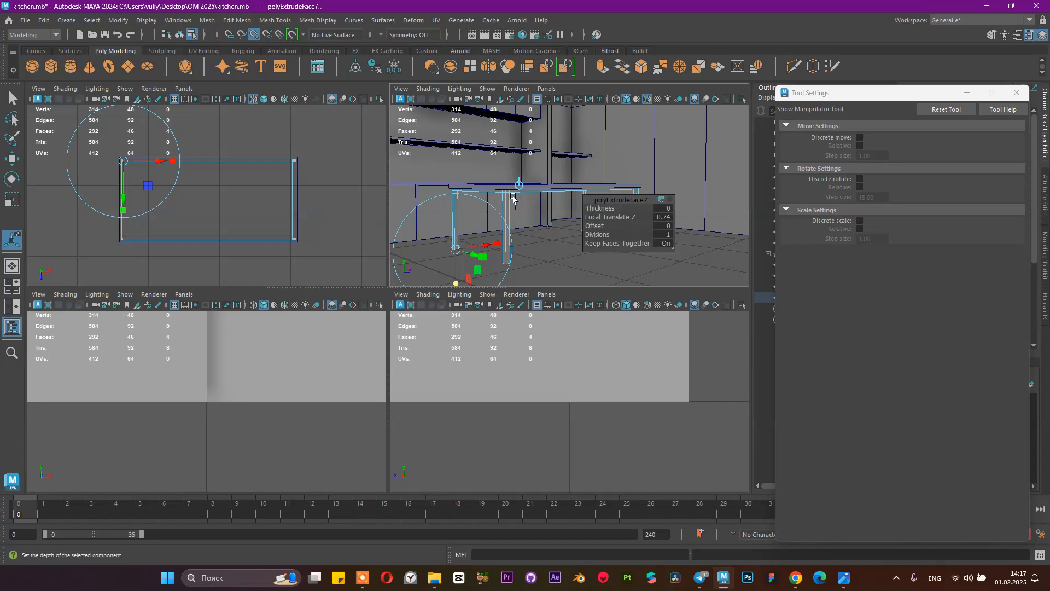
Step: Delete the large central bottom and top faces of the lower slab, leaving an open frame on four legs
key(q)
right_drag(552, 198, 590, 172)
click(560, 191)
click(559, 191)
alt+drag(584, 195, 558, 192)
alt+right_drag(559, 192, 633, 211)
alt+drag(633, 211, 616, 209)
alt+right_drag(617, 209, 550, 202)
key(space)
alt+drag(563, 251, 290, 162)
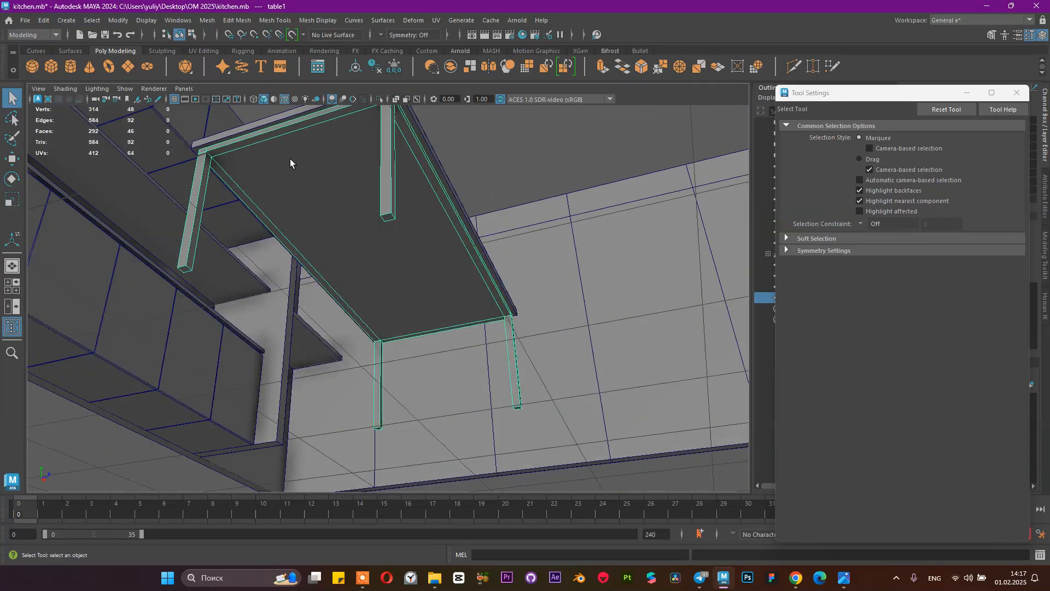
click(297, 185)
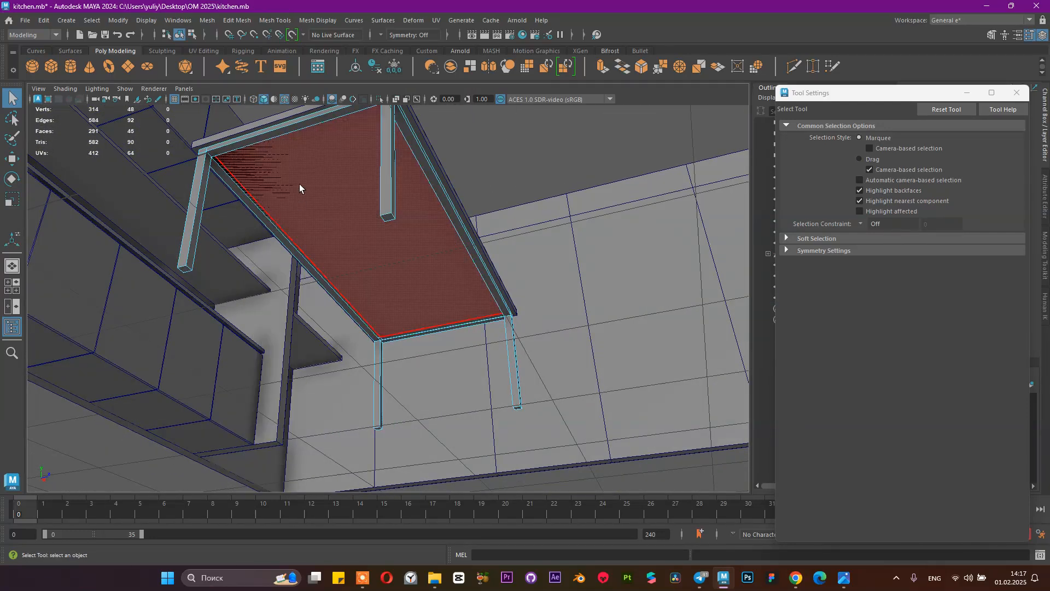
key(Delete)
alt+drag(412, 202, 331, 183)
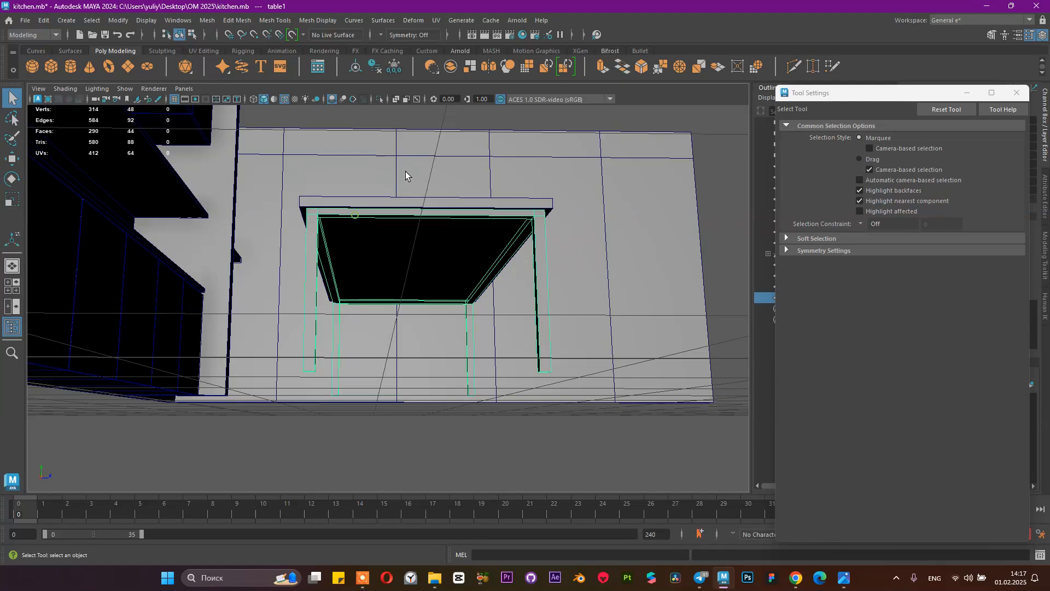
Step: Isolate the table frame and try to bridge the two inner edges along one long rail
click(383, 100)
alt+drag(467, 204, 474, 251)
right_drag(429, 233, 430, 197)
click(414, 202)
shift+click(415, 202)
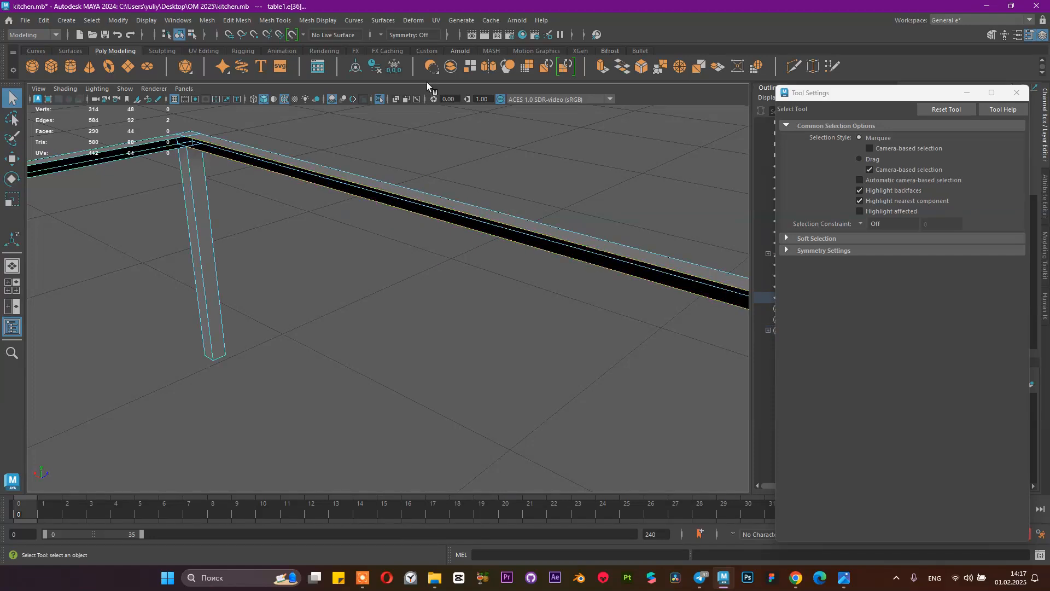
click(625, 68)
mouse_move(414, 182)
alt+mouse_down()
mouse_move(194, 153)
mouse_move(253, 192)
mouse_move(321, 171)
mouse_move(397, 193)
alt+mouse_up()
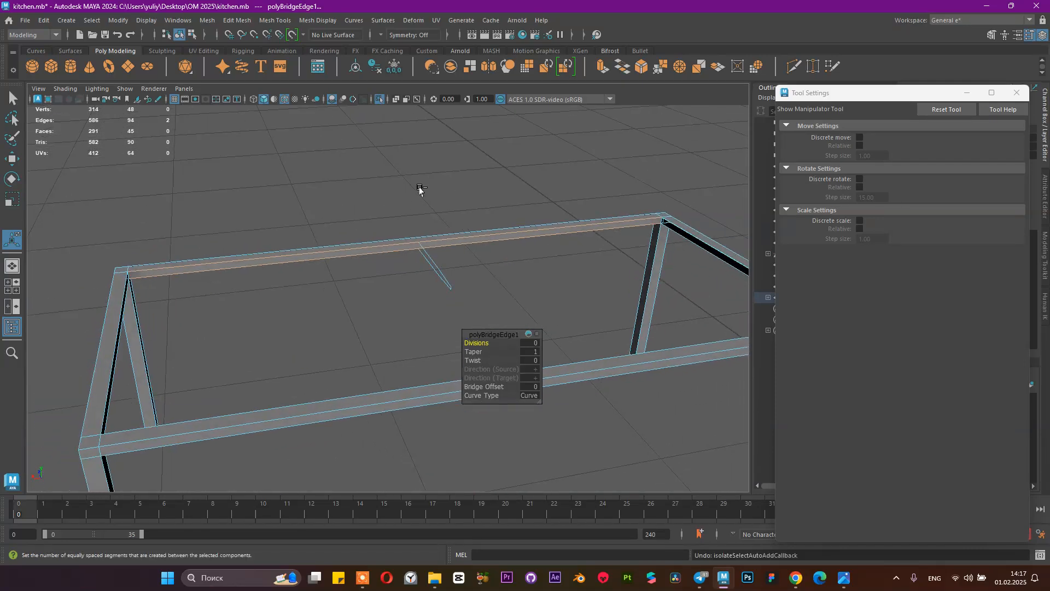
key(ctrl+z)
alt+drag(441, 204, 324, 220)
Step: Retry bridging the same long rail's inner edges after reselecting them, and undo the bridge
key(q)
click(378, 220)
right_drag(412, 244, 419, 214)
right_drag(438, 251, 435, 227)
click(432, 249)
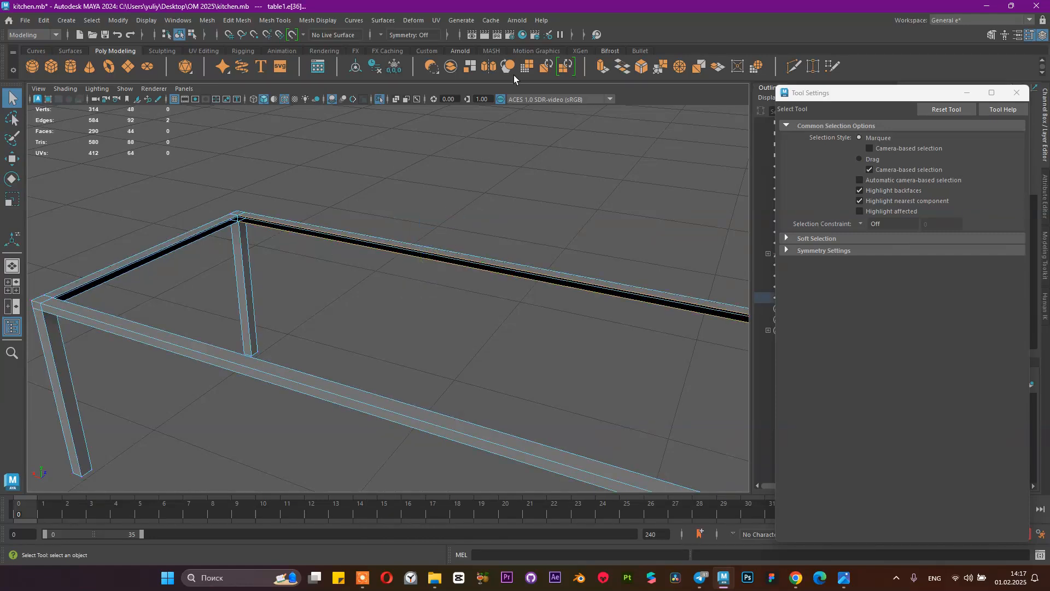
click(623, 67)
alt+drag(551, 145, 351, 298)
key(ctrl+z)
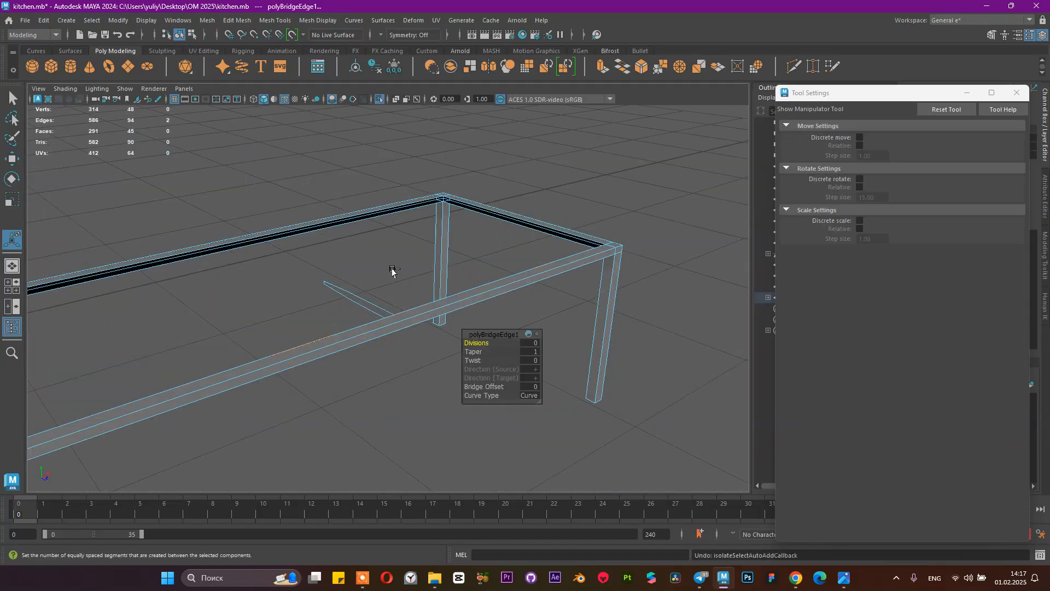
key(ctrl+z)
Step: Try to bridge the inner edges of the opposite long rail, and undo the attempt
alt+drag(445, 248, 551, 225)
right_drag(480, 251, 490, 244)
click(480, 241)
alt+drag(480, 242, 338, 236)
right_drag(339, 182, 317, 194)
click(323, 234)
shift+click(323, 233)
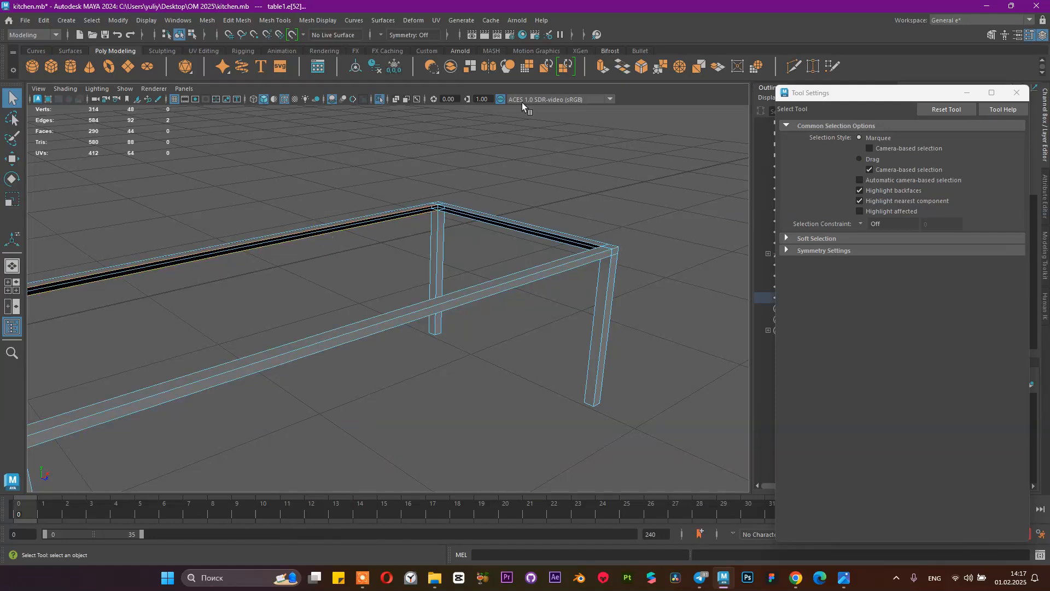
click(622, 66)
alt+drag(321, 197, 258, 236)
key(ctrl+z)
key(ctrl+z)
key(ctrl+z)
key(ctrl+z)
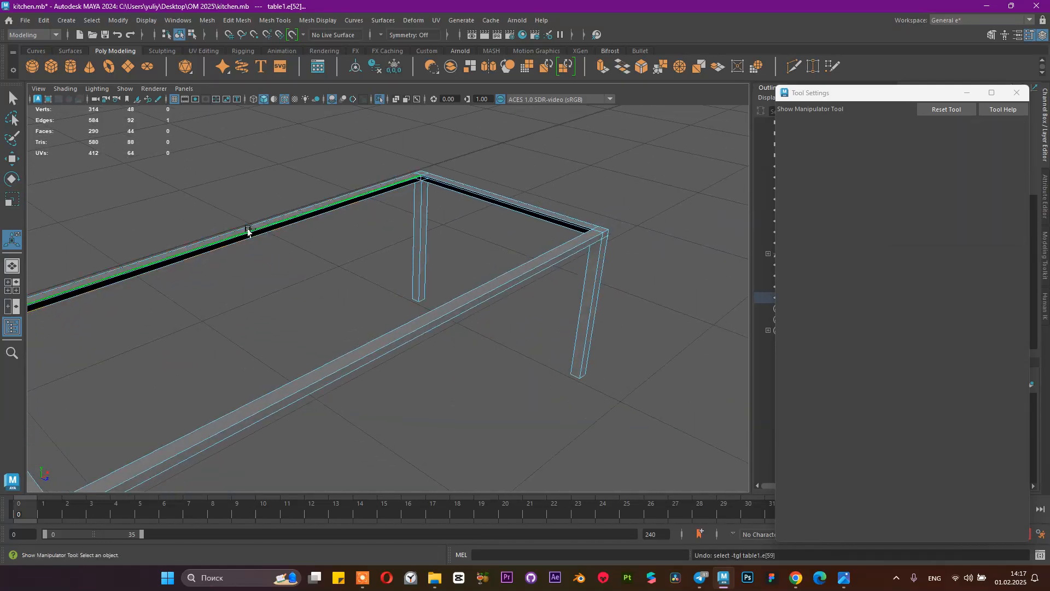
Step: Select the whole table frame and delete its construction history
key(q)
alt+right_drag(390, 110, 368, 139)
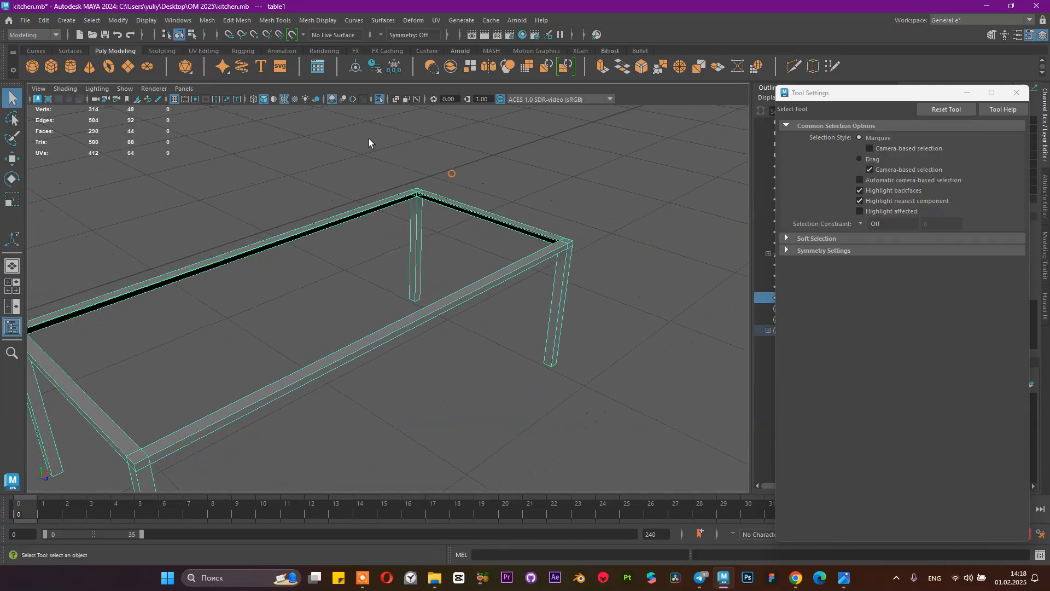
click(67, 21)
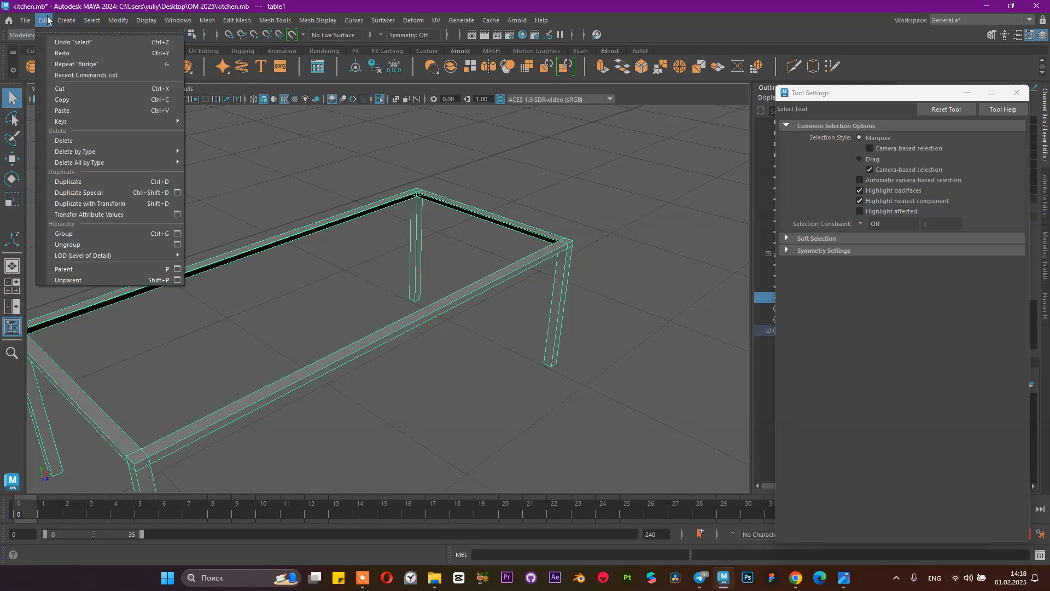
click(209, 154)
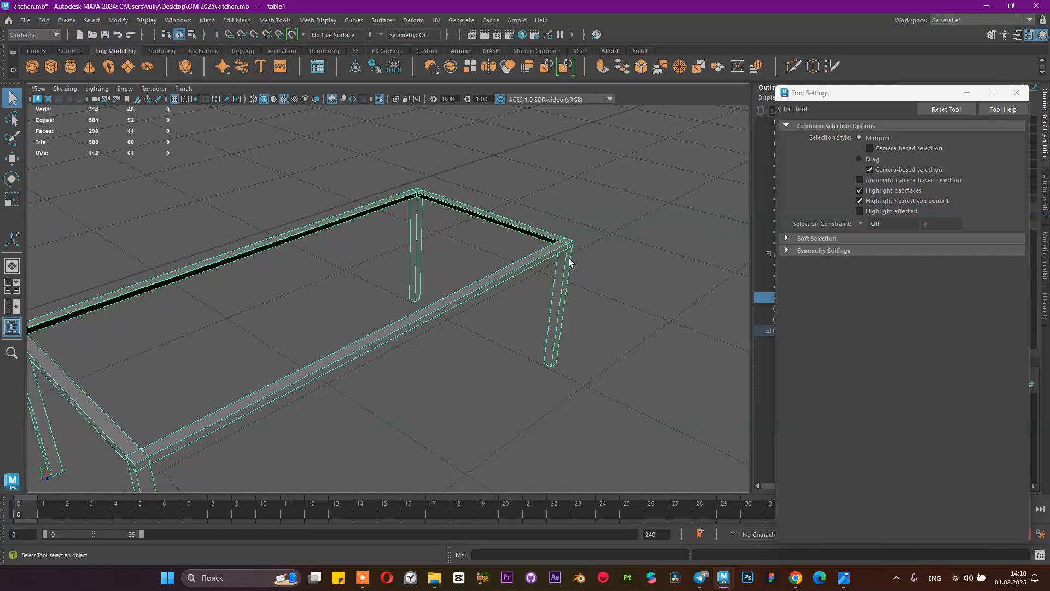
Step: Try to bridge the two inner edges along the frame's short rail and inspect the result at vertex level
alt+drag(569, 259, 498, 249)
right_drag(497, 249, 495, 214)
shift+click(518, 234)
click(623, 65)
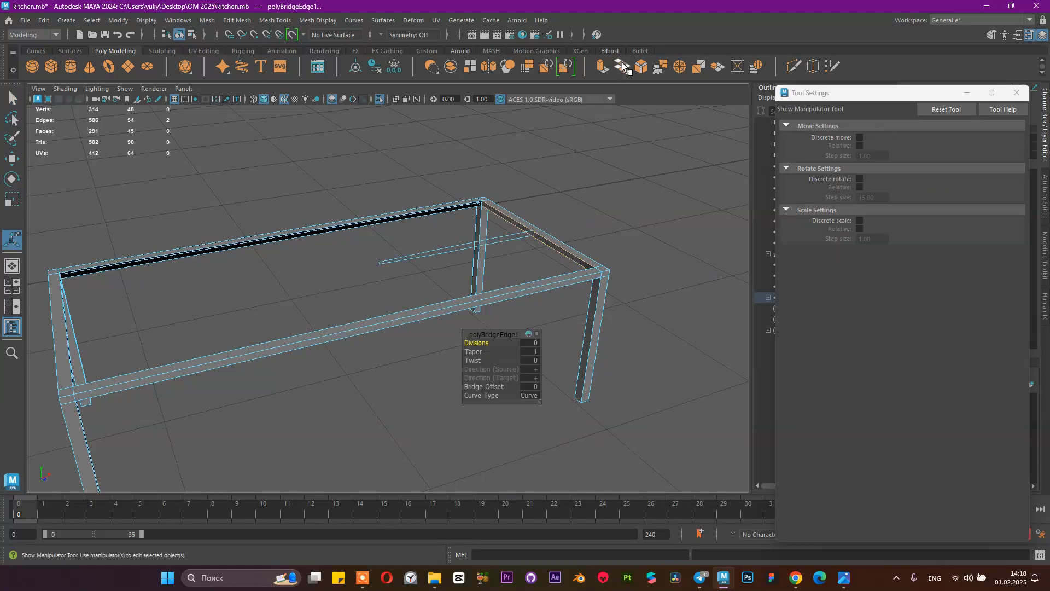
alt+drag(505, 181, 457, 236)
right_drag(460, 250, 415, 237)
alt+drag(405, 257, 540, 189)
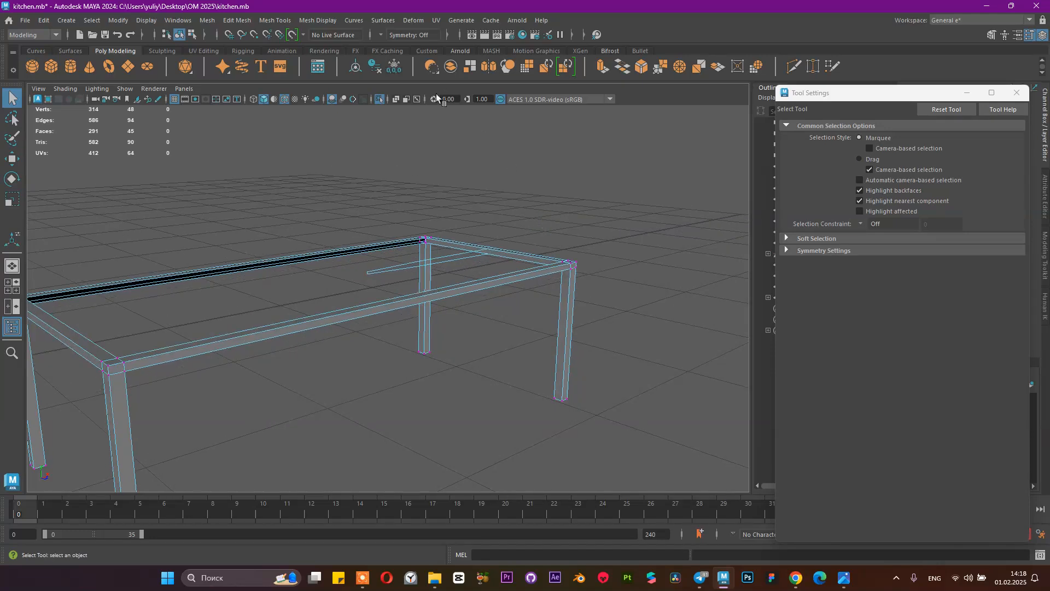
Step: Undo the short rail's bridge, going back to its inner edge selection
alt+drag(380, 101, 413, 202)
key(ctrl+z)
key(ctrl+z)
key(ctrl+z)
key(ctrl+z)
key(ctrl+z)
key(ctrl+z)
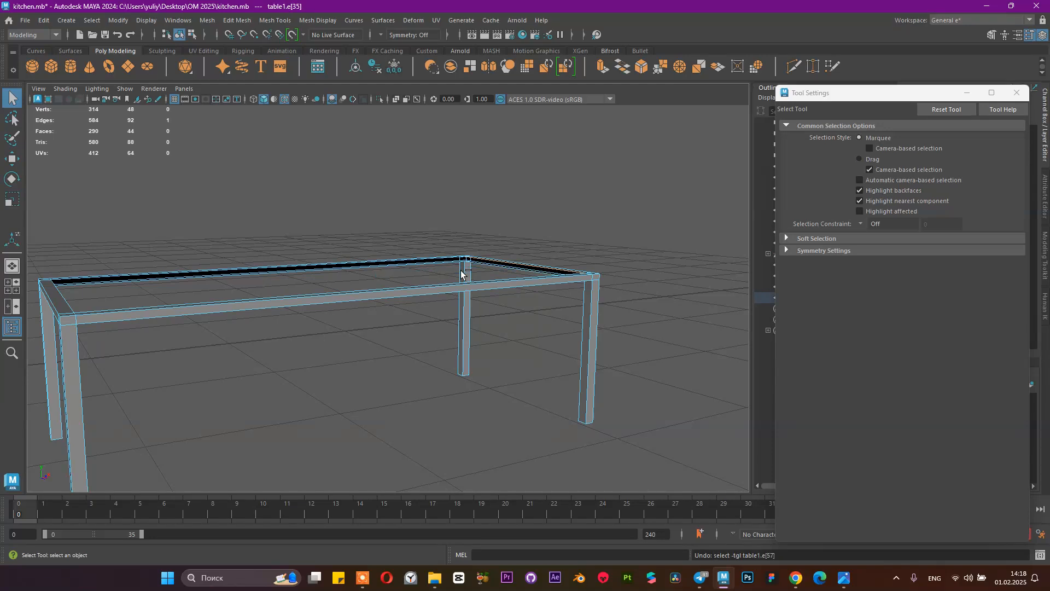
Step: Undo the remaining edge selections back to the whole table frame and turn off isolation to show the full kitchen
key(ctrl+z)
key(ctrl+z)
key(ctrl+z)
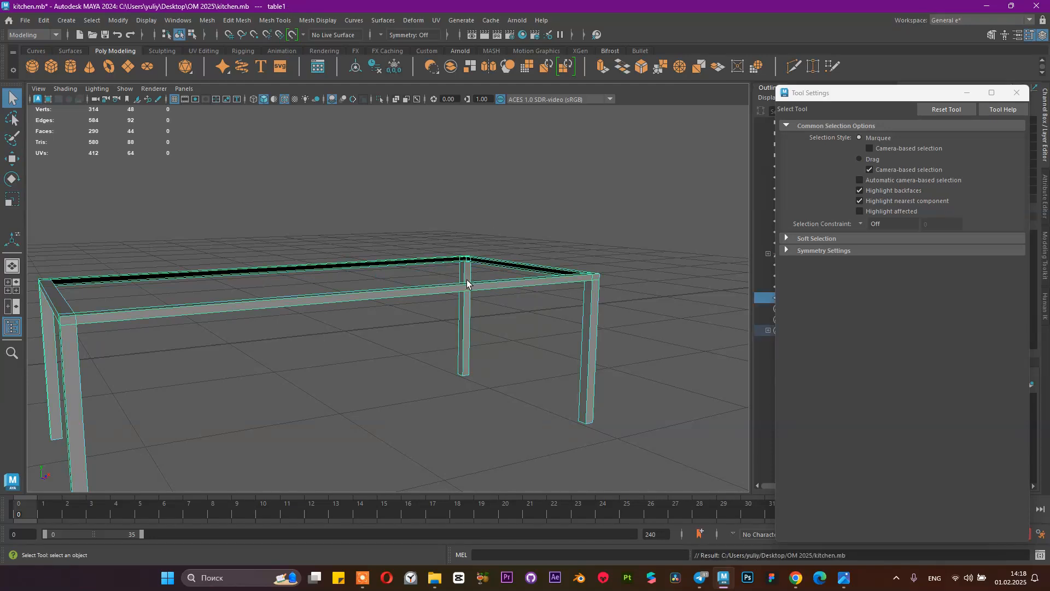
click(379, 99)
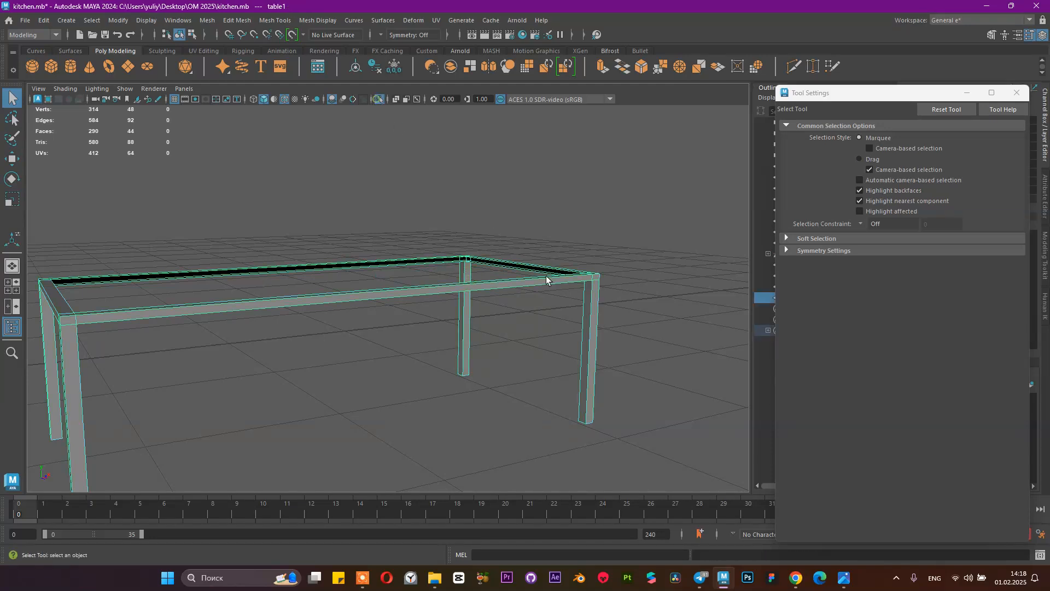
alt+drag(546, 276, 539, 238)
click(378, 99)
alt+drag(468, 229, 448, 274)
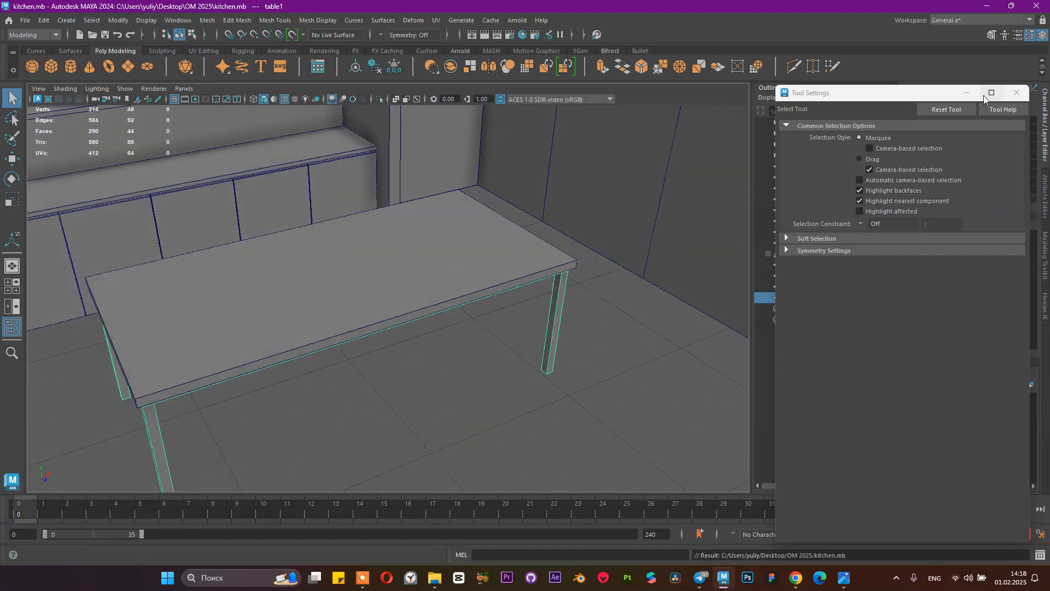
Step: Check the island's base in the reference photo and unhide the mesure box to serve as the base block
click(966, 93)
mouse_move(843, 581)
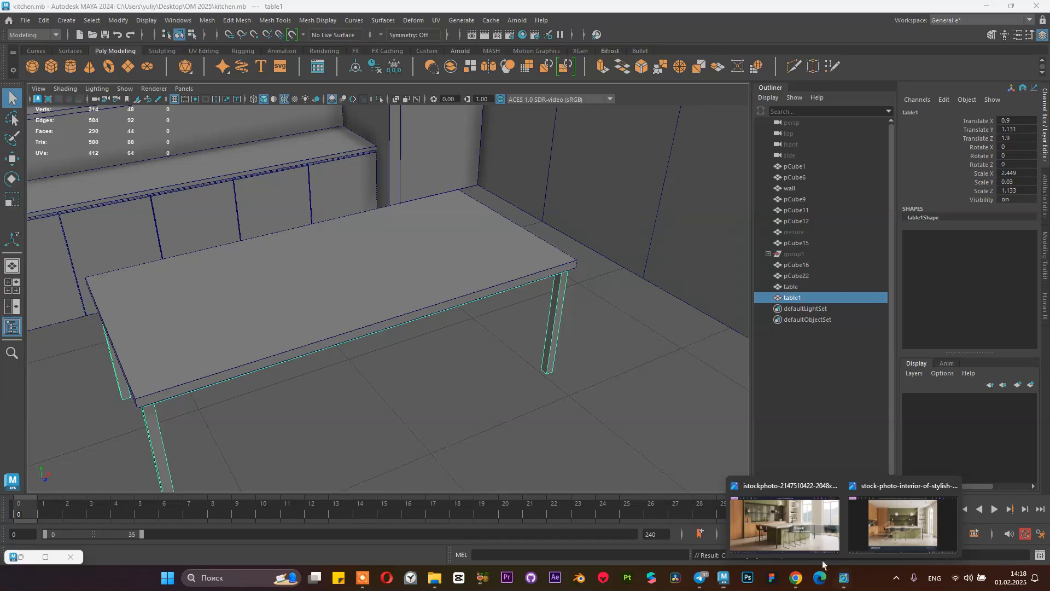
click(786, 520)
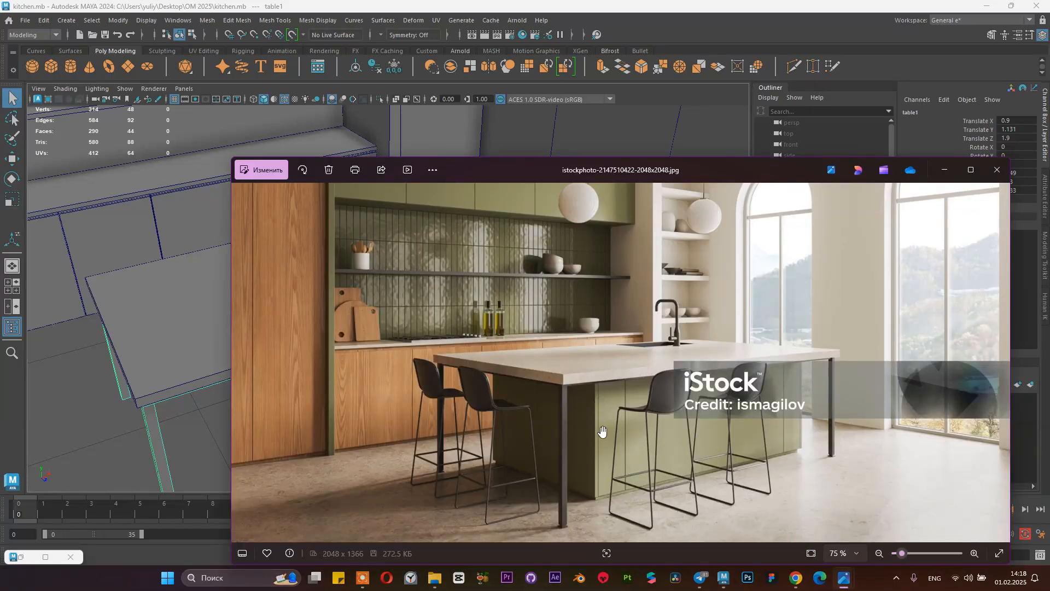
click(943, 169)
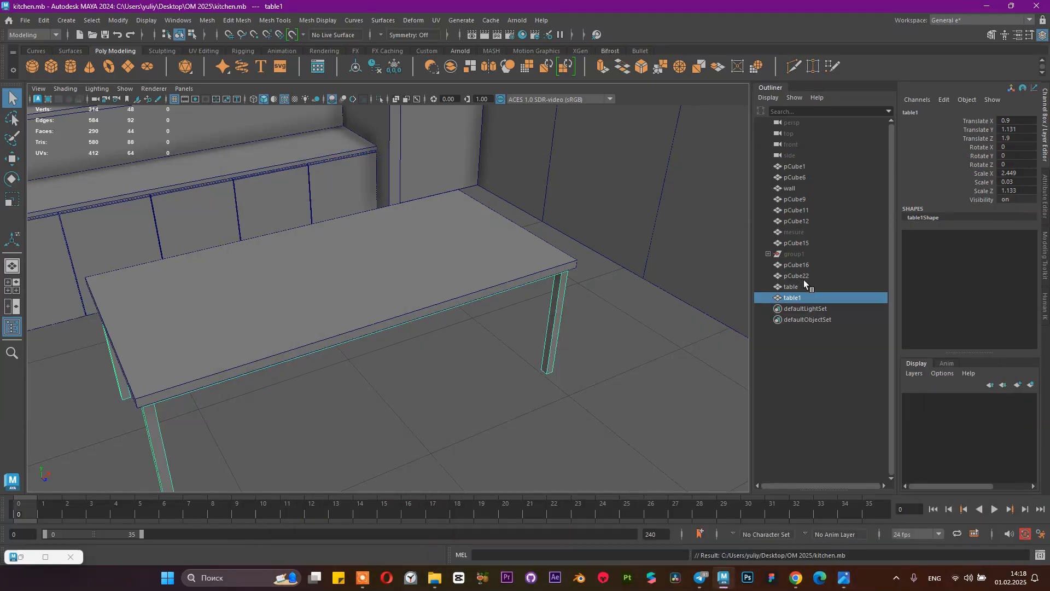
click(817, 230)
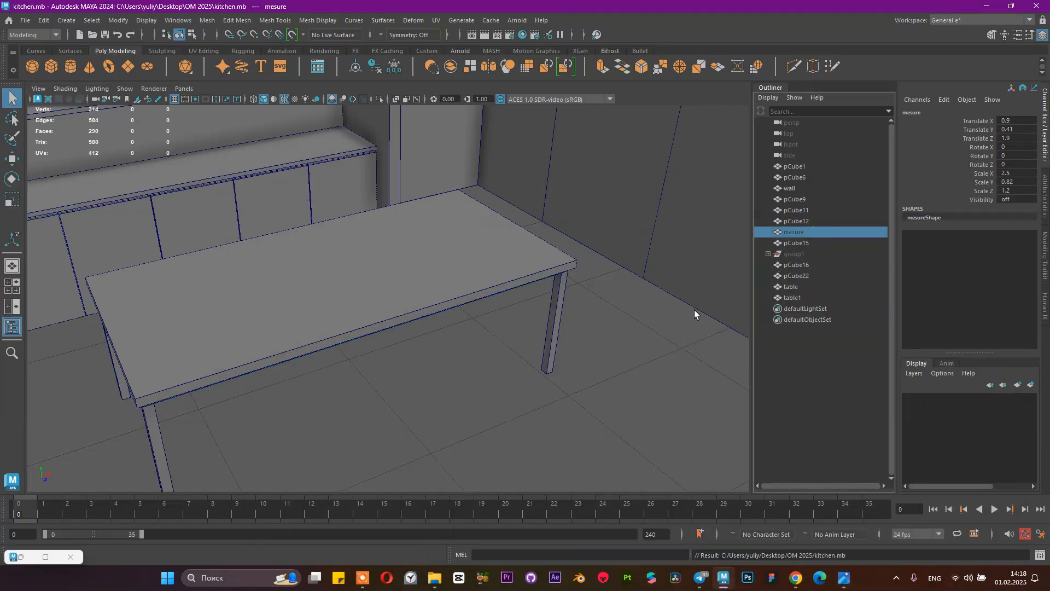
key(h)
mouse_move(443, 298)
alt+mouse_down()
mouse_move(424, 277)
mouse_move(458, 286)
mouse_move(439, 301)
mouse_move(333, 284)
mouse_move(406, 277)
mouse_move(435, 291)
alt+mouse_up()
key(w)
alt+drag(317, 321, 338, 310)
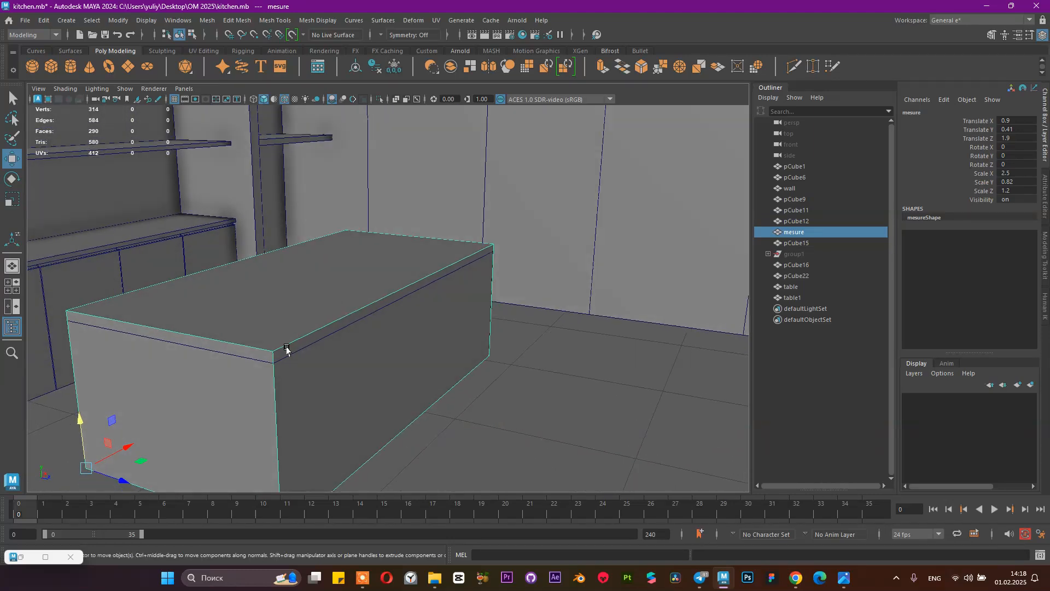
Step: Snap the mesure box's pivot to its upper back corner vertex
key(d)
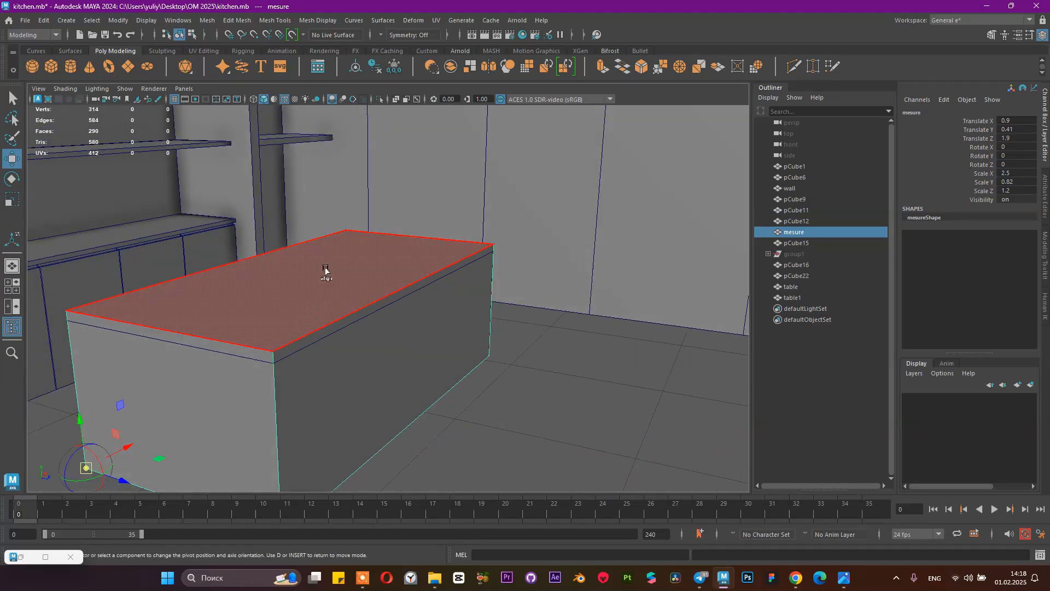
key(v)
click(345, 230)
key(d)
drag(350, 195, 455, 269)
key(v)
Step: Move the mesure box below the tabletop, snapping its upper back corner to the frame's inner corner beside the leg
alt+drag(394, 293, 377, 220)
key(v)
middle_drag(427, 227, 430, 288)
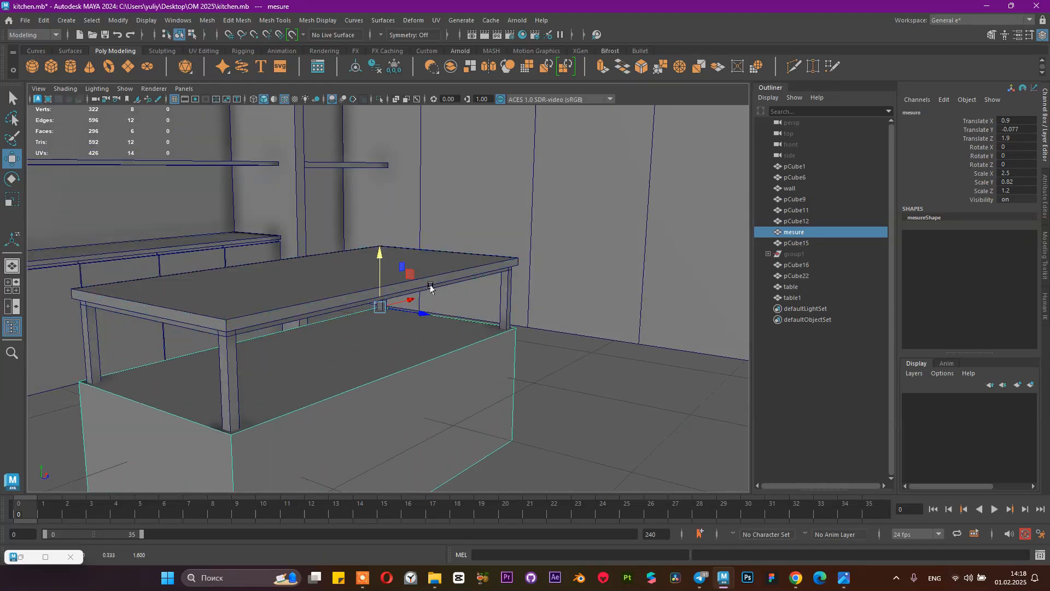
alt+drag(430, 288, 410, 276)
alt+right_drag(410, 275, 483, 284)
alt+drag(483, 284, 516, 295)
alt+middle_drag(516, 295, 281, 317)
alt+drag(281, 318, 388, 315)
drag(654, 441, 595, 325)
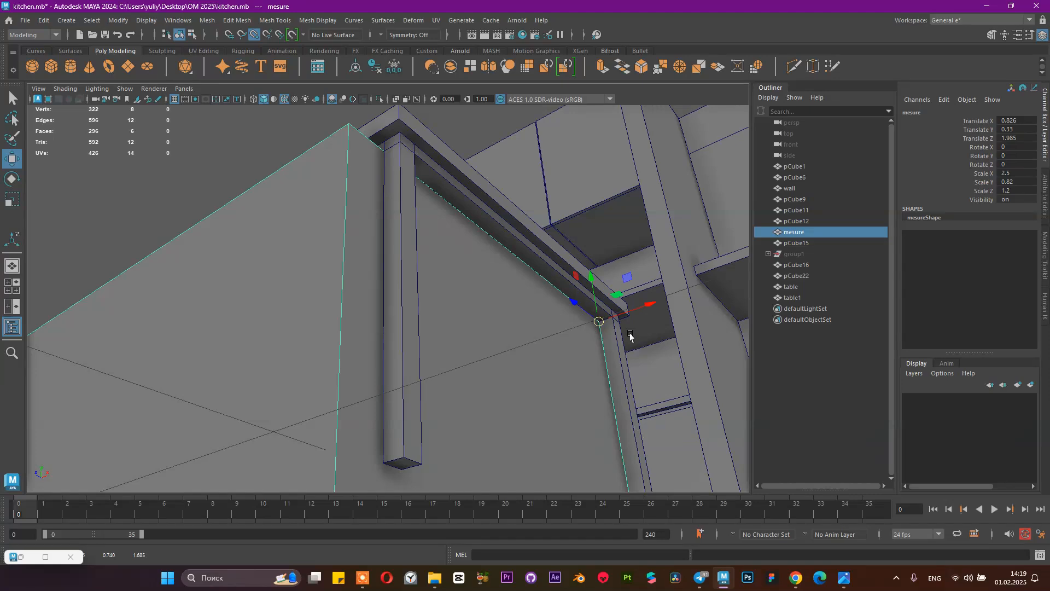
Step: Scale the mesure box down by eye to about 2.089 in X and 0.761 in Z, using the reference photo
alt+drag(459, 318, 484, 352)
key(r)
alt+drag(441, 312, 397, 281)
mouse_move(846, 580)
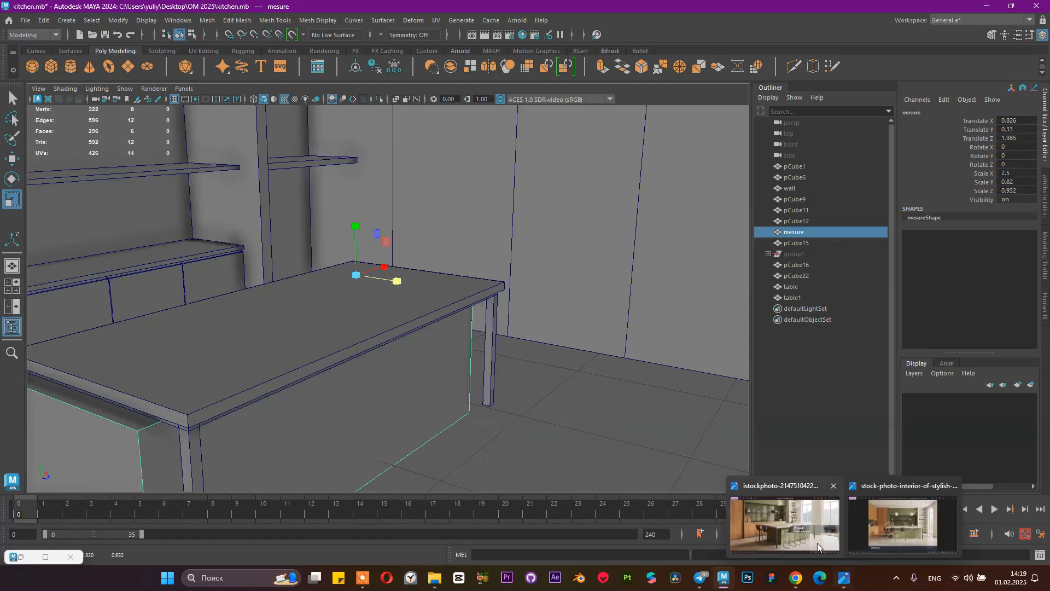
click(818, 533)
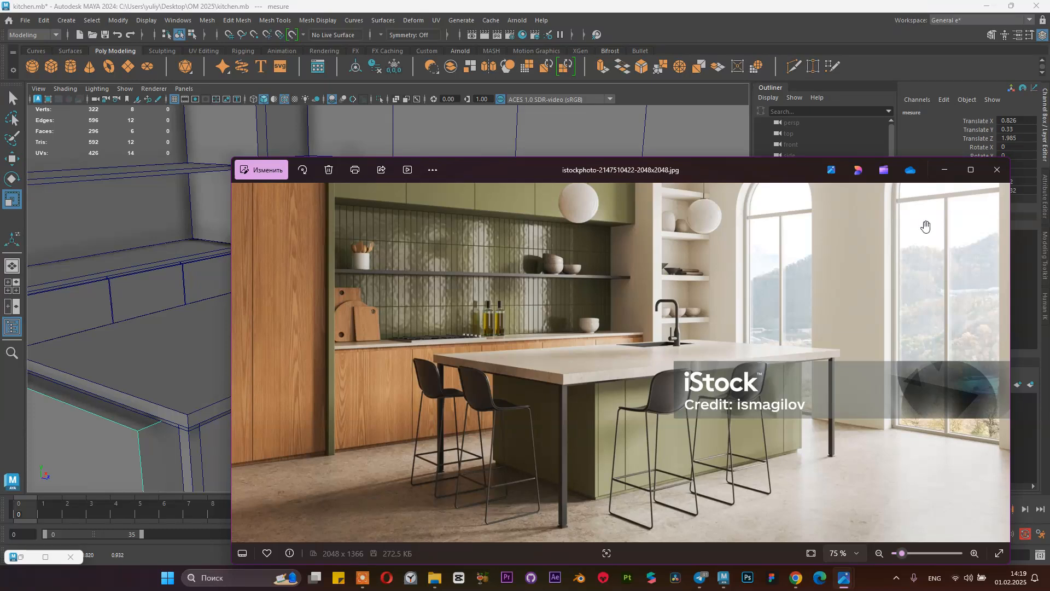
click(944, 170)
alt+right_drag(511, 293, 416, 298)
alt+drag(415, 298, 380, 303)
drag(409, 265, 404, 266)
alt+drag(433, 328, 495, 307)
Step: Compare the base with the reference photo and try X scales of about 1.937 and 1.8
mouse_move(848, 581)
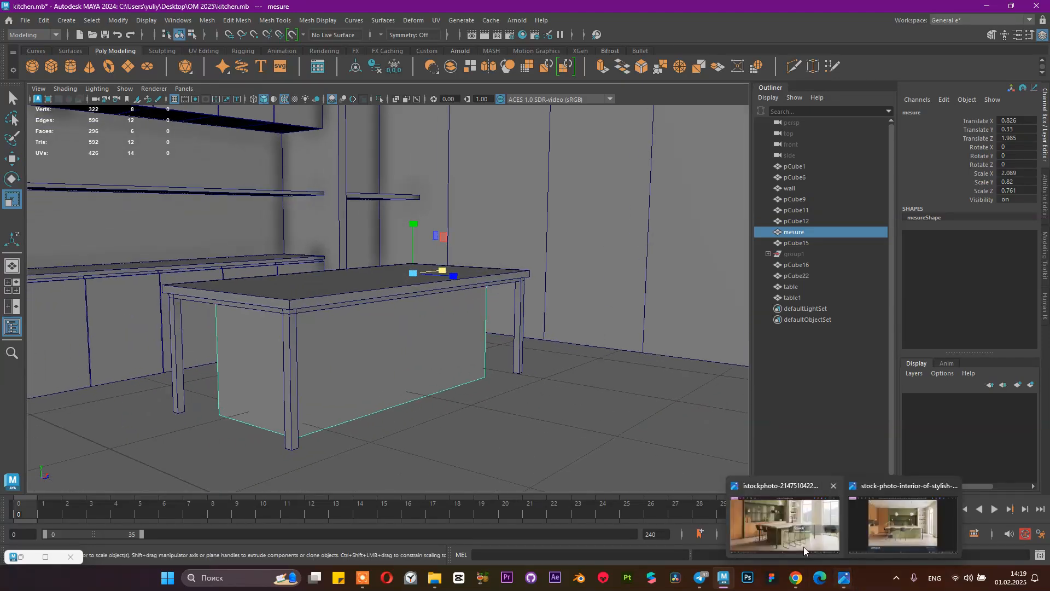
click(799, 530)
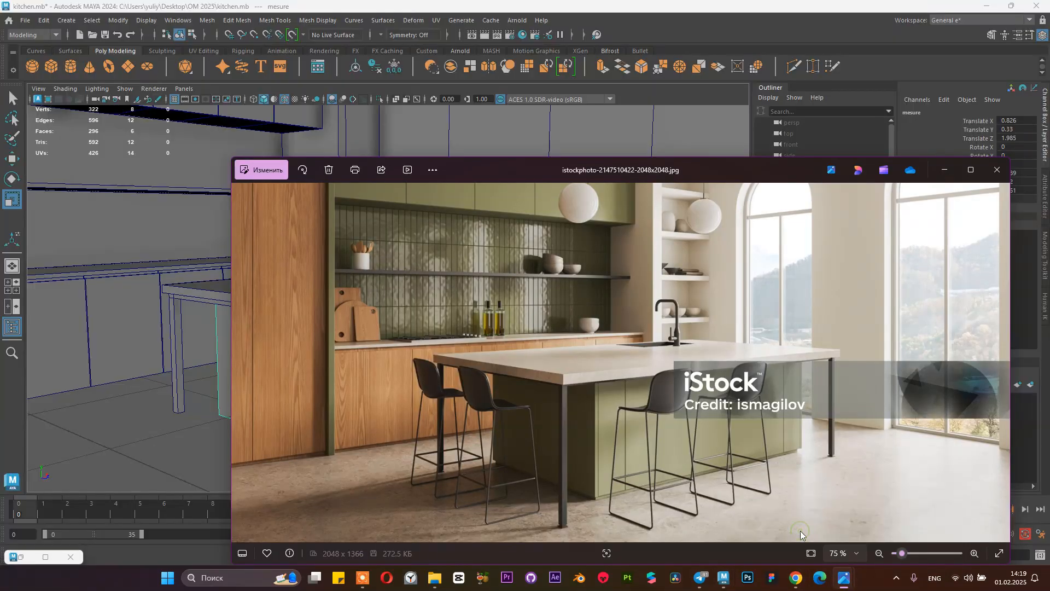
click(953, 171)
alt+drag(514, 277, 516, 306)
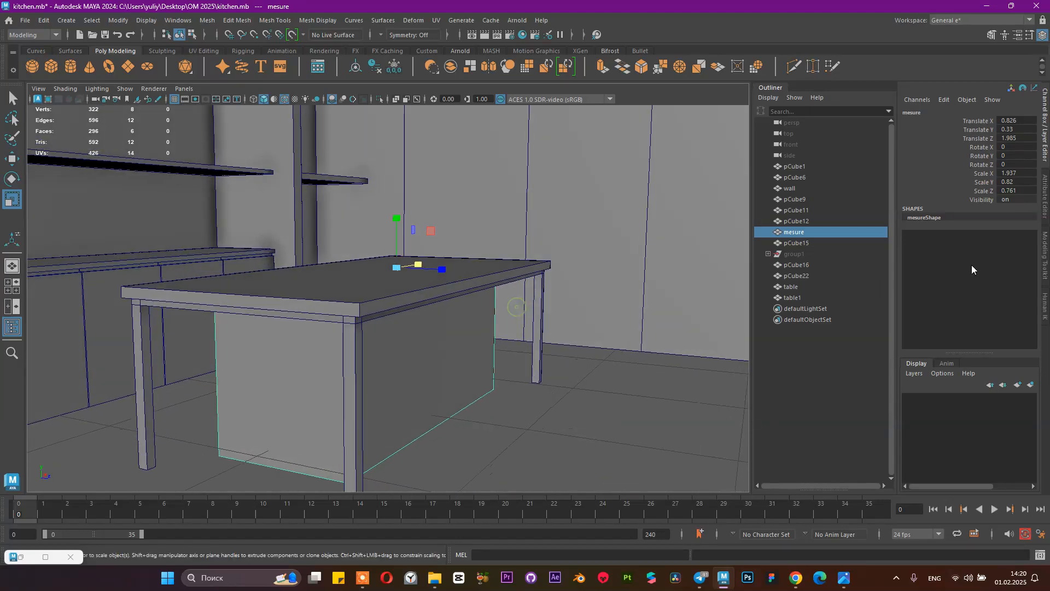
double_click(1022, 173)
double_click(1005, 173)
text(8)
key(Return)
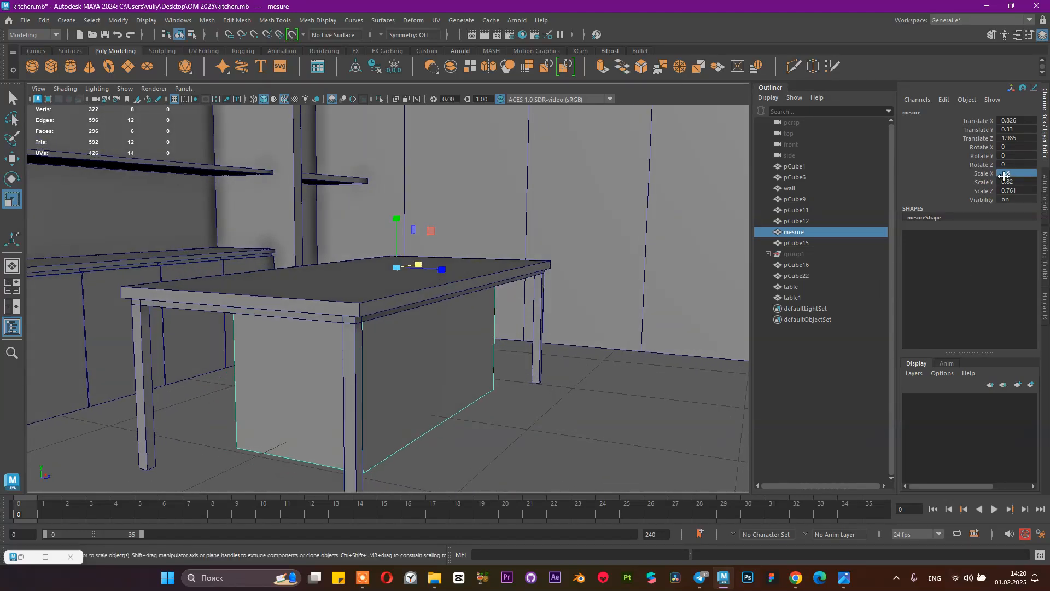
Step: Set the mesure box's X scale to 2 and Z scale to 0.8
click(1027, 174)
text(2)
key(Return)
click(1015, 191)
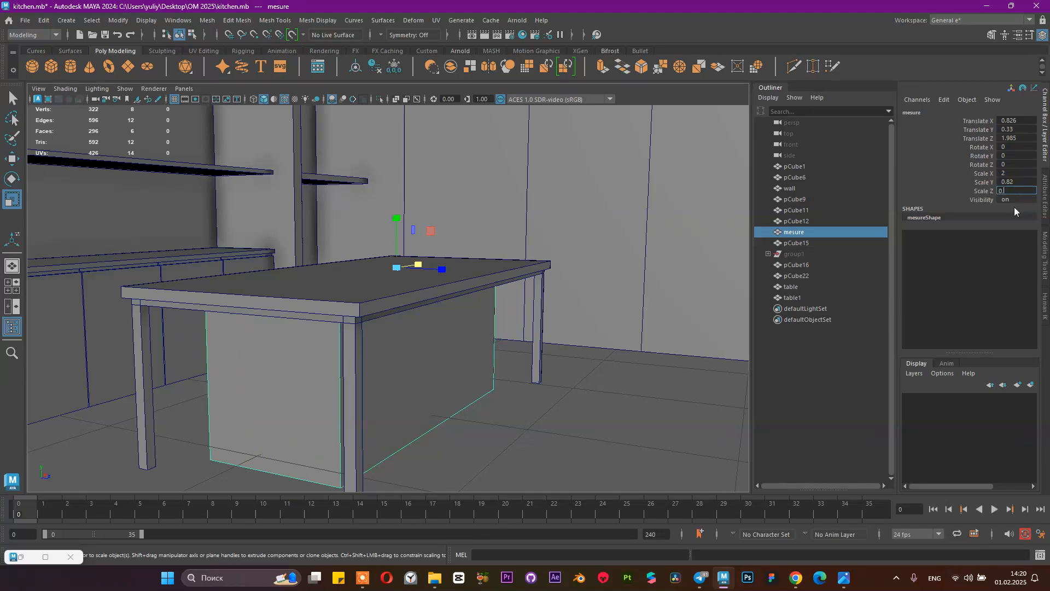
key(Return)
alt+drag(612, 235, 704, 219)
click(1013, 191)
text(0.8)
key(Return)
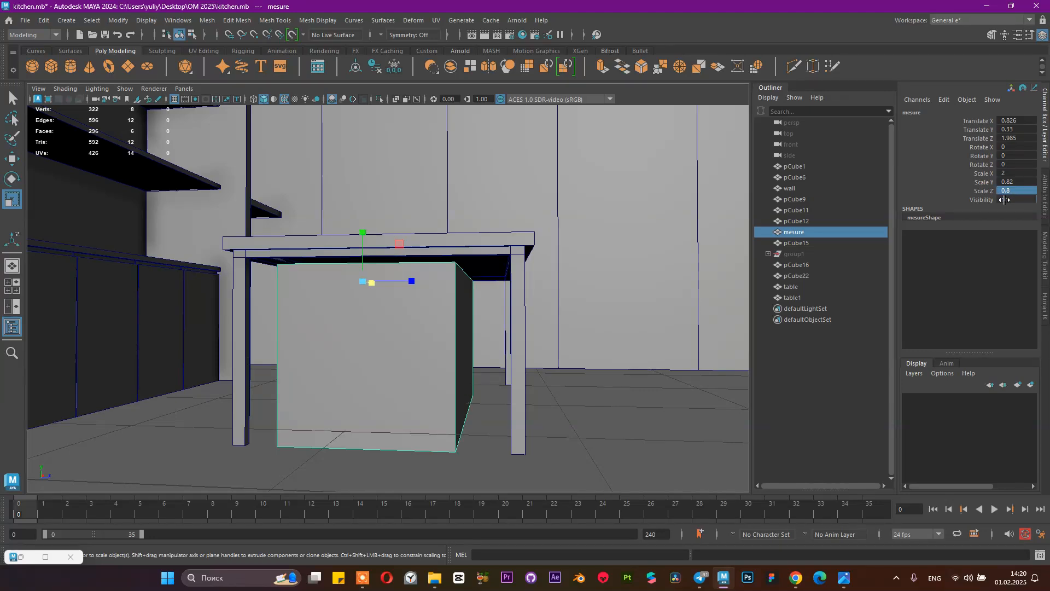
Step: Snap the mesure box's bottom face vertically to the level of the table legs' feet and return to object mode
alt+drag(535, 281, 497, 343)
right_drag(497, 251, 500, 279)
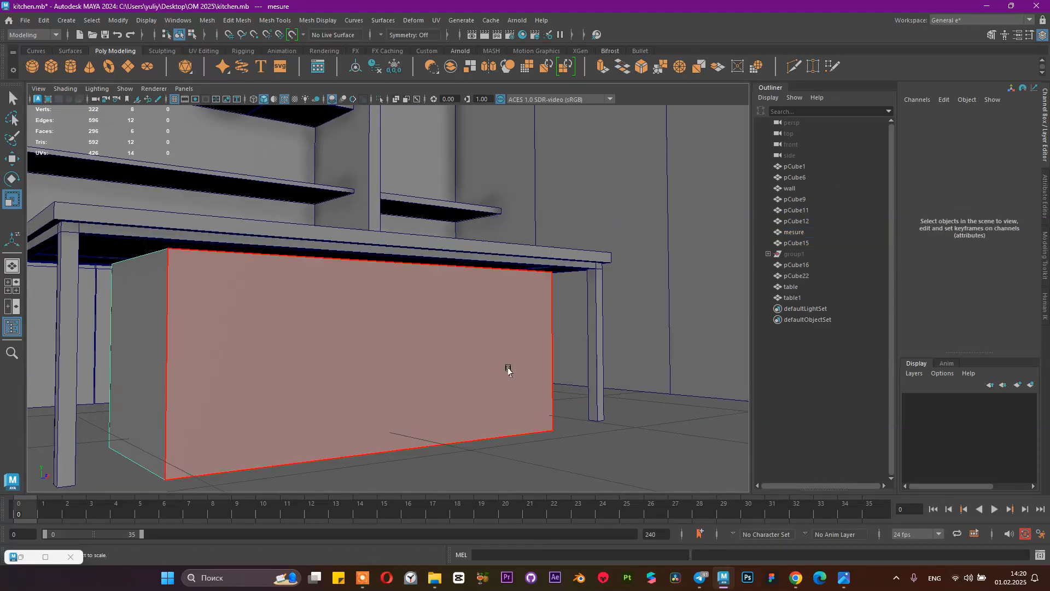
alt+drag(504, 368, 464, 413)
click(441, 438)
click(495, 422)
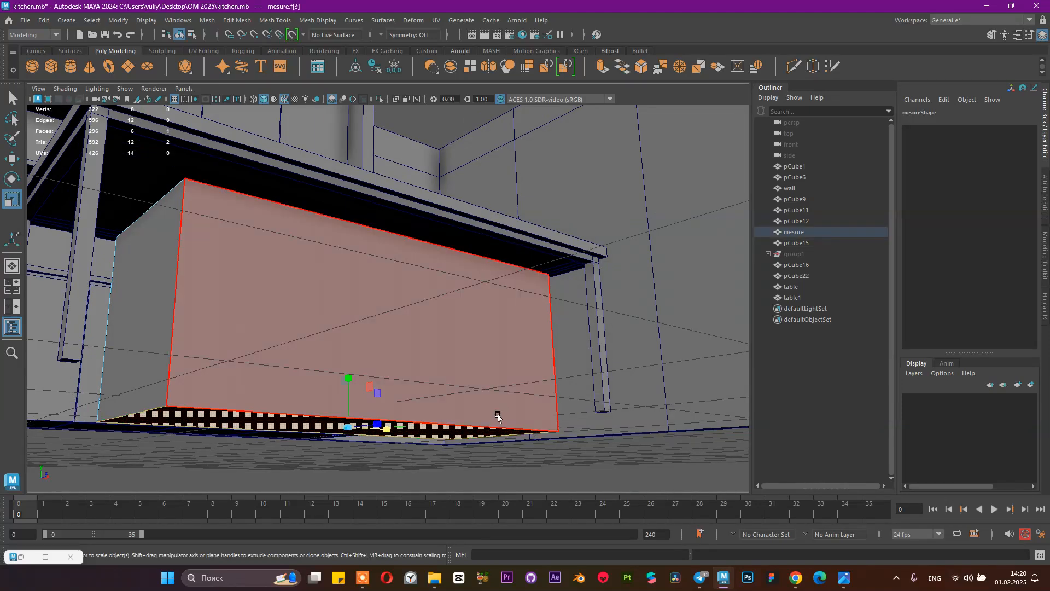
key(w)
key(v)
drag(349, 378, 573, 388)
alt+drag(529, 326, 399, 375)
right_drag(396, 252, 457, 237)
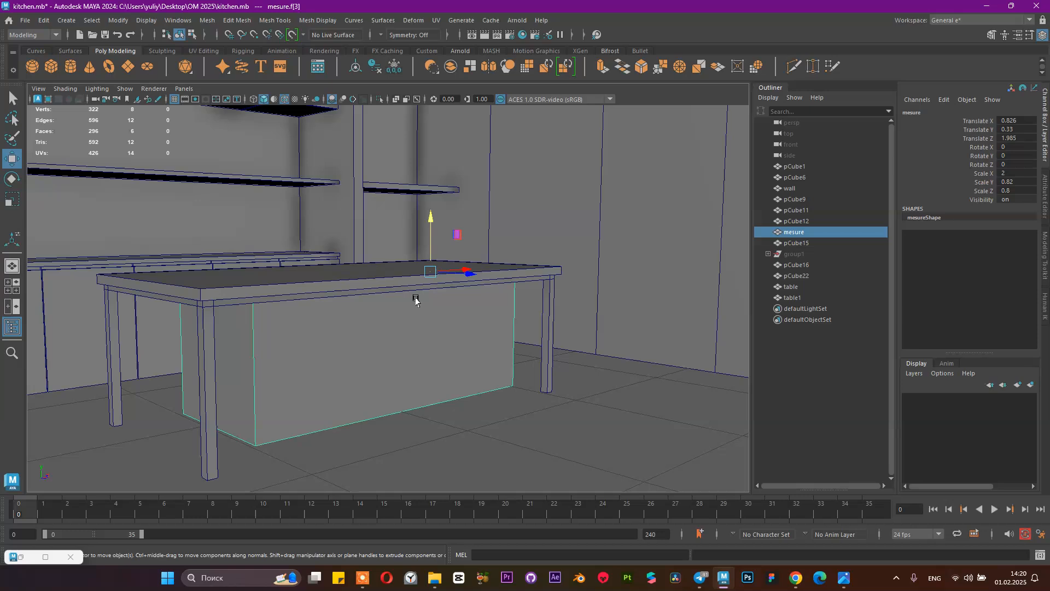
Step: Save the scene with the island base in place and compare the island with the reference photo
click(416, 299)
alt+drag(475, 330, 401, 341)
click(417, 363)
key(ctrl+s)
mouse_move(845, 578)
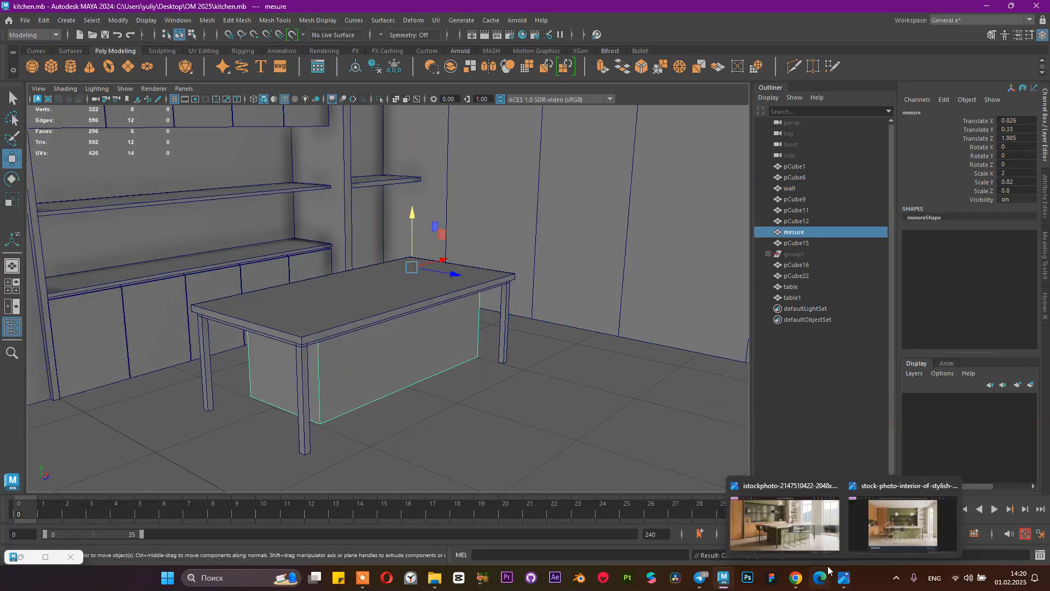
click(799, 536)
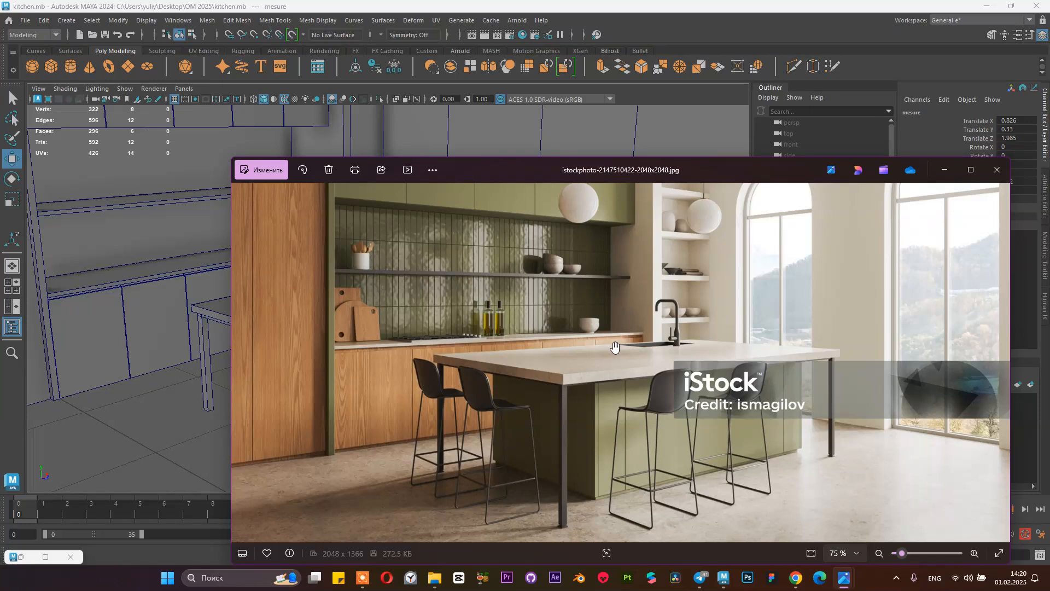
scroll(818, 257, up, 1)
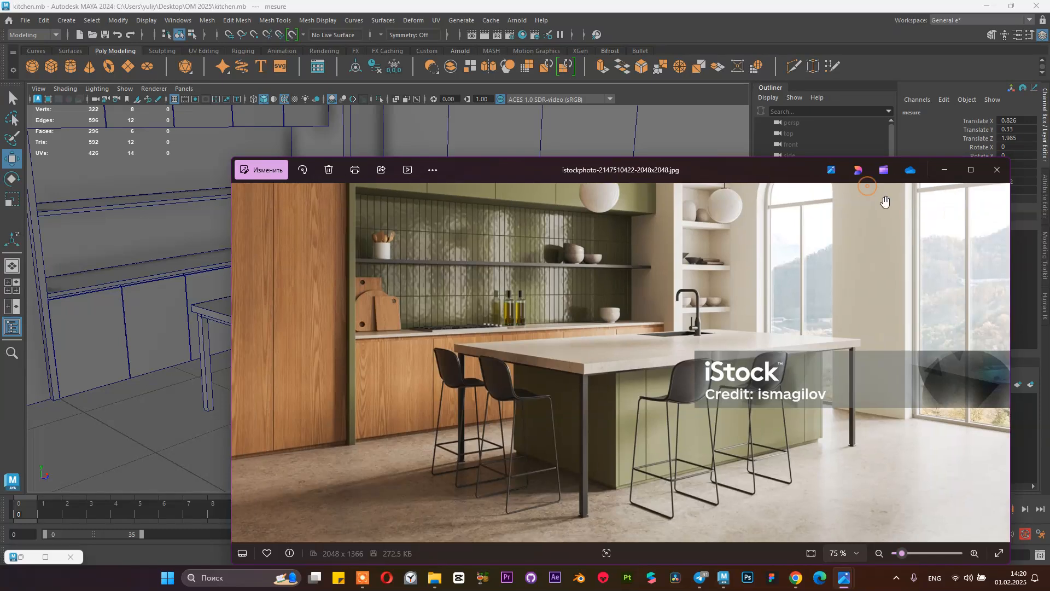
click(944, 169)
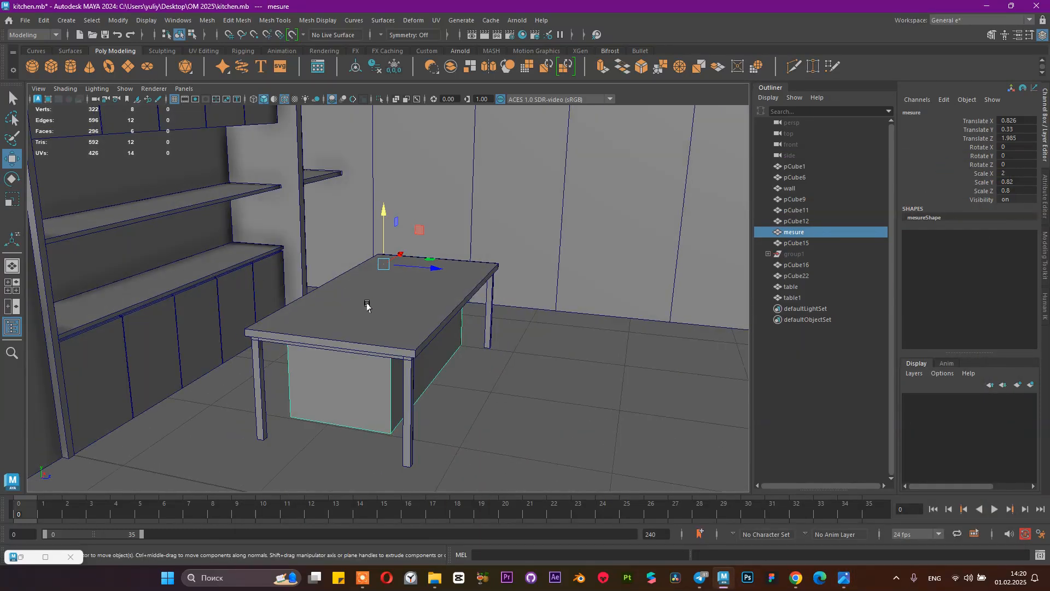
Step: Select the island's tabletop and save the scene
click(368, 305)
alt+drag(357, 279, 347, 310)
shift+click(359, 298)
click(356, 284)
alt+right_drag(350, 312, 490, 328)
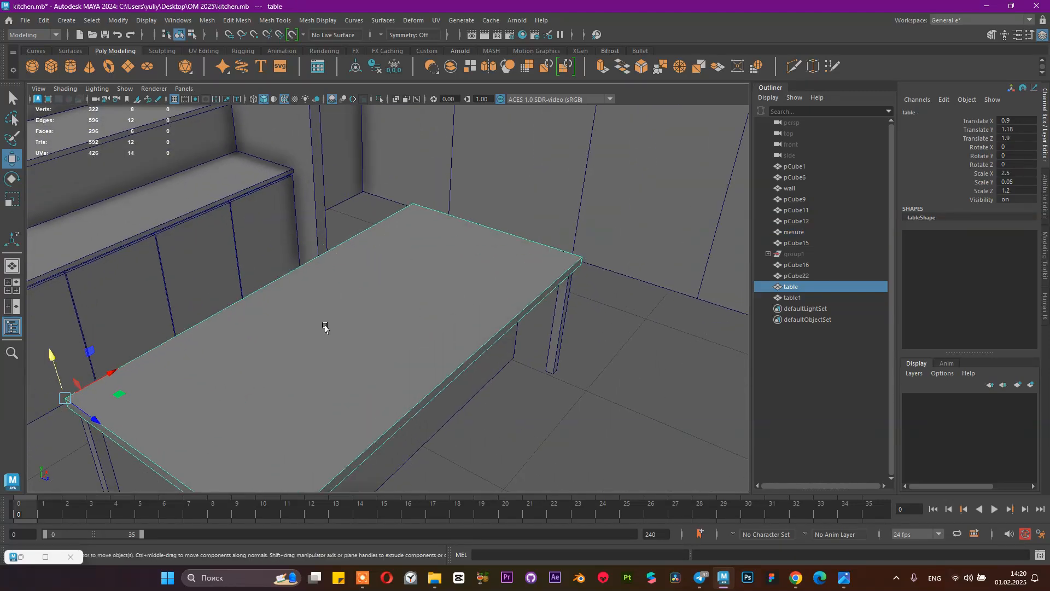
alt+drag(422, 275, 413, 254)
alt+right_drag(410, 256, 332, 277)
key(ctrl+s)
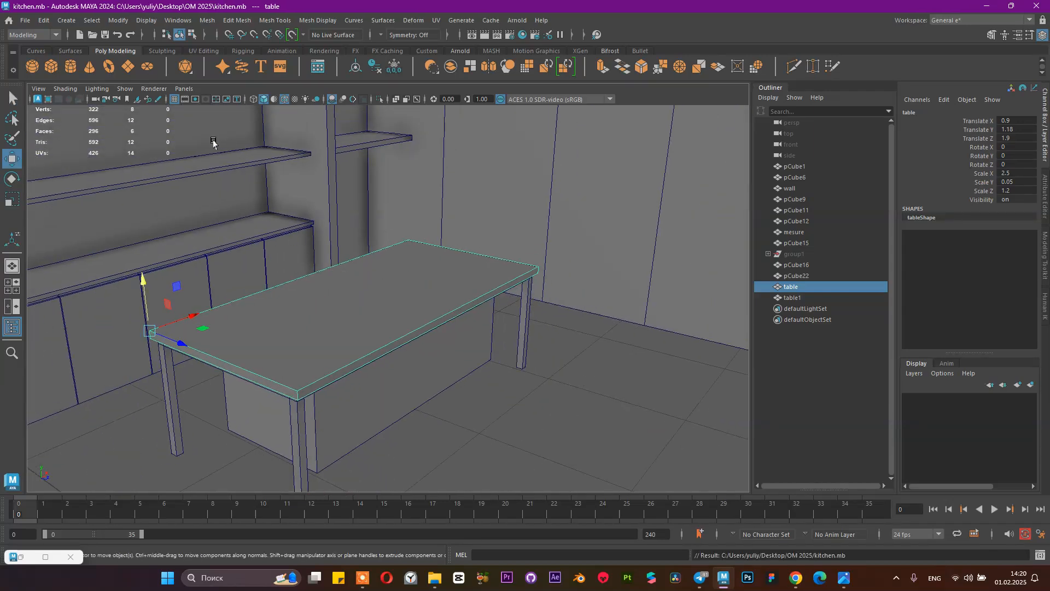
Step: Try placing a new polygon cube over the far part of the tabletop, and delete it
scroll(466, 351, up, 2)
scroll(417, 312, up, 2)
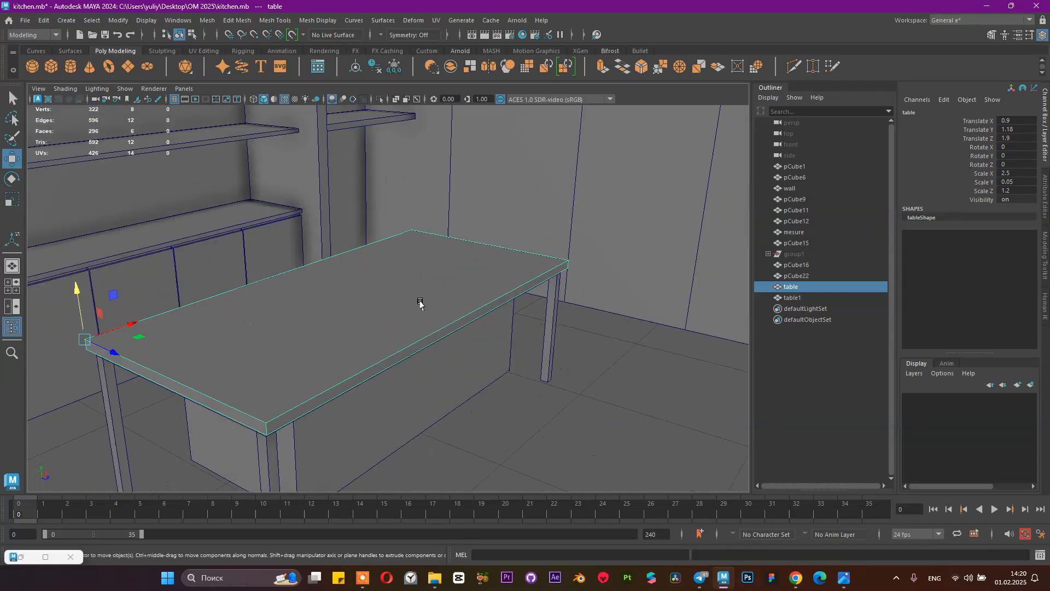
scroll(419, 300, up, 2)
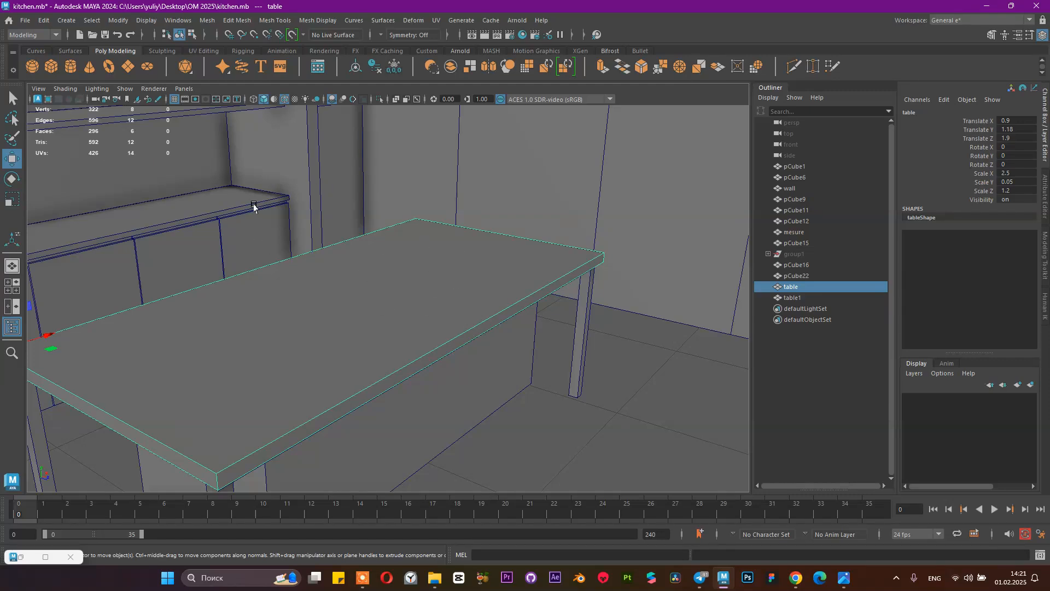
click(54, 68)
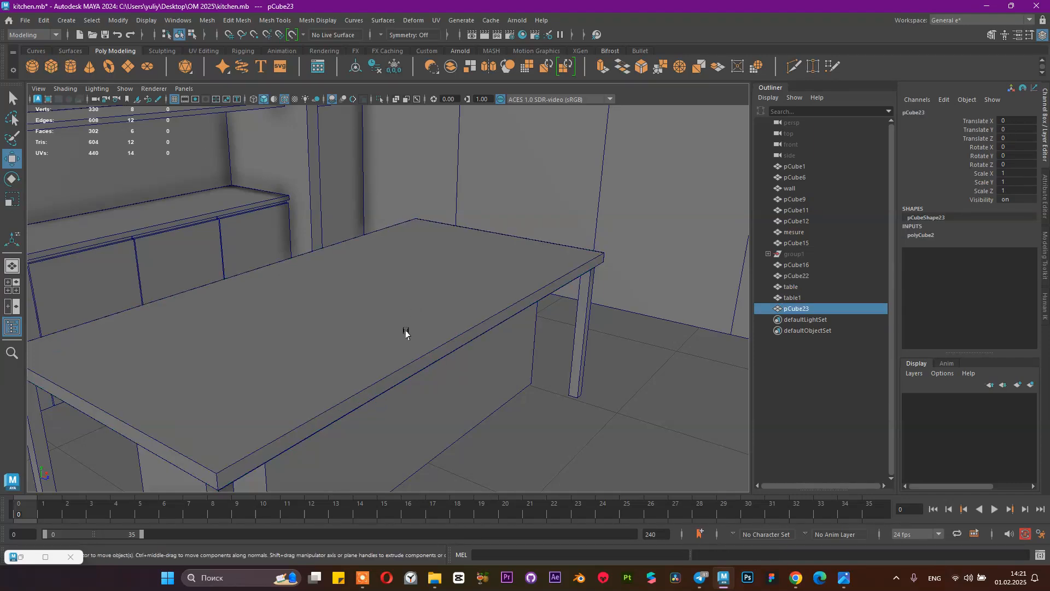
scroll(406, 333, down, 5)
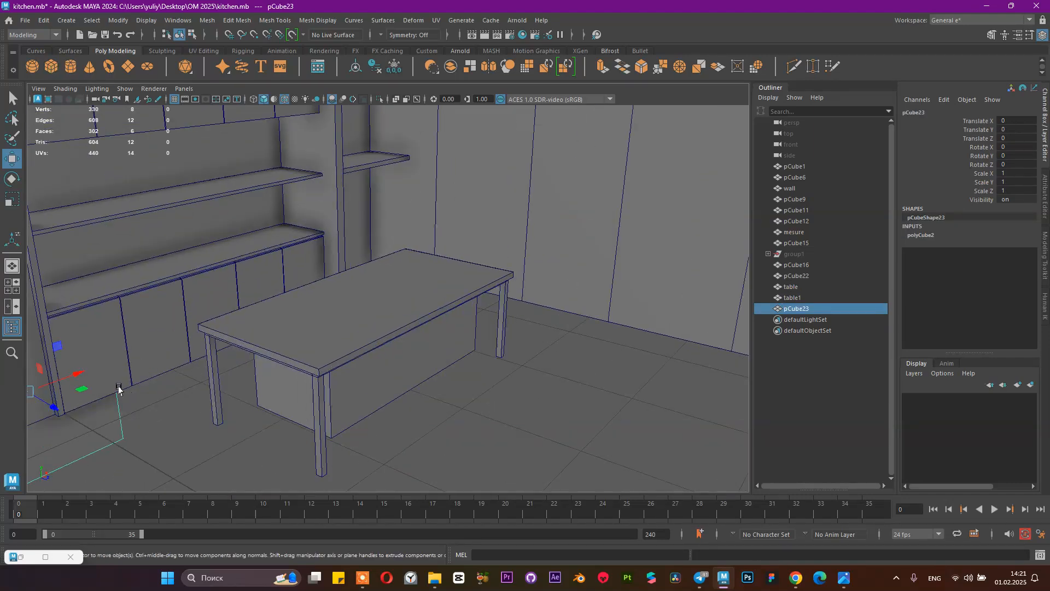
drag(41, 386, 332, 315)
key(f)
drag(428, 286, 257, 360)
scroll(334, 318, down, 3)
alt+drag(342, 314, 360, 360)
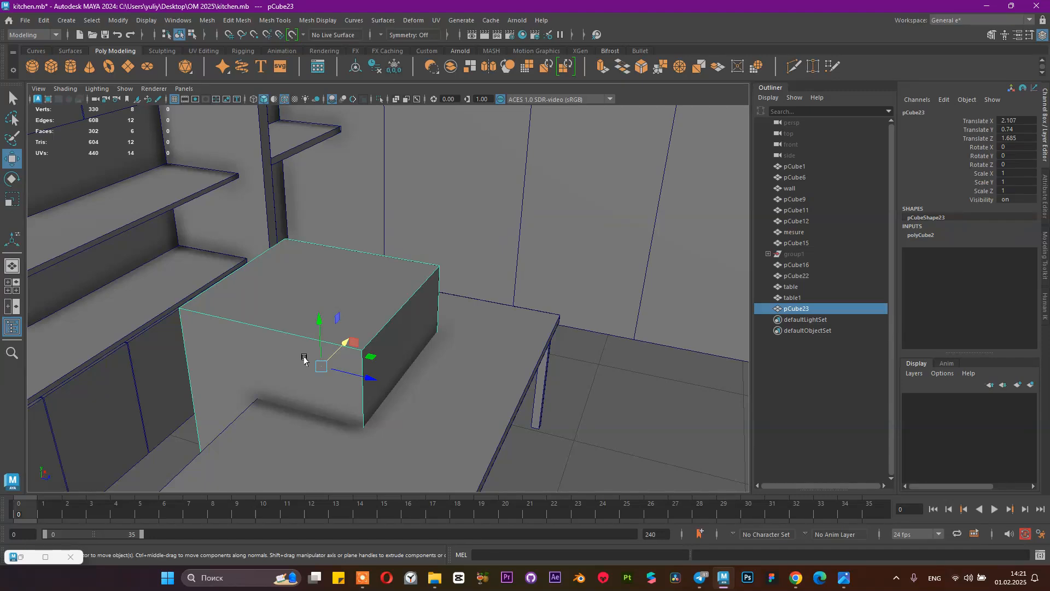
key(Delete)
Step: Save the scene, then create a polygon cylinder, scale it down and position it on the far part of the island's tabletop
key(ctrl+s)
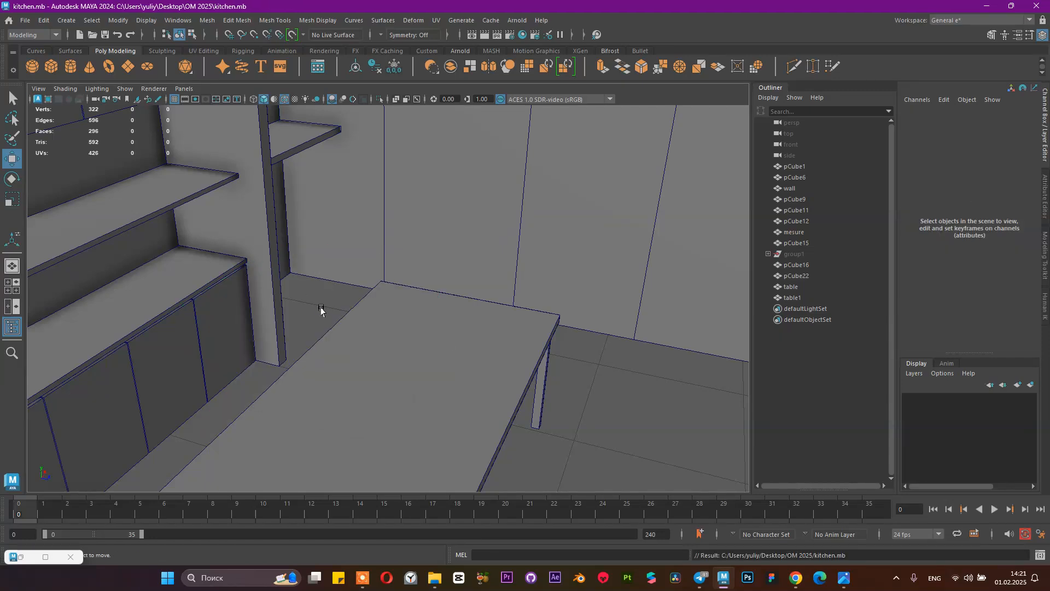
click(72, 66)
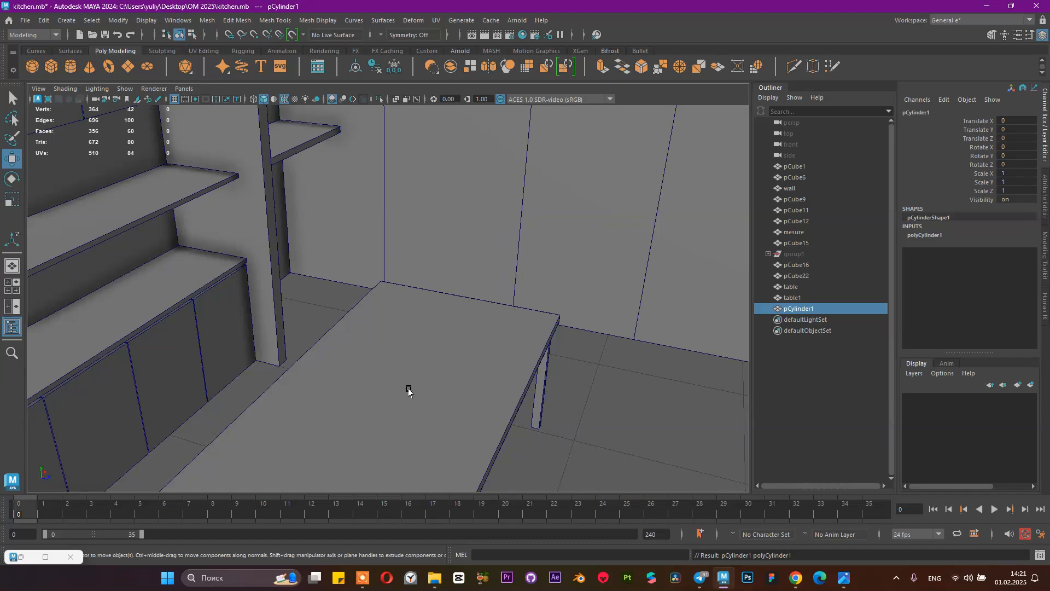
key(v)
middle_drag(392, 367, 406, 330)
key(r)
drag(387, 300, 215, 350)
key(w)
drag(422, 302, 447, 375)
alt+drag(442, 374, 246, 402)
alt+drag(435, 407, 660, 335)
Step: Set the cylinder's scale to 0.3 in X, Y and Z
click(1030, 174)
double_click(1019, 175)
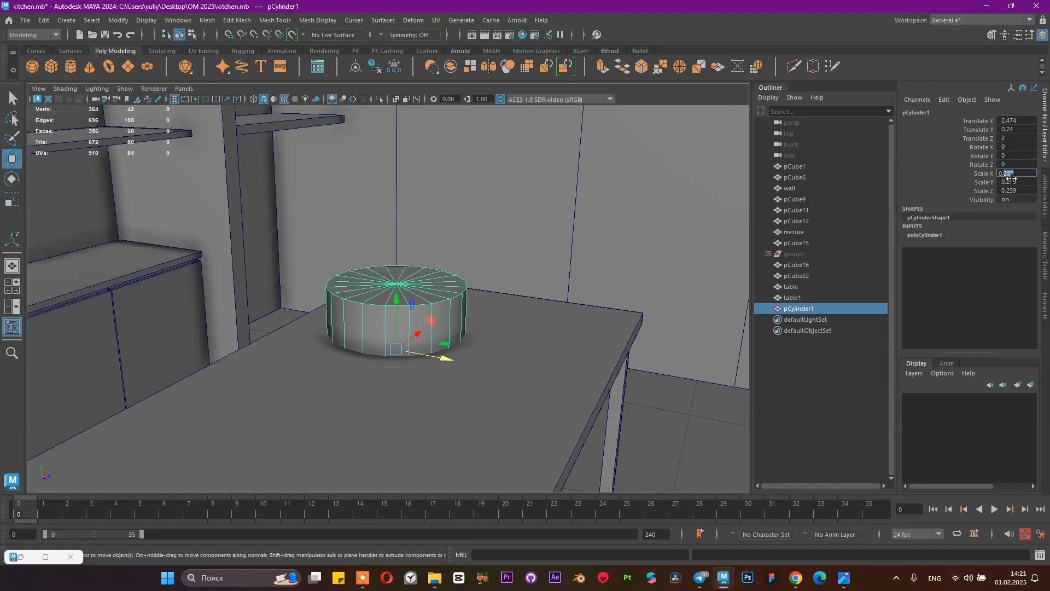
click(1023, 181)
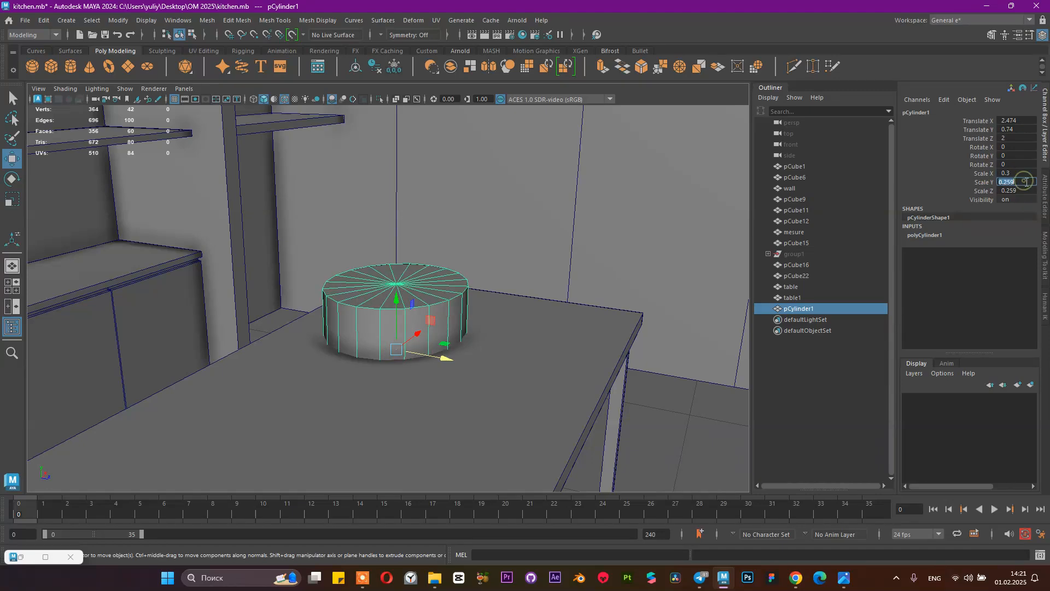
text(3)
click(1021, 191)
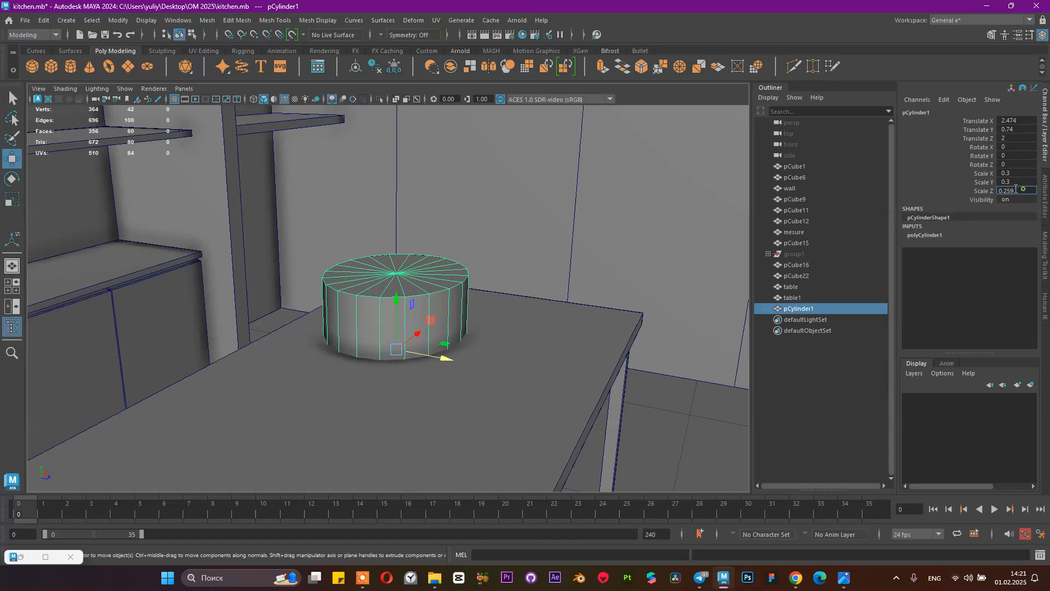
key(Return)
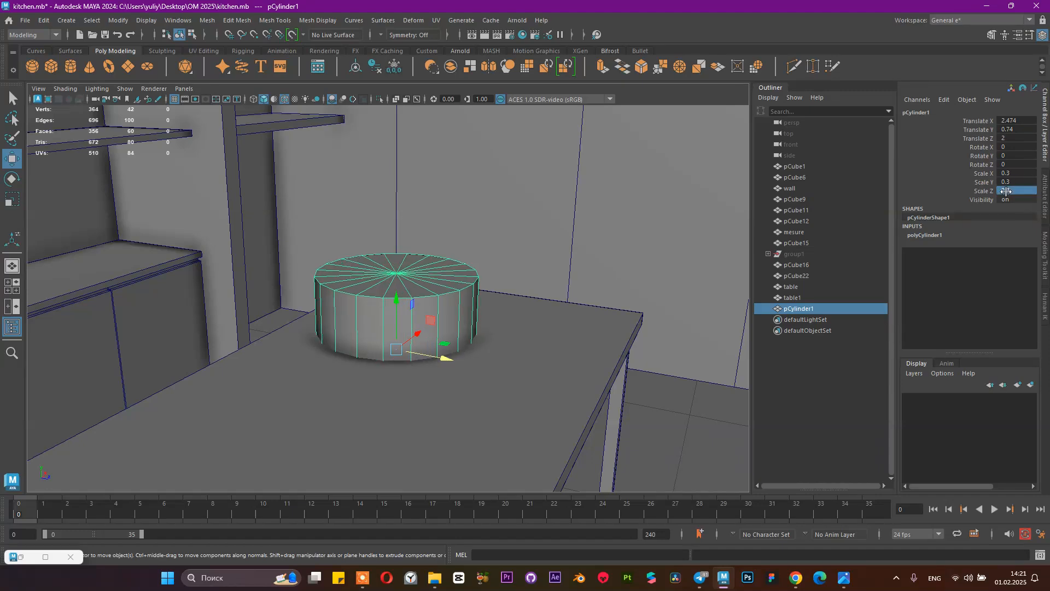
Step: Raise the cylinder above the tabletop to a height of about 1.148 and flatten it to a Y scale of about 0.072
alt+drag(434, 234, 487, 231)
alt+right_drag(487, 231, 516, 263)
drag(515, 262, 553, 162)
alt+middle_drag(553, 162, 474, 287)
key(r)
drag(473, 287, 603, 297)
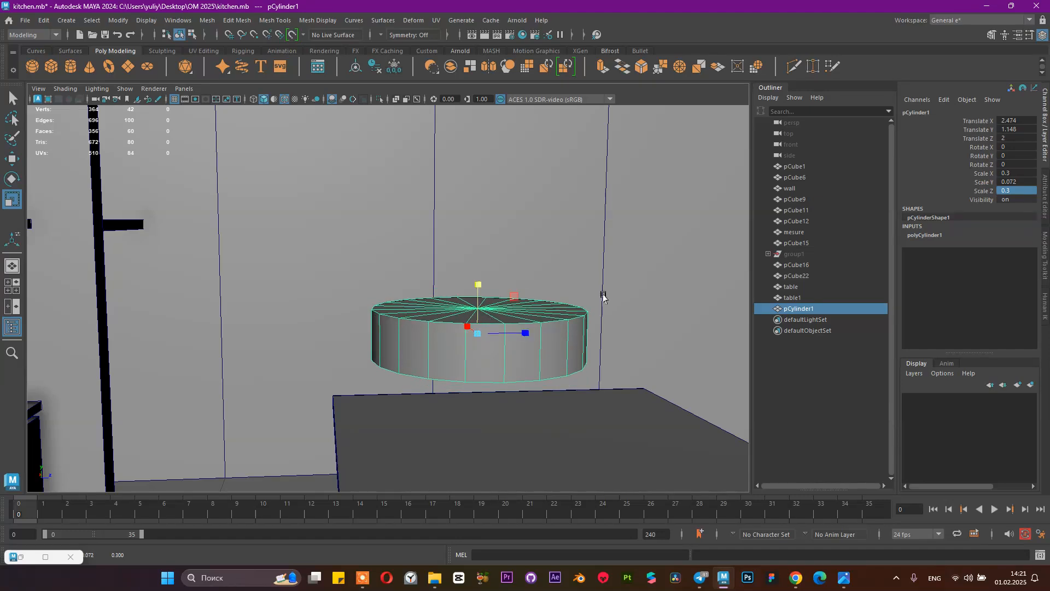
Step: Try Y scales of 0.07 and 0.08 on the cylinder, settling on 0.09
alt+drag(465, 236, 361, 263)
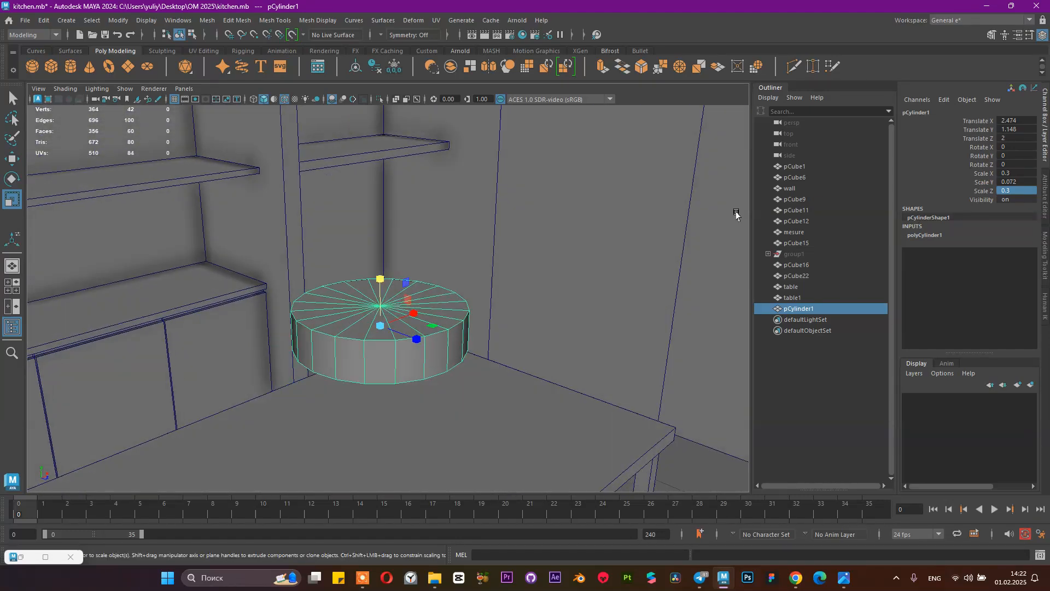
double_click(1017, 182)
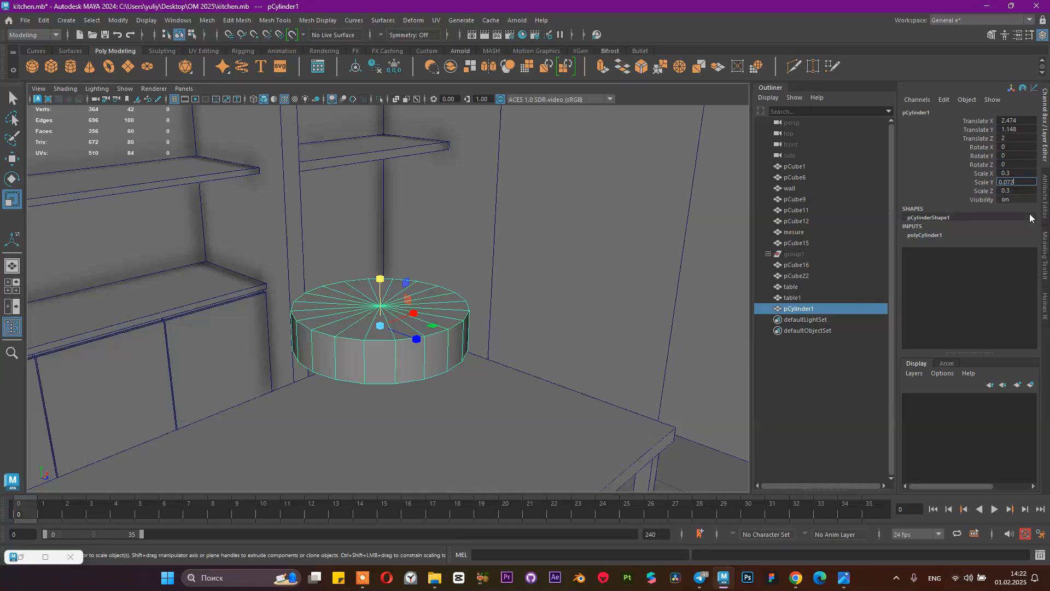
text(7)
key(Return)
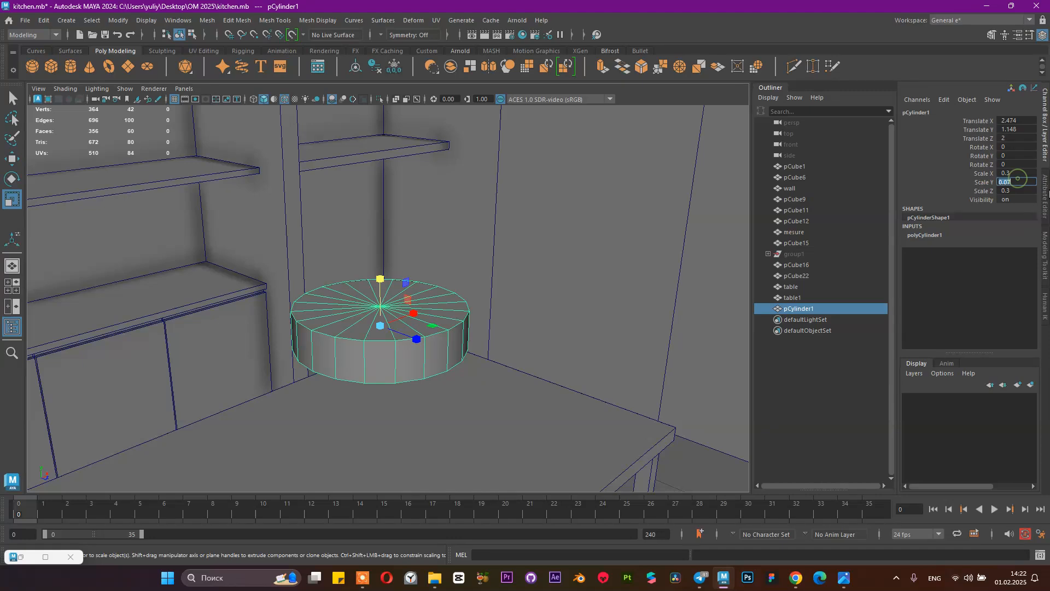
text(8)
key(Return)
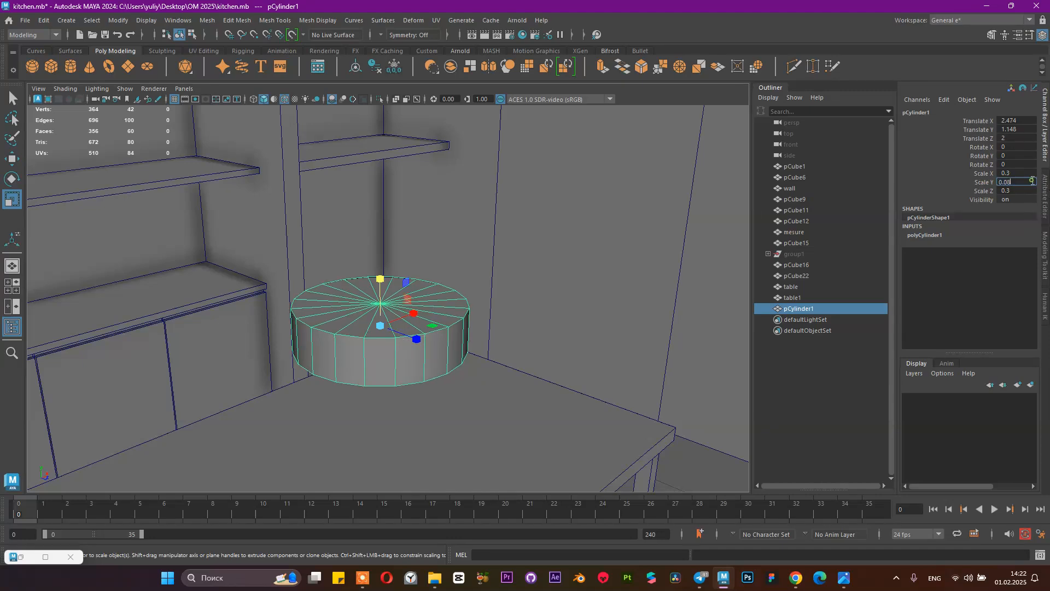
key(Return)
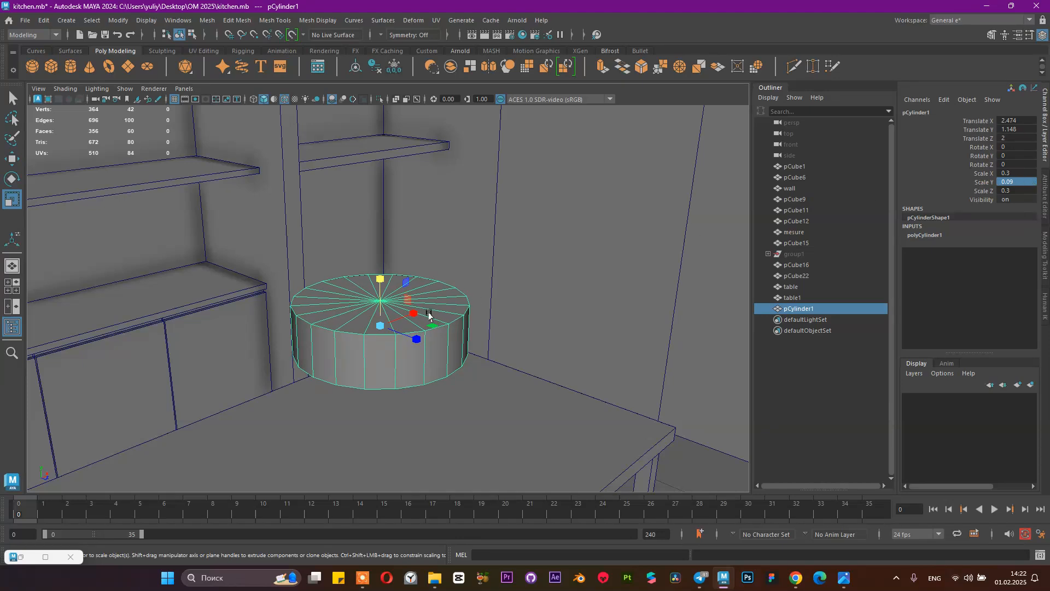
Step: Snap the cylinder's pivot to the centre of its top face
key(w)
key(d)
key(v)
drag(380, 281, 385, 286)
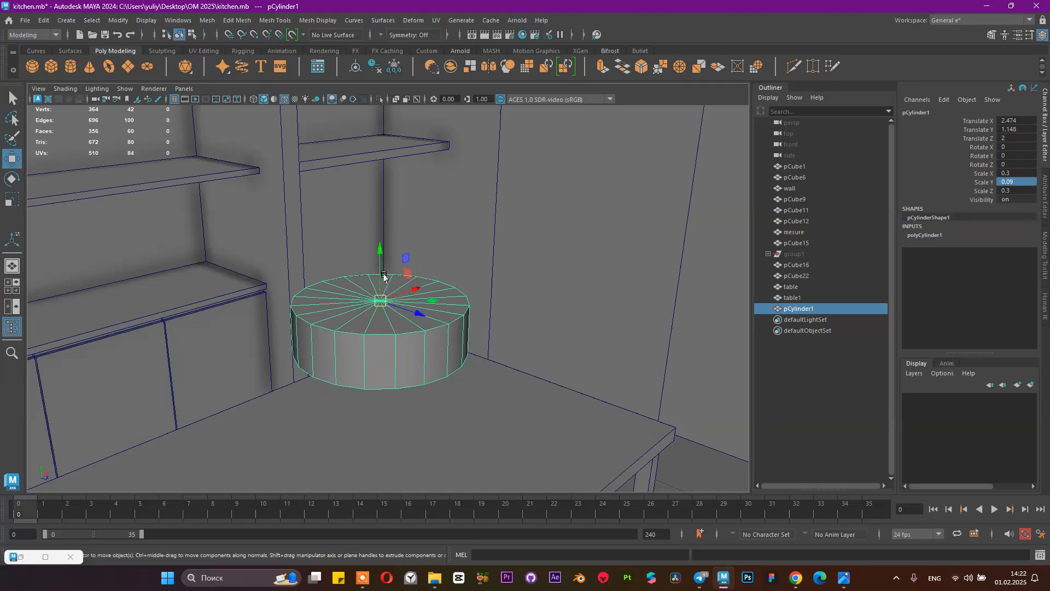
Step: Lower the cylinder into the tabletop so its top is level with the surface, at a Y position of about 0.73
drag(382, 257, 382, 362)
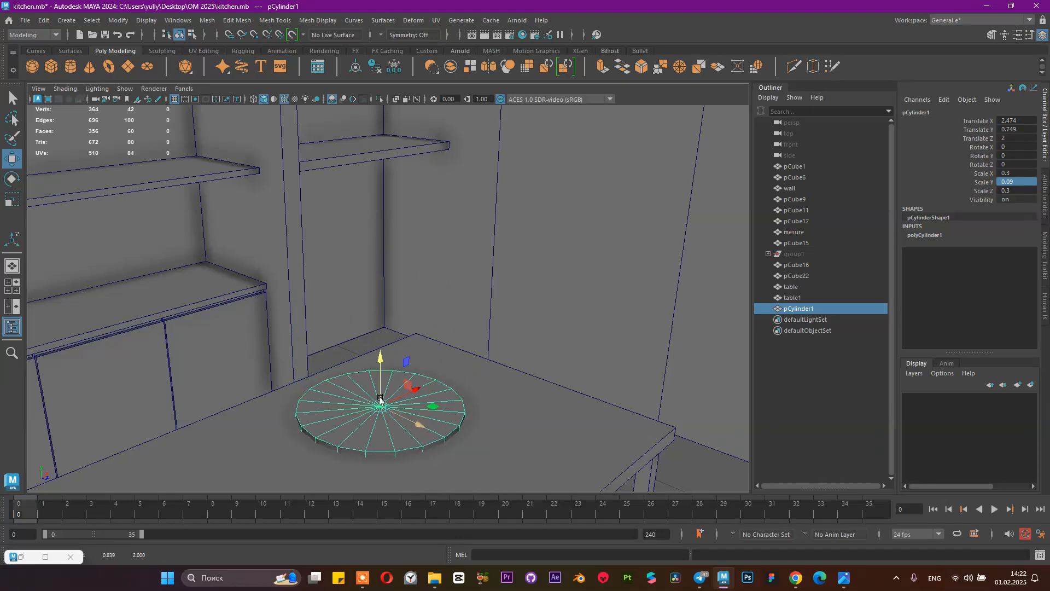
click(378, 360)
key(ctrl+z)
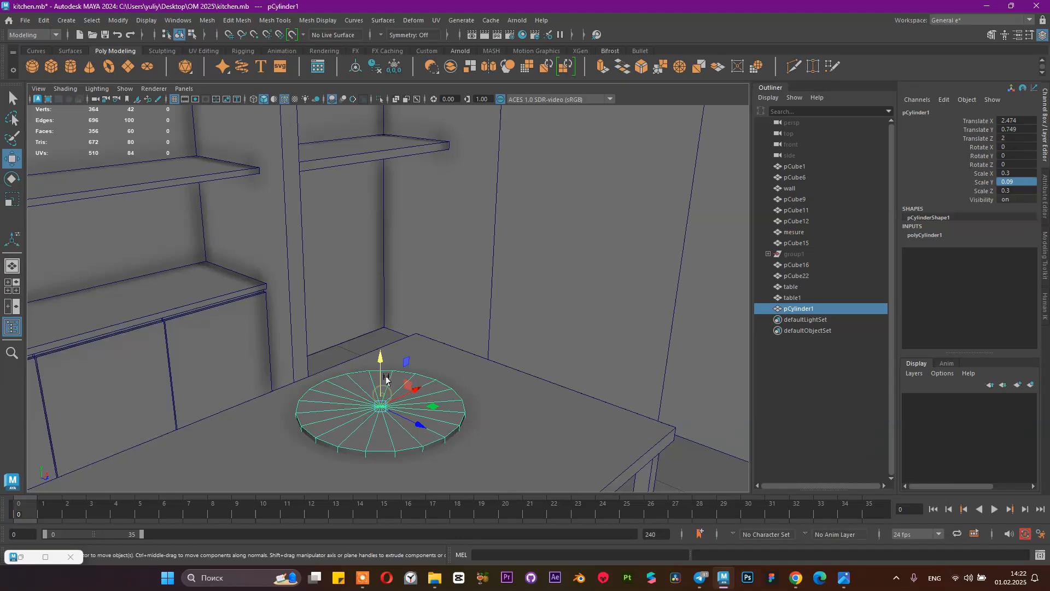
drag(381, 362, 257, 353)
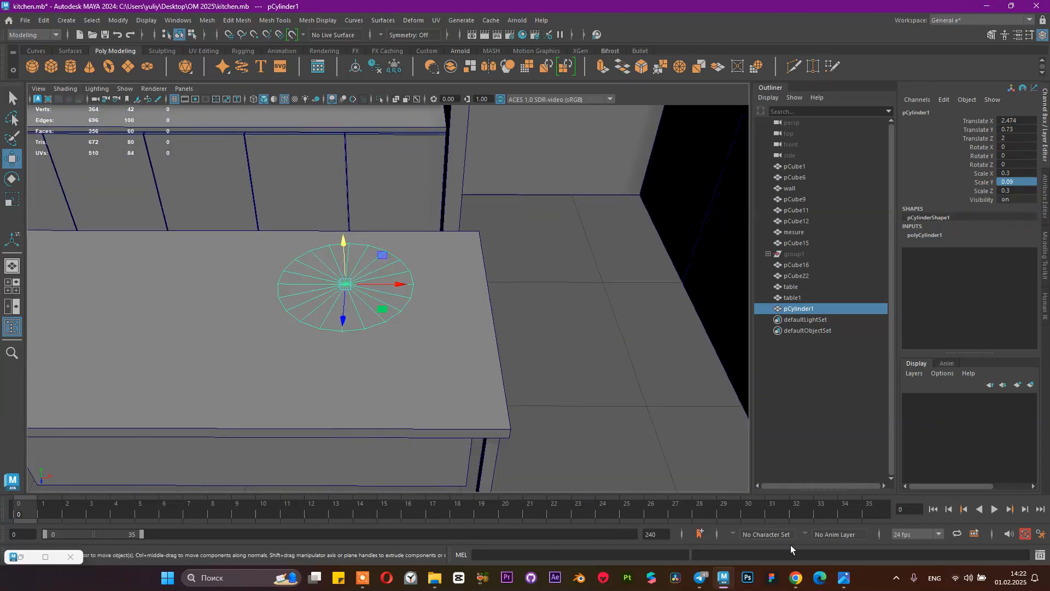
Step: Check the sink area in the reference photo and scale the cylinder down uniformly to about 0.206 in X and Z
mouse_move(849, 578)
click(815, 544)
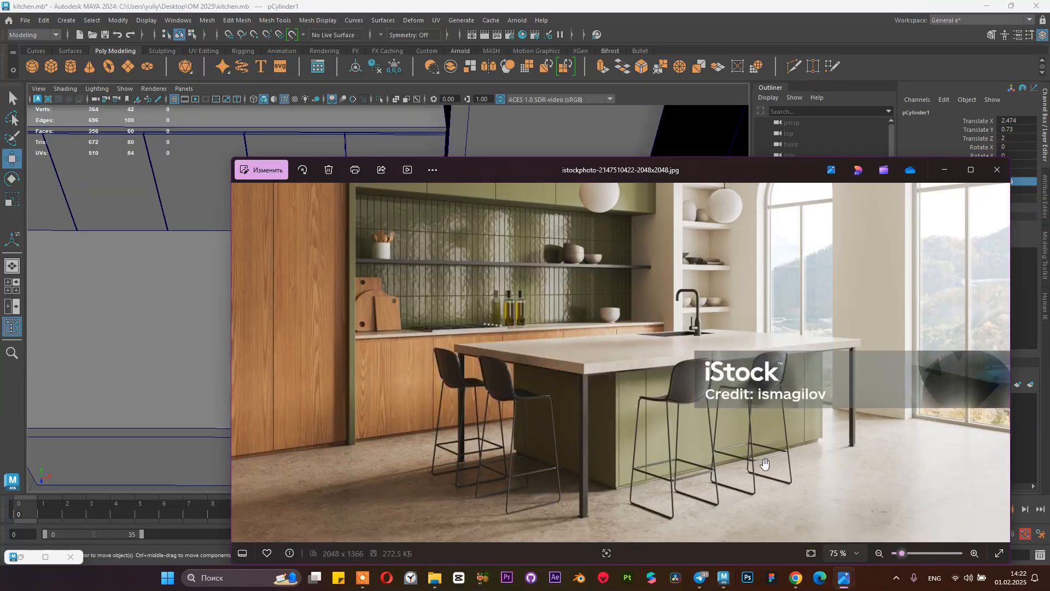
click(945, 169)
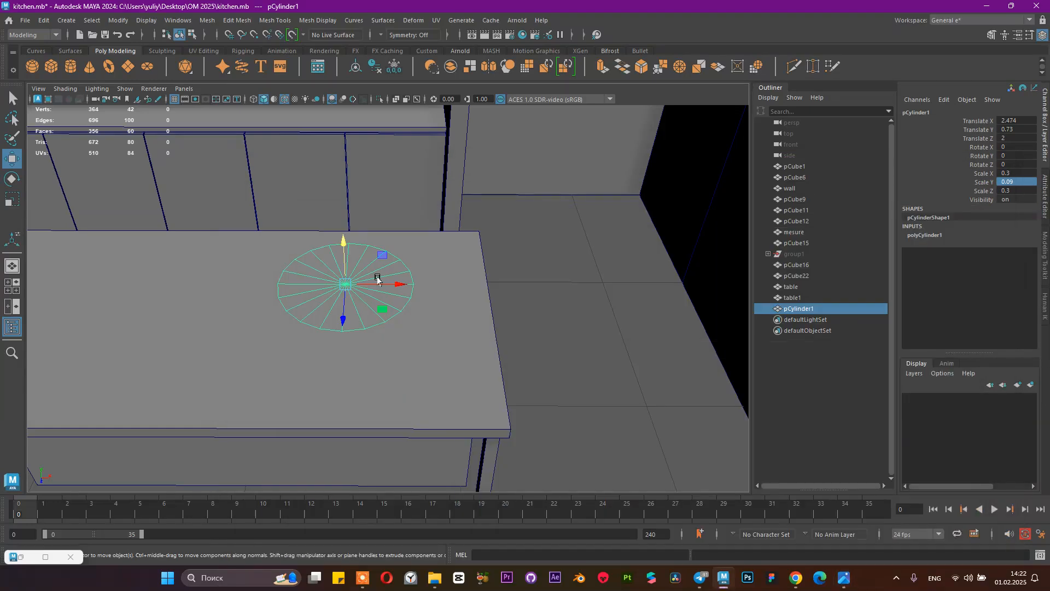
key(r)
drag(345, 285, 336, 329)
alt+right_drag(338, 328, 421, 368)
click(437, 323)
click(422, 291)
alt+drag(391, 319, 462, 359)
mouse_move(462, 359)
alt+right_down()
mouse_move(540, 390)
mouse_move(466, 369)
alt+right_up()
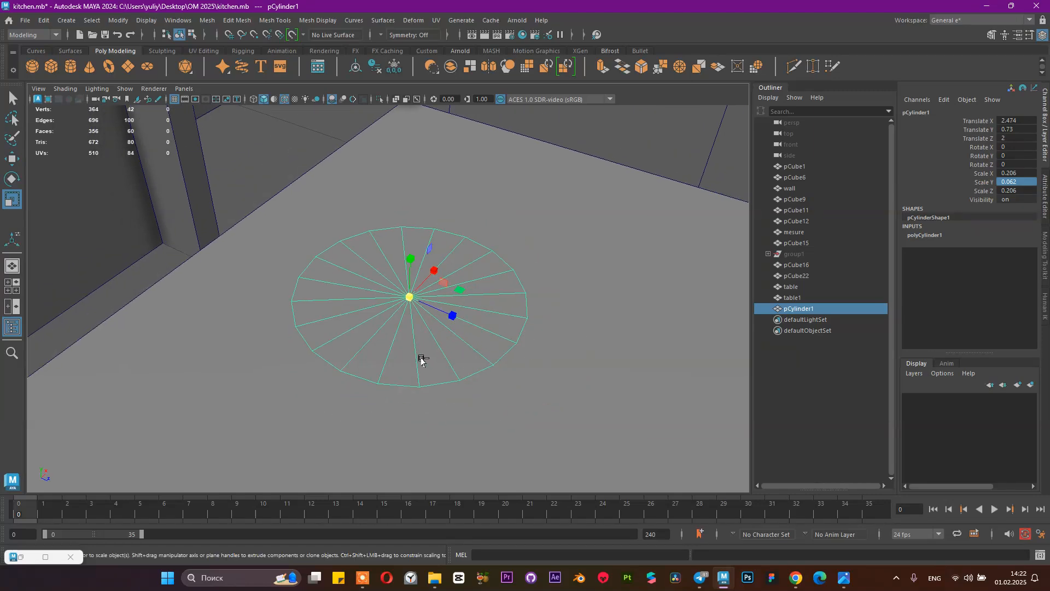
Step: Duplicate the cylinder in place and isolate the copy in the viewport
key(ctrl+d)
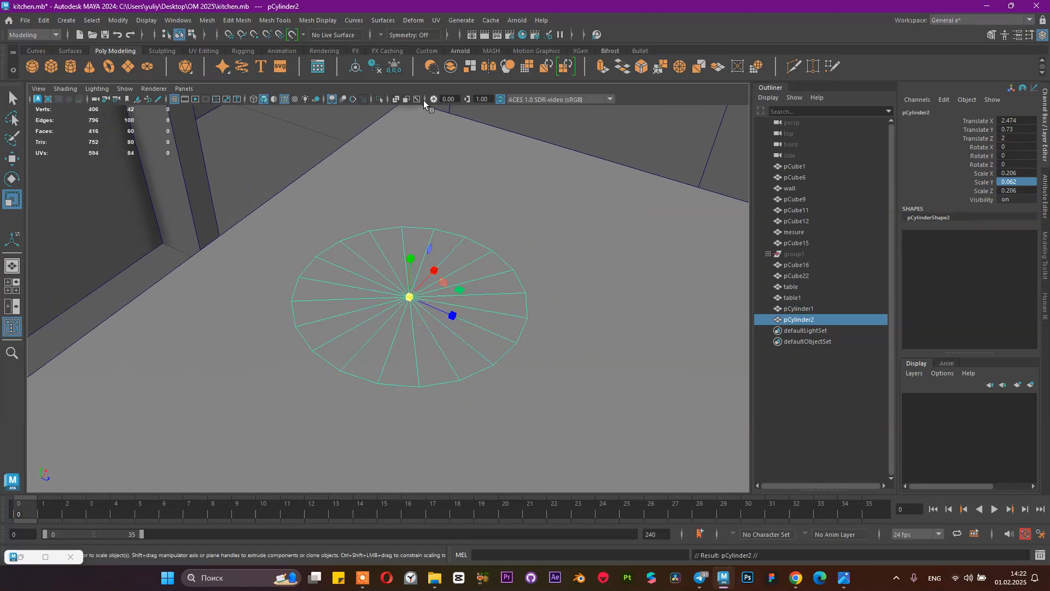
key(w)
click(803, 309)
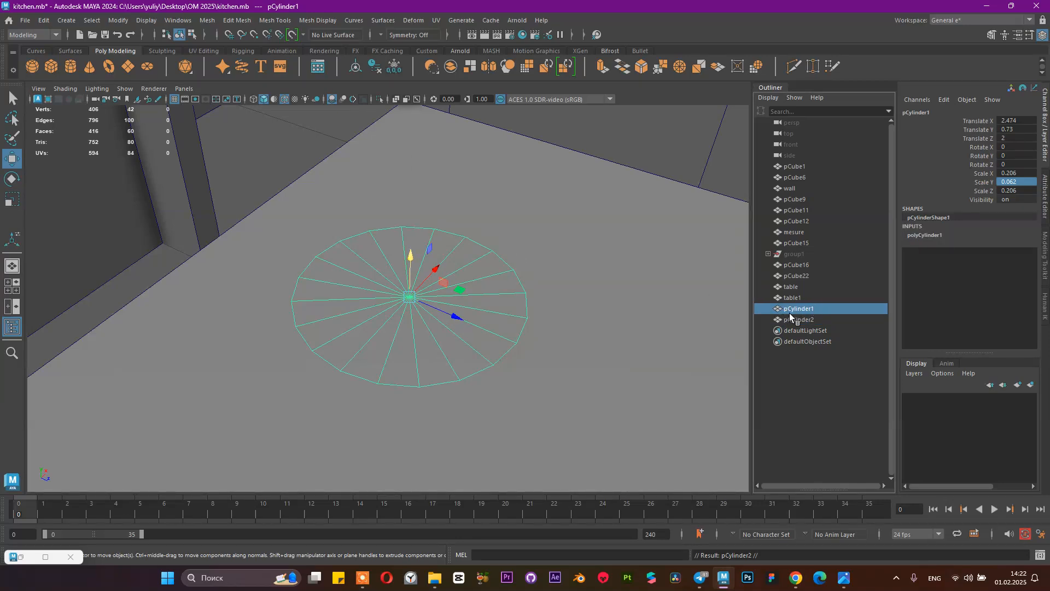
click(794, 320)
alt+drag(579, 301, 429, 102)
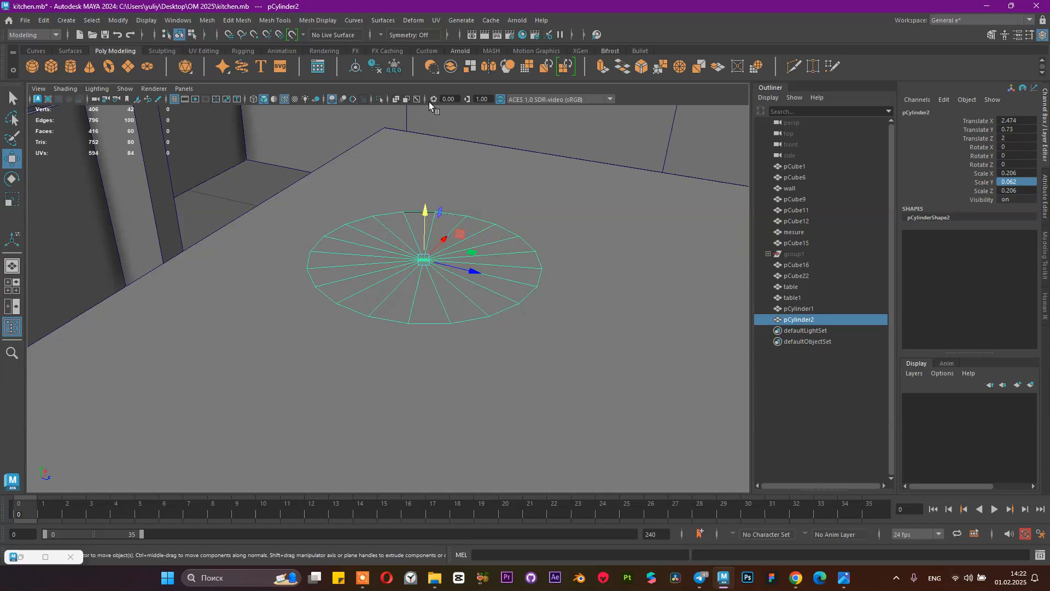
click(380, 99)
alt+drag(591, 285, 559, 268)
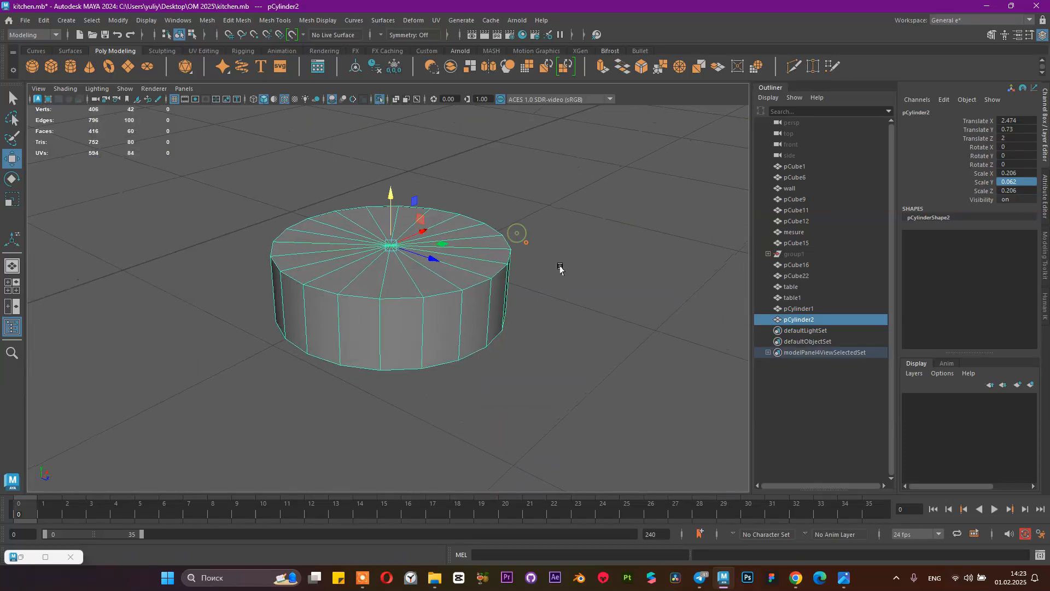
Step: Select only the top cap faces of the duplicated cylinder and delete them
scroll(559, 268, up, 2)
right_drag(521, 216, 519, 244)
alt+drag(518, 244, 494, 216)
scroll(494, 216, down, 5)
drag(276, 188, 539, 274)
drag(263, 155, 504, 225)
ctrl+drag(548, 305, 264, 223)
alt+drag(301, 230, 242, 276)
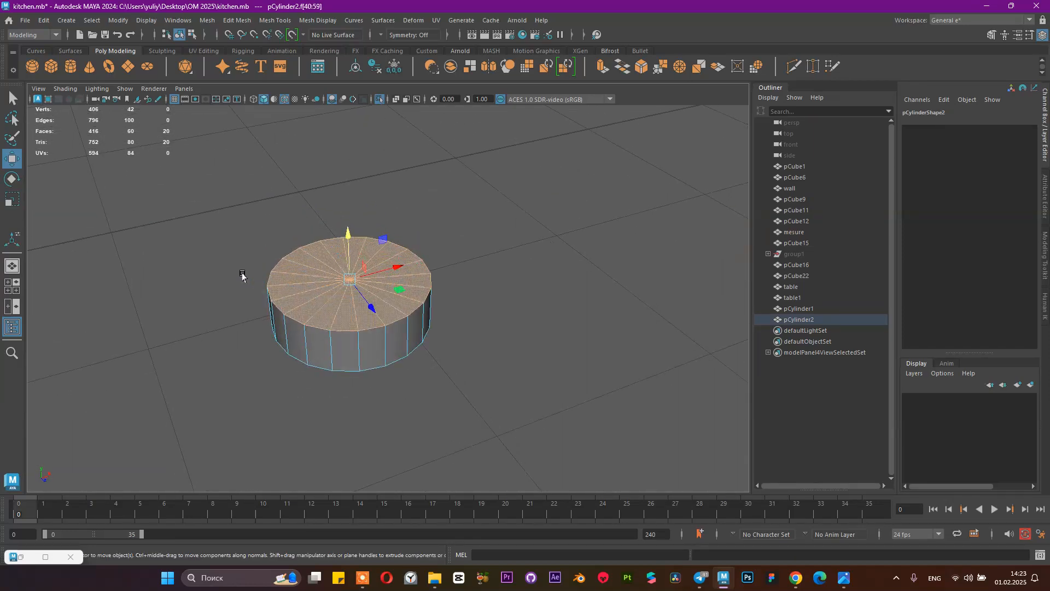
key(Delete)
Step: Extrude all faces of the open cylinder to give the sink bowl thin walls, and return to object mode
right_drag(413, 232, 387, 266)
double_click(387, 264)
click(602, 67)
scroll(387, 282, up, 3)
drag(425, 233, 421, 240)
scroll(485, 270, down, 2)
alt+drag(485, 271, 510, 269)
scroll(596, 304, up, 4)
right_drag(504, 232, 541, 220)
scroll(539, 249, down, 3)
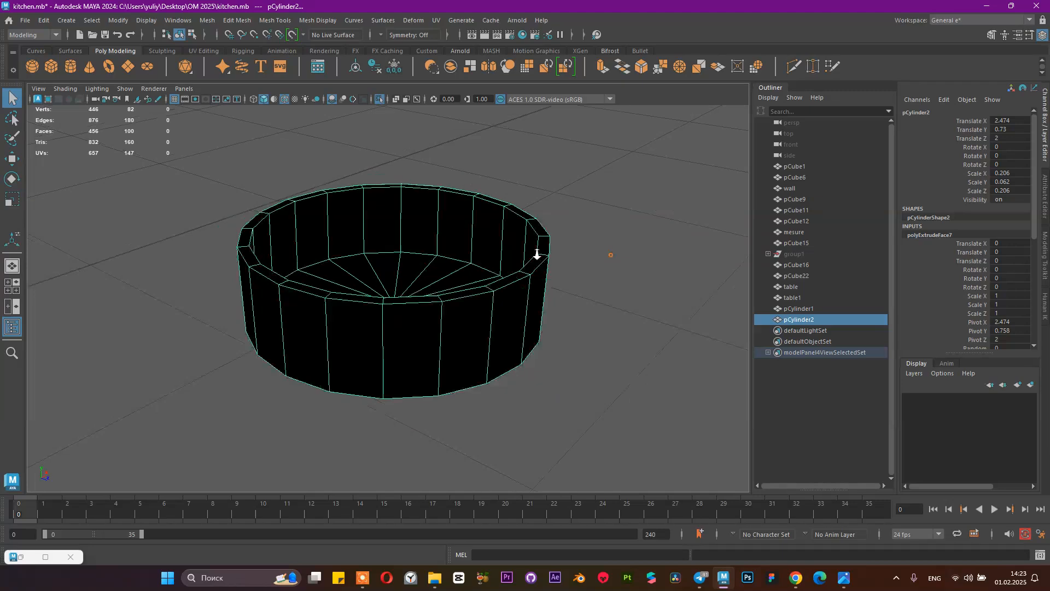
Step: Reverse the normals of the sink bowl so its faces shade correctly, and return to object mode
click(95, 90)
click(109, 165)
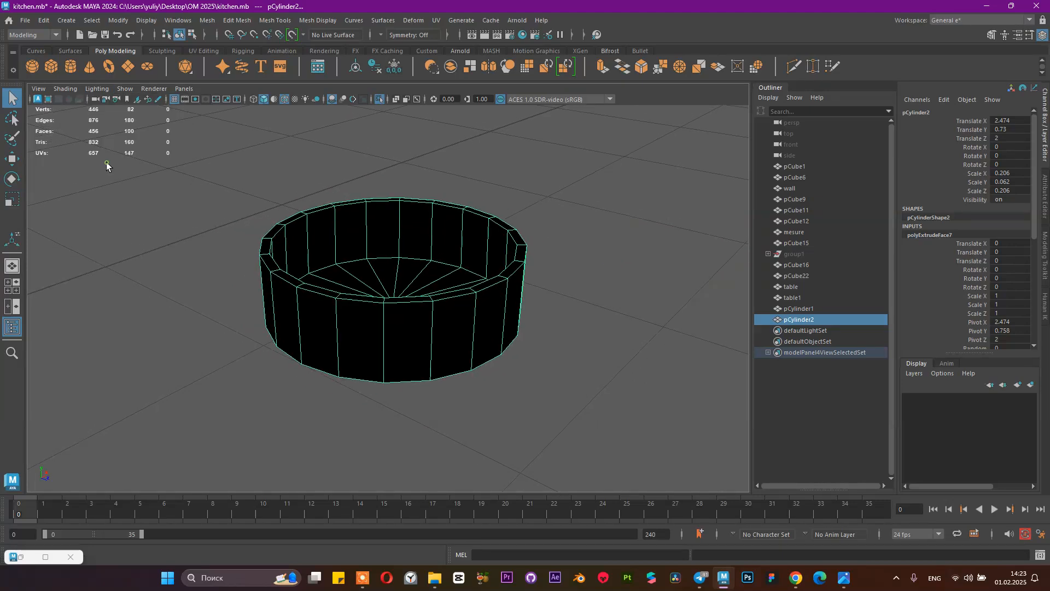
click(100, 90)
click(110, 165)
alt+drag(473, 264, 424, 305)
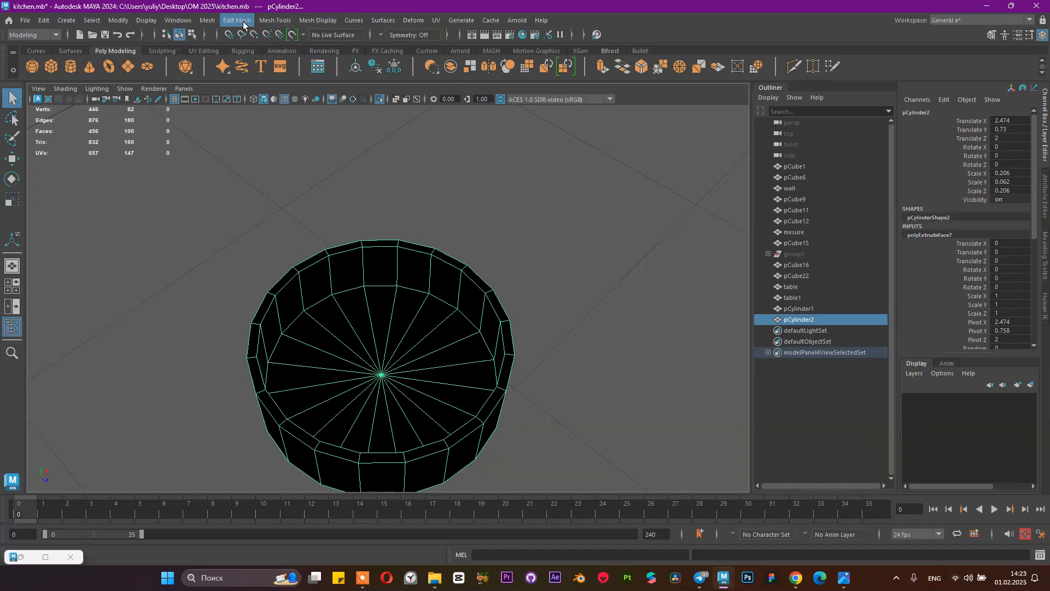
click(311, 20)
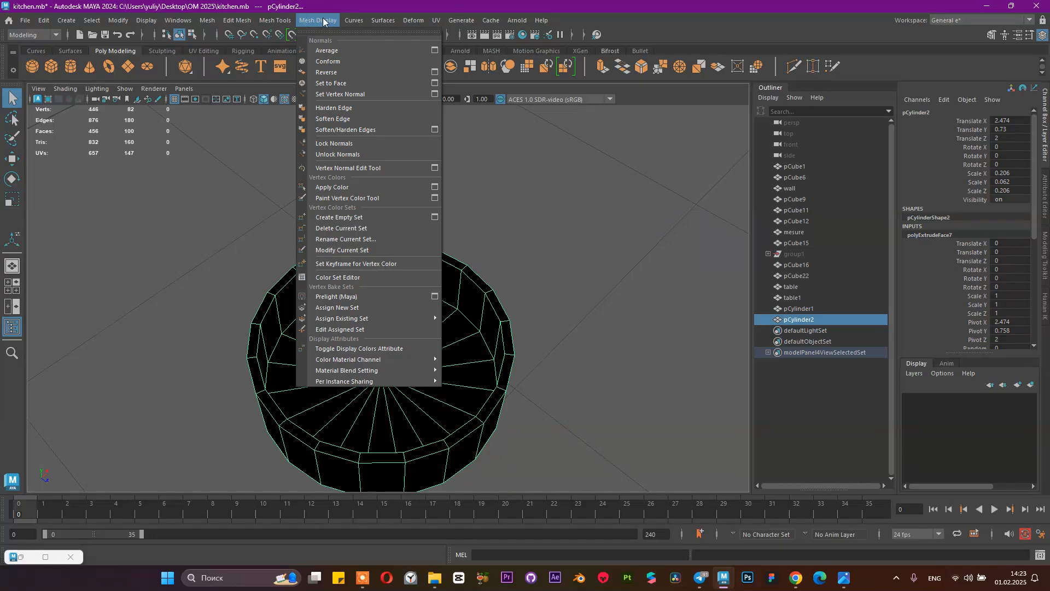
click(333, 73)
right_drag(416, 252, 475, 235)
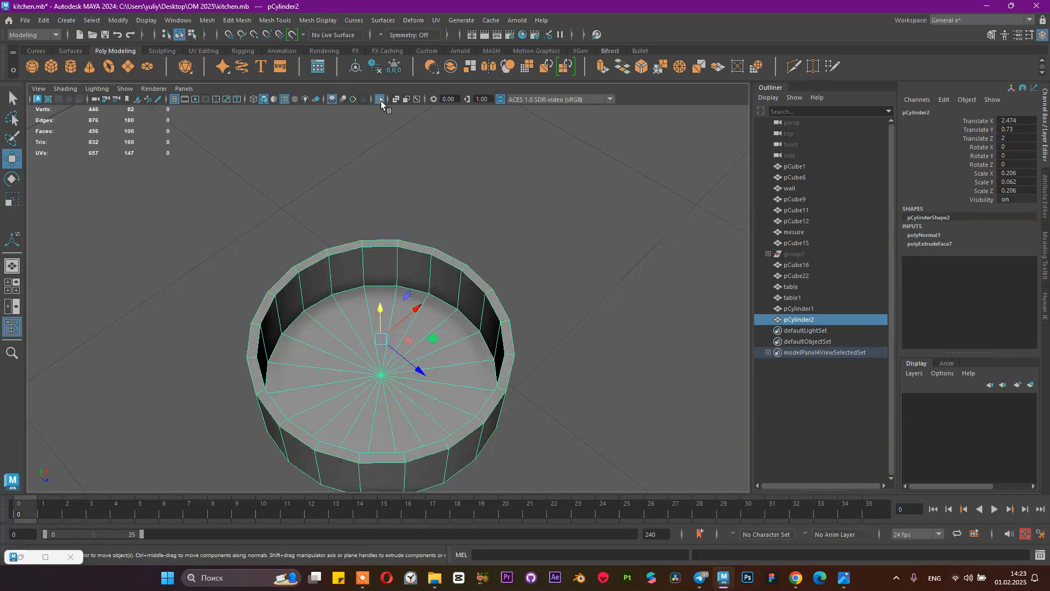
Step: Check the bowl within the tabletop, isolate it again and bevel its inner bottom edge loop with fraction 0.3 and 3 segments
click(380, 100)
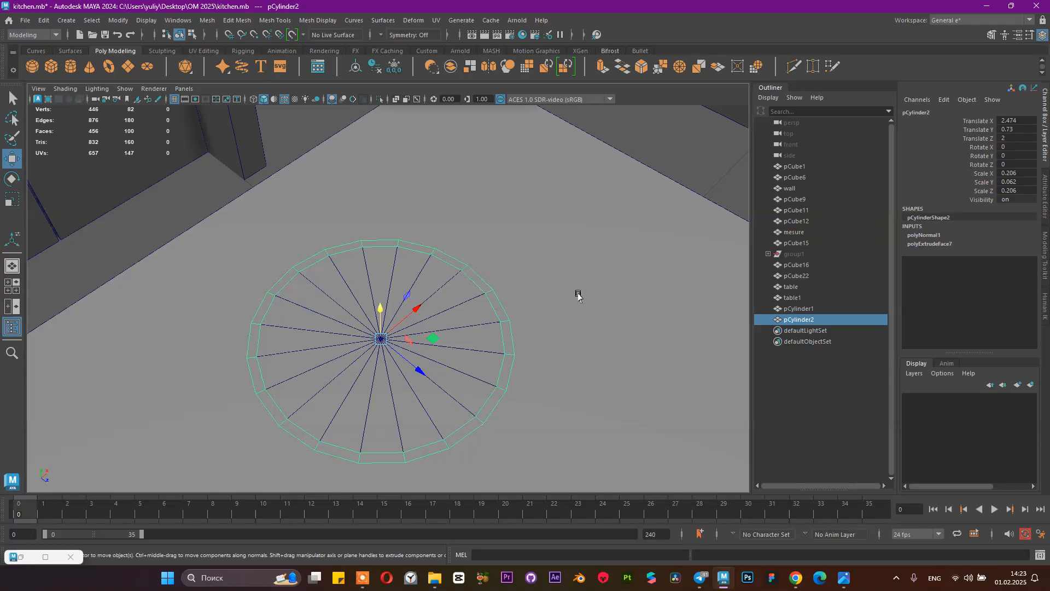
click(380, 99)
scroll(511, 234, up, 5)
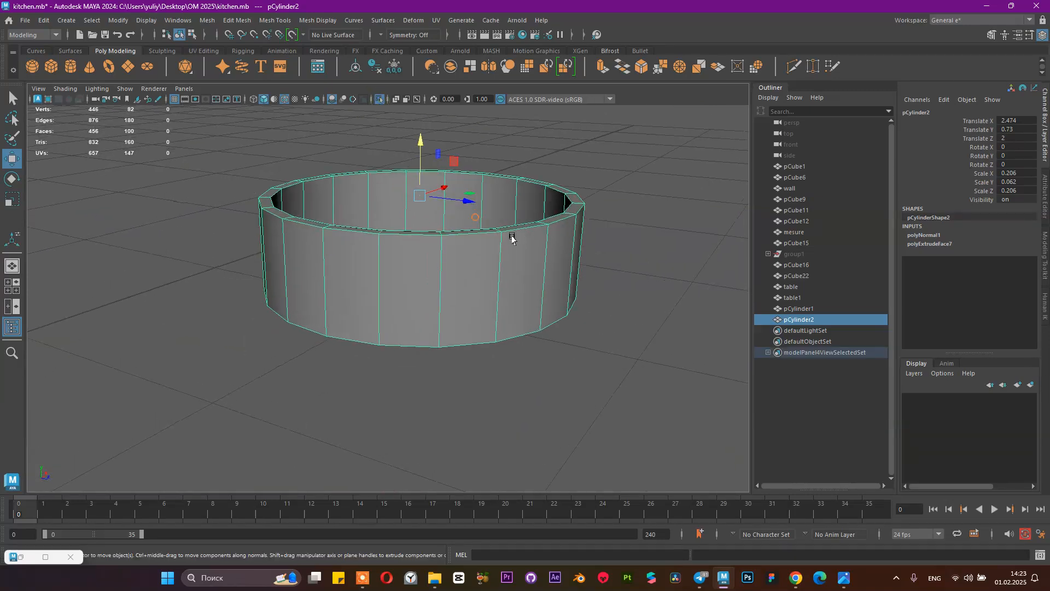
right_click(488, 251)
click(488, 221)
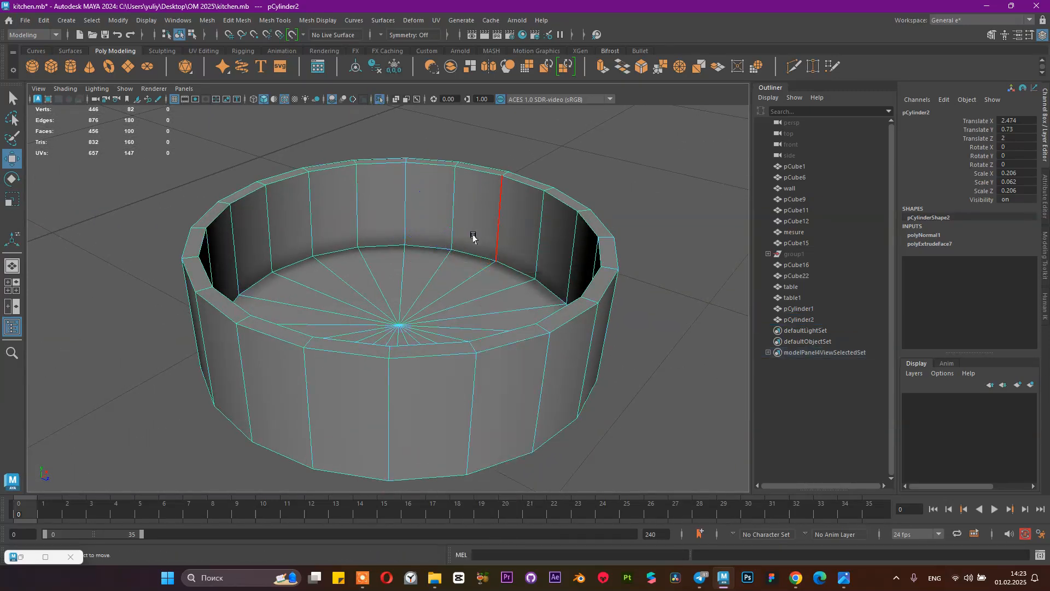
double_click(466, 249)
key(ctrl+b)
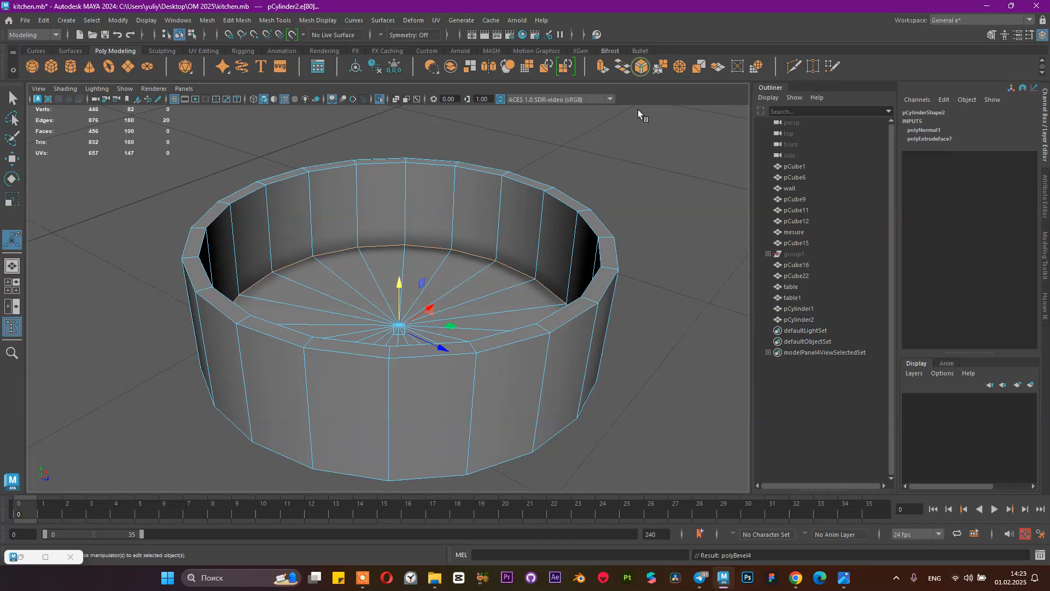
middle_drag(484, 344, 483, 352)
alt+drag(482, 352, 569, 290)
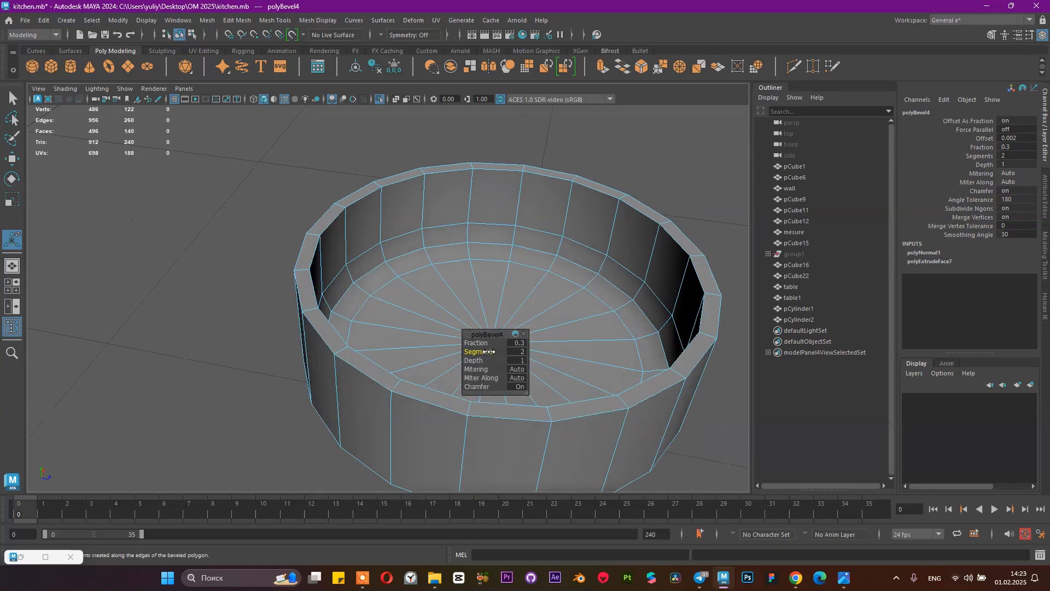
middle_drag(485, 352, 489, 352)
alt+drag(491, 352, 471, 215)
right_drag(463, 160, 463, 161)
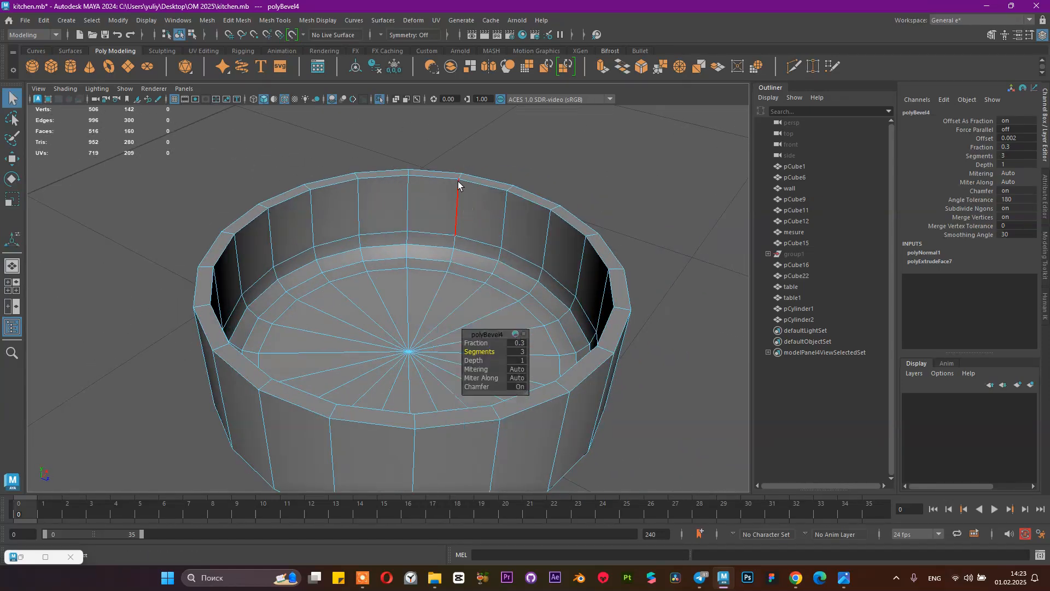
Step: Try to bevel the bowl's top rim edge loops with fraction 0.3
double_click(447, 178)
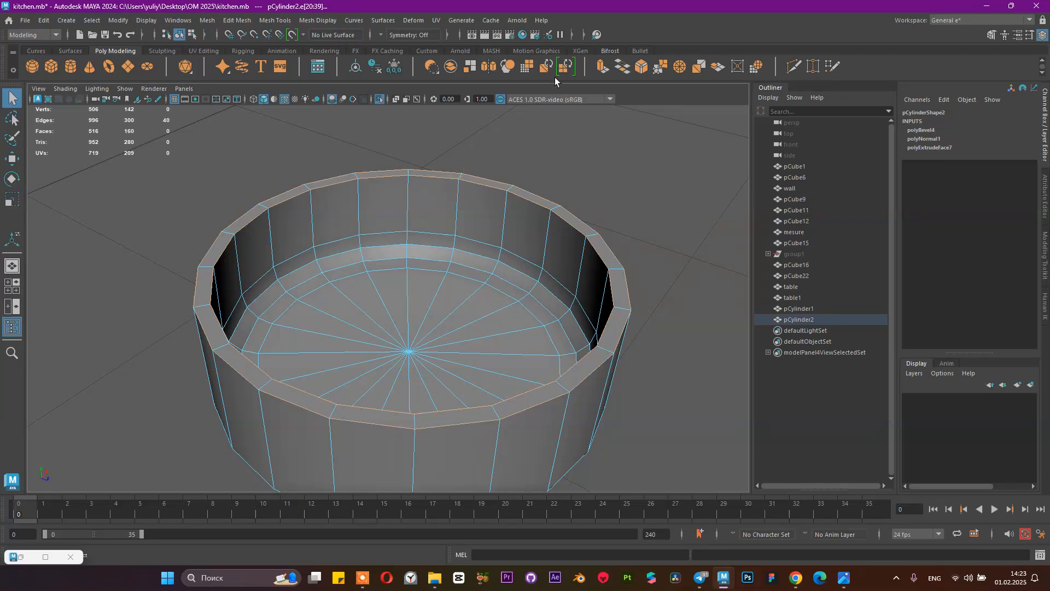
click(641, 66)
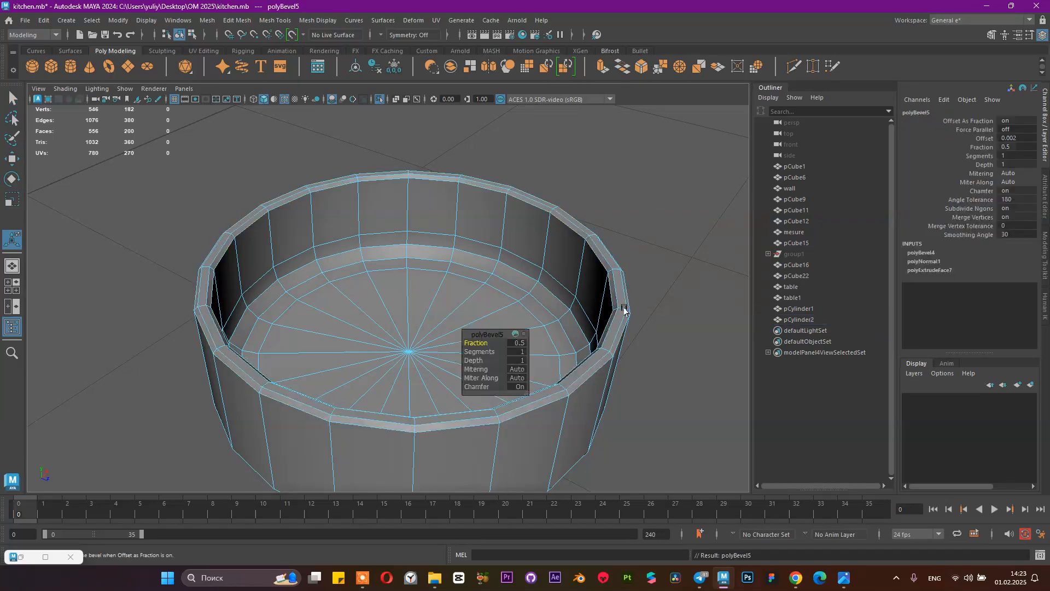
middle_drag(480, 342, 480, 342)
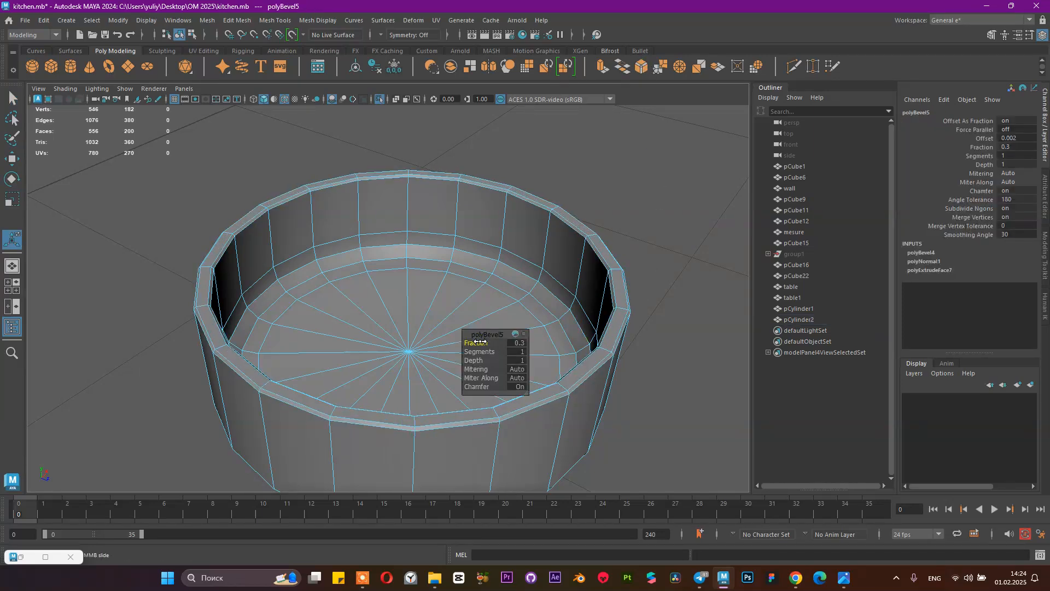
alt+drag(476, 307, 480, 274)
right_drag(464, 252, 522, 200)
key(ctrl+z)
key(ctrl+z)
key(ctrl+z)
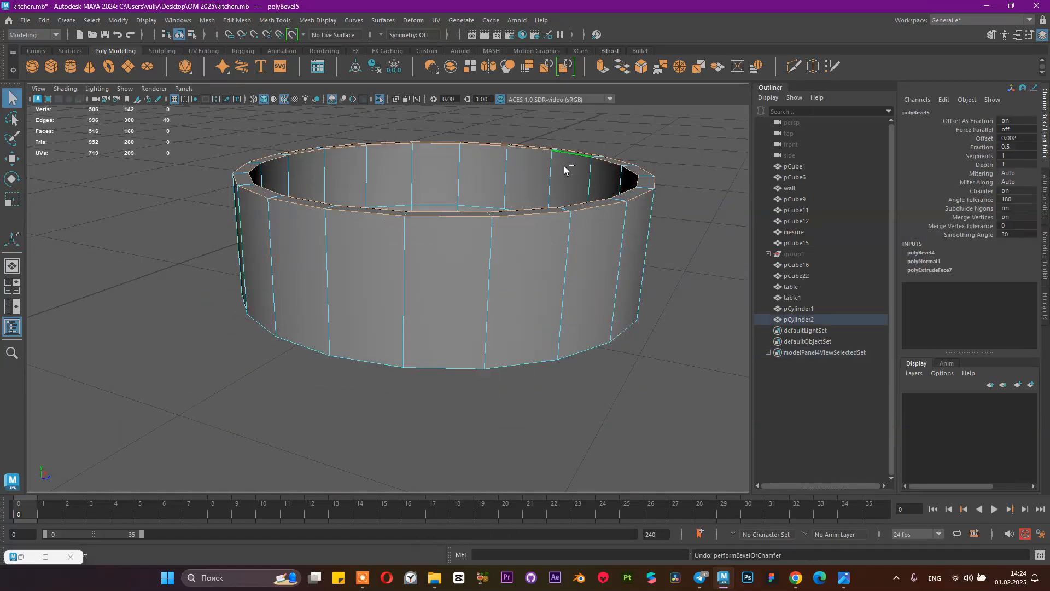
Step: Set the Insert Edge Loop tool to relative distance from edge and insert one loop around the outer wall just below the rim
alt+drag(514, 173, 530, 188)
right_drag(530, 188, 581, 156)
shift+right_drag(470, 195, 402, 204)
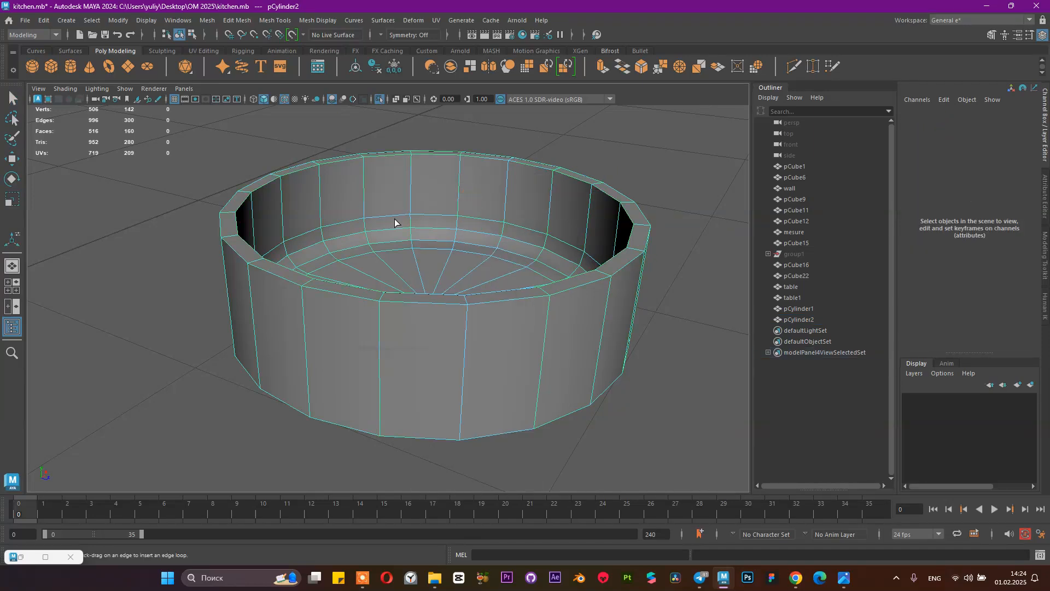
click(302, 297)
key(ctrl+z)
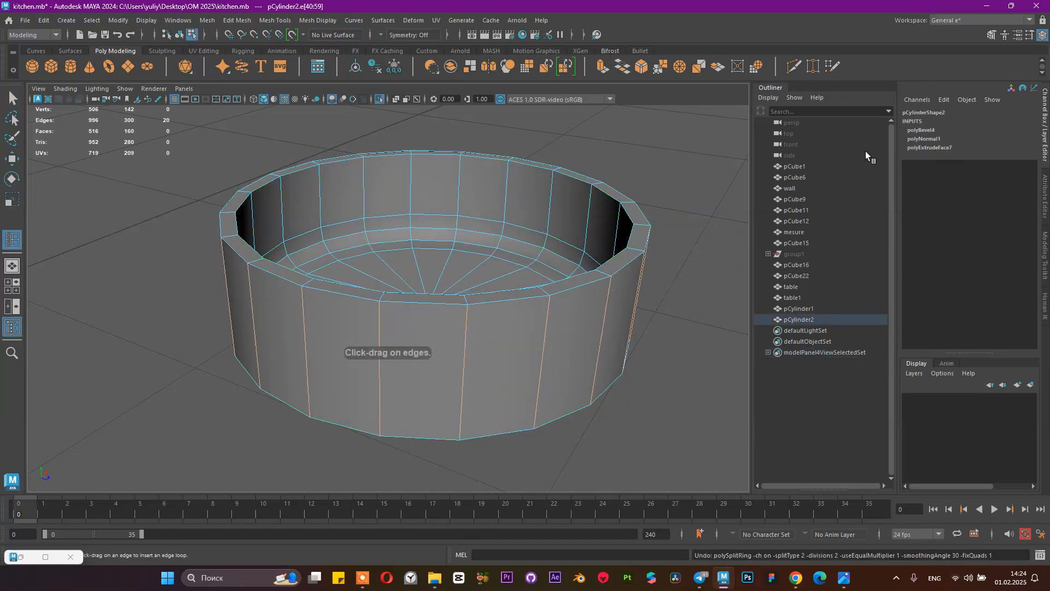
click(1031, 35)
click(877, 168)
drag(376, 306, 426, 314)
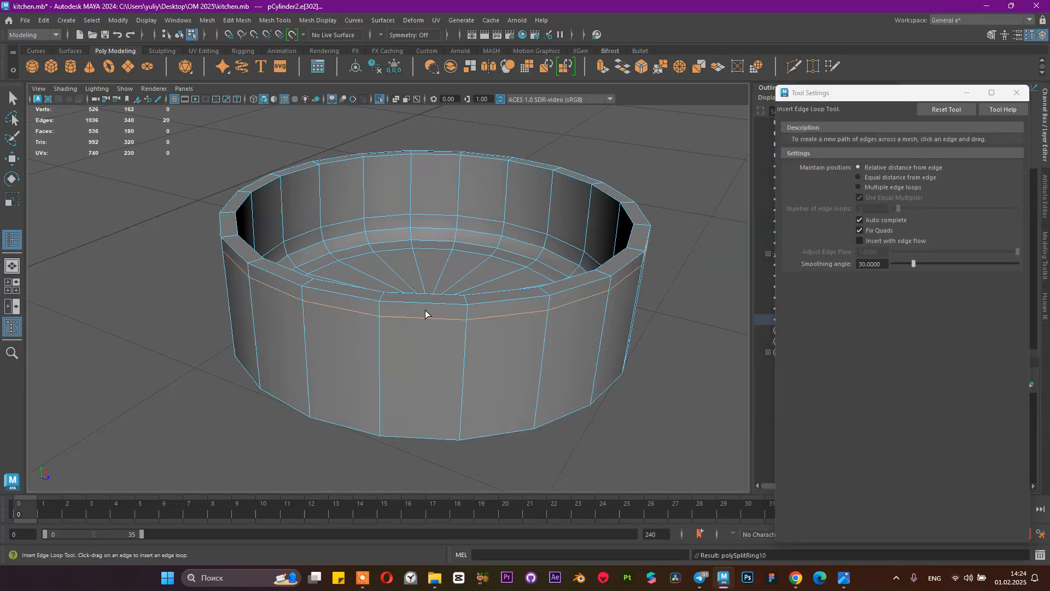
Step: Select the narrow ring of outer faces below the rim and extrude it outward by about 0.006
key(q)
right_drag(418, 304, 419, 287)
click(398, 310)
shift+double_click(362, 307)
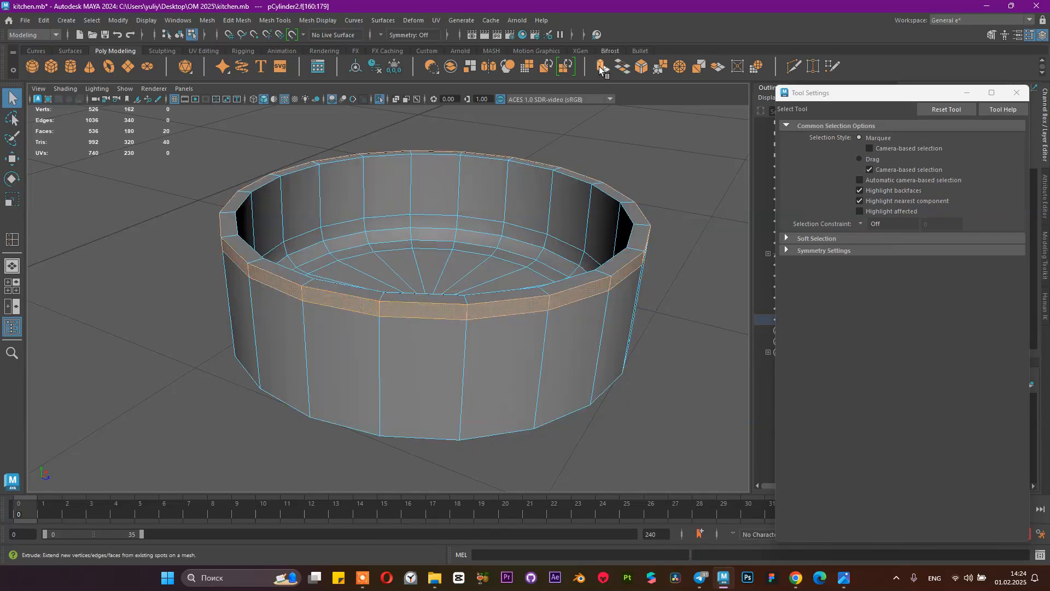
click(600, 67)
drag(323, 319, 326, 313)
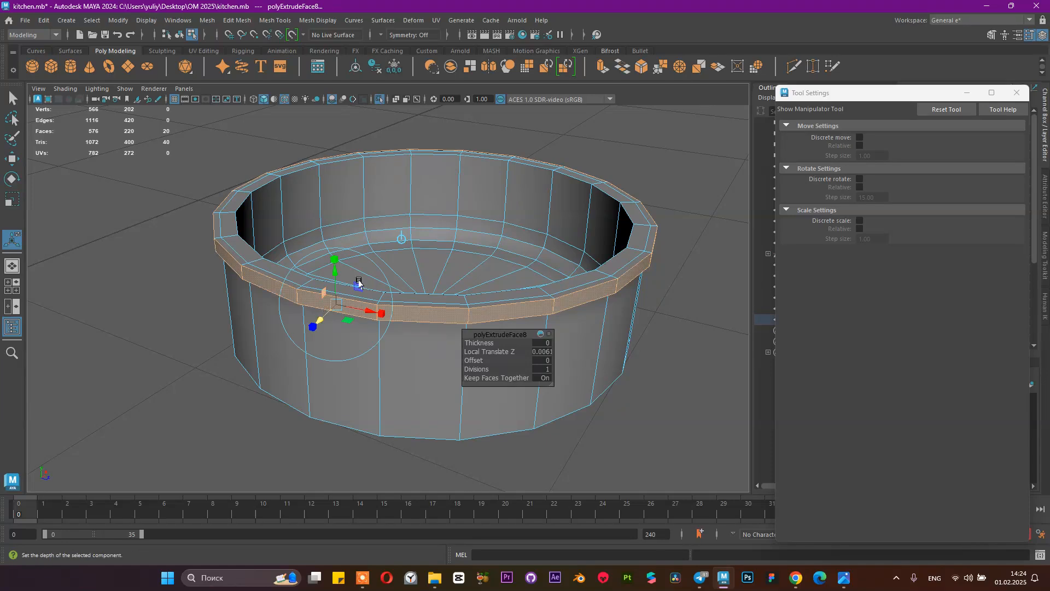
Step: Reselect the outer face ring of the lip and scale it down slightly, in height and then uniformly
right_drag(253, 207, 302, 183)
scroll(421, 219, up, 2)
right_drag(412, 234, 409, 252)
click(409, 250)
shift+double_click(348, 246)
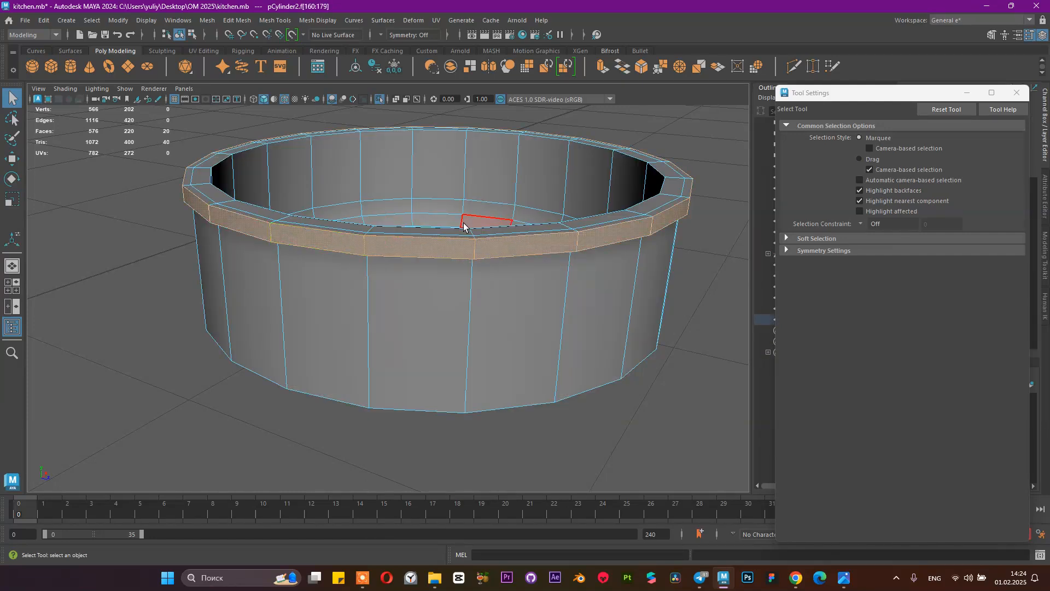
key(r)
drag(428, 121, 437, 141)
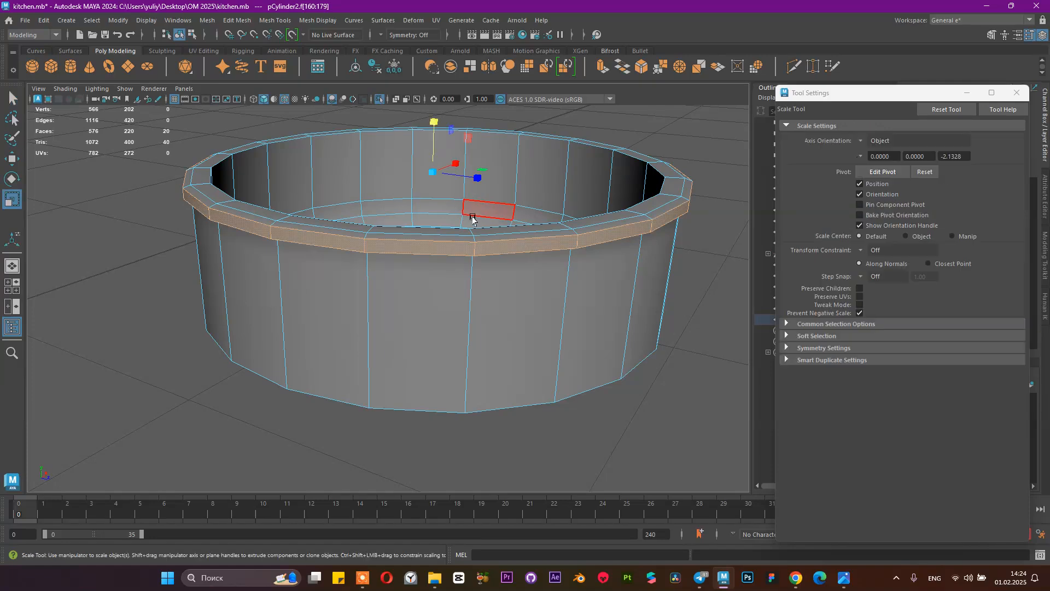
drag(433, 170, 432, 174)
Step: Bevel the inner top edge loop of the bowl's rim with fraction 0.3 and 3 segments, and return to object mode
alt+drag(515, 197, 441, 188)
click(439, 189)
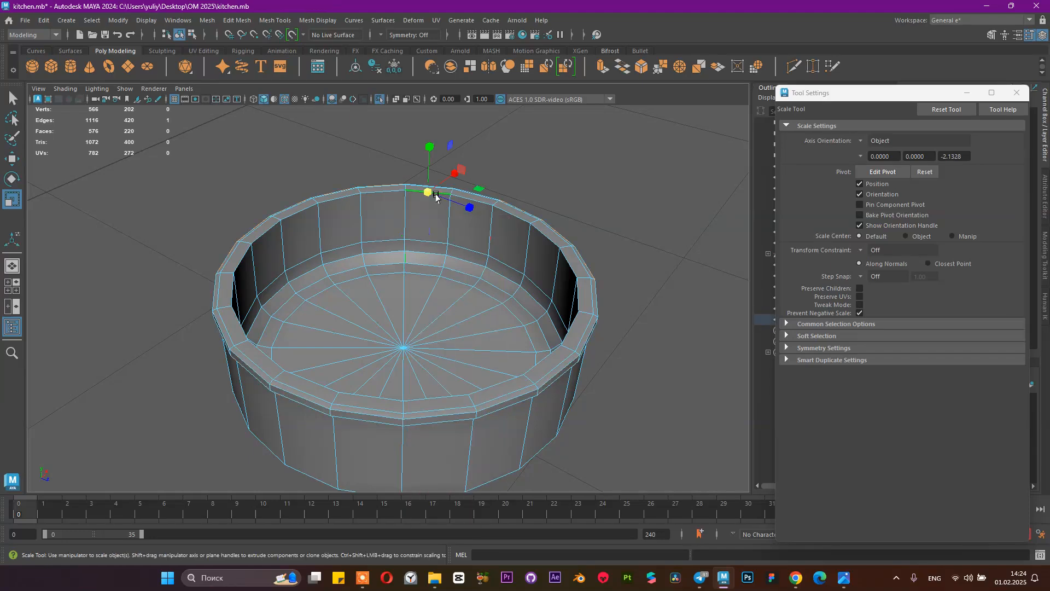
click(648, 66)
drag(479, 351, 478, 343)
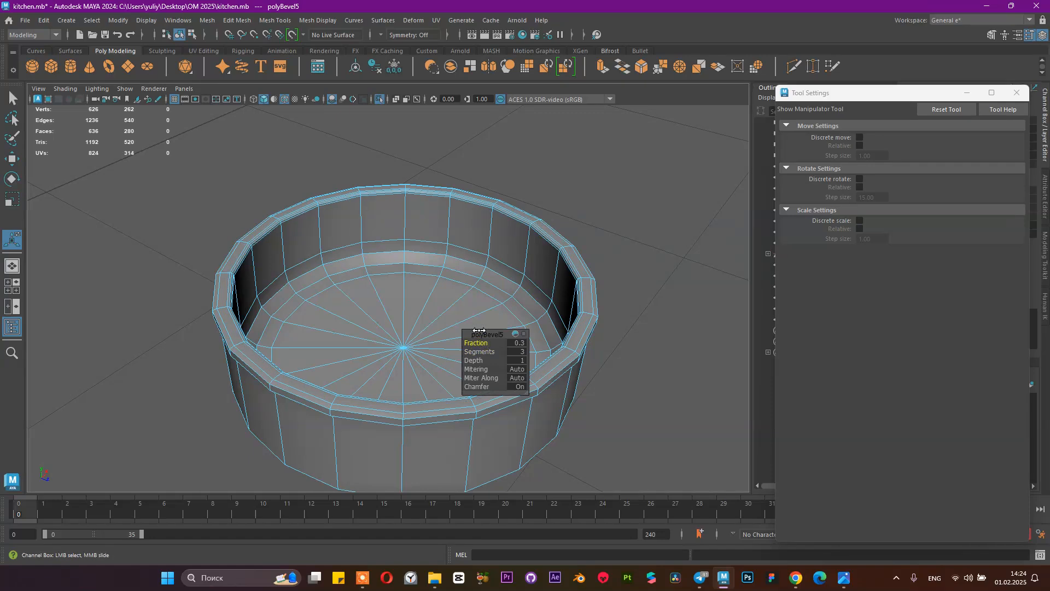
key(q)
click(465, 135)
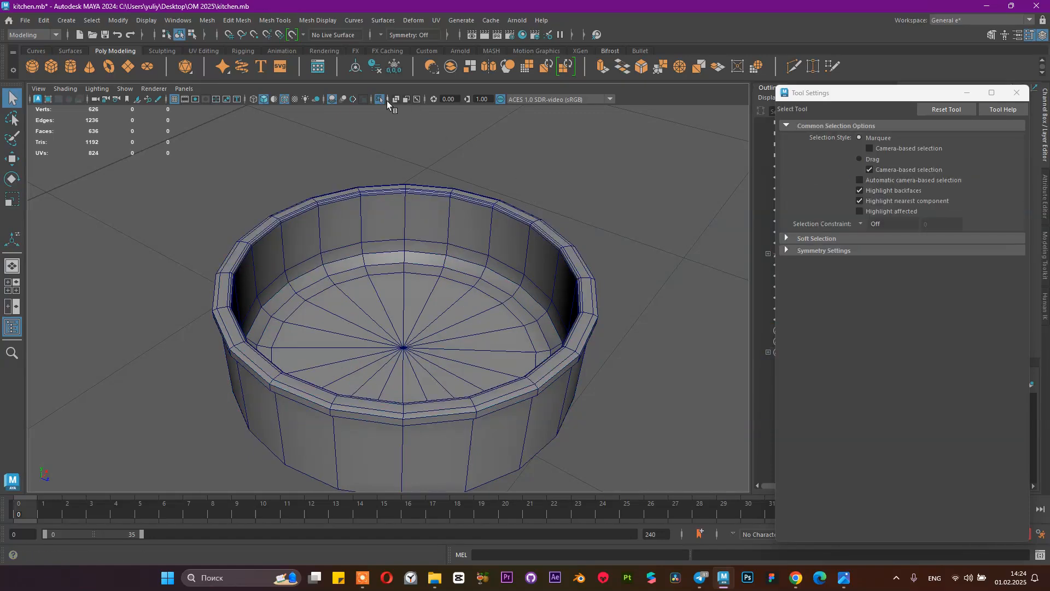
Step: Turn off the wireframe overlay on shaded objects, select the sink bowl and end its isolation to show the full kitchen
click(282, 100)
alt+drag(579, 219, 565, 195)
alt+right_drag(563, 197, 251, 160)
mouse_move(263, 176)
alt+mouse_down()
mouse_move(240, 267)
mouse_move(269, 114)
alt+mouse_up()
alt+right_drag(394, 279, 526, 350)
alt+drag(527, 351, 498, 429)
click(471, 343)
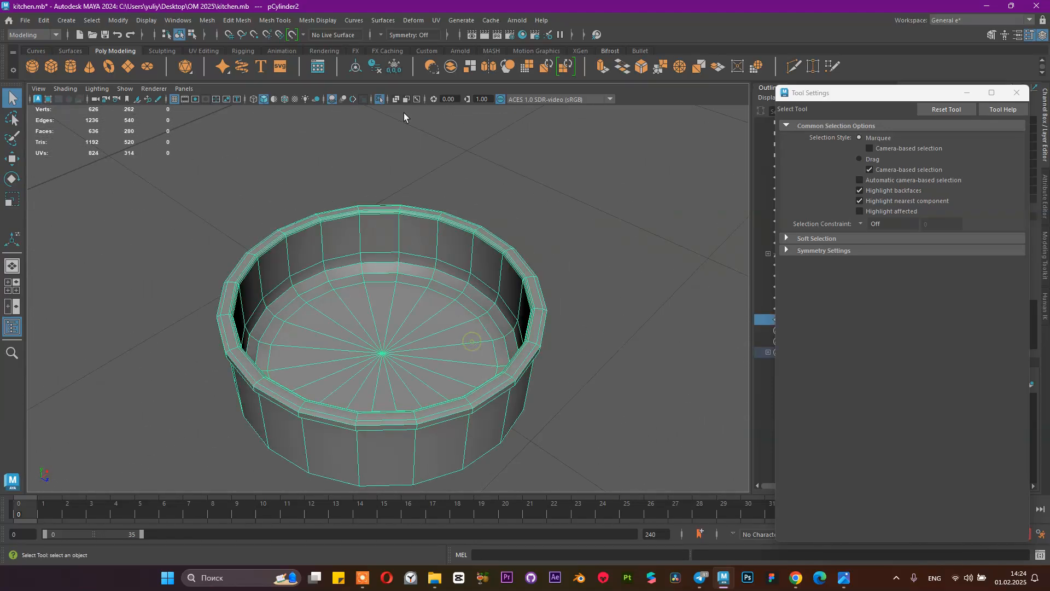
click(380, 99)
Step: Raise the sink bowl to a Translate Y of about 0.741 so its lip sits slightly above the tabletop
key(w)
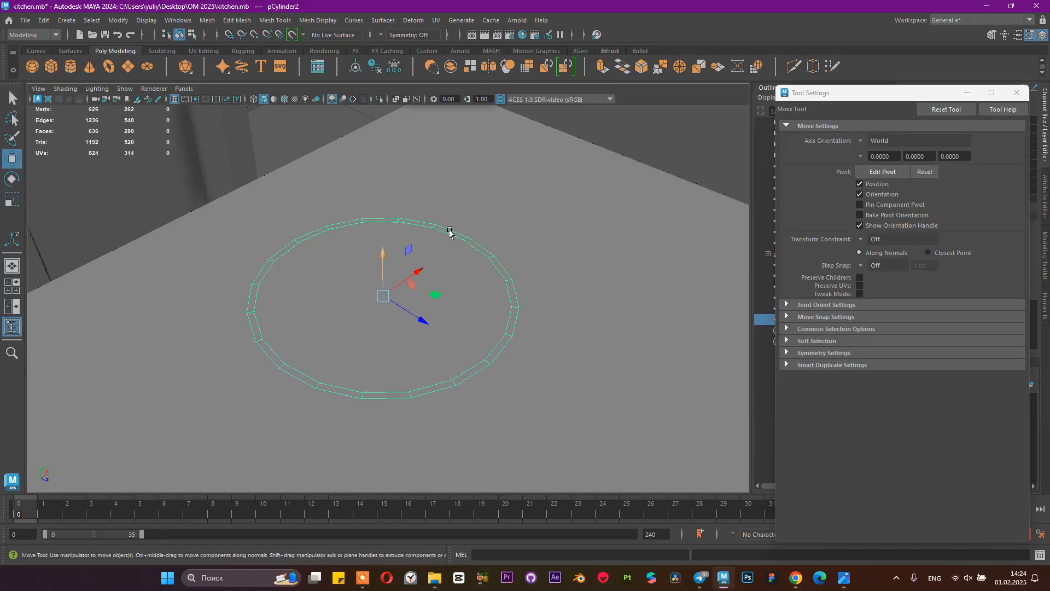
click(386, 252)
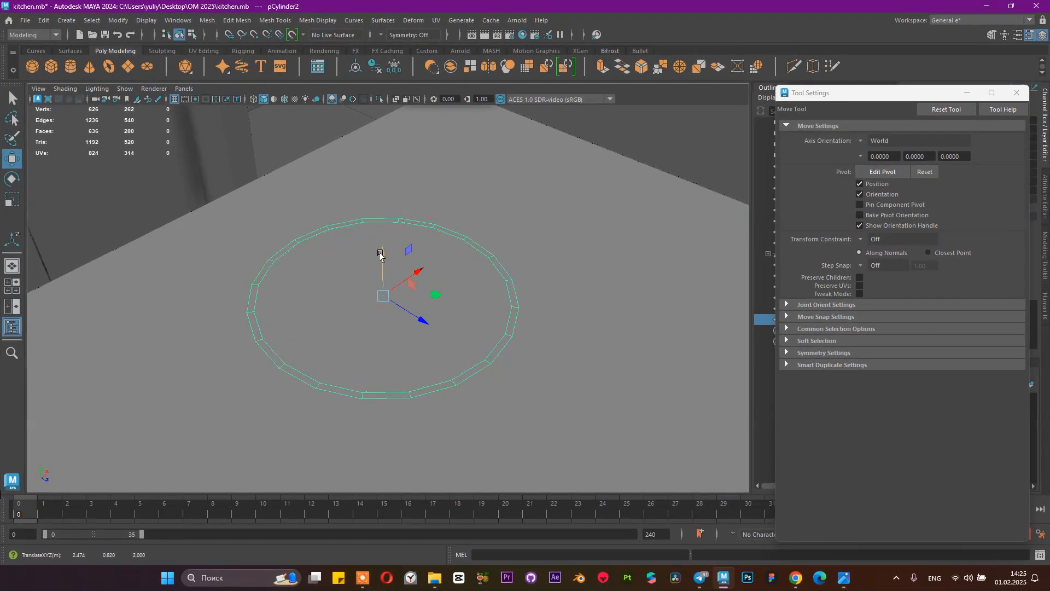
drag(395, 257, 395, 256)
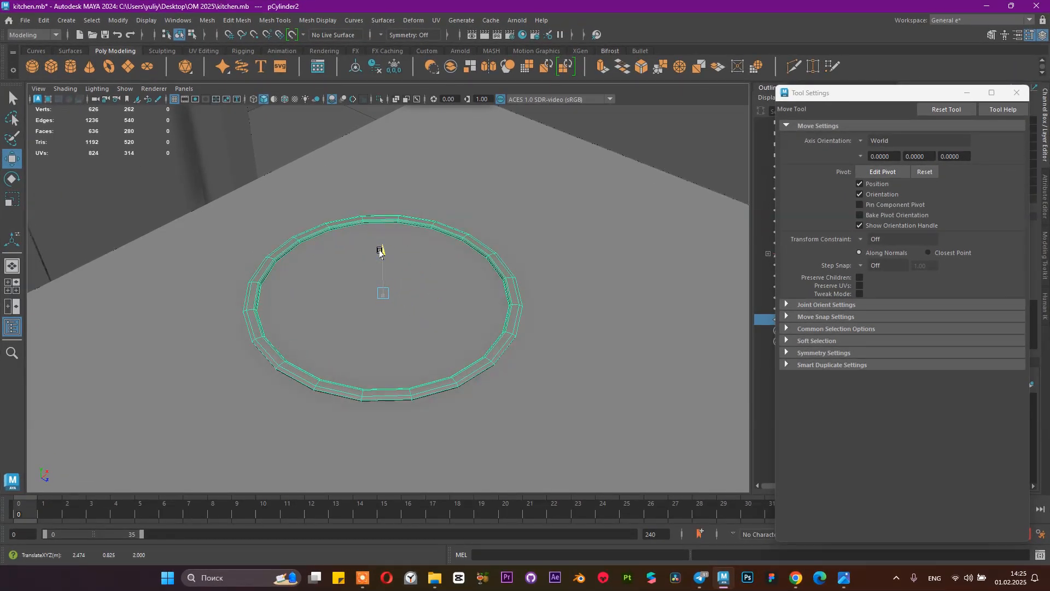
middle_drag(523, 297, 508, 293)
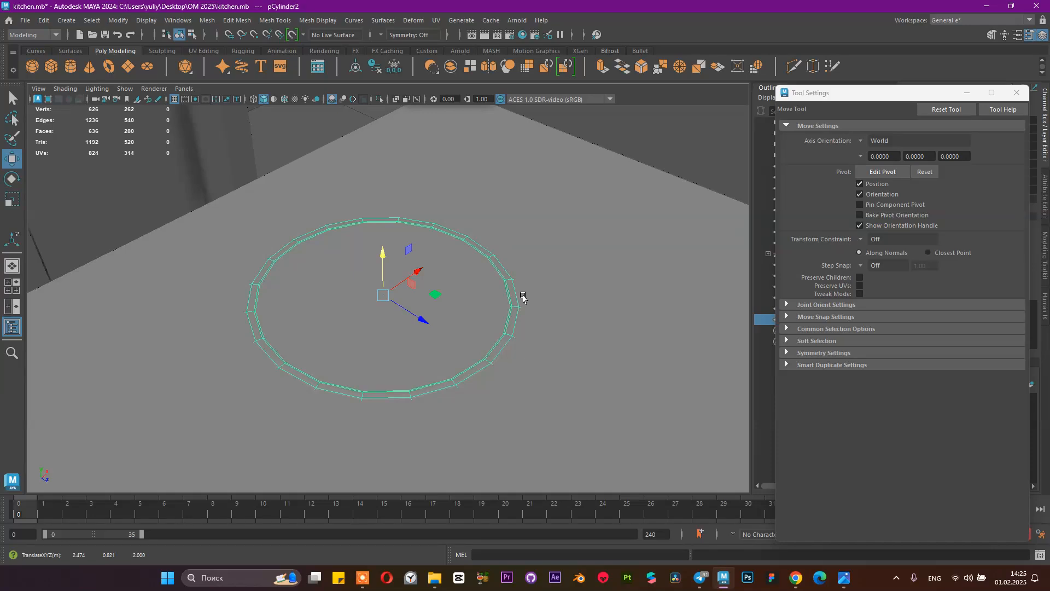
drag(384, 255, 383, 248)
Step: Check the sink's lip against the tabletop, minimize the tool settings window and save the scene
alt+drag(453, 251, 487, 293)
drag(429, 138, 411, 171)
click(514, 234)
alt+right_drag(573, 237, 318, 233)
alt+drag(319, 233, 298, 284)
alt+drag(480, 272, 452, 257)
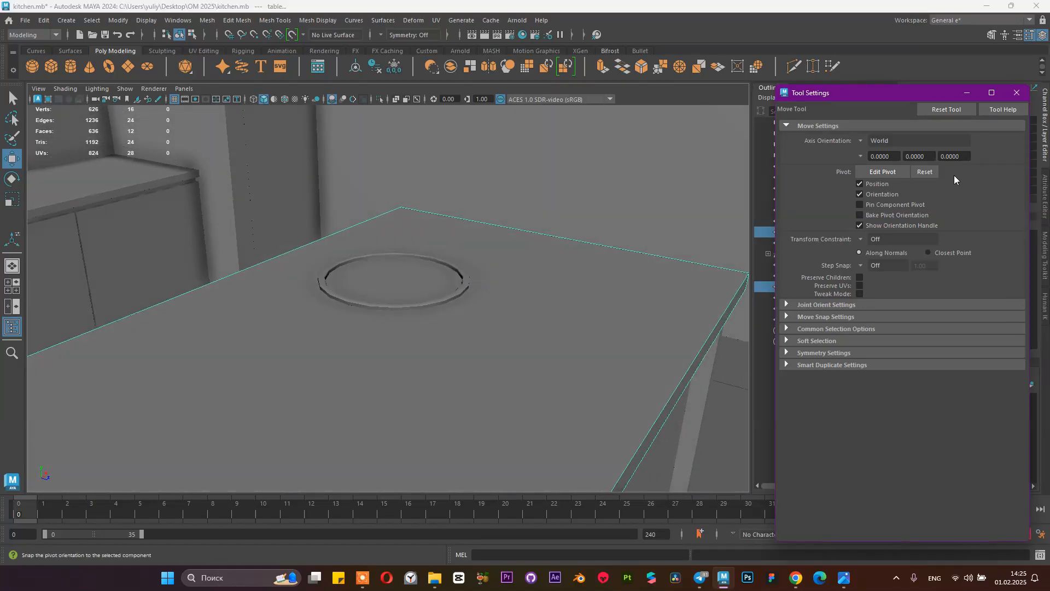
click(967, 93)
alt+drag(568, 316, 511, 323)
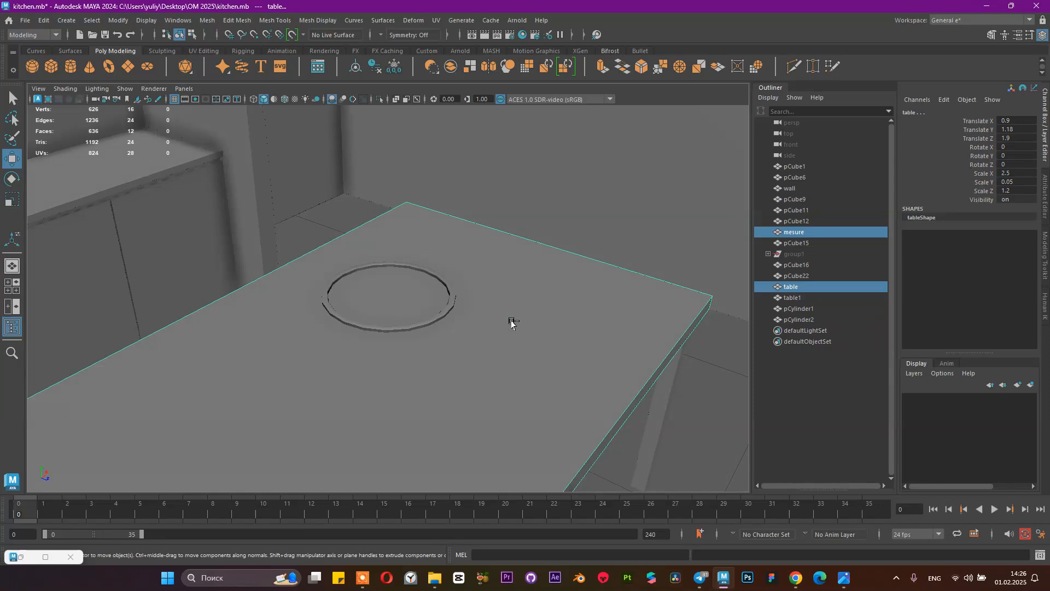
key(ctrl+s)
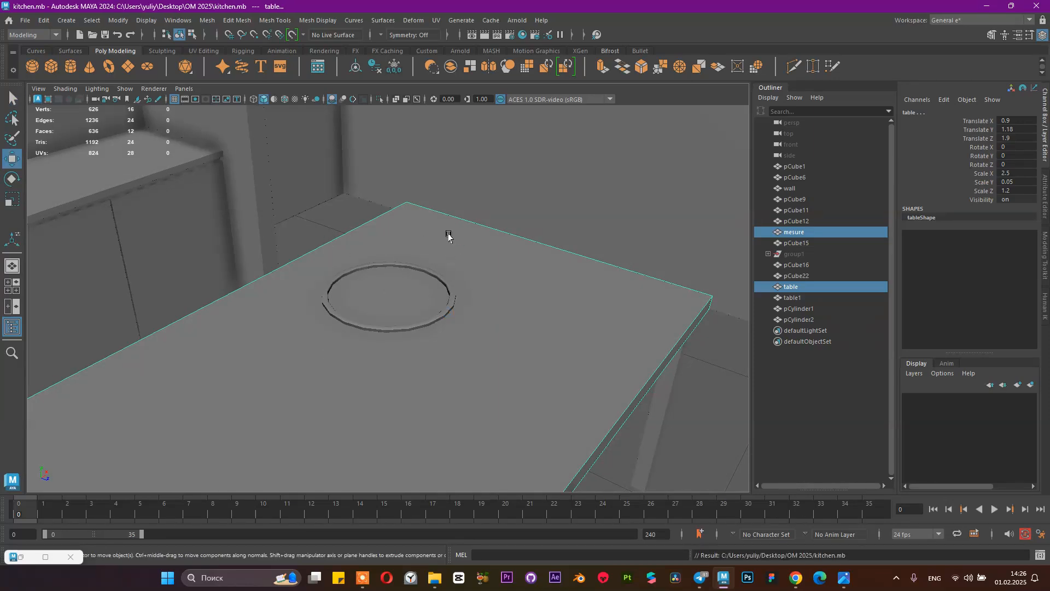
mouse_move(392, 293)
alt+mouse_down()
mouse_move(410, 279)
mouse_move(384, 304)
alt+mouse_up()
alt+drag(408, 264, 462, 298)
key(ctrl+s)
Step: Duplicate the island's tabletop as a backup, rename the copy "reserv tabel" and hide it
click(824, 232)
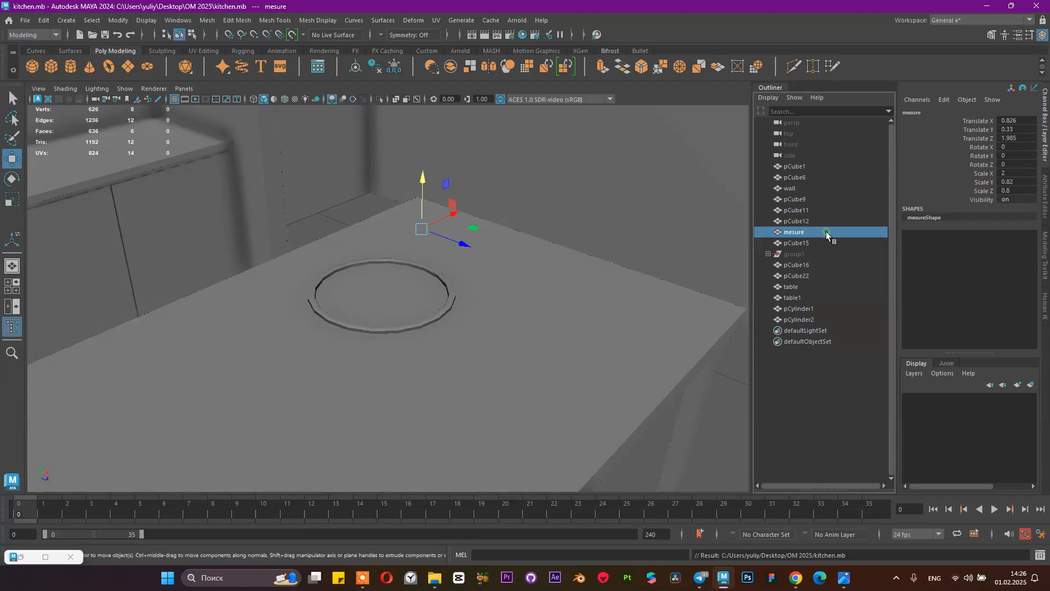
click(800, 286)
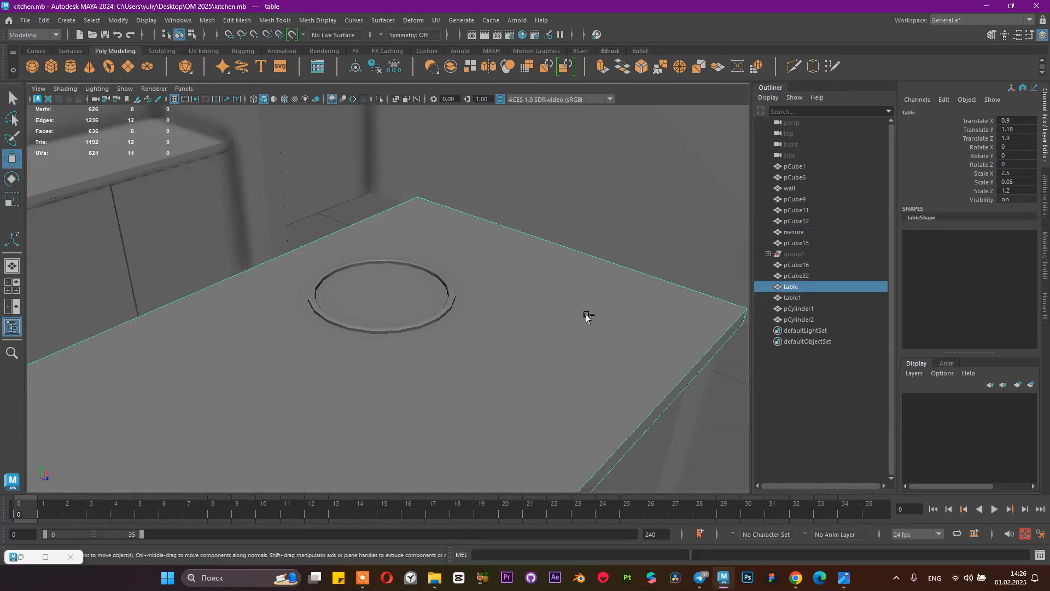
key(ctrl+d)
double_click(803, 330)
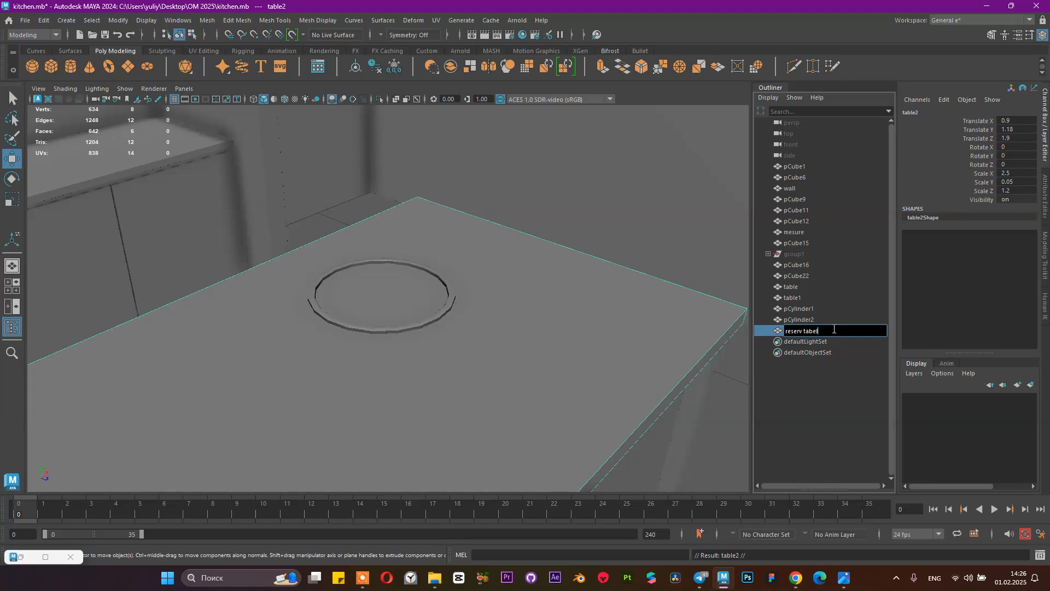
key(Return)
key(ctrl+h)
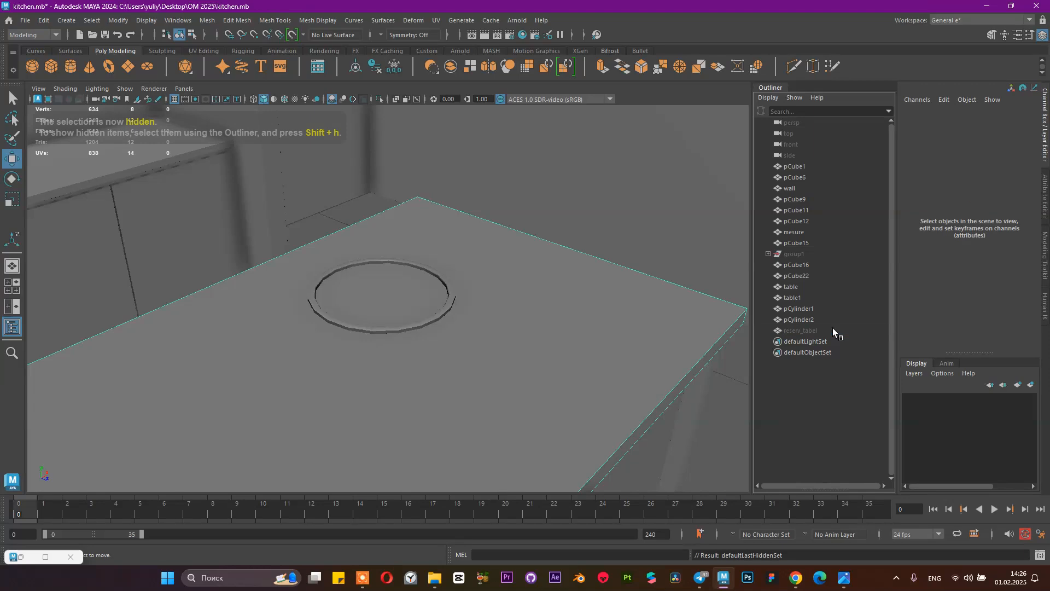
Step: Find the solid cylinder inside the tabletop and hide the sink bowl around it
click(613, 304)
alt+drag(494, 297, 575, 298)
click(788, 310)
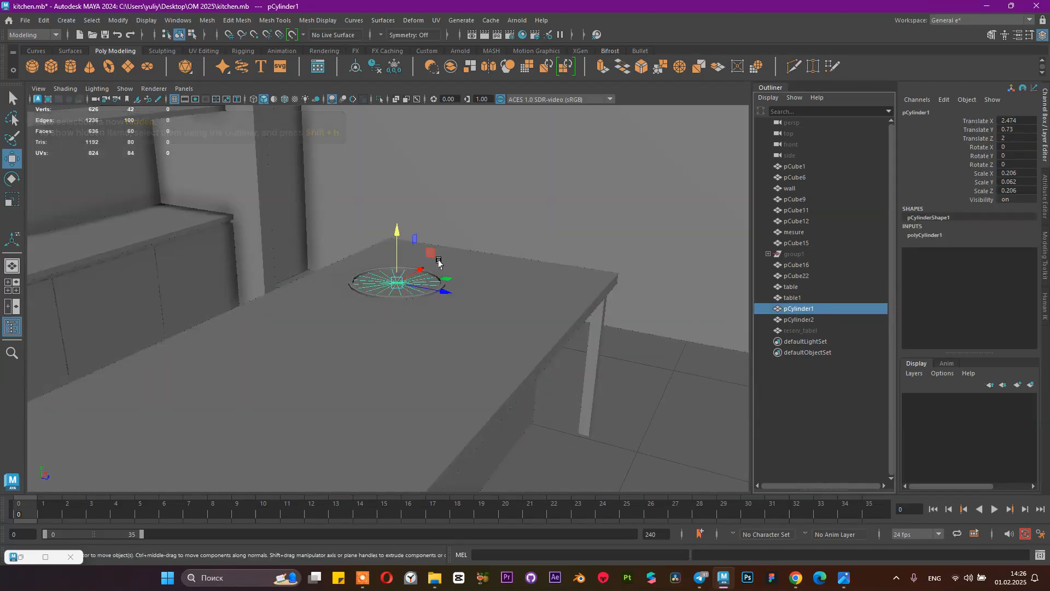
scroll(495, 309, up, 3)
scroll(514, 324, up, 2)
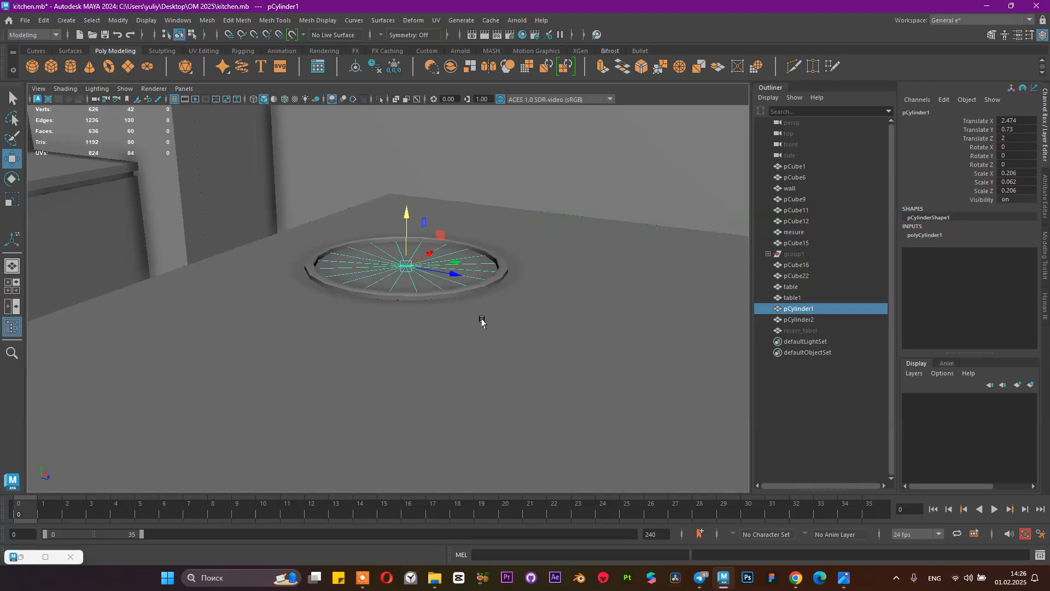
scroll(524, 319, down, 3)
click(486, 275)
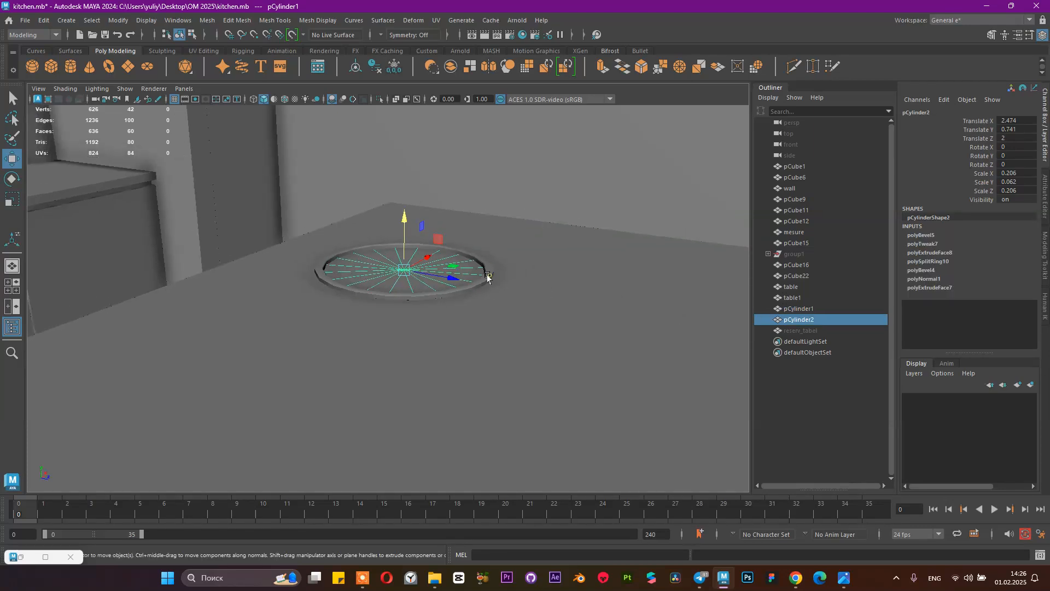
key(ctrl+h)
Step: Select the solid cylinder and raise it through the tabletop to a Translate Y of about 0.762
click(469, 279)
click(476, 280)
alt+drag(510, 290, 517, 320)
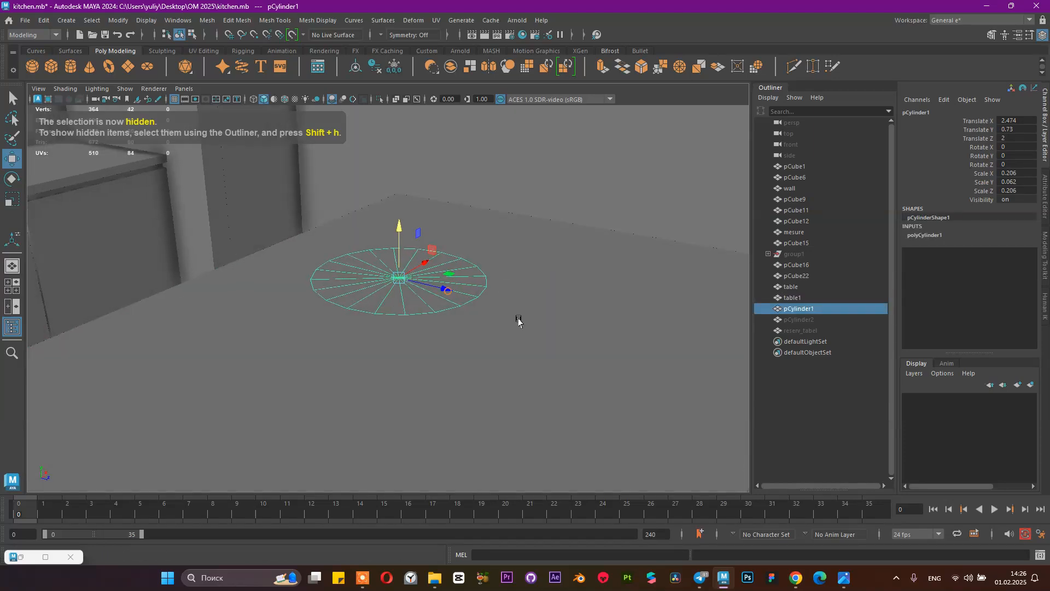
scroll(517, 320, up, 3)
drag(401, 216, 378, 229)
Step: Add the tabletop to the selection and isolate it together with the solid cylinder
shift+click(536, 272)
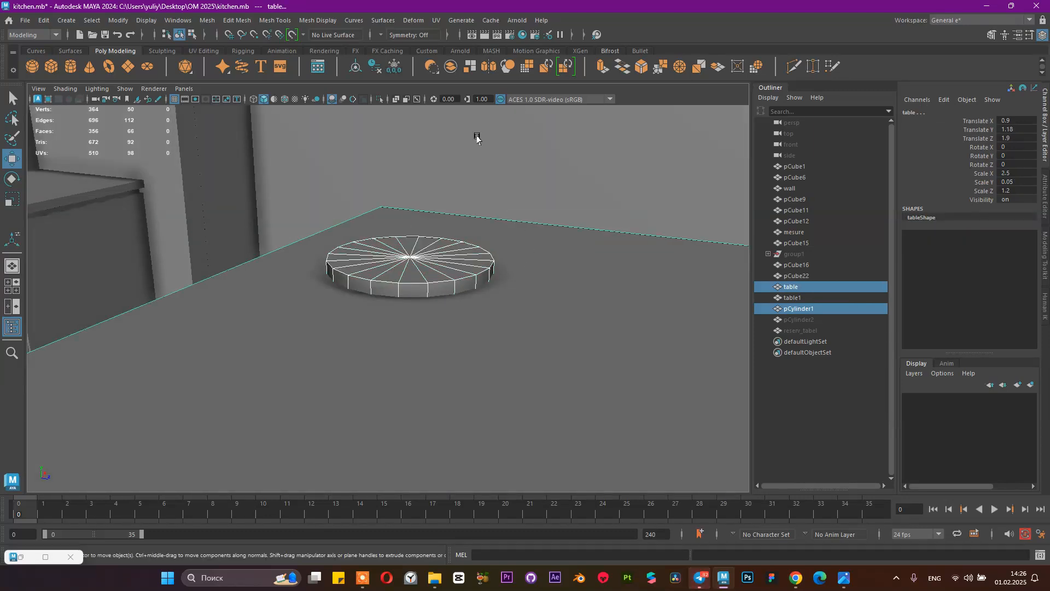
click(381, 99)
alt+drag(573, 211, 359, 199)
click(577, 204)
click(411, 298)
mouse_move(410, 298)
alt+mouse_down()
mouse_move(443, 276)
mouse_move(421, 298)
mouse_move(399, 298)
alt+mouse_up()
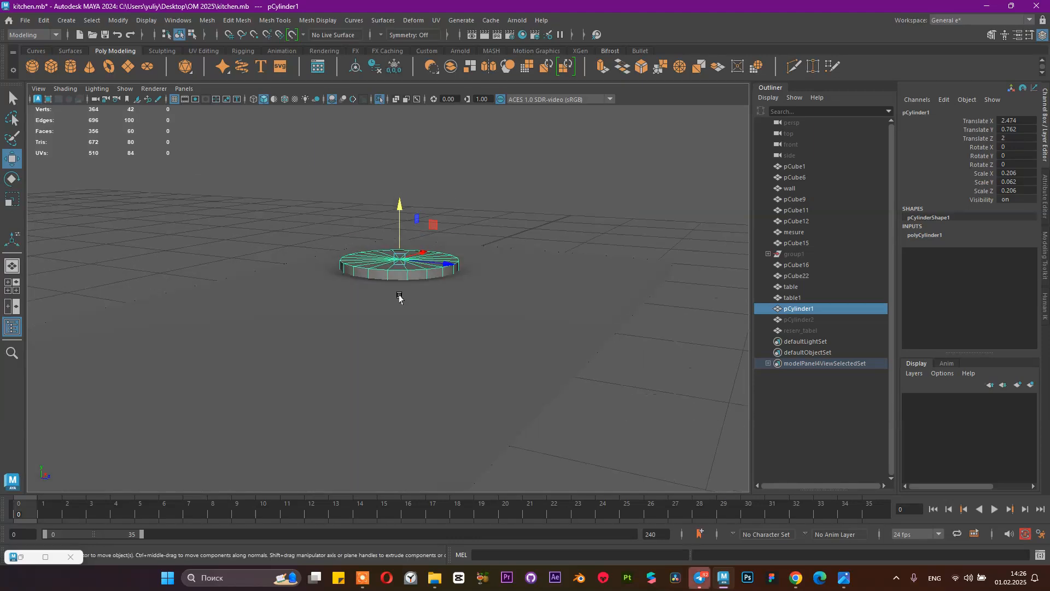
click(512, 294)
click(443, 276)
click(468, 298)
shift+click(452, 273)
alt+drag(526, 272, 506, 289)
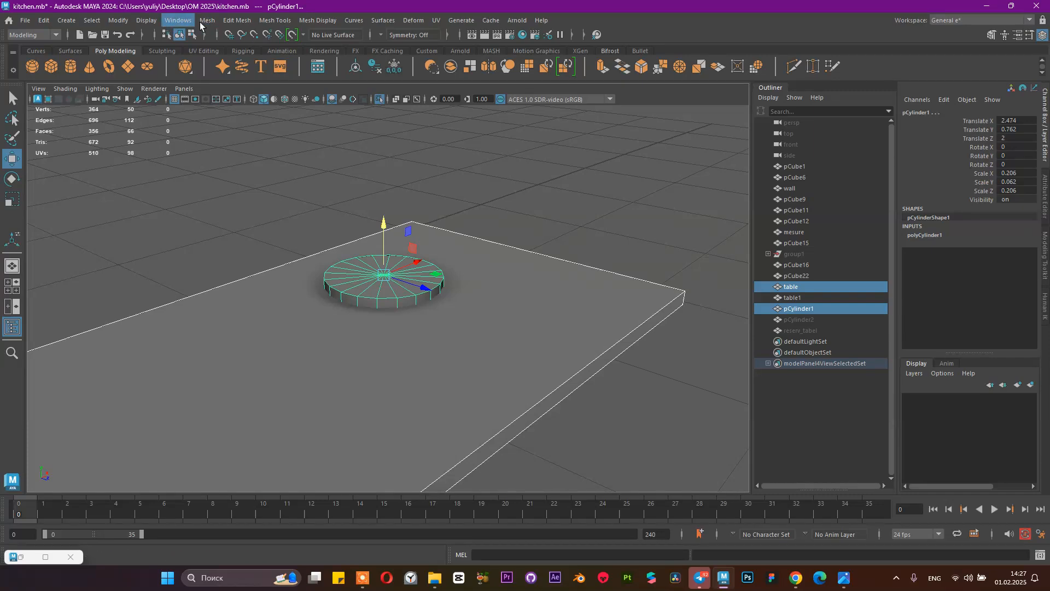
click(206, 22)
mouse_move(257, 50)
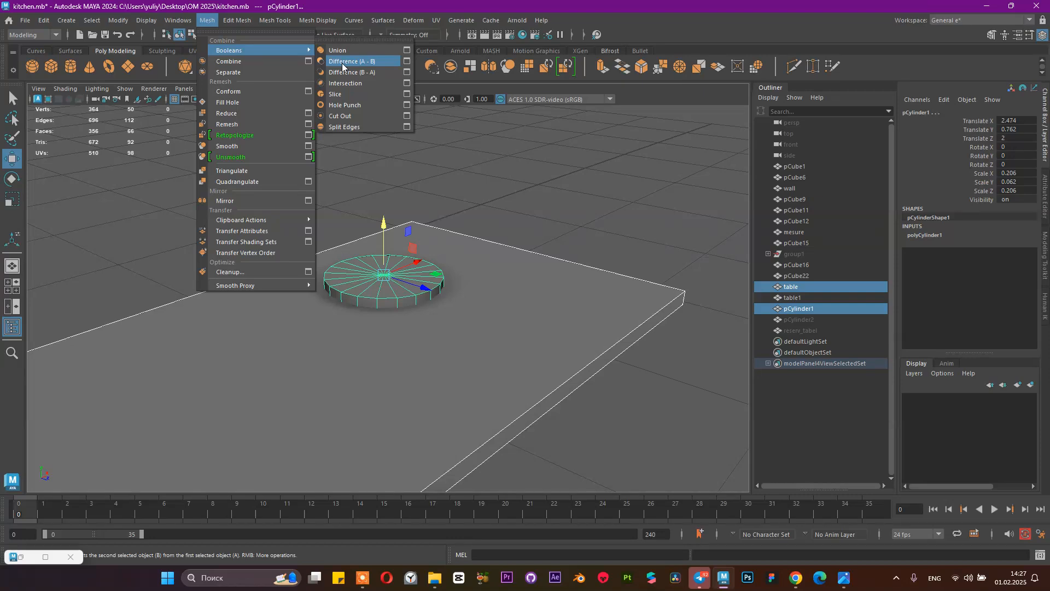
key(Escape)
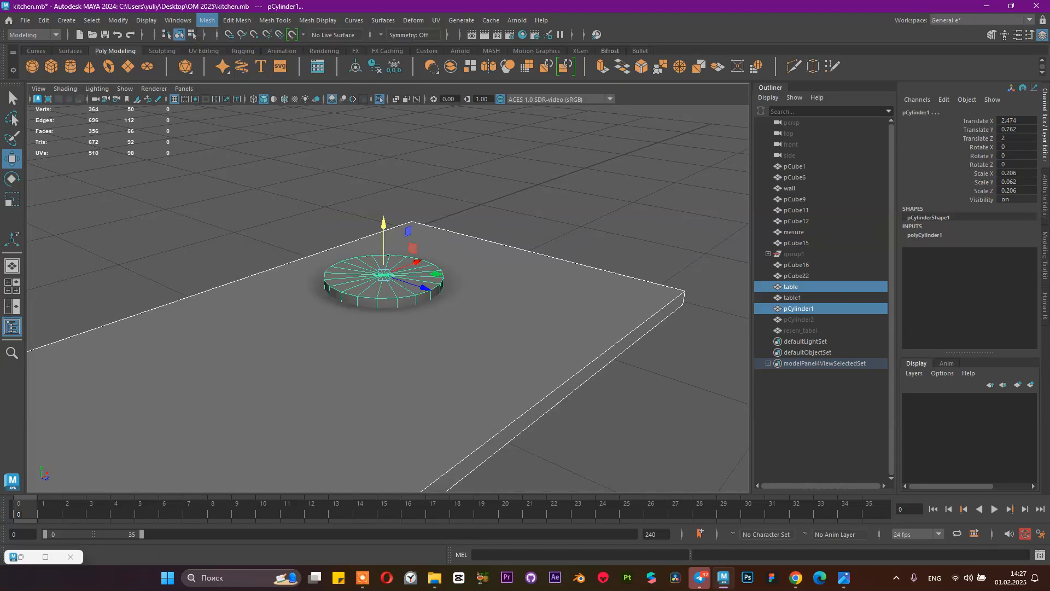
Step: Select the tabletop first and the solid cylinder second, and subtract the cylinder with a Boolean Difference (A - B)
click(836, 308)
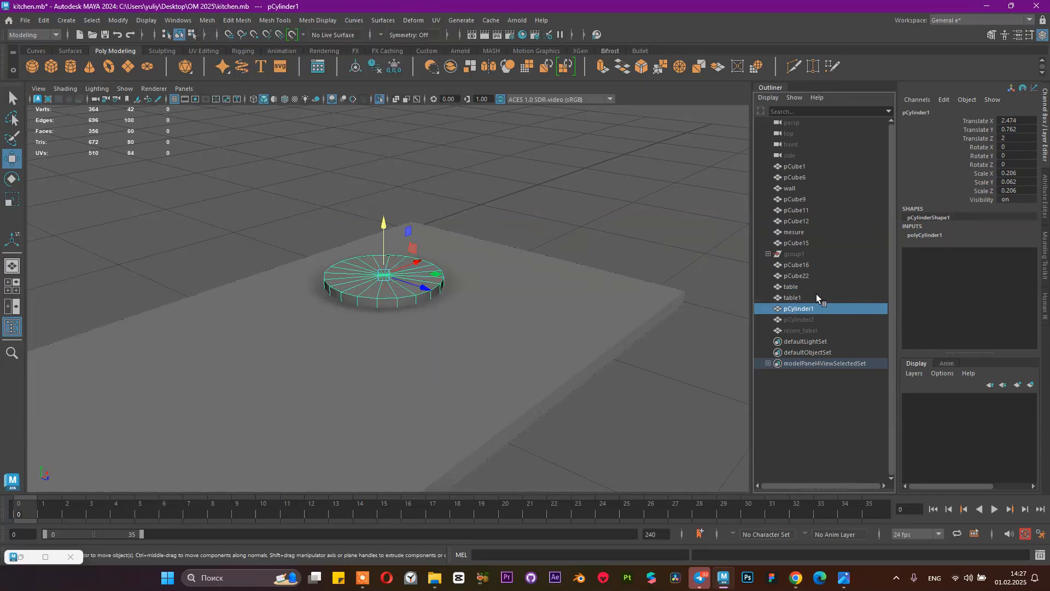
click(817, 295)
click(523, 309)
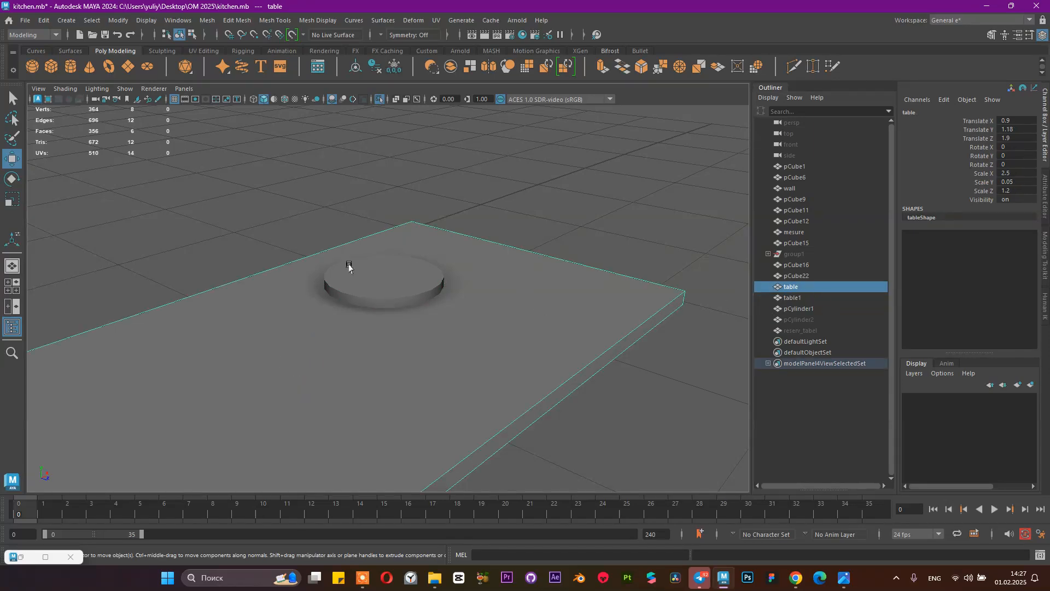
shift+click(371, 276)
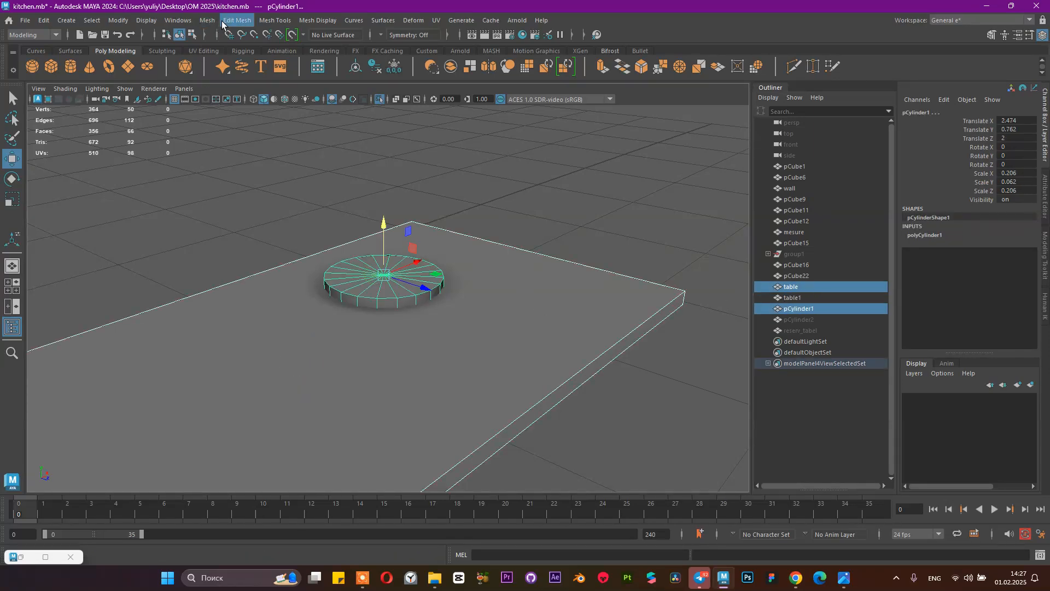
click(186, 22)
click(155, 22)
click(208, 20)
mouse_move(225, 49)
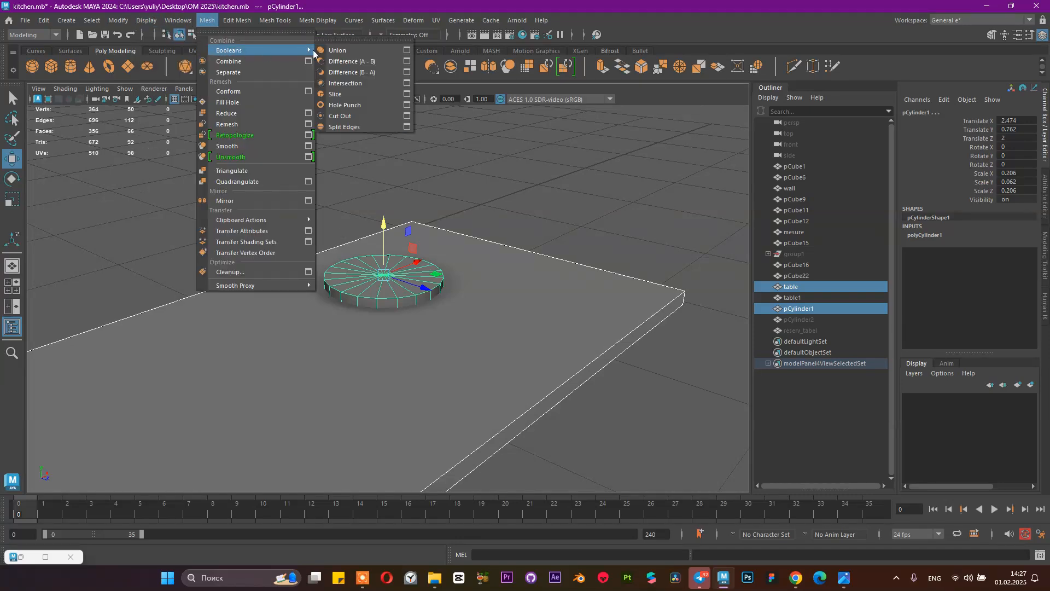
click(346, 64)
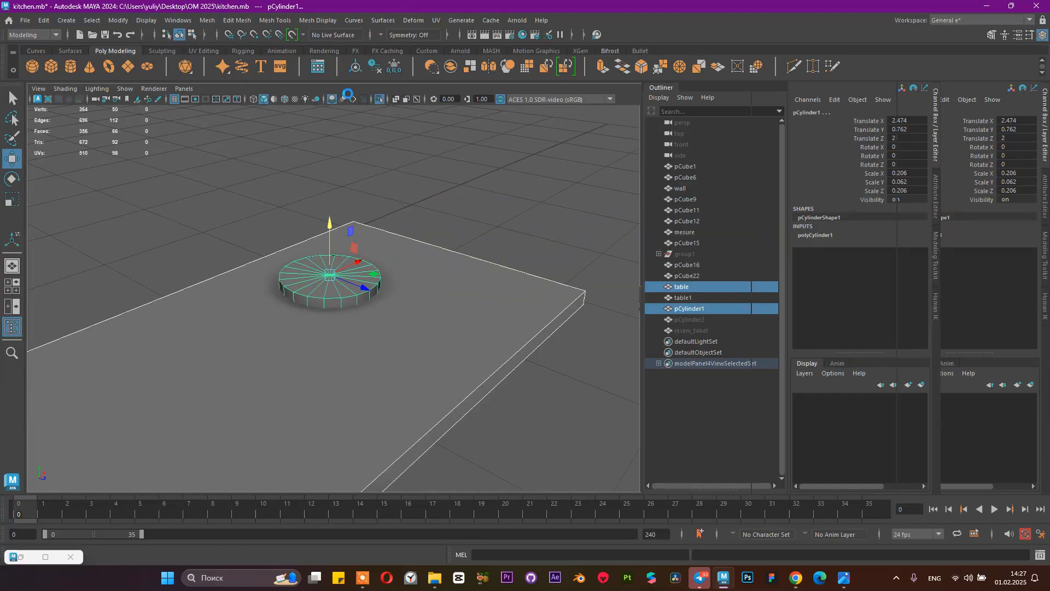
Step: Turn off the isolated view so the whole kitchen is displayed around the cut tabletop
alt+drag(293, 265, 418, 340)
alt+right_drag(419, 340, 436, 353)
alt+drag(375, 298, 353, 344)
alt+drag(359, 279, 372, 238)
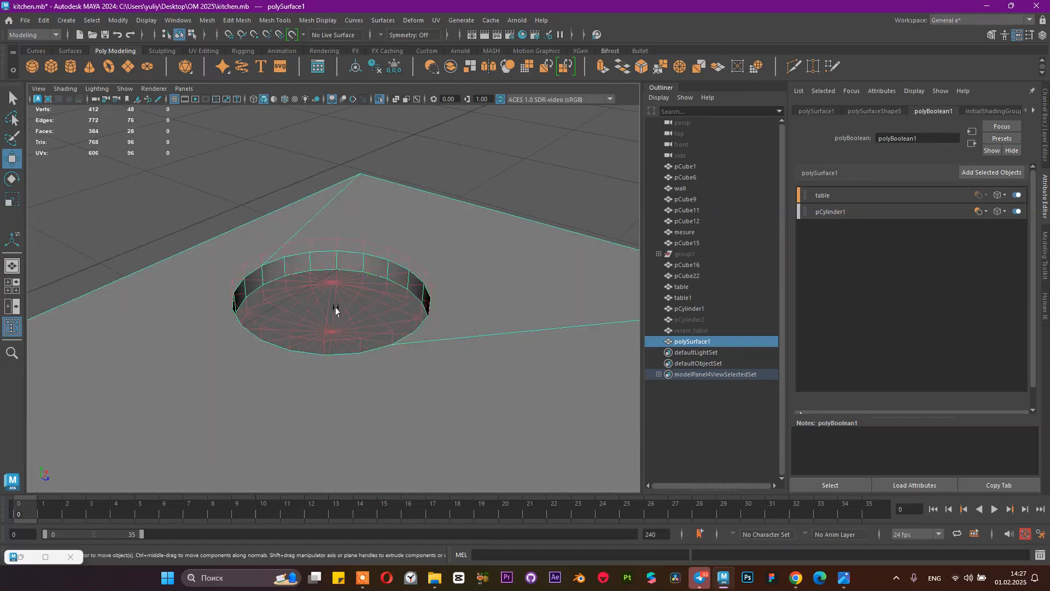
alt+middle_drag(336, 310, 395, 261)
click(379, 99)
alt+drag(394, 206, 343, 246)
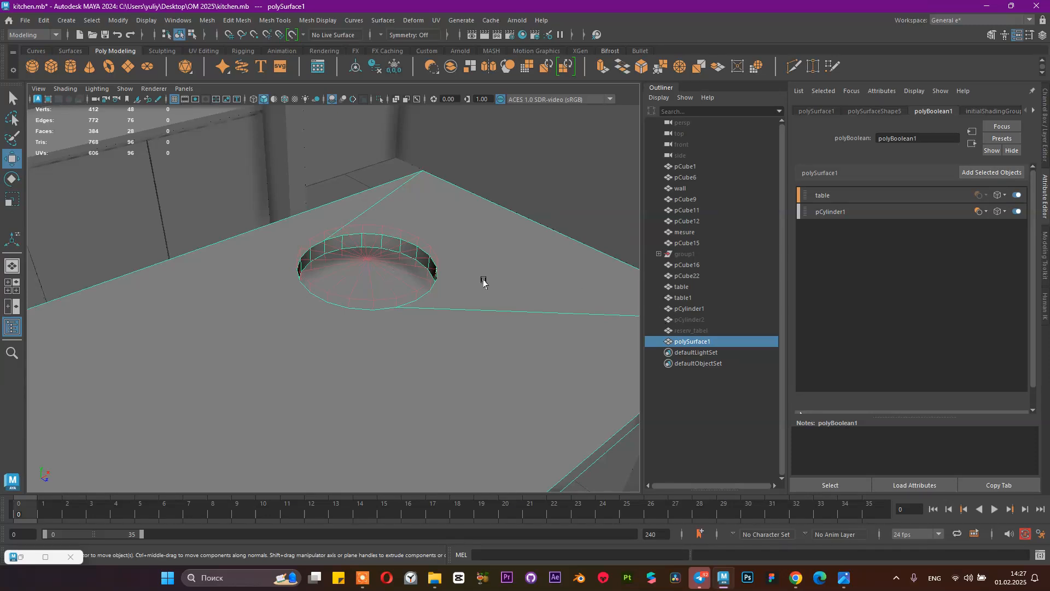
Step: Examine the round opening in the island's tabletop and the edges running from it, close up and from several angles
alt+right_drag(454, 331, 279, 310)
alt+drag(279, 309, 140, 340)
alt+drag(438, 253, 319, 284)
alt+right_drag(348, 294, 447, 338)
alt+drag(448, 338, 429, 251)
right_drag(429, 272, 430, 280)
click(412, 281)
alt+drag(412, 281, 375, 274)
click(352, 240)
alt+drag(352, 239, 393, 274)
right_drag(393, 274, 429, 234)
alt+drag(357, 236, 445, 291)
scroll(446, 290, up, 4)
alt+middle_drag(432, 274, 403, 290)
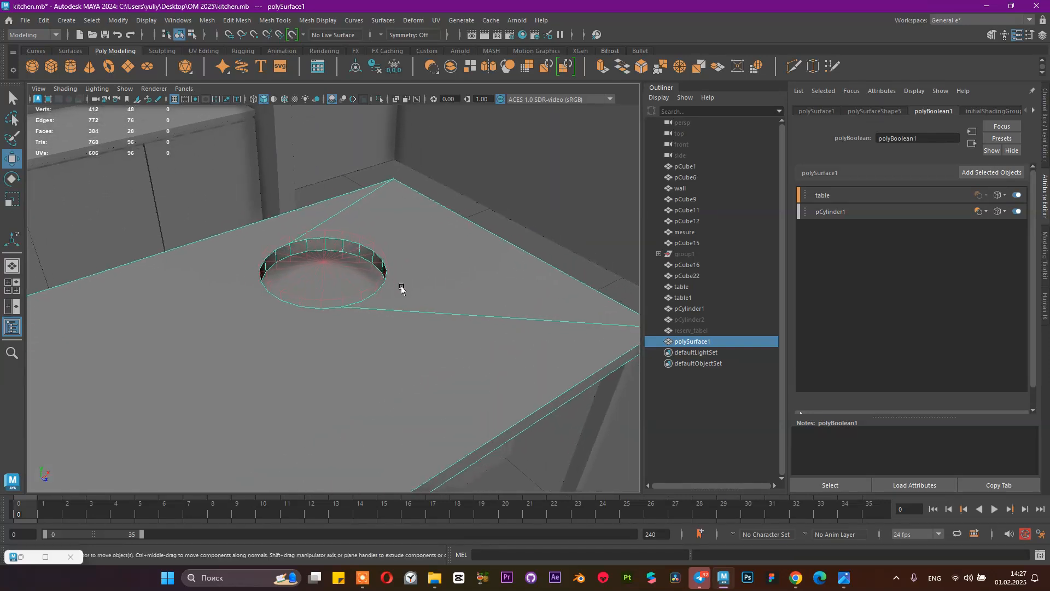
alt+right_drag(402, 290, 449, 299)
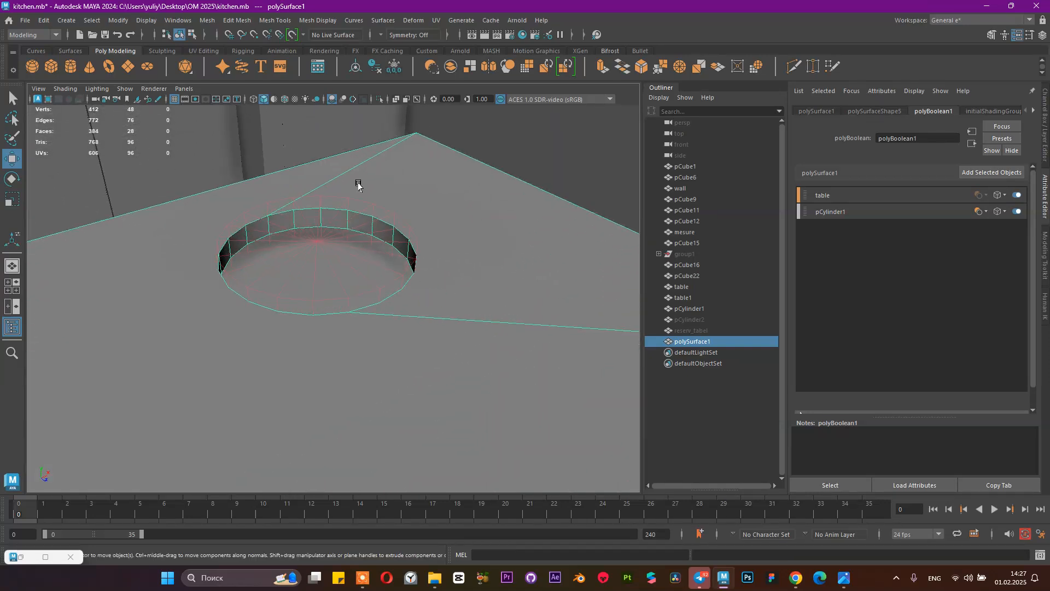
alt+drag(358, 186, 338, 242)
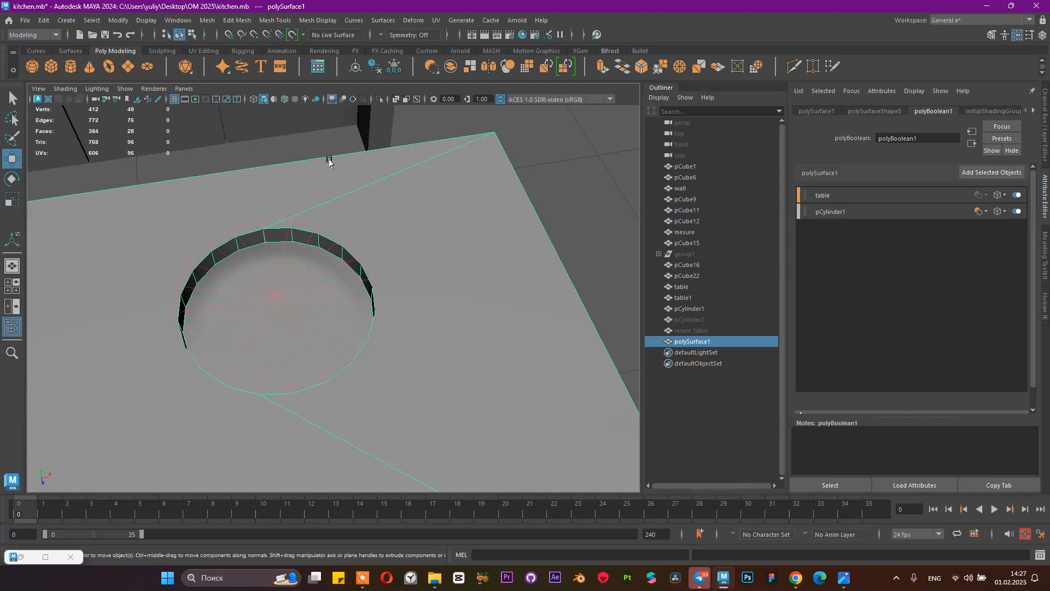
alt+drag(361, 317, 392, 241)
alt+right_drag(391, 241, 104, 220)
alt+drag(218, 232, 268, 183)
alt+right_drag(259, 232, 471, 320)
alt+drag(472, 314, 492, 300)
alt+right_drag(434, 297, 251, 279)
mouse_move(273, 260)
alt+mouse_down()
mouse_move(244, 262)
mouse_move(287, 259)
alt+mouse_up()
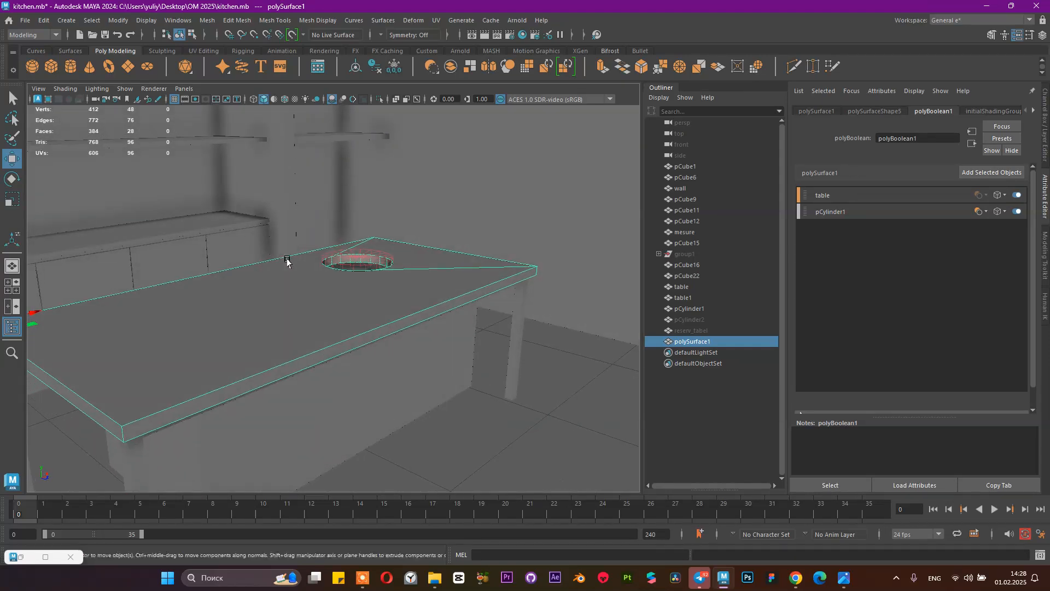
alt+right_drag(337, 272, 237, 265)
alt+drag(236, 266, 246, 284)
alt+right_drag(306, 314, 376, 290)
mouse_move(345, 312)
alt+mouse_down()
mouse_move(361, 305)
mouse_move(344, 286)
mouse_move(306, 297)
mouse_move(364, 298)
mouse_move(277, 295)
mouse_move(354, 297)
alt+mouse_up()
alt+right_drag(353, 297, 188, 304)
alt+drag(473, 315, 380, 328)
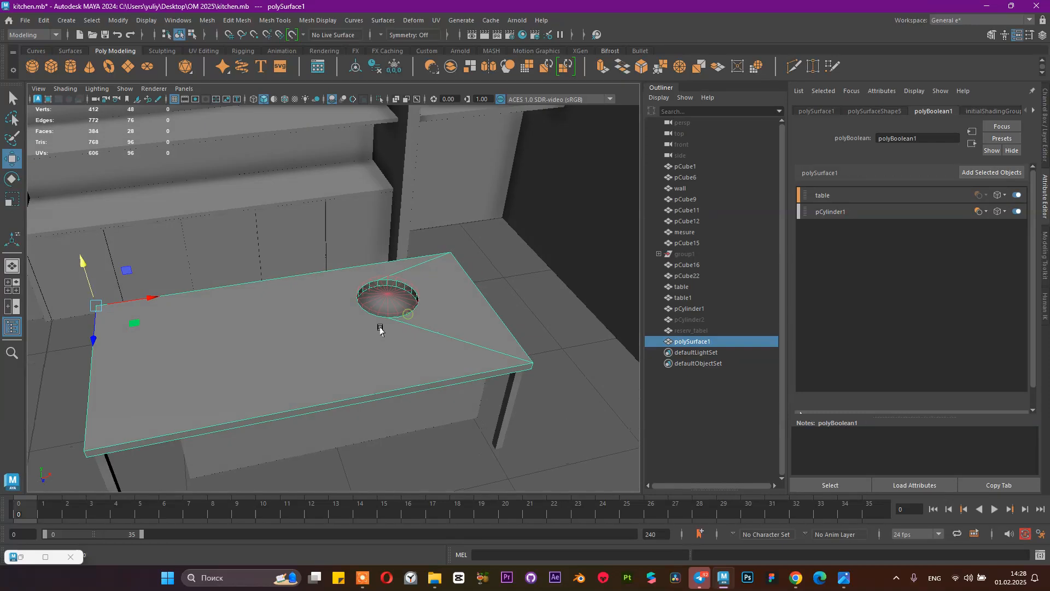
alt+right_drag(340, 318, 481, 345)
alt+drag(480, 344, 300, 293)
alt+right_drag(361, 290, 272, 307)
alt+drag(272, 306, 392, 308)
Step: Save the scene, duplicate the cut tabletop and hide the original
key(ctrl+s)
click(695, 342)
key(ctrl+g)
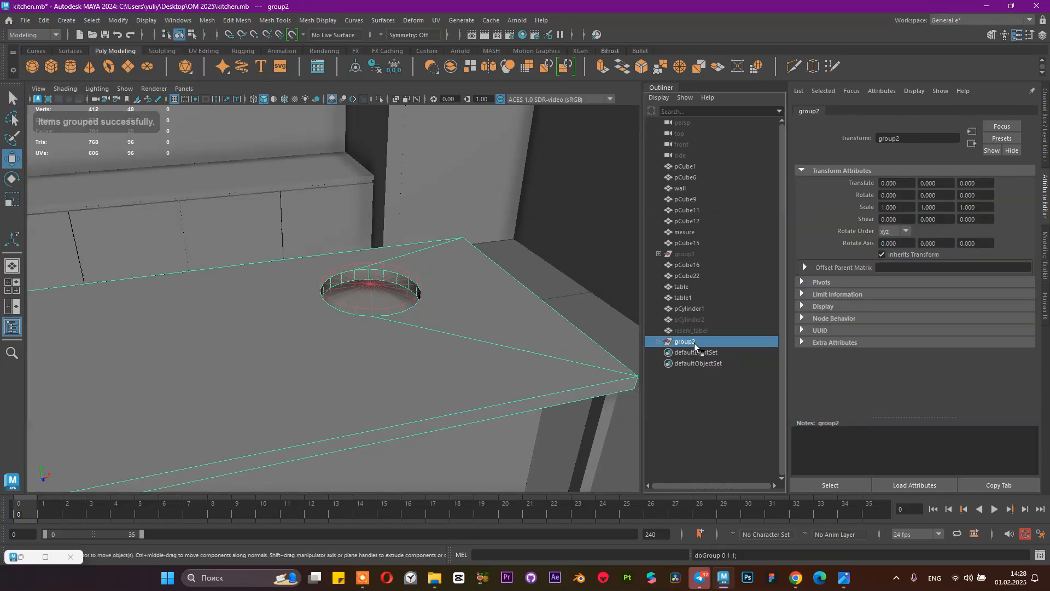
key(ctrl+z)
key(ctrl+d)
click(718, 340)
key(ctrl+h)
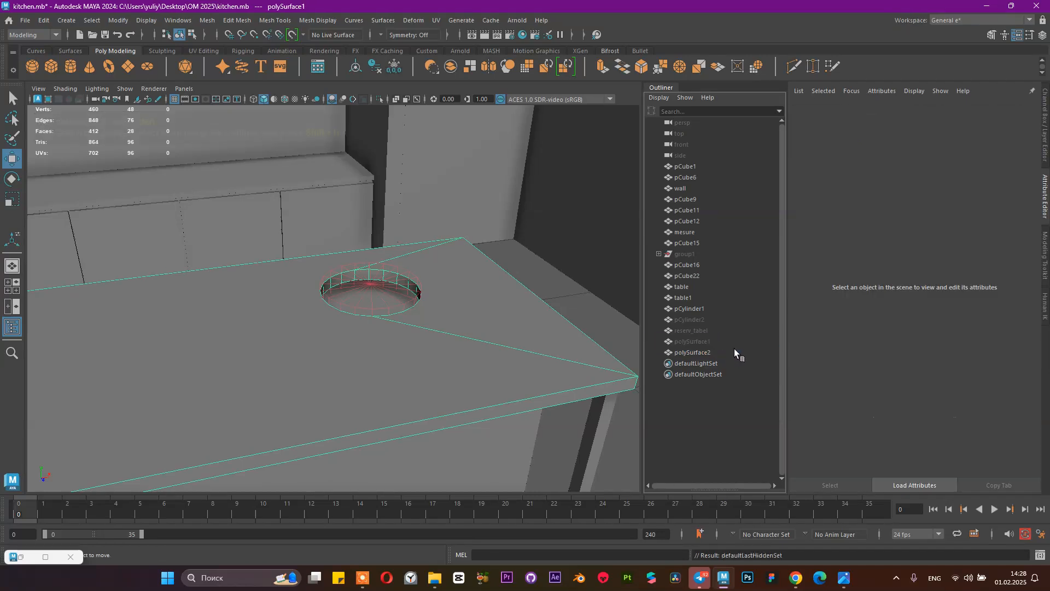
Step: Select the duplicated tabletop and delete its non-deformer history and construction history
click(712, 352)
scroll(464, 339, up, 5)
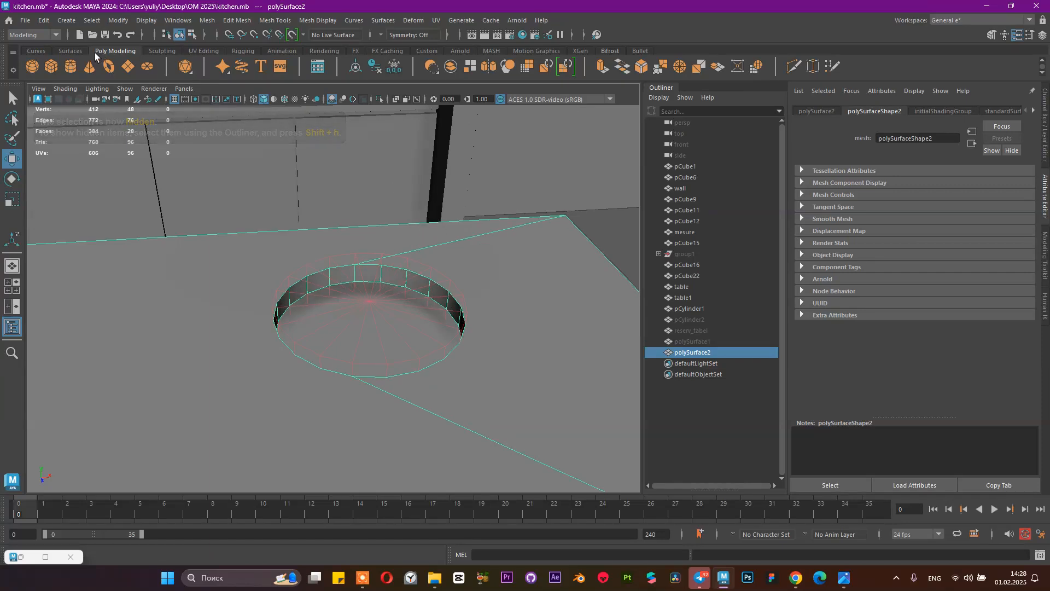
click(64, 21)
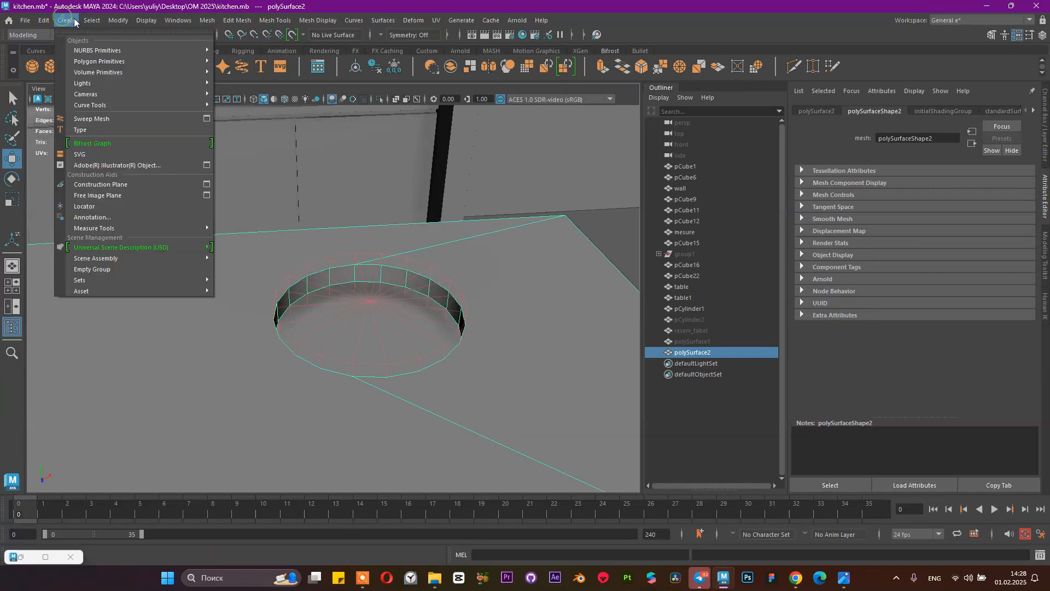
click(118, 20)
click(44, 20)
mouse_move(88, 151)
click(254, 161)
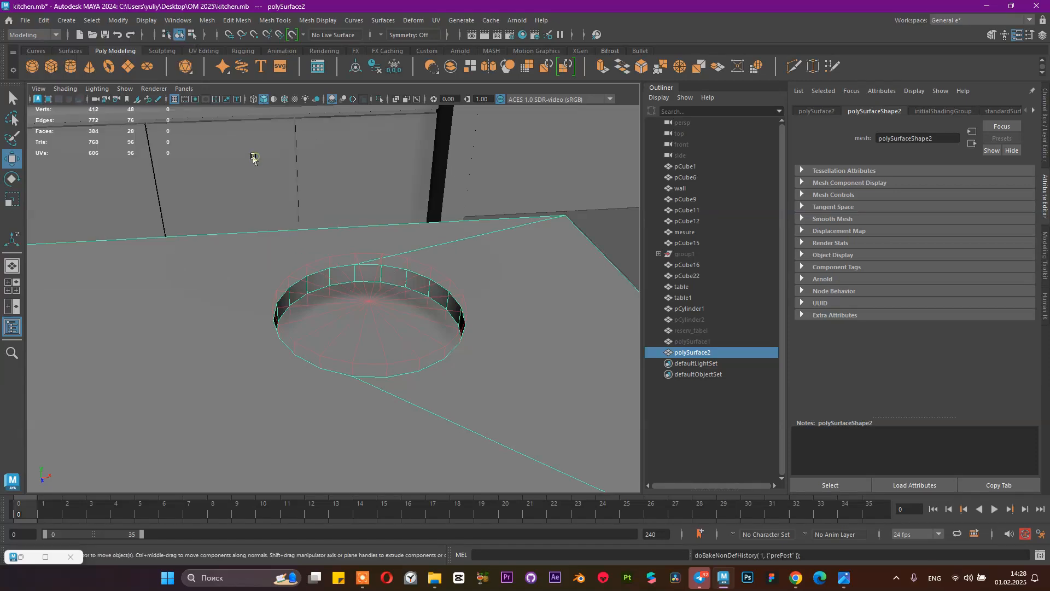
click(43, 20)
mouse_move(83, 152)
click(219, 153)
Step: Delete the leftover cutting cylinder from the opening and select the tabletop copy to check its clean hole
click(676, 342)
click(438, 305)
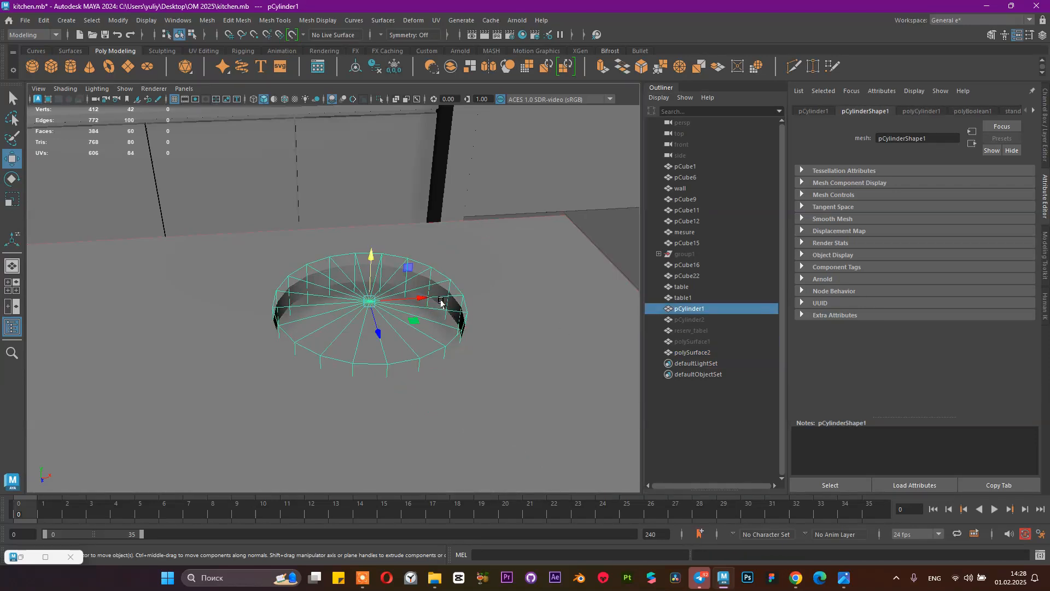
key(Delete)
click(462, 274)
scroll(464, 276, down, 5)
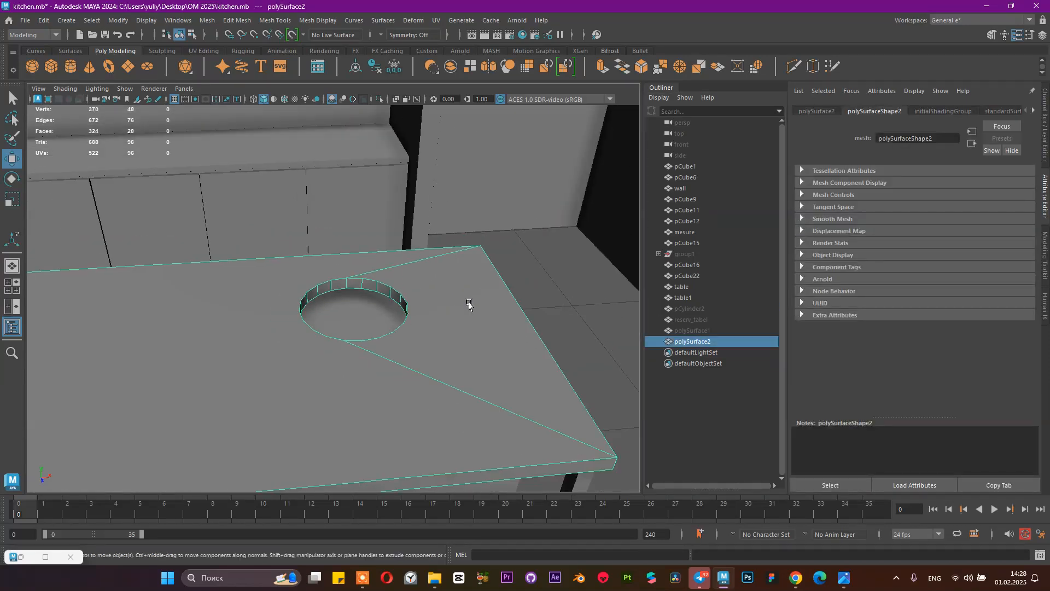
scroll(469, 303, up, 5)
scroll(474, 277, up, 2)
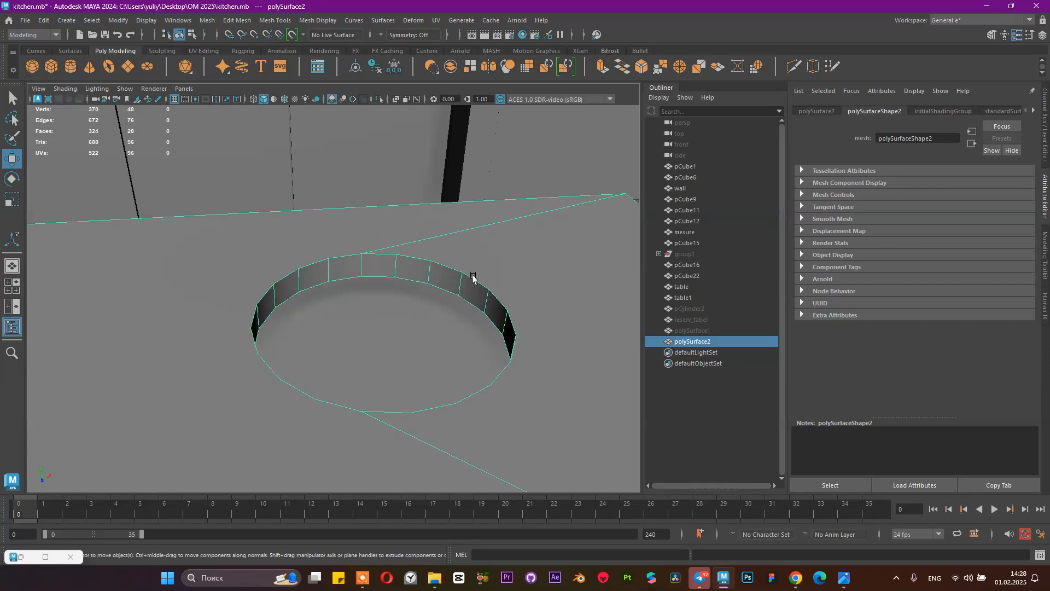
scroll(394, 244, down, 2)
alt+drag(461, 274, 434, 339)
Step: Switch to Chrome and open YouTube in a new tab
click(796, 577)
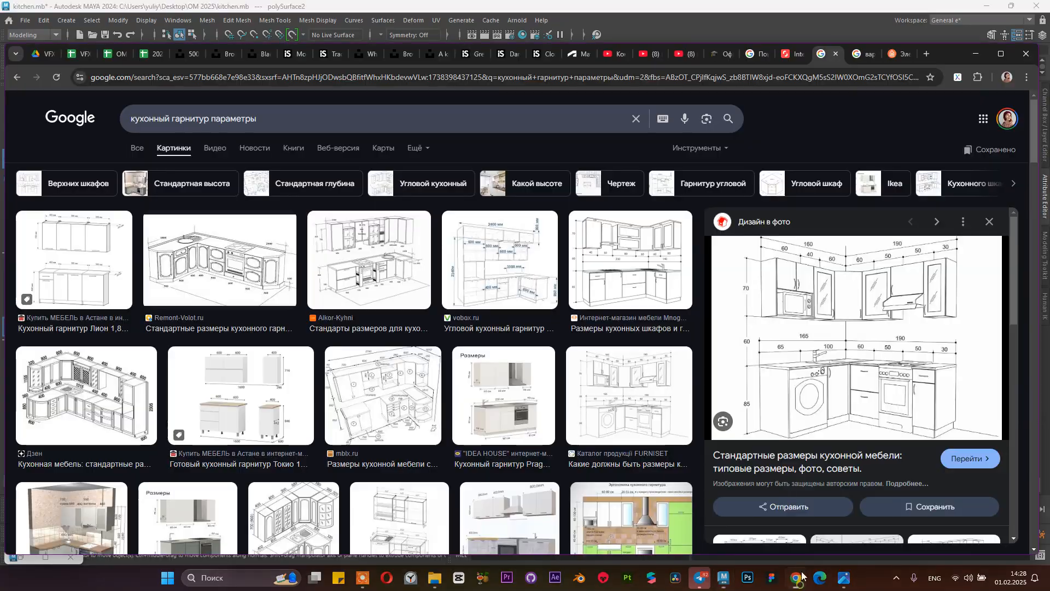
click(686, 61)
click(927, 55)
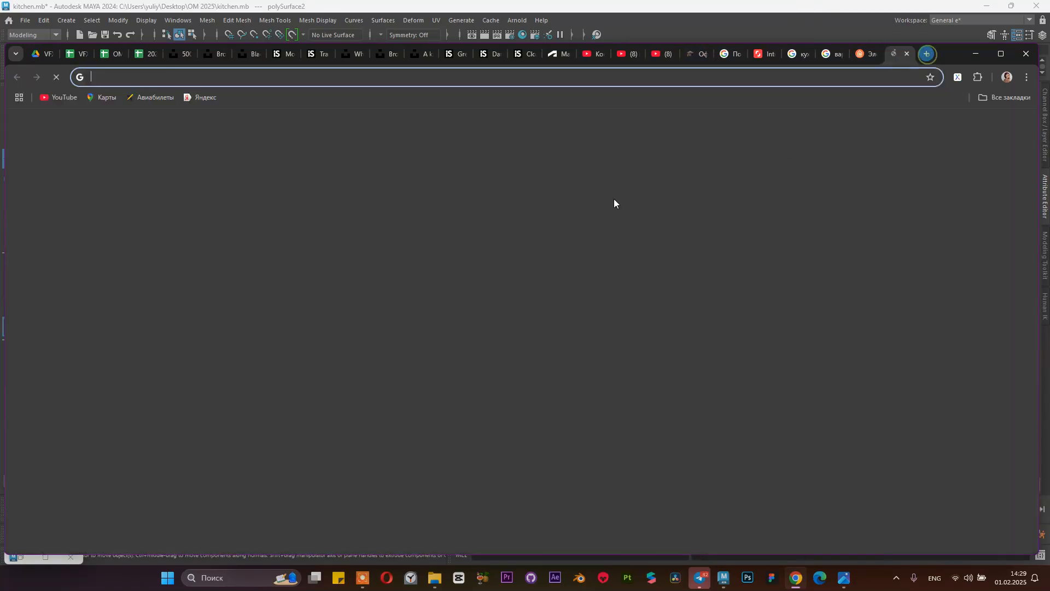
text(you)
key(Return)
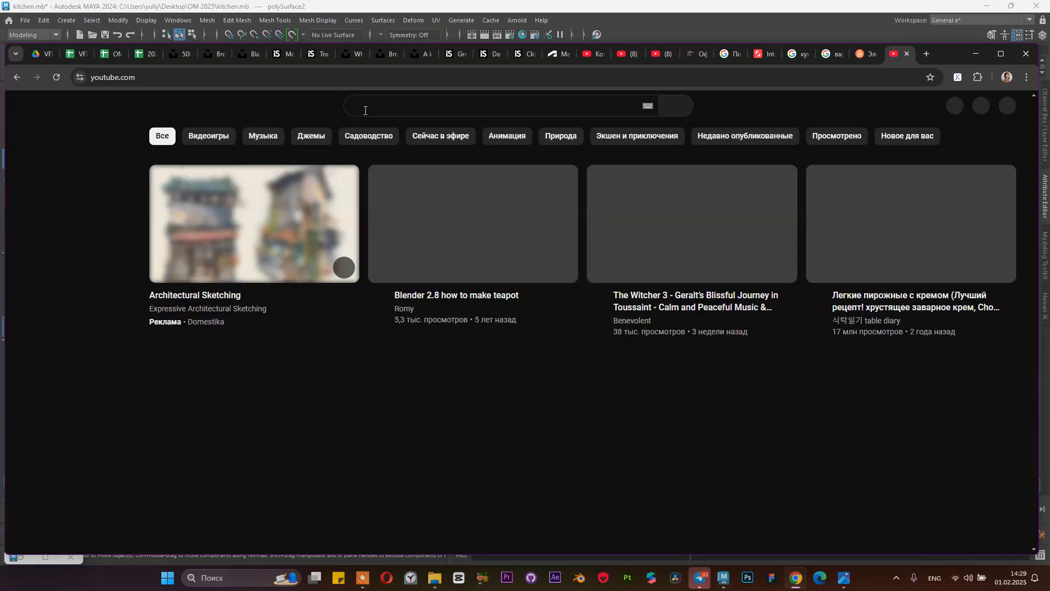
Step: Search YouTube for "maya remesh" and look through the results for a remesh or retopology tutorial
click(365, 110)
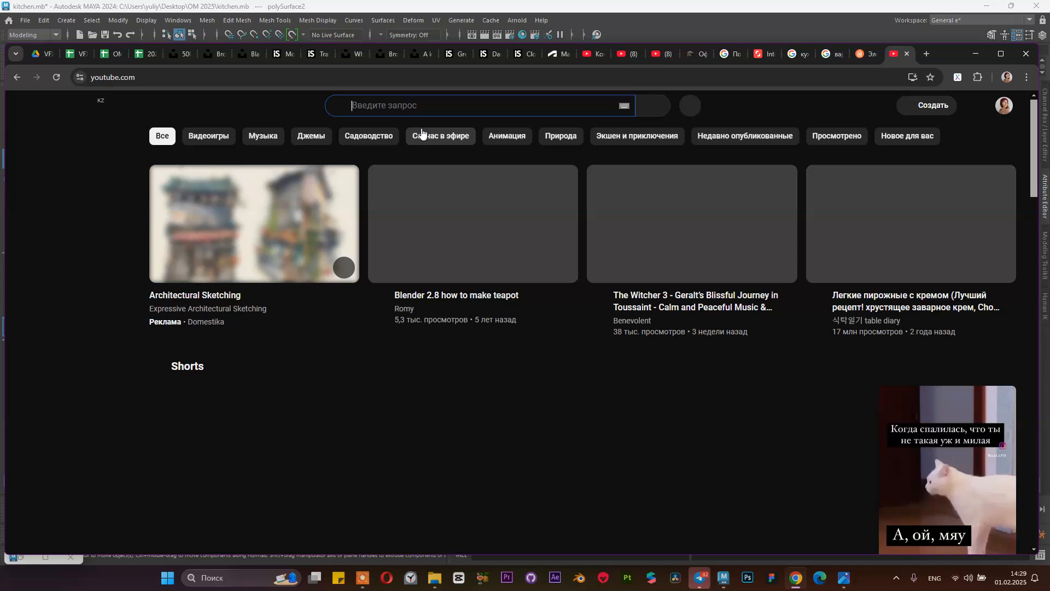
text(maya )
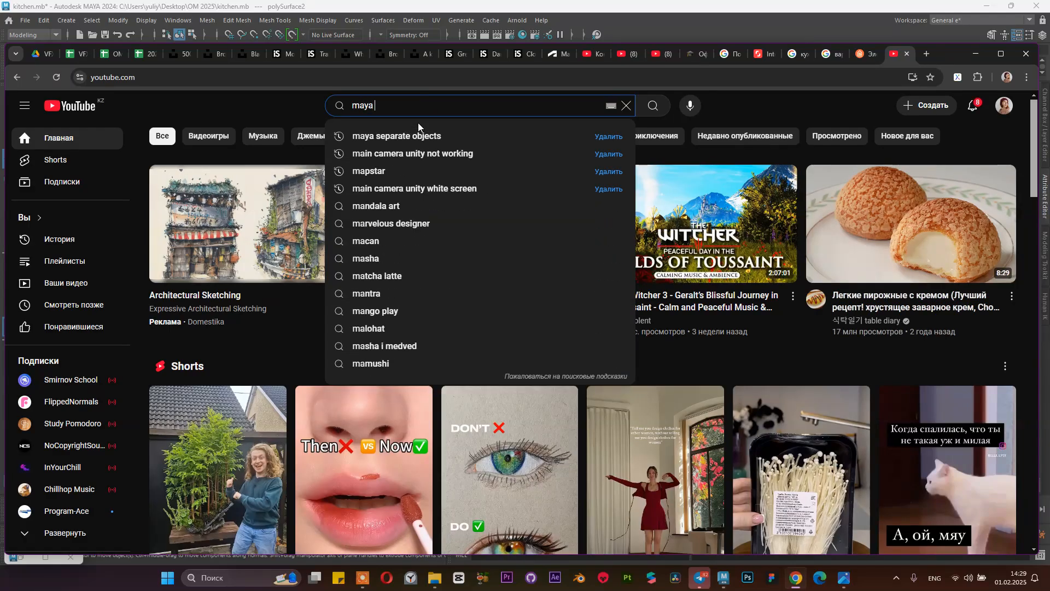
text(remesh)
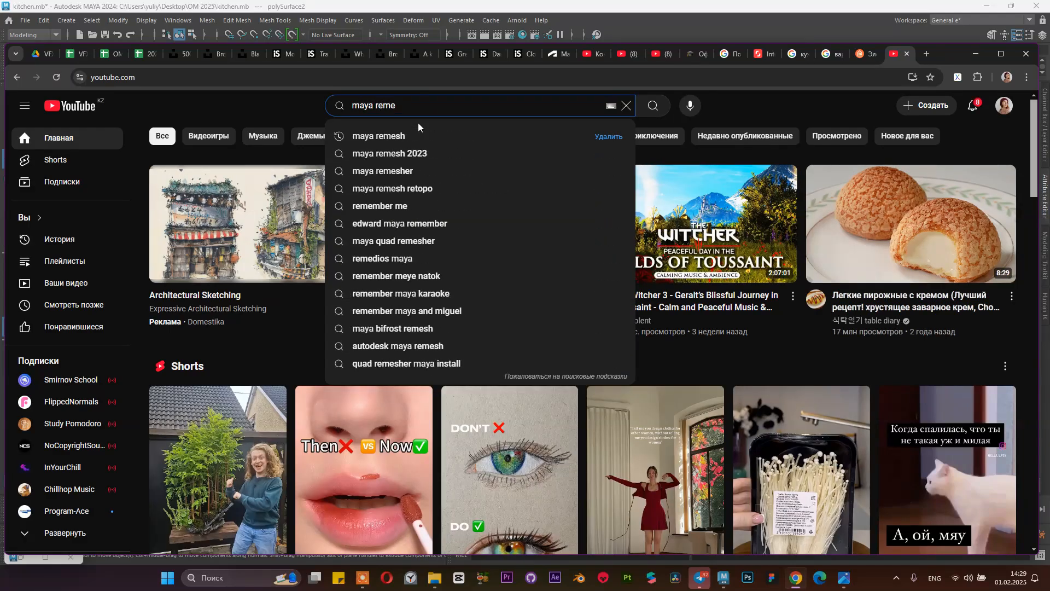
key(Return)
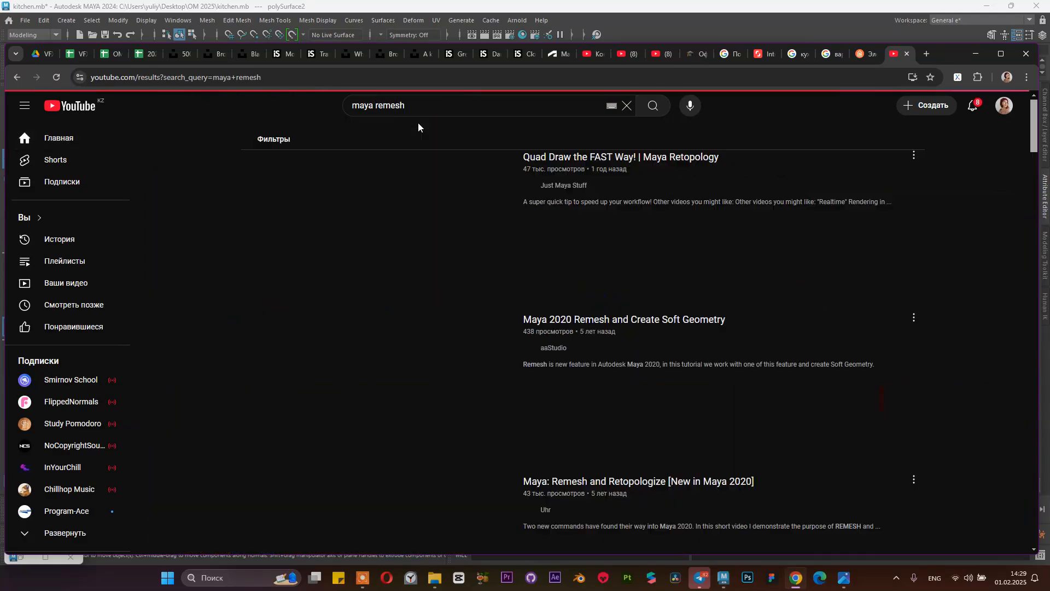
scroll(403, 198, down, 6)
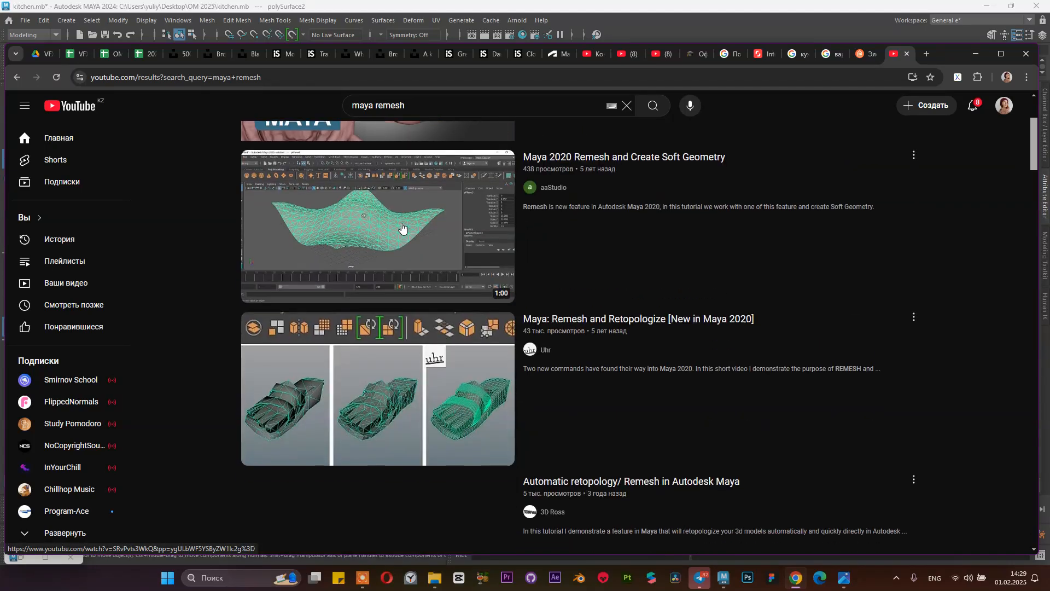
scroll(404, 227, down, 1)
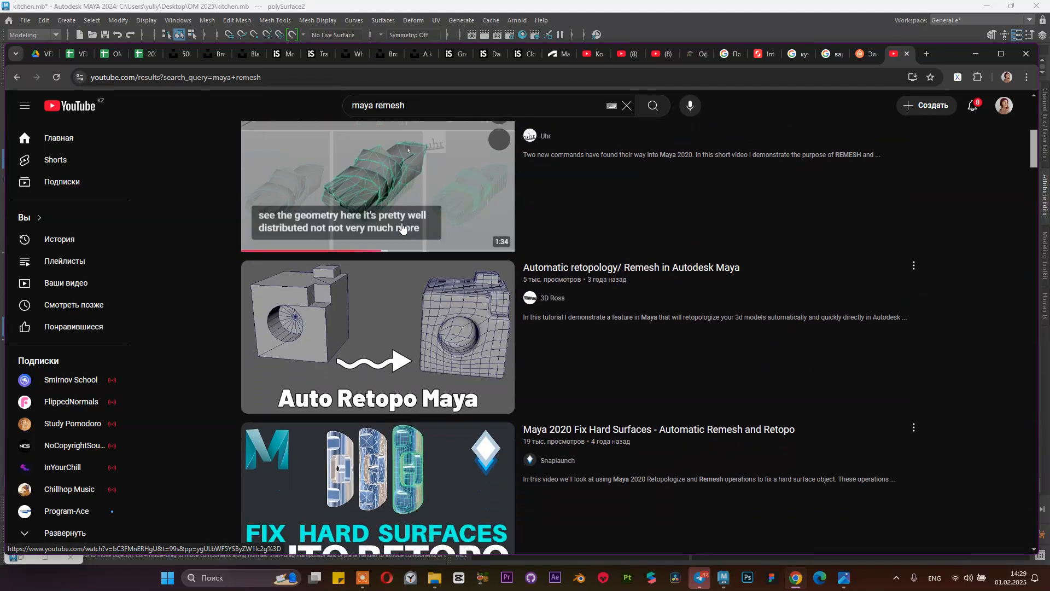
scroll(402, 336, down, 1)
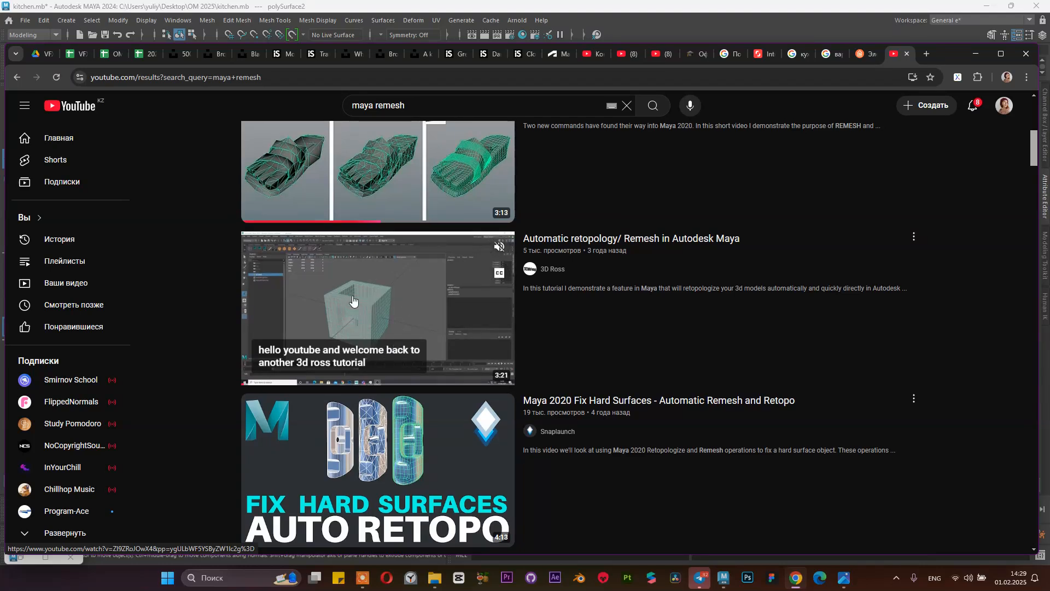
scroll(353, 302, down, 1)
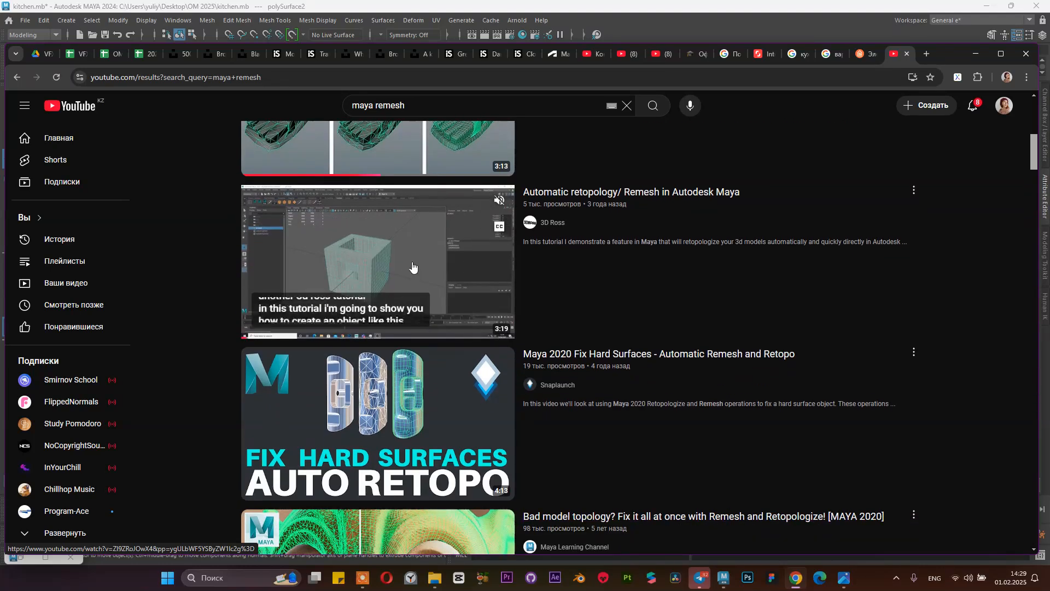
scroll(413, 267, down, 1)
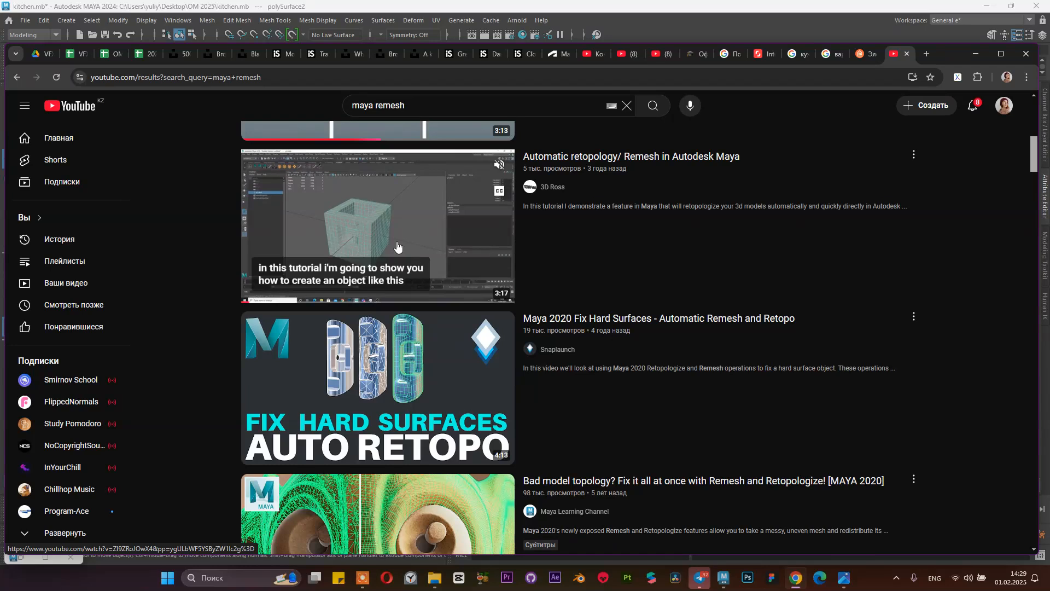
Step: Open the "Automatic retopology/ Remesh in Autodesk Maya" video and mute its sound
click(380, 234)
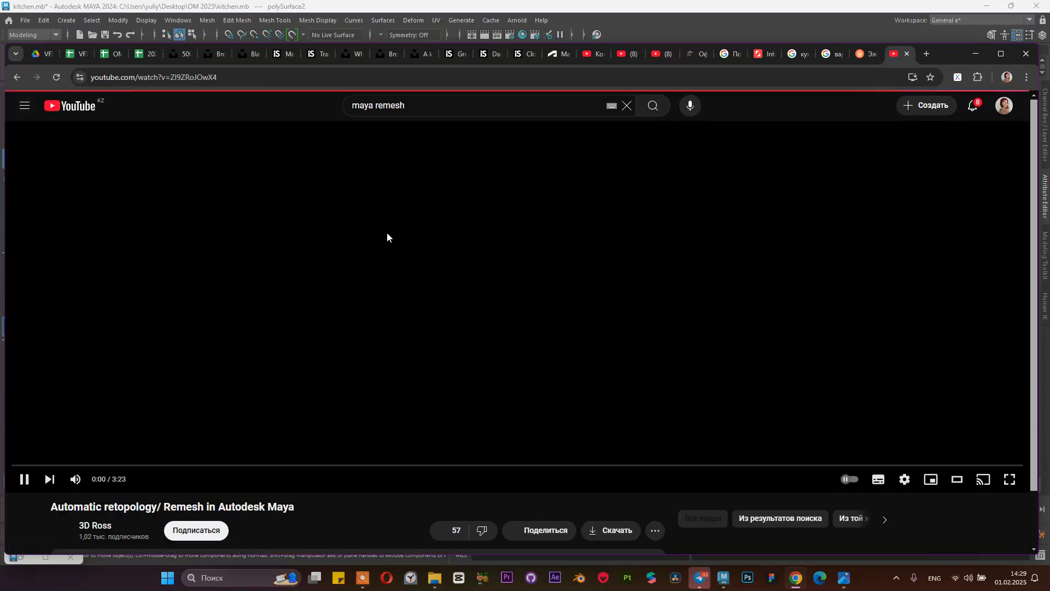
click(425, 284)
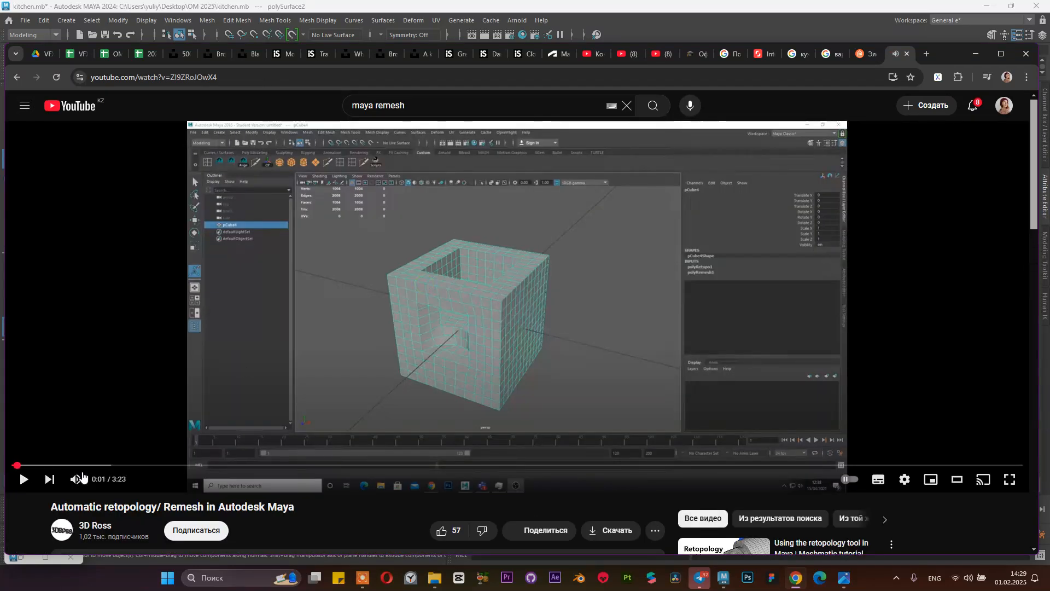
click(75, 479)
click(231, 364)
Step: Skip through the video to examine how the cube with cut openings is remeshed and retopologized
key(Right)
key(Right)
key(Right)
key(Right)
key(Right)
key(Right)
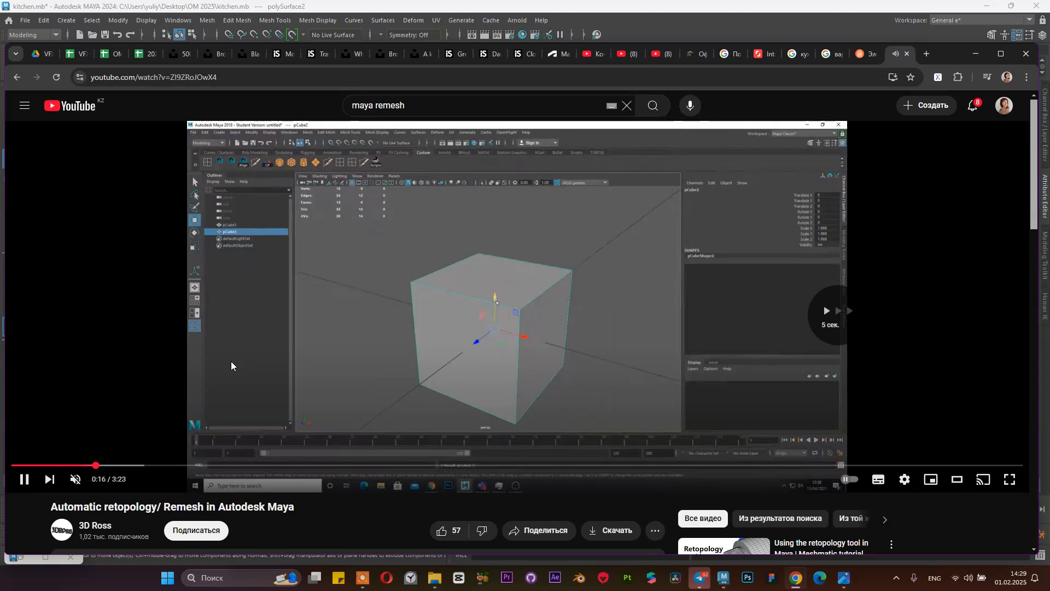
key(Right)
key(Right)
key(Right)
key(Right)
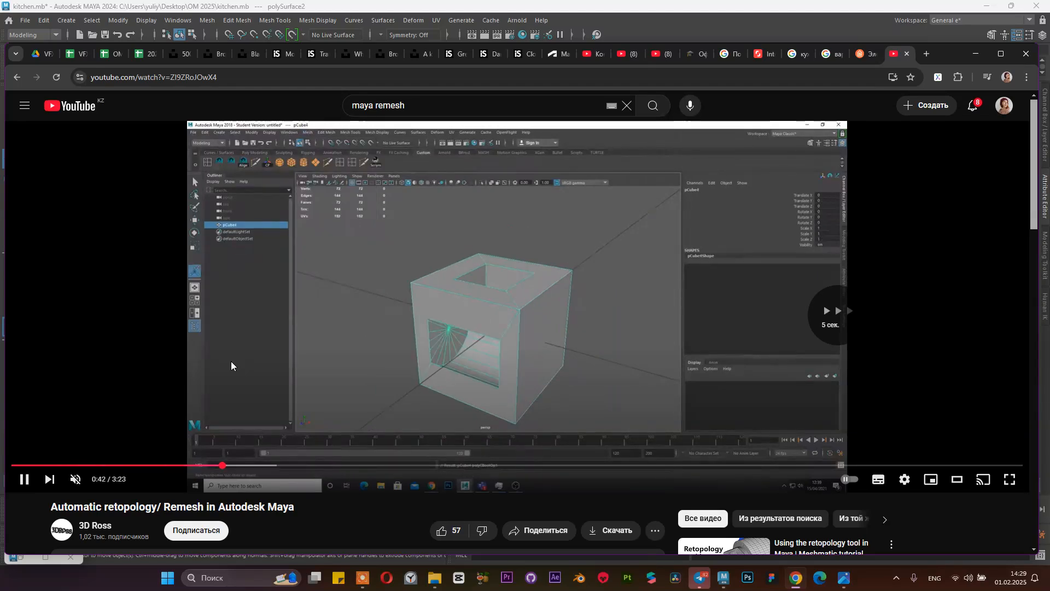
key(Right)
key(Right)
key(Right)
key(Right)
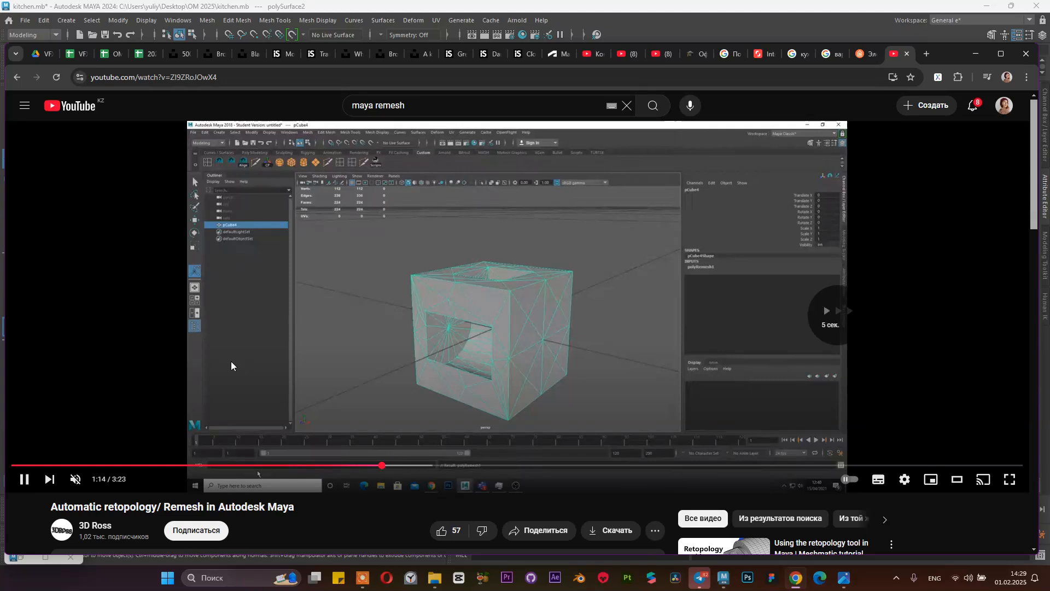
key(Right)
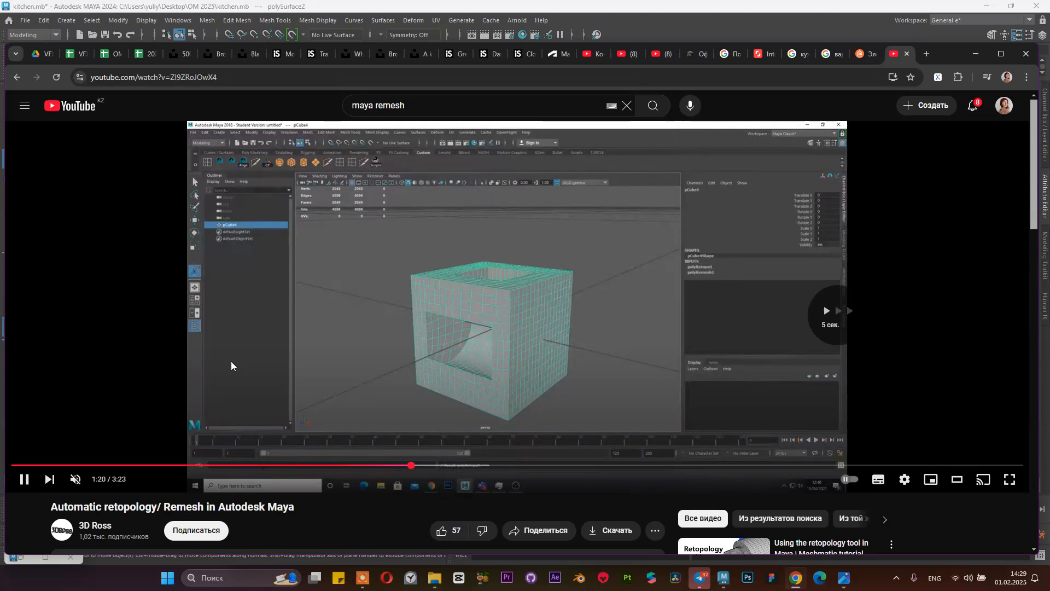
key(Left)
key(Left)
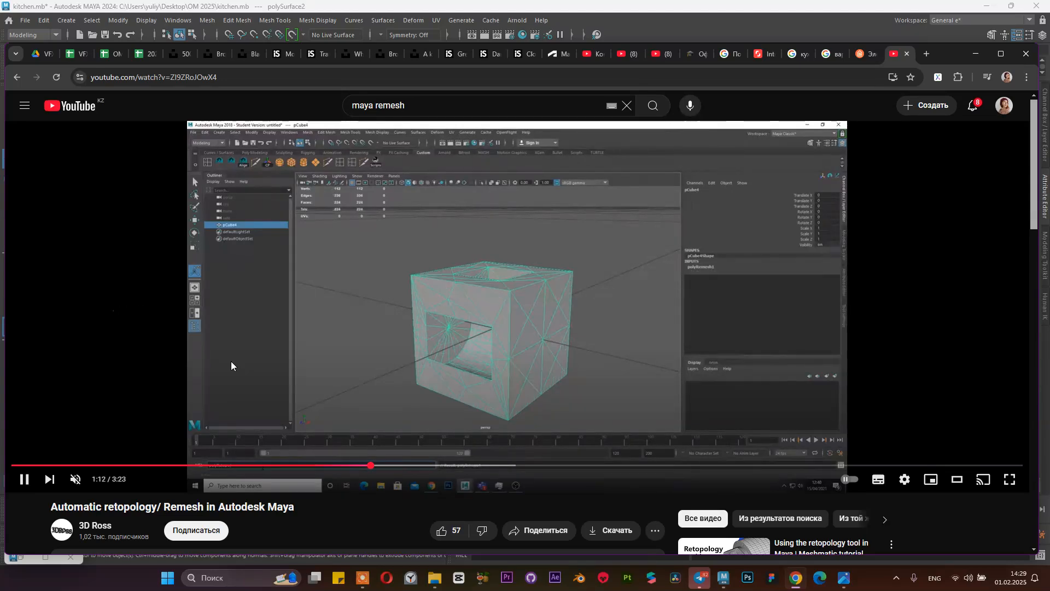
key(Right)
key(Right)
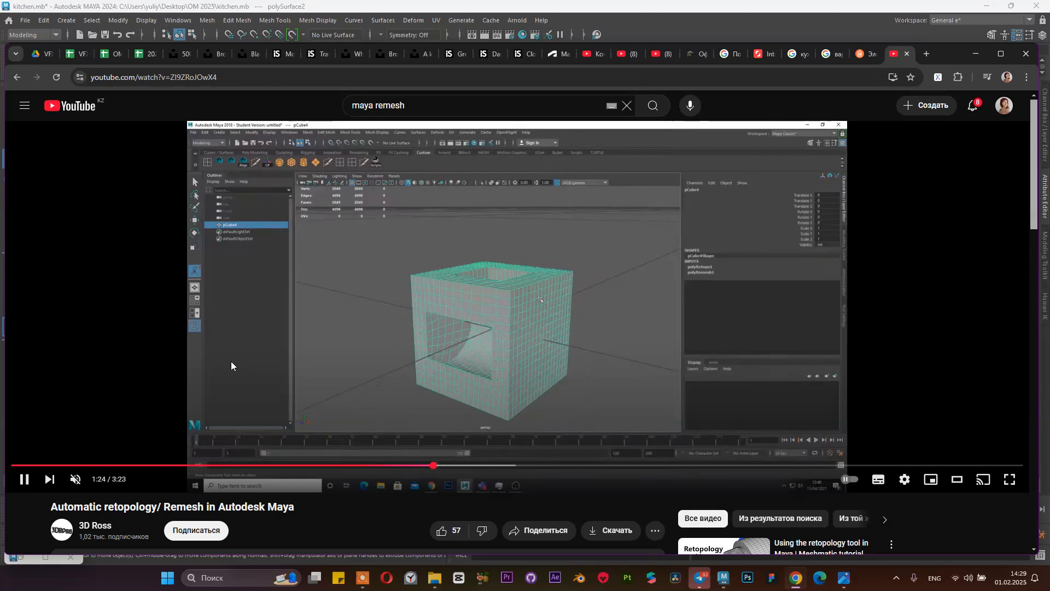
Step: Skip through more of the tutorial to study the retopology settings, pause it and switch back to Maya
key(Right)
key(Right)
key(Right)
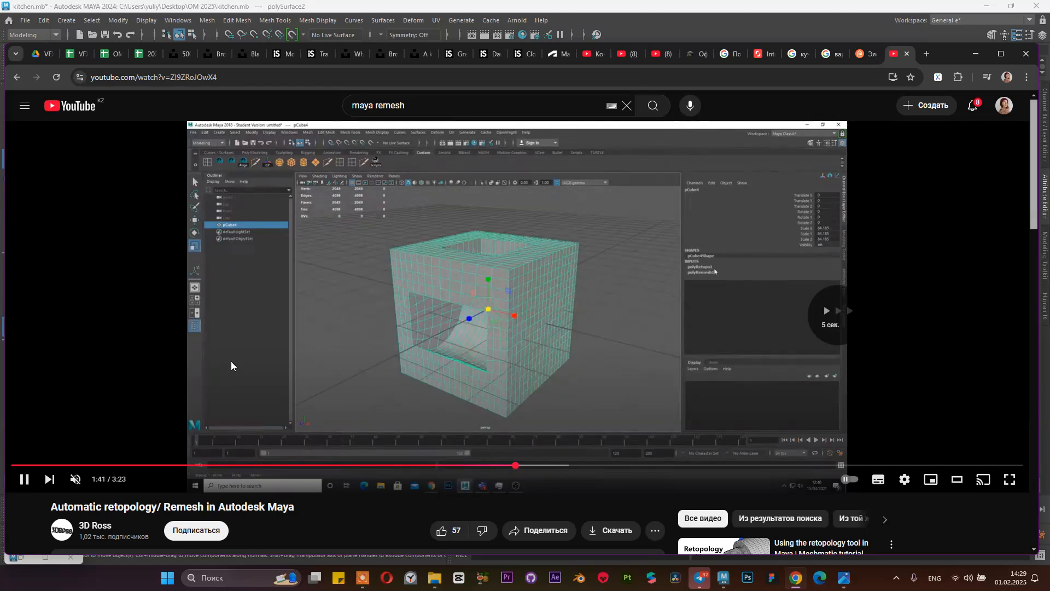
key(Right)
key(Right)
key(Right)
key(Right)
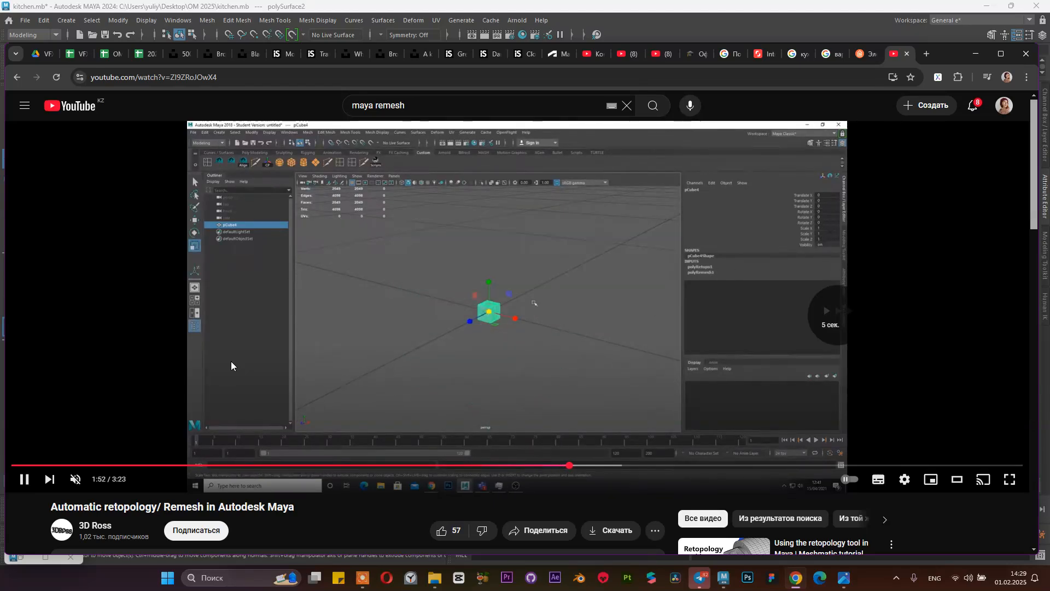
key(Right)
key(Right)
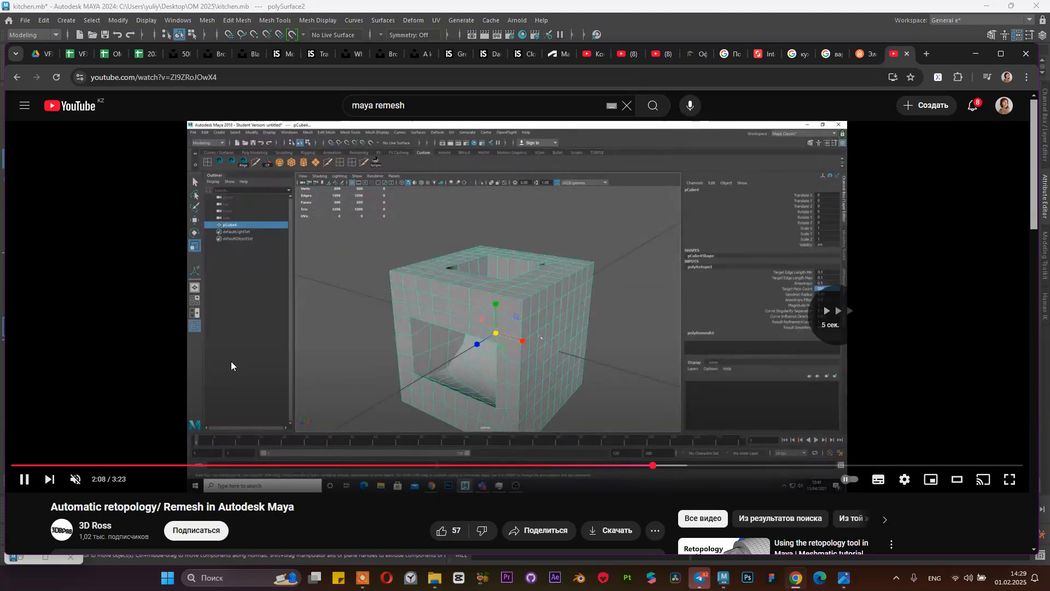
key(Right)
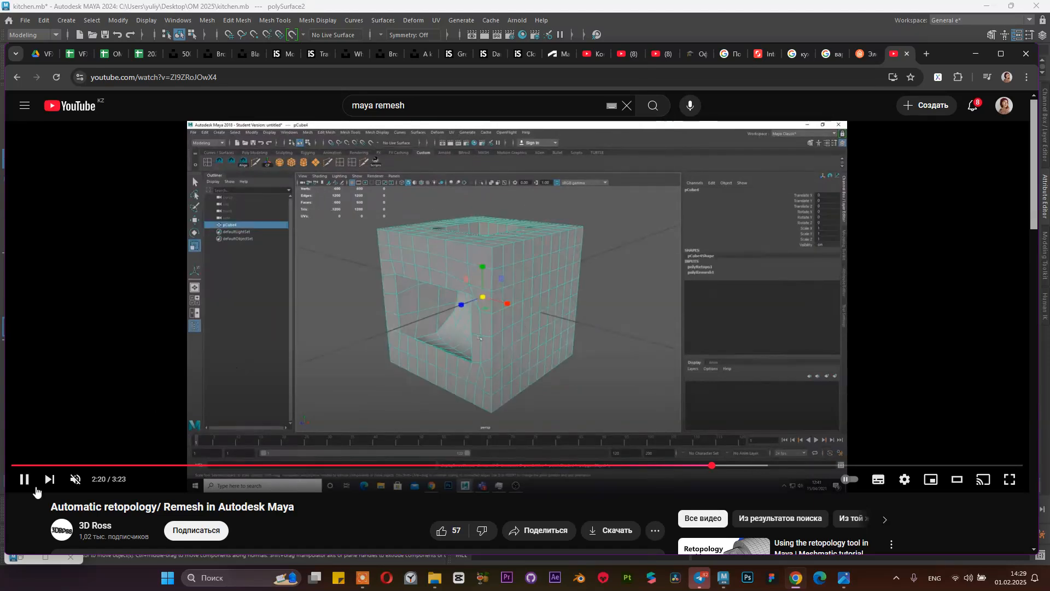
click(544, 287)
click(976, 54)
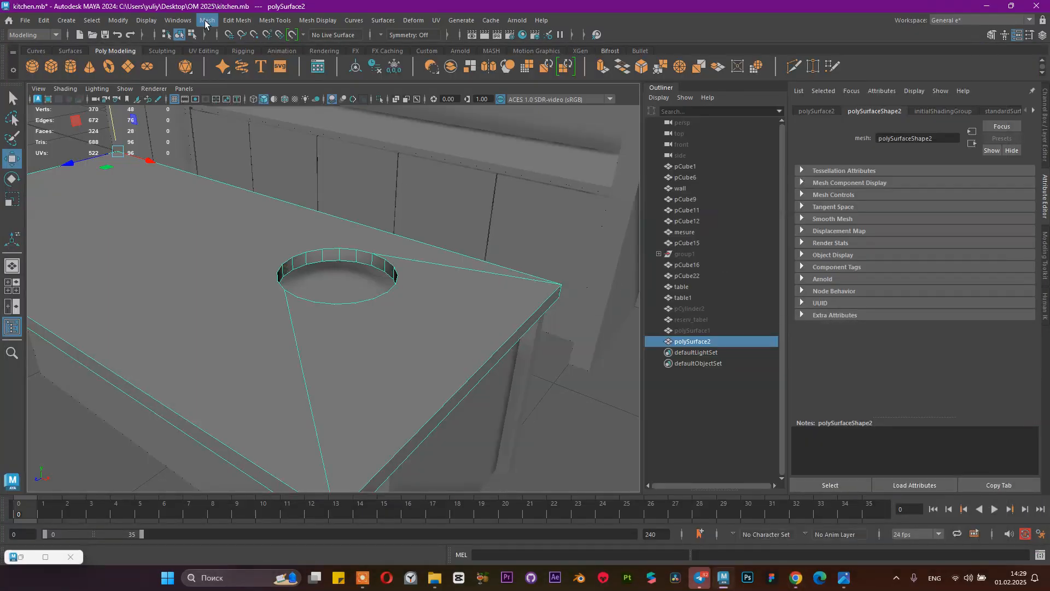
Step: Remesh the tabletop copy polySurface2 and inspect its outer corner and round sink opening
click(221, 26)
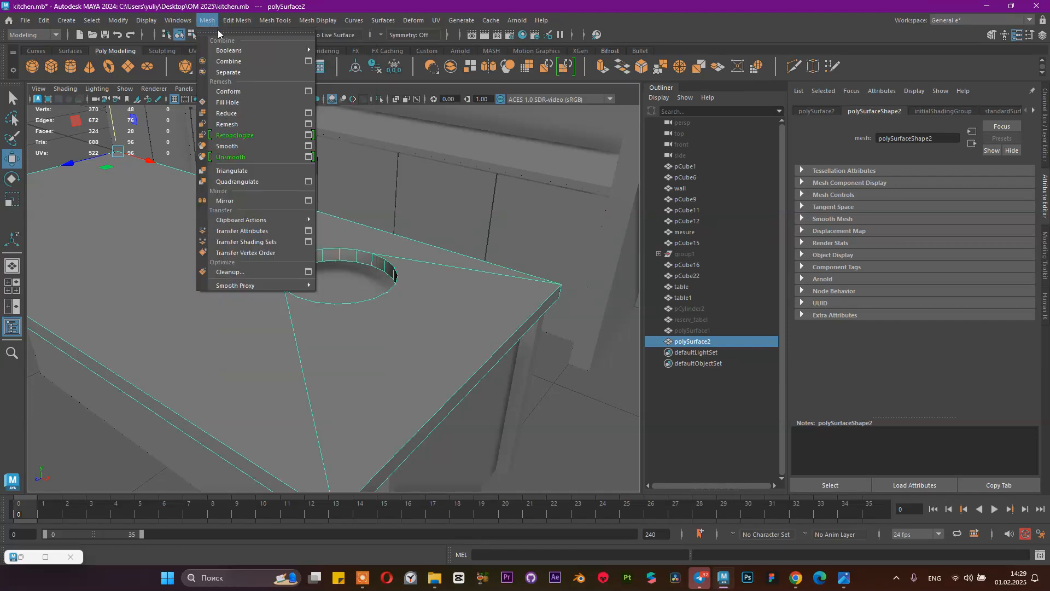
click(227, 124)
scroll(227, 129, down, 3)
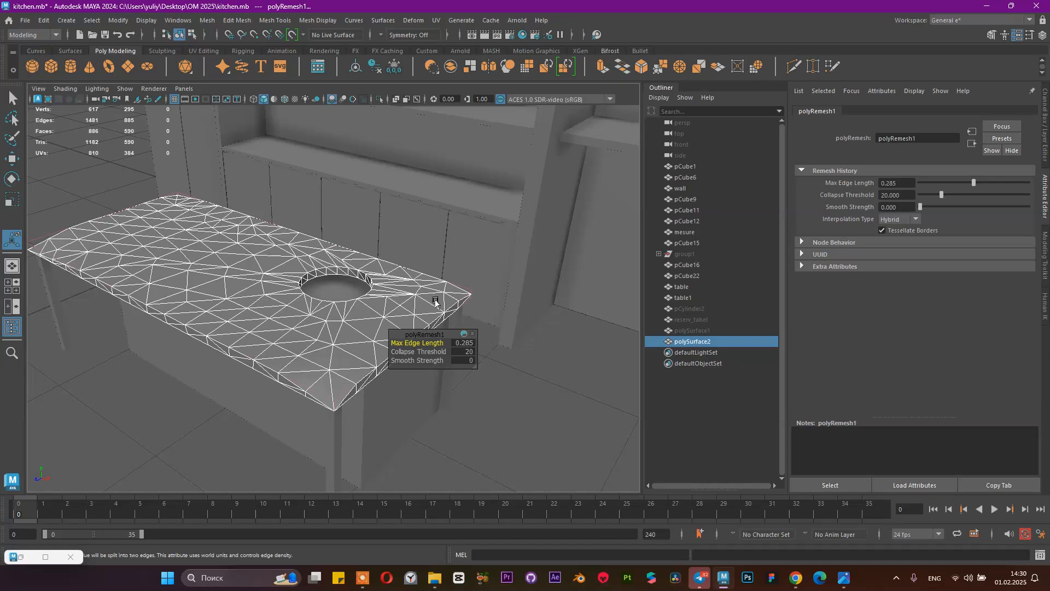
alt+drag(421, 305, 482, 287)
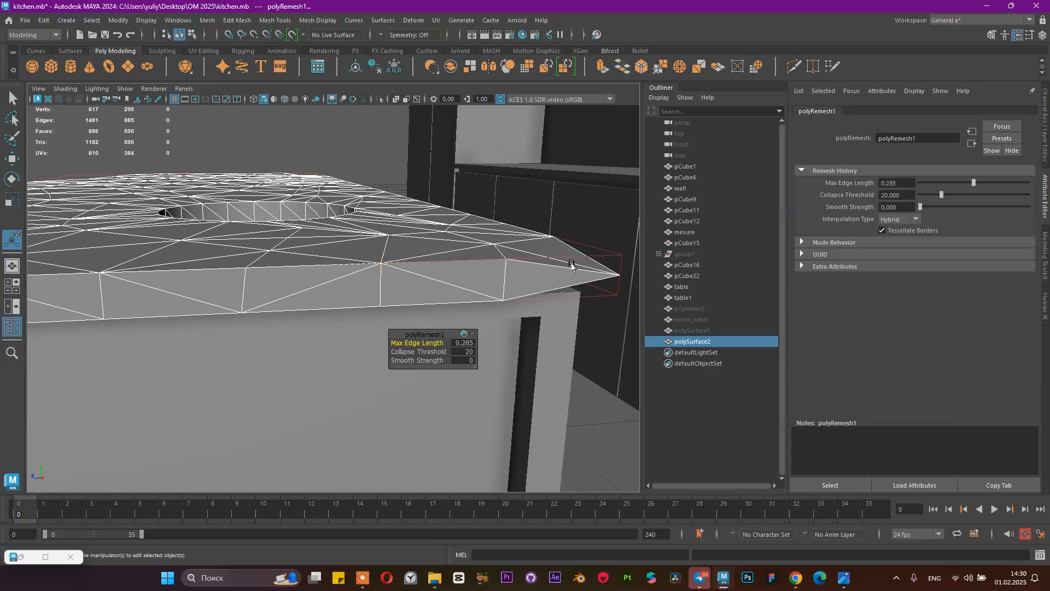
alt+drag(531, 250, 469, 250)
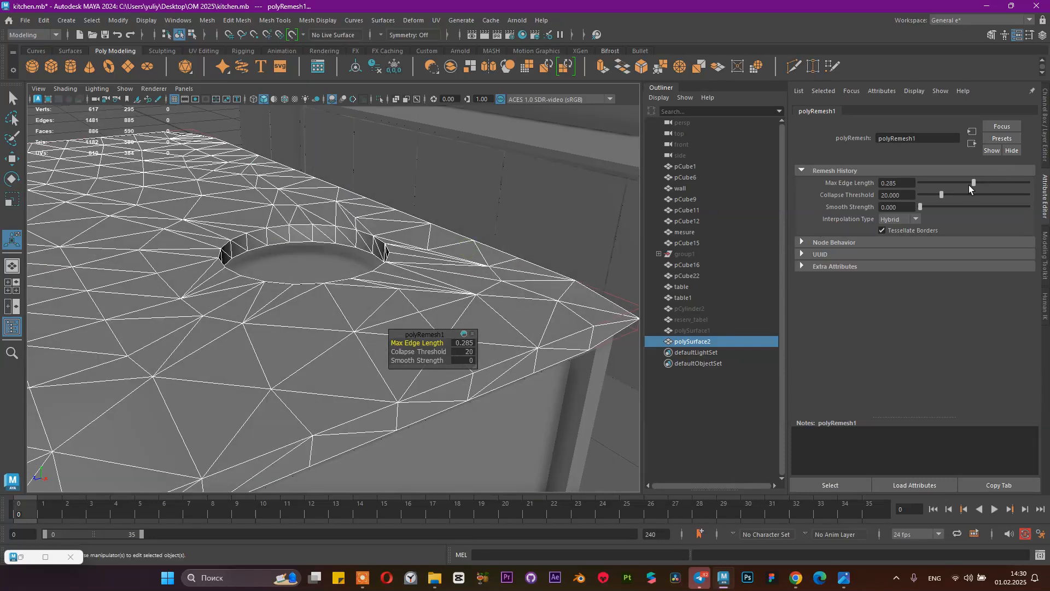
Step: Set the remesh Collapse Threshold to 0 and inspect the tabletop's corners and edges
mouse_move(921, 205)
mouse_down()
mouse_move(961, 208)
mouse_move(895, 207)
mouse_move(987, 198)
mouse_move(916, 204)
mouse_up()
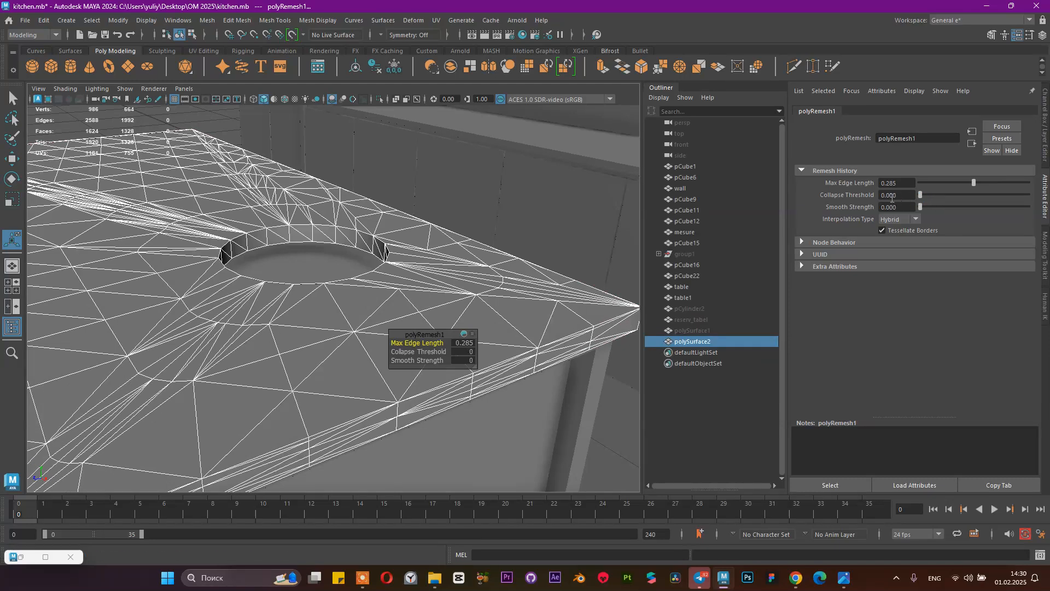
alt+drag(375, 289, 367, 261)
alt+right_drag(370, 263, 417, 283)
alt+drag(417, 283, 399, 306)
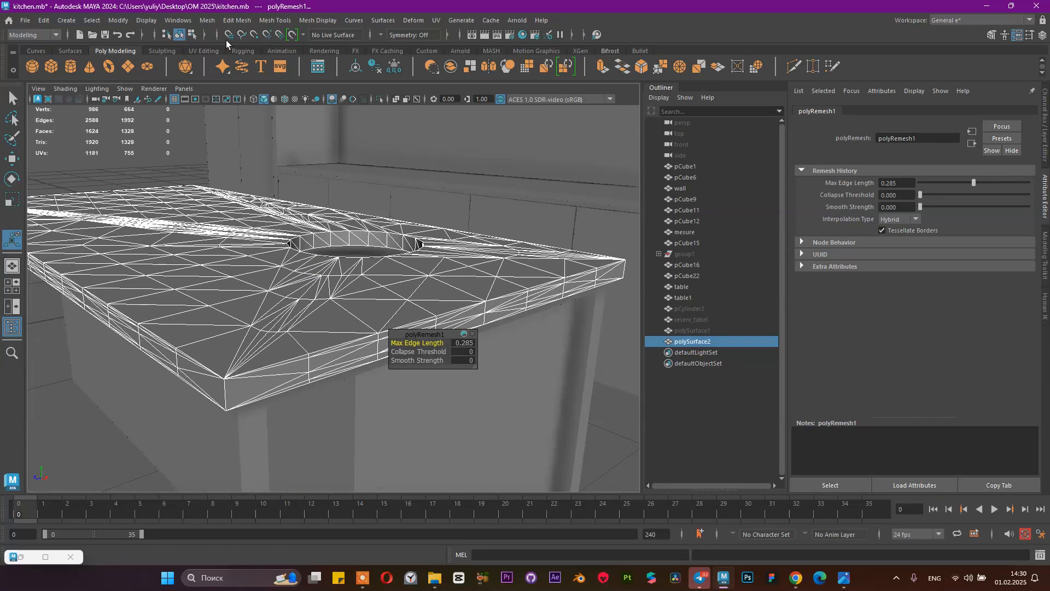
Step: Try to retopologize the remeshed tabletop, ignoring the potential issues and continuing the operation
click(237, 21)
mouse_move(208, 20)
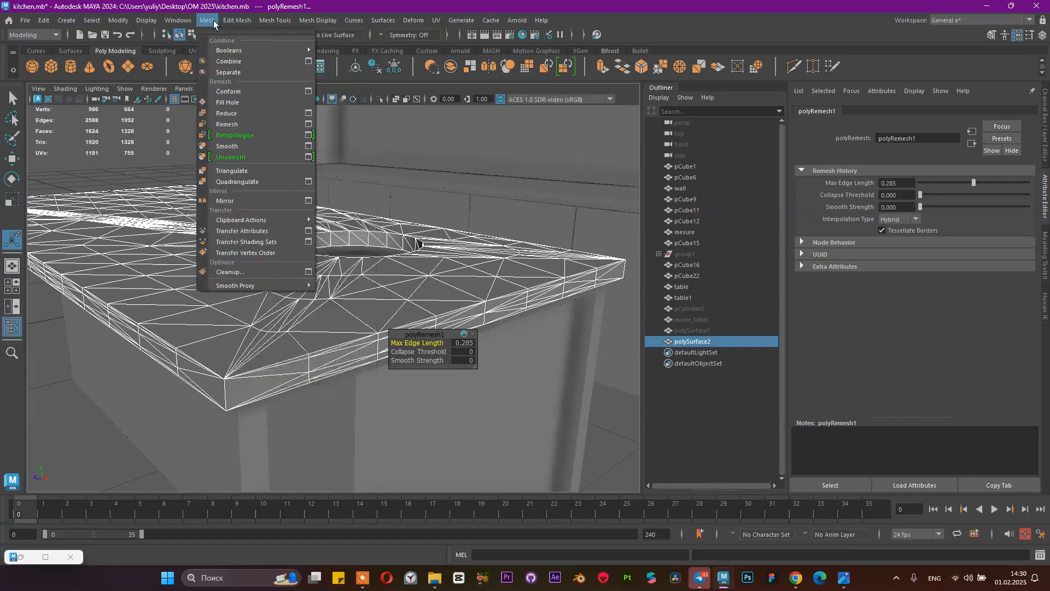
click(256, 136)
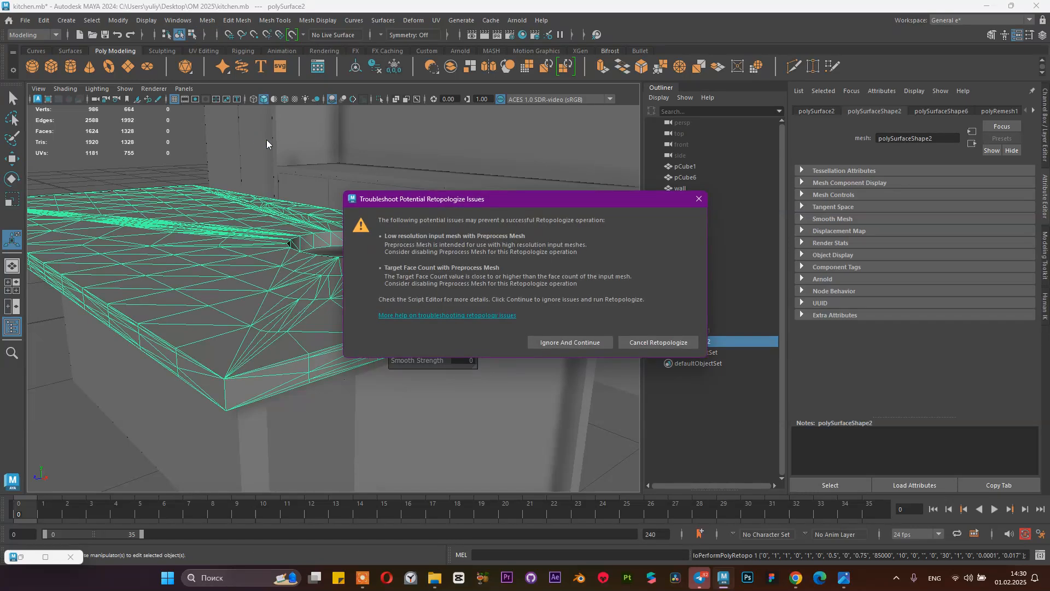
click(583, 342)
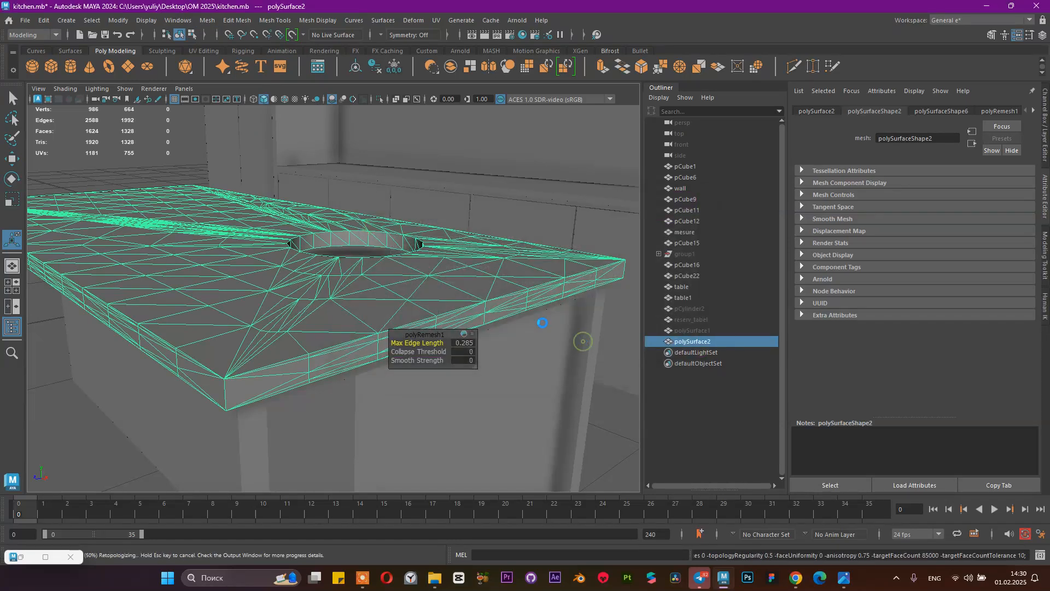
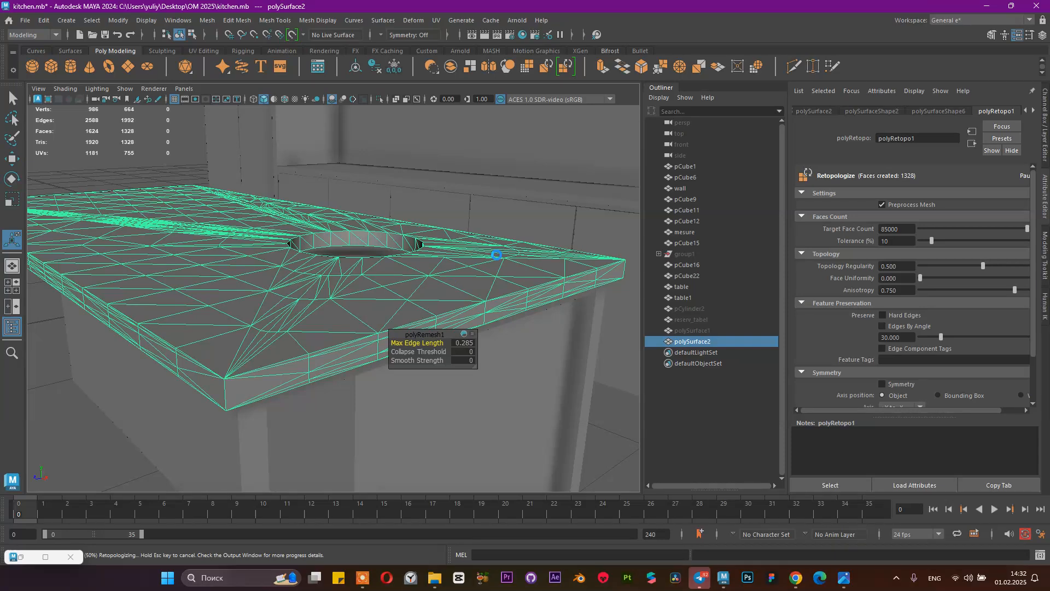
Step: Force Maya to quit by ending its task in Task Manager, and close Task Manager
key(ctrl+shift+Escape)
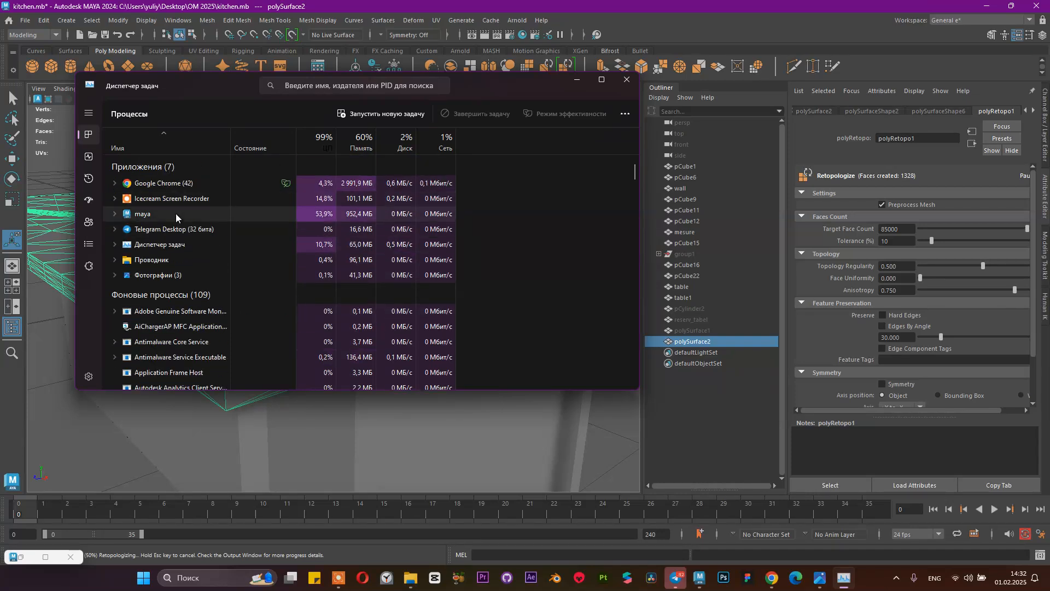
click(475, 113)
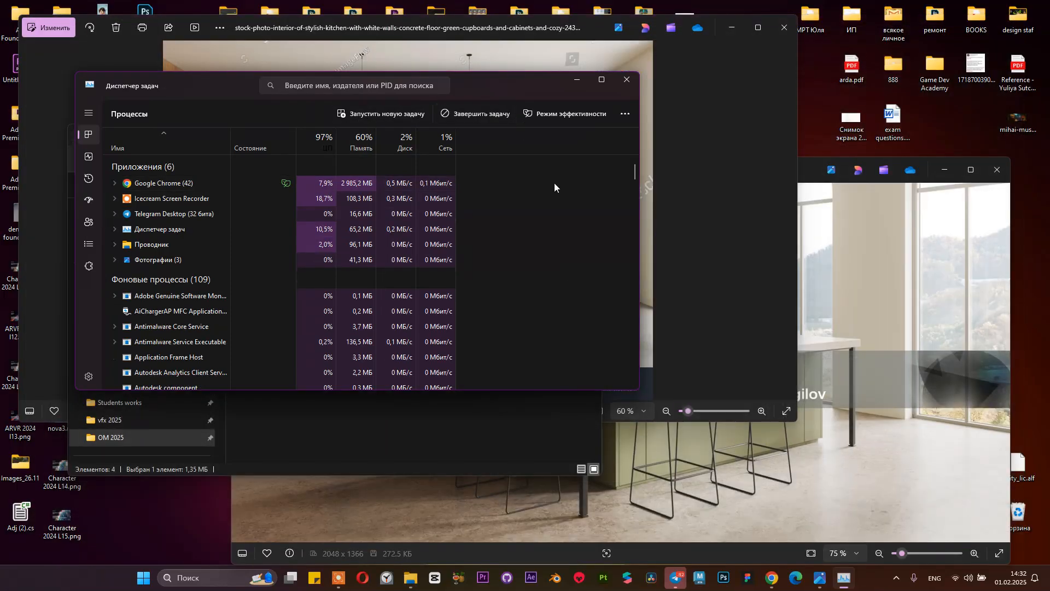
click(627, 79)
Step: Close both kitchen reference photo windows and the OM 2025 folder window to clear the desktop
click(785, 28)
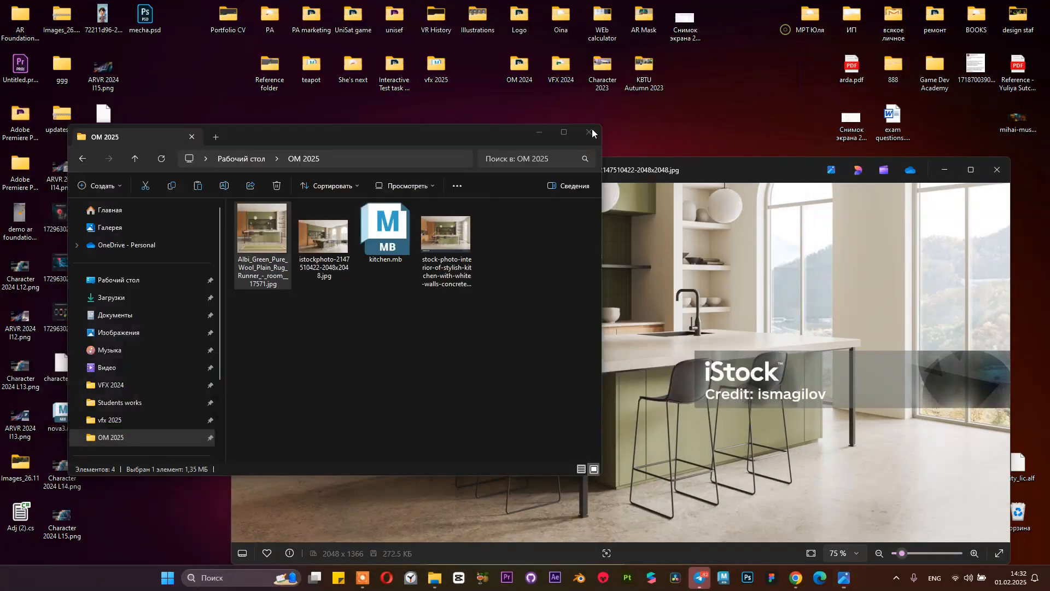
click(591, 132)
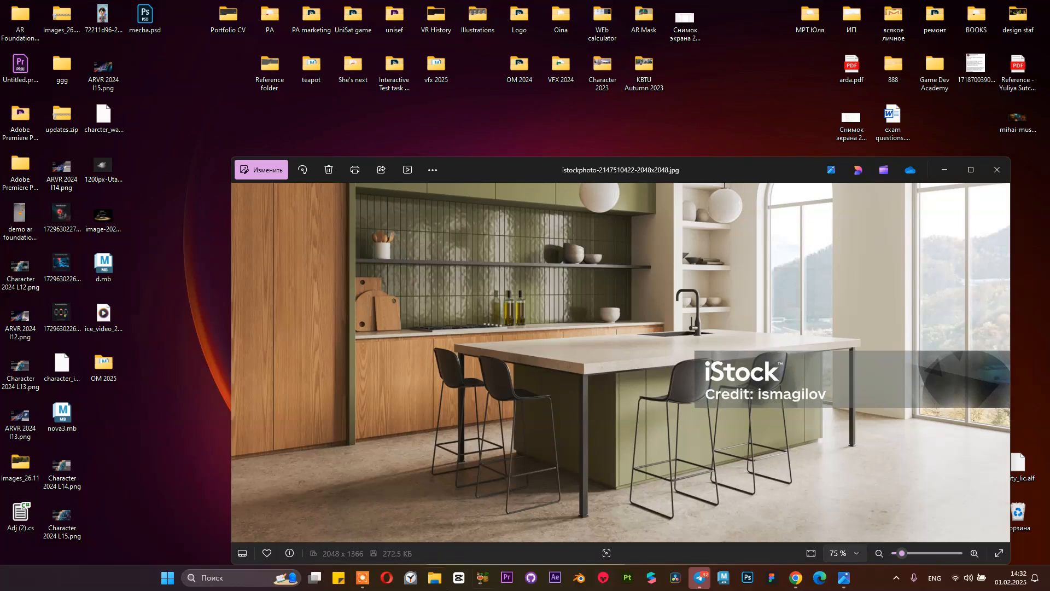
click(371, 583)
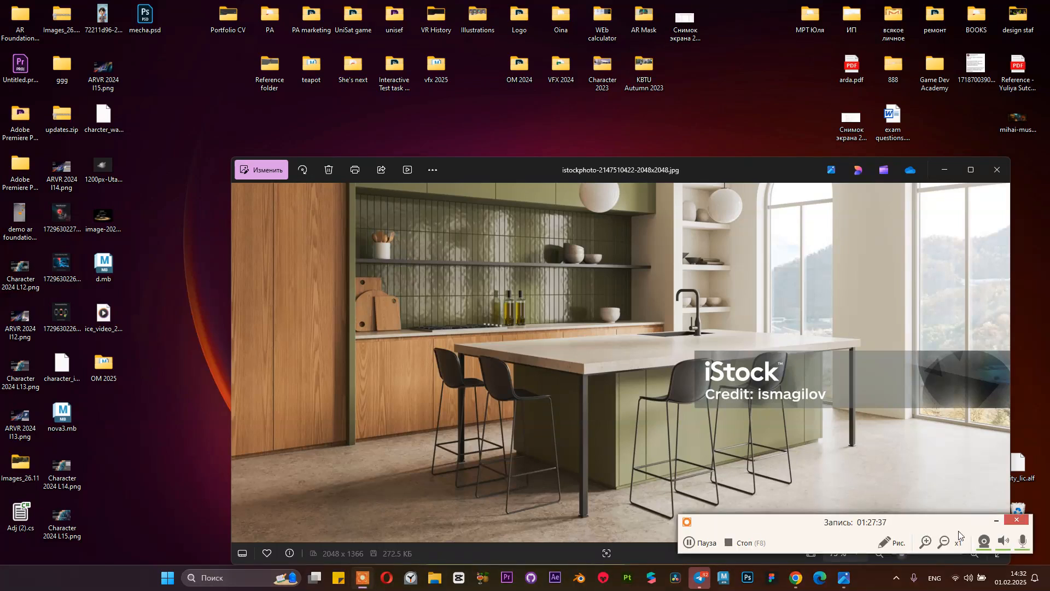
click(995, 522)
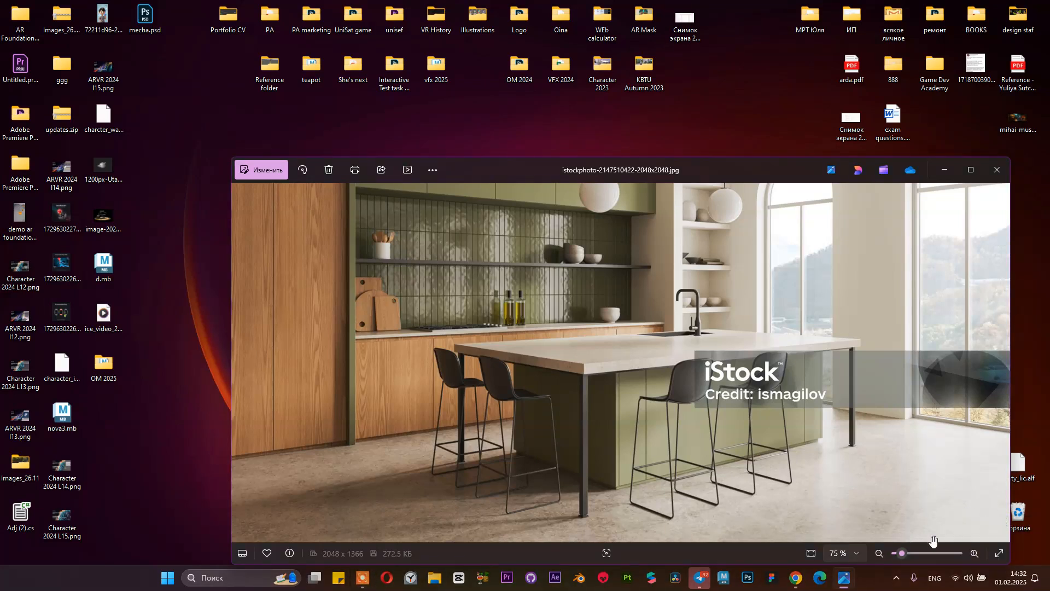
click(366, 583)
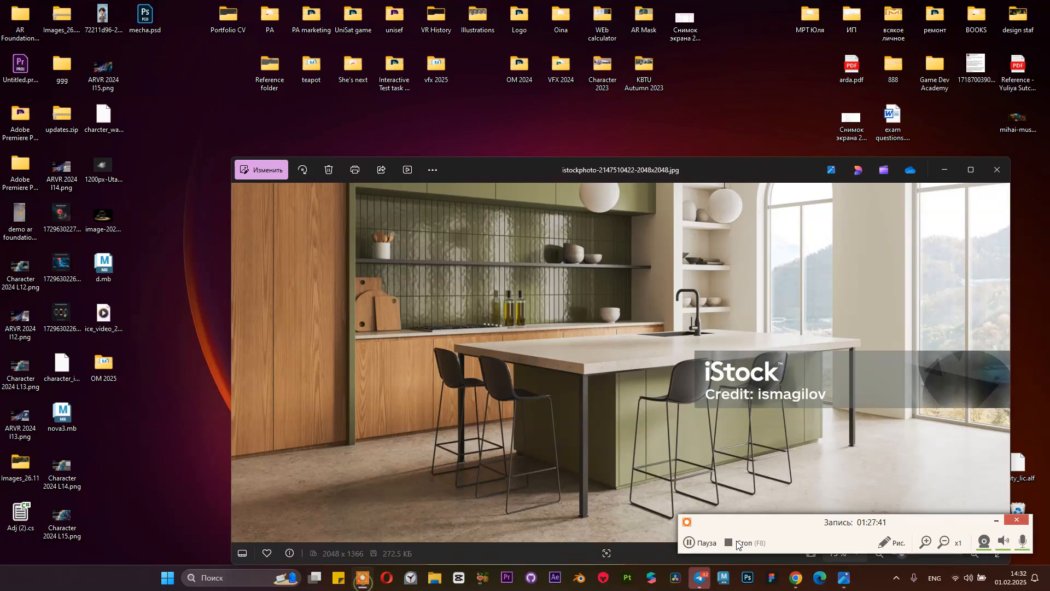
click(996, 521)
click(997, 169)
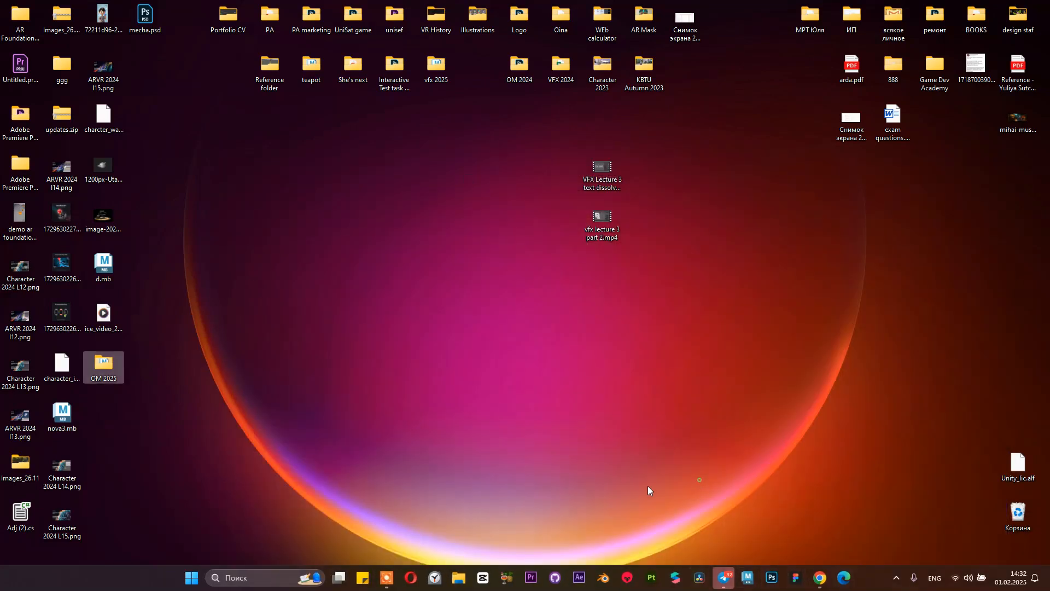
Step: Reopen the kitchen.mb scene from the OM 2025 desktop folder and close the Arnold RenderView window
double_click(104, 364)
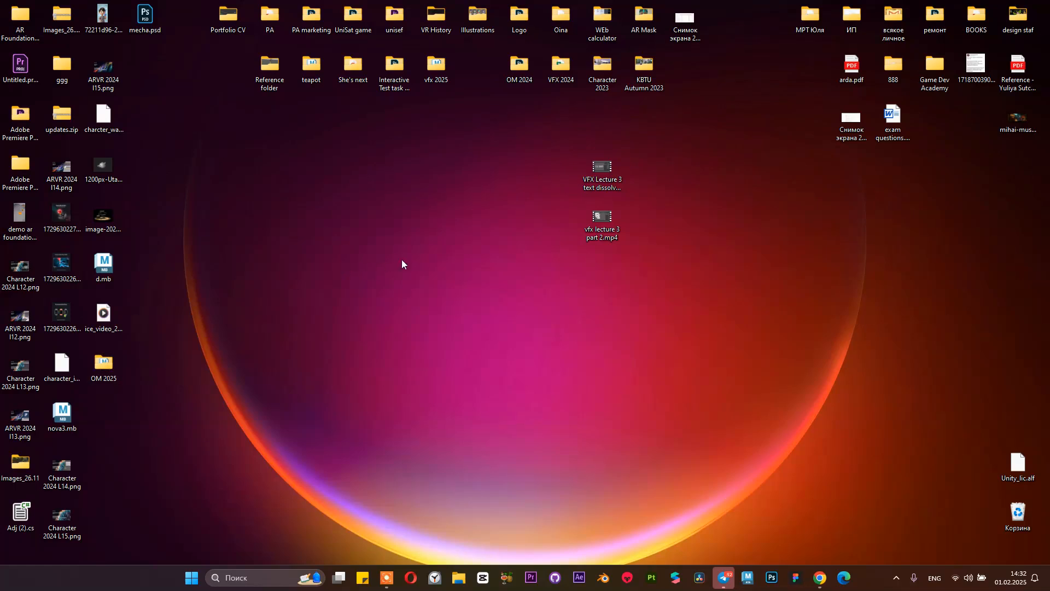
double_click(706, 241)
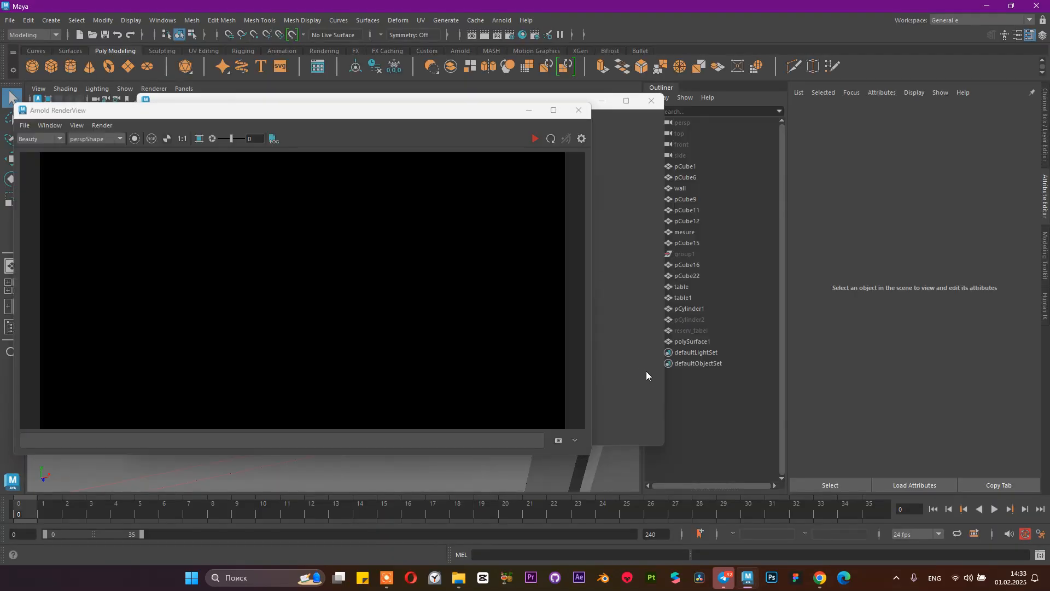
click(575, 114)
click(579, 110)
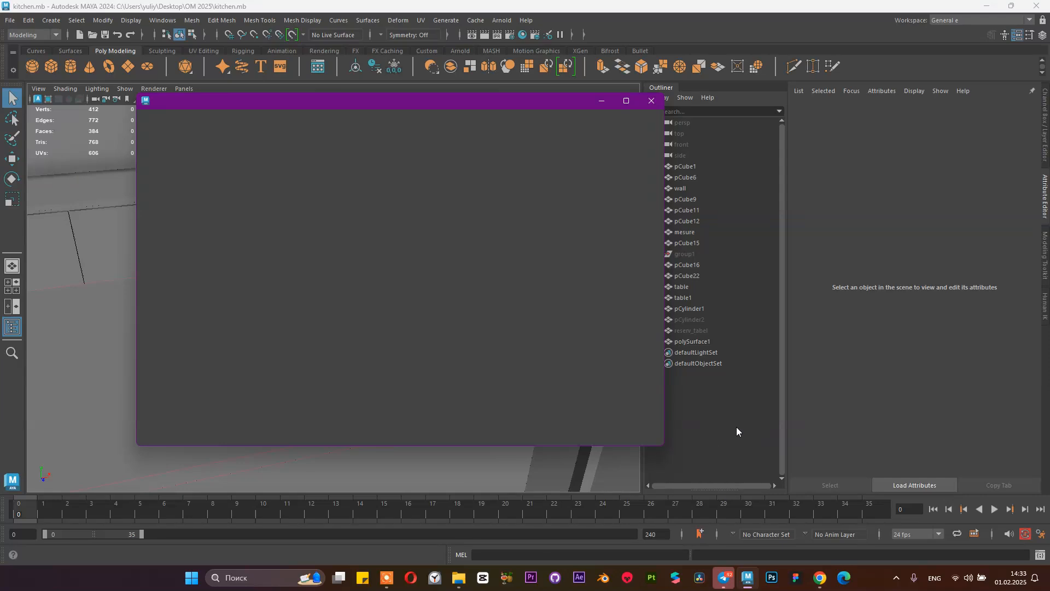
mouse_move(750, 575)
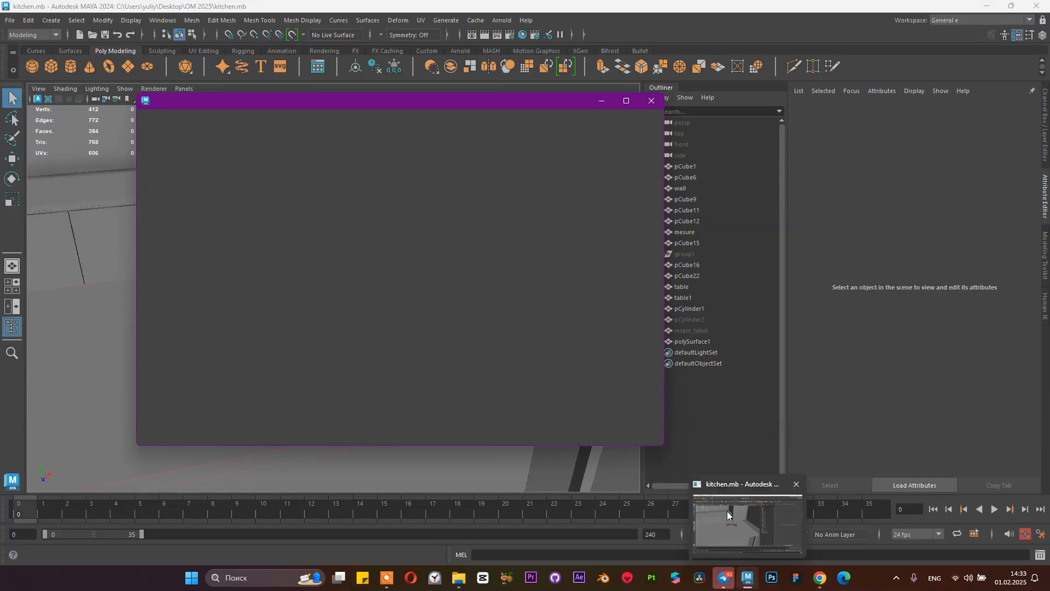
click(743, 533)
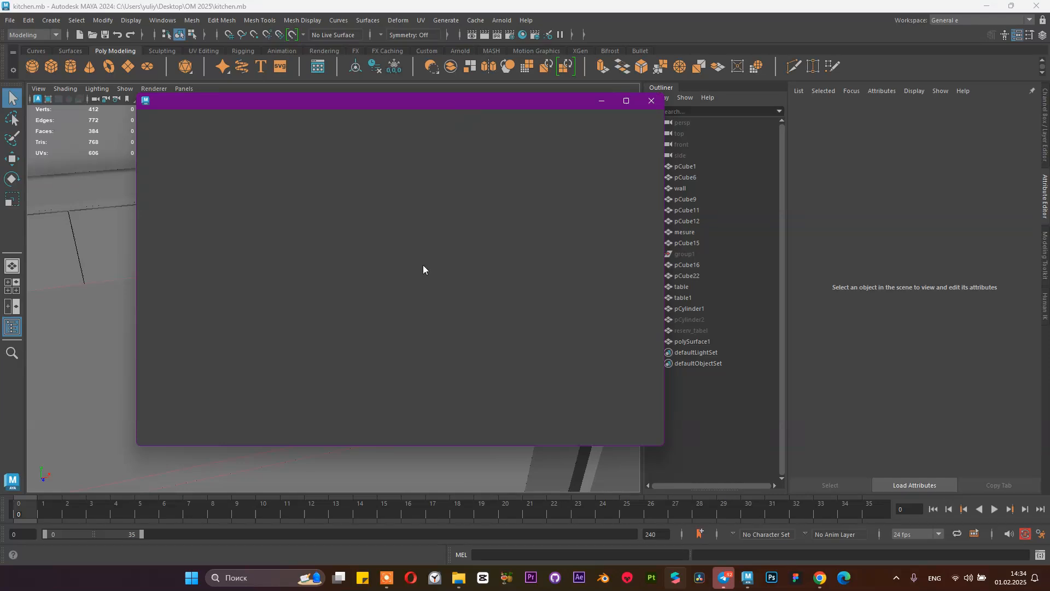
right_click(459, 578)
click(458, 548)
click(387, 578)
click(996, 521)
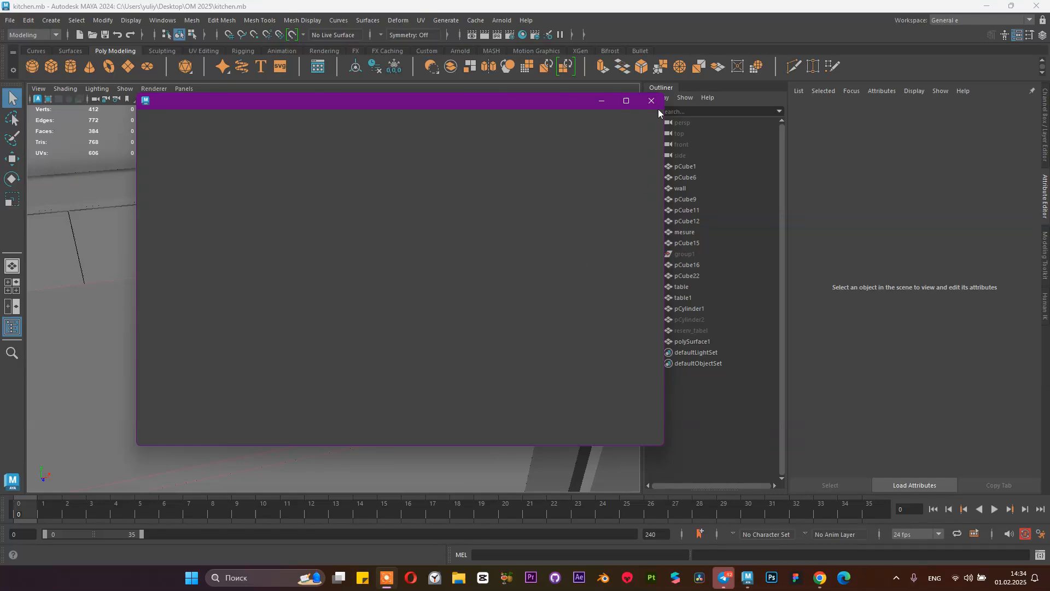
Step: End the unresponsive Maya task in Task Manager and close Task Manager
right_click(874, 583)
click(913, 536)
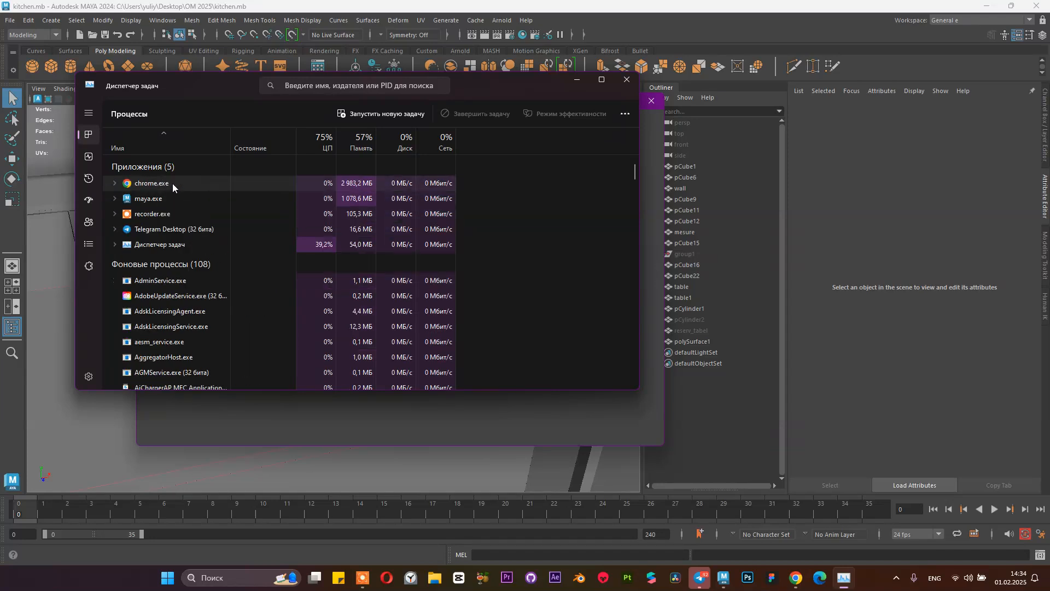
click(159, 212)
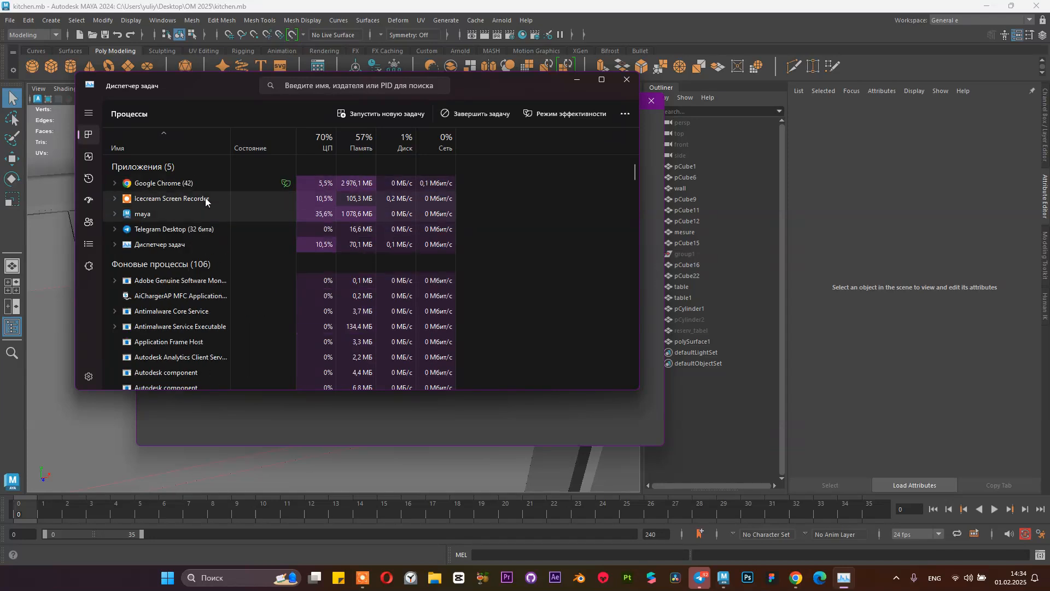
click(476, 114)
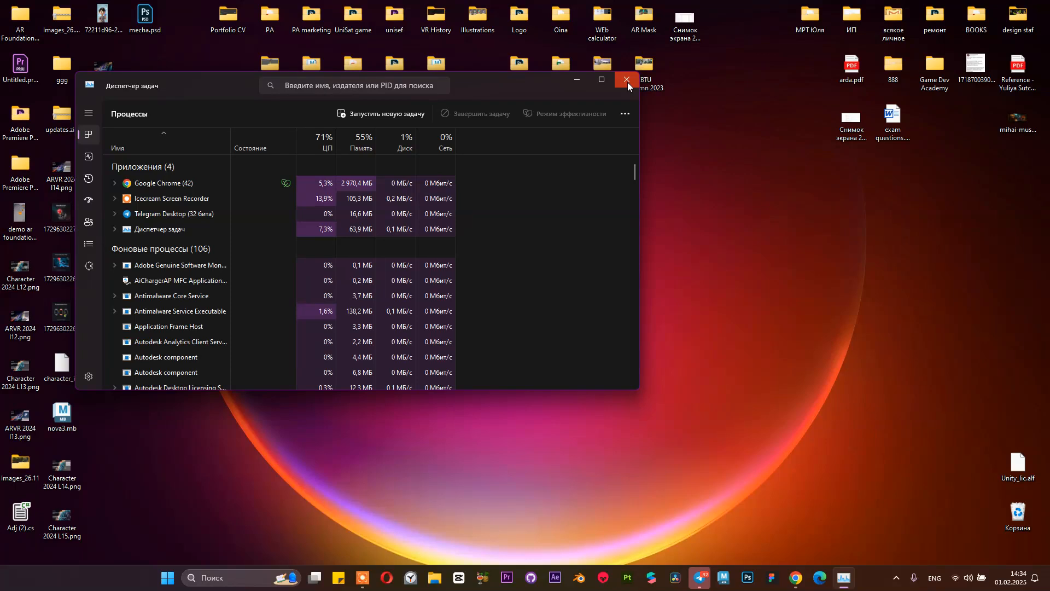
click(628, 82)
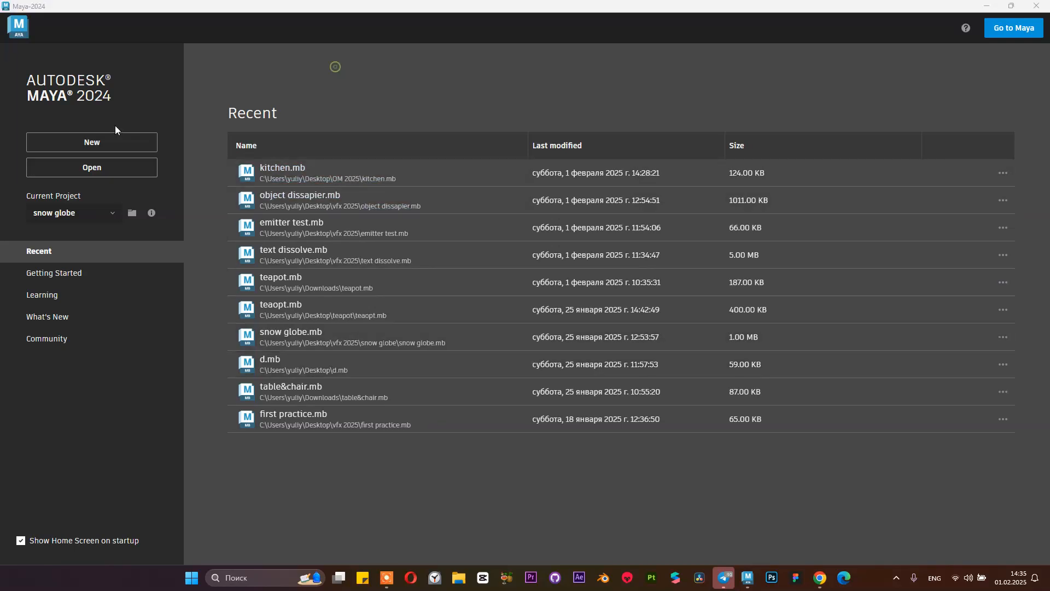
Step: In the restarted Maya, close the Arnold RenderView window and open kitchen.mb from the OM 2025 folder
click(92, 143)
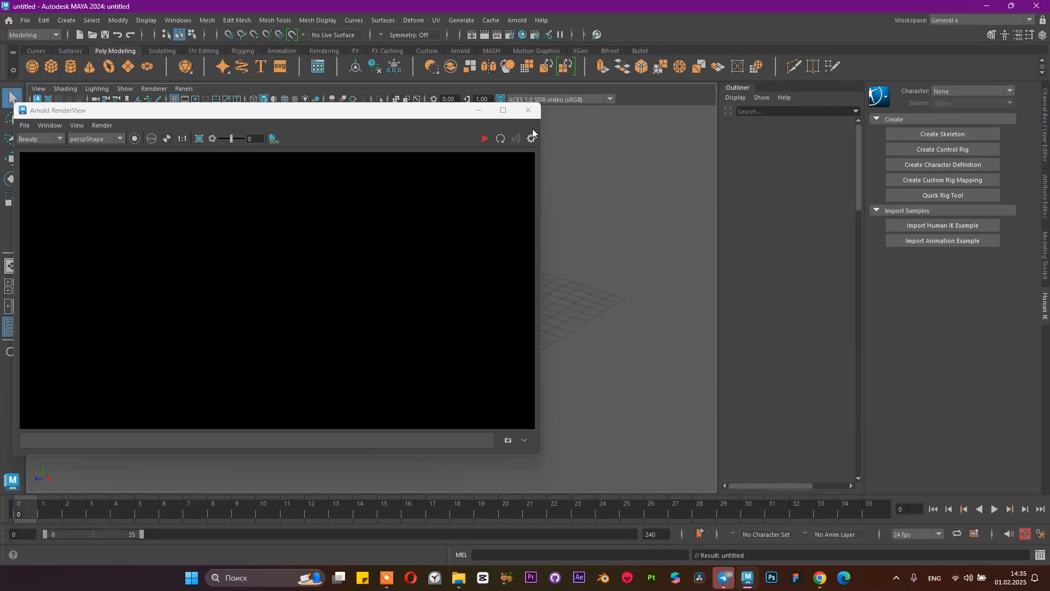
click(528, 110)
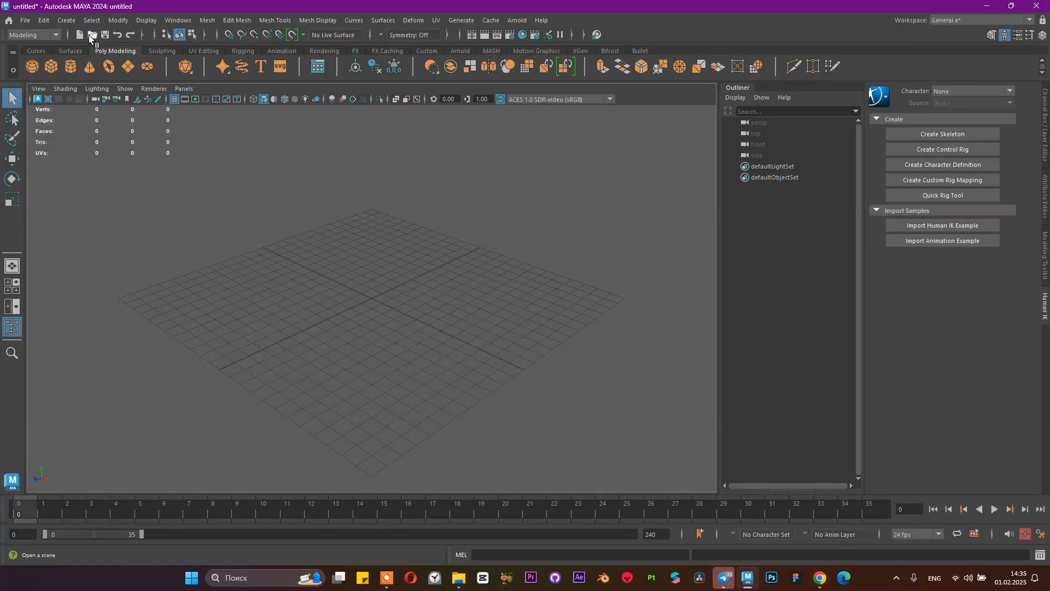
click(91, 36)
scroll(241, 360, down, 5)
double_click(247, 260)
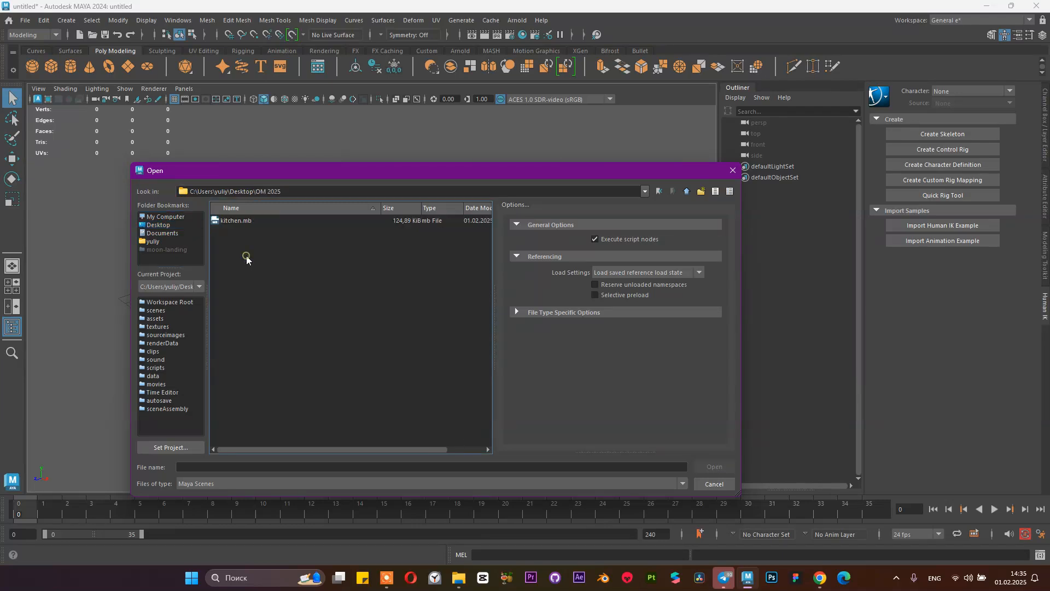
double_click(244, 220)
click(528, 289)
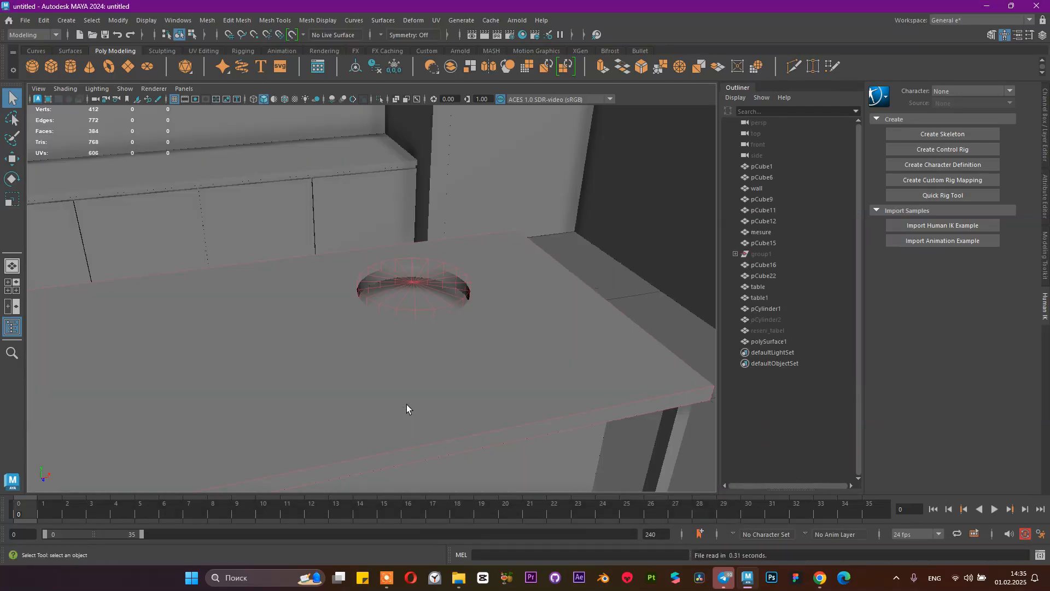
Step: Try deleting the cylinder in the tabletop's sink opening, and undo the deletion
click(442, 306)
alt+drag(473, 349, 424, 339)
click(498, 340)
scroll(378, 273, up, 6)
scroll(385, 275, down, 8)
alt+drag(285, 274, 482, 336)
click(448, 281)
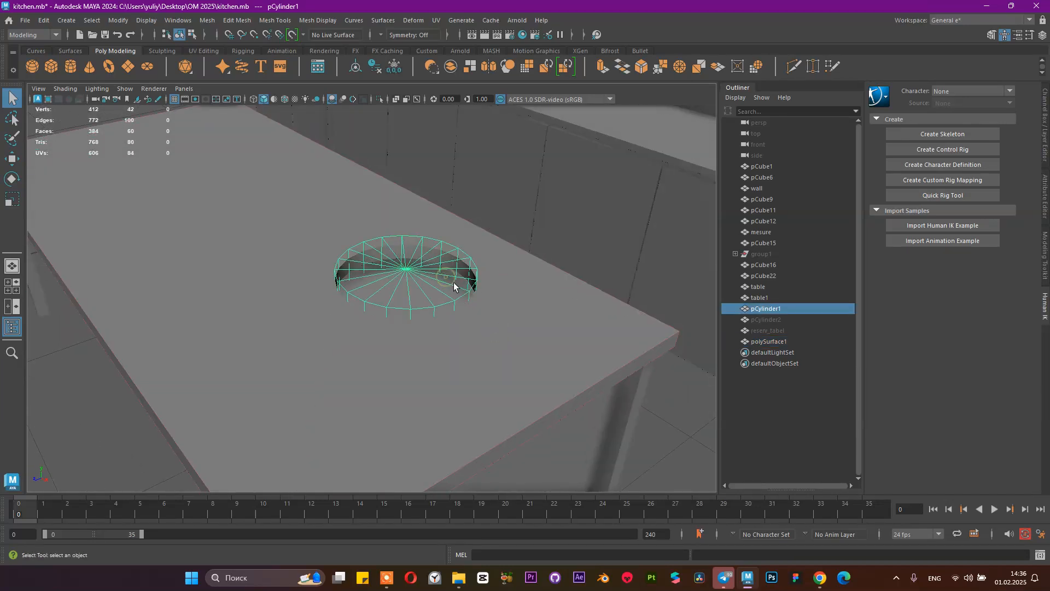
key(ctrl+s)
key(Delete)
key(ctrl+z)
click(597, 295)
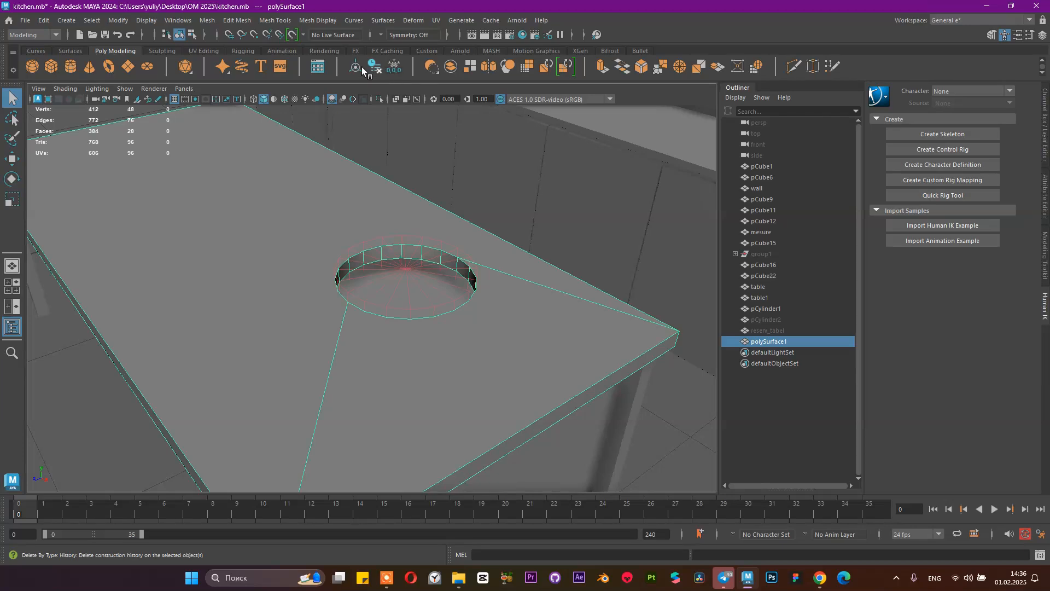
click(25, 21)
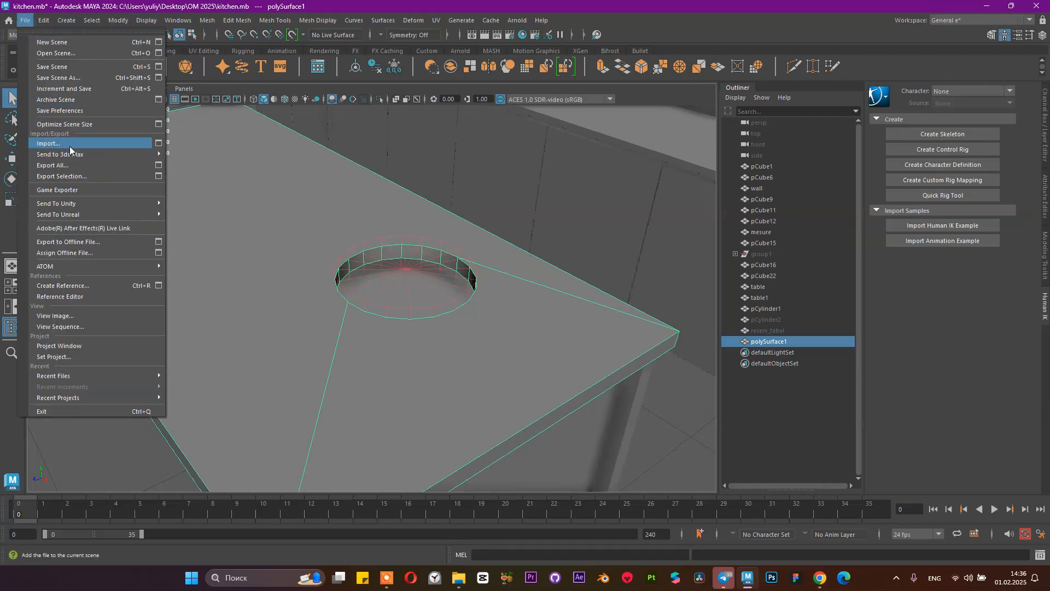
click(40, 22)
click(42, 22)
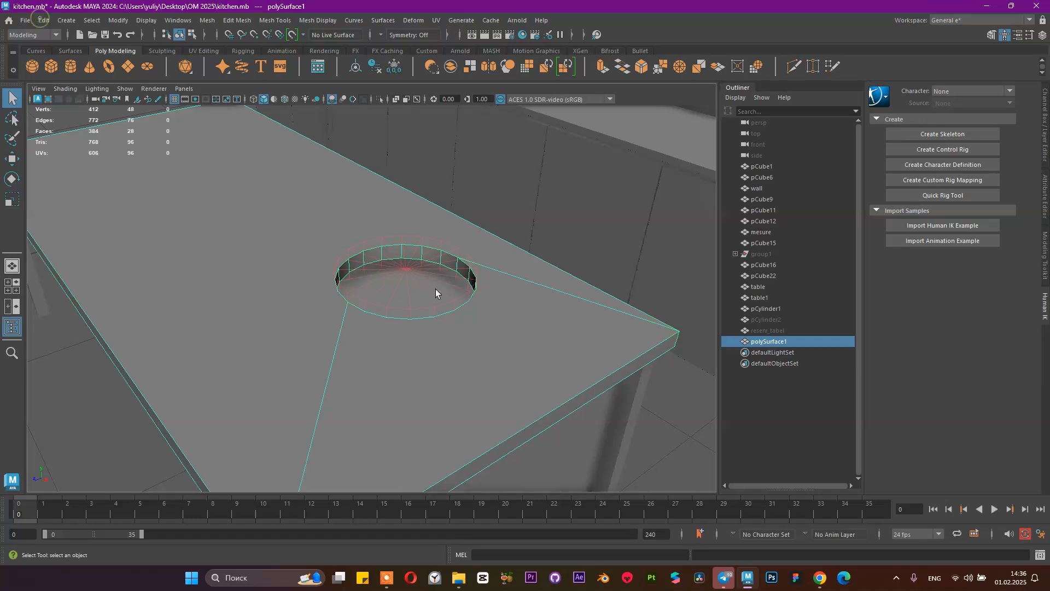
click(447, 286)
click(438, 282)
key(r)
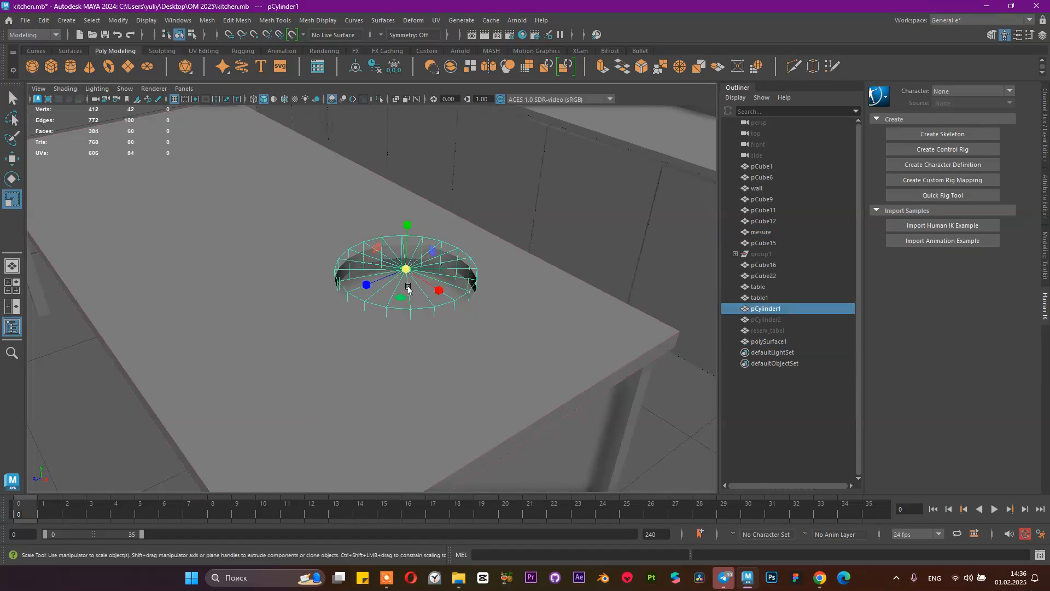
drag(406, 269, 465, 300)
Step: Delete the construction history of the tabletop with the sink opening
click(500, 313)
alt+right_drag(464, 301, 519, 325)
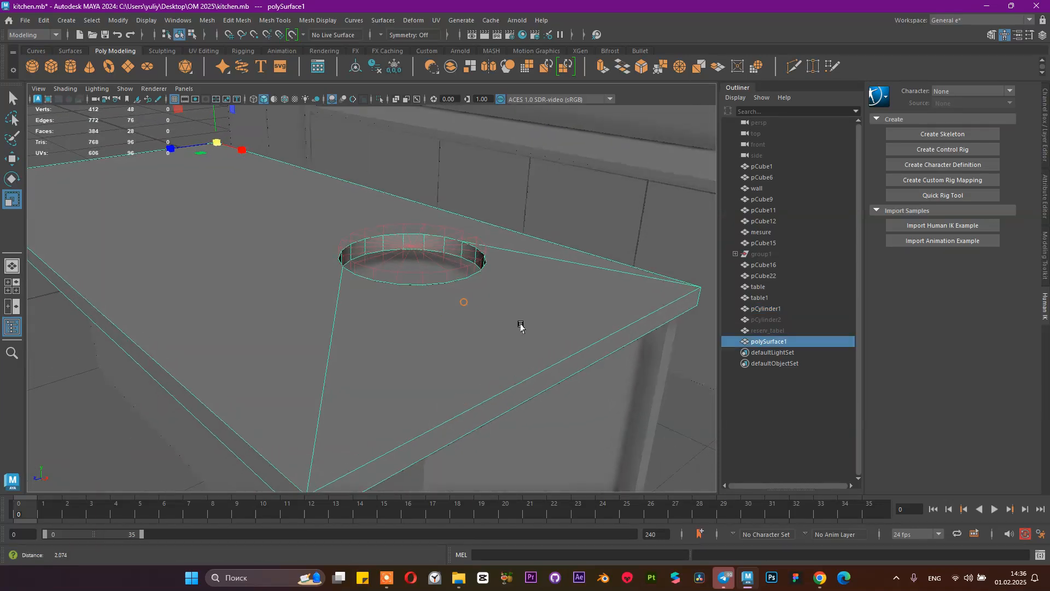
alt+drag(519, 326, 510, 333)
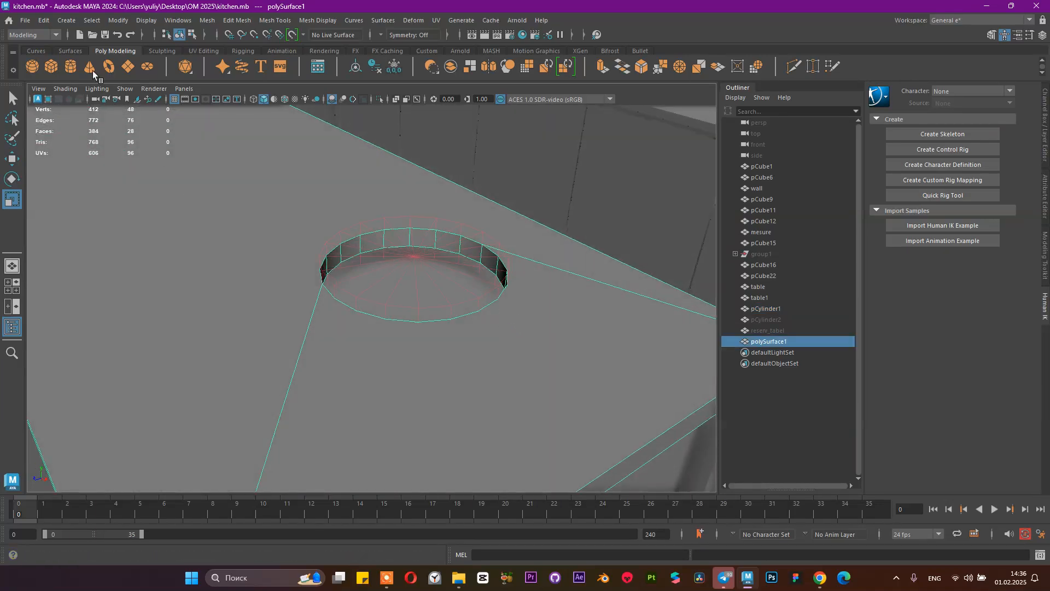
click(44, 21)
mouse_move(110, 149)
click(210, 152)
Step: Delete the two top faces of the tabletop that surround the sink opening
alt+drag(457, 277, 525, 276)
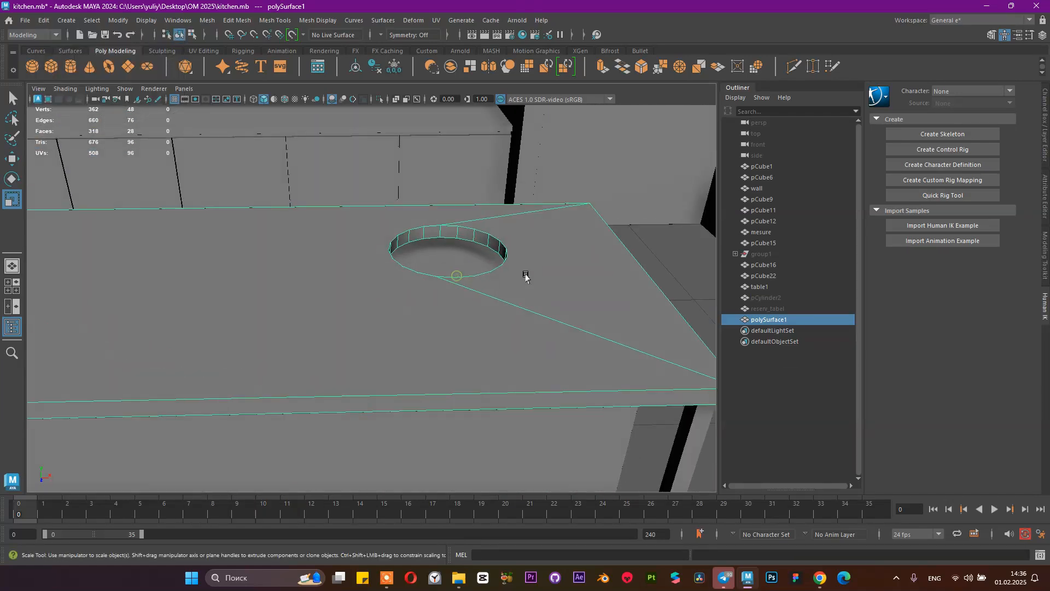
alt+drag(424, 267, 361, 286)
alt+right_drag(361, 287, 443, 302)
mouse_move(443, 303)
alt+mouse_down()
mouse_move(445, 319)
mouse_move(434, 313)
alt+mouse_up()
alt+right_drag(433, 313, 371, 309)
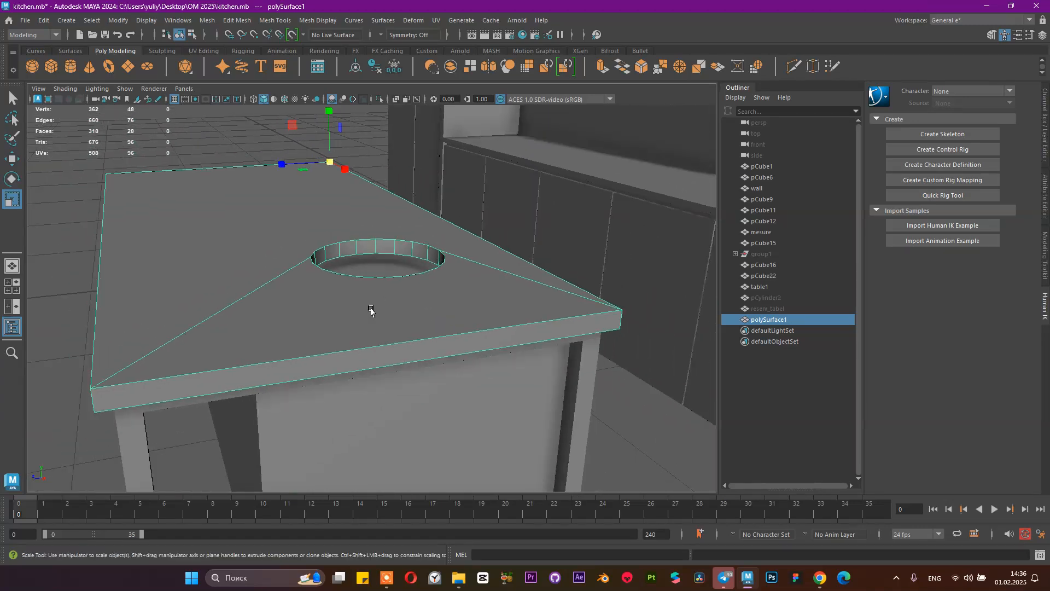
alt+drag(370, 309, 356, 317)
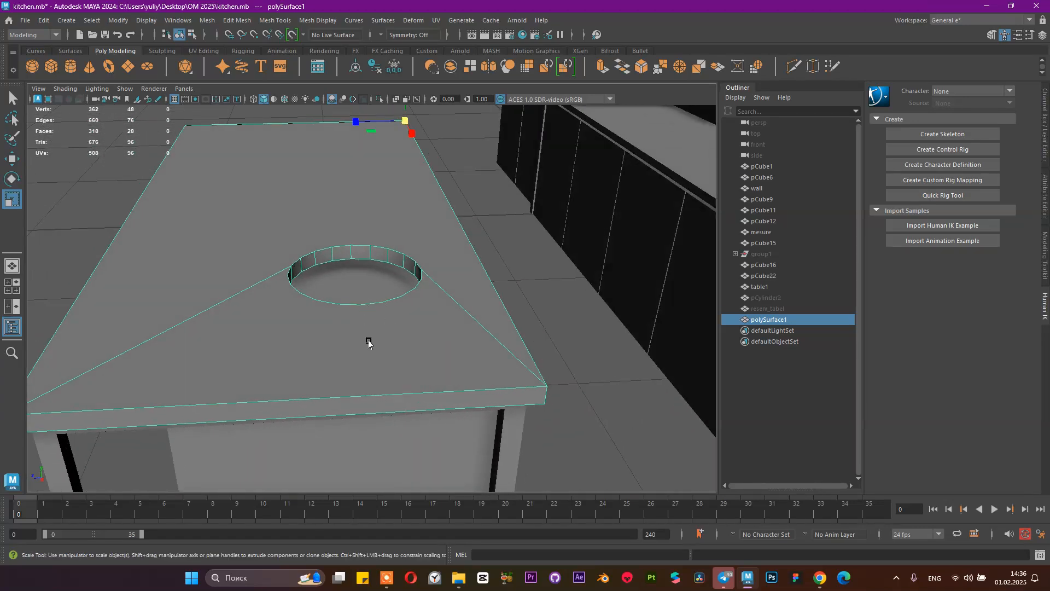
right_drag(395, 175, 397, 191)
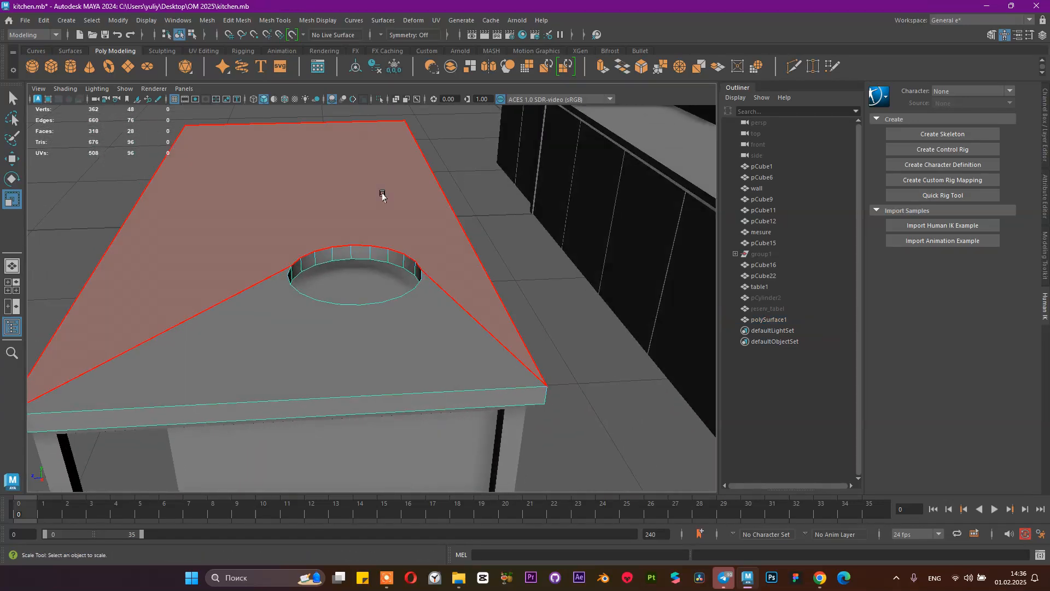
click(382, 192)
shift+click(395, 365)
key(Delete)
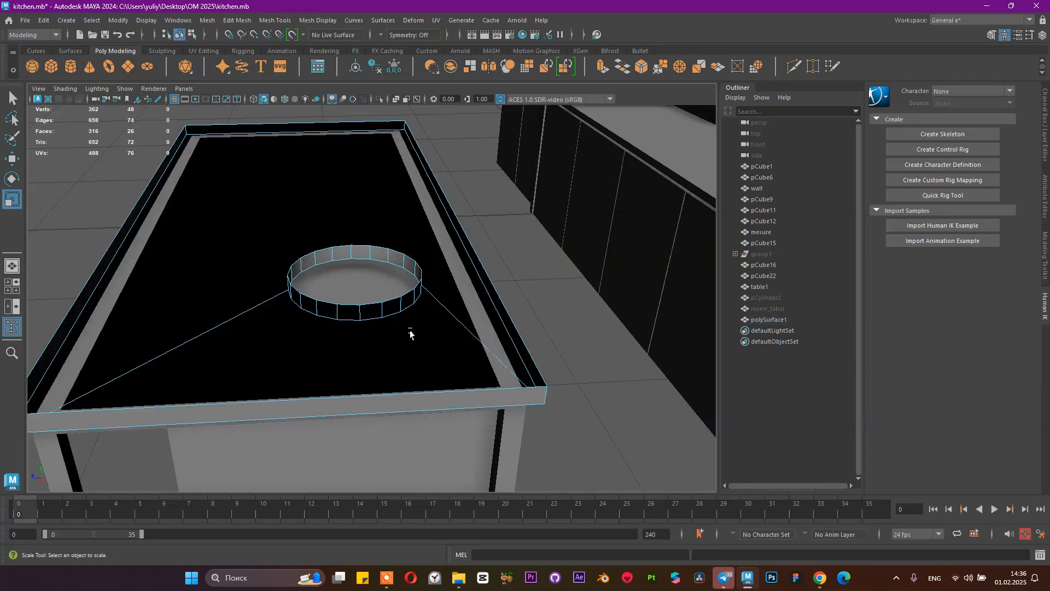
Step: Delete the two underside faces of the tabletop around the sink opening
click(465, 325)
shift+click(457, 340)
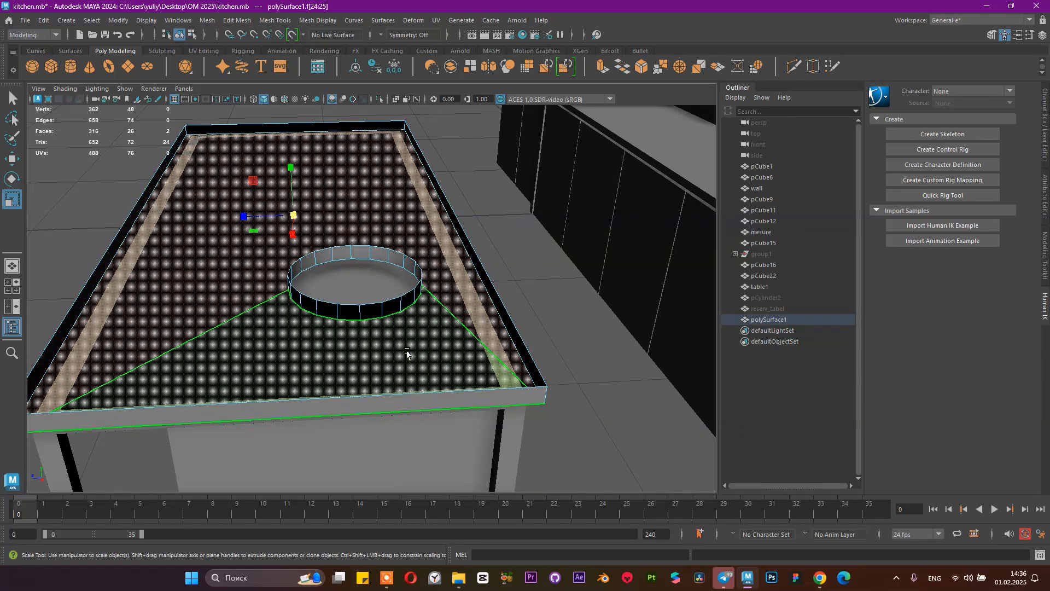
key(Delete)
Step: Insert an edge across the tabletop's long side strip nearest the view, beside the sink opening, with Insert Edge Loop
alt+drag(457, 273, 459, 298)
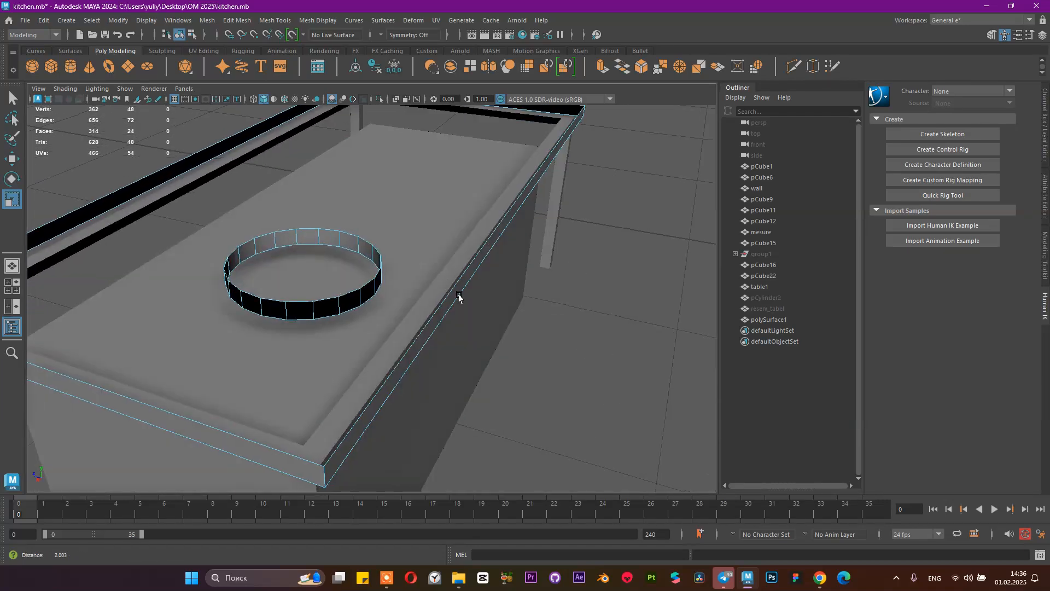
alt+right_drag(459, 297, 475, 298)
alt+drag(476, 298, 410, 293)
right_drag(423, 280, 509, 213)
alt+drag(511, 212, 403, 312)
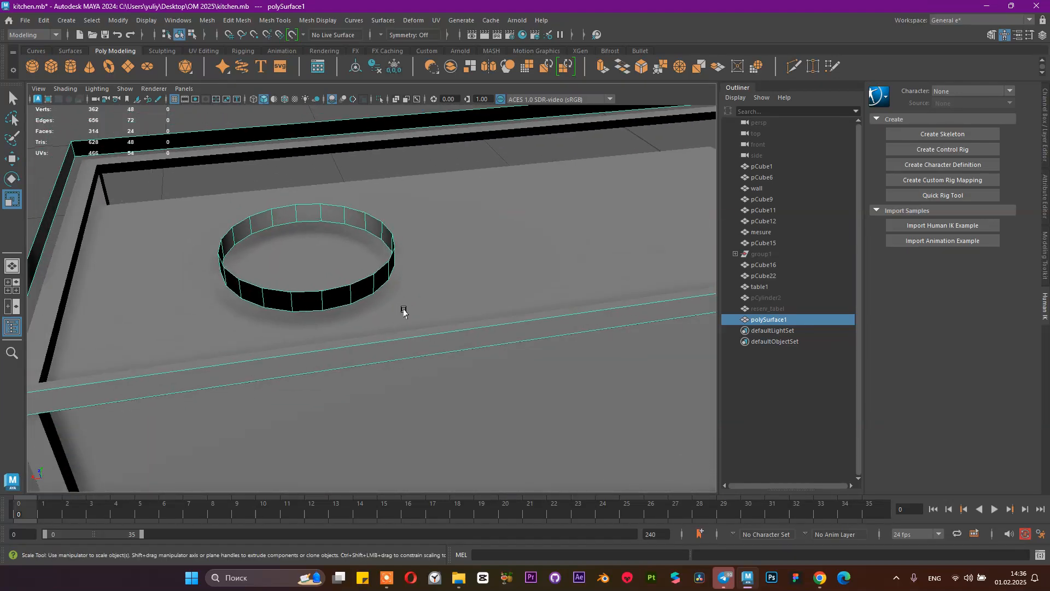
shift+right_drag(339, 367, 287, 252)
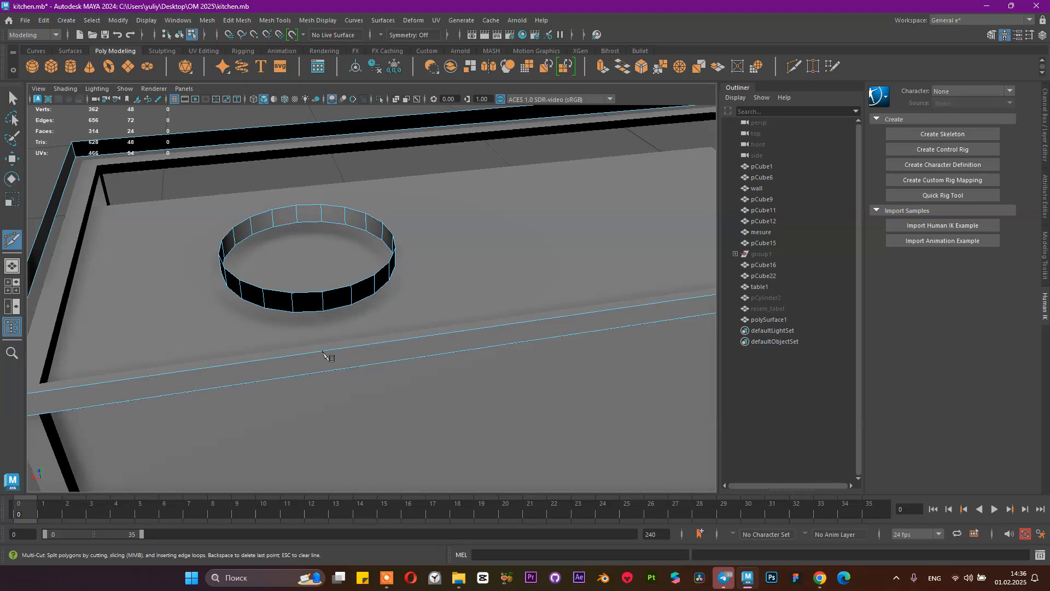
key(q)
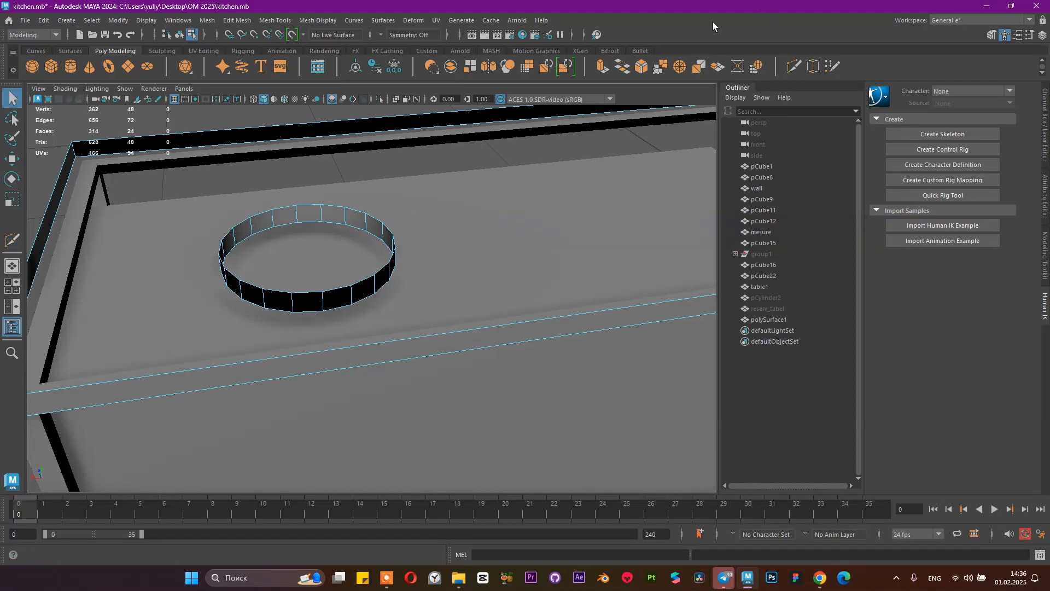
right_drag(443, 298, 507, 227)
click(236, 20)
mouse_move(276, 20)
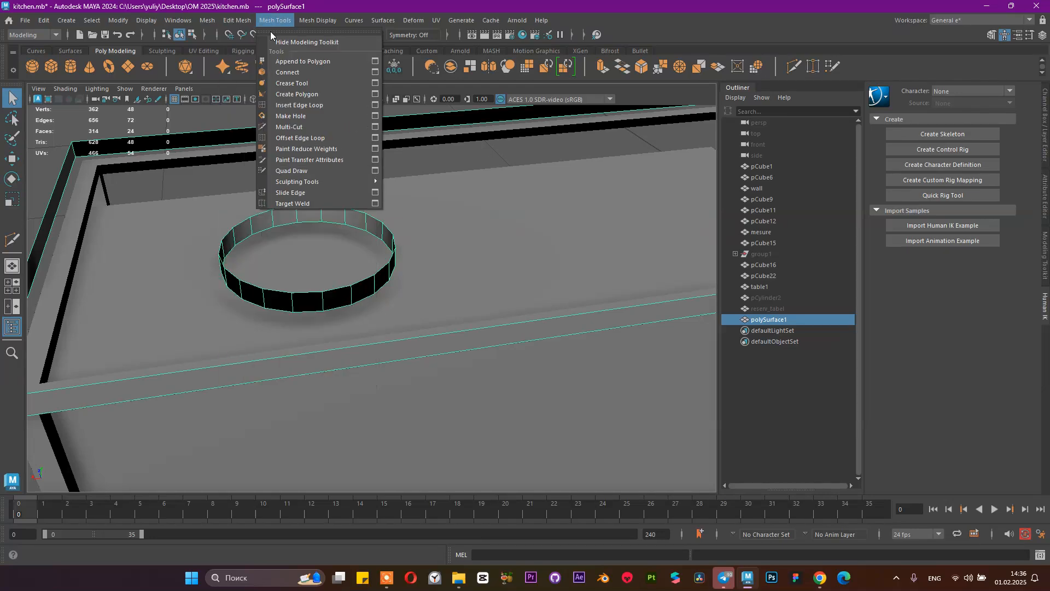
click(297, 105)
click(331, 353)
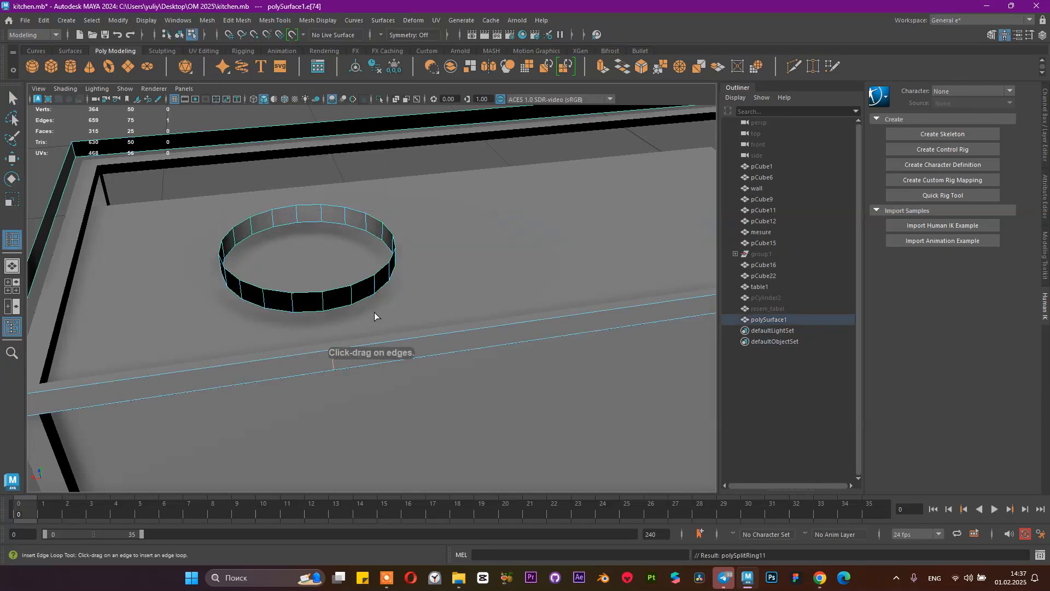
Step: Move the new side edge along the tabletop's length, snapping it in line with the middle vertex of the sink ring
key(q)
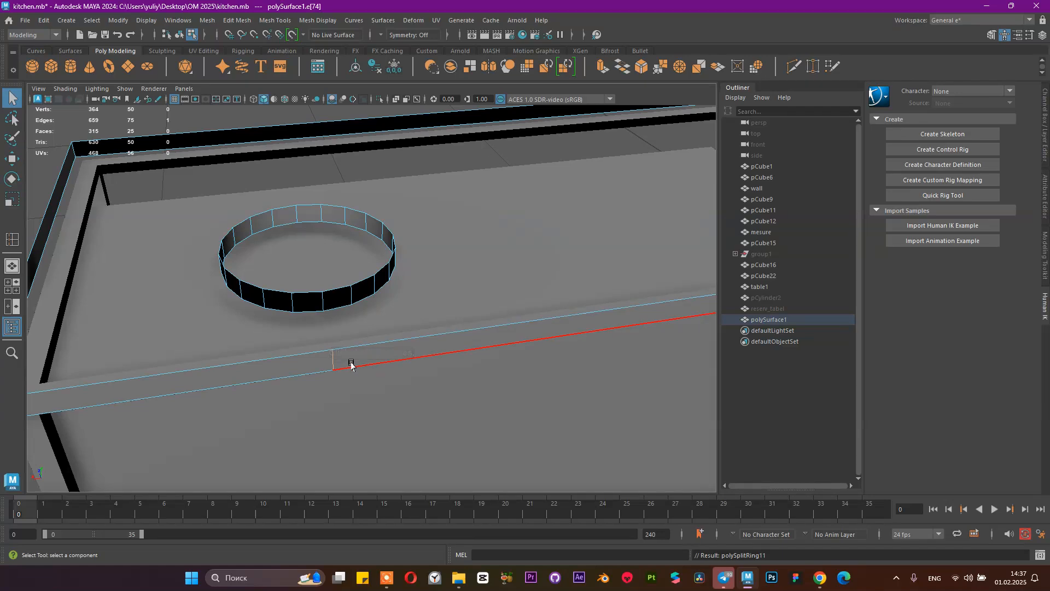
key(w)
drag(286, 370, 259, 373)
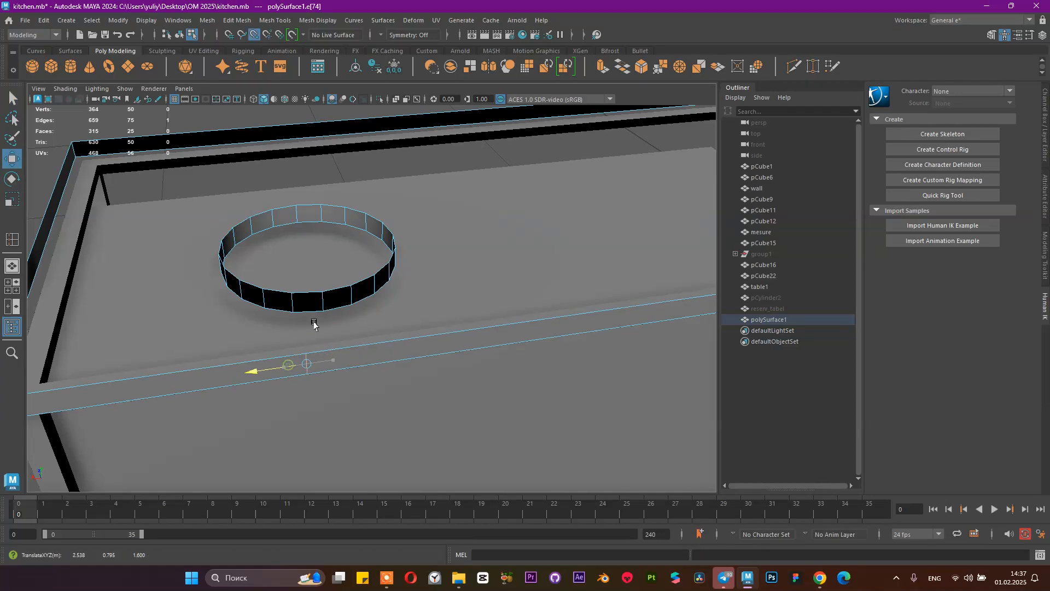
Step: Insert a matching edge across the tabletop's opposite long side strip, beside the sink opening
alt+drag(442, 240, 383, 265)
alt+middle_drag(366, 172, 369, 237)
right_drag(368, 143, 396, 127)
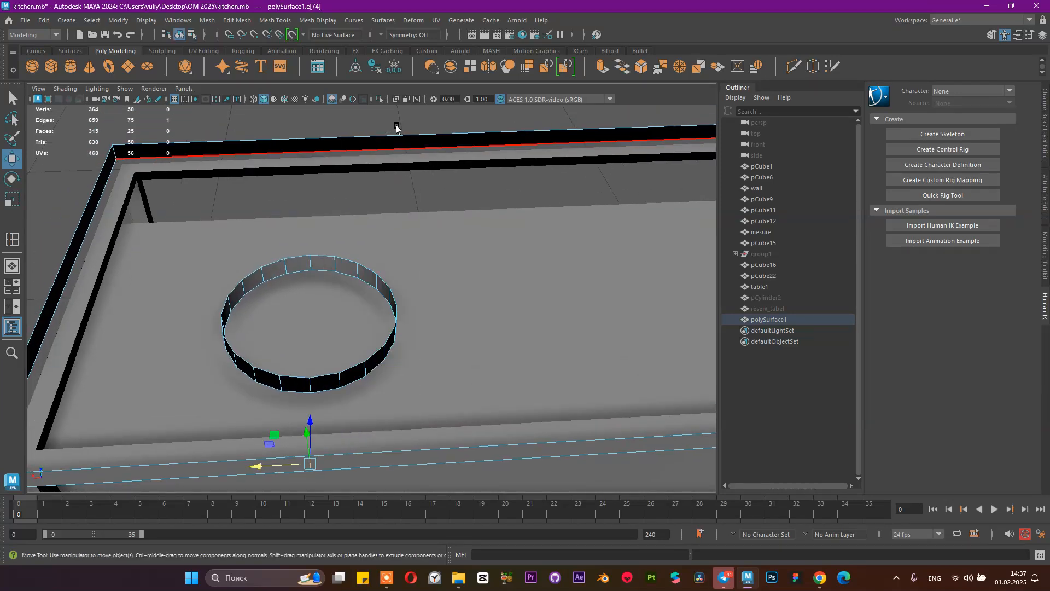
shift+right_drag(331, 145, 264, 146)
shift+click(311, 150)
key(q)
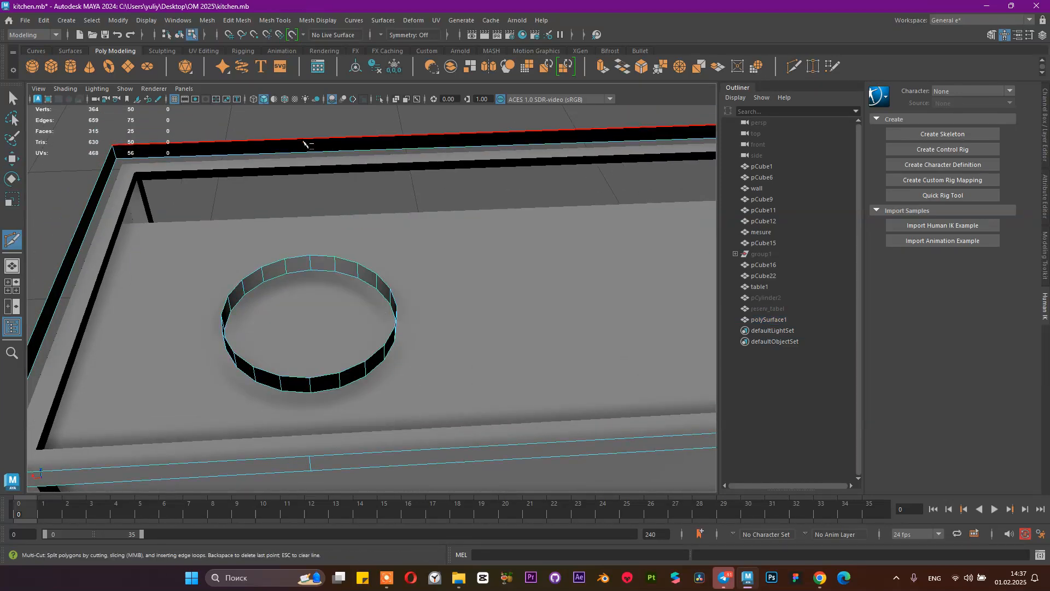
right_drag(348, 144, 312, 144)
drag(311, 144, 318, 140)
Step: Snap the opposite side's new edge along the tabletop's length to line up with the sink ring's far middle vertex
key(w)
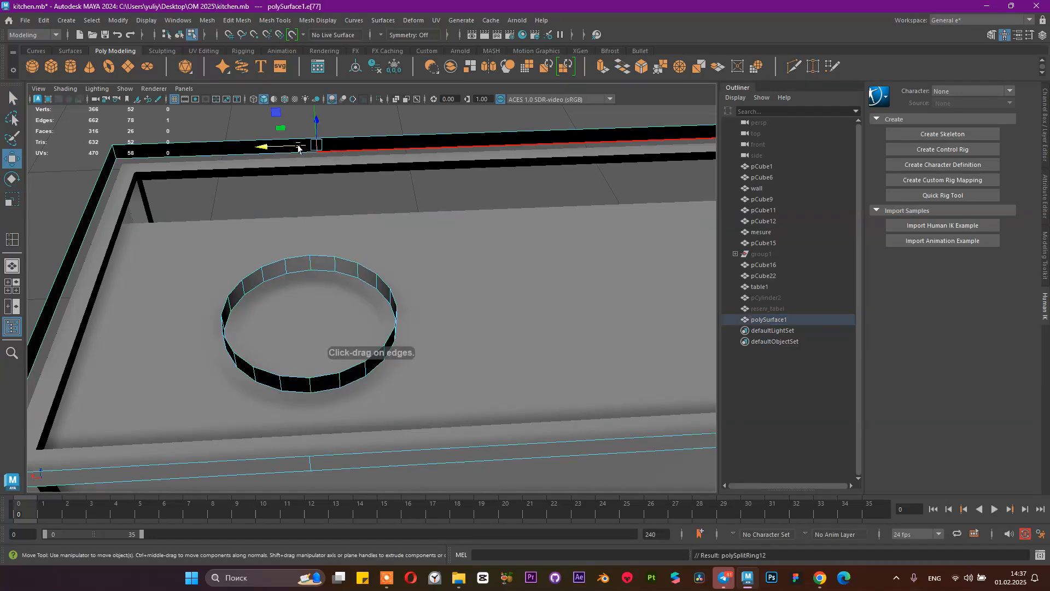
key(v)
drag(263, 147, 310, 265)
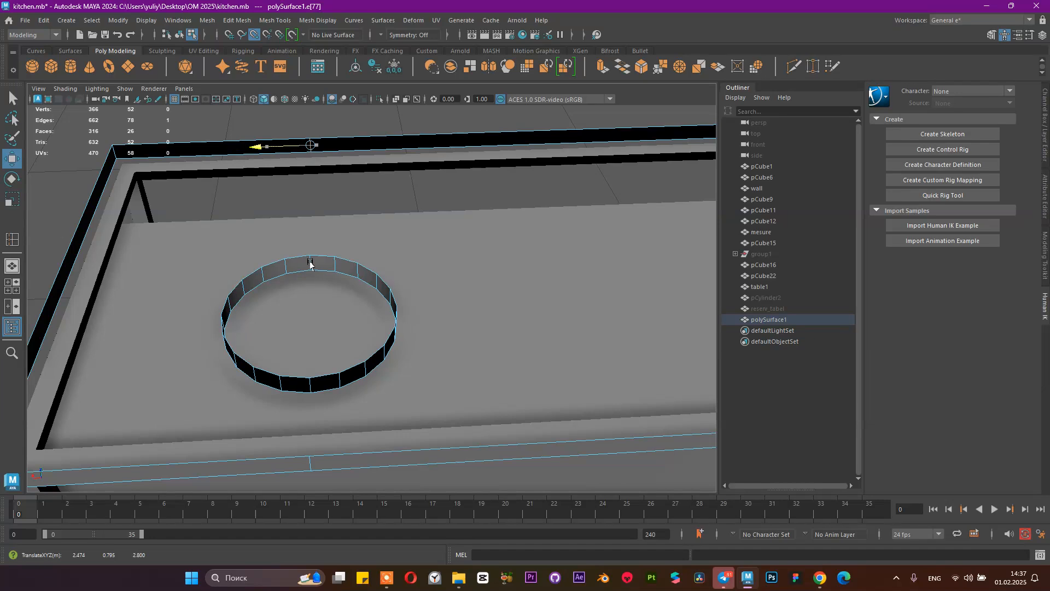
Step: Insert an edge across the tabletop's far short end strip and snap it sideways in line with the sink ring's middle vertex
mouse_move(338, 194)
alt+mouse_down()
mouse_move(449, 164)
mouse_move(467, 172)
mouse_move(409, 196)
mouse_move(354, 196)
alt+mouse_up()
alt+middle_drag(354, 196, 284, 192)
mouse_move(307, 163)
right_down()
mouse_move(366, 130)
mouse_move(316, 173)
mouse_move(246, 173)
right_up()
key(q)
right_drag(310, 154, 268, 180)
key(q)
key(w)
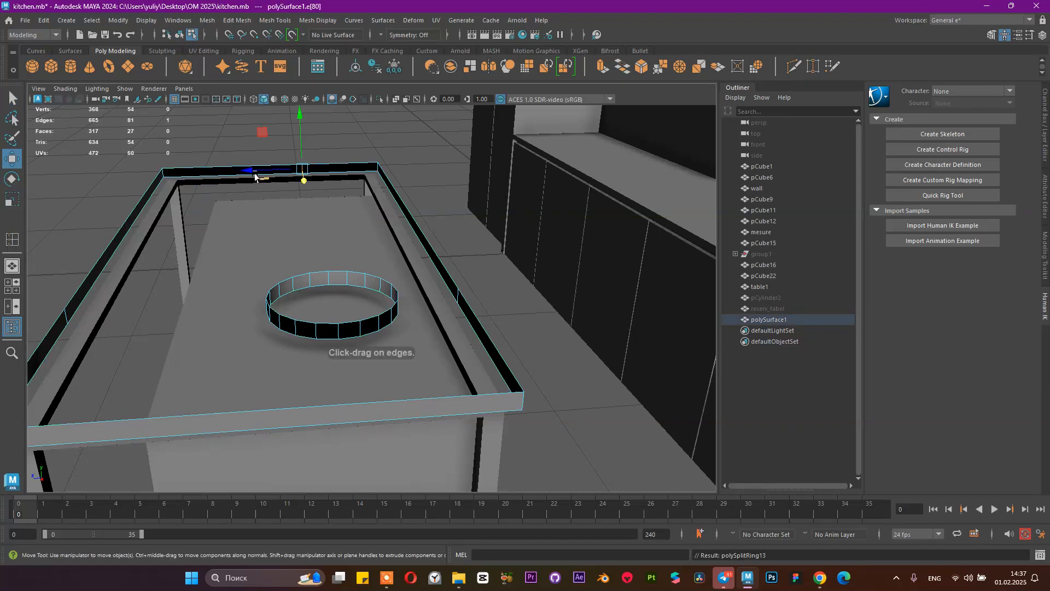
drag(250, 173, 169, 173)
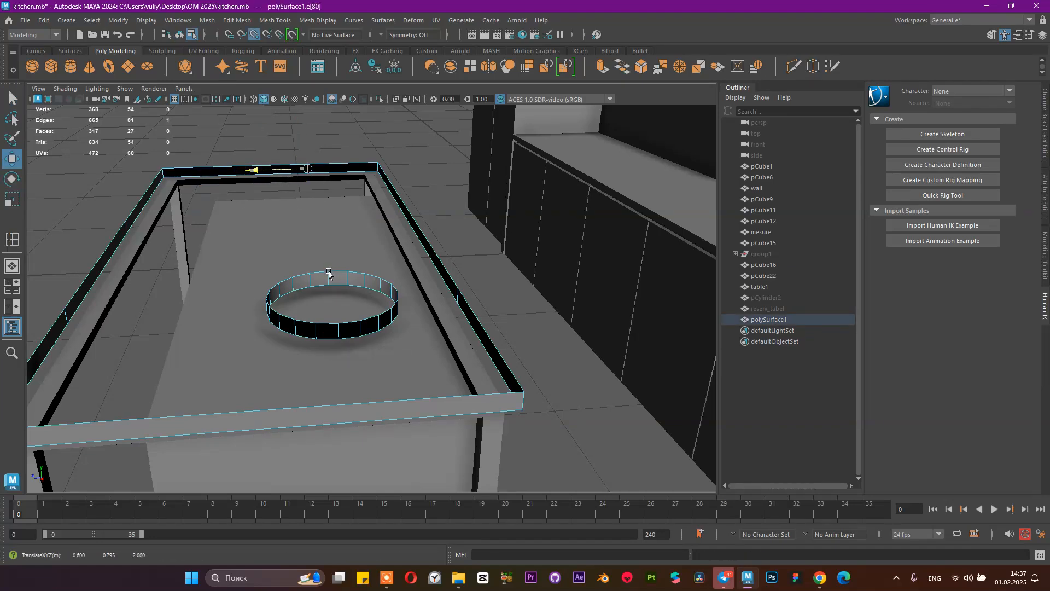
Step: Insert an edge across the short end strip beside the sink and snap it in line with the ring's middle vertex
right_drag(383, 254, 441, 238)
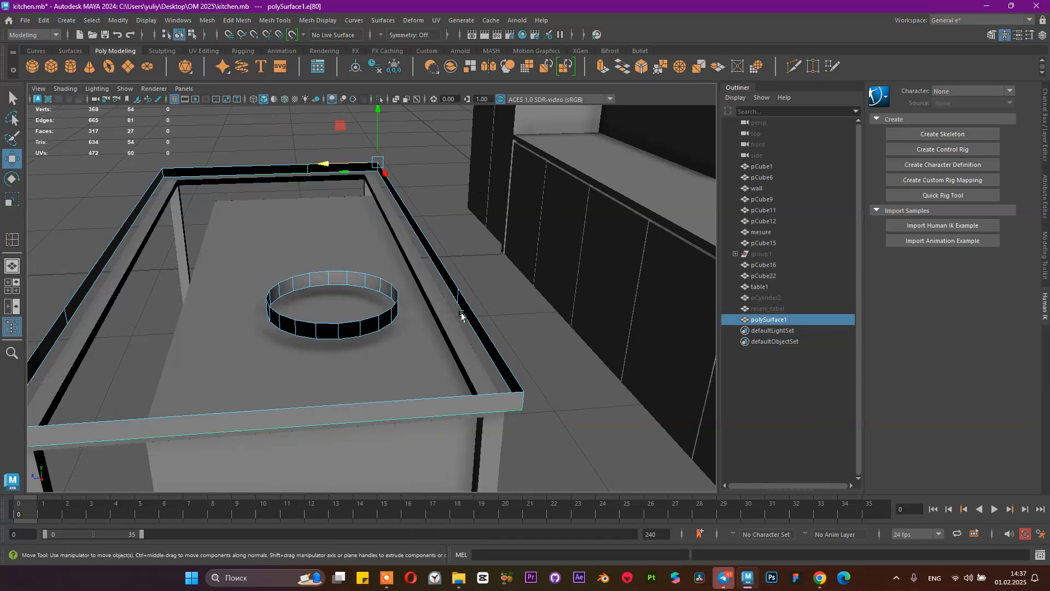
shift+right_drag(429, 390, 372, 264)
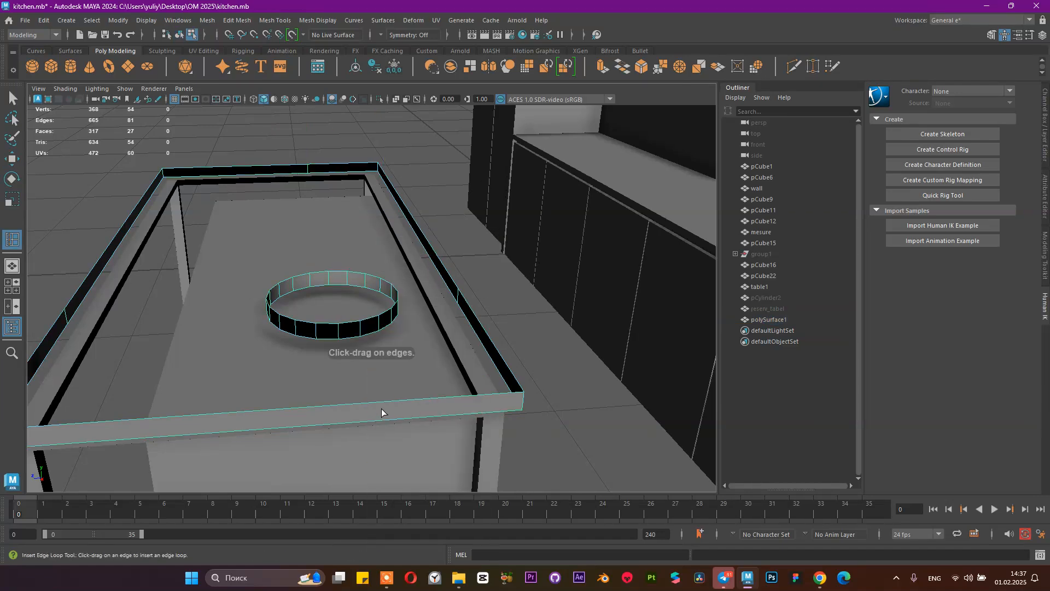
click(371, 406)
key(w)
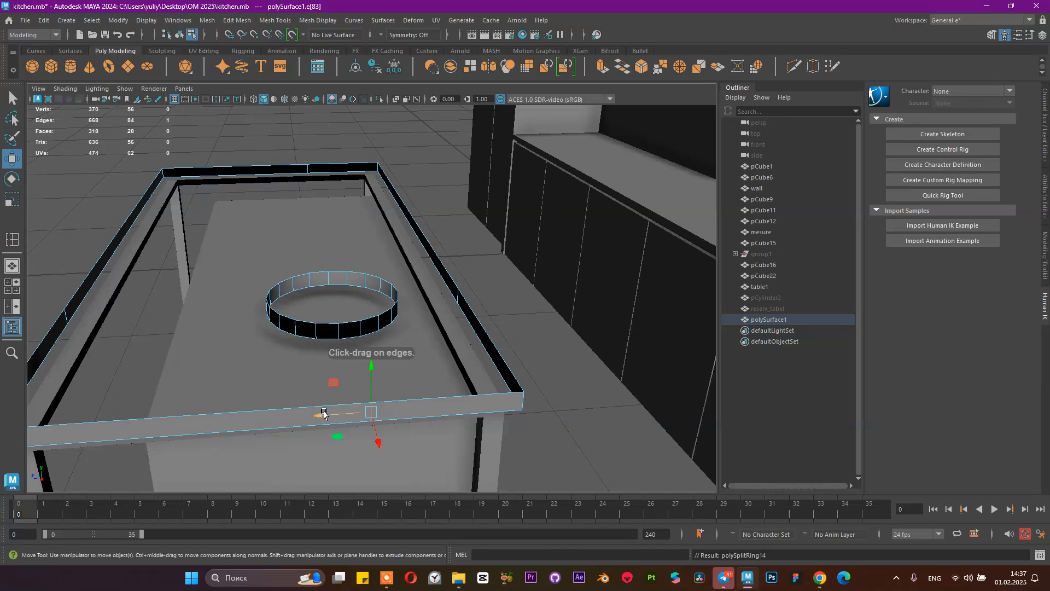
drag(317, 413, 364, 314)
Step: Try to bridge single sink ring edges to the facing tabletop border edges on both sides of the nearest corner
right_drag(367, 310, 367, 227)
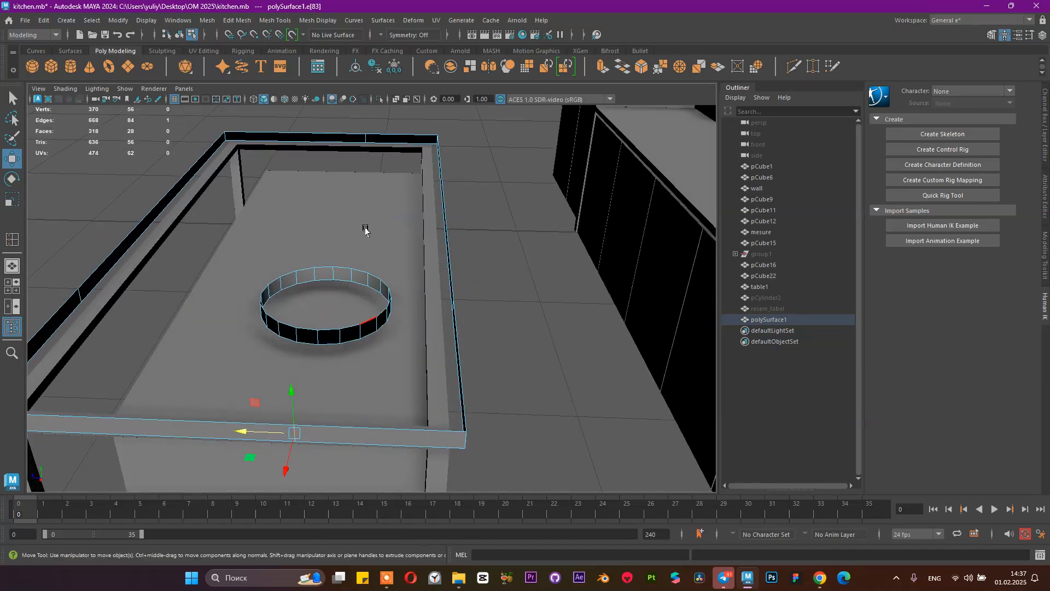
click(326, 333)
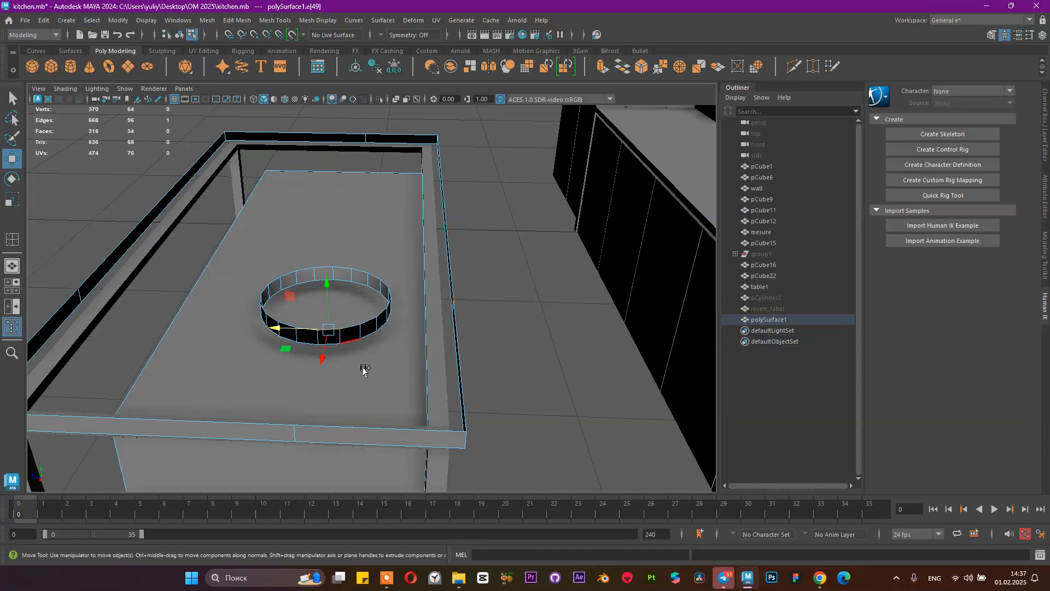
shift+click(367, 425)
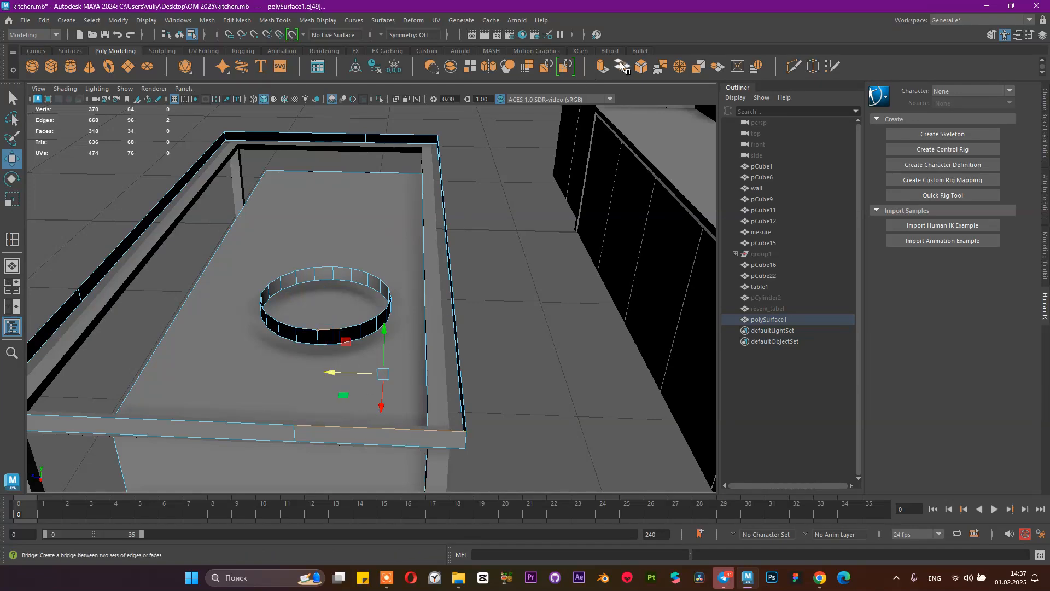
click(623, 68)
alt+drag(405, 266, 364, 351)
click(373, 353)
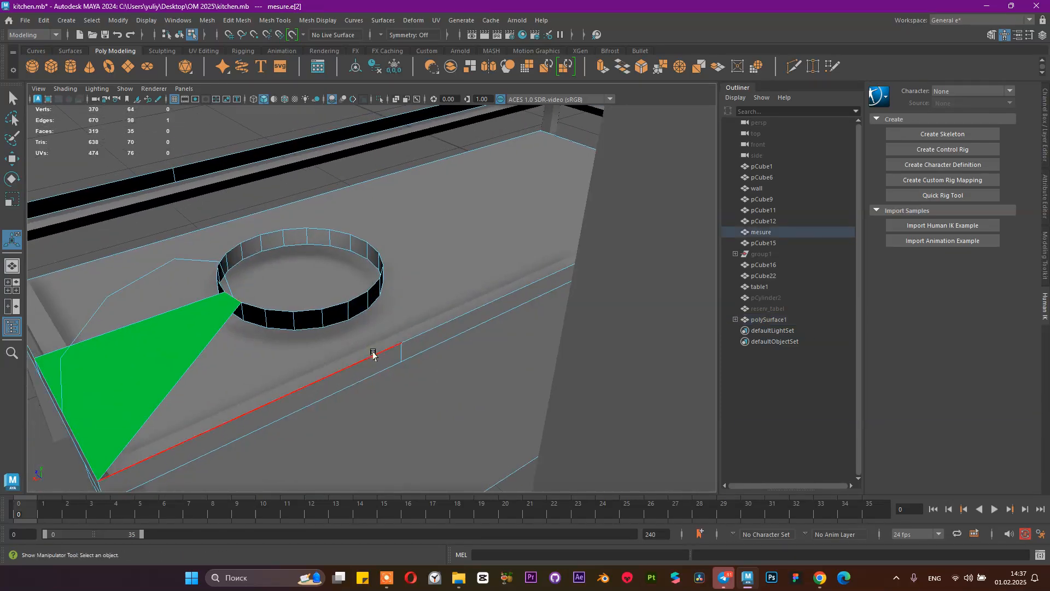
click(377, 353)
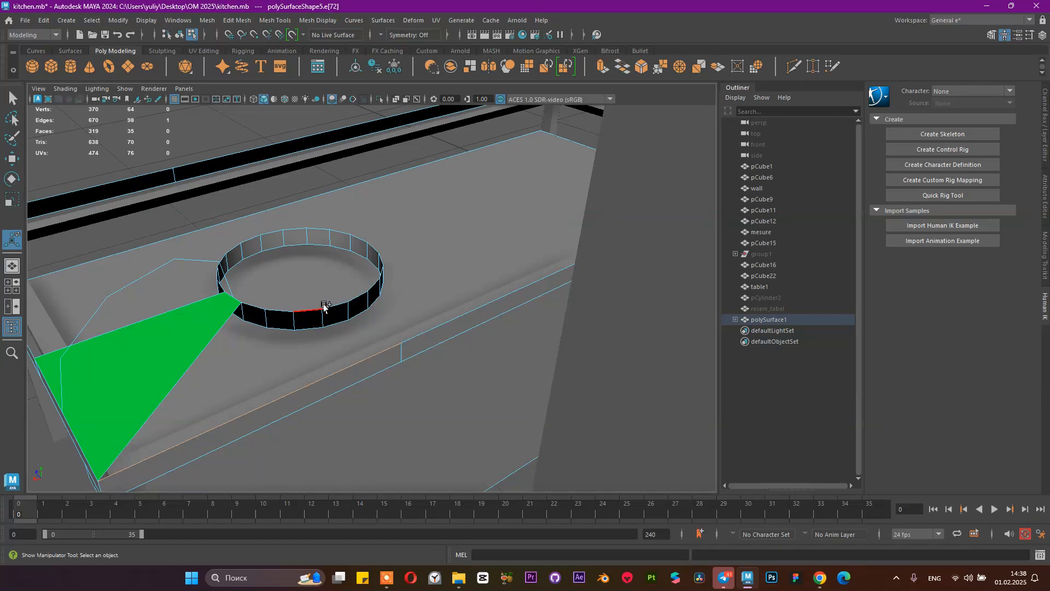
key(g)
alt+drag(421, 281, 399, 288)
alt+middle_drag(399, 289, 497, 265)
alt+drag(496, 264, 468, 275)
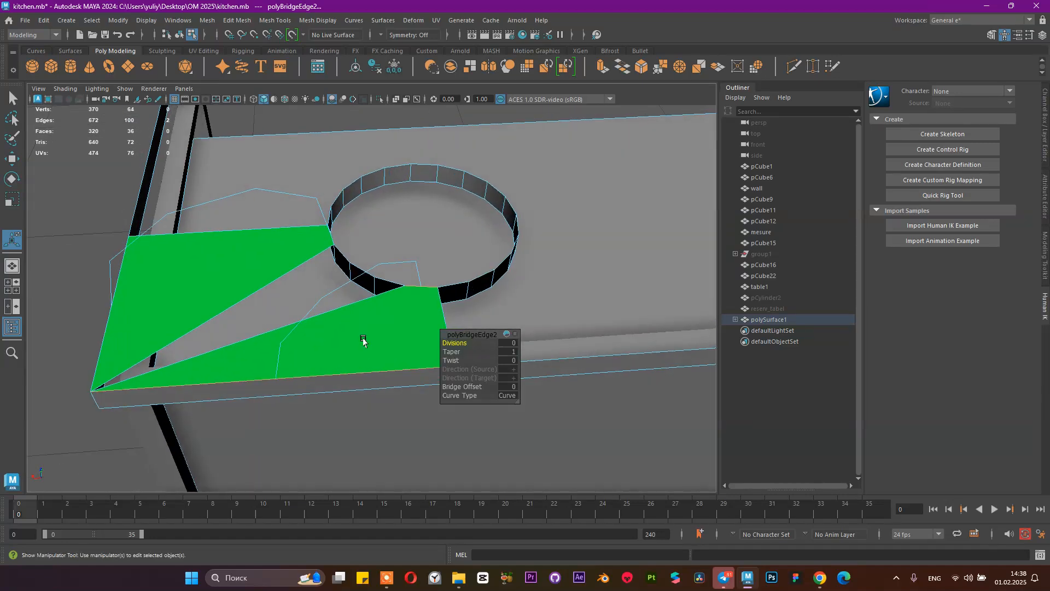
Step: Delete the trial faces and undo back to the state before both bridges between the sink ring and the tabletop border
alt+drag(368, 345, 434, 296)
right_drag(434, 297, 352, 296)
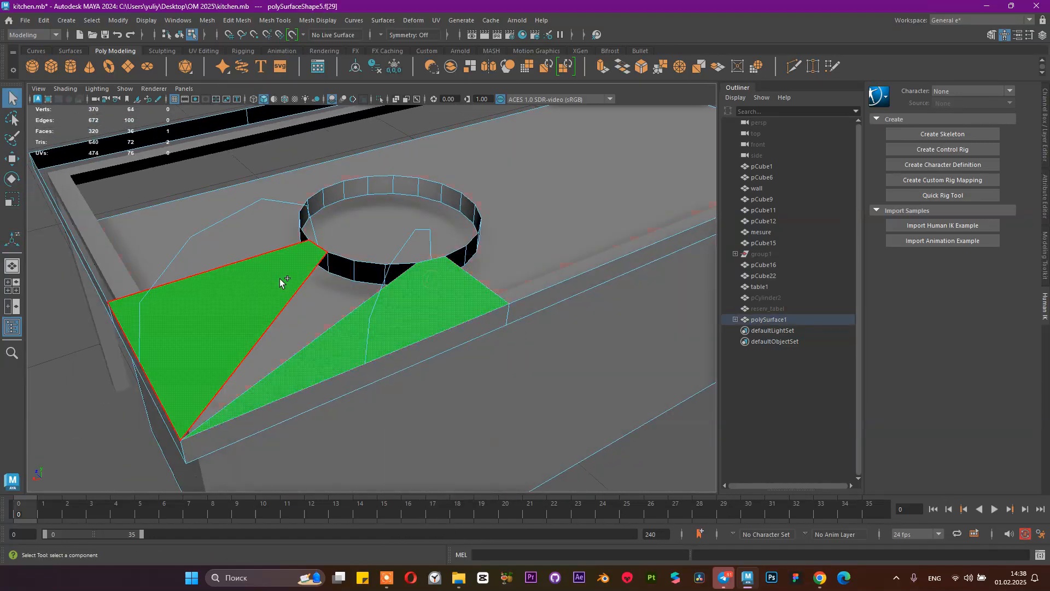
key(Delete)
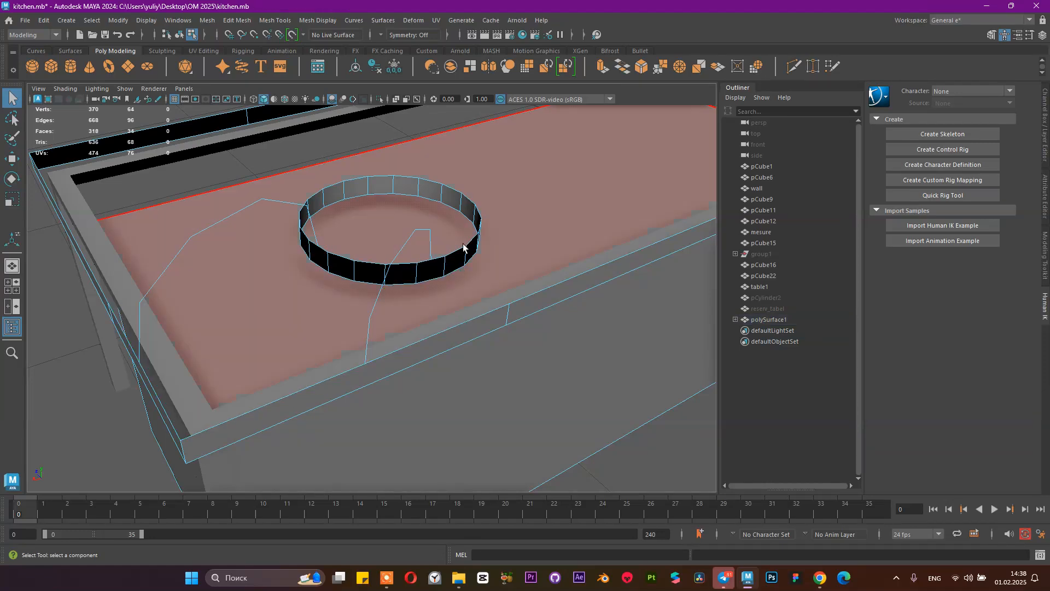
alt+drag(399, 271, 540, 218)
key(ctrl+z)
click(494, 235)
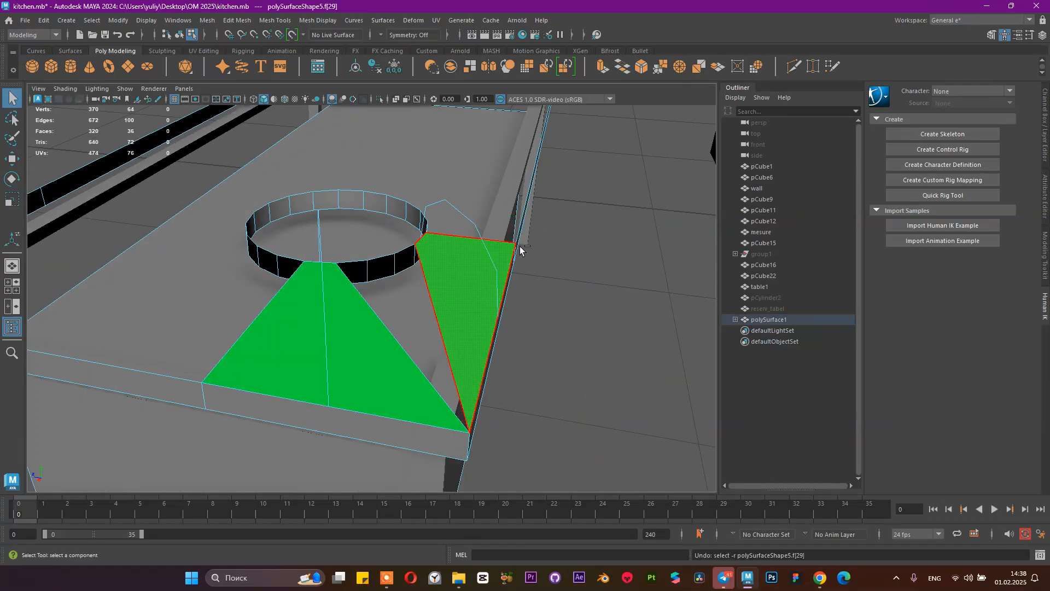
key(Delete)
click(522, 284)
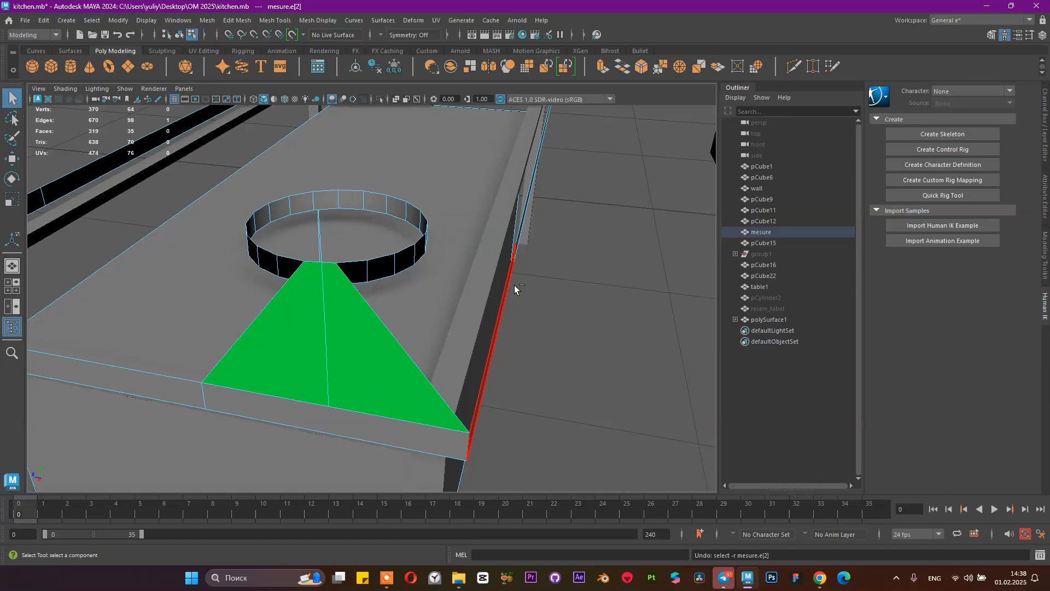
key(ctrl+z)
key(ctrl+z)
Step: Insert two edges between the corner and the middle edge on both the short end strip and the adjoining long side strip
alt+drag(505, 278, 518, 266)
right_drag(329, 404, 359, 309)
shift+right_drag(342, 396, 279, 270)
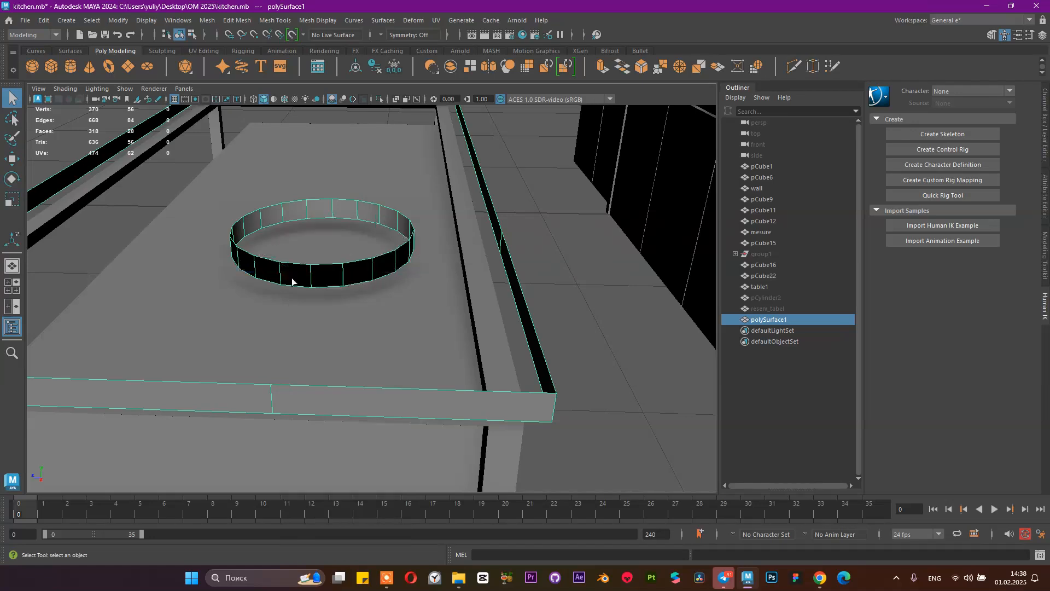
click(322, 388)
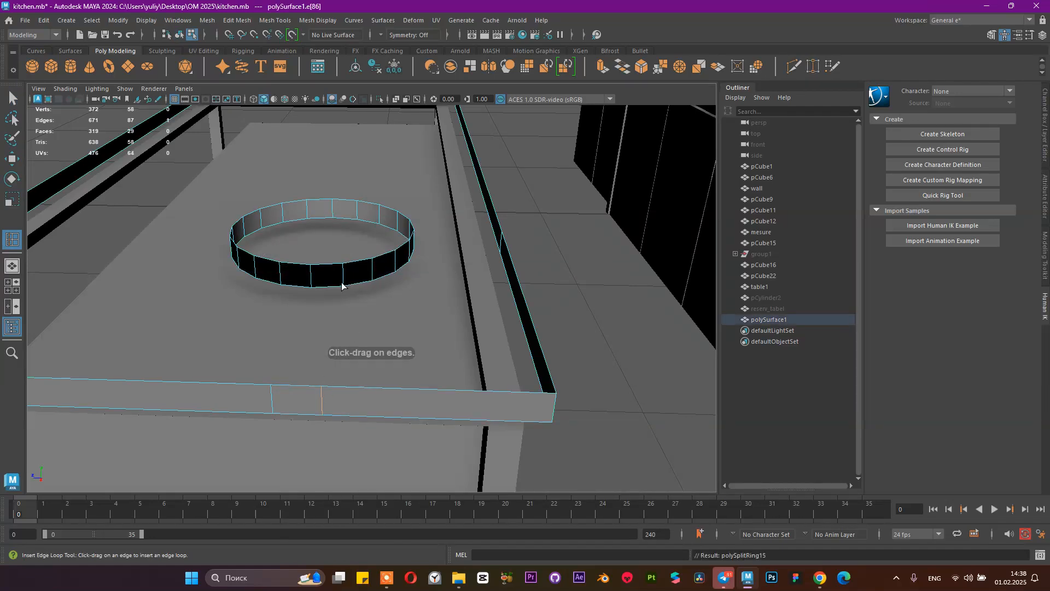
click(380, 387)
alt+drag(406, 282, 450, 367)
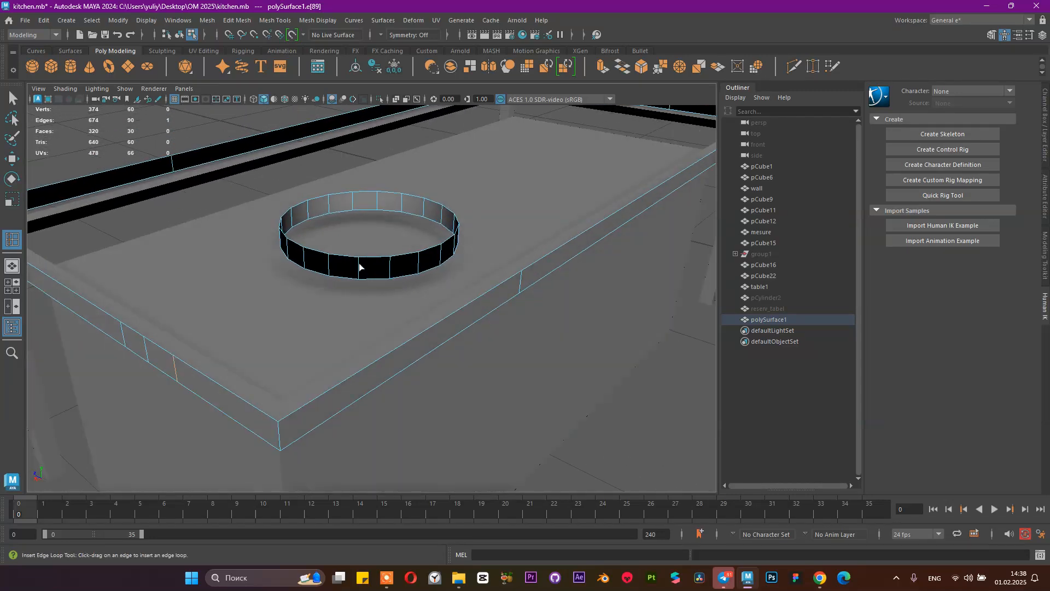
click(476, 302)
click(407, 338)
Step: Select the six top border edges around the tabletop corner together with the six facing upper edges of the sink ring
alt+right_drag(450, 306, 383, 302)
alt+drag(383, 301, 355, 287)
key(q)
right_drag(403, 266, 438, 257)
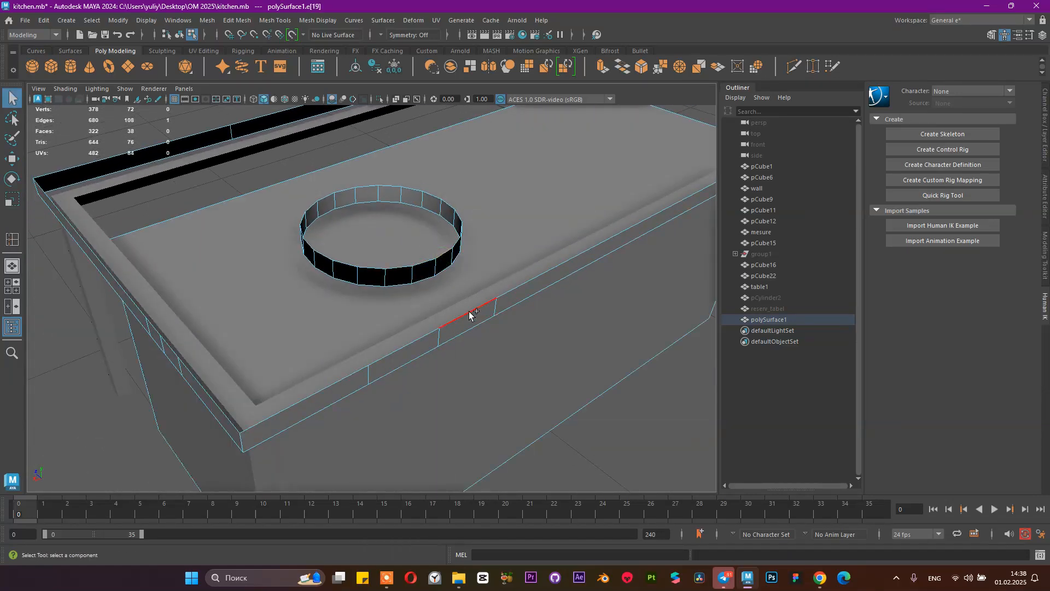
shift+click(405, 343)
shift+click(338, 378)
shift+click(209, 396)
shift+click(343, 267)
shift+click(178, 350)
Step: Try to bridge the selected border and ring edges with the current Bridge settings, and try to pick the leftover bridge curve
alt+drag(464, 262, 588, 97)
click(624, 68)
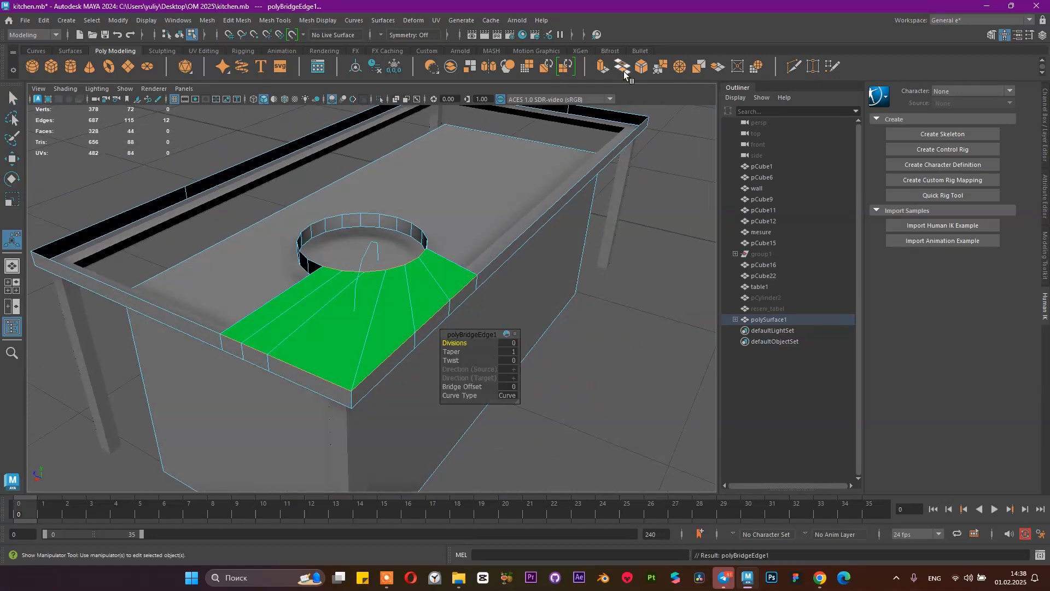
alt+drag(476, 229, 503, 259)
right_drag(506, 257, 590, 206)
click(452, 259)
right_drag(460, 258, 532, 539)
alt+drag(342, 238, 456, 241)
click(379, 251)
click(447, 251)
click(446, 249)
click(466, 287)
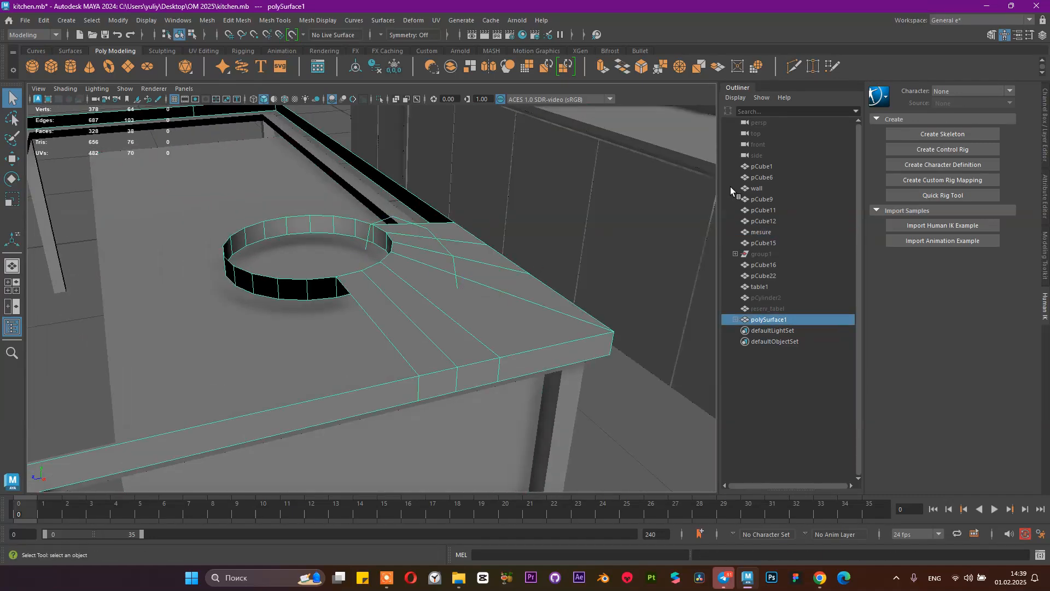
Step: Undo the curve-based bridge, going back to the selection of border and ring edges at the corner
key(ctrl+z)
key(ctrl+z)
key(ctrl+z)
key(ctrl+z)
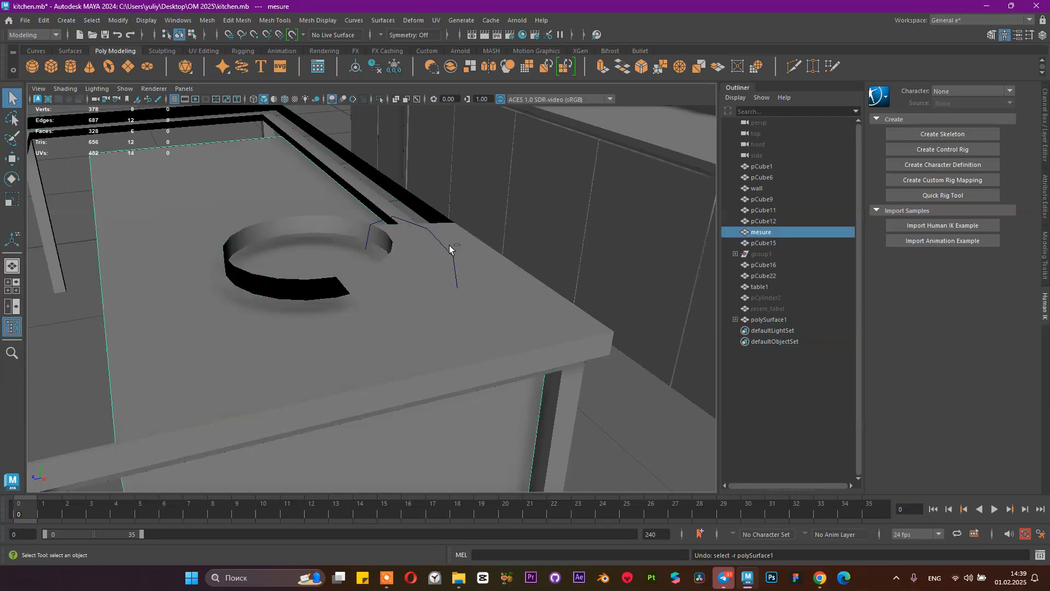
key(ctrl+z)
key(ctrl+z)
key(ctrl+z)
key(ctrl+z)
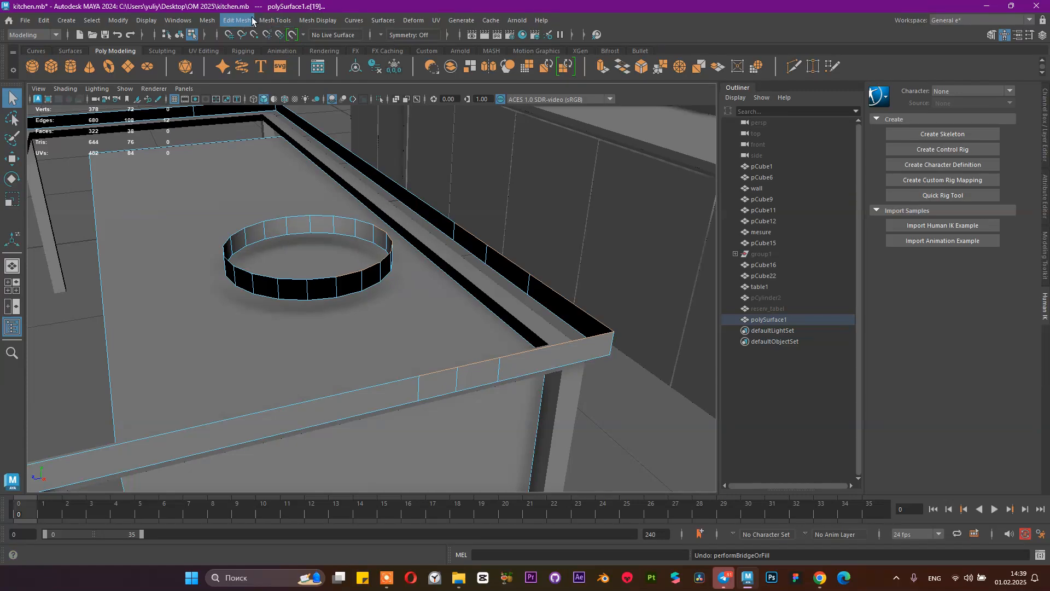
Step: Bridge the selected corner border edges to the sink ring with the bridge type set to Linear path and 0 divisions
click(209, 22)
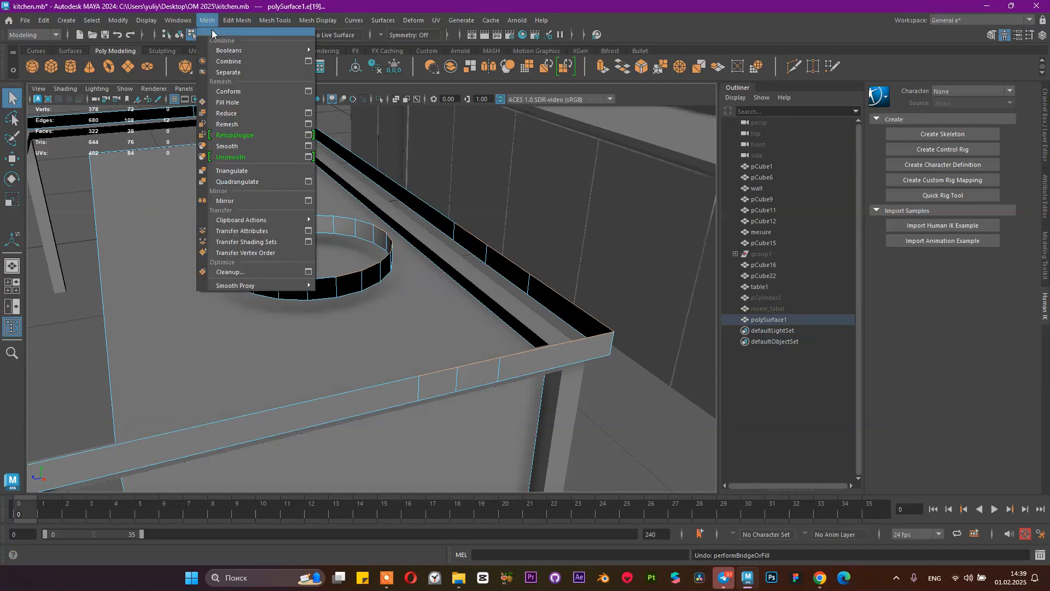
mouse_move(237, 20)
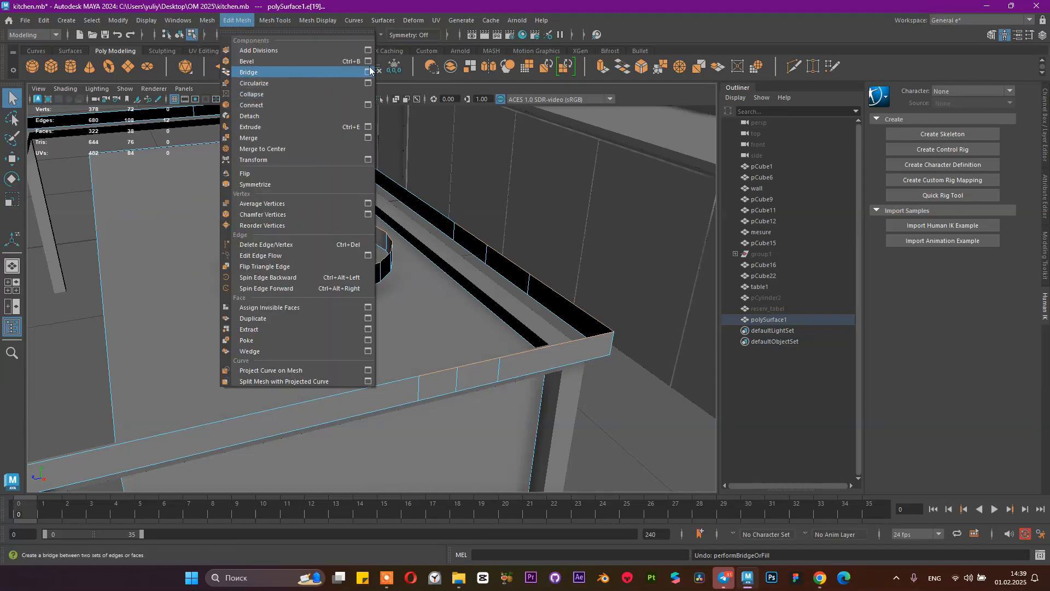
click(368, 72)
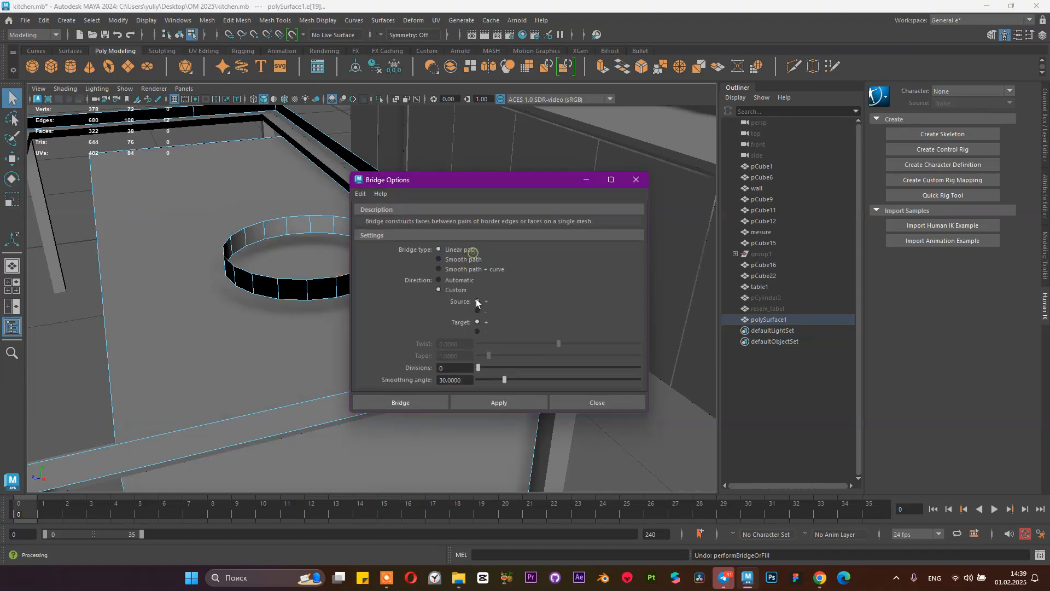
click(399, 402)
right_drag(436, 272, 511, 215)
right_drag(454, 387, 534, 544)
Step: Insert two edges on each strip meeting at the second corner beside the sink, between the middle edges and that corner
alt+drag(488, 364, 549, 384)
alt+middle_drag(493, 387, 547, 357)
alt+drag(593, 329, 465, 364)
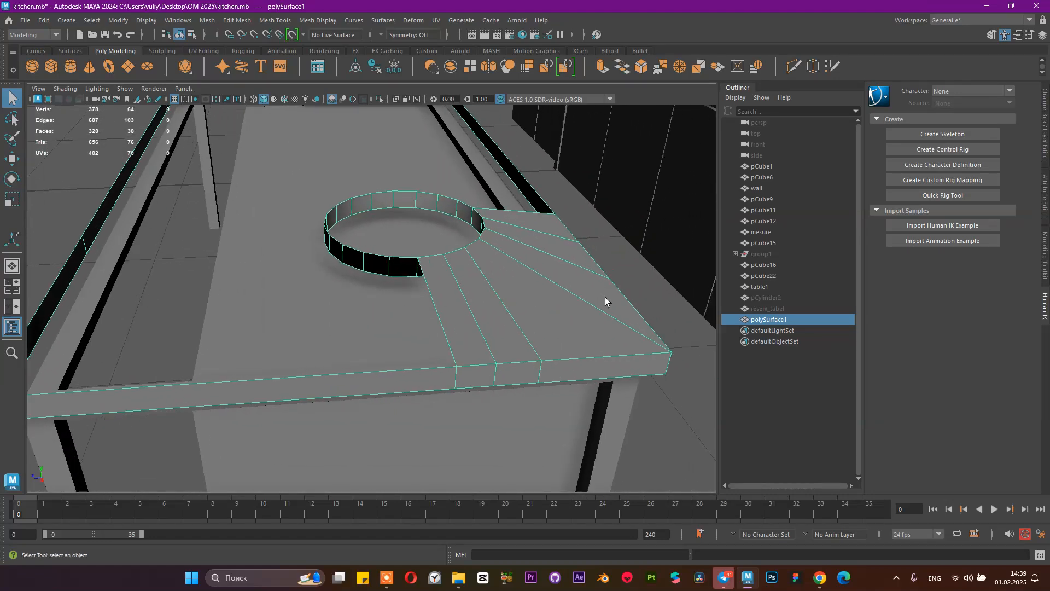
shift+right_drag(331, 386, 268, 267)
click(331, 375)
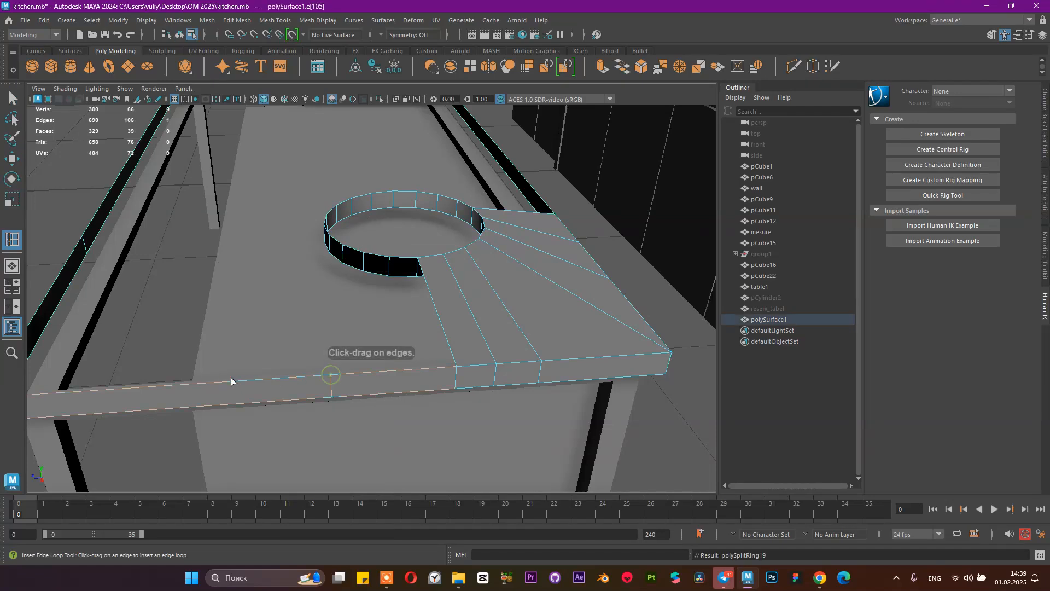
alt+drag(322, 329, 371, 294)
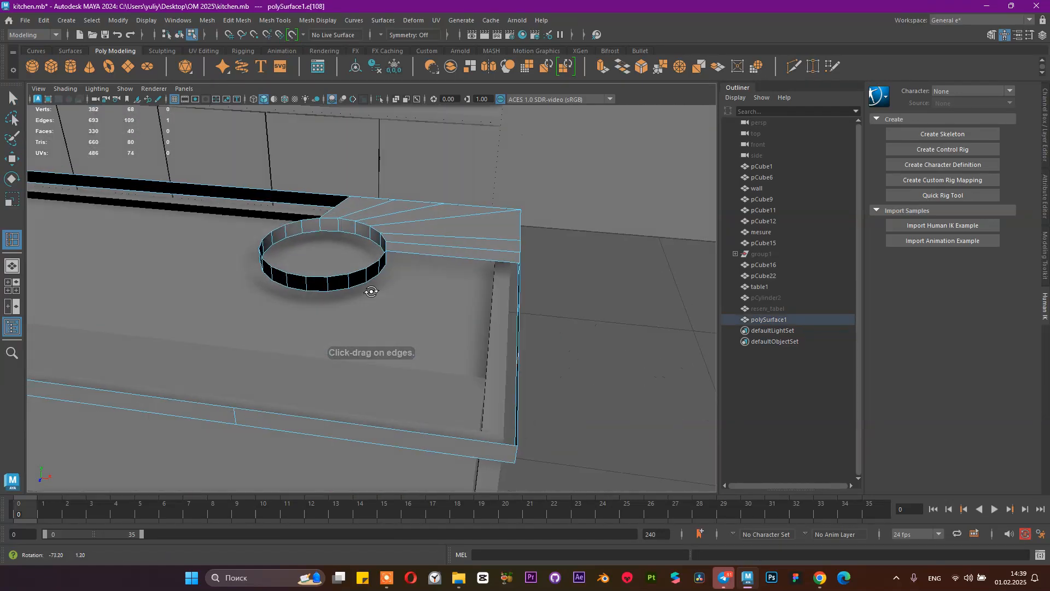
click(336, 419)
Step: Bridge the six border edges around the second corner to the six facing sink ring edges, and return to object selection
alt+drag(459, 356, 452, 304)
key(q)
right_drag(492, 252, 494, 227)
click(518, 296)
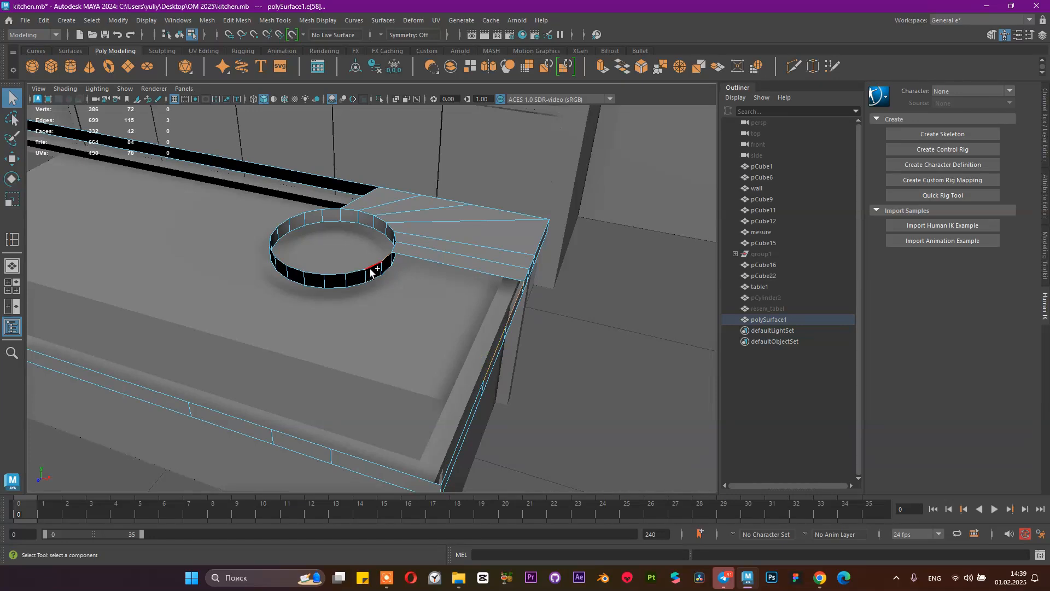
shift+click(475, 406)
shift+click(508, 220)
alt+right_drag(562, 252, 495, 214)
alt+drag(494, 214, 539, 194)
alt+middle_drag(538, 193, 612, 168)
alt+right_drag(558, 178, 473, 178)
alt+drag(492, 215, 508, 214)
right_drag(514, 242, 562, 183)
click(499, 311)
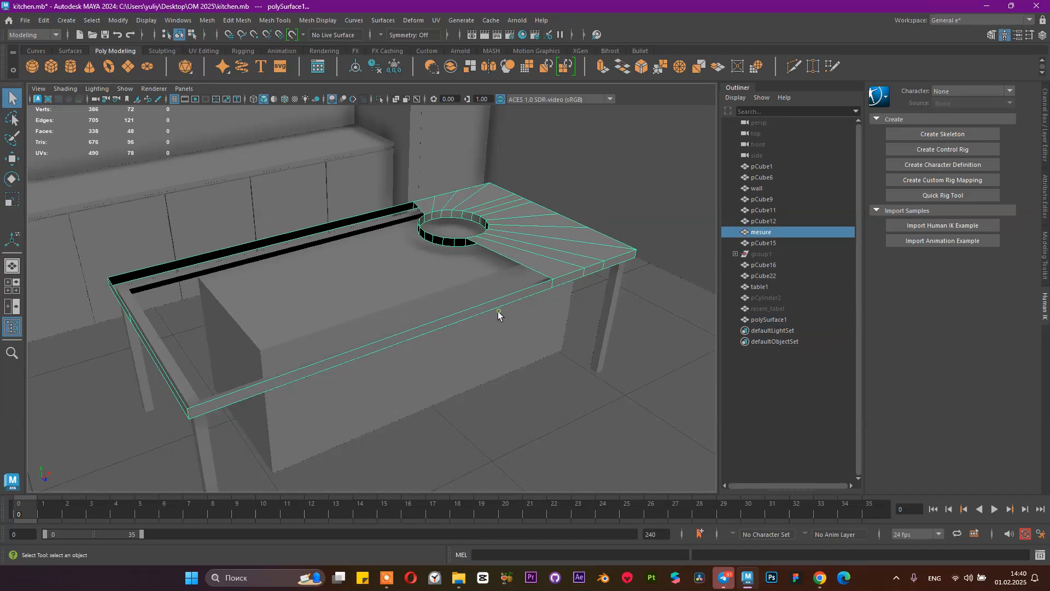
click(519, 297)
Step: Insert two edges across the open long side strip, just past the bridged section on the side away from the sink end
alt+right_drag(499, 300, 547, 324)
shift+right_drag(523, 252, 458, 270)
click(523, 315)
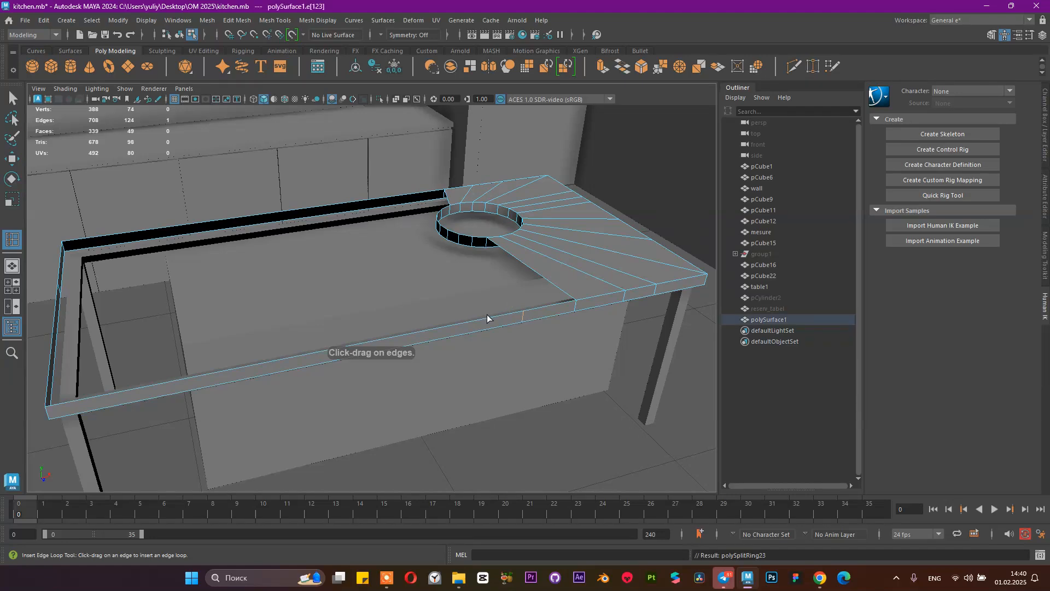
click(475, 320)
key(ctrl+z)
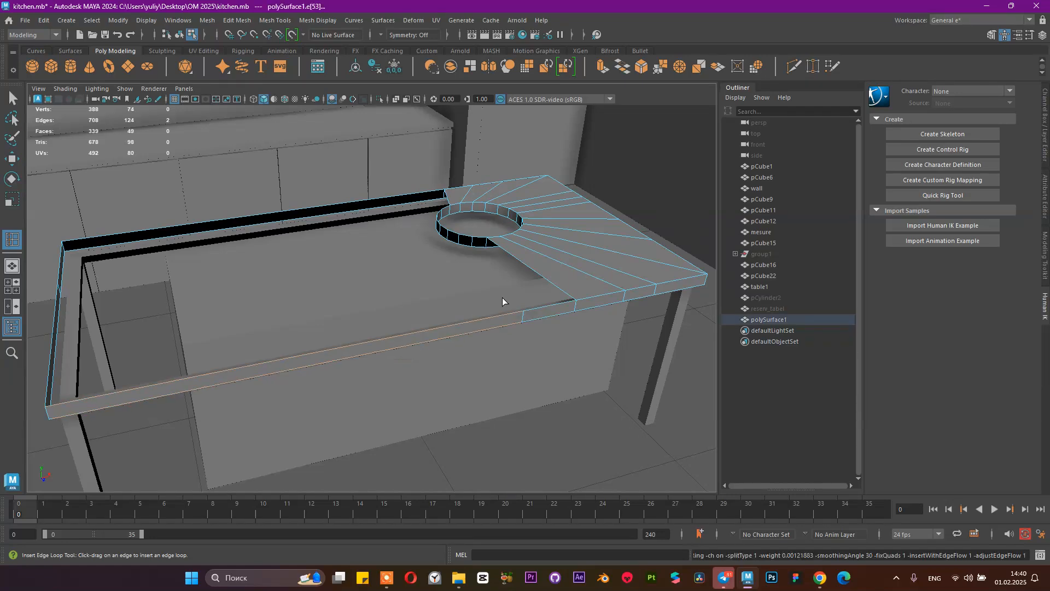
click(474, 320)
Step: Insert two edges across the far short end strip, between its middle edge and the corner with the newly divided long side
scroll(495, 284, down, 2)
alt+drag(433, 273, 483, 277)
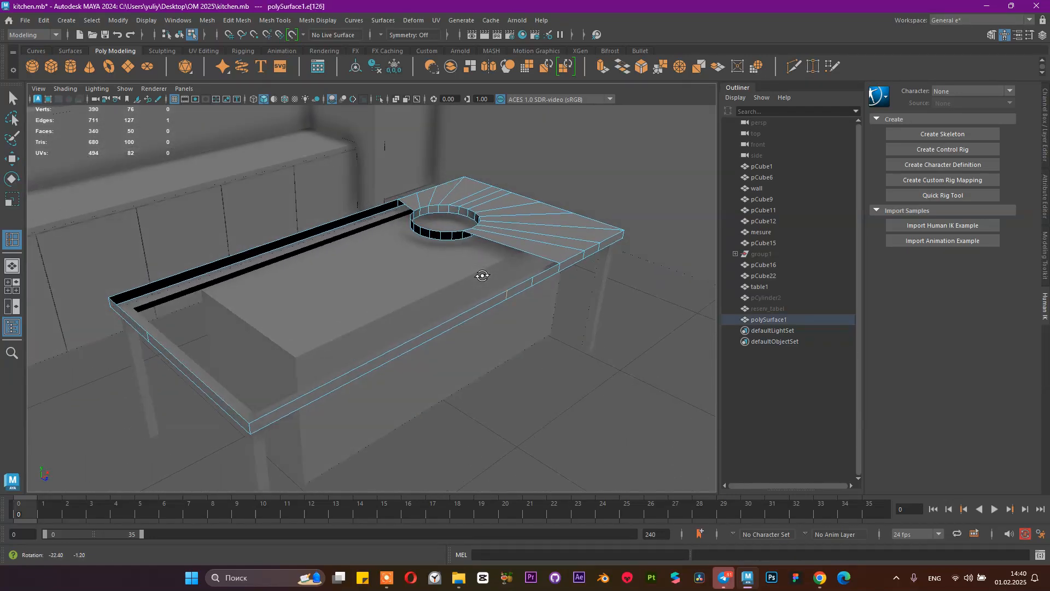
alt+drag(317, 292, 328, 378)
alt+drag(487, 305, 442, 314)
Step: Bridge five border edges along the open long side and far end to the five facing sink ring edges
key(q)
right_drag(534, 250, 530, 196)
click(547, 266)
click(550, 266)
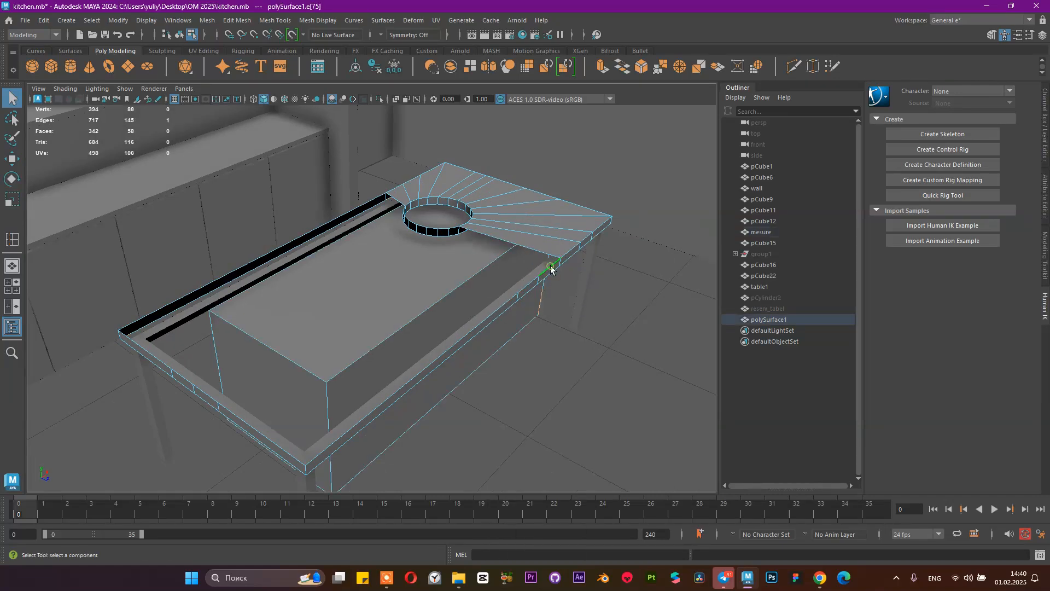
mouse_move(461, 230)
right_down()
mouse_move(470, 215)
mouse_move(455, 232)
right_up()
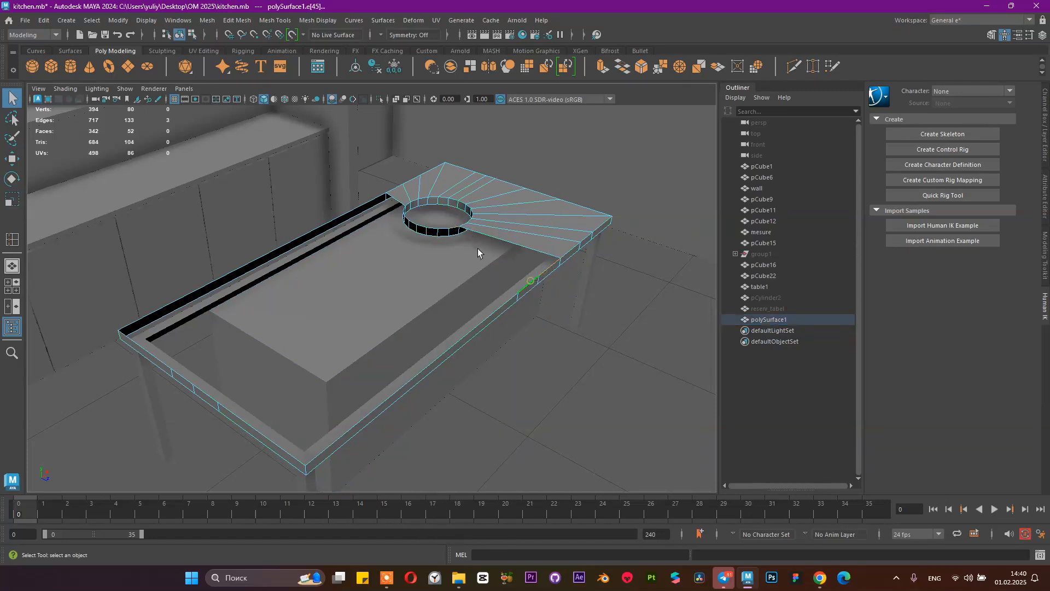
shift+click(487, 317)
shift+click(261, 428)
alt+drag(323, 320, 417, 287)
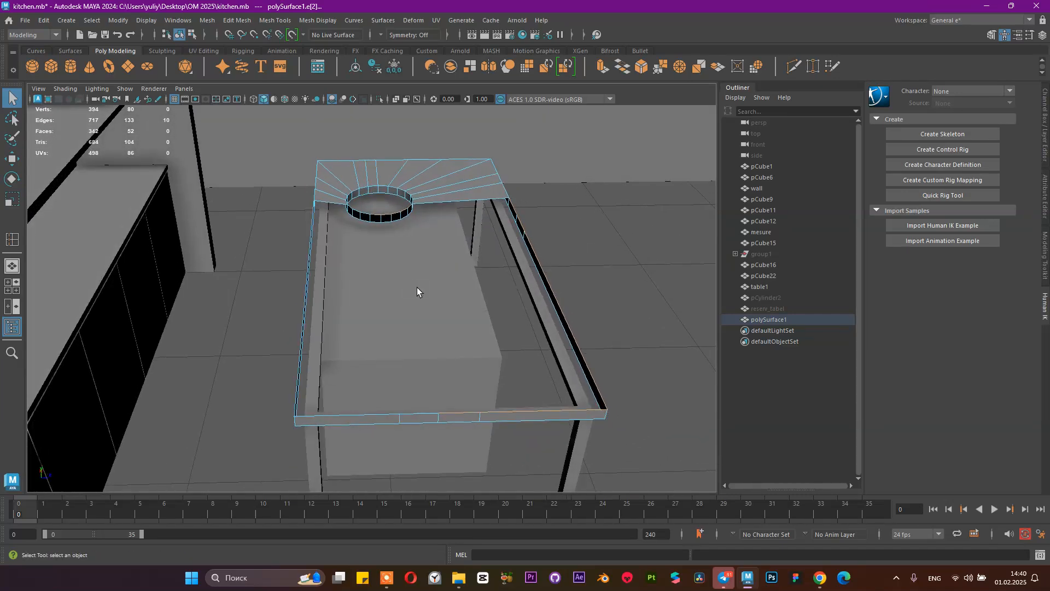
click(623, 71)
Step: Bridge the remaining short middle edge of the far end to its facing sink ring edge
alt+drag(565, 188, 530, 218)
click(377, 244)
click(416, 389)
shift+click(468, 344)
shift+right_drag(463, 345, 359, 224)
Step: Bridge the undivided end edge and the other long side's open edge to the last two sink ring edges
click(340, 392)
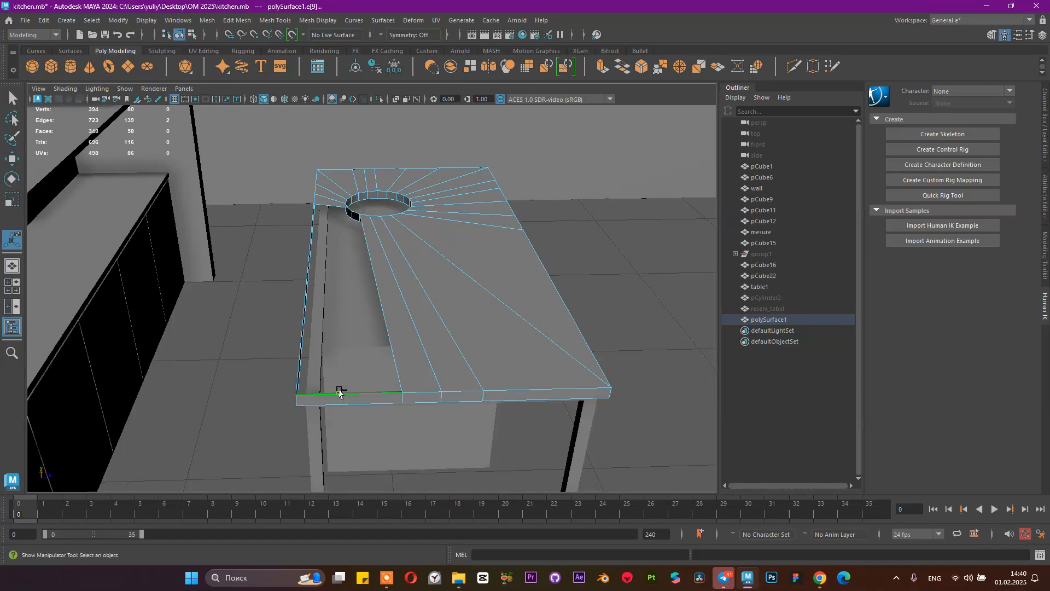
shift+click(385, 346)
shift+right_drag(386, 346, 431, 321)
alt+drag(363, 238, 446, 242)
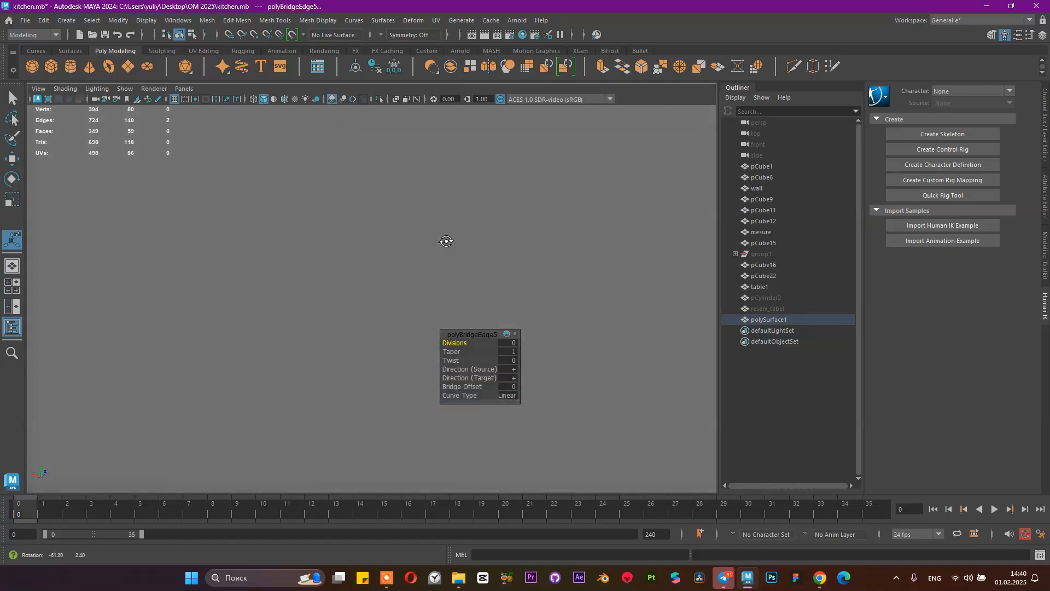
alt+right_drag(535, 319, 591, 335)
alt+middle_drag(591, 335, 355, 295)
alt+middle_drag(129, 217, 224, 242)
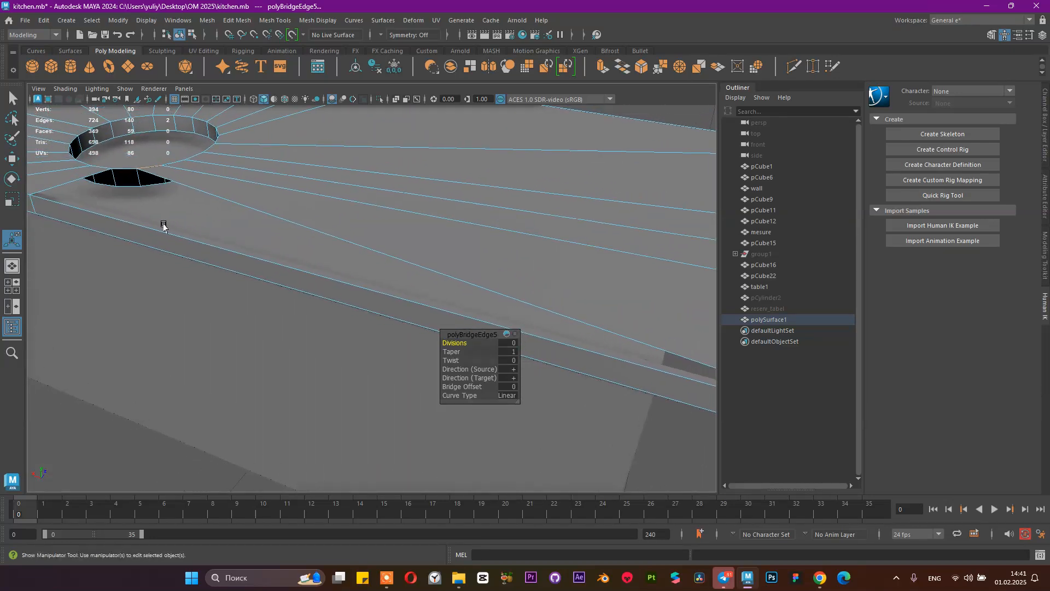
click(156, 228)
shift+click(125, 169)
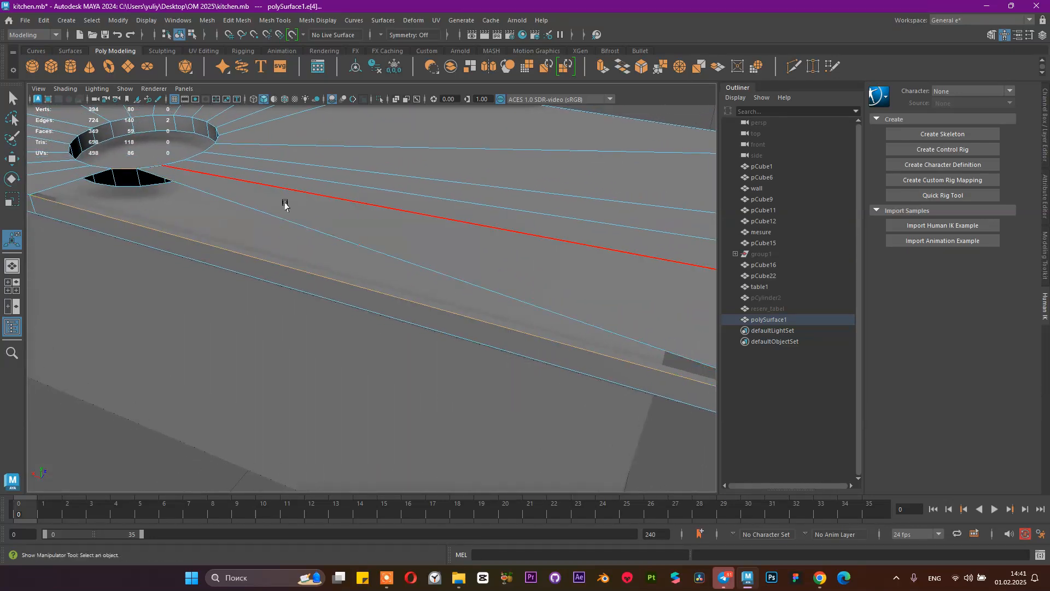
key(g)
Step: Try to move the tabletop's far end vertices toward the sink, and undo the move
scroll(416, 232, down, 3)
alt+drag(416, 232, 319, 221)
scroll(260, 215, down, 6)
alt+middle_drag(383, 235, 441, 258)
scroll(331, 257, down, 3)
alt+middle_drag(345, 255, 337, 257)
right_drag(337, 259, 294, 249)
drag(160, 249, 330, 435)
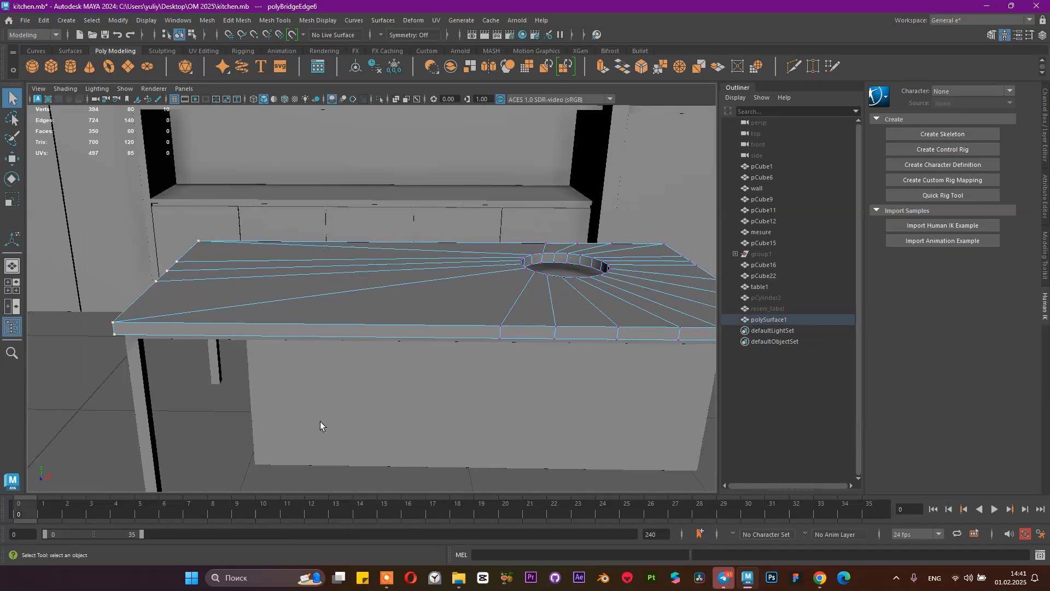
key(w)
drag(220, 283, 524, 318)
key(ctrl+z)
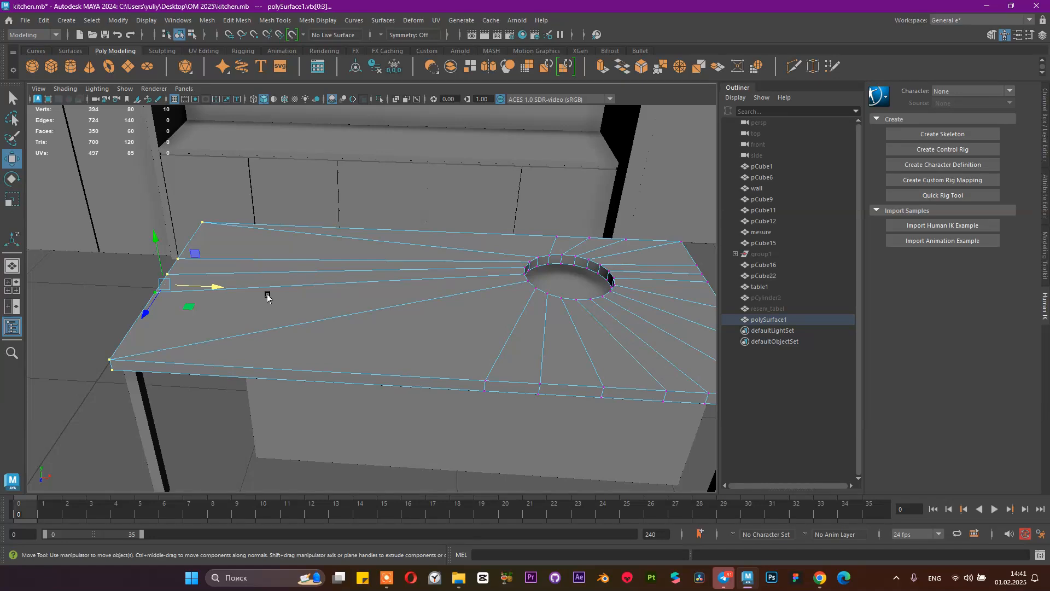
Step: Delete the edge between the last two bridged faces, and remove the resulting merged face
alt+drag(275, 296, 582, 305)
right_drag(311, 307, 350, 236)
alt+drag(335, 265, 332, 251)
right_drag(324, 252, 323, 227)
click(312, 234)
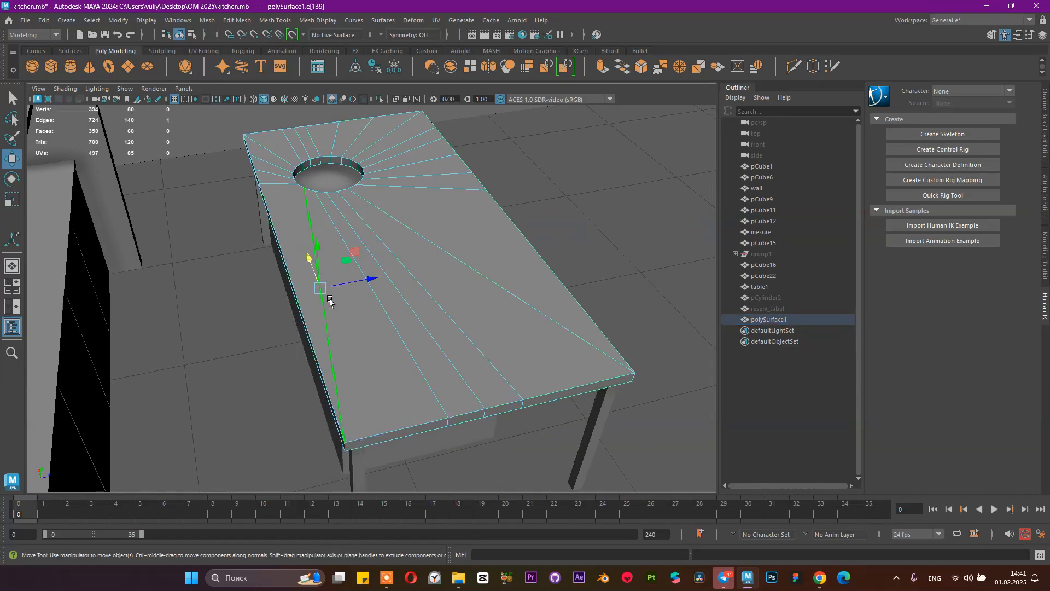
shift+right_drag(348, 331, 314, 348)
alt+drag(361, 286, 465, 243)
alt+drag(352, 262, 392, 308)
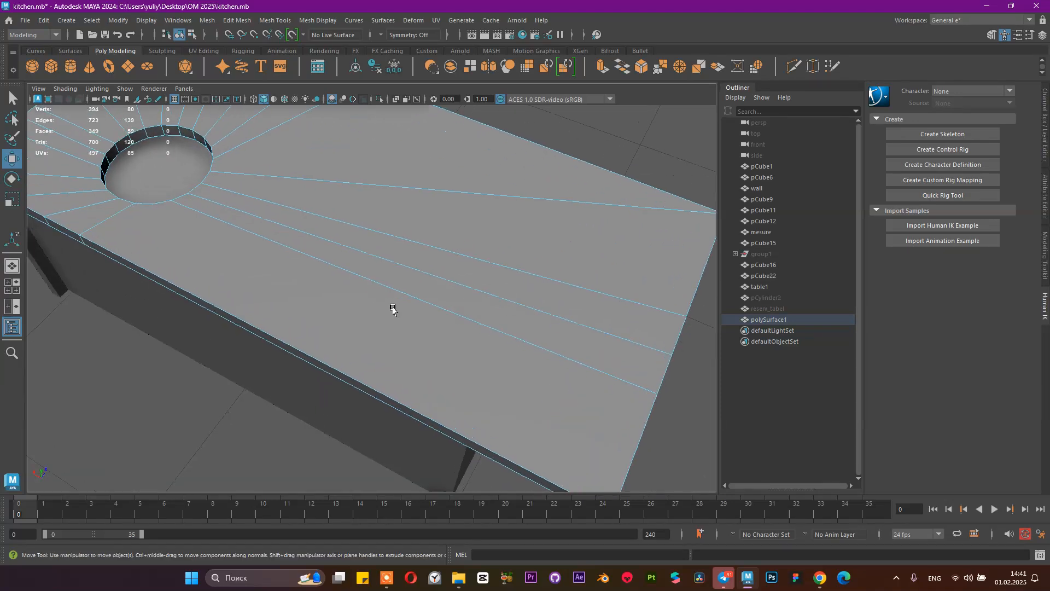
right_drag(180, 244, 176, 274)
click(190, 255)
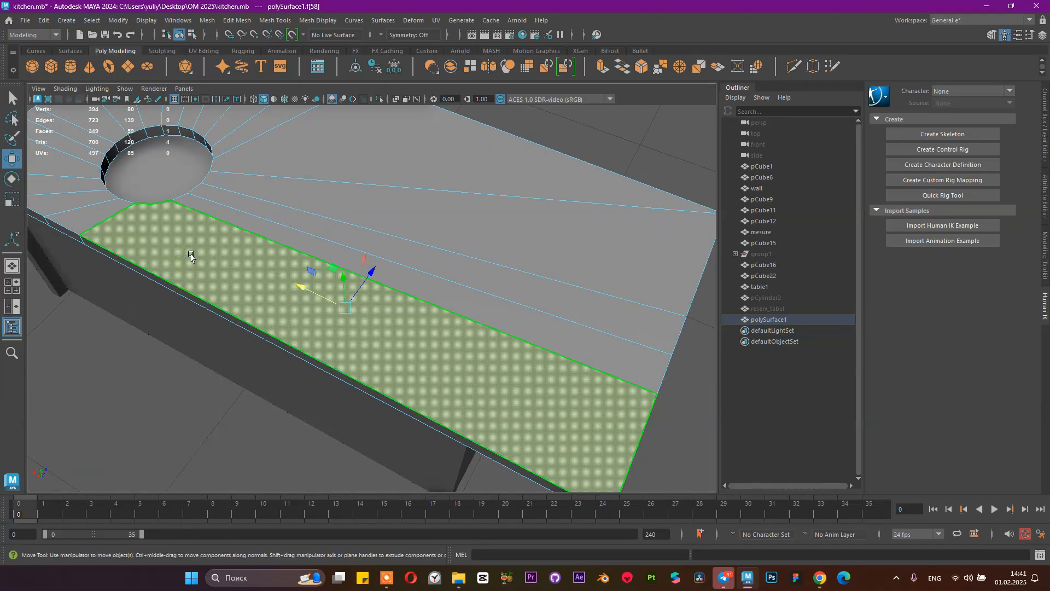
key(Delete)
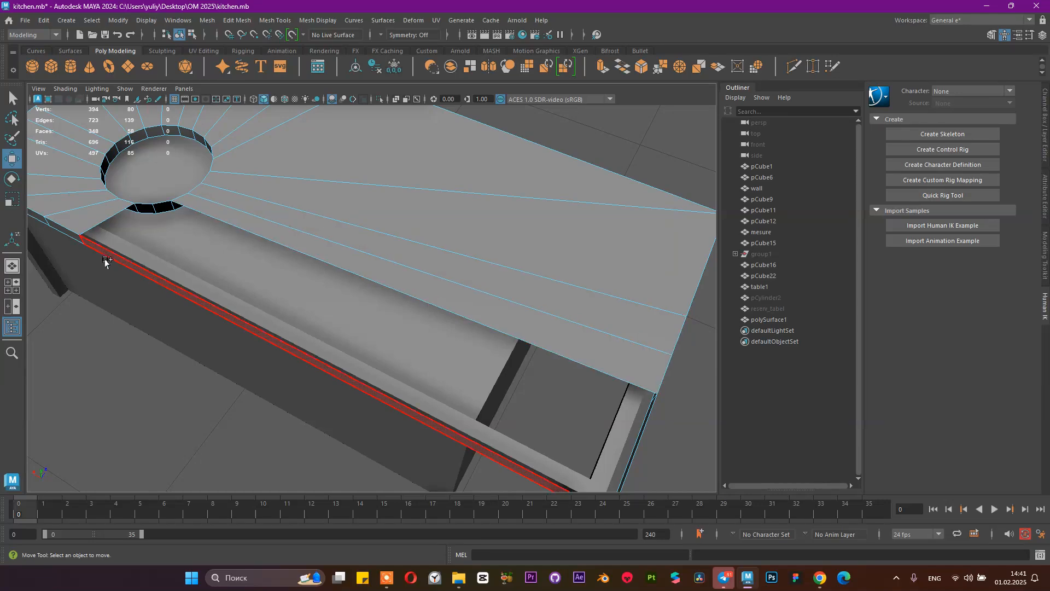
Step: Insert an edge across the open long side strip just past the sink's bridged section, and bridge its short segment to the sink ring
shift+right_click(102, 265)
right_drag(112, 246, 92, 259)
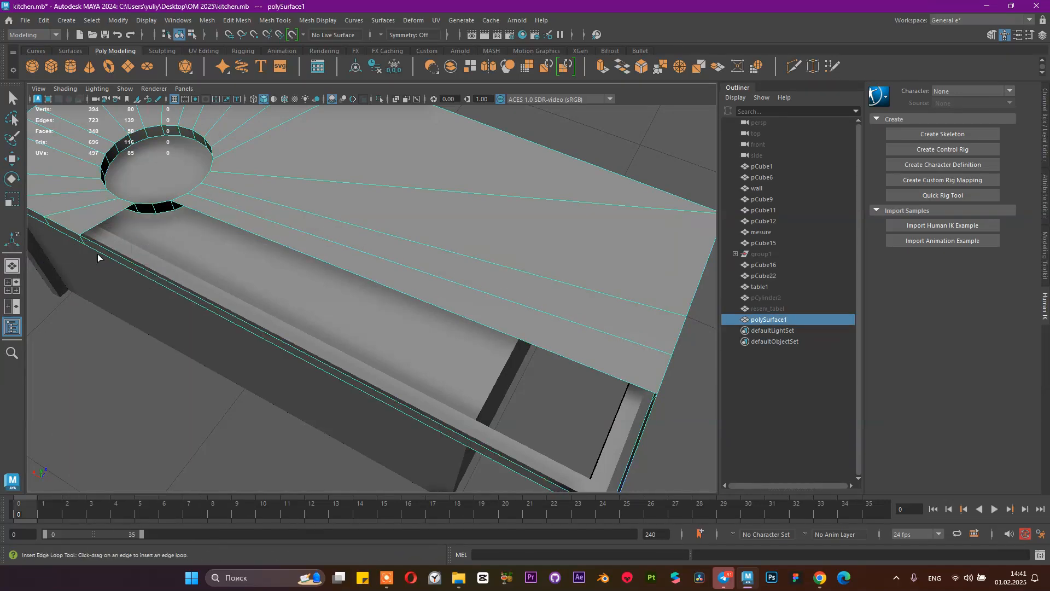
click(113, 253)
key(q)
right_drag(153, 204, 154, 172)
click(93, 239)
double_click(93, 241)
click(622, 66)
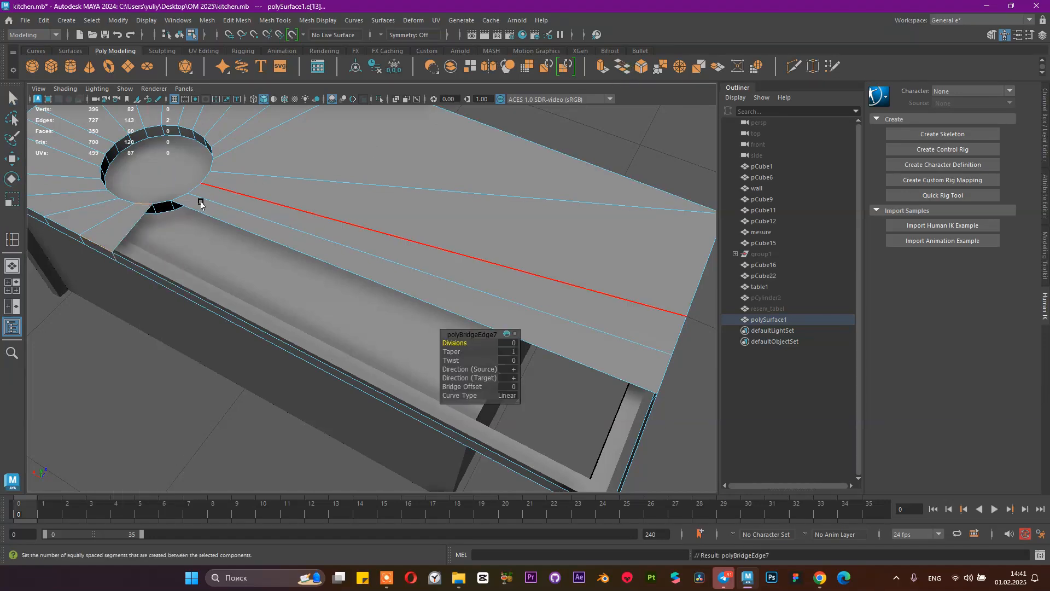
Step: Move all vertices of the tabletop's far end along its length to just short of the sink
alt+middle_drag(282, 236, 247, 202)
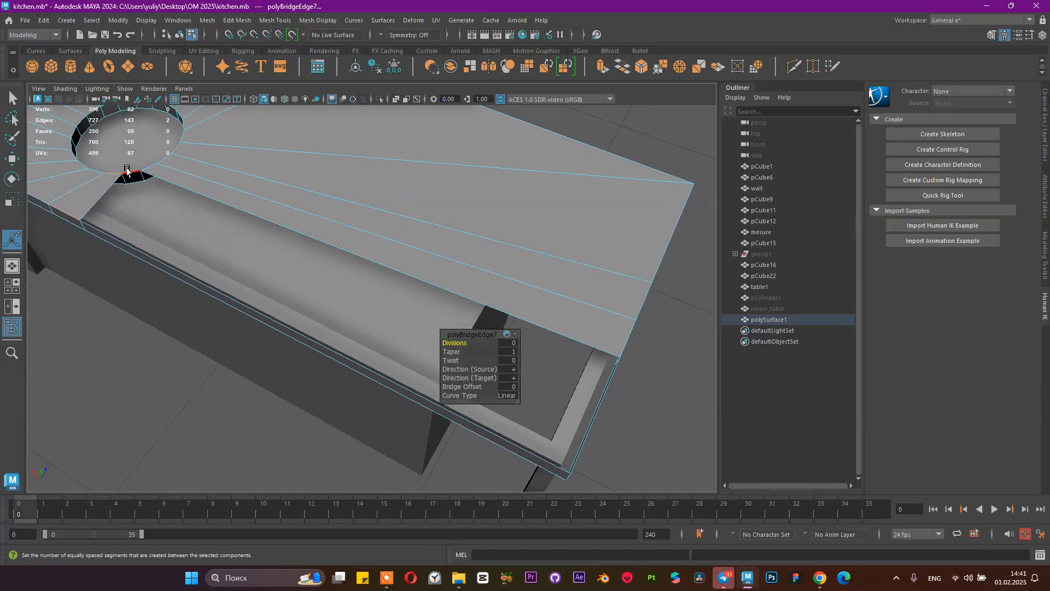
alt+drag(457, 242, 431, 240)
alt+right_drag(431, 240, 471, 257)
alt+middle_drag(565, 252, 570, 251)
alt+right_drag(570, 251, 434, 214)
alt+drag(419, 213, 159, 216)
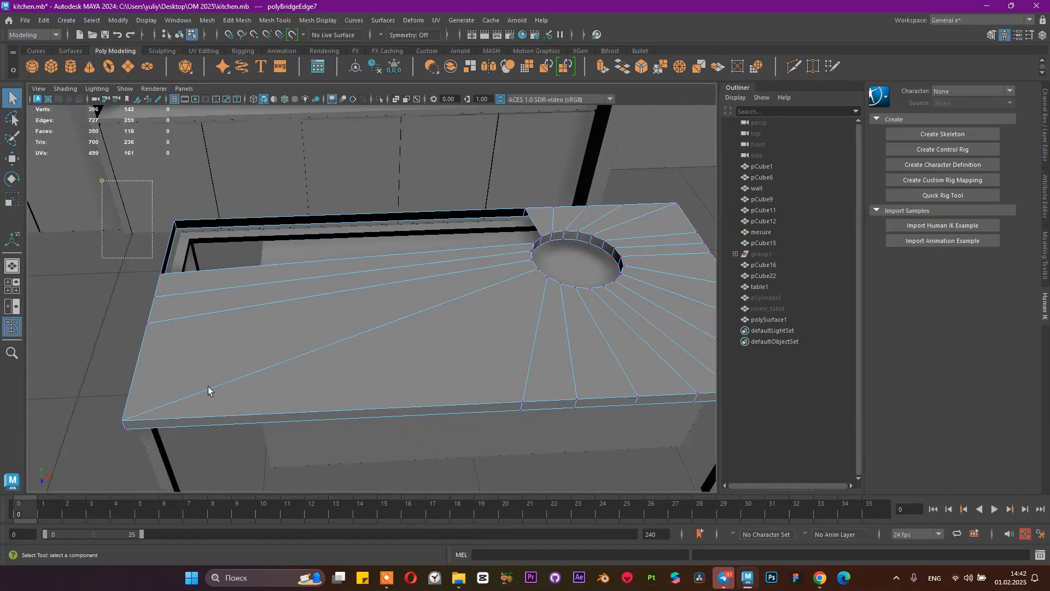
drag(207, 390, 300, 486)
key(w)
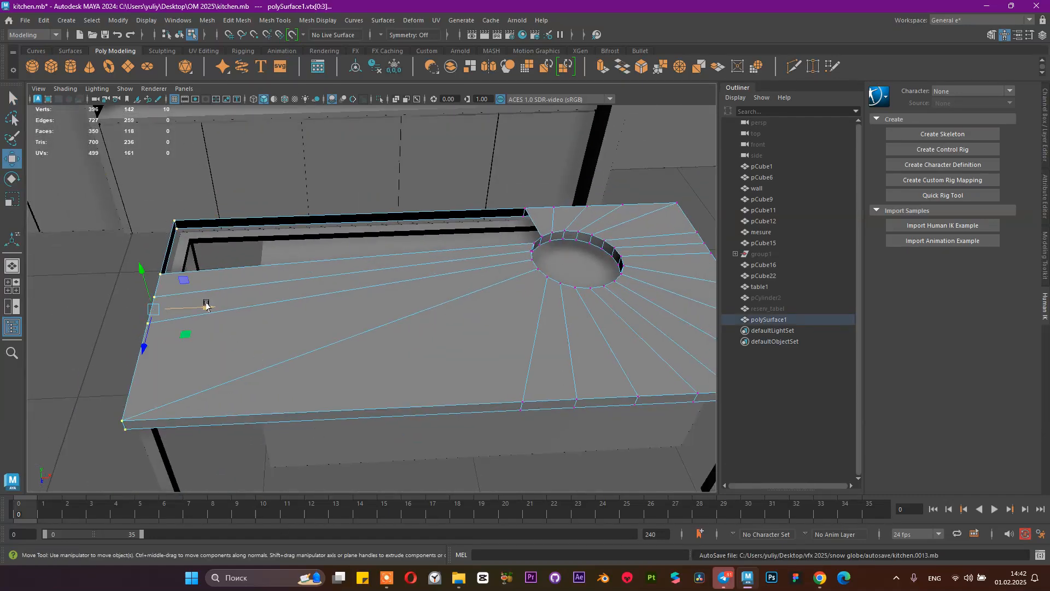
drag(207, 307, 518, 307)
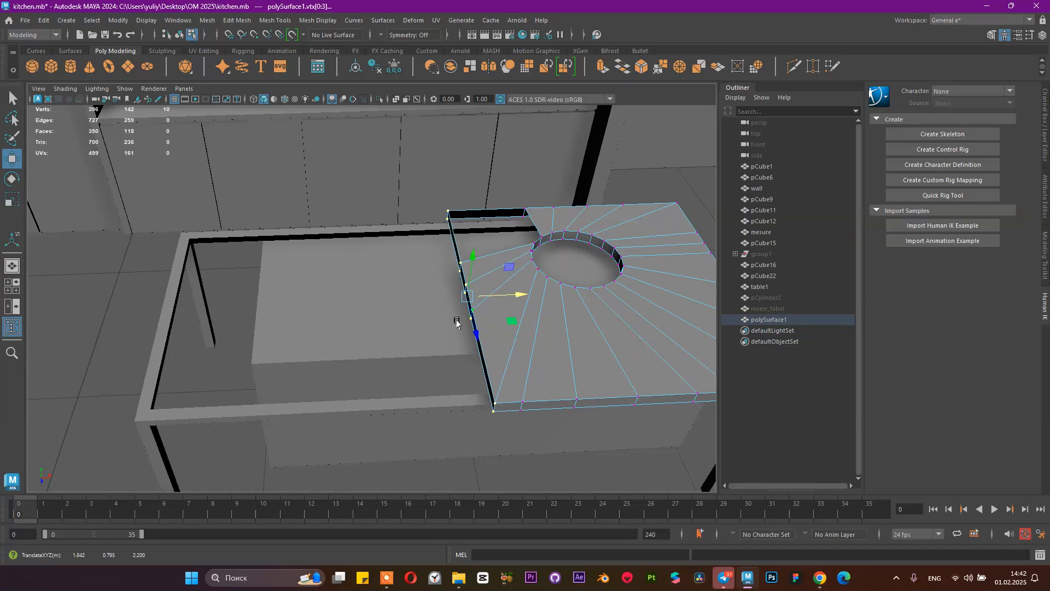
Step: Extrude the four faces of the shortened end back out to the far end of the table frame
alt+drag(457, 323, 503, 243)
right_drag(503, 243, 434, 223)
click(433, 223)
key(q)
shift+click(464, 260)
shift+click(511, 313)
shift+click(511, 313)
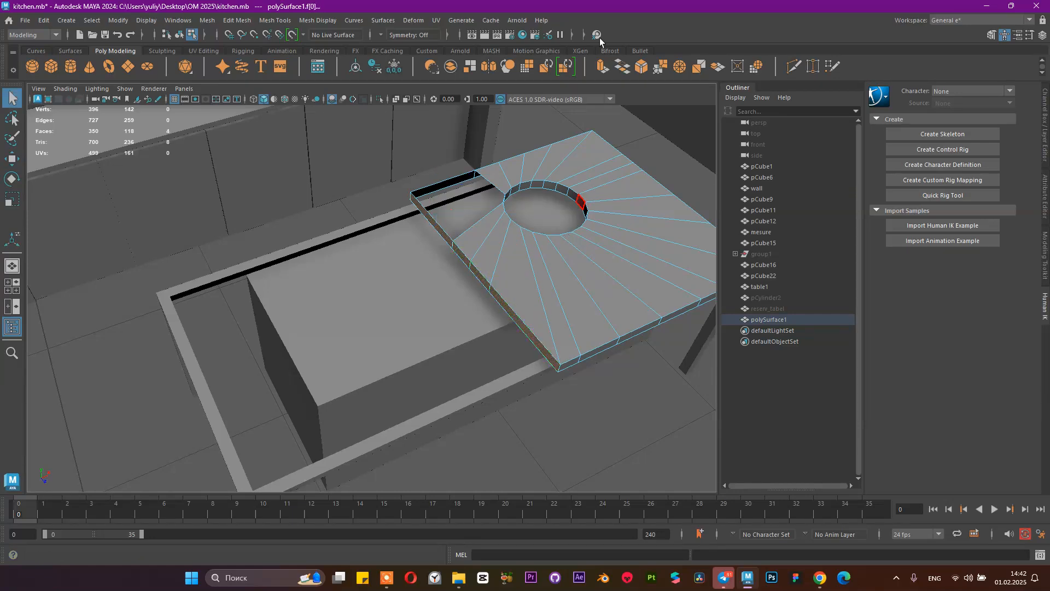
click(602, 69)
click(590, 258)
alt+middle_drag(529, 259, 481, 228)
drag(465, 235, 370, 277)
Step: Slide the three inner vertices on the cross line beside the sink toward the side with the open hole
scroll(382, 276, up, 4)
key(q)
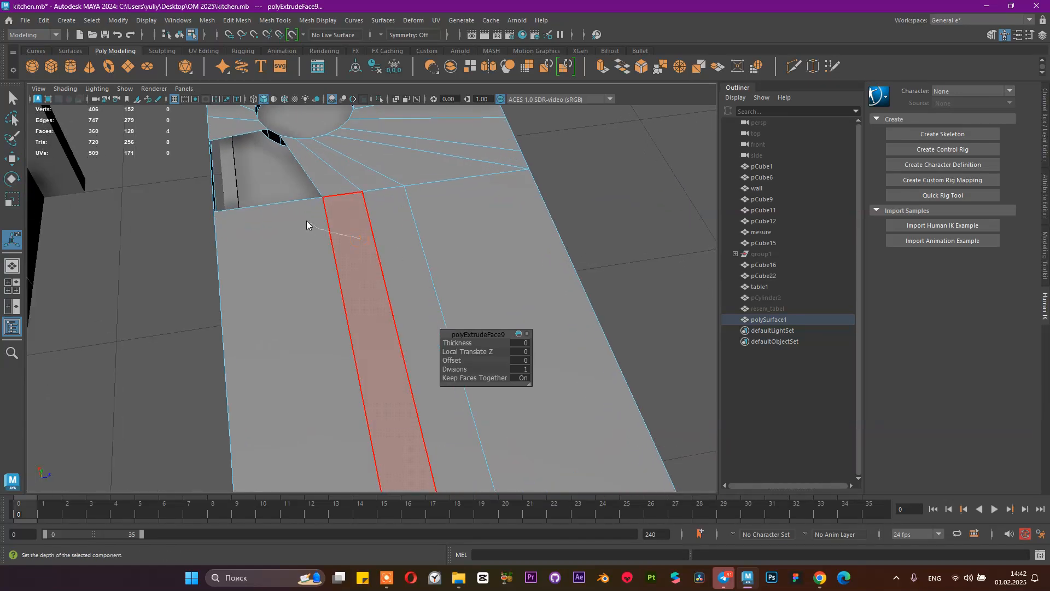
key(F9)
click(323, 197)
key(w)
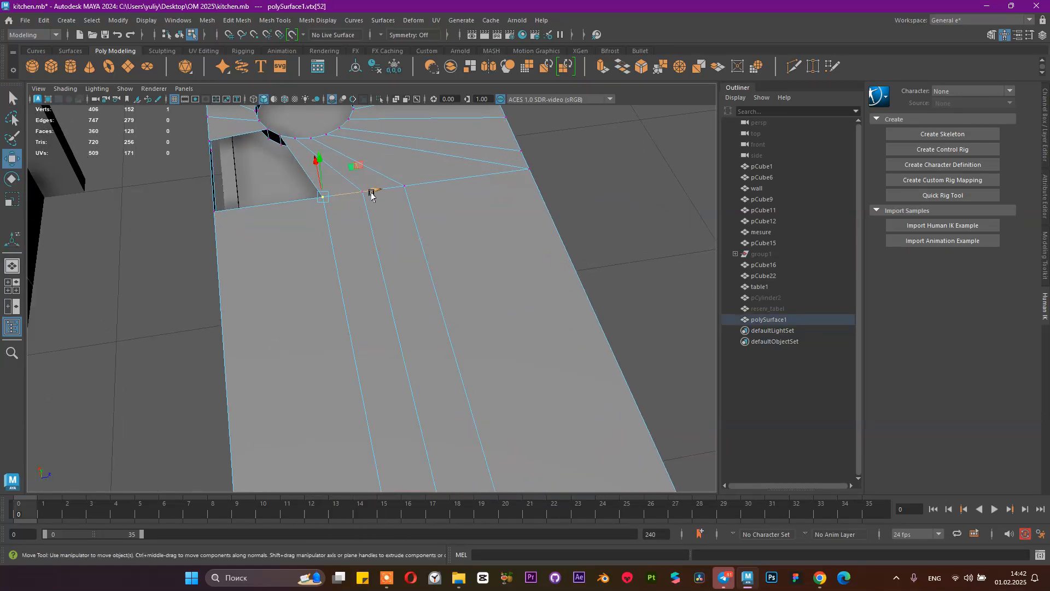
drag(376, 190, 331, 200)
click(362, 192)
drag(429, 187, 391, 194)
click(405, 187)
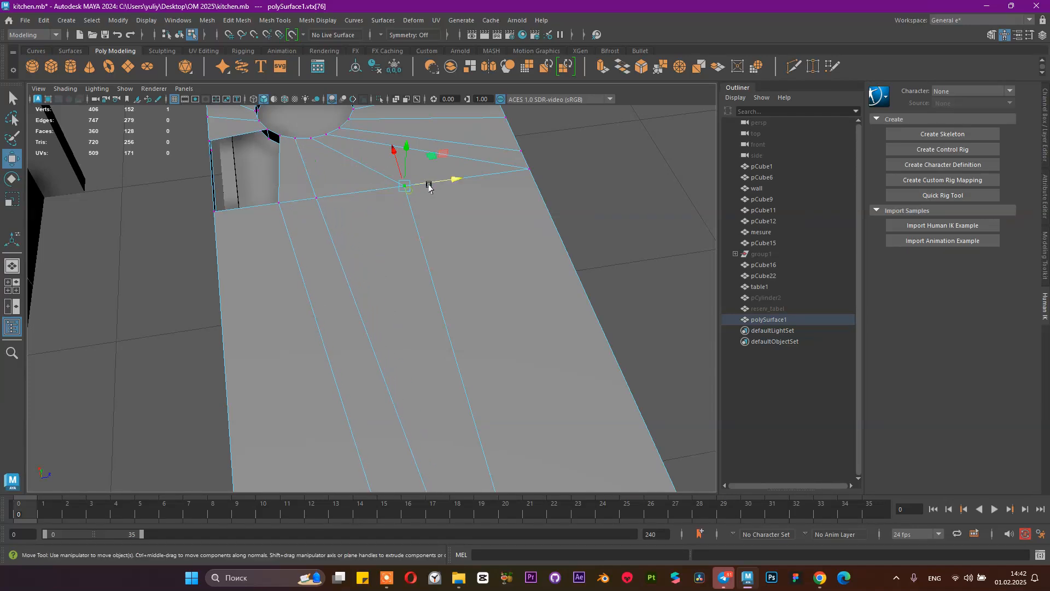
drag(454, 178, 402, 190)
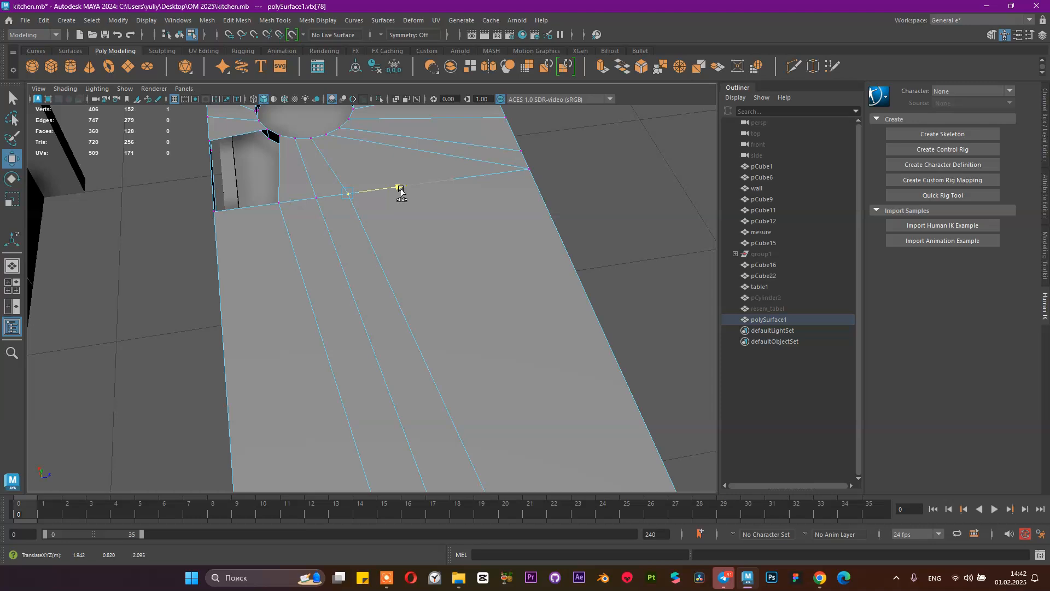
Step: Bridge the open hole's long side border edge to the facing sink ring edge
alt+middle_drag(482, 176, 514, 267)
alt+drag(515, 267, 393, 240)
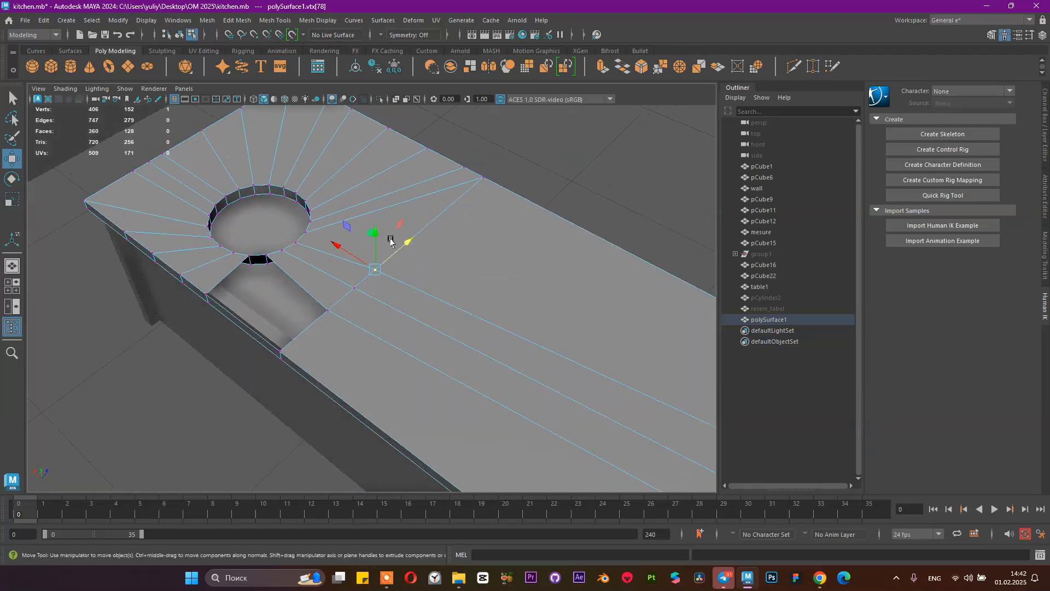
alt+right_drag(392, 239, 452, 260)
alt+drag(451, 262, 374, 263)
alt+drag(317, 240, 394, 222)
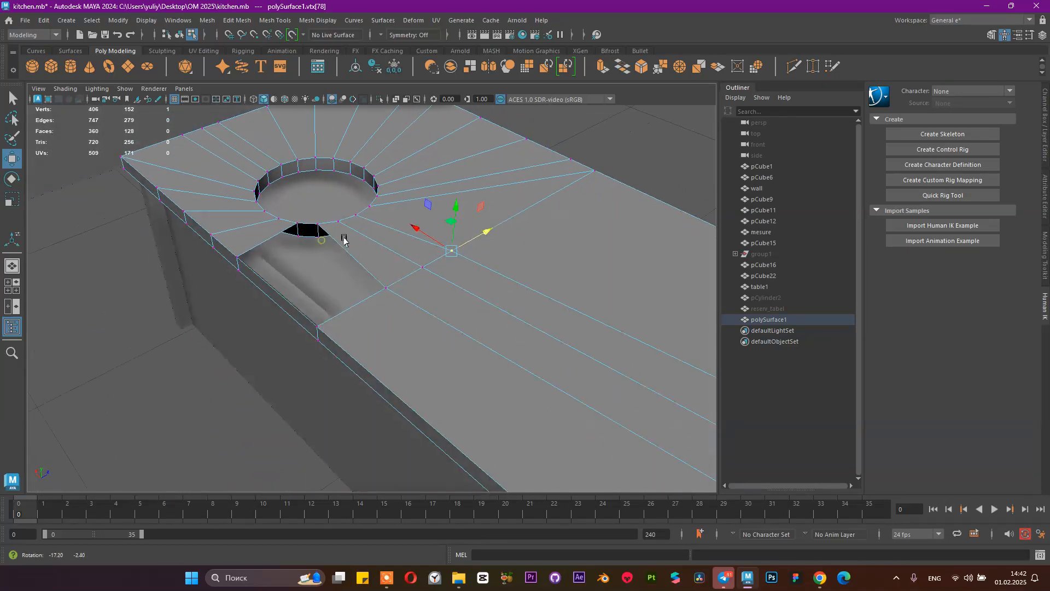
alt+right_drag(347, 239, 417, 271)
alt+drag(417, 272, 426, 263)
right_drag(359, 232, 347, 198)
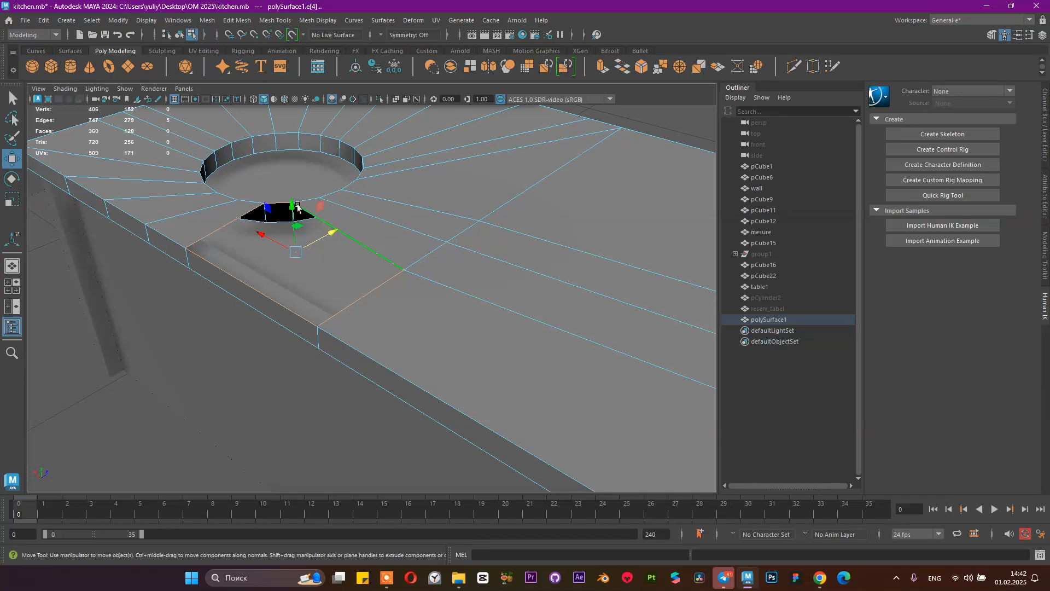
mouse_move(382, 230)
alt+mouse_down()
mouse_move(408, 253)
mouse_move(391, 241)
alt+mouse_up()
right_drag(387, 234, 375, 198)
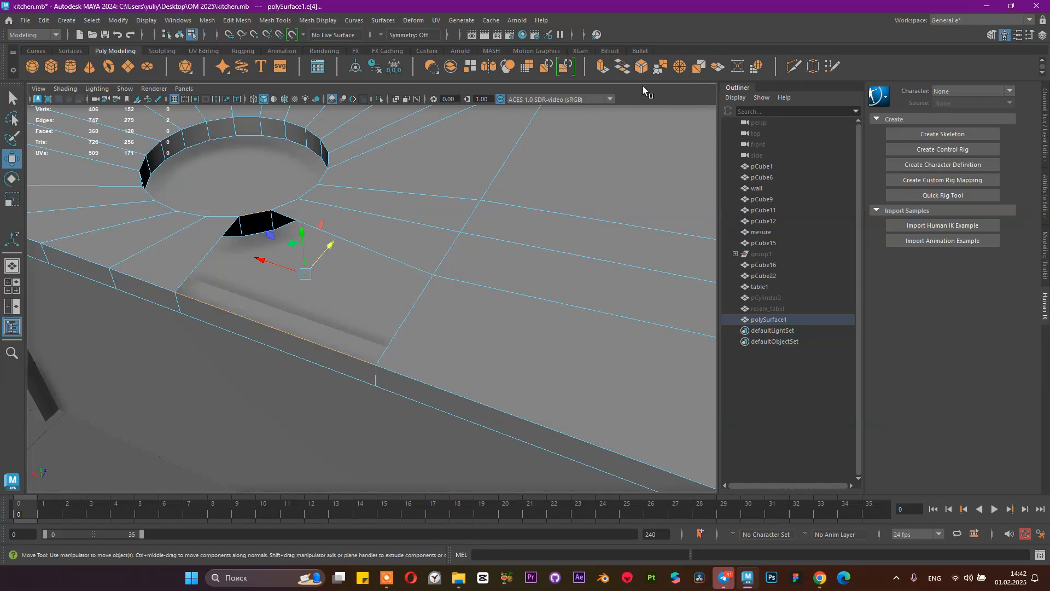
click(624, 67)
Step: Fill the remaining triangular gap beside the sink opening, and return the tabletop to object selection
double_click(425, 286)
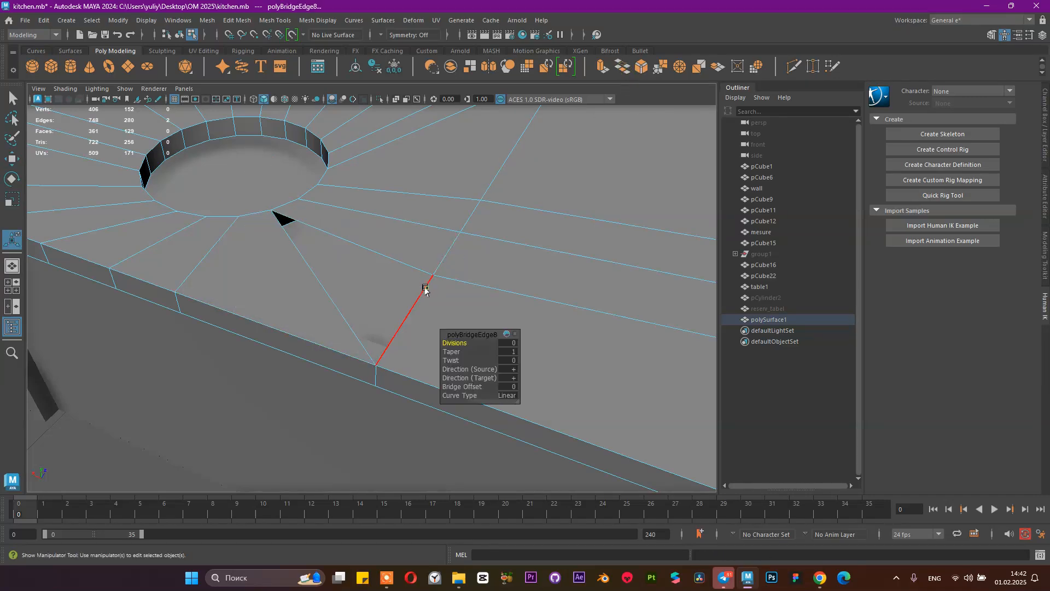
shift+right_drag(463, 257, 446, 403)
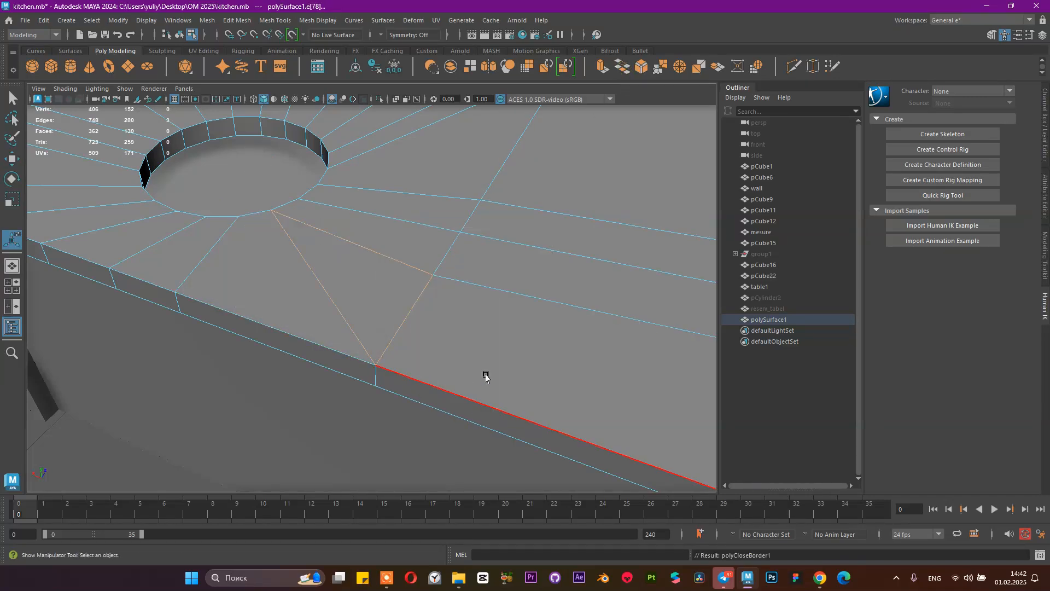
alt+drag(394, 279, 284, 269)
right_drag(432, 264, 555, 353)
click(557, 253)
alt+right_drag(580, 292, 368, 258)
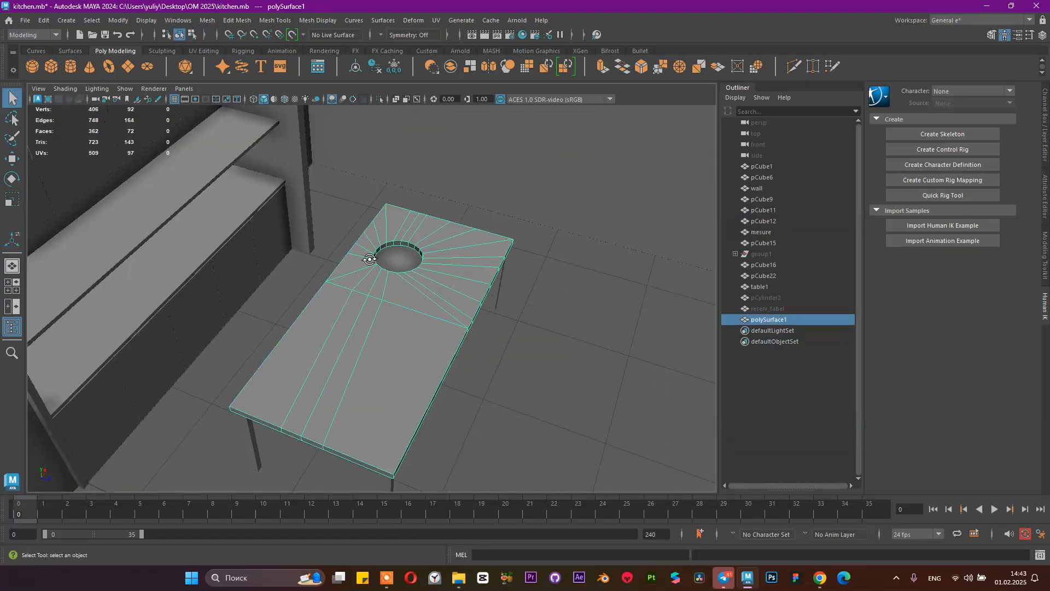
alt+drag(368, 258, 313, 277)
Step: Unhide the sink object pCylinder2 in the tabletop's round opening
click(457, 394)
mouse_move(430, 395)
alt+mouse_down()
mouse_move(382, 345)
mouse_move(457, 368)
mouse_move(432, 375)
alt+mouse_up()
alt+right_drag(432, 375, 621, 347)
click(770, 297)
key(shift+h)
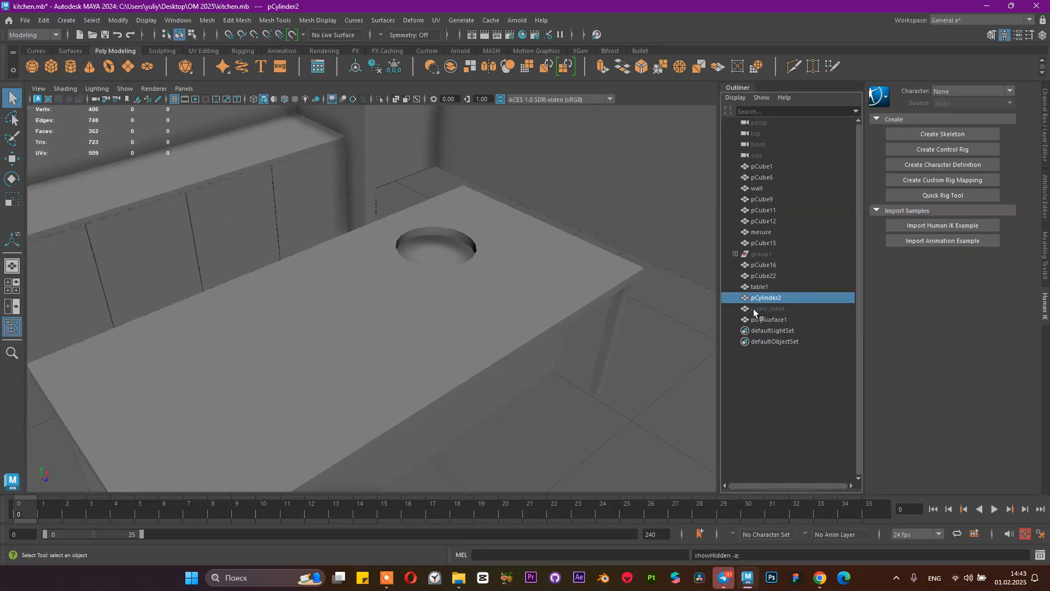
Step: Delete the top face of the island's base box mesure, picking it through the sink opening
click(581, 370)
alt+drag(582, 373, 556, 359)
alt+right_drag(555, 359, 546, 311)
click(601, 280)
alt+middle_drag(486, 287, 241, 284)
alt+right_drag(229, 211, 192, 181)
alt+drag(253, 192, 343, 219)
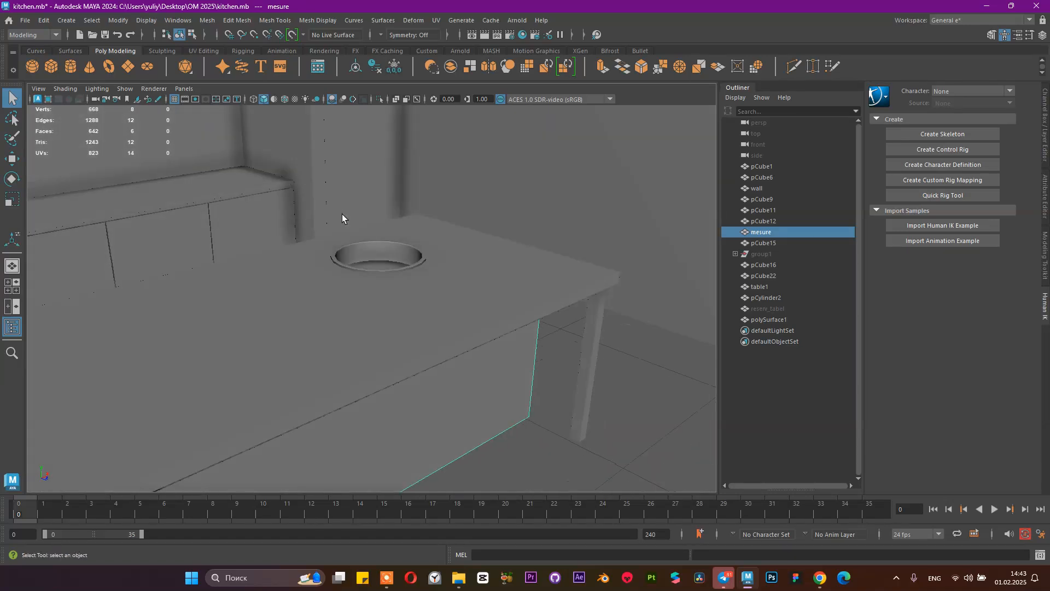
right_drag(382, 265, 382, 275)
key(ctrl+z)
right_drag(486, 379, 490, 284)
click(385, 261)
key(Delete)
Step: Return to object selection, select the tabletop polySurface1, and save the scene
alt+drag(579, 246, 565, 206)
right_drag(428, 264, 478, 239)
alt+drag(473, 240, 411, 291)
click(443, 299)
alt+right_drag(443, 300, 527, 363)
key(ctrl+s)
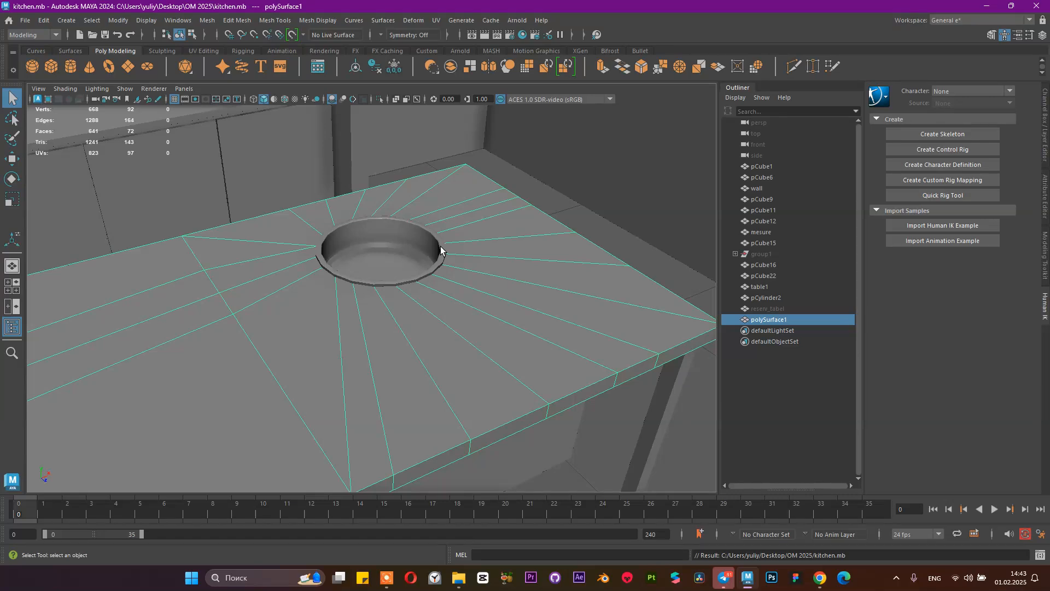
alt+drag(453, 263, 292, 289)
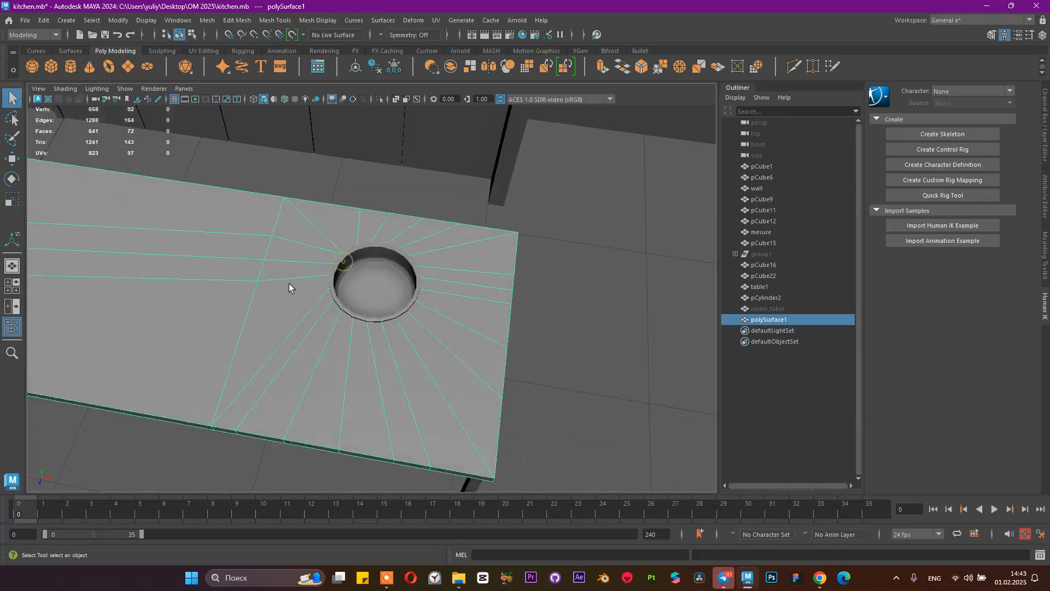
Step: Switch to Telegram, open the linked YouTube video "OM 2024 Lecture 3 Kitchen modeling", watch its sink-modelling part full screen, and pause it
click(724, 577)
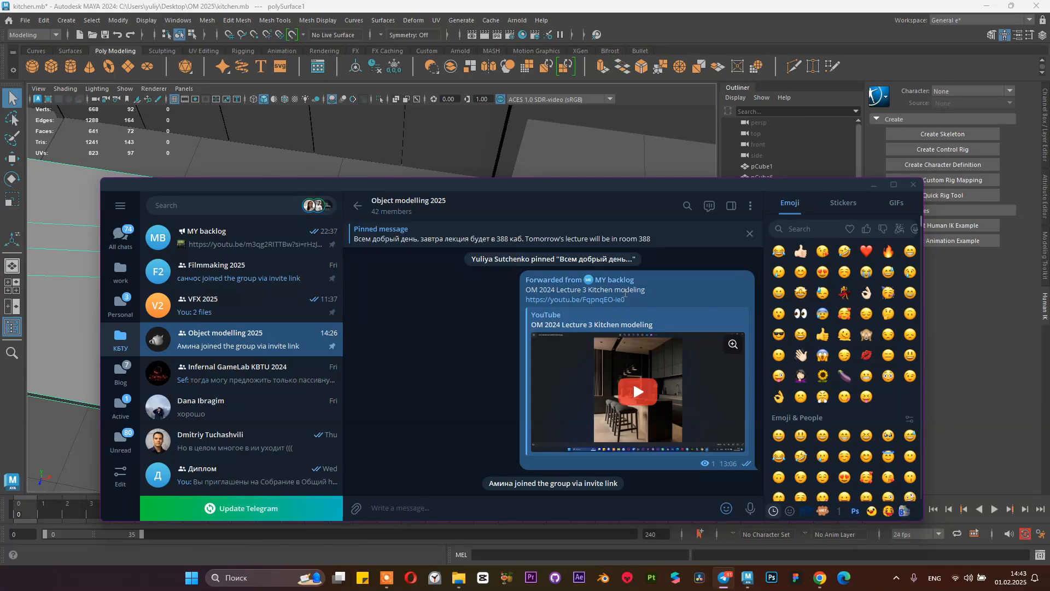
click(604, 301)
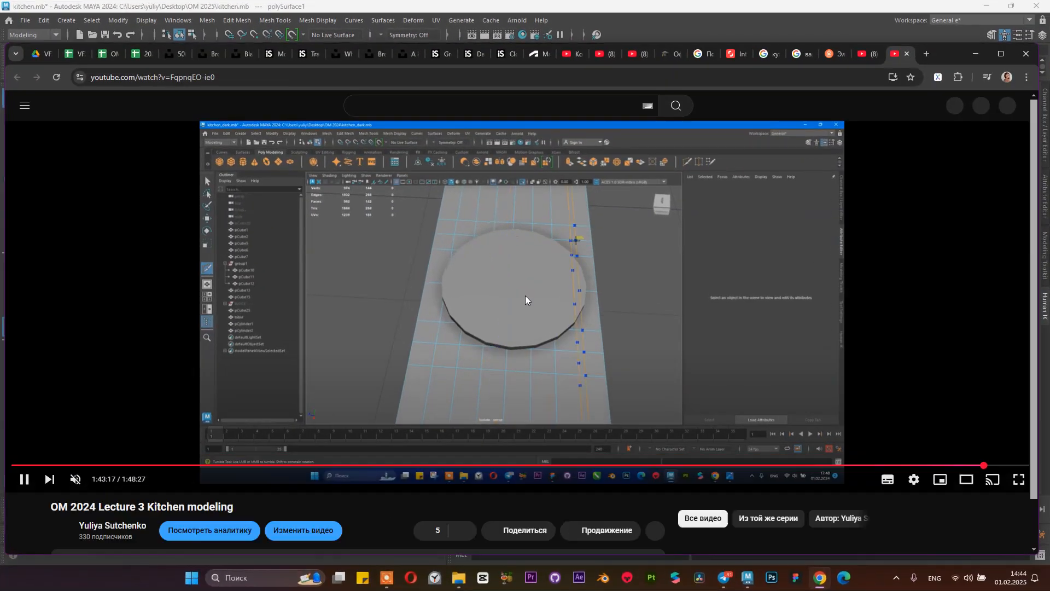
double_click(525, 296)
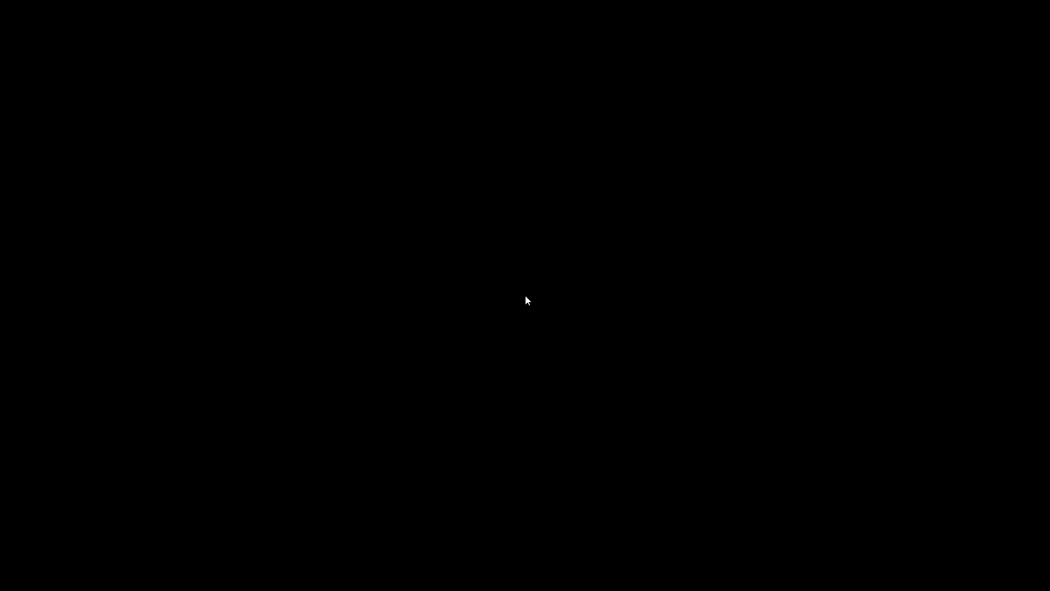
key(Escape)
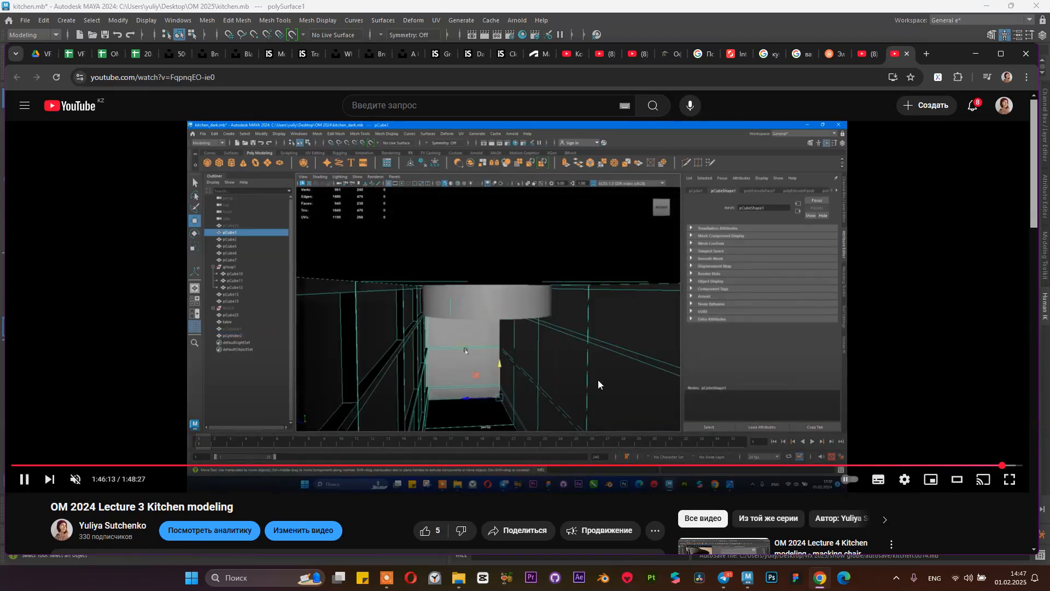
click(610, 363)
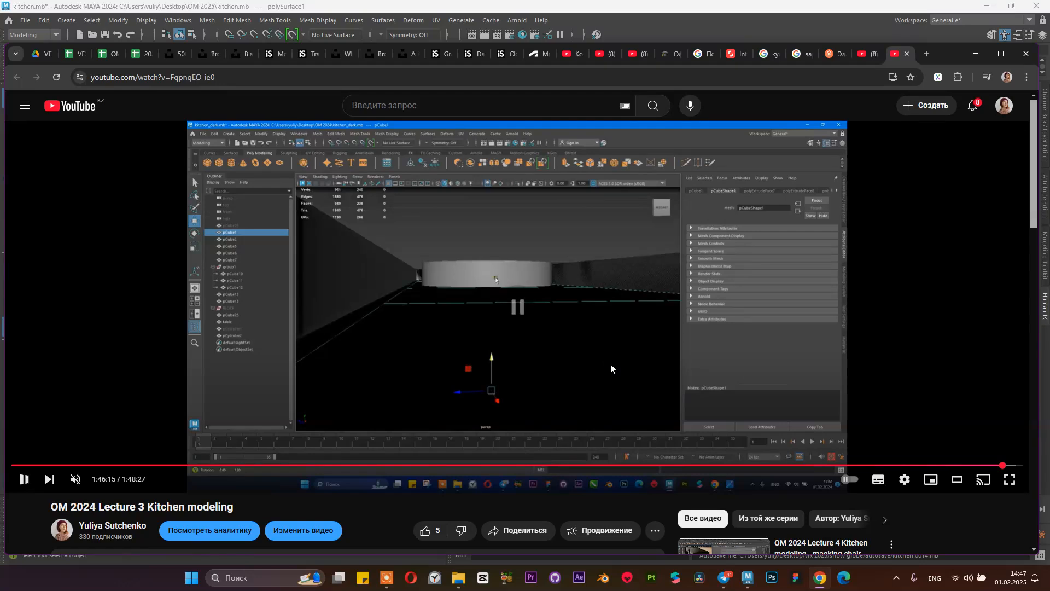
Step: Minimise the browser with the lecture video and switch back to the kitchen scene in Maya
click(987, 5)
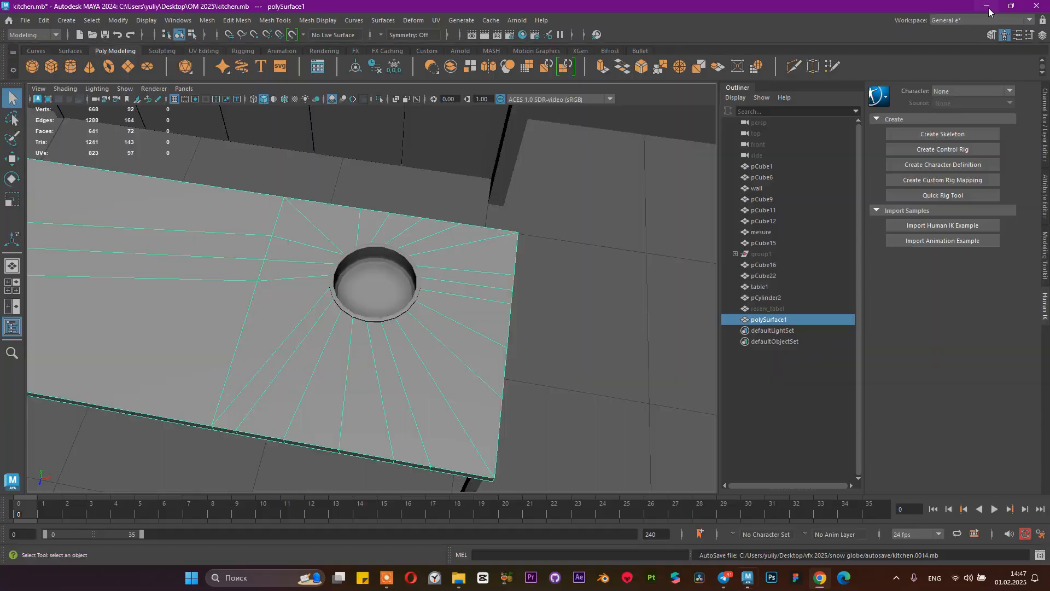
click(976, 54)
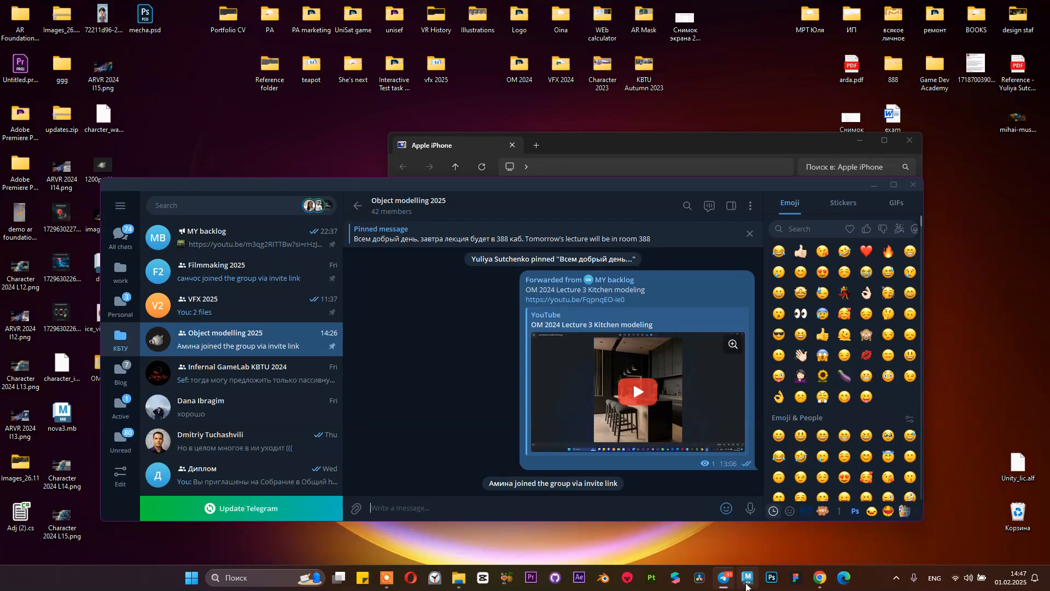
click(747, 577)
Step: Check the island with its fitted sink within the whole kitchen and save the scene
scroll(445, 323, down, 8)
alt+drag(399, 337, 463, 262)
scroll(423, 312, down, 1)
scroll(423, 312, up, 2)
alt+middle_drag(440, 321, 512, 375)
scroll(512, 374, down, 5)
alt+drag(504, 378, 392, 338)
scroll(392, 338, up, 2)
key(ctrl+s)
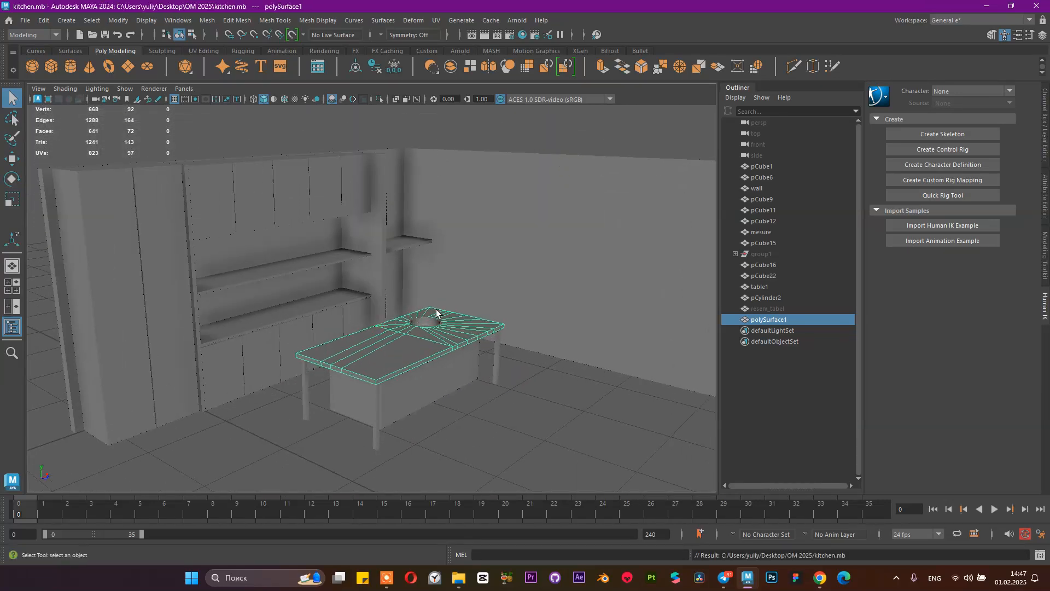
alt+drag(541, 264, 499, 260)
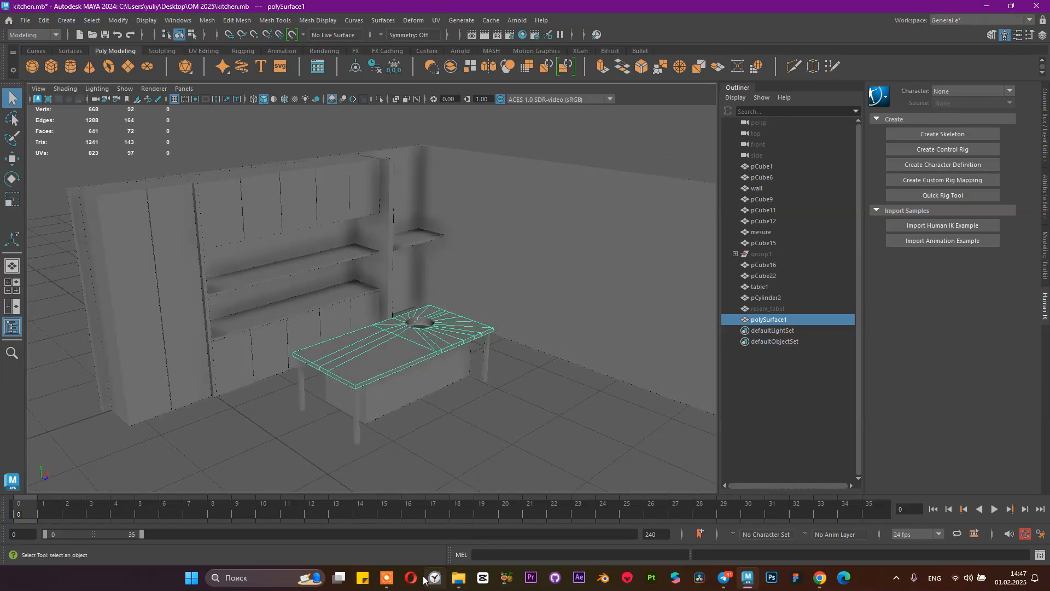